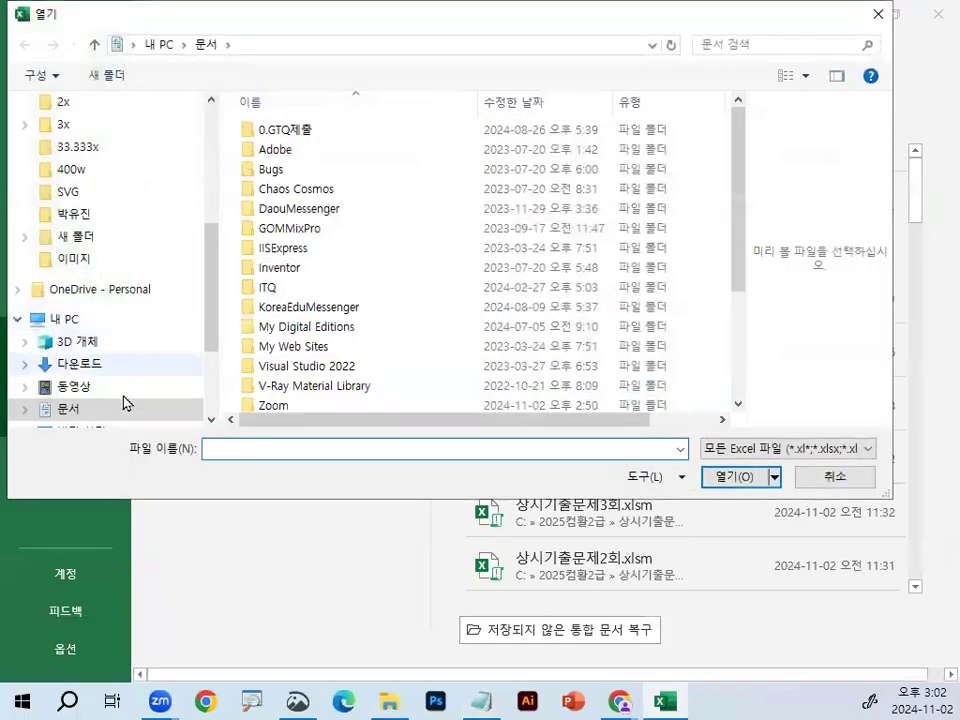
- Open the workbook 계산작업_배열수식.xlsm from the 2024_컴활1급실기엑셀교재기출보충자료_실습파일 folder on drive C
left_click_drag(216, 330, 214, 396)
left_click(128, 345)
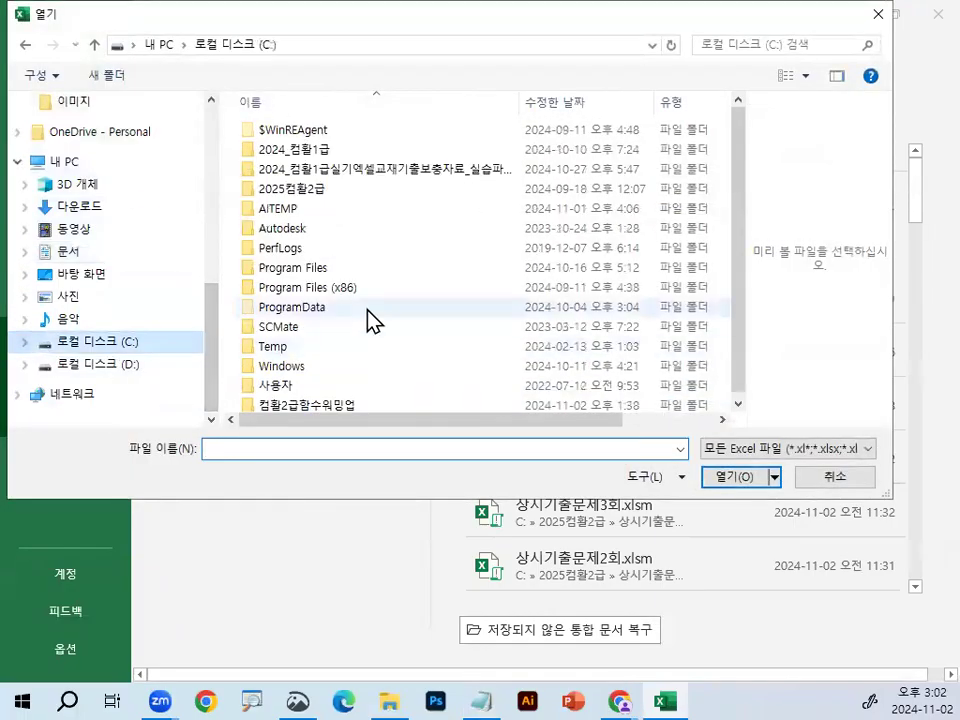
left_click(364, 170)
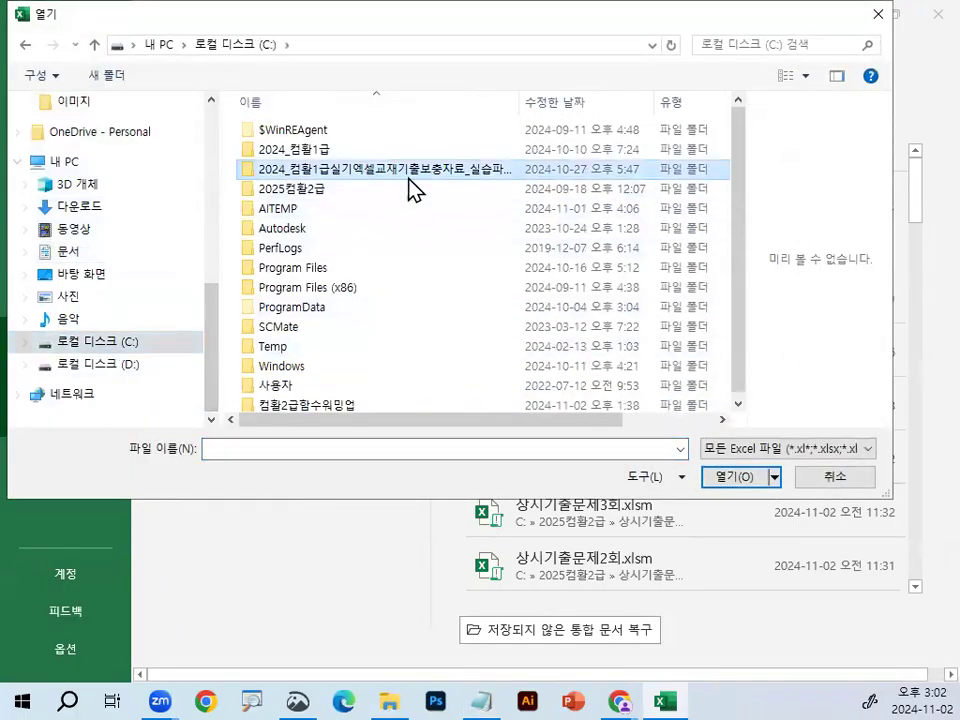
double_click(412, 173)
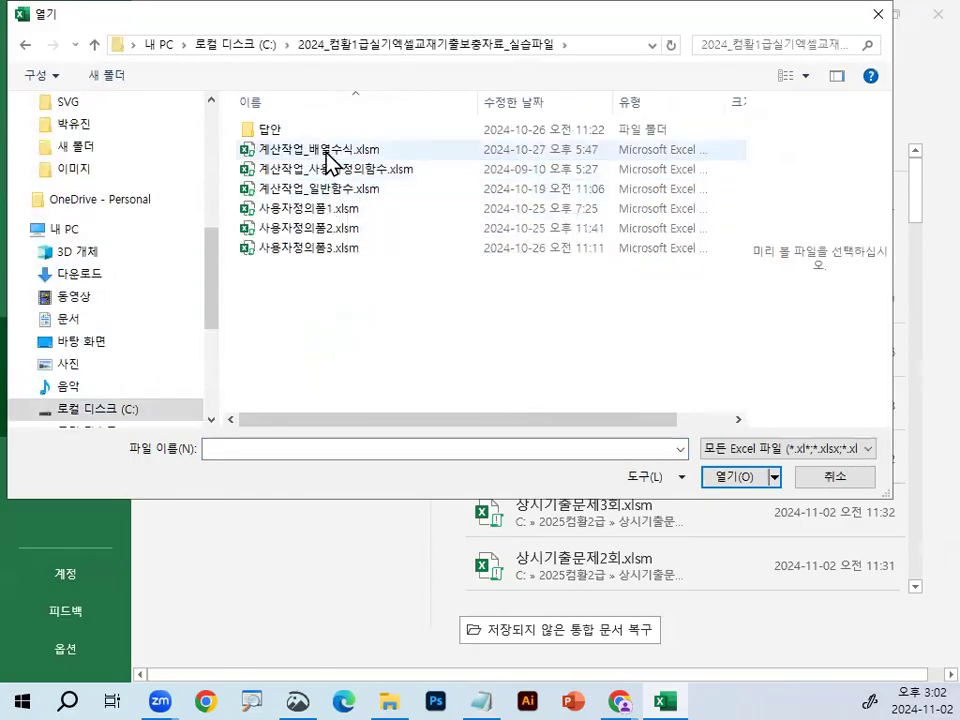
double_click(327, 154)
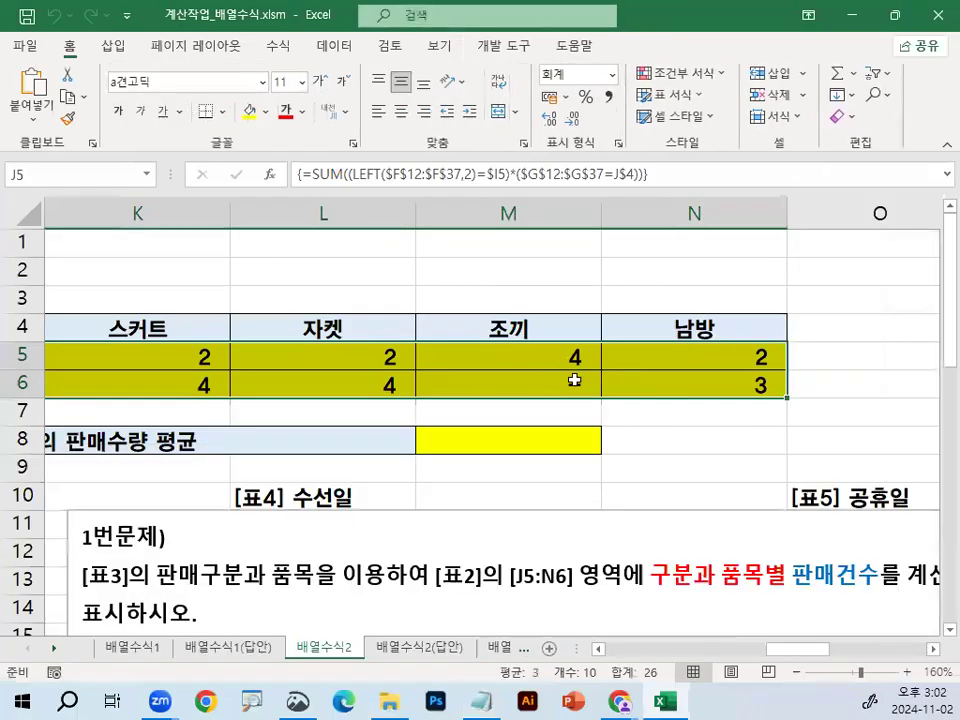
left_click(498, 328)
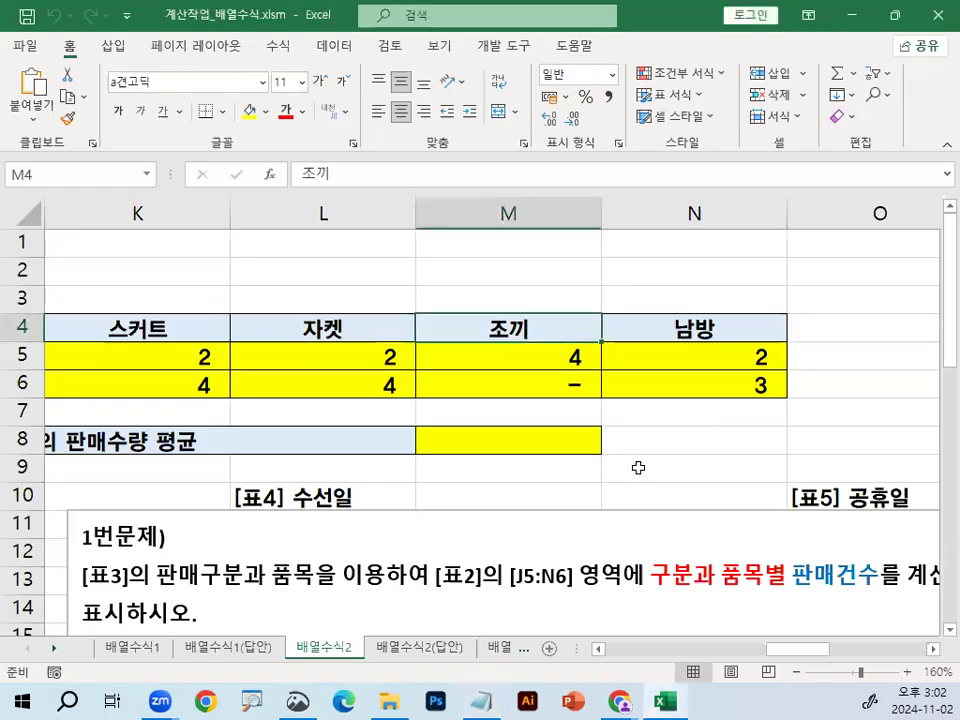
key("ctrl+1")
left_click(315, 631)
mouse_move(413, 602)
left_mouse_down()
mouse_move(262, 643)
mouse_move(413, 608)
left_mouse_up()
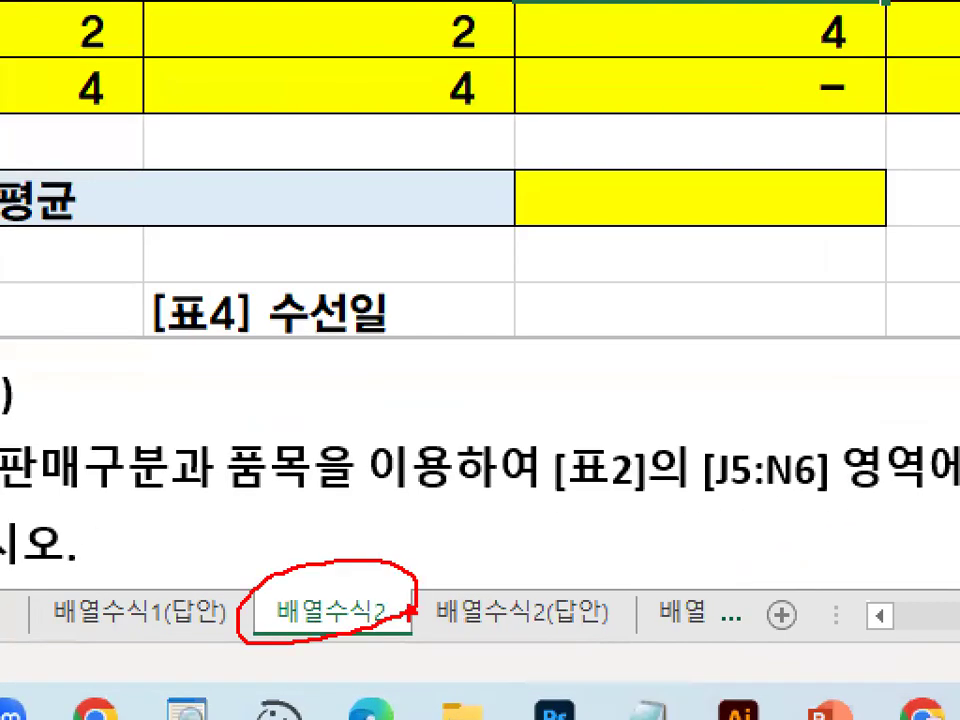
key("Escape")
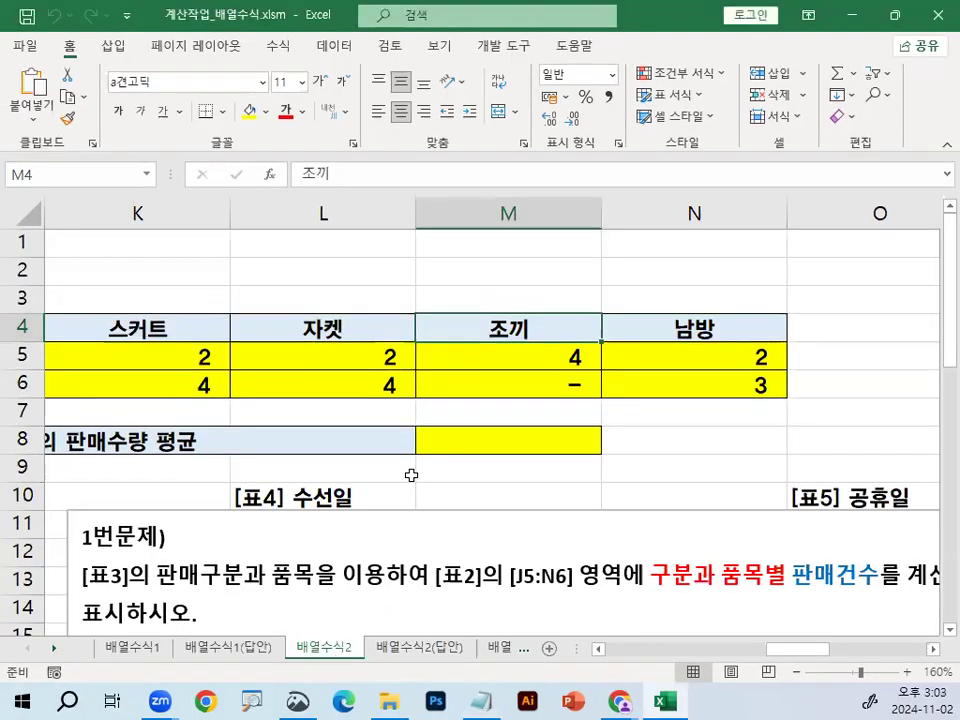
- Shrink the problem text box from its upper edge and shift it to the right to uncover [표4] 수선일
left_click(405, 470)
scroll(437, 510, "down", 1)
left_click(469, 368)
left_click(495, 340)
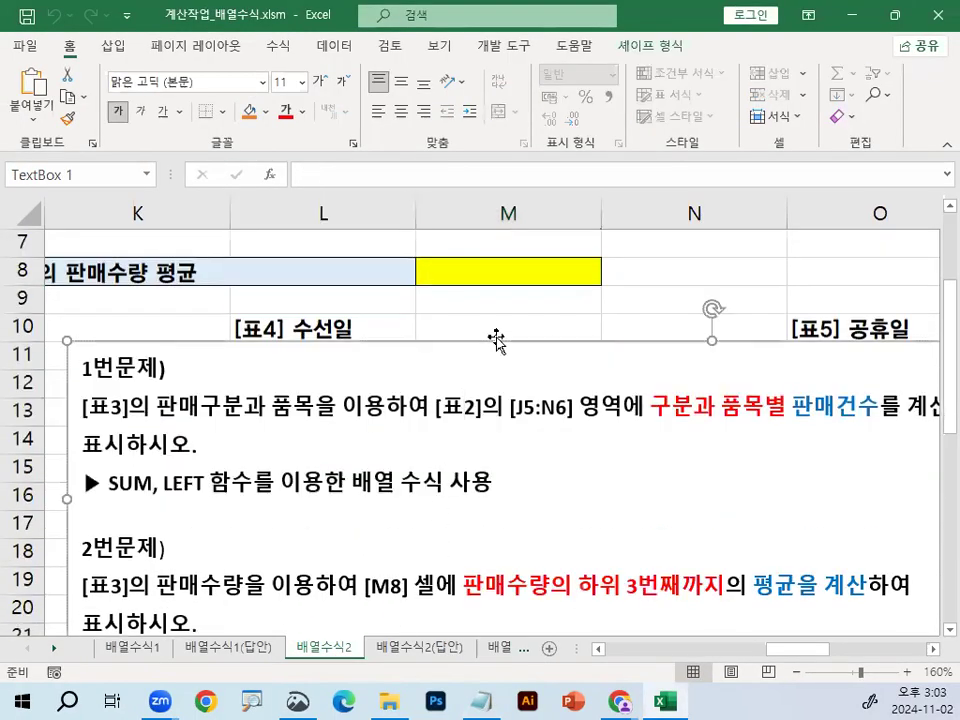
left_click_drag(712, 342, 709, 466)
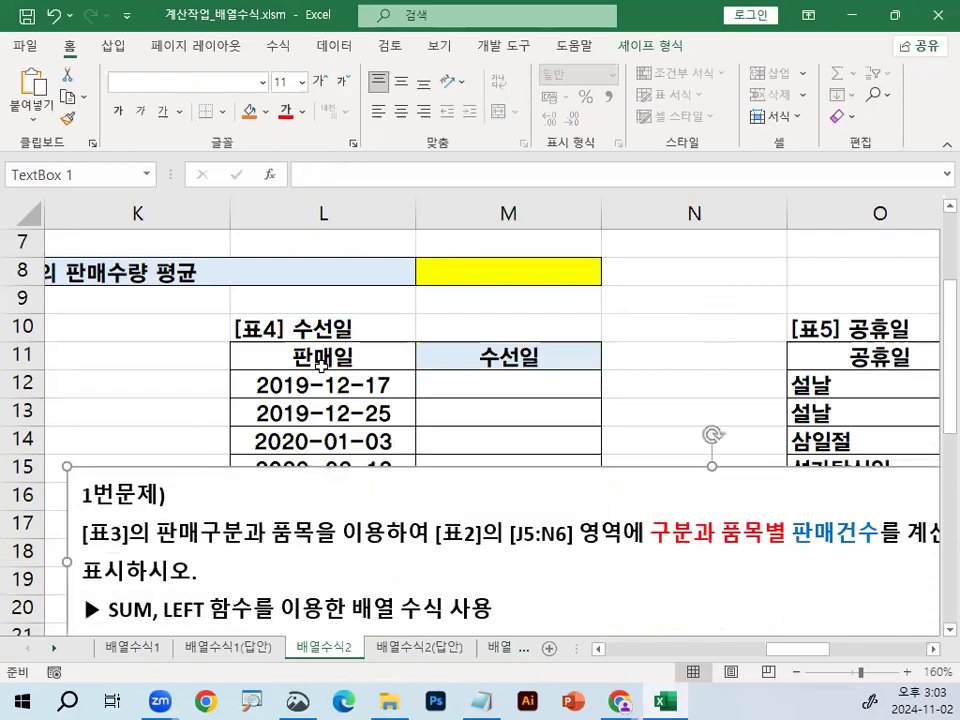
left_click(323, 357)
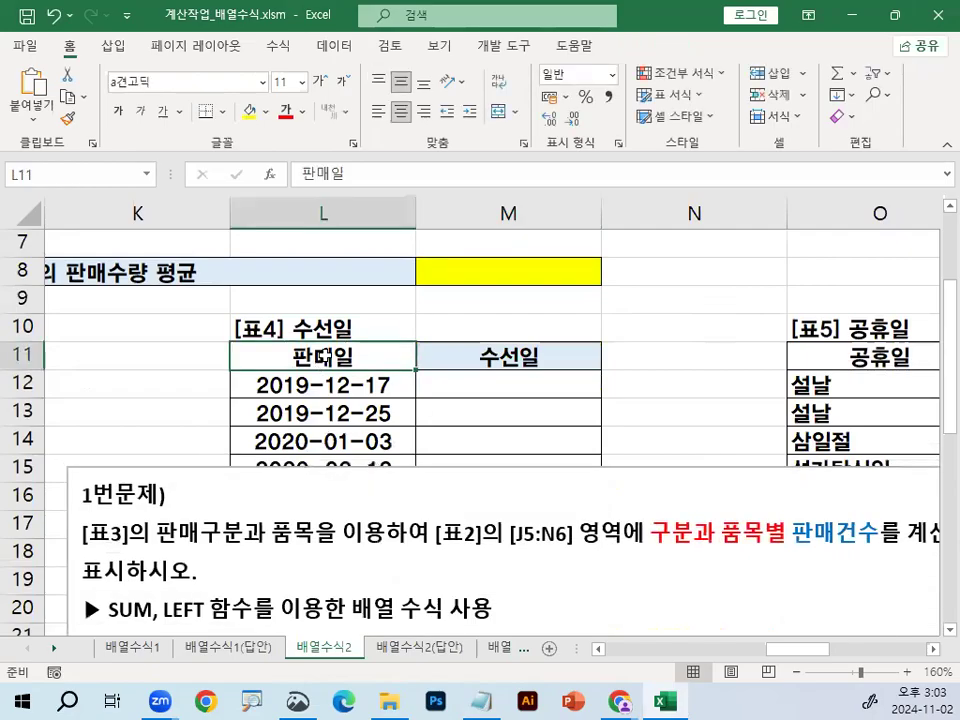
left_click(727, 465)
left_click_drag(752, 465, 956, 466)
left_click(722, 354)
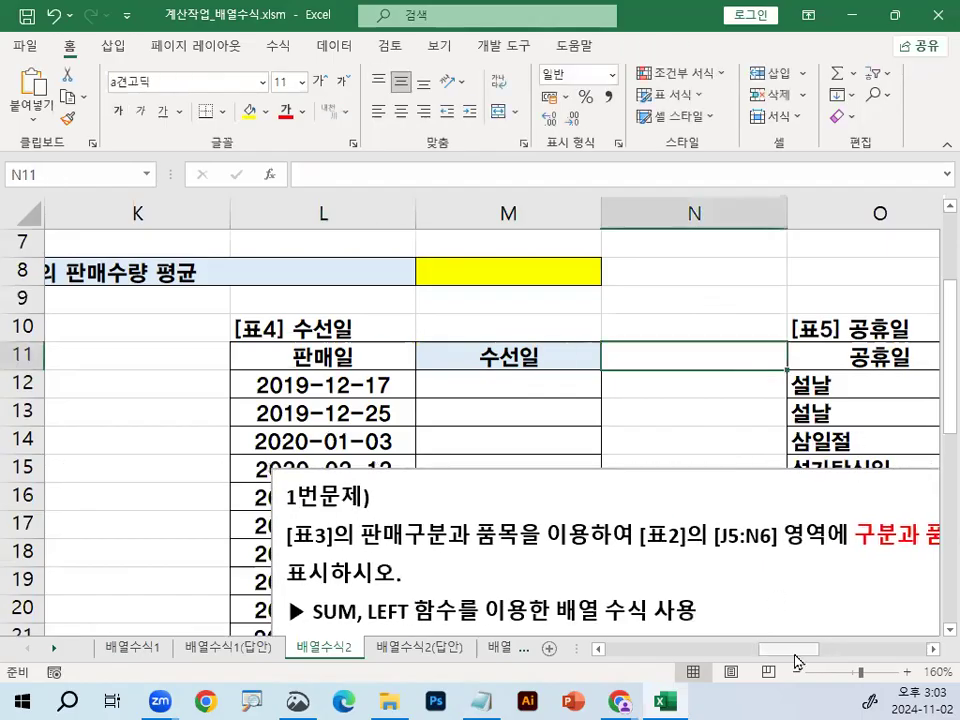
- Look over the [표3] sales table and select the yellow answer cell M8 for the 판매수량 평균
left_click_drag(795, 652, 570, 649)
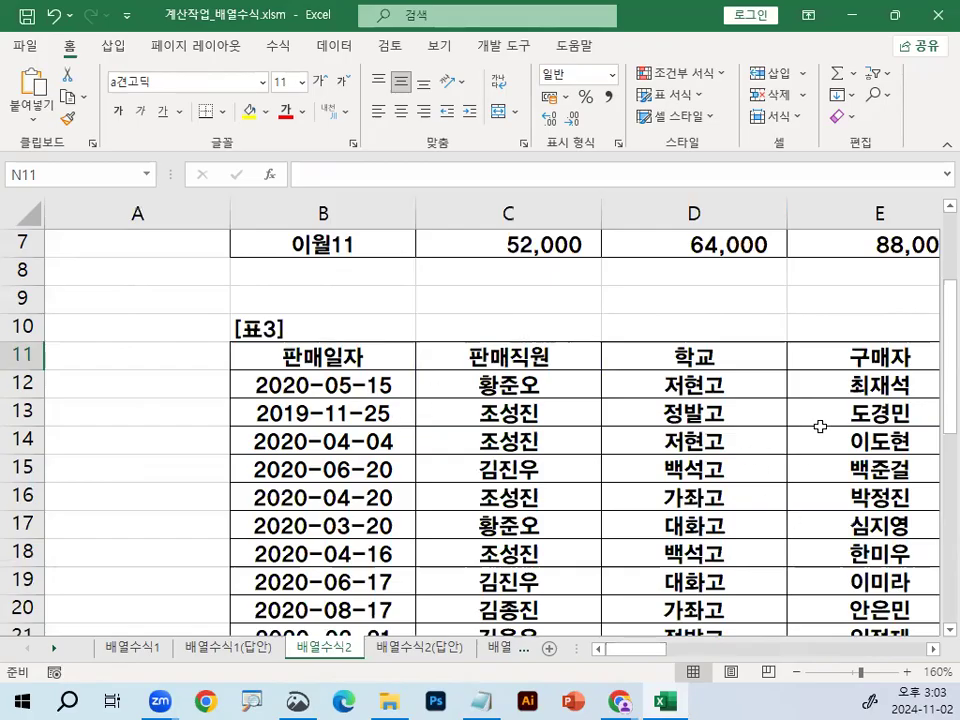
left_click_drag(647, 651, 800, 656)
left_click(542, 276)
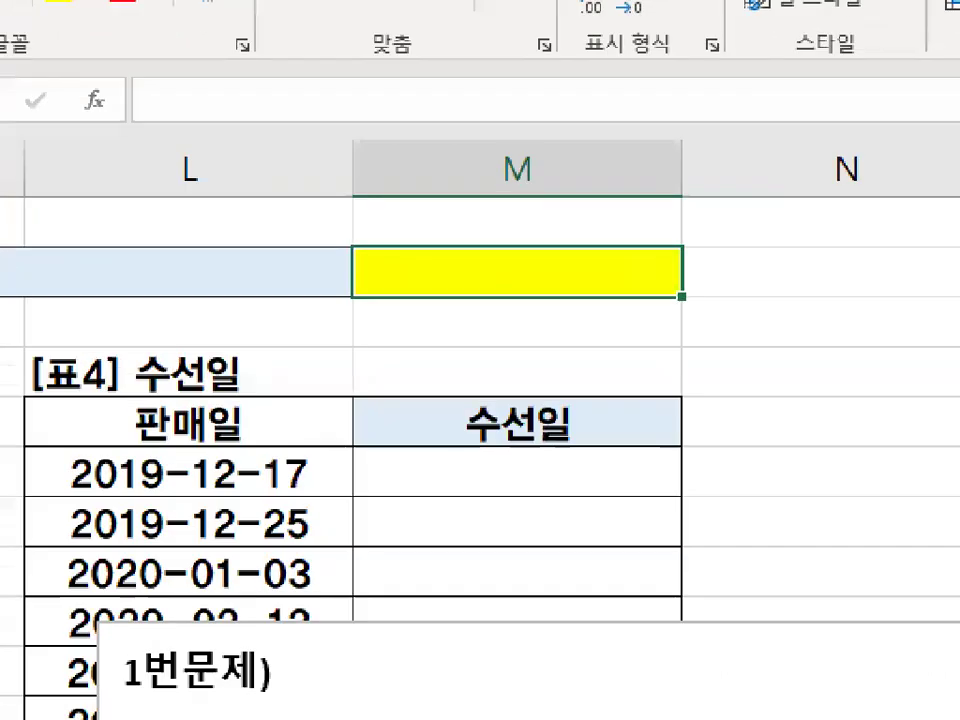
mouse_move(571, 278)
left_mouse_down()
mouse_move(486, 274)
mouse_move(532, 271)
left_mouse_up()
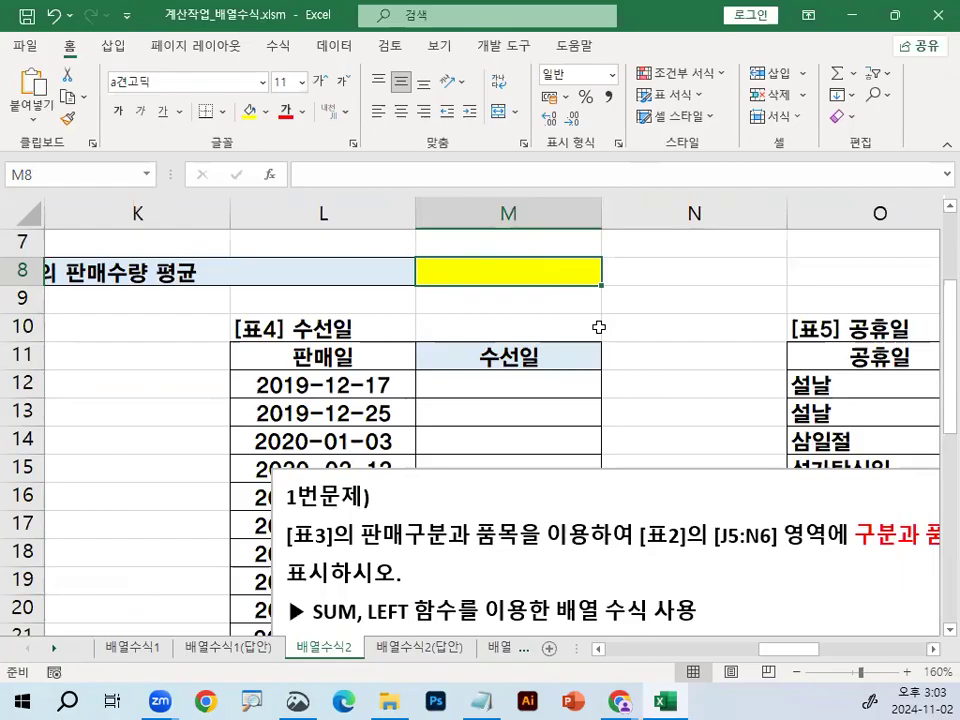
- Move the problem text box up and left, and extend its lower edge to reveal 2번문제
left_click(651, 467)
left_click(652, 473)
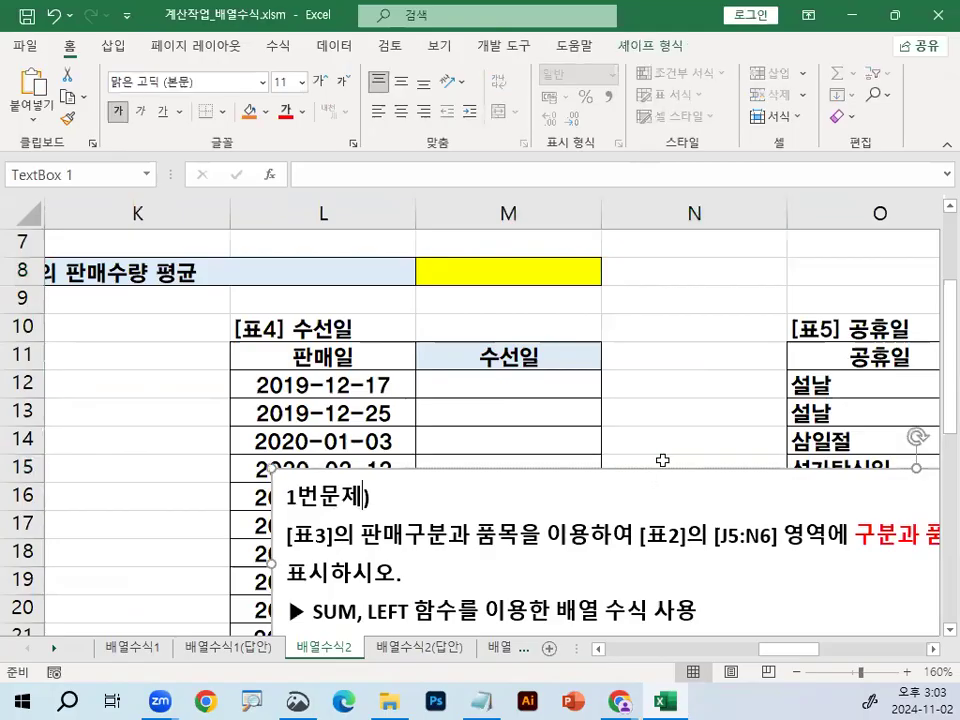
left_click_drag(660, 467, 458, 249)
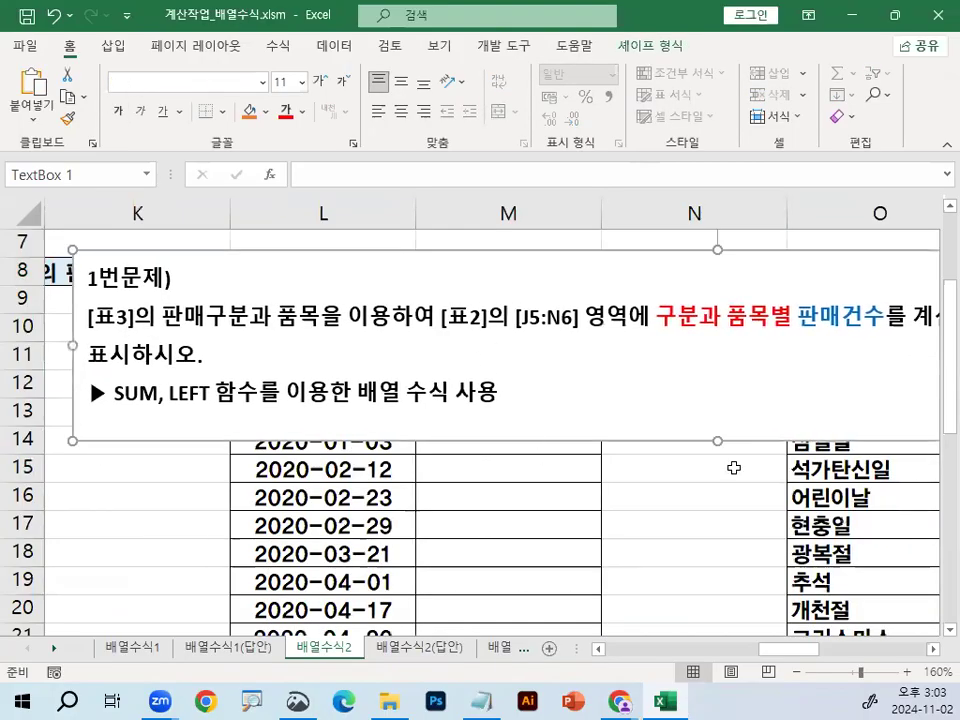
left_click_drag(718, 440, 707, 574)
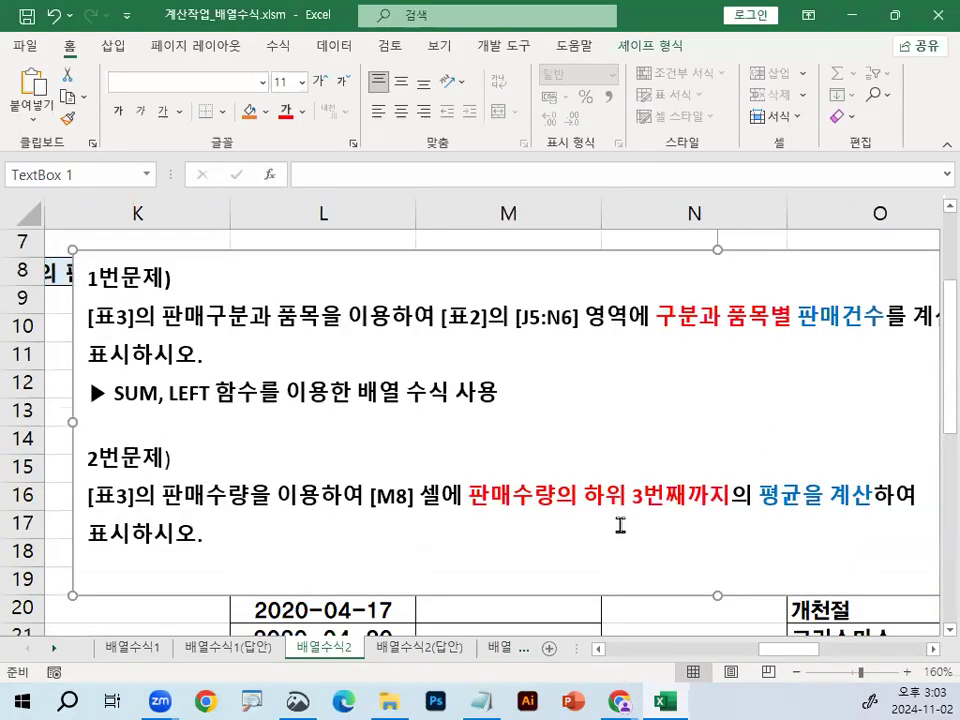
- Examine the 2번문제 requirement in the text box, focusing on 판매수량, 하위 3번째 and the word 까지
scroll(620, 525, "down", 1)
mouse_move(474, 429)
left_mouse_down()
mouse_move(556, 430)
mouse_move(502, 433)
mouse_move(536, 382)
mouse_move(556, 410)
left_mouse_up()
left_click_drag(498, 365, 557, 322)
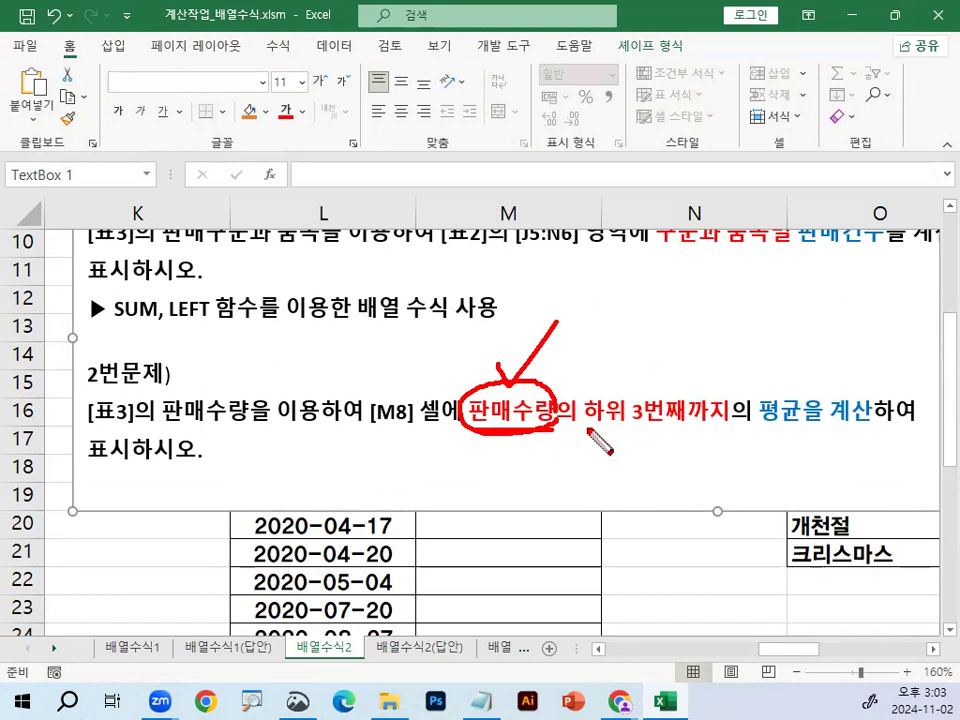
left_click_drag(584, 428, 731, 427)
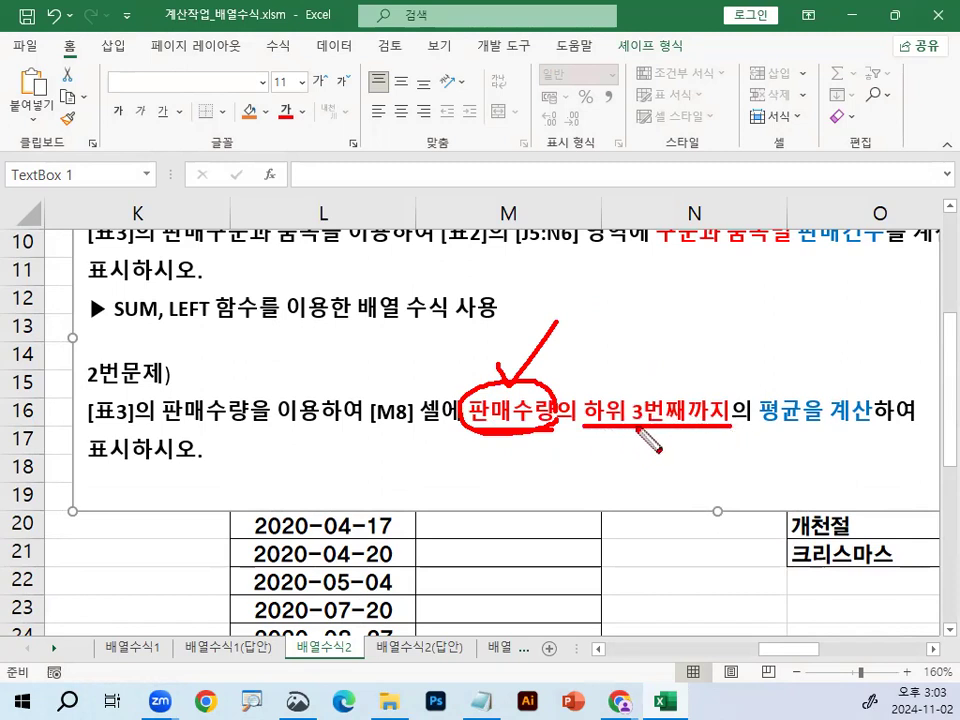
mouse_move(638, 388)
left_mouse_down()
mouse_move(630, 395)
mouse_move(680, 325)
left_mouse_up()
key("Escape")
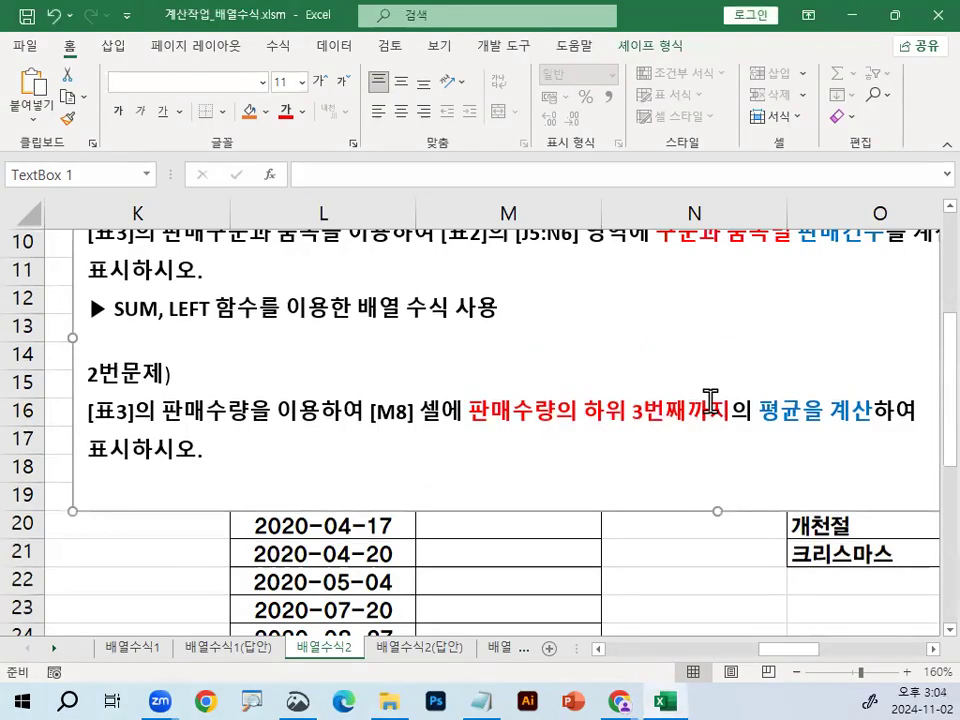
mouse_move(687, 410)
left_mouse_down()
mouse_move(731, 412)
mouse_move(705, 420)
mouse_move(729, 396)
left_mouse_up()
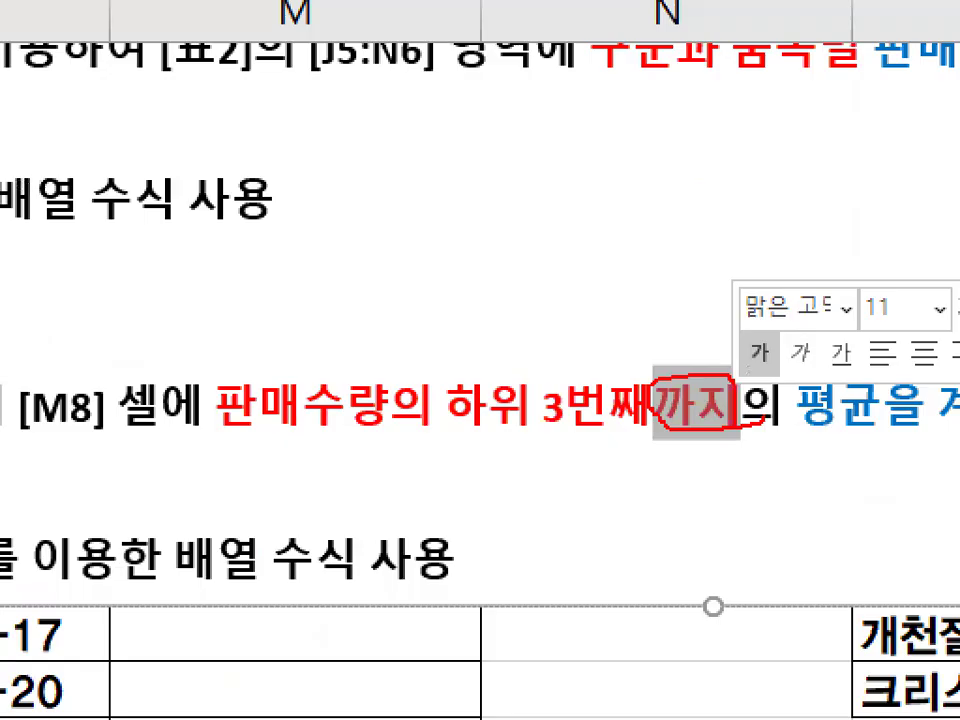
key("Escape")
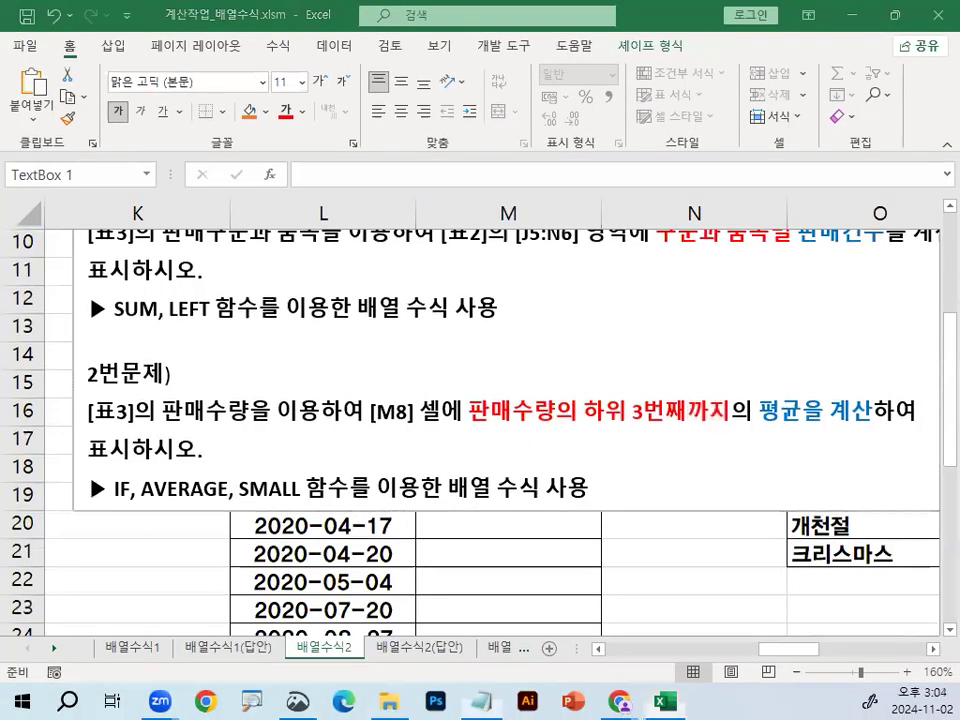
- Switch to the Notepad class notes and examine the SMALL syntax and the comparison operators for 하위 3번째 까지 and 하위 3번째 인
key("alt+Tab")
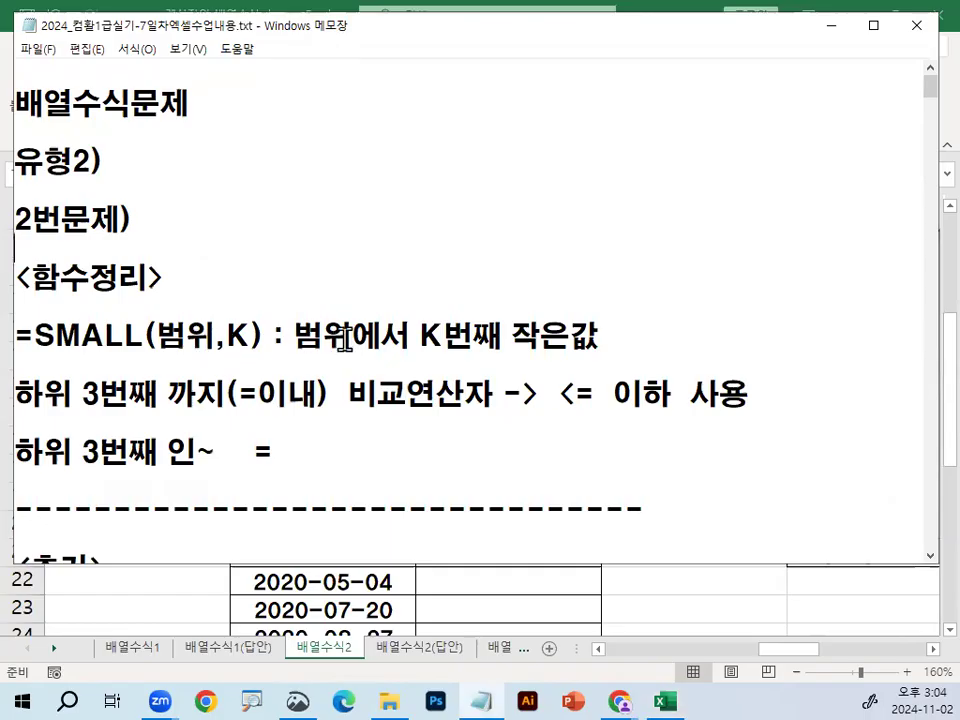
left_click_drag(296, 338, 602, 333)
scroll(183, 370, "down", 1)
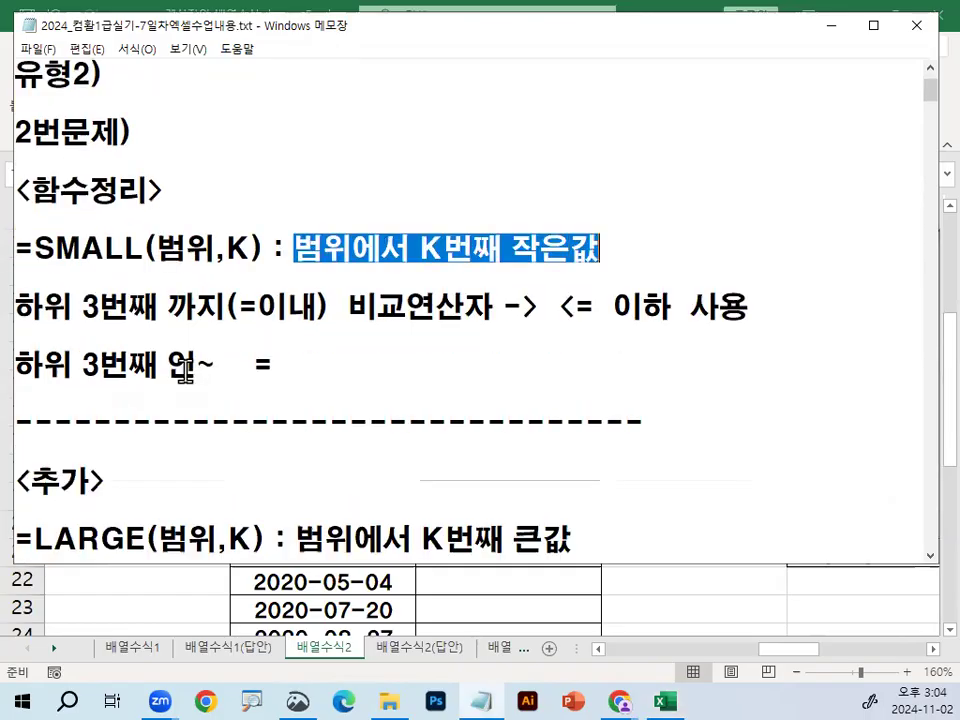
left_click_drag(168, 306, 465, 306)
left_click_drag(558, 306, 704, 300)
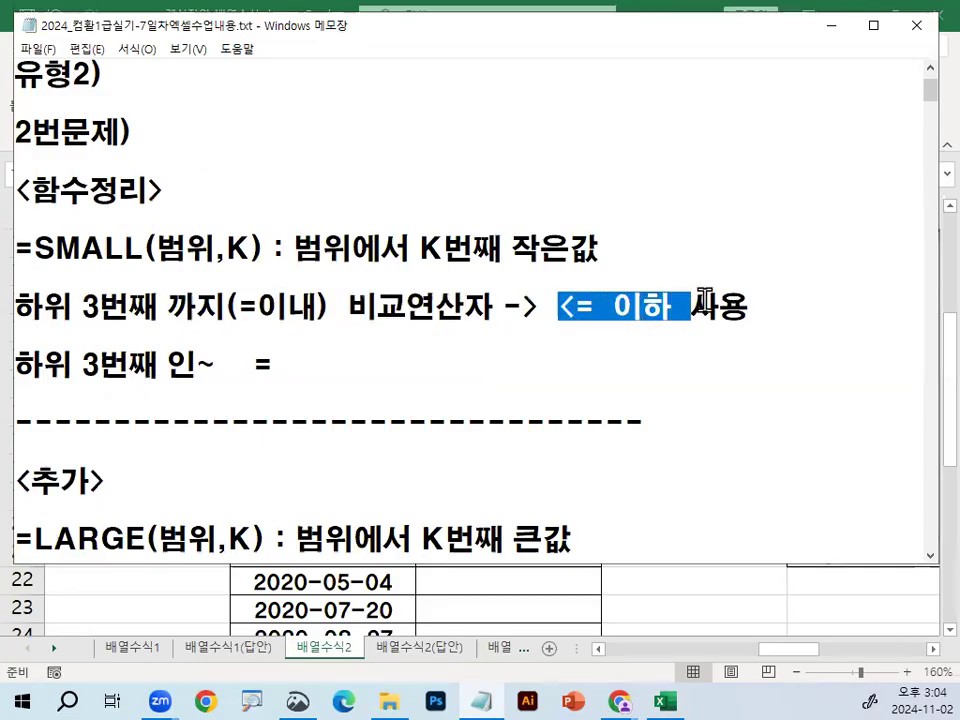
left_click_drag(554, 307, 613, 306)
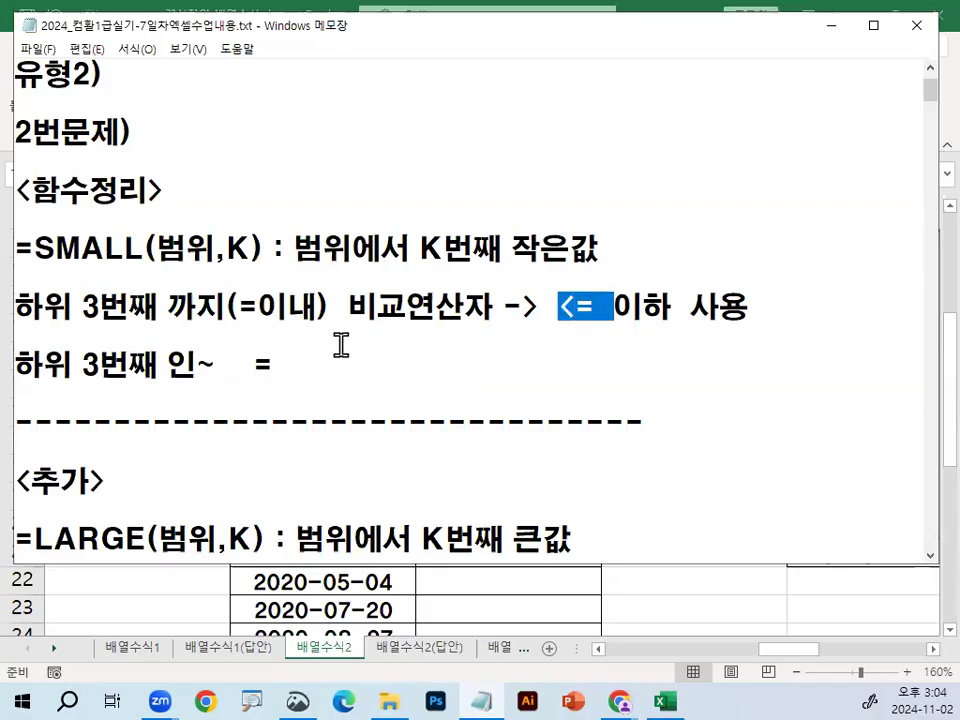
left_click_drag(166, 365, 198, 365)
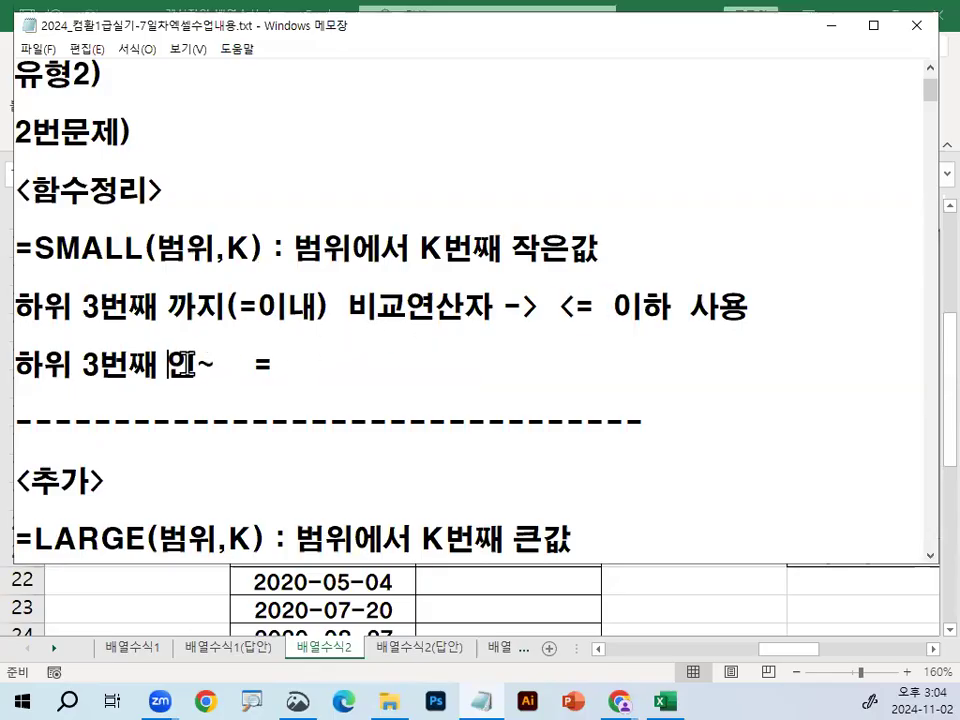
left_click_drag(257, 362, 281, 364)
left_click(336, 360)
left_click_drag(167, 365, 214, 365)
left_click_drag(167, 307, 240, 308)
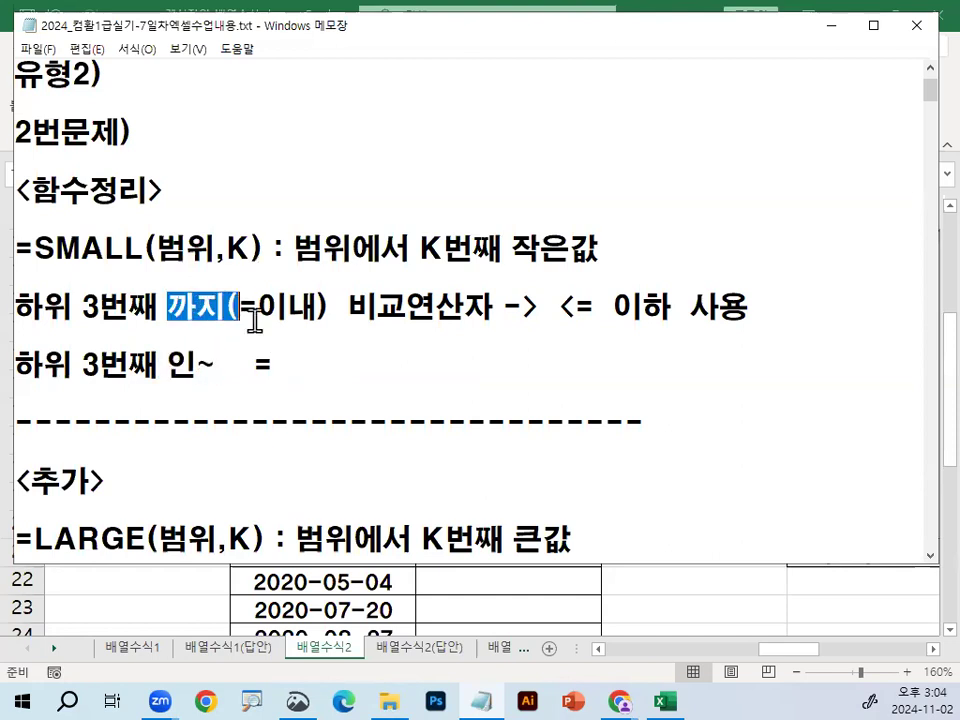
- Read the additional note on the LARGE function and the comparison operator for 상위 3번째 까지
scroll(237, 280, "down", 1)
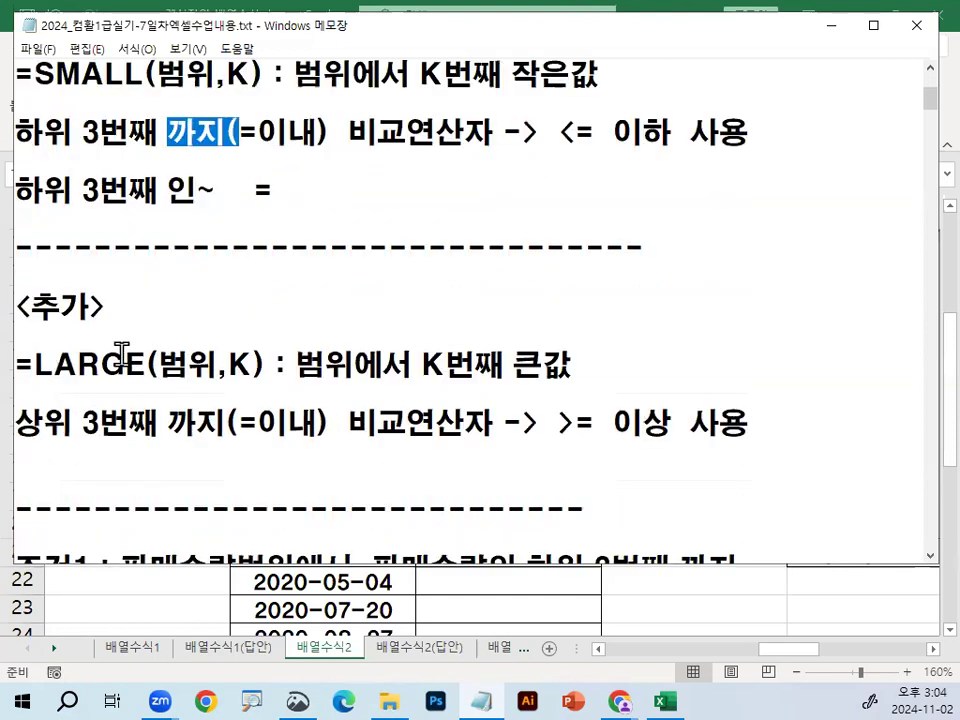
left_click_drag(34, 364, 168, 363)
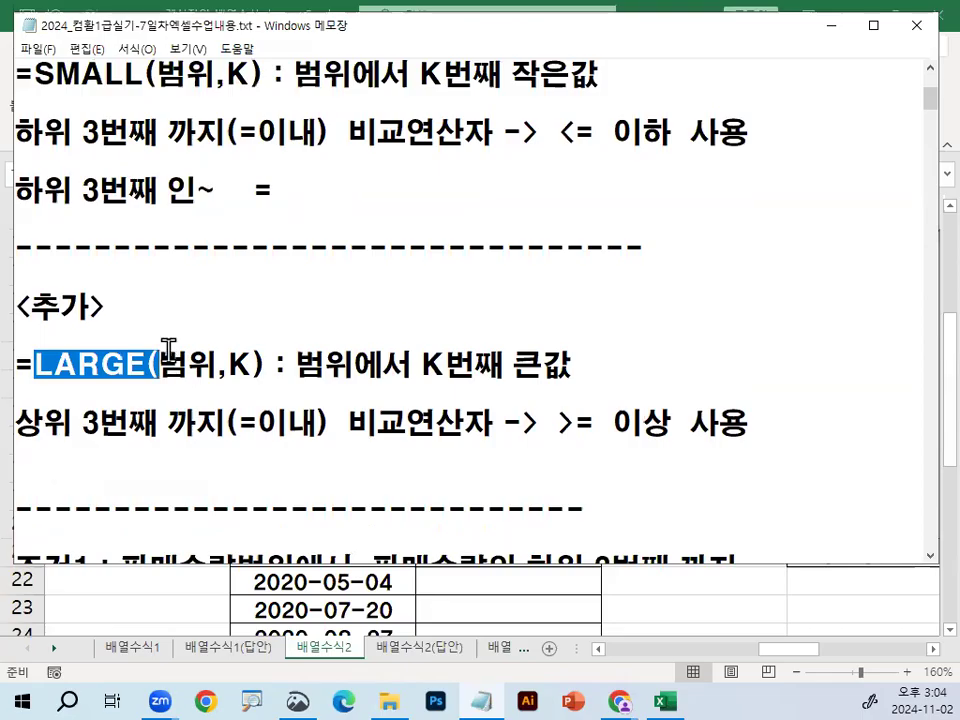
left_click(375, 370)
left_click_drag(12, 423, 324, 423)
left_click_drag(170, 423, 315, 423)
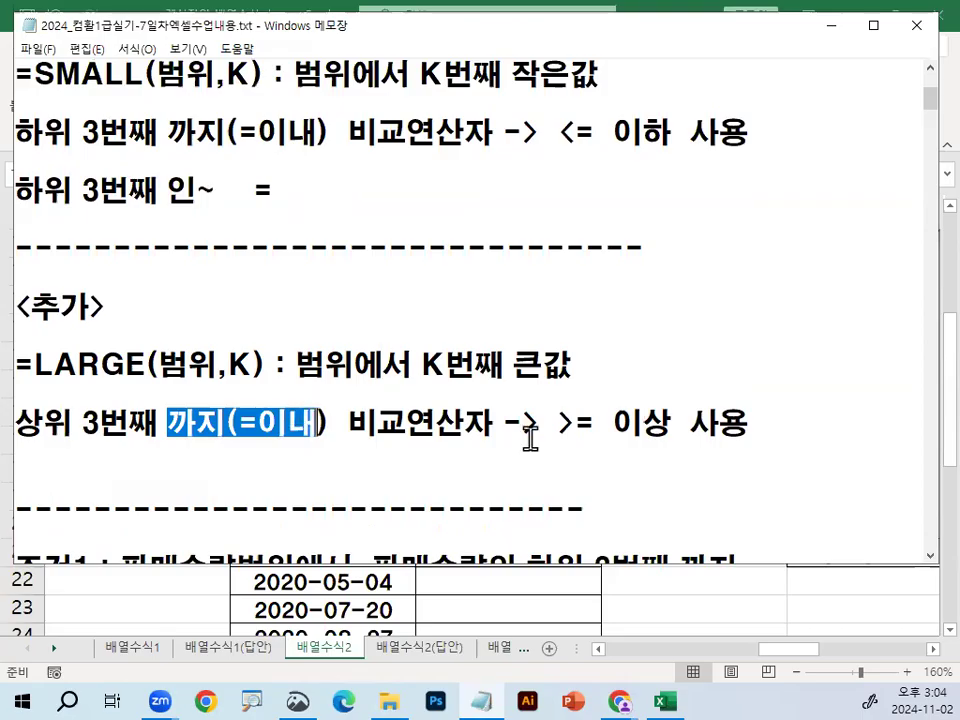
left_click(572, 424)
left_click_drag(558, 423, 606, 423)
left_click(614, 423)
left_click(765, 420, "shift")
left_click(712, 424)
key("shift+Home")
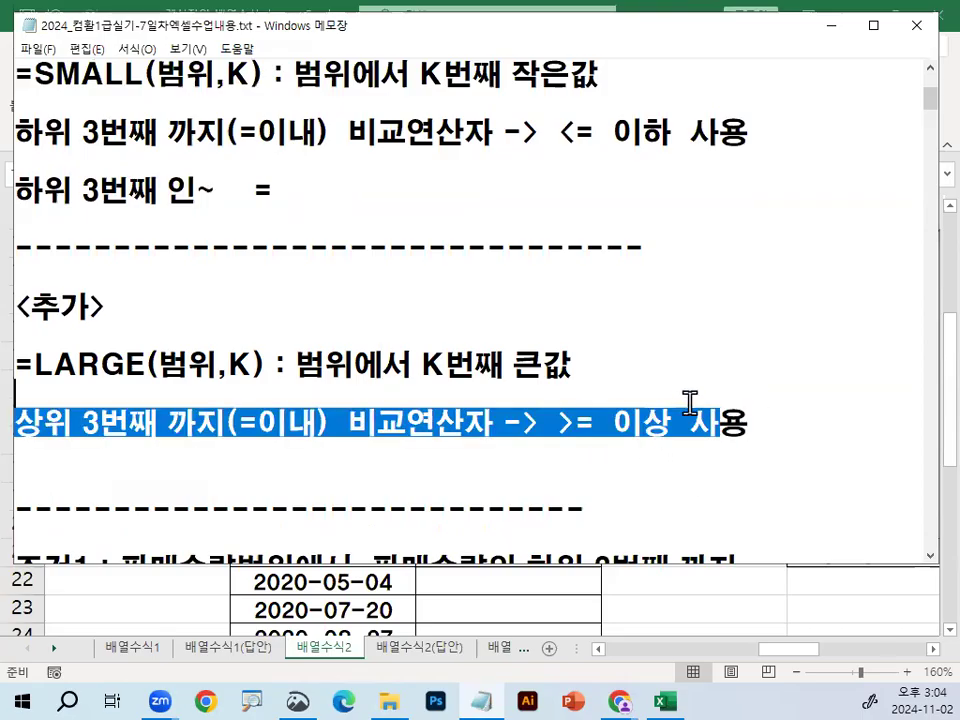
left_click(195, 155)
- Study the 조건1 note, marking the 판매수량범위, 하위 3번째 and 까지 parts and writing <= beneath them
scroll(320, 328, "down", 2)
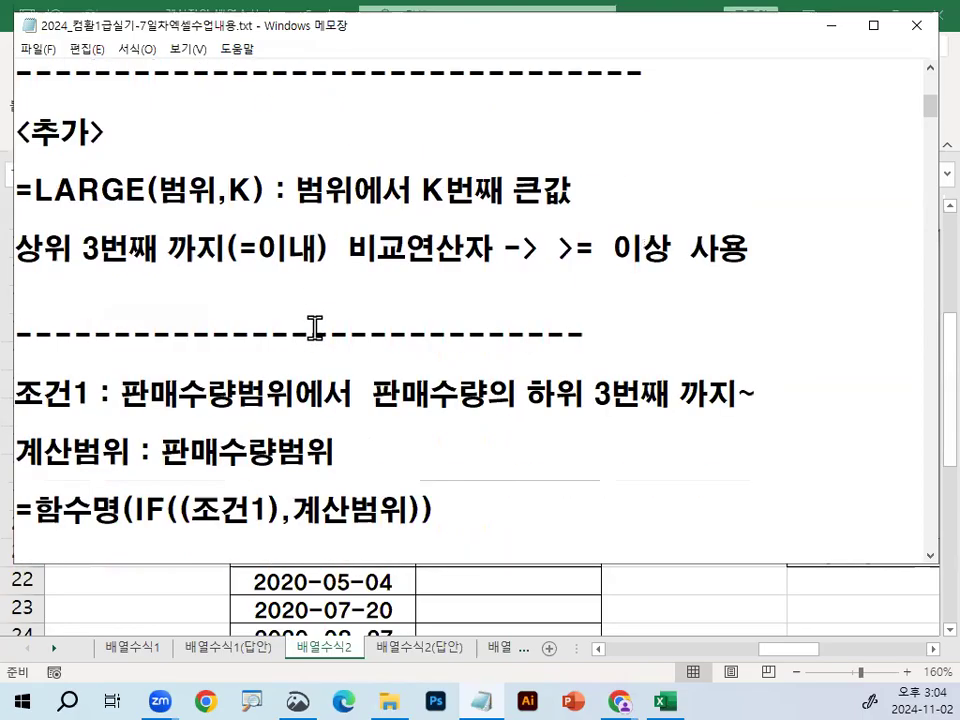
key("ctrl+2")
left_click_drag(122, 326, 296, 330)
mouse_move(207, 270)
left_mouse_down()
mouse_move(220, 290)
mouse_move(262, 241)
left_mouse_up()
mouse_move(383, 326)
left_mouse_down()
mouse_move(590, 321)
mouse_move(614, 294)
mouse_move(618, 317)
left_mouse_up()
left_click_drag(579, 250, 643, 200)
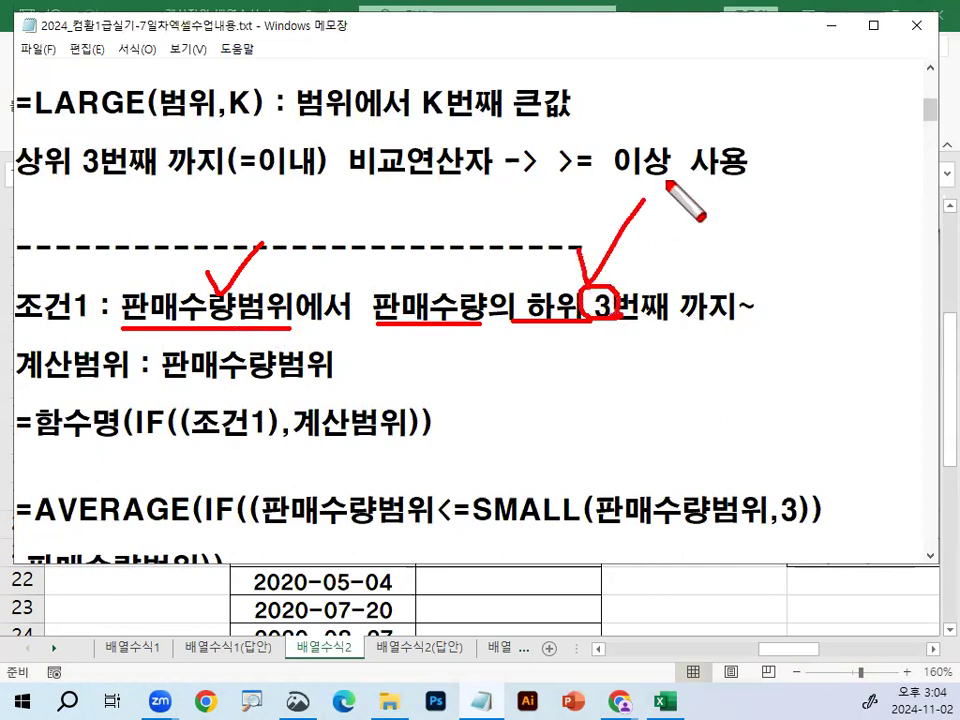
left_click_drag(668, 326, 755, 322)
mouse_move(570, 353)
left_mouse_down()
mouse_move(627, 358)
mouse_move(631, 376)
left_mouse_up()
mouse_move(570, 330)
left_mouse_down()
mouse_move(538, 358)
mouse_move(577, 388)
left_mouse_up()
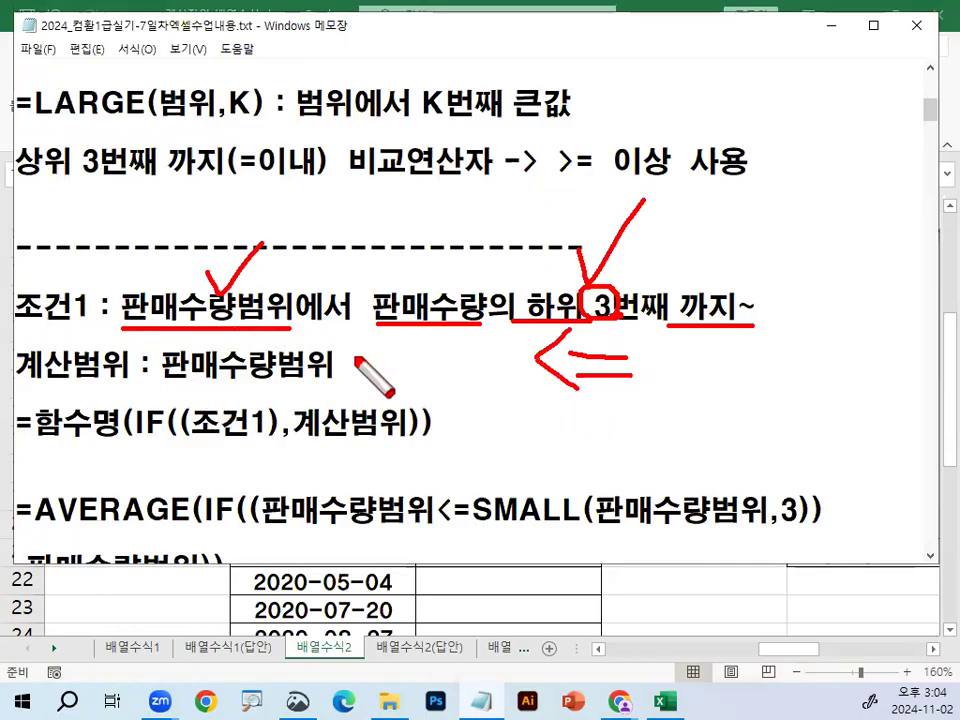
- Circle 판매수량범위 and the handwritten <= in the 조건1 note, clear the marks, and read the 계산범위 line
mouse_move(275, 280)
left_mouse_down()
mouse_move(122, 321)
mouse_move(280, 293)
mouse_move(200, 328)
mouse_move(306, 300)
left_mouse_up()
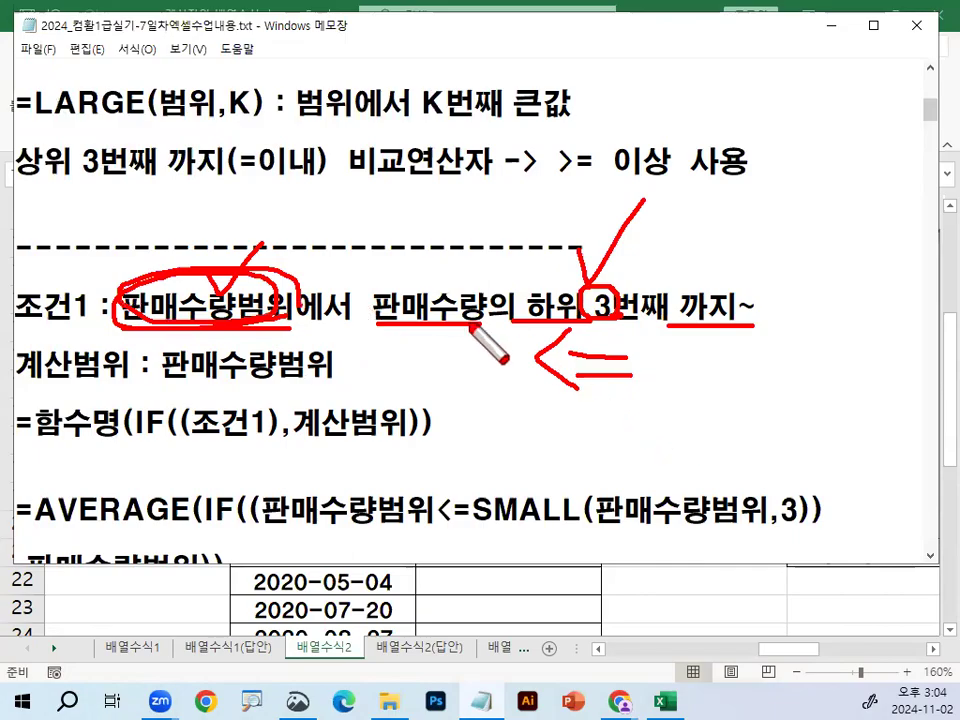
mouse_move(648, 395)
left_mouse_down()
mouse_move(548, 400)
mouse_move(636, 385)
left_mouse_up()
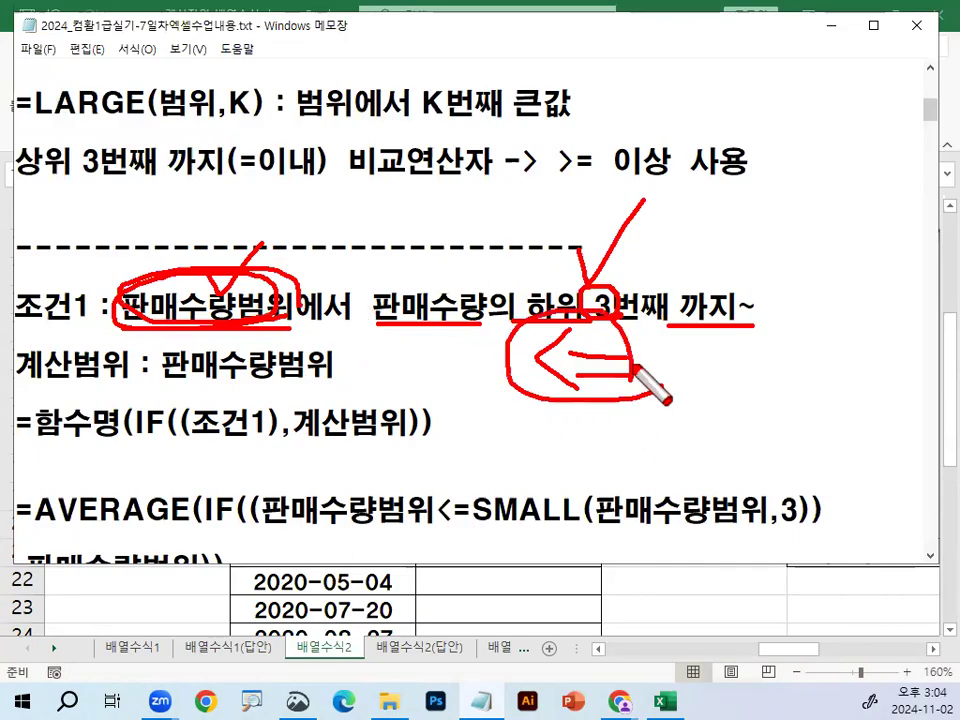
key("Escape")
left_click_drag(28, 362, 160, 364)
double_click(328, 357)
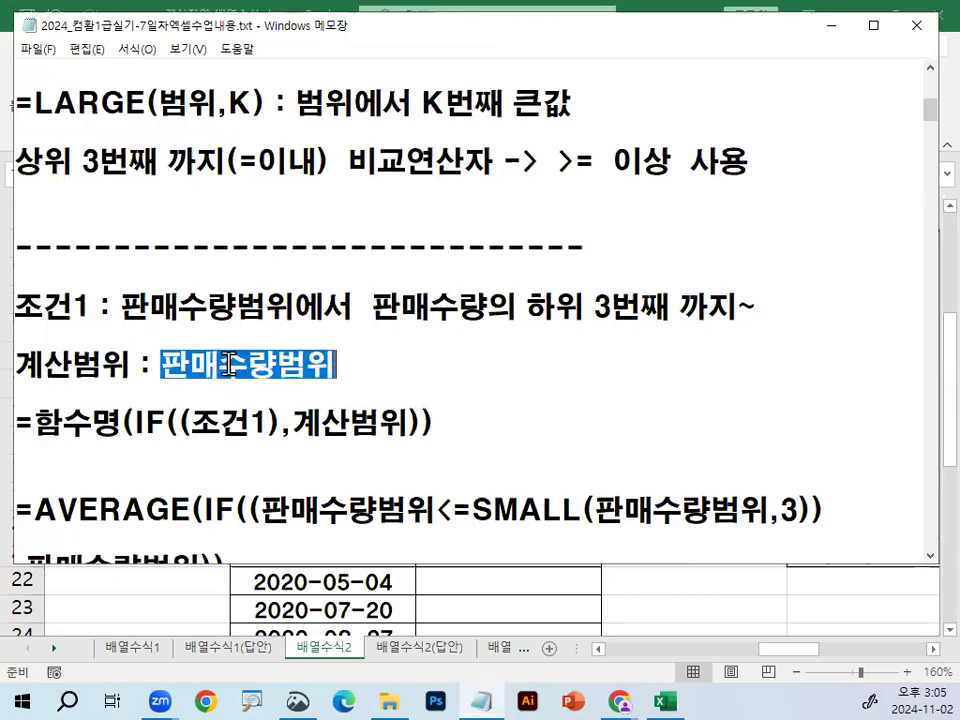
left_click(276, 358)
scroll(300, 340, "down", 1)
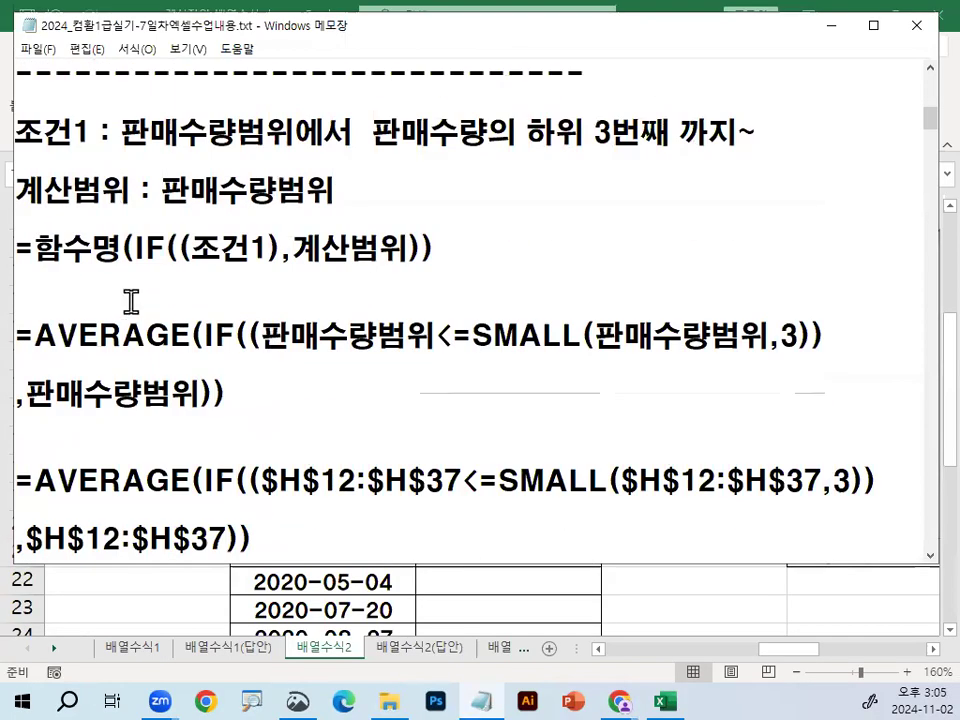
- Examine the template =함수명(IF((조건1),계산범위)), focusing on the function name, IF parentheses and 계산범위 argument
scroll(150, 334, "up", 1)
left_click_drag(35, 333, 115, 330)
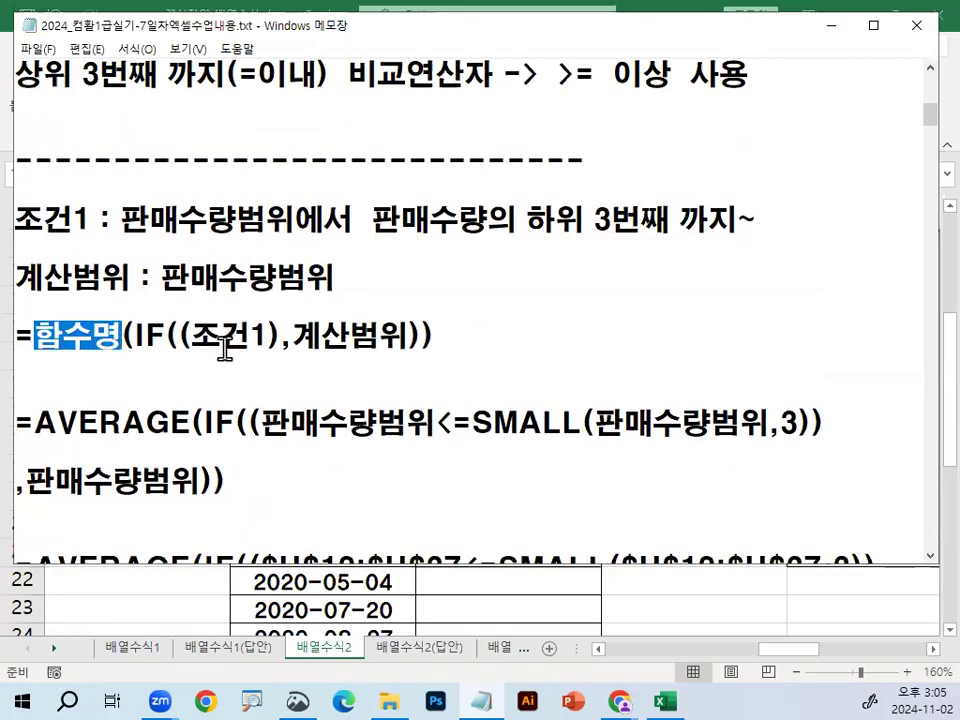
left_click_drag(134, 334, 192, 334)
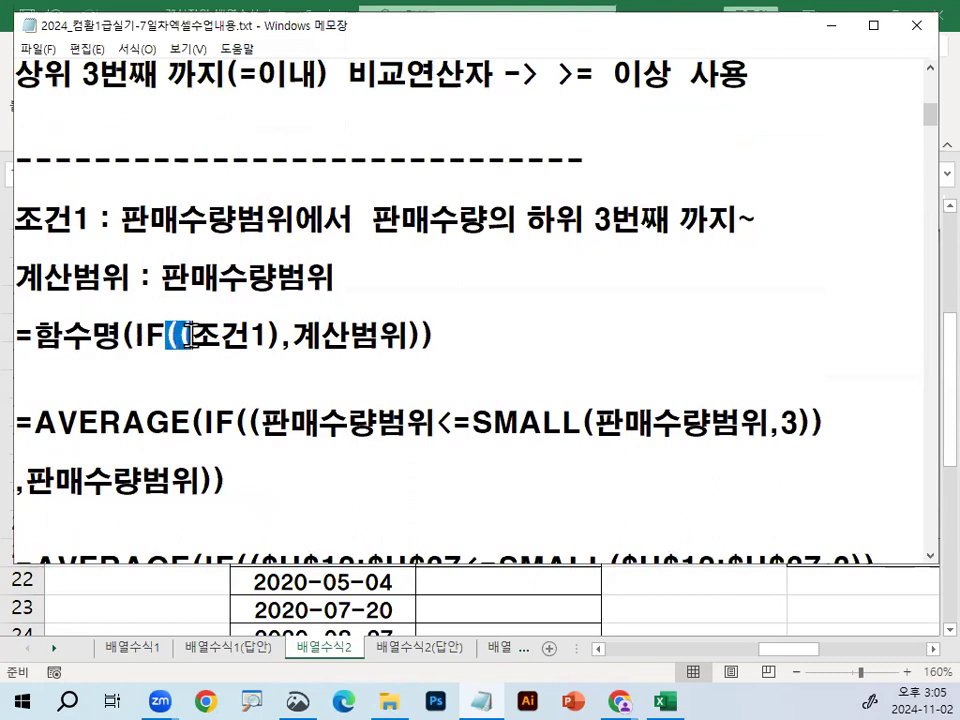
left_click_drag(408, 334, 437, 334)
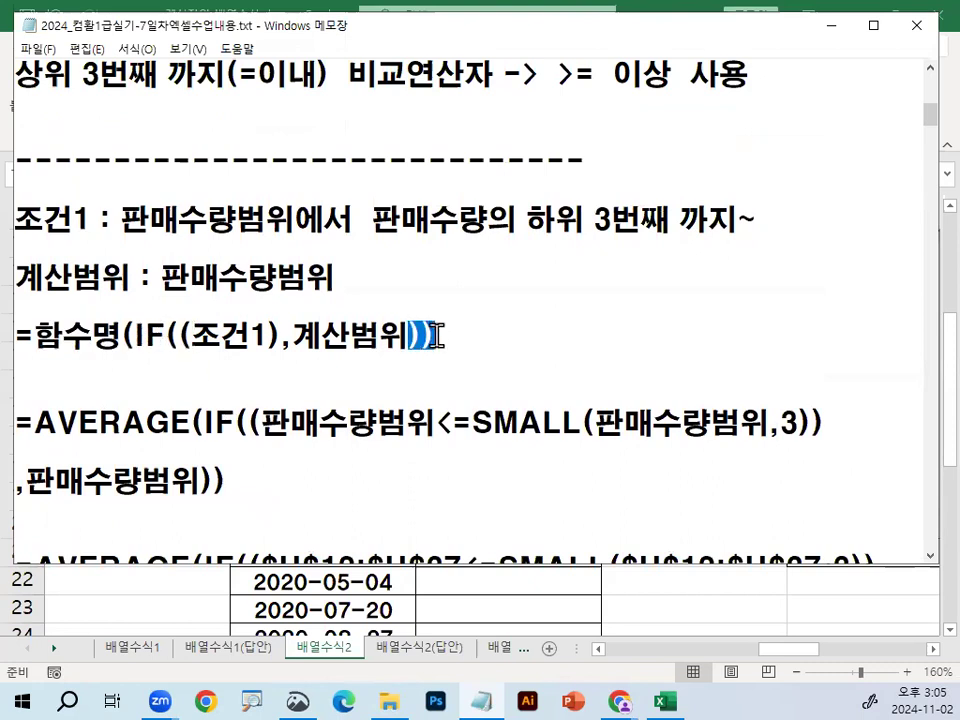
left_click_drag(281, 336, 402, 338)
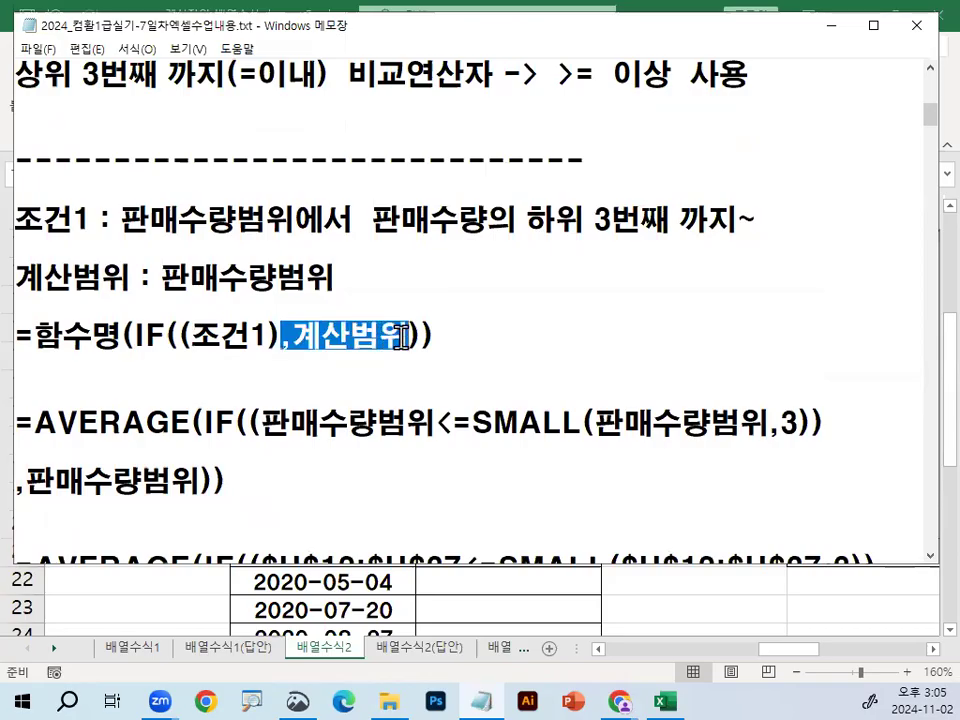
left_click(294, 361)
- Compare the 조건1 wording with the start of the AVERAGE(IF formula, up to its first 판매수량범위
left_click_drag(36, 421, 224, 407)
left_click_drag(121, 220, 688, 241)
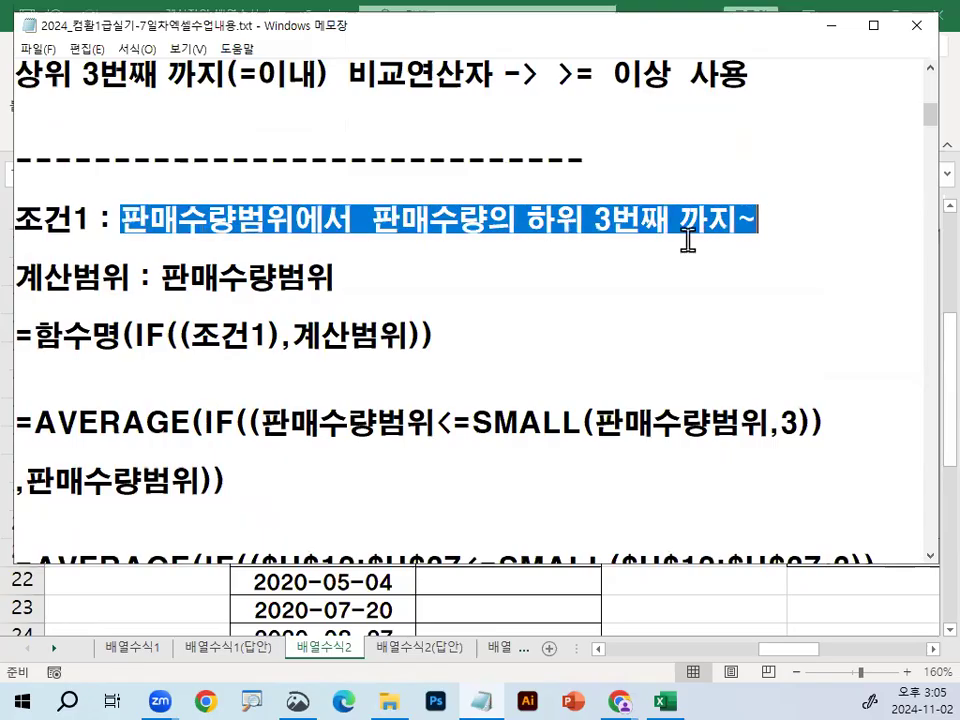
double_click(250, 422)
left_click_drag(260, 422, 426, 416)
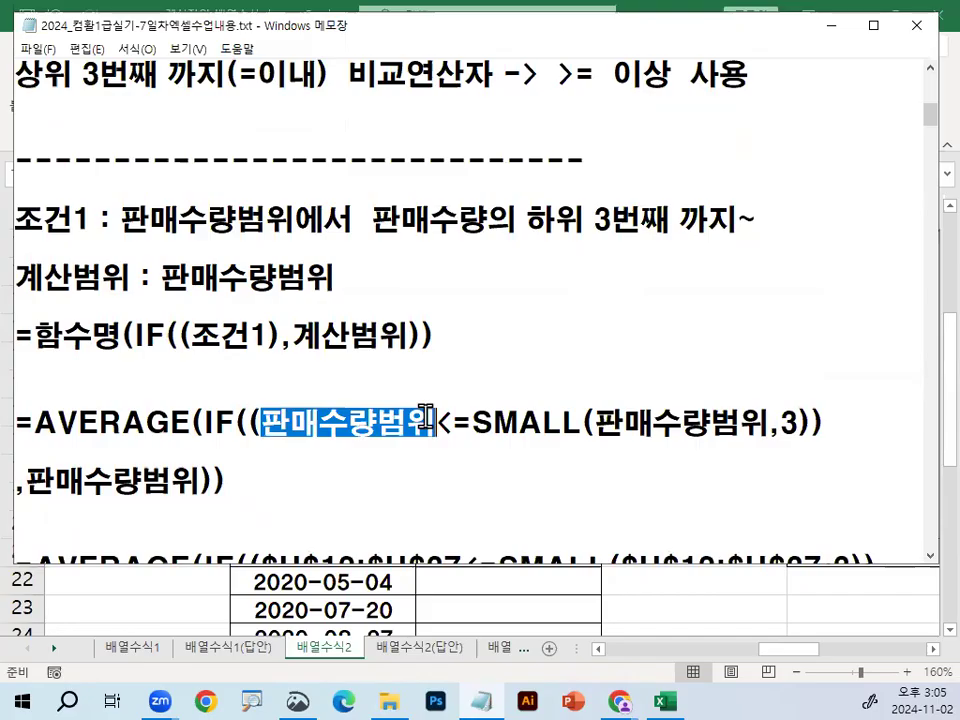
- Switch to the Excel sheet, move the problem text box down to uncover row 8, and select cell M8
left_click(829, 25)
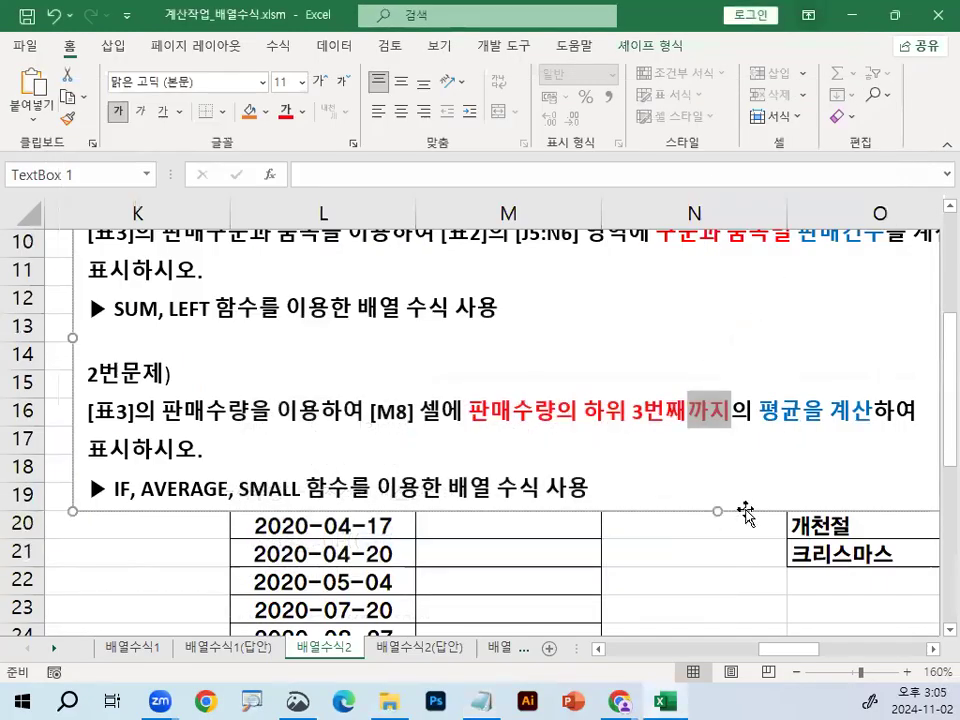
left_click(745, 512)
scroll(676, 351, "up", 2)
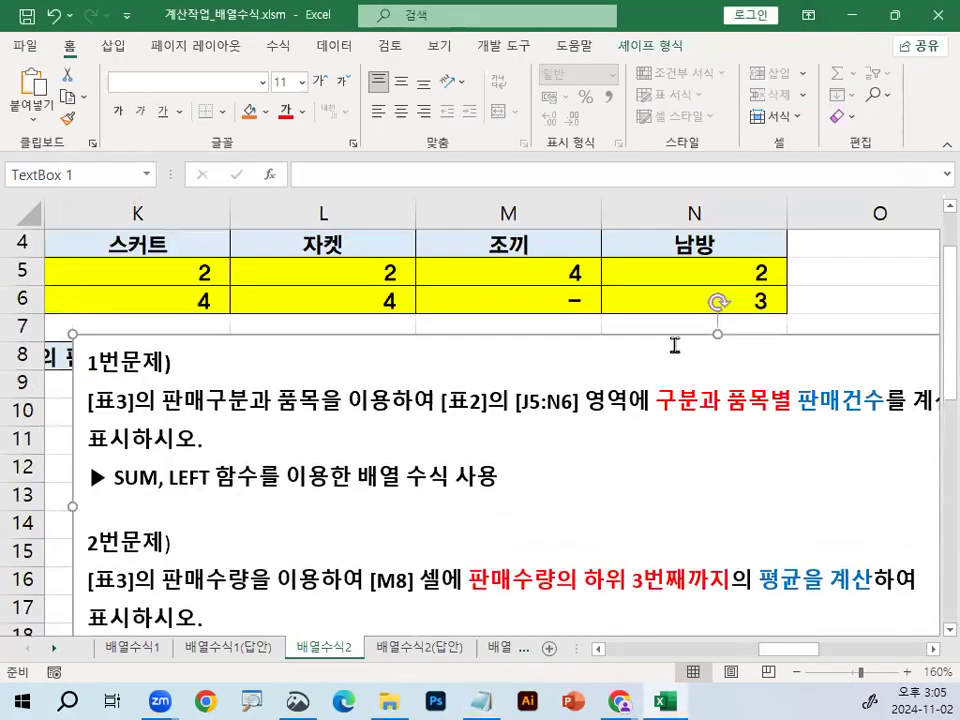
left_click_drag(676, 329, 696, 523)
left_click(474, 358)
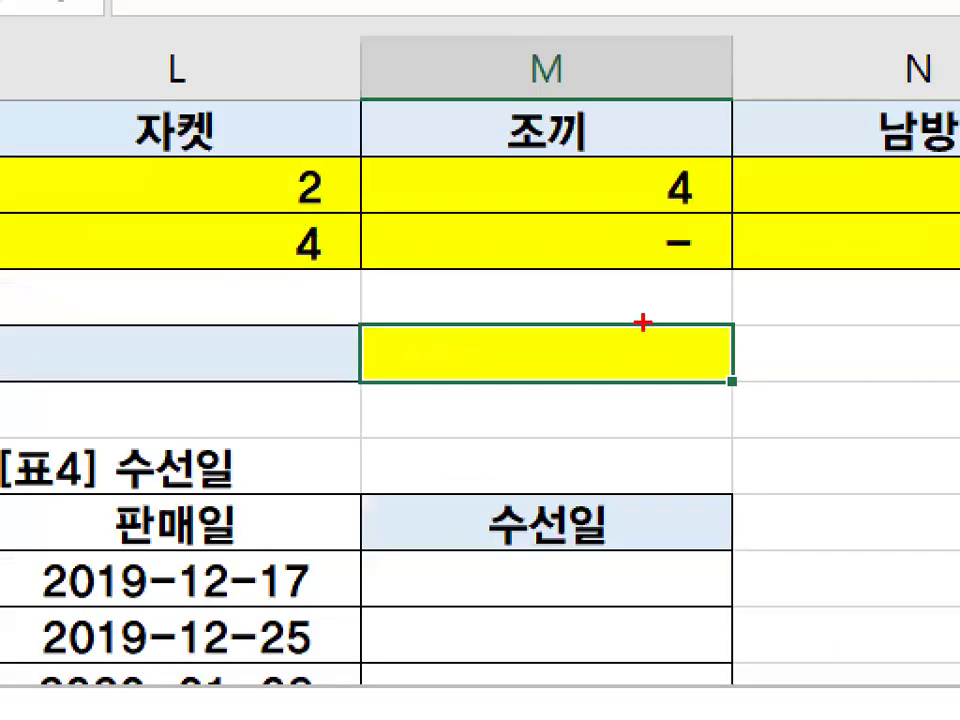
left_click_drag(607, 327, 613, 344)
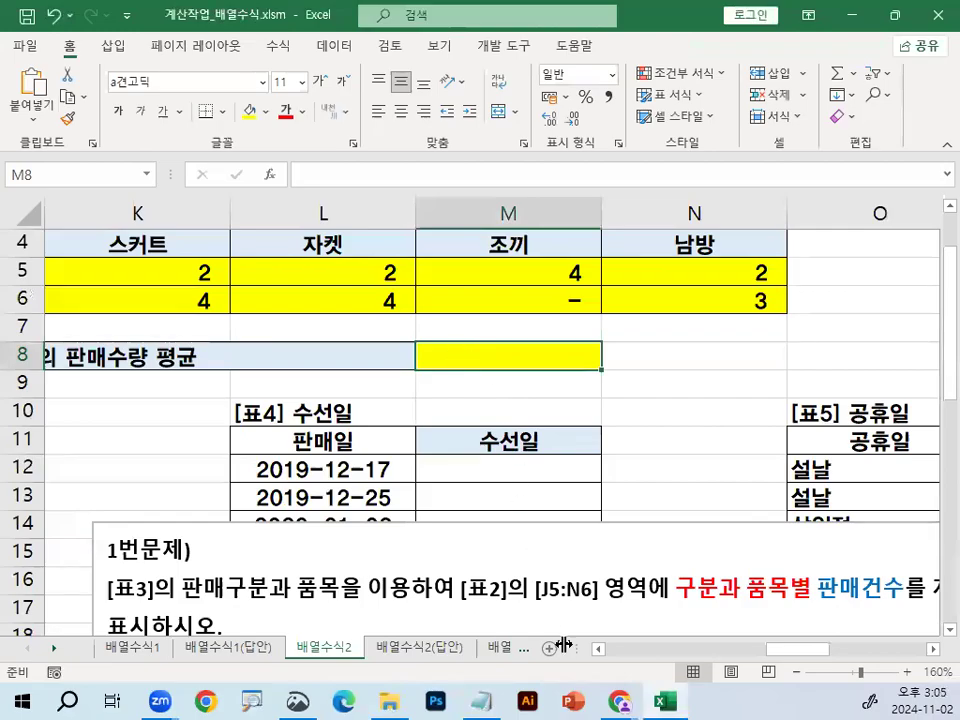
- Switch to the Notepad notes and study the condition 판매수량범위<=SMALL(판매수량범위,3), including its operator and closing parenthesis
key("alt+Tab")
left_click_drag(262, 424, 434, 418)
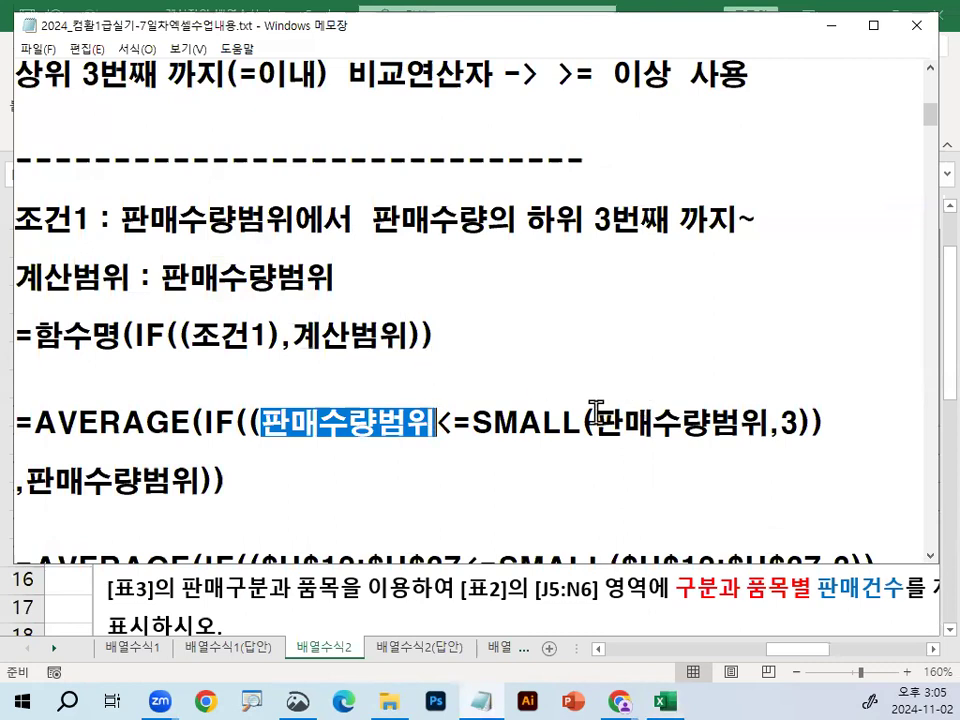
left_click_drag(440, 424, 812, 424)
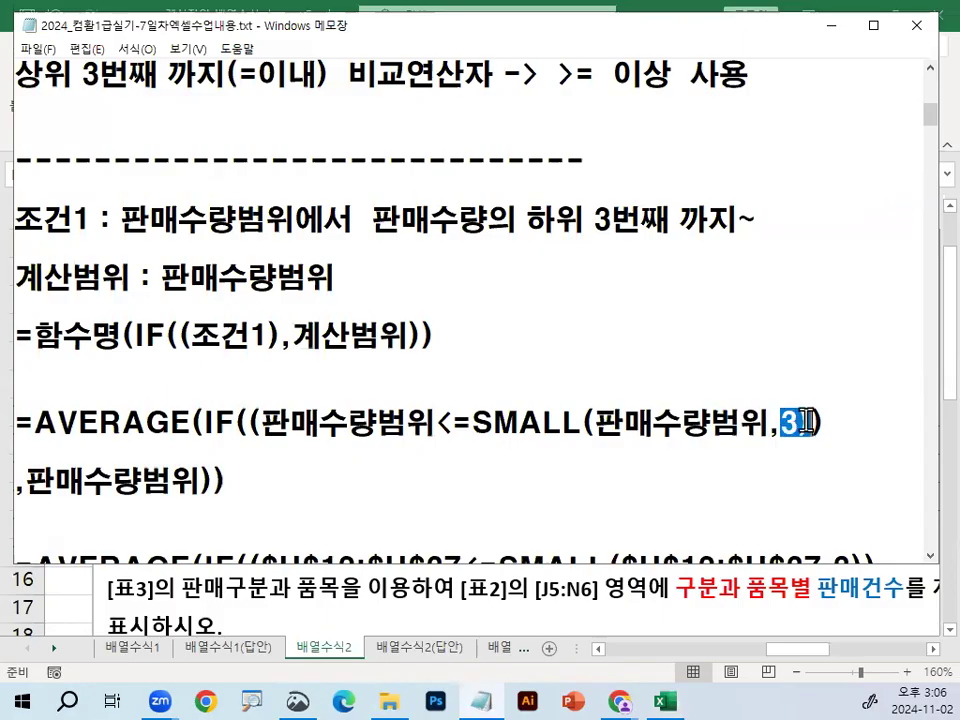
left_click_drag(471, 425, 800, 424)
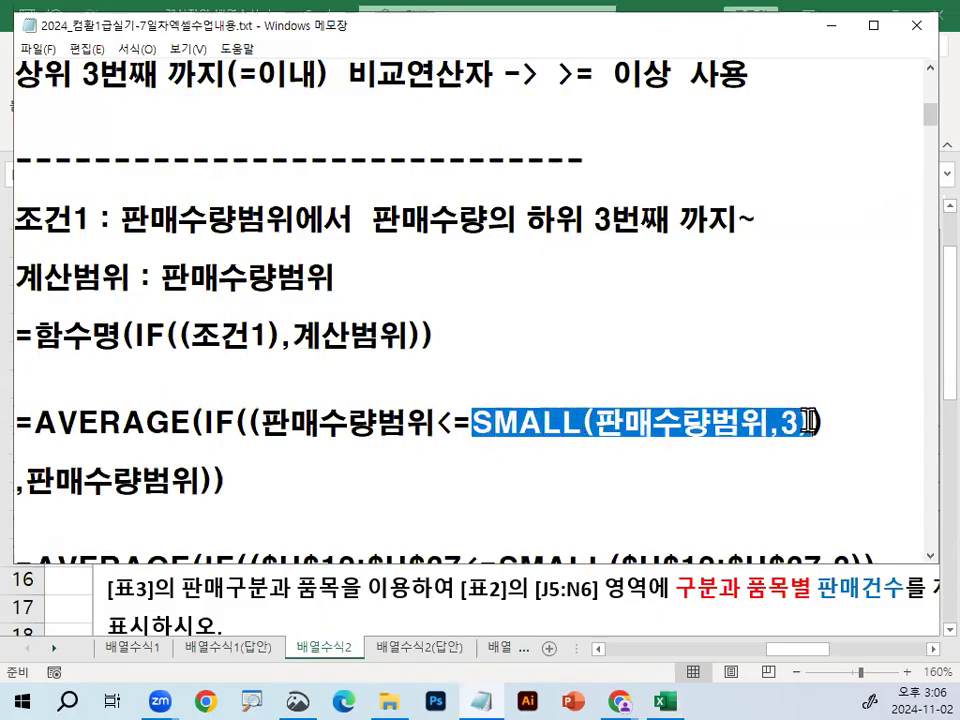
mouse_move(452, 424)
left_mouse_down()
mouse_move(468, 424)
mouse_move(440, 424)
left_mouse_up()
left_click_drag(262, 424, 472, 424)
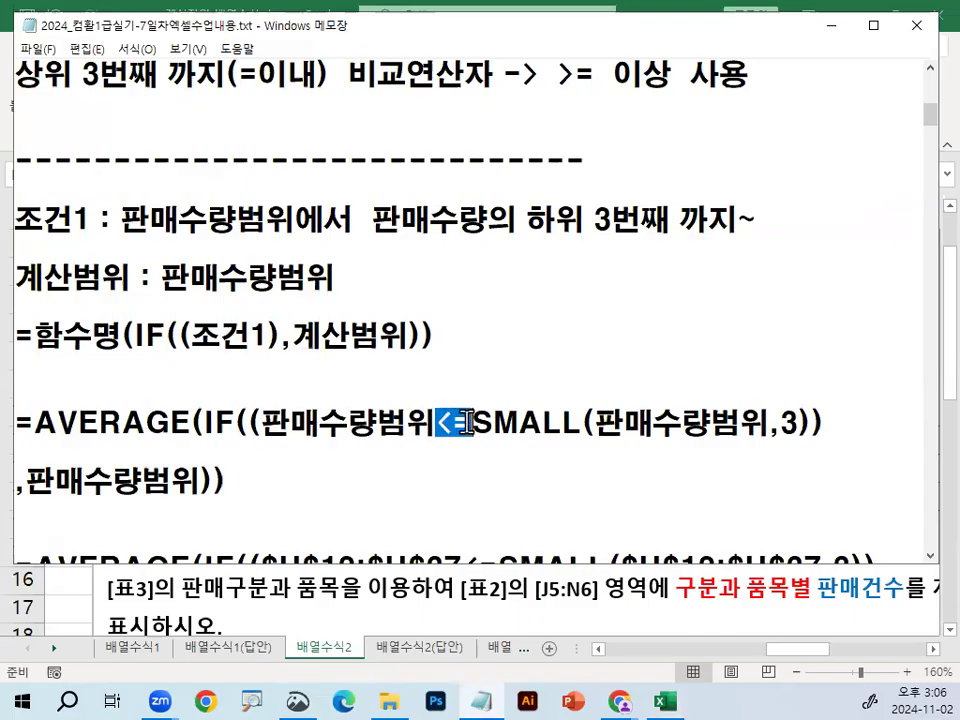
left_click_drag(264, 424, 437, 424)
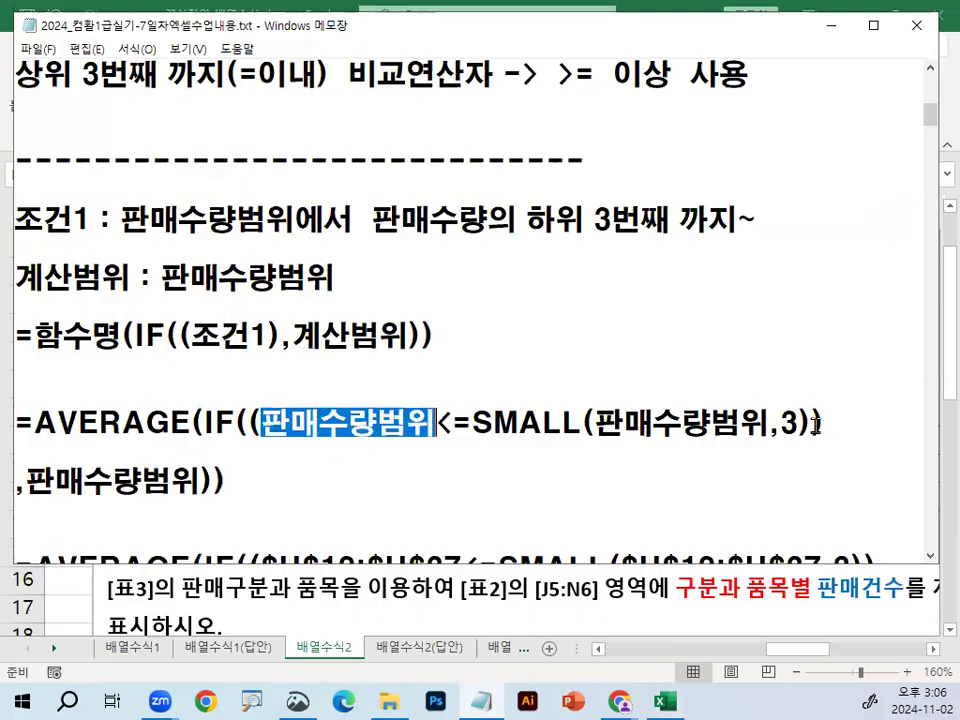
left_click_drag(824, 426, 814, 425)
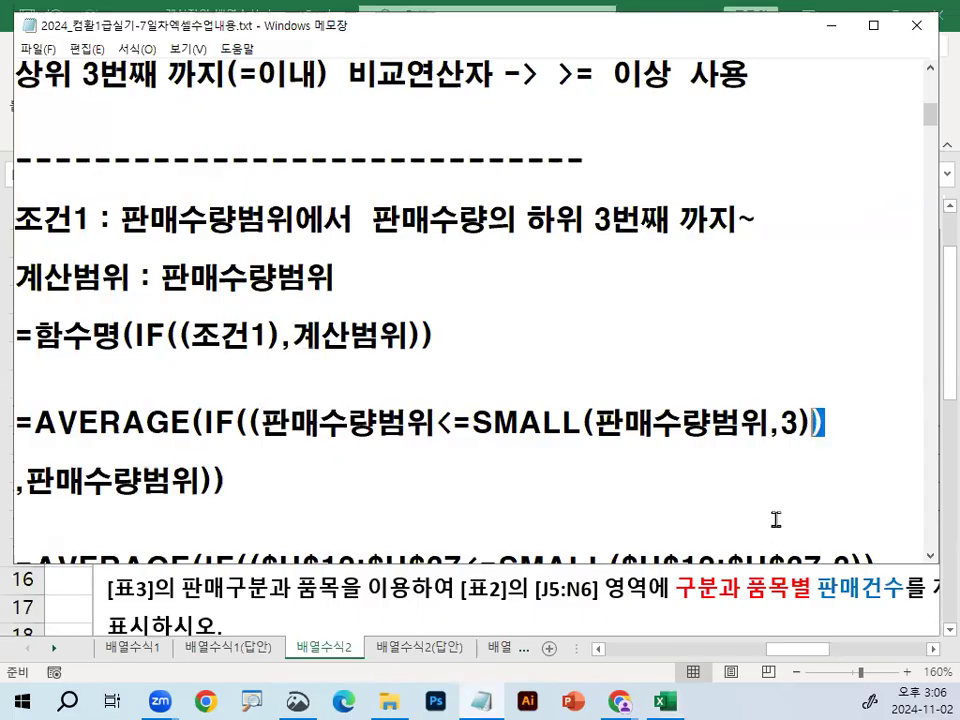
- Compare the template's 계산범위 argument with the final 판매수량범위 in the AVERAGE formula
left_click_drag(281, 336, 418, 338)
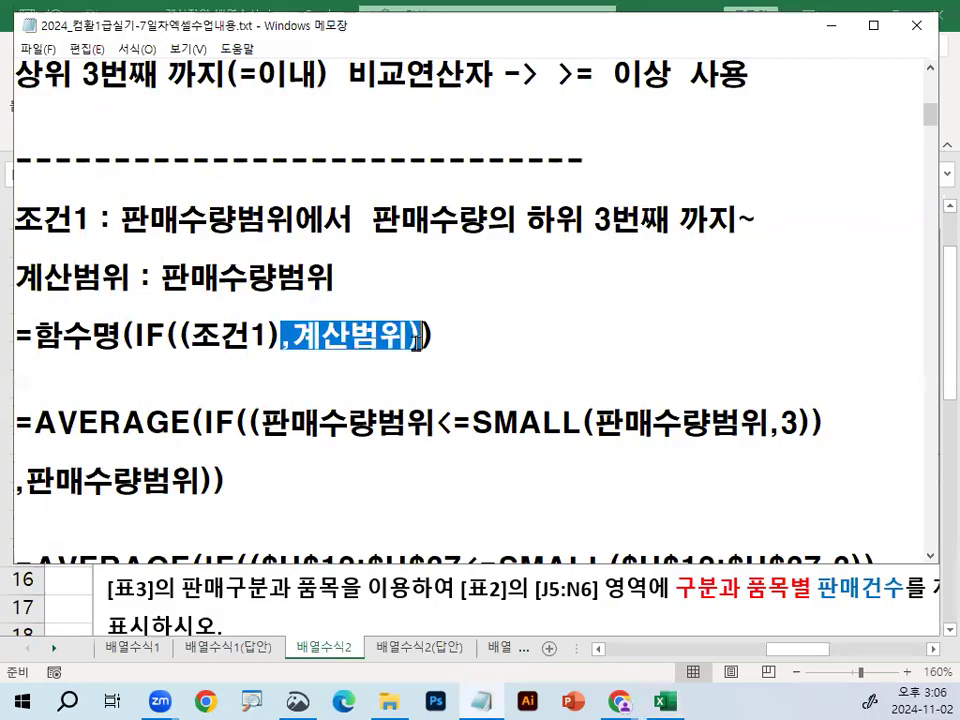
left_click_drag(154, 276, 334, 278)
left_click_drag(25, 481, 200, 482)
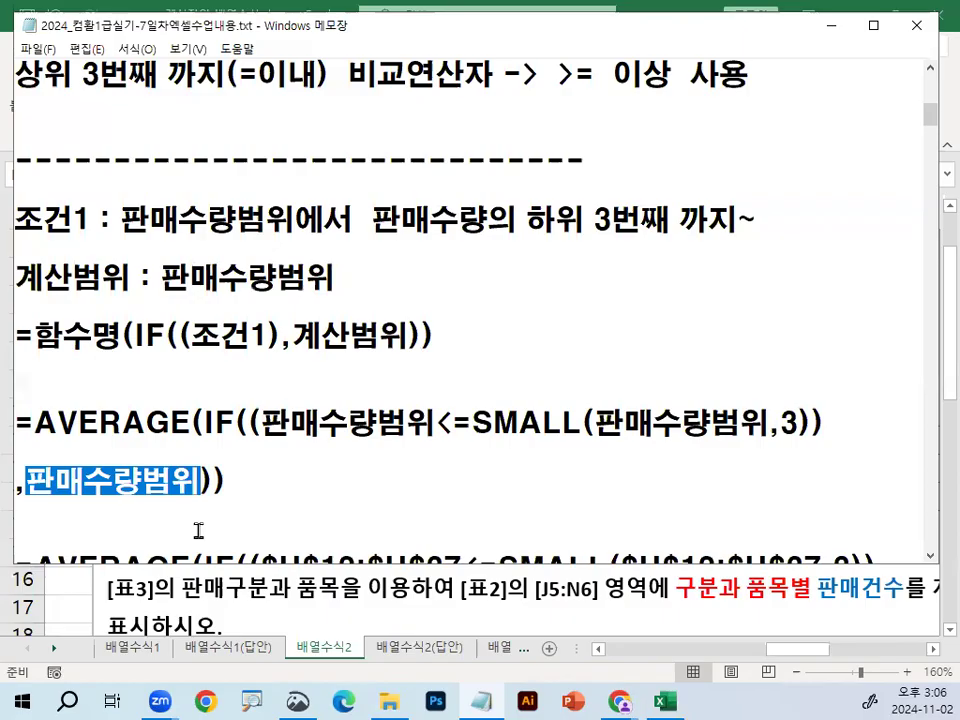
- Sketch over the AVERAGE formula how the <=SMALL condition picks values from the final 판매수량범위, and clear the marks
left_click_drag(640, 432, 434, 406)
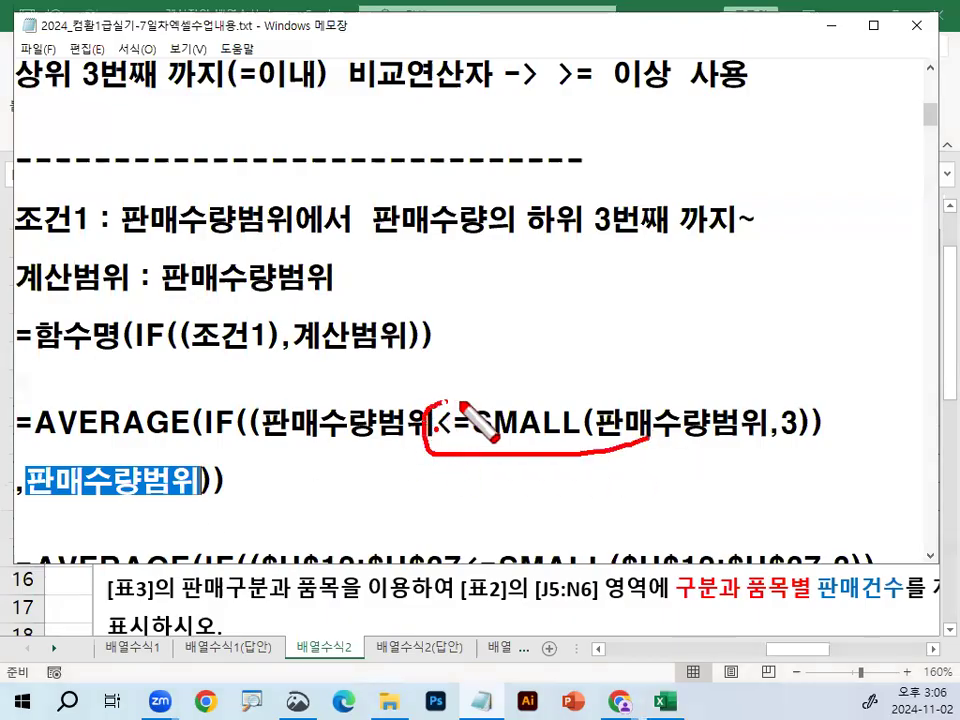
mouse_move(323, 488)
left_mouse_down()
mouse_move(345, 455)
mouse_move(325, 488)
left_mouse_up()
left_click_drag(331, 530, 348, 518)
left_click_drag(306, 588, 338, 586)
mouse_move(360, 443)
left_mouse_down()
mouse_move(401, 590)
mouse_move(393, 592)
left_mouse_up()
mouse_move(188, 476)
left_mouse_down()
mouse_move(118, 443)
mouse_move(190, 491)
left_mouse_up()
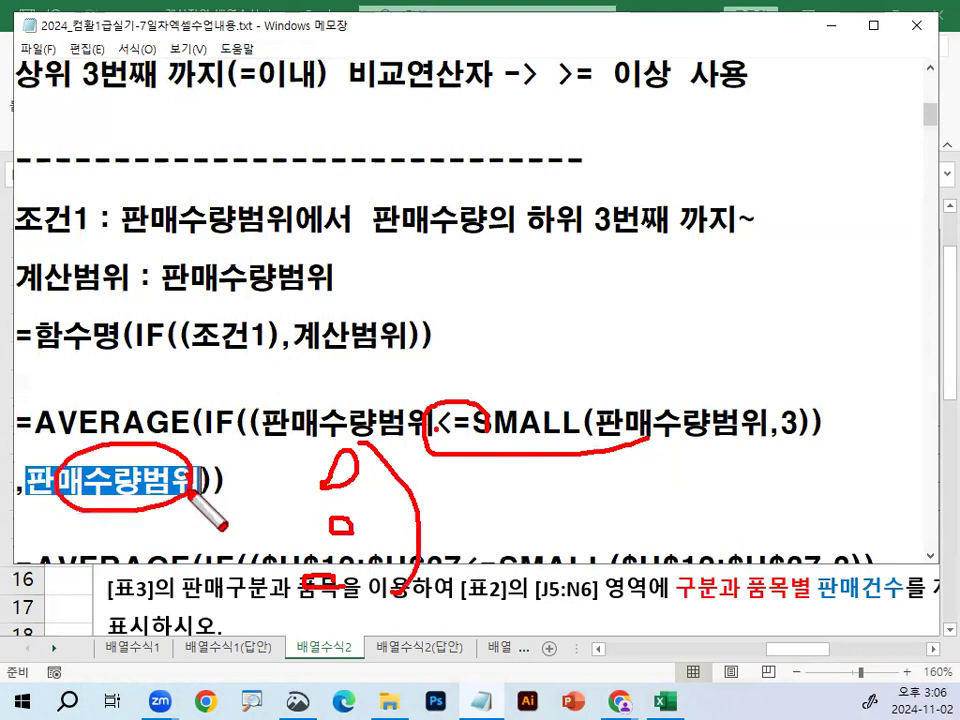
key("Escape")
left_click(281, 463)
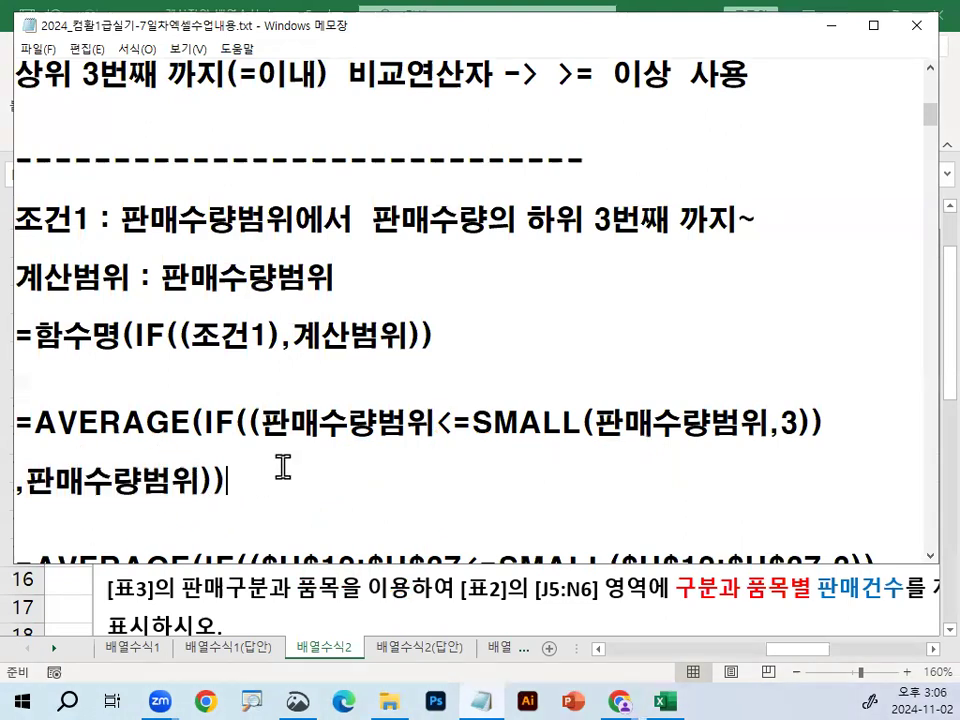
- Underline each 판매수량범위 in the AVERAGE formula, circle the first one, clear the marks, and return to the Excel sheet
key("ctrl+2")
left_click_drag(258, 438, 407, 438)
left_click_drag(604, 438, 765, 438)
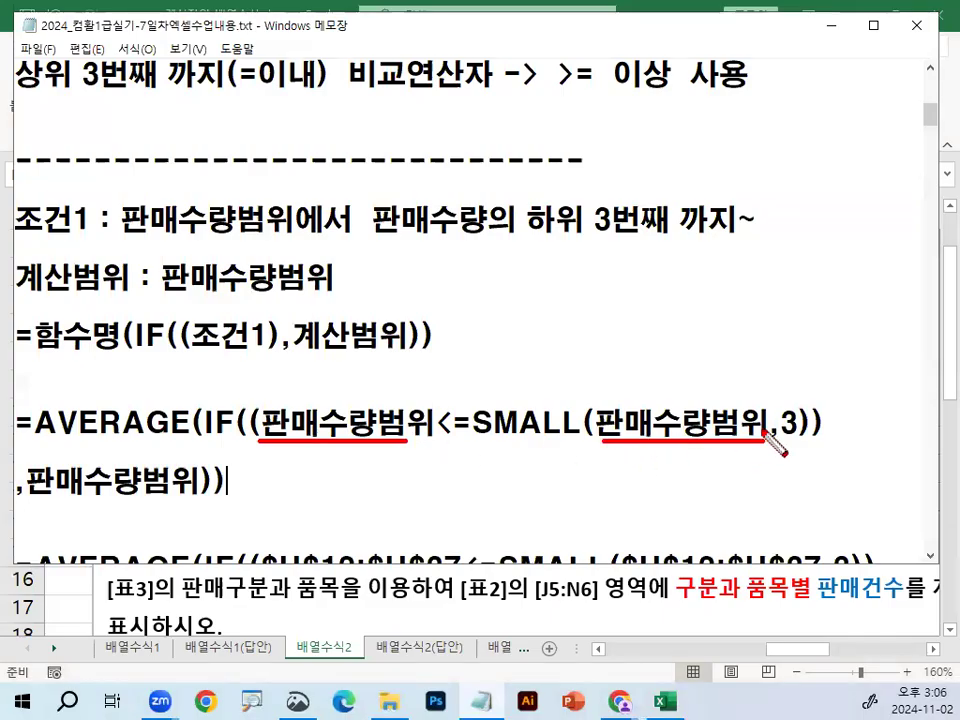
left_click_drag(36, 505, 176, 507)
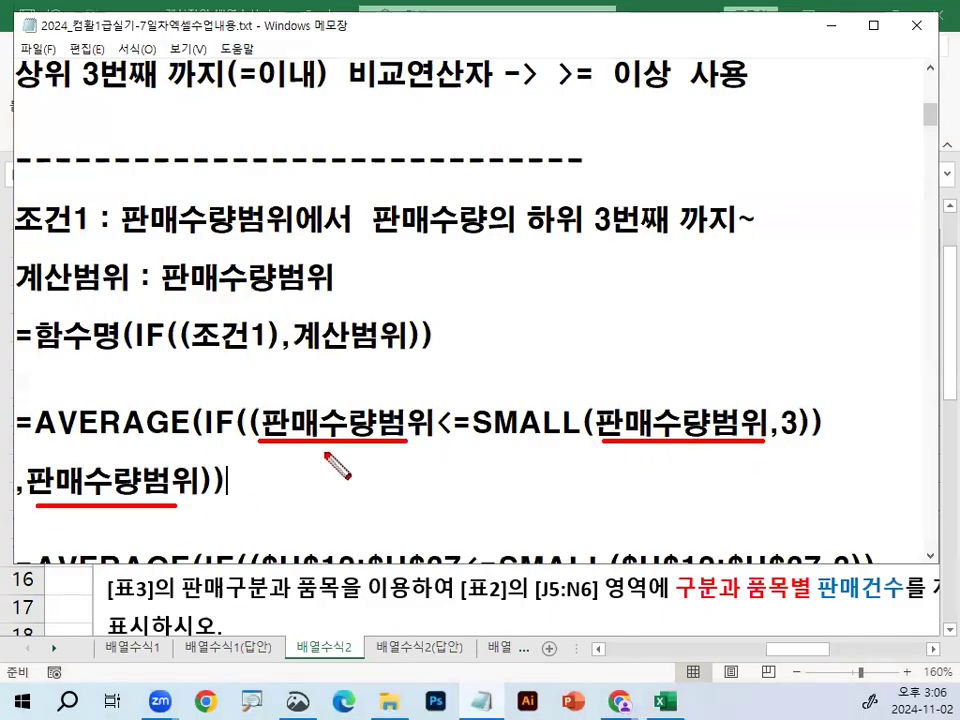
mouse_move(345, 380)
left_mouse_down()
mouse_move(424, 452)
mouse_move(412, 400)
left_mouse_up()
left_click_drag(270, 345, 320, 318)
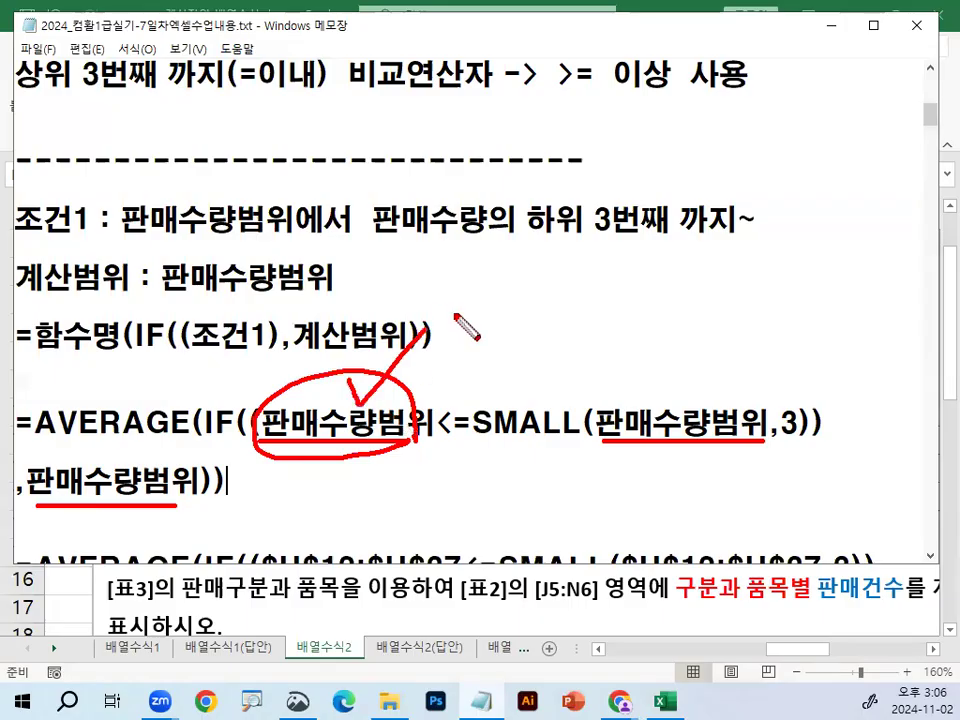
key("Escape")
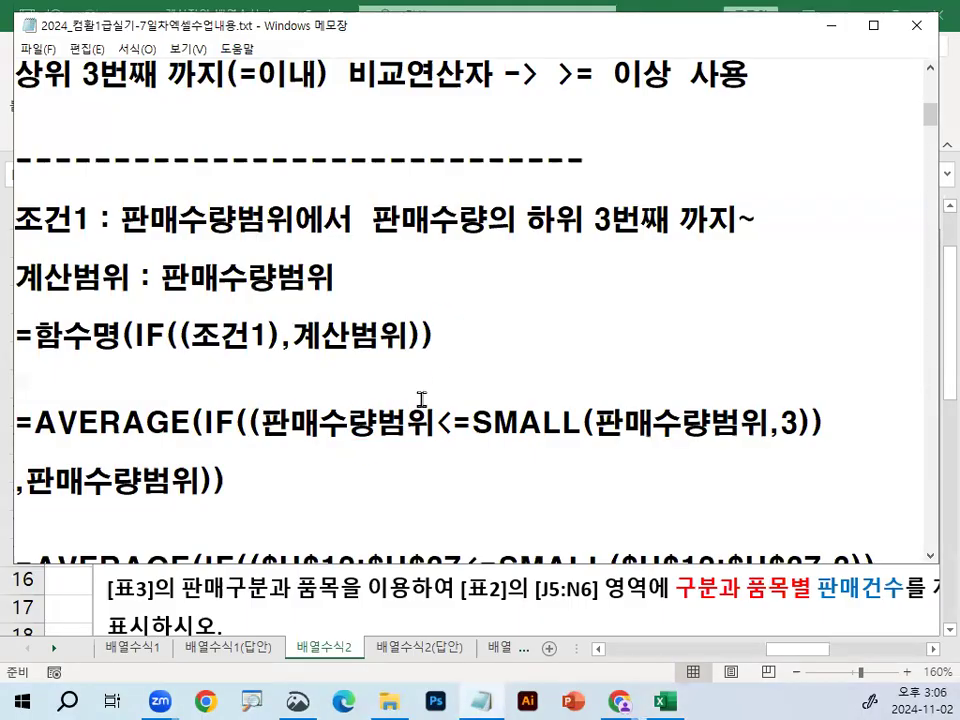
left_click(831, 26)
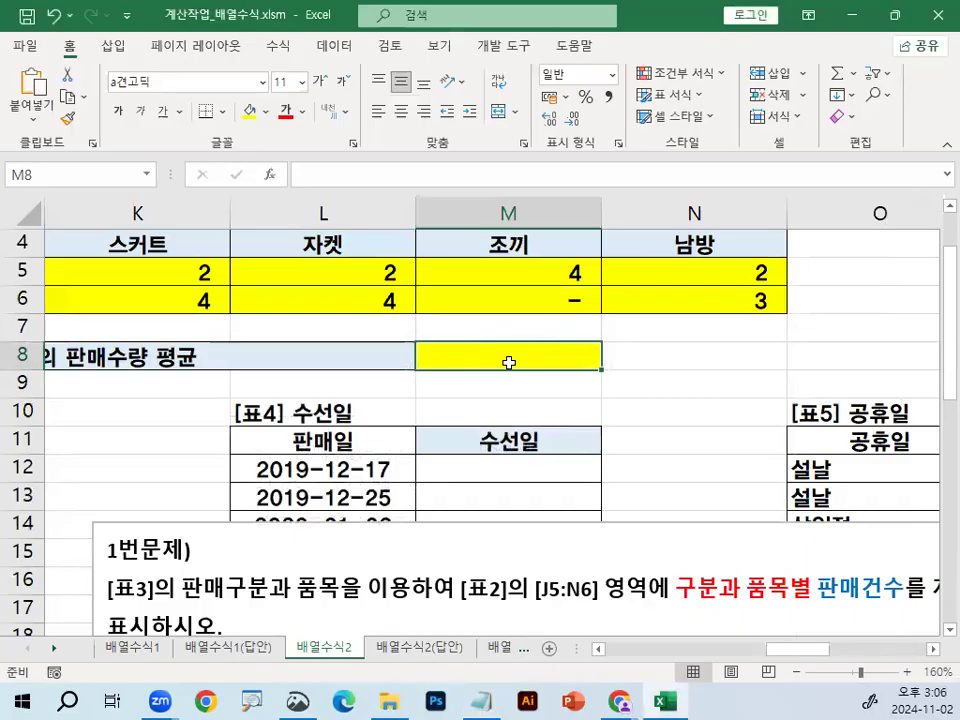
type("=")
left_click(589, 387)
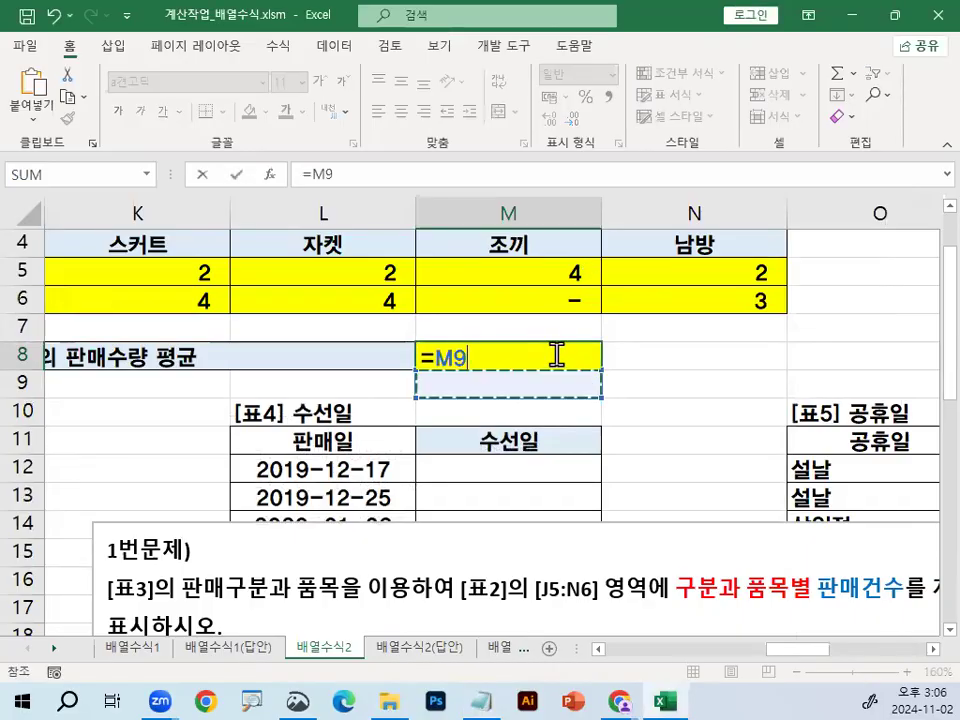
key("Escape")
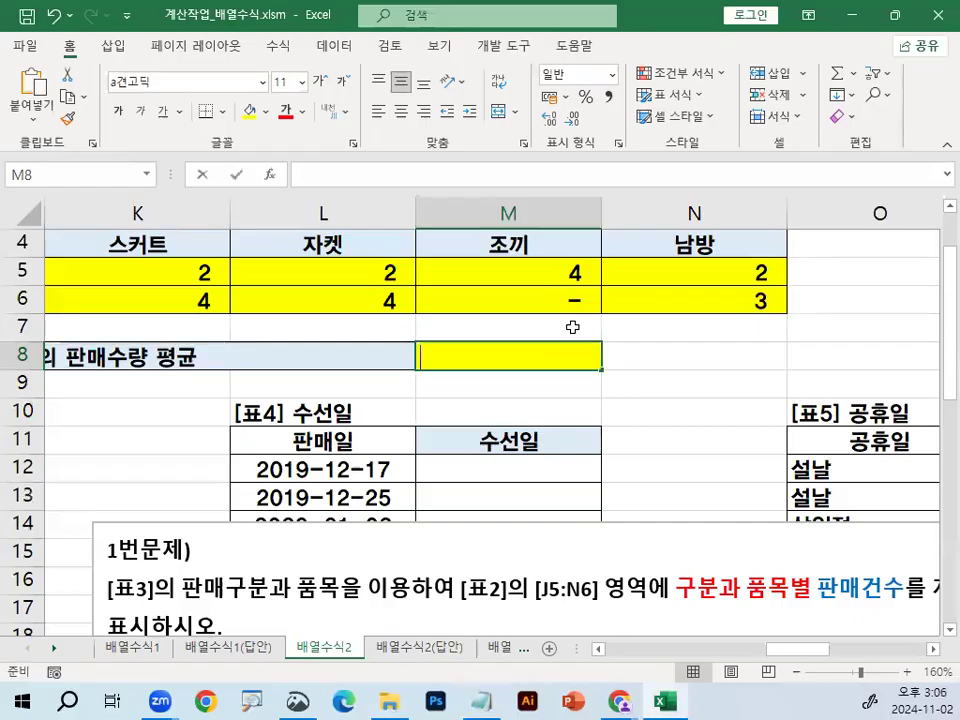
- Start the M8 formula with =AVERAGE(IF(( so the condition can be built inside the IF function
type("=AV")
key("Down")
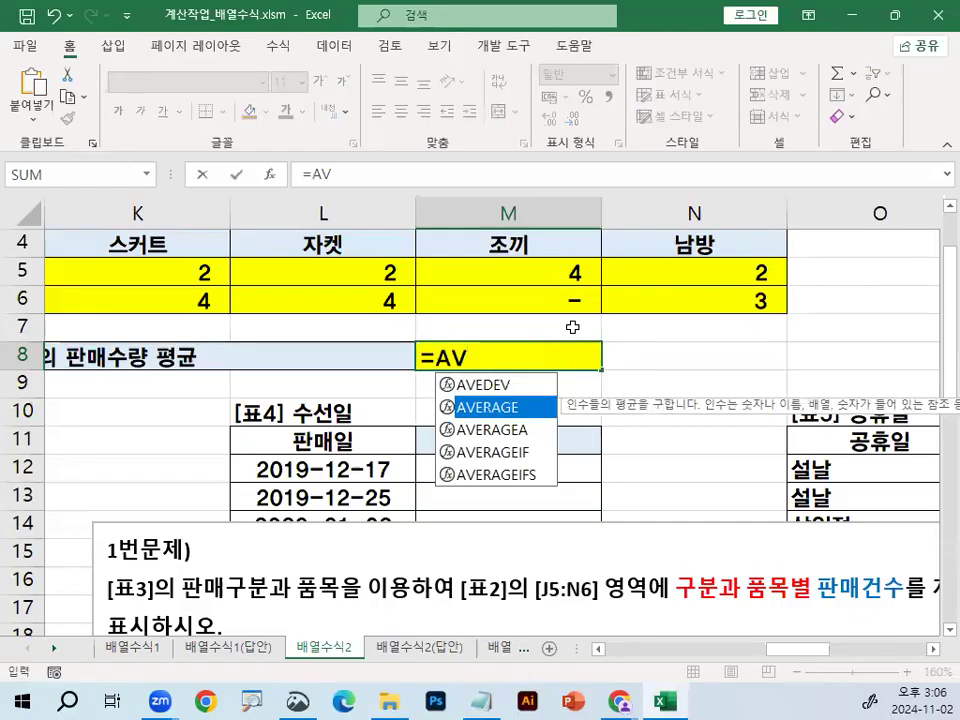
key("Tab")
type("IF")
key("Tab")
type("(")
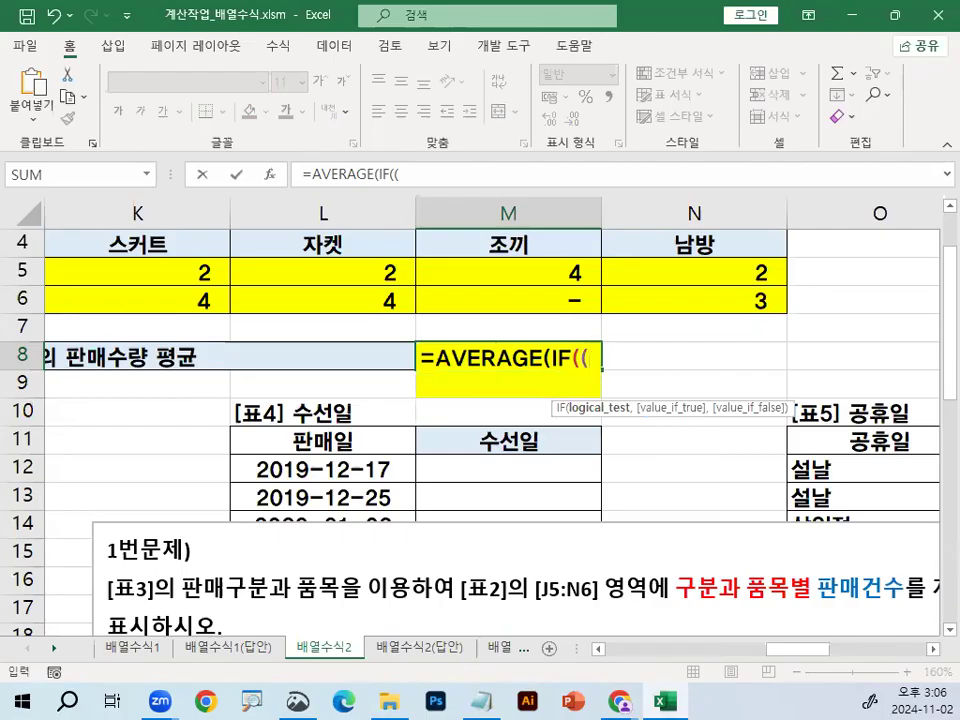
- Add the 판매수량 values H12:H37 to the IF condition as the absolute range $H$12:$H$37
scroll(812, 660, "left", 3)
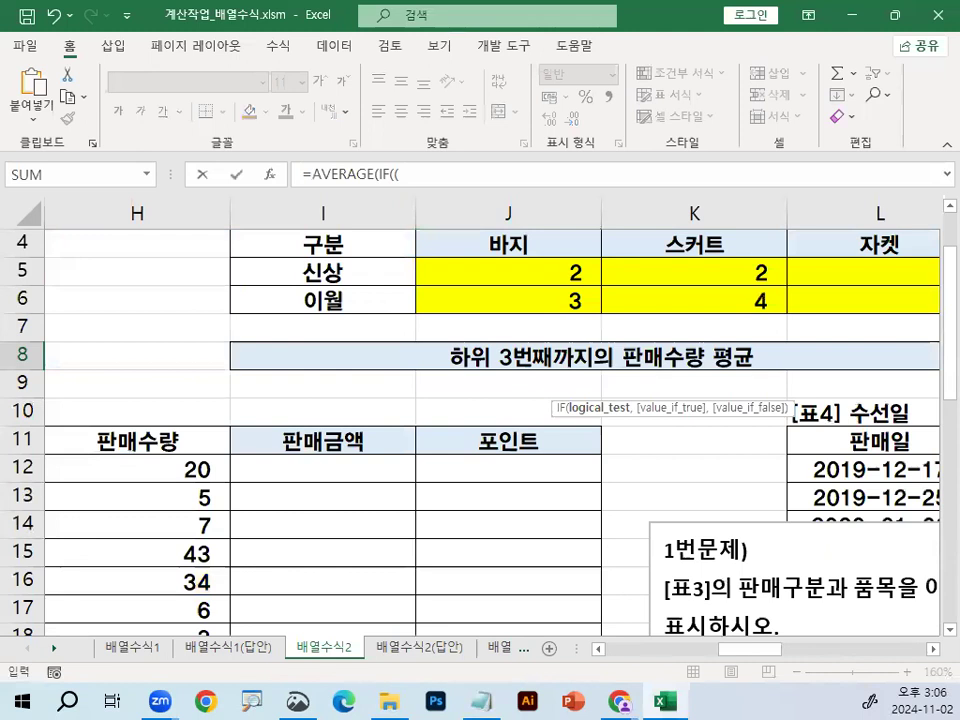
scroll(746, 650, "left", 4)
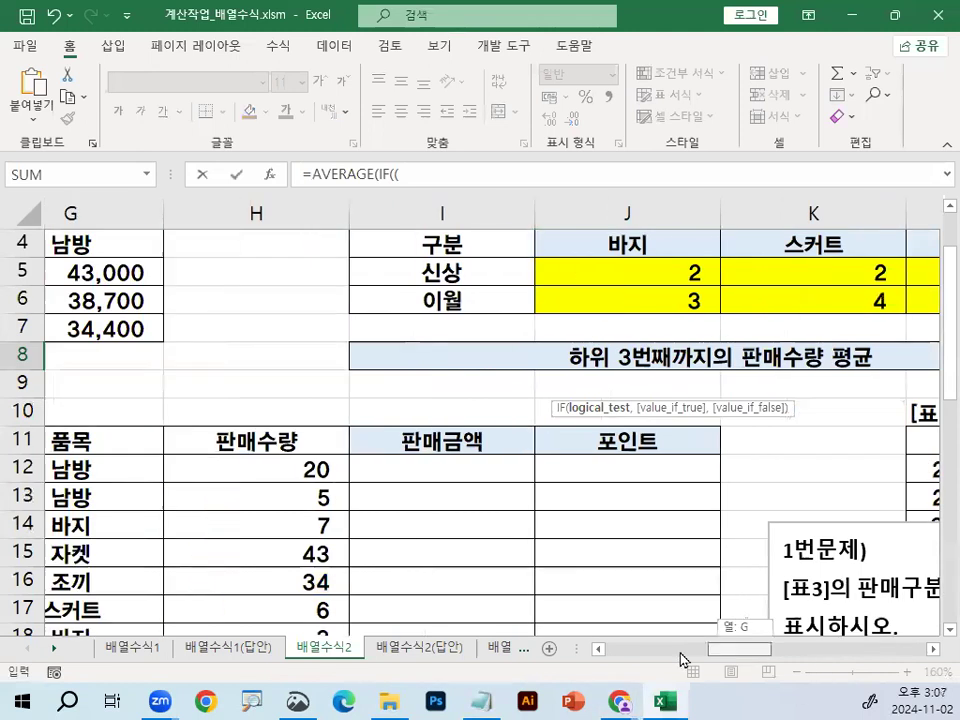
left_click_drag(622, 657, 740, 660)
left_click_drag(150, 468, 186, 515)
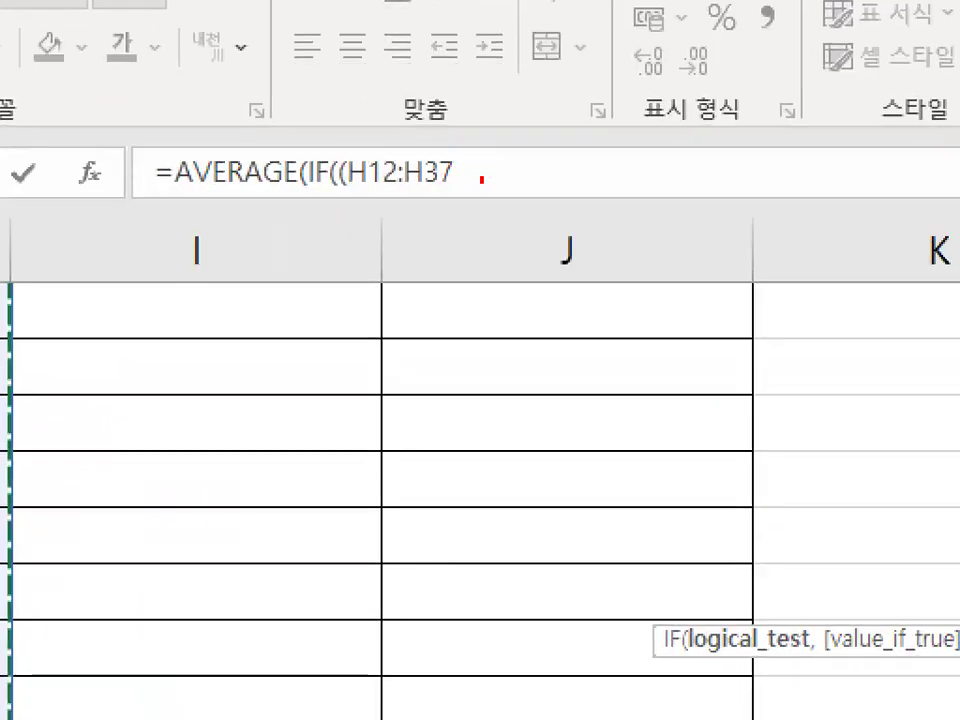
left_click_drag(462, 150, 479, 155)
key("Escape")
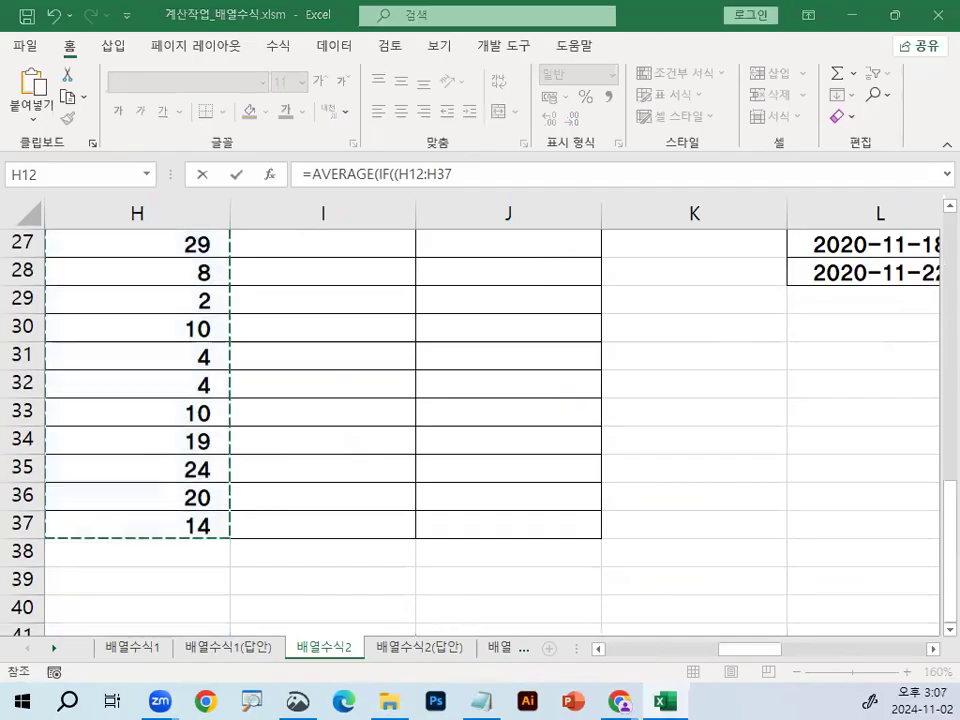
scroll(364, 398, "up", 4)
scroll(364, 398, "up", 4)
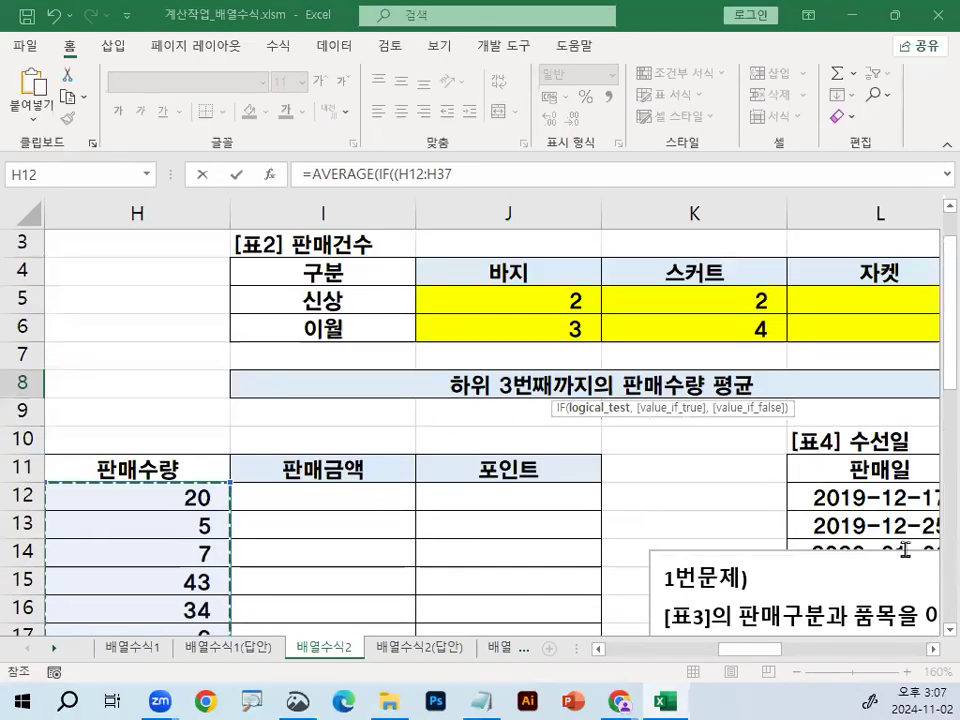
left_click(926, 648)
left_click(926, 648)
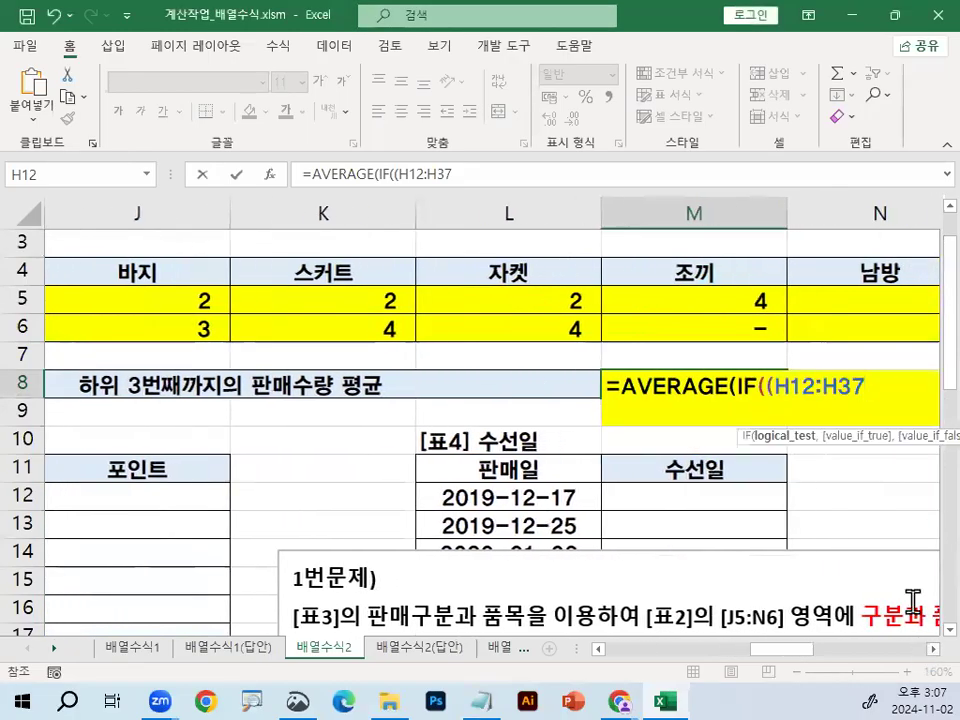
key("F4")
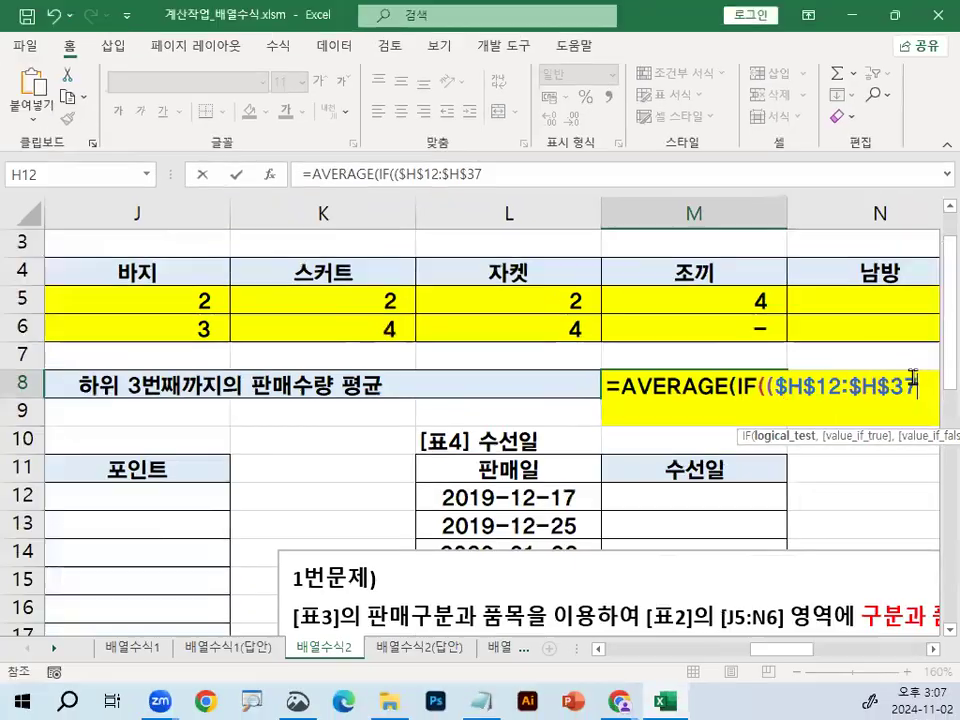
- Extend the condition with <=SMALL($H$12:$H$37,3), reusing a copy of the absolute 판매수량 range
type("<=")
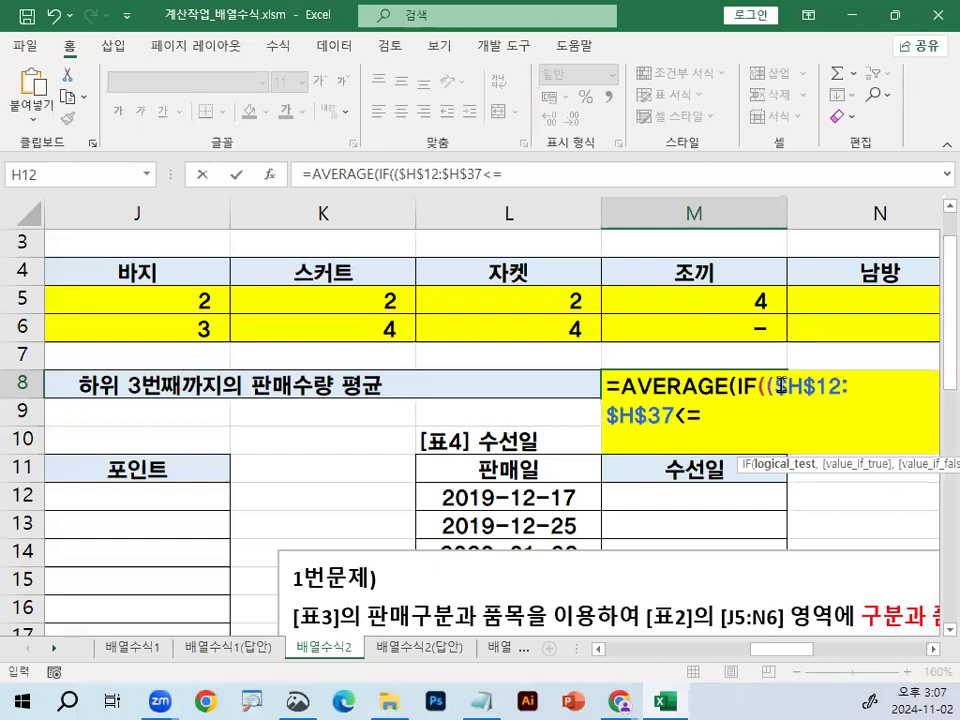
left_click_drag(774, 386, 668, 417)
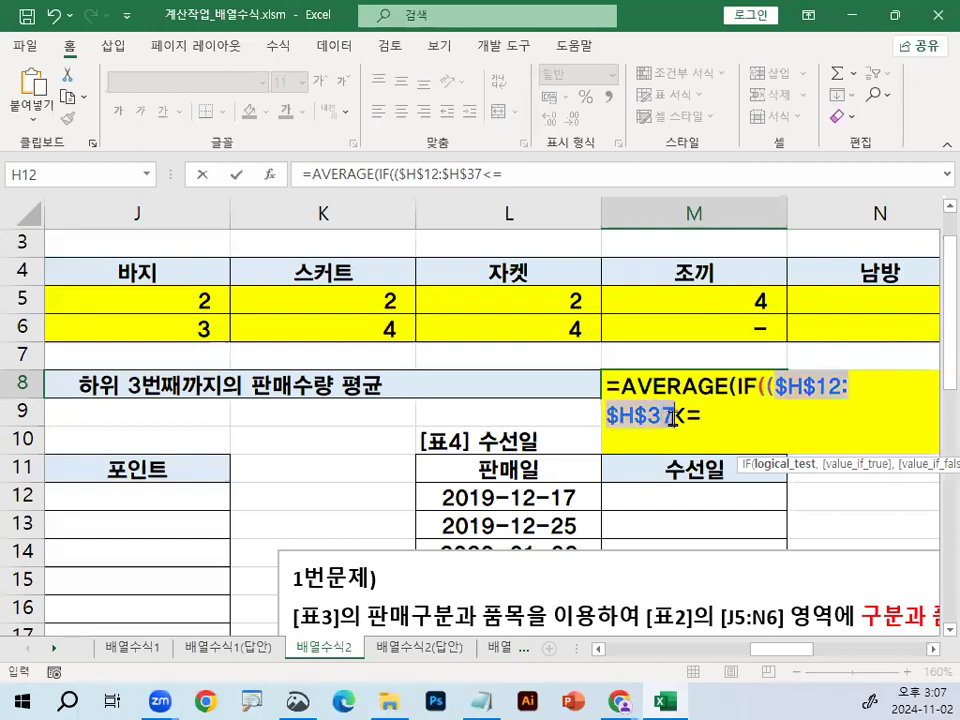
left_click(742, 418)
type("<=")
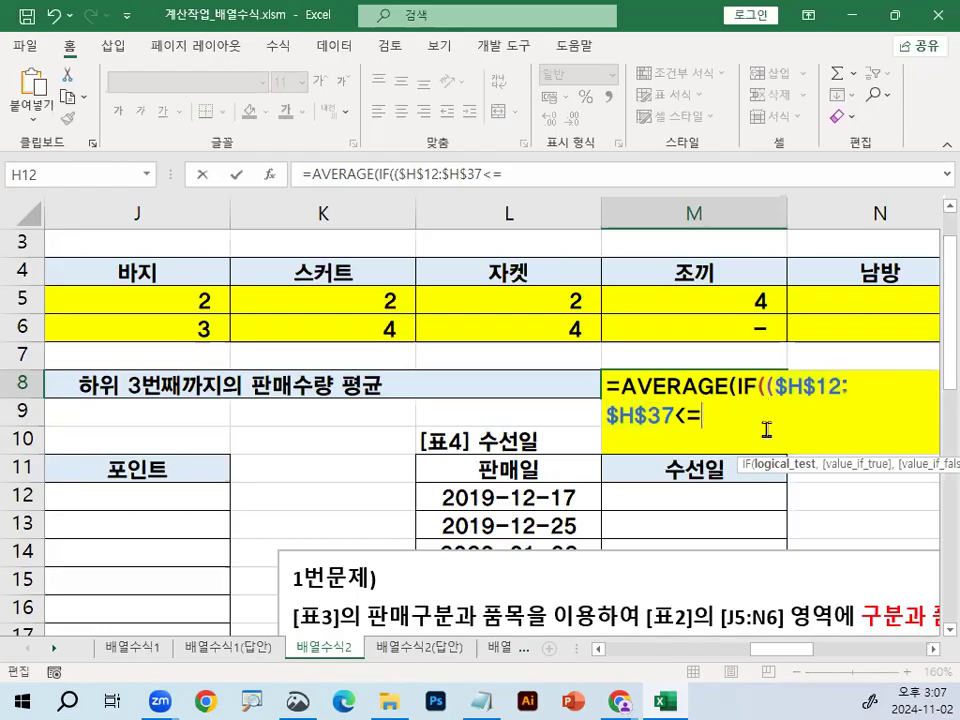
type("SM")
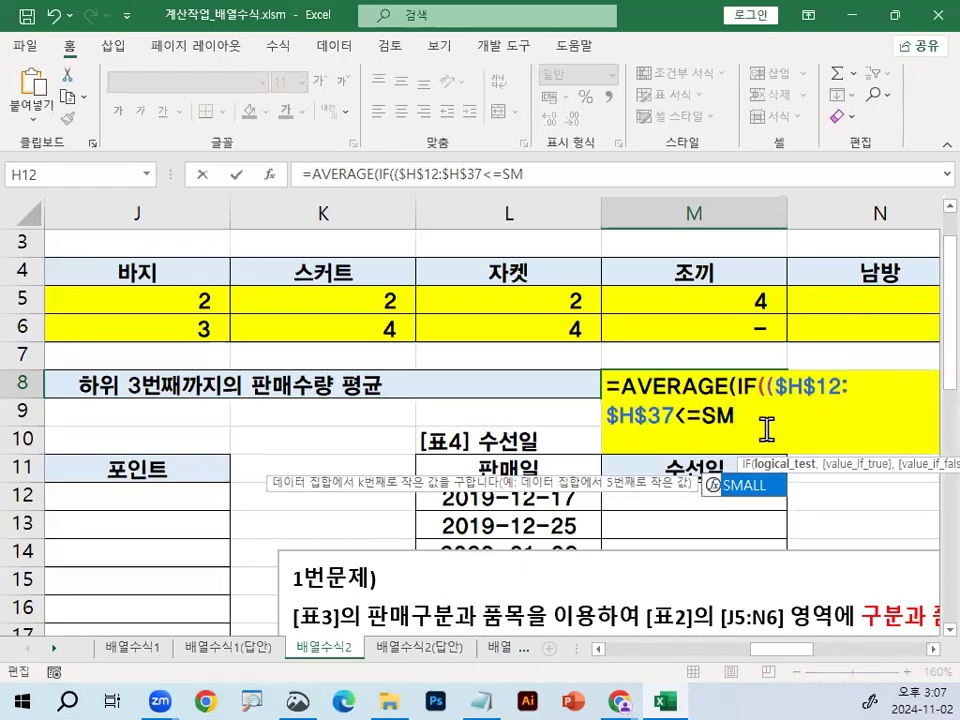
key("Tab")
key("ctrl+v")
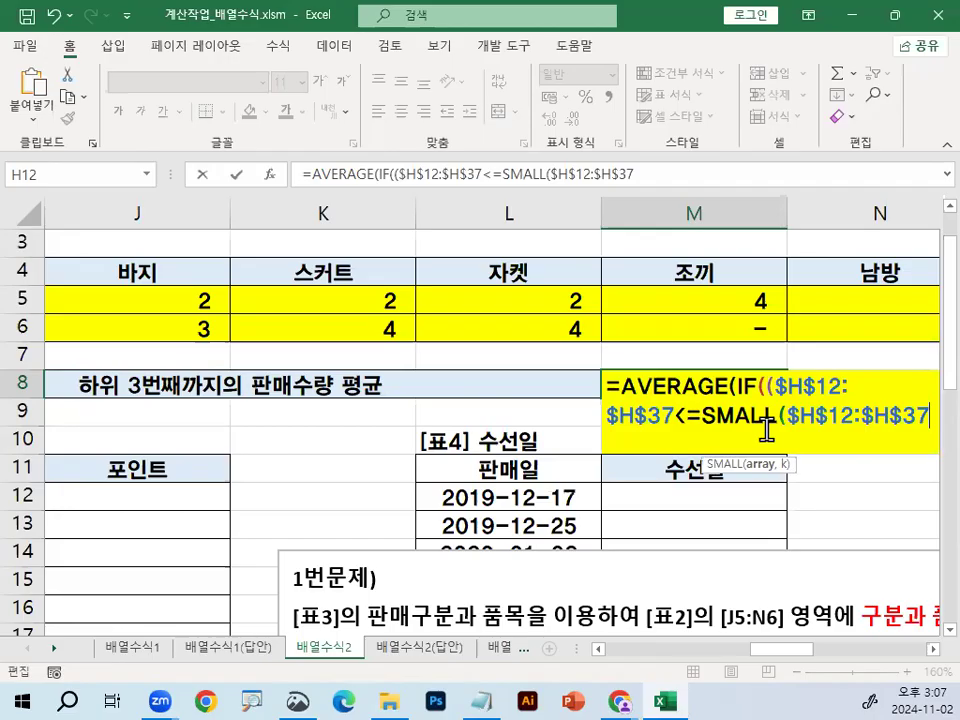
type(",3)")
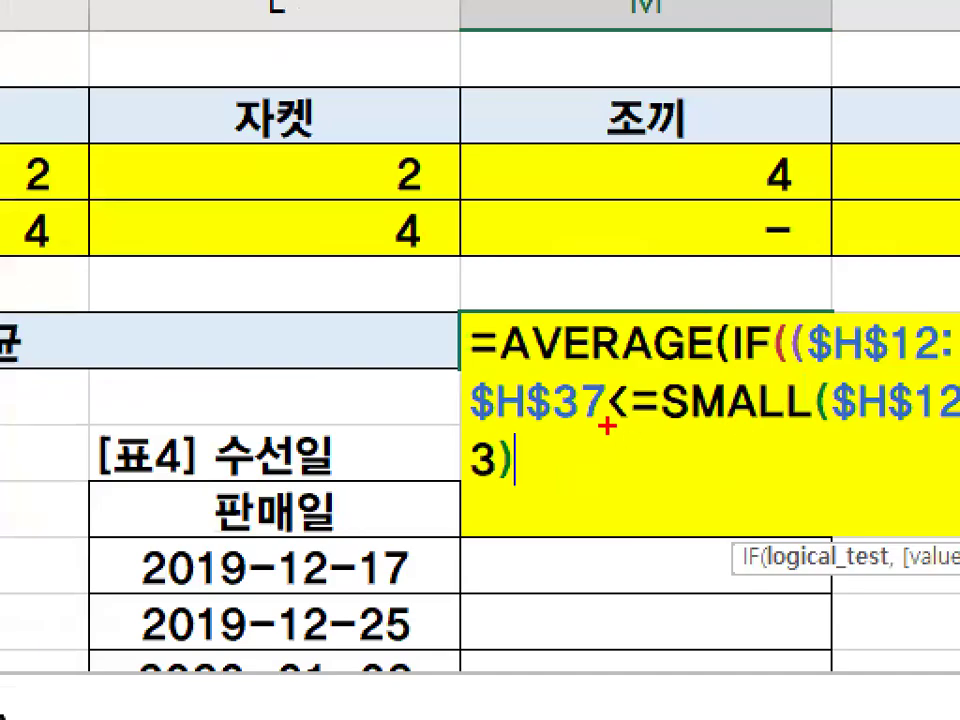
- Mark the <= operator and the condition's opening parenthesis in the M8 formula, and clear the marks
mouse_move(676, 426)
left_mouse_down()
mouse_move(707, 426)
mouse_move(660, 396)
mouse_move(608, 424)
left_mouse_up()
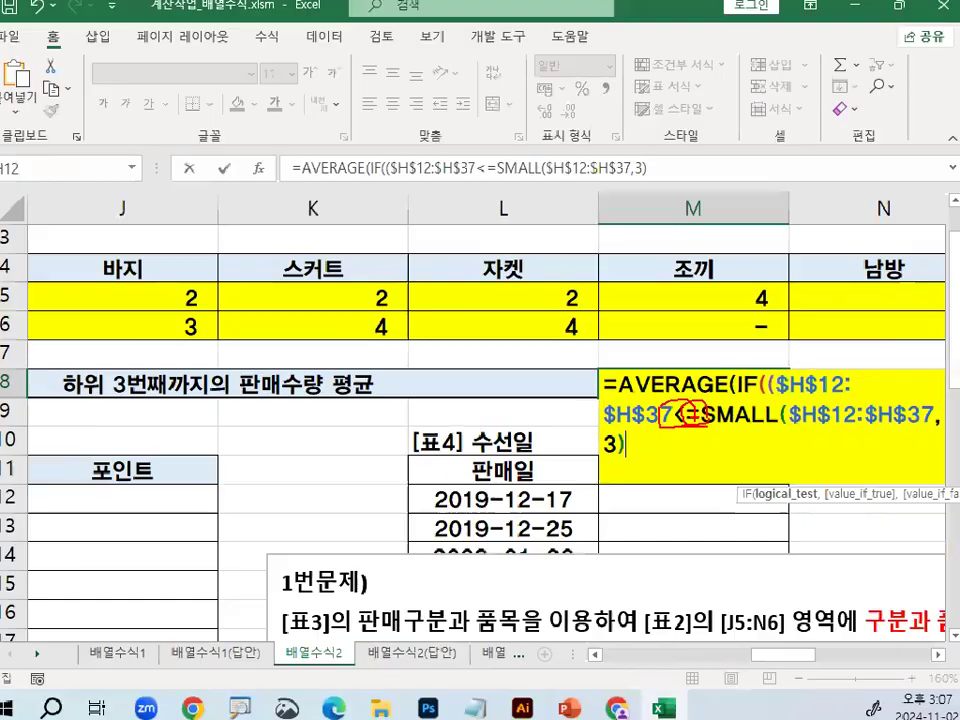
key("e")
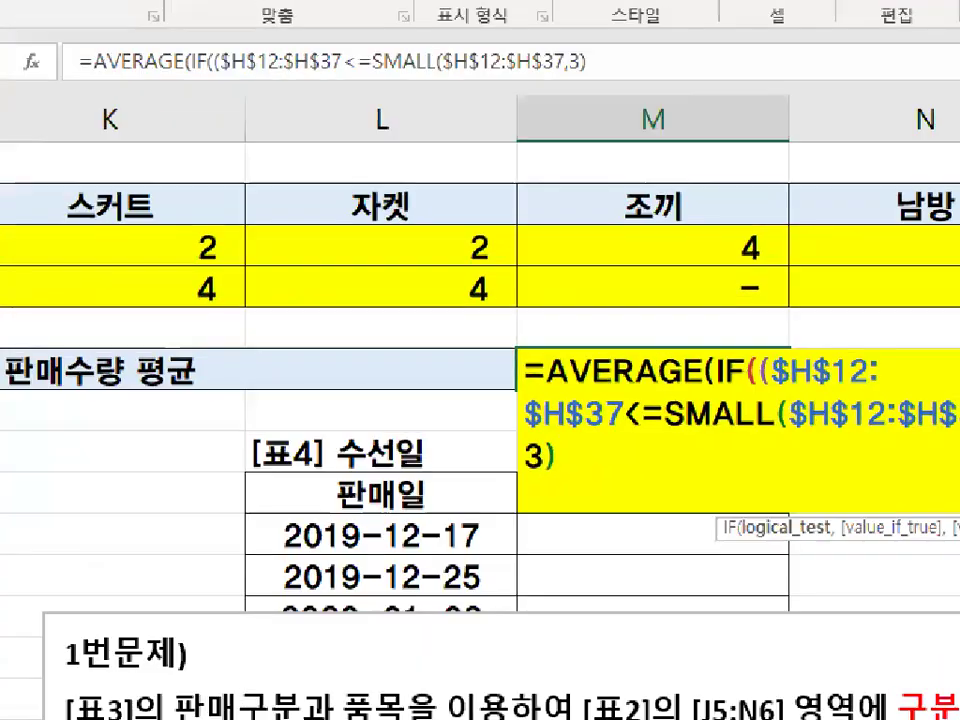
left_click_drag(773, 343, 813, 420)
key("e")
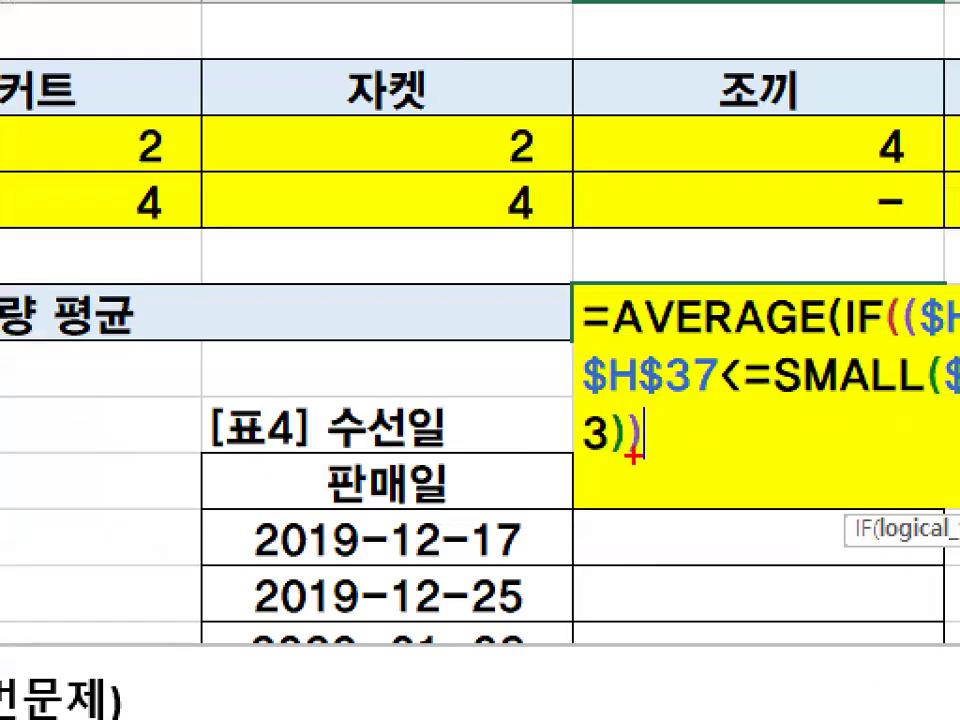
- Complete the M8 formula with $H$12:$H$37 as the IF value, close the parentheses, and enter it as an array formula
type(",")
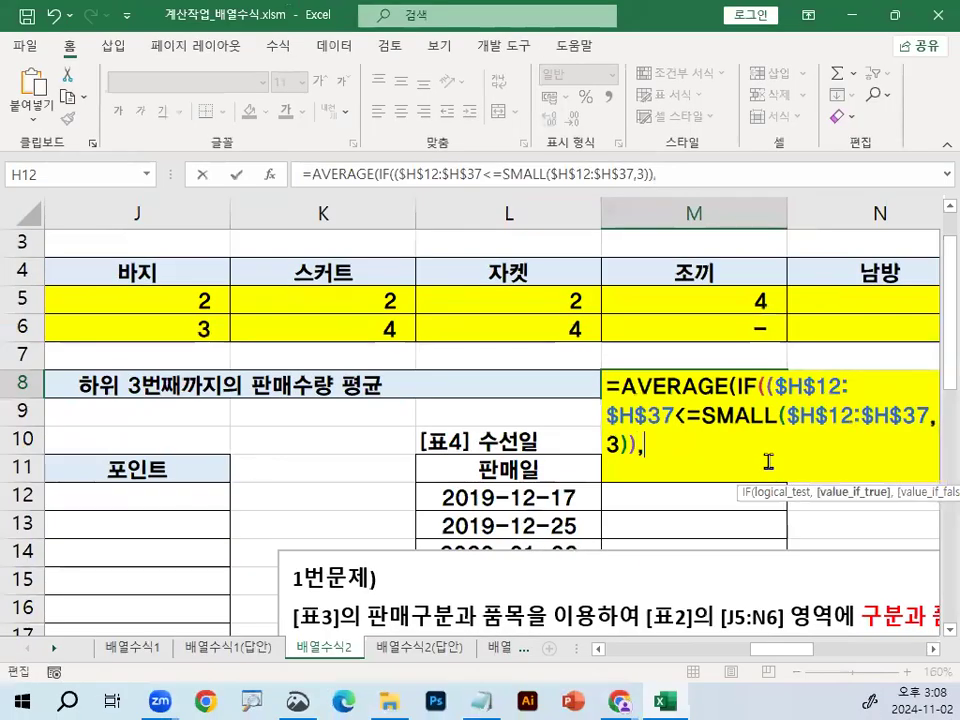
type("$H$12:$H$37")
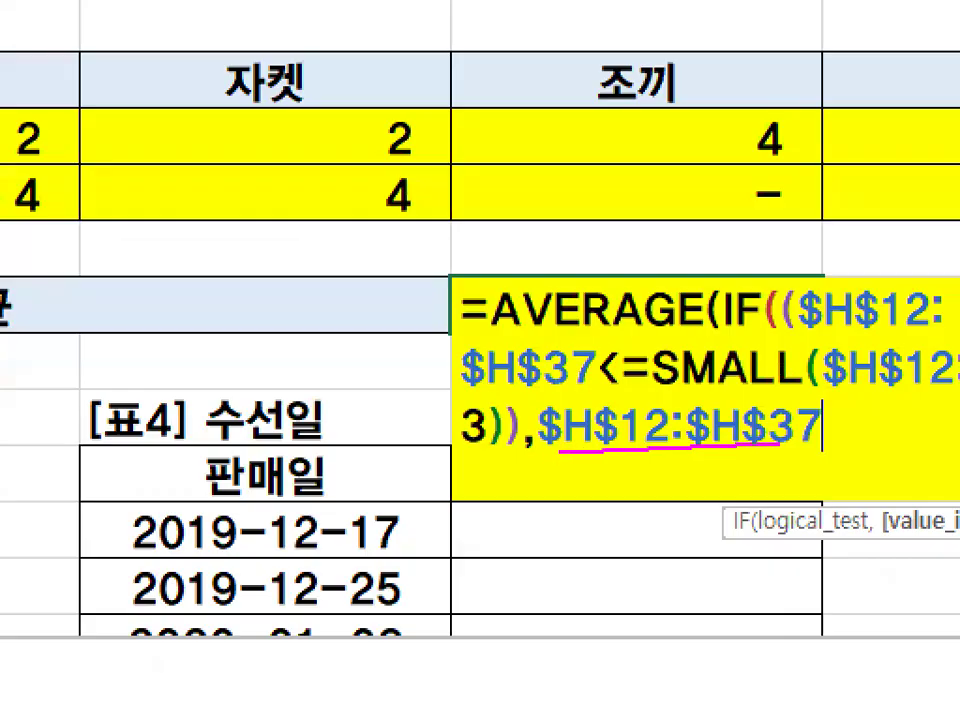
type("))")
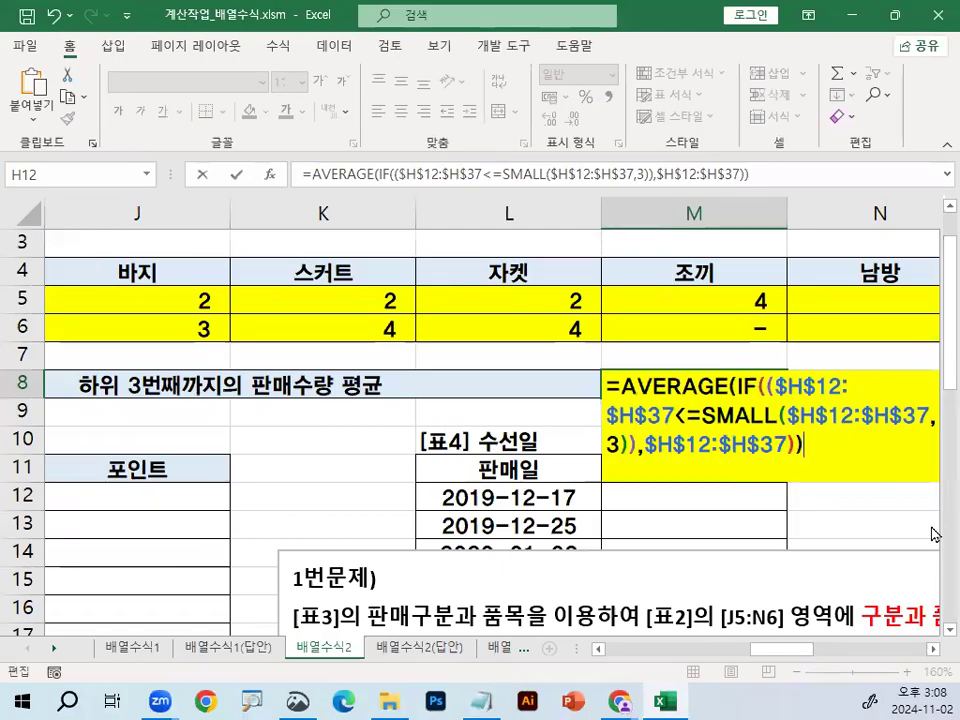
key("ctrl+shift+Return")
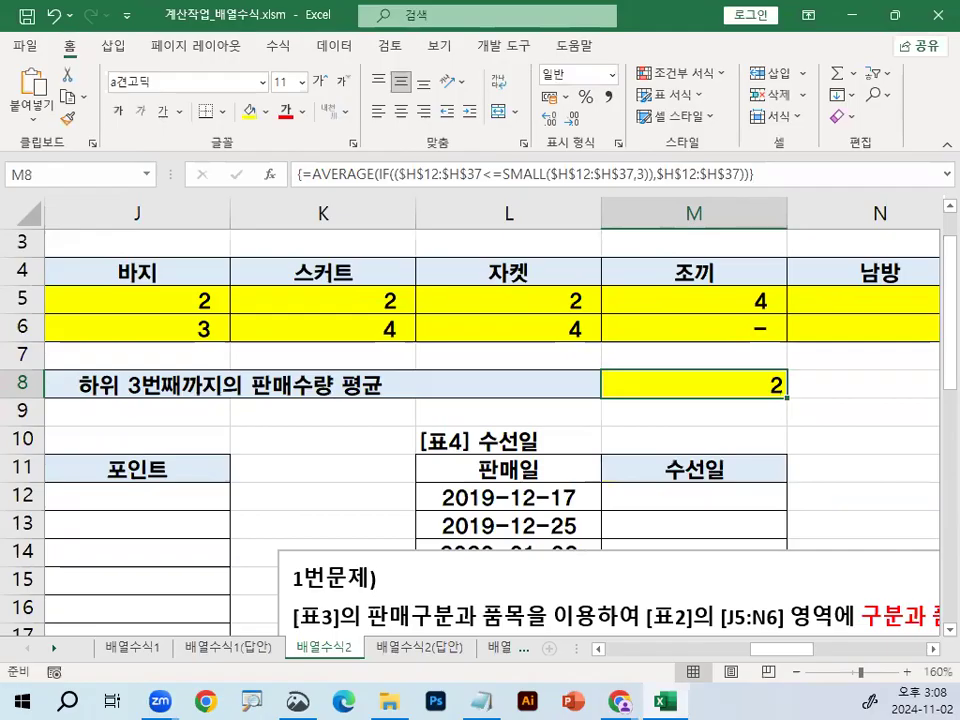
- Switch to the Notepad notes, compare the final AVERAGE formula written with $H$12:$H$37, and return to the Excel sheet
key("alt+Tab")
scroll(298, 480, "down", 2)
left_click(298, 480)
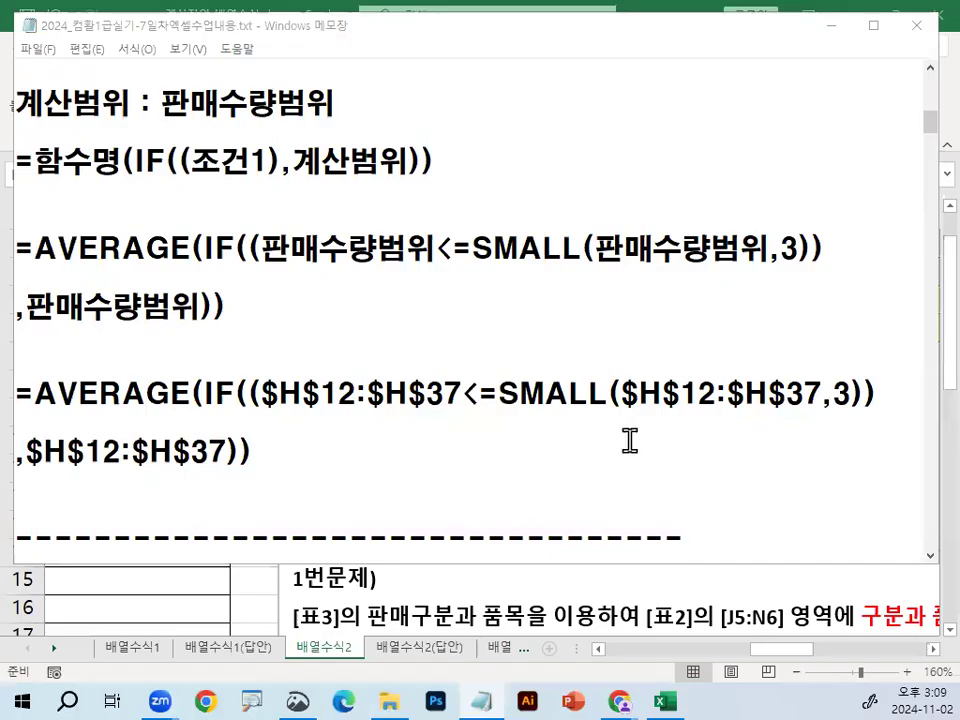
left_click(540, 382)
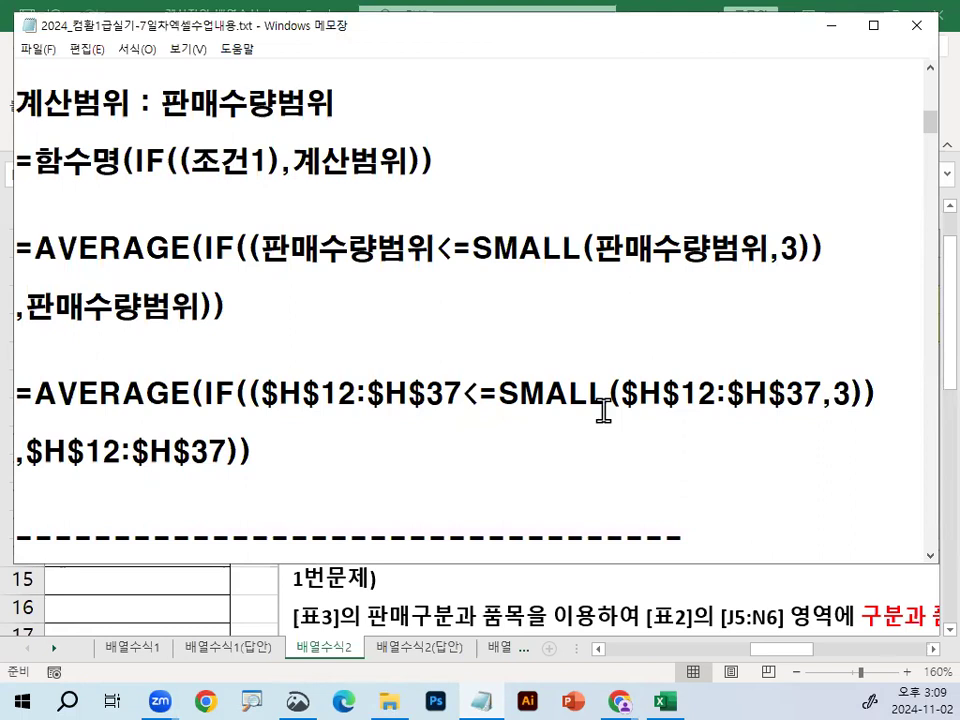
left_click(829, 25)
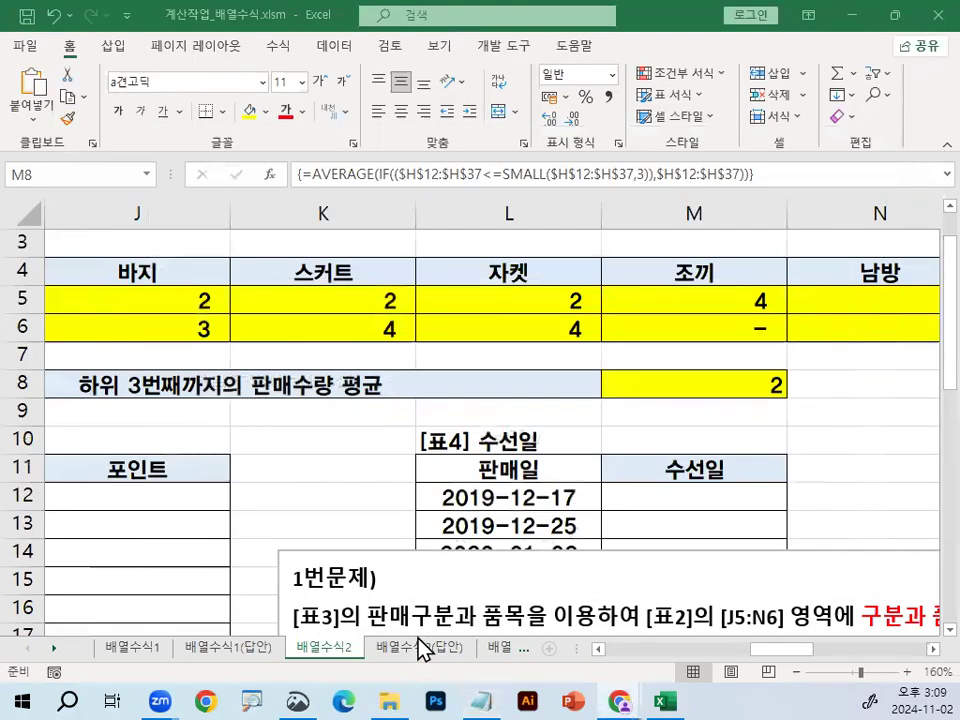
- Open the 배열수식3 sheet and change the font of the whole sheet to a견고딕
left_click(507, 648)
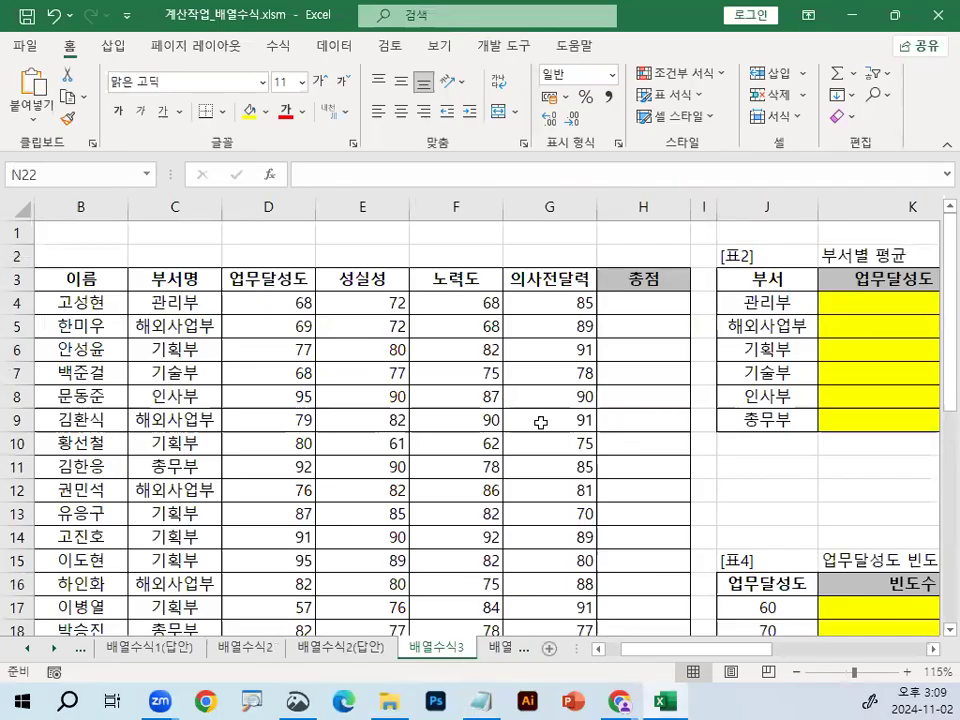
left_click(17, 207)
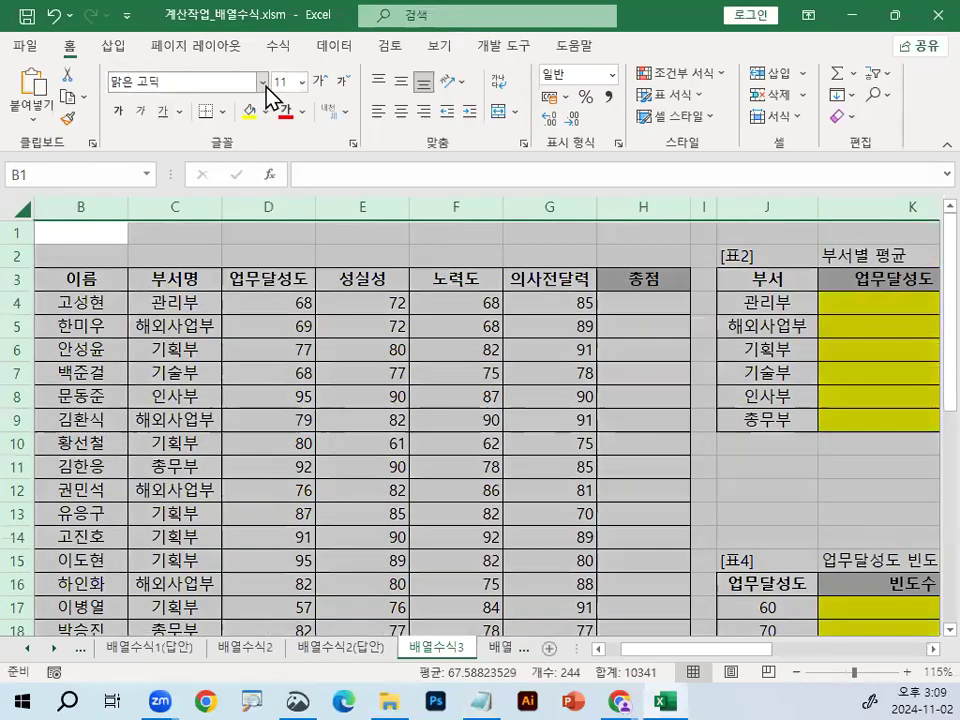
left_click(263, 82)
scroll(274, 456, "down", 4)
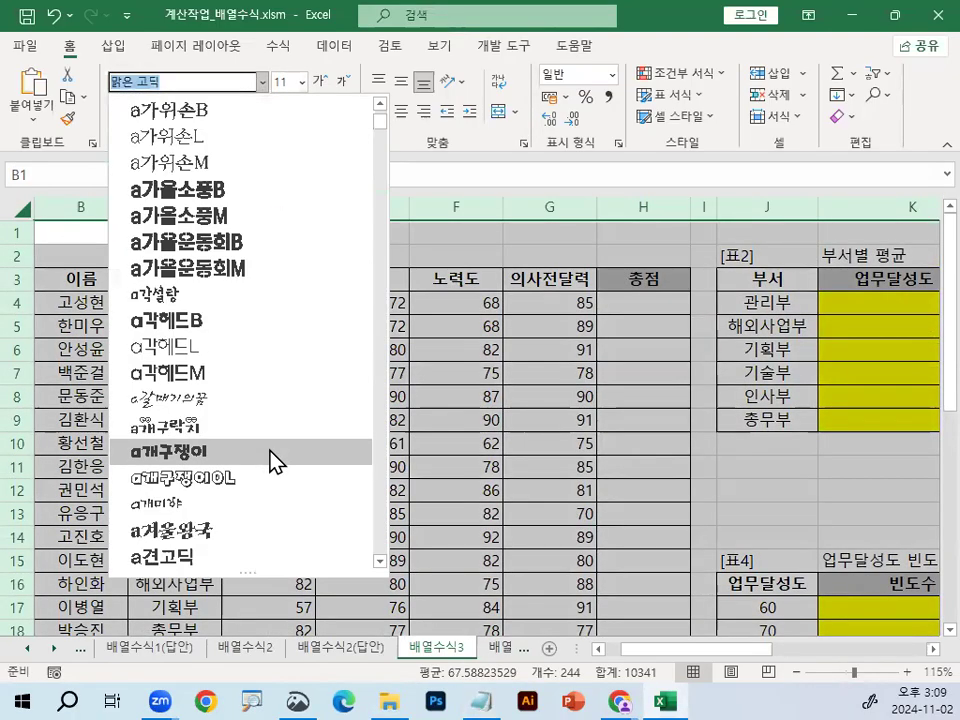
left_click(237, 489)
left_click(300, 443)
- Enlarge the 배열수식3 sheet to 130% and collapse the ribbon to show more rows
scroll(308, 412, "up", 1, "ctrl")
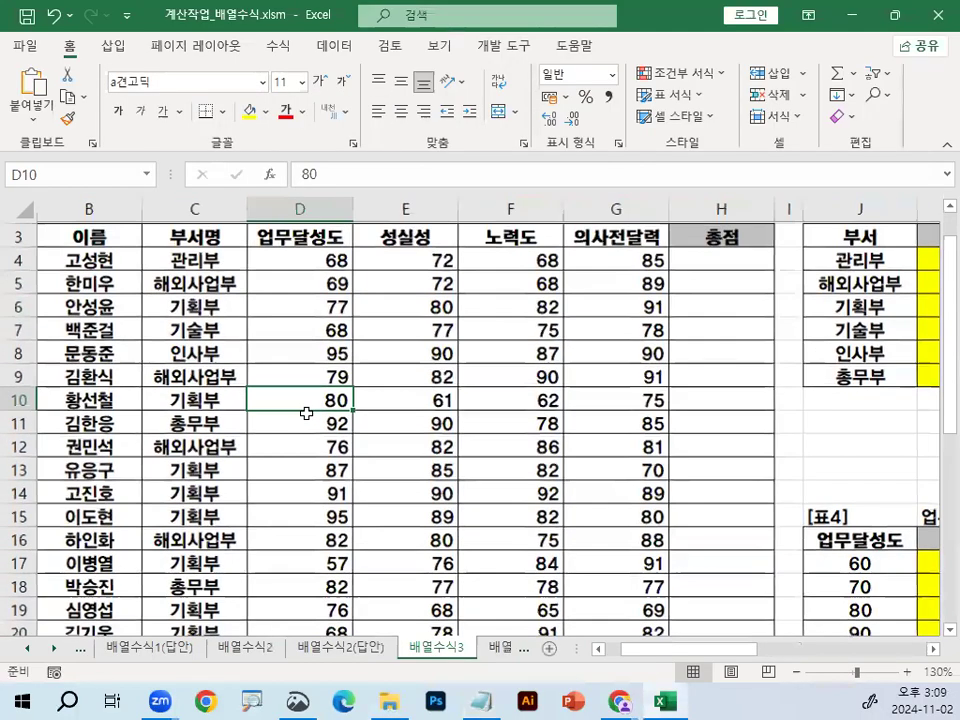
key("ctrl+F1")
left_click(358, 348)
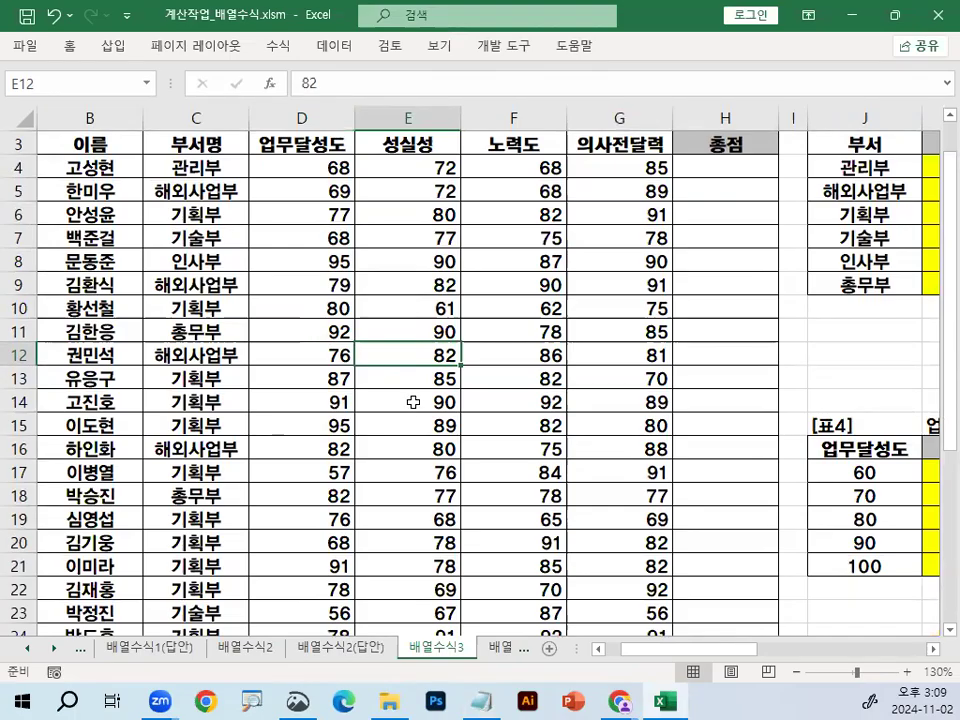
scroll(490, 427, "up", 1)
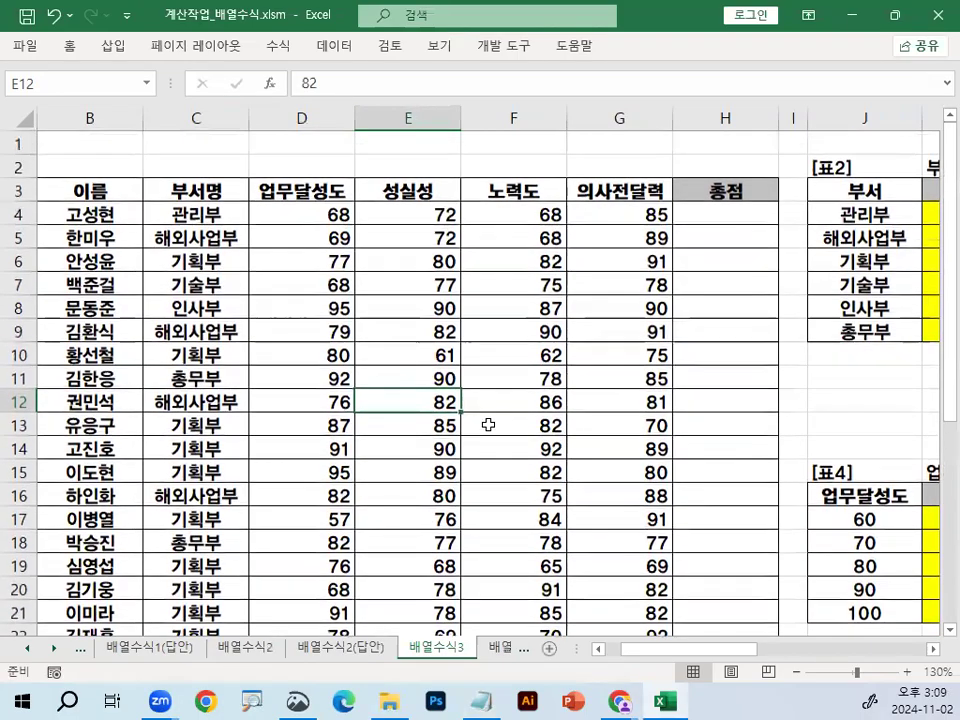
- Move the problem text box below the K4:K9 answer cells so that its full text can be read
left_click_drag(251, 317, 326, 253)
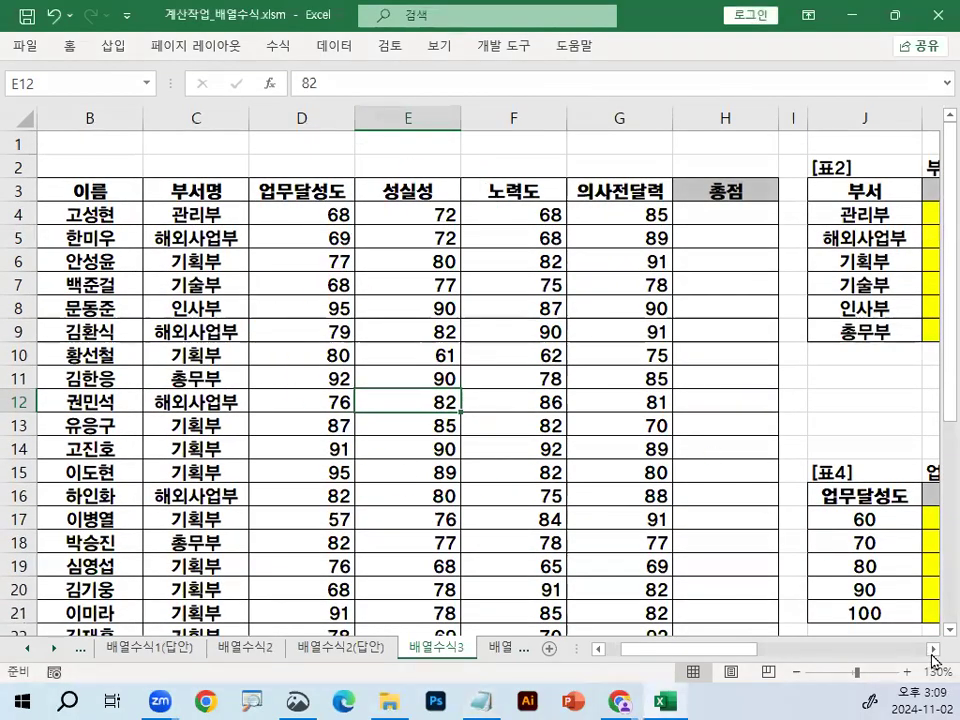
left_click(934, 650)
left_click(650, 213)
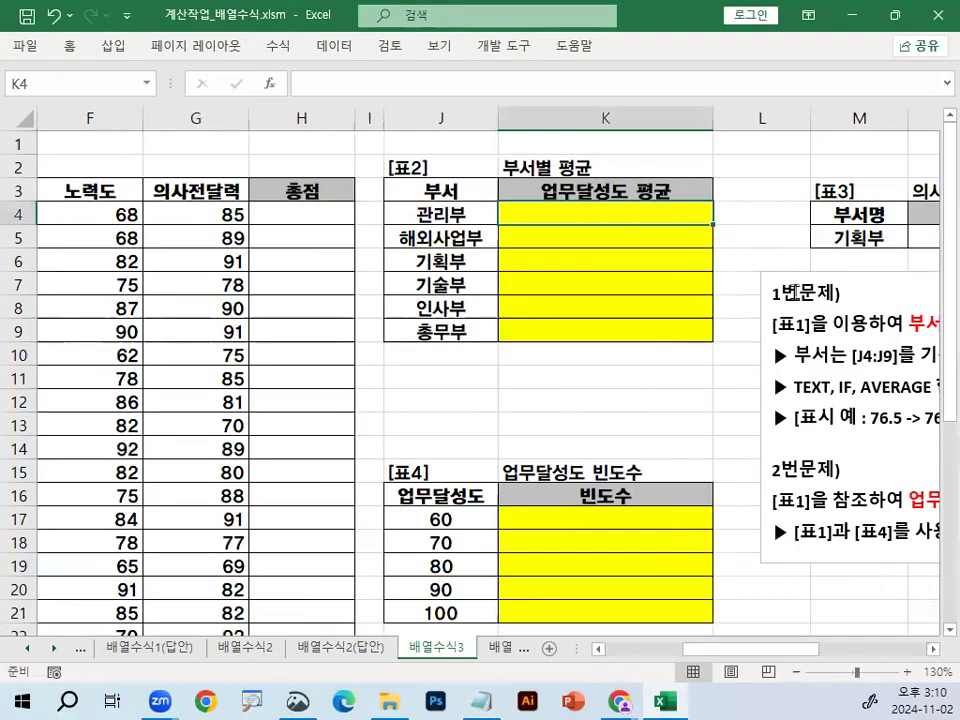
left_click(851, 269)
mouse_move(925, 353)
left_mouse_down()
mouse_move(310, 412)
mouse_move(341, 398)
left_mouse_up()
- Mark 부서별 and 업무달성도 평균 in the 1번문제 text, plus the matching 관리부 cell and the 업무달성도 평균 header of 표2
key("ctrl+2")
mouse_move(470, 222)
left_mouse_down()
mouse_move(420, 210)
mouse_move(468, 220)
left_mouse_up()
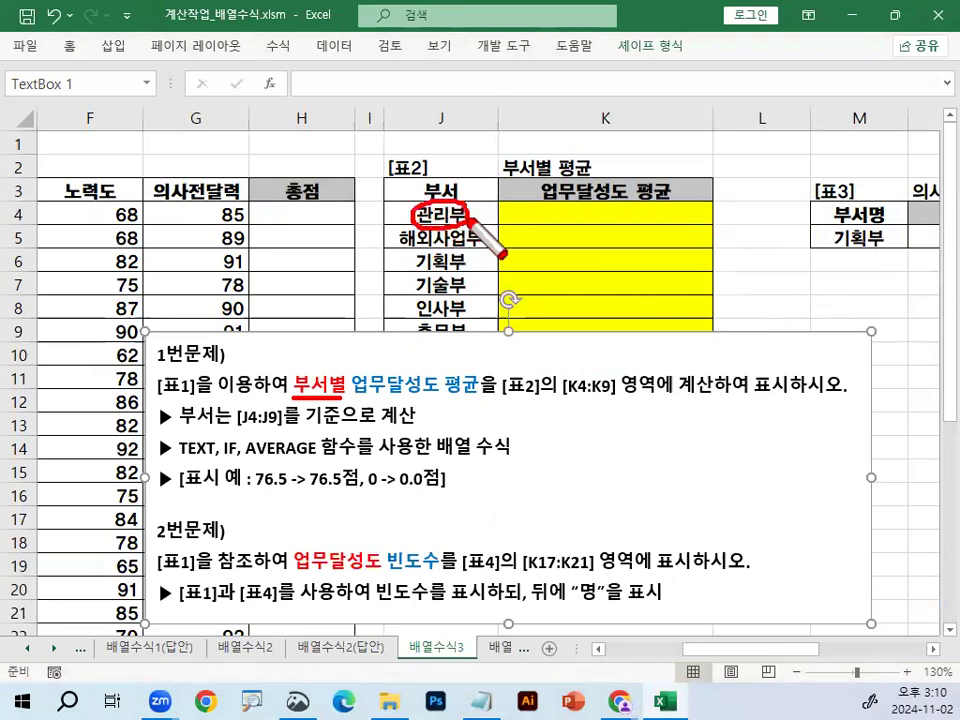
left_click_drag(355, 401, 479, 398)
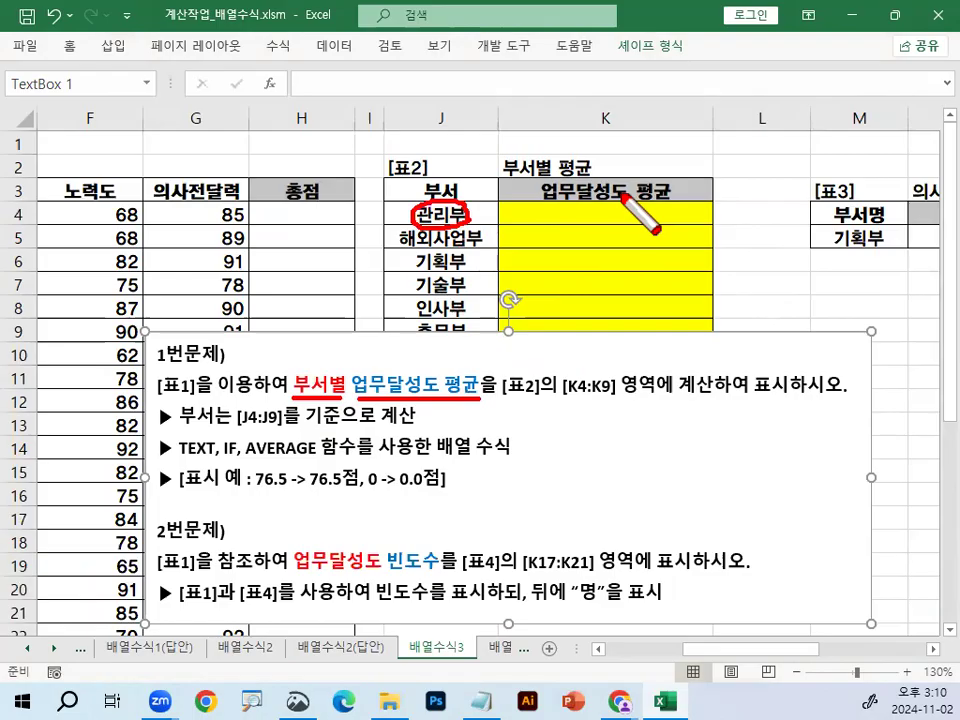
left_click_drag(538, 199, 663, 200)
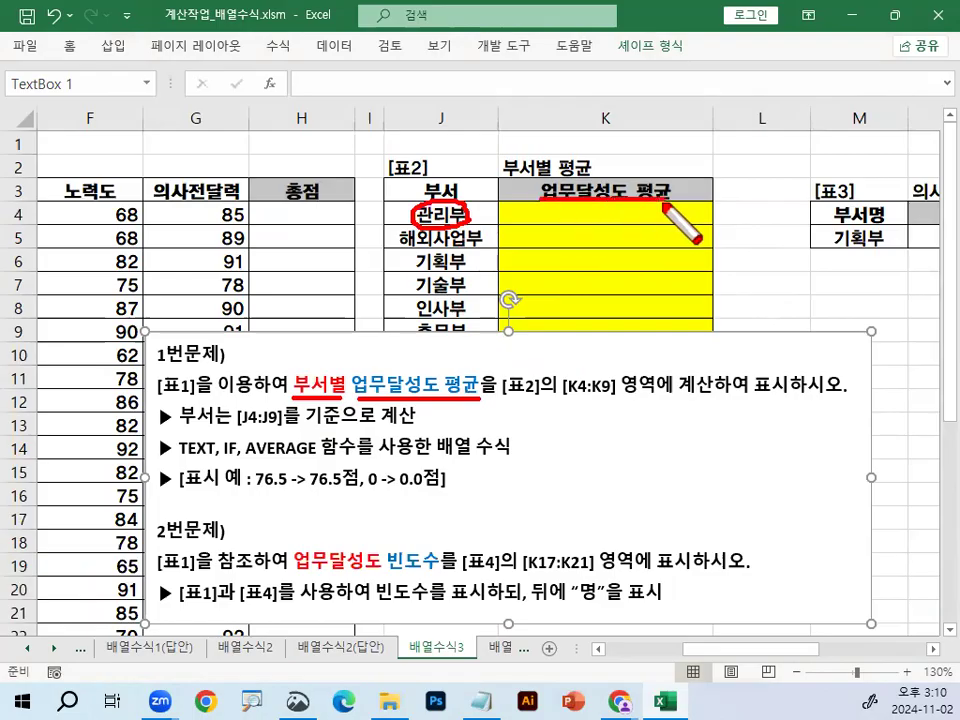
mouse_move(356, 396)
left_mouse_down()
mouse_move(402, 365)
mouse_move(436, 372)
left_mouse_up()
left_click_drag(378, 368, 444, 338)
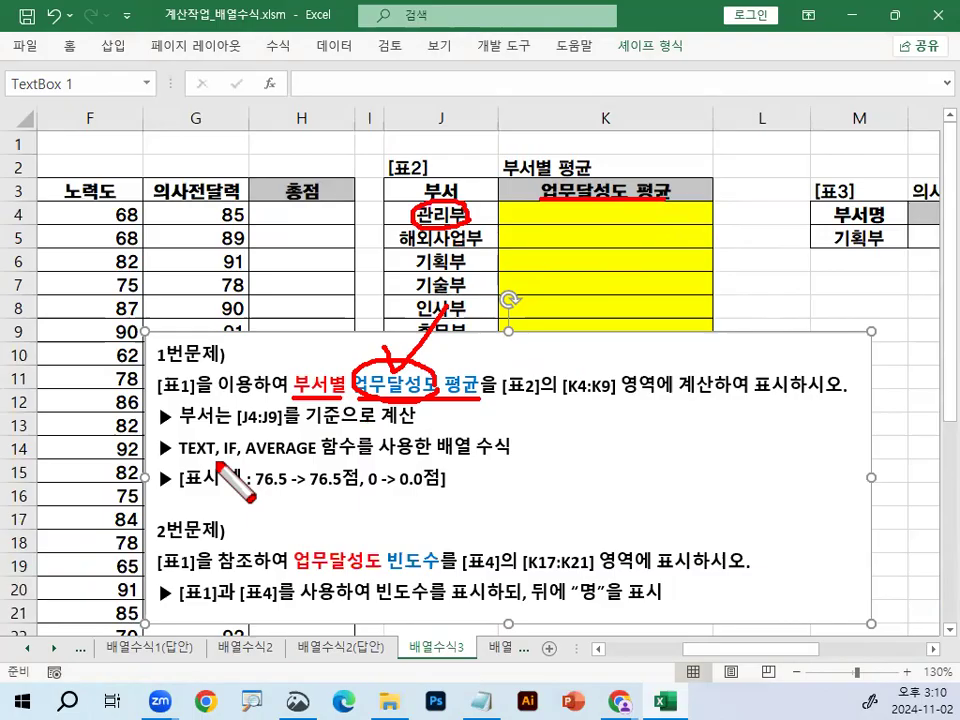
left_click_drag(506, 348, 456, 430)
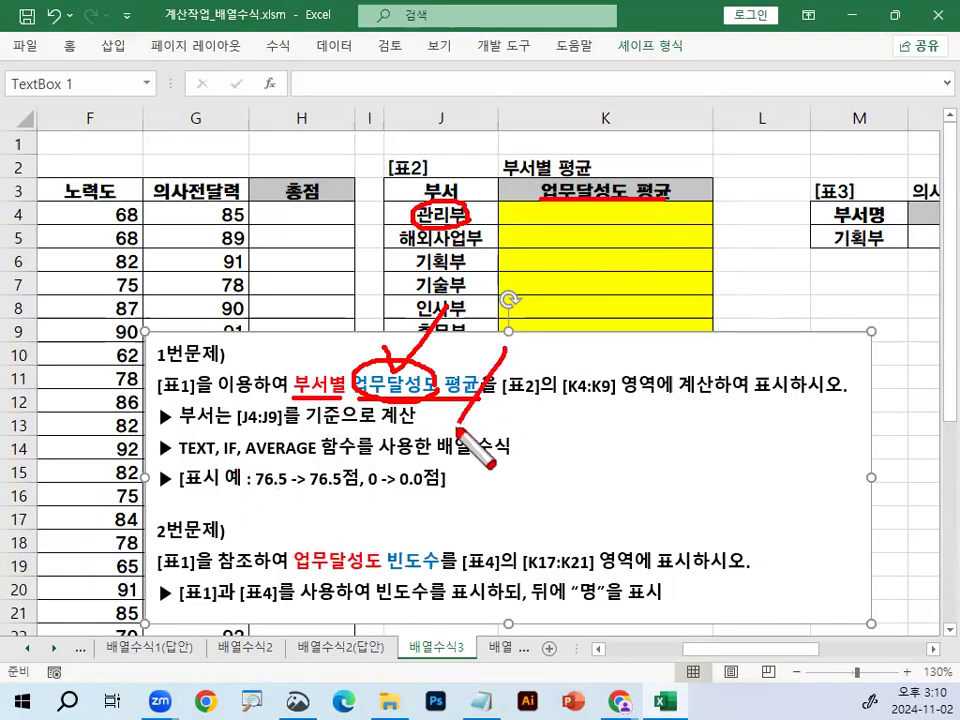
left_click_drag(304, 358, 370, 332)
key("Escape")
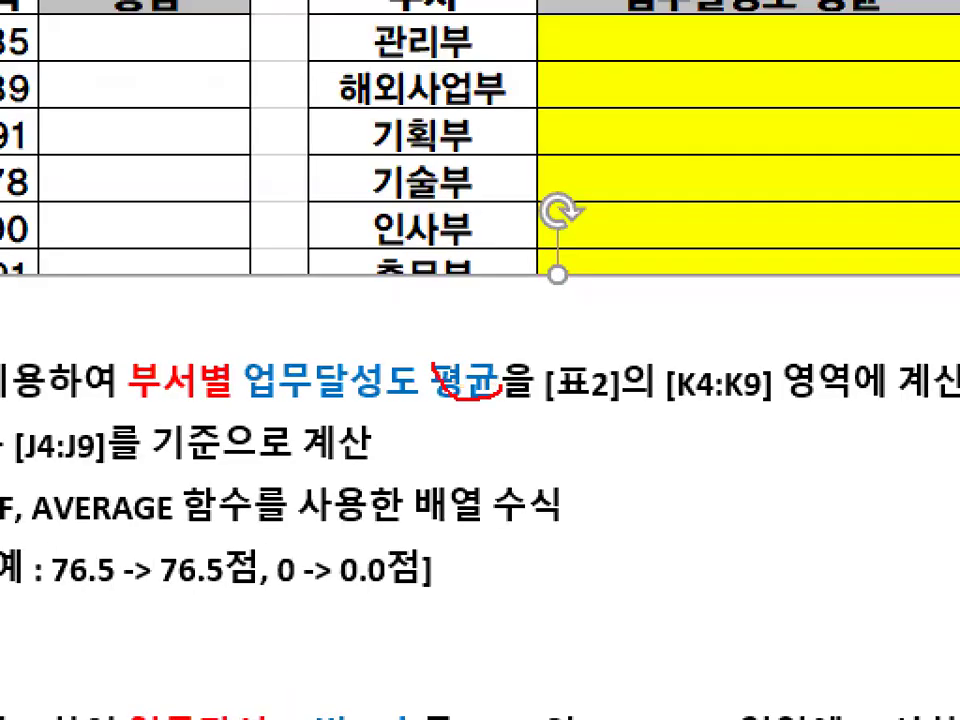
- Magnify the 1번문제 text and mark 평균 and the display example with 76.5, 점 and 0.0
left_click_drag(432, 362, 501, 389)
key("Escape")
key("ctrl+1")
left_click(248, 472)
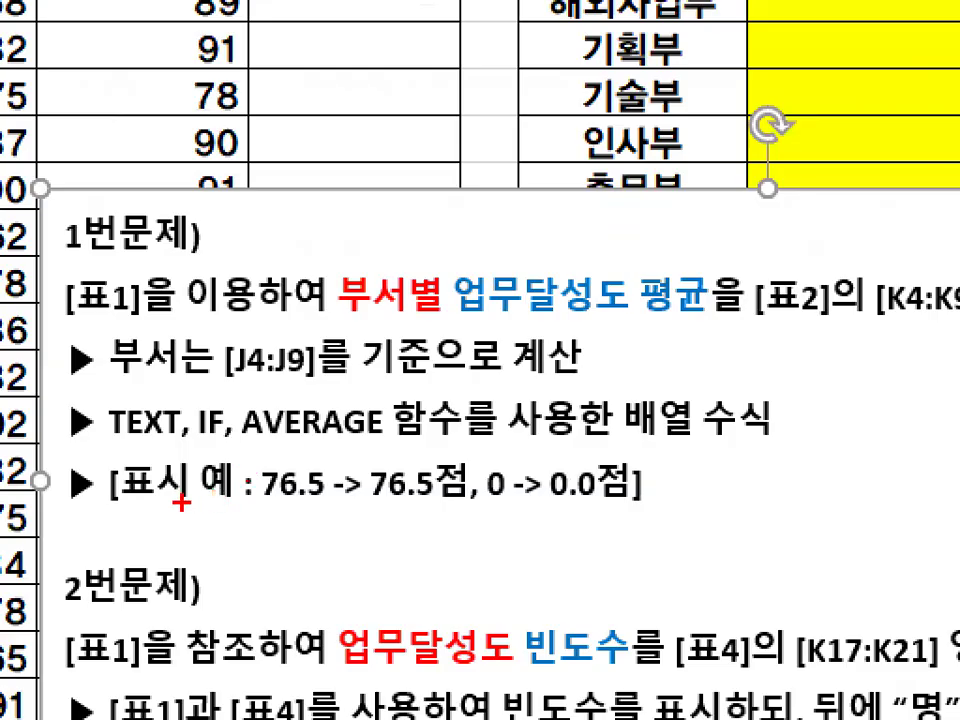
left_click_drag(118, 507, 190, 502)
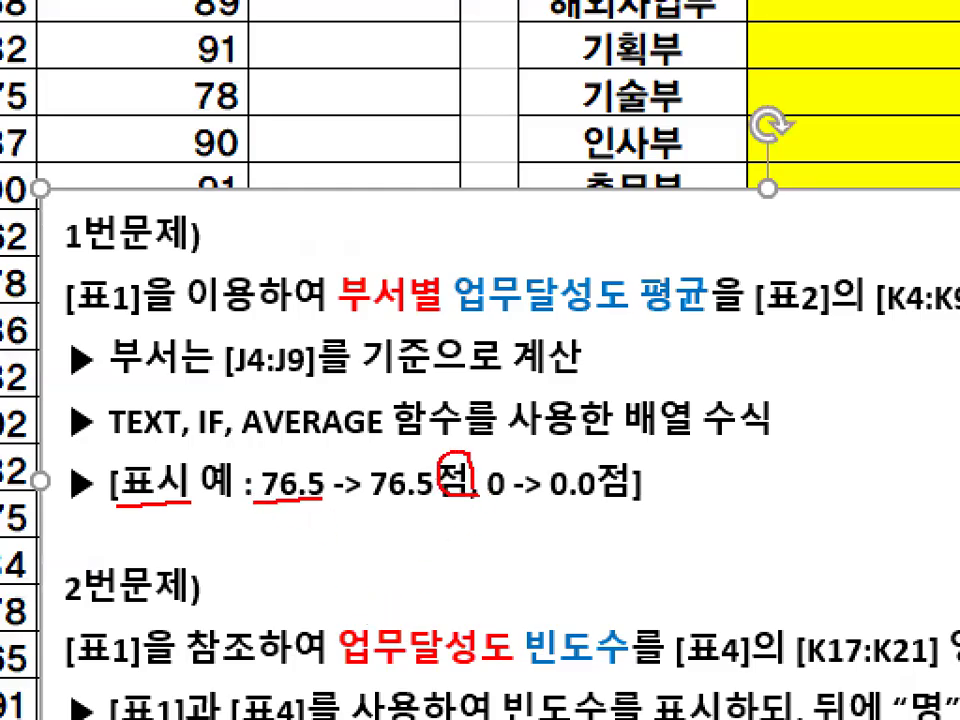
key("Escape")
key("ctrl+1")
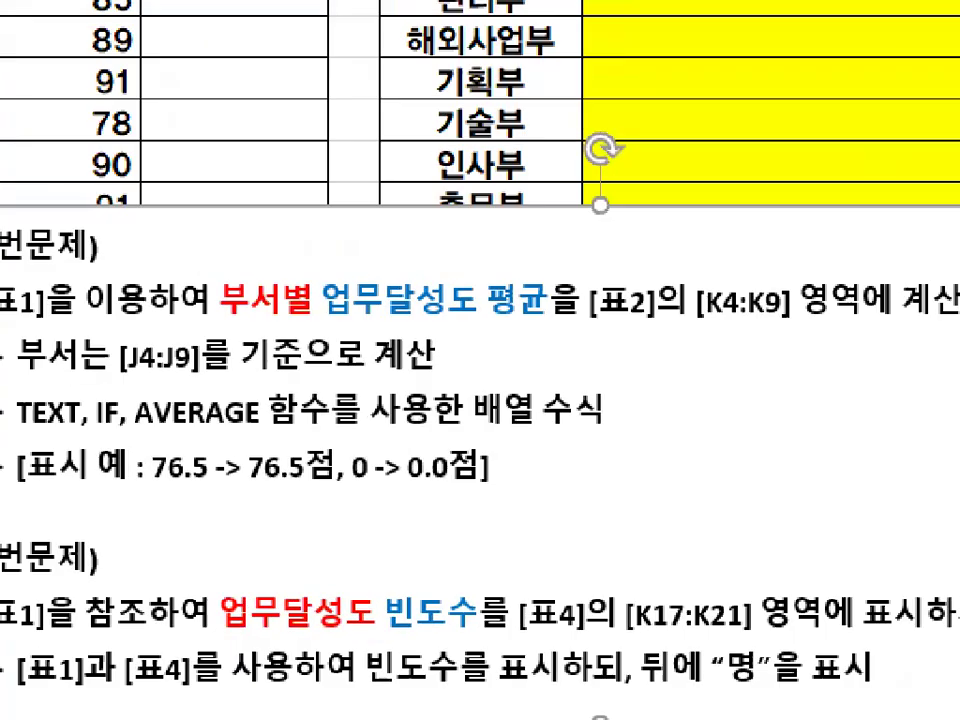
left_click(403, 481)
left_click_drag(403, 488, 459, 485)
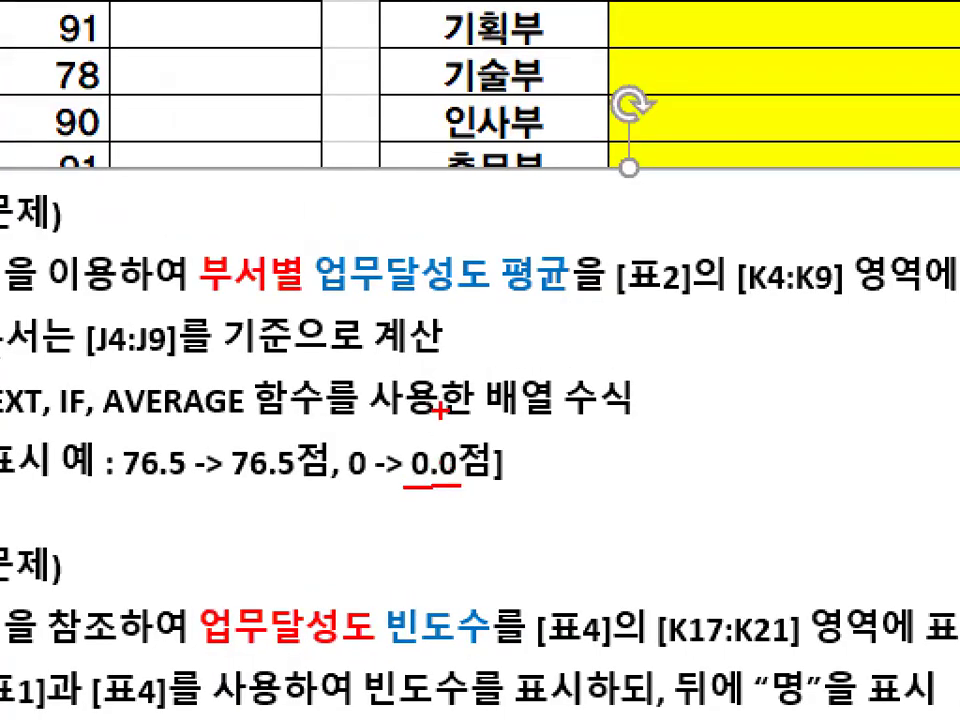
left_click_drag(441, 417, 477, 349)
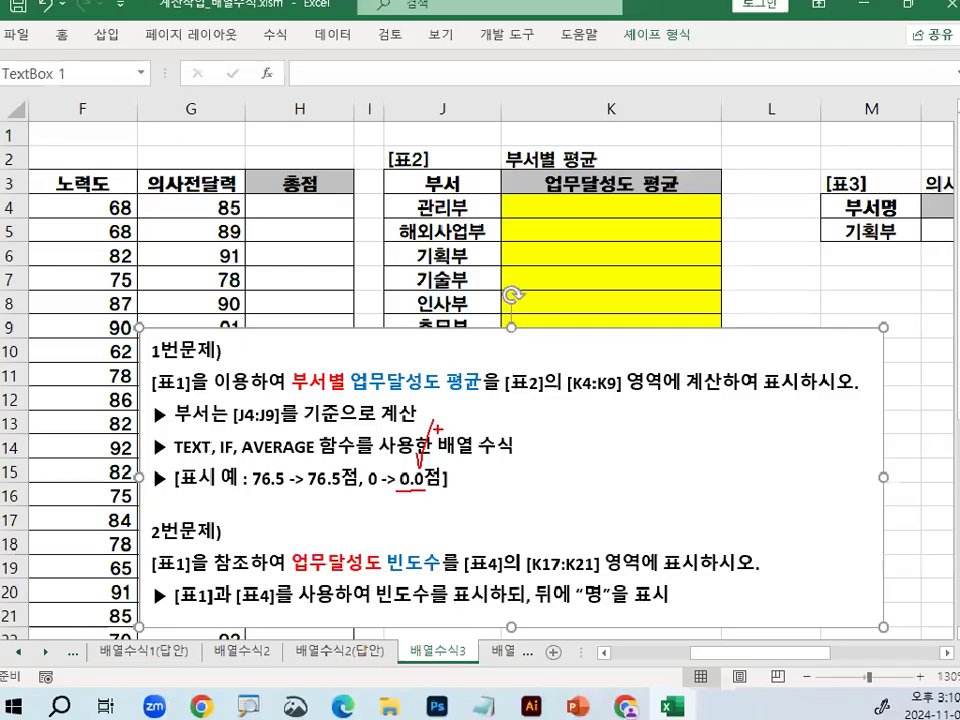
key("Escape")
- Examine the TEXT function in the problem's list of required functions together with the 표시 예 line
left_click_drag(175, 448, 216, 442)
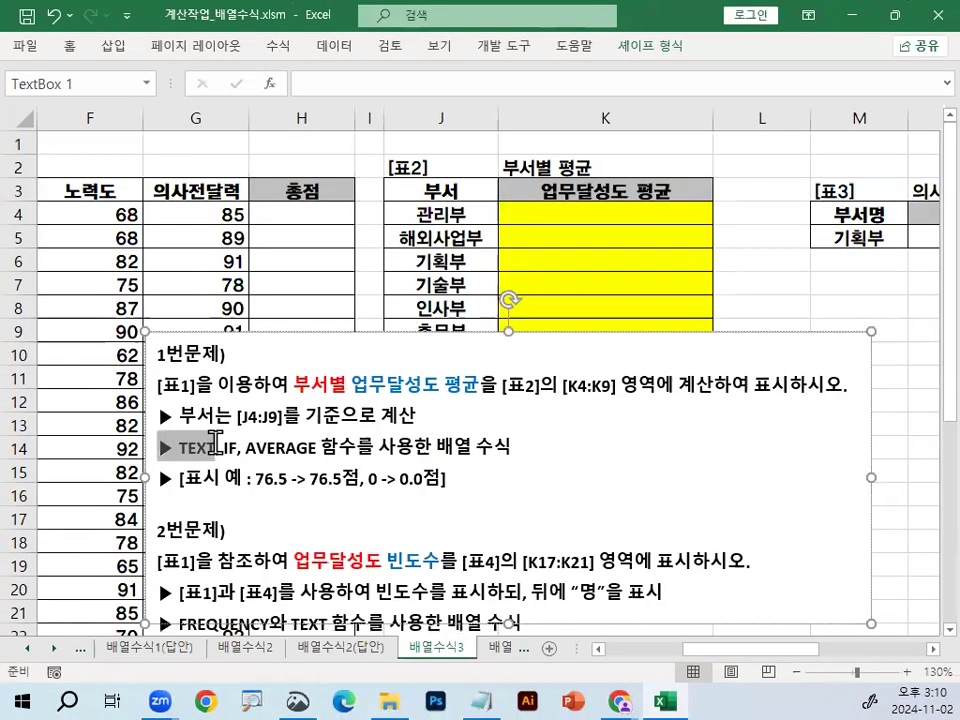
left_click(216, 477)
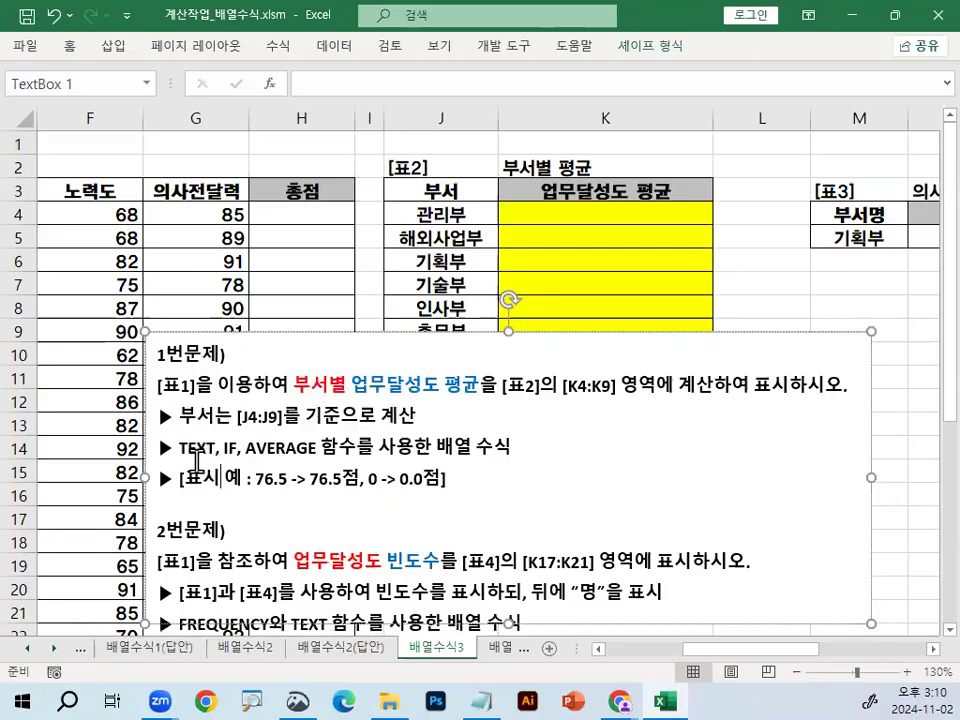
key("ctrl+1")
left_click(188, 459)
mouse_move(178, 416)
left_mouse_down()
mouse_move(256, 459)
mouse_move(172, 417)
mouse_move(285, 310)
left_mouse_up()
key("Escape")
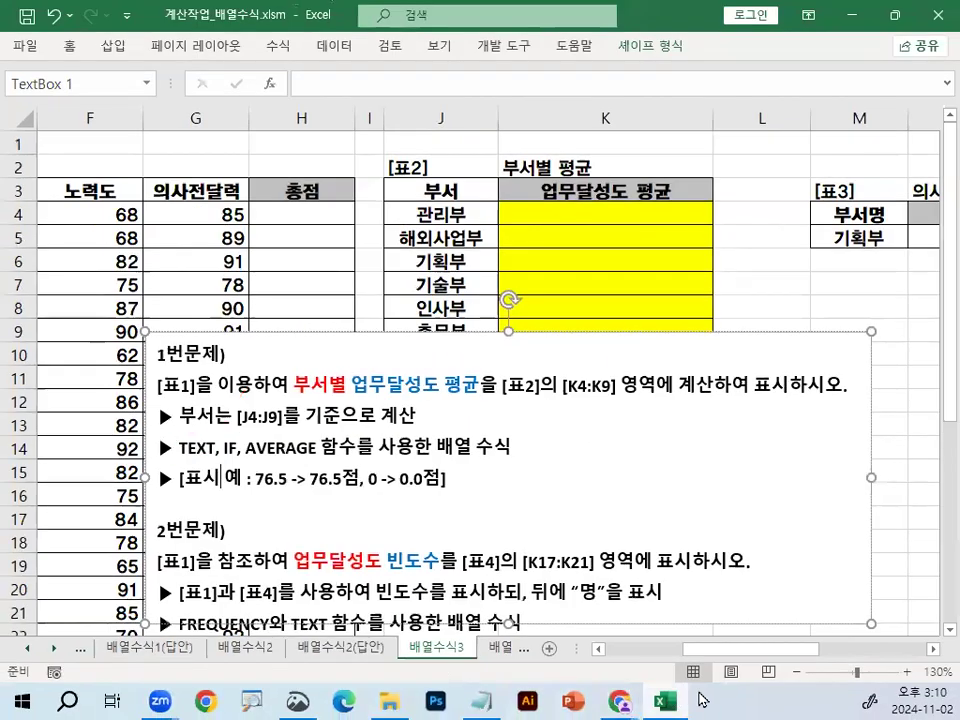
- Switch to the Notepad notes and read the 유형3 section on the TEXT function and its form =TEXT(인수,"형식")
left_click(476, 700)
scroll(403, 378, "down", 1)
scroll(403, 378, "down", 2)
scroll(390, 392, "down", 1)
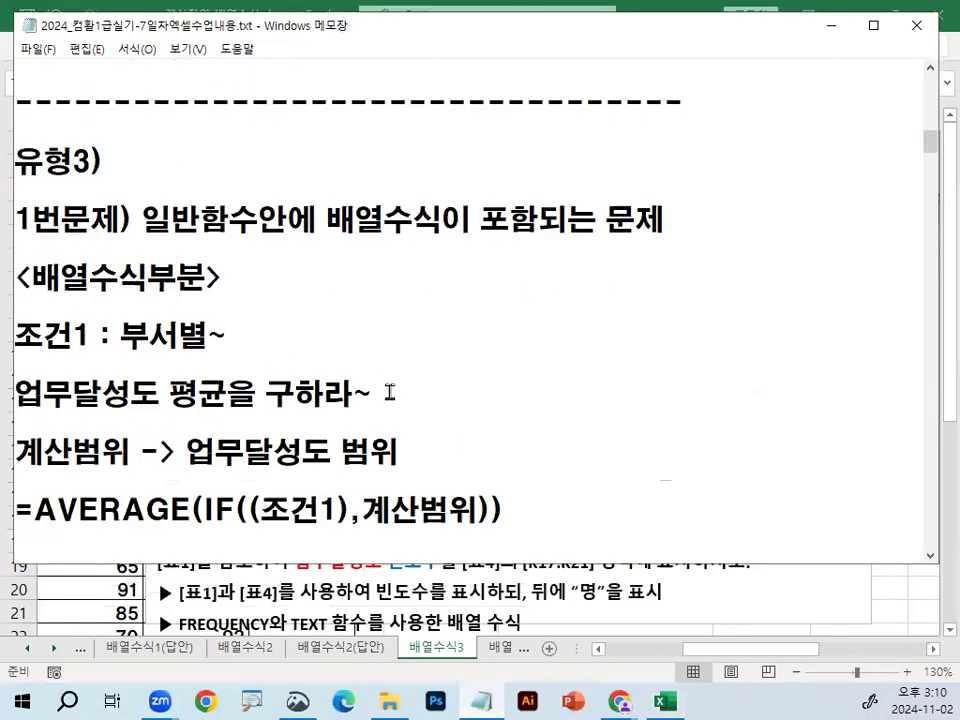
scroll(390, 390, "down", 2)
scroll(370, 380, "down", 1)
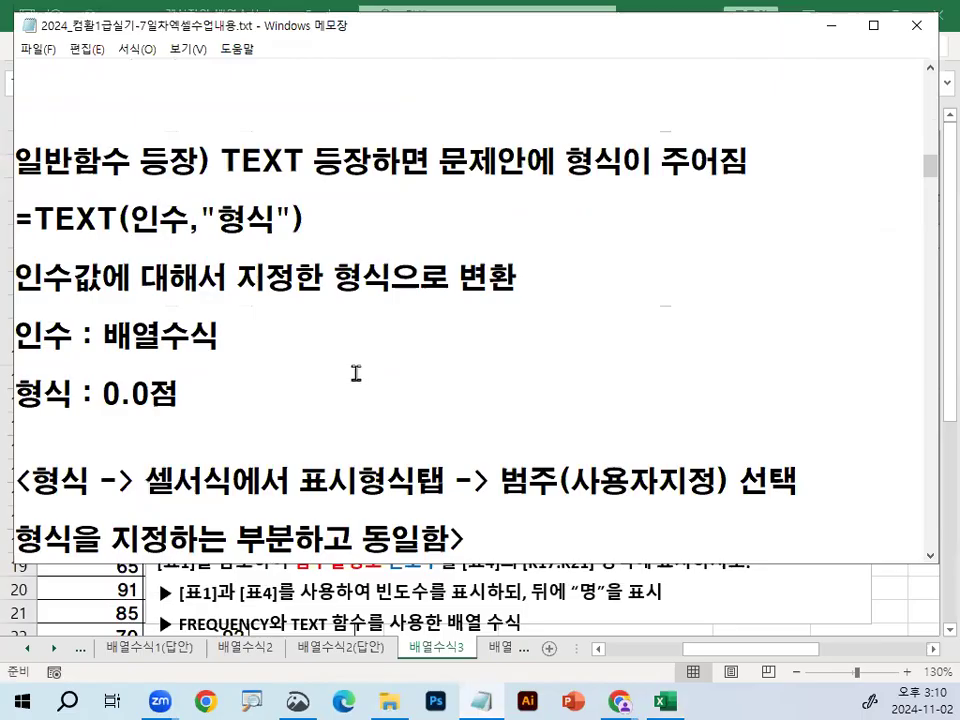
left_click_drag(222, 160, 401, 160)
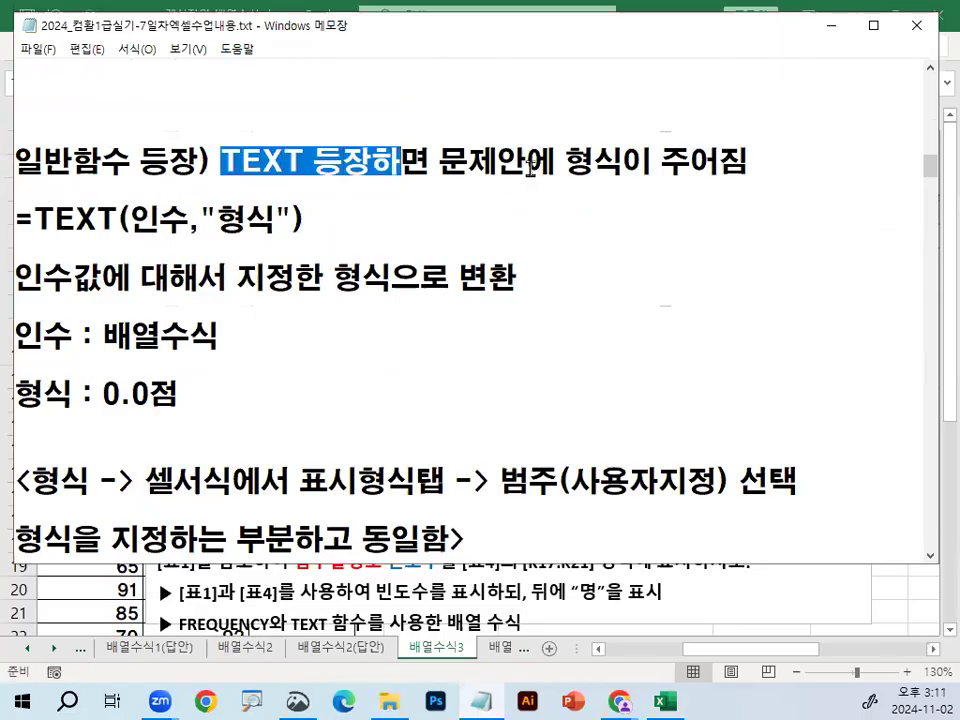
left_click_drag(565, 160, 738, 160)
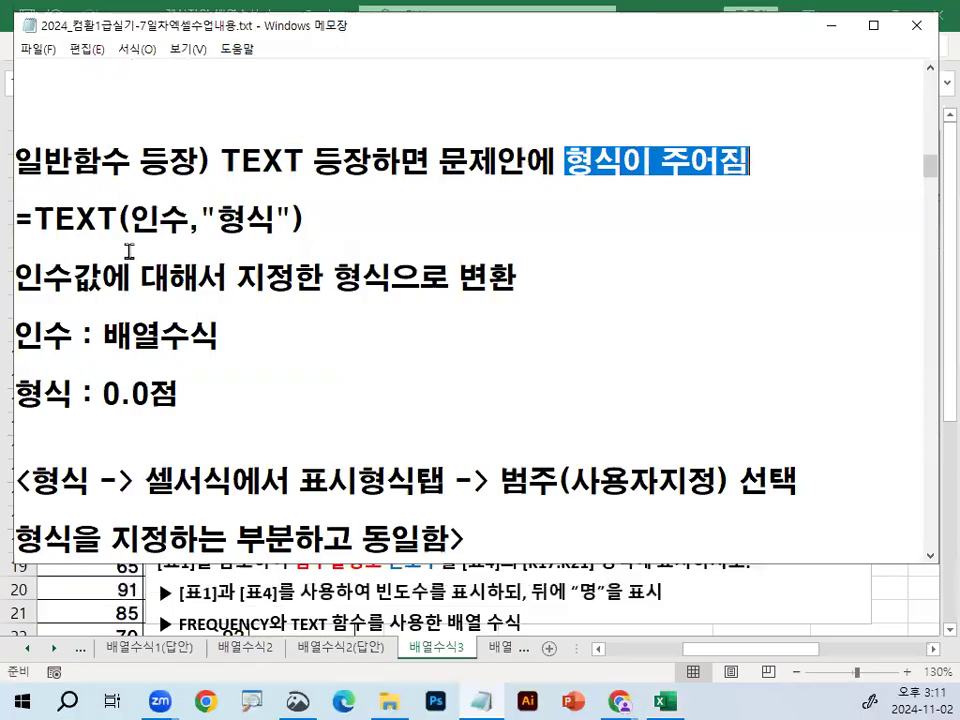
left_click_drag(38, 217, 302, 217)
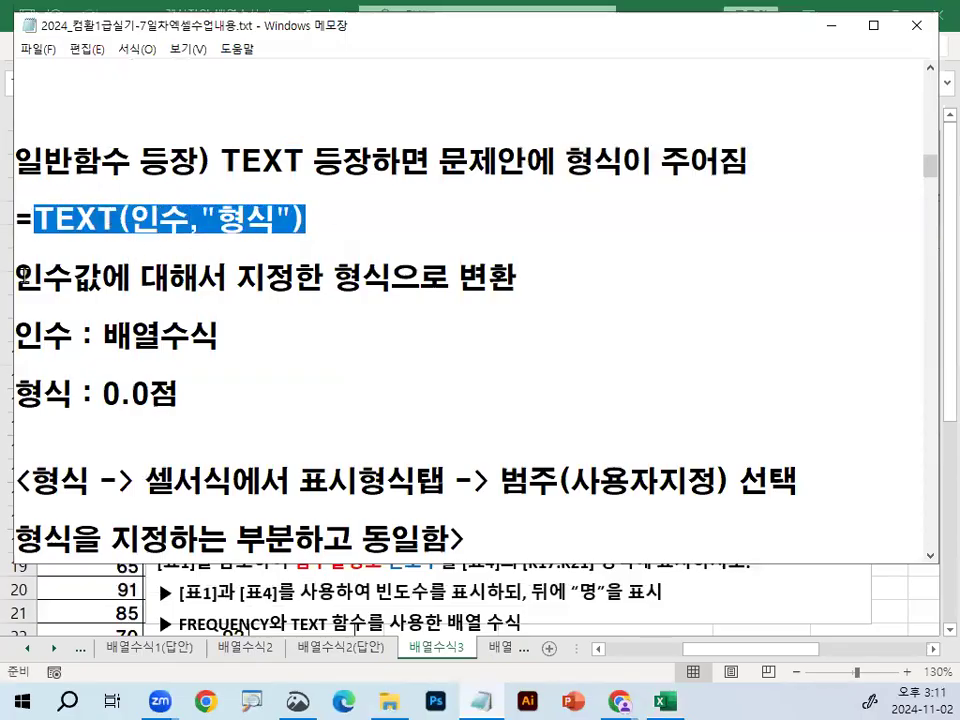
- Examine how the TEXT notes define the 인수 as 배열수식 and the 형식 as 0.0점
left_click_drag(17, 274, 75, 277)
left_click_drag(134, 217, 188, 220)
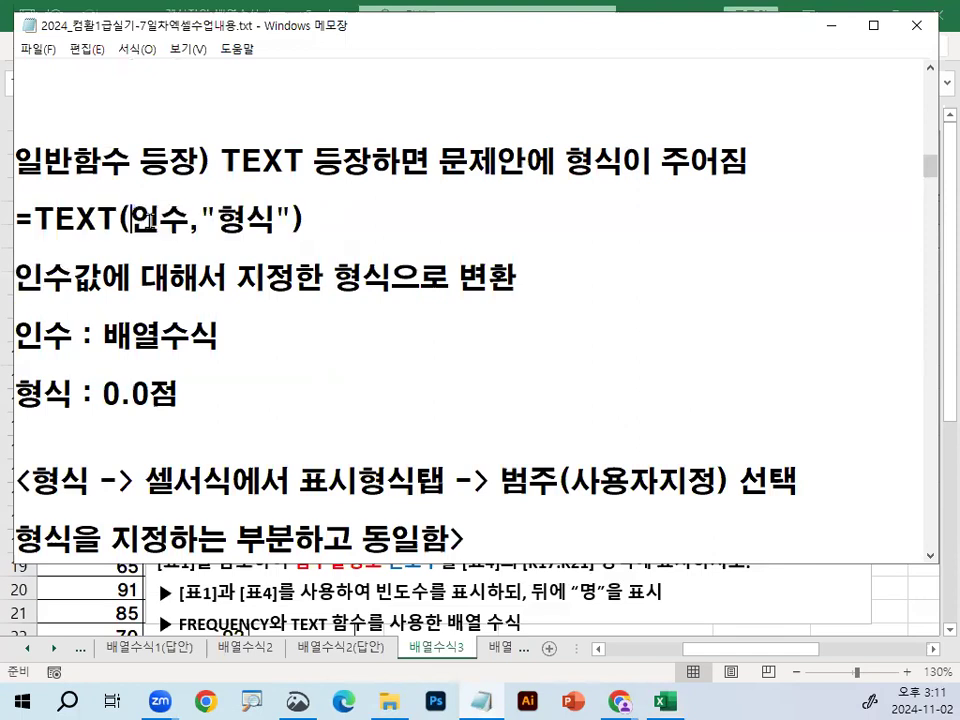
left_click_drag(241, 219, 273, 220)
left_click_drag(237, 277, 265, 277)
left_click_drag(327, 277, 532, 278)
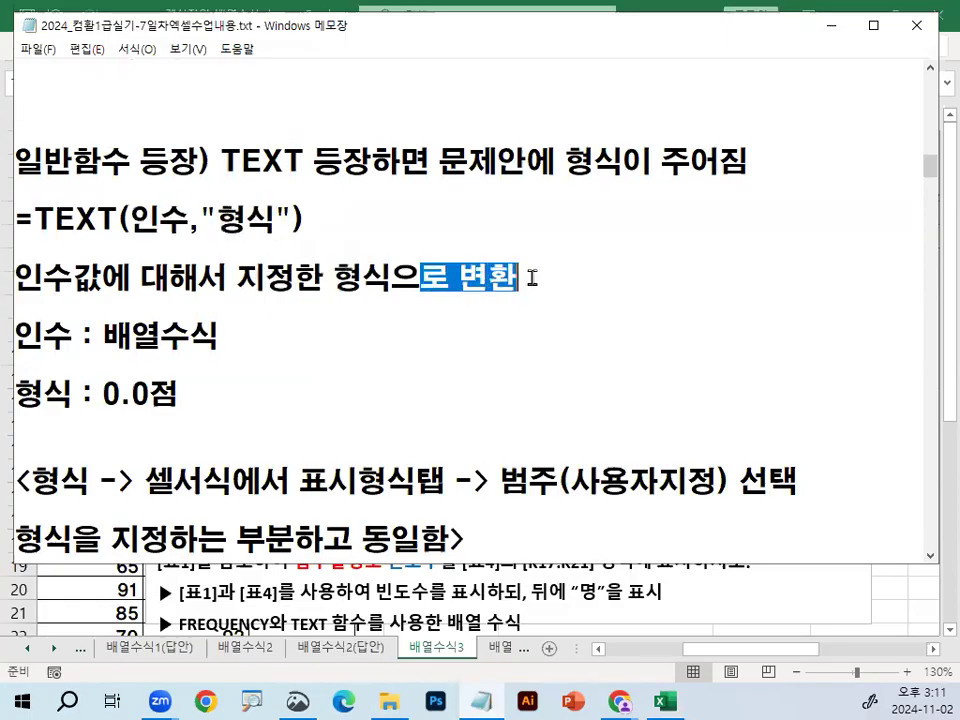
left_click(68, 333)
left_click_drag(103, 334, 218, 334)
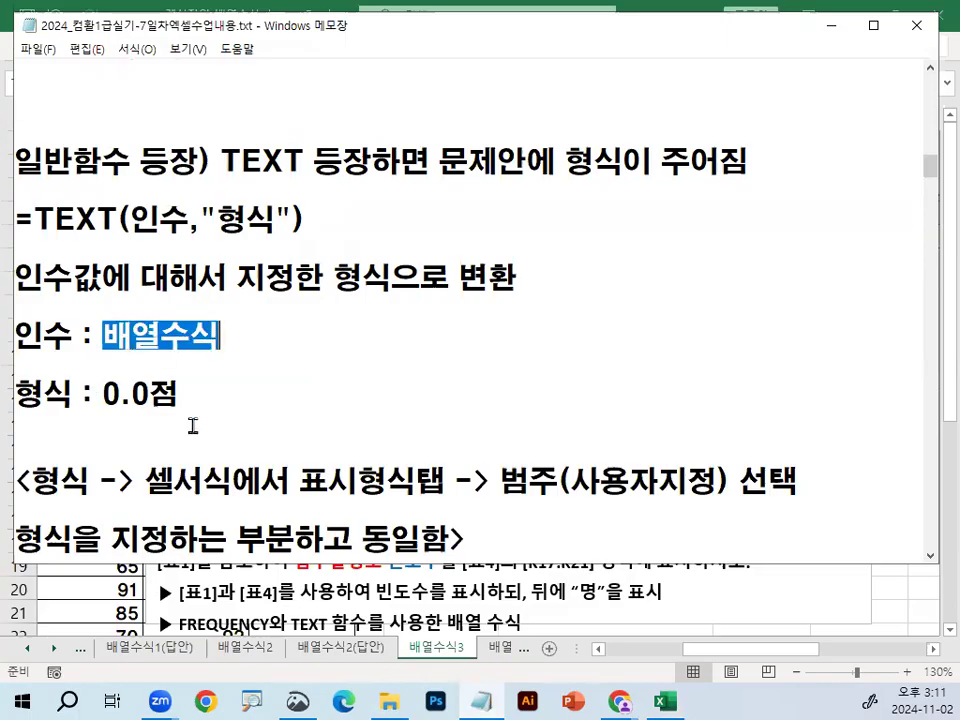
left_click_drag(148, 393, 180, 393)
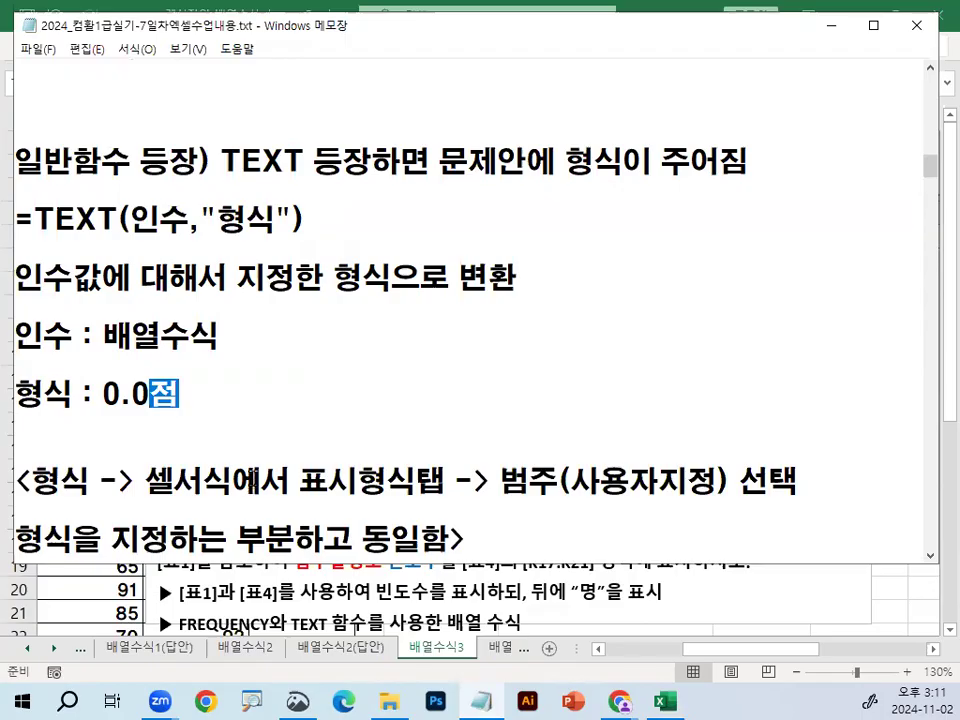
left_click_drag(102, 393, 184, 396)
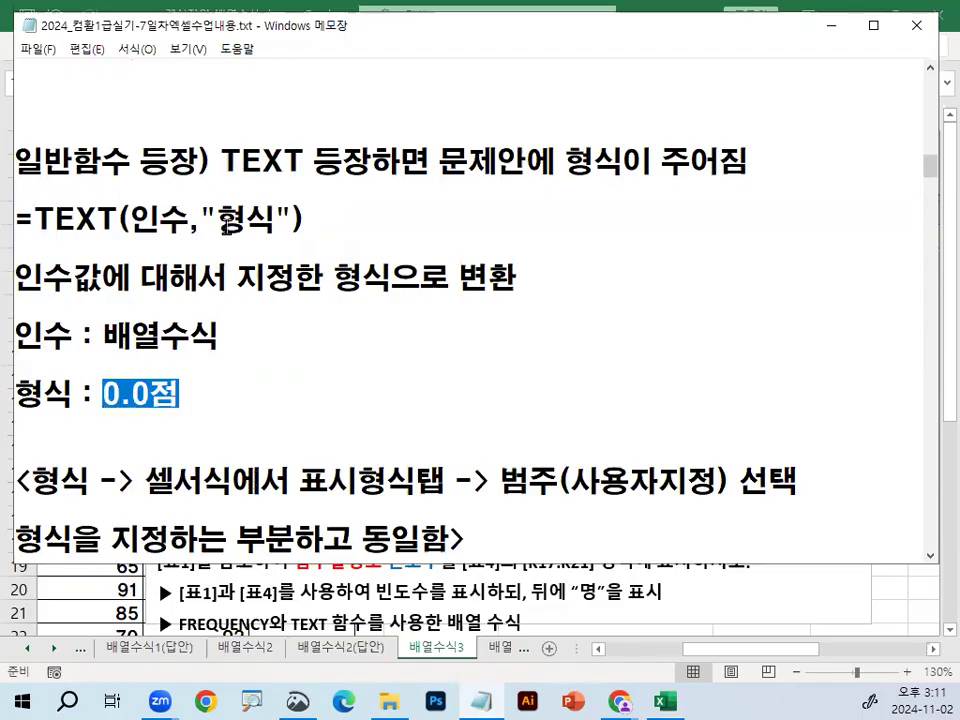
left_click_drag(218, 218, 278, 217)
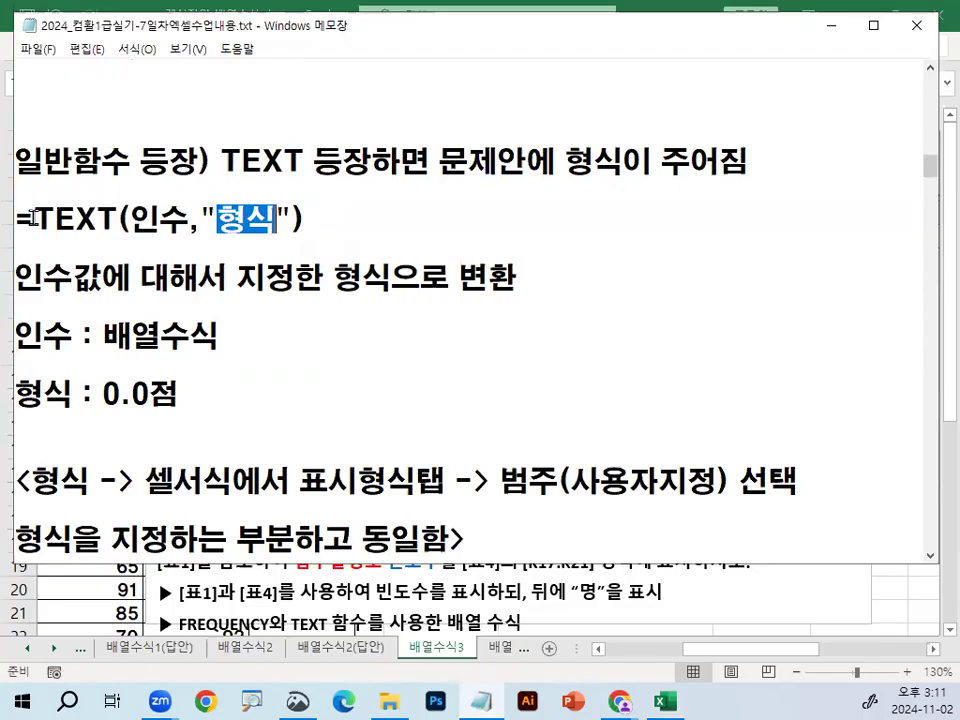
left_click_drag(33, 217, 97, 218)
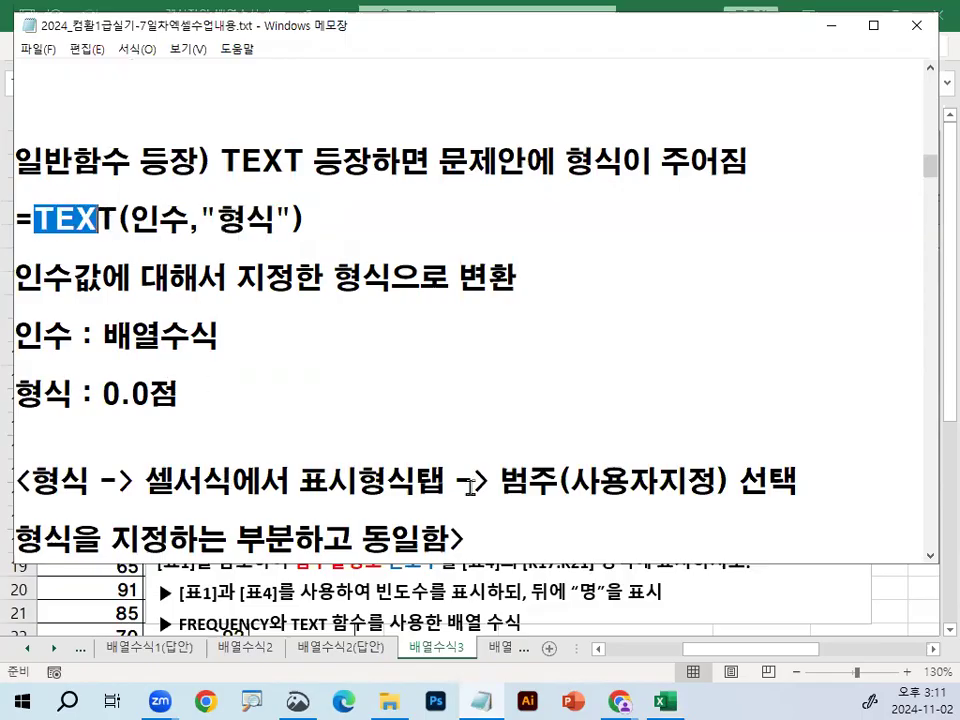
- Read the note comparing the TEXT 형식 with the 사용자지정 category of the cell number formats
left_click_drag(300, 481, 418, 481)
left_click_drag(490, 481, 679, 467)
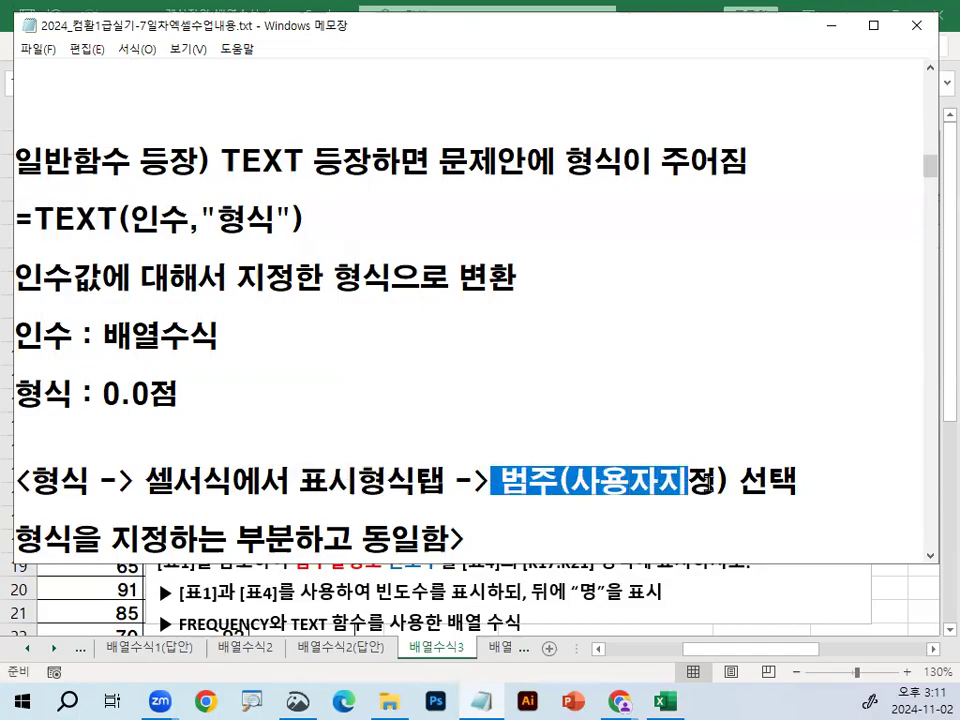
left_click(469, 502)
scroll(476, 551, "down", 1)
left_click_drag(110, 452, 455, 452)
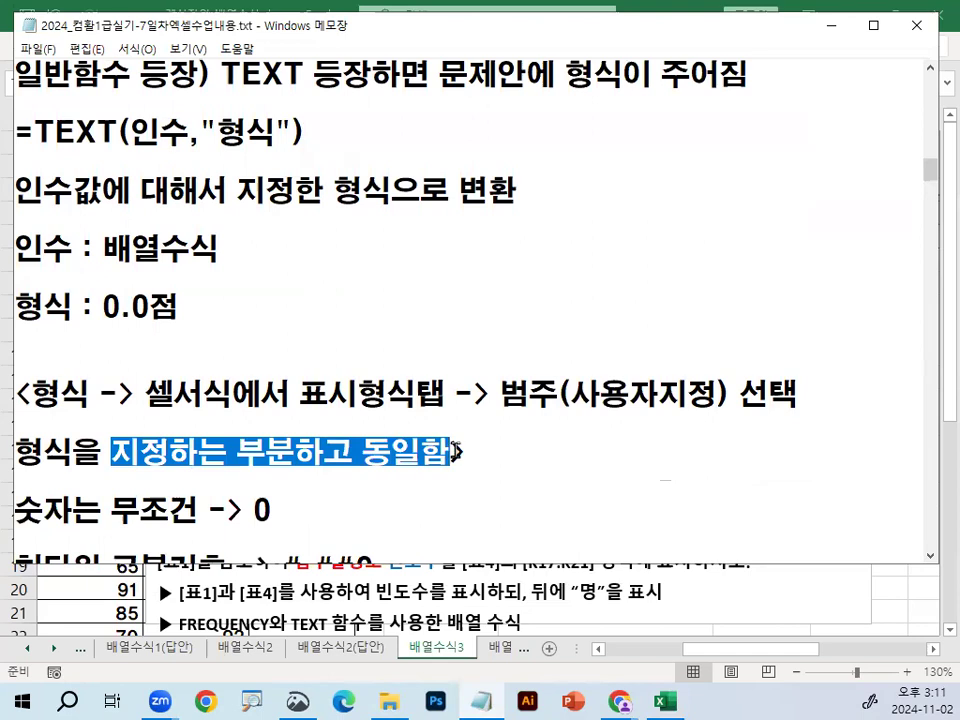
scroll(313, 422, "up", 1)
left_click_drag(217, 218, 268, 216)
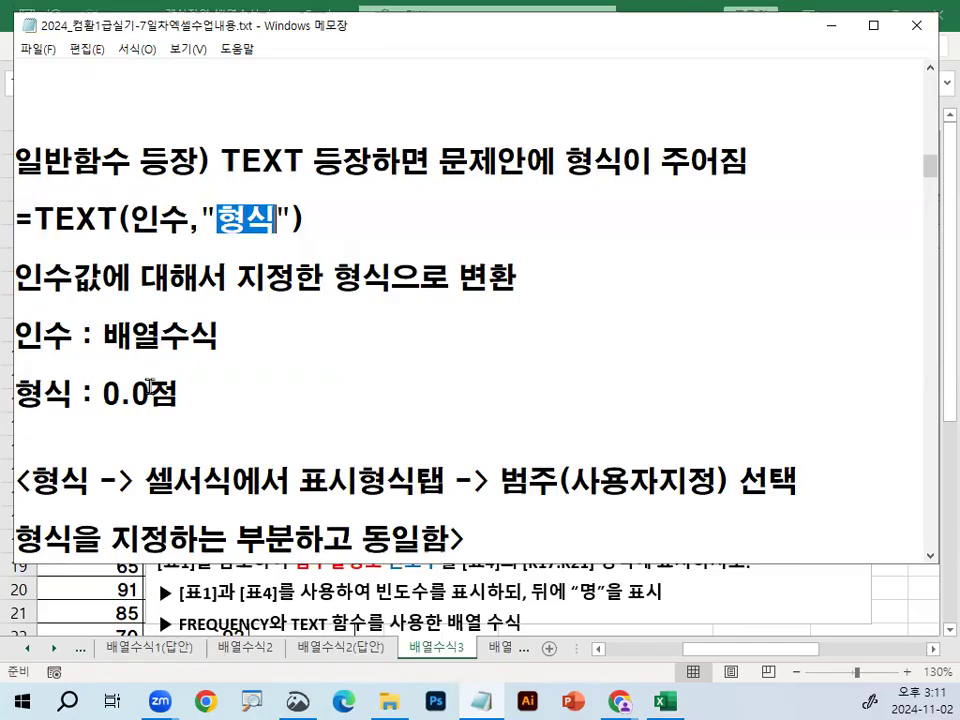
- Try enclosing 점 in quotation marks in the notes' 형식 : 0.0점 line
left_click(149, 390)
type("\"점")
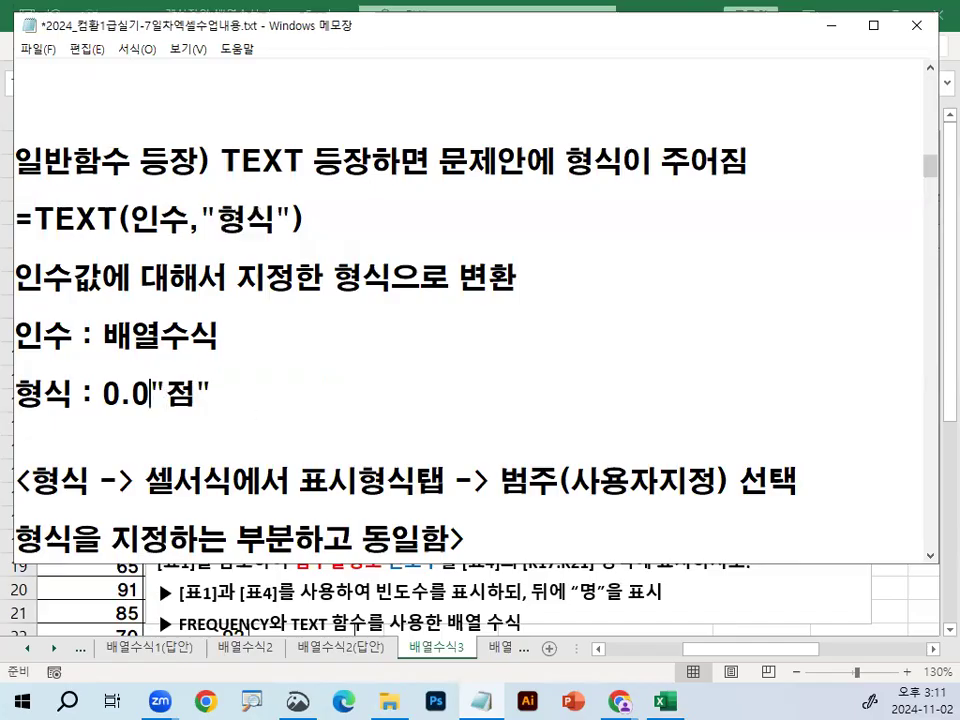
key("Delete")
key("Right")
left_click_drag(103, 394, 181, 401)
- Review the 배열수식 notes for 1번문제: the 부서별 condition, the 업무달성도 평균 and the 업무달성도 calculation range
left_click_drag(108, 340, 232, 332)
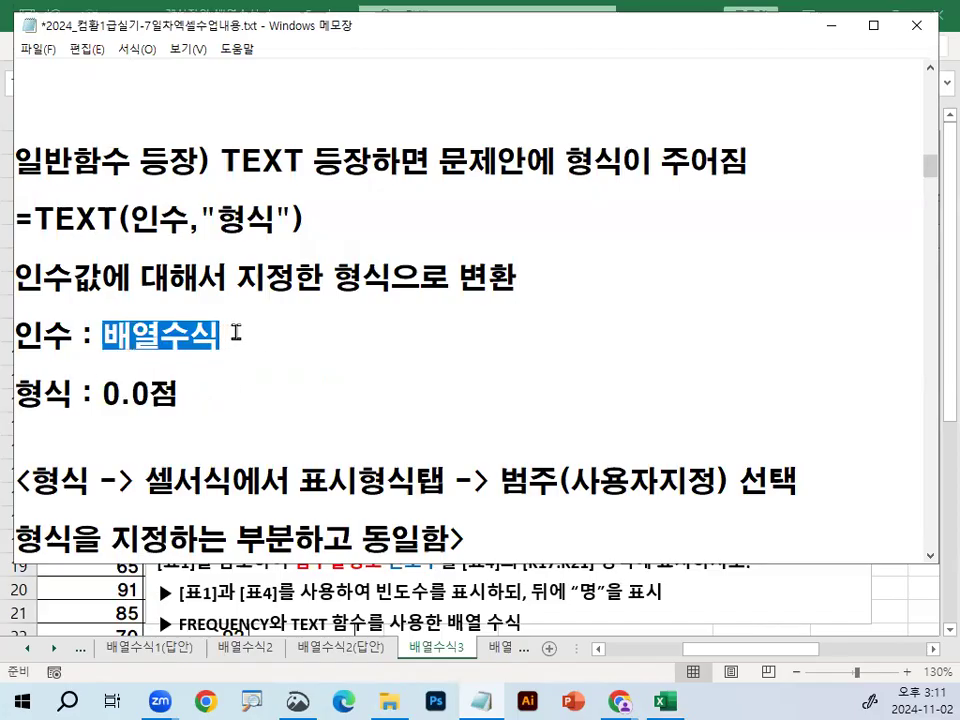
left_click_drag(104, 335, 216, 335)
scroll(212, 334, "up", 3)
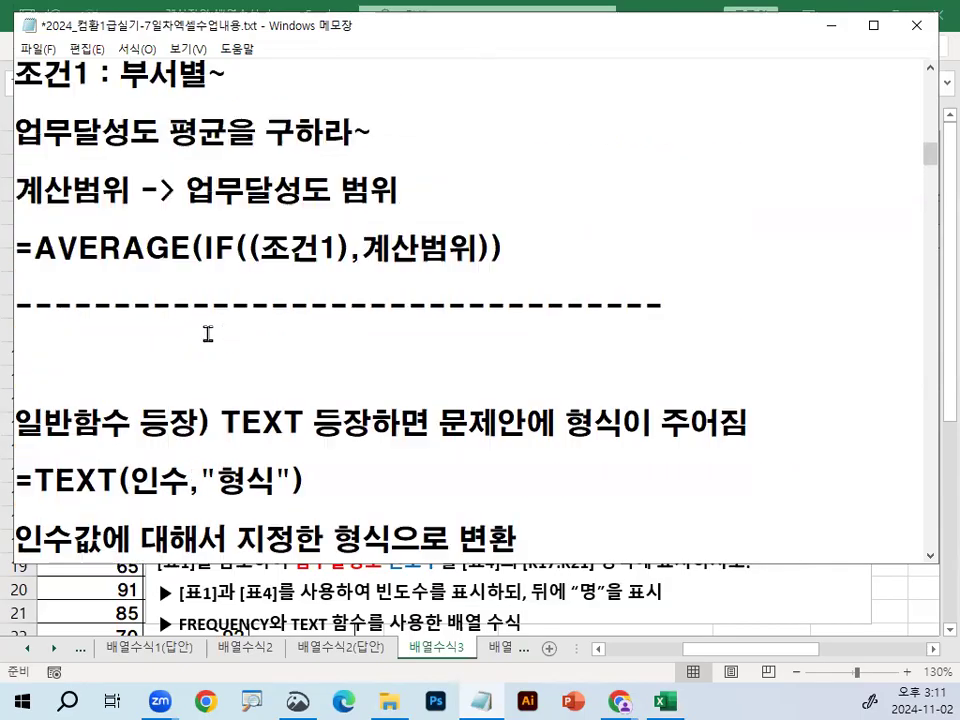
left_click_drag(121, 334, 208, 335)
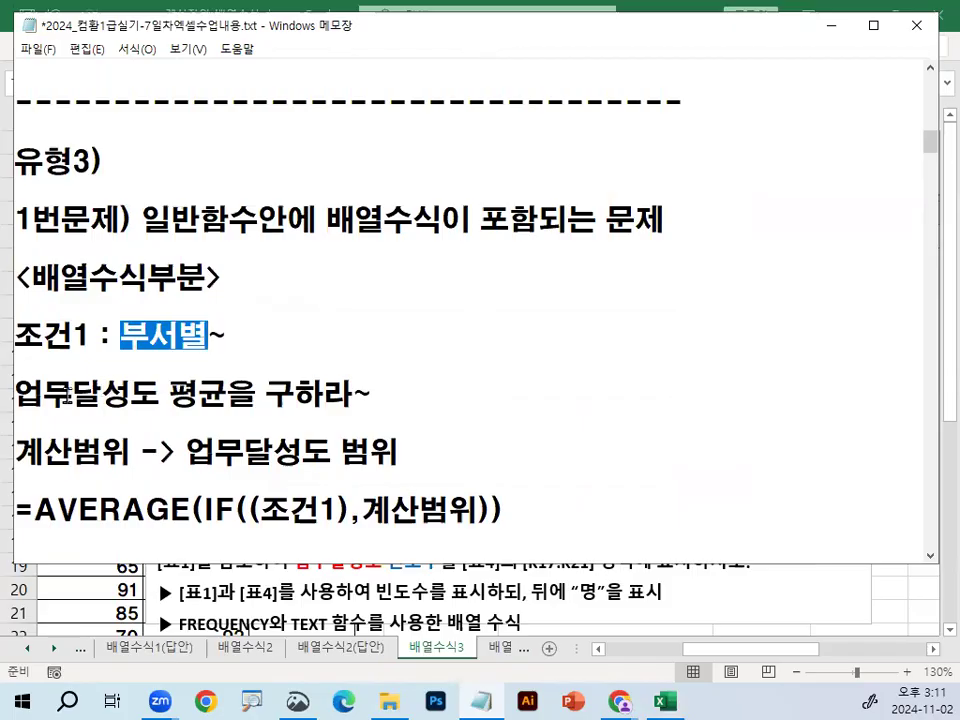
left_click_drag(20, 395, 229, 394)
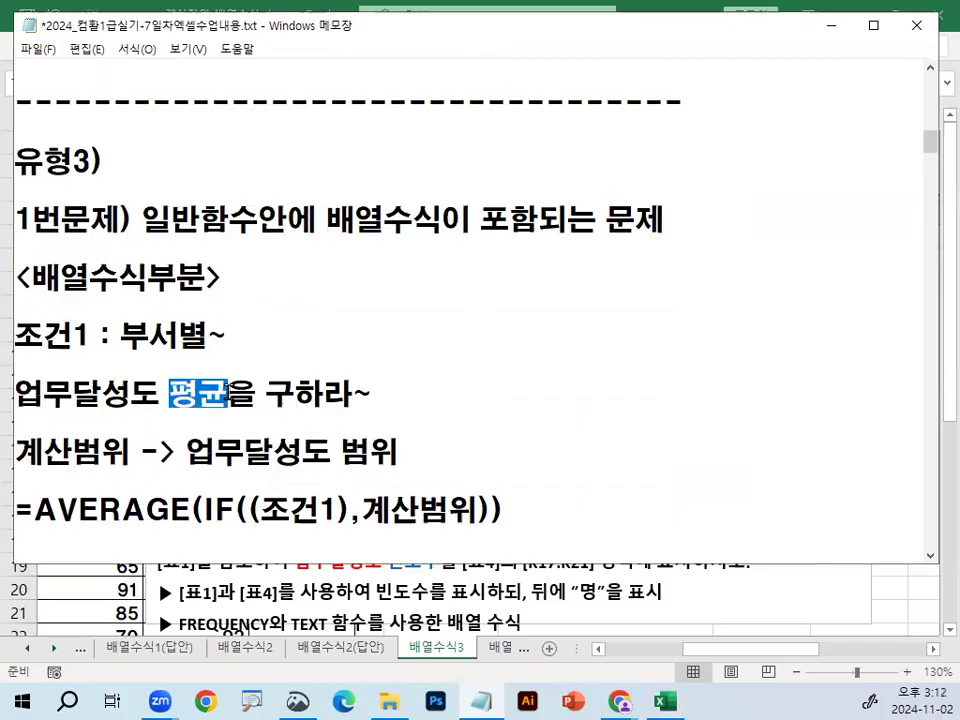
left_click_drag(20, 452, 103, 452)
left_click_drag(188, 452, 388, 458)
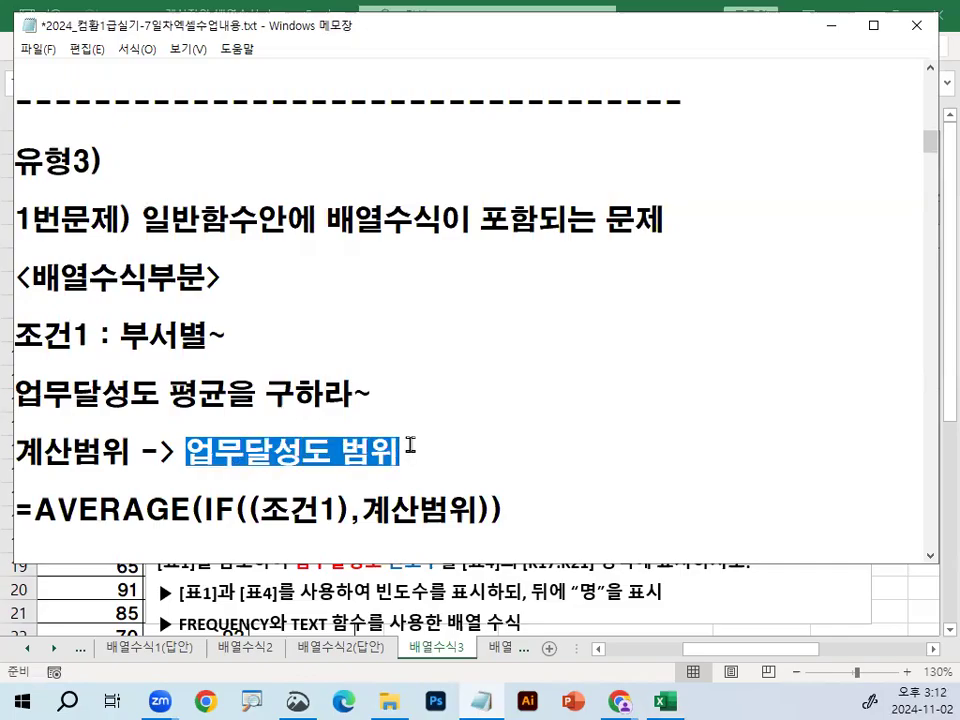
- Switch back to the Excel workbook and move the 1번문제 text box below [표2] so K4:K9 is uncovered
left_click(829, 25)
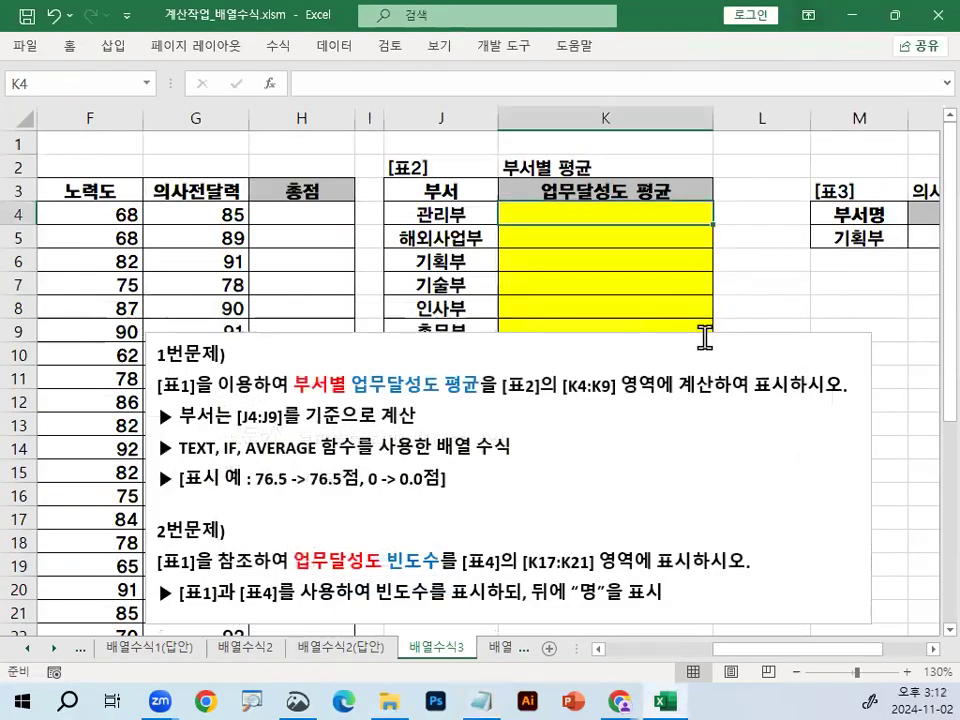
left_click(712, 334)
left_click_drag(722, 332, 737, 448)
- Mark up [표2] to examine how the K4 formula fills down to K9 relative to the 관리부 cell J4
left_click(655, 208)
left_click_drag(705, 210, 705, 313)
left_click_drag(719, 381, 793, 264)
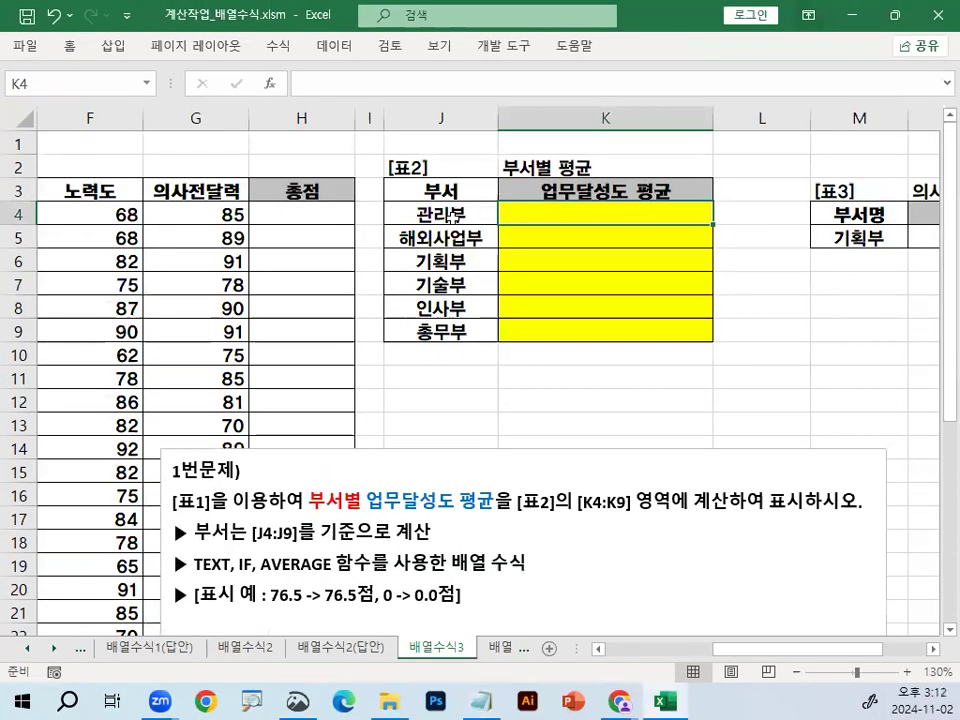
left_click(455, 215)
mouse_move(430, 210)
left_mouse_down()
mouse_move(415, 218)
mouse_move(470, 222)
left_mouse_up()
mouse_move(663, 217)
left_mouse_down()
mouse_move(656, 411)
mouse_move(667, 435)
left_mouse_up()
left_click_drag(640, 395, 705, 310)
left_click_drag(512, 216, 548, 163)
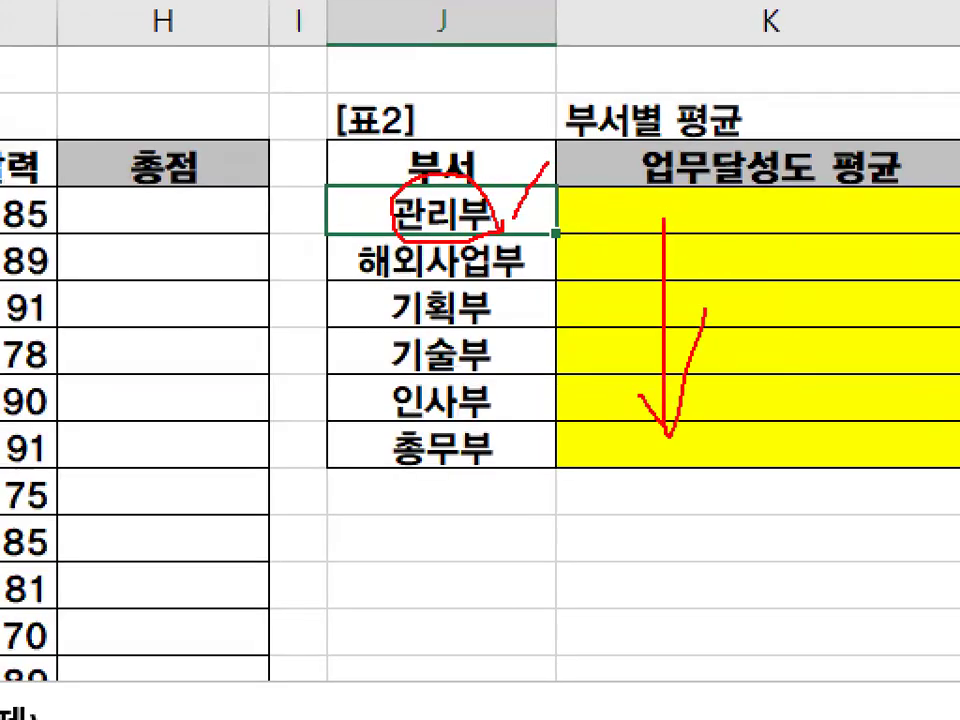
left_click_drag(430, 183, 416, 170)
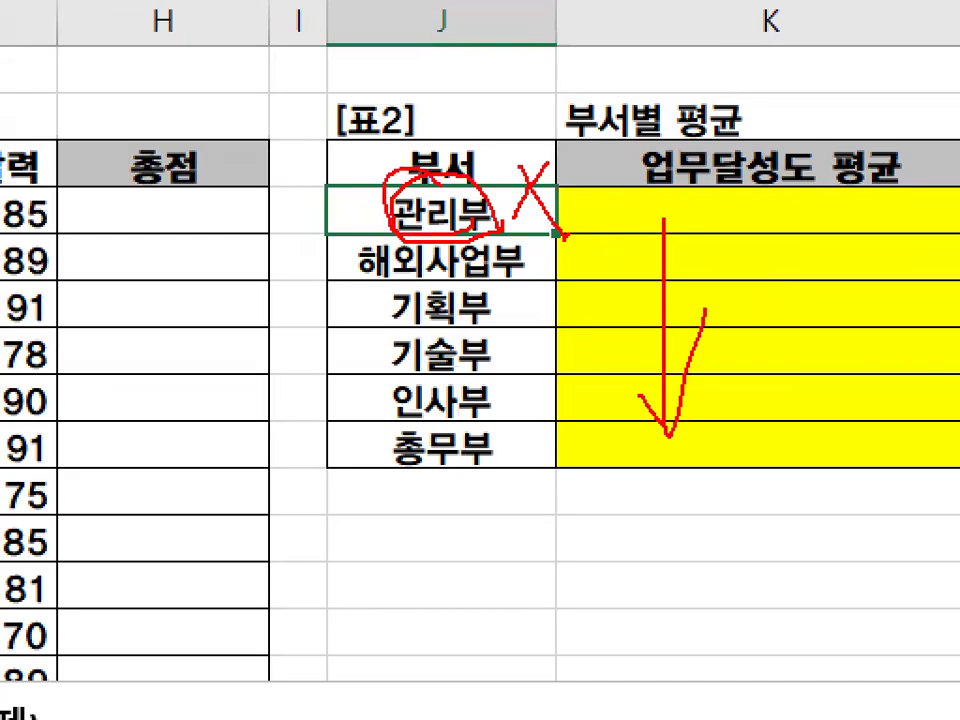
key("Escape")
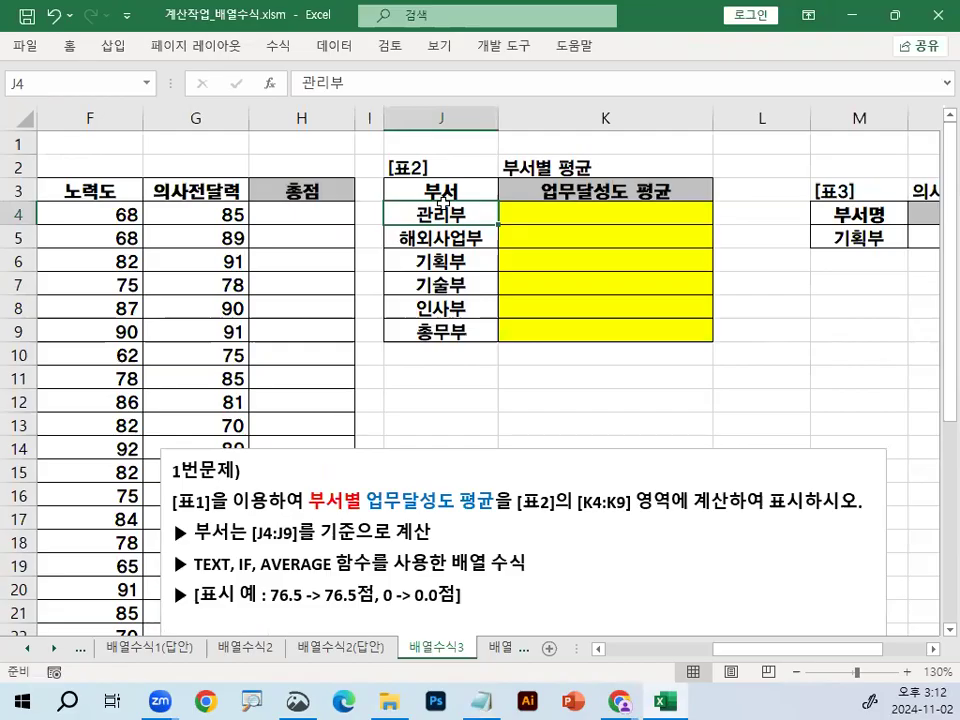
- Switch to the Notepad notes and review them from the AVERAGE(IF()) array formula through the TEXT format rules to the 최종식
key("alt+Tab")
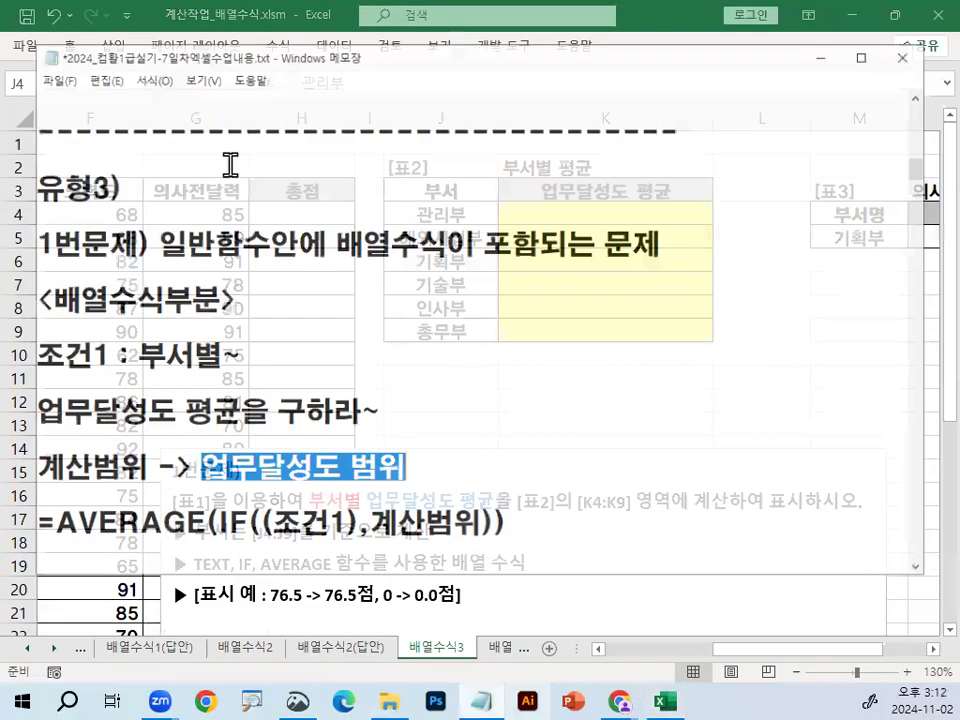
left_click(531, 425)
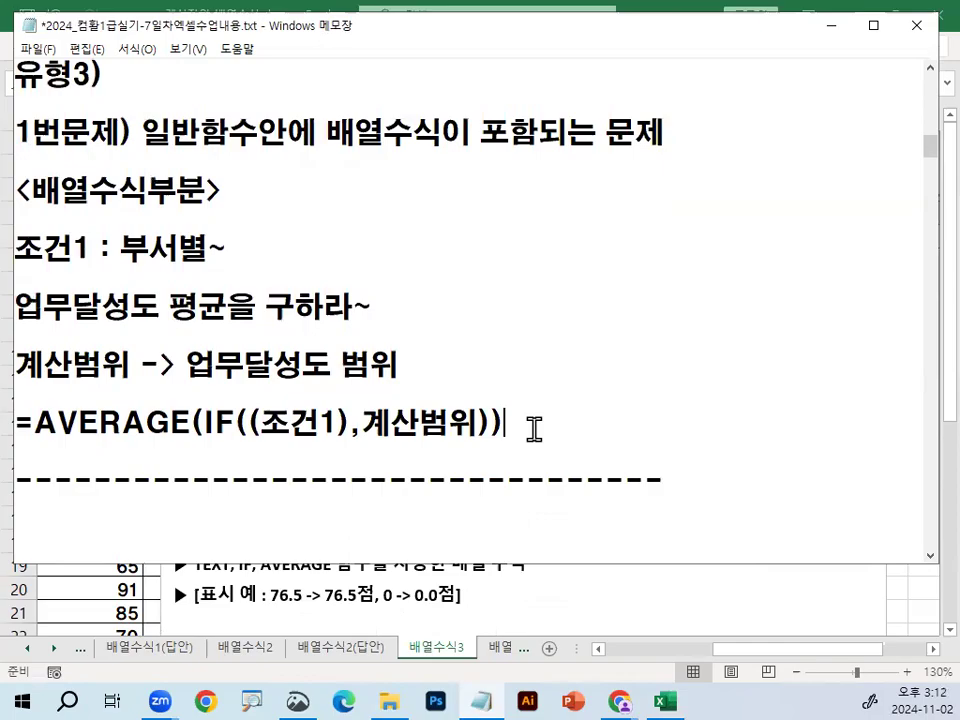
key("Down")
key("Down")
key("Down")
key("Down")
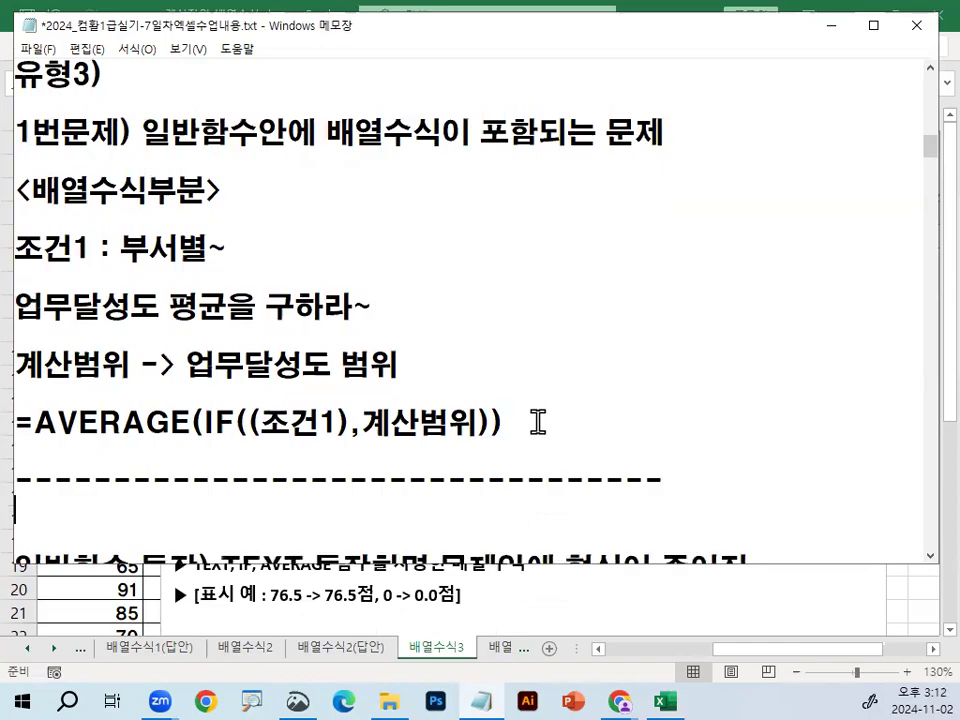
key("Down")
key("Down")
key("Down")
key("Down")
key("Down")
key("Down")
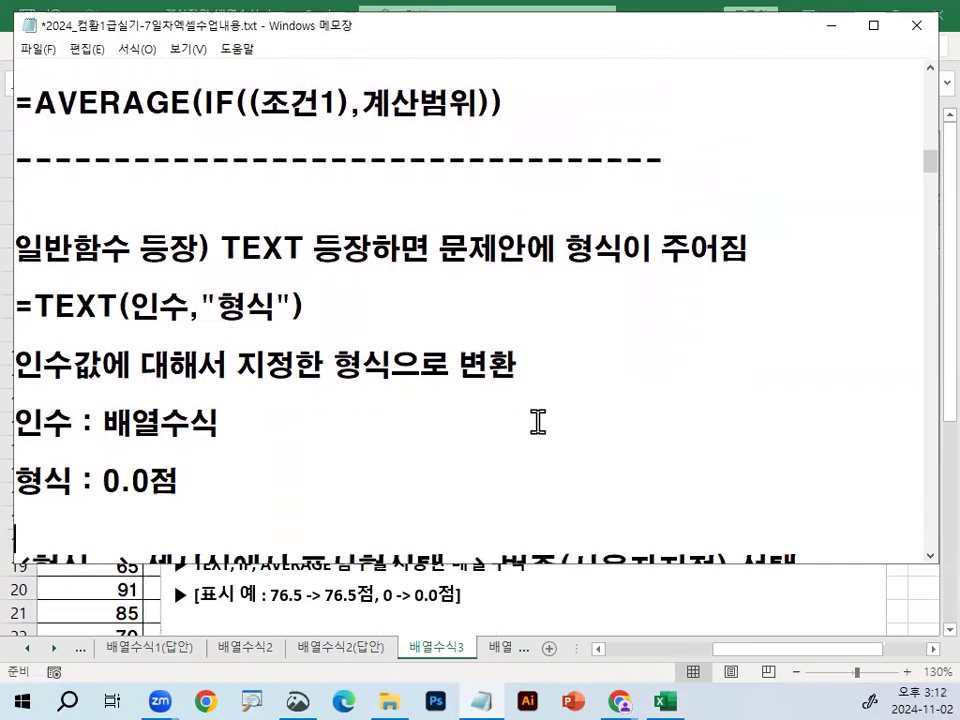
key("Down")
key("Down")
key("Down")
key("Down")
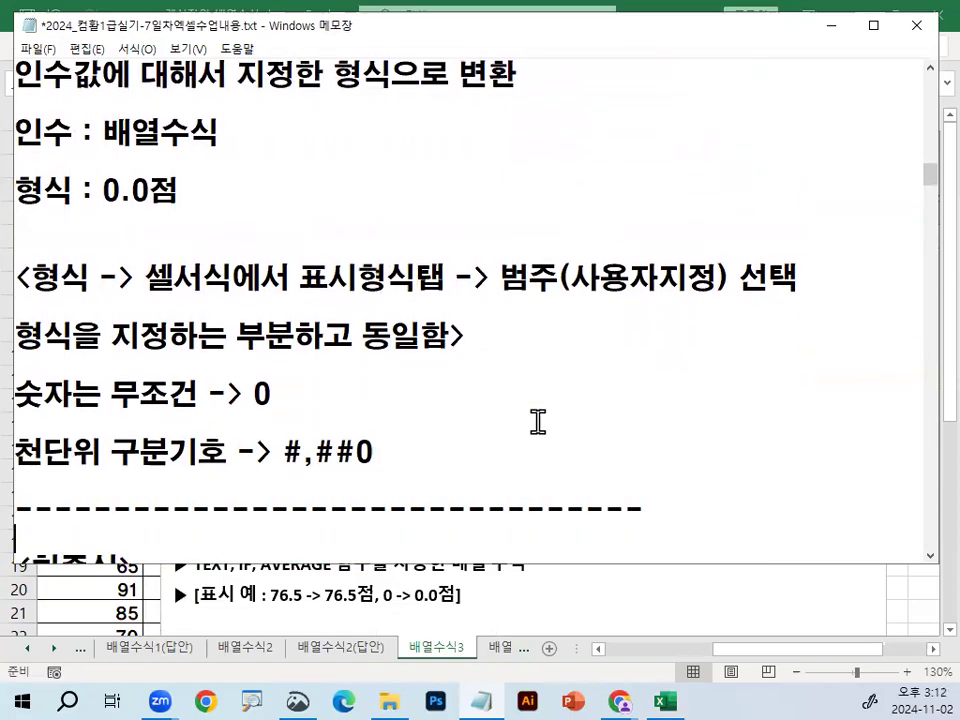
key("Down")
key("Down")
key("Down")
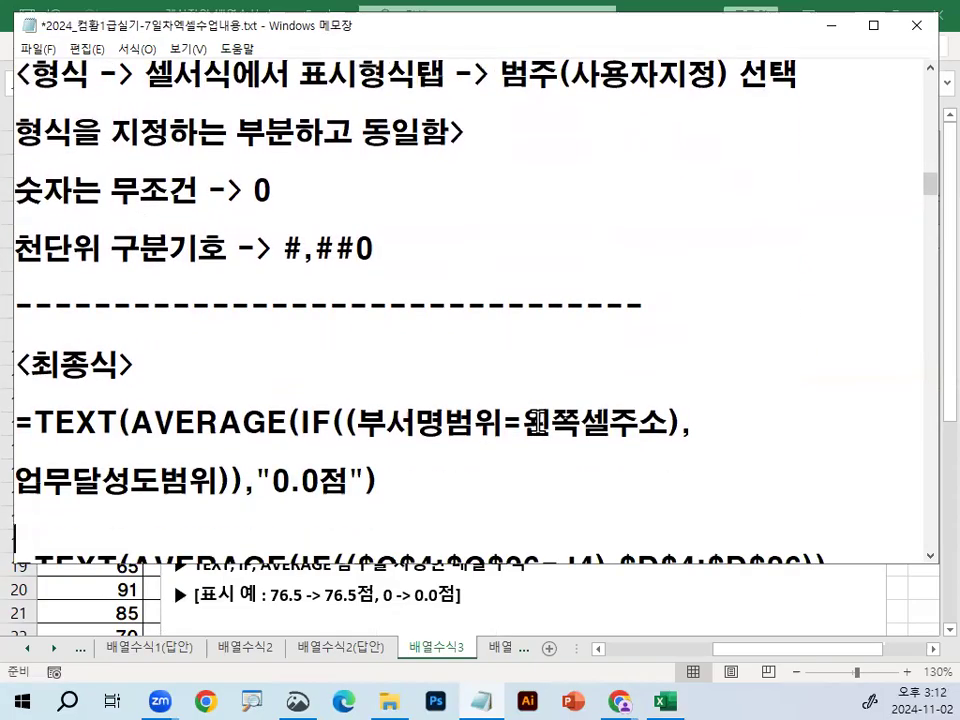
- Mark the TEXT and AVERAGE(IF parts of the 최종식 in the notes, along with the double opening and closing brackets
key("ctrl+2")
left_click_drag(34, 321, 100, 327)
left_click_drag(32, 321, 335, 325)
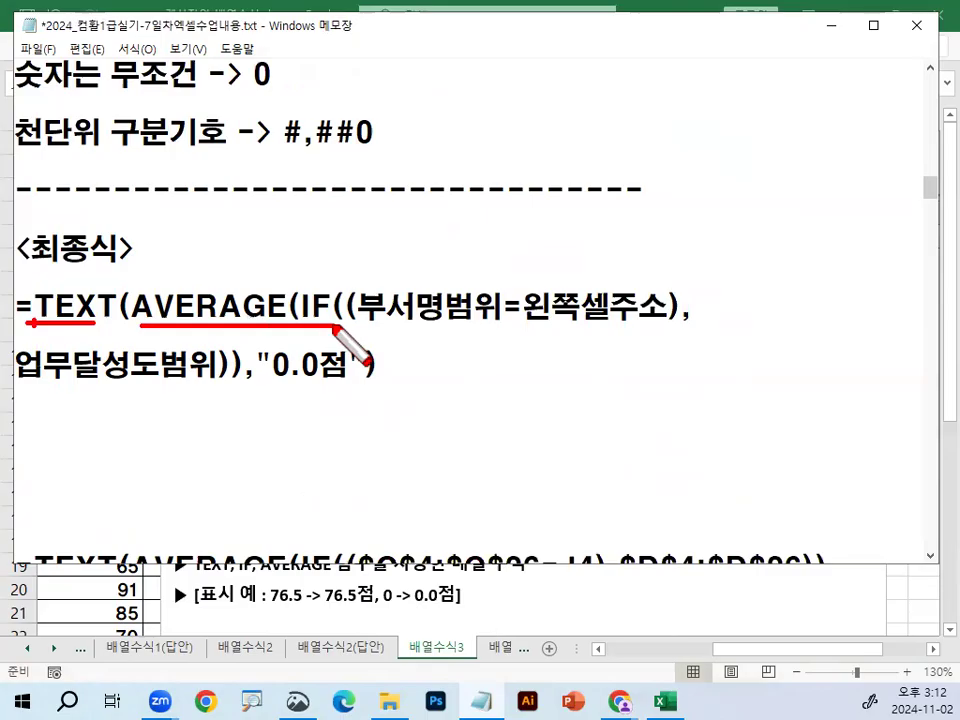
mouse_move(312, 272)
left_mouse_down()
mouse_move(328, 263)
mouse_move(365, 305)
mouse_move(350, 300)
left_mouse_up()
left_click_drag(232, 350, 246, 367)
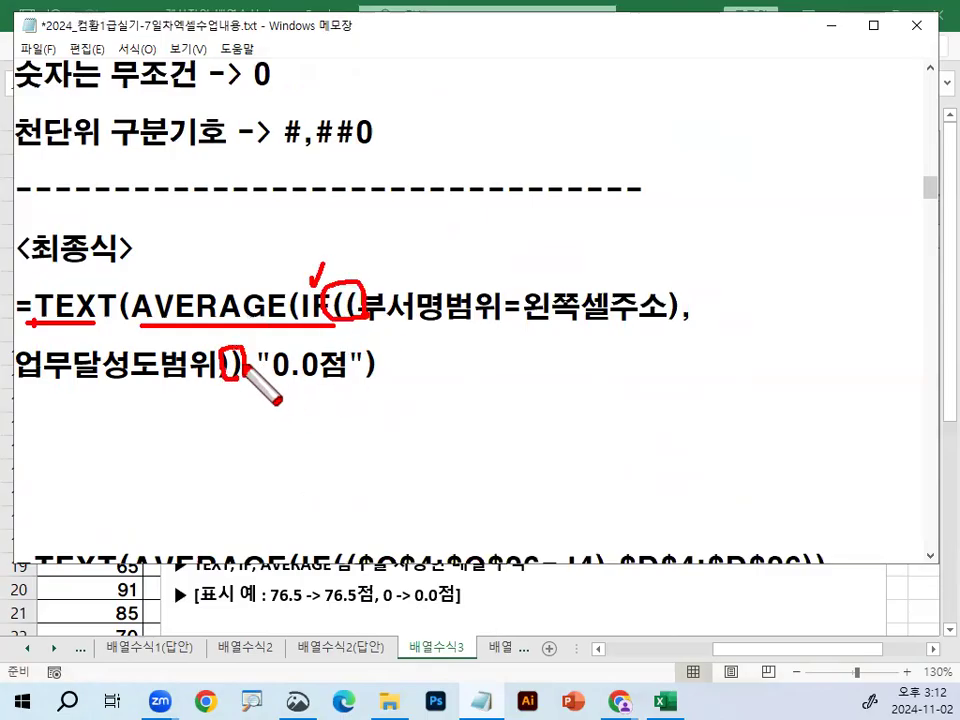
key("Escape")
- Mark 부서명범위 in the 최종식 with a $ sign and highlight its comparison with 왼쪽셀주소 and the closing bracket and comma
left_click_drag(371, 304, 500, 302)
key("ctrl+2")
left_click_drag(362, 325, 503, 325)
mouse_move(450, 343)
left_mouse_down()
mouse_move(420, 380)
mouse_move(432, 382)
left_mouse_up()
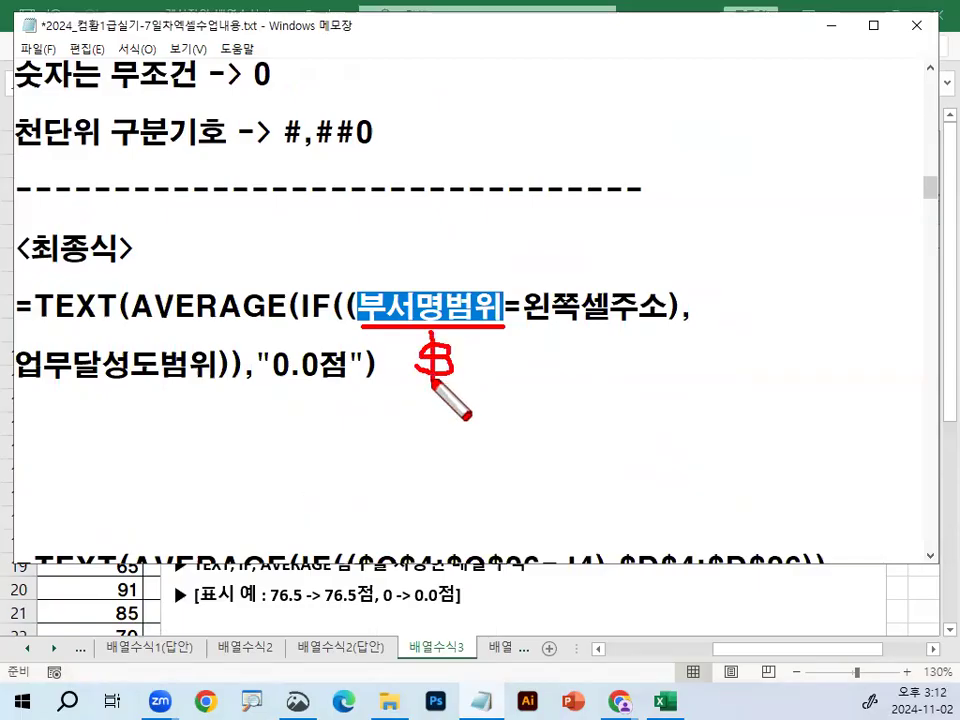
left_click_drag(535, 325, 662, 325)
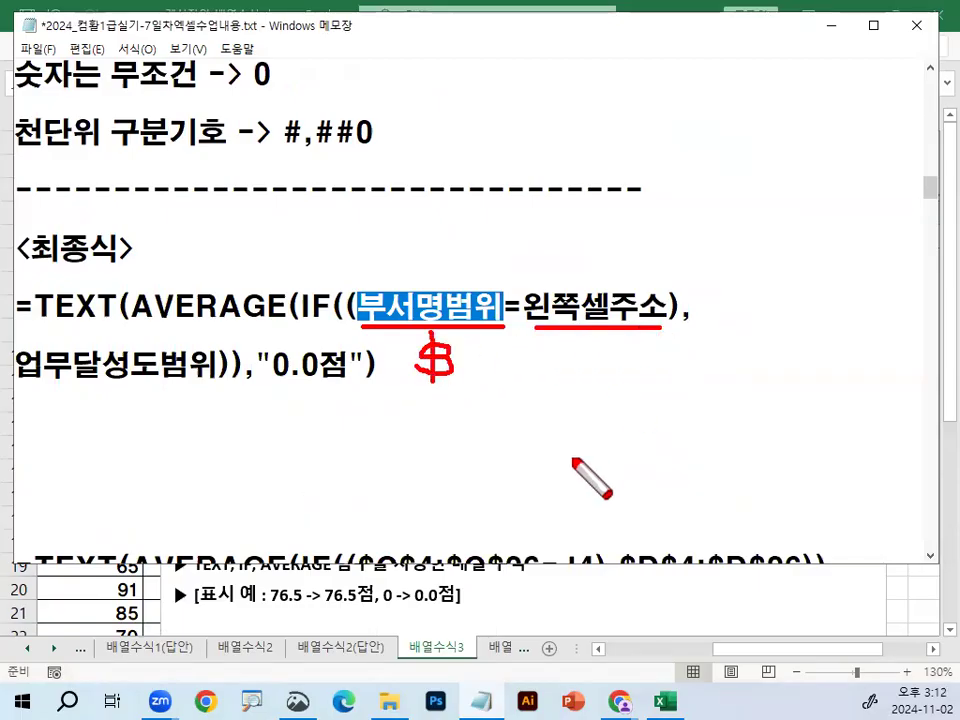
mouse_move(510, 246)
left_mouse_down()
mouse_move(512, 272)
mouse_move(499, 279)
mouse_move(520, 278)
left_mouse_up()
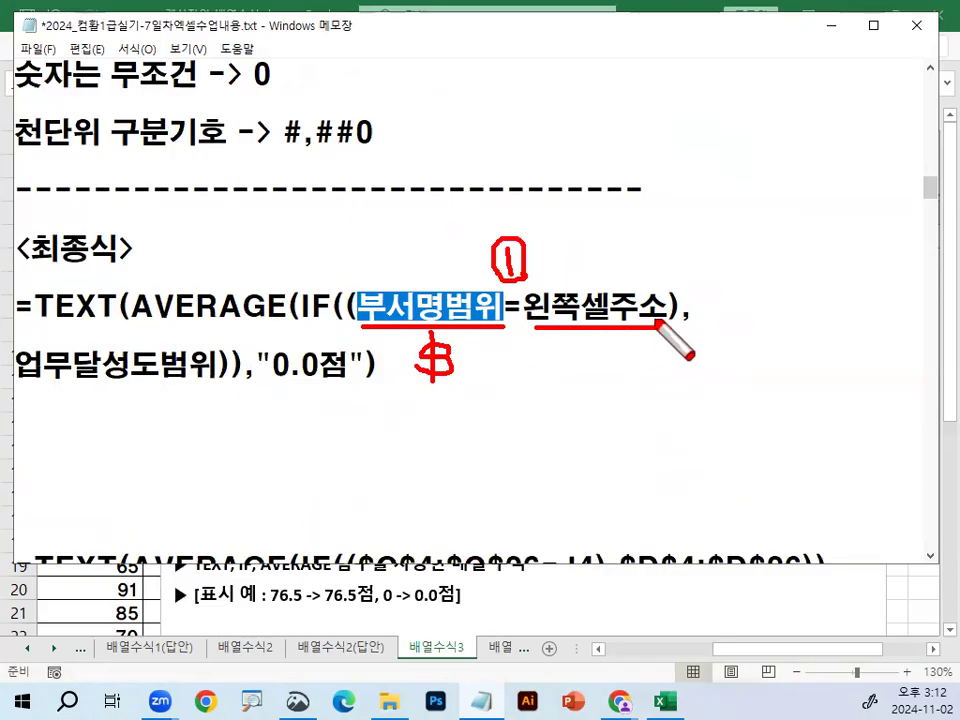
left_click_drag(686, 326, 670, 320)
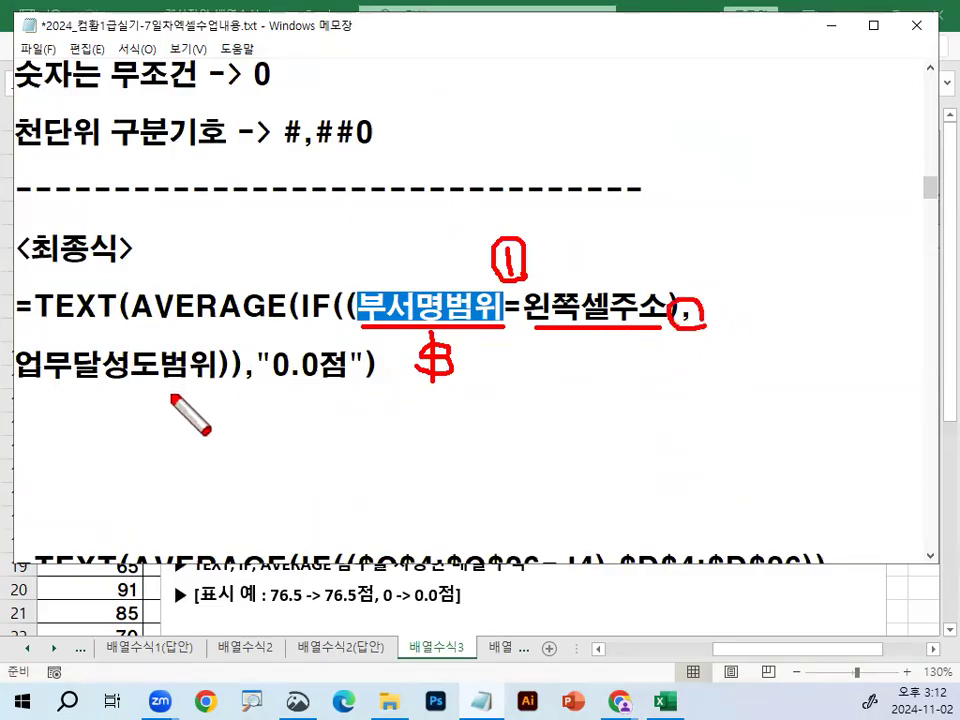
- Mark 업무달성도범위 in the 최종식 with a $ sign and circle the bracket pairs around the IF arguments
mouse_move(22, 383)
left_mouse_down()
mouse_move(213, 385)
mouse_move(158, 392)
mouse_move(134, 436)
left_mouse_up()
left_click_drag(152, 390, 153, 455)
left_click_drag(428, 268, 420, 292)
left_click_drag(452, 332, 476, 370)
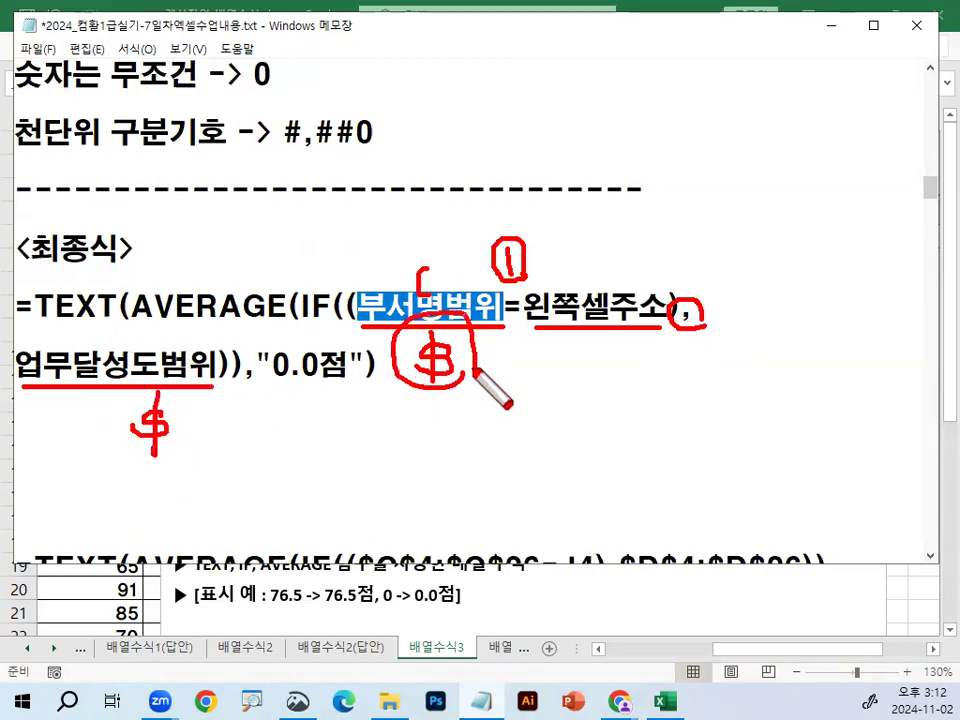
mouse_move(356, 321)
left_mouse_down()
mouse_move(361, 291)
mouse_move(352, 320)
left_mouse_up()
mouse_move(244, 374)
left_mouse_down()
mouse_move(213, 365)
mouse_move(243, 376)
left_mouse_up()
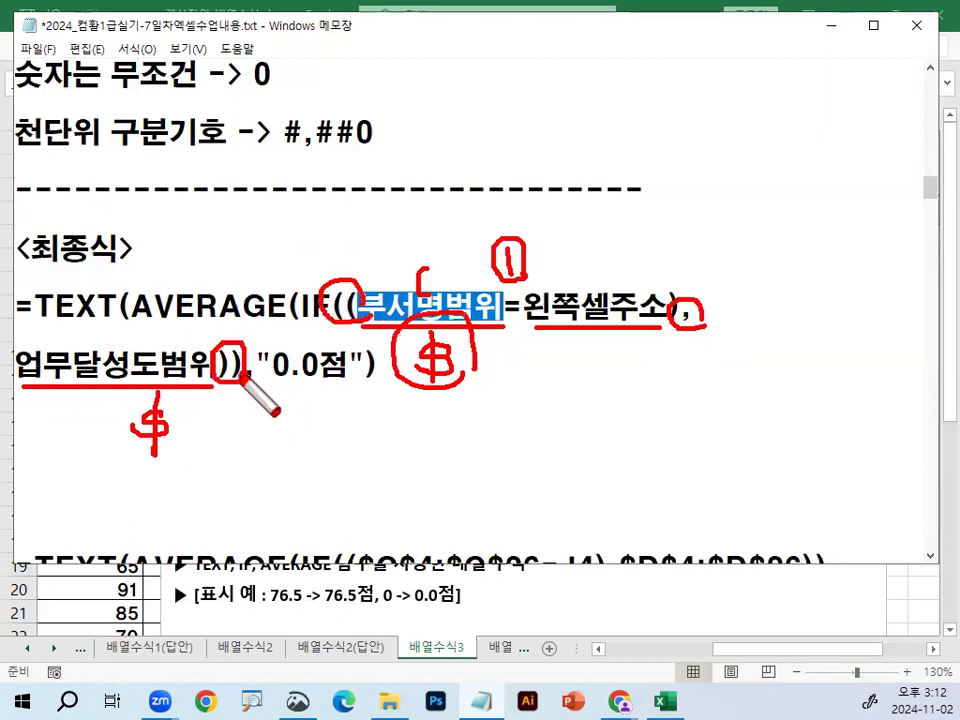
- Mark AVERAGE, TEXT, the "0.0점" format and the final closing bracket of the 최종식, and clear the markings
left_click_drag(167, 271, 235, 241)
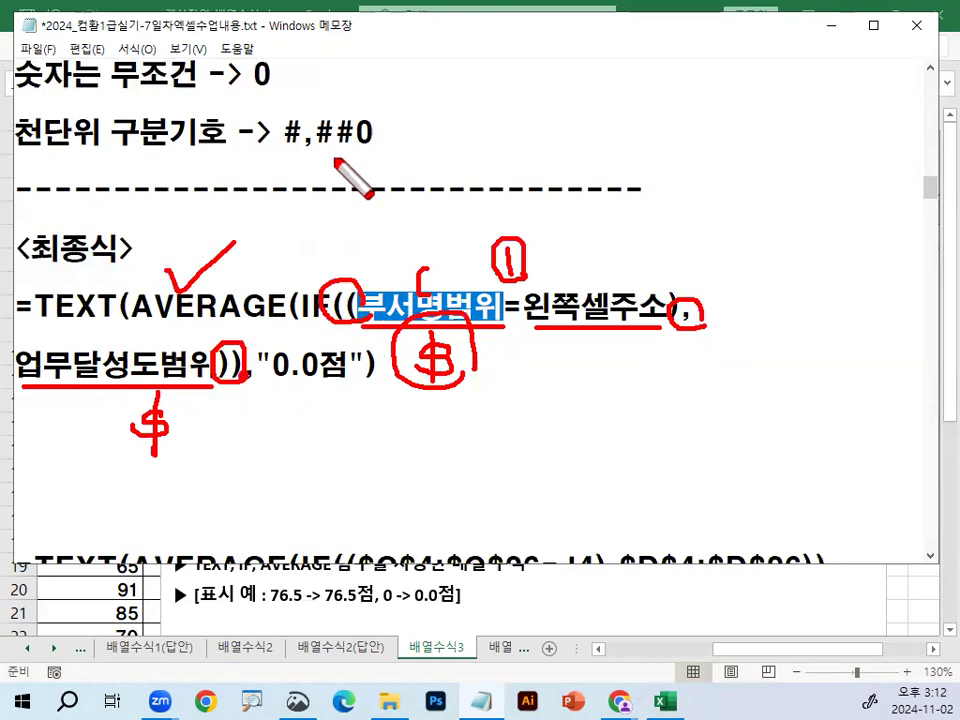
left_click_drag(33, 320, 78, 320)
left_click_drag(265, 380, 350, 381)
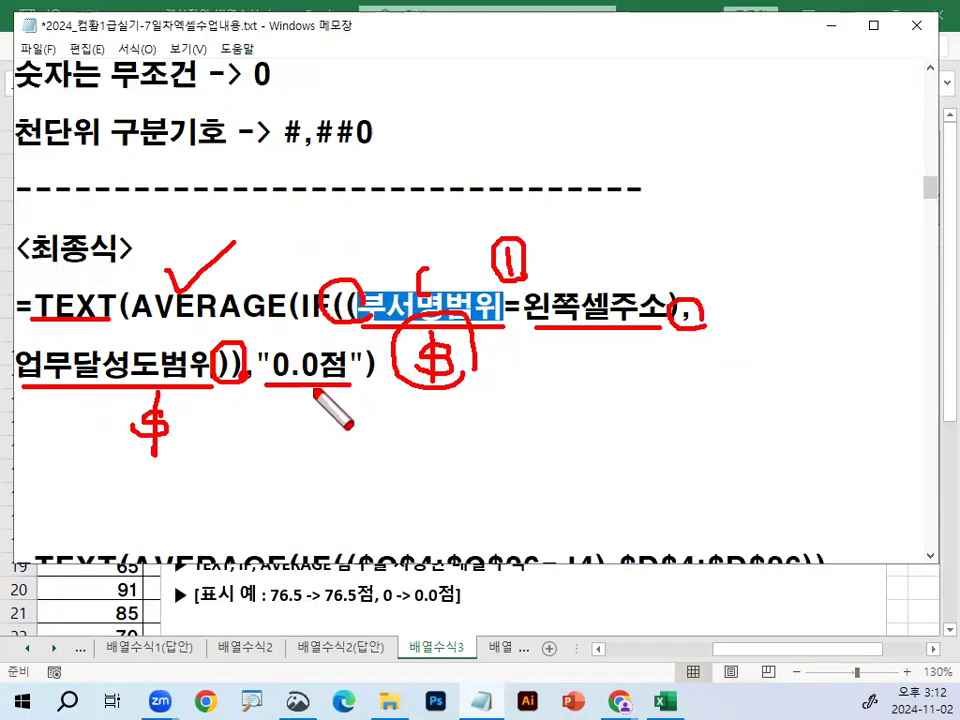
left_click_drag(331, 298, 368, 277)
mouse_move(376, 382)
left_mouse_down()
mouse_move(335, 333)
mouse_move(376, 380)
left_mouse_up()
key("Escape")
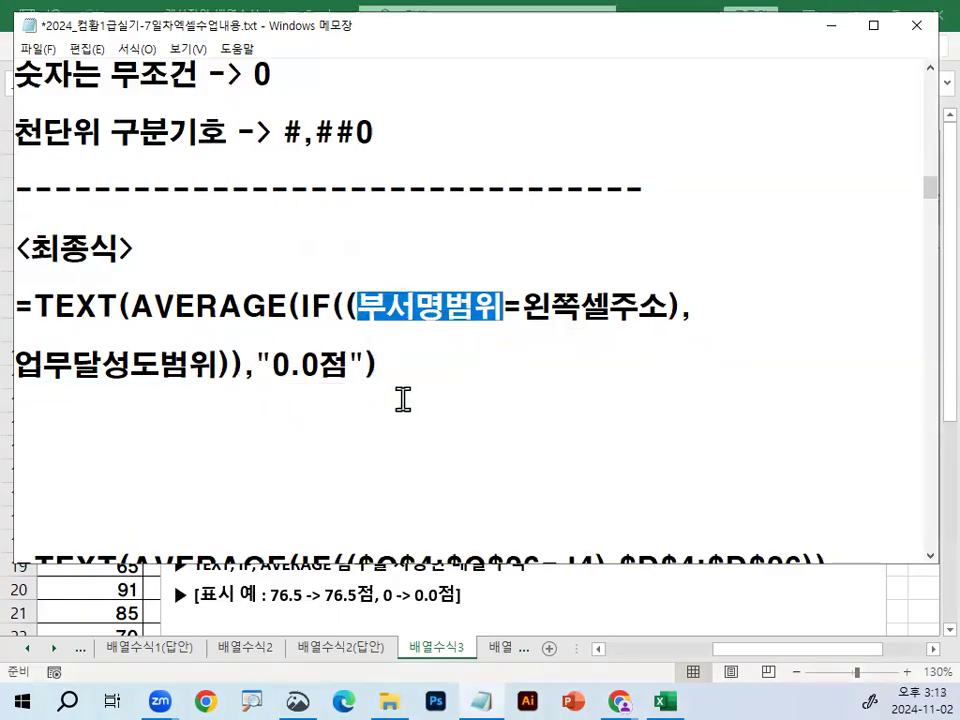
- Add blank space below the 최종식 in the notes to push the worked answer down, and return to the Excel sheet
left_click(346, 444)
key("Return")
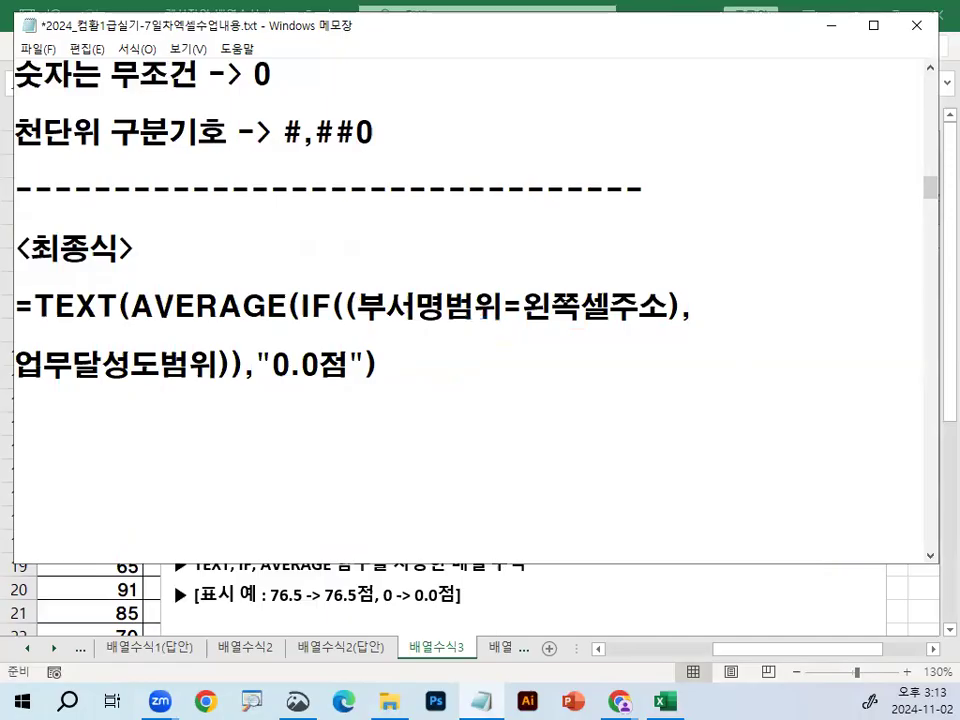
left_click(831, 25)
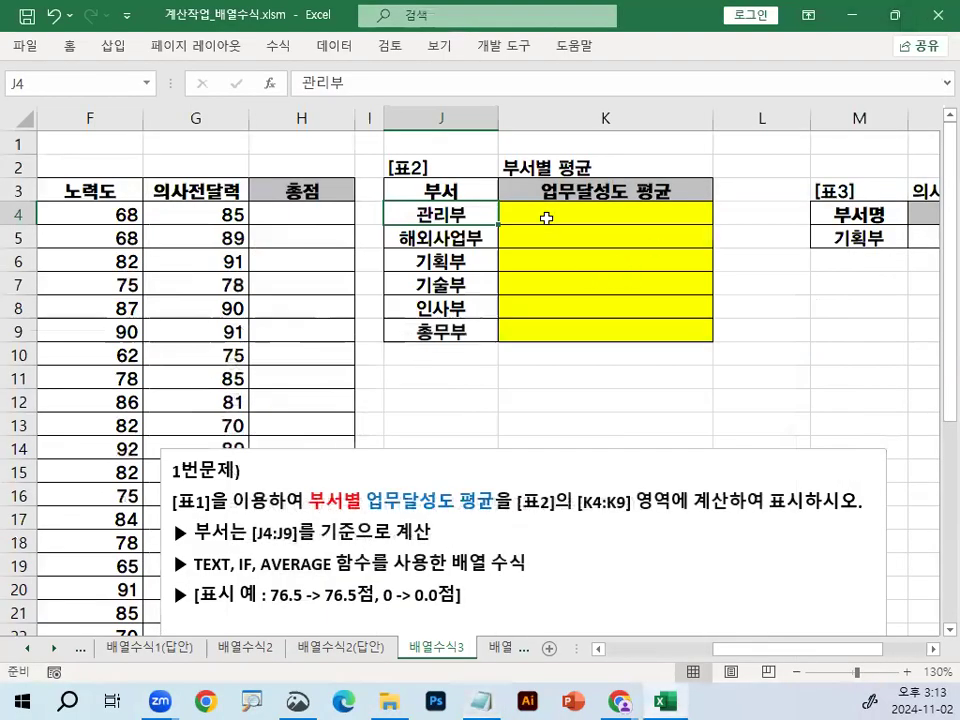
- Start the array formula in K4 with =TEXT(AVERAGE(IF((
left_click(547, 218)
scroll(756, 246, "up", 3, "ctrl")
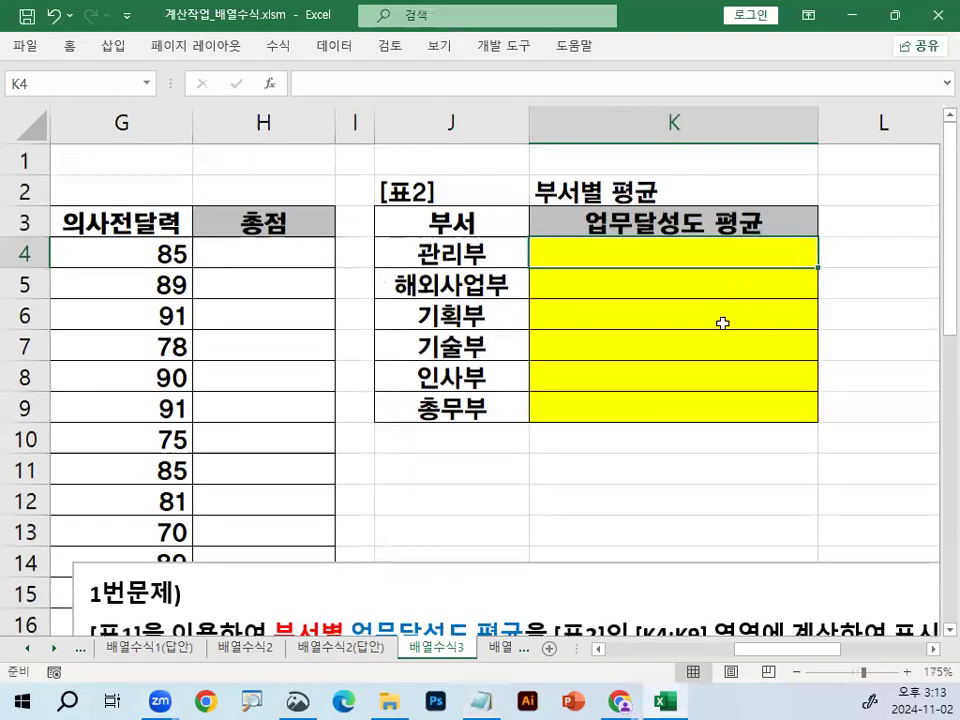
key("F2")
type("=")
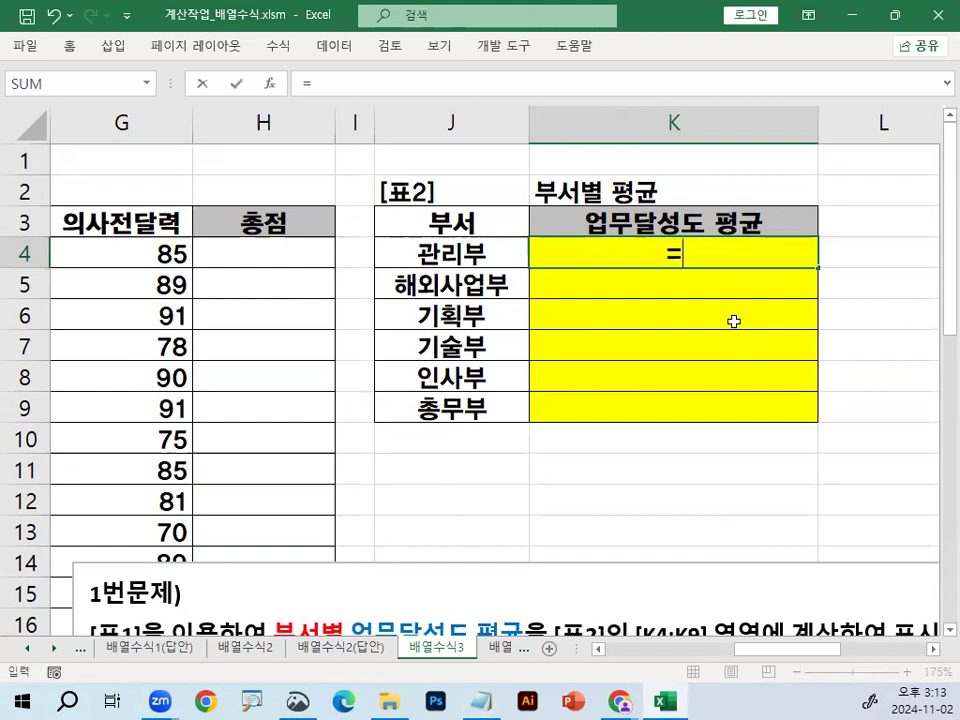
type("TEX")
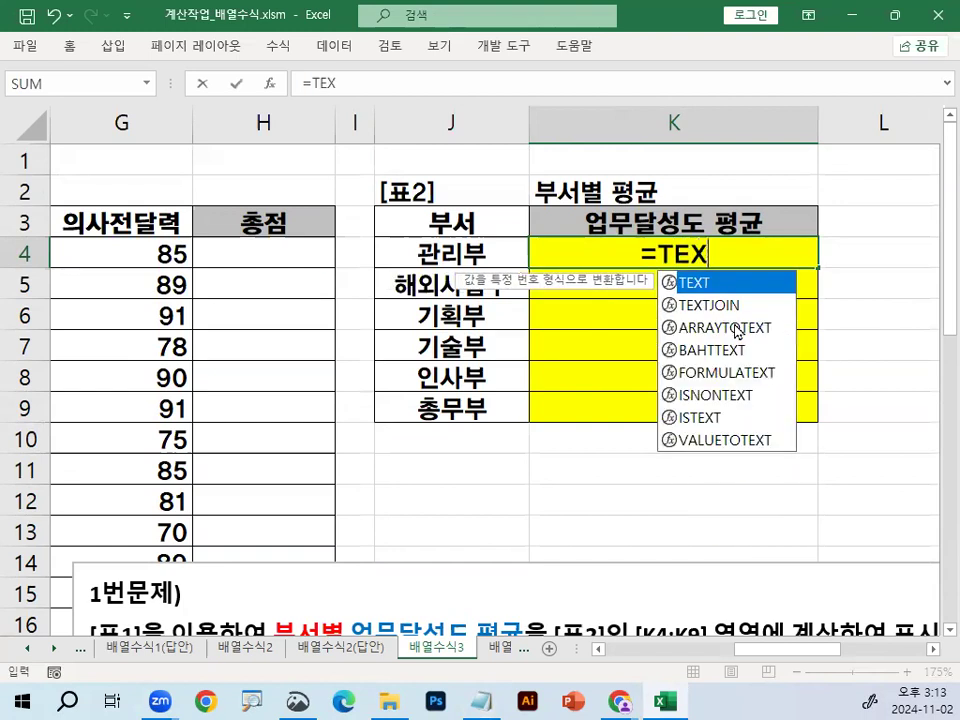
type("T(")
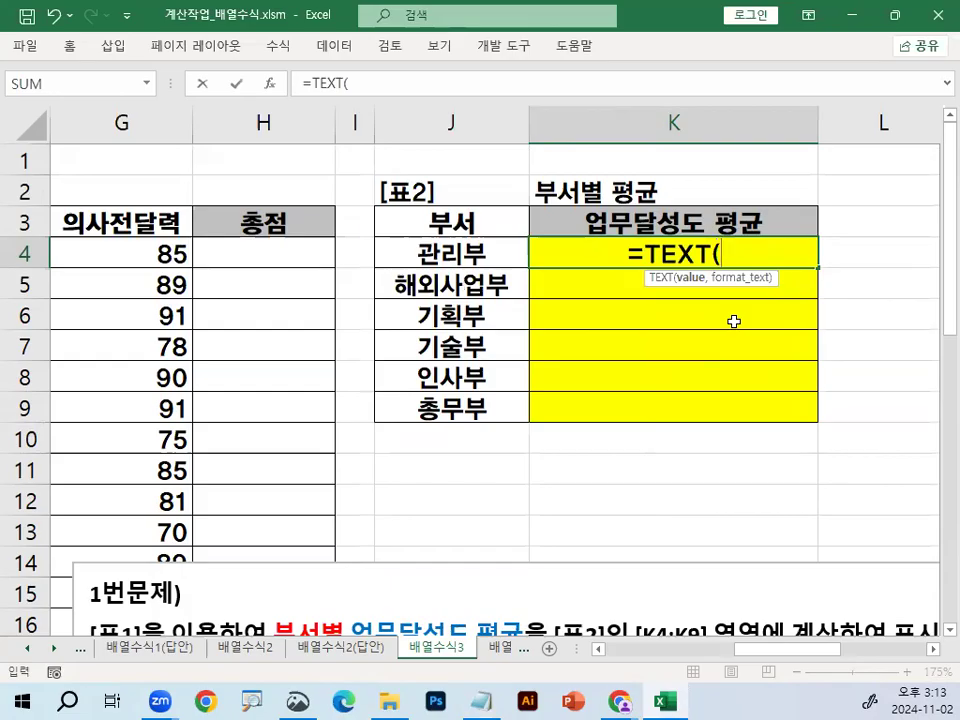
type("AV")
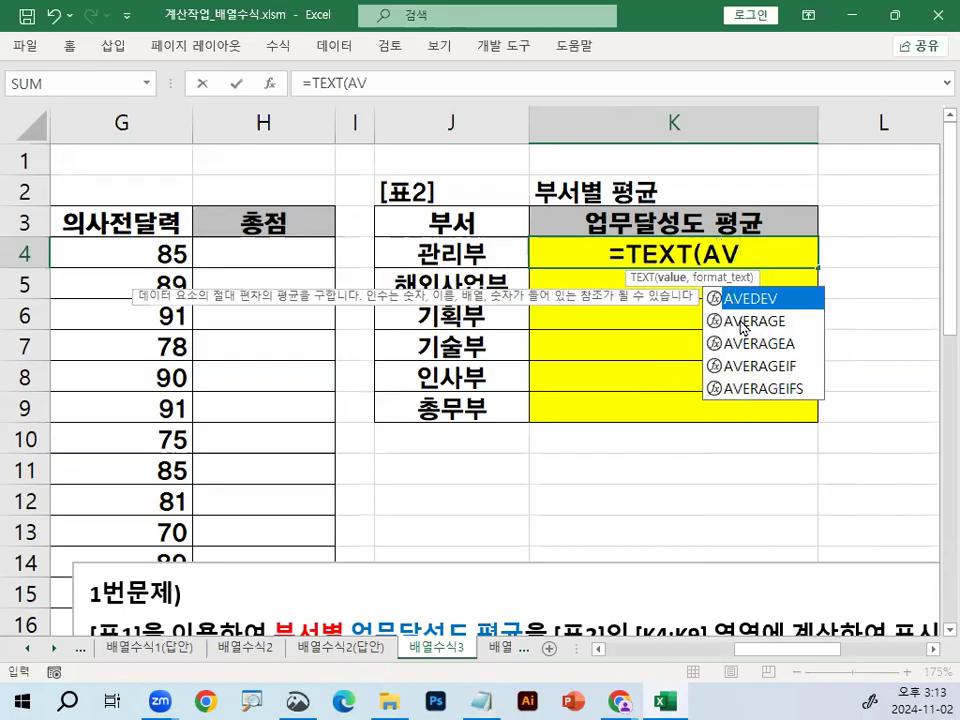
double_click(739, 321)
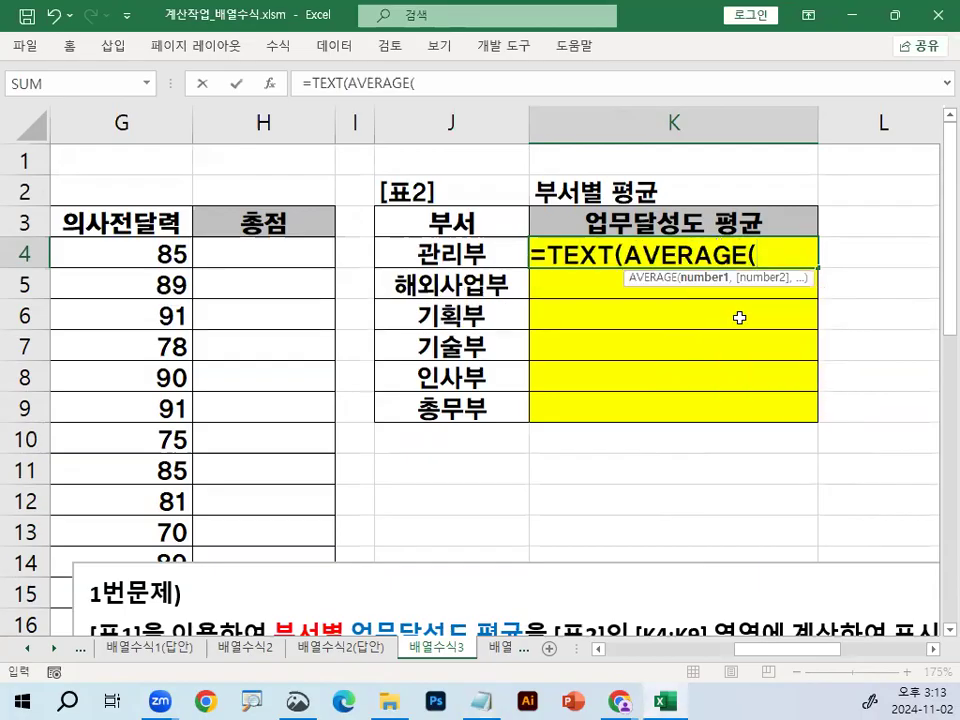
type("IF((")
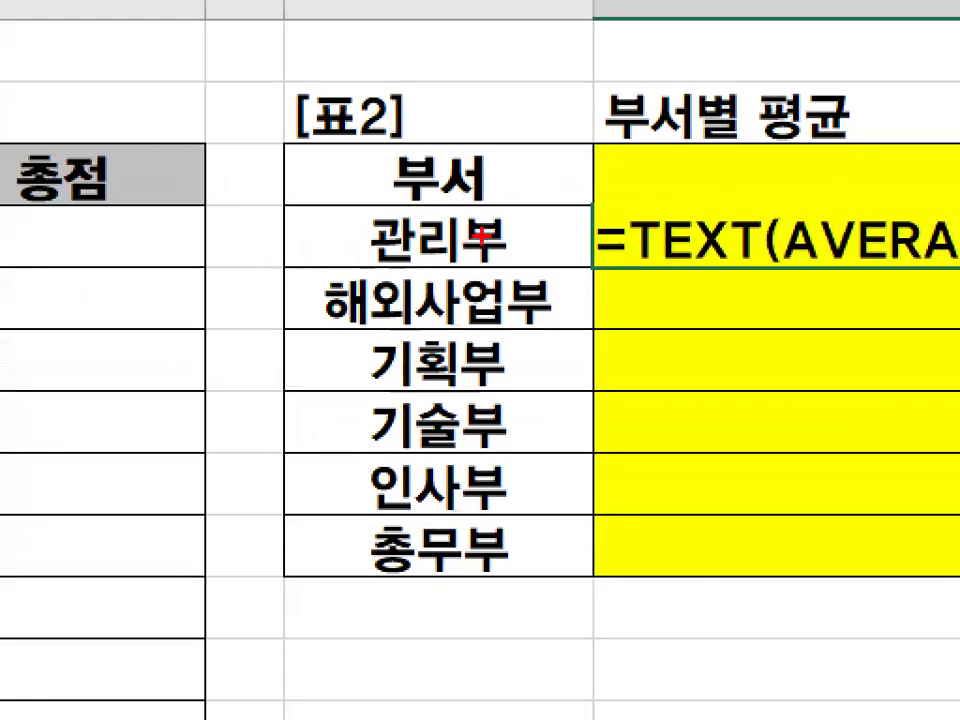
- Circle 관리부 in 표2, clear the mark, and add the absolute 부서명 range $C$4:$C$26 to the IF condition in K4
mouse_move(378, 254)
left_mouse_down()
mouse_move(381, 208)
mouse_move(506, 250)
left_mouse_up()
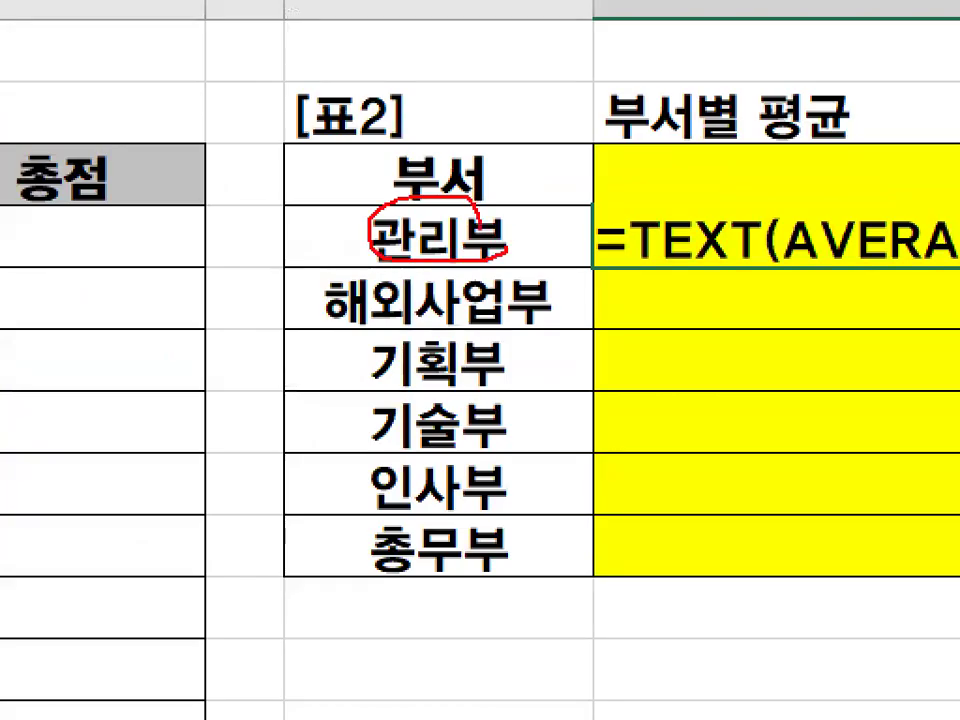
key("Escape")
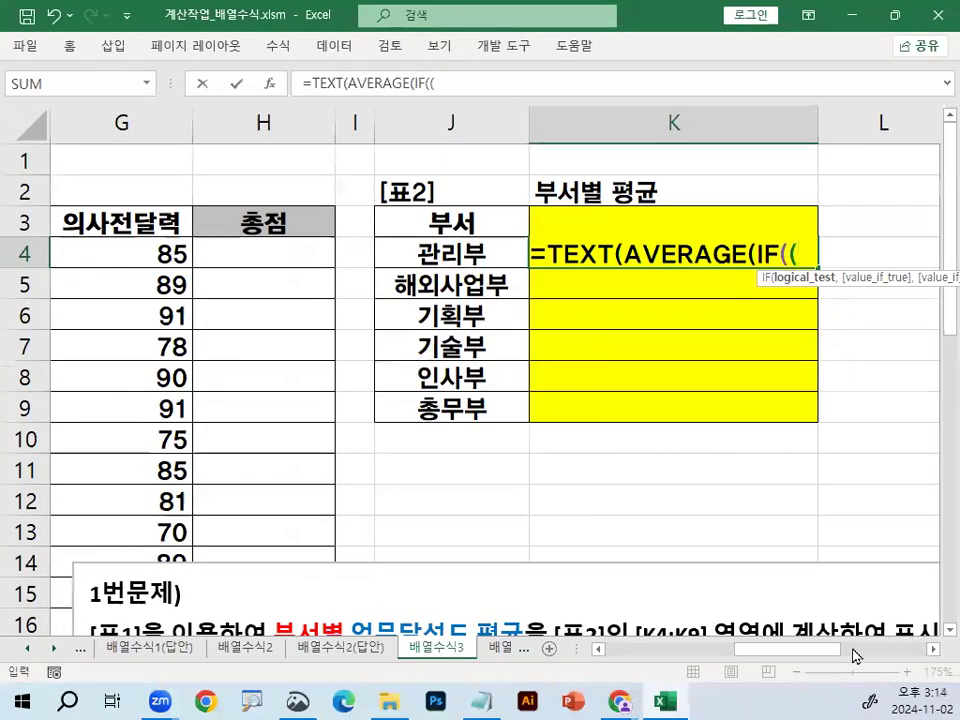
scroll(660, 655, "left", 6)
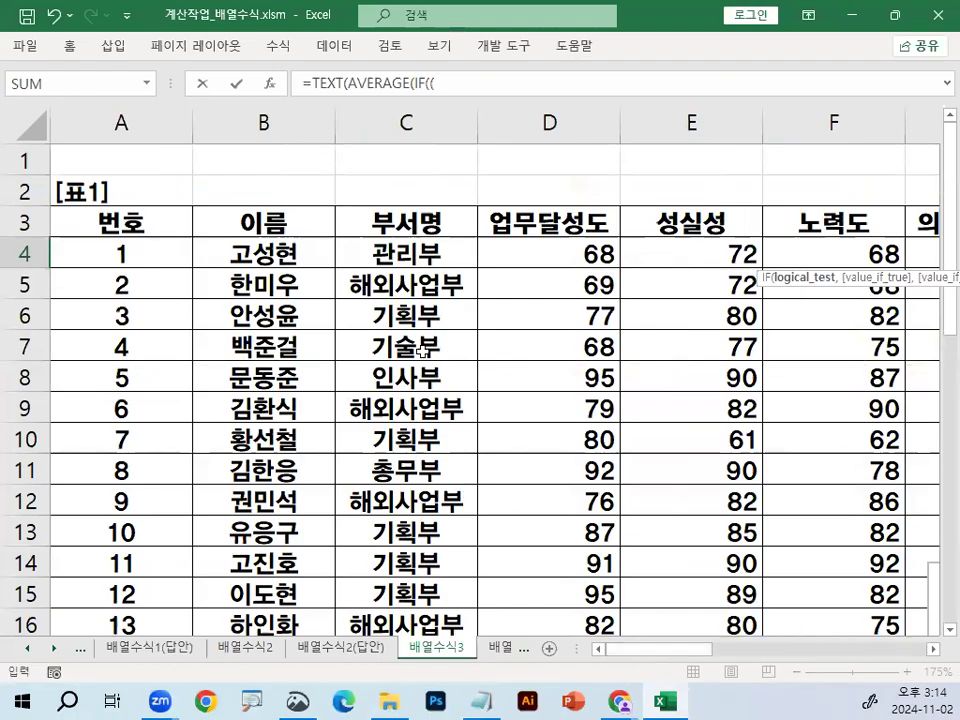
left_click(391, 252)
left_click_drag(391, 252, 431, 563)
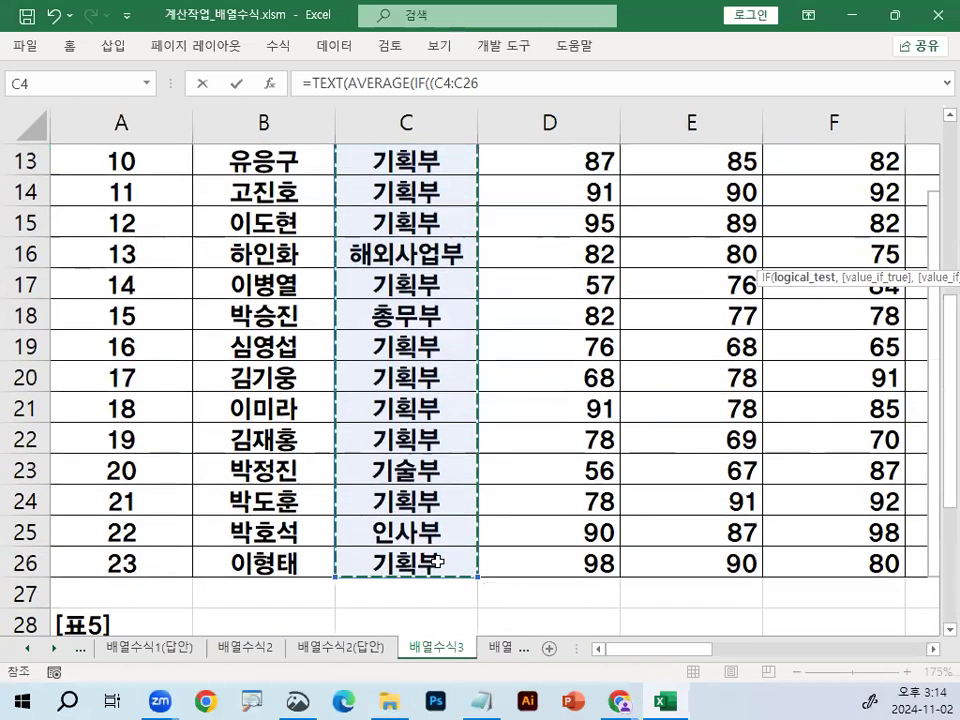
key("F4")
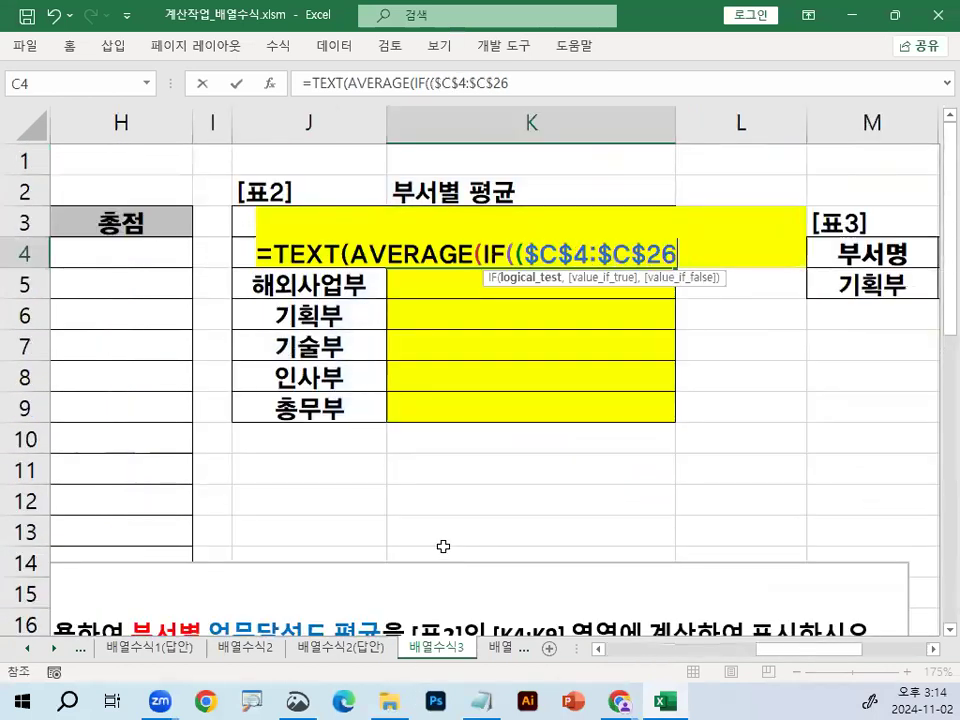
- Complete the IF condition with =J4), and circle the J4 reference briefly before adding the argument separator
type("=")
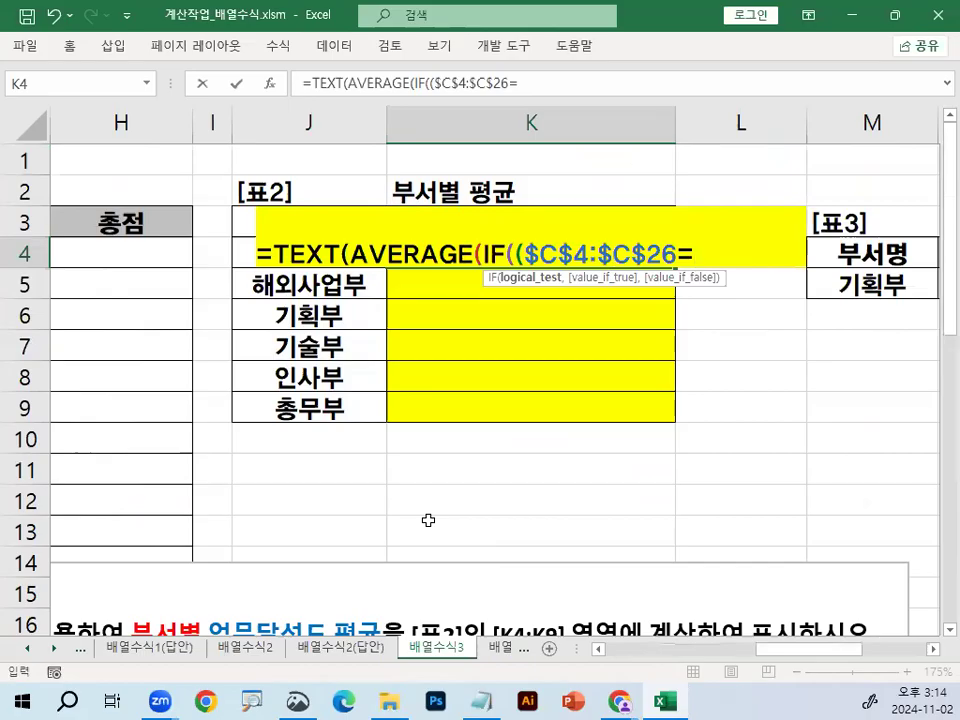
left_click(236, 252)
mouse_move(742, 264)
left_mouse_down()
mouse_move(662, 276)
mouse_move(702, 218)
mouse_move(738, 268)
left_mouse_up()
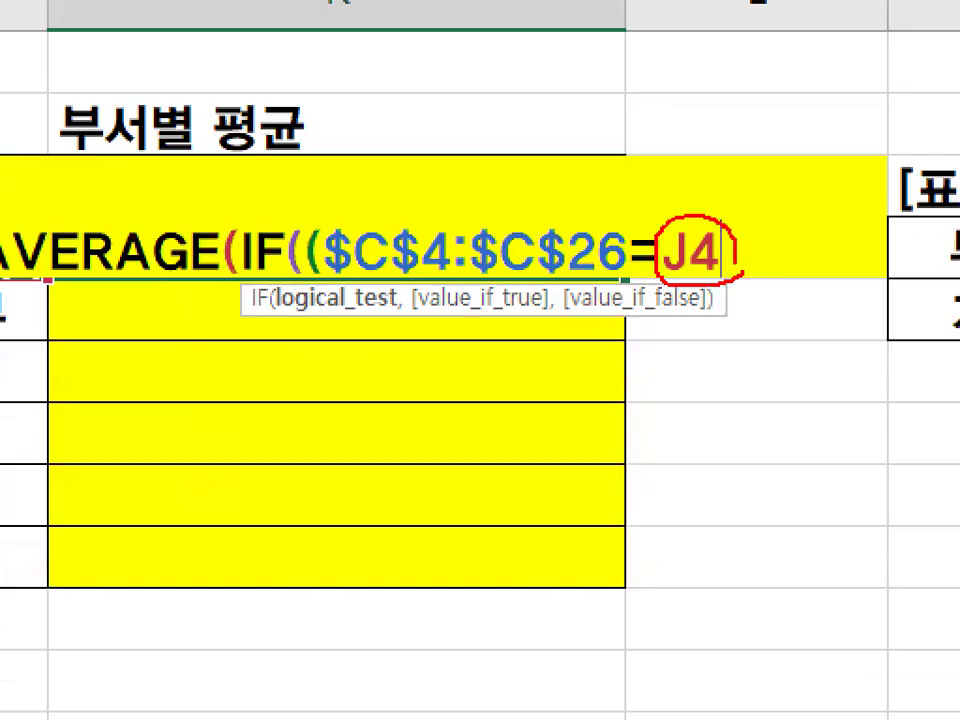
key("Escape")
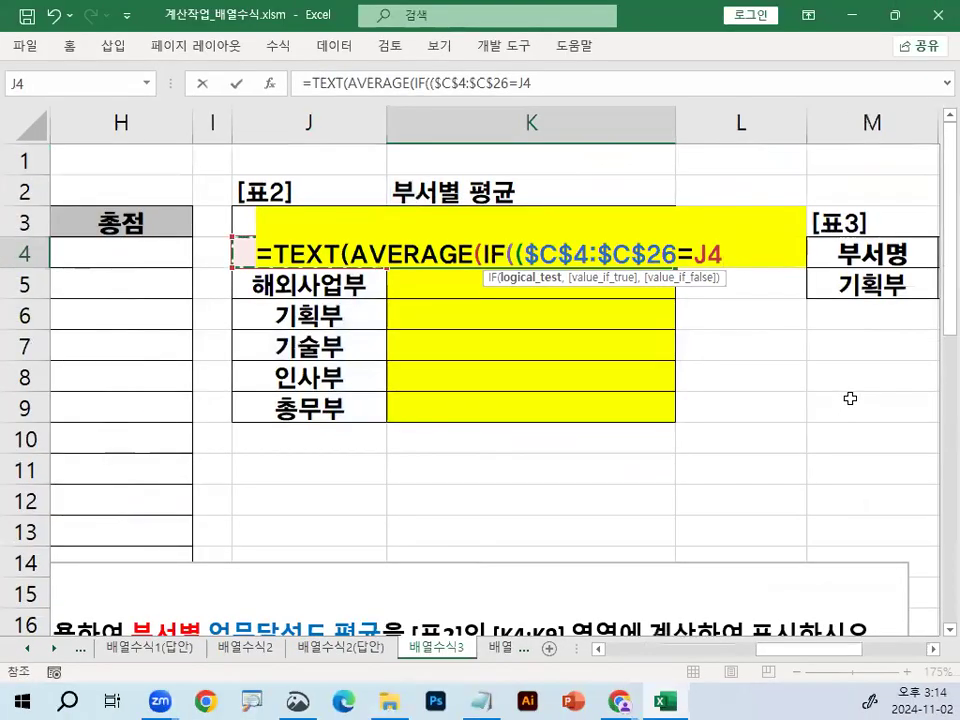
type(")")
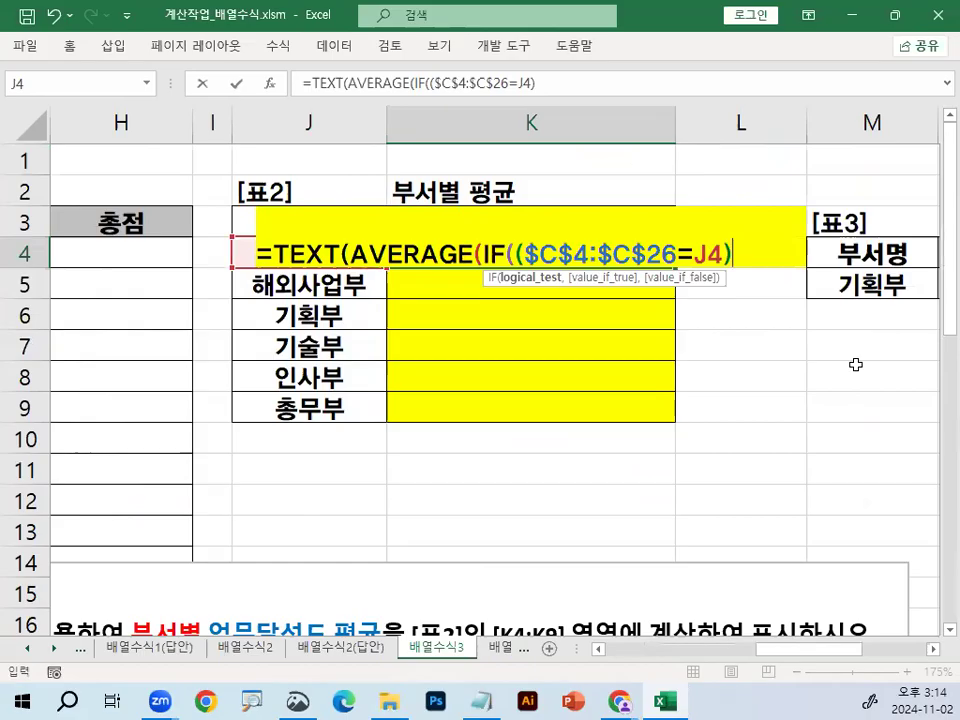
type(",")
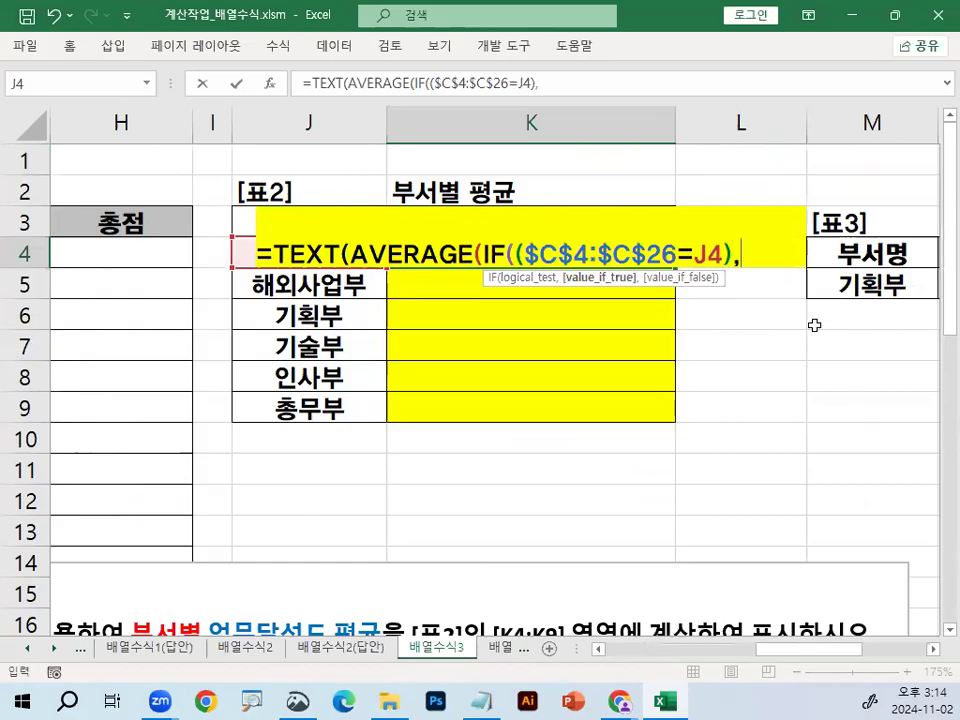
- Add the absolute 업무달성도 range $D$4:$D$26 as the IF value and close the IF and AVERAGE functions with ))
left_click_drag(757, 650, 696, 668)
left_click(307, 265)
left_click_drag(307, 276, 289, 563)
key("F4")
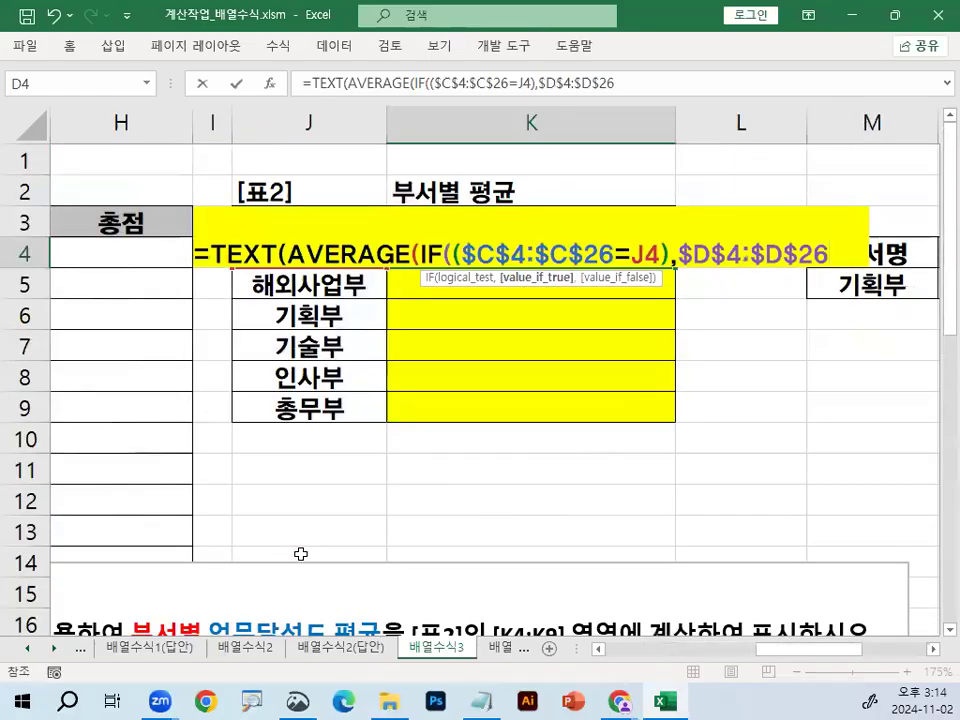
type("))")
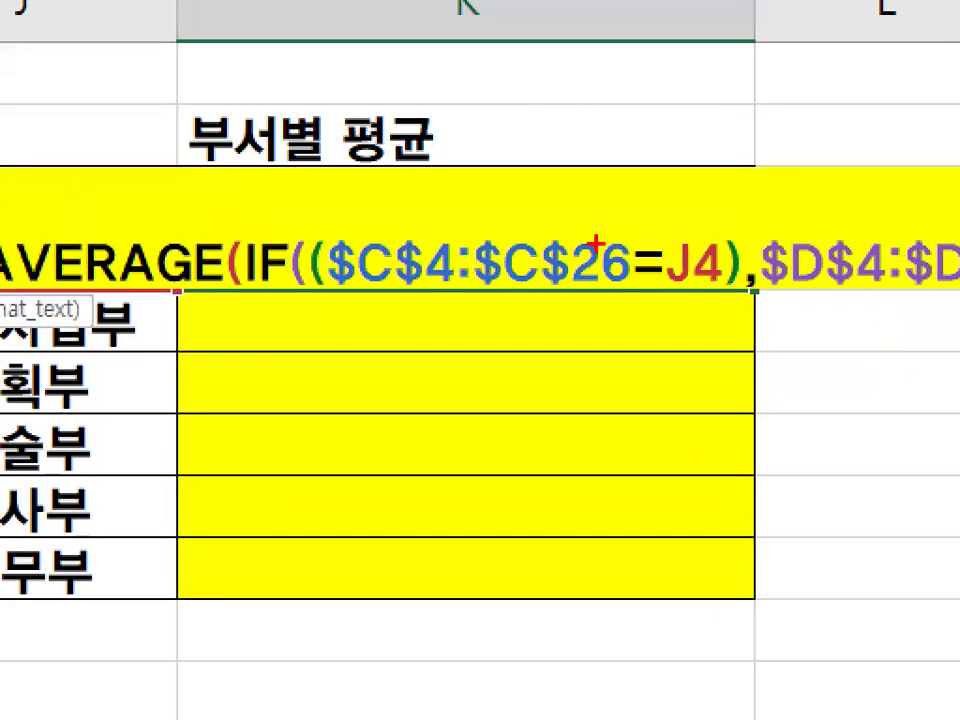
mouse_move(515, 256)
left_mouse_down()
mouse_move(687, 262)
mouse_move(717, 300)
left_mouse_up()
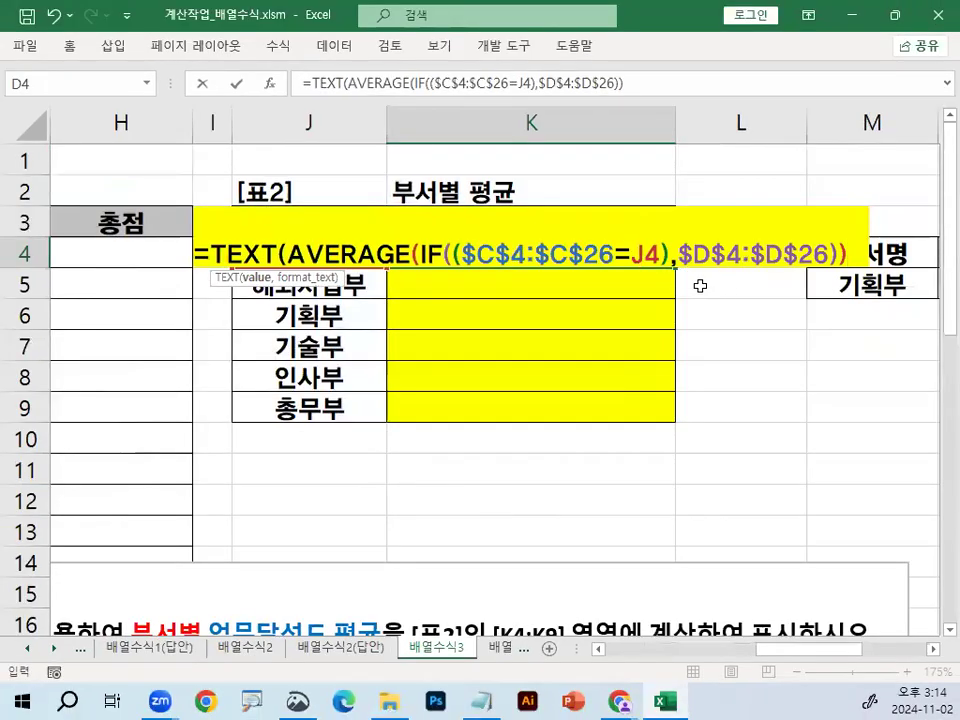
- Add "0.0점" as the TEXT format, close the function, and enter the K4 formula as an array formula
type(",")
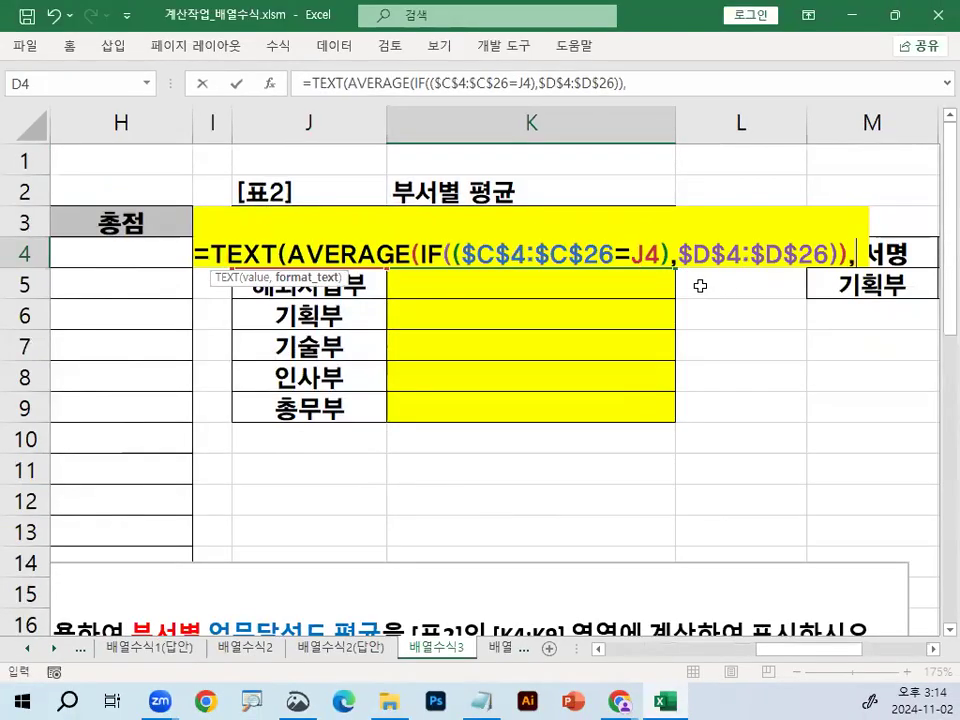
type("\"0.")
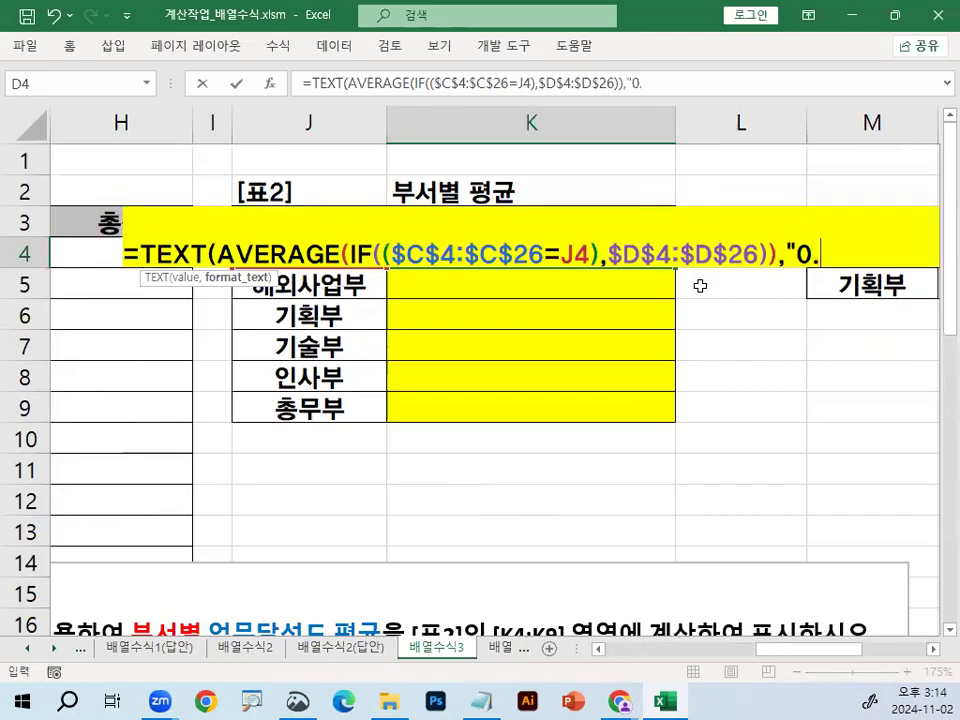
type("0WJ")
key("BackSpace")
key("BackSpace")
key("Hangul")
type("점")
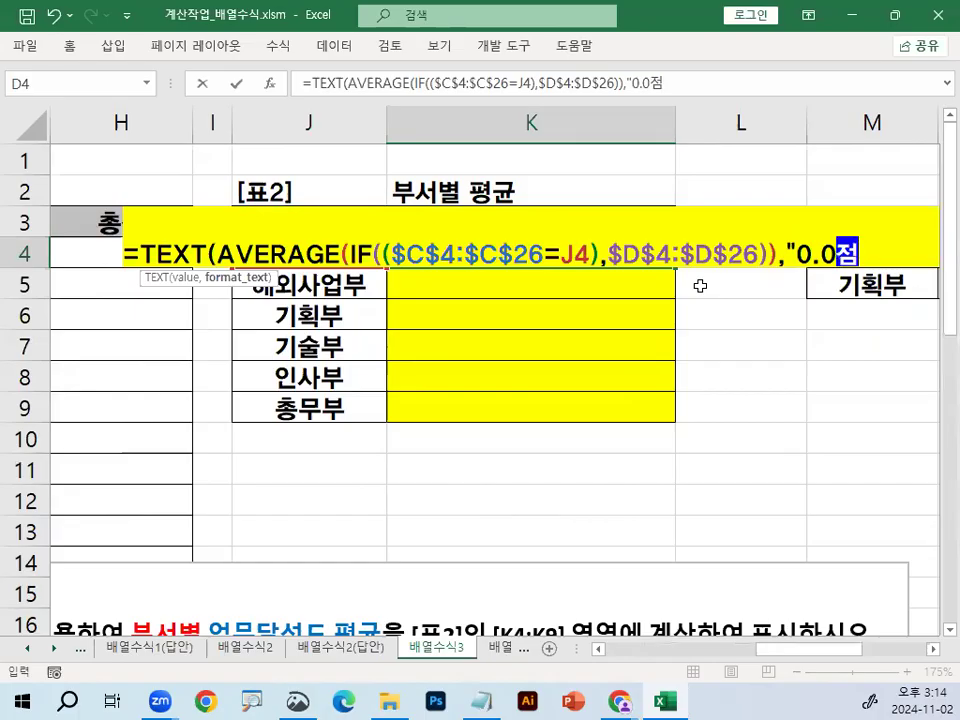
type("\"")
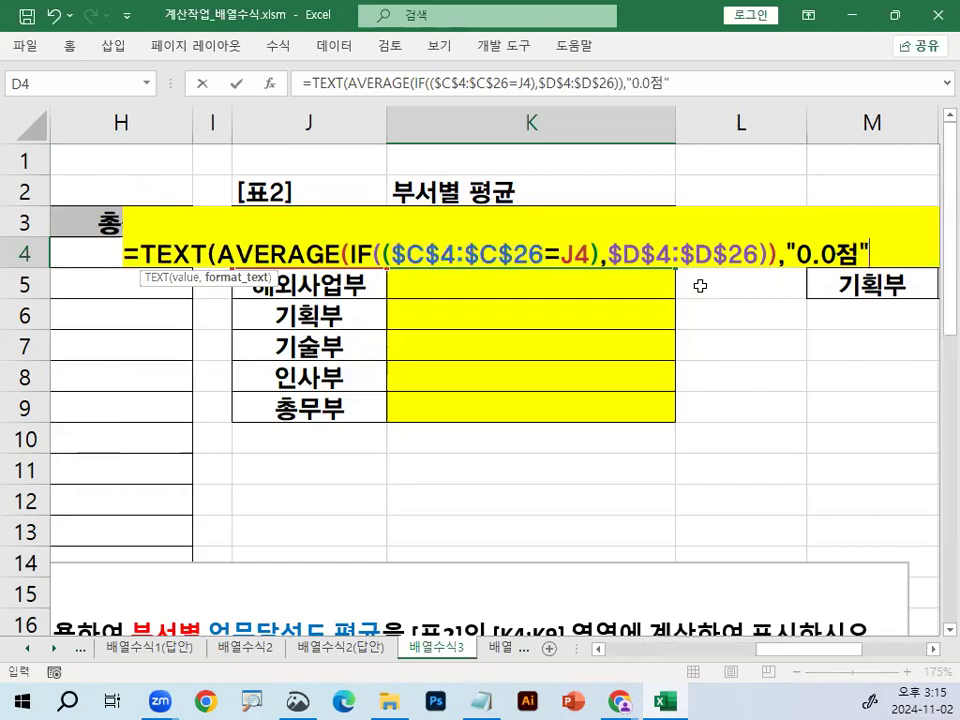
type(")")
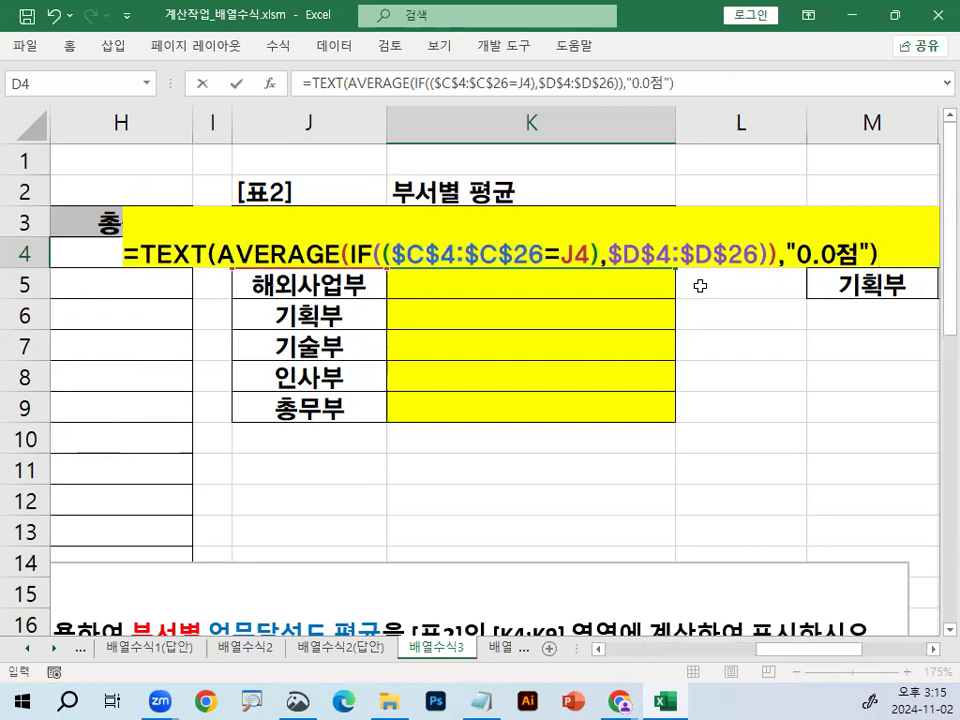
key("ctrl+shift+Return")
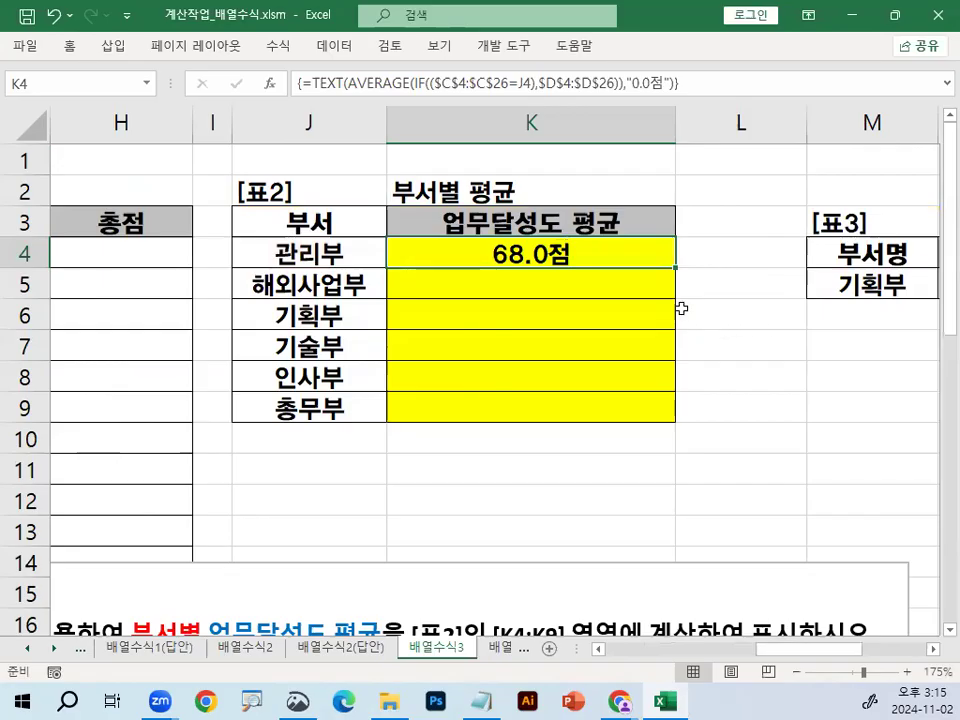
- Fill the K4 array formula down to K9, mark the department averages with red strokes, and clear the markings
left_click_drag(675, 268, 672, 405)
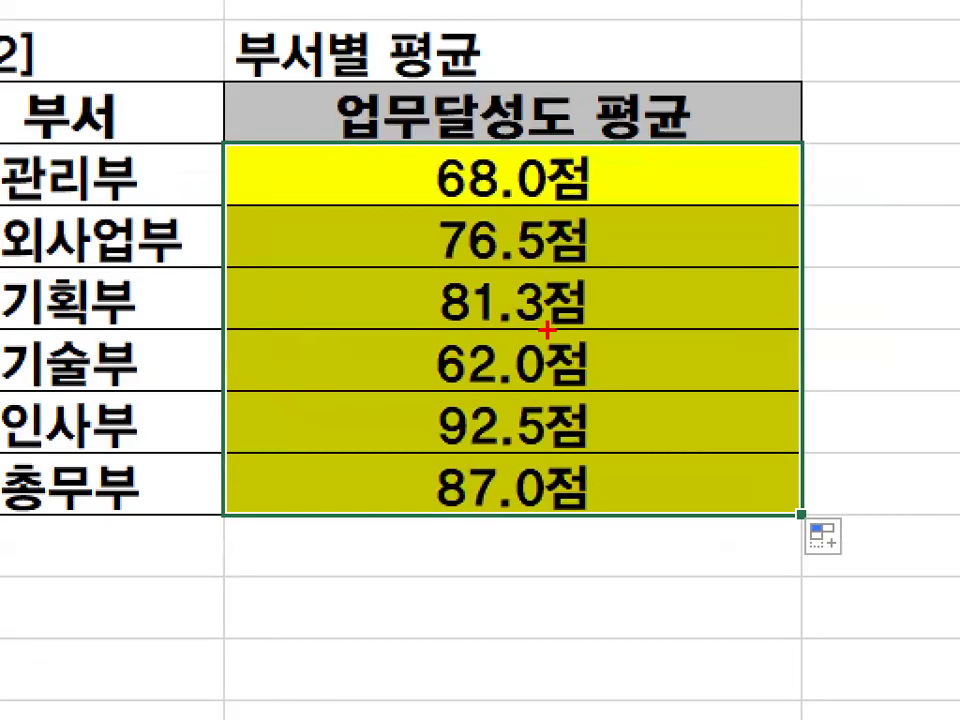
mouse_move(428, 162)
left_mouse_down()
mouse_move(388, 386)
mouse_move(415, 502)
left_mouse_up()
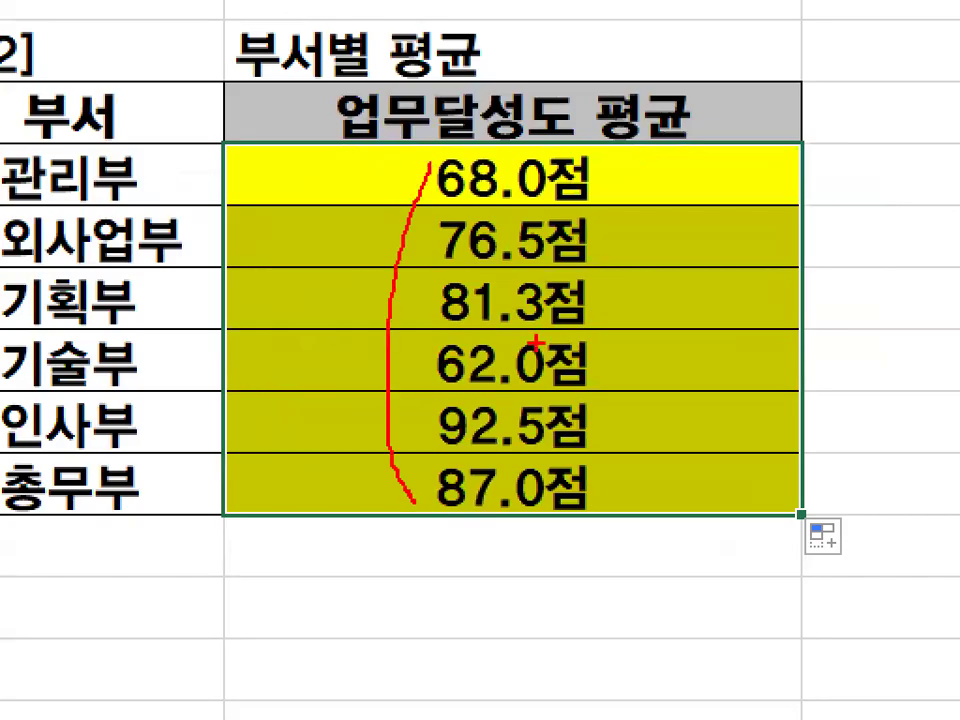
mouse_move(600, 162)
left_mouse_down()
mouse_move(672, 340)
mouse_move(613, 497)
left_mouse_up()
mouse_move(234, 164)
left_mouse_down()
mouse_move(255, 212)
mouse_move(481, 41)
left_mouse_up()
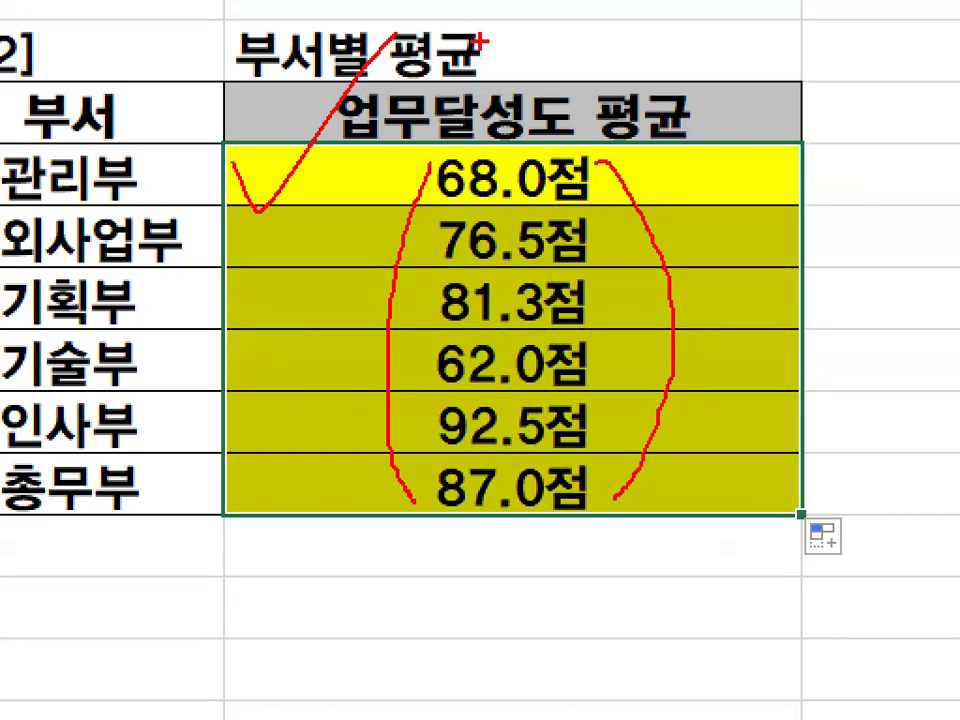
key("Escape")
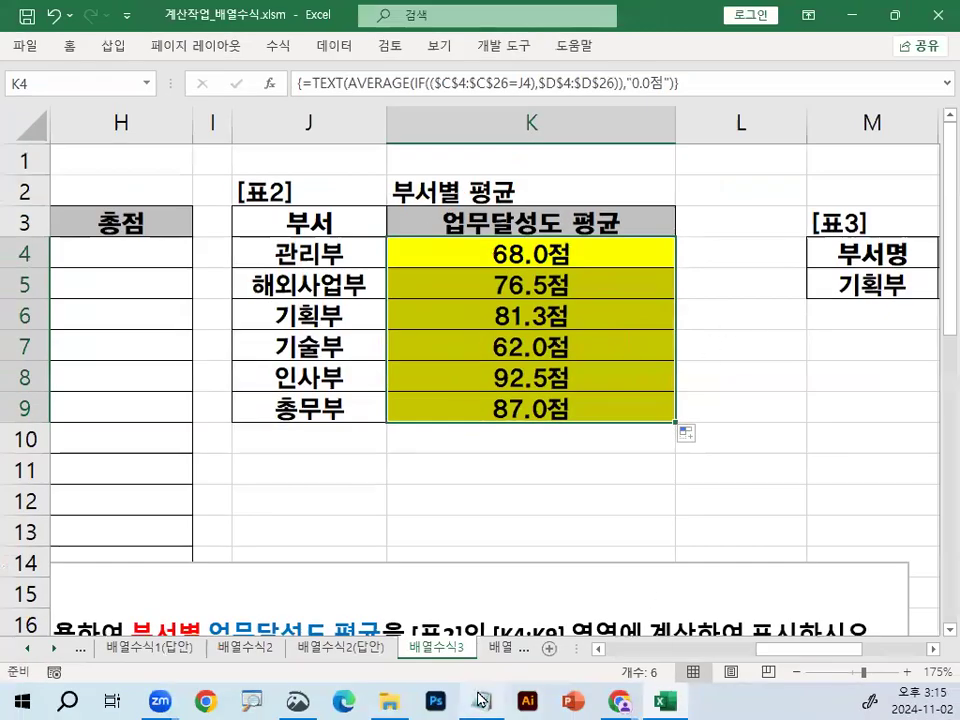
- Switch to the Notepad notes and remove the extra blank lines between the 최종식 and its worked answer
left_click(482, 700)
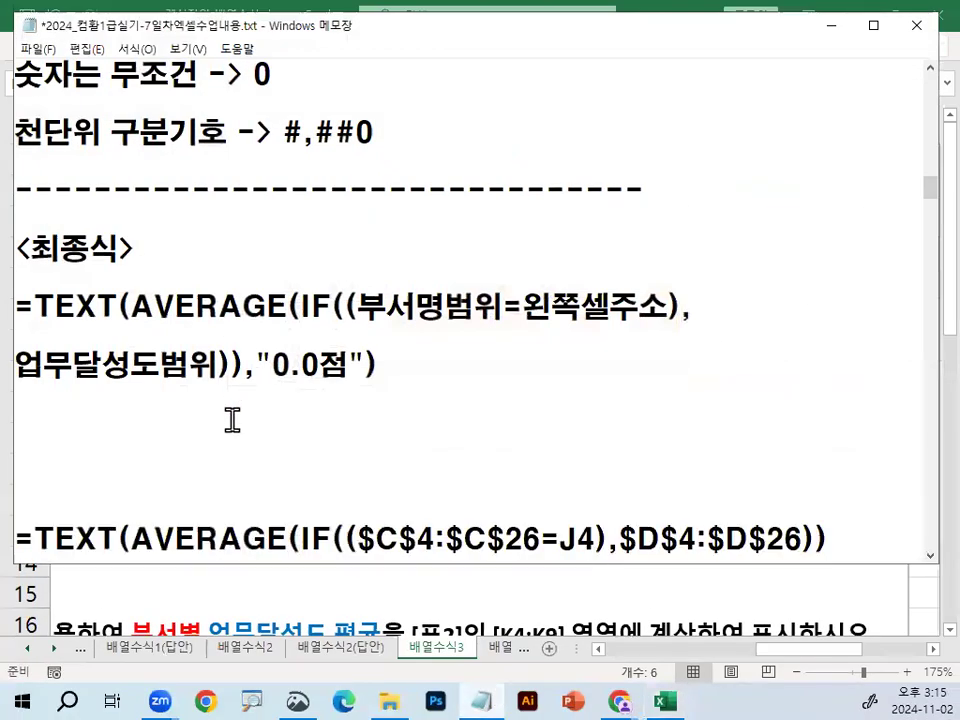
key("Delete")
key("Delete")
key("Delete")
key("Down")
key("Down")
key("Down")
key("Down")
key("Down")
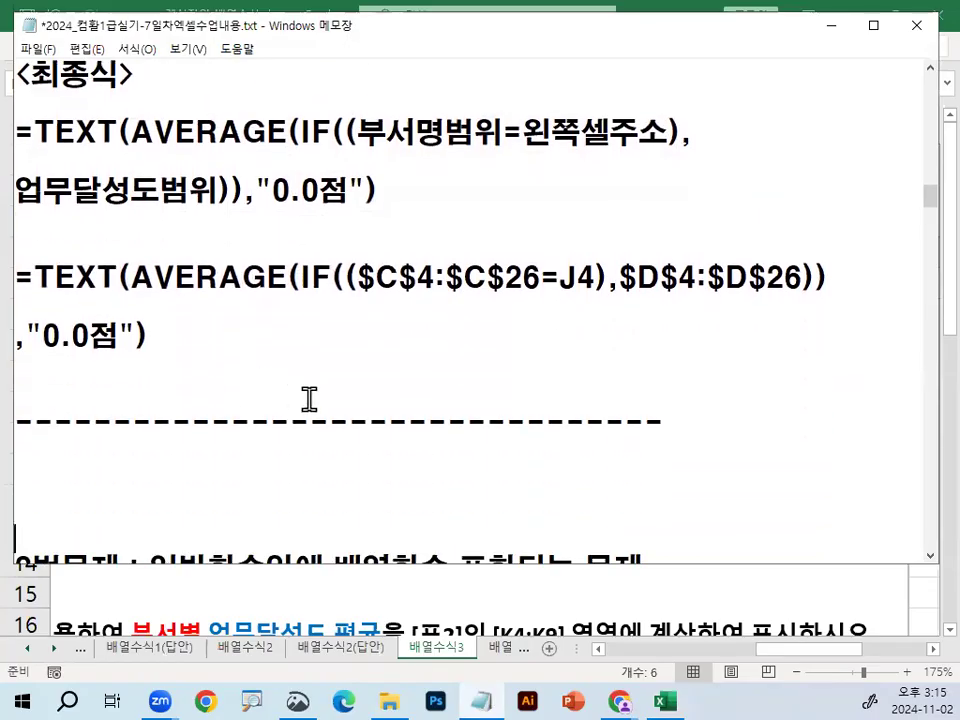
scroll(309, 399, "up", 1)
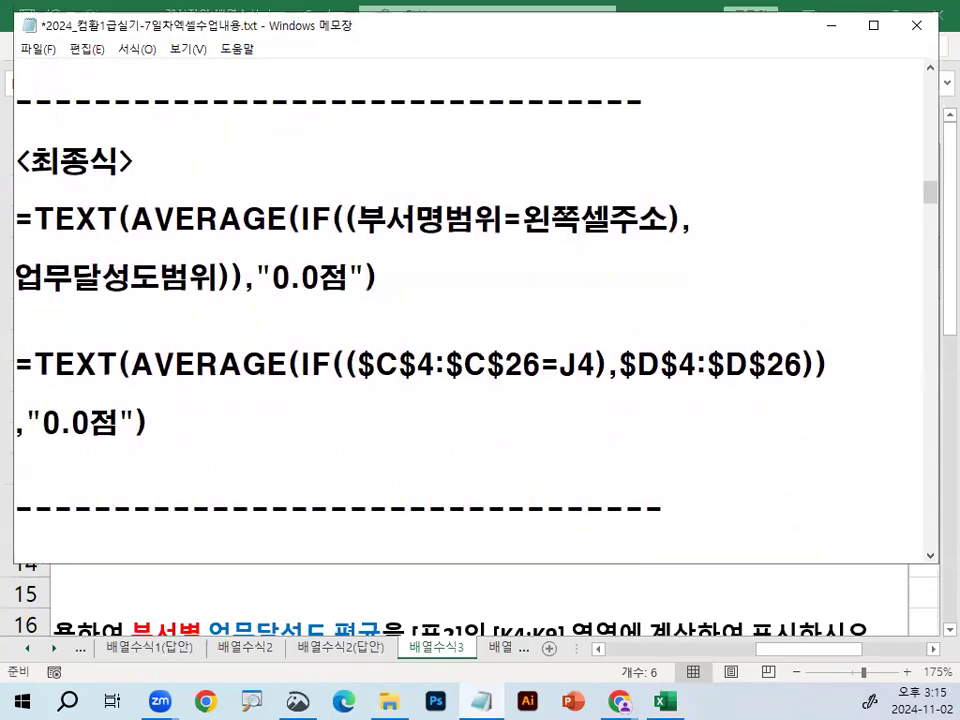
key("ctrl+2")
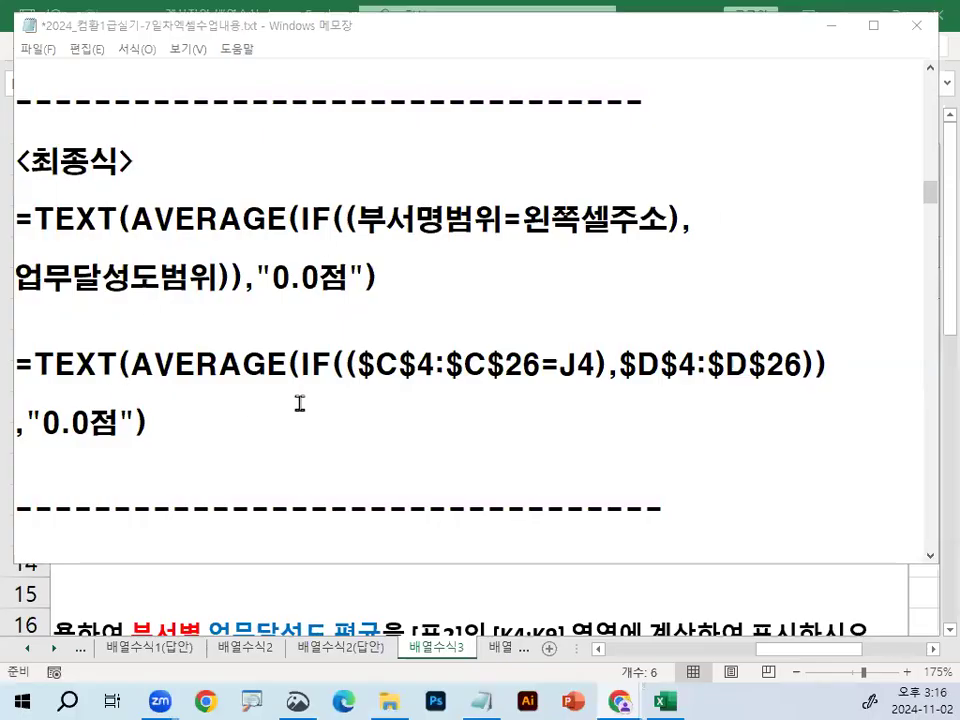
left_click(299, 403)
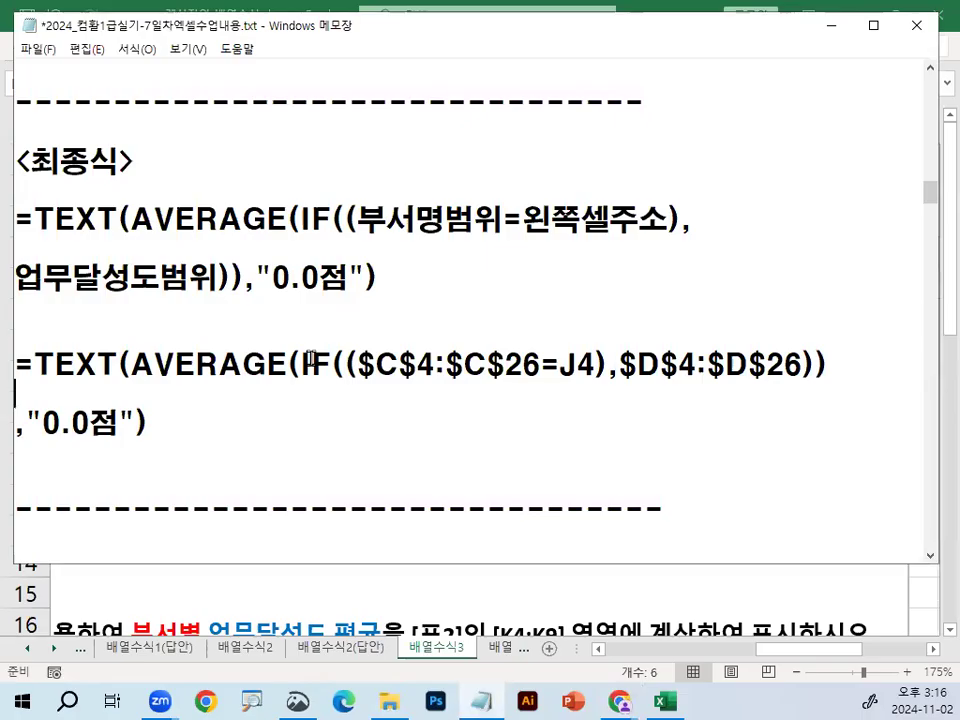
left_click(316, 456)
- Return to the Excel sheet and delete the 1번문제 text box below 표2
left_click(829, 25)
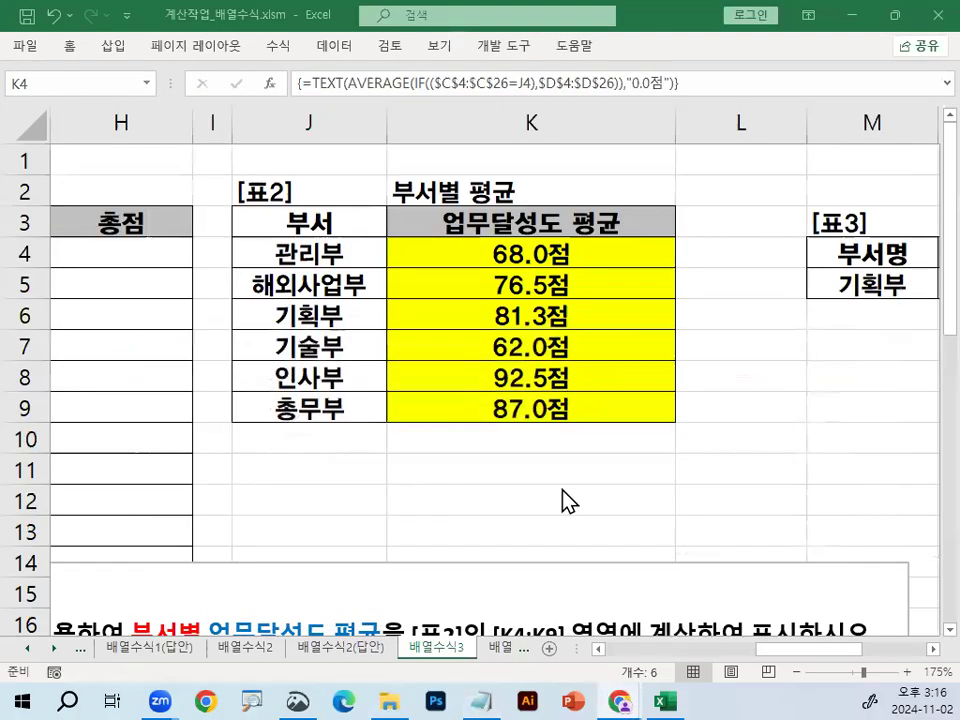
left_click(568, 562)
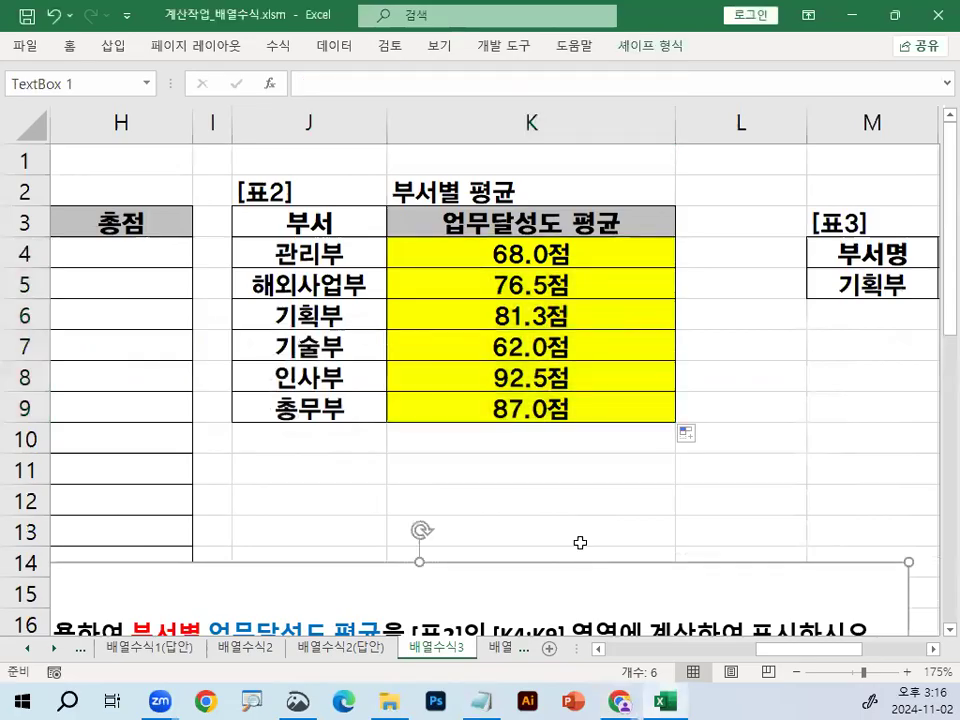
key("Delete")
left_click(596, 439)
- Select the 빈도수 result range K17:K21 in 표4
scroll(597, 440, "down", 5)
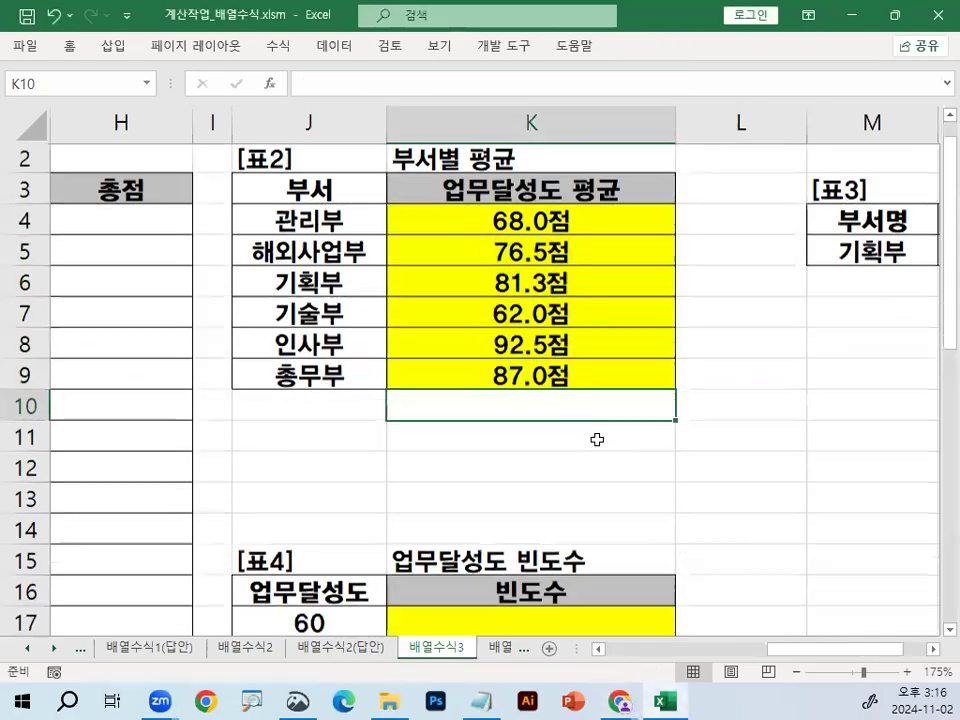
scroll(597, 440, "up", 1)
left_click_drag(553, 280, 542, 411)
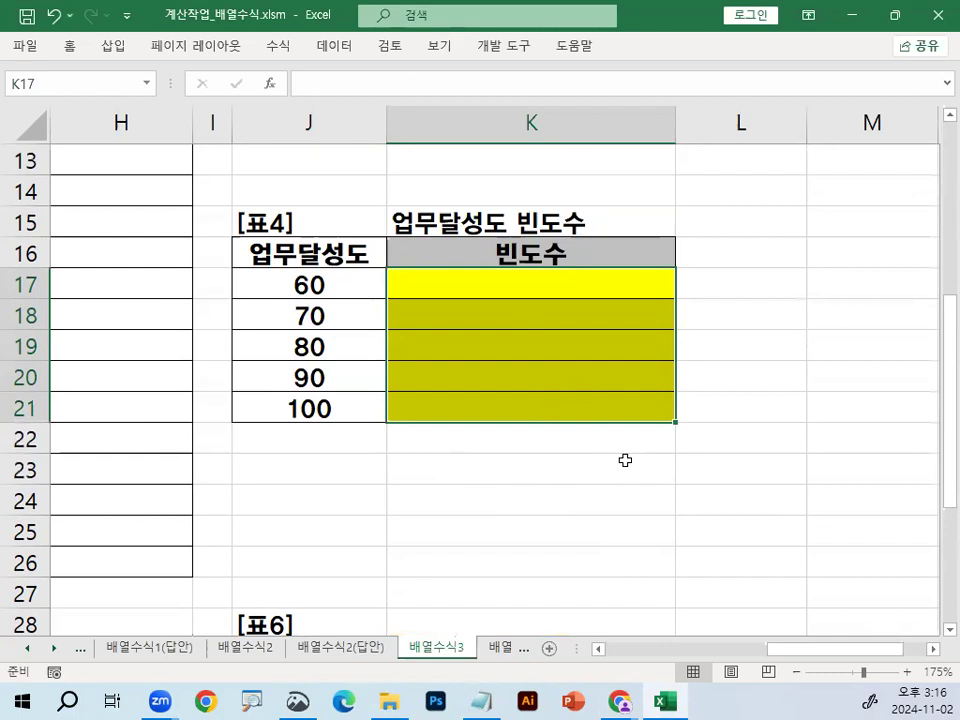
- Switch to the Notepad notes for 2번문제 and highlight FREQUENCY(배열1,배열2) and the rule about selecting the result range first
left_click(481, 701)
scroll(416, 431, "down", 3)
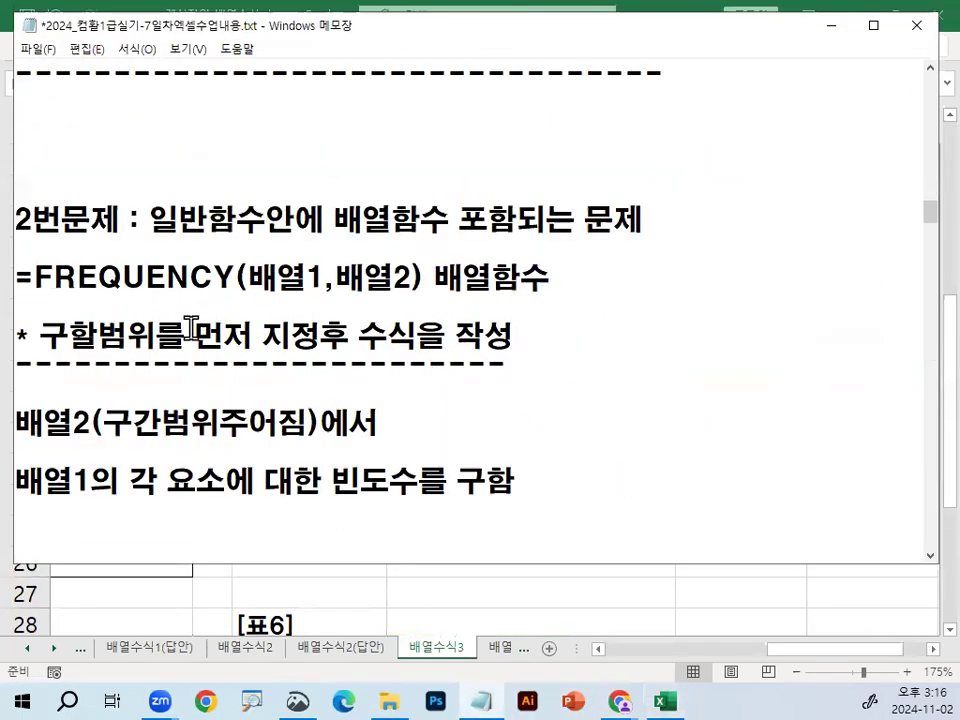
left_click_drag(36, 275, 574, 272)
left_click_drag(36, 277, 427, 268)
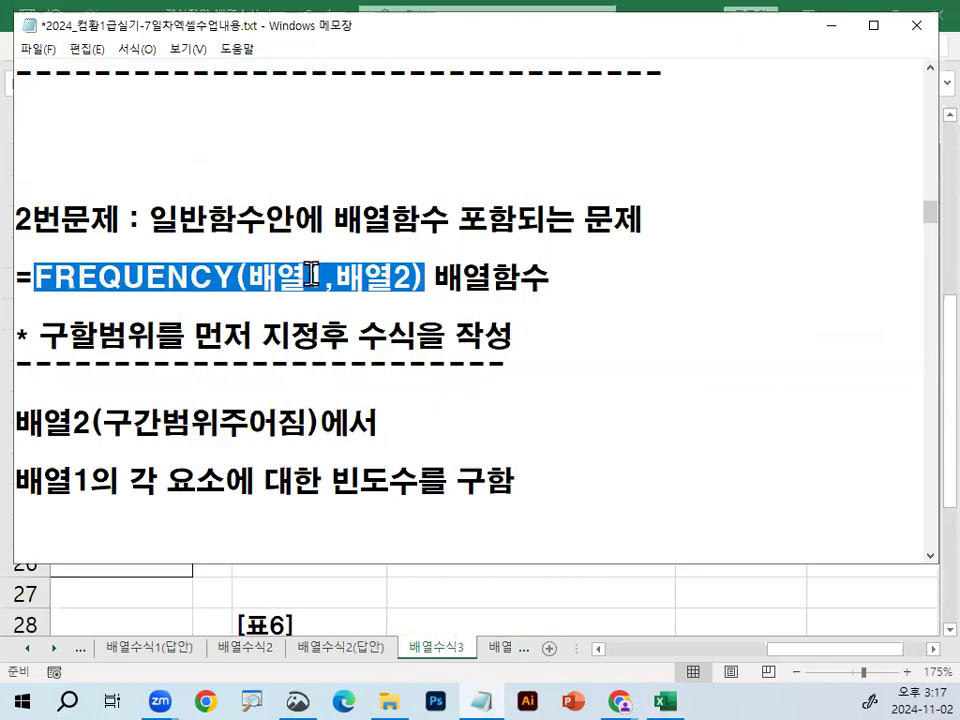
left_click_drag(38, 336, 541, 338)
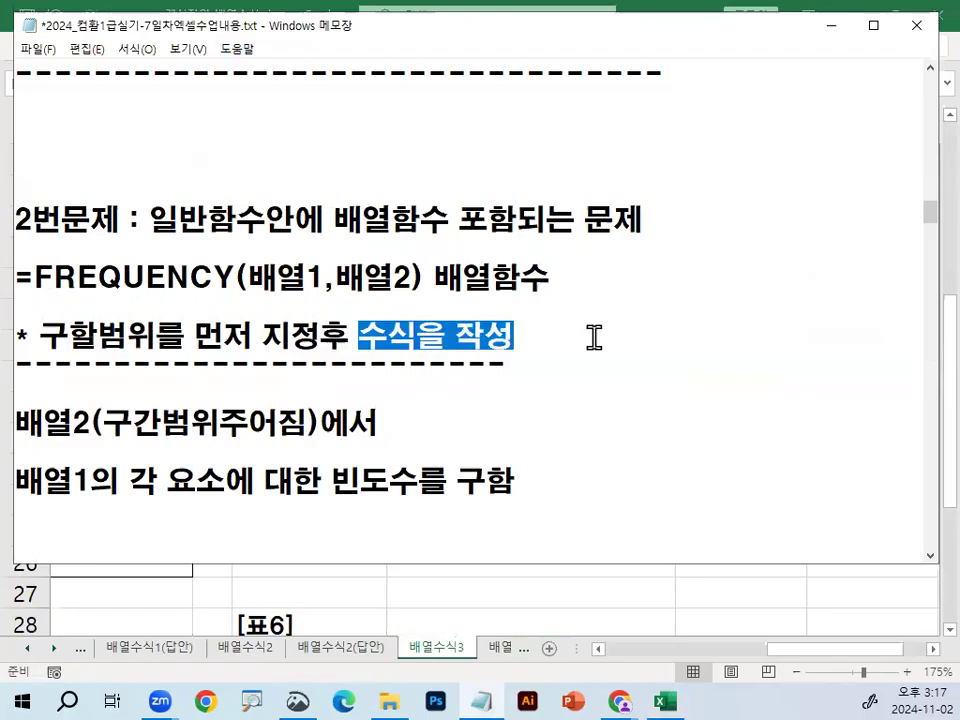
- Return to the Excel sheet and examine the 업무달성도 averages per department in K4:K9 of 표2
left_click(830, 26)
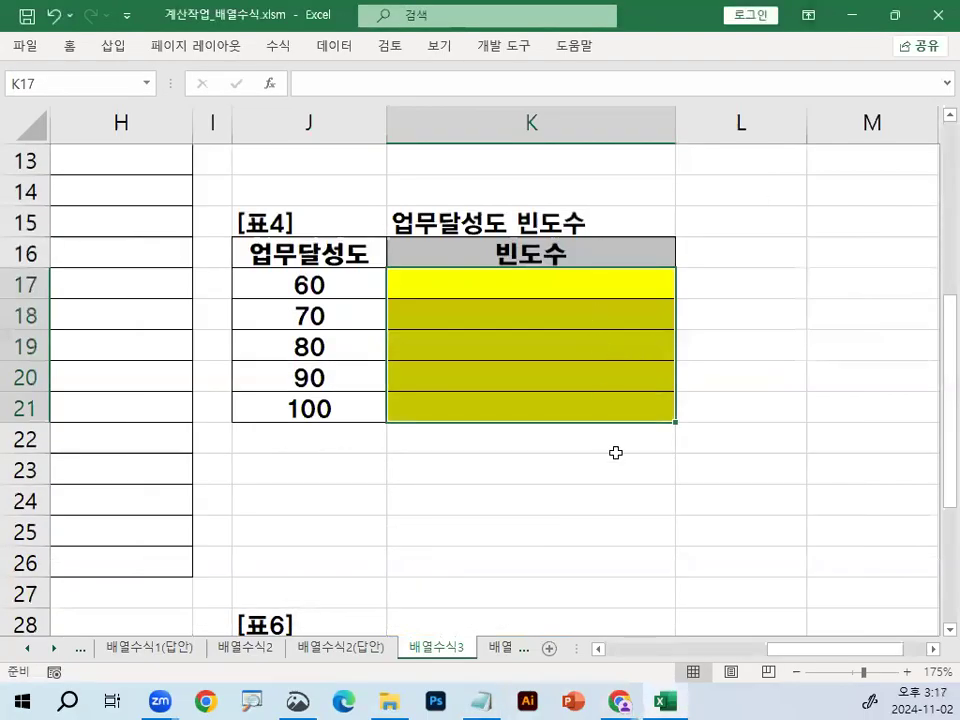
scroll(615, 452, "up", 4)
left_click(628, 253)
left_click_drag(578, 238, 580, 235)
left_click_drag(660, 247, 654, 388)
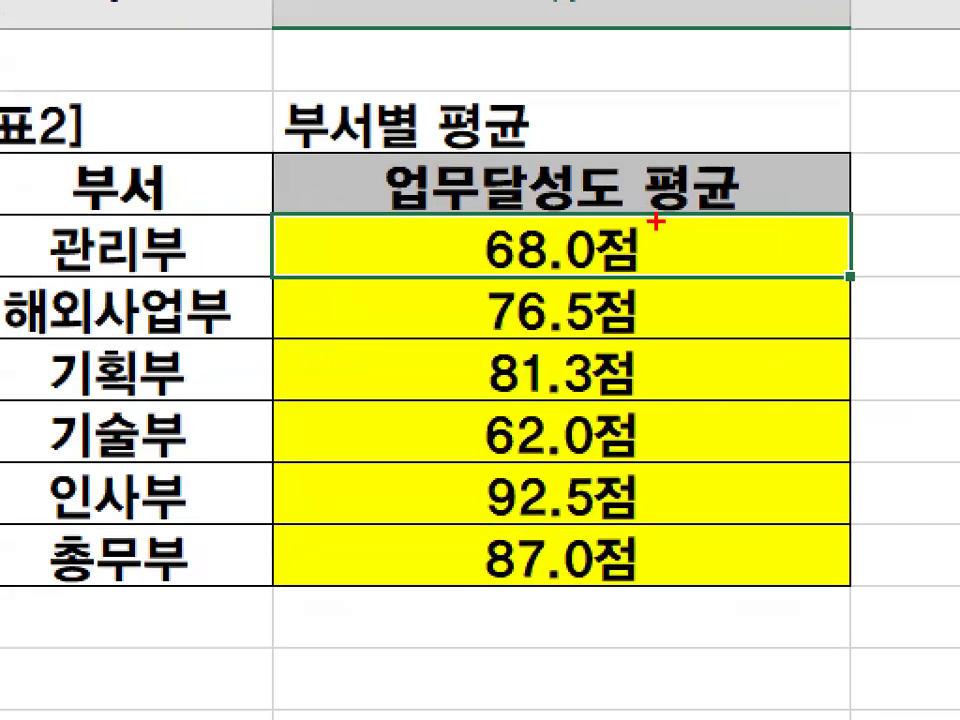
mouse_move(757, 463)
left_mouse_down()
mouse_move(814, 500)
mouse_move(907, 330)
left_mouse_up()
- Select the 빈도수 range K17:K21 in 표4 and mark its first cell as the place for the formula
scroll(455, 456, "down", 3)
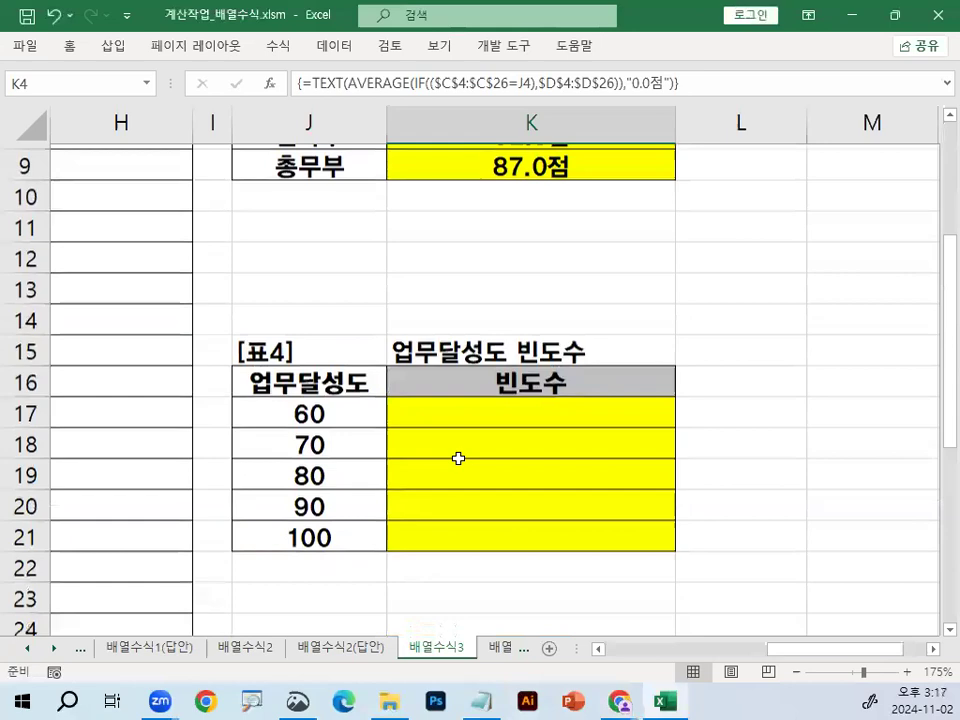
left_click(494, 372)
left_click_drag(494, 372, 510, 506)
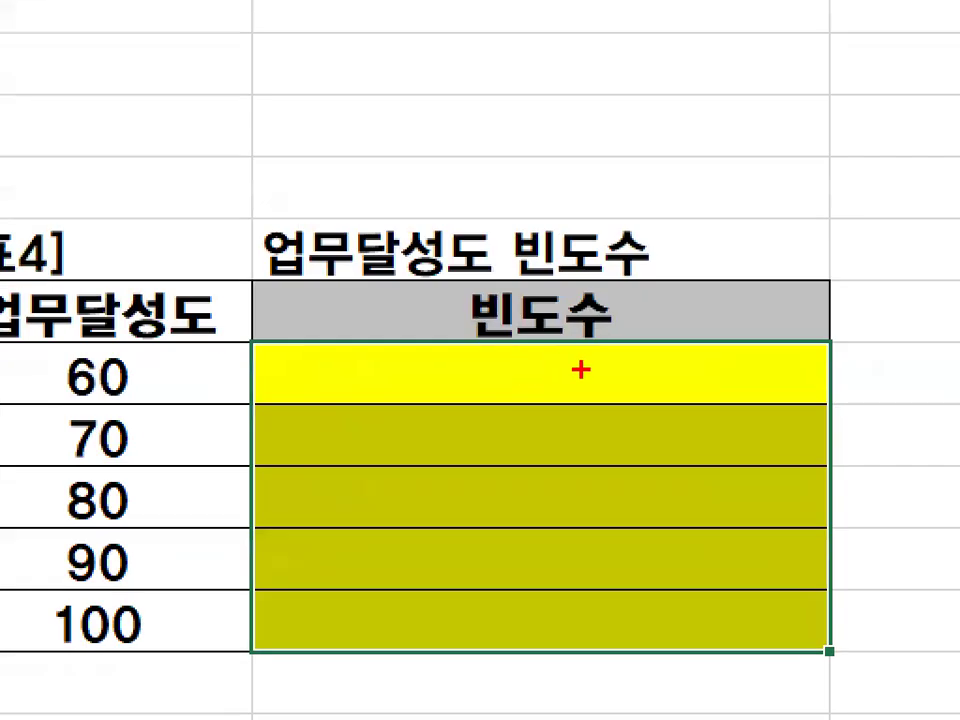
mouse_move(556, 350)
left_mouse_down()
mouse_move(581, 390)
mouse_move(585, 376)
left_mouse_up()
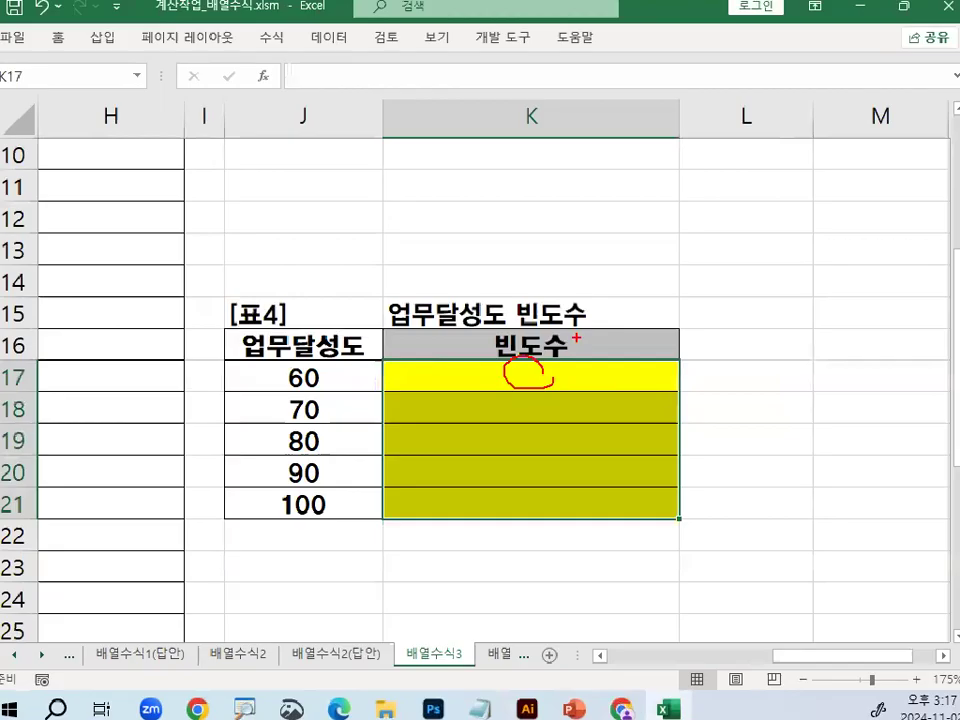
key("Escape")
left_click(766, 402)
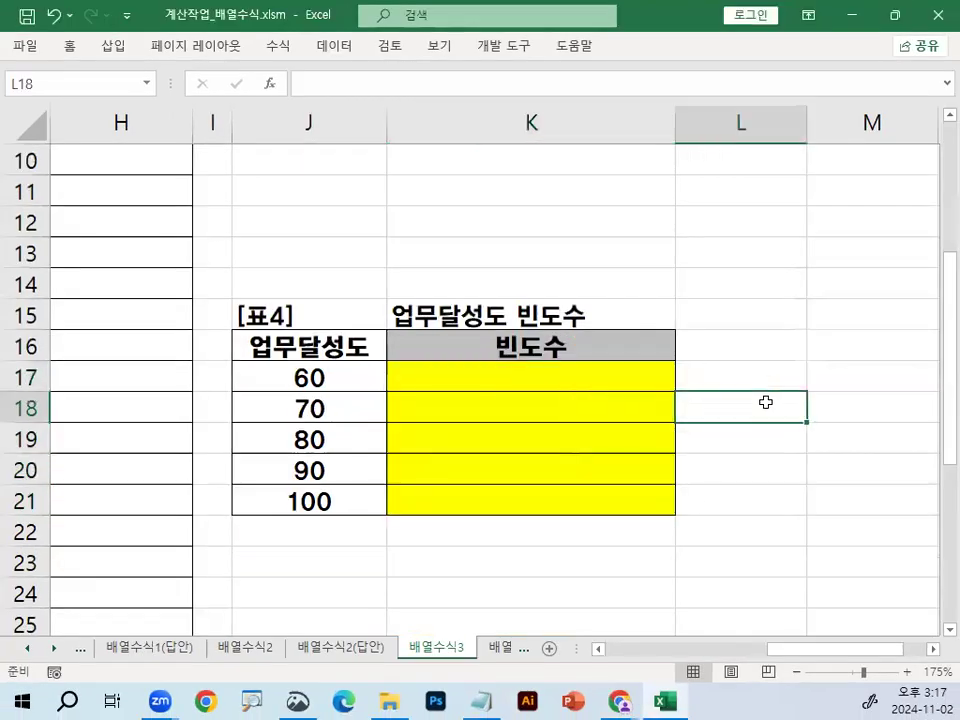
- Create a blank workbook and set the font of the whole sheet to a견고딕
key("ctrl+1")
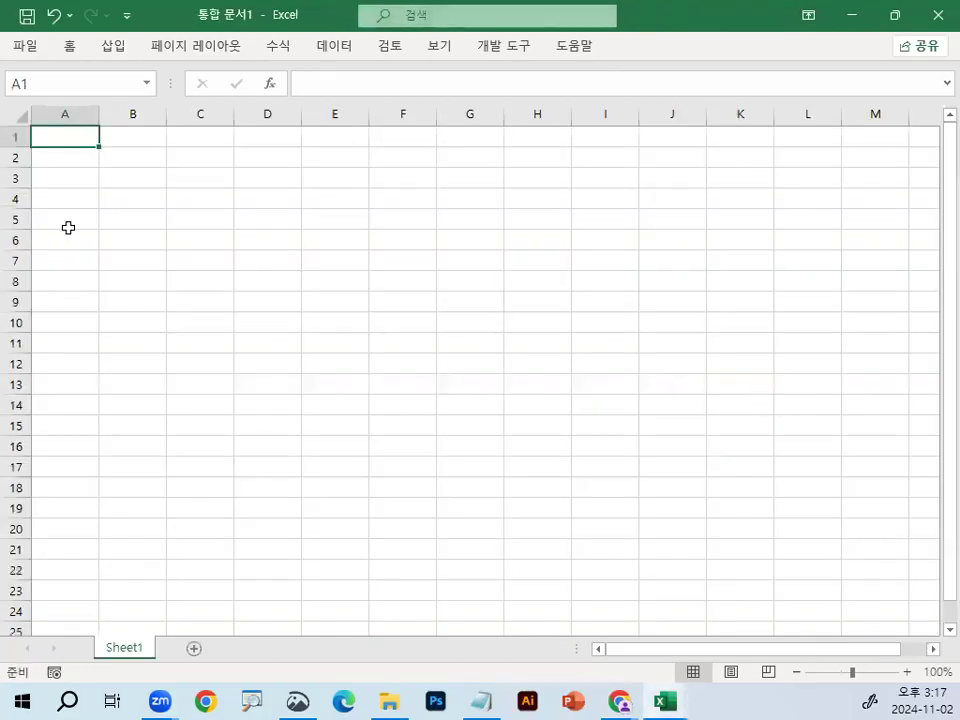
left_click(18, 114)
left_click(72, 46)
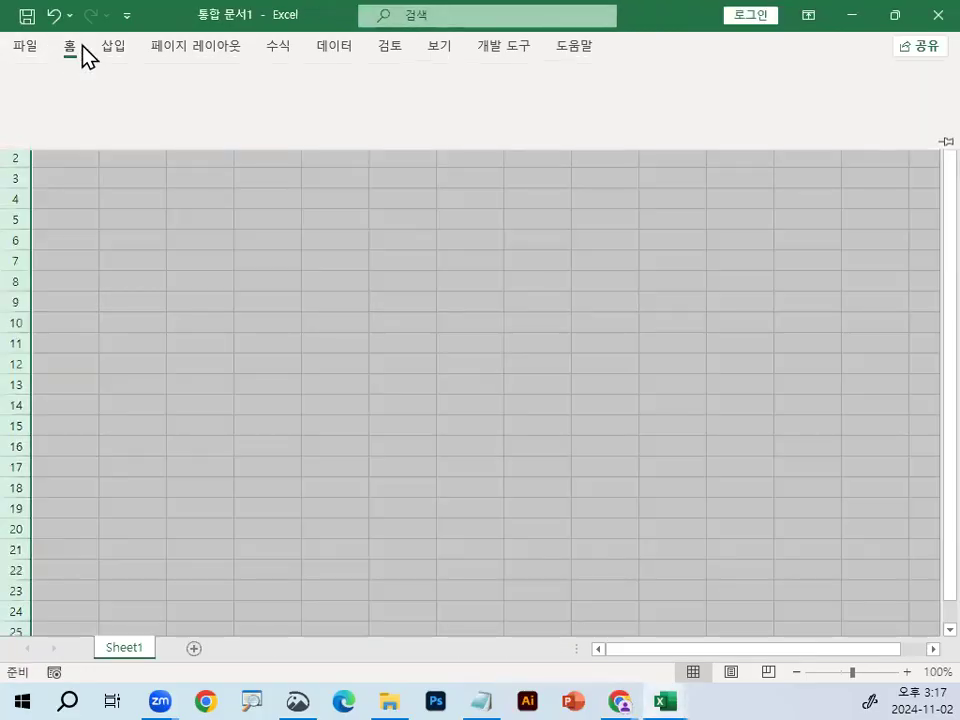
left_click(263, 82)
scroll(205, 420, "down", 6)
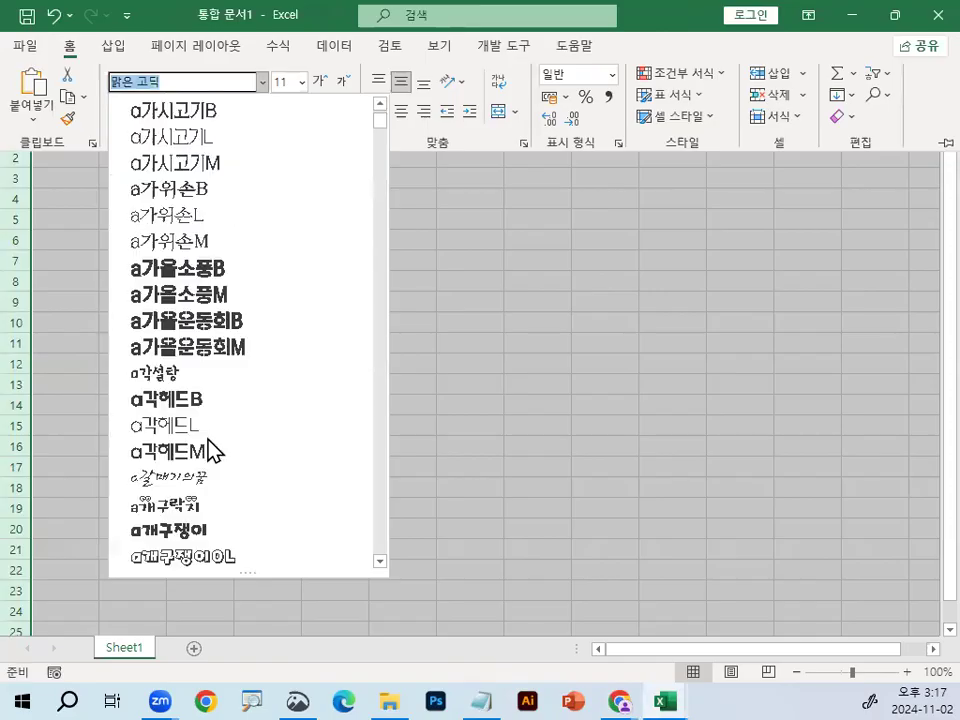
left_click(212, 401)
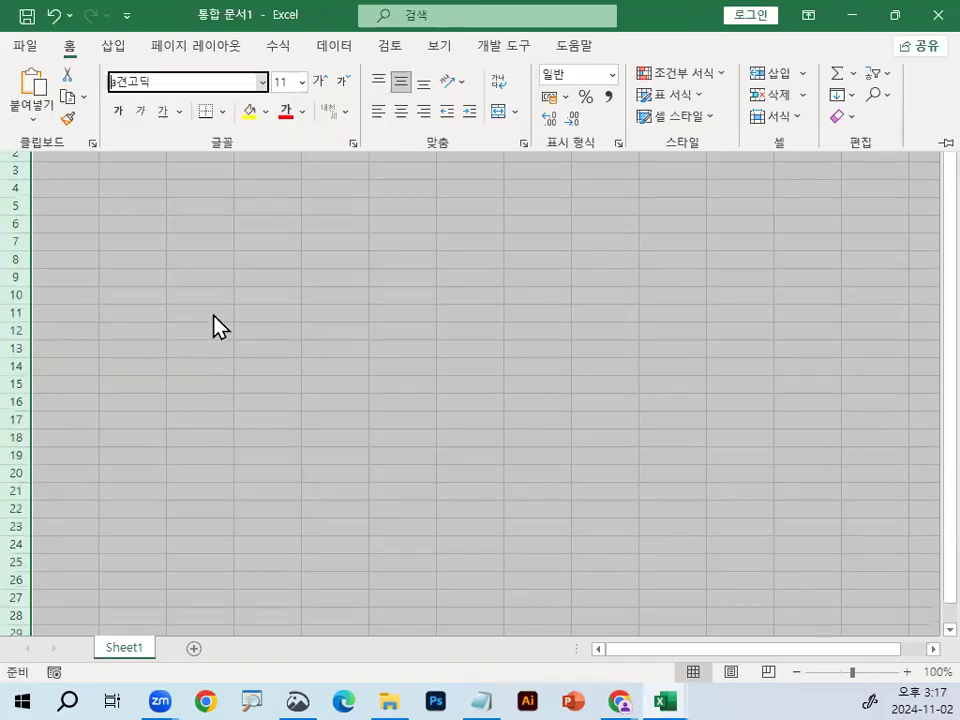
scroll(216, 282, "up", 5, "ctrl")
left_click(127, 160)
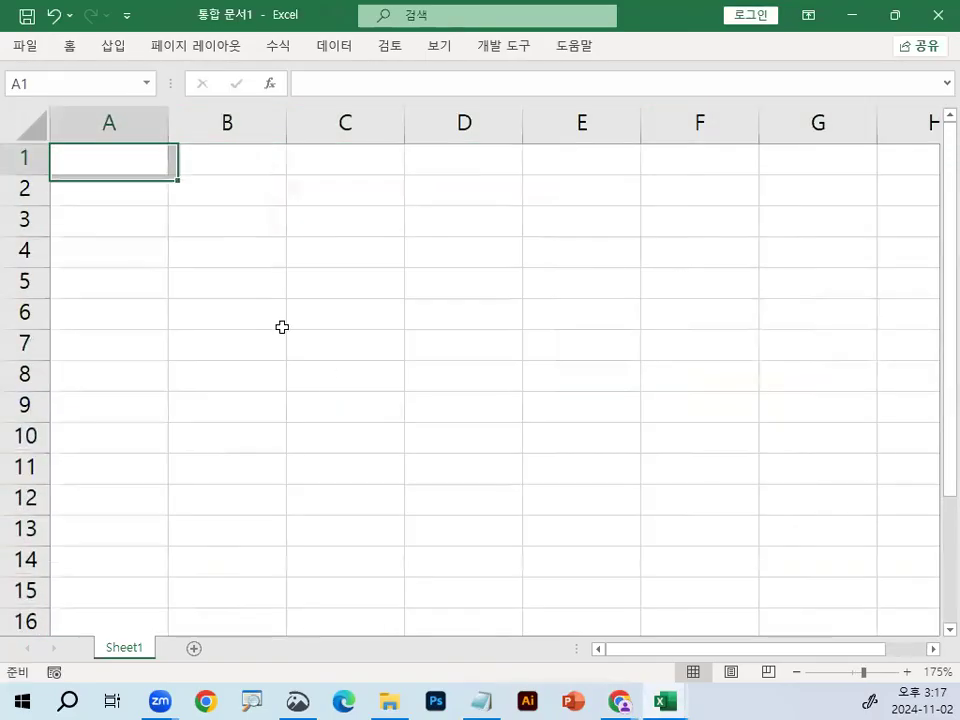
- Switch to the Notepad notes and highlight FREQUENCY's arguments 배열1 and 배열2 and the explanation 배열2(구간범위주어짐)에서
left_click(484, 700)
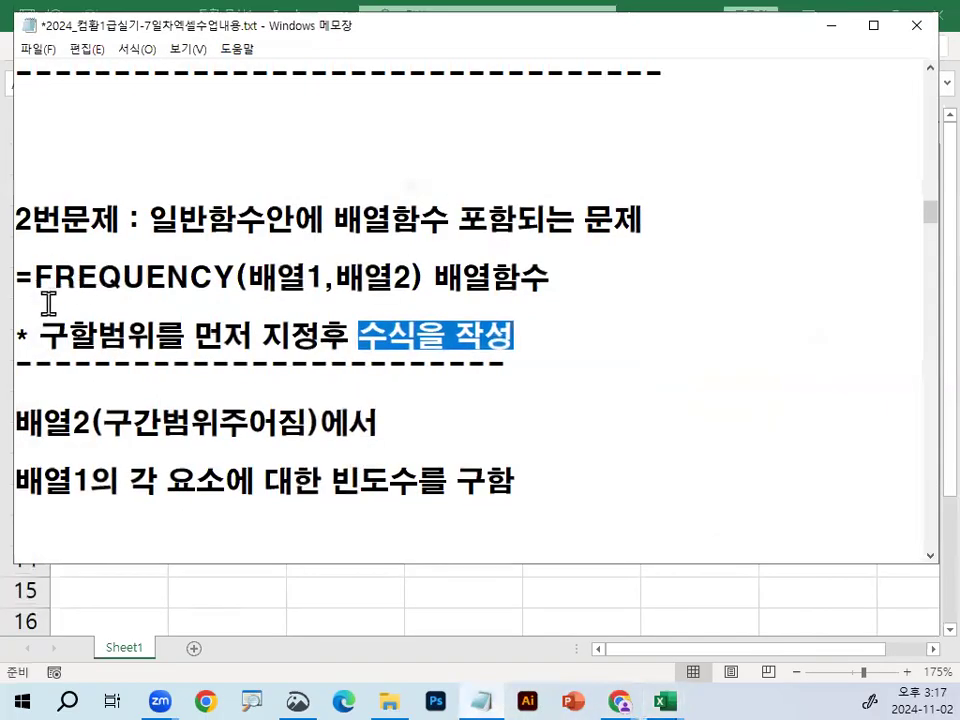
left_click_drag(247, 278, 295, 282)
left_click_drag(411, 278, 324, 278)
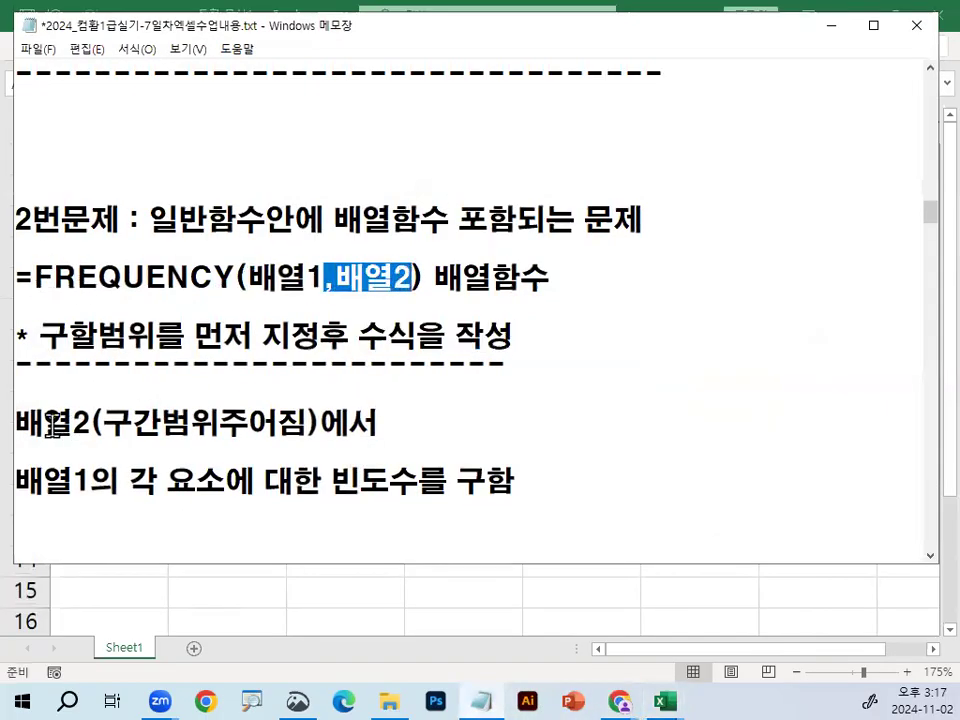
left_click_drag(19, 423, 300, 423)
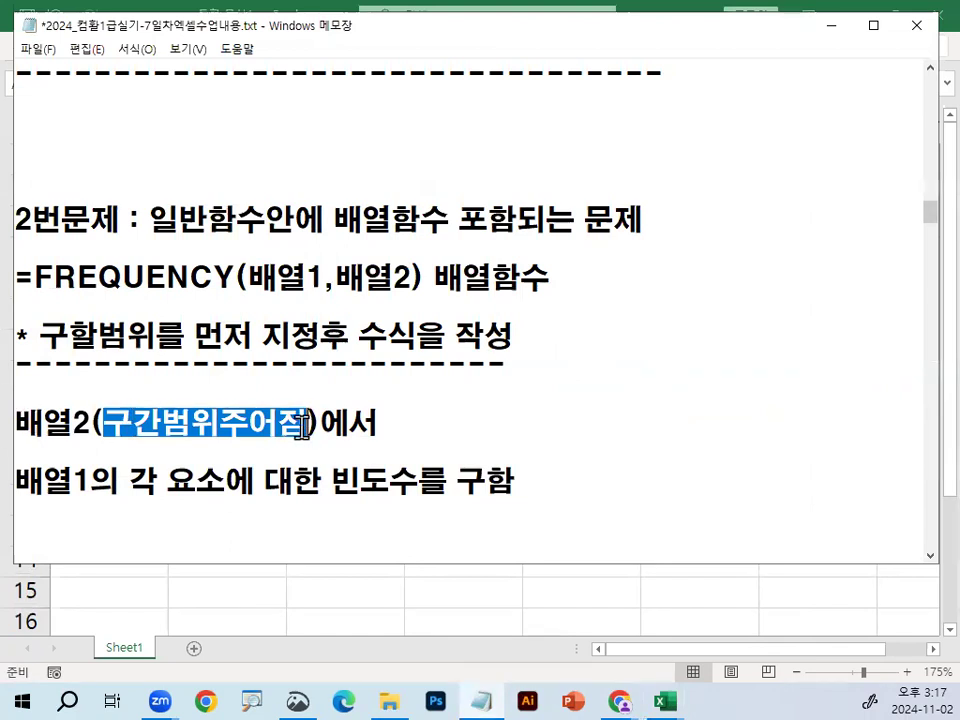
left_click_drag(306, 423, 376, 423)
left_click_drag(104, 425, 203, 425)
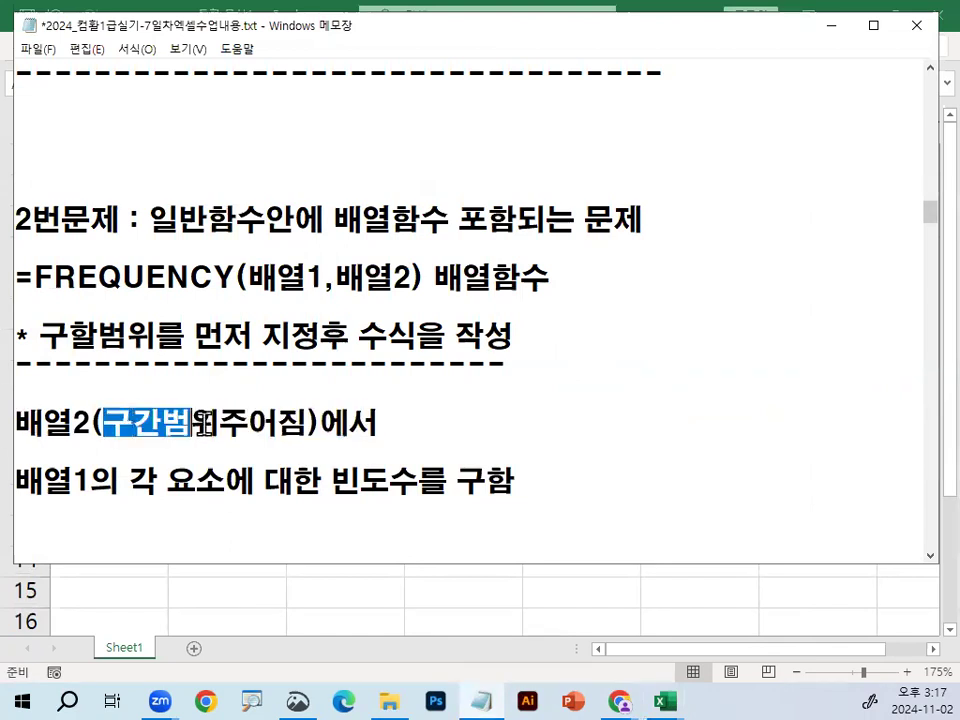
- Highlight the note about finding the 빈도수 for each element of 배열1, and review the arguments in FREQUENCY(배열1,배열2)
left_click_drag(14, 481, 97, 481)
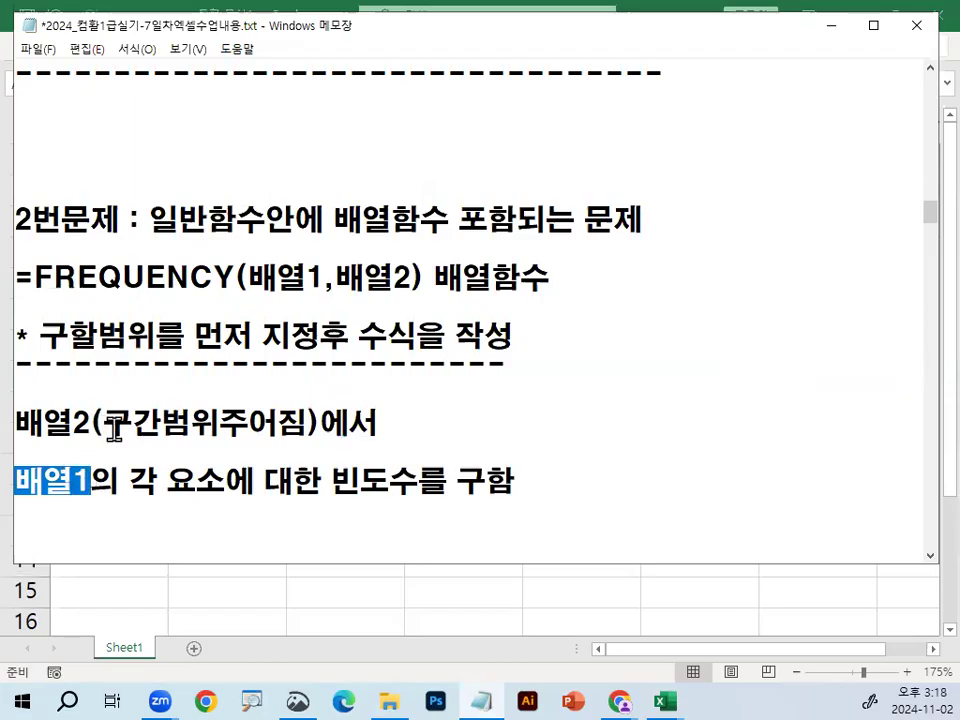
left_click(84, 483)
left_click_drag(157, 482, 224, 483)
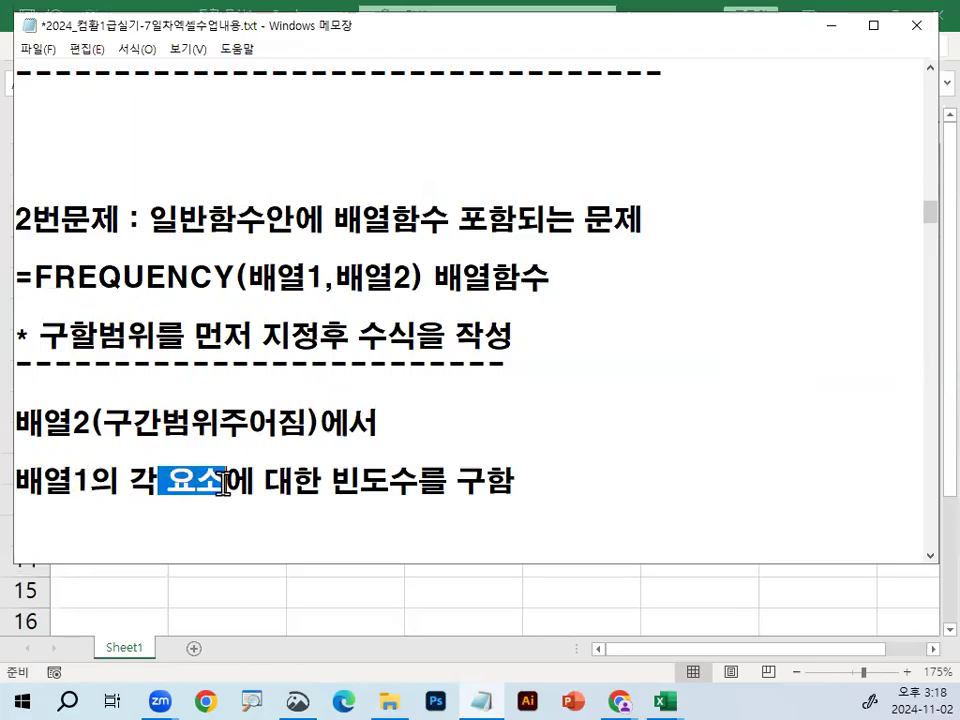
left_click_drag(16, 422, 91, 422)
left_click_drag(264, 481, 417, 477)
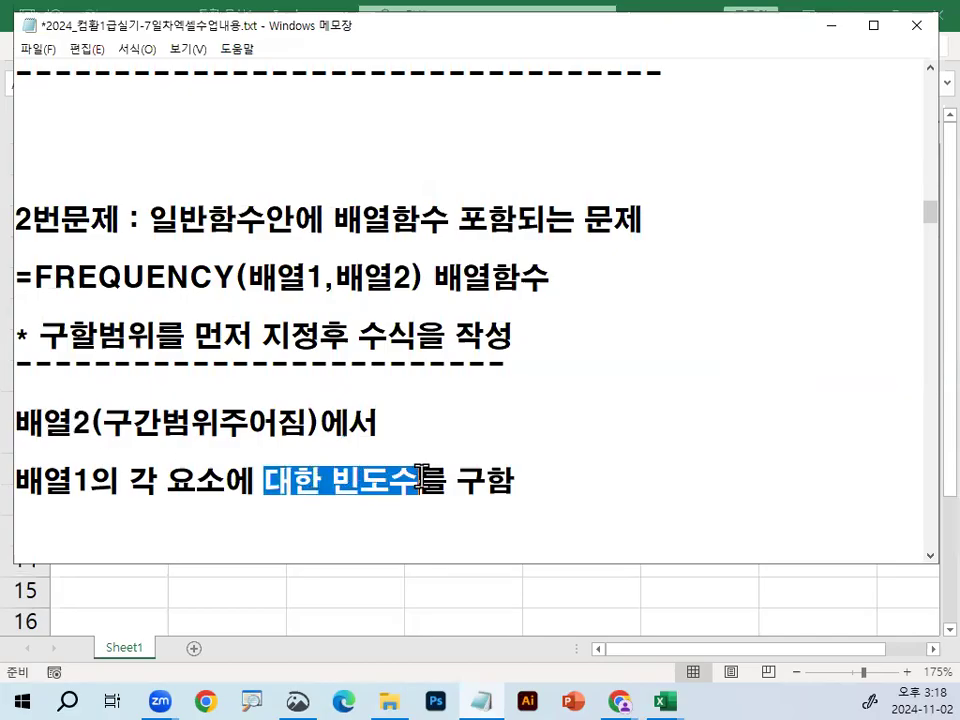
left_click(414, 434)
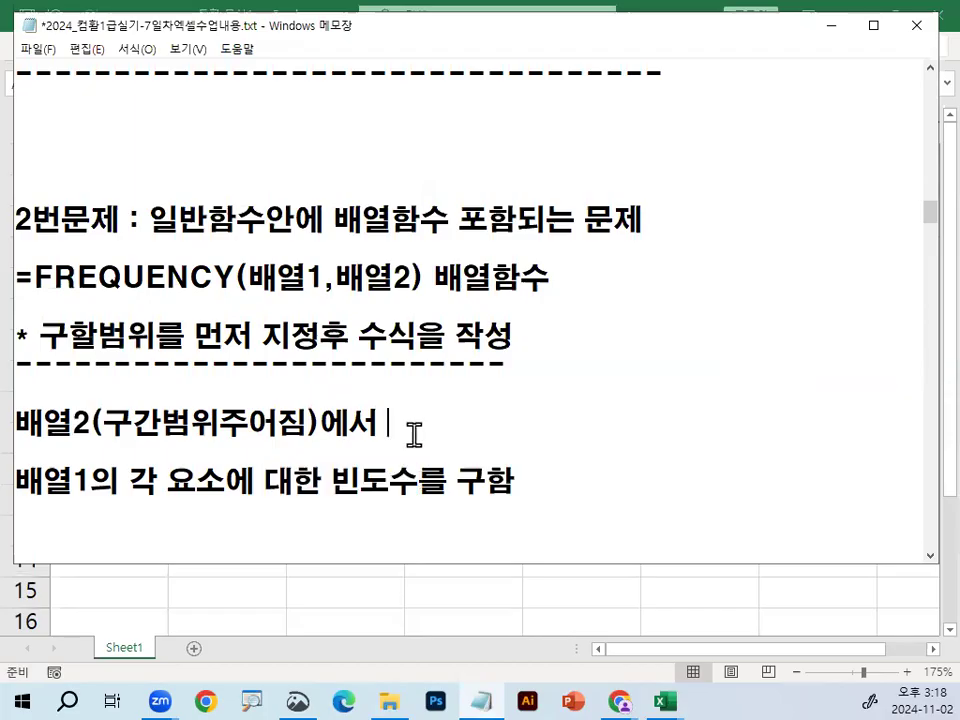
left_click_drag(251, 278, 430, 278)
left_click(440, 281)
- Switch to the blank Excel workbook and enter the header 수강생 in A1 with A, B, C, D and E in A2:A6
left_click(668, 701)
left_click(688, 544)
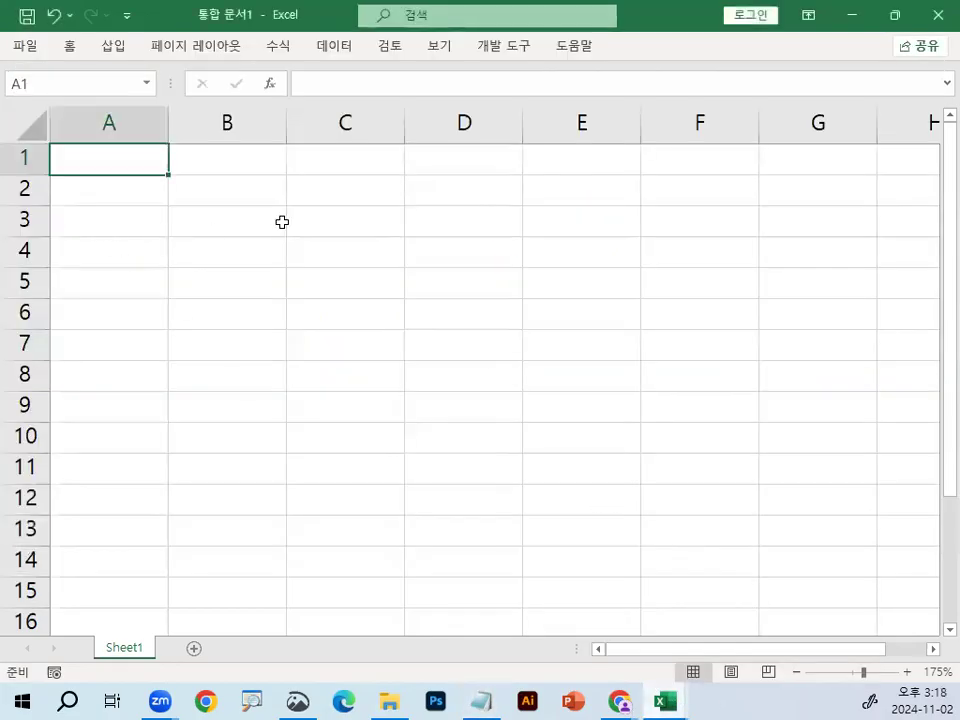
type("수강생")
key("Return")
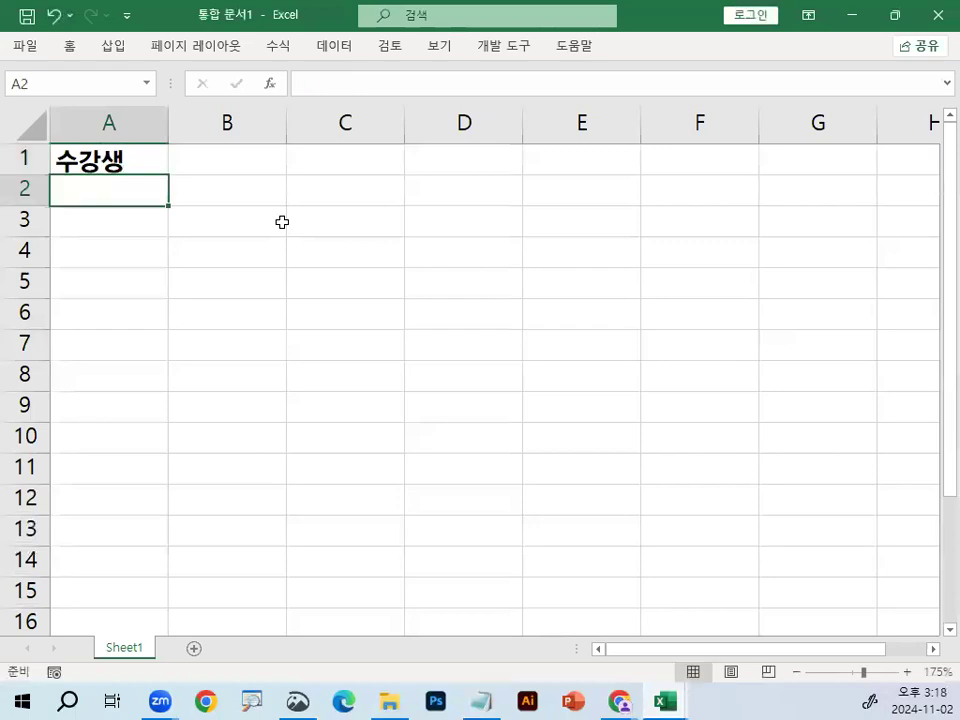
type("A")
key("Return")
type("B")
key("Return")
type("C")
key("Return")
type("D")
key("Return")
type("E")
key("Return")
- Enter the header 출석일 in B1 and the values 5, 5, 4, 4 and 2 in B2:B6
key("Up")
key("Up")
key("Up")
key("Up")
key("Up")
key("Up")
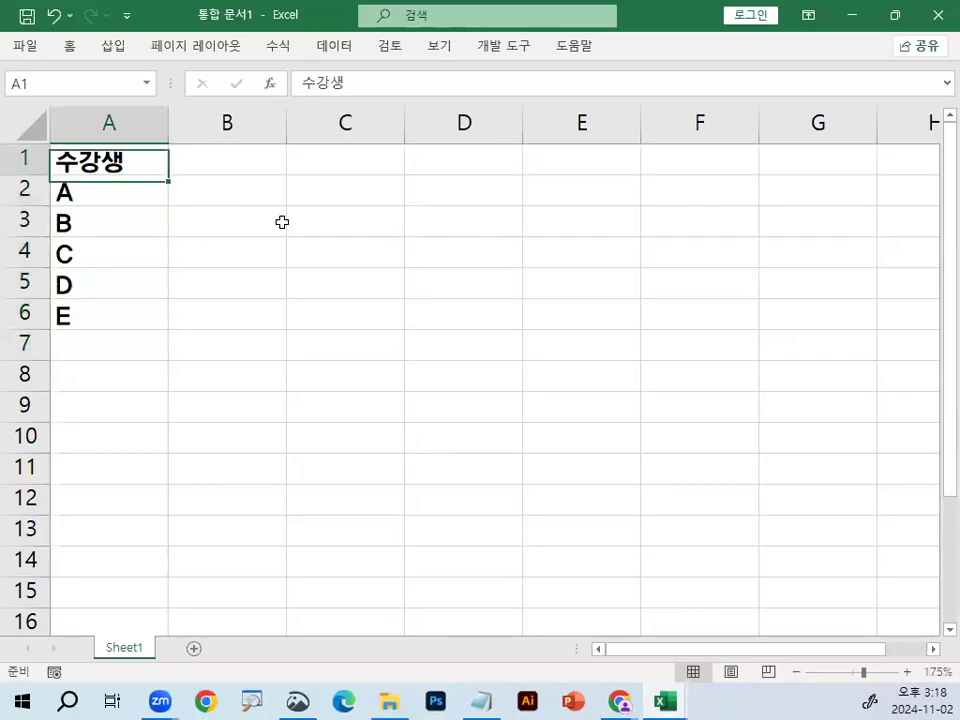
key("Right")
type("D")
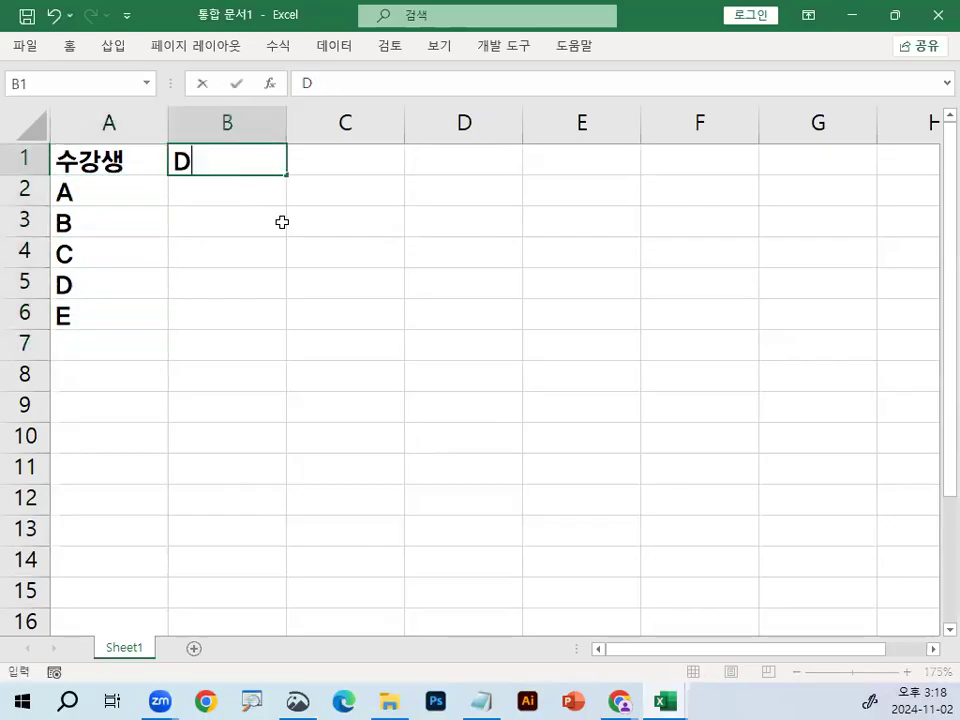
type("출석일")
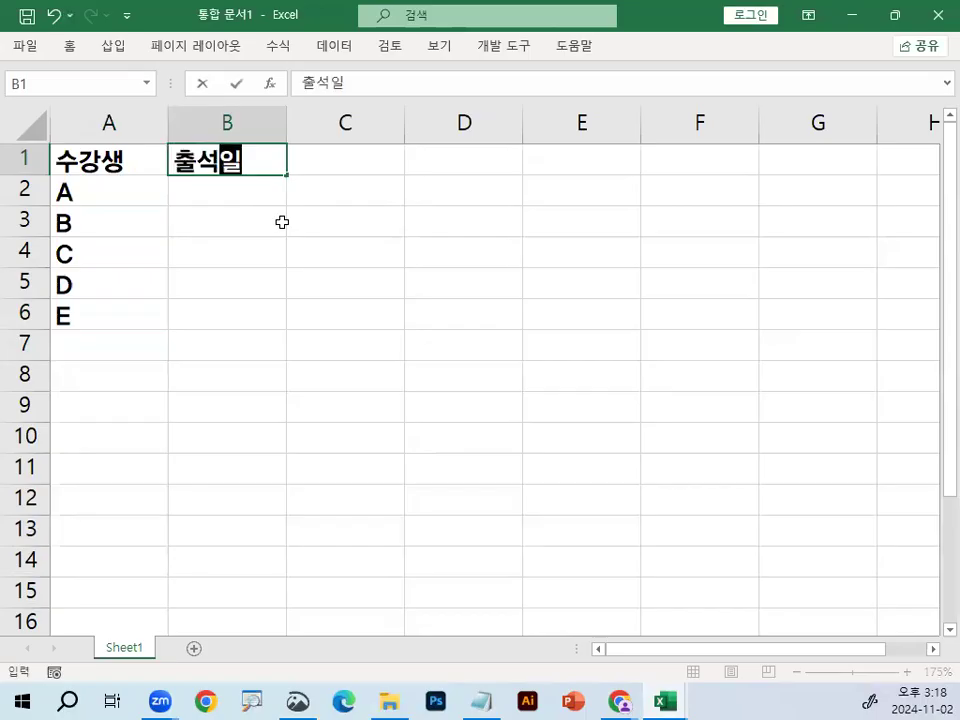
key("Return")
type("5")
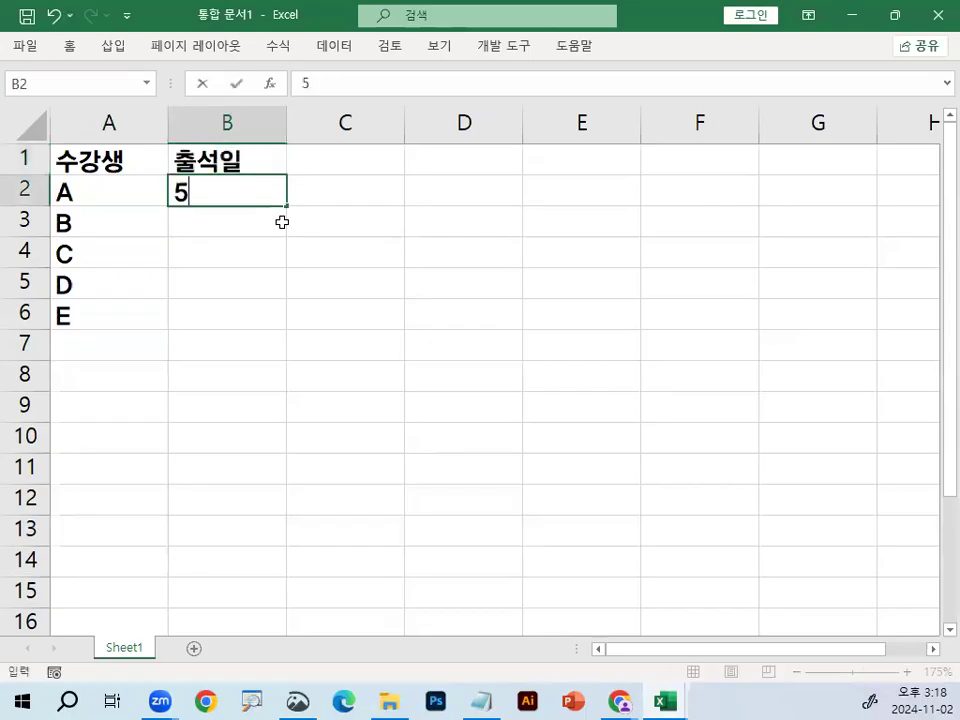
key("Return")
type("5")
key("Return")
type("4")
key("Return")
type("4")
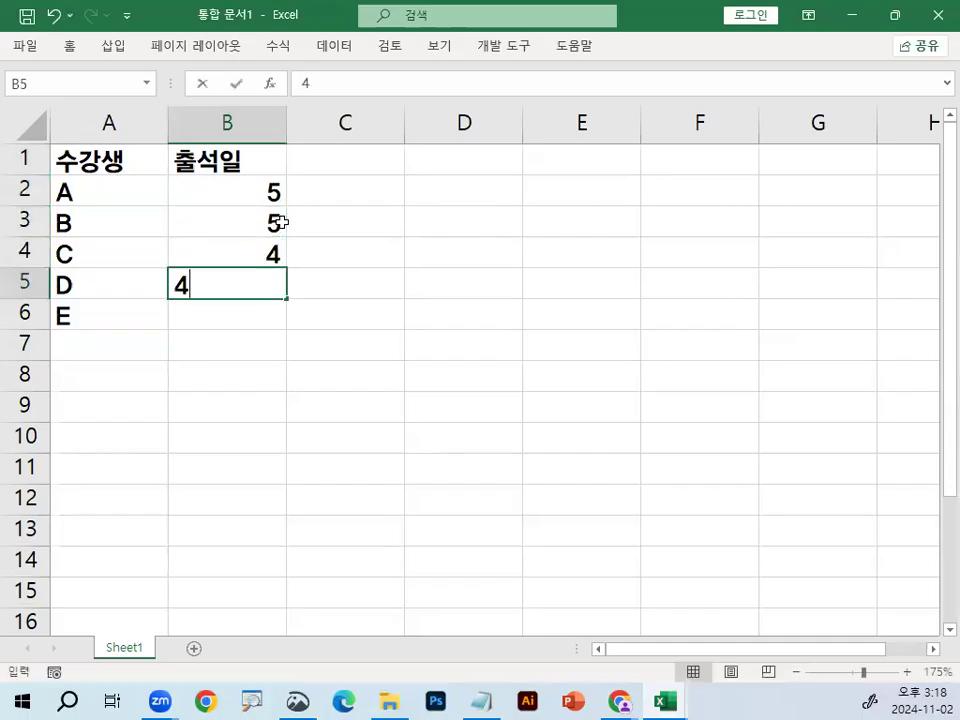
key("Return")
type("2")
key("Return")
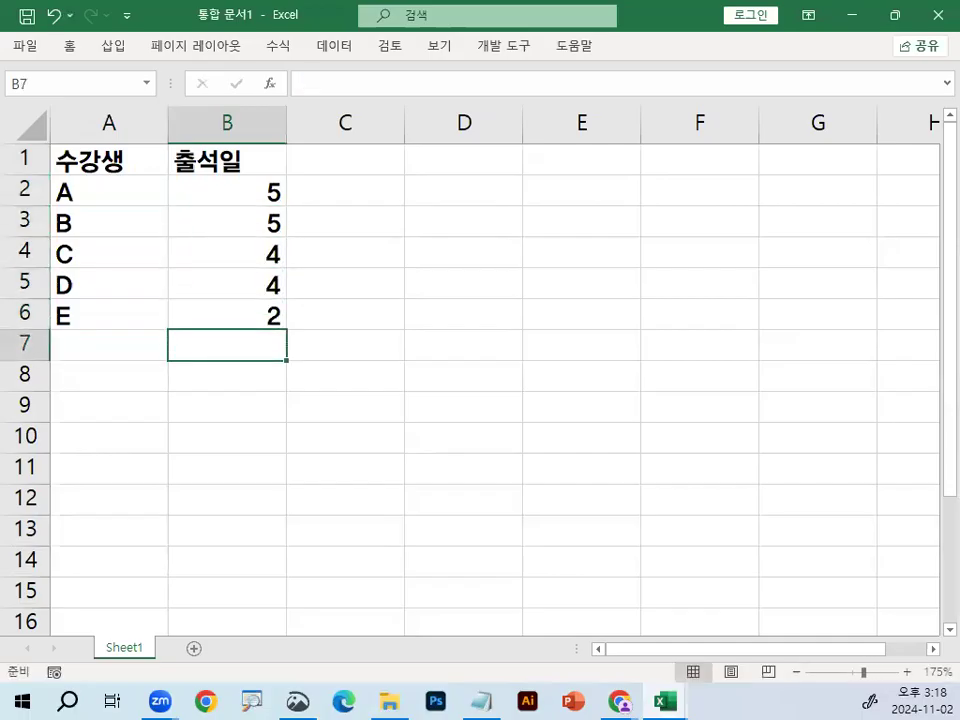
- Apply all borders to the 수강생 and 출석일 table in A1:B6
left_click_drag(133, 163, 236, 319)
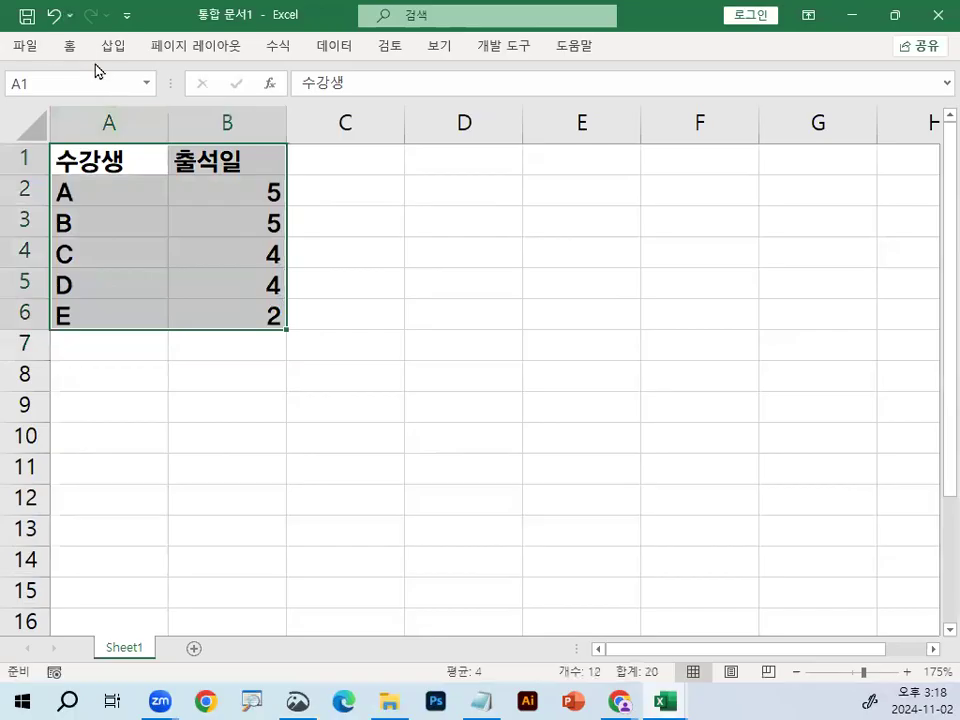
left_click(70, 47)
left_click(222, 116)
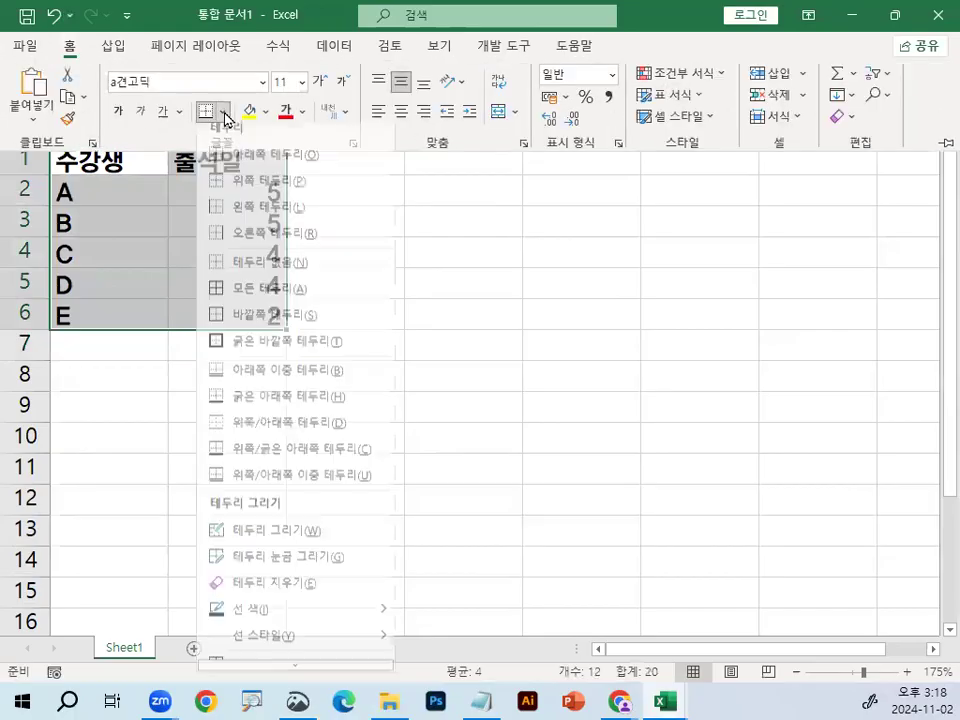
left_click(243, 300)
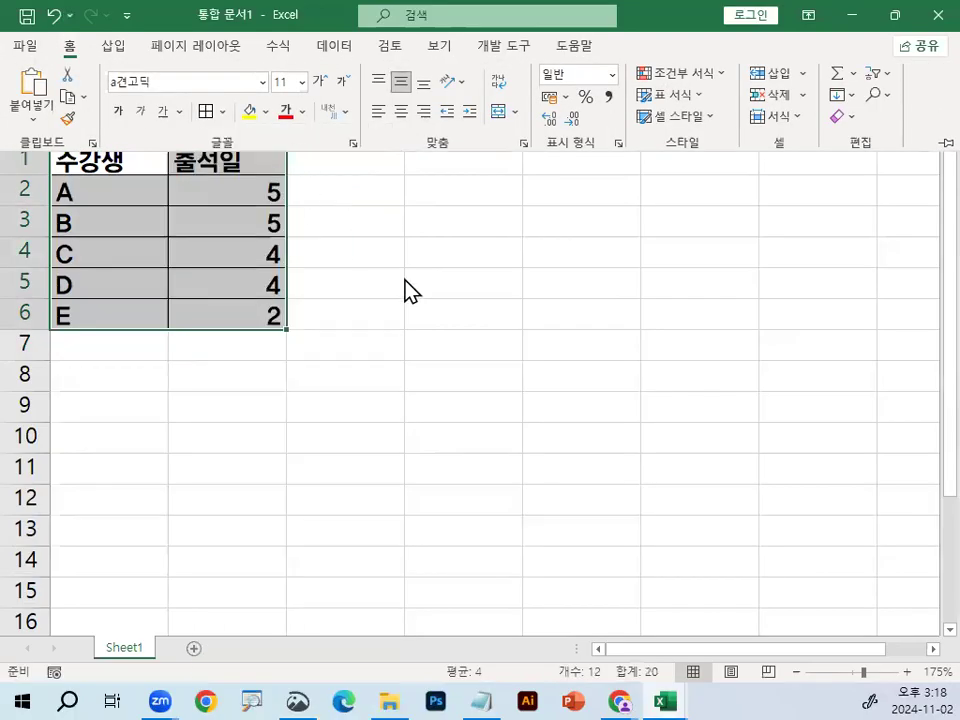
- Narrow column C and apply all borders to the empty range D1:E6 for a second table
left_click_drag(401, 134, 375, 129)
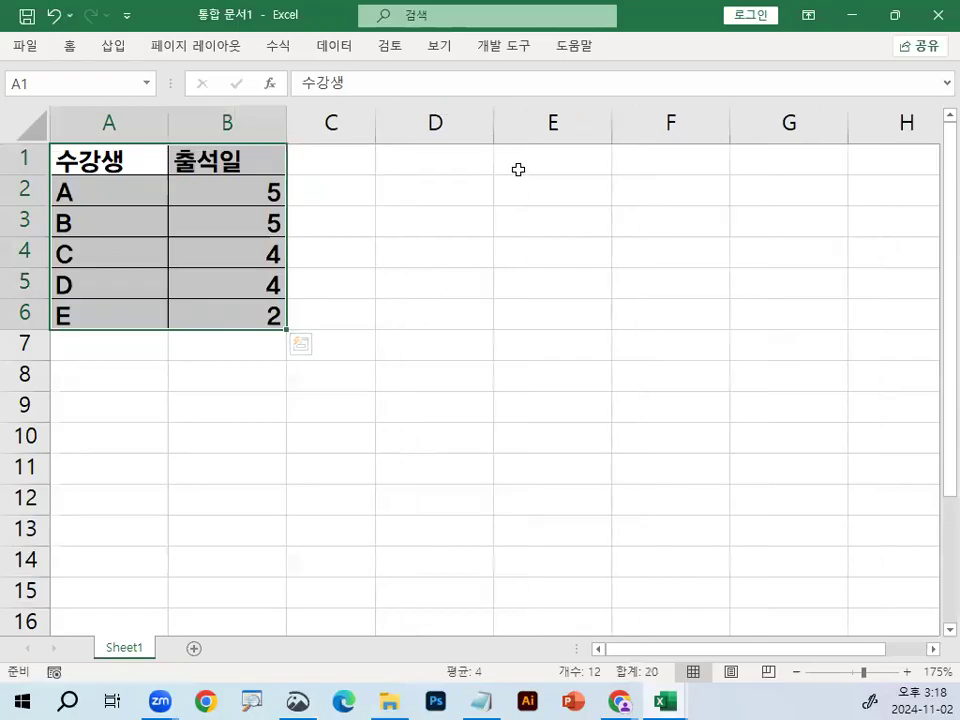
left_click(469, 156)
left_click_drag(522, 158, 553, 315)
left_click(70, 47)
left_click(208, 111)
- Enter the header 출석일수 in D1 and fill D2:D6 with the series 1 to 5
left_click(437, 166)
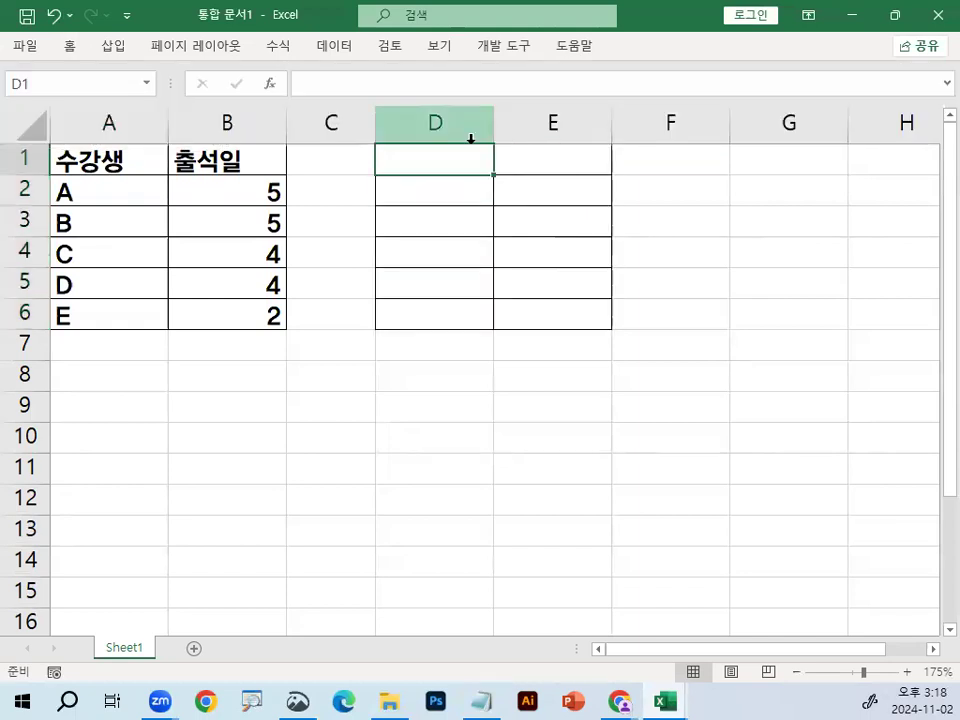
type("출석일수")
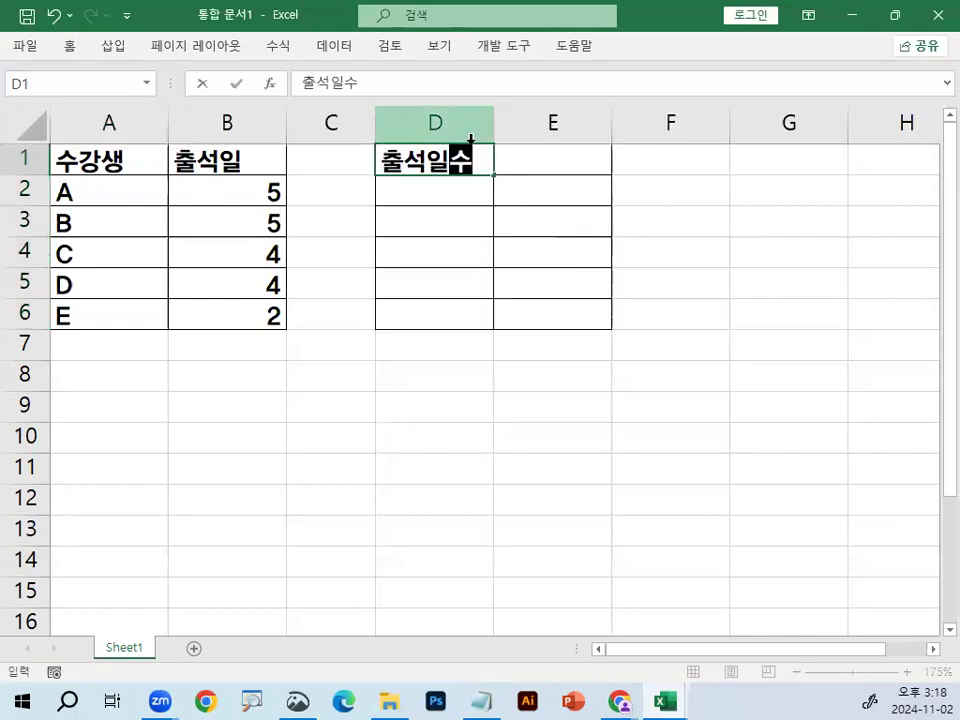
key("Return")
type("1")
key("Return")
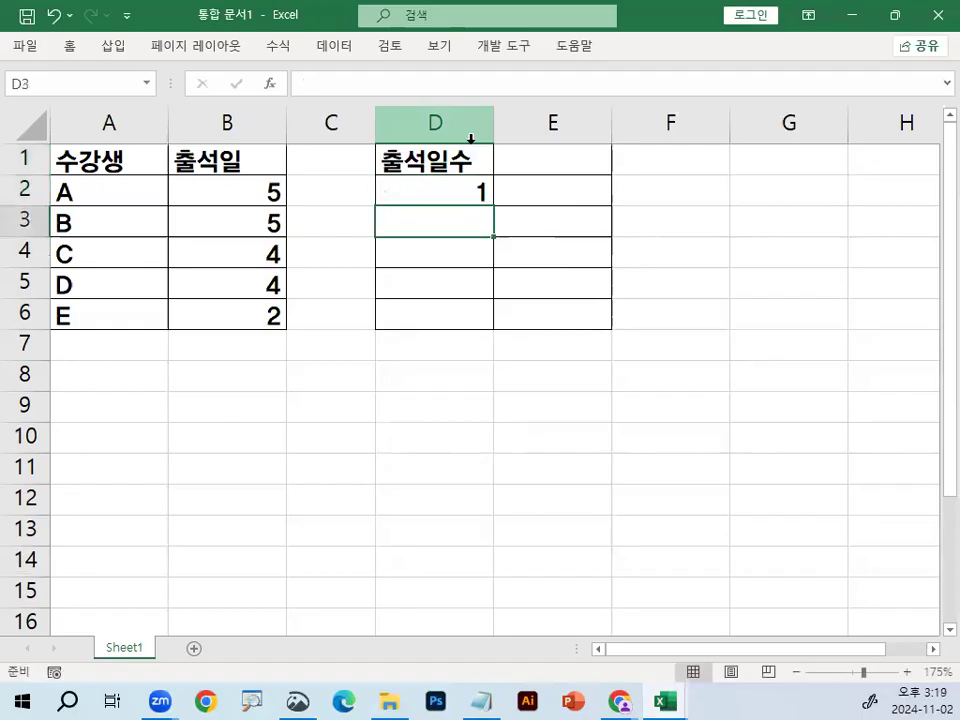
left_click(465, 170)
left_click(480, 191)
left_click_drag(492, 204, 497, 320)
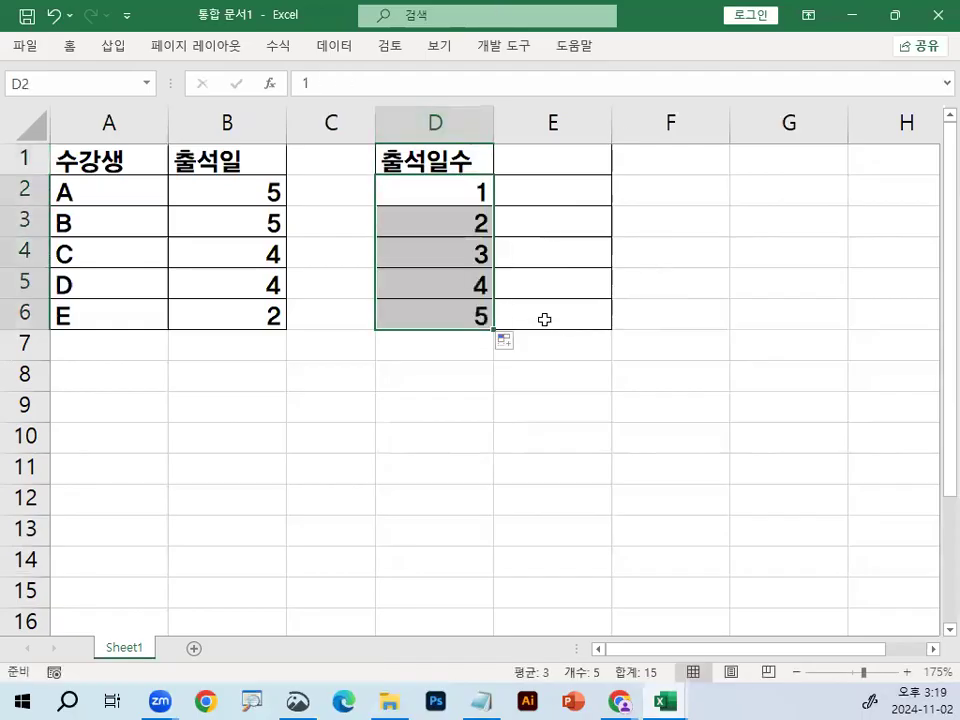
- Enter the header 빈도수 in E1
left_click(563, 164)
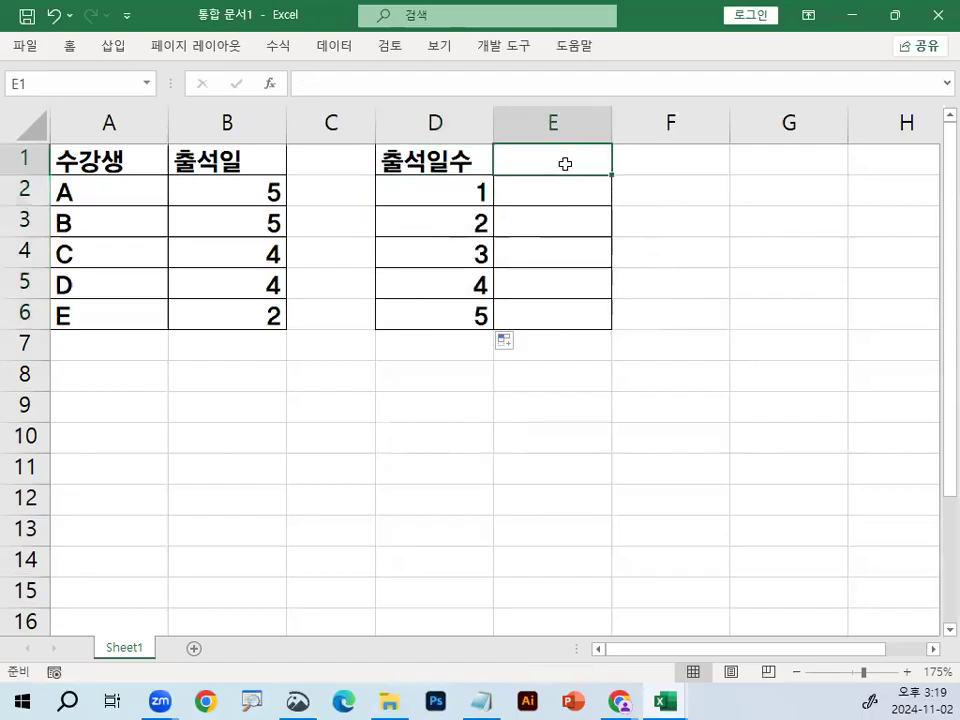
type("빈도수")
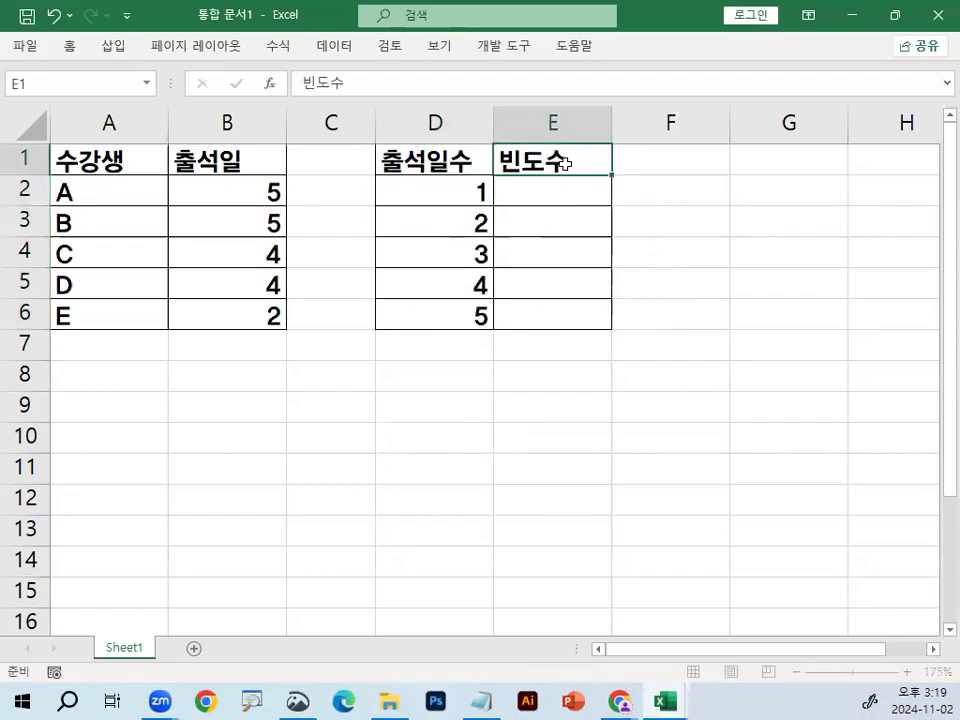
key("Return")
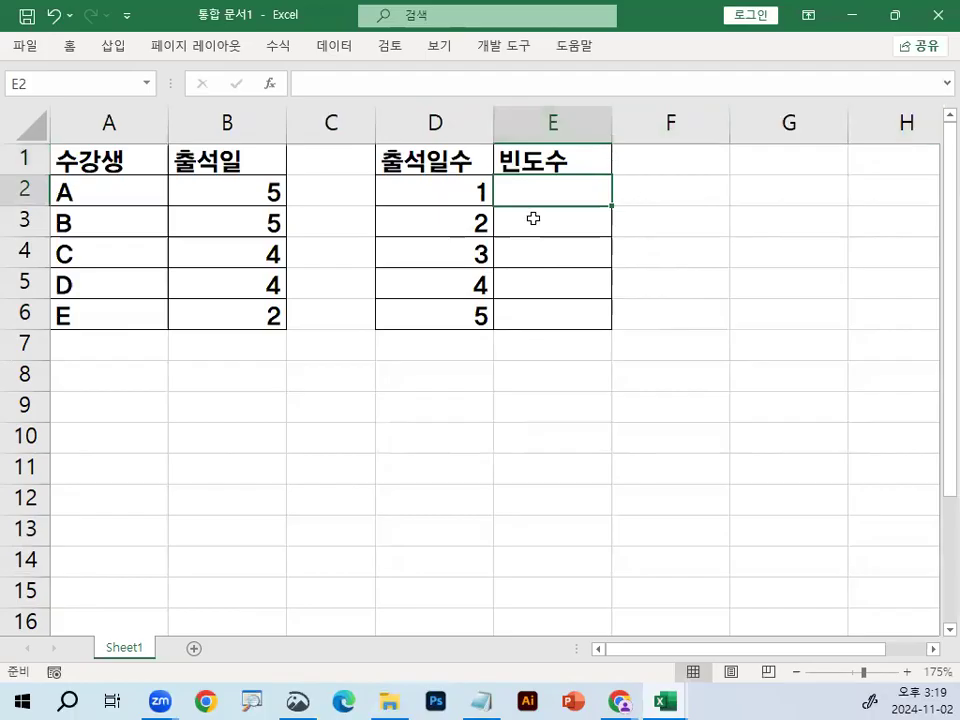
left_click_drag(537, 199, 540, 304)
mouse_move(519, 213)
left_mouse_down()
mouse_move(608, 272)
mouse_move(524, 202)
left_mouse_up()
left_click(582, 141)
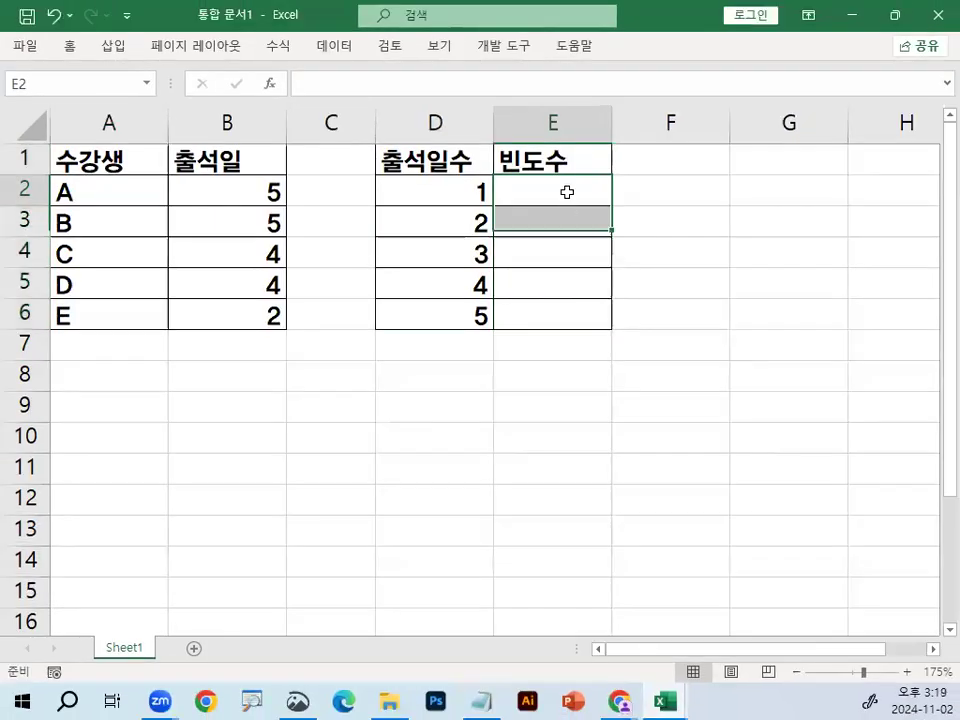
- Switch to the Notepad lecture notes and review the =FREQUENCY(배열1,배열2) syntax line
left_click(479, 701)
left_click_drag(247, 277, 513, 276)
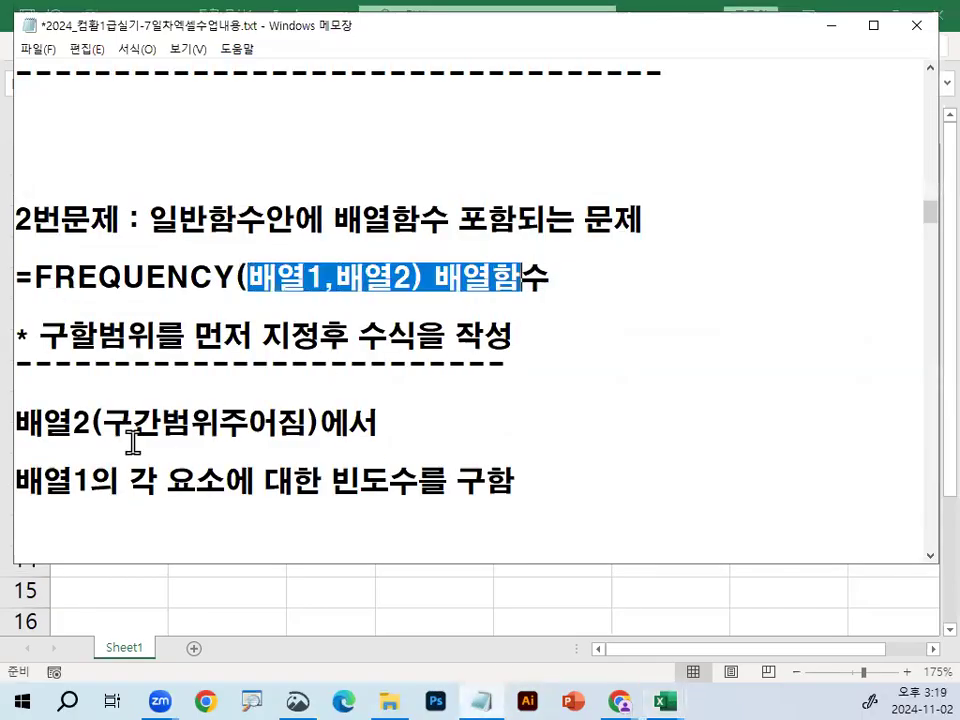
left_click_drag(34, 277, 536, 302)
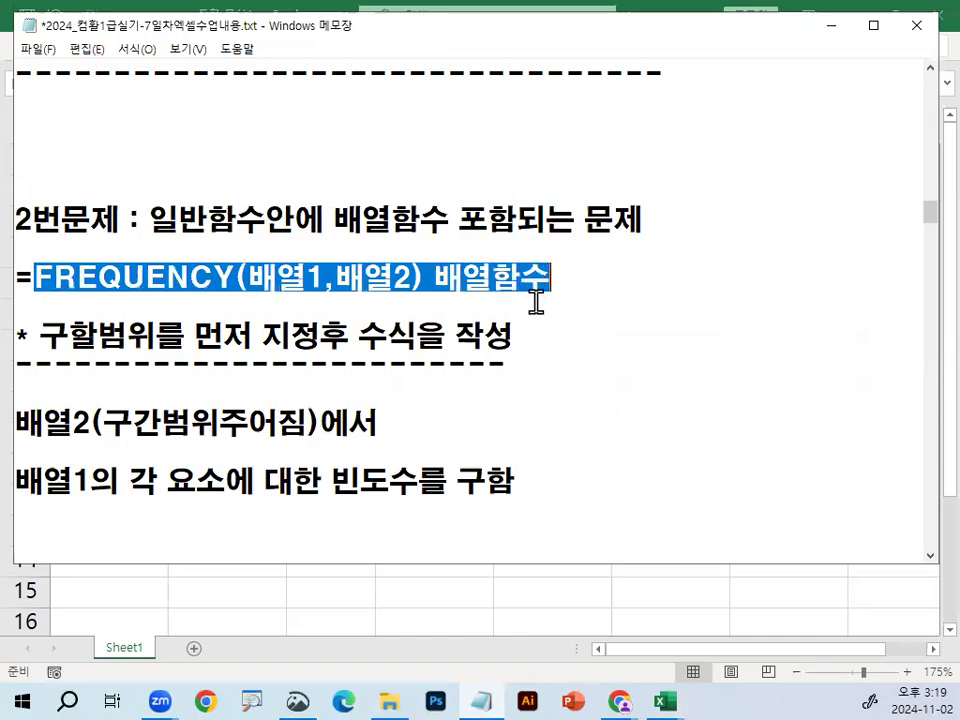
- Delete the extra blank line above the 절대!! note and enclose that note in angle brackets
scroll(523, 354, "down", 1)
left_click(335, 445)
key("Delete")
key("Delete")
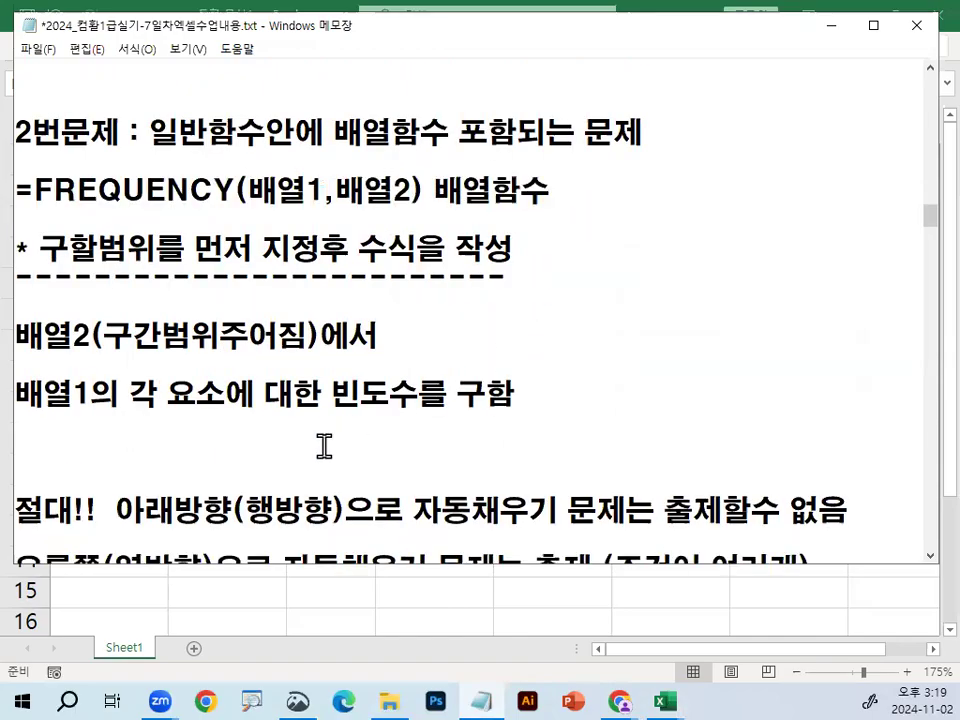
type("<")
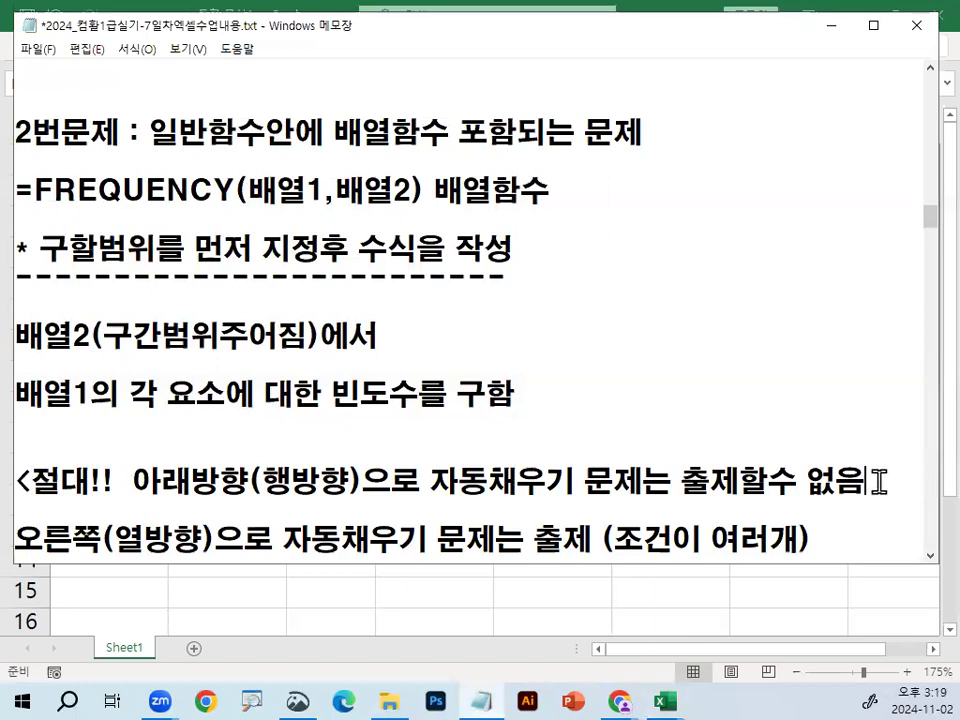
- Examine the 배열1 and 배열2 arguments of FREQUENCY and the note on 오른쪽(열방향) autofill problems
double_click(265, 189)
double_click(372, 189)
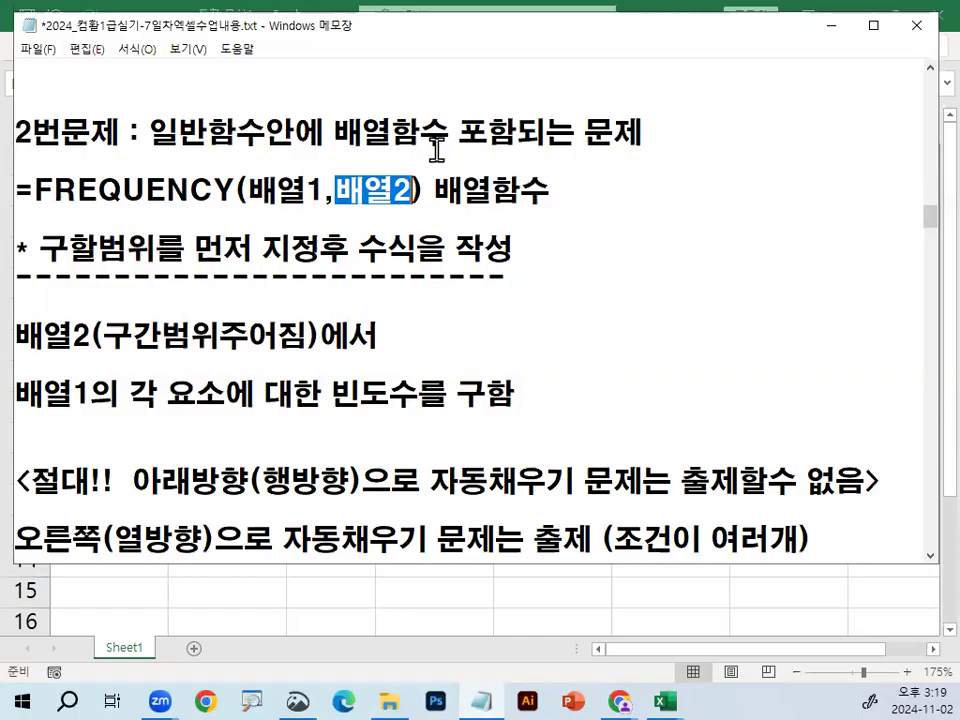
left_click_drag(199, 540, 467, 534)
left_click(621, 534)
left_click_drag(562, 540, 633, 533)
scroll(707, 521, "down", 1)
left_click_drag(592, 452, 871, 459)
left_click(880, 459)
key("ctrl+z")
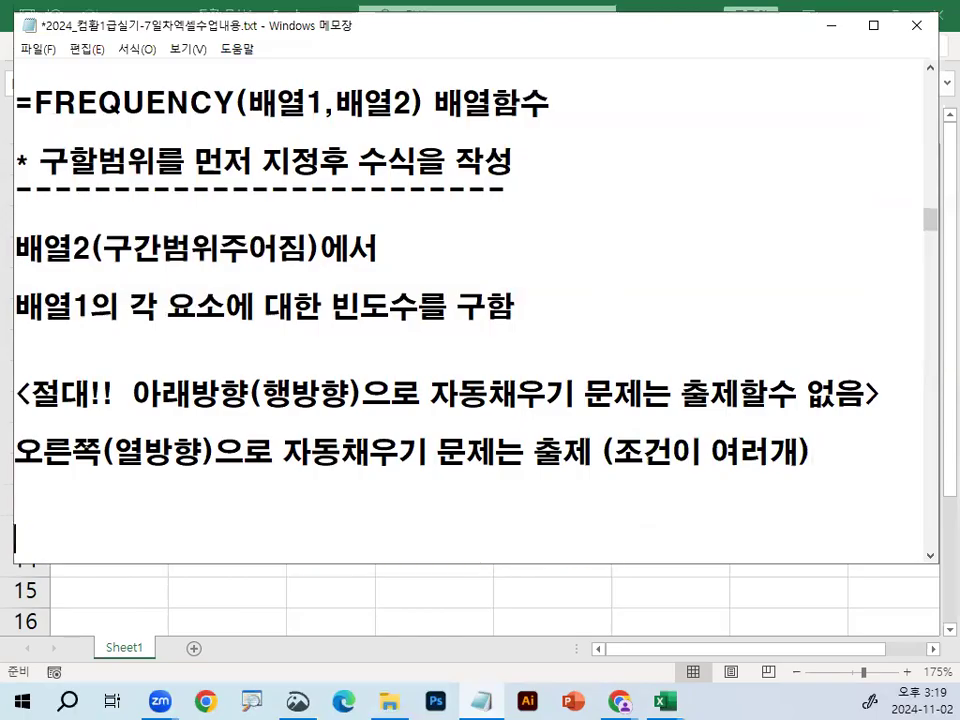
- Underline 아래방향(행방향) and circle 자동채우기 in the 절대!! note with the red annotation pen, and clear the marks
left_click_drag(140, 424, 322, 424)
left_click_drag(478, 411, 548, 408)
mouse_move(437, 402)
left_mouse_down()
mouse_move(508, 390)
mouse_move(518, 410)
left_mouse_up()
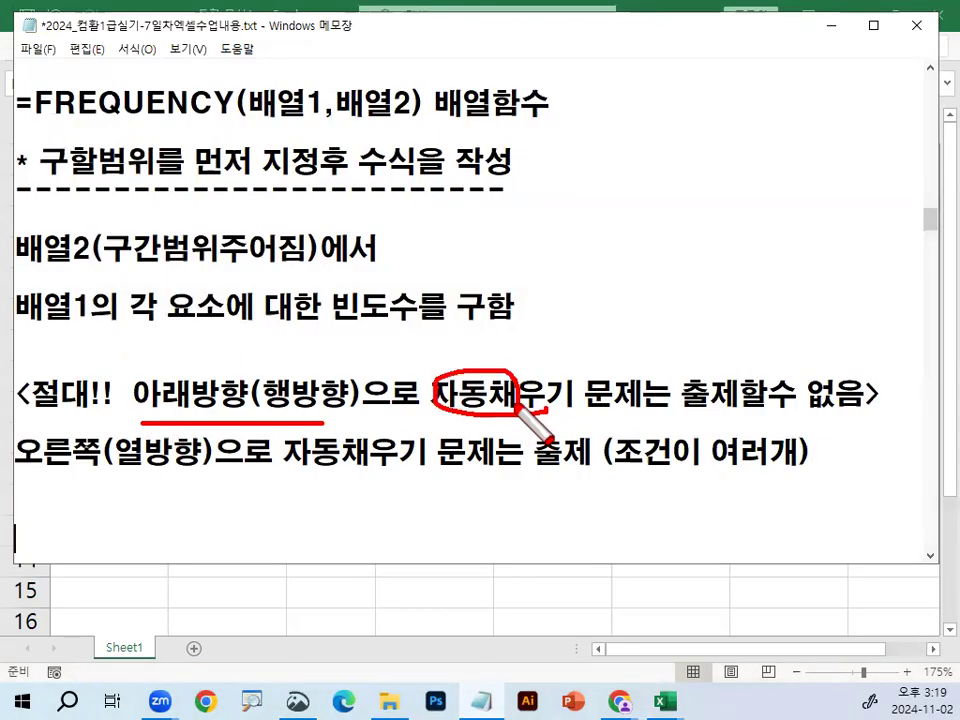
key("Escape")
- Return to the Excel workbook and sketch a temporary red downward arrow beside E2 to illustrate filling down
left_click(834, 33)
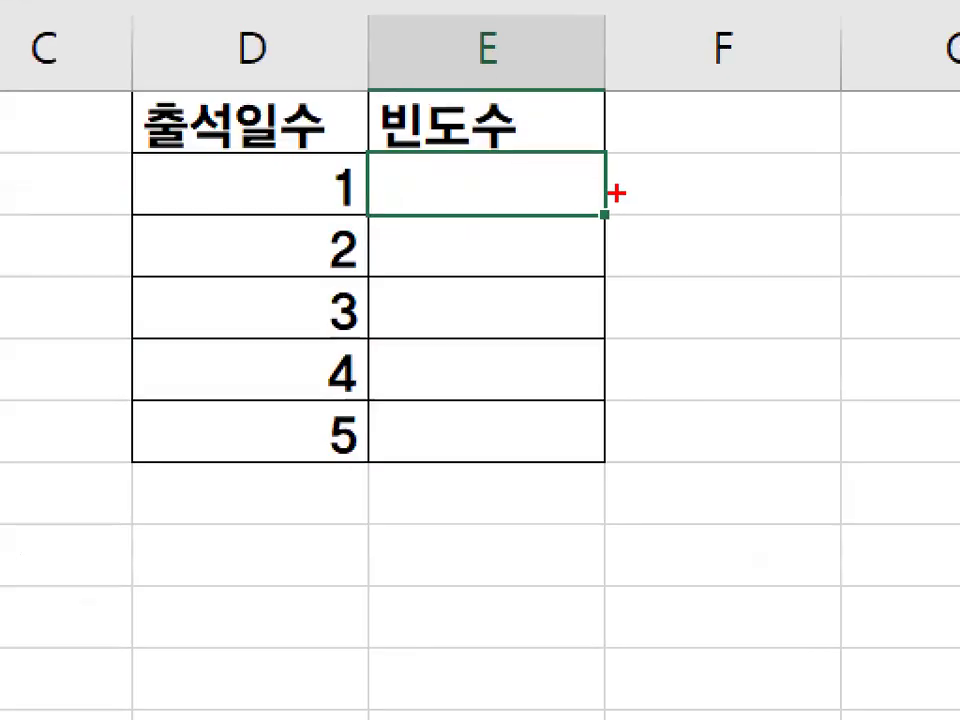
mouse_move(617, 197)
left_mouse_down()
mouse_move(605, 262)
mouse_move(655, 206)
left_mouse_up()
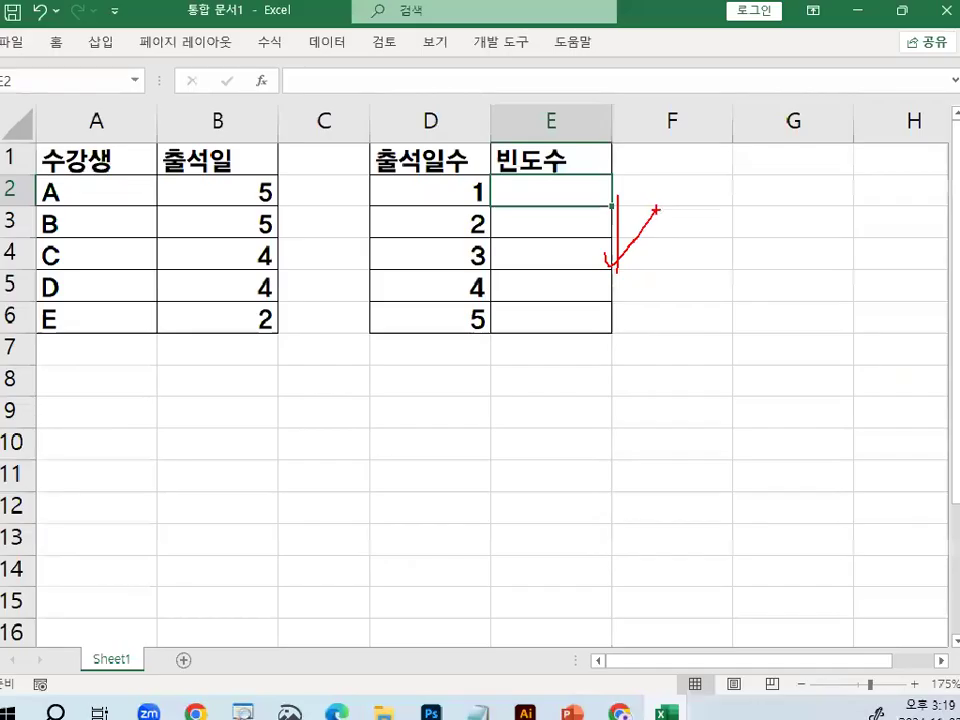
key("Escape")
- Select E2:E6 and frame the 출석일 values in B2:B6 with a red annotation rectangle
left_click_drag(531, 185, 529, 311)
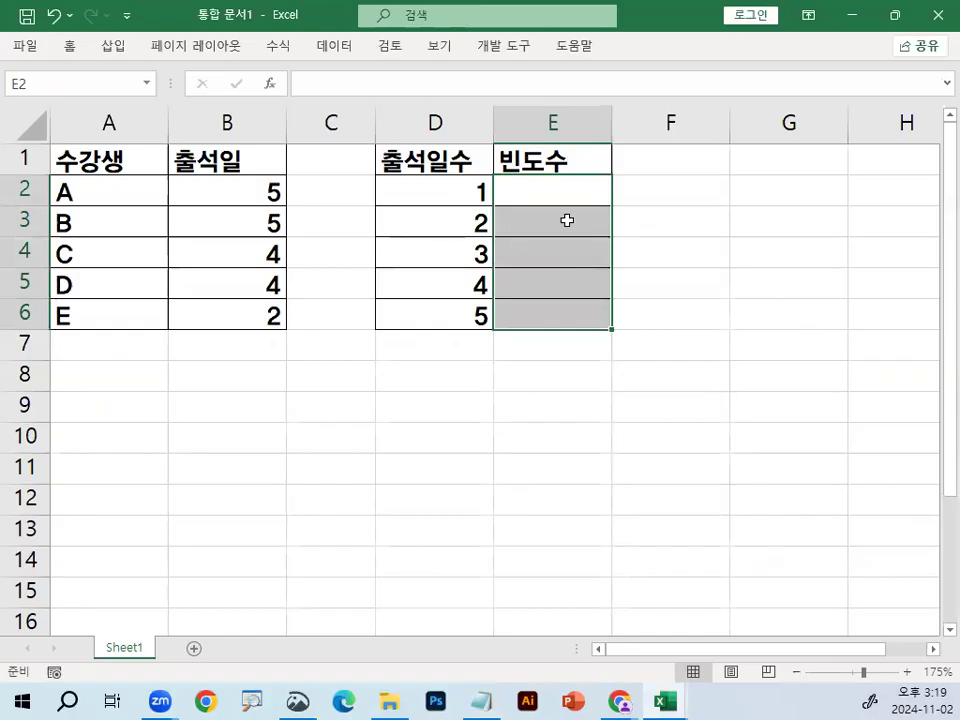
right_click(426, 414)
mouse_move(470, 459)
left_click(572, 512)
mouse_move(238, 174)
left_mouse_down()
mouse_move(294, 332)
mouse_move(313, 343)
mouse_move(305, 334)
left_mouse_up()
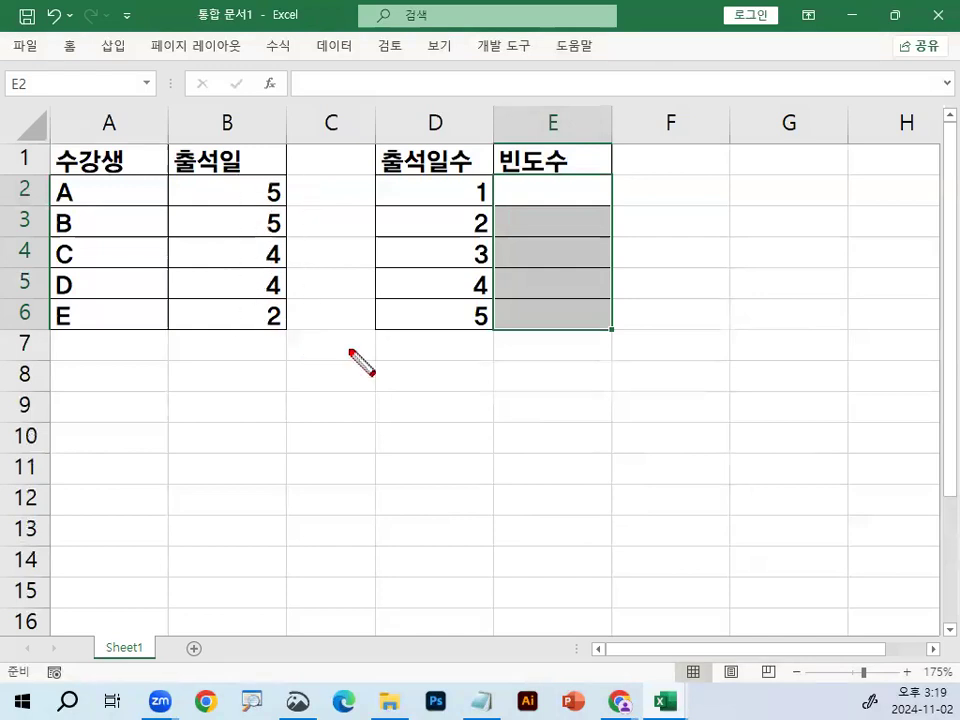
- Frame the 출석일수 values in D2:D6 with a blue annotation rectangle
right_click(504, 434)
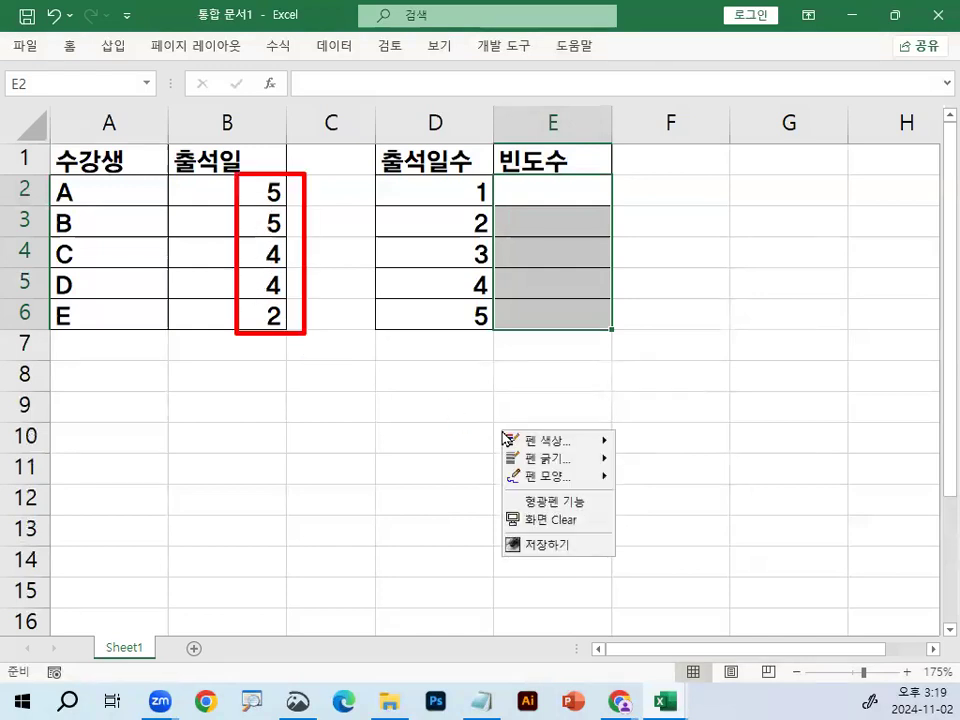
mouse_move(589, 442)
left_click(648, 461)
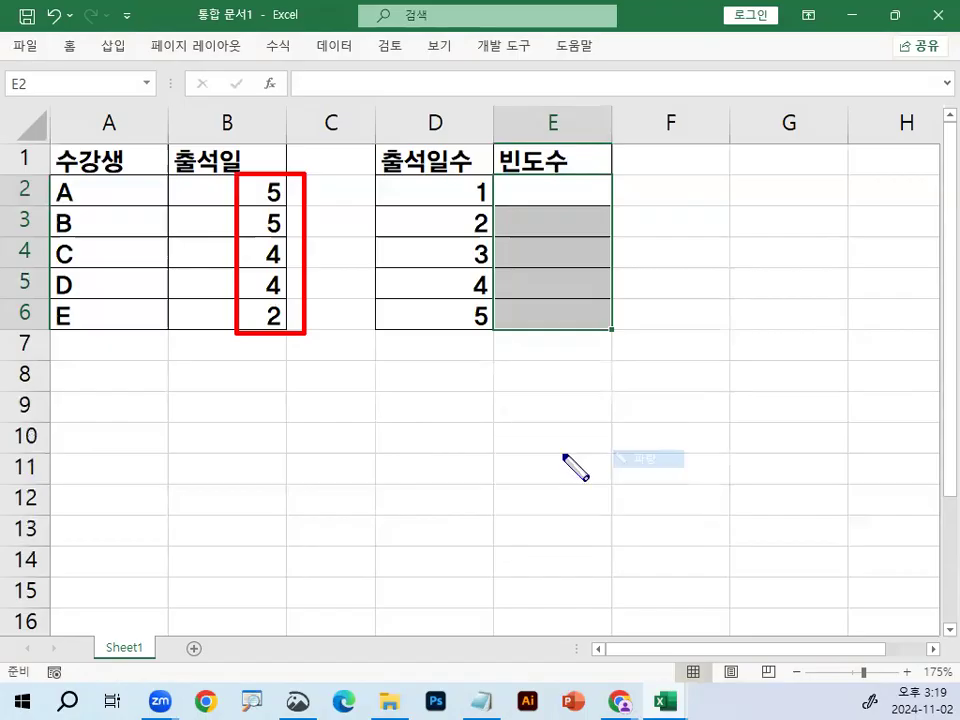
right_click(565, 457)
mouse_move(600, 501)
left_click(718, 556)
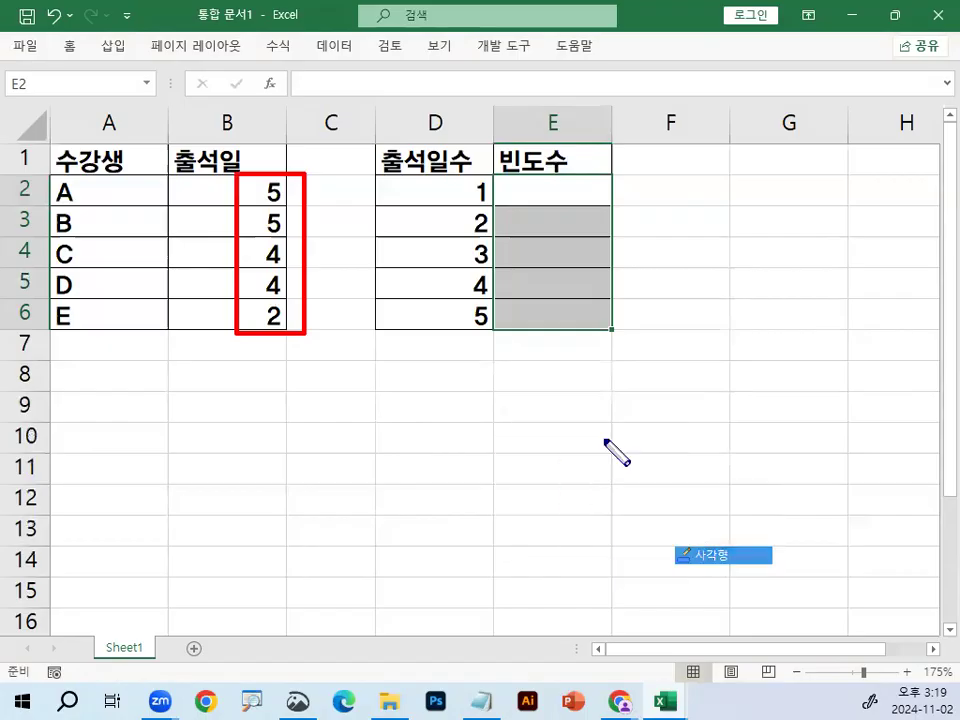
left_click_drag(443, 175, 497, 338)
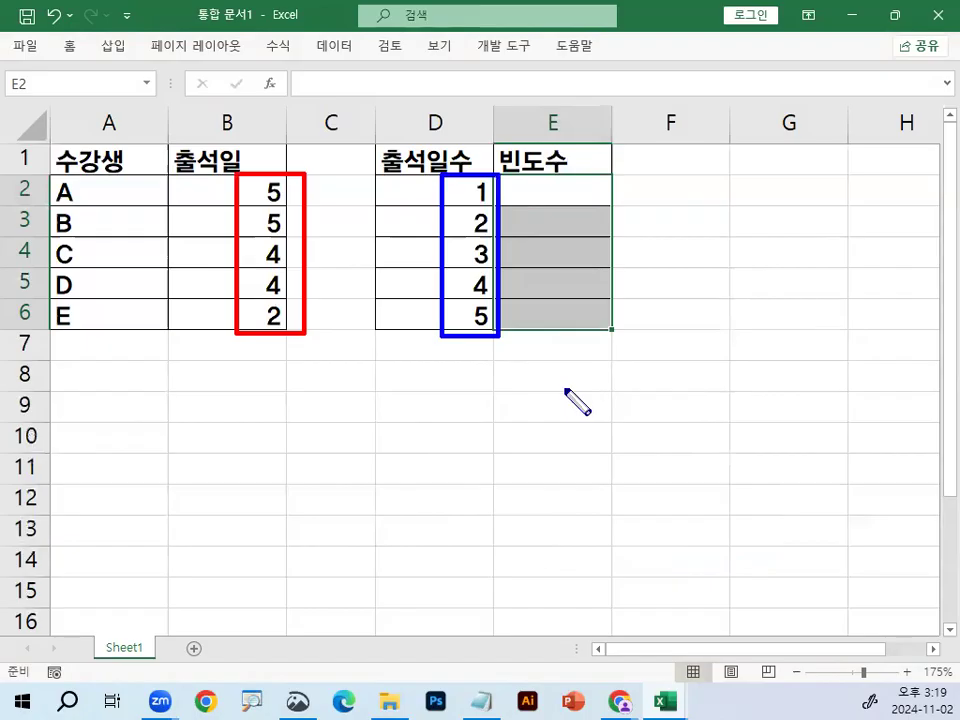
- Draw red freehand arrows from the 5 in B2 to each of the values in D2:D6
right_click(528, 429)
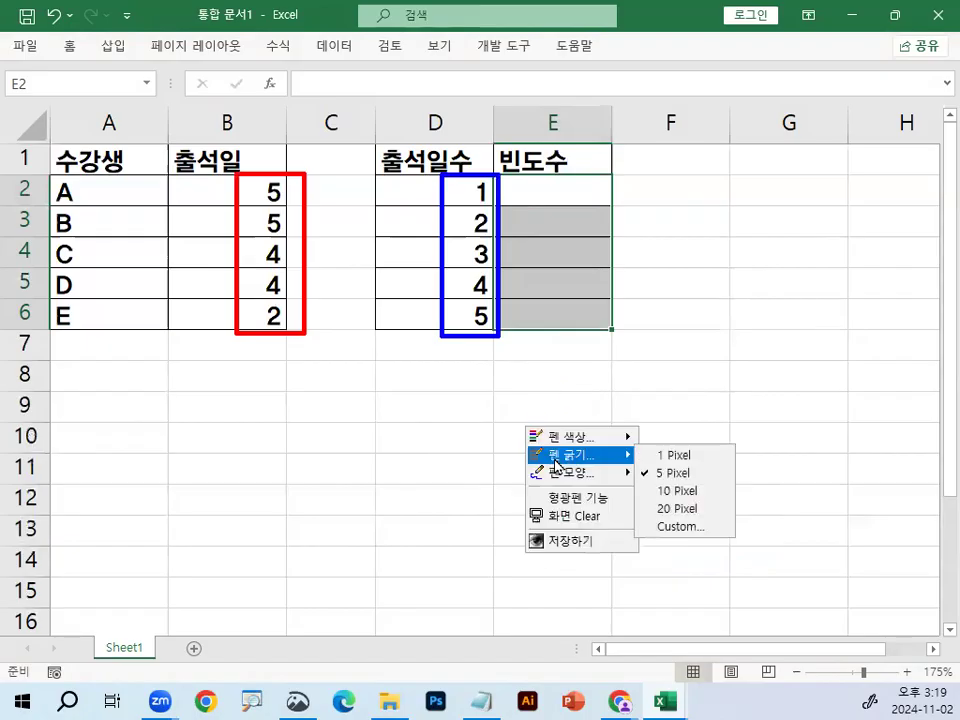
mouse_move(579, 486)
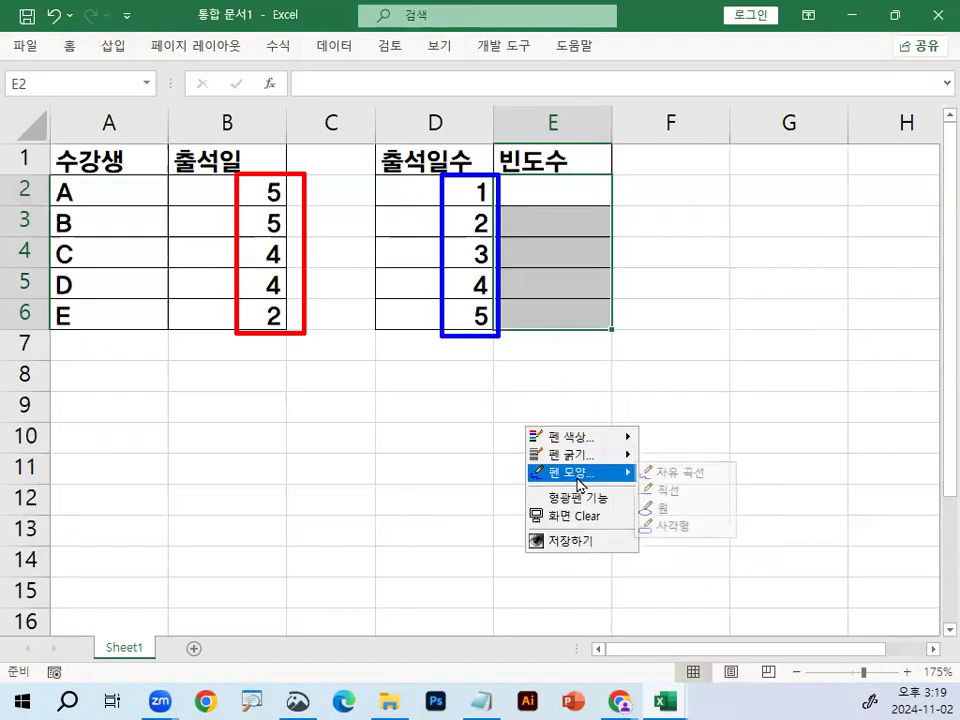
left_click(712, 478)
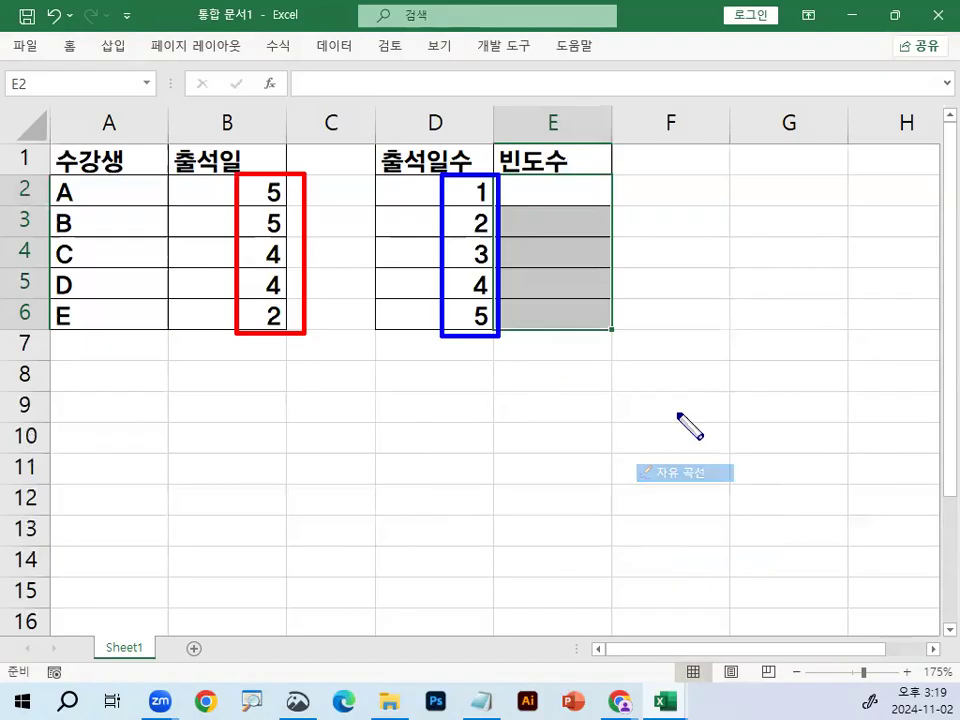
right_click(416, 443)
mouse_move(450, 453)
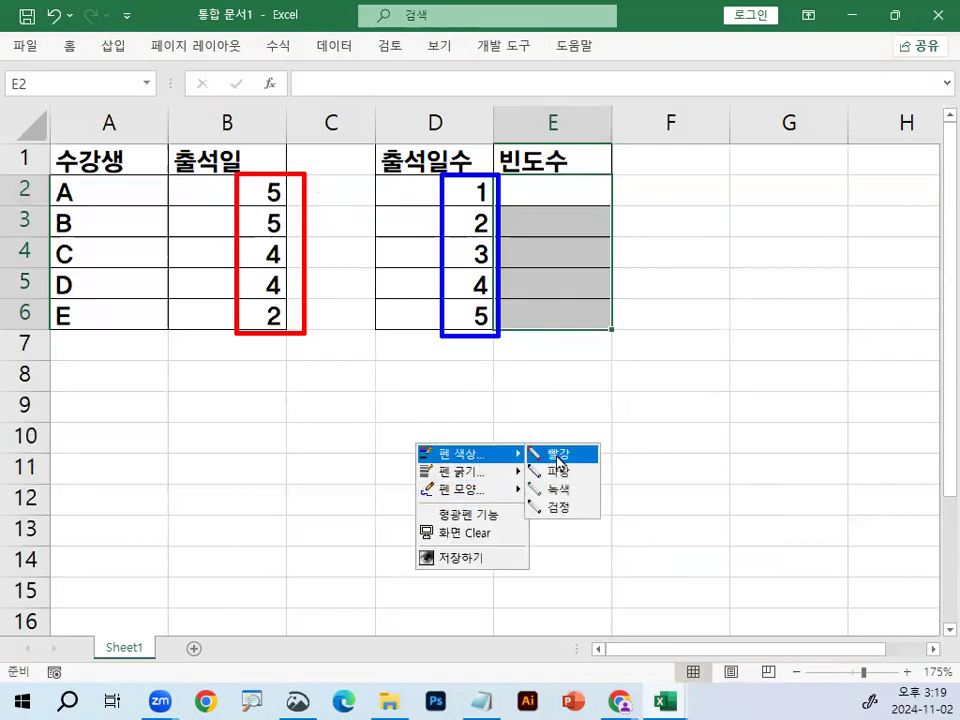
left_click(557, 455)
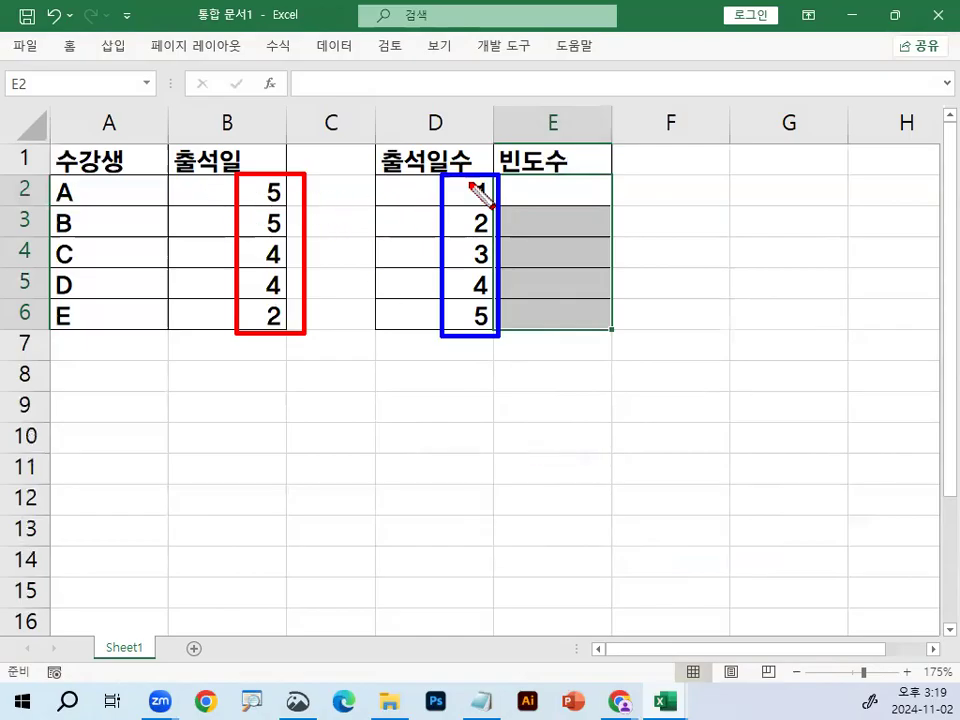
mouse_move(306, 186)
left_mouse_down()
mouse_move(424, 187)
mouse_move(412, 200)
left_mouse_up()
mouse_move(306, 187)
left_mouse_down()
mouse_move(446, 233)
mouse_move(424, 241)
left_mouse_up()
left_click_drag(306, 188, 424, 258)
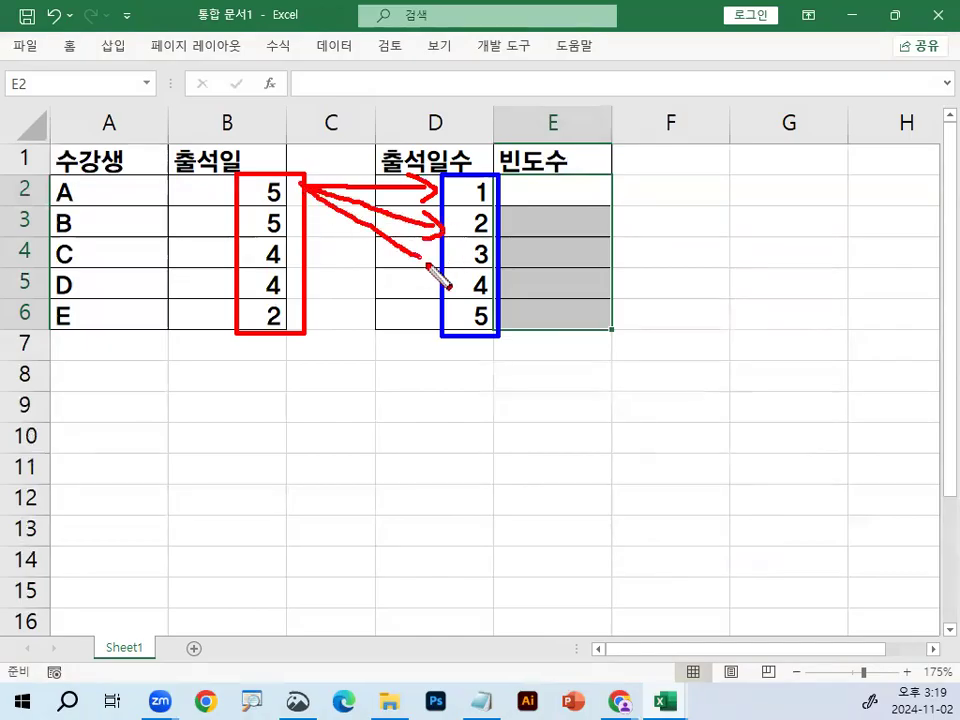
mouse_move(310, 194)
left_mouse_down()
mouse_move(432, 298)
mouse_move(418, 300)
left_mouse_up()
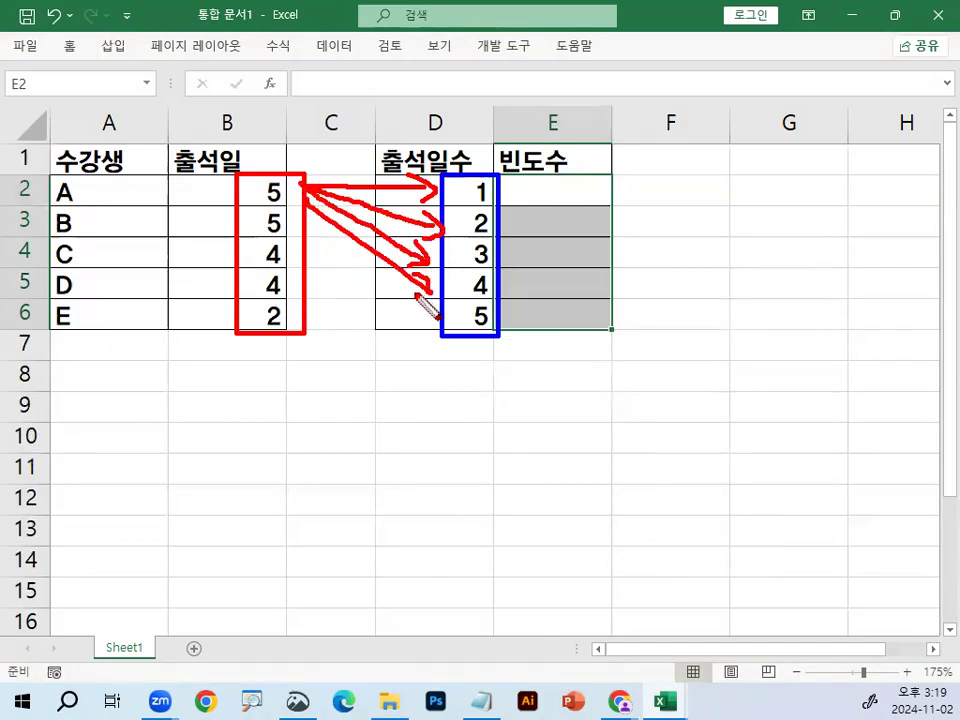
mouse_move(307, 196)
left_mouse_down()
mouse_move(415, 332)
mouse_move(424, 315)
left_mouse_up()
- Mark the compared attendance values in red and handwrite the frequencies 0, 1, 0, 2 and 2 over E2:E6
mouse_move(490, 180)
left_mouse_down()
mouse_move(461, 184)
mouse_move(494, 186)
mouse_move(467, 222)
mouse_move(500, 230)
left_mouse_up()
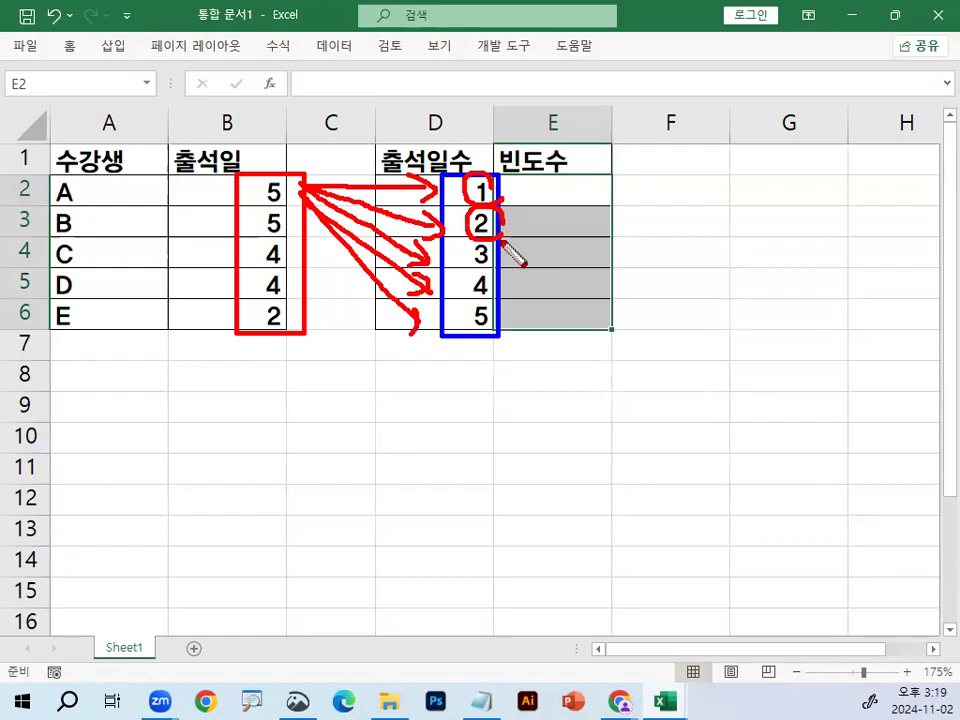
left_click_drag(510, 122, 480, 174)
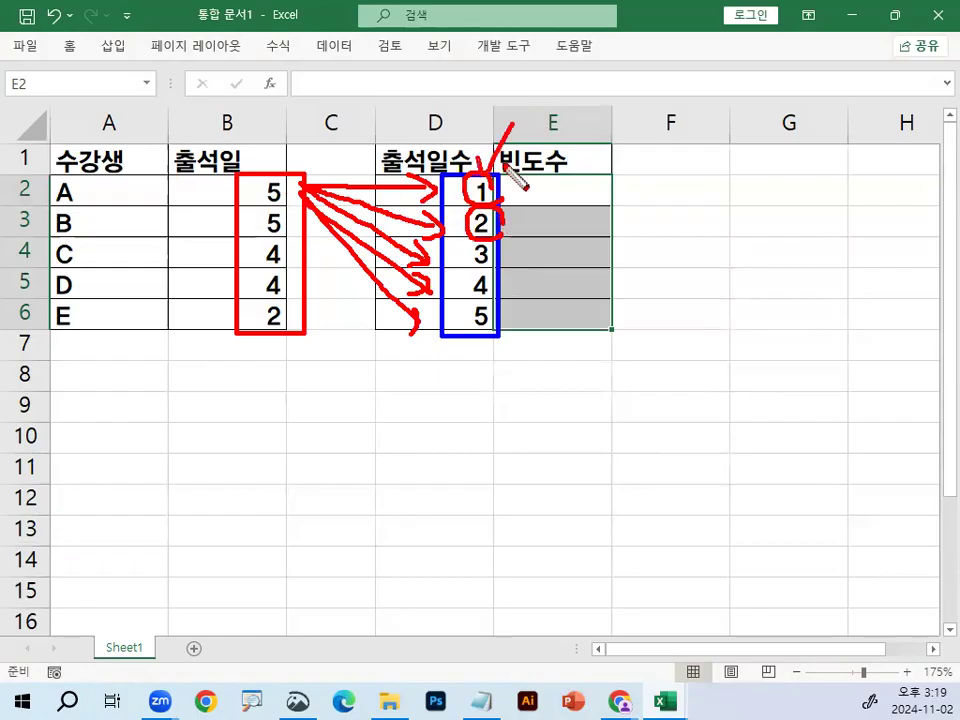
mouse_move(245, 180)
left_mouse_down()
mouse_move(224, 246)
mouse_move(240, 328)
left_mouse_up()
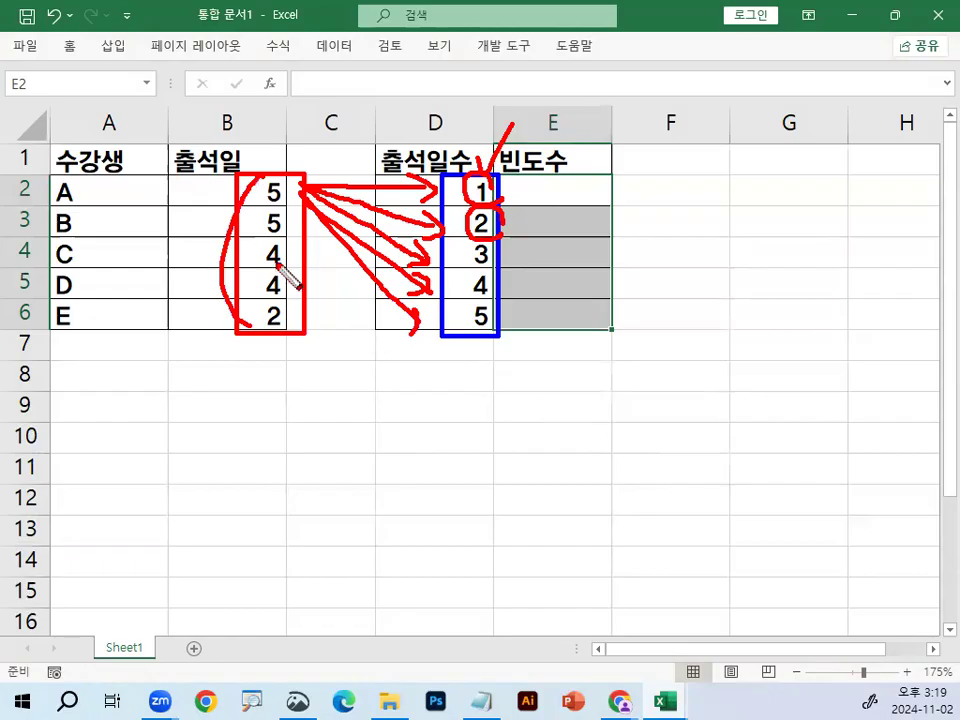
mouse_move(562, 184)
left_mouse_down()
mouse_move(574, 197)
mouse_move(566, 181)
mouse_move(554, 235)
left_mouse_up()
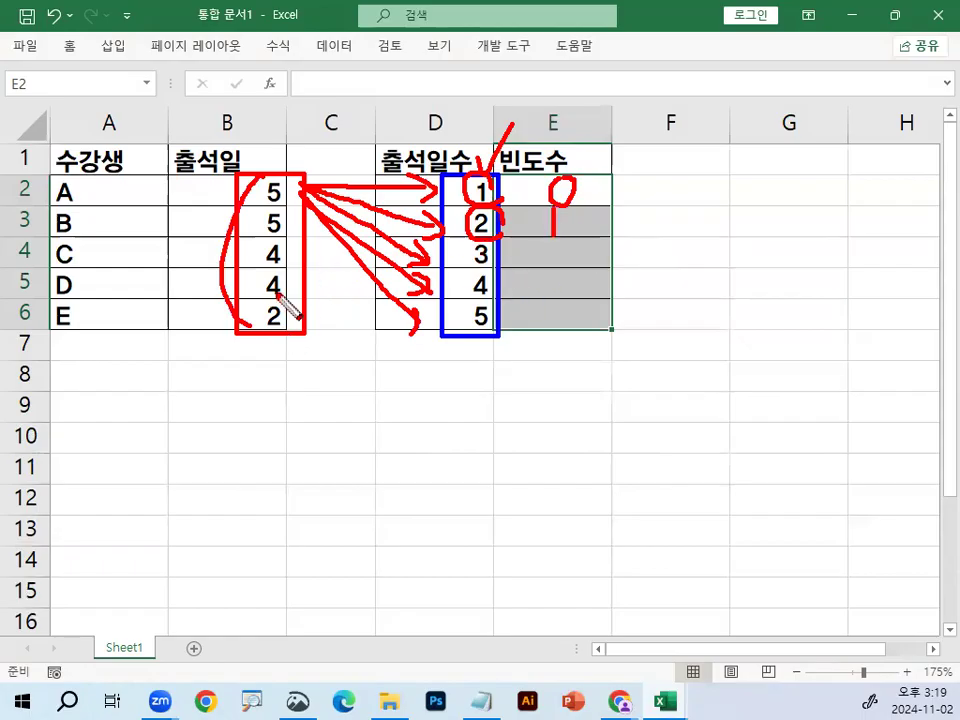
mouse_move(574, 244)
left_mouse_down()
mouse_move(563, 251)
mouse_move(579, 246)
left_mouse_up()
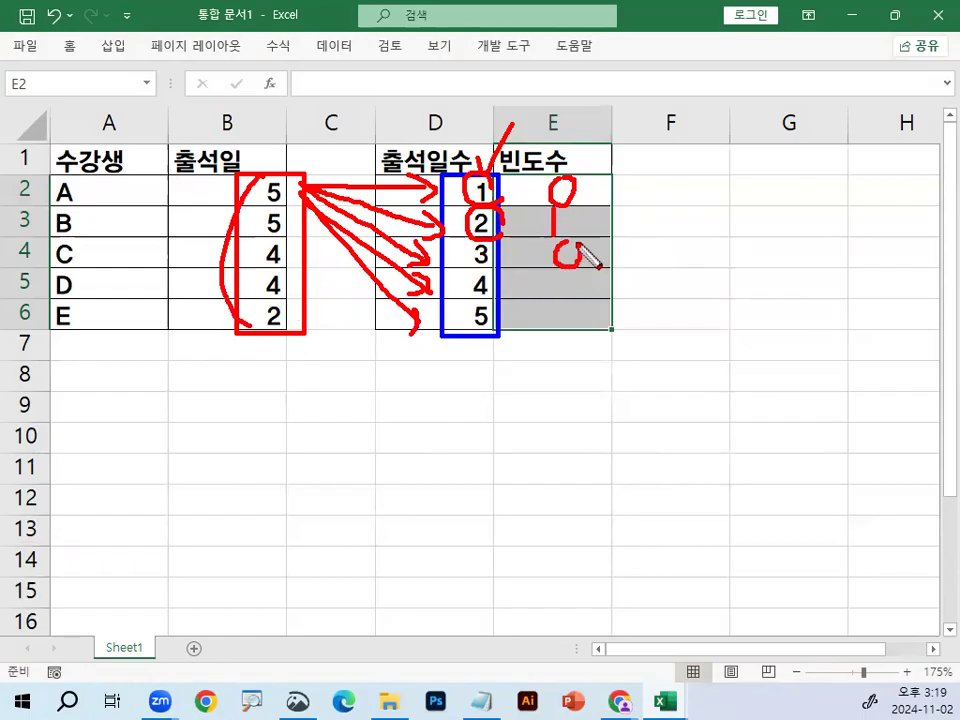
mouse_move(287, 250)
left_mouse_down()
mouse_move(306, 251)
mouse_move(290, 287)
left_mouse_up()
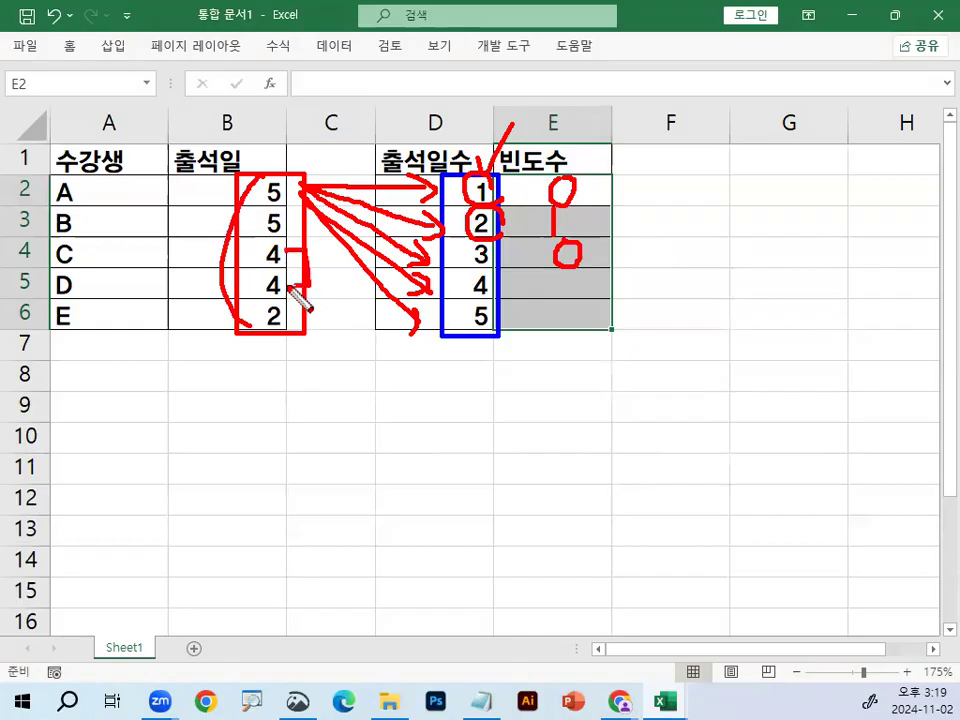
left_click_drag(545, 279, 590, 327)
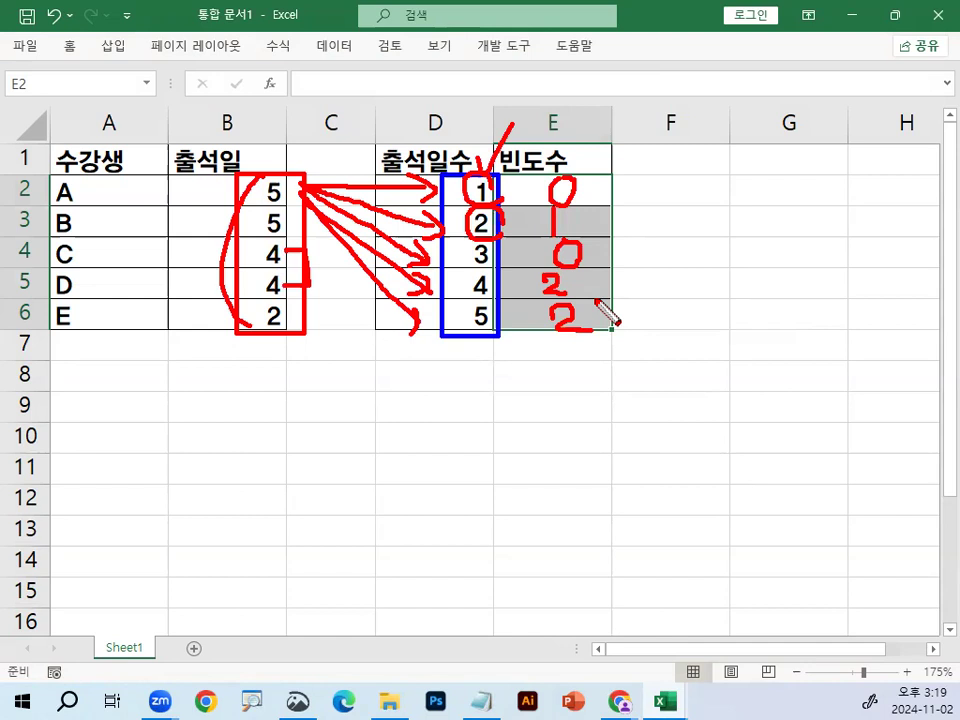
mouse_move(607, 170)
left_mouse_down()
mouse_move(634, 272)
mouse_move(607, 350)
left_mouse_up()
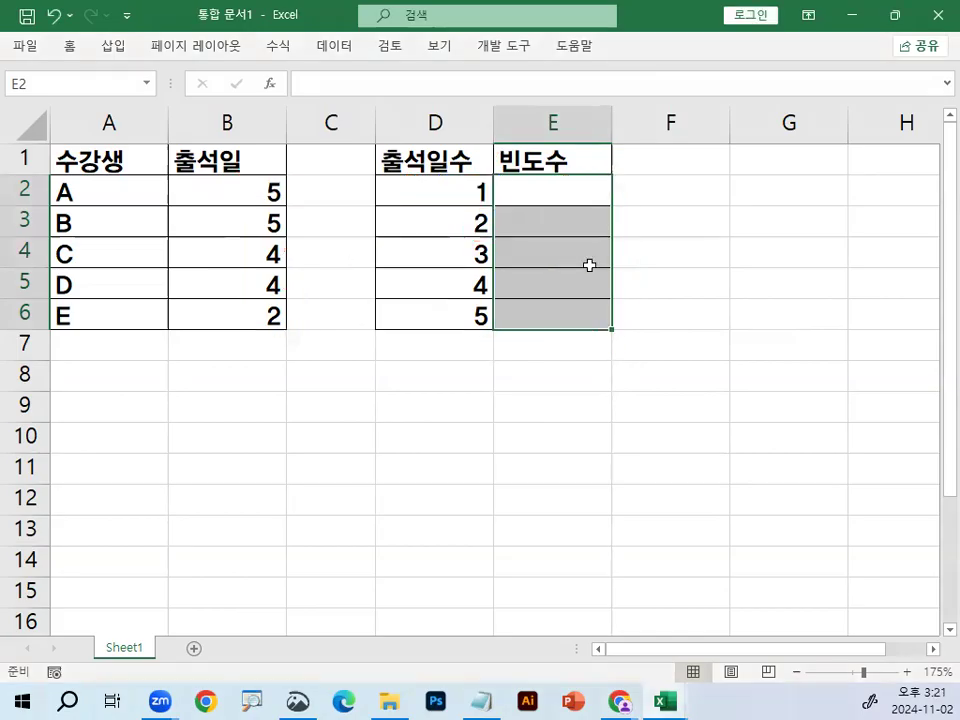
- Start a FREQUENCY formula across E2:E6 with the 출석일 values in B2:B6 as data_array, underlining its arguments in red
type("=")
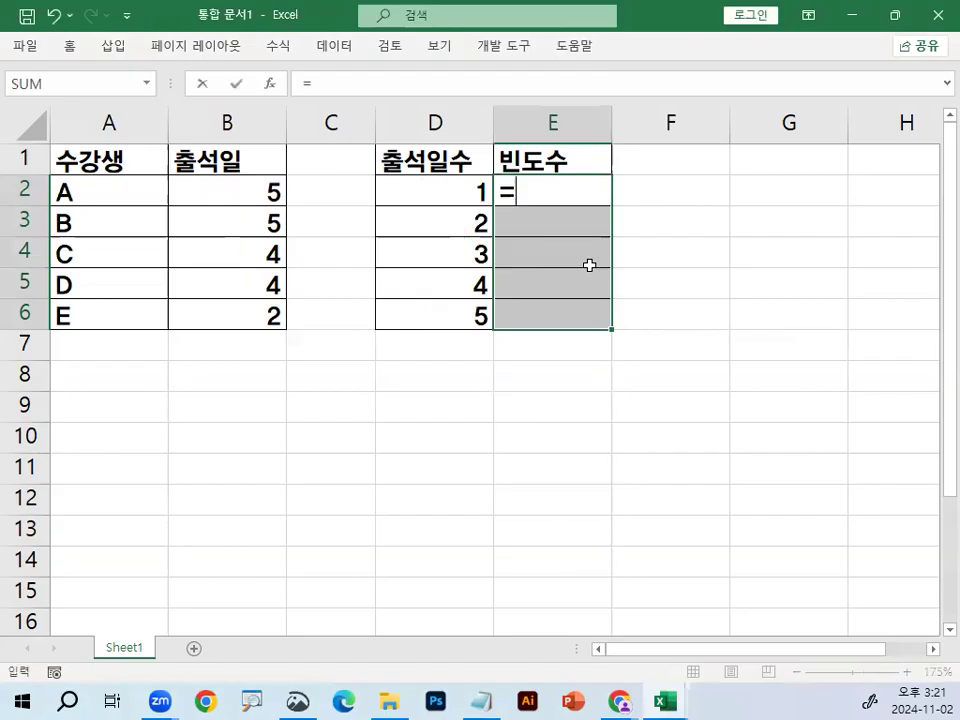
type("ㄹ")
key("BackSpace")
type("FR")
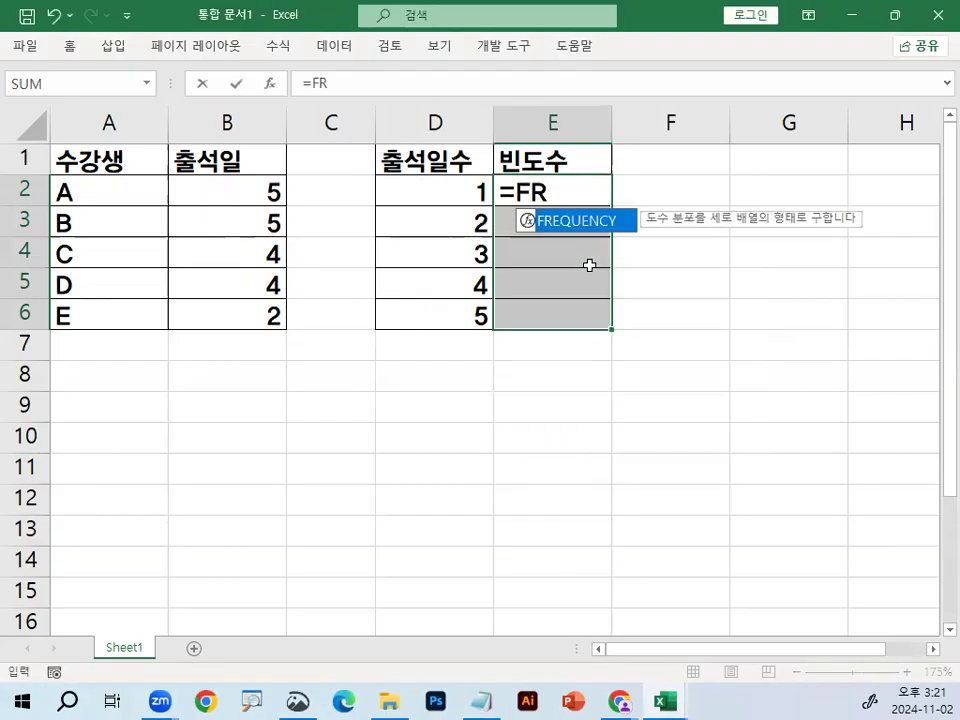
double_click(608, 222)
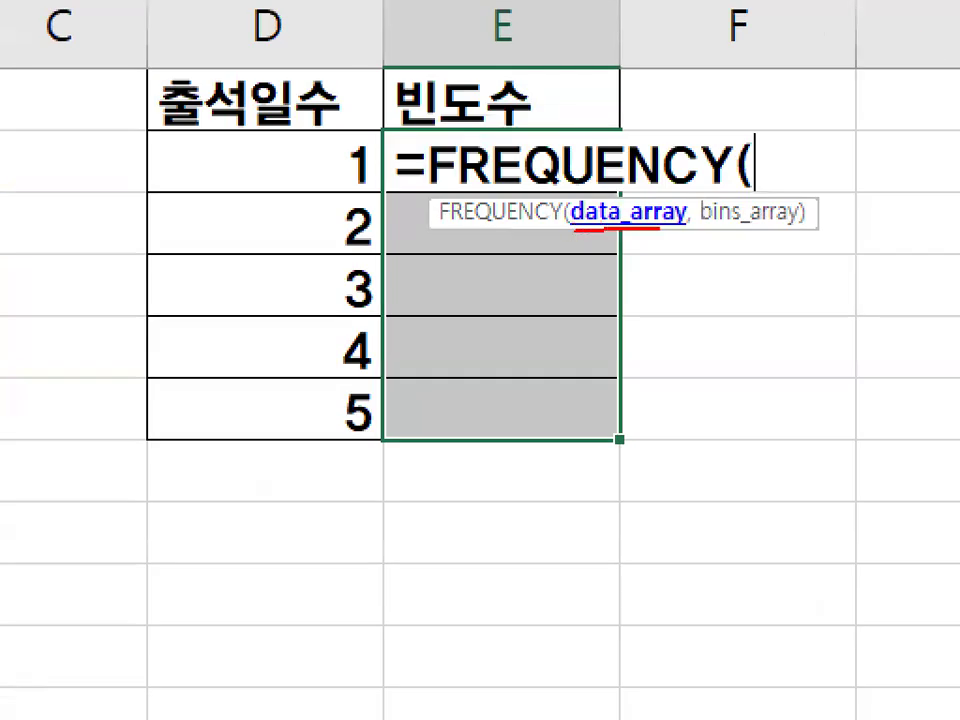
left_click_drag(706, 227, 781, 220)
left_click_drag(760, 168, 726, 232)
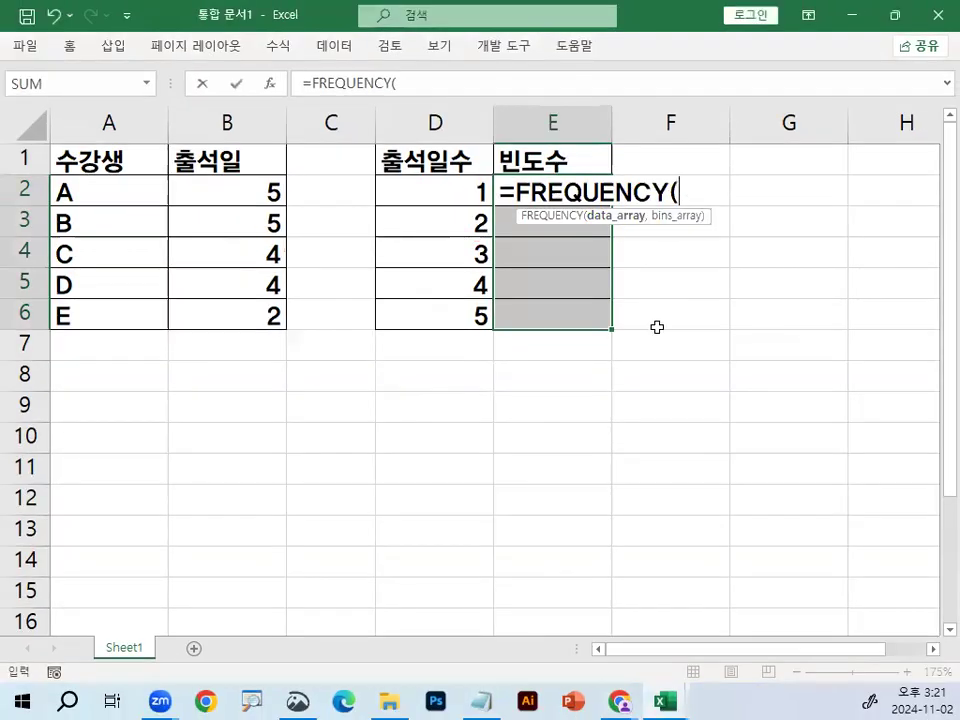
left_click_drag(251, 186, 251, 304)
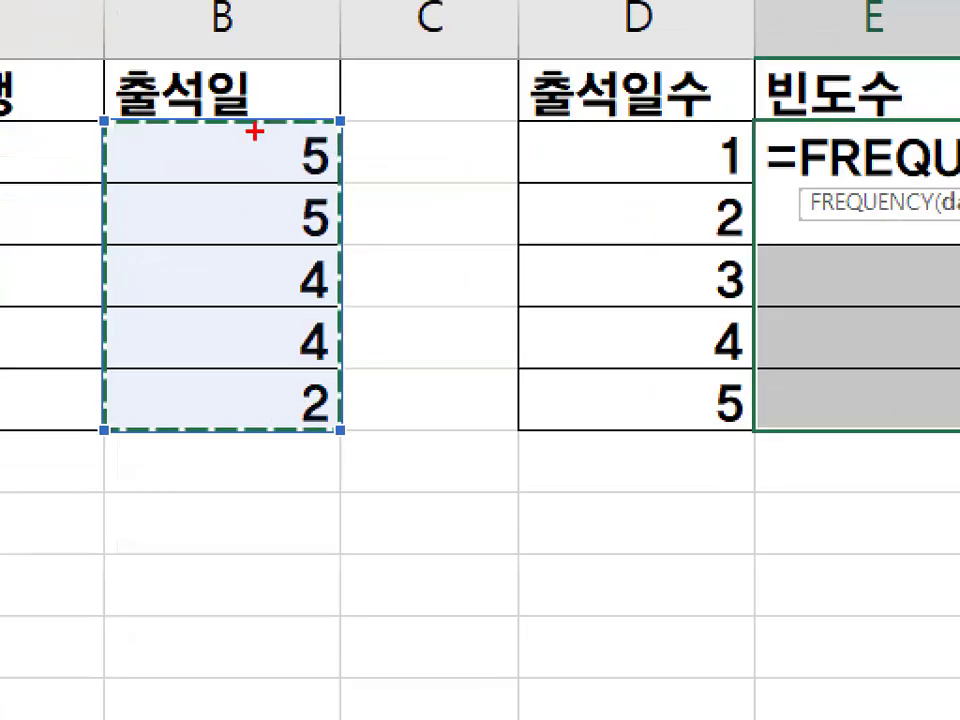
- Tick the values in B2:B6 and D2:D5 in red, draw a curve along 출석일수, and clear the annotations
left_click_drag(246, 164, 374, 75)
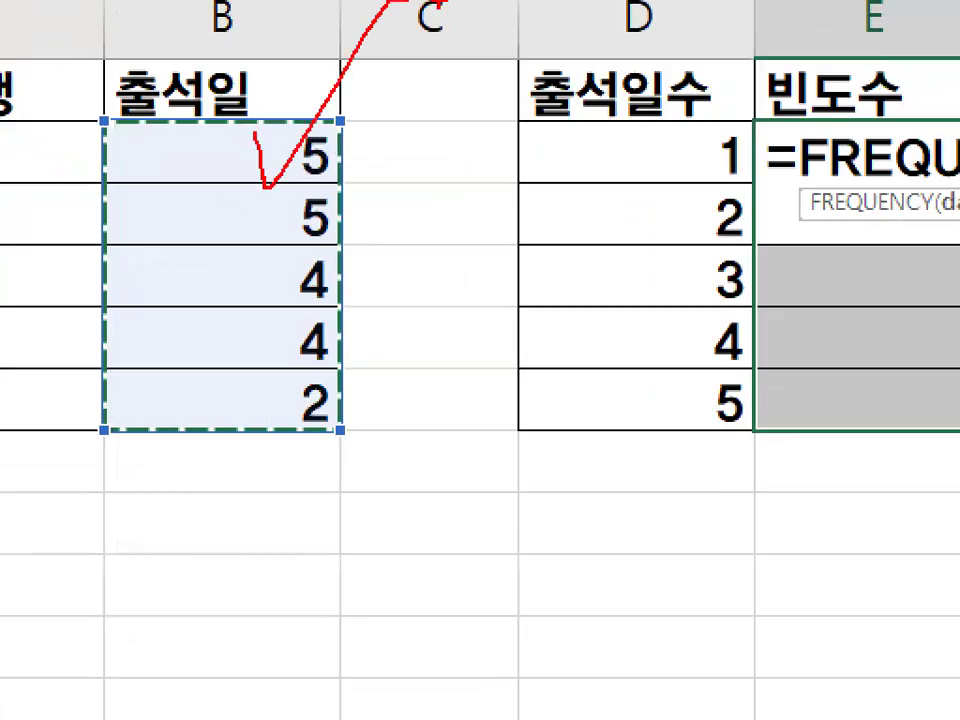
mouse_move(597, 268)
left_mouse_down()
mouse_move(643, 240)
mouse_move(660, 210)
left_mouse_up()
left_click_drag(595, 196, 675, 303)
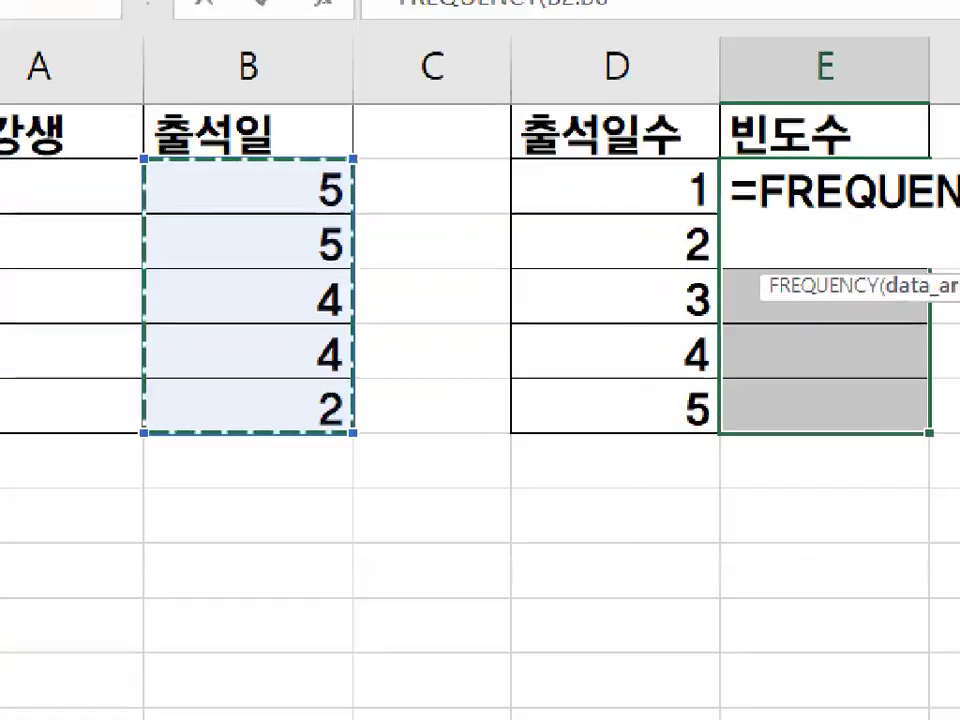
mouse_move(228, 125)
left_mouse_down()
mouse_move(232, 155)
mouse_move(318, 140)
left_mouse_up()
left_click_drag(263, 215, 312, 232)
left_click_drag(238, 307, 295, 263)
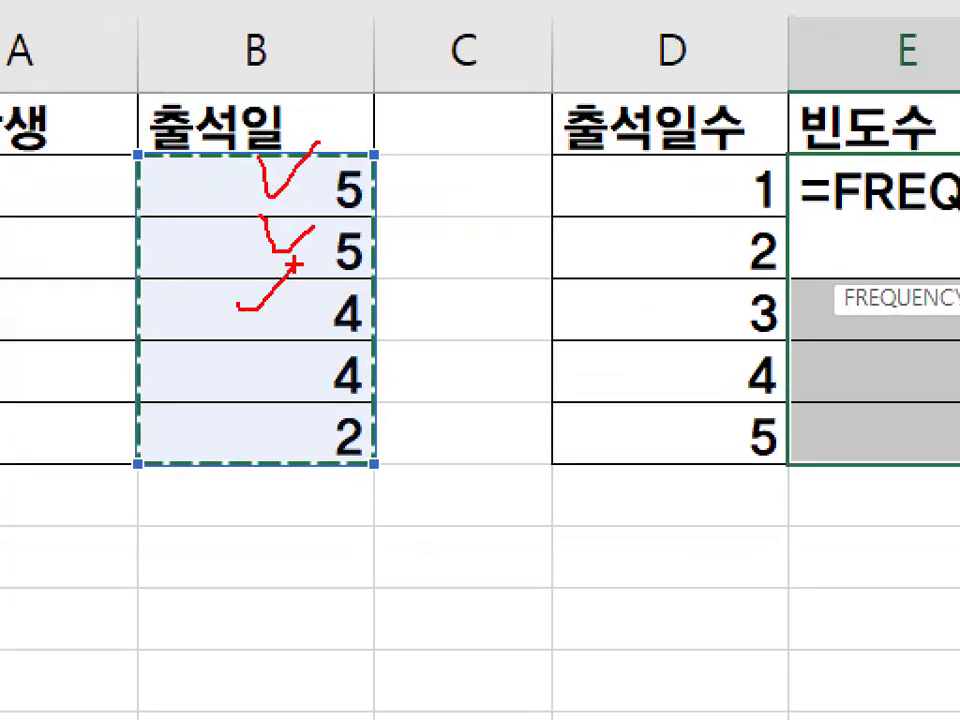
left_click_drag(267, 323, 305, 350)
left_click_drag(340, 382, 368, 380)
mouse_move(696, 174)
left_mouse_down()
mouse_move(658, 468)
mouse_move(736, 163)
left_mouse_up()
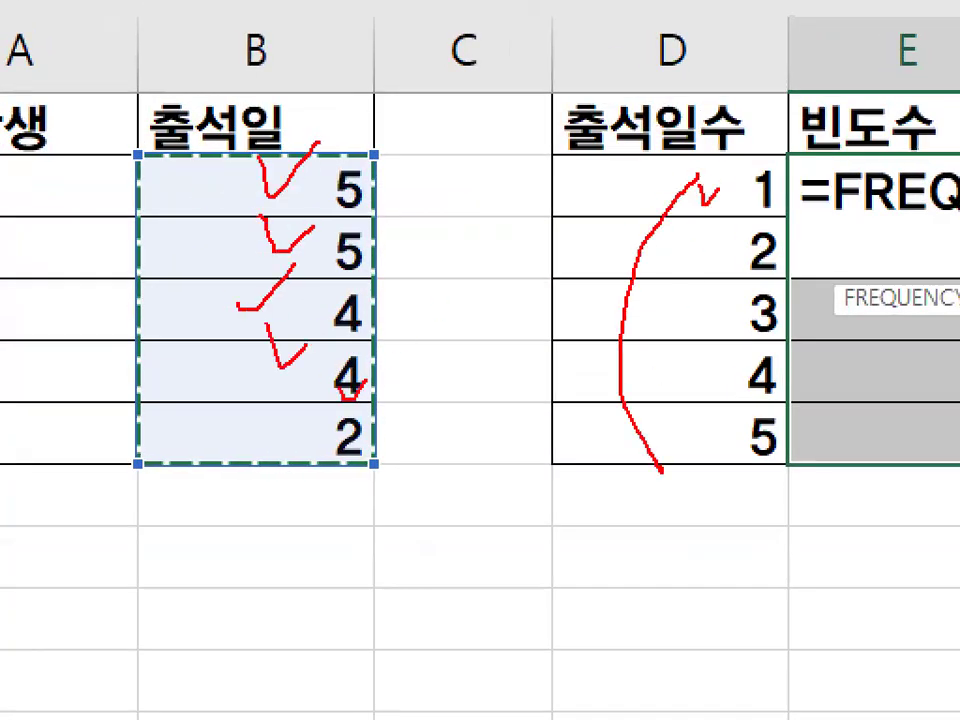
left_click_drag(712, 240, 748, 220)
left_click_drag(705, 295, 736, 326)
left_click_drag(790, 341, 720, 393)
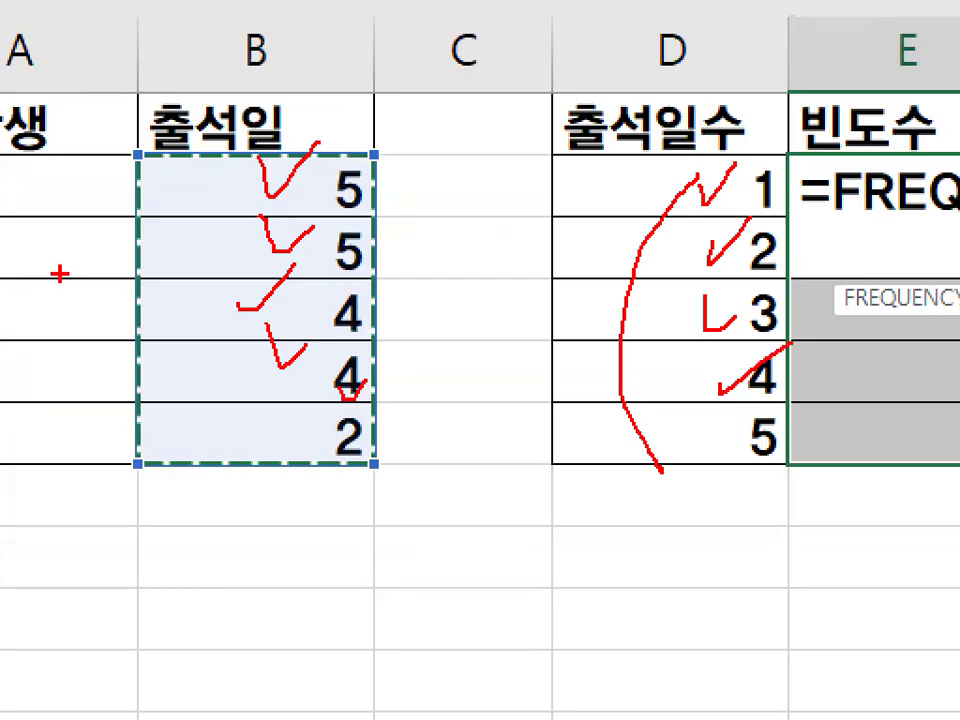
key("Escape")
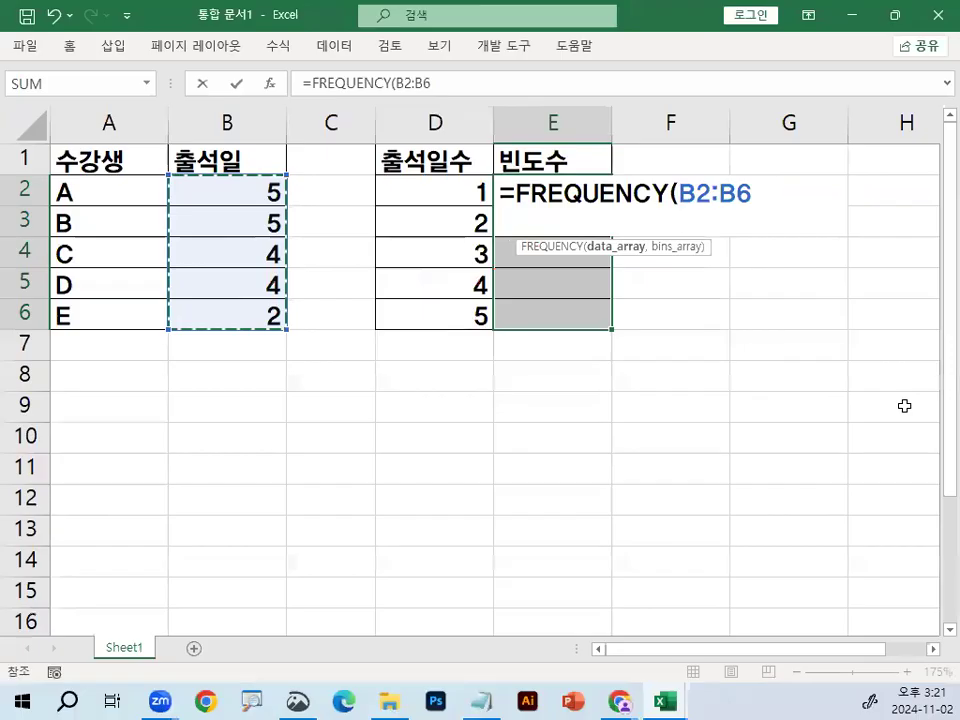
- Add D2:D6 as bins_array and enter =FREQUENCY(B2:B6,D2:D6) as an array formula in E2:E6
type(",")
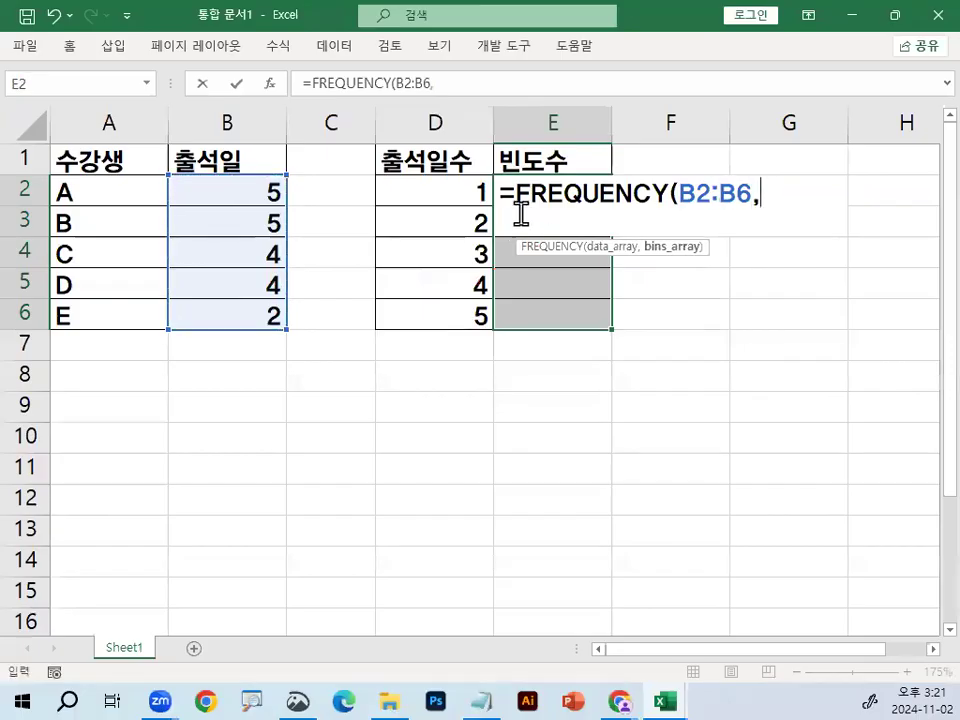
left_click_drag(459, 189, 467, 318)
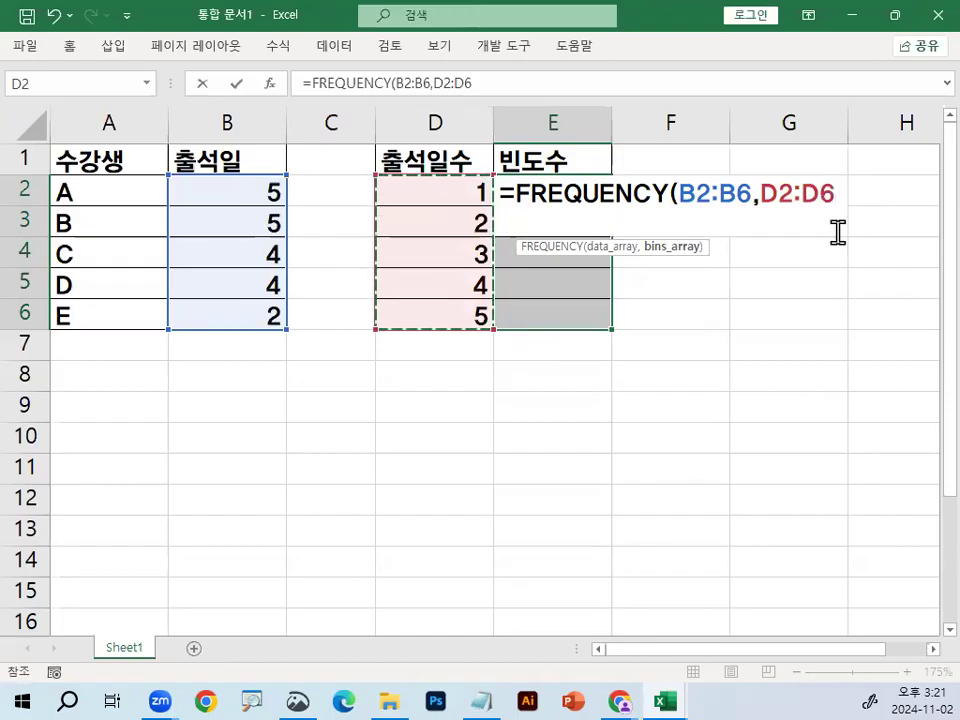
type(")")
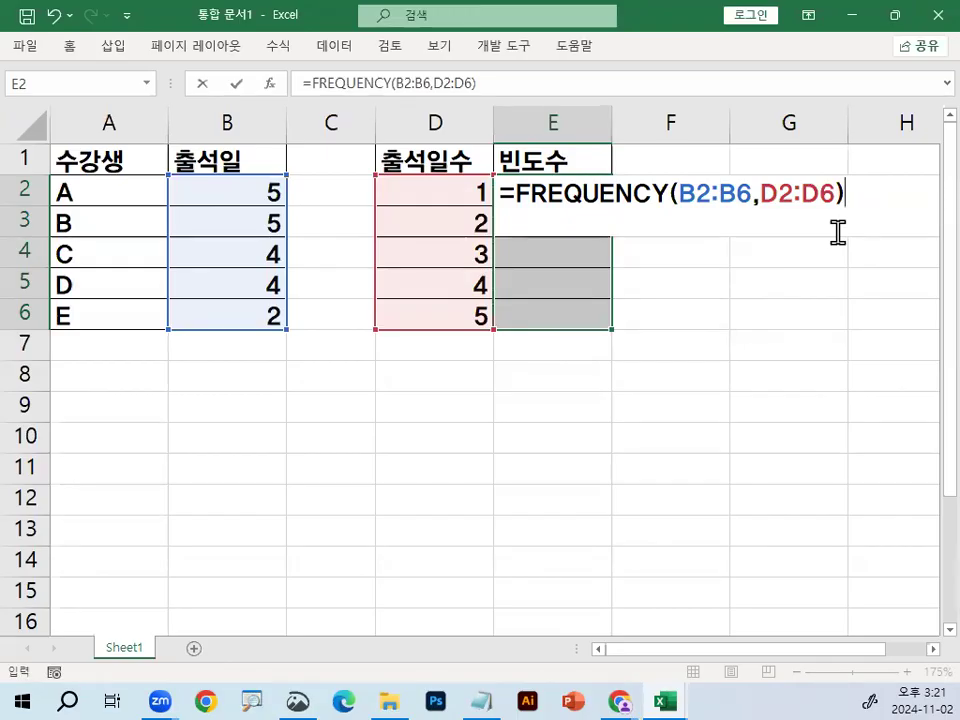
key("ctrl+shift+Return")
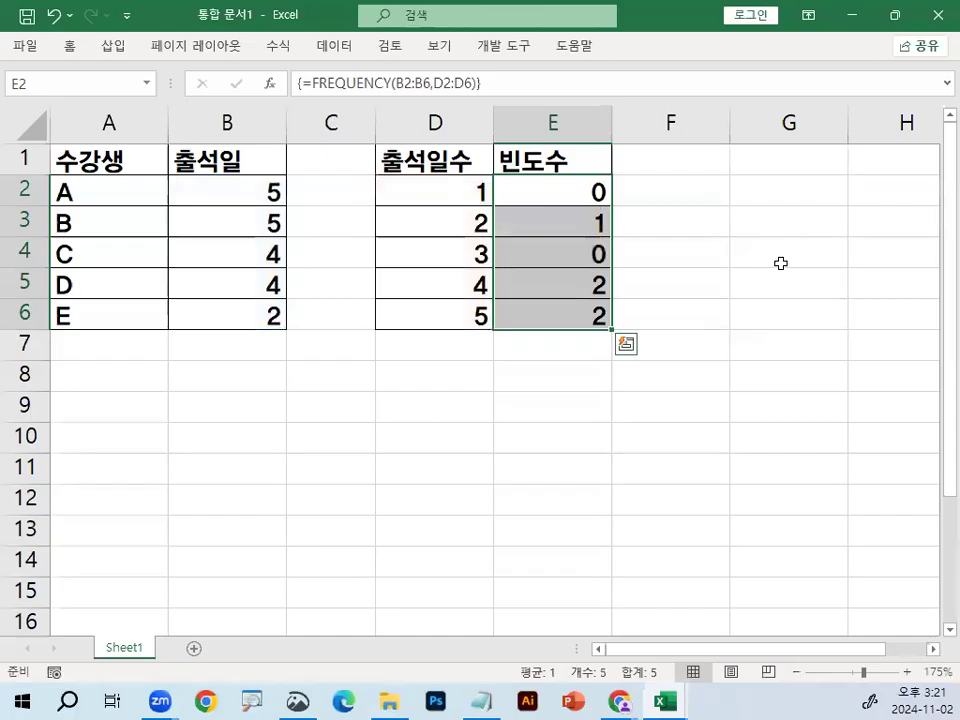
- Select E2, circle its 0 in red, draw an arrow down the 빈도수 column with a cross beside it, and clear the annotations
left_click(579, 193)
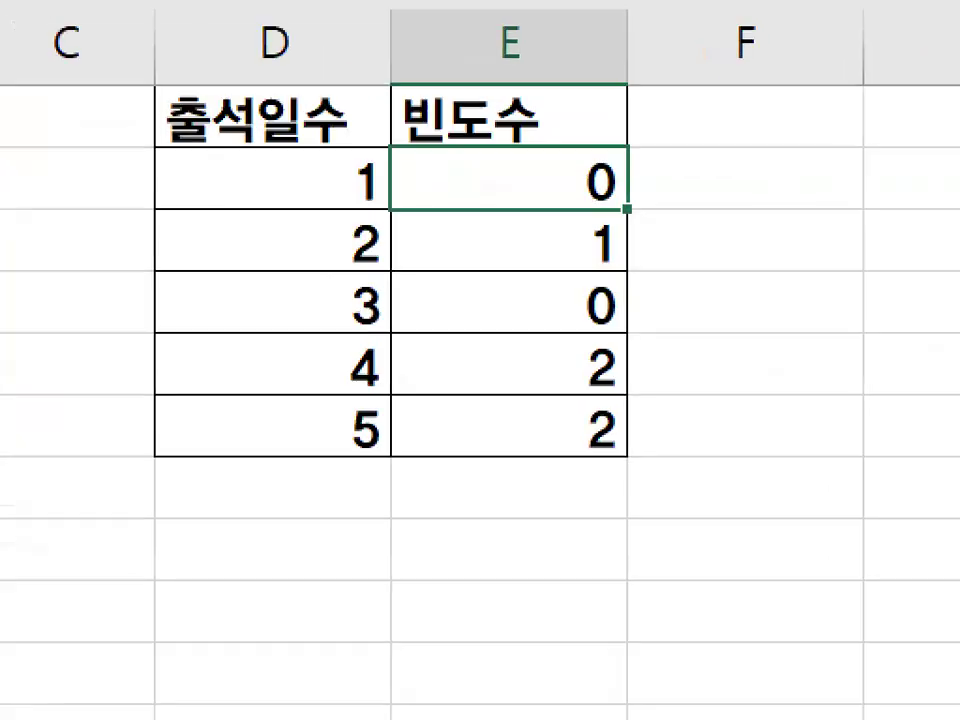
left_click_drag(572, 189, 617, 200)
left_click_drag(548, 177, 613, 162)
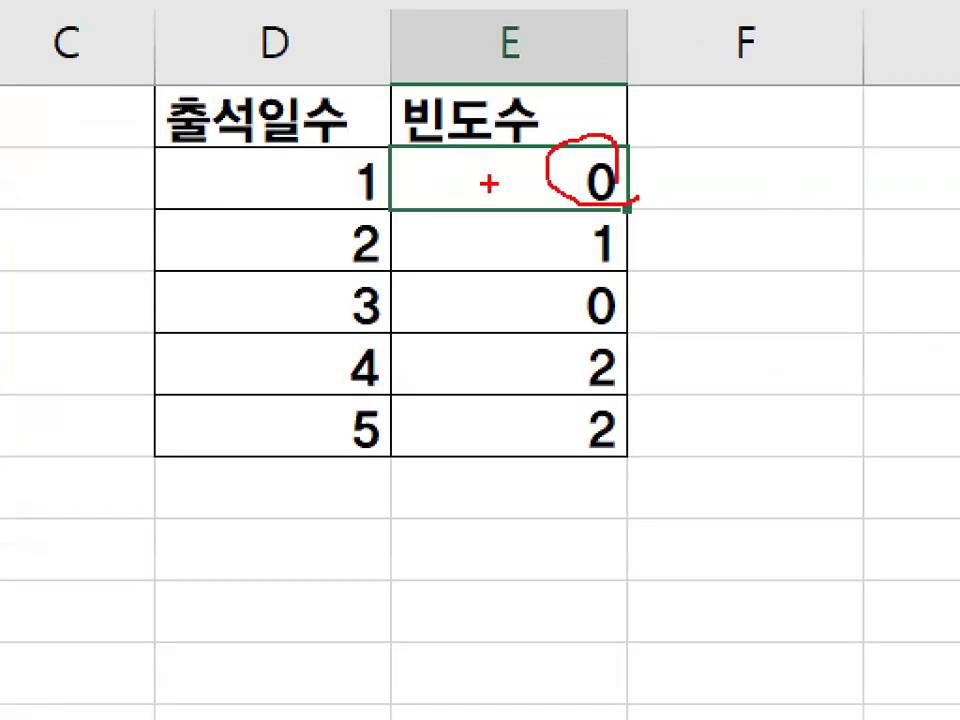
left_click_drag(463, 171, 526, 128)
mouse_move(600, 207)
left_mouse_down()
mouse_move(578, 365)
mouse_move(657, 270)
left_mouse_up()
left_click_drag(752, 327, 838, 228)
left_click_drag(765, 255, 840, 333)
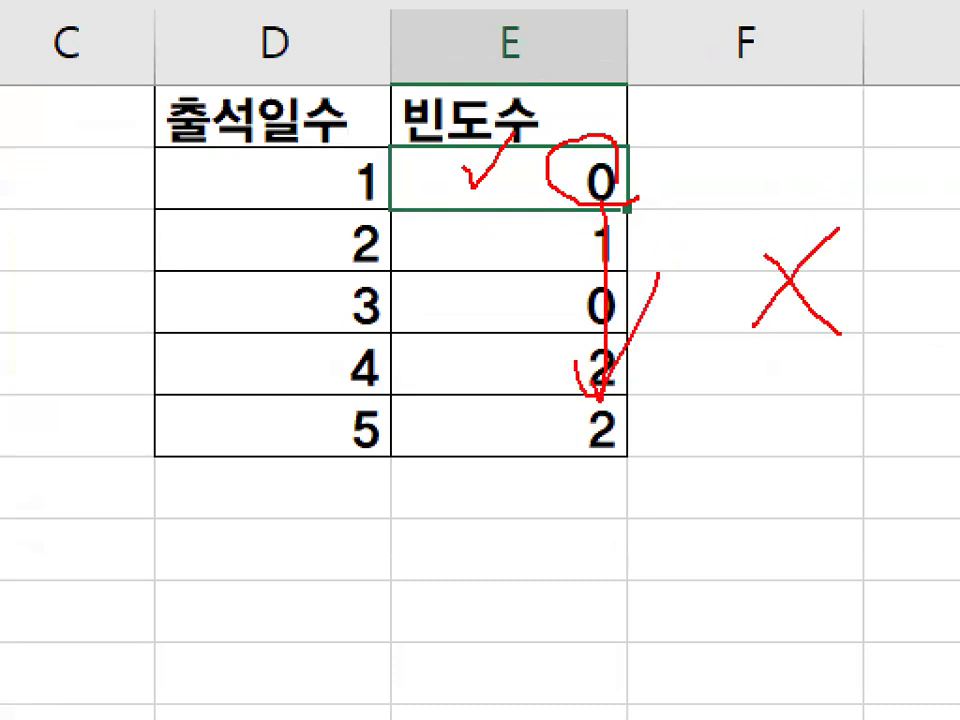
key("Escape")
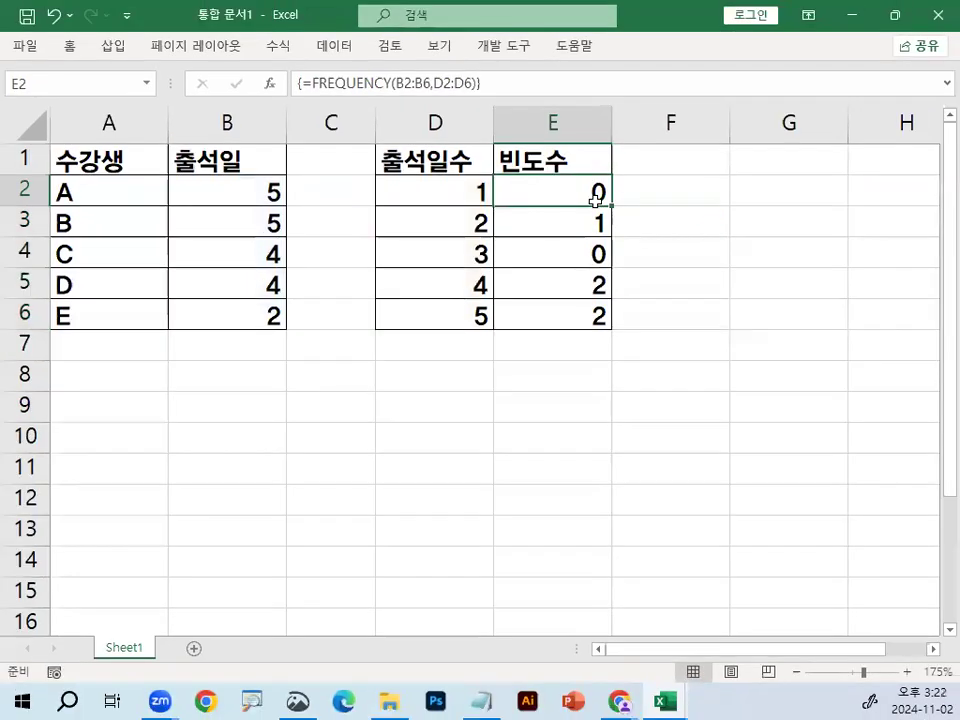
- Inspect the array formula in E2:E6 and switch to the workbook 계산작업_배열수식.xlsm
left_click_drag(584, 183, 563, 317)
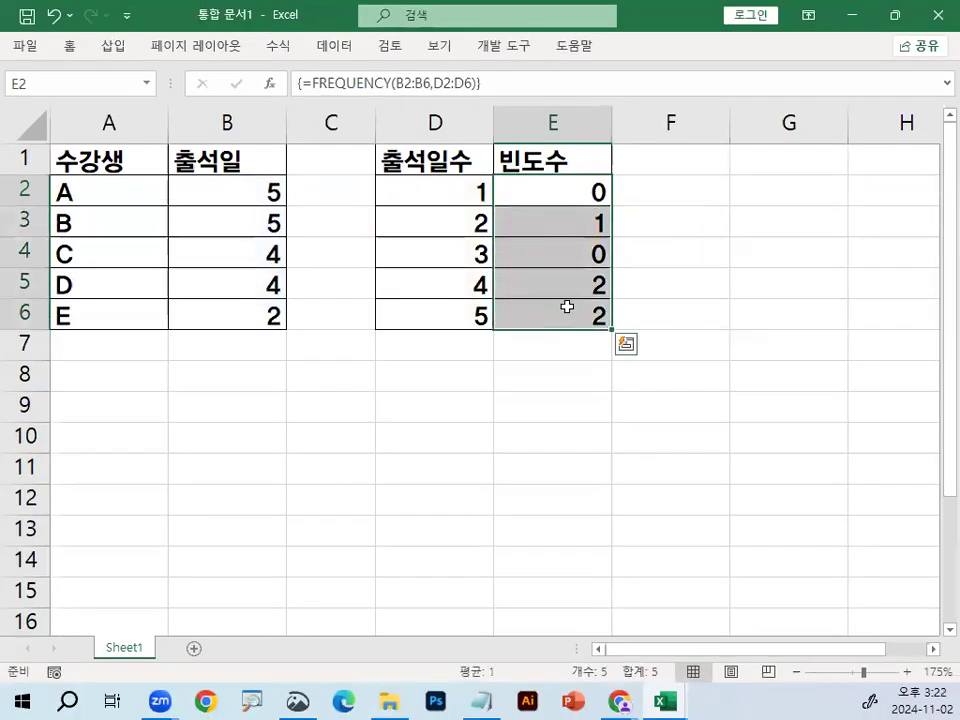
left_click(551, 191)
mouse_move(662, 700)
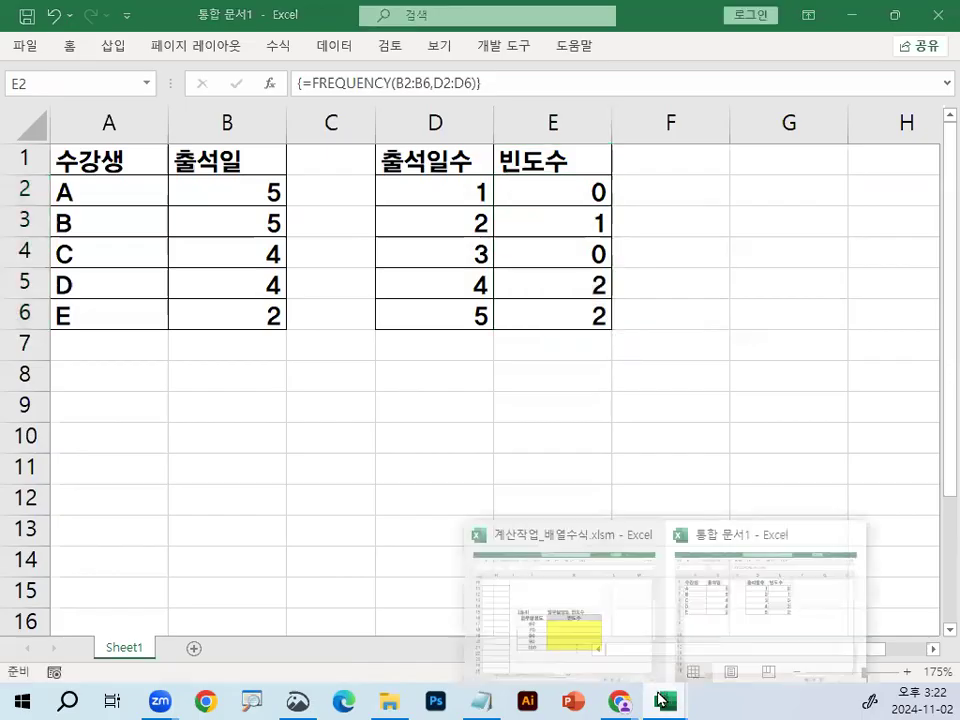
left_click(522, 620)
- Select J17 in 표4, circle its 60 with a red tick beside it, and clear the annotations
left_click(327, 375)
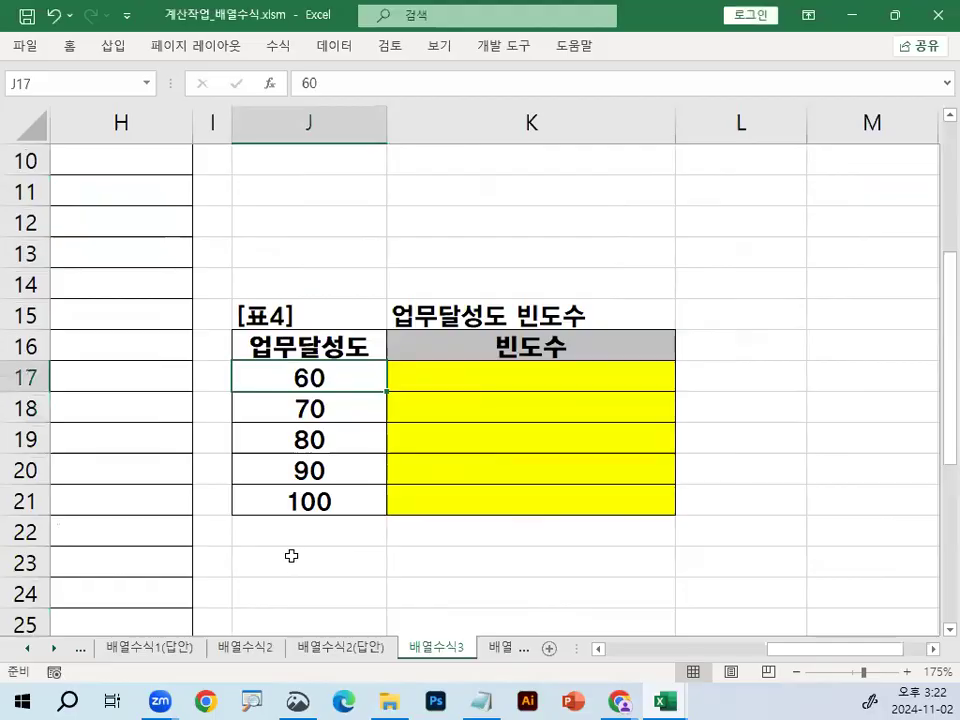
mouse_move(359, 485)
left_mouse_down()
mouse_move(306, 524)
mouse_move(373, 474)
left_mouse_up()
left_click_drag(478, 390, 465, 439)
key("Escape")
key("ctrl+1")
left_click(340, 368)
mouse_move(335, 240)
left_mouse_down()
mouse_move(345, 208)
mouse_move(508, 120)
left_mouse_up()
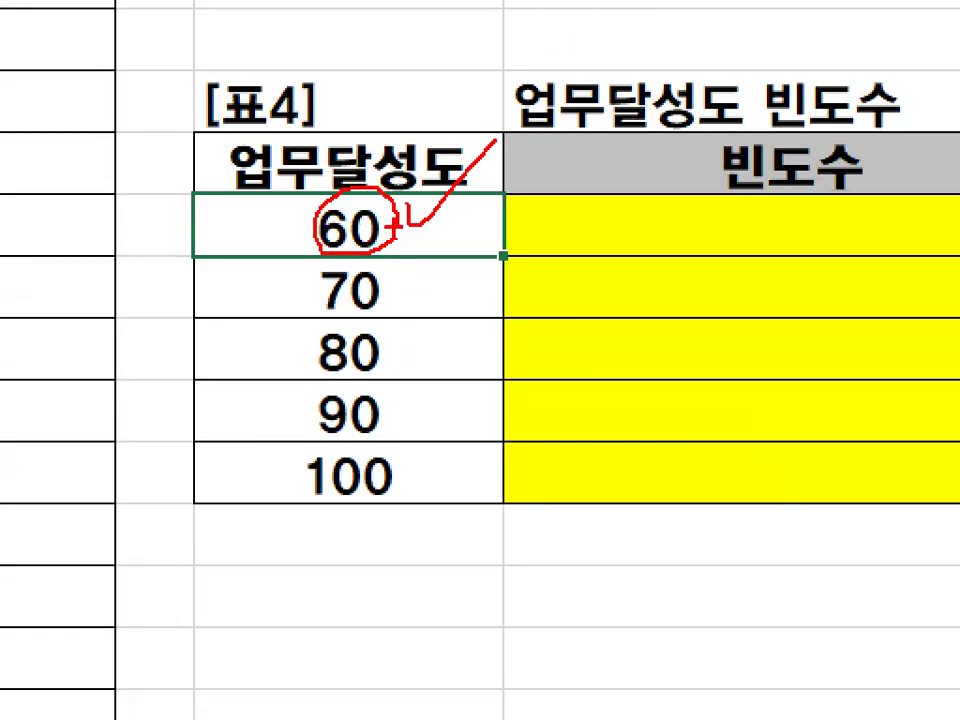
key("Escape")
- Select the 업무달성도 scores in D4:D13 of 표1, tick the first four in red, and clear the ticks
left_click_drag(857, 650, 739, 669)
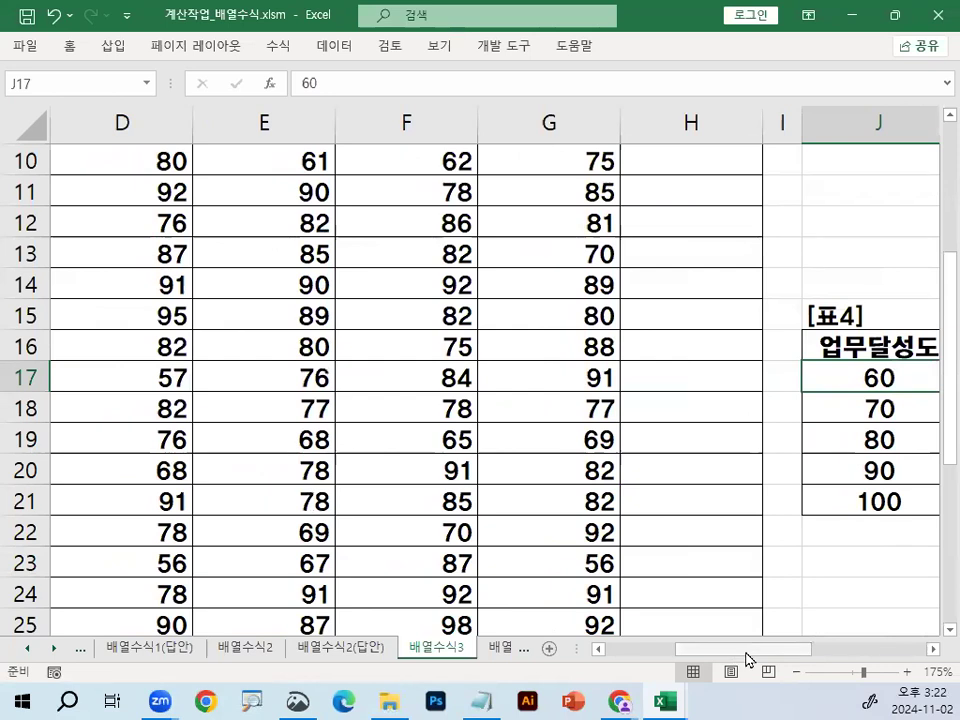
scroll(430, 576, "up", 3)
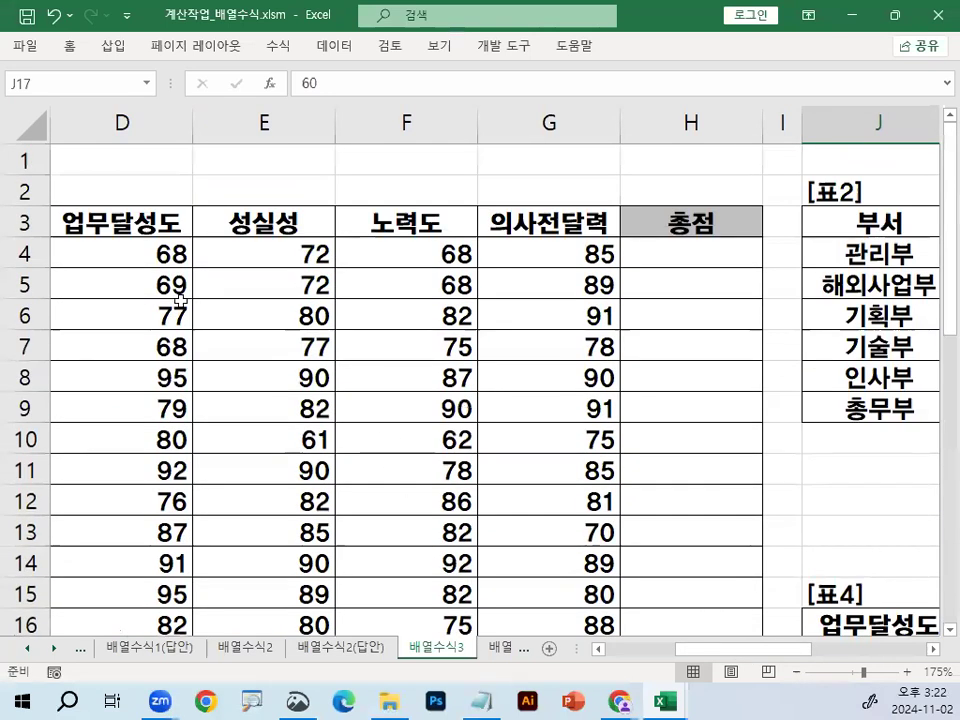
left_click(128, 262)
left_click_drag(130, 288, 112, 537)
key("ctrl+1")
mouse_move(247, 314)
left_mouse_down()
mouse_move(251, 418)
mouse_move(228, 445)
left_mouse_up()
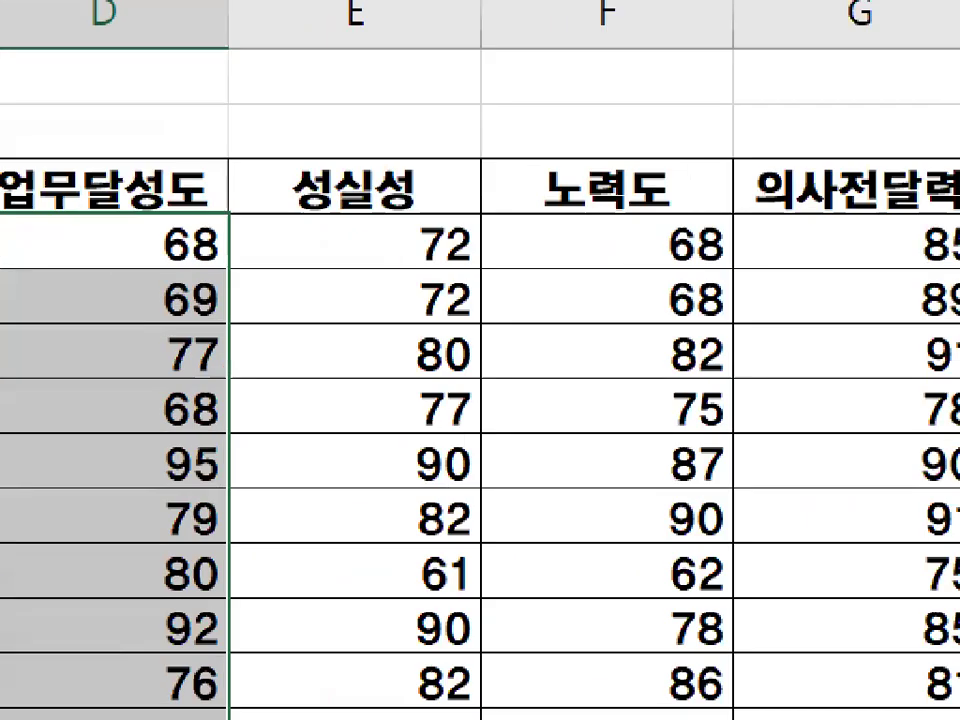
left_click_drag(158, 203, 220, 171)
left_click_drag(148, 245, 218, 228)
left_click_drag(176, 338, 225, 330)
left_click_drag(205, 425, 258, 335)
key("Escape")
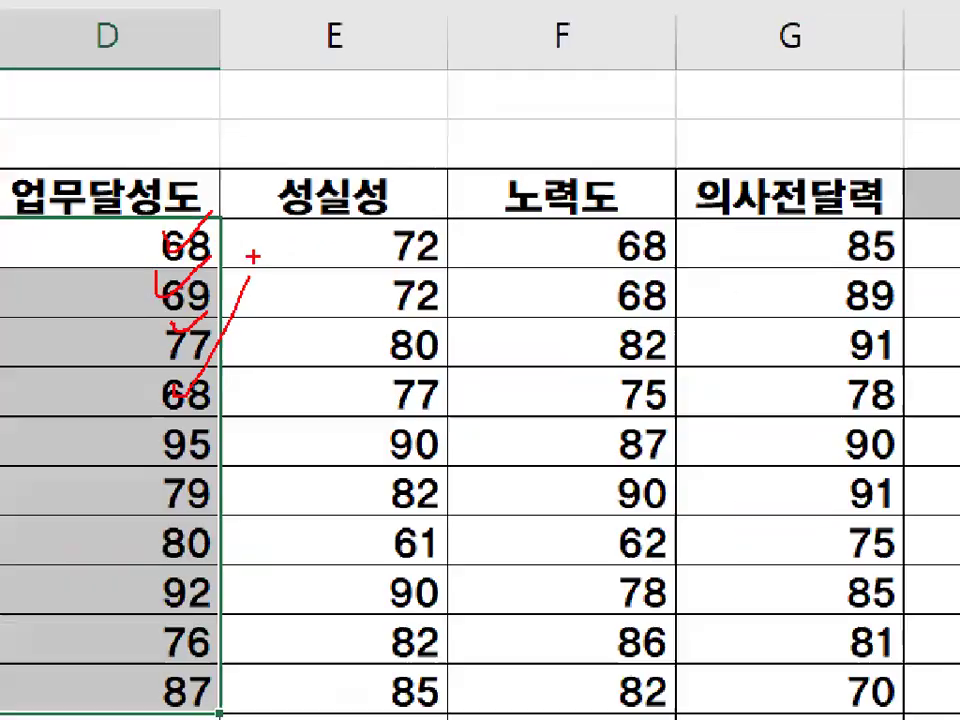
- Circle the 60 and 70 under 업무달성도 in 표4 in red and clear the annotations
left_click(932, 649)
scroll(851, 596, "right", 2)
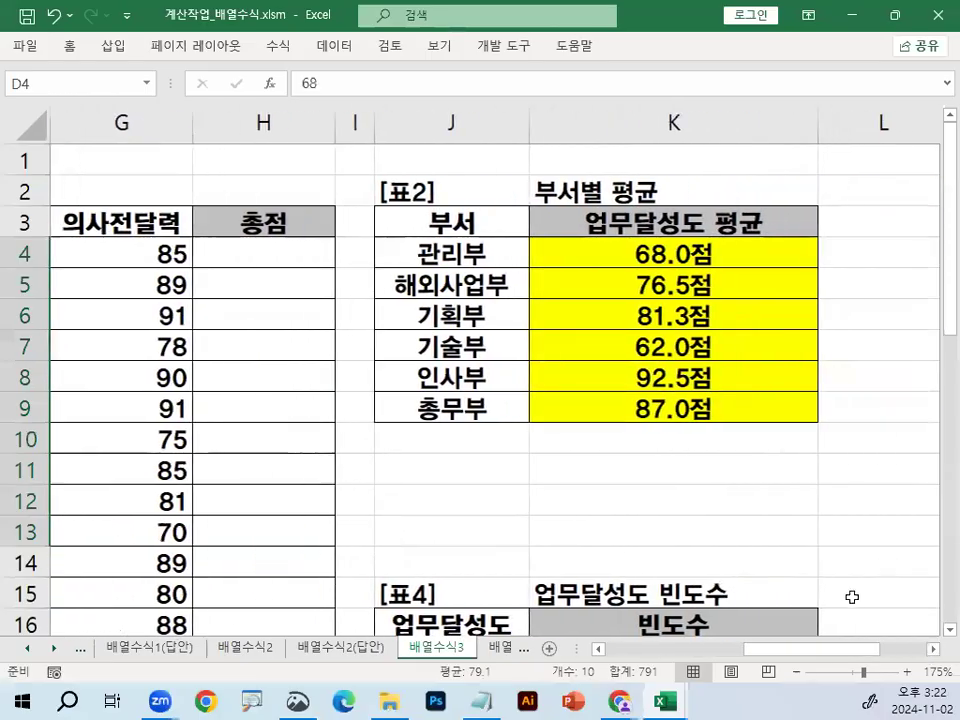
scroll(765, 549, "down", 3)
mouse_move(395, 368)
left_mouse_down()
mouse_move(482, 360)
mouse_move(390, 362)
left_mouse_up()
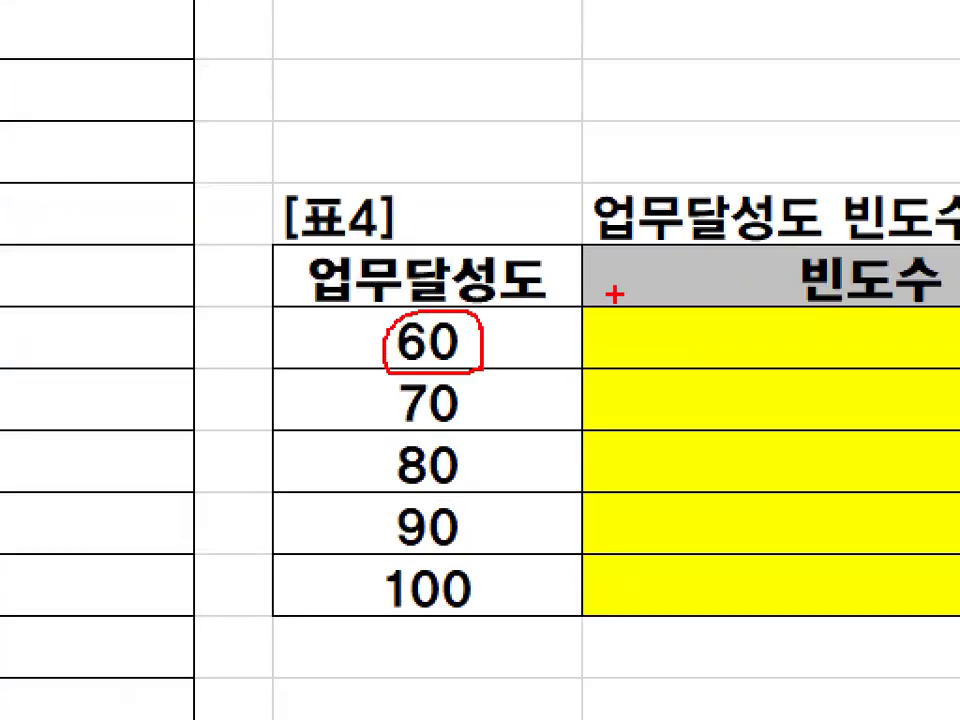
left_click_drag(490, 364, 485, 430)
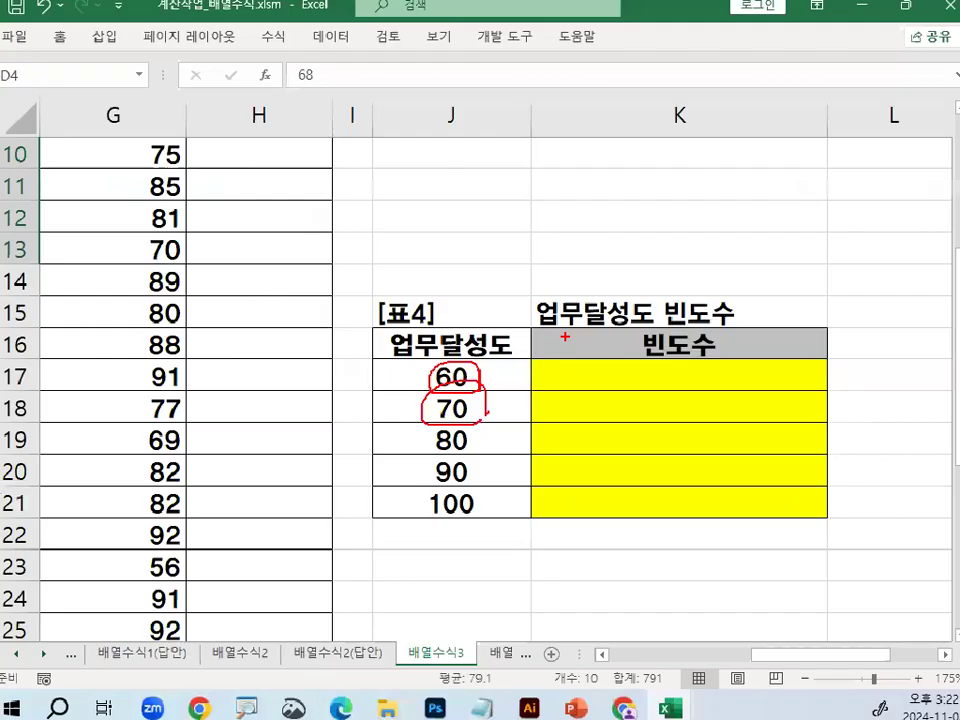
key("Escape")
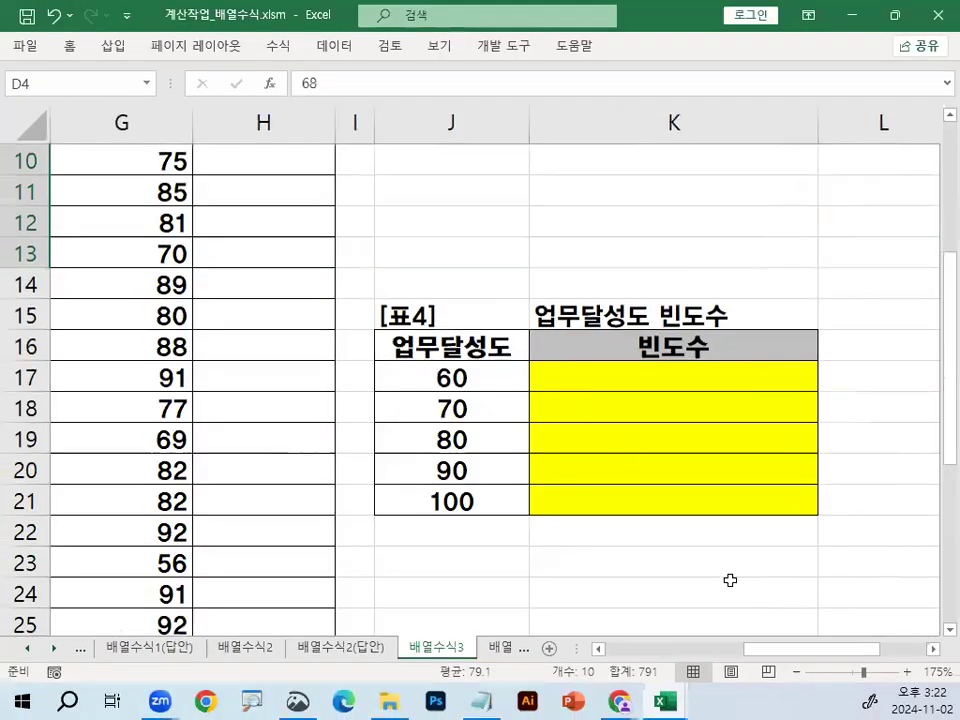
- Select the 업무달성도 scores in D4:D16 of 표1, followed by the bin values J17:J21 in 표4
left_click_drag(809, 652, 673, 652)
scroll(668, 621, "up", 3)
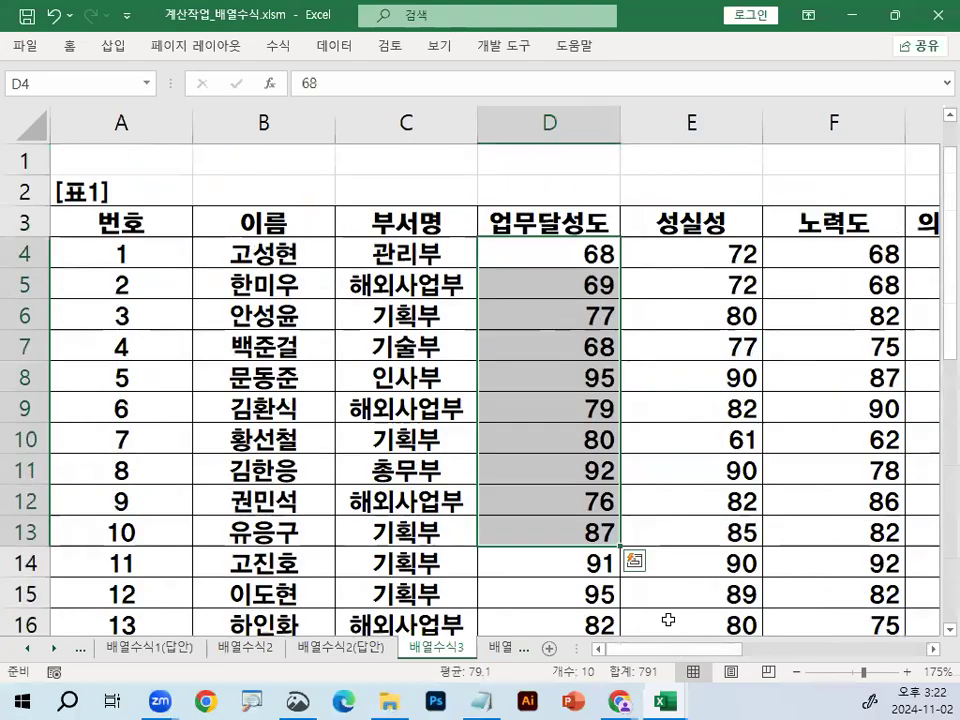
left_click_drag(559, 254, 564, 606)
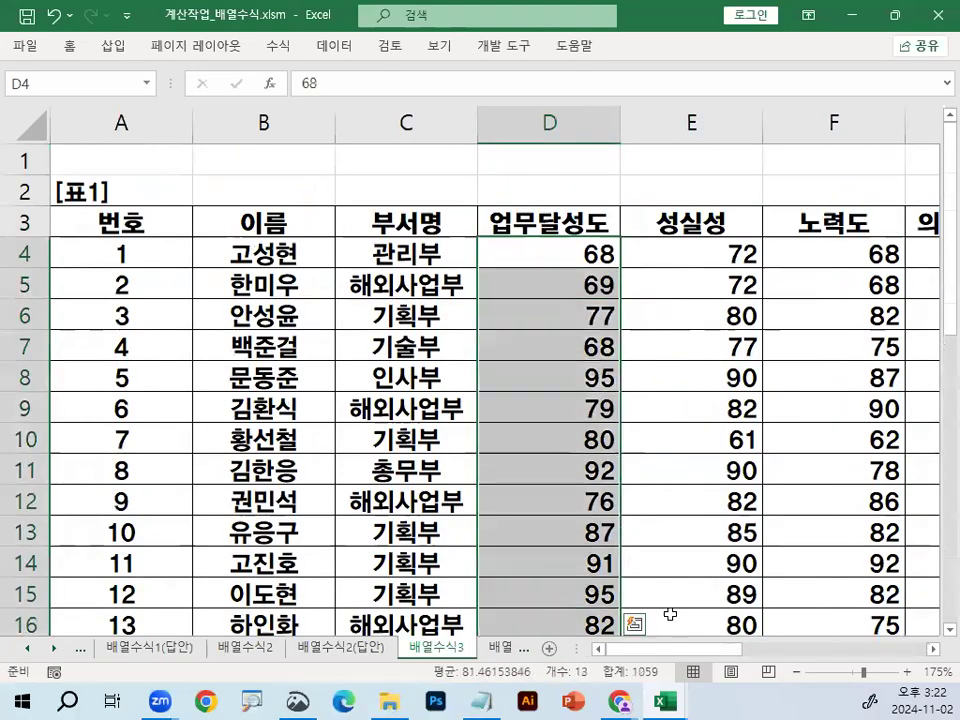
left_click_drag(668, 657, 785, 652)
scroll(778, 611, "down", 3)
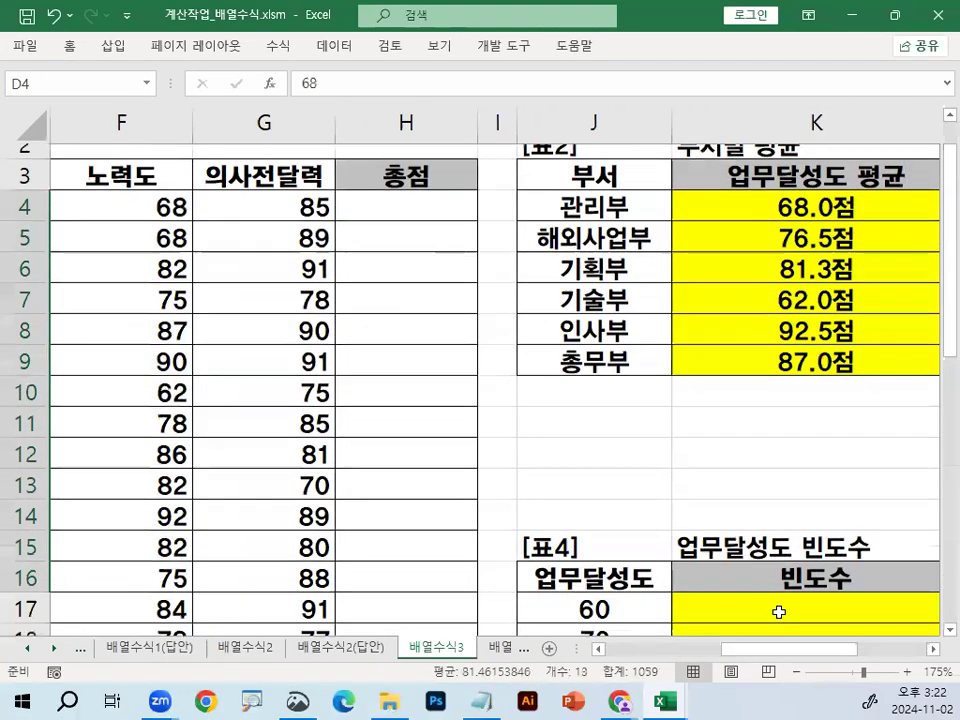
left_click_drag(611, 377, 611, 499)
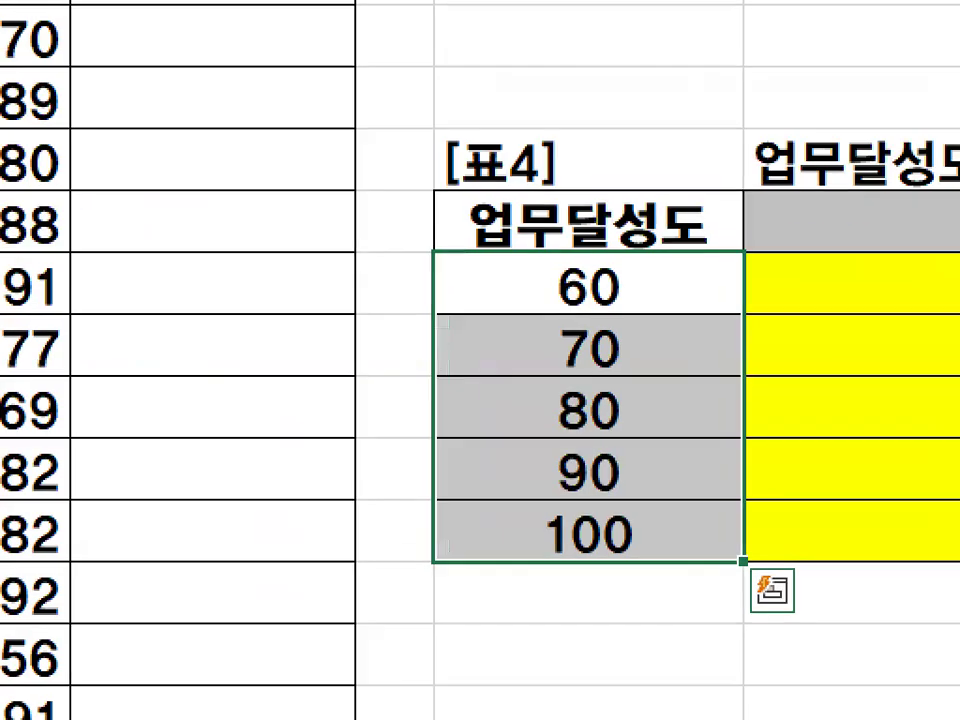
- Bracket the bin values 60 to 100 under 업무달성도 in 표4 in red, add a tick beside them, and clear the annotations
left_click_drag(543, 285, 553, 568)
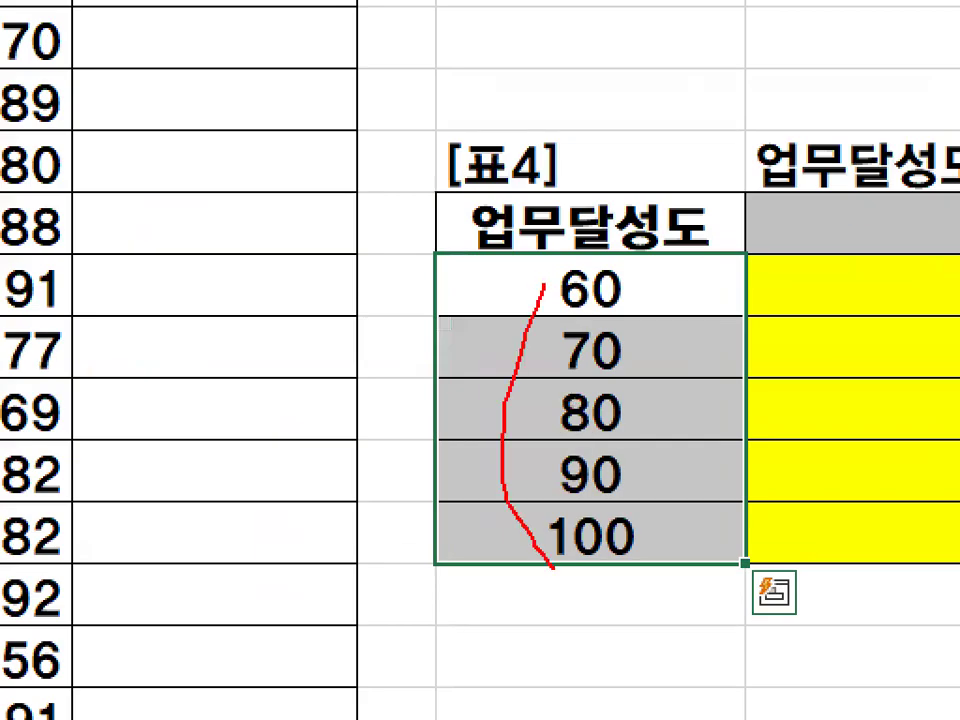
left_click_drag(642, 275, 690, 557)
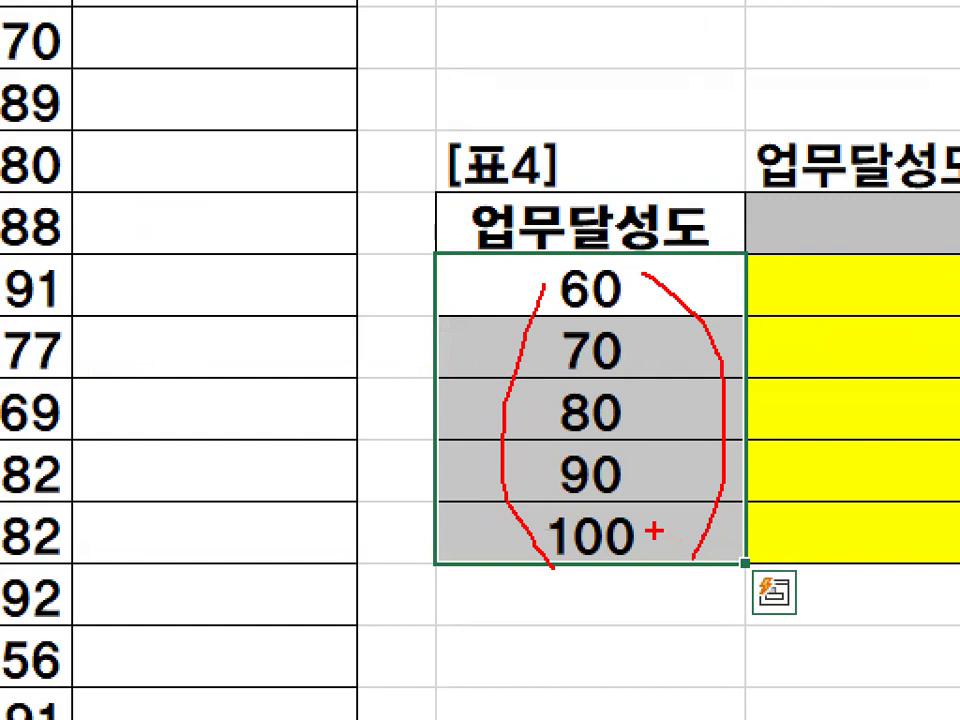
left_click_drag(431, 266, 513, 147)
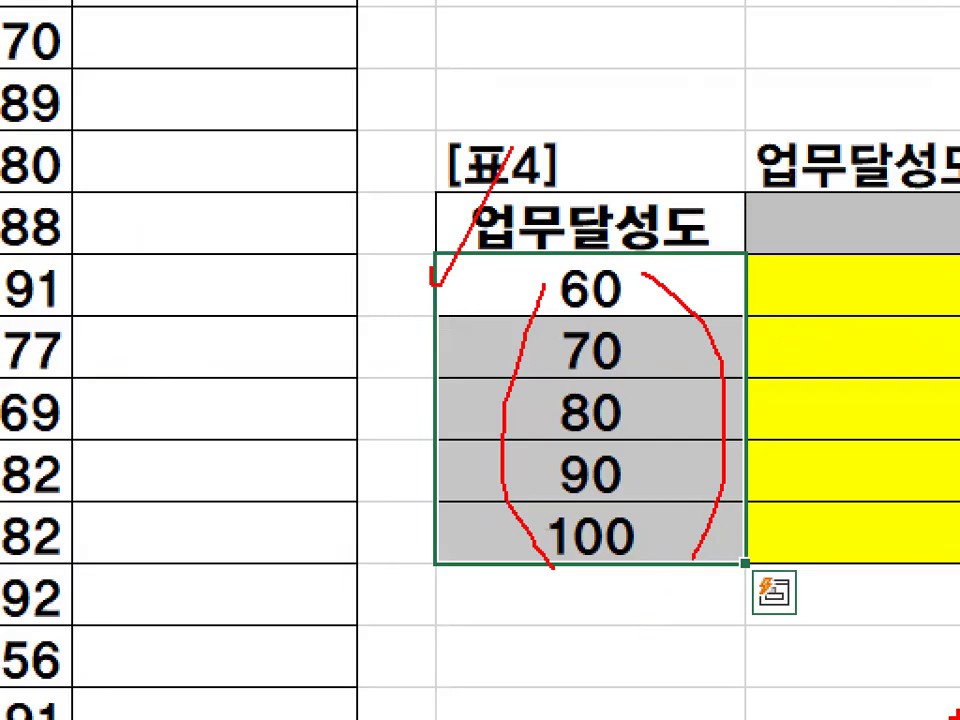
key("Escape")
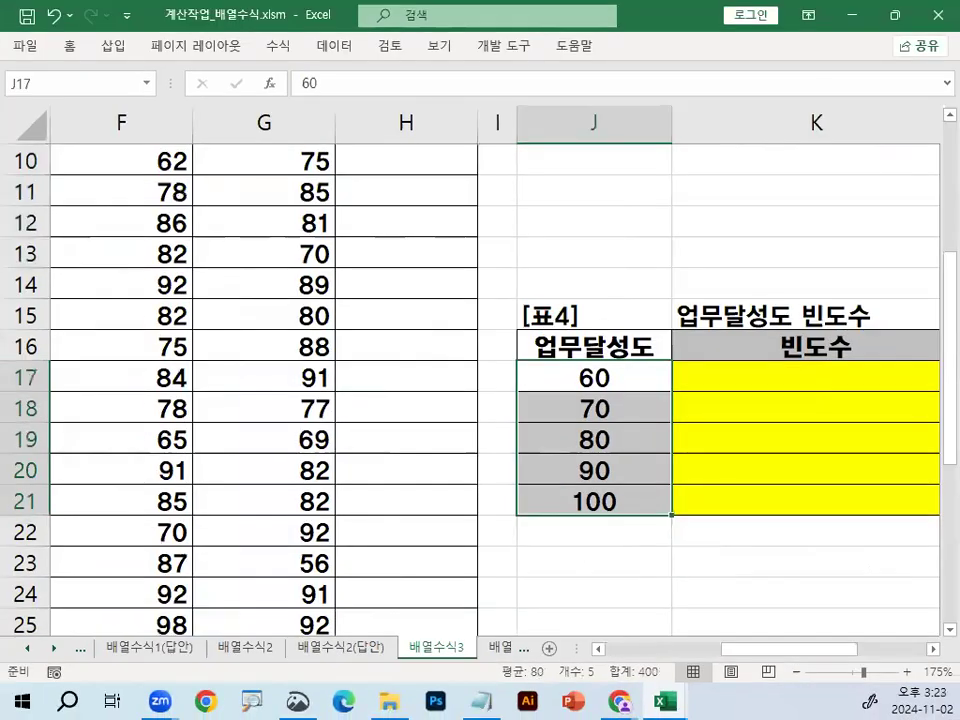
- Switch to the Notepad class notes and highlight FREQUENCY(배열1,배열2) in the =TEXT(FREQUENCY(배열1,배열2),"0명") line
key("alt+Tab")
scroll(424, 418, "down", 6)
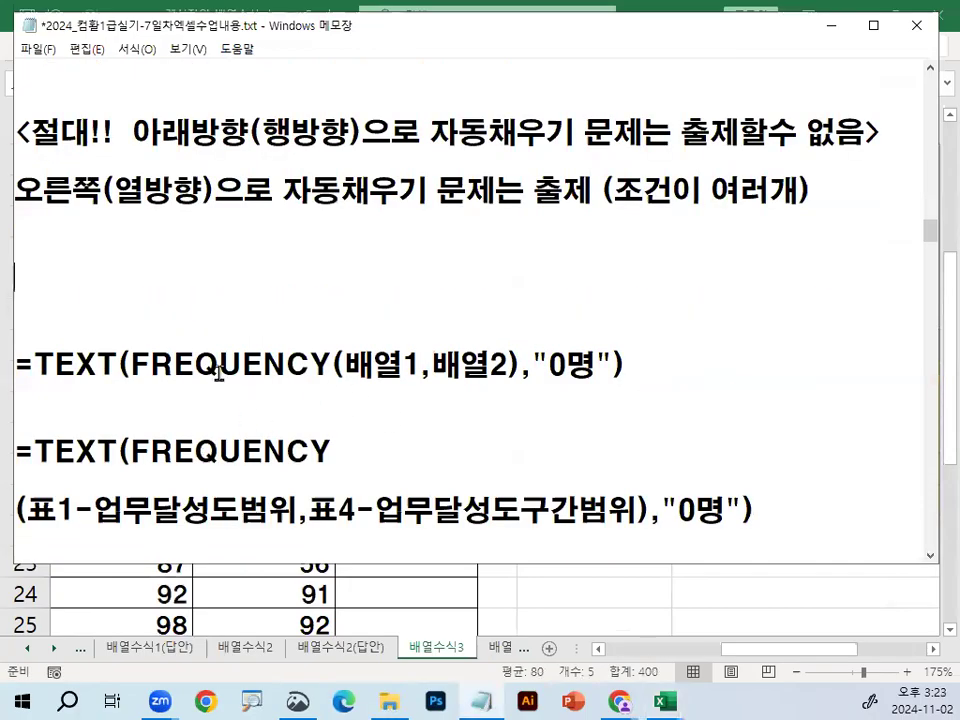
left_click_drag(150, 364, 313, 362)
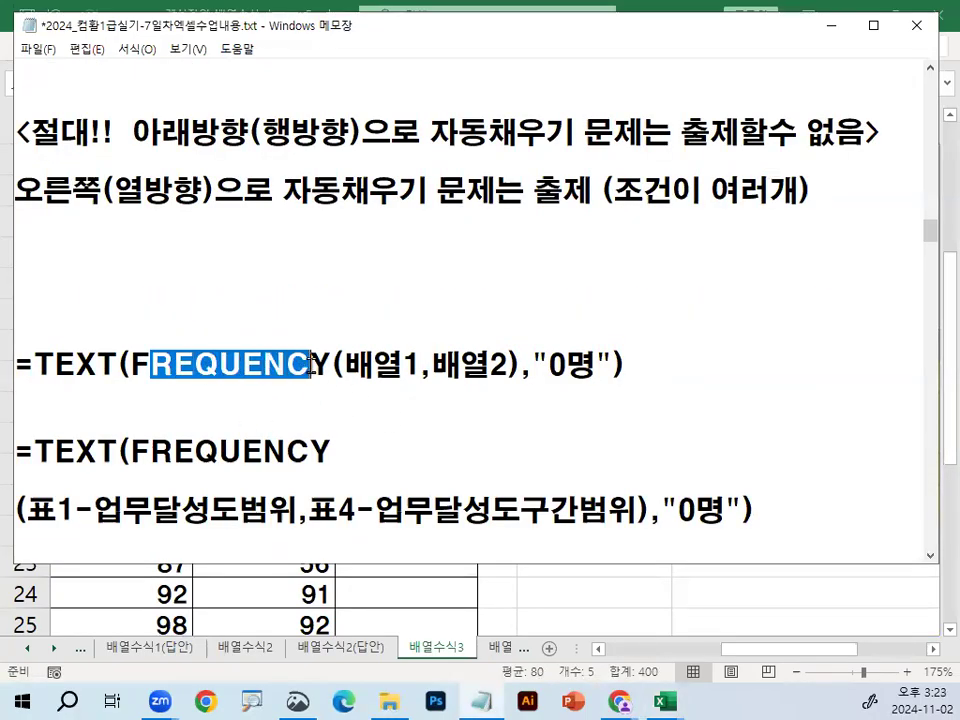
left_click_drag(131, 364, 522, 364)
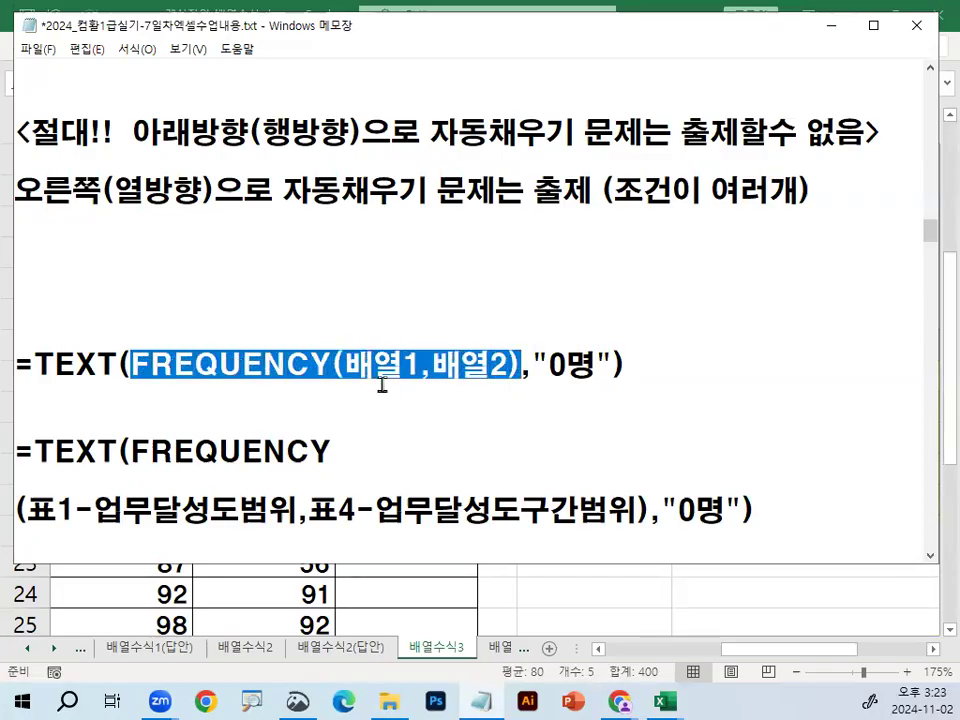
- Draw a red arc from the FREQUENCY arguments to "0명", circle "0명", and clear the annotations
mouse_move(357, 266)
left_mouse_down()
mouse_move(390, 283)
mouse_move(355, 365)
left_mouse_up()
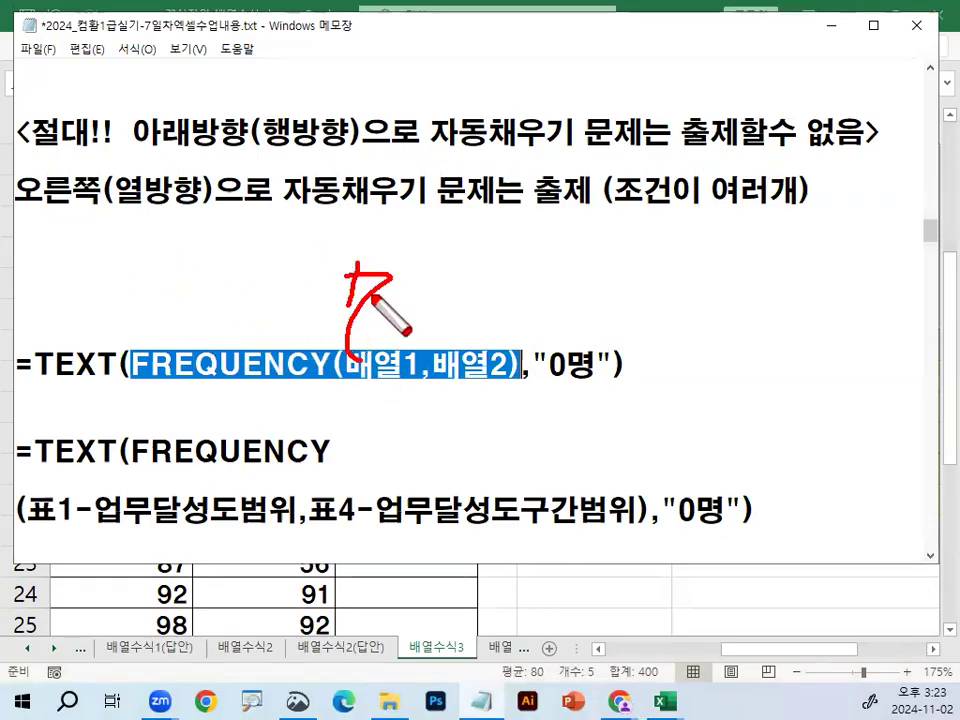
mouse_move(548, 342)
left_mouse_down()
mouse_move(589, 354)
mouse_move(681, 252)
left_mouse_up()
key("Escape")
key("ctrl+2")
mouse_move(381, 348)
left_mouse_down()
mouse_move(480, 300)
mouse_move(540, 342)
left_mouse_up()
mouse_move(608, 378)
left_mouse_down()
mouse_move(527, 365)
mouse_move(611, 386)
left_mouse_up()
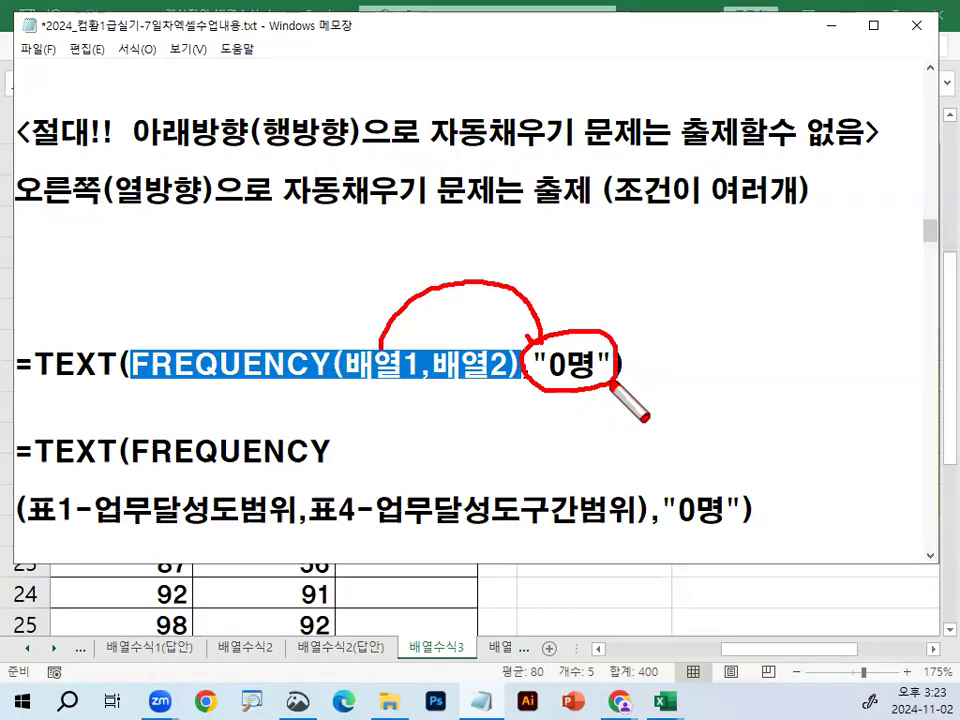
key("Escape")
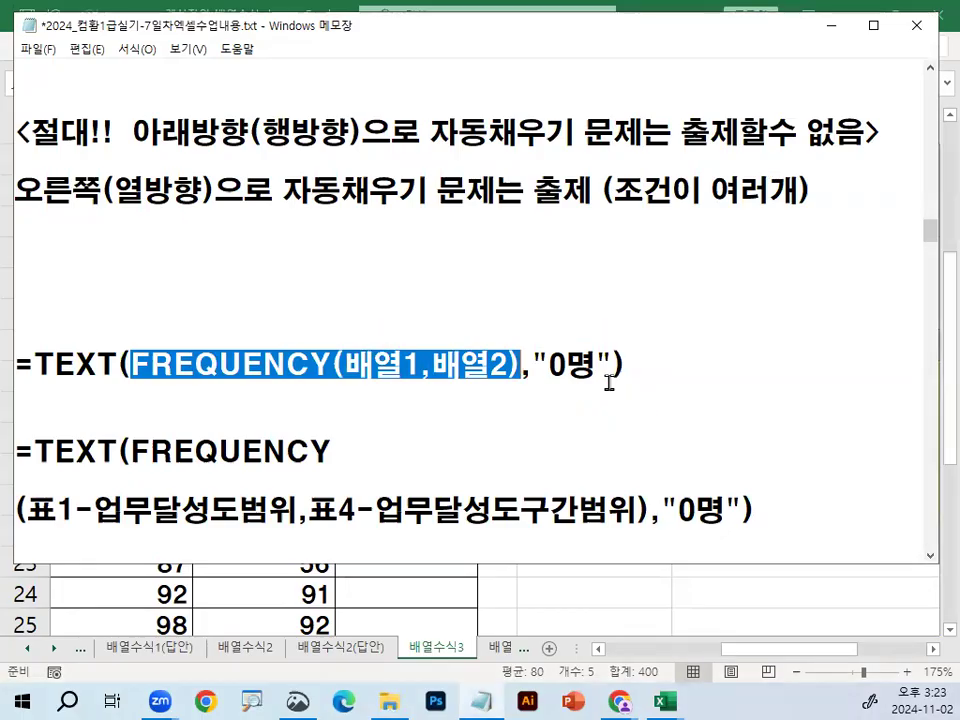
- Highlight the "0명" format argument, its 0, and the 배열1 argument in the general TEXT formula
left_click_drag(532, 364, 610, 362)
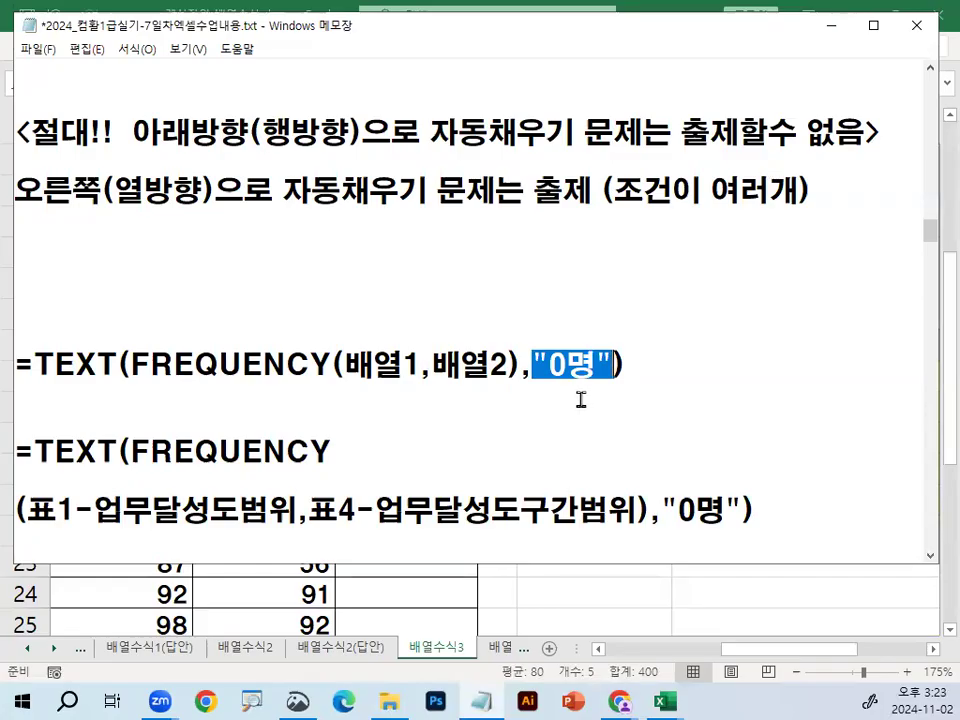
left_click_drag(548, 366, 563, 366)
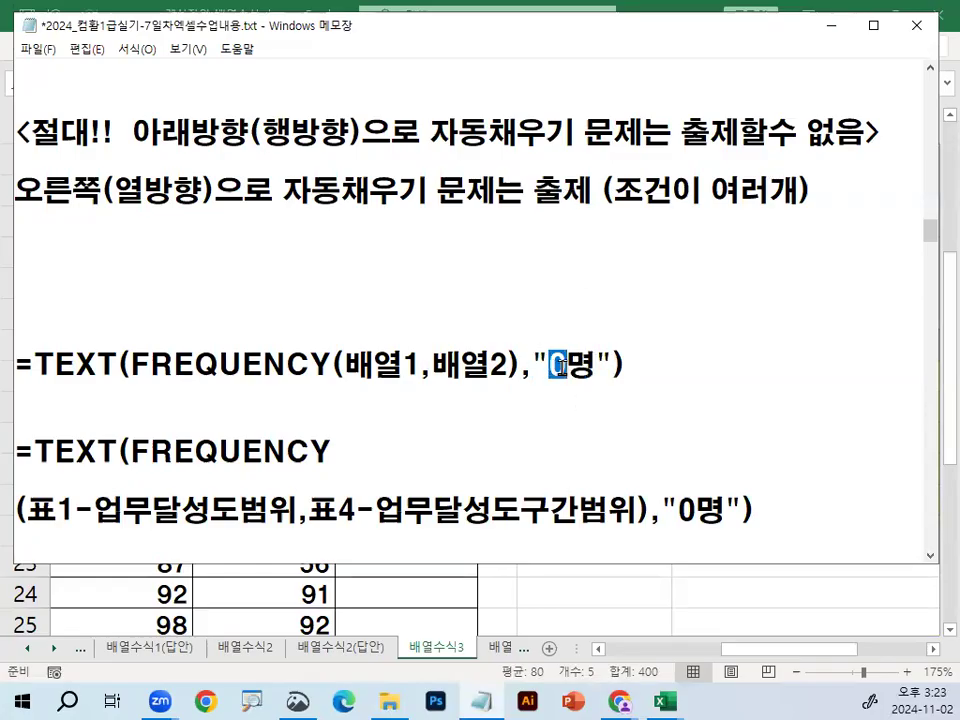
left_click(563, 367)
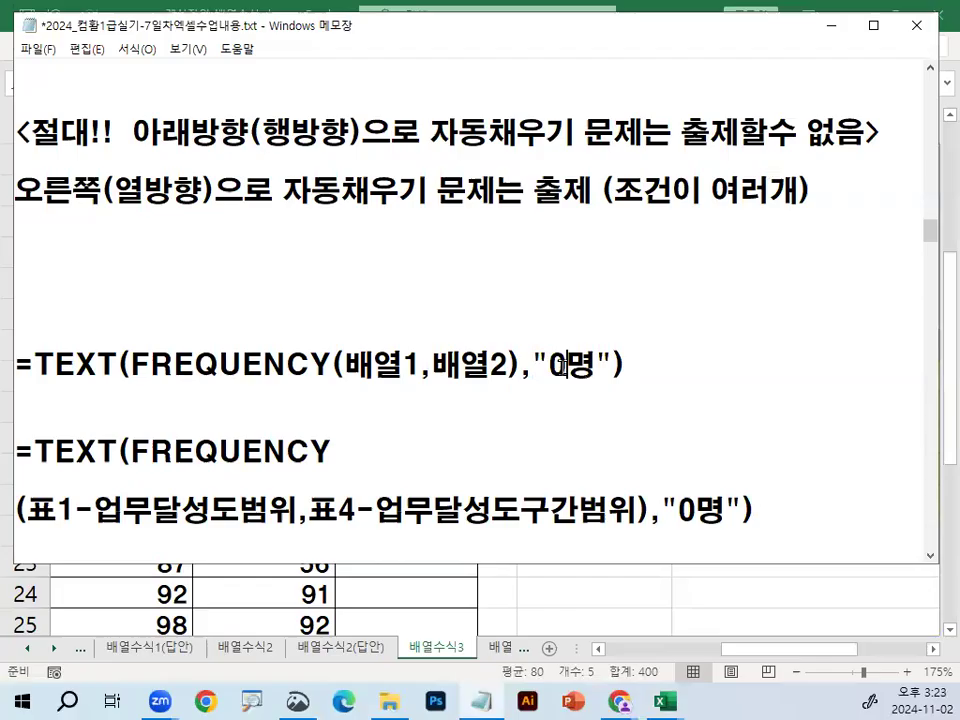
left_click_drag(339, 364, 428, 364)
- Insert three line breaks after the (표1-업무달성도범위,표4-업무달성도구간범위),"0명") line in the notes
left_click(803, 510)
key("Return")
key("Return")
key("Return")
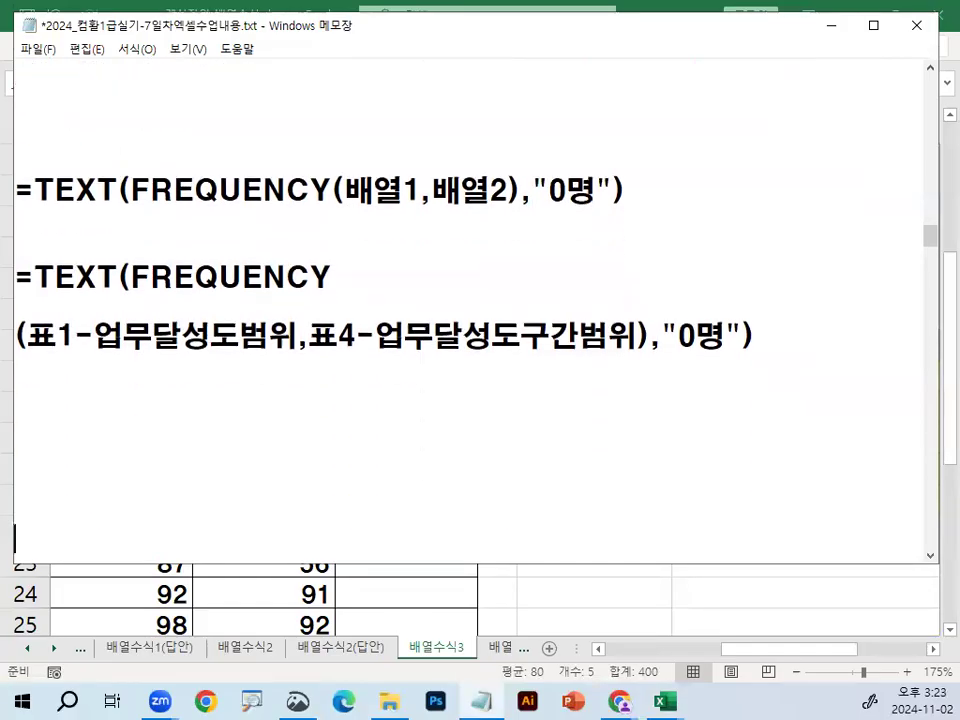
- Underline and tick 표1-업무달성도범위 and 표4-업무달성도구간범위 in red, mark the closing parenthesis, underline "0명", and clear the annotations
left_click_drag(28, 355, 286, 354)
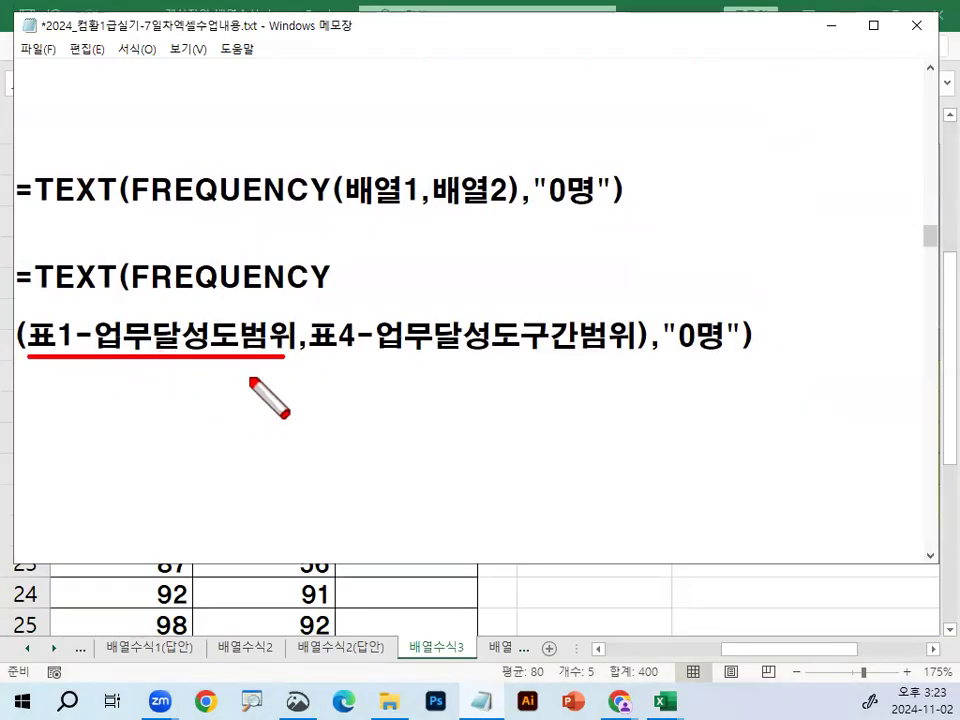
mouse_move(160, 312)
left_mouse_down()
mouse_move(172, 324)
mouse_move(258, 237)
left_mouse_up()
left_click_drag(313, 362, 636, 362)
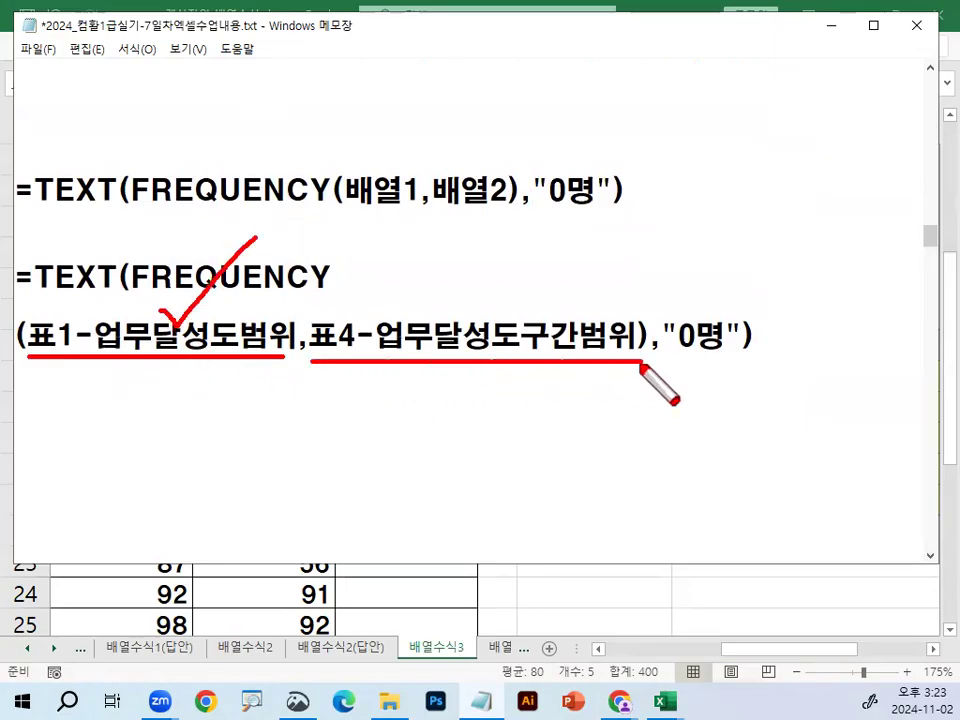
left_click_drag(428, 283, 522, 243)
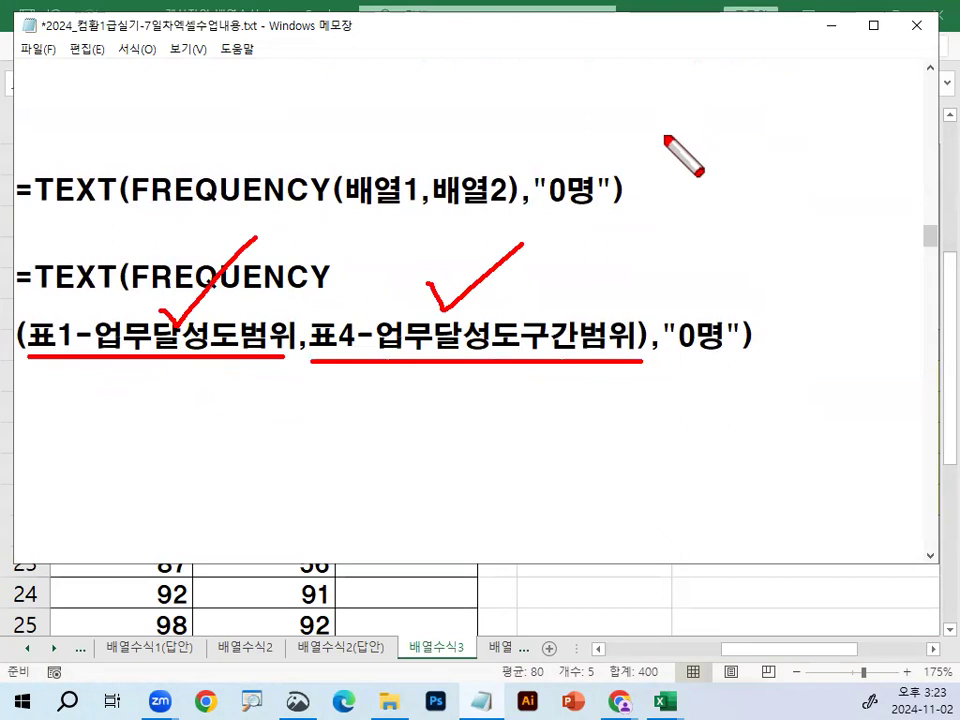
mouse_move(614, 298)
left_mouse_down()
mouse_move(632, 372)
mouse_move(733, 354)
left_mouse_up()
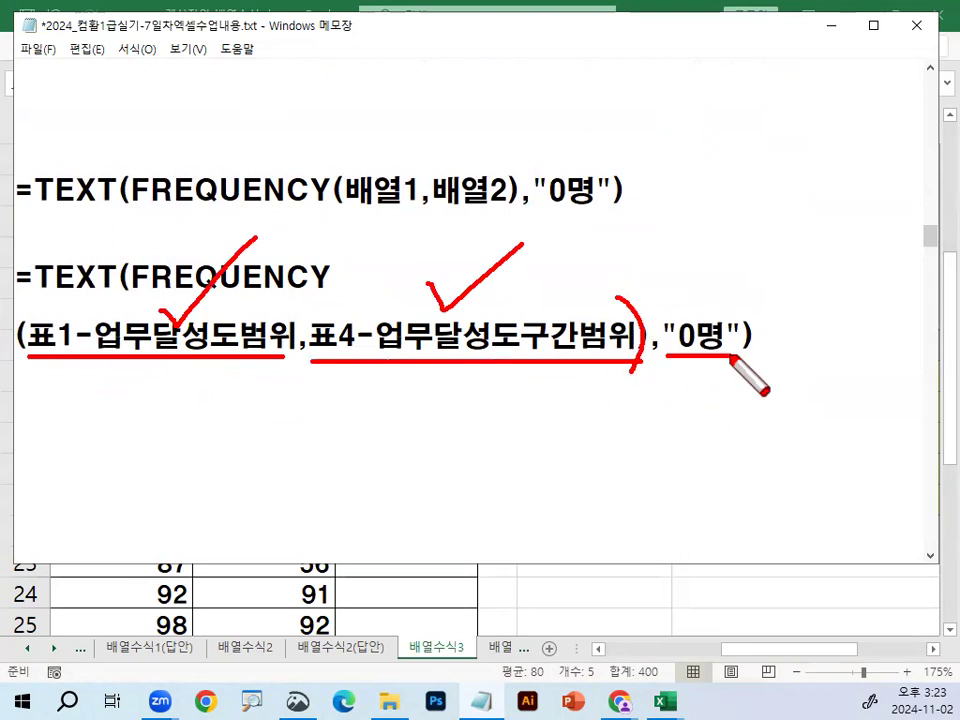
key("Escape")
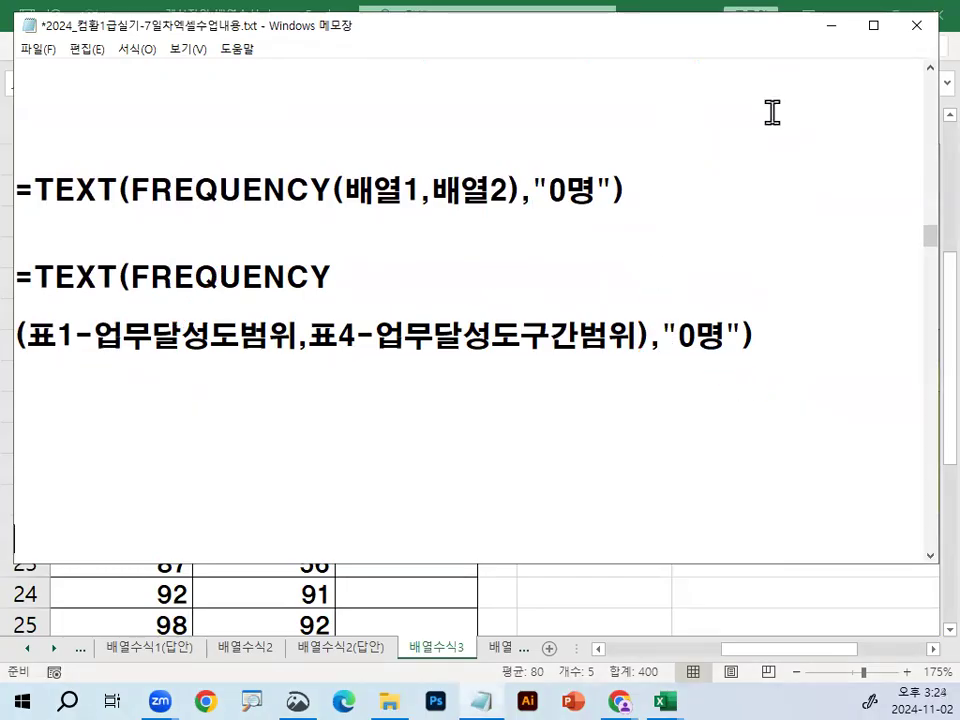
- Switch from Notepad to the Excel workbook and select the empty 빈도수 cells K17:K21 in 표4
left_click(832, 26)
scroll(921, 664, "right", 3)
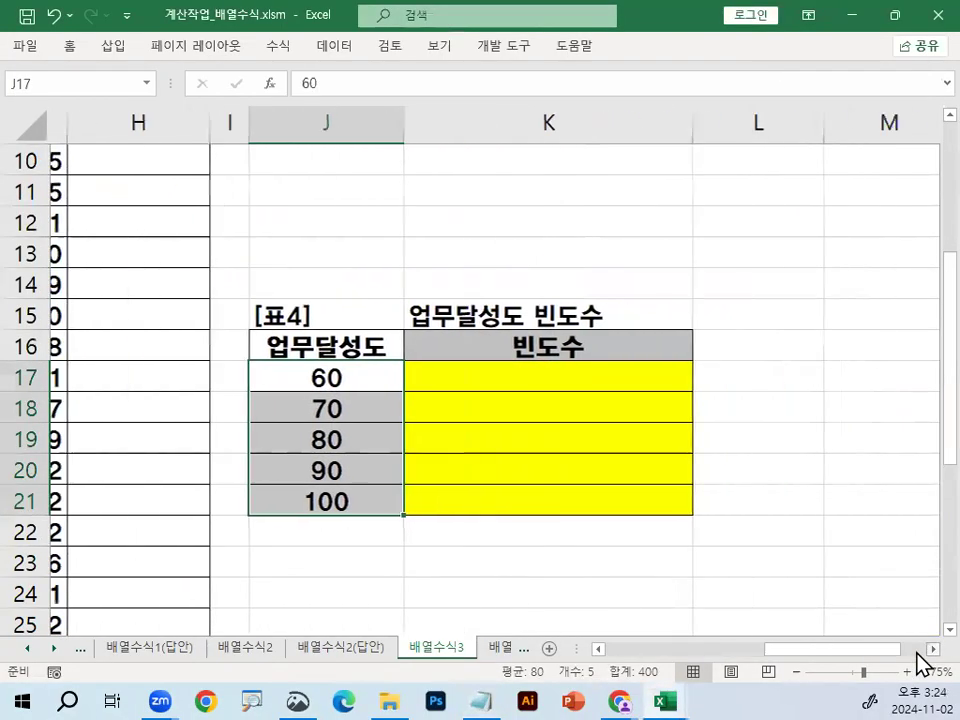
left_click(409, 379)
mouse_move(405, 344)
left_mouse_down()
mouse_move(371, 400)
mouse_move(484, 411)
left_mouse_up()
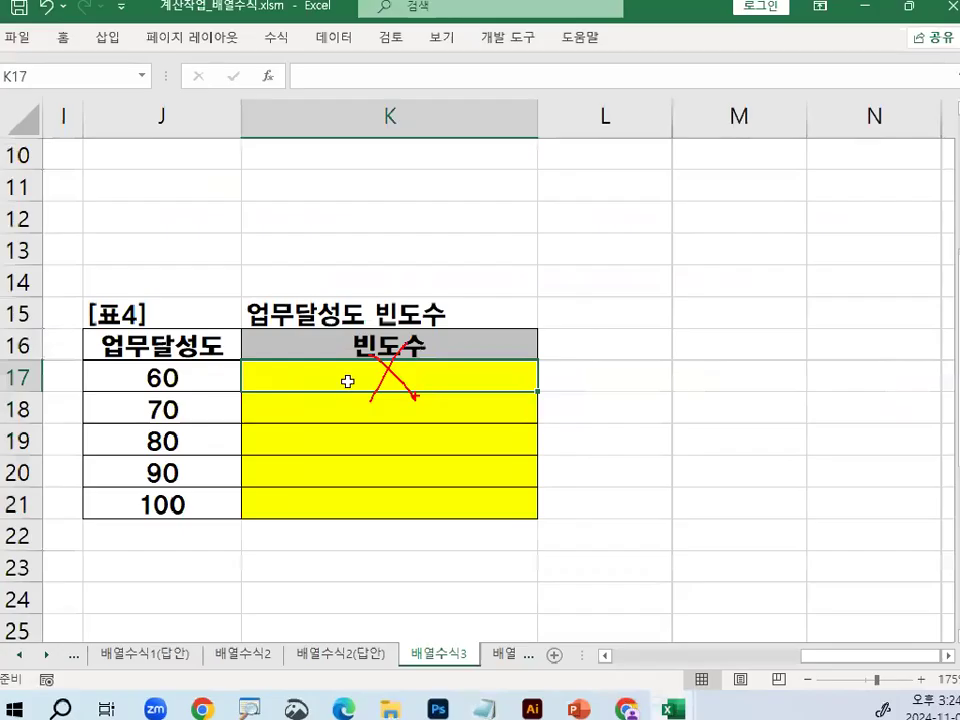
left_click_drag(351, 375, 323, 611)
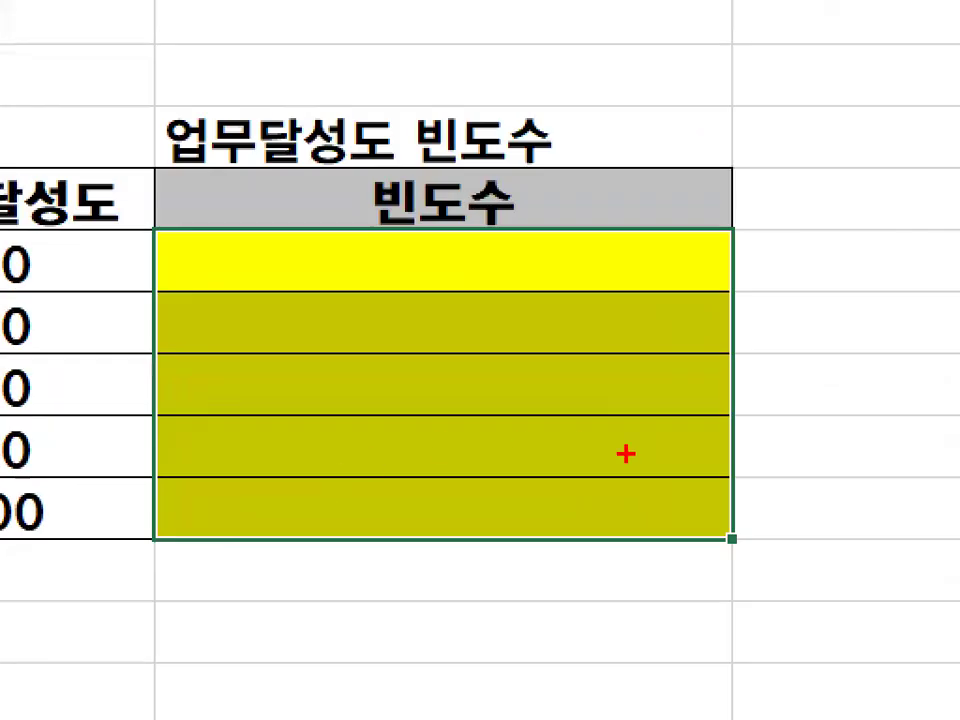
mouse_move(640, 485)
left_mouse_down()
mouse_move(311, 514)
mouse_move(640, 530)
left_mouse_up()
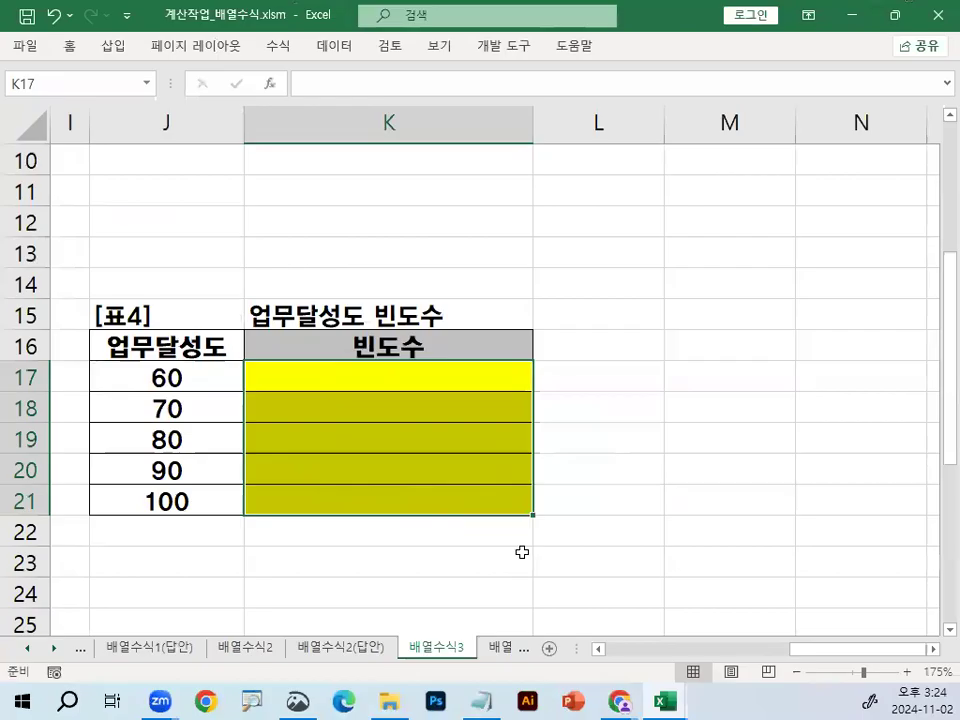
type("=")
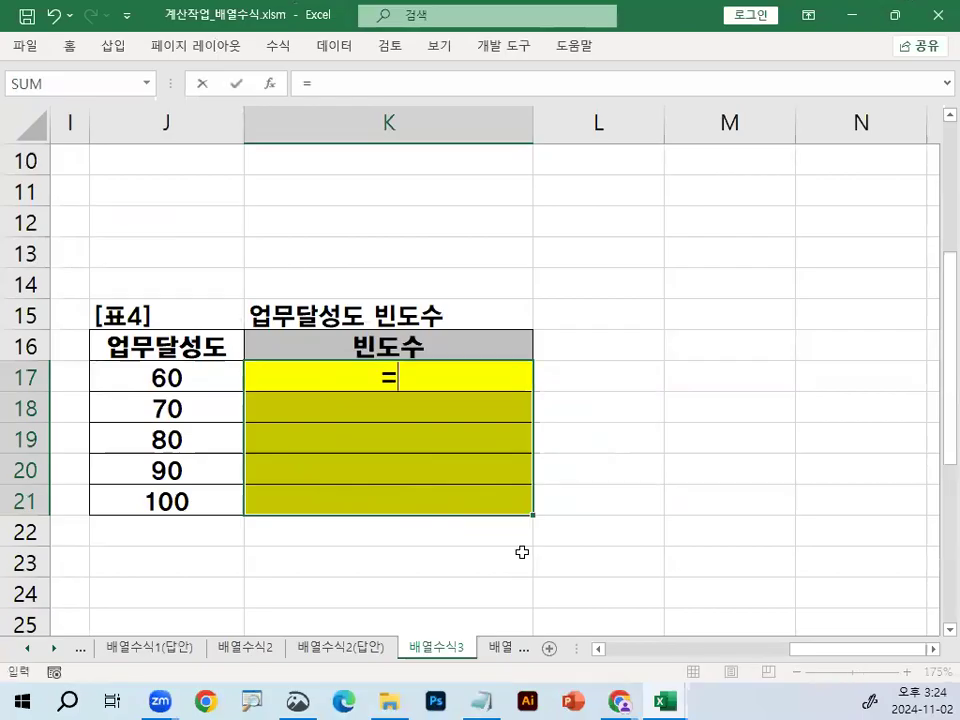
type("TEXT")
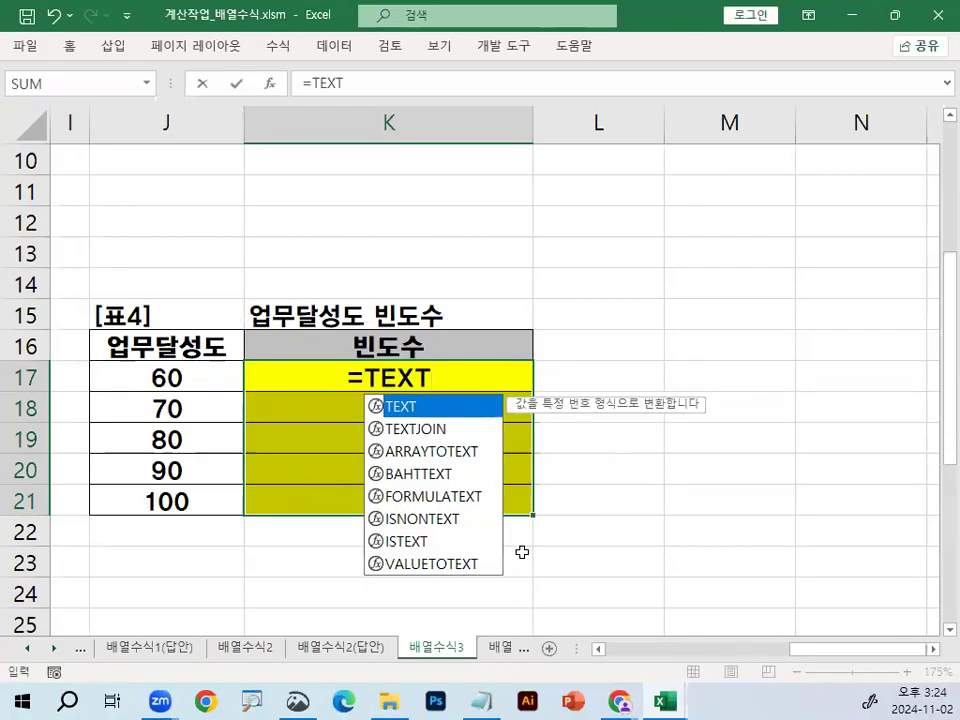
type("(")
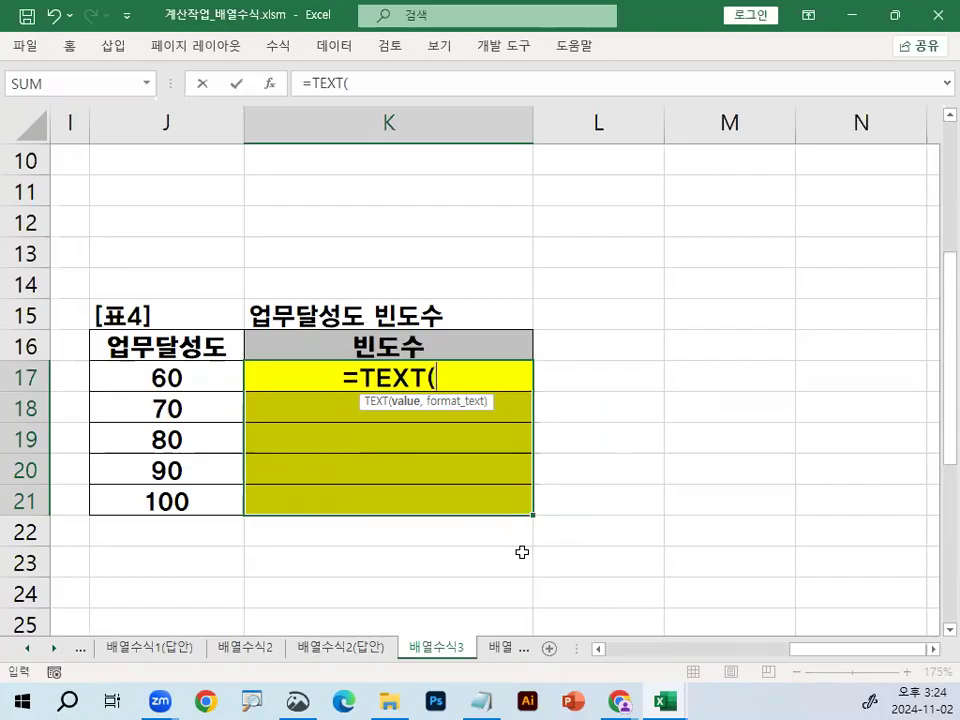
type("FR")
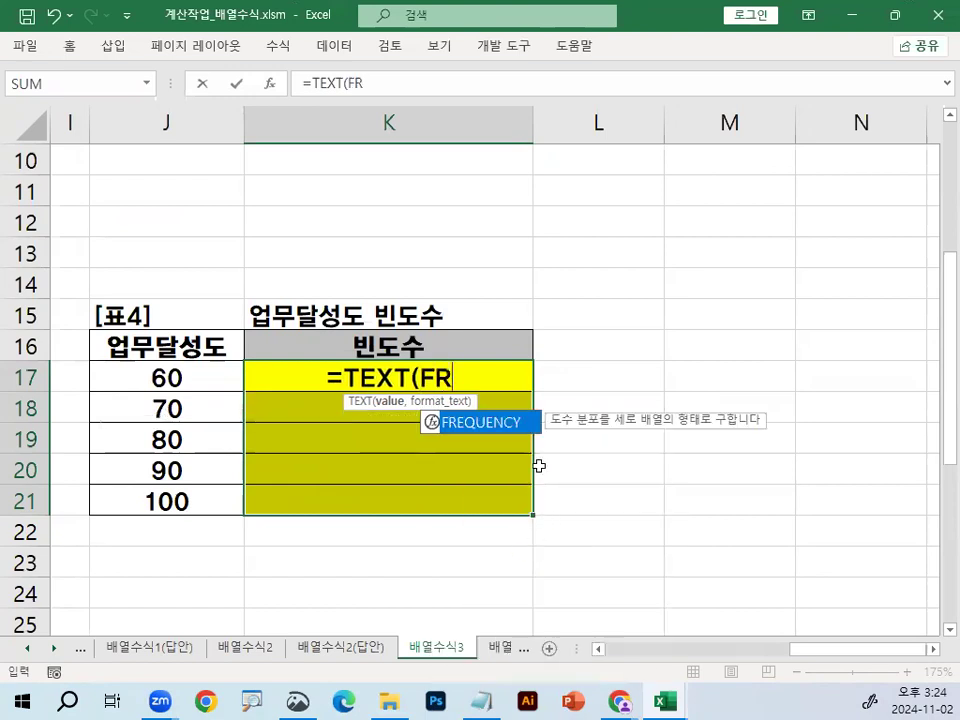
double_click(452, 422)
left_click(514, 425)
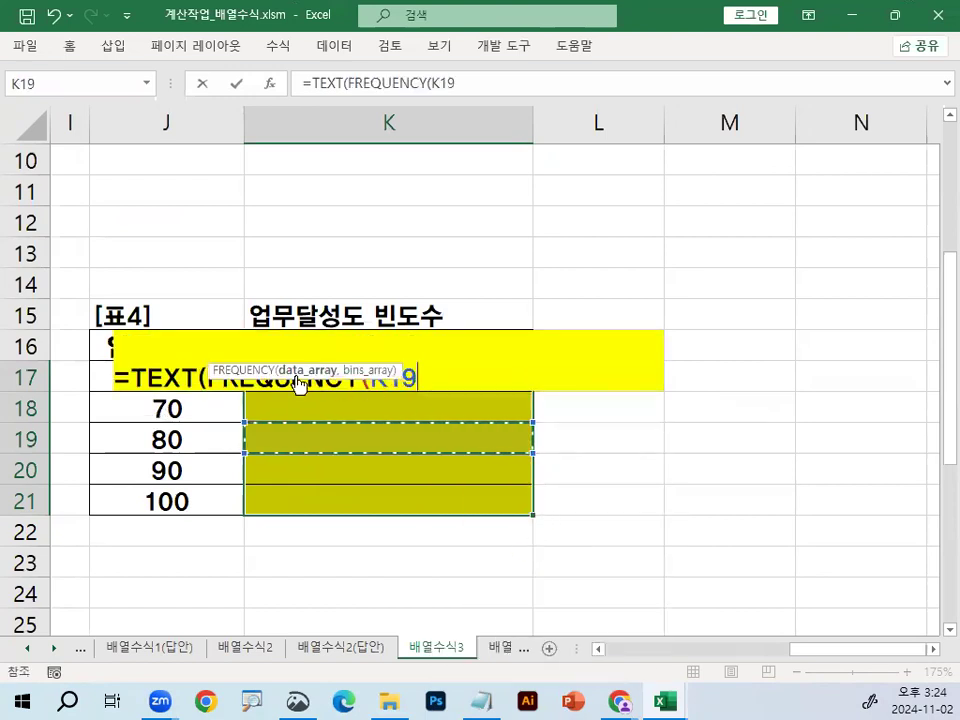
key("Escape")
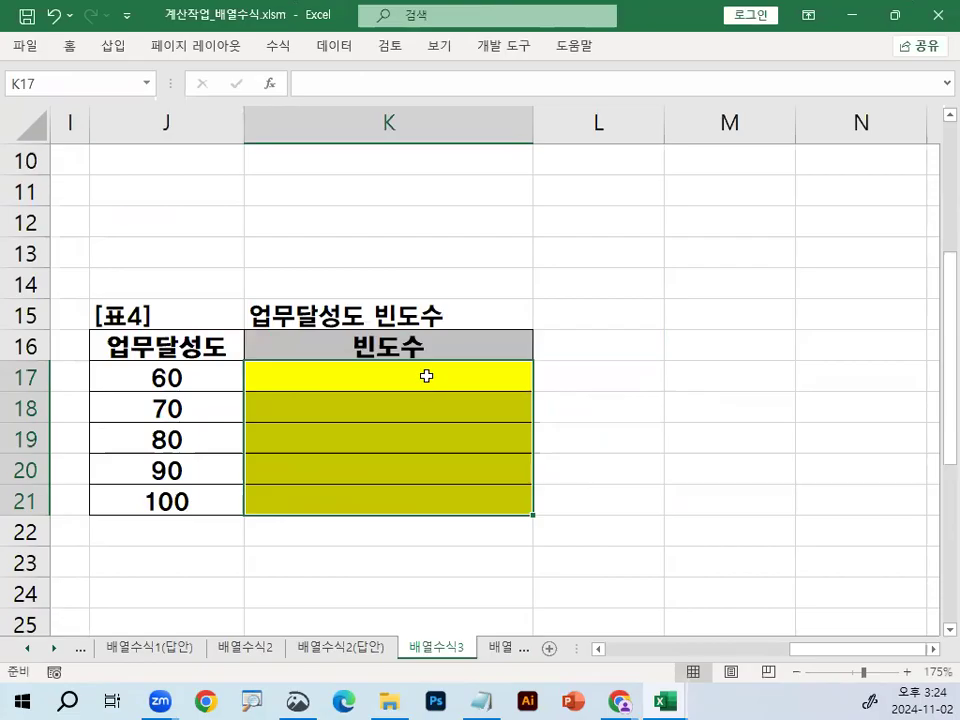
- Begin a TEXT formula across K17:K21 with a nested FREQUENCY, using the 업무달성도 scores D4:D26 as its data array
left_click_drag(435, 376, 424, 503)
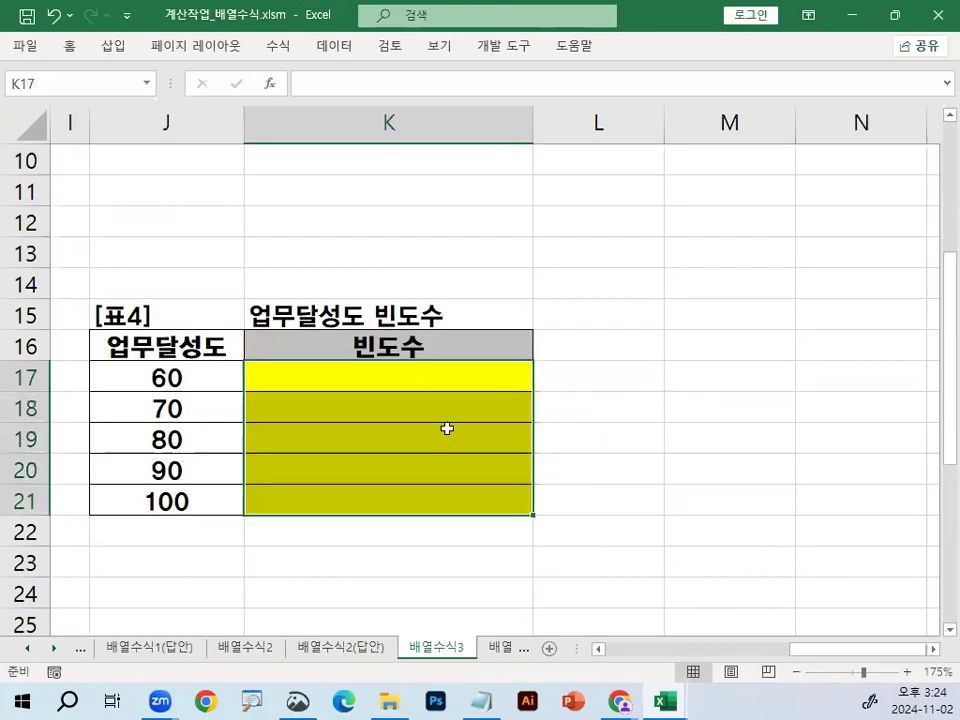
type("=TEXT")
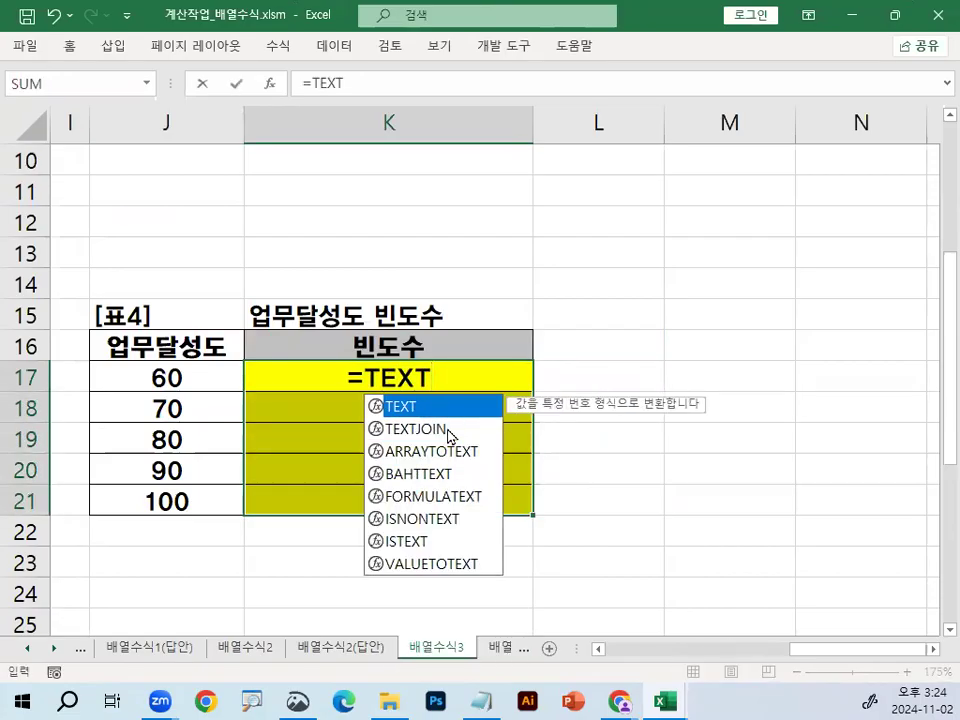
type("(FR")
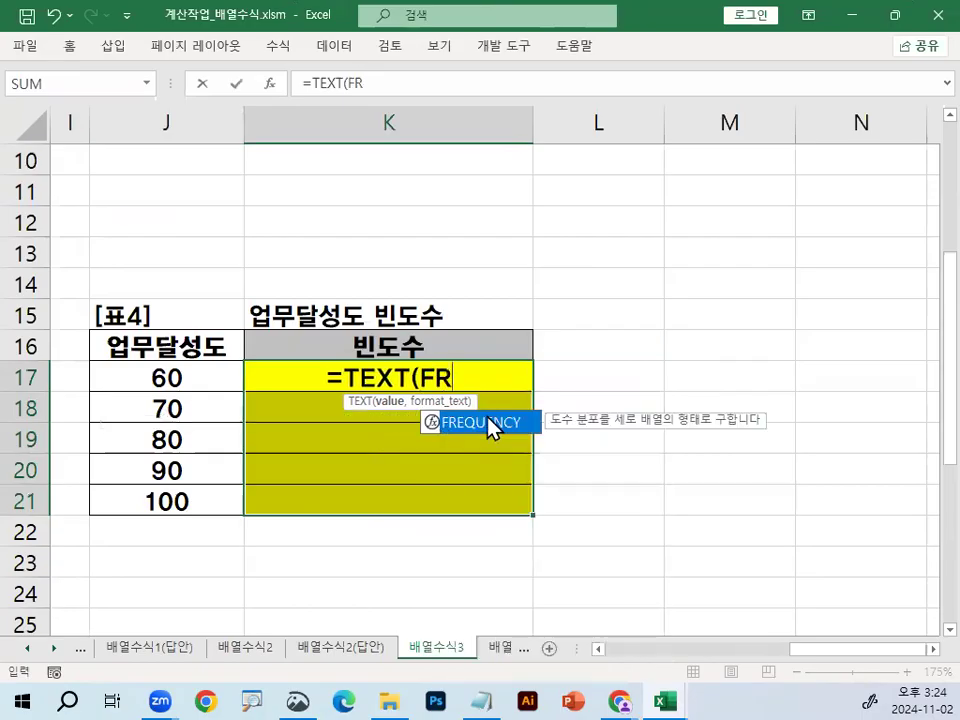
double_click(489, 425)
left_click_drag(816, 652, 597, 660)
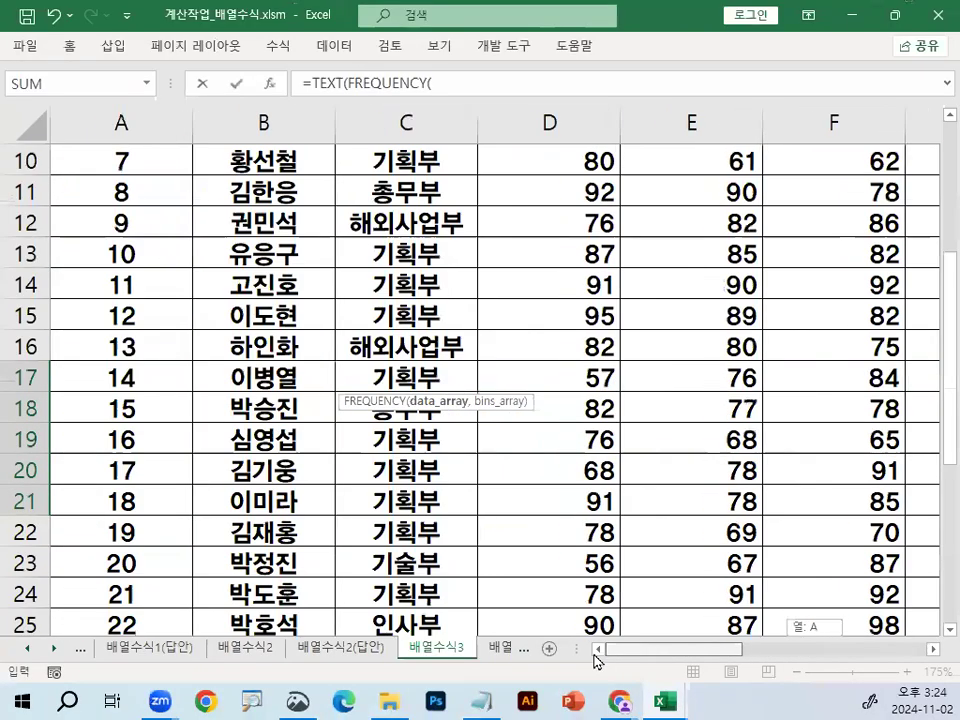
scroll(583, 566, "up", 3)
left_click_drag(544, 254, 568, 566)
left_click_drag(639, 651, 838, 654)
type(",")
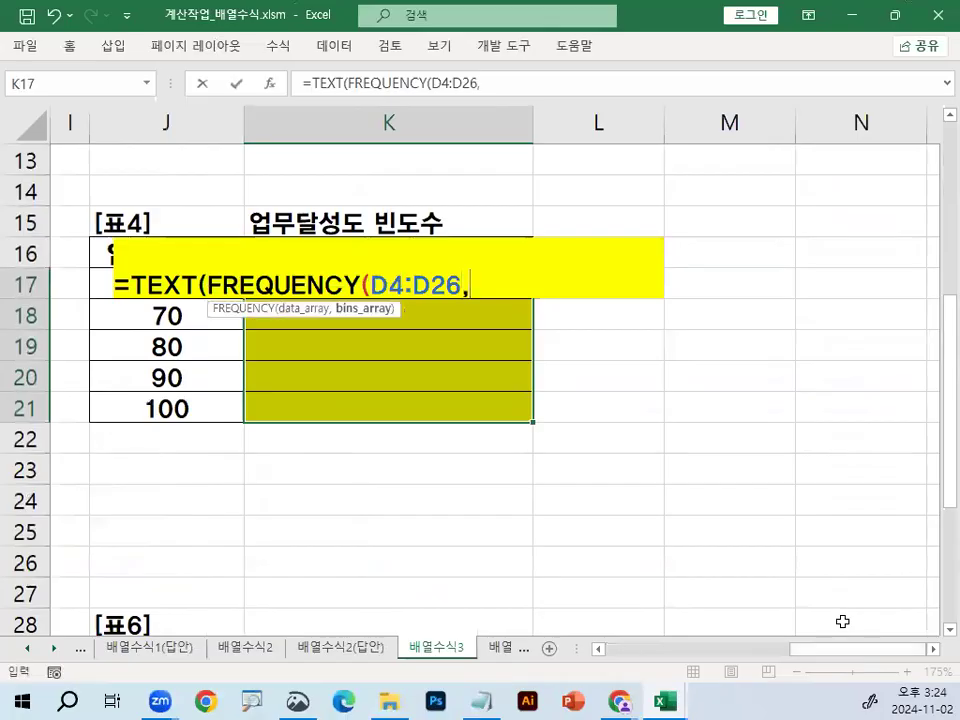
- Complete the formula with bins J17:J21 and the format "0명", entering it as an array formula in K17:K21
left_click_drag(229, 412, 200, 283)
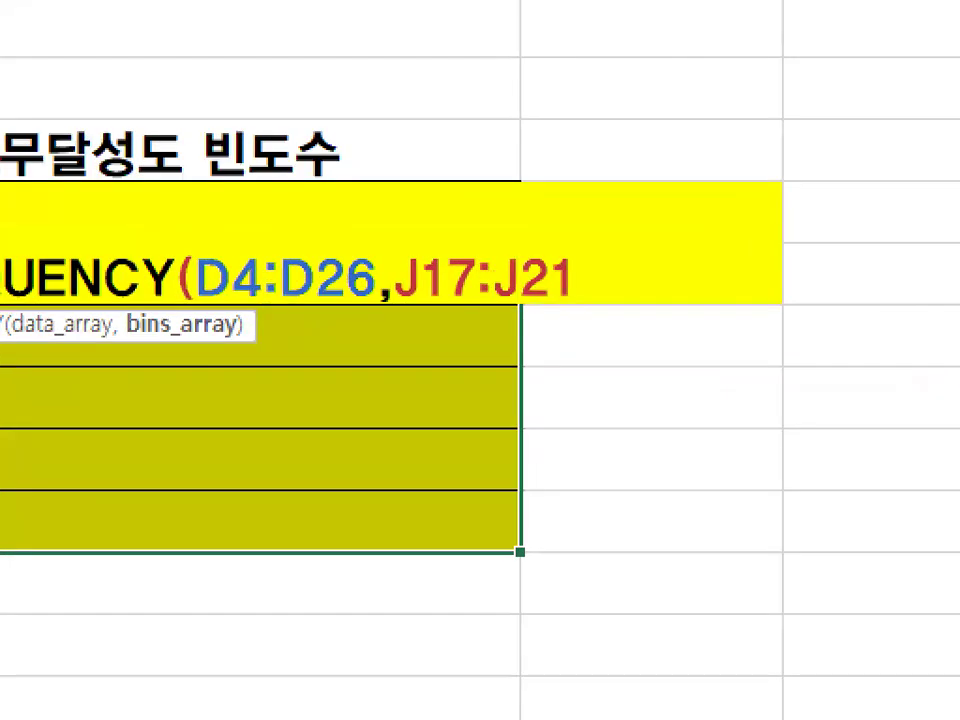
mouse_move(601, 290)
left_mouse_down()
mouse_move(442, 312)
mouse_move(515, 232)
mouse_move(570, 283)
left_mouse_up()
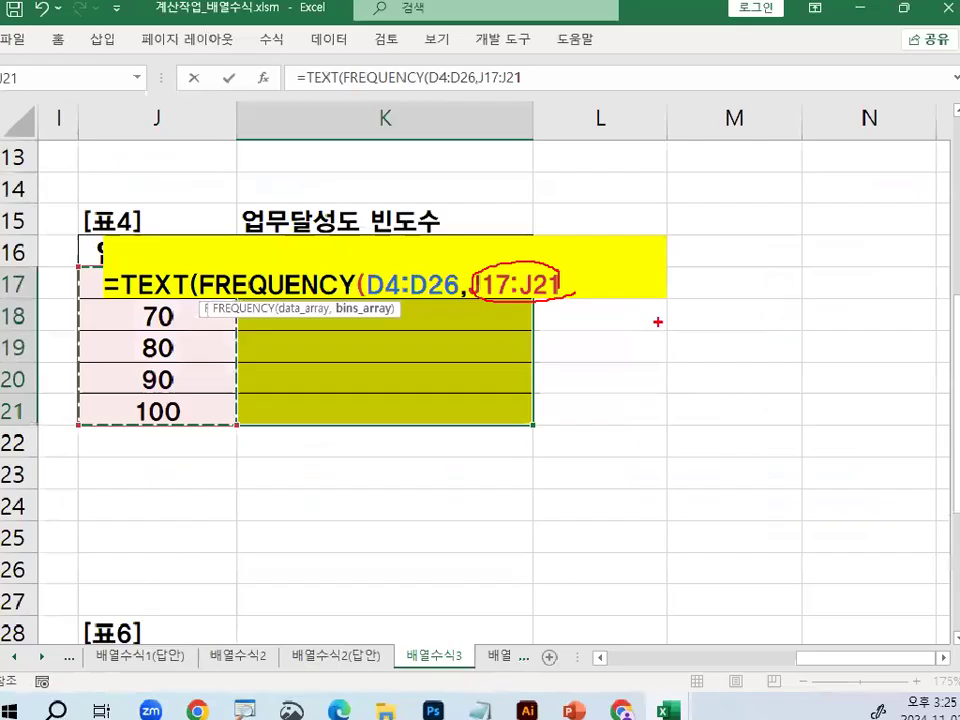
type(")")
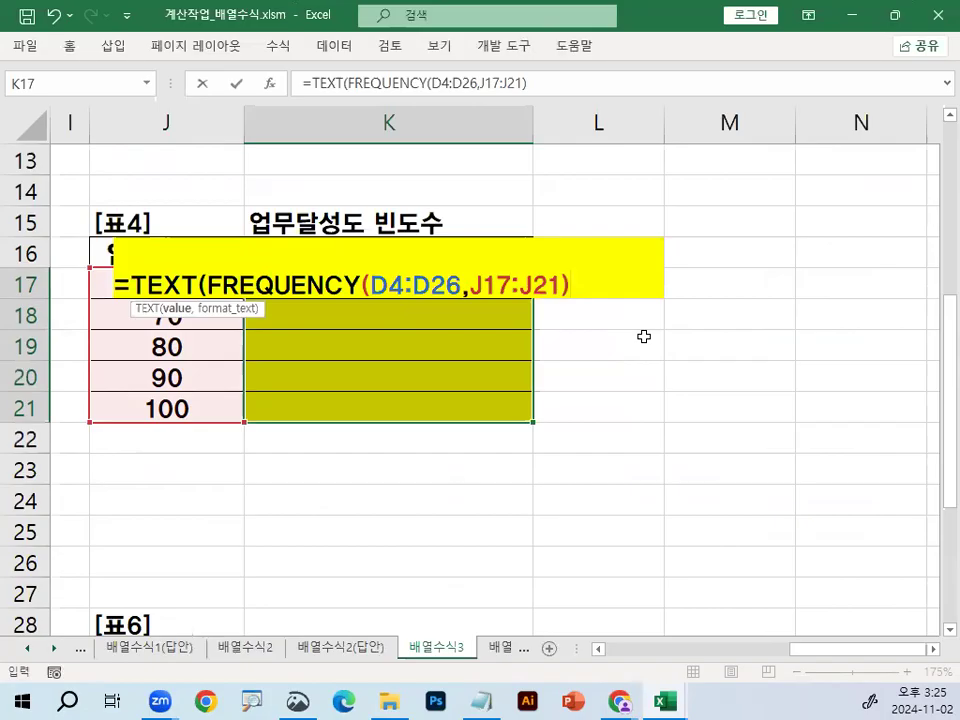
type(",\"0명\"")
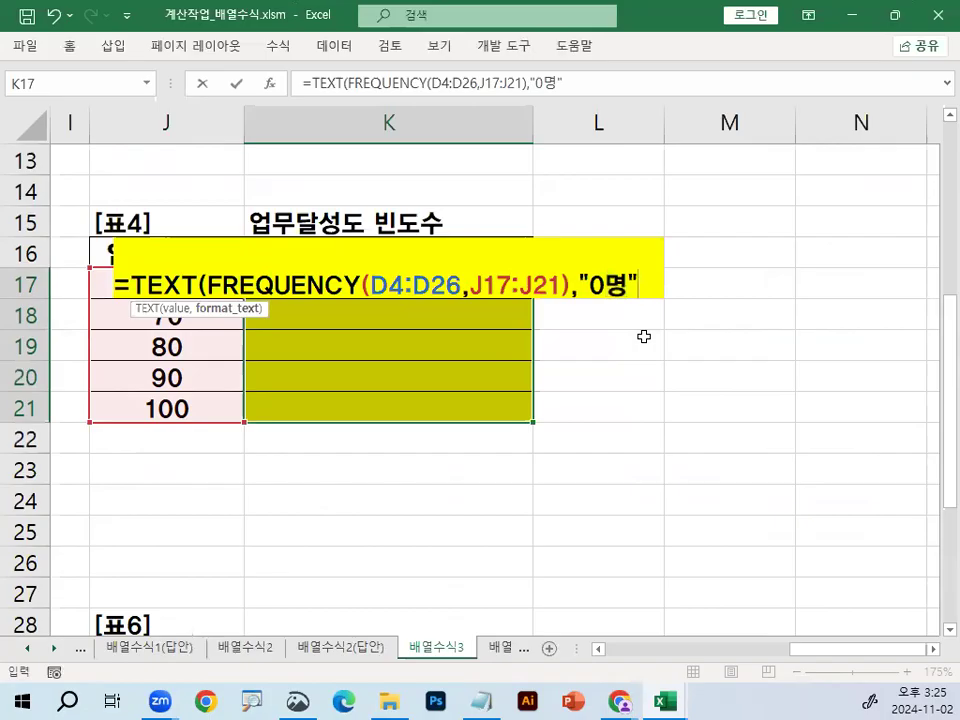
type(")")
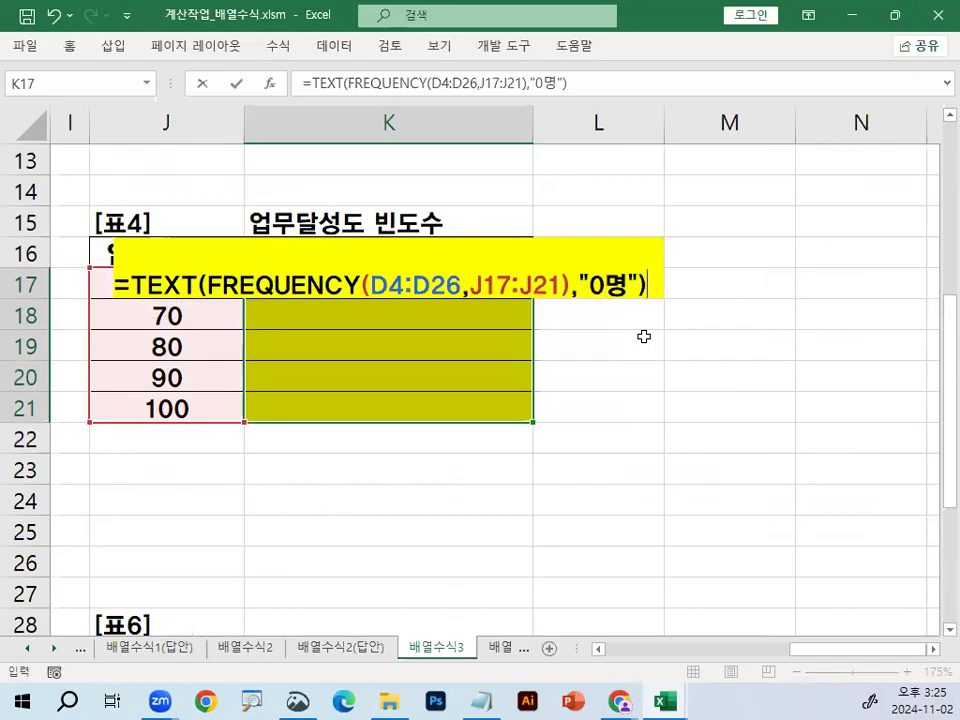
key("ctrl+shift+Return")
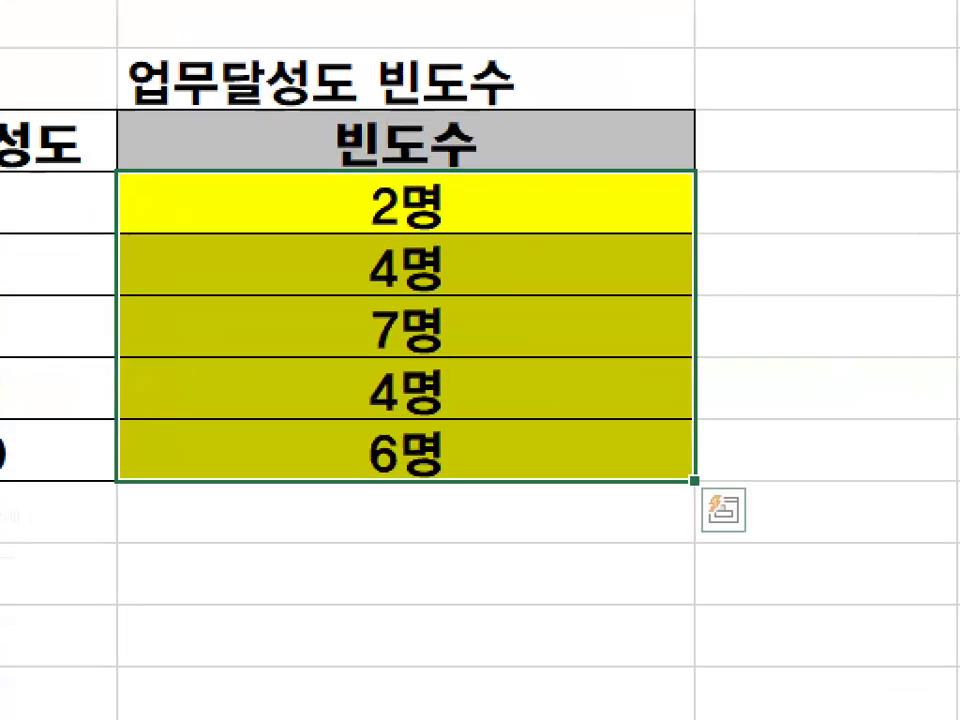
left_click_drag(343, 234, 470, 234)
left_click_drag(345, 281, 428, 283)
left_click_drag(355, 344, 452, 344)
left_click_drag(345, 413, 457, 413)
left_click_drag(357, 478, 461, 478)
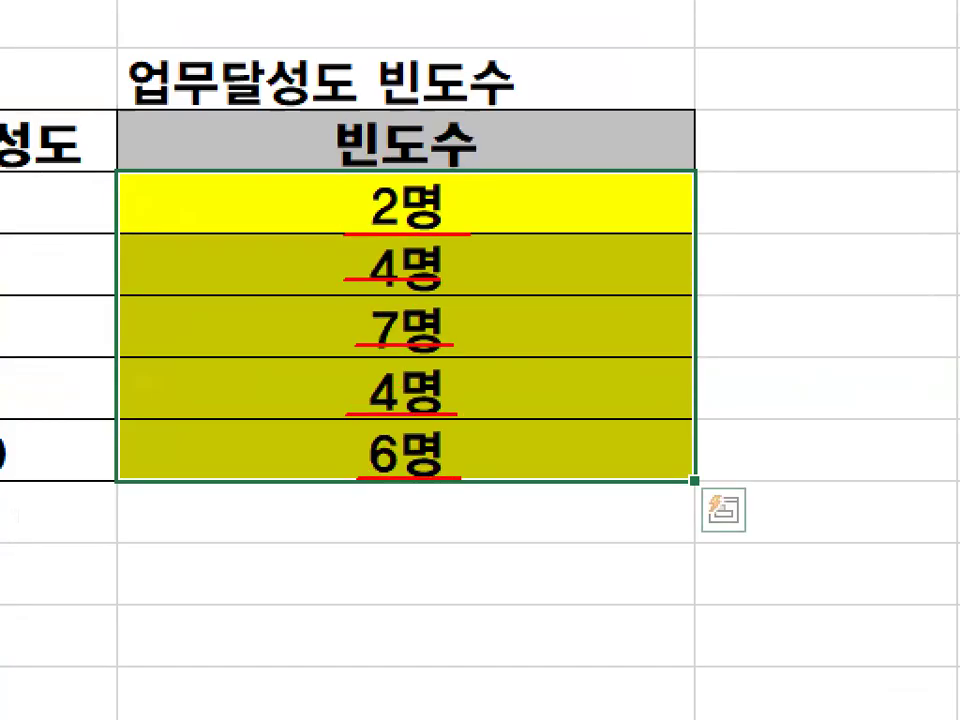
left_click_drag(358, 214, 355, 465)
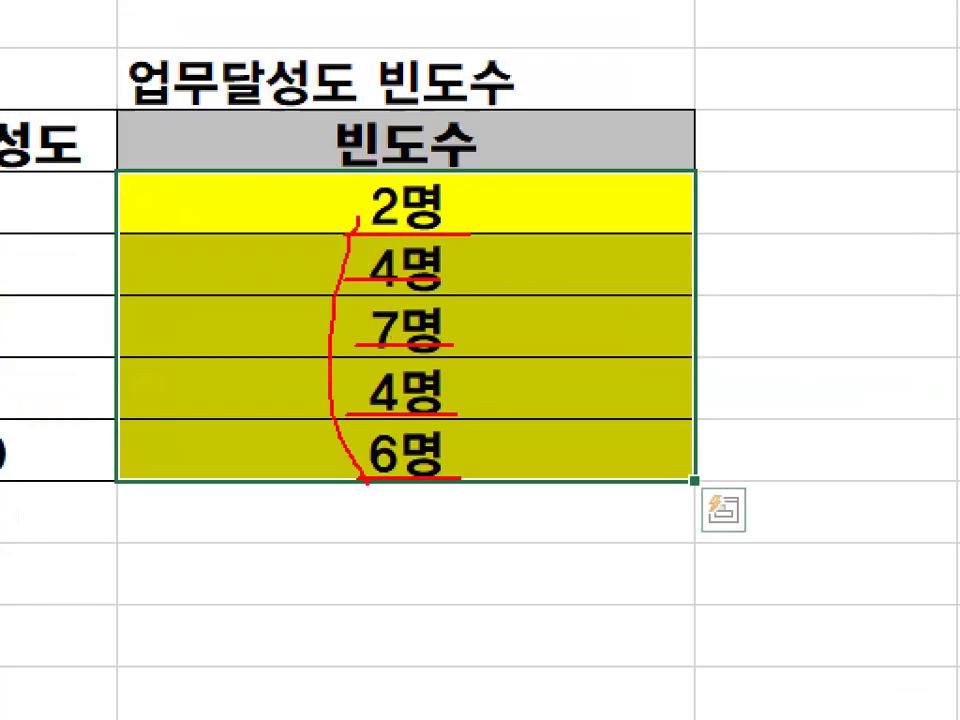
key("Escape")
- Switch to the Notepad notes, remove the surplus blank lines above the D4:D26 formula, and select the word FREQUENCY in the 배열1,배열2 formula
left_click(485, 701)
left_click(297, 401)
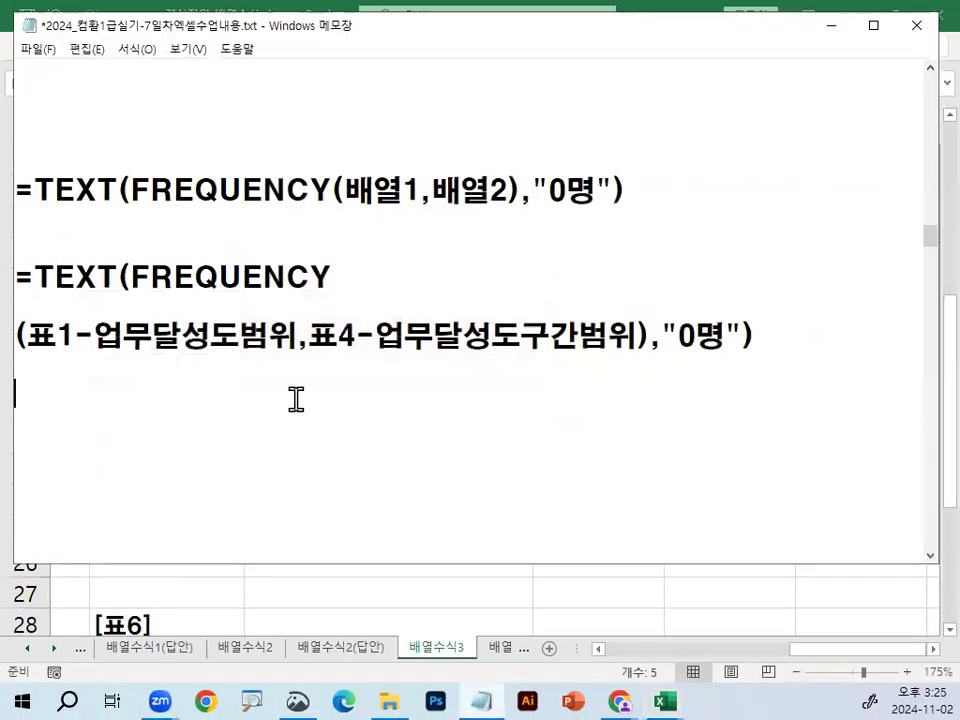
key("Delete")
key("Delete")
key("Delete")
key("Delete")
key("Delete")
key("Delete")
key("Down")
key("Down")
key("Return")
key("Return")
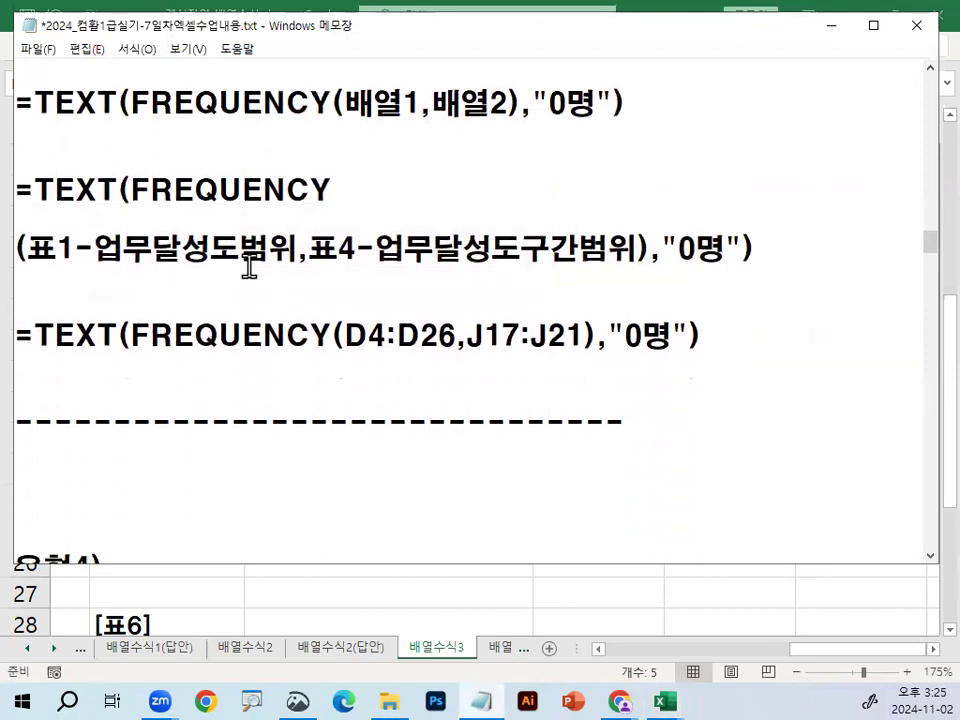
scroll(289, 109, "up", 1)
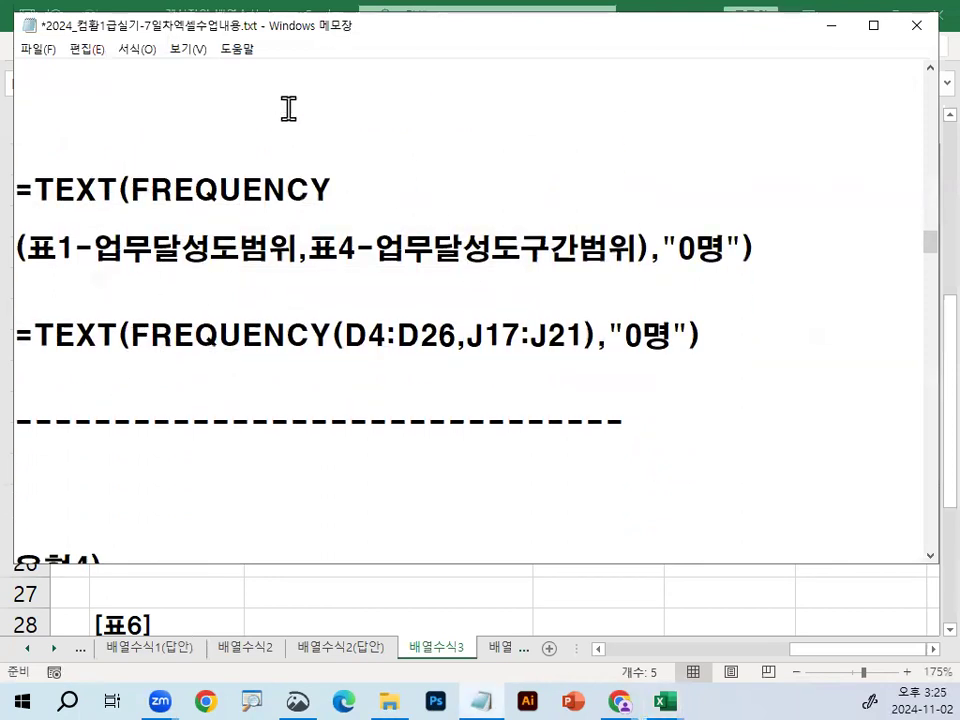
double_click(289, 104)
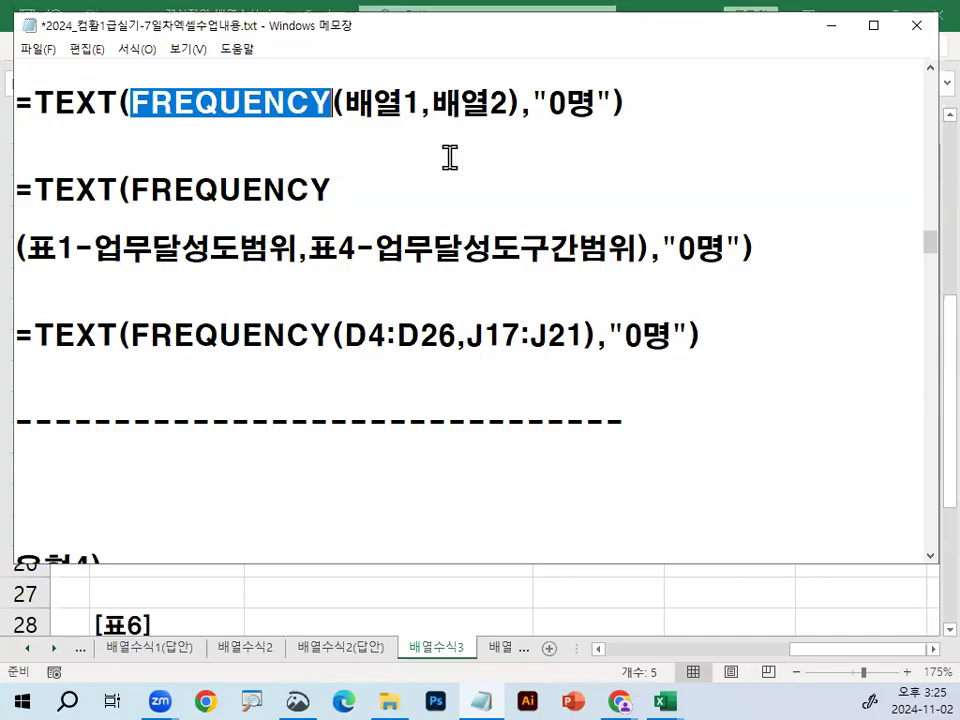
- Return to the Excel workbook and open the 배열수식4 sheet
left_click(830, 25)
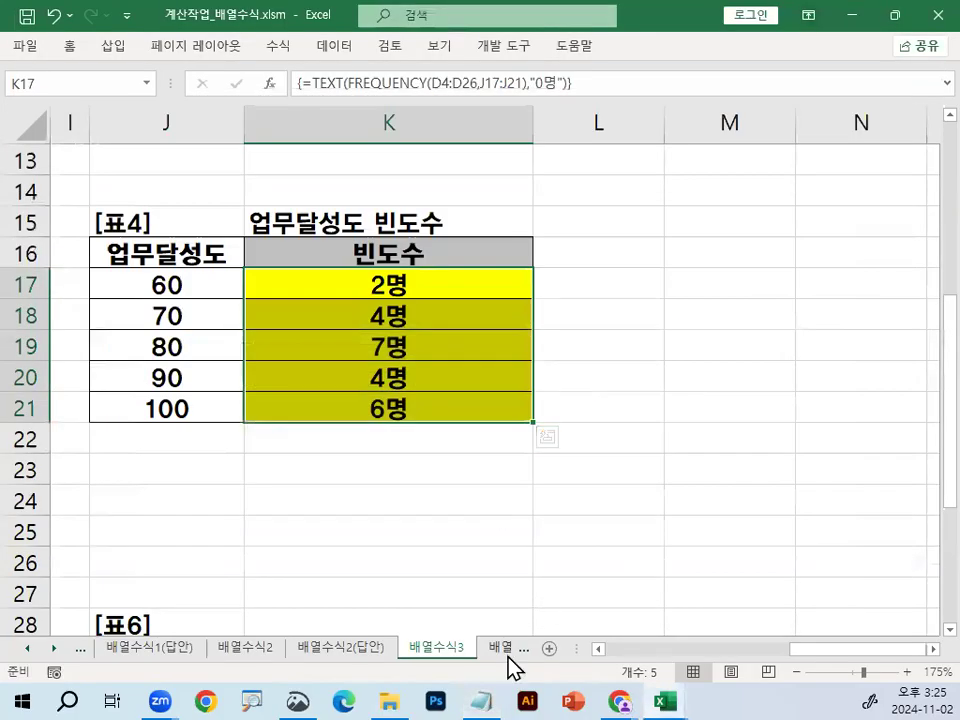
left_click(505, 647)
left_click_drag(459, 645, 489, 633)
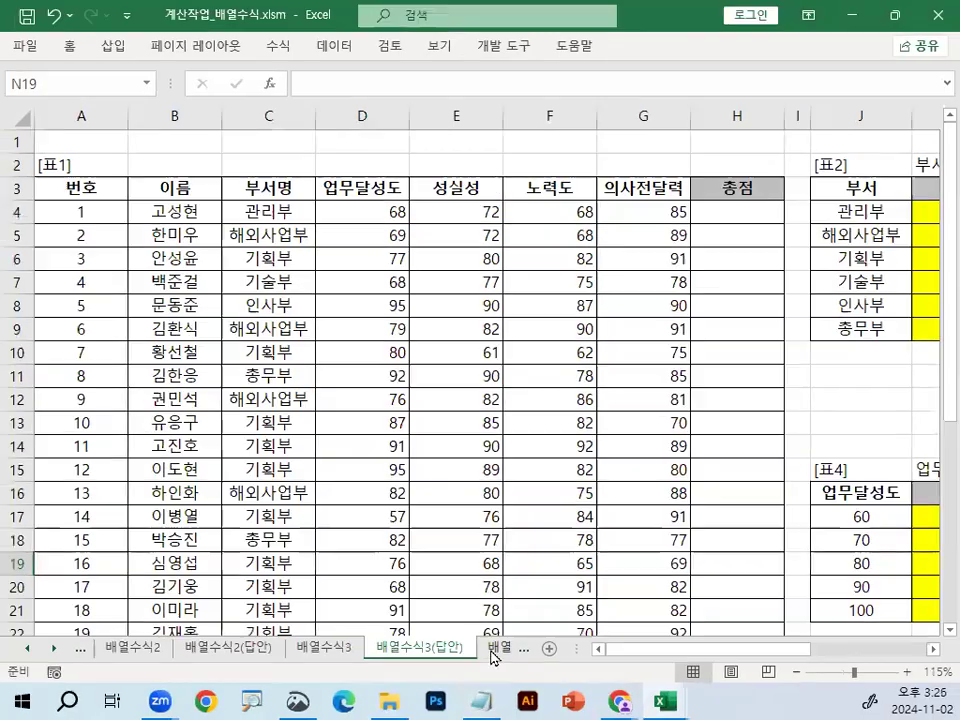
left_click(502, 646)
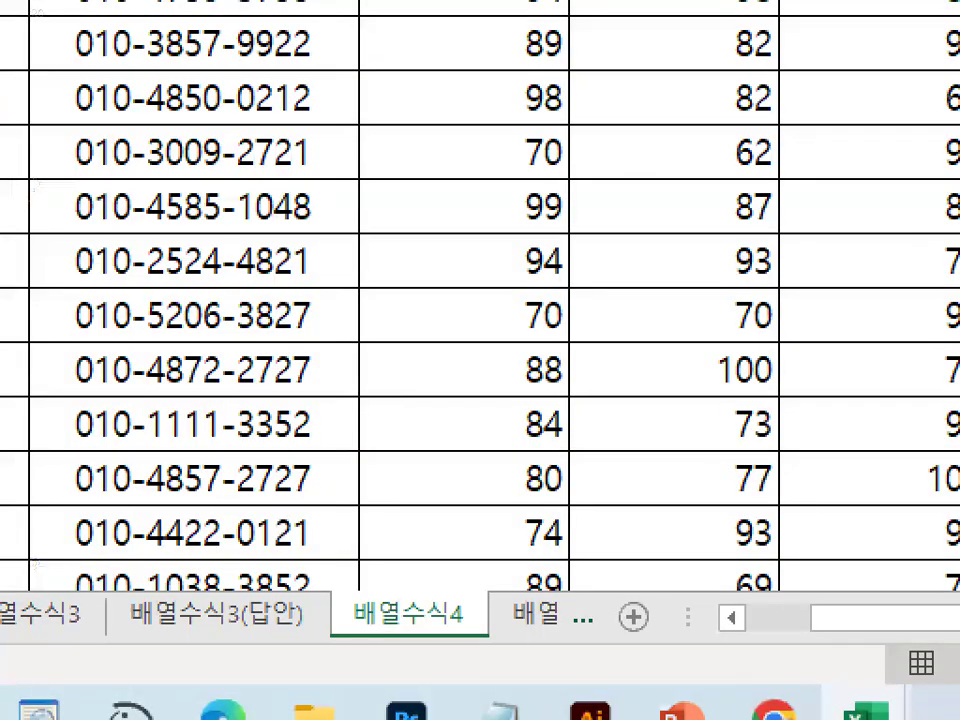
left_click_drag(470, 628, 464, 649)
- Set the font of the entire 배열수식4 sheet to a견고딕 and collapse the ribbon
left_click(531, 377)
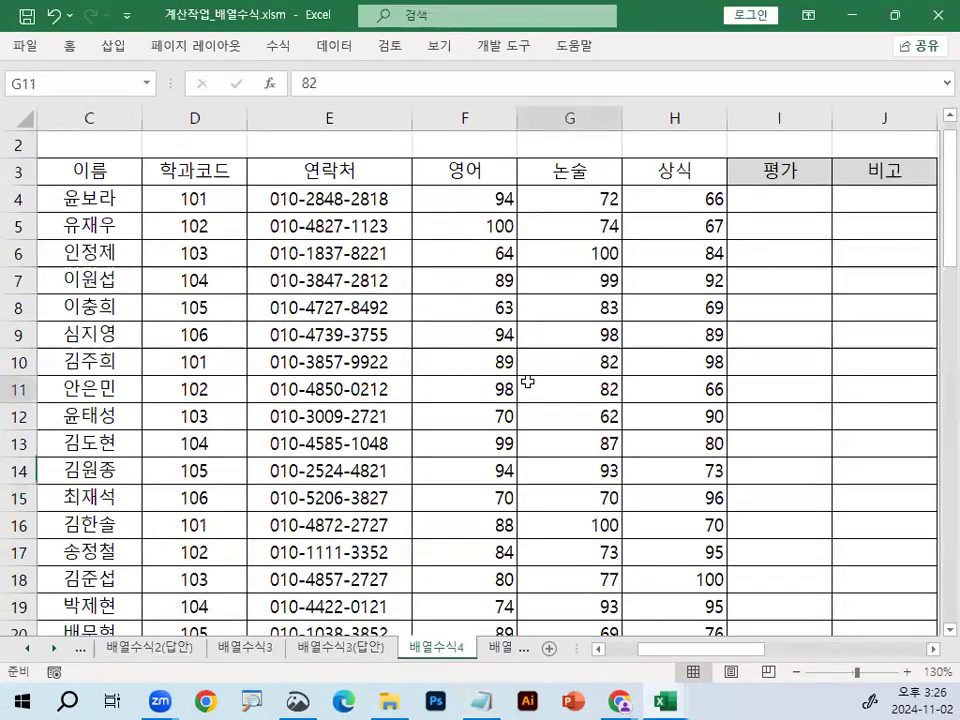
left_click(13, 106)
left_click(60, 29)
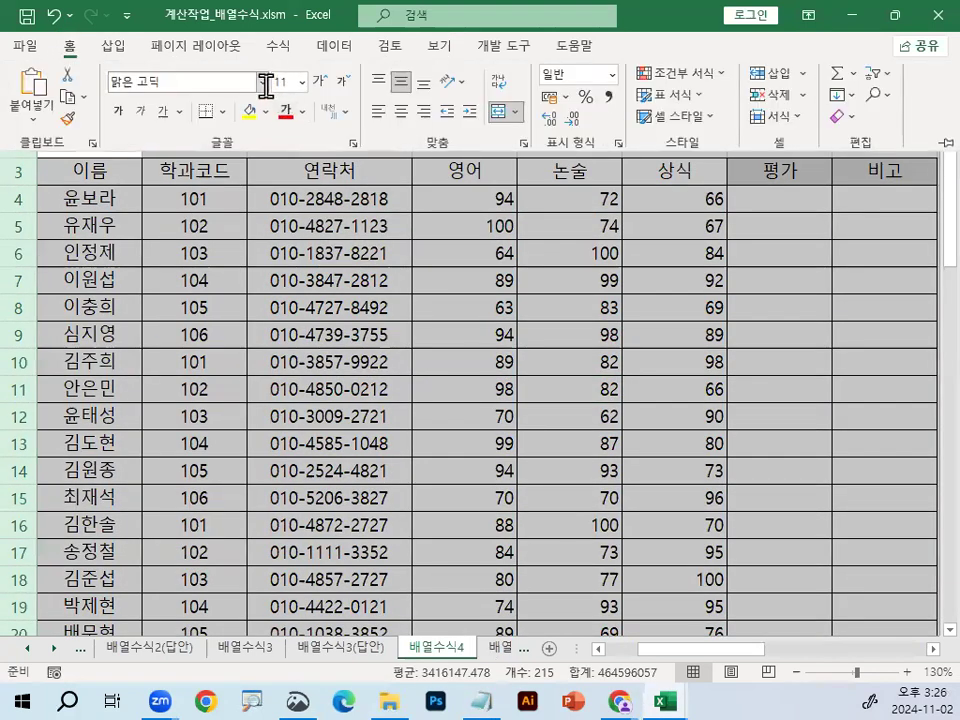
left_click(263, 82)
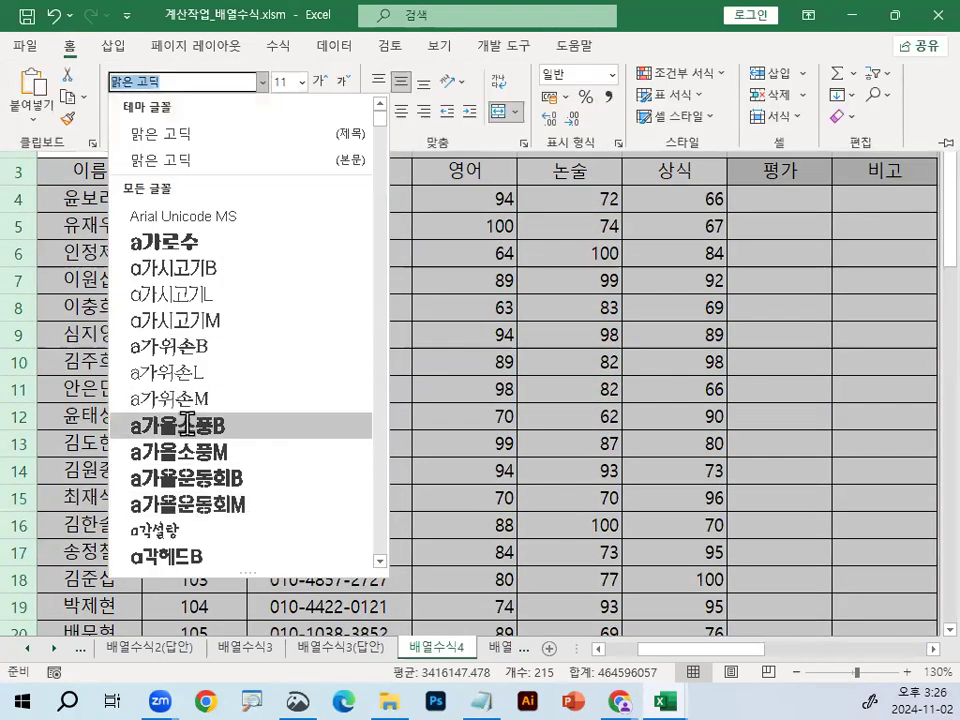
scroll(193, 375, "down", 5)
scroll(195, 385, "down", 3)
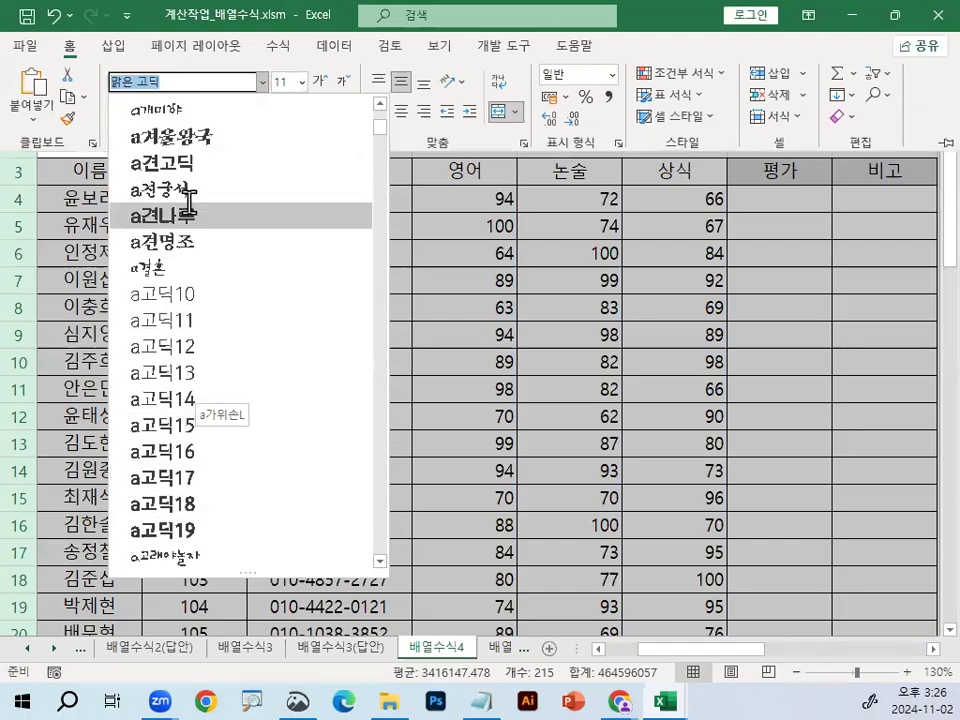
left_click(190, 162)
key("ctrl+F1")
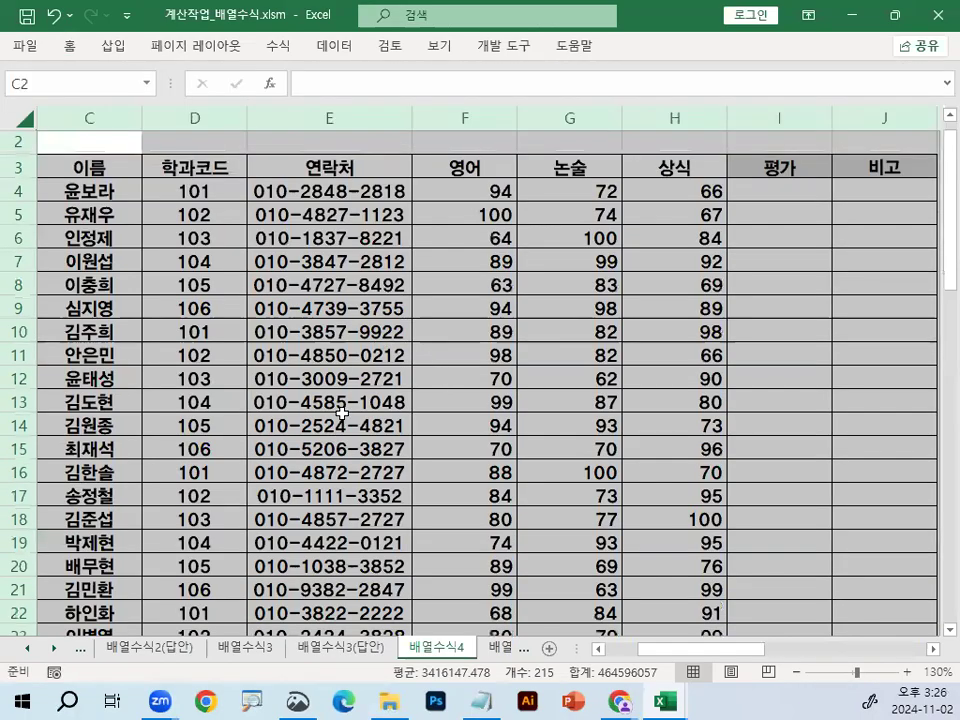
- Examine the 표1 data and the 표2 condition table, marking the 상식평균 and 영어최고 rows with temporary pen strokes
scroll(330, 366, "up", 3)
left_click(321, 377)
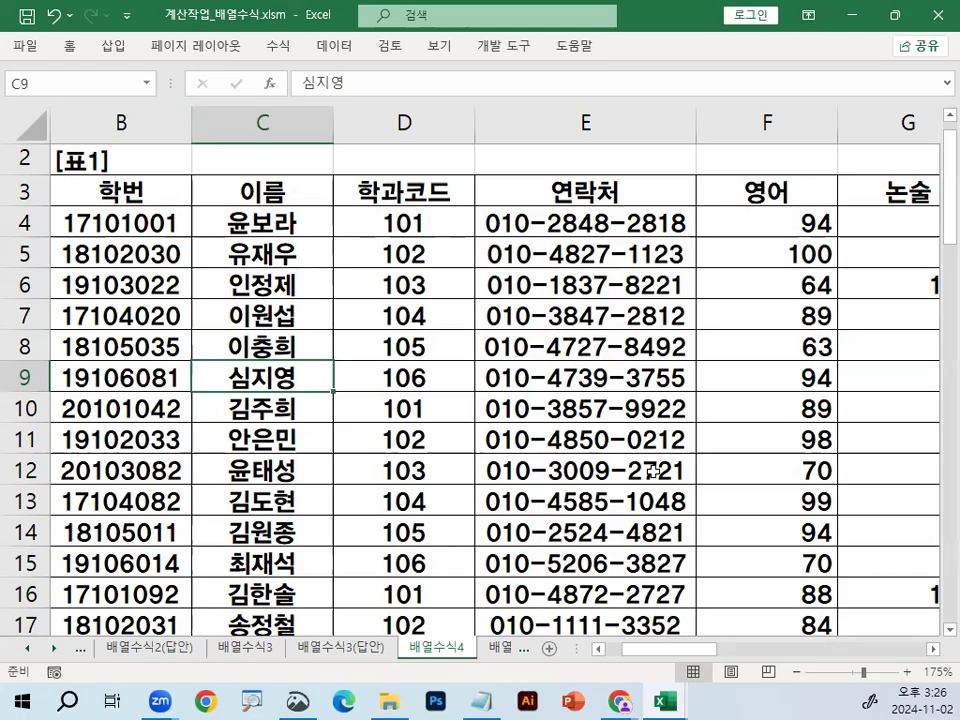
left_click(933, 653)
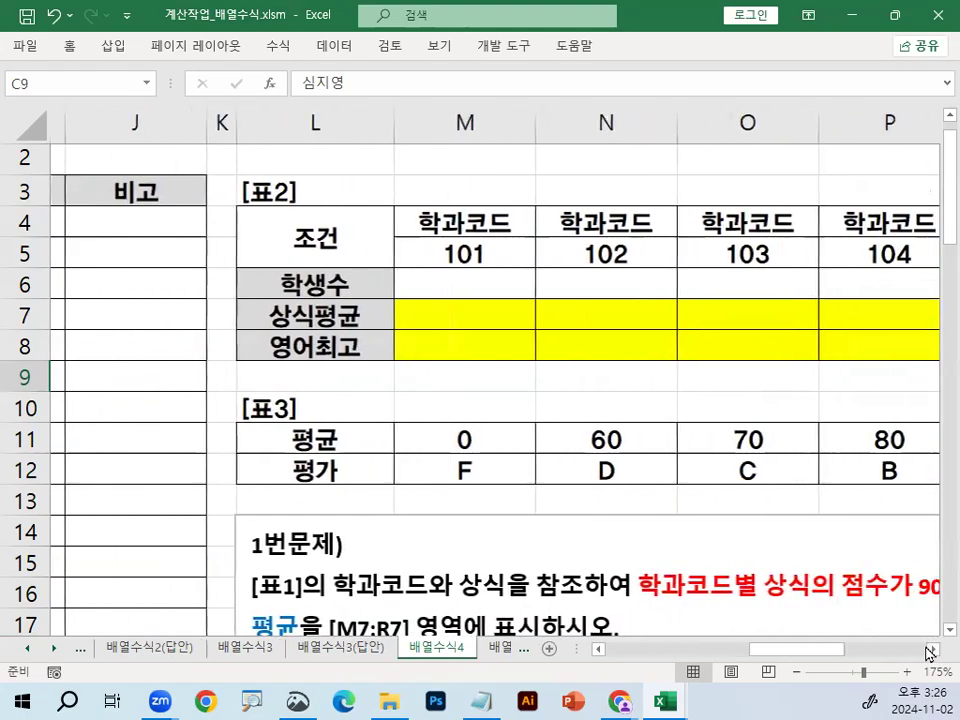
left_click_drag(855, 651, 811, 655)
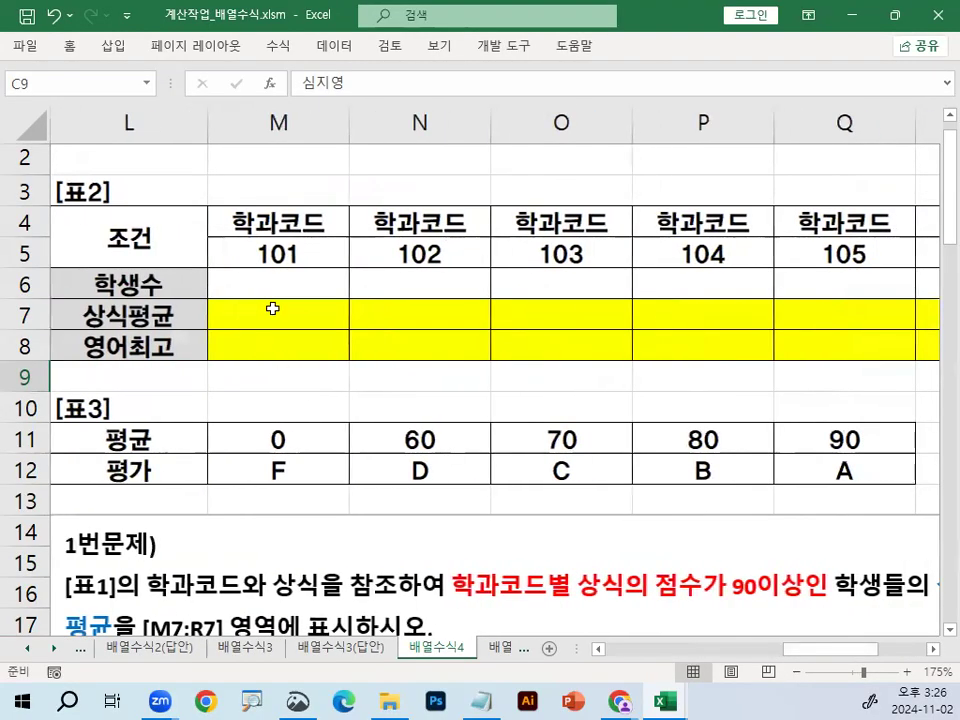
left_click(272, 309)
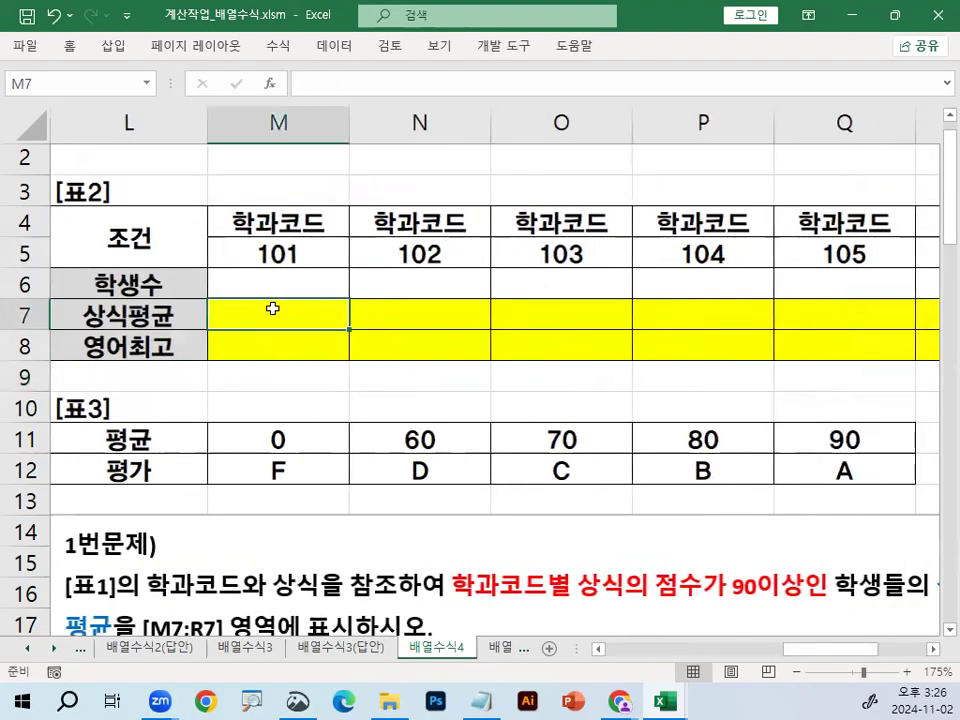
left_click(932, 648)
left_click(932, 648)
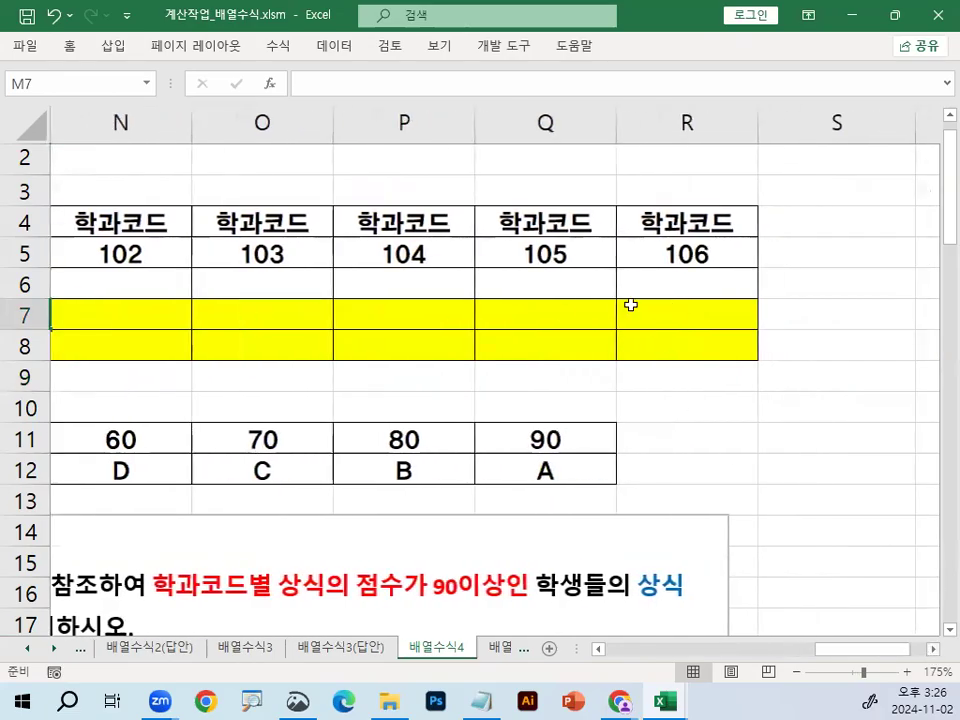
left_click_drag(866, 652, 822, 655)
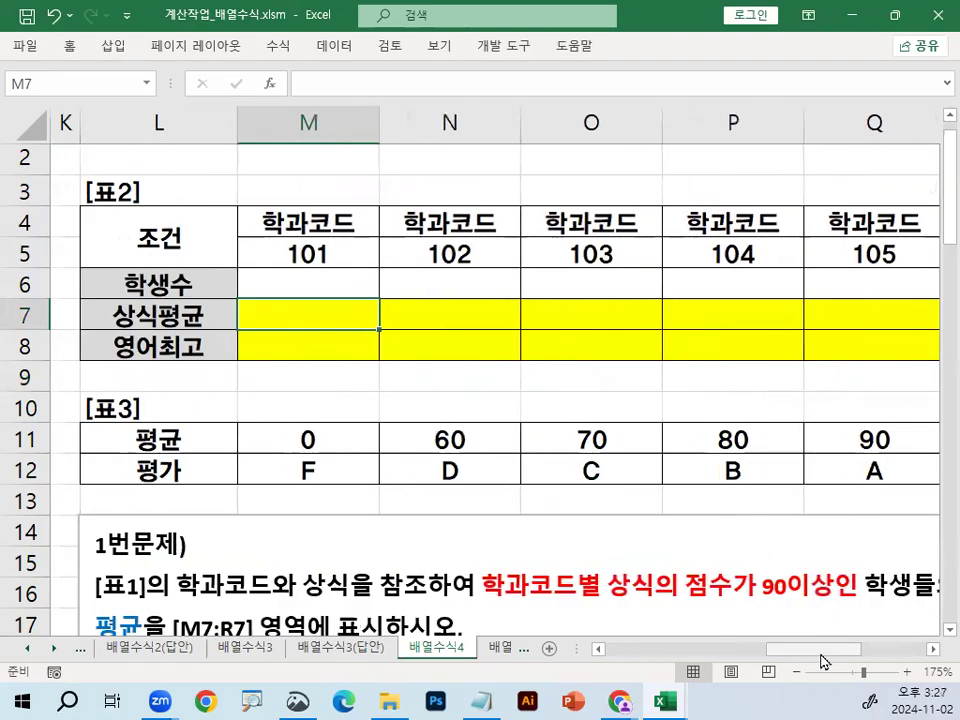
left_click_drag(343, 329, 430, 330)
left_click_drag(489, 332, 628, 331)
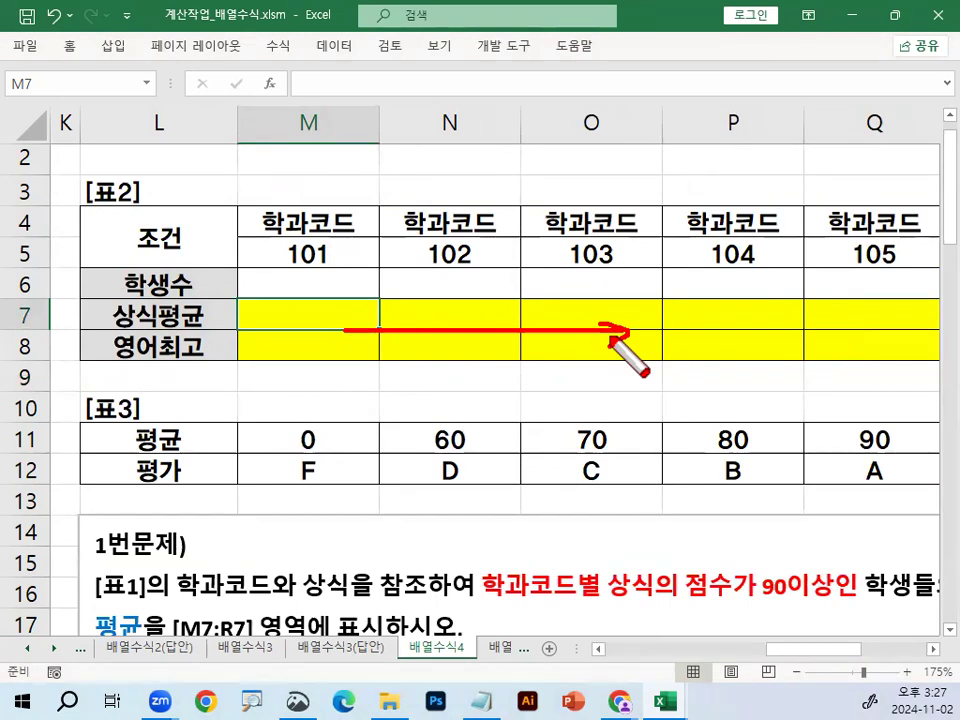
left_click_drag(139, 345, 165, 342)
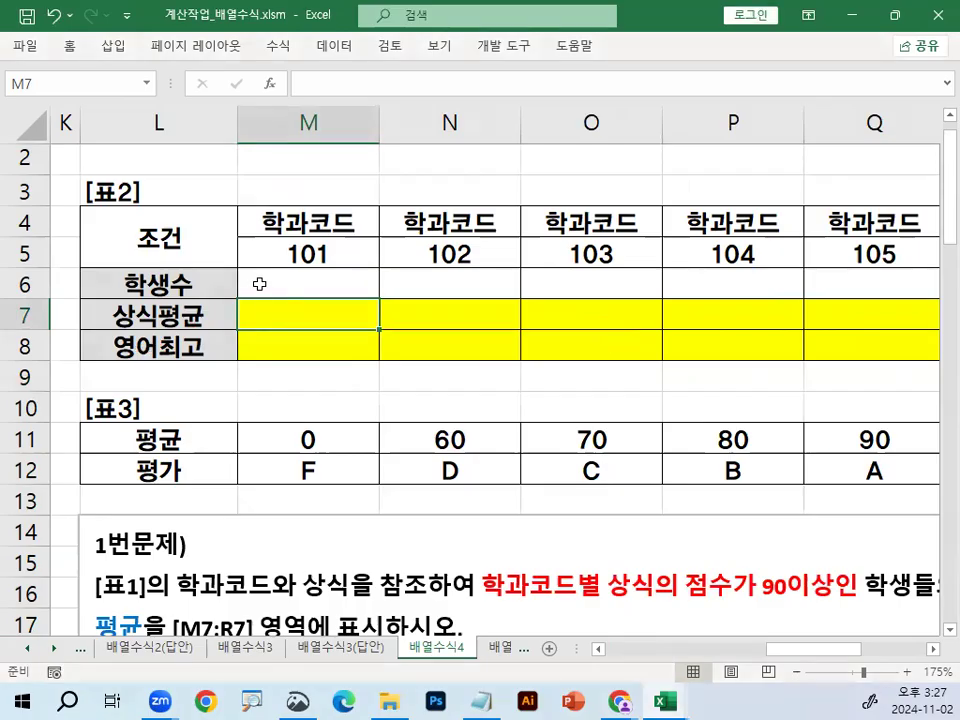
- Fill the 영어최고 cells M8:R8 in 표2 with the lightest blue theme colour
mouse_move(276, 339)
left_mouse_down()
mouse_move(760, 344)
mouse_move(724, 341)
left_mouse_up()
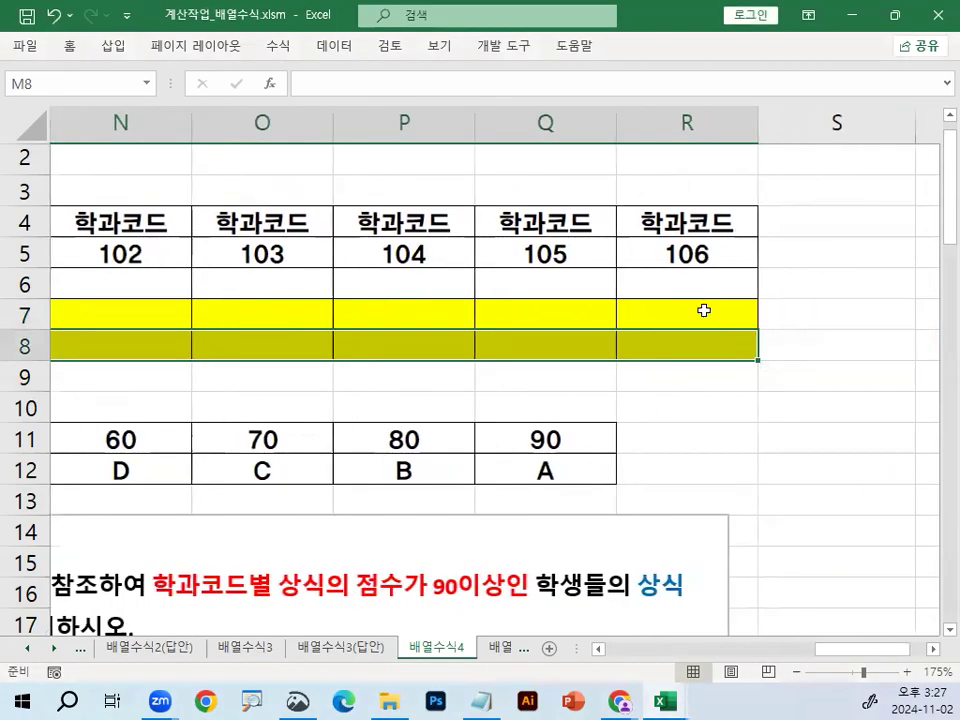
left_click(70, 47)
left_click(267, 111)
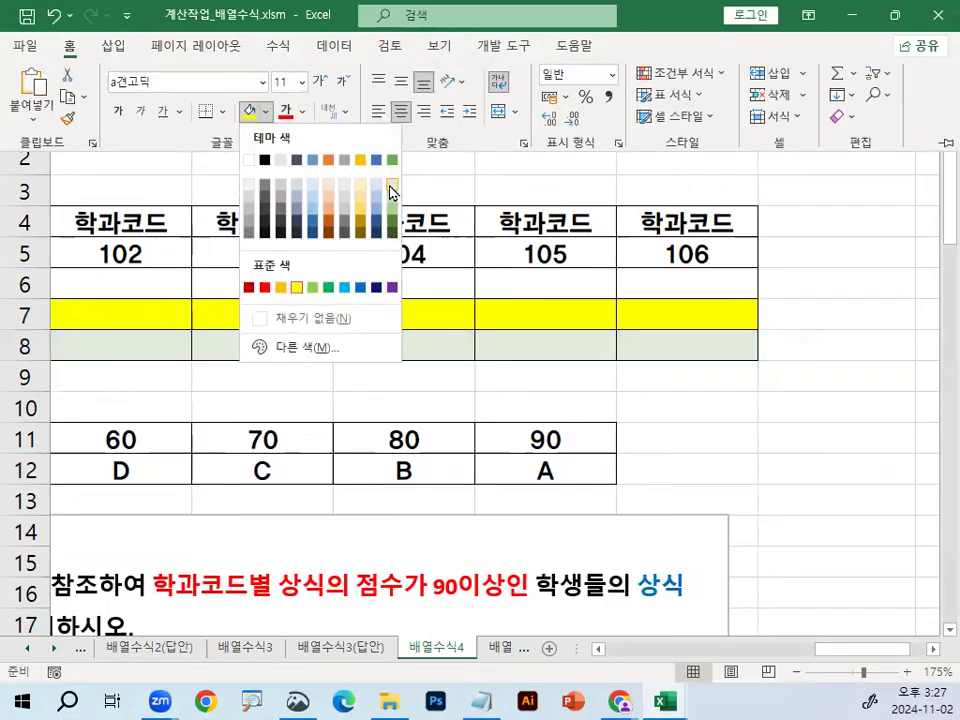
left_click(312, 185)
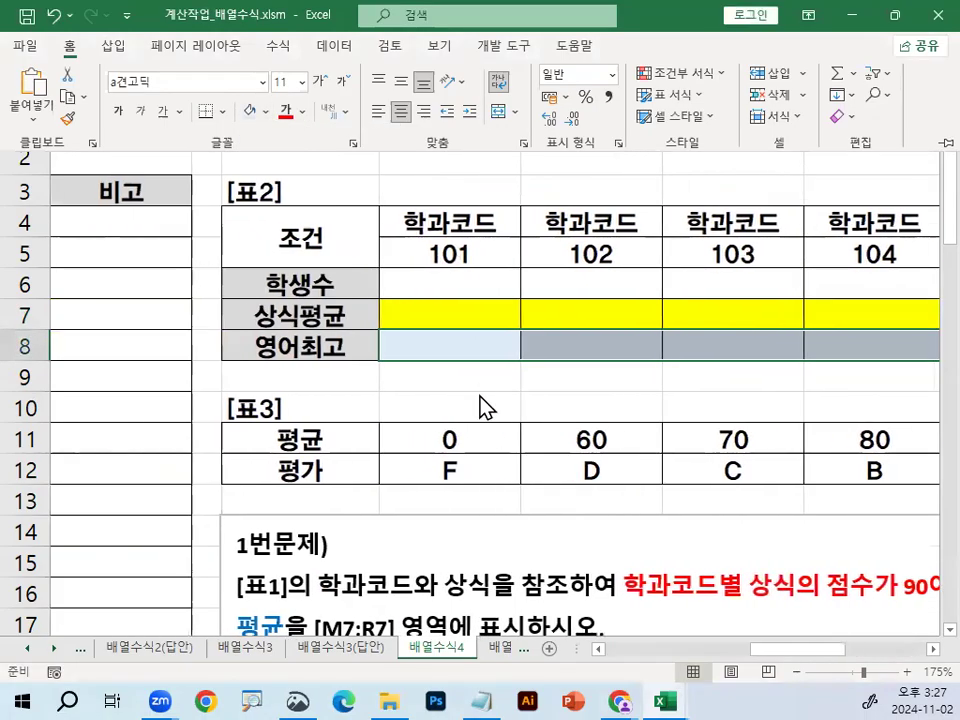
- Select M7 and review its criteria with temporary pen marks, the 학과코드 101 and the condition >=90
left_click(469, 306)
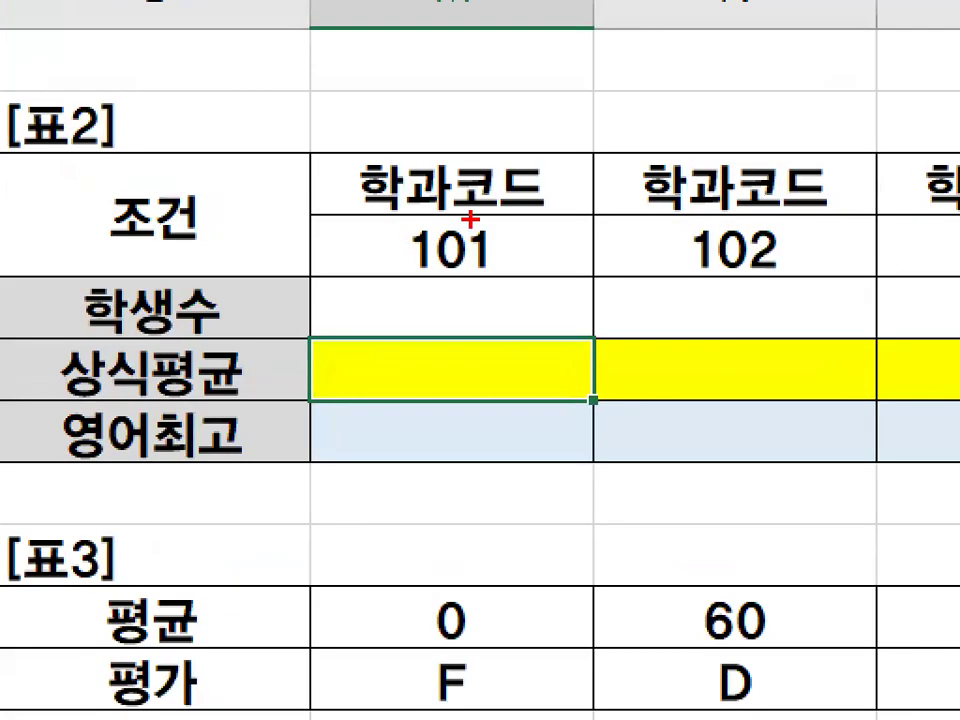
mouse_move(482, 255)
left_mouse_down()
mouse_move(456, 269)
mouse_move(519, 243)
left_mouse_up()
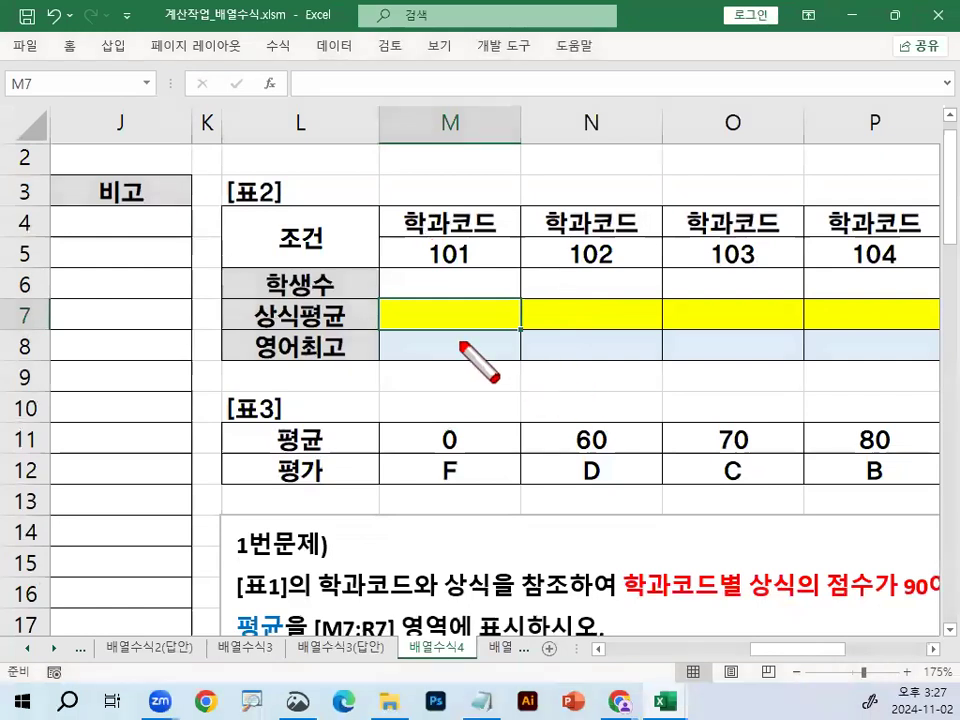
mouse_move(457, 336)
left_mouse_down()
mouse_move(490, 390)
mouse_move(552, 355)
mouse_move(548, 371)
mouse_move(581, 404)
left_mouse_up()
mouse_move(607, 359)
left_mouse_down()
mouse_move(671, 336)
mouse_move(681, 424)
left_mouse_up()
mouse_move(656, 383)
left_mouse_down()
mouse_move(658, 396)
mouse_move(657, 360)
left_mouse_up()
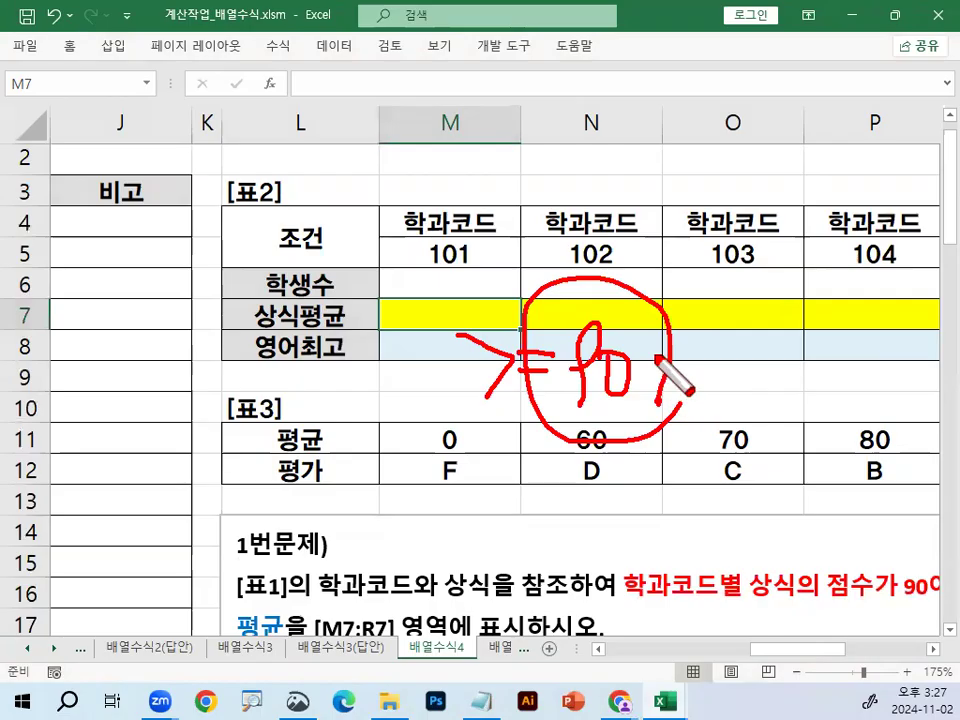
key("Escape")
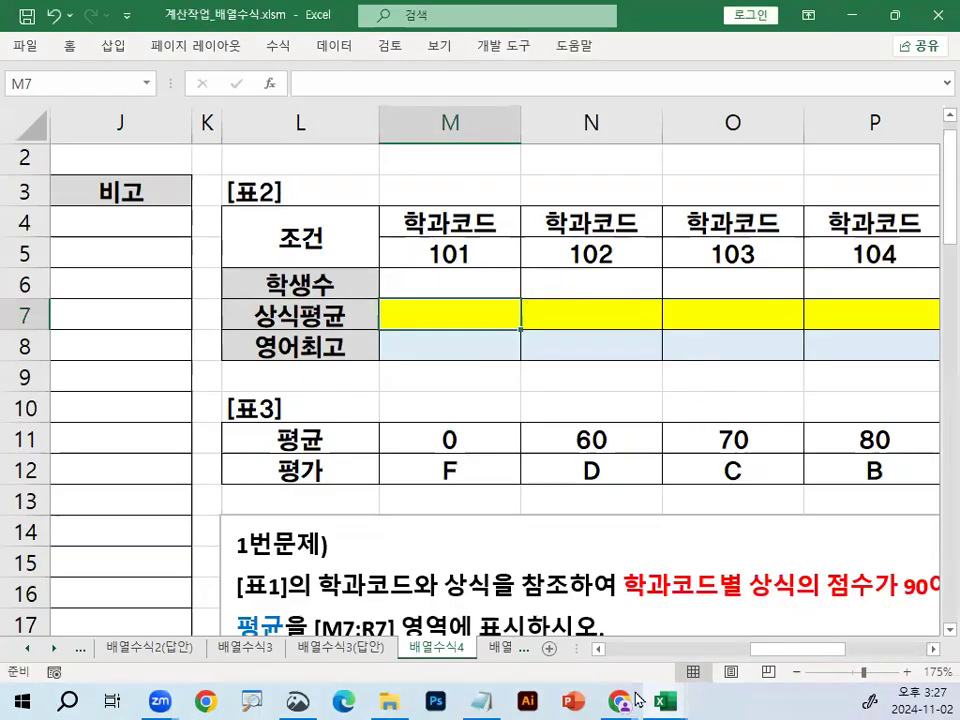
- Switch to the Notepad notes and remove the surplus blank line above the 유형4) heading
left_click(481, 700)
scroll(282, 337, "down", 3)
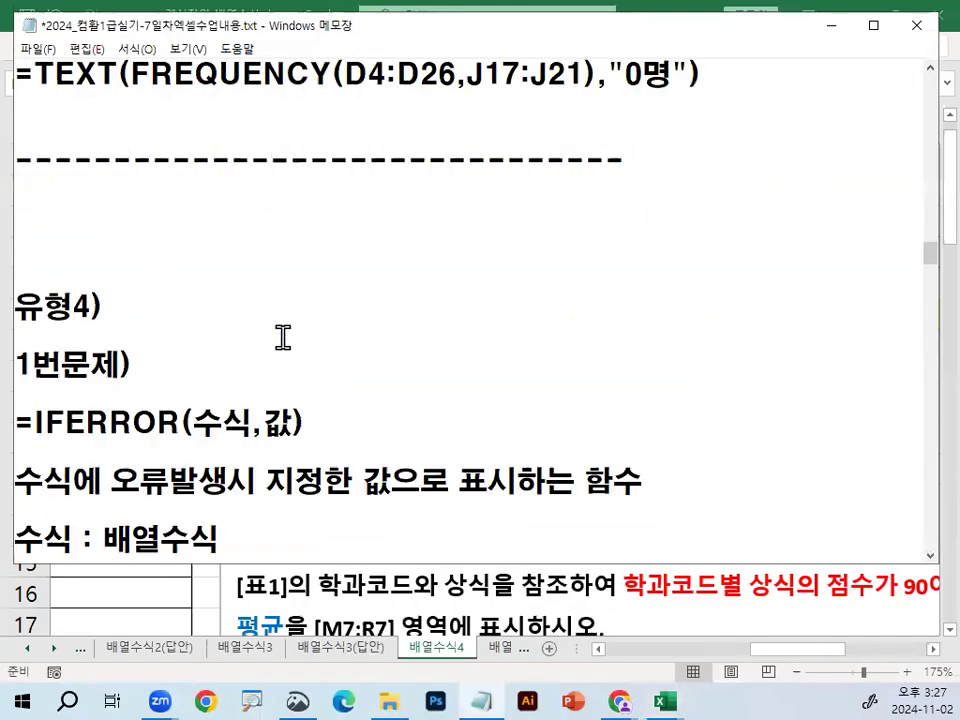
left_click(114, 204)
key("Delete")
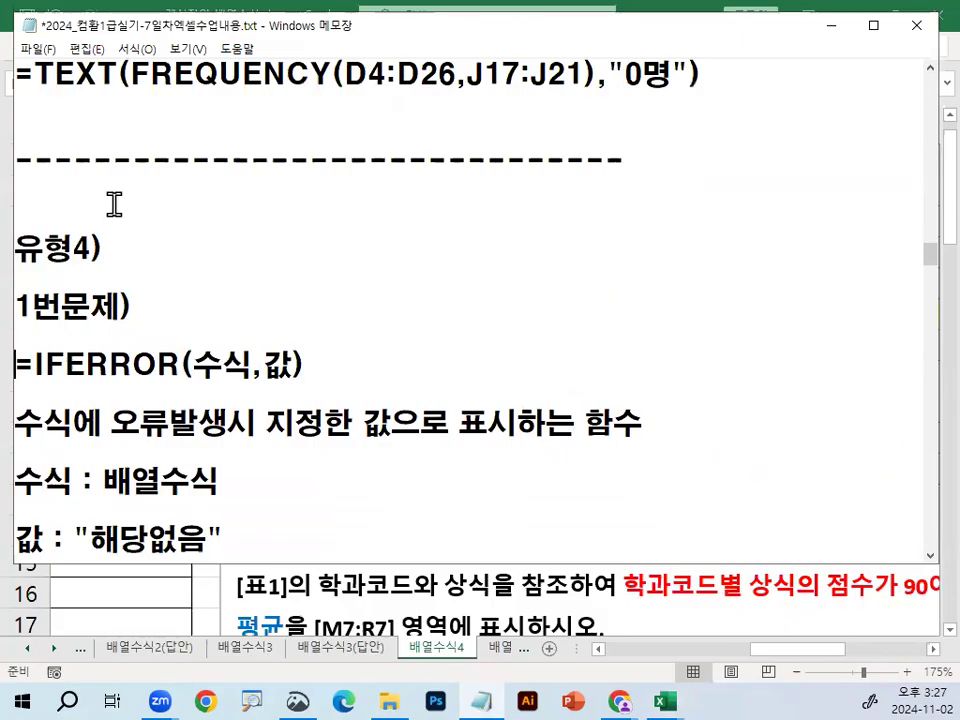
- Append the description "일반함수안에 배열수식이 포함되는 문제" to the 1번문제) line under 유형4)
type("DLFQ")
key("BackSpace")
key("BackSpace")
key("BackSpace")
key("BackSpace")
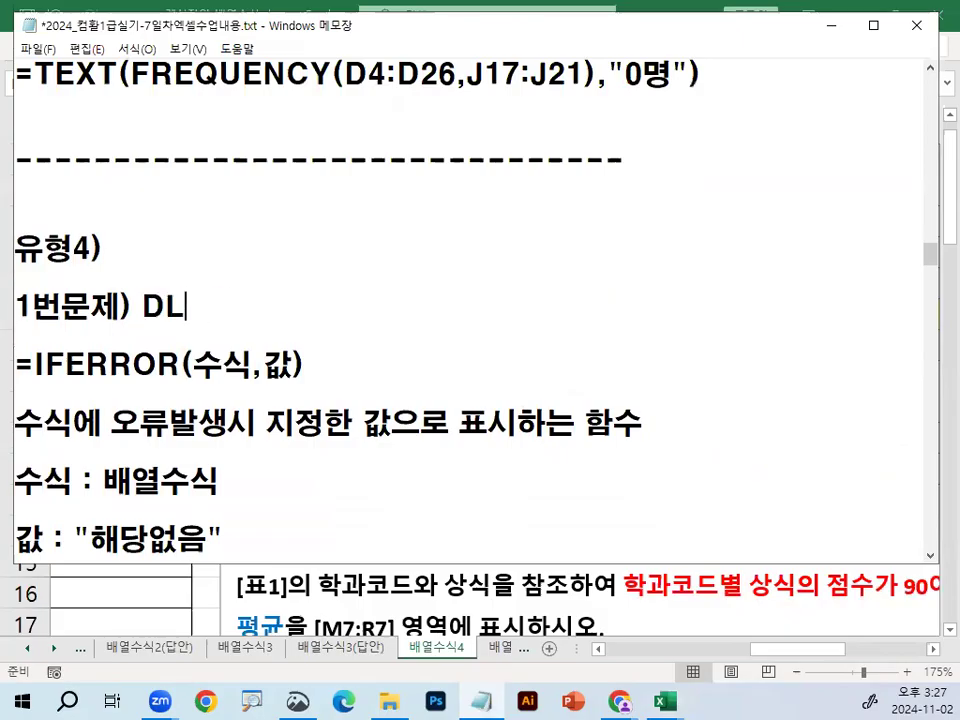
type("일반함수안ㅇ")
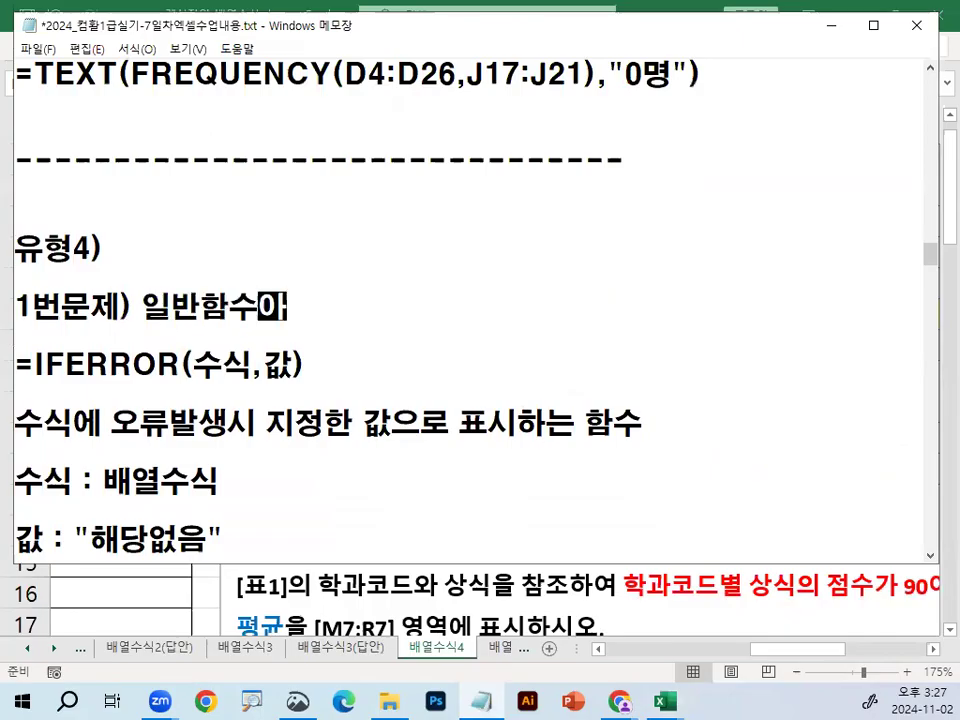
type("에 배열수식이 포하")
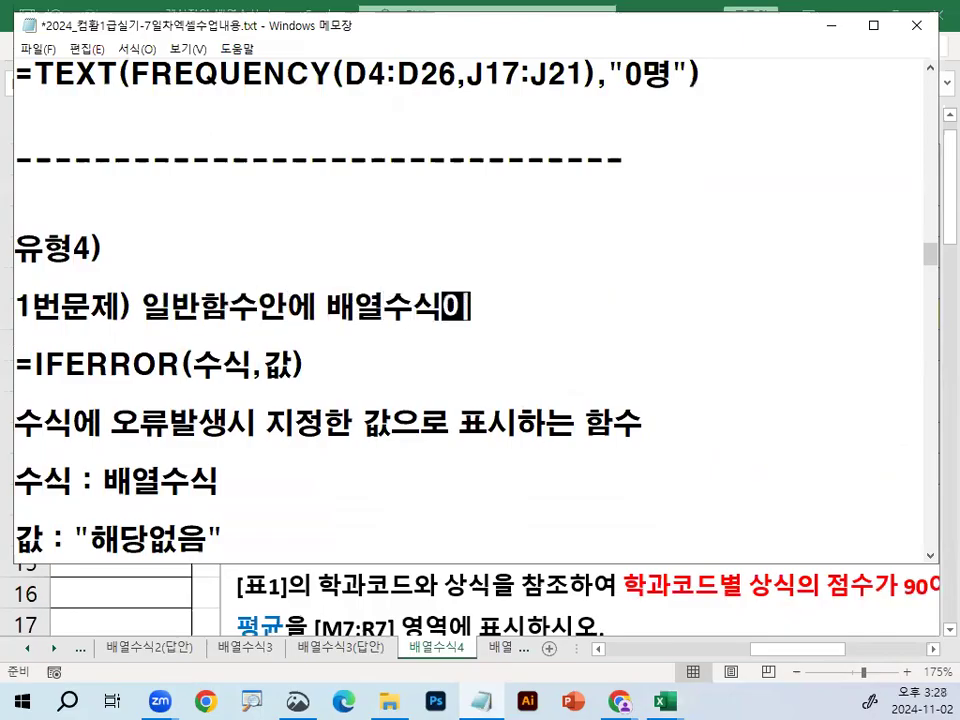
type("함되는 문제")
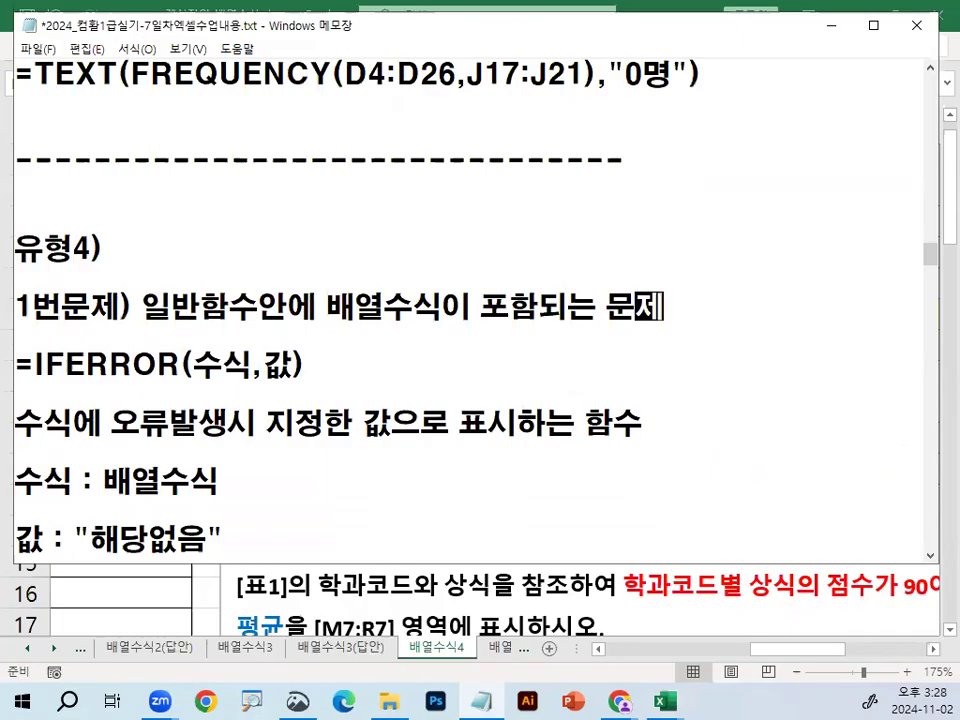
- Review the IFERROR(수식,값) notes, highlighting the function name, its description, and the 배열수식 and "해당없음" arguments
left_click_drag(35, 366, 176, 366)
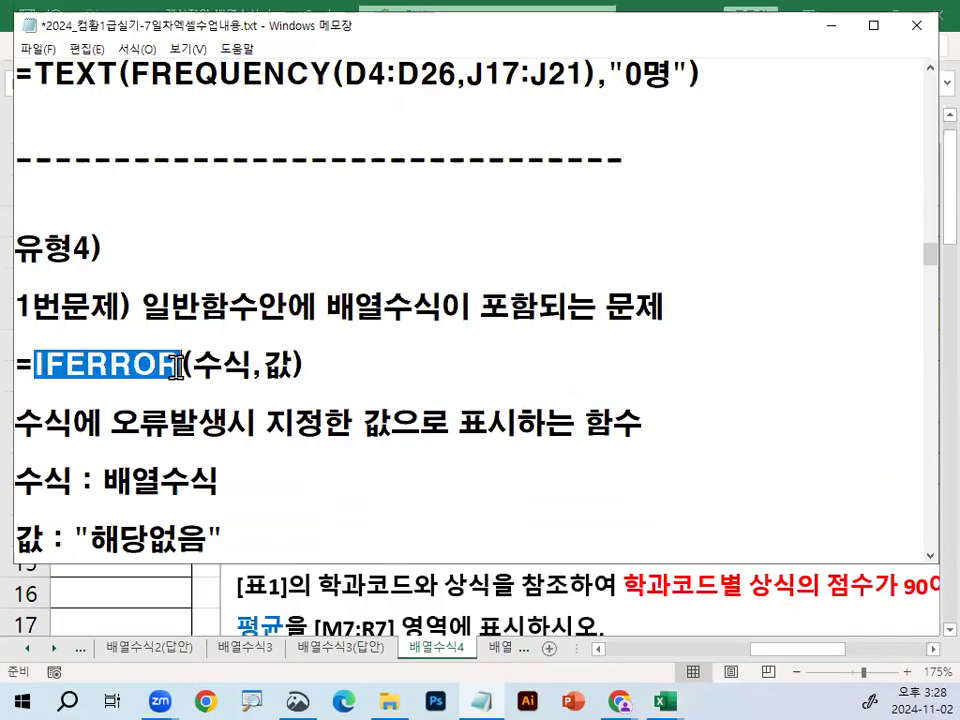
scroll(214, 317, "down", 1)
left_click_drag(193, 278, 284, 279)
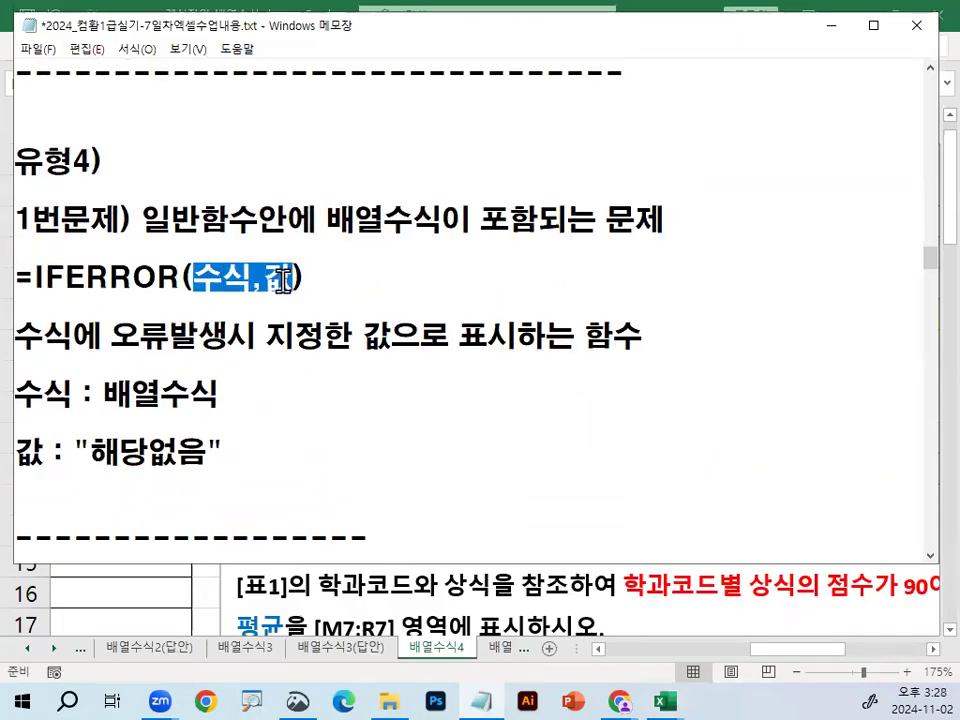
double_click(45, 336)
left_click_drag(205, 280, 250, 278)
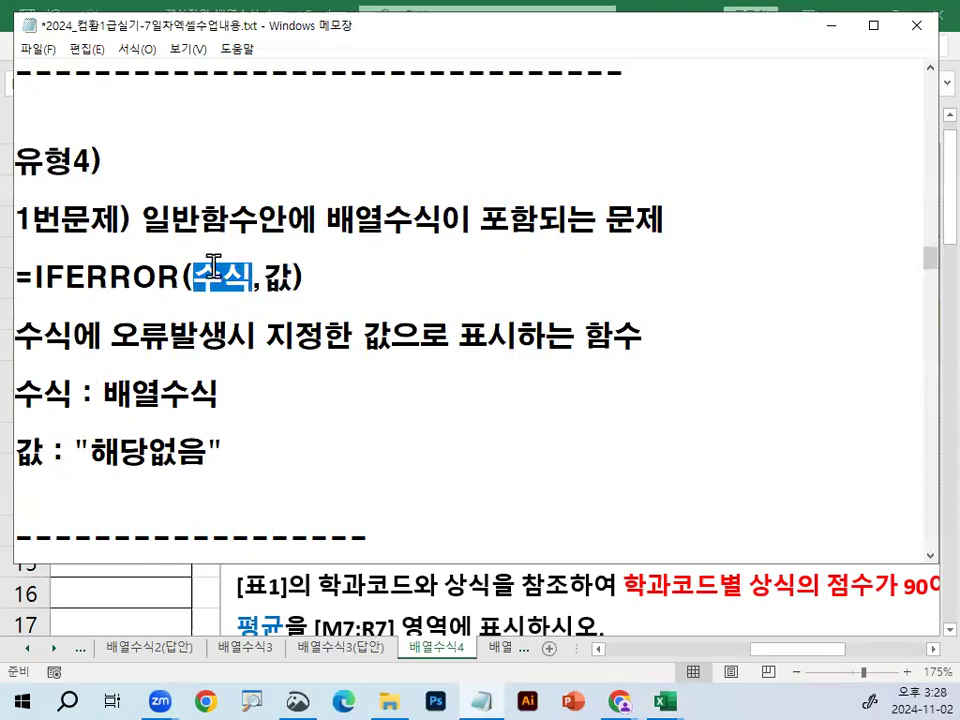
left_click_drag(111, 335, 622, 334)
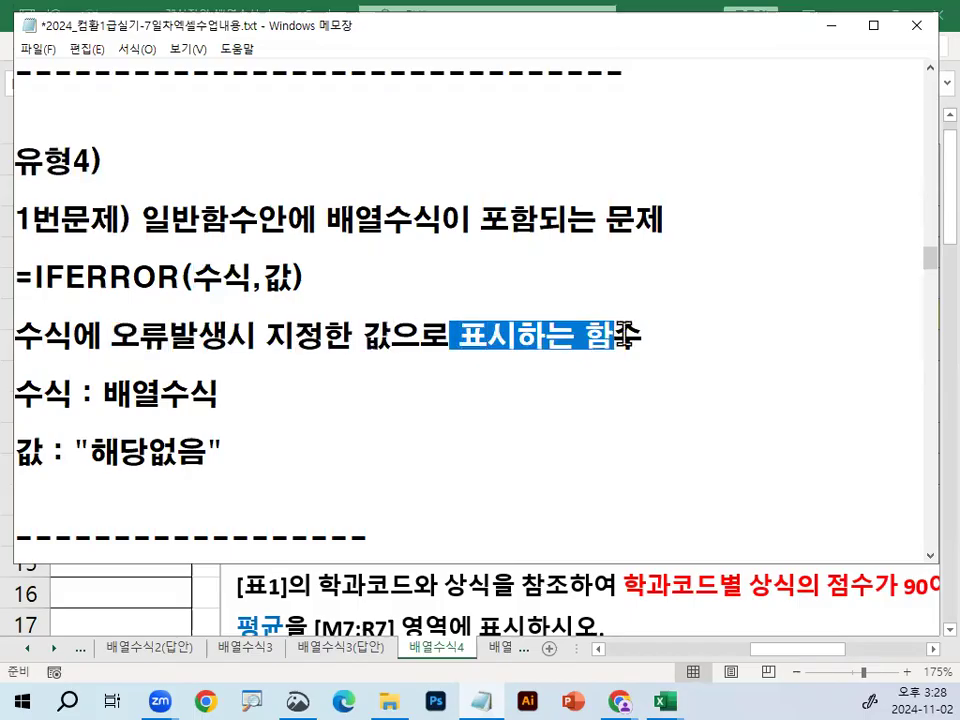
left_click_drag(16, 392, 247, 392)
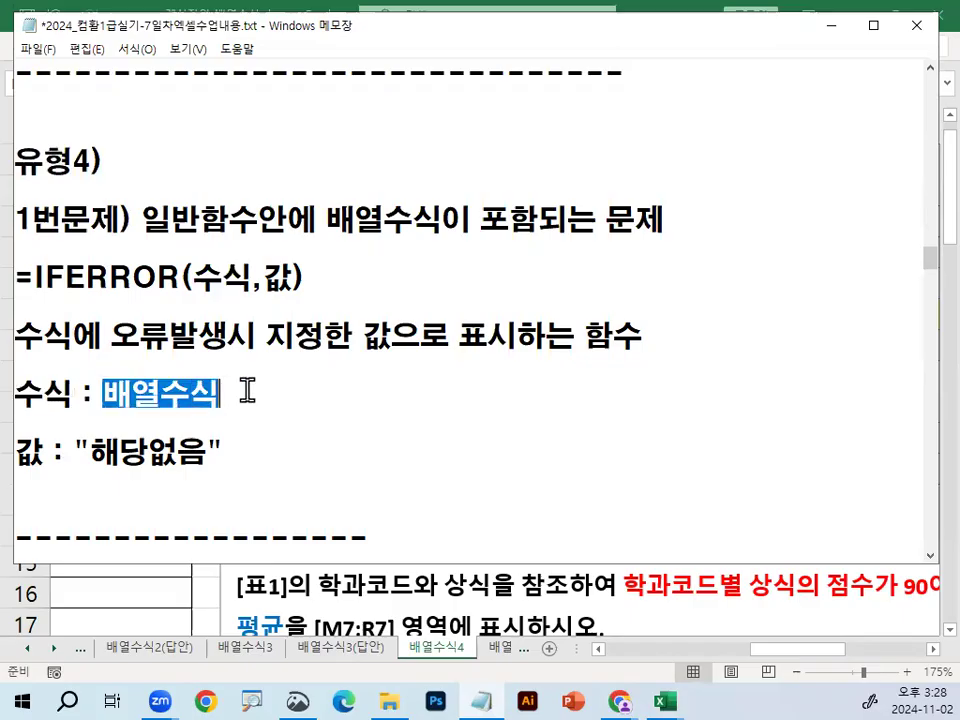
left_click_drag(182, 276, 257, 267)
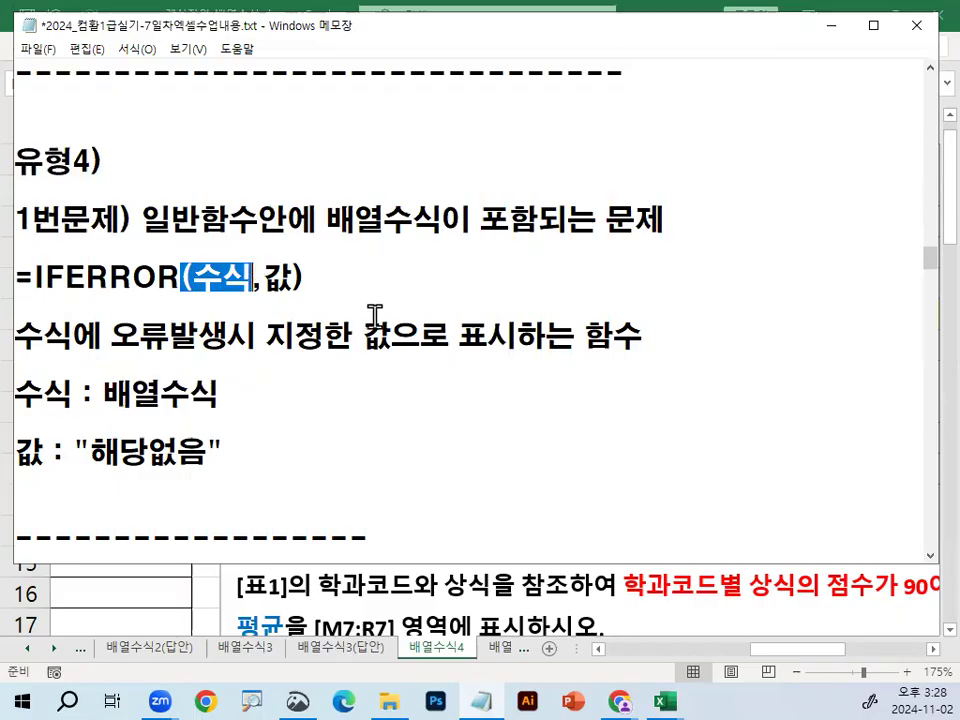
left_click_drag(263, 276, 287, 276)
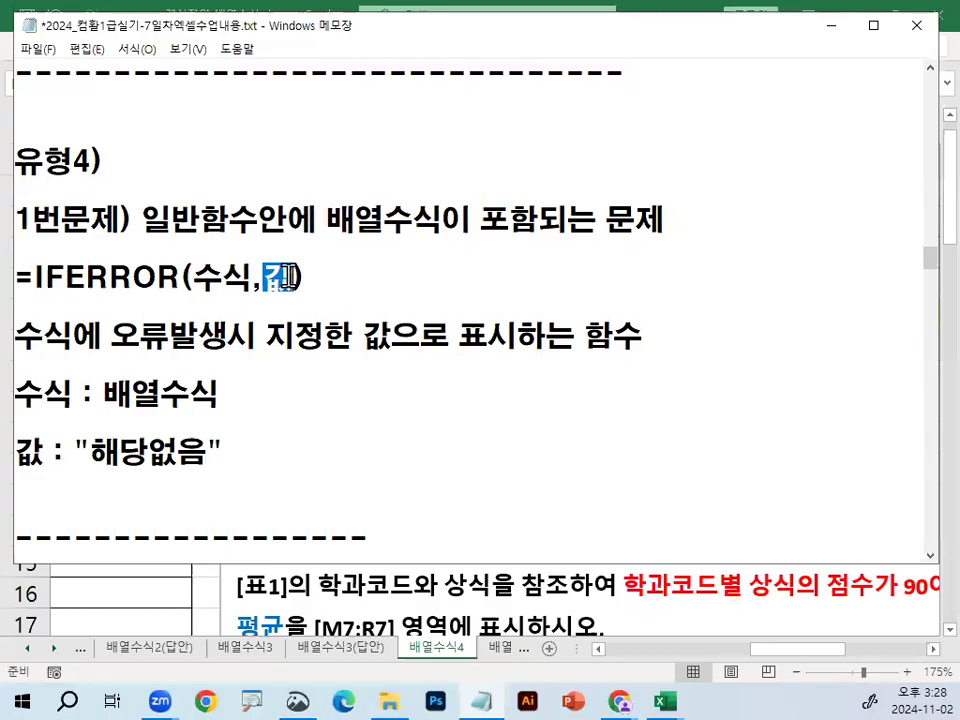
left_click_drag(76, 452, 220, 452)
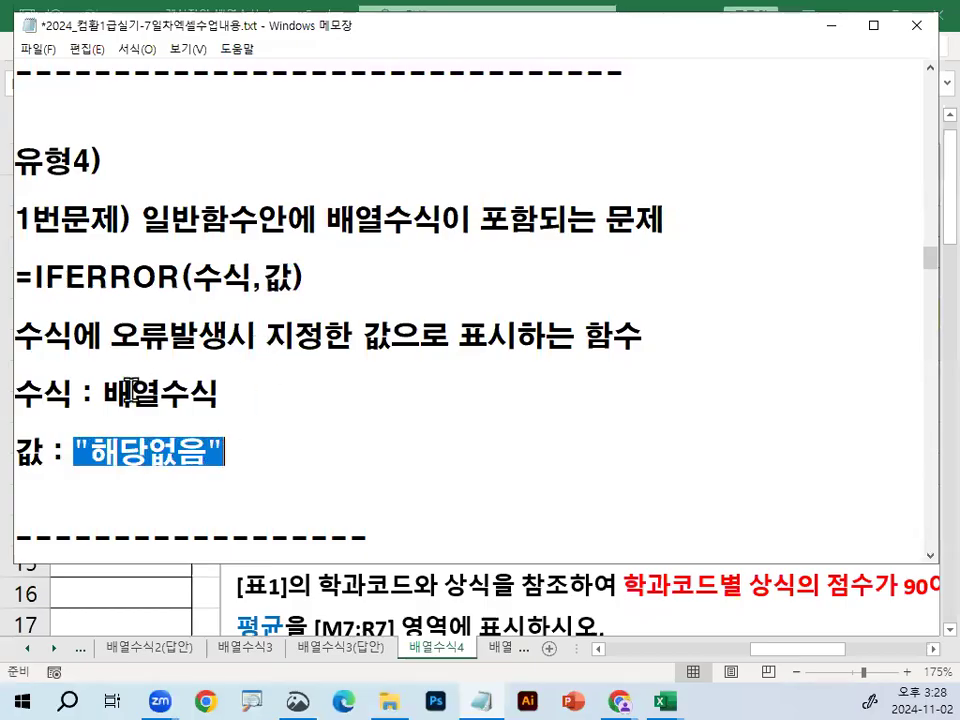
left_click_drag(101, 392, 216, 390)
left_click_drag(198, 276, 248, 276)
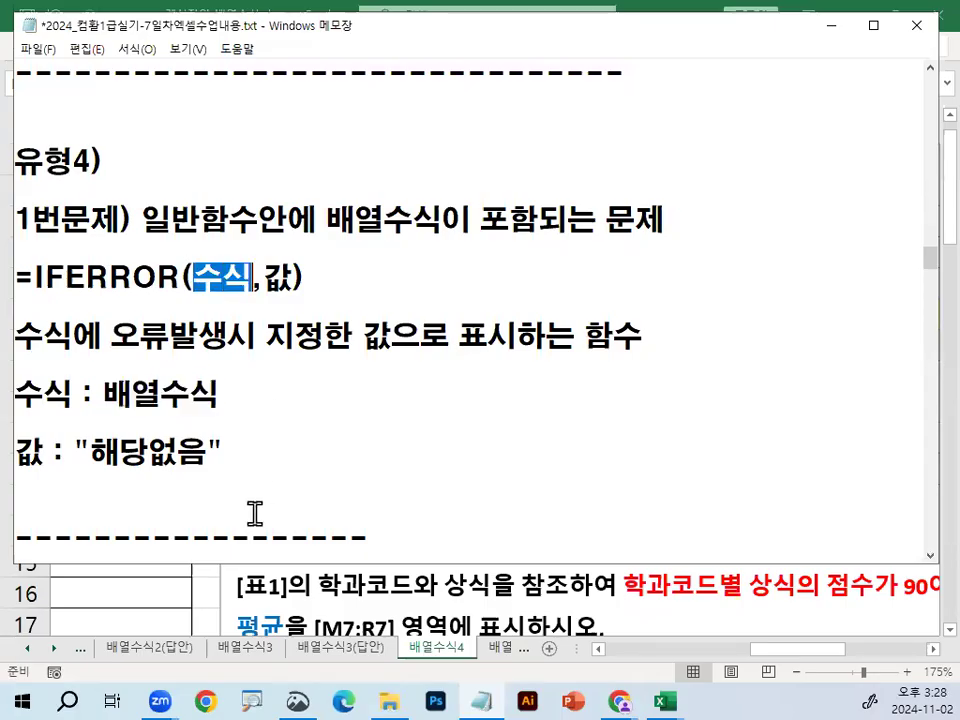
- Add blank lines below the =AVERAGE(IF((조건1)*(조건2),계산범위)) formula in the notes
scroll(253, 512, "down", 2)
scroll(255, 513, "down", 1)
left_click(140, 484)
key("Return")
key("Return")
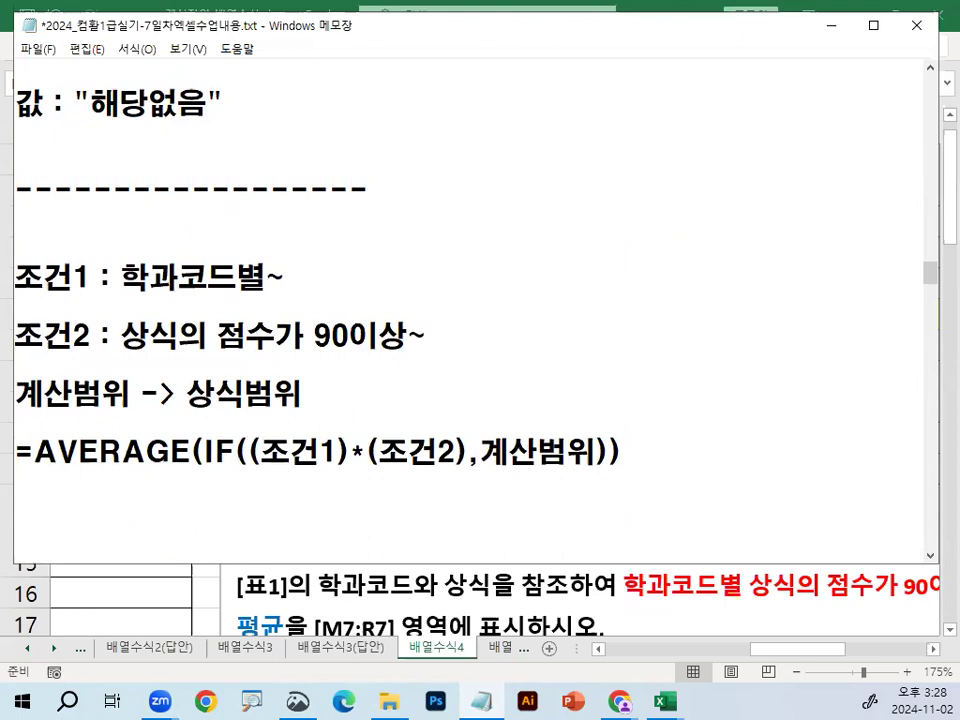
- Review the condition notes, marking 학과코드별, 상식 and 90이상, and highlight the 계산범위 -> 상식범위 line
key("ctrl+2")
left_click_drag(118, 297, 263, 300)
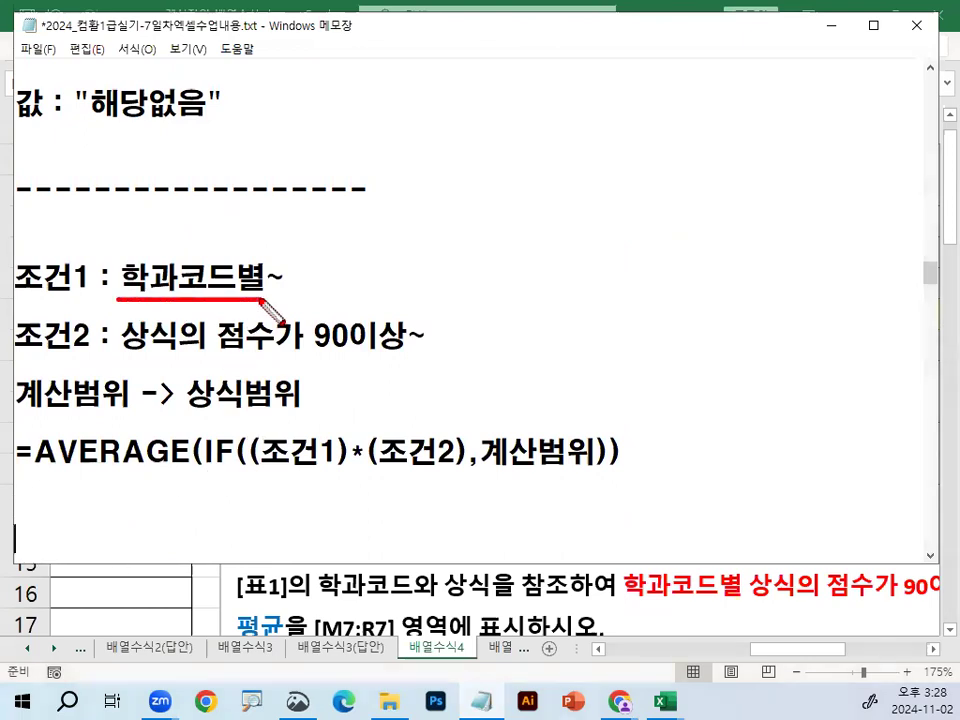
mouse_move(121, 352)
left_mouse_down()
mouse_move(188, 354)
mouse_move(182, 336)
mouse_move(180, 349)
left_mouse_up()
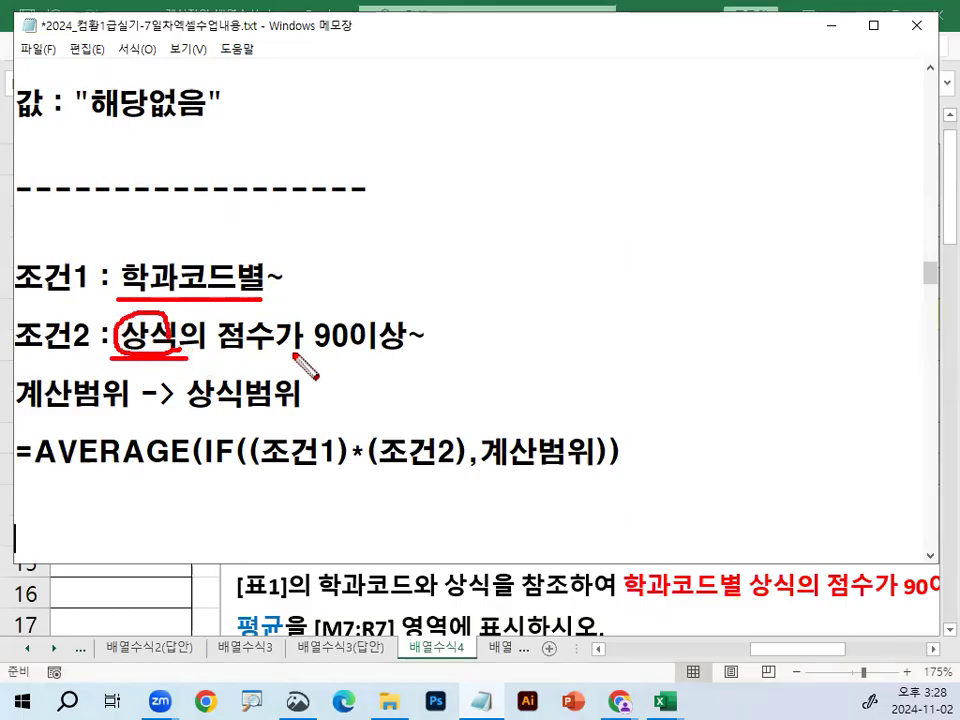
left_click_drag(313, 353, 405, 353)
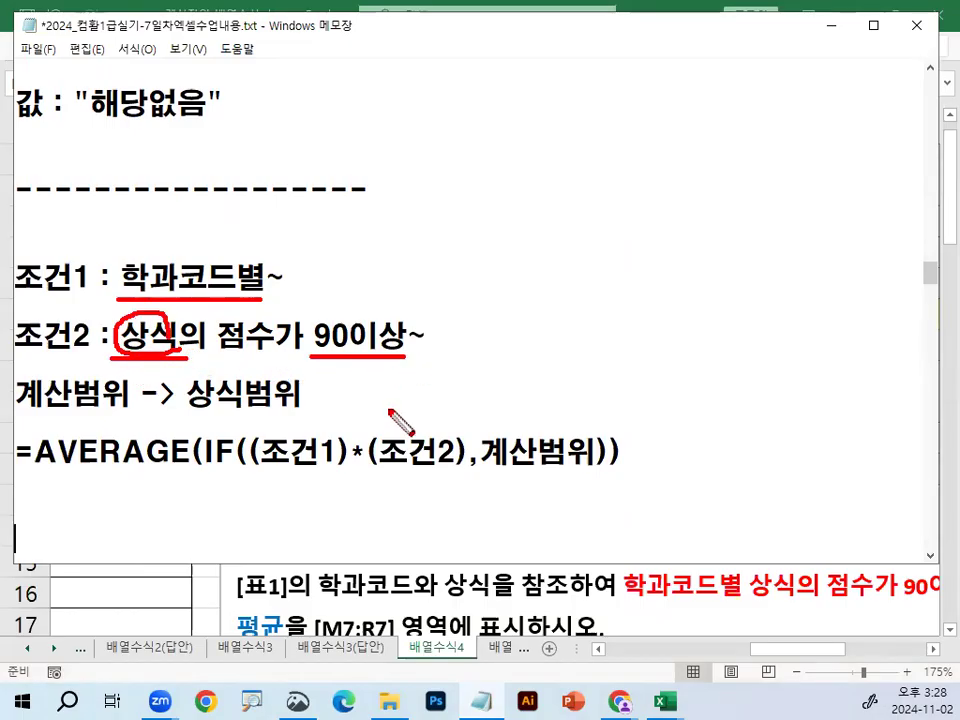
left_click_drag(347, 290, 399, 246)
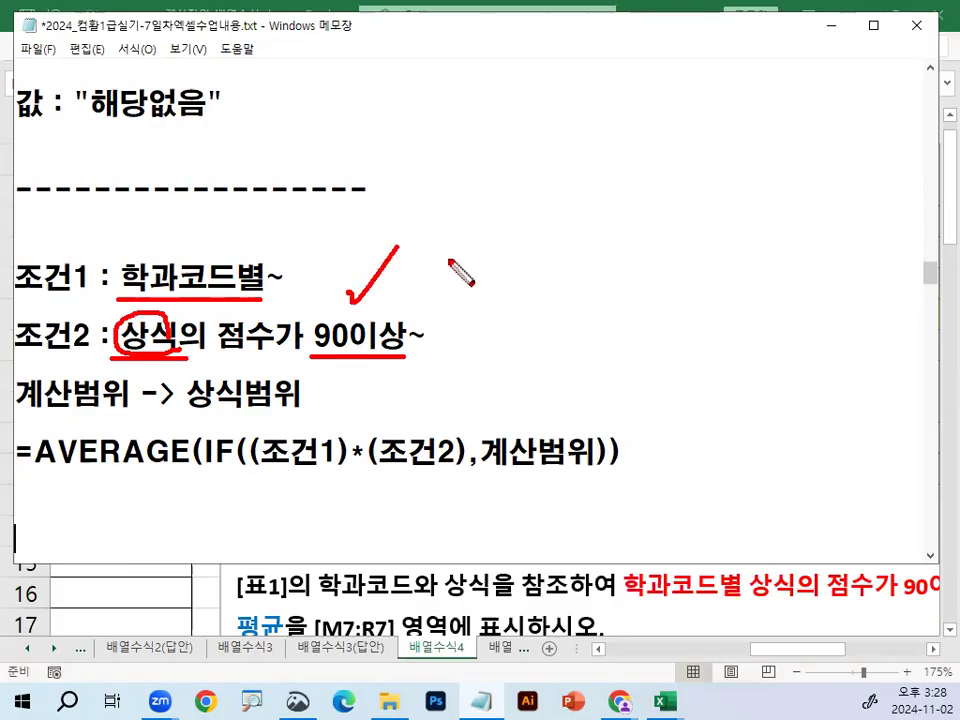
key("Escape")
left_click_drag(16, 396, 303, 396)
left_click_drag(187, 393, 284, 393)
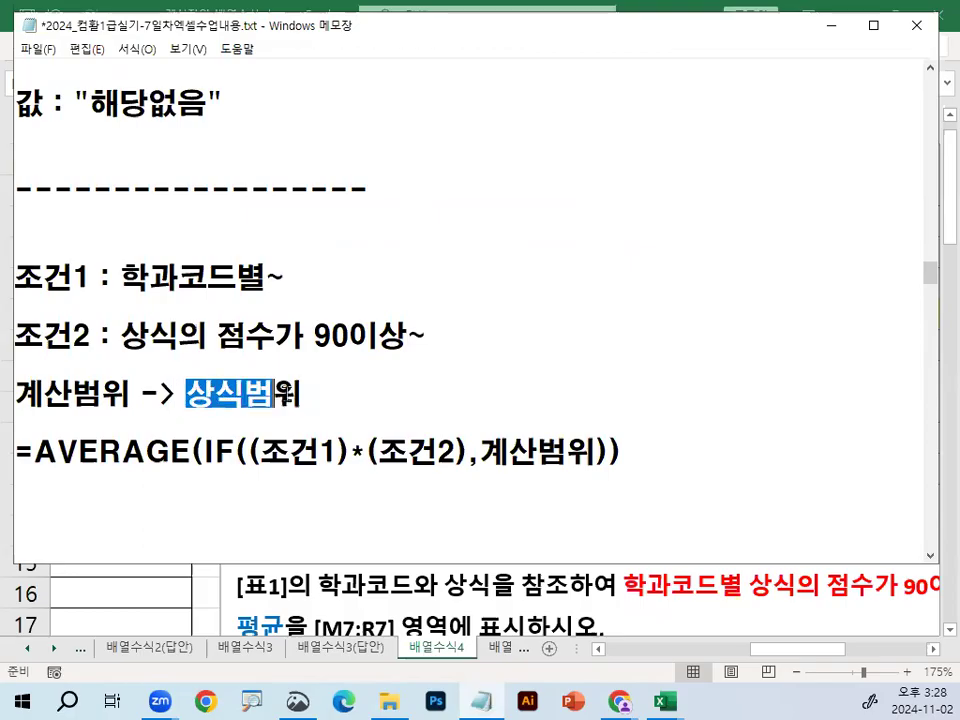
scroll(285, 393, "down", 1)
left_click(209, 392)
- Examine the parentheses in =AVERAGE(IF((조건1)*(조건2),계산범위)), marking the double opening and double closing pairs
left_click_drag(34, 366, 256, 368)
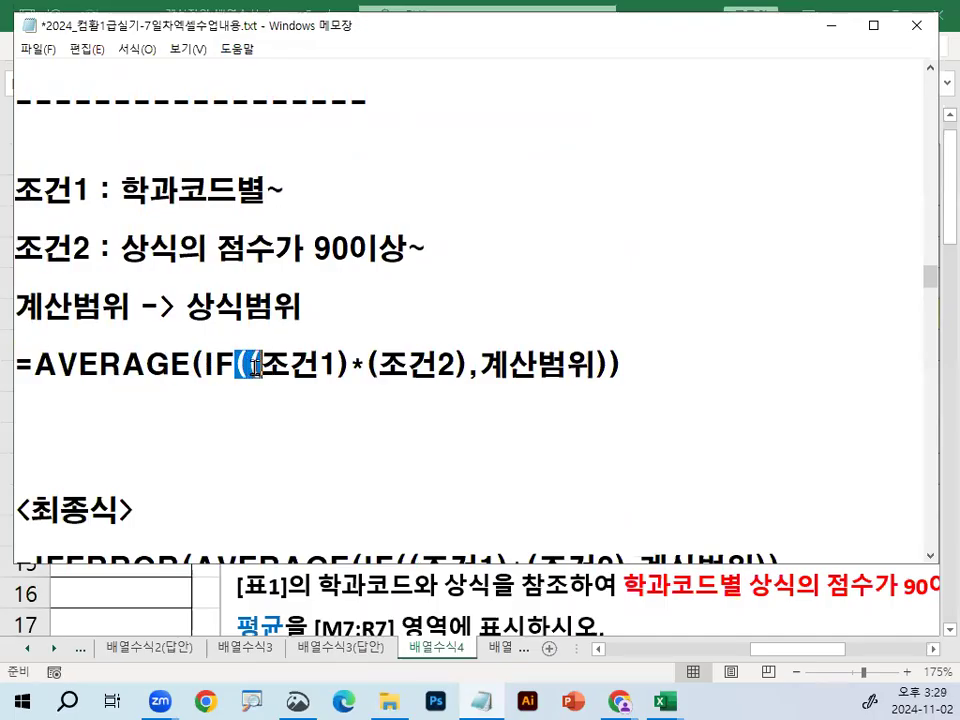
left_click_drag(597, 368, 621, 365)
left_click(621, 365)
mouse_move(242, 381)
left_mouse_down()
mouse_move(258, 356)
mouse_move(252, 370)
left_mouse_up()
mouse_move(600, 352)
left_mouse_down()
mouse_move(621, 365)
mouse_move(598, 356)
left_mouse_up()
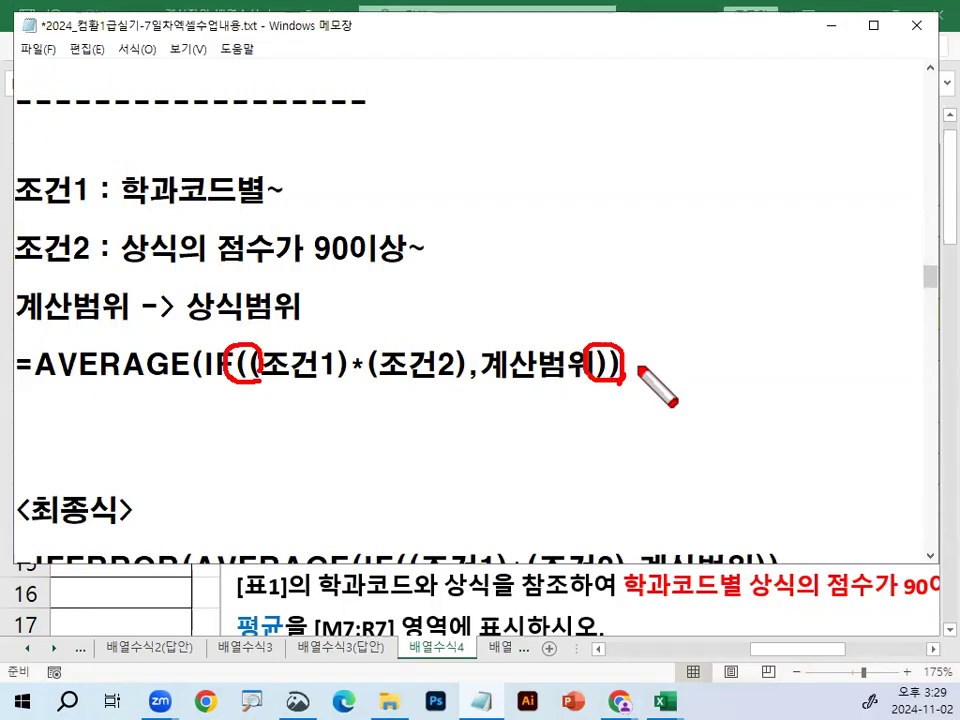
key("Escape")
key("ctrl+2")
left_click_drag(224, 384, 270, 384)
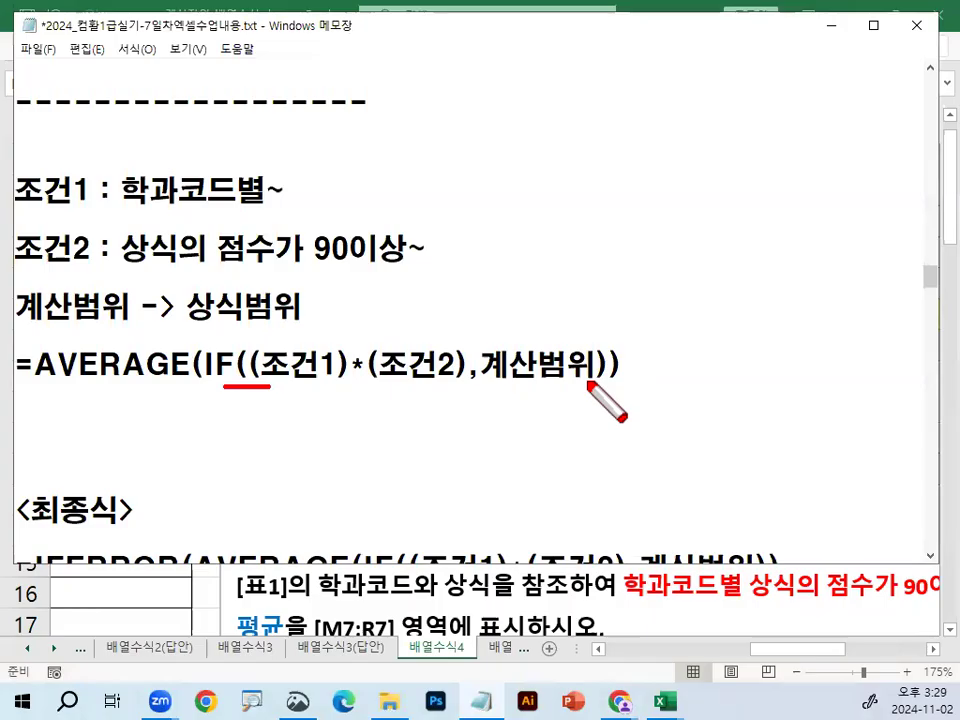
left_click_drag(587, 381, 640, 383)
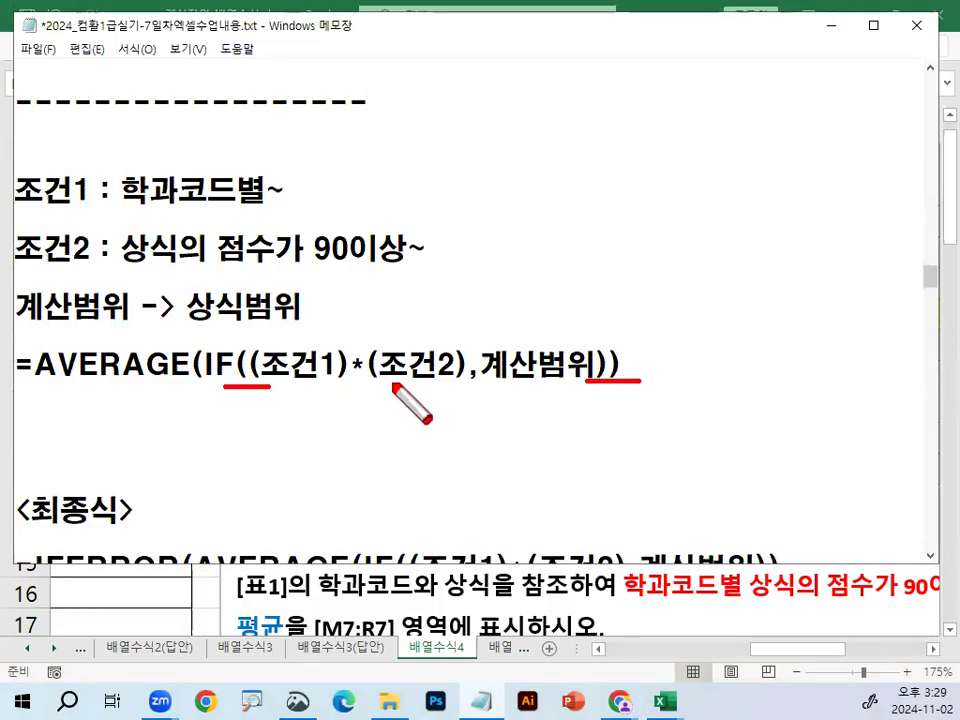
left_click_drag(341, 383, 350, 382)
key("Escape")
- Mark the comma and 계산범위 argument in the AVERAGE/IF formula, and underline its AVERAGE(IF beginning
key("ctrl+2")
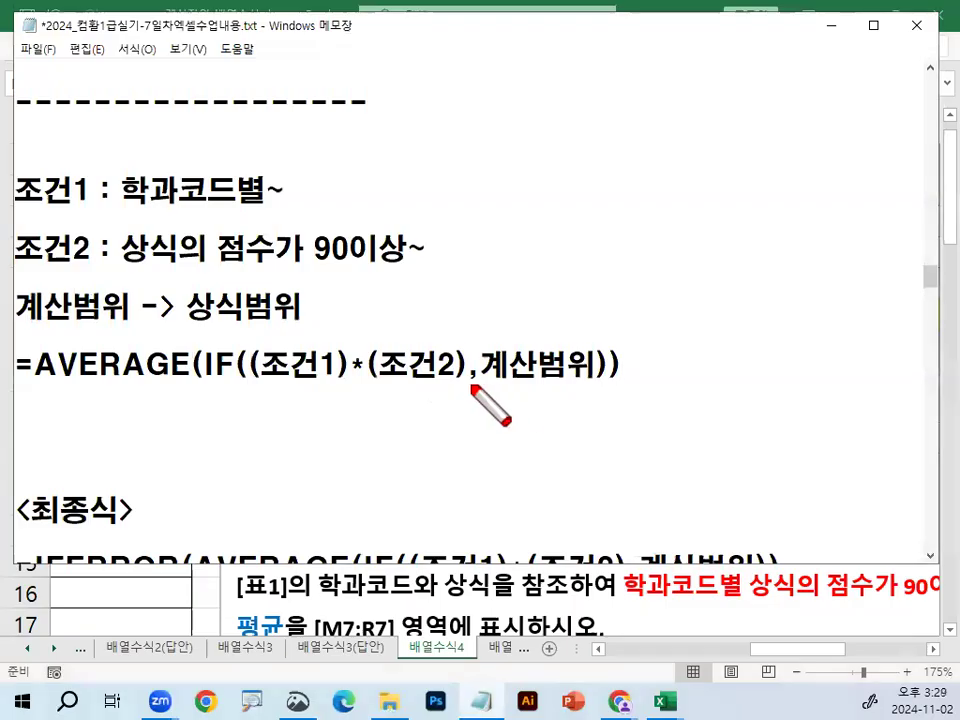
left_click_drag(469, 381, 597, 382)
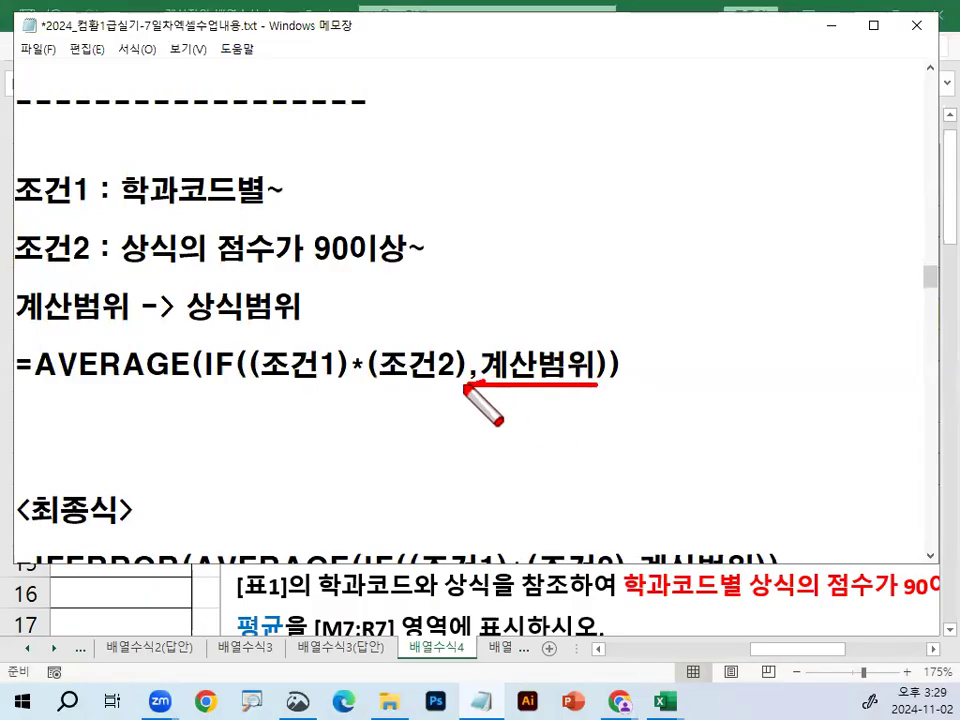
left_click_drag(487, 360, 484, 380)
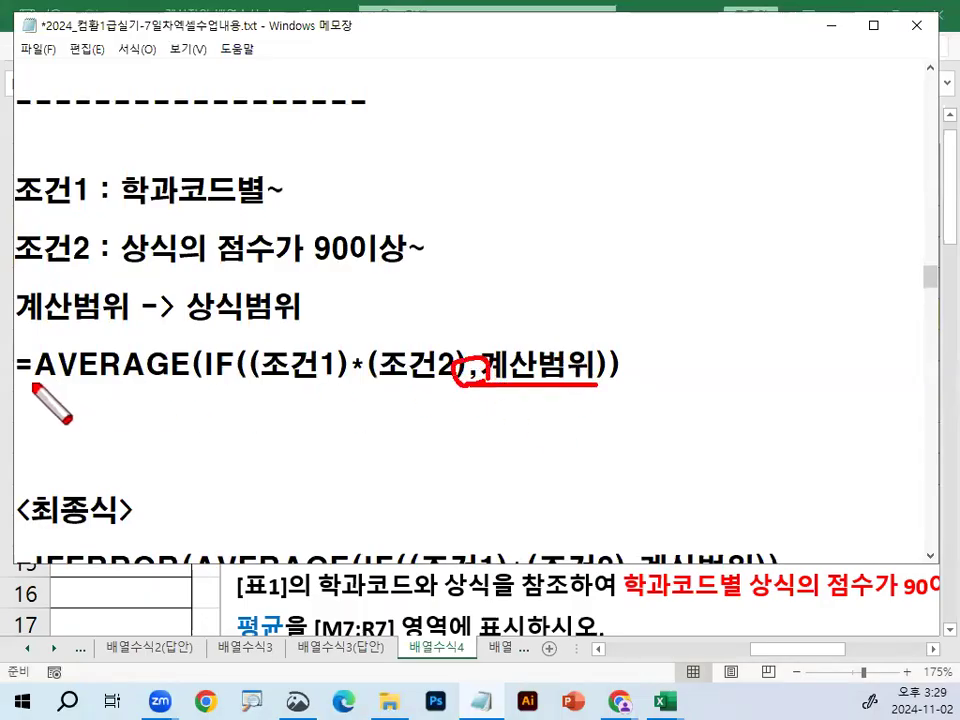
left_click_drag(18, 382, 274, 382)
key("Escape")
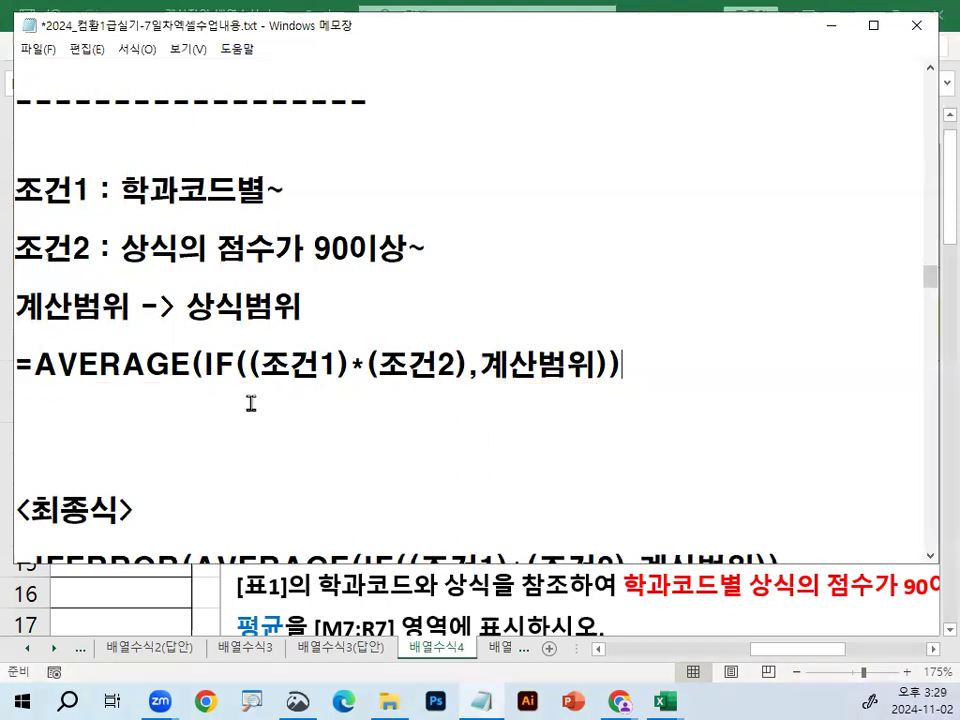
- Revisit the 수식 argument of =IFERROR(수식,값) in the notes and find the <최종식> section
scroll(250, 401, "up", 2)
left_click_drag(196, 190, 252, 189)
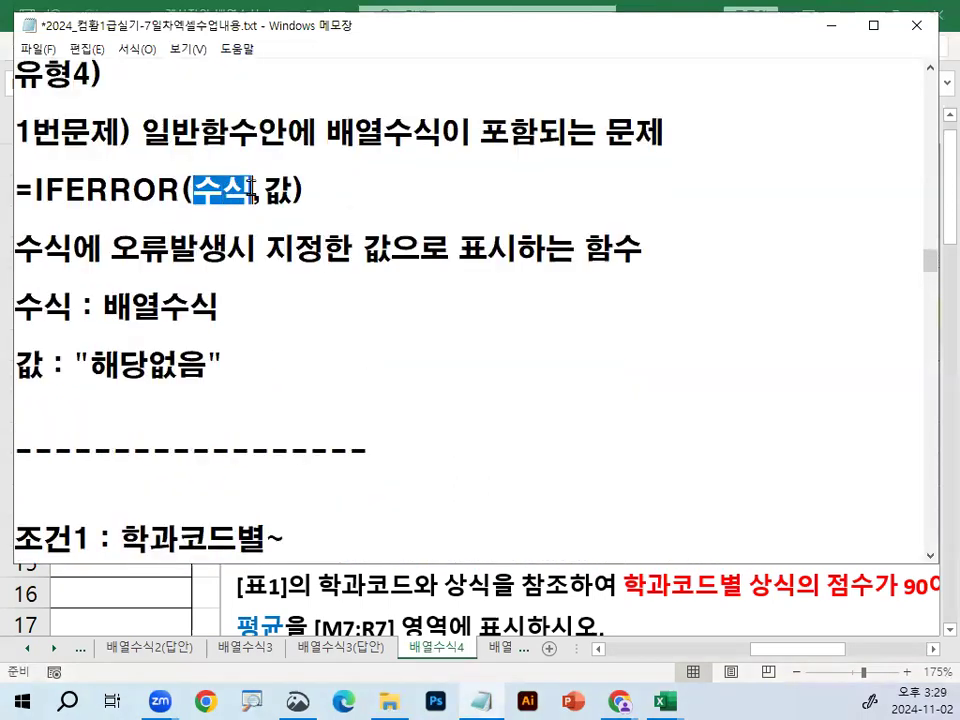
scroll(314, 340, "down", 3)
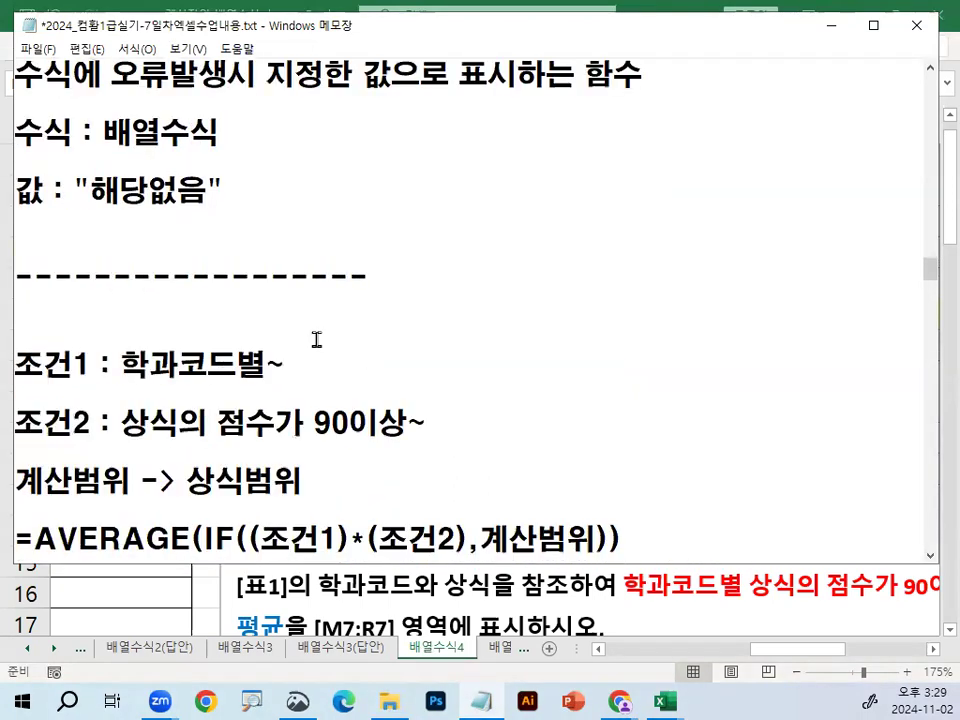
scroll(316, 340, "down", 2)
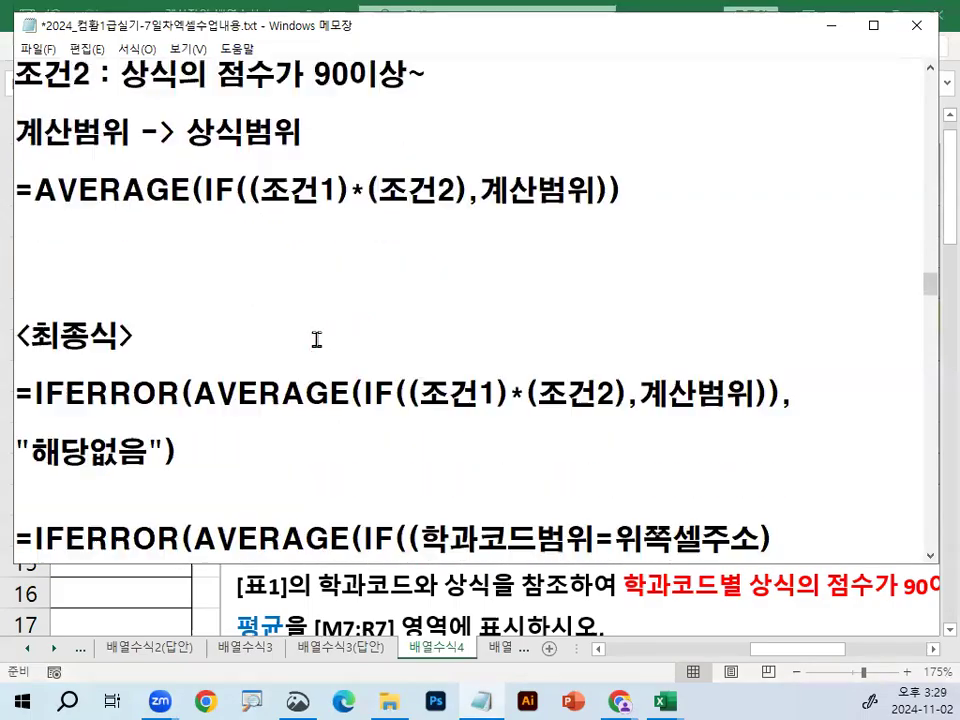
- Insert several blank lines below the <최종식> formula that uses 학과코드범위=위쪽셀주소 in the notes
left_click(228, 384)
key("Return")
key("Return")
key("Return")
key("Return")
key("Return")
key("Return")
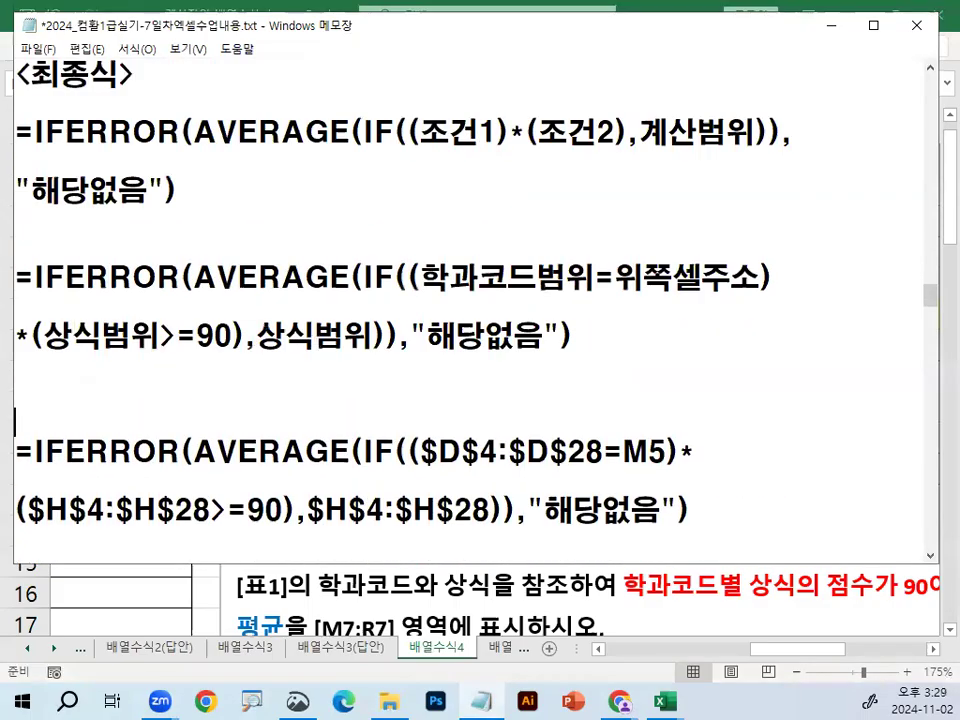
- Review the final IFERROR formula in the notes, highlighting AVERAGE, the opening parenthesis of the first condition, 학과코드범위= and 위쪽셀주소
scroll(193, 360, "up", 2)
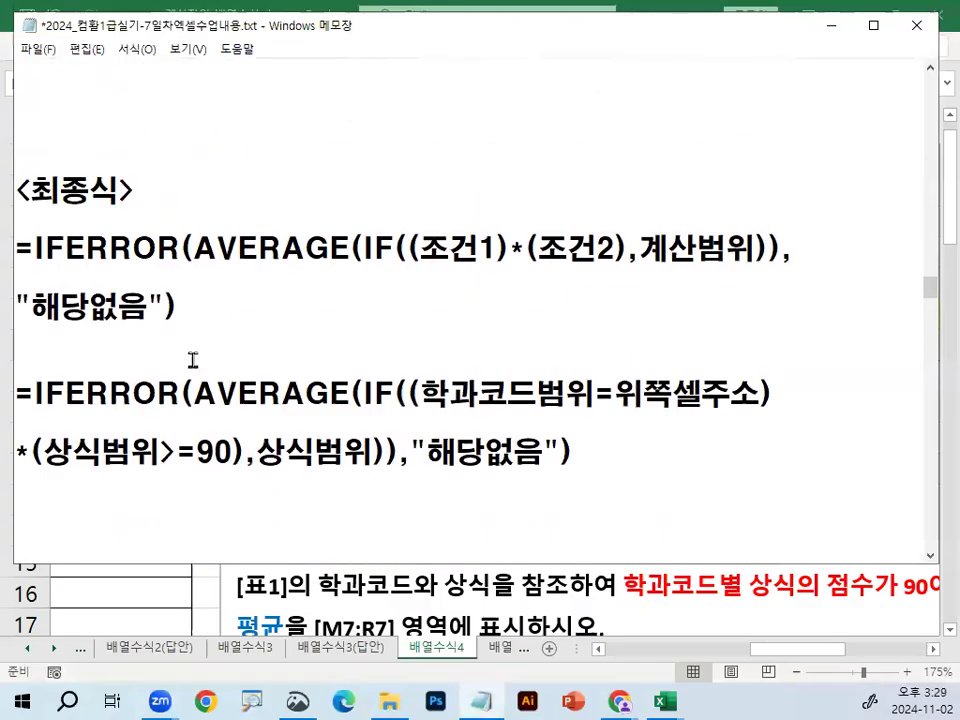
left_click_drag(192, 309, 352, 309)
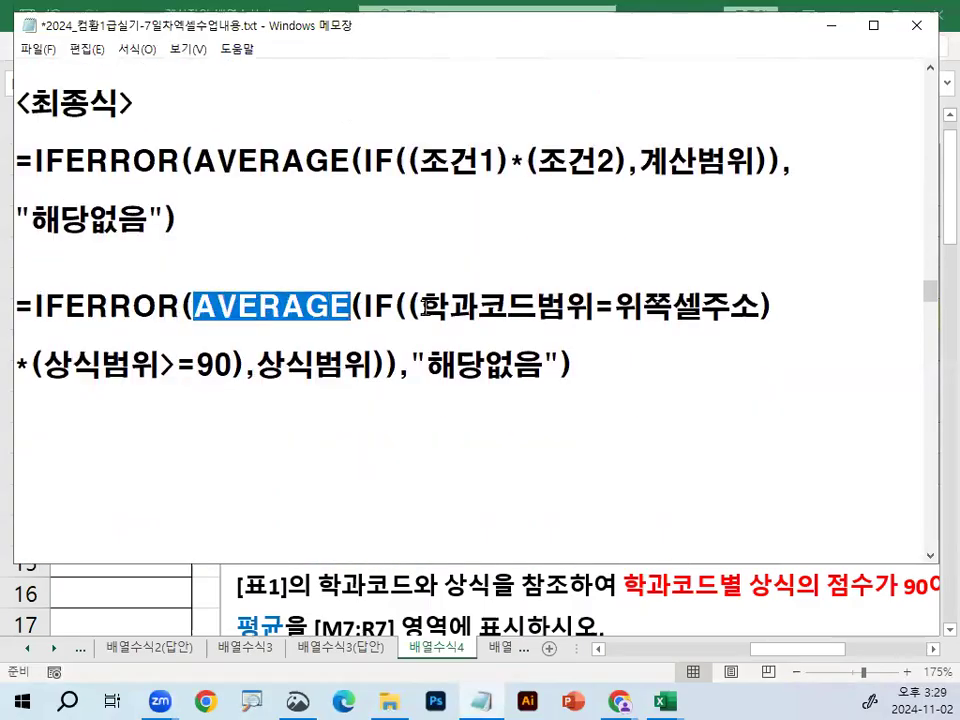
left_click_drag(406, 308, 420, 307)
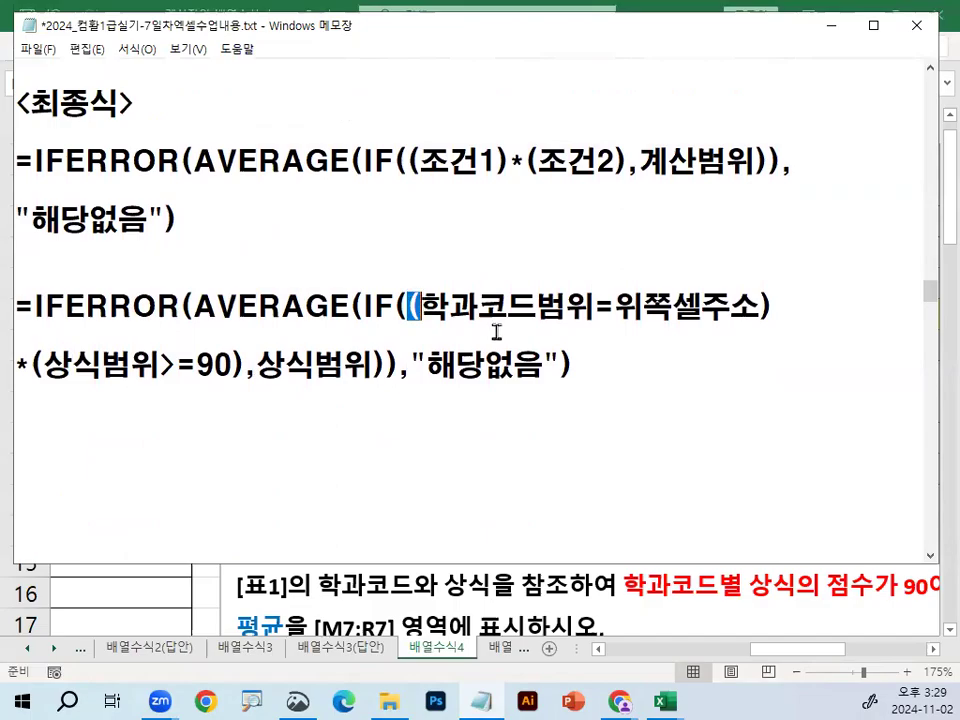
left_click_drag(406, 163, 420, 162)
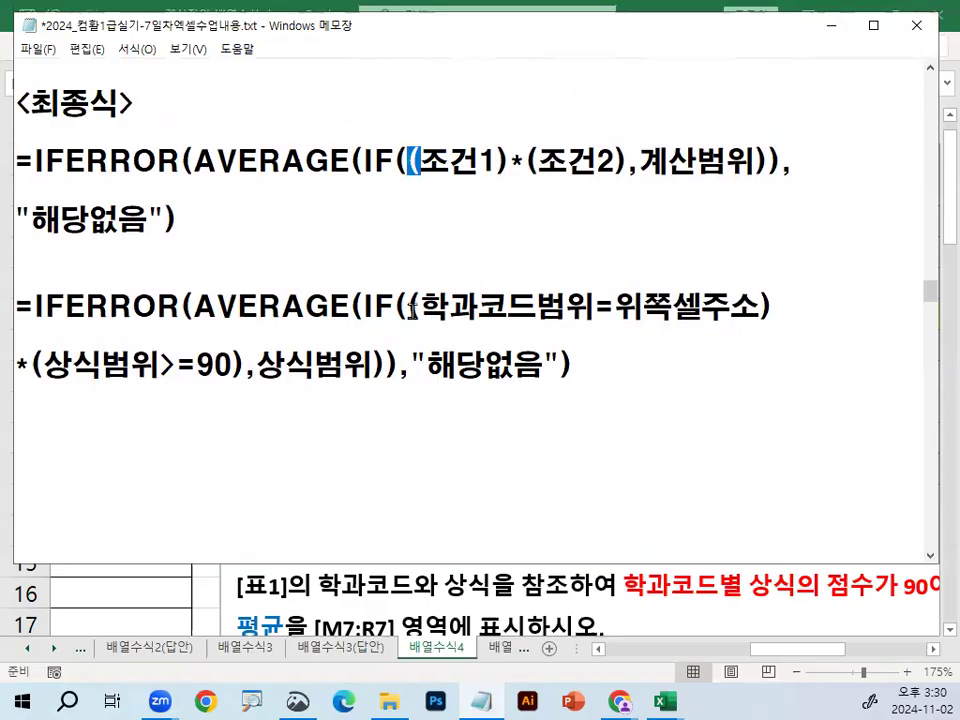
left_click_drag(424, 297, 606, 307)
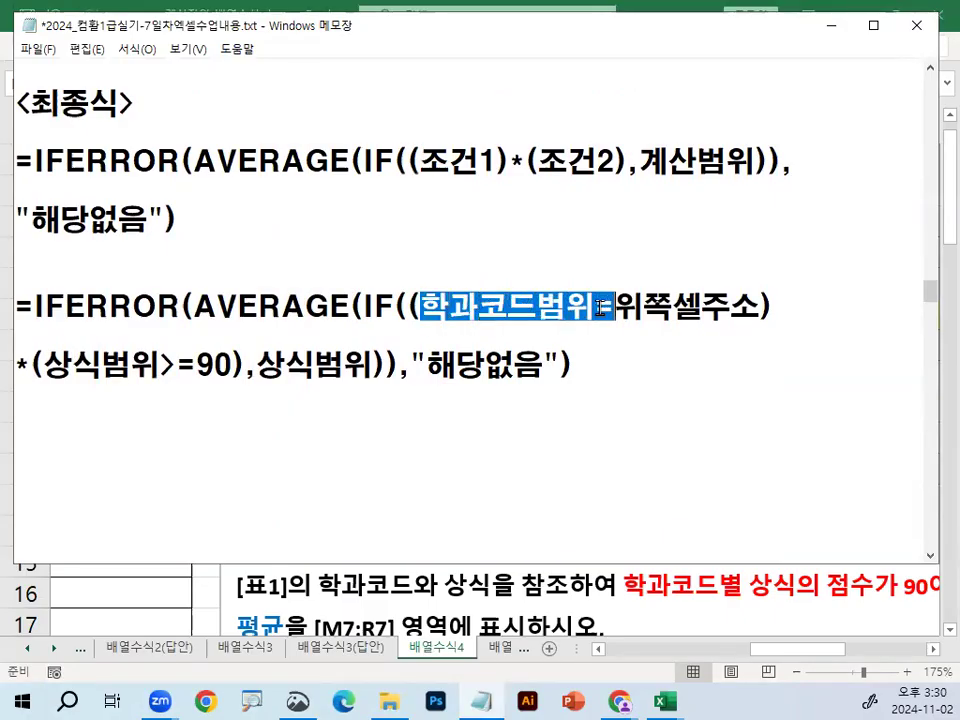
left_click_drag(612, 306, 740, 303)
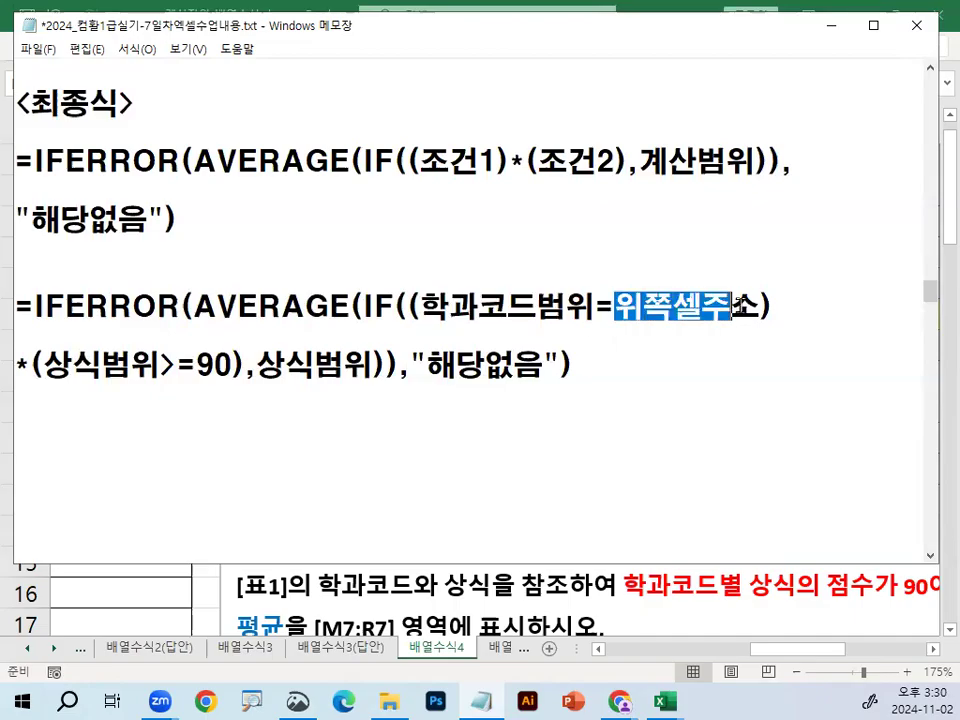
- Switch to the Excel sheet and examine the 학과코드 value in M5, marking it and the fill directions across and down
left_click(829, 26)
left_click(455, 255)
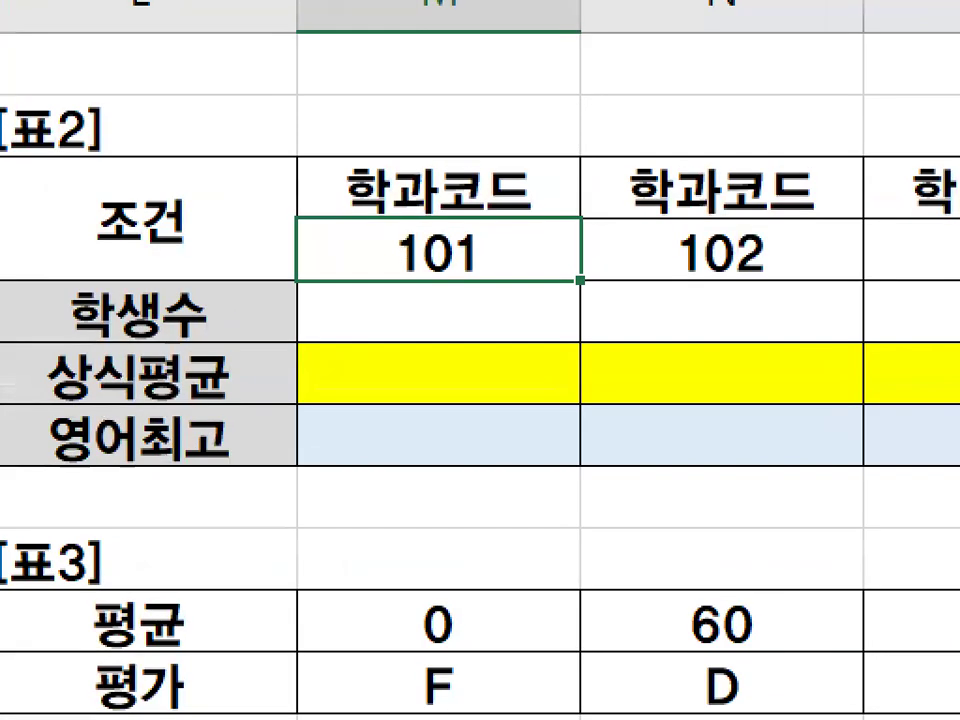
mouse_move(431, 246)
left_mouse_down()
mouse_move(491, 256)
mouse_move(432, 243)
left_mouse_up()
left_click_drag(531, 283, 533, 355)
mouse_move(577, 420)
left_mouse_down()
mouse_move(576, 450)
mouse_move(650, 372)
left_mouse_up()
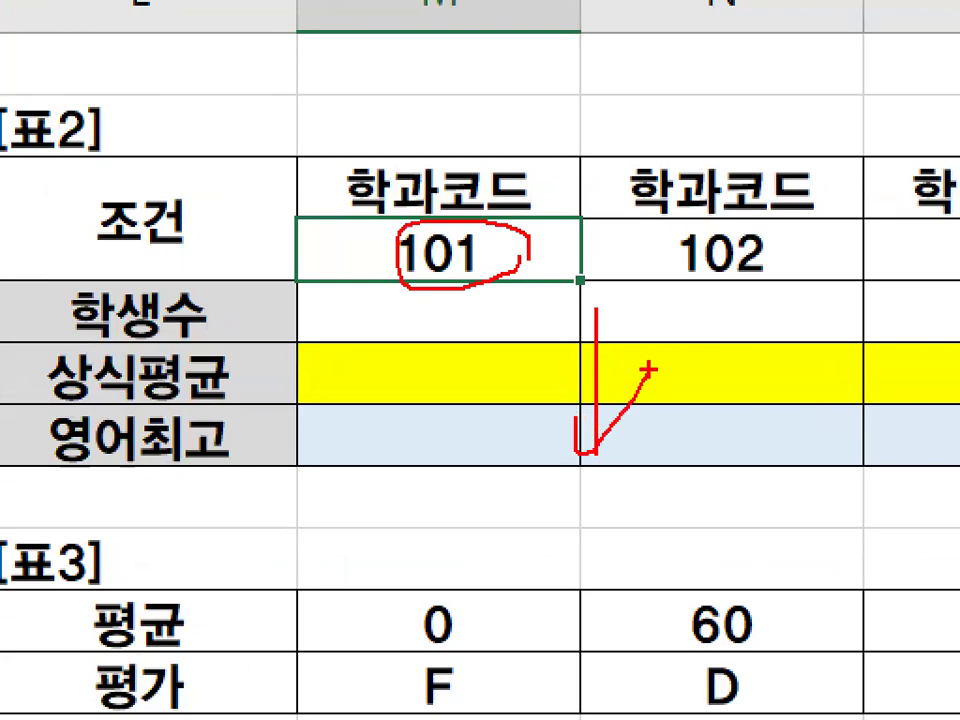
mouse_move(293, 328)
left_mouse_down()
mouse_move(727, 329)
mouse_move(652, 362)
left_mouse_up()
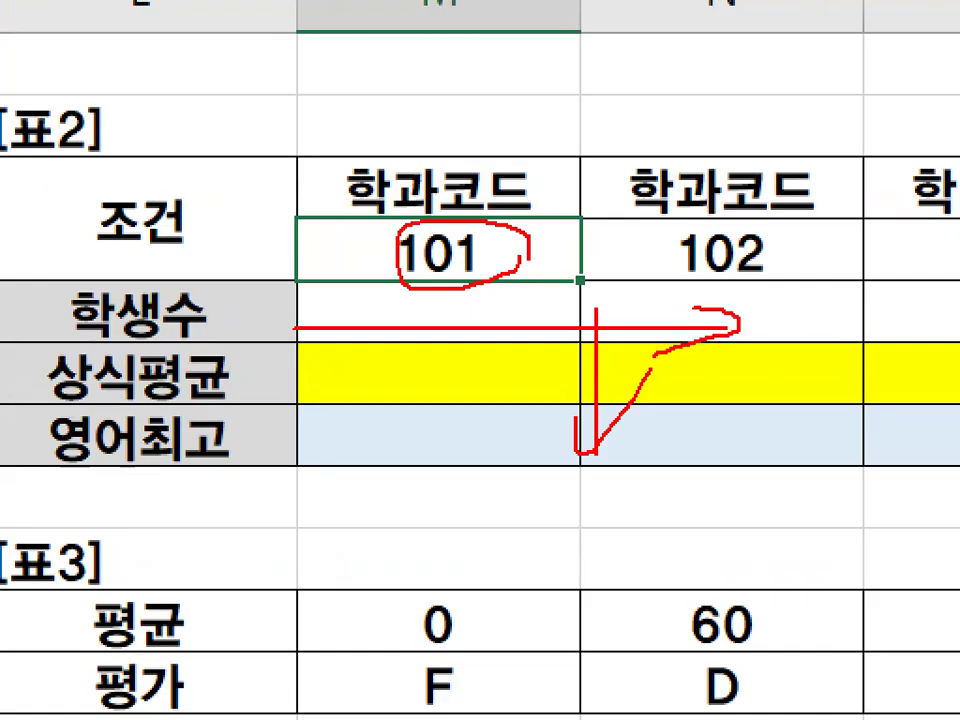
left_click_drag(470, 222, 482, 252)
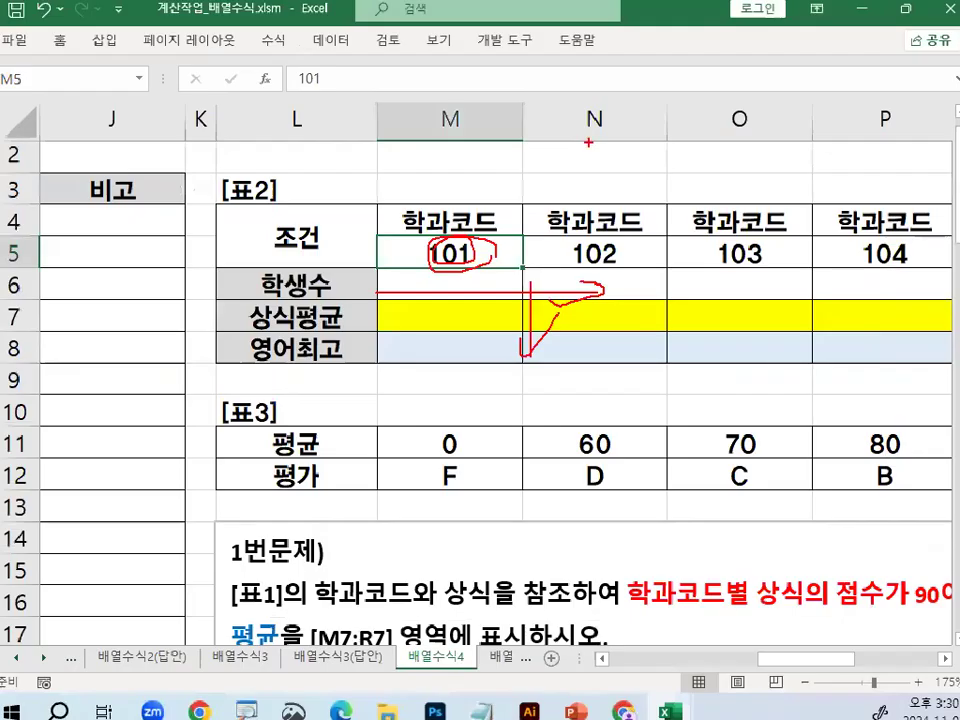
key("Escape")
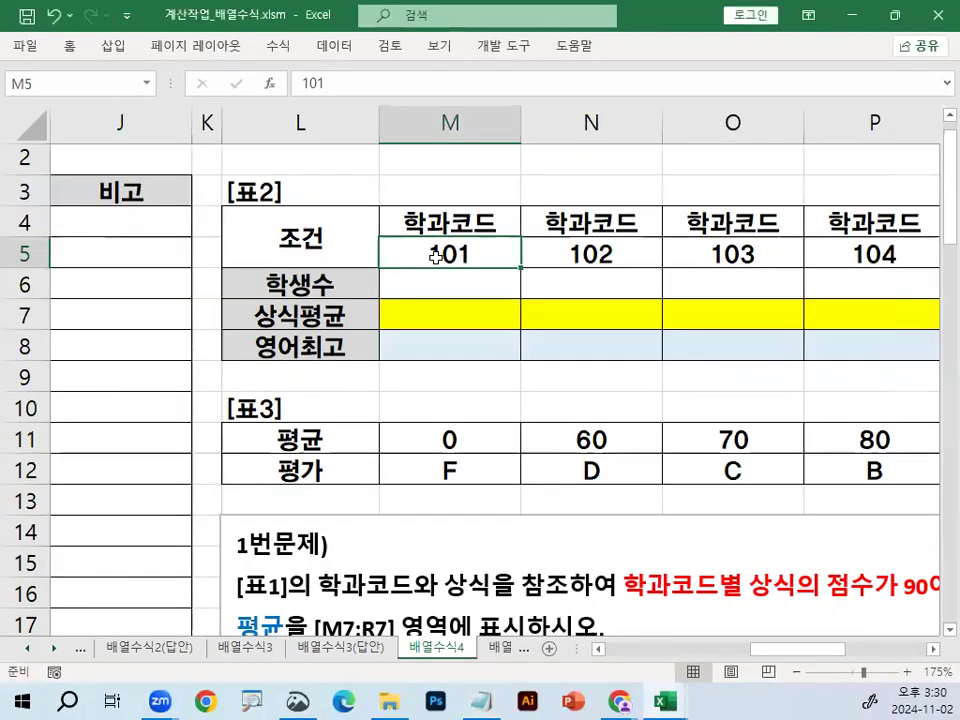
- Try a row-locked reference to the 학과코드 cell, =M$5, in M7 and mark its column letter
left_click(439, 320)
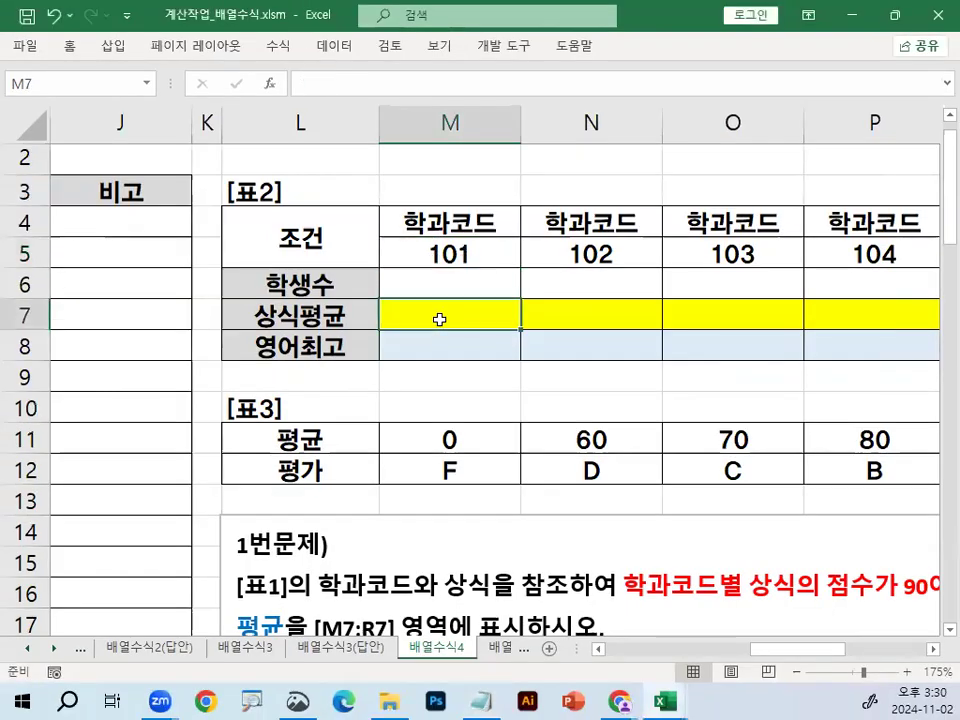
type("=")
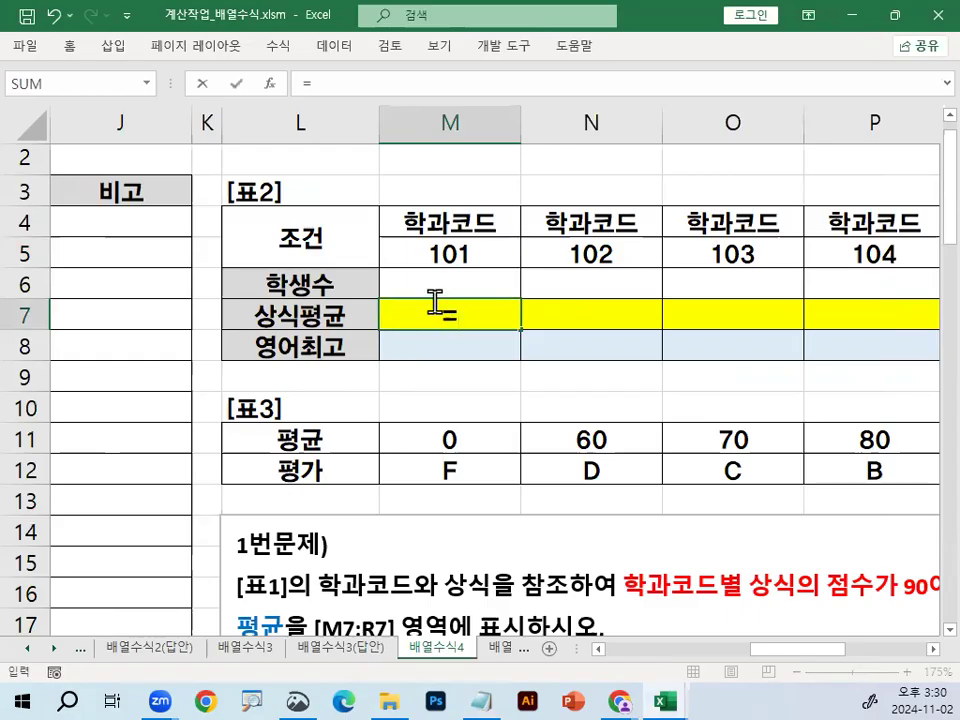
left_click(460, 251)
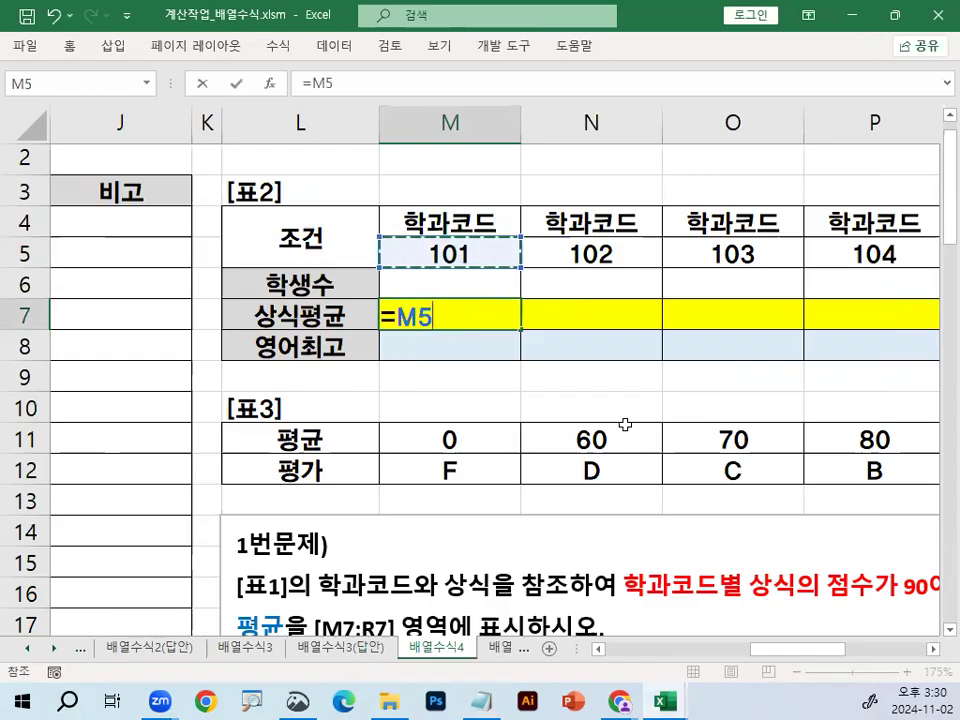
key("F4")
key("F4")
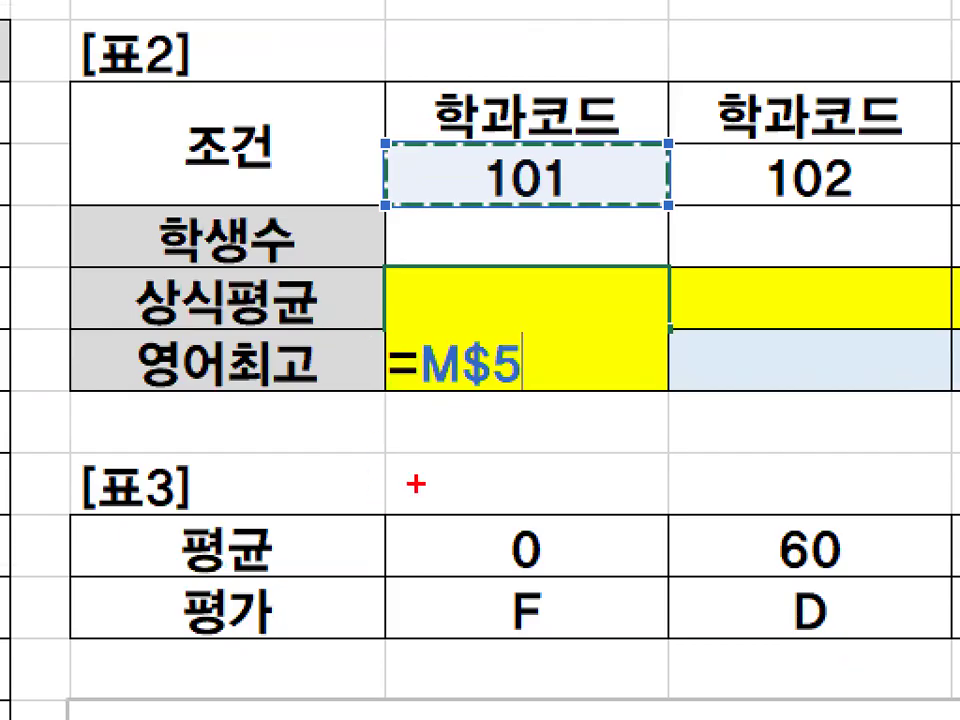
left_click_drag(411, 388, 468, 390)
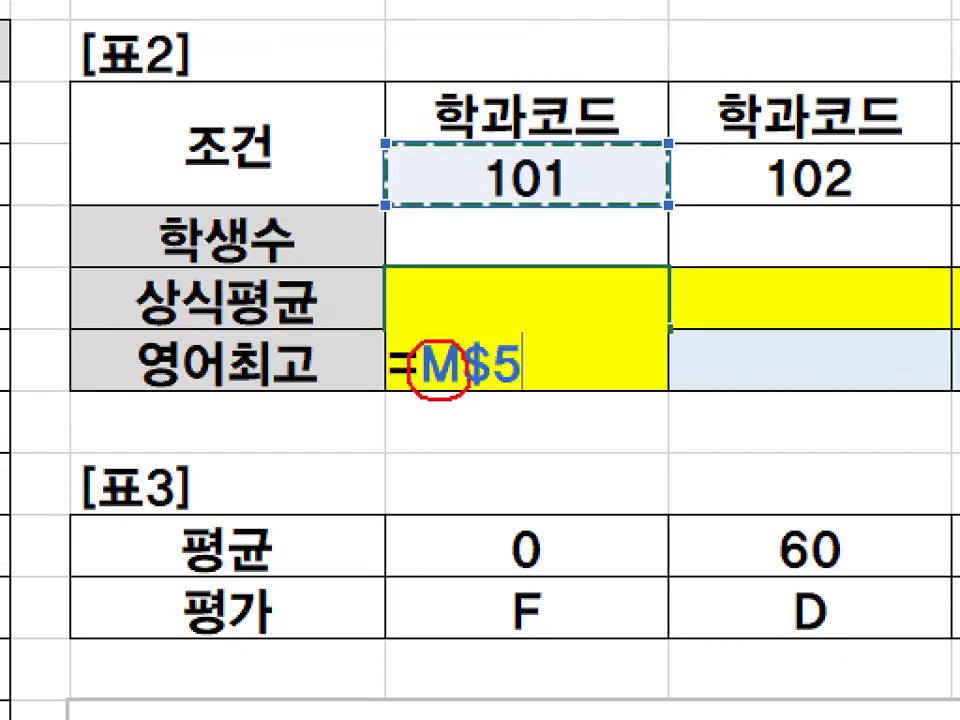
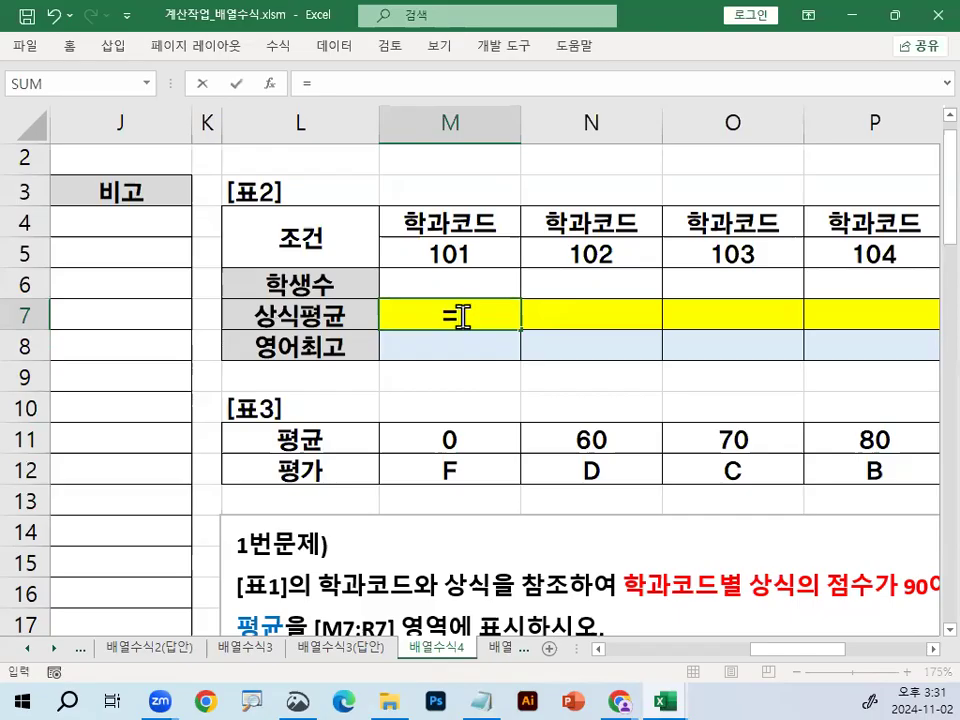
- Begin the 상식평균 formula in M7 with the IFERROR function
type("ㅑㄹ")
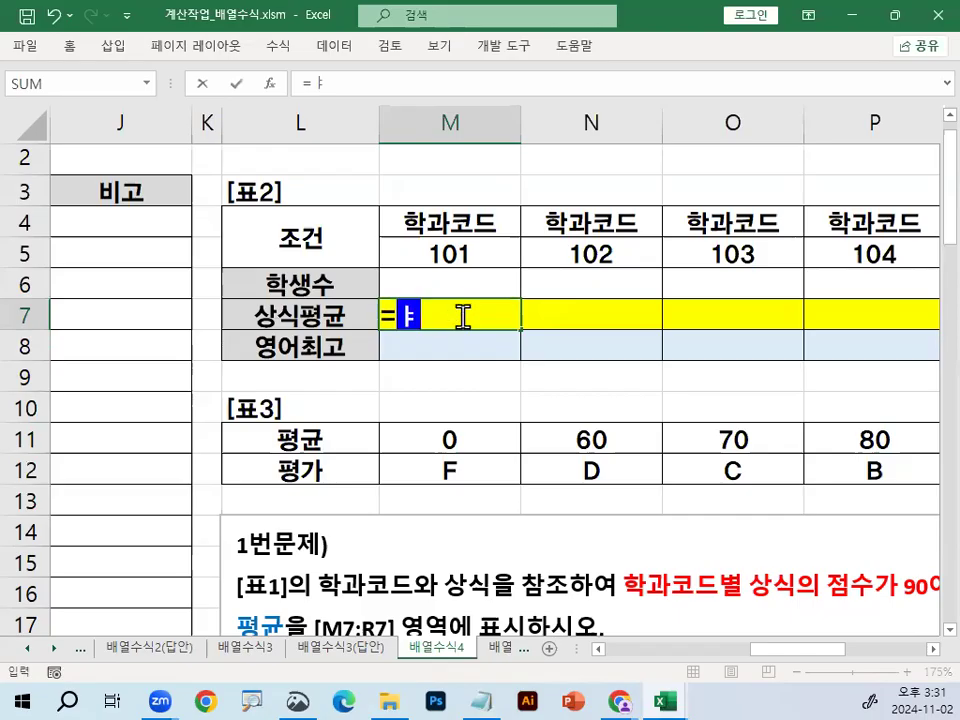
key("BackSpace")
key("BackSpace")
type("I")
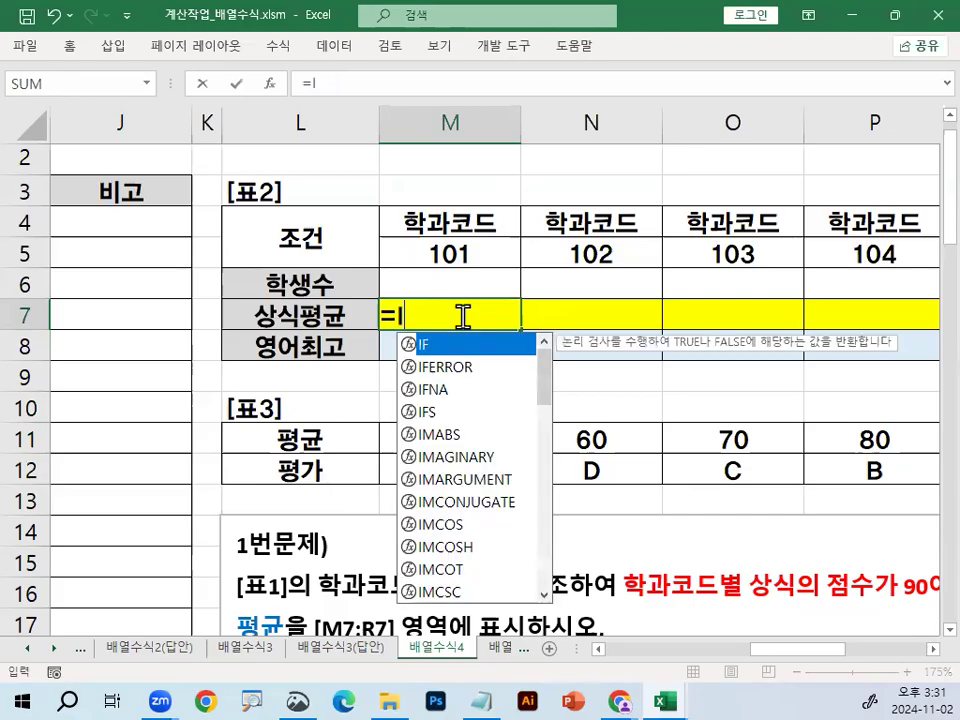
type("F")
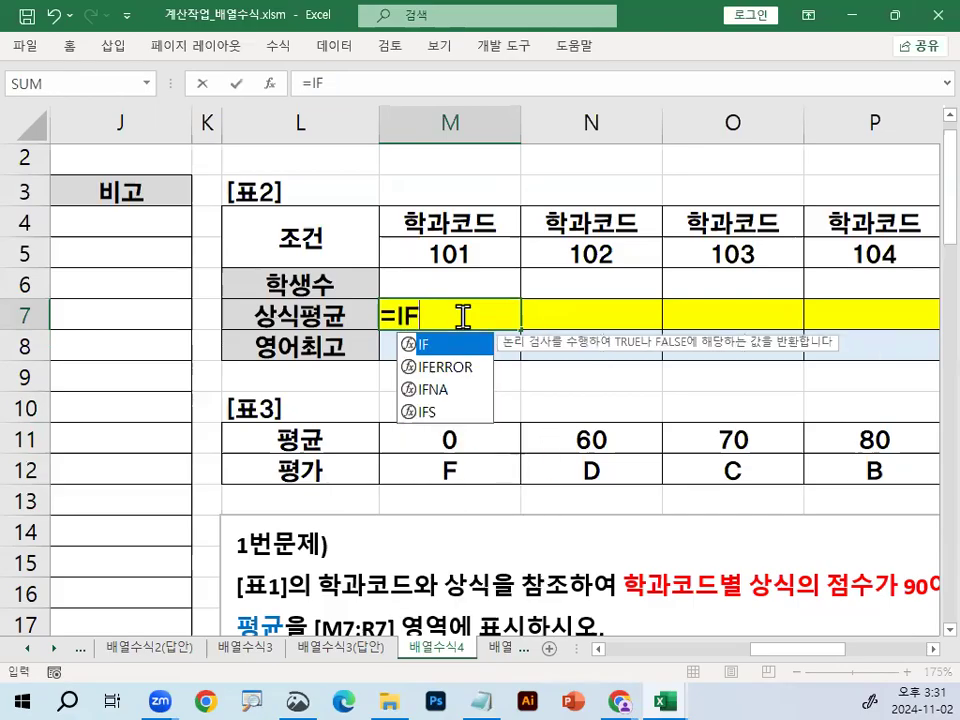
double_click(446, 367)
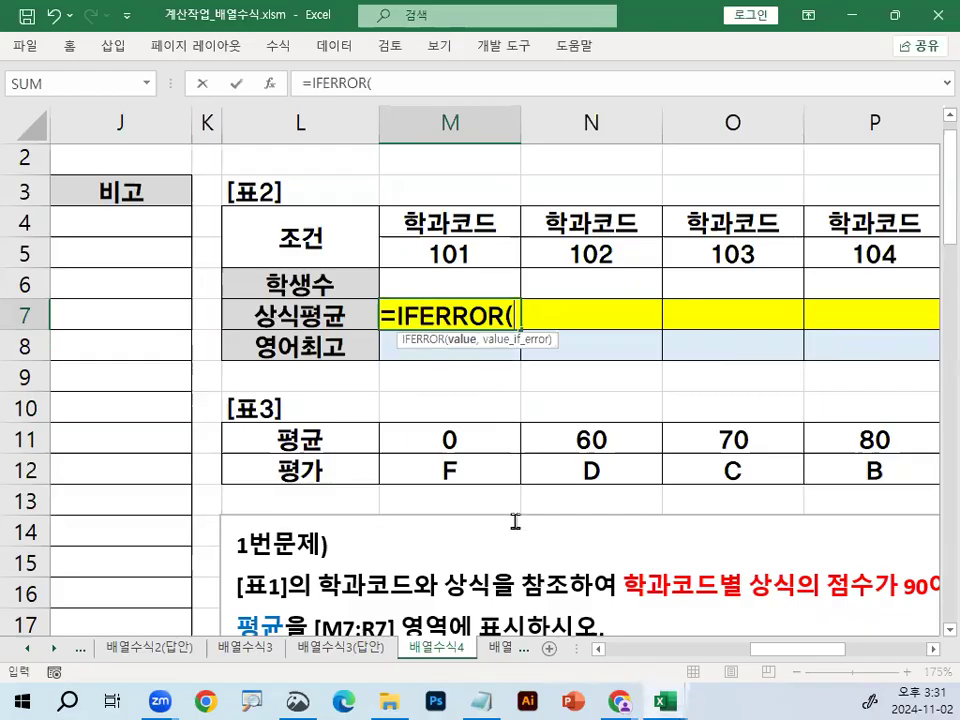
- Mark the positions of IFERROR's two arguments, separated by a comma, beside the formula in M7
key("ctrl+1")
left_click(575, 338)
mouse_move(575, 331)
left_mouse_down()
mouse_move(493, 319)
mouse_move(553, 323)
mouse_move(592, 351)
left_mouse_up()
left_click_drag(724, 318, 726, 322)
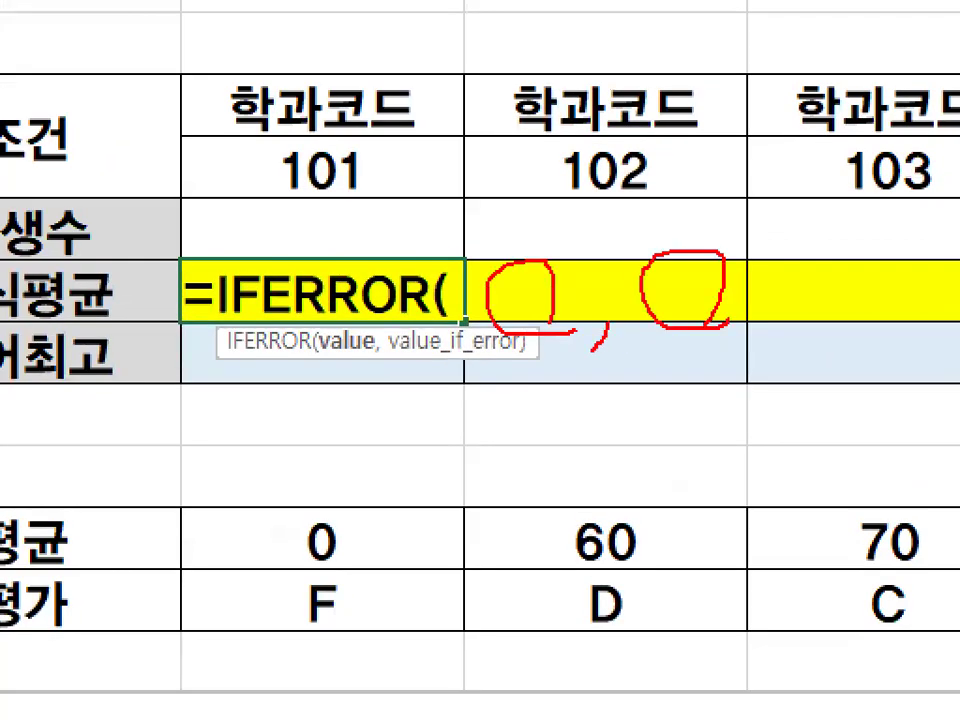
key("Escape")
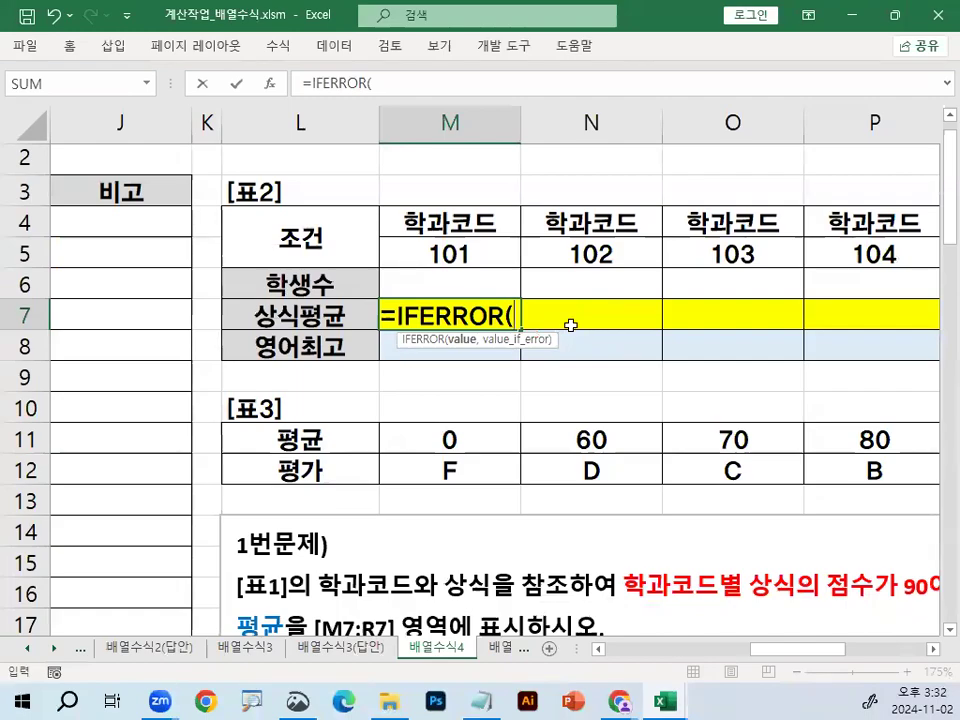
- Nest AVERAGE and IF inside IFERROR, adding an extra opening parenthesis for the first condition
type("AV")
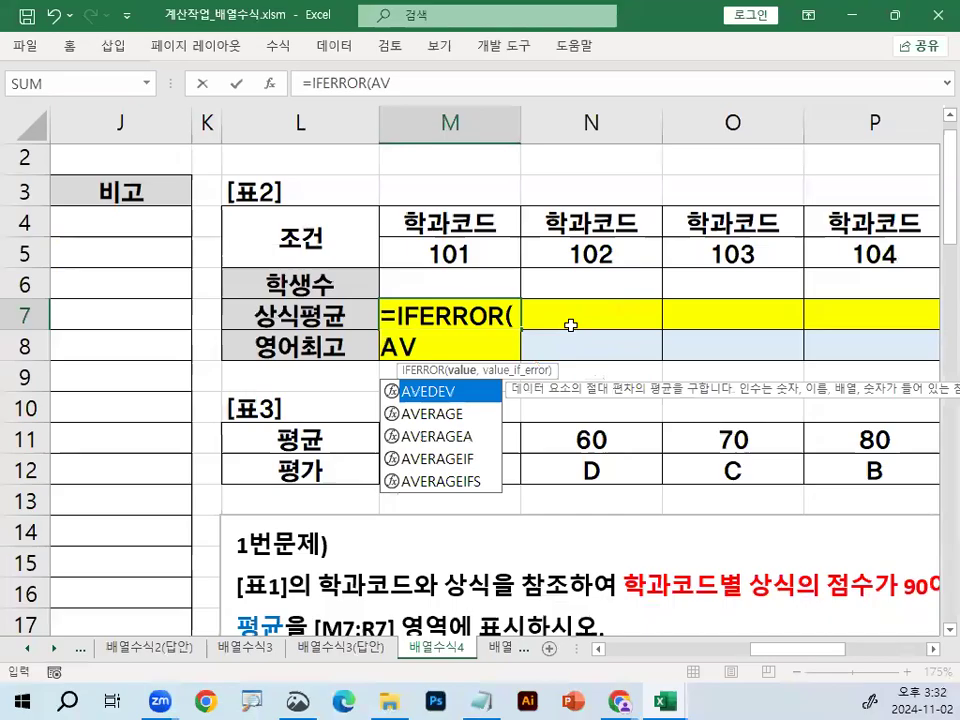
double_click(430, 413)
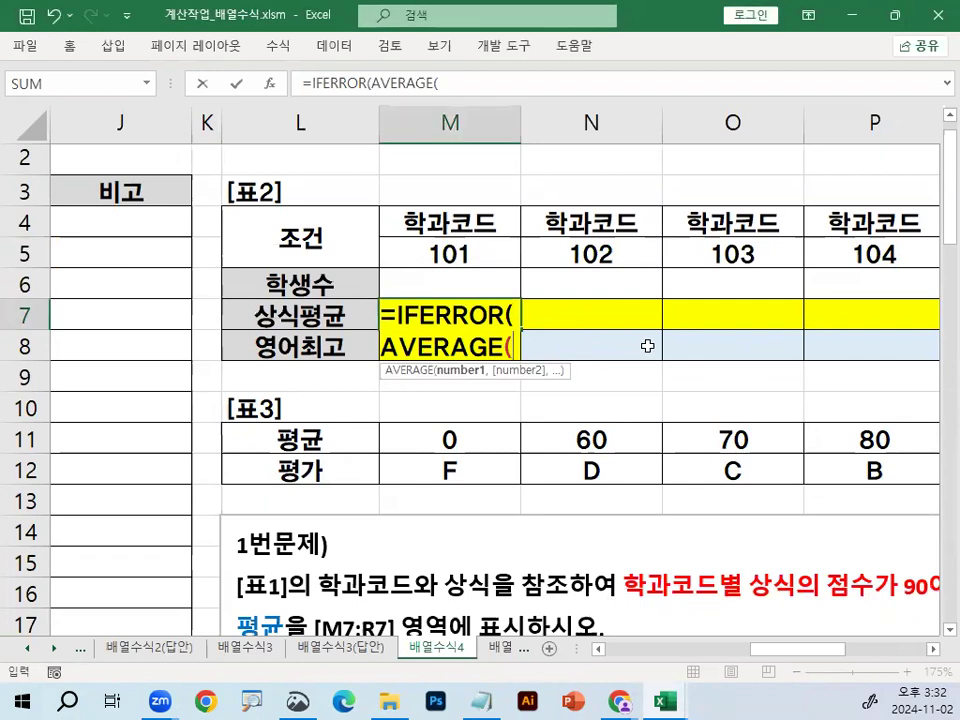
type("IF((")
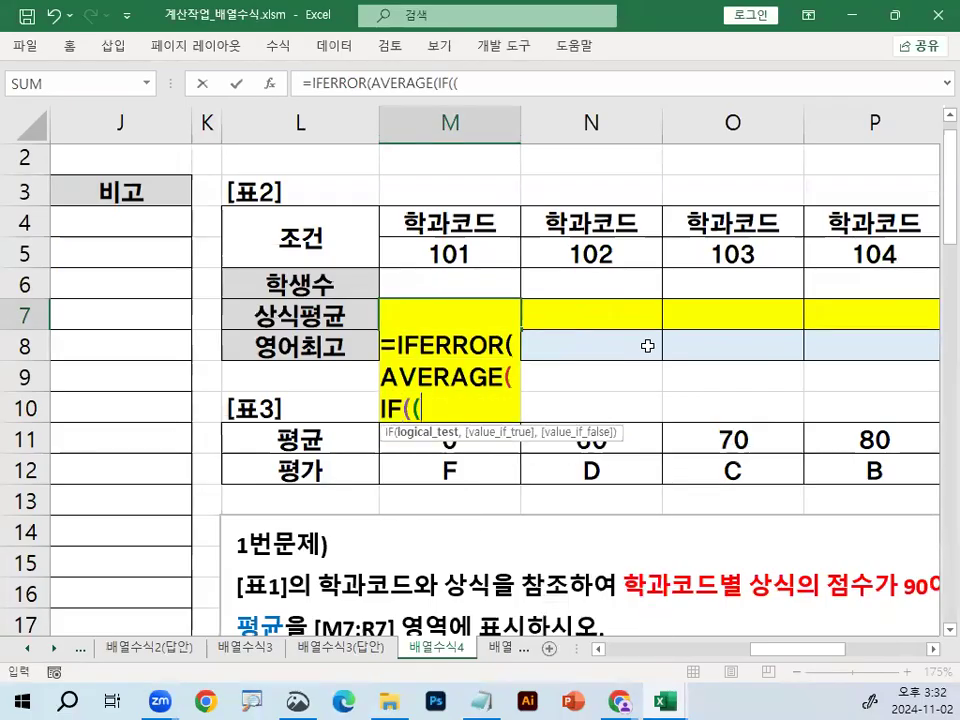
key("ctrl+1")
mouse_move(465, 266)
left_mouse_down()
mouse_move(486, 257)
mouse_move(480, 222)
left_mouse_up()
key("Escape")
- Enter the first condition, comparing the absolute 학과코드 range $D$4:$D$28 with M5, and close its parenthesis
left_click_drag(812, 648, 590, 662)
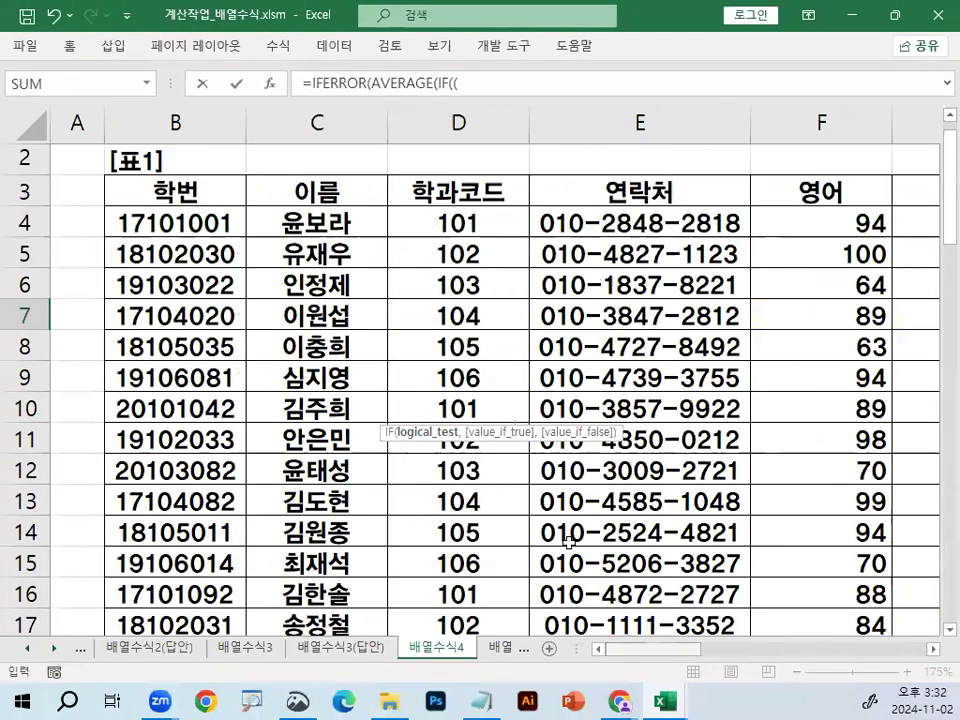
left_click_drag(458, 222, 489, 554)
key("F4")
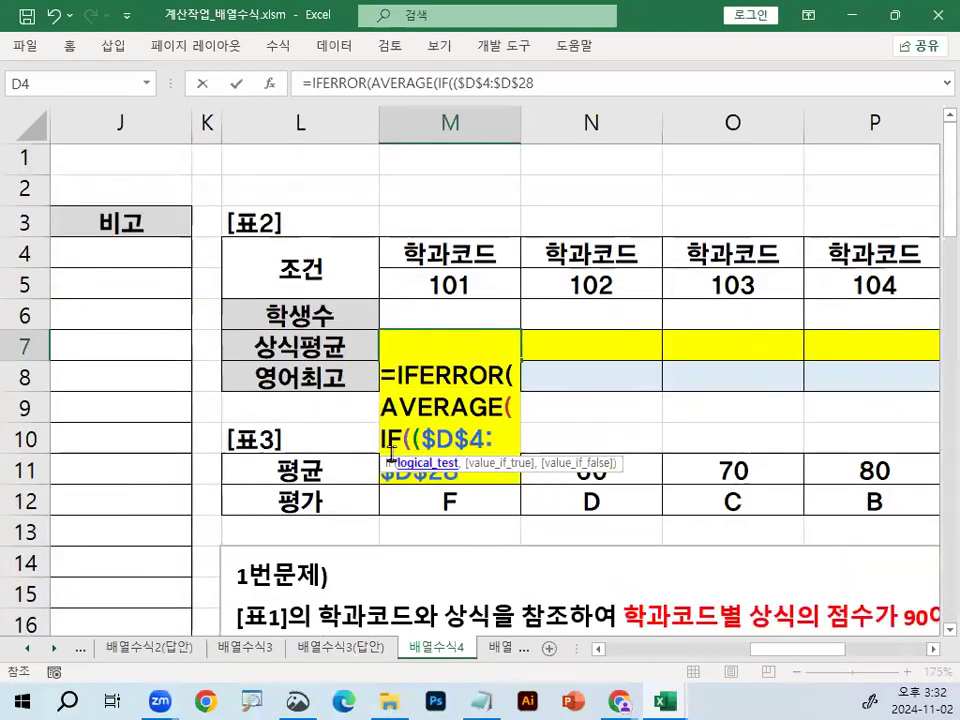
left_click_drag(381, 460, 384, 568)
type("=")
left_click(455, 283)
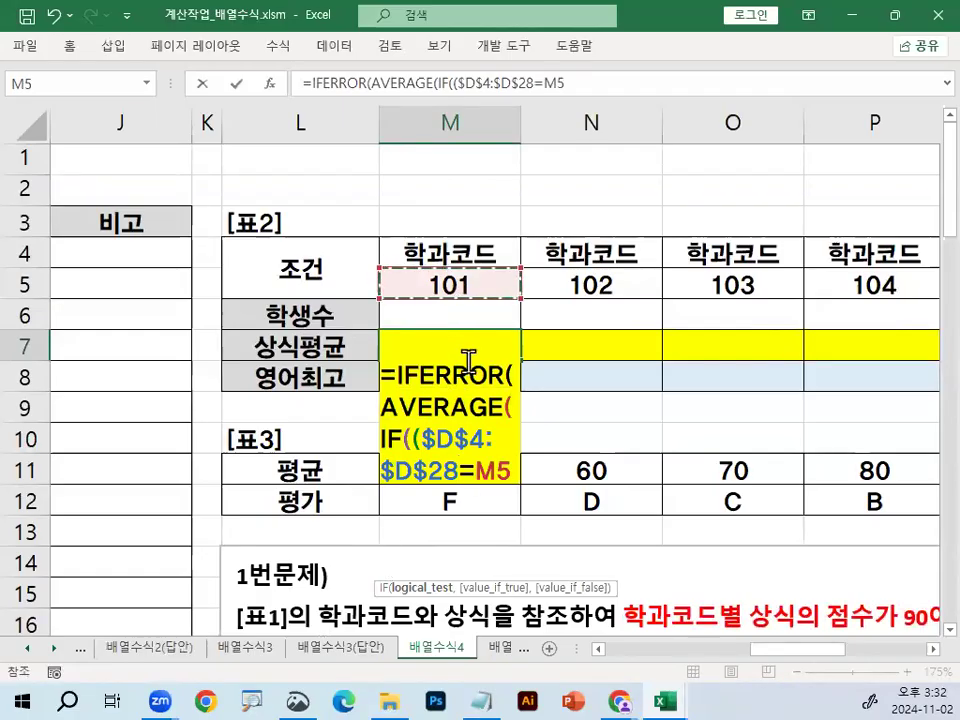
scroll(468, 360, "down", 1)
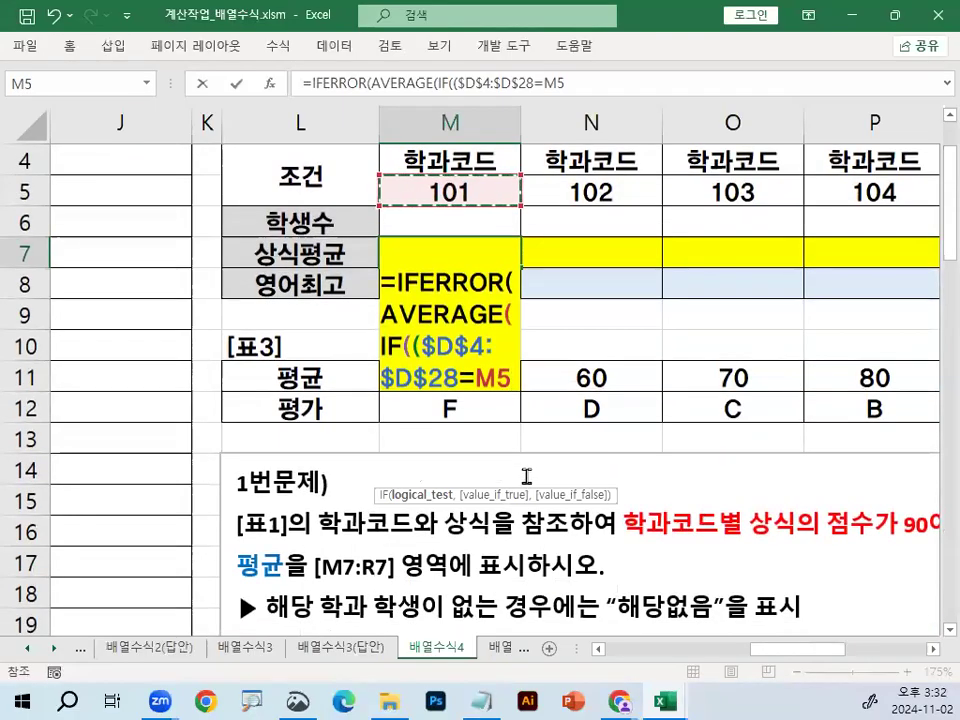
type(")")
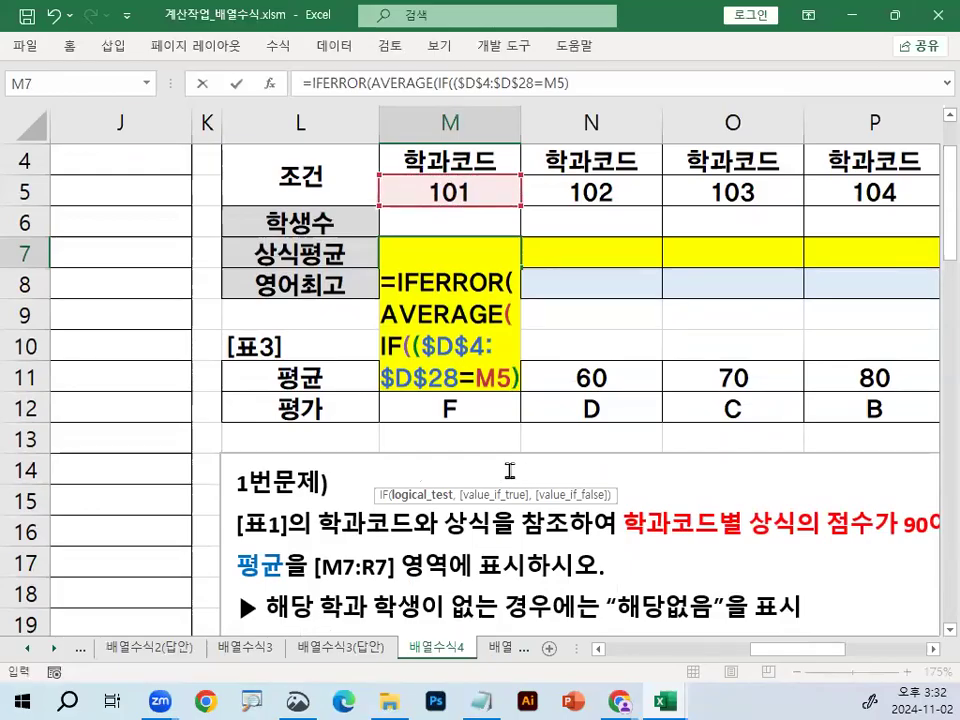
- Multiply by a second parenthesized condition that the absolute 상식 range $H$4:$H$28 is >=90
type("*")
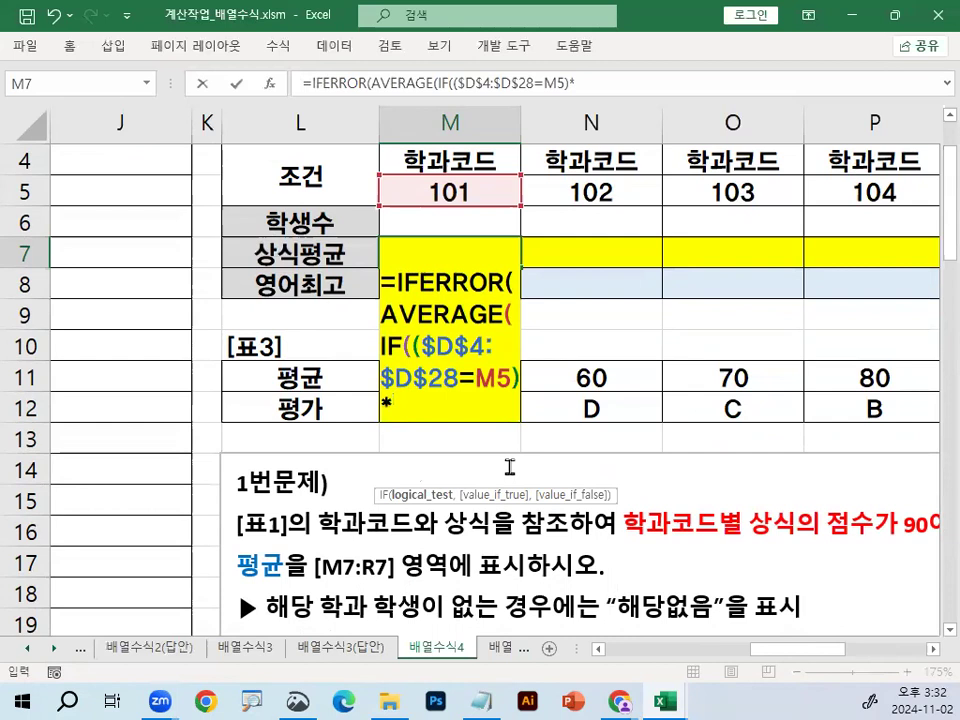
type("(")
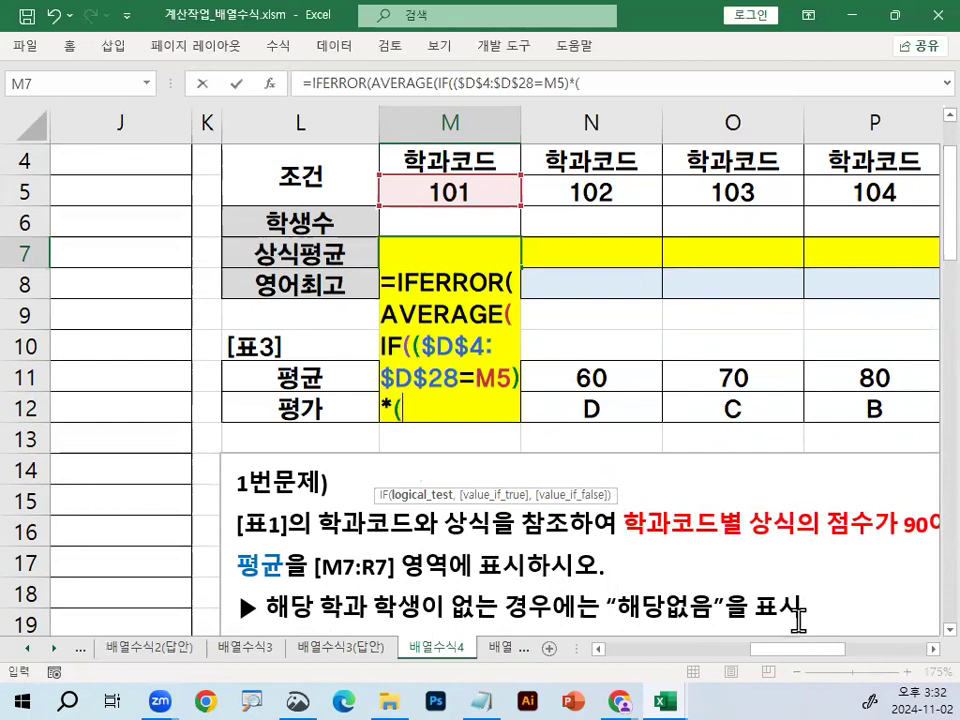
left_click_drag(821, 650, 668, 688)
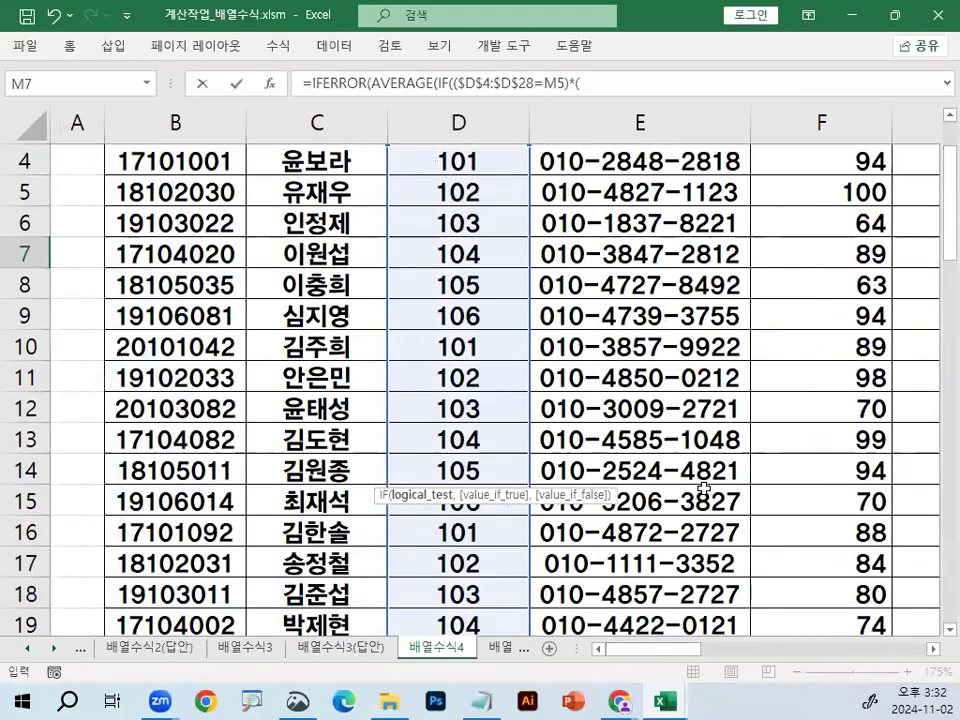
scroll(705, 486, "up", 1)
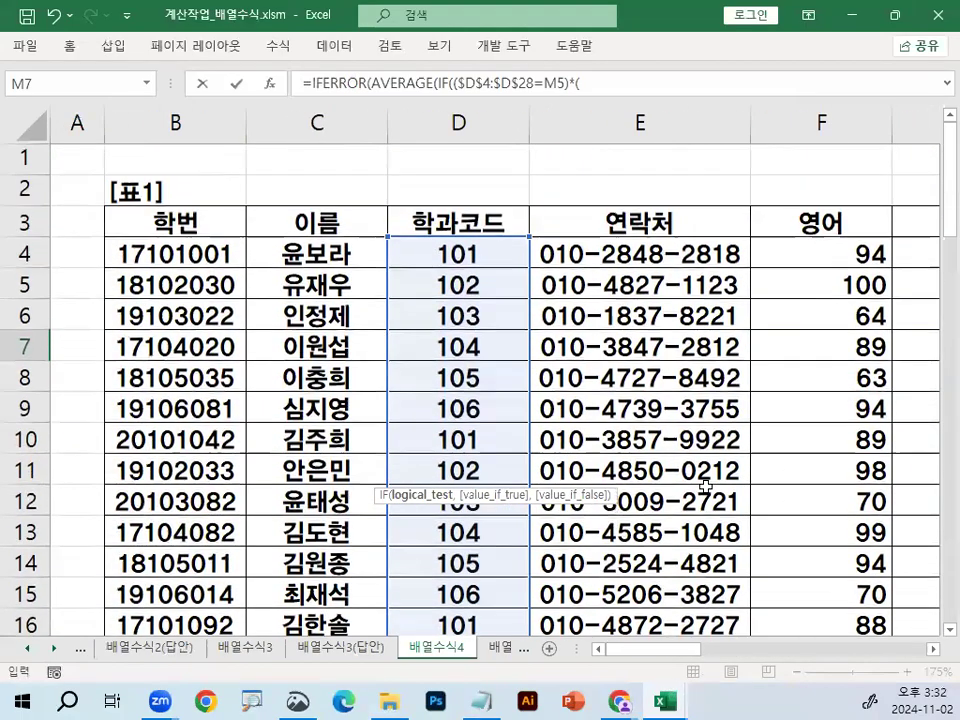
left_click(933, 649)
left_click(775, 256)
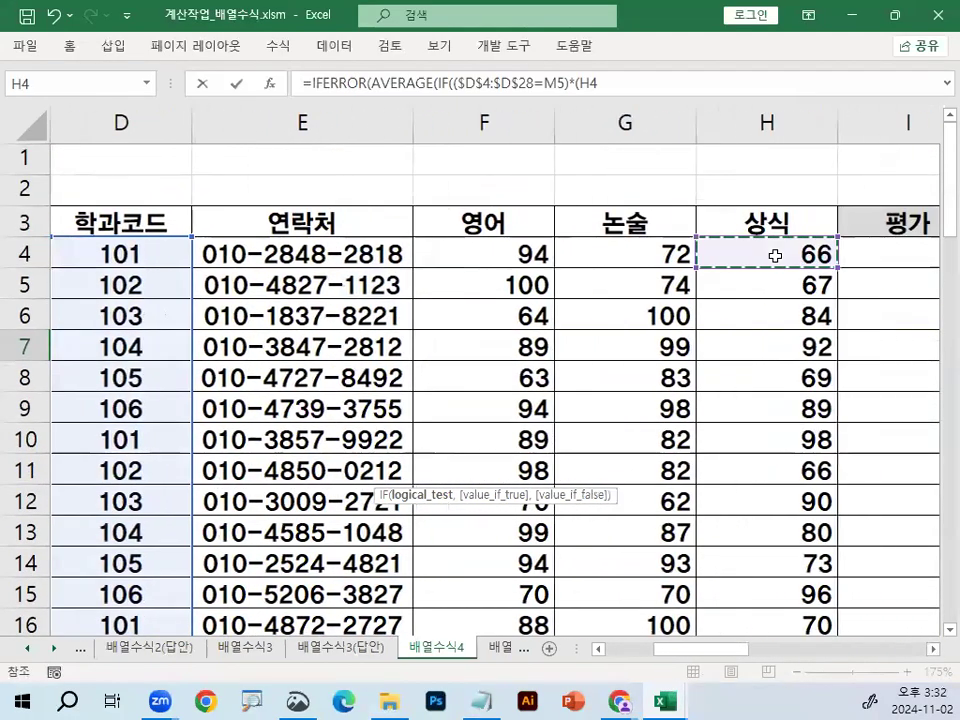
left_click_drag(775, 256, 793, 547)
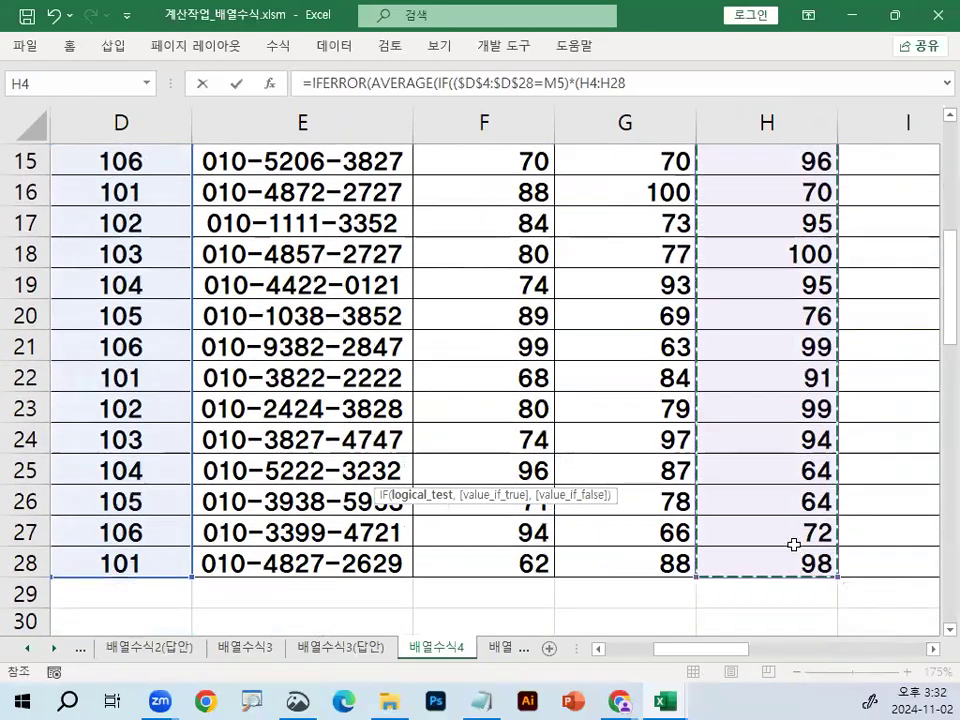
key("F4")
scroll(750, 514, "down", 1)
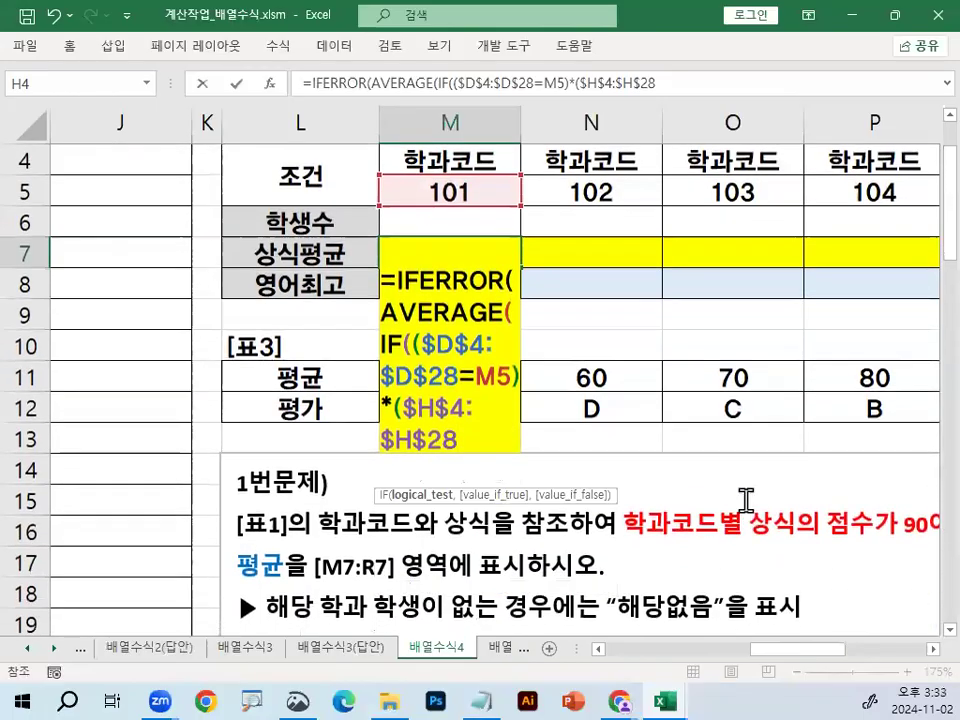
type(">=")
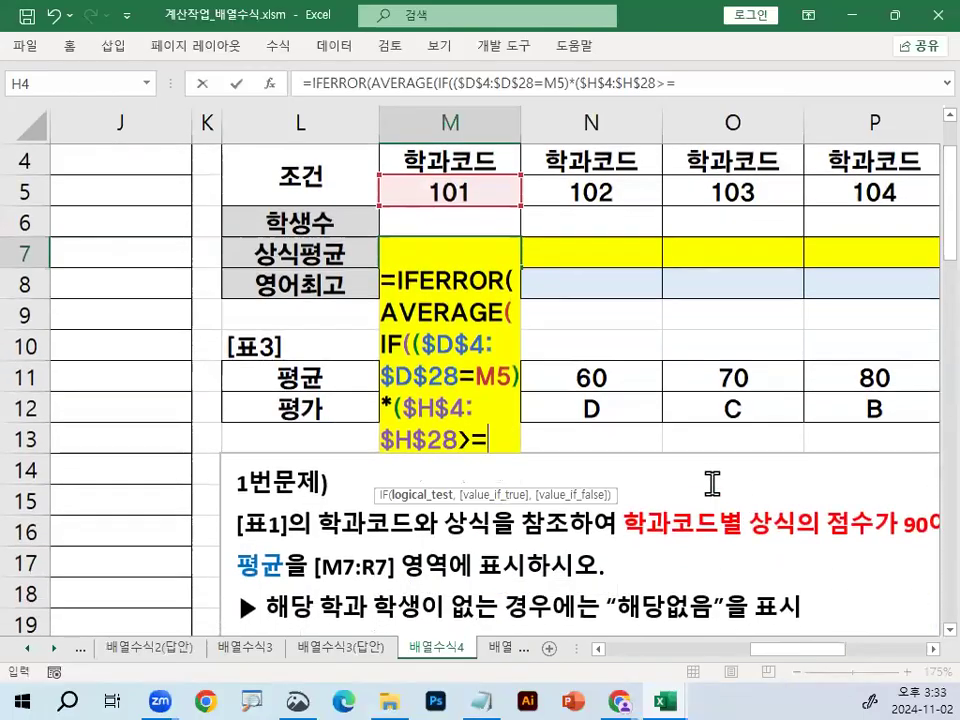
type("90")
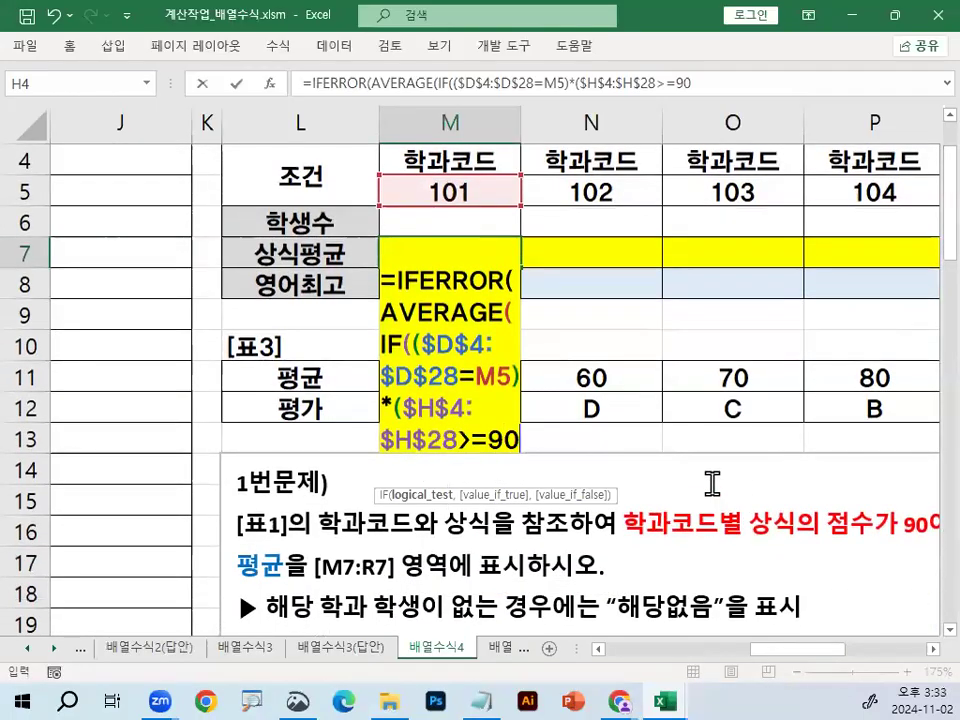
type(")")
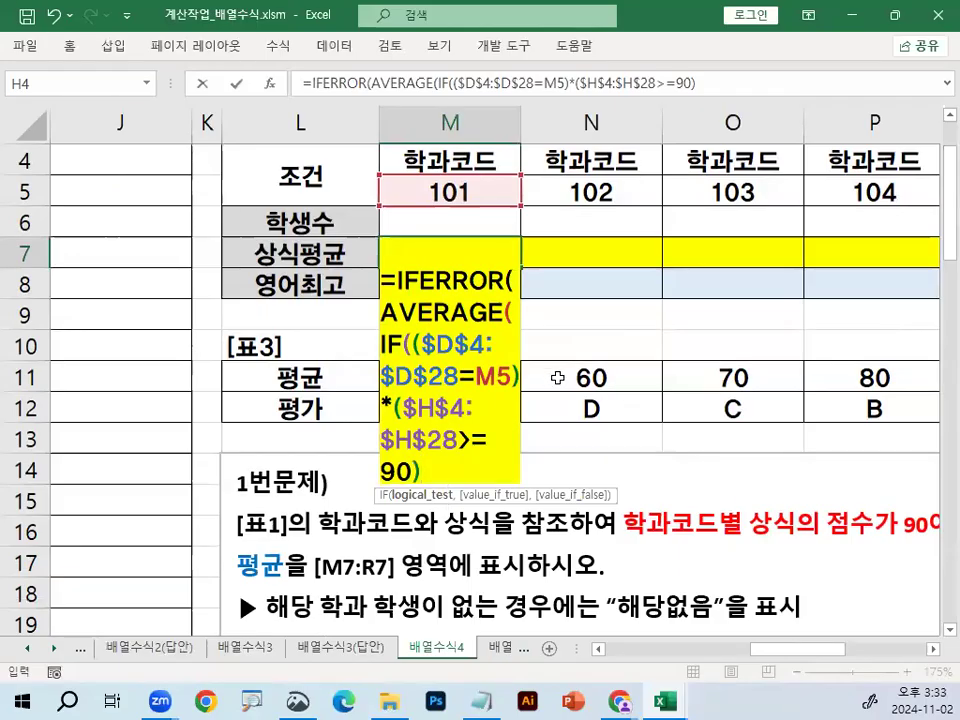
- Reuse the 상식 range $H$4:$H$28 from the second condition as the IF function's value-if-true argument
scroll(557, 375, "down", 1)
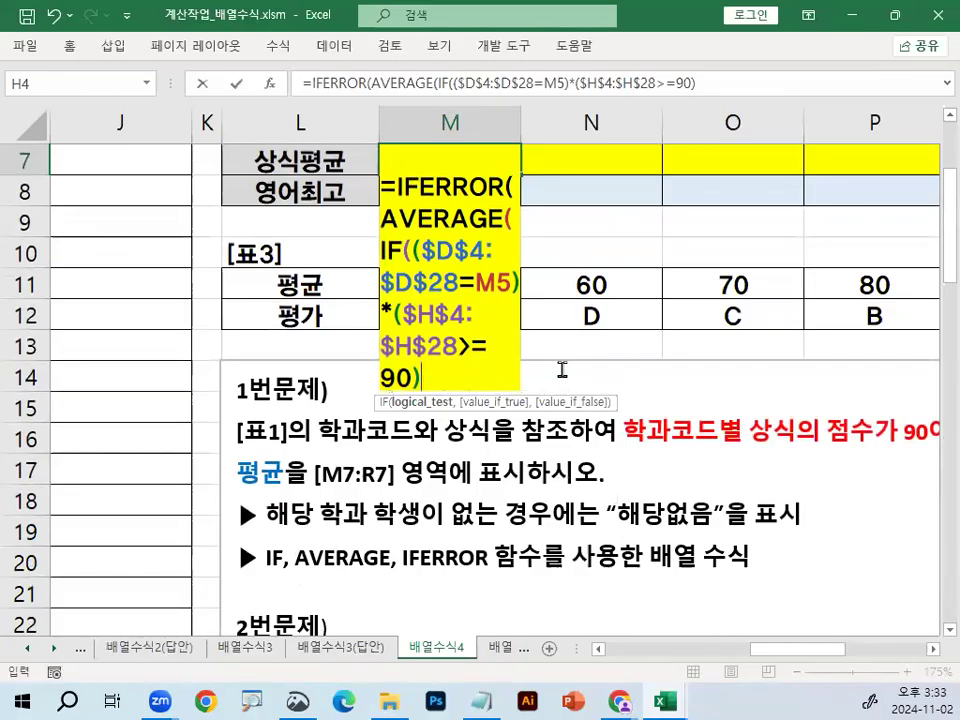
type(",")
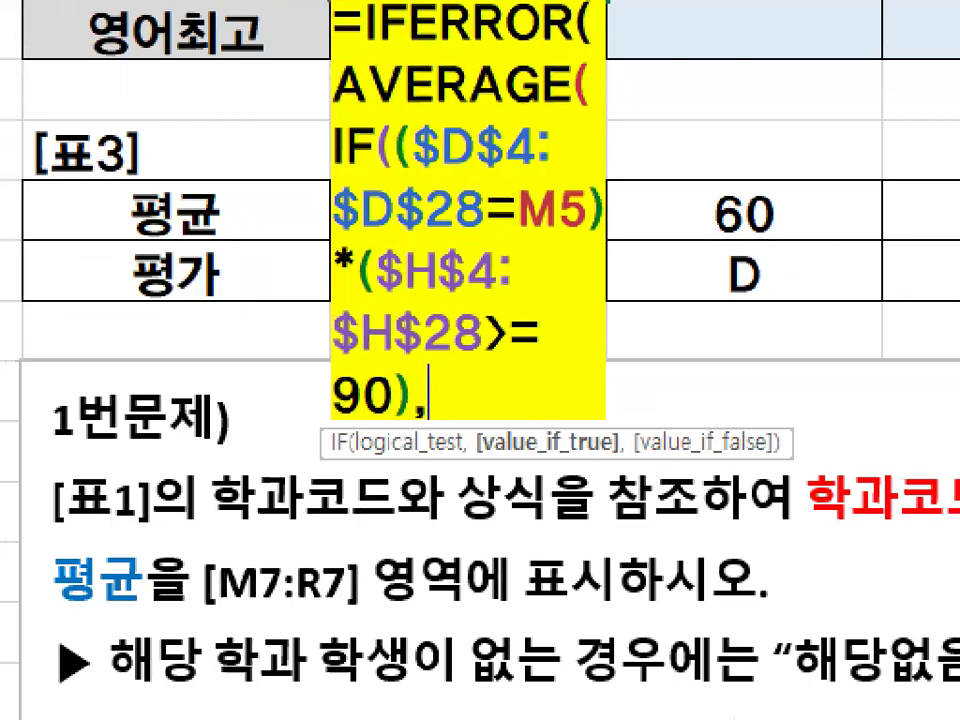
mouse_move(475, 335)
left_mouse_down()
mouse_move(430, 352)
mouse_move(380, 290)
mouse_move(470, 300)
left_mouse_up()
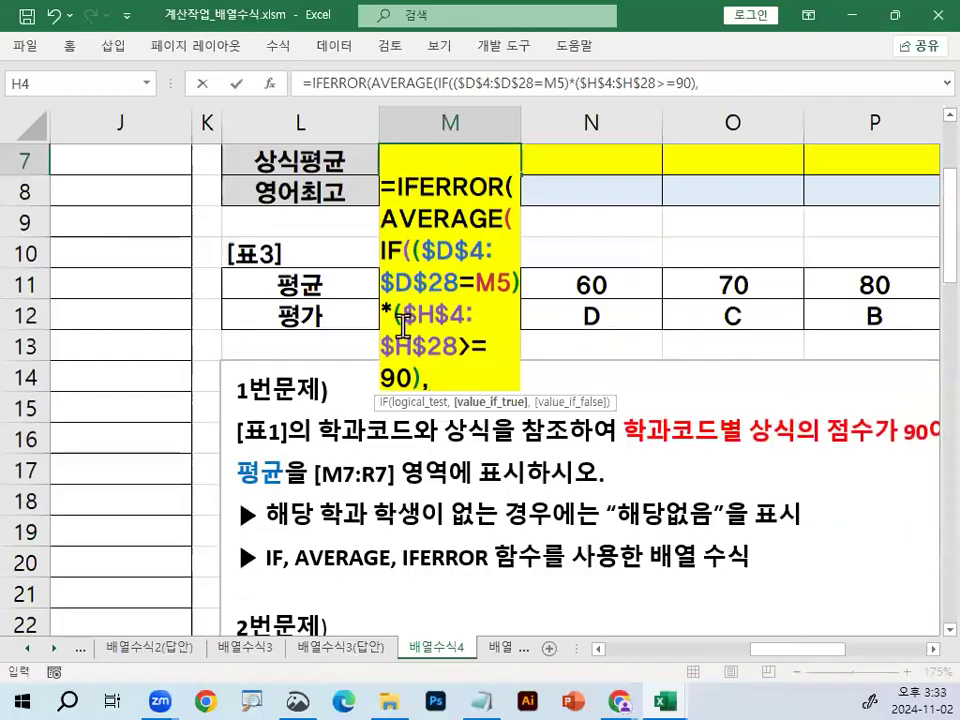
mouse_move(398, 314)
left_mouse_down()
mouse_move(456, 345)
mouse_move(440, 360)
mouse_move(451, 312)
left_mouse_up()
left_click_drag(472, 268, 484, 316)
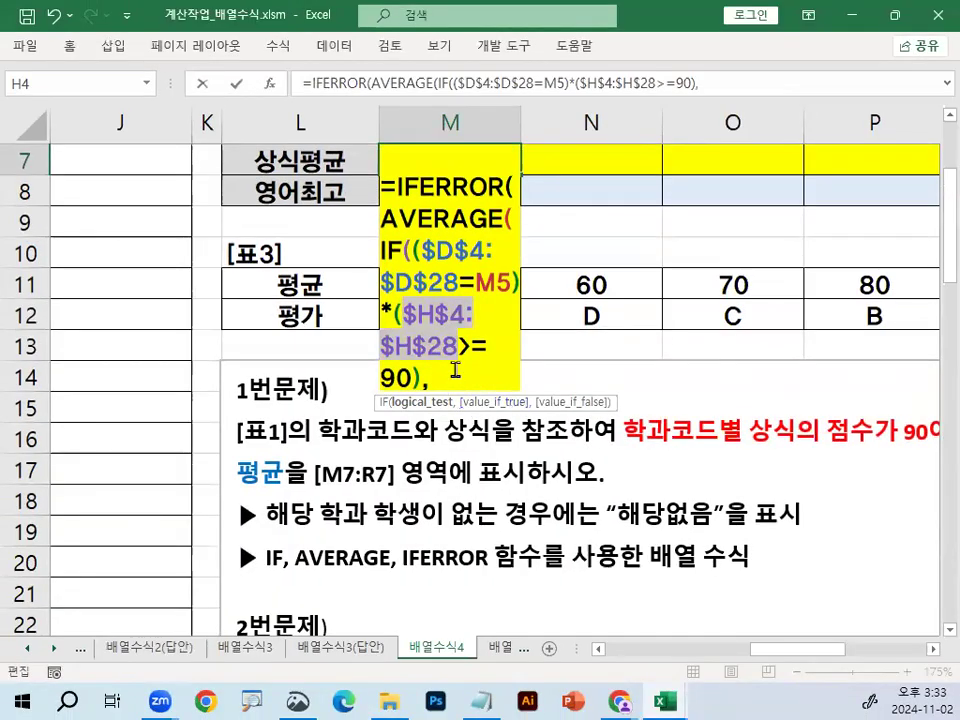
left_click(487, 382)
type("$H$4:$H$28")
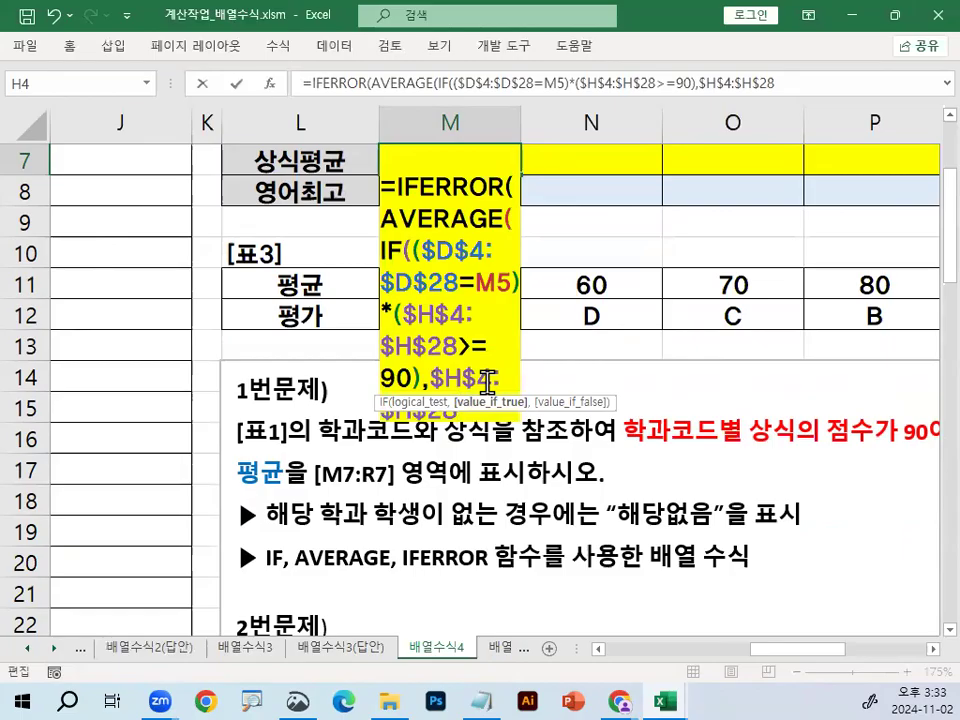
- Underline the $H$4:$H$28 result range and close the IF and AVERAGE functions with two parentheses
left_click_drag(376, 402, 422, 490)
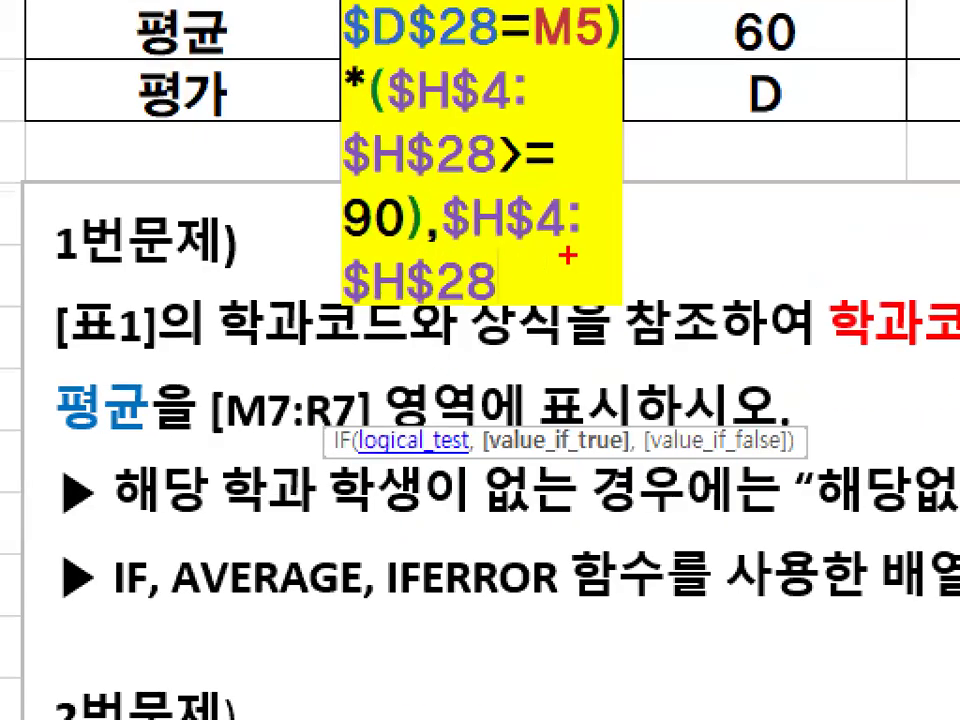
left_click_drag(458, 240, 610, 253)
left_click_drag(345, 305, 470, 305)
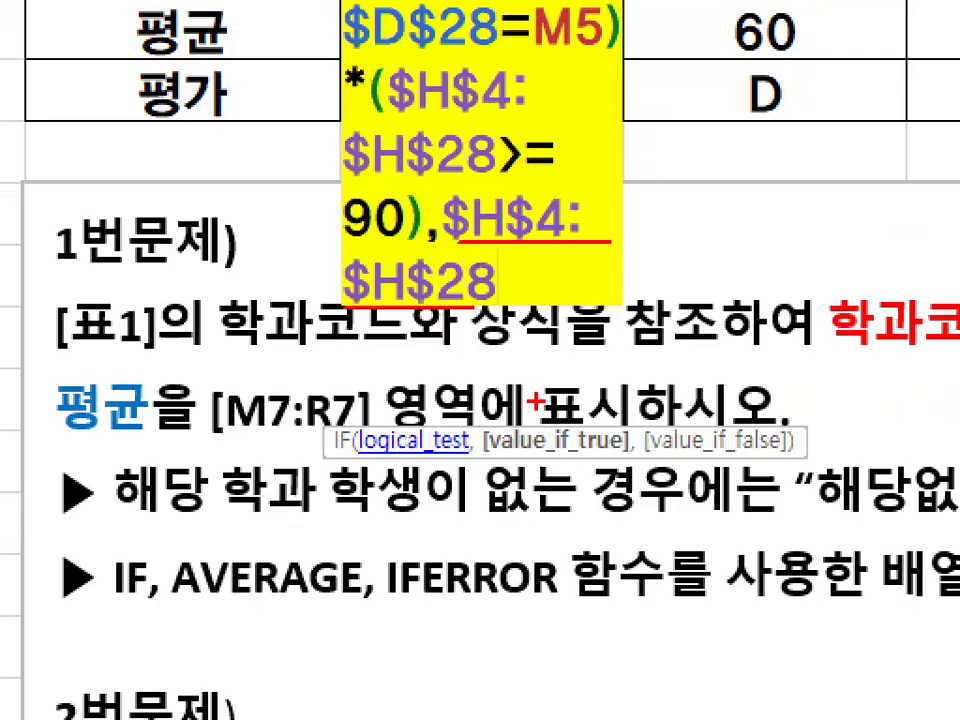
left_click_drag(497, 244, 549, 323)
key("Escape")
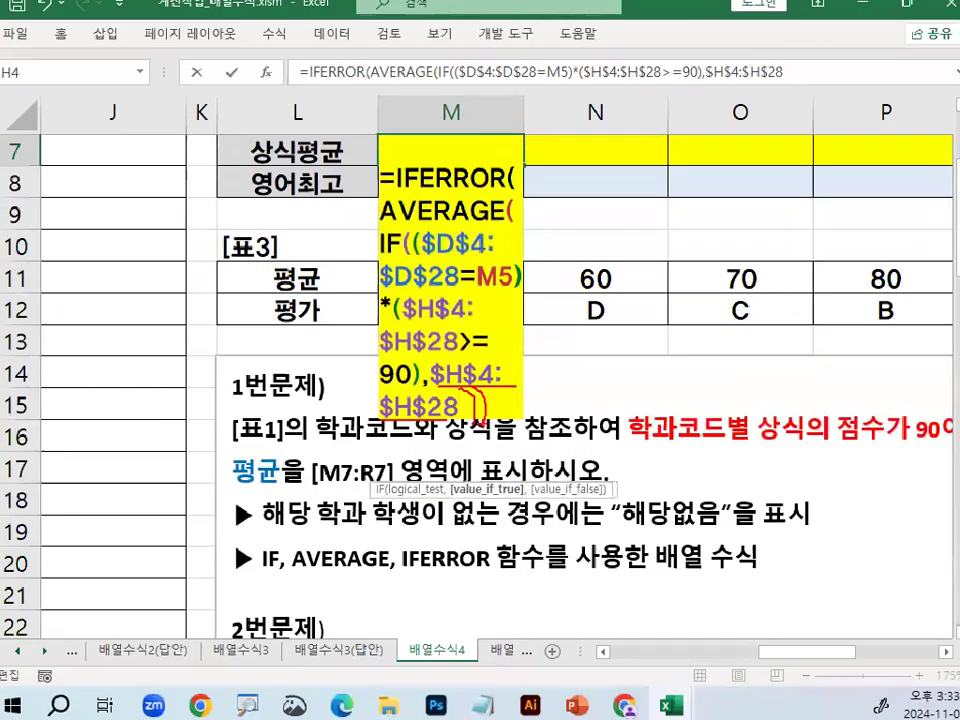
type("))")
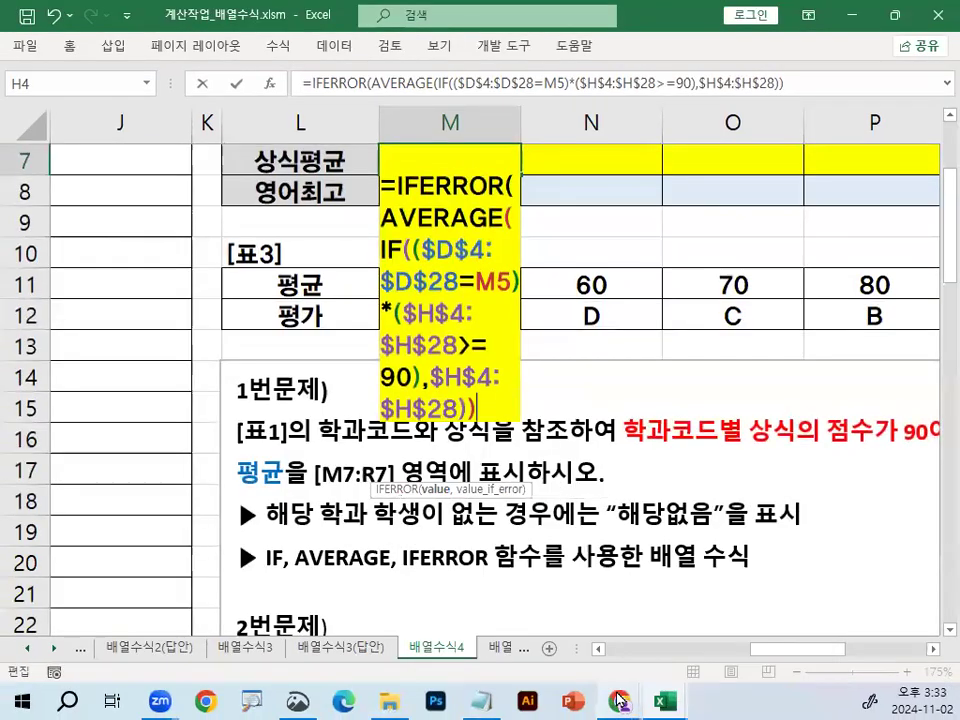
- Circle the nested IF expression within the M7 formula to examine IFERROR's first argument
key("ctrl+1")
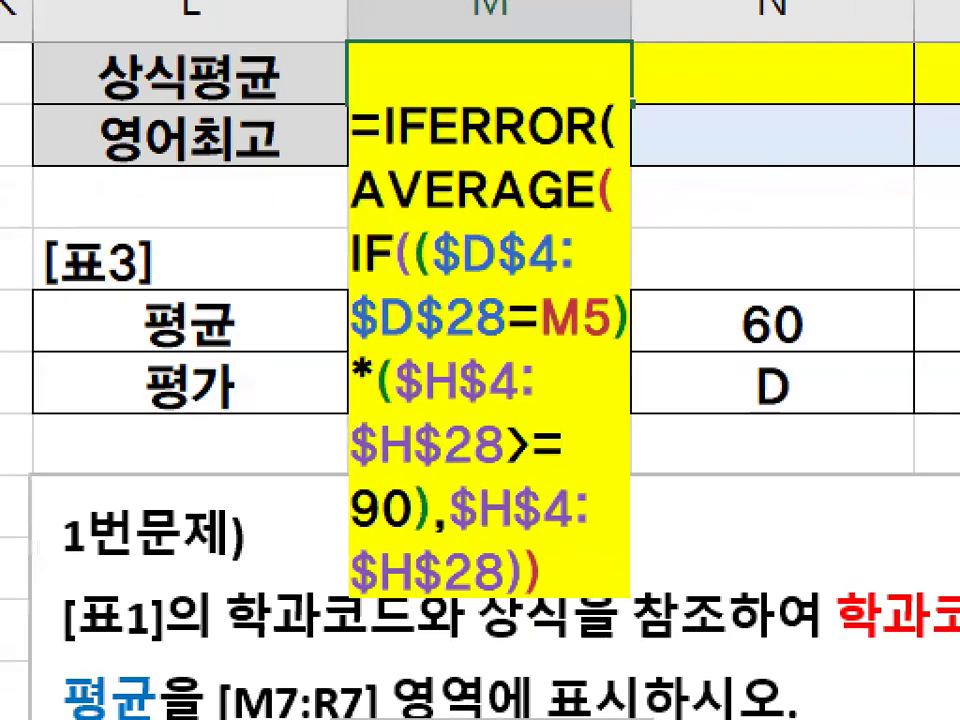
mouse_move(539, 378)
left_mouse_down()
mouse_move(492, 418)
mouse_move(364, 256)
left_mouse_up()
mouse_move(665, 512)
left_mouse_down()
mouse_move(560, 205)
mouse_move(318, 262)
left_mouse_up()
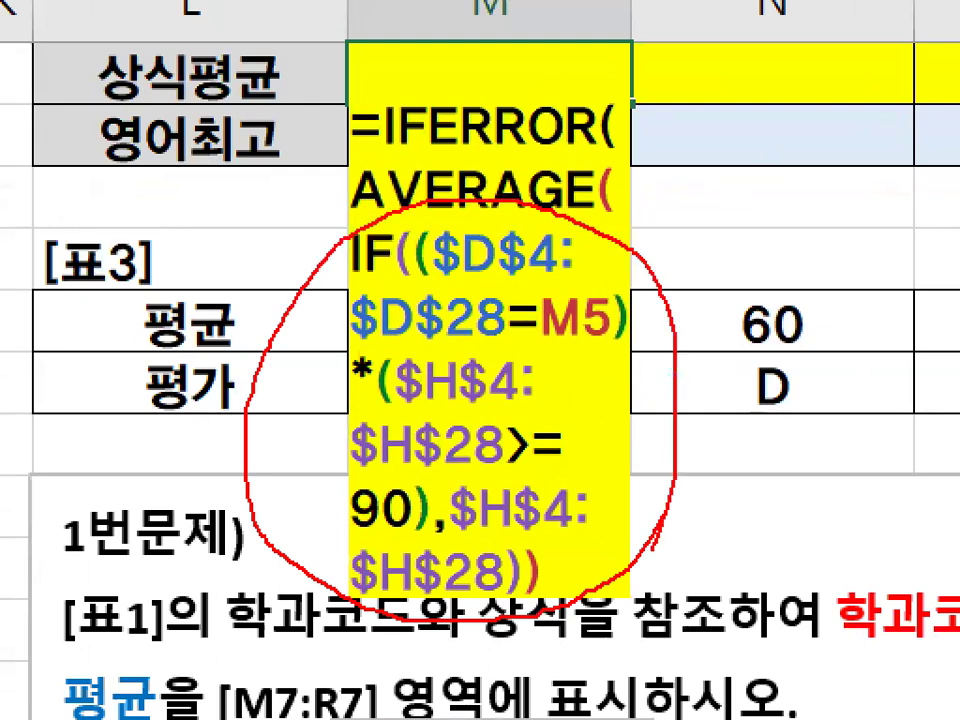
- Add "해당없음" as IFERROR's value-if-error argument in the M7 formula and close the function
key("Escape")
type(",")
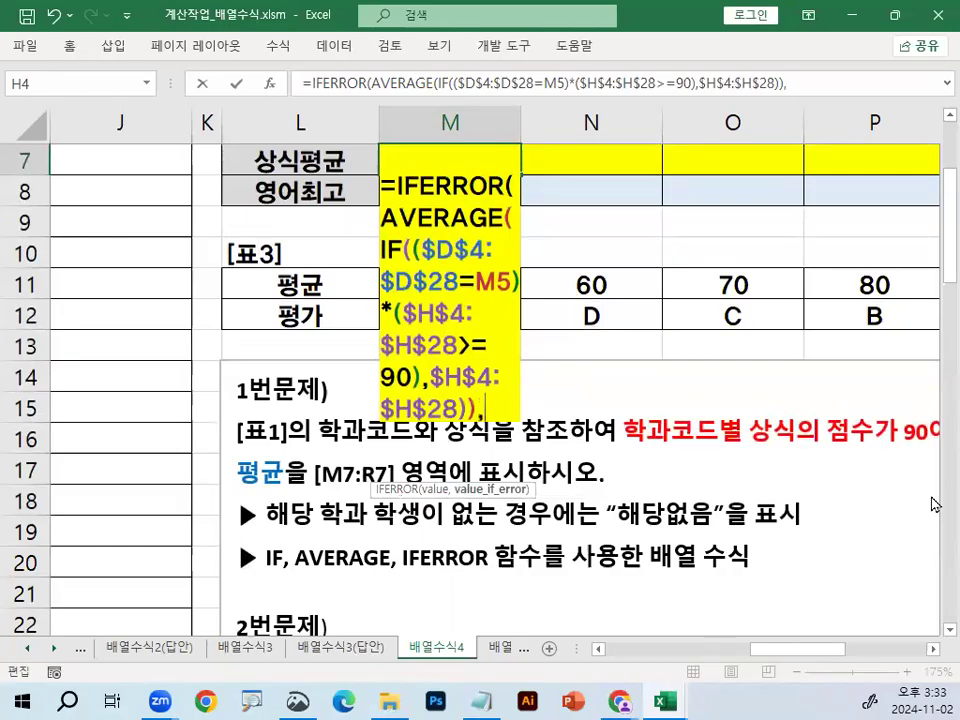
type("\"GO")
key("BackSpace")
key("BackSpace")
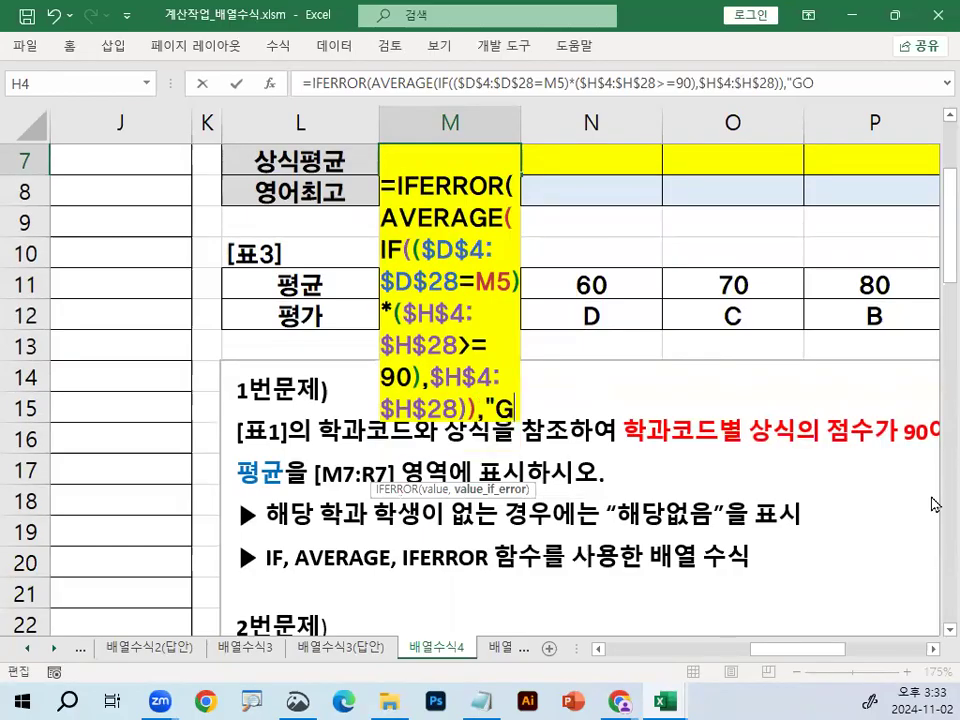
key("Hangul")
type("ㅎㅐ당없으")
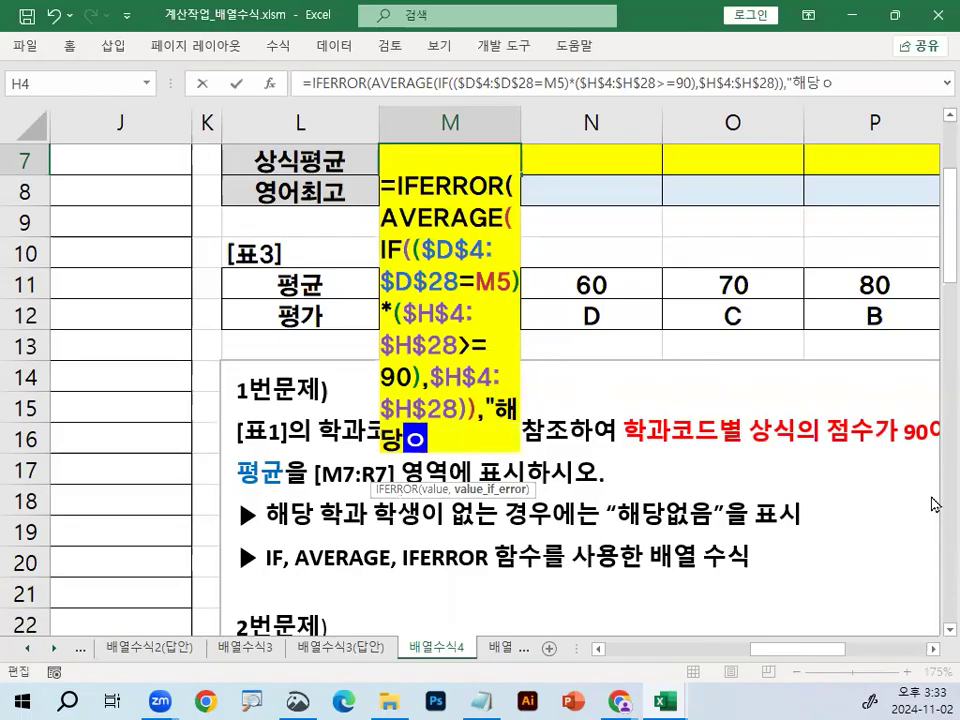
type("ㅁ\"")
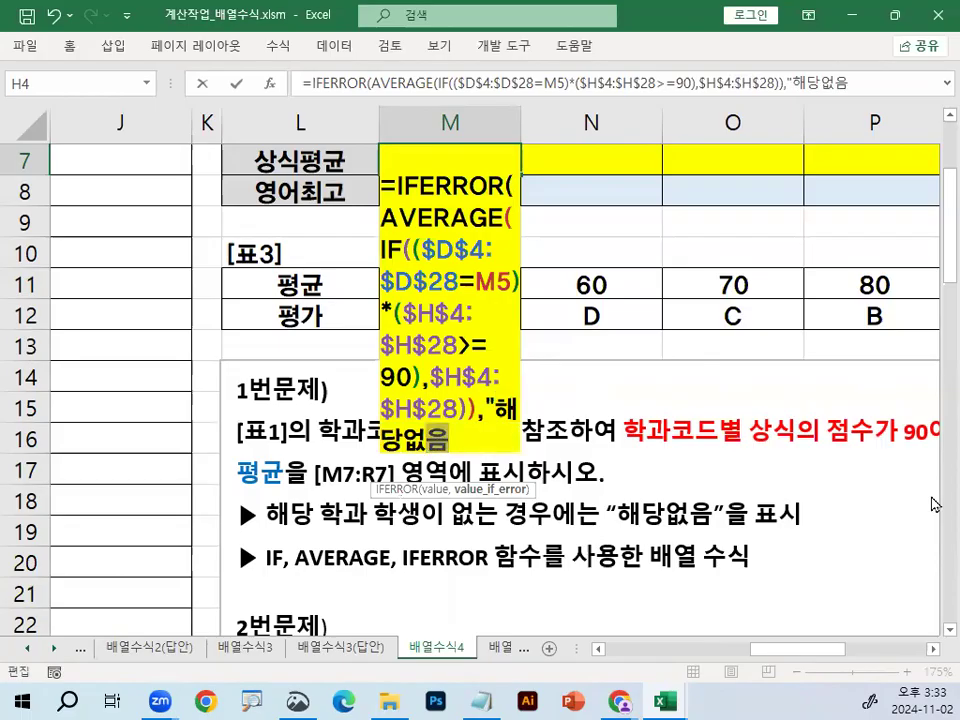
type(")")
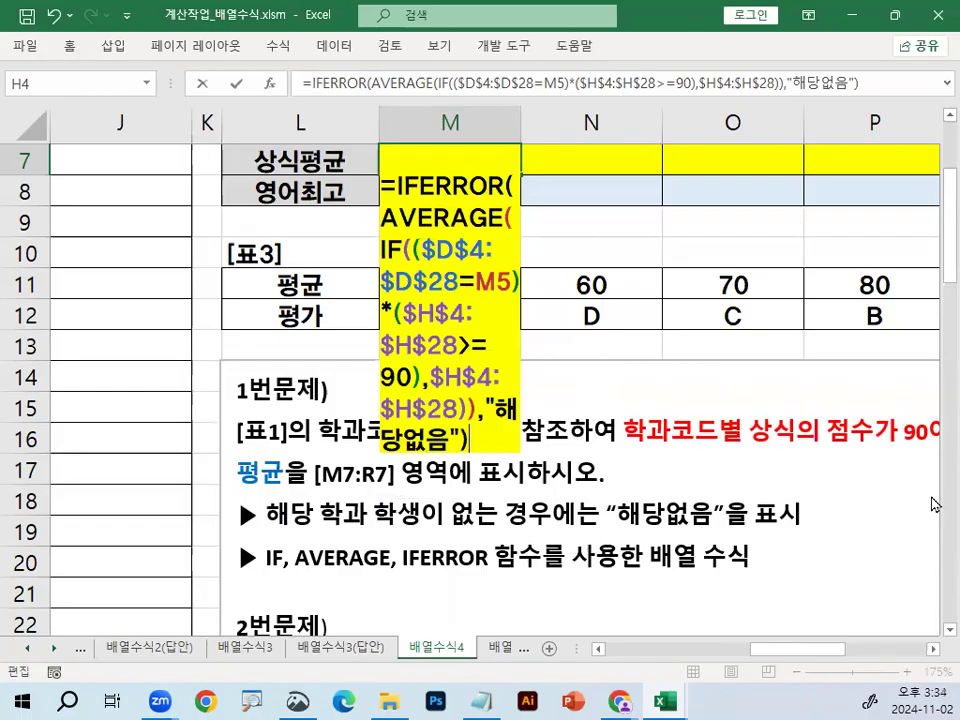
- Enter the M7 formula as an array formula and fill it across to R7
key("ctrl+shift+Return")
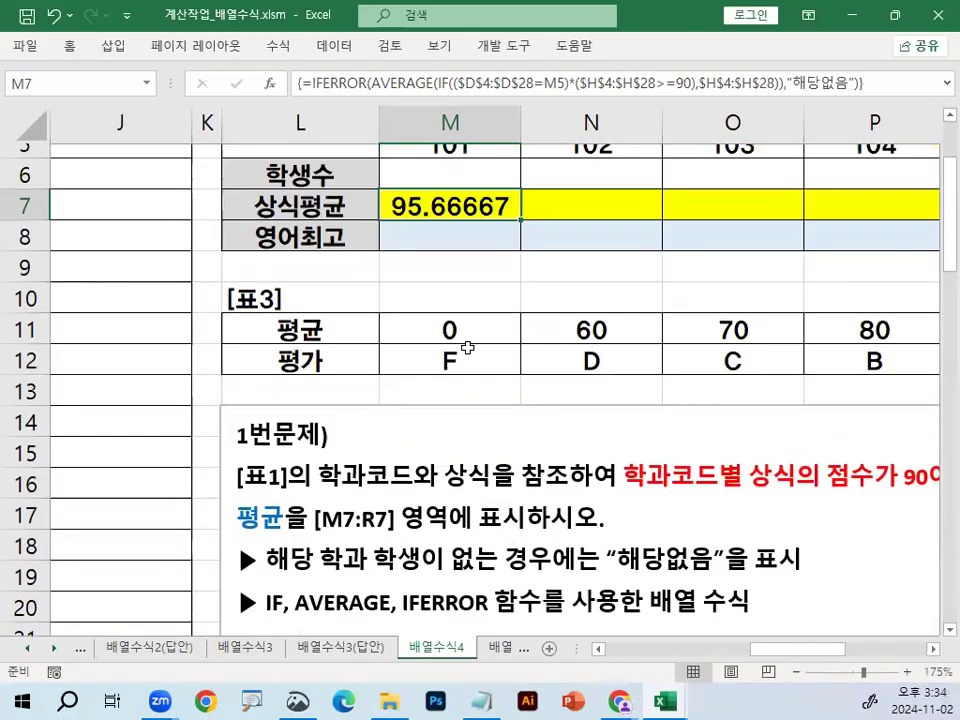
scroll(467, 347, "up", 1)
left_click_drag(520, 267, 861, 266)
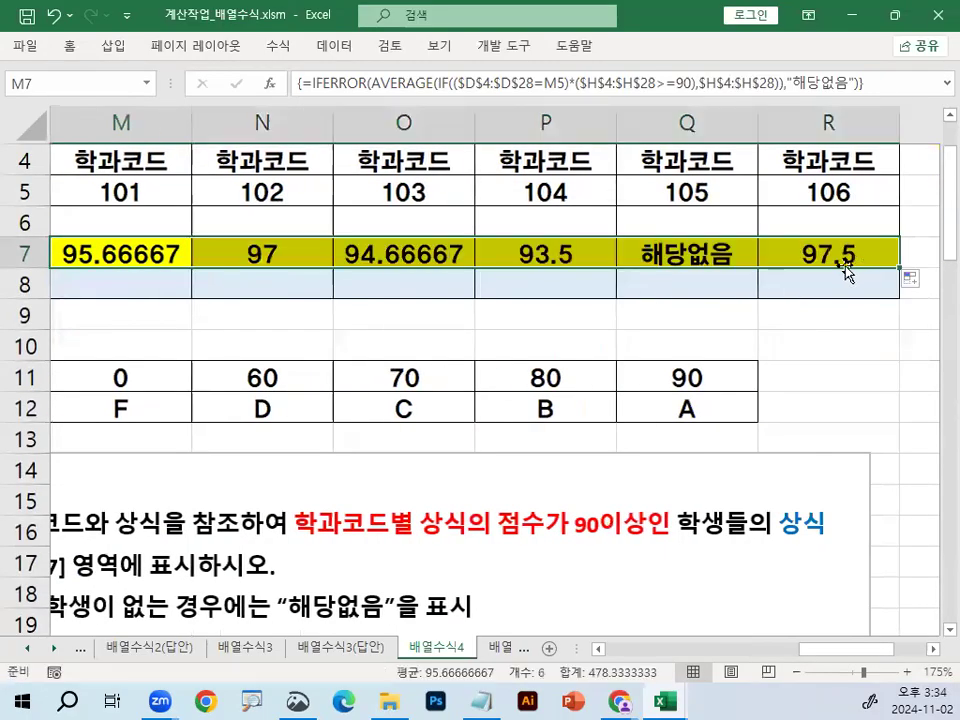
- Examine the Q7 result for 학과코드 105 against the matching 학과코드 rows of the source table
left_click(706, 254)
mouse_move(754, 248)
left_mouse_down()
mouse_move(668, 268)
mouse_move(740, 260)
left_mouse_up()
left_click_drag(754, 133, 760, 160)
key("Escape")
left_click_drag(838, 650, 644, 650)
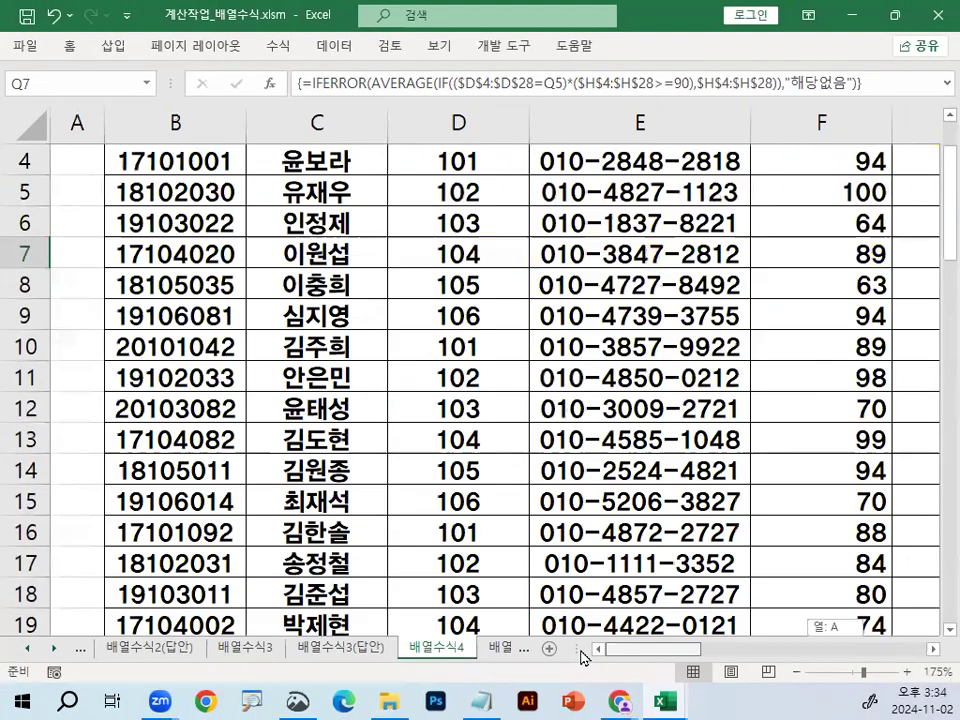
left_click(491, 284)
left_click_drag(686, 650, 900, 660)
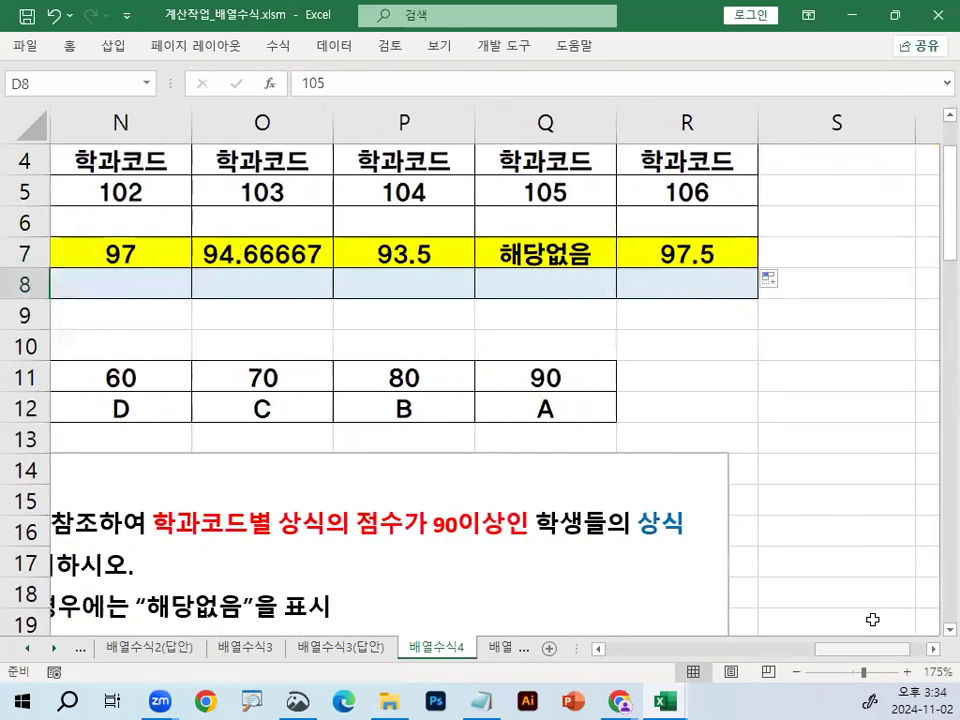
left_click(548, 254)
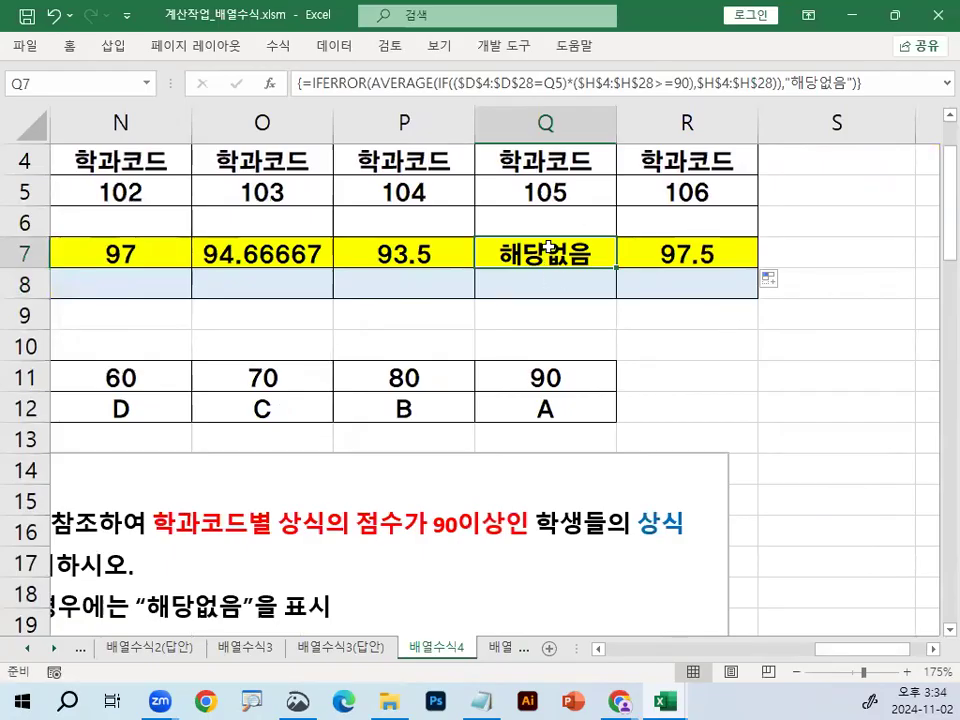
mouse_move(619, 255)
left_mouse_down()
mouse_move(561, 272)
mouse_move(603, 258)
left_mouse_up()
key("Escape")
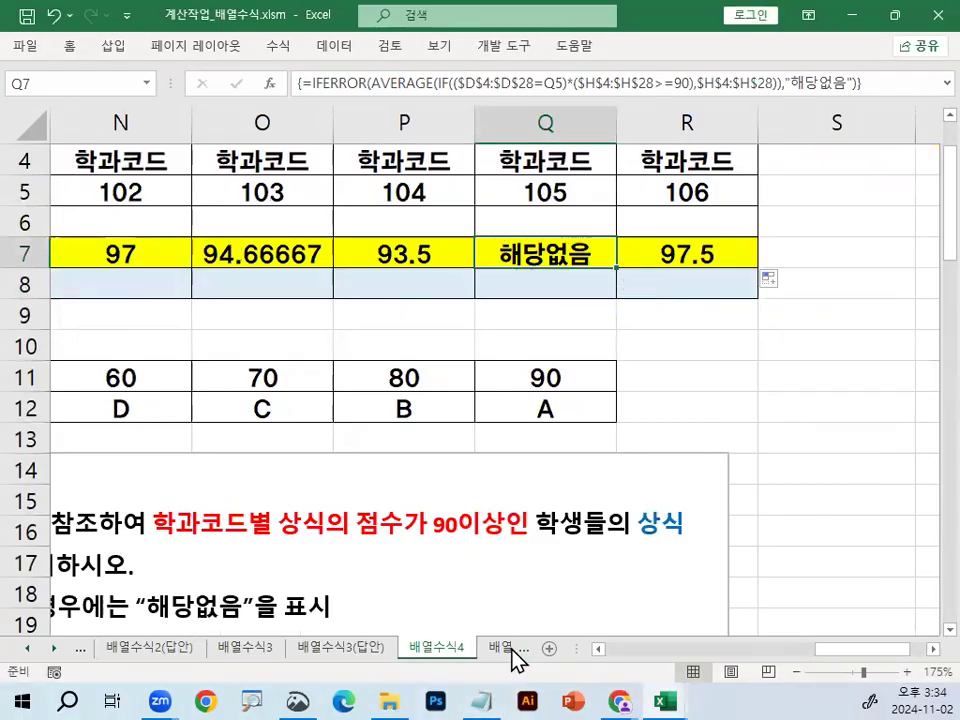
- Compare the 상식평균 row with the answers on the 배열수식4(답안) sheet, circling the result for 학과코드 105
left_click(512, 649)
left_click(505, 648)
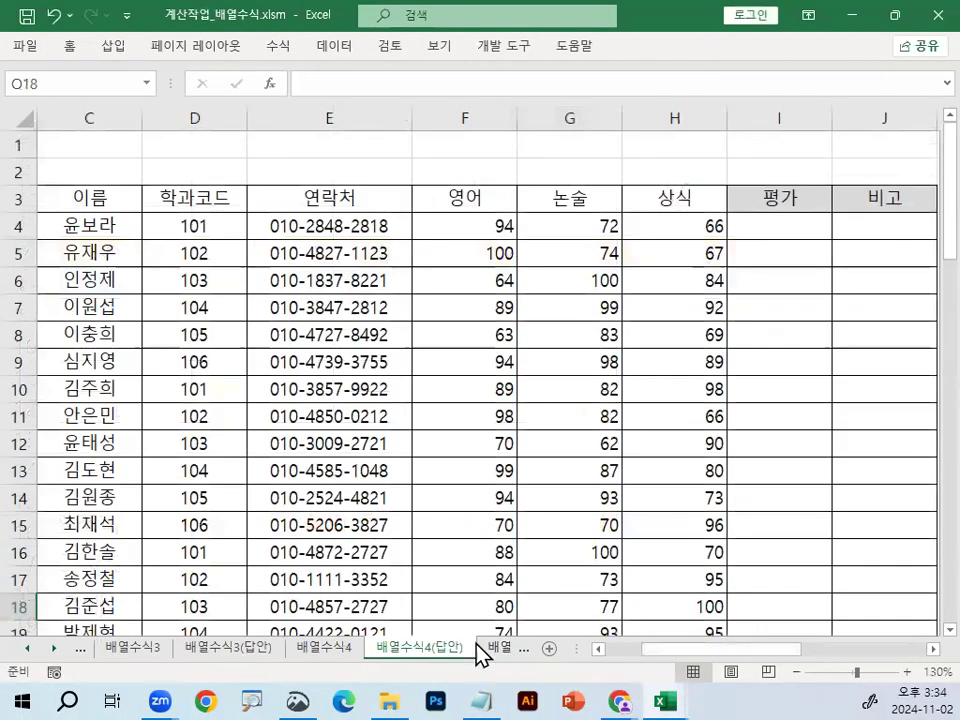
left_click_drag(810, 654, 874, 651)
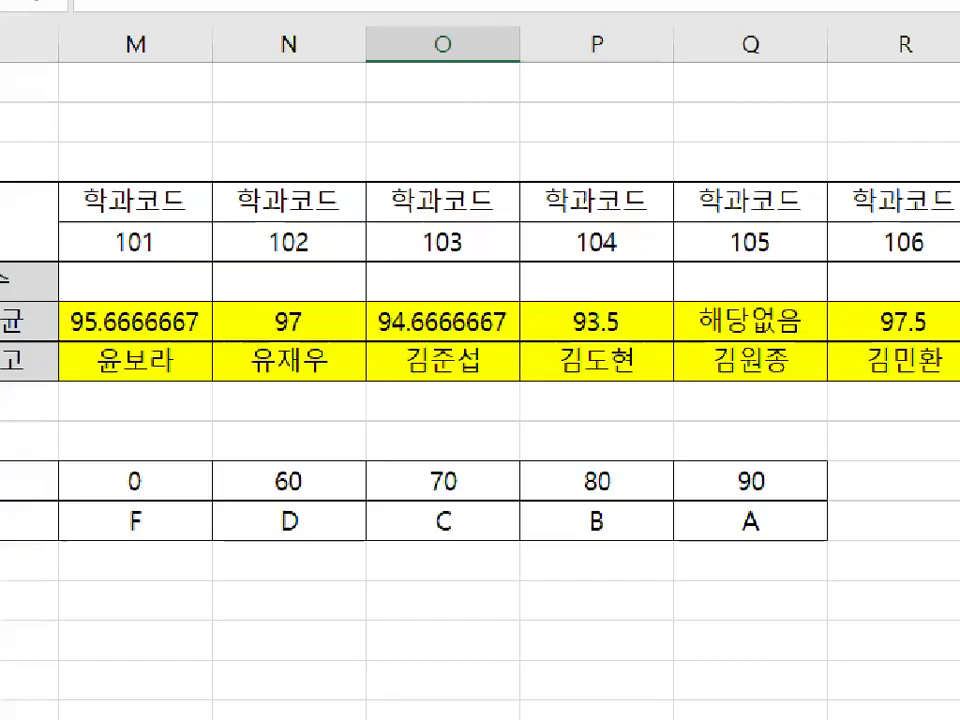
left_click_drag(842, 311, 820, 346)
key("Escape")
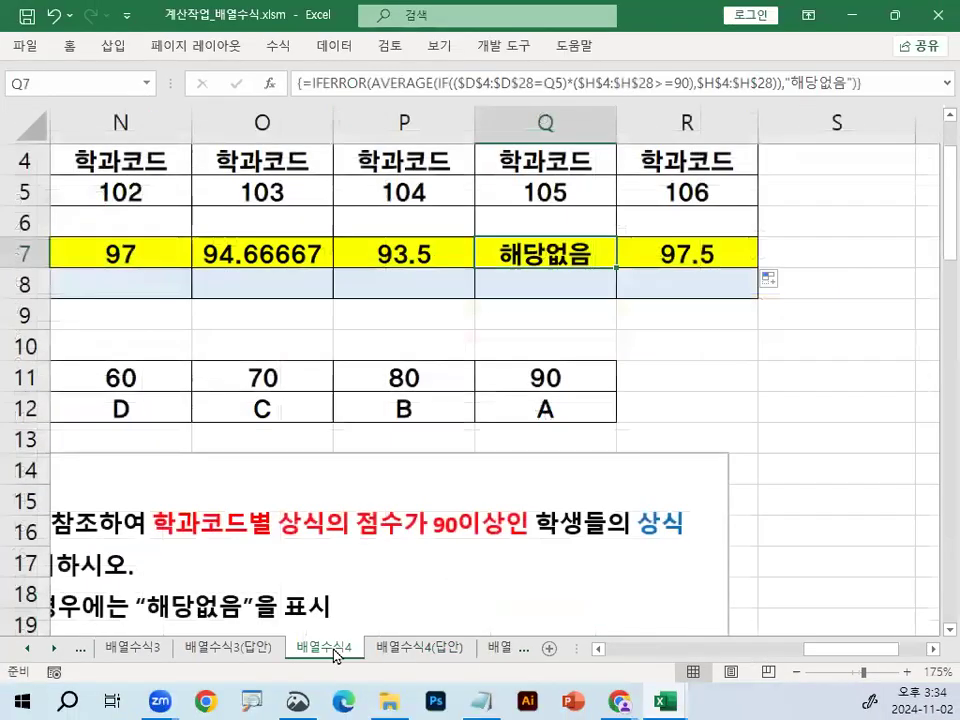
- Return to 배열수식4, switch to the Notepad notes and add =IFERROR(AVERAGE(IF(($D$4:$D$28=M5)*($H$4:$H$28>=90),$H$4:$H$28)),"해당없음") below the worded formula
left_click(323, 648)
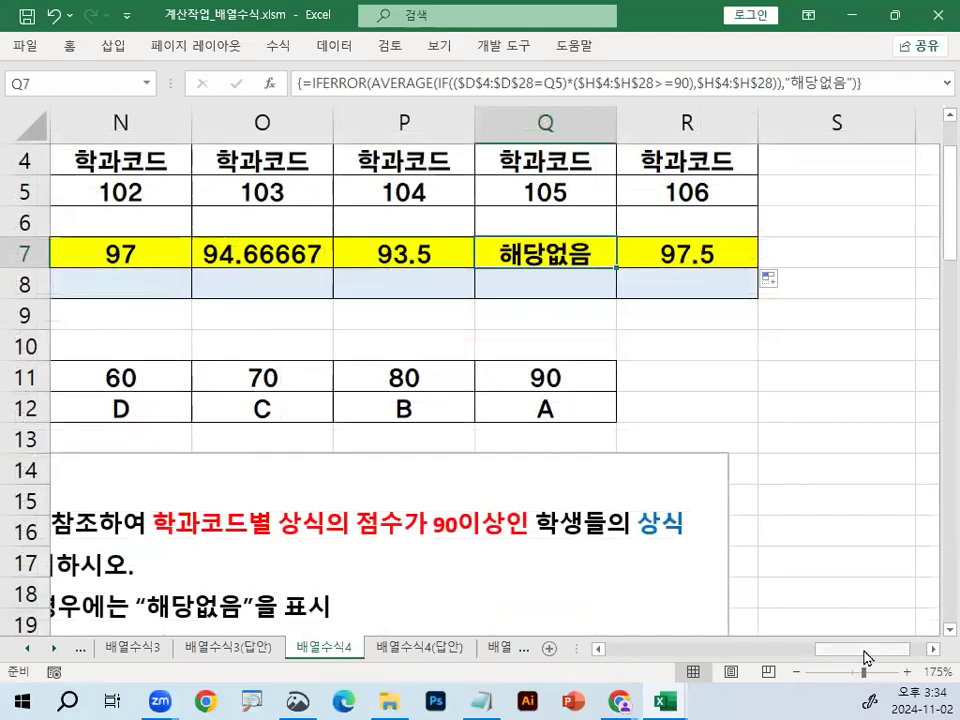
scroll(650, 496, "left", 3)
left_click(482, 700)
left_click(196, 438)
type("=IFERROR(AVERAGE(IF(($D$4:$D$28=M5)*($H$4:$H$28>=90),$H$4:$H$28)),\"해당없음\")")
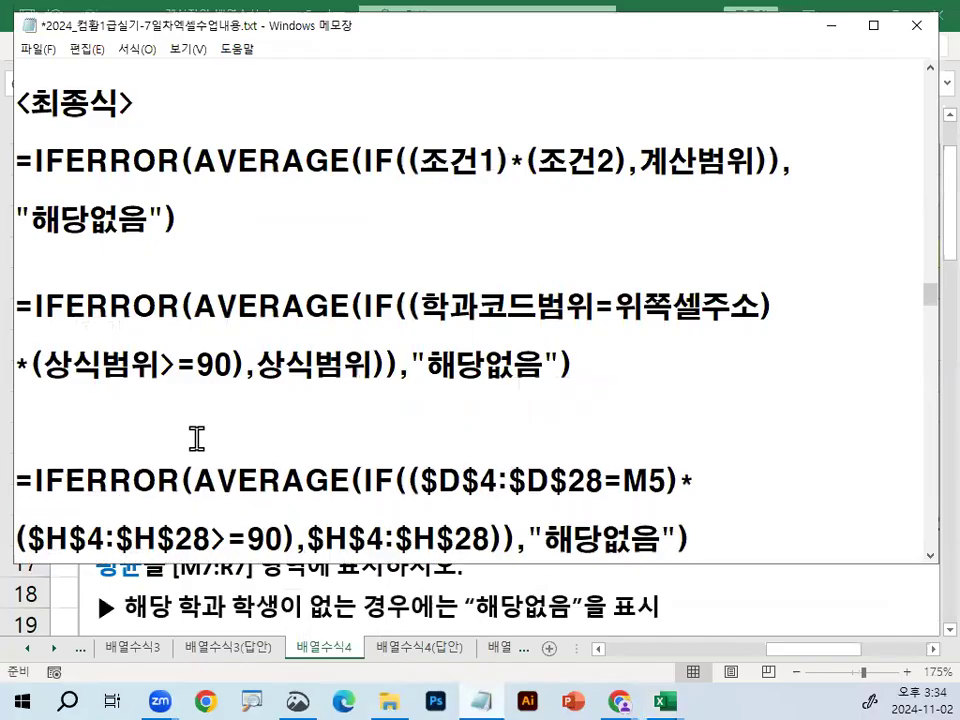
- Remove the blank lines between the dashed separator and the 2번문제) heading
scroll(196, 438, "down", 2)
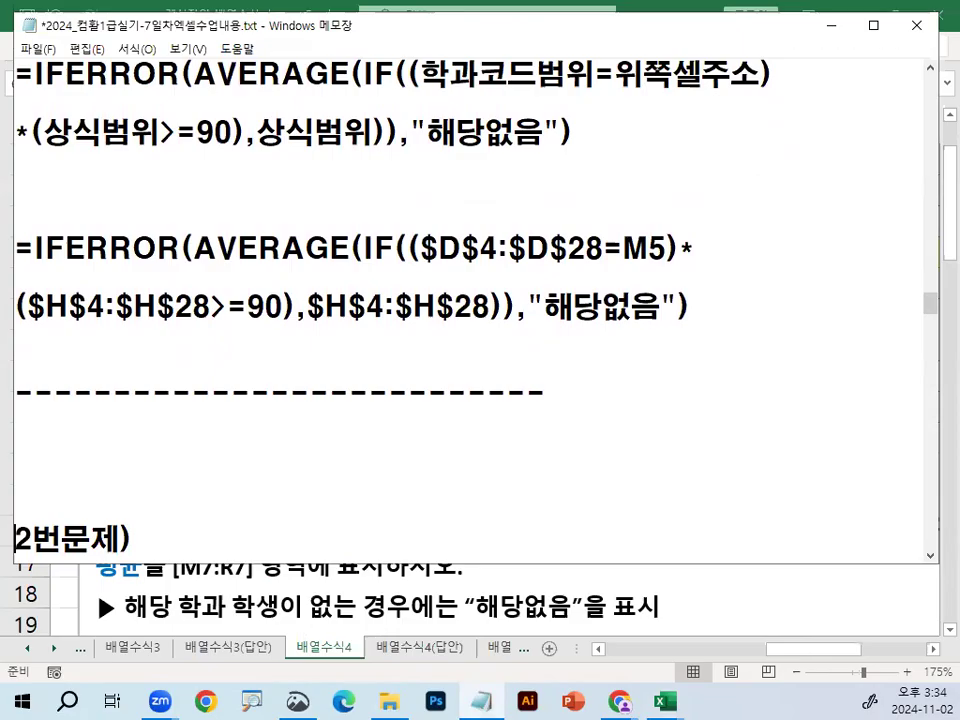
left_click(236, 422)
left_click(212, 413)
key("Delete")
key("Delete")
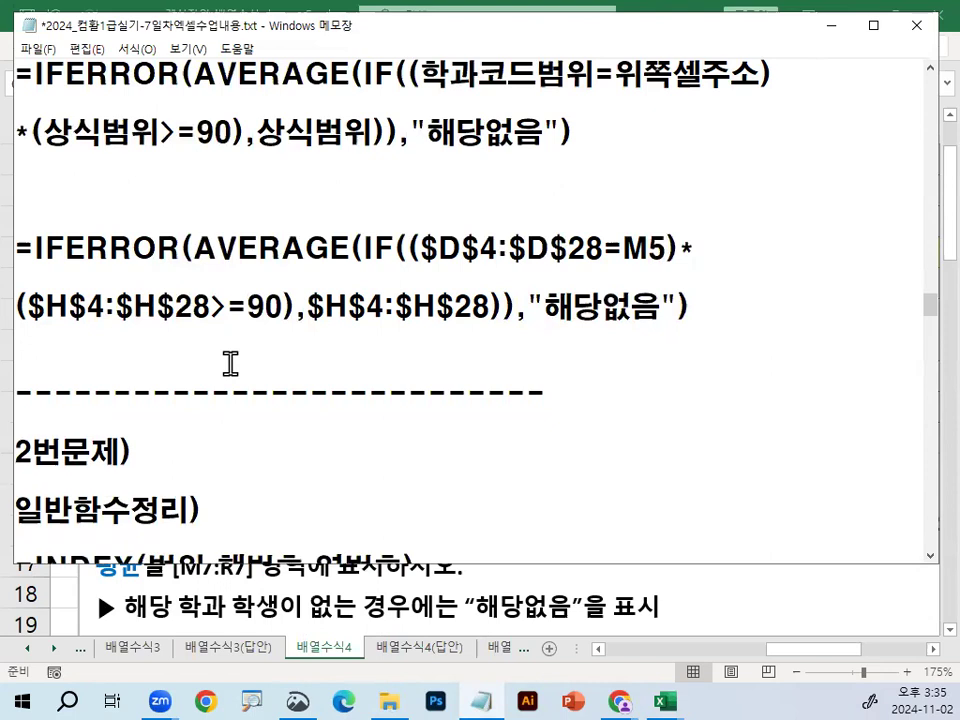
- Review the INDEX function's syntax and description under 일반함수정리, highlighting the row and column number arguments
scroll(471, 332, "down", 2)
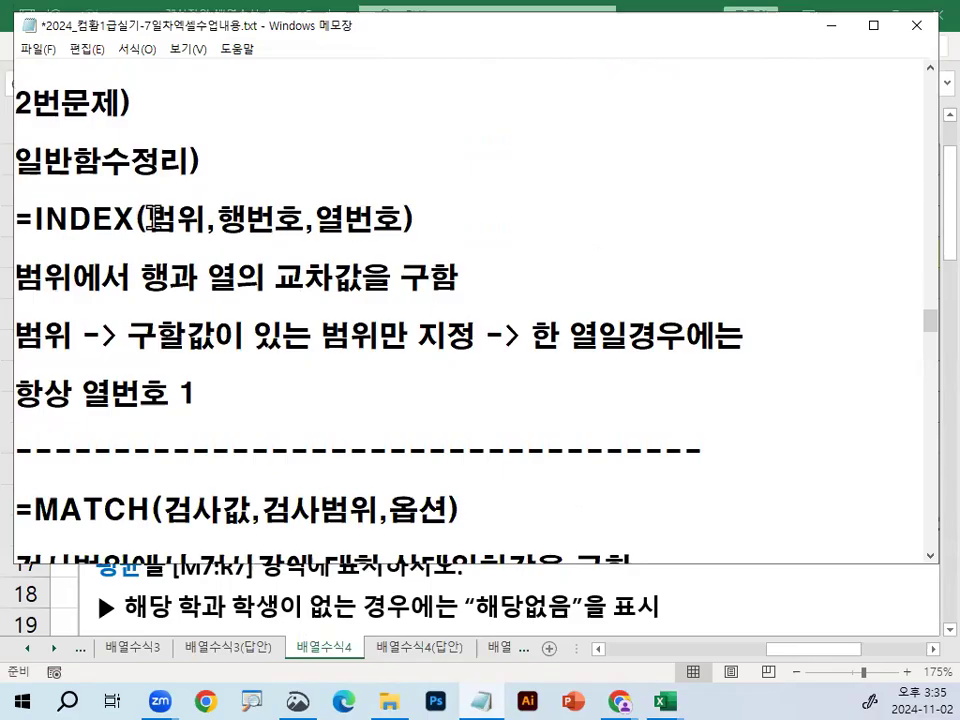
left_click_drag(15, 158, 182, 157)
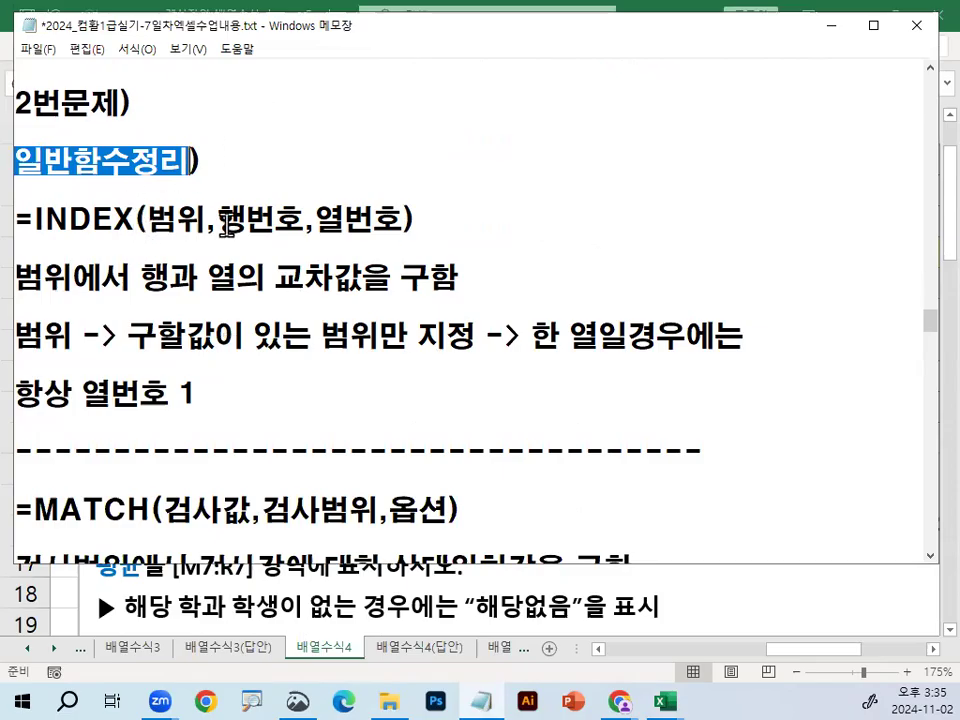
left_click_drag(226, 221, 416, 220)
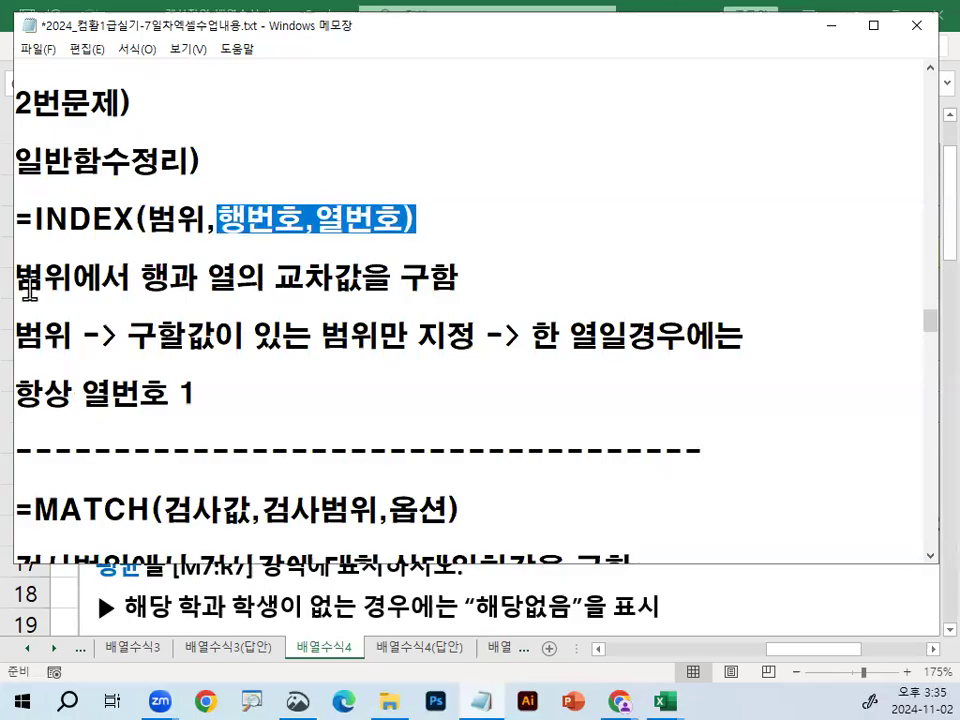
left_click_drag(15, 279, 170, 279)
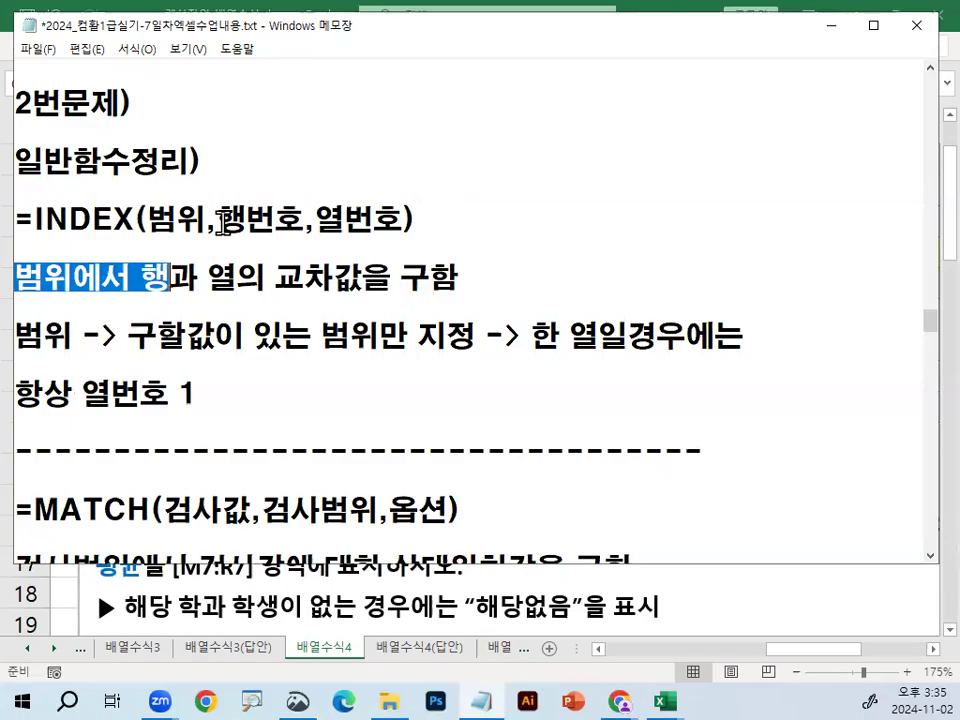
- Switch to the 통합 문서1 workbook in Excel and delete columns A through G from Sheet1
left_click(659, 702)
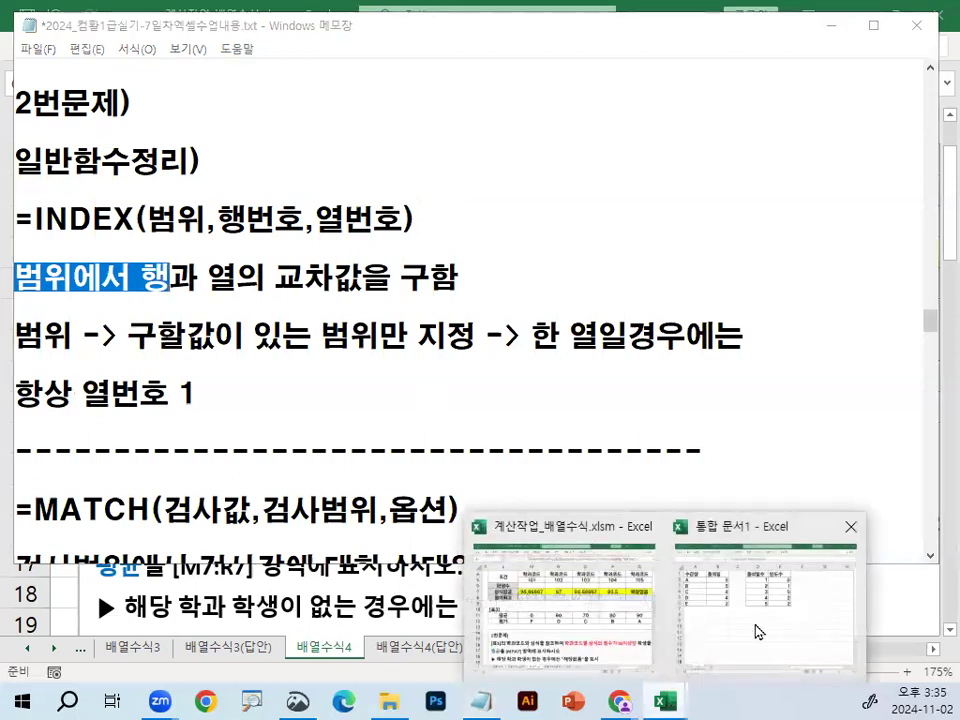
left_click(757, 632)
left_click_drag(791, 124, 88, 129)
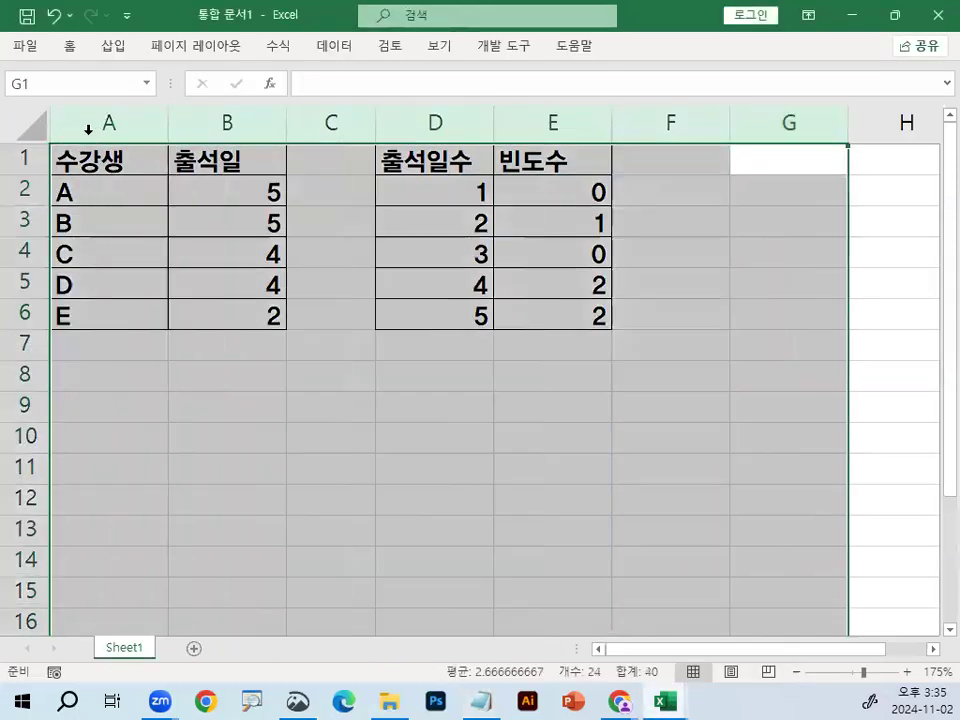
right_click(88, 129)
left_click(180, 324)
left_click(270, 412)
- Fill the range B4:D7 with the value 100
left_click_drag(224, 252, 462, 353)
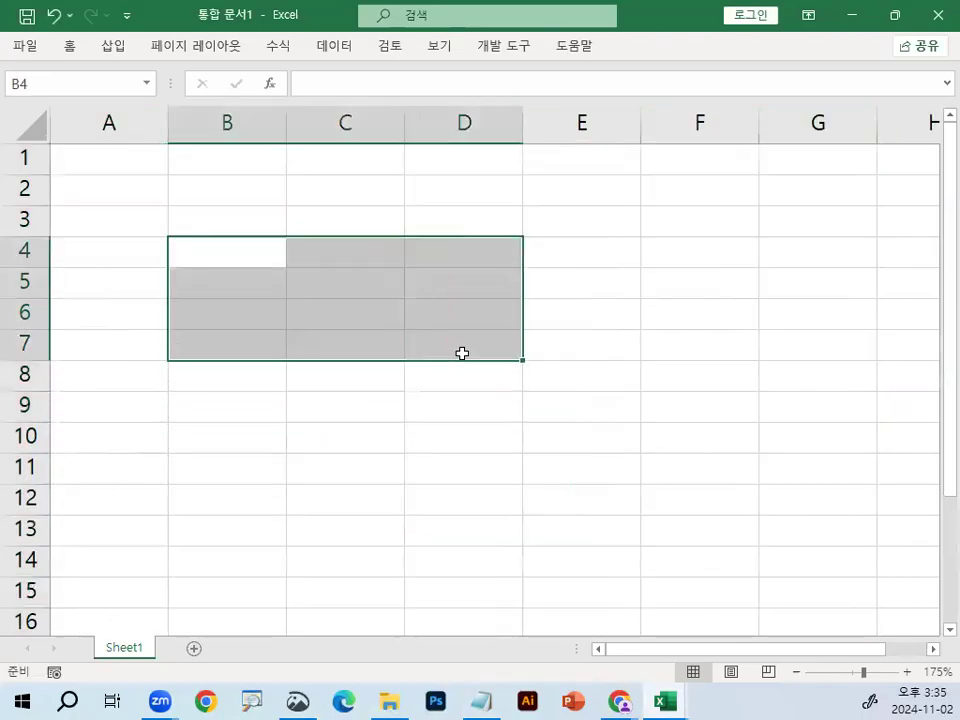
type("100")
key("ctrl+Return")
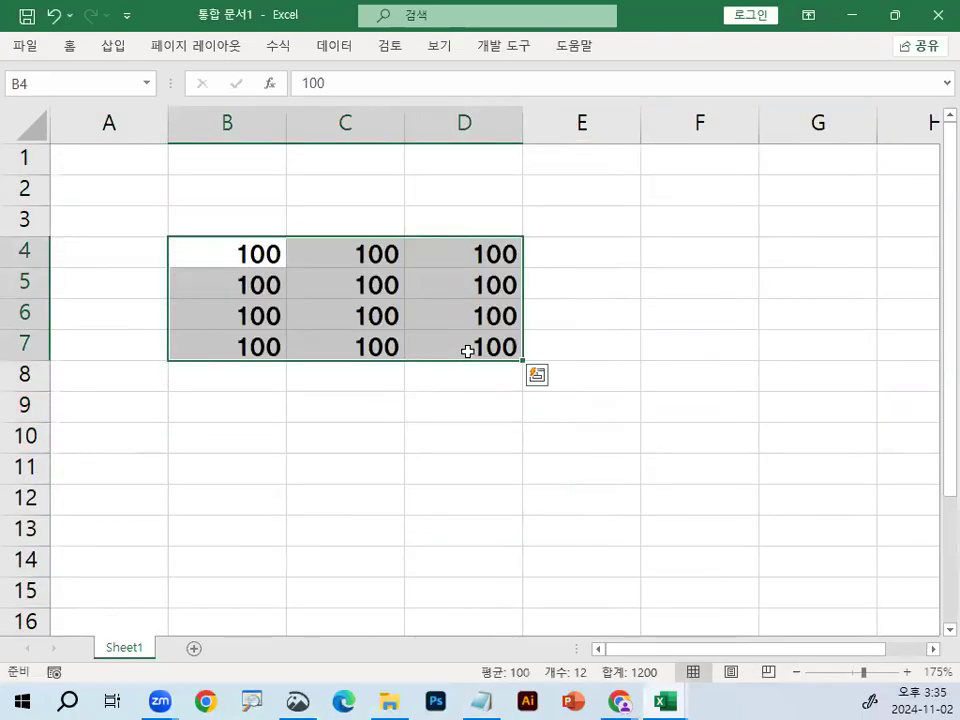
left_click_drag(223, 343, 456, 362)
left_click(460, 437)
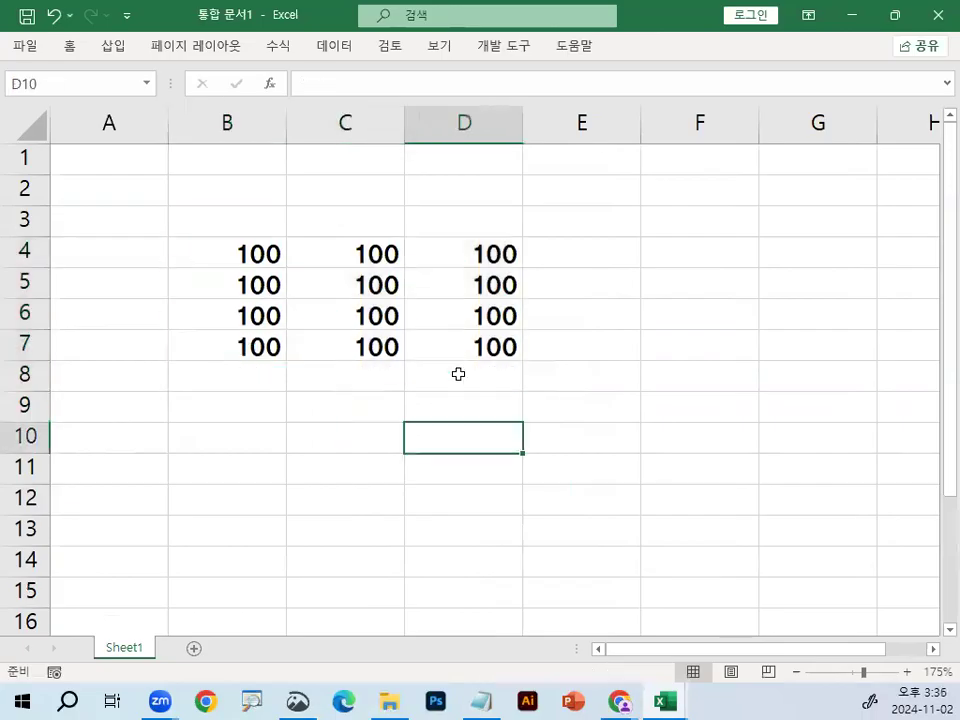
- Replace the value in cell C5 with the text 가
left_click(362, 286)
type("RK")
key("BackSpace")
key("BackSpace")
type("가")
key("Return")
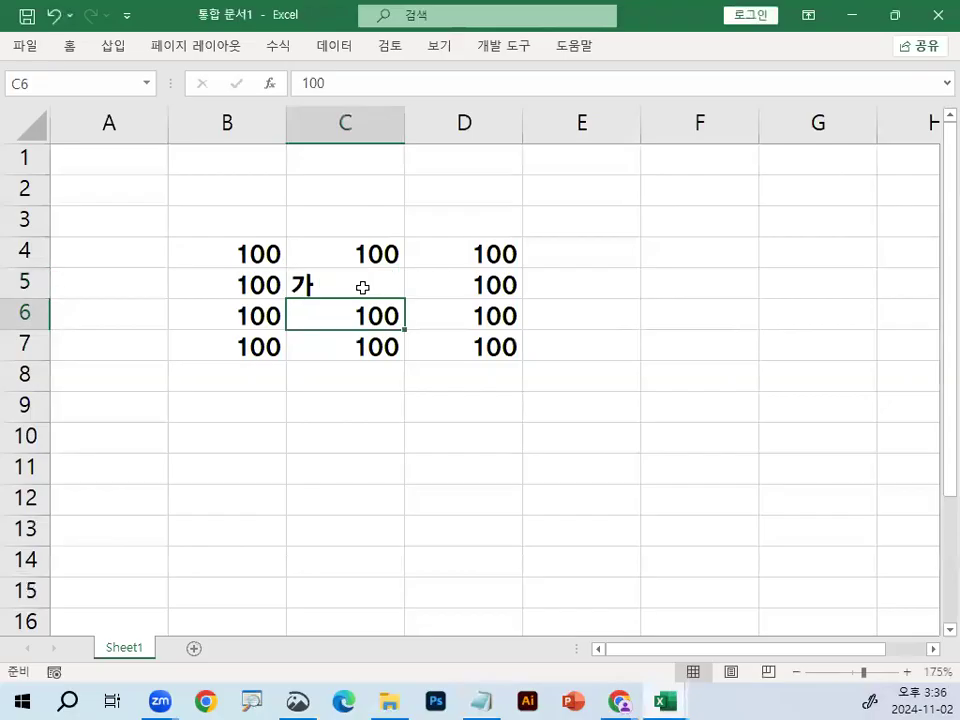
- Select B4:D7, circle 가 and draw temporary red lines through row 5 and column C to mark their intersection
left_click_drag(257, 260, 470, 345)
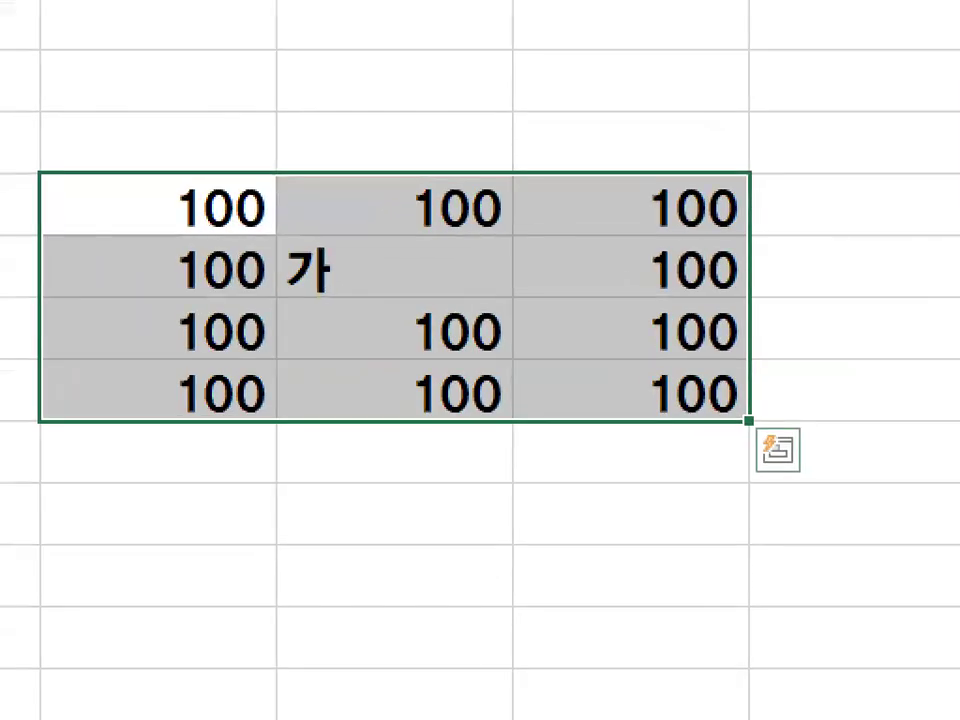
mouse_move(341, 288)
left_mouse_down()
mouse_move(315, 222)
mouse_move(352, 270)
left_mouse_up()
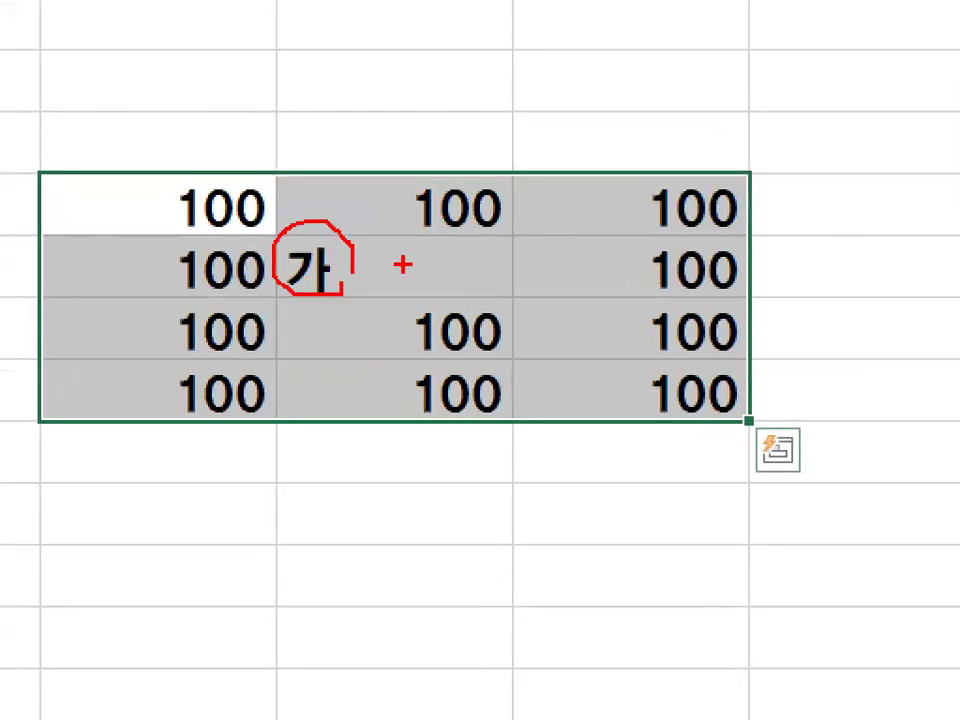
key("Escape")
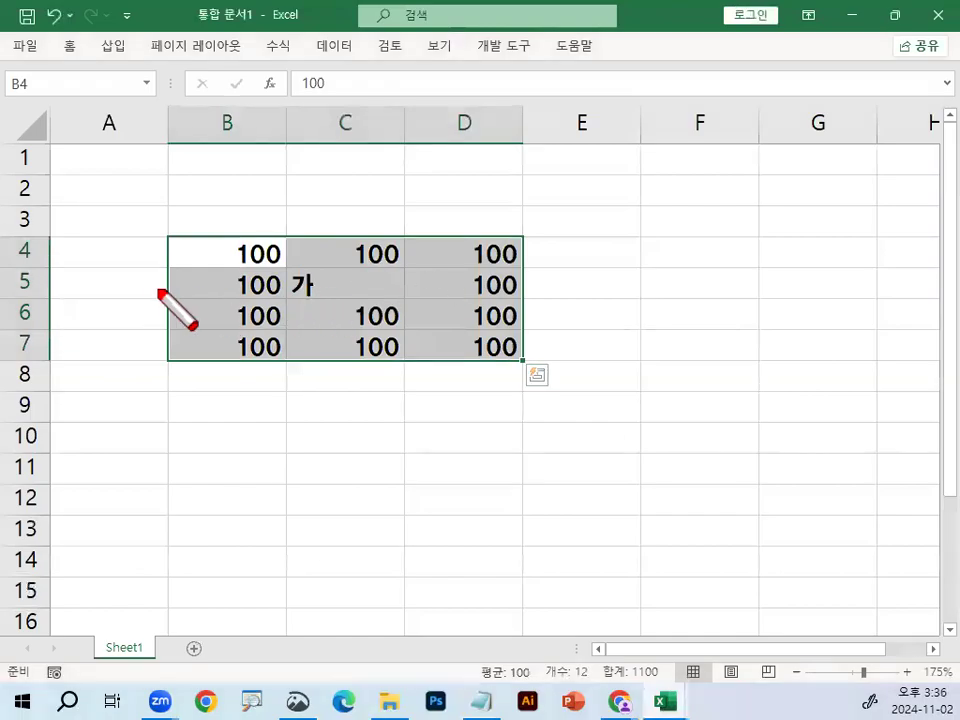
left_click_drag(97, 281, 618, 281)
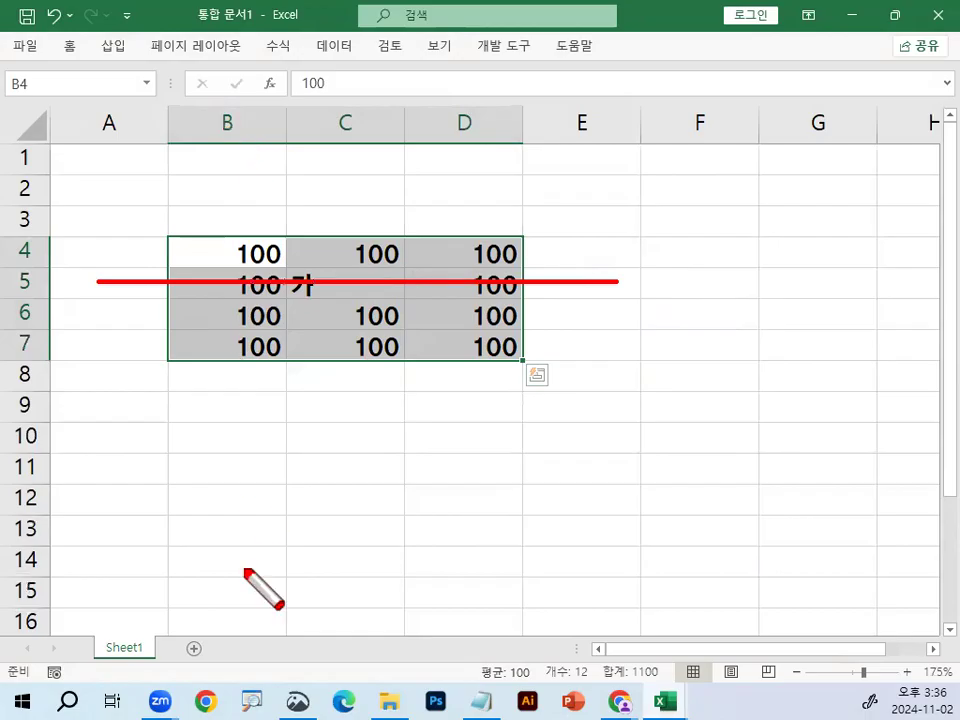
left_click_drag(356, 150, 358, 549)
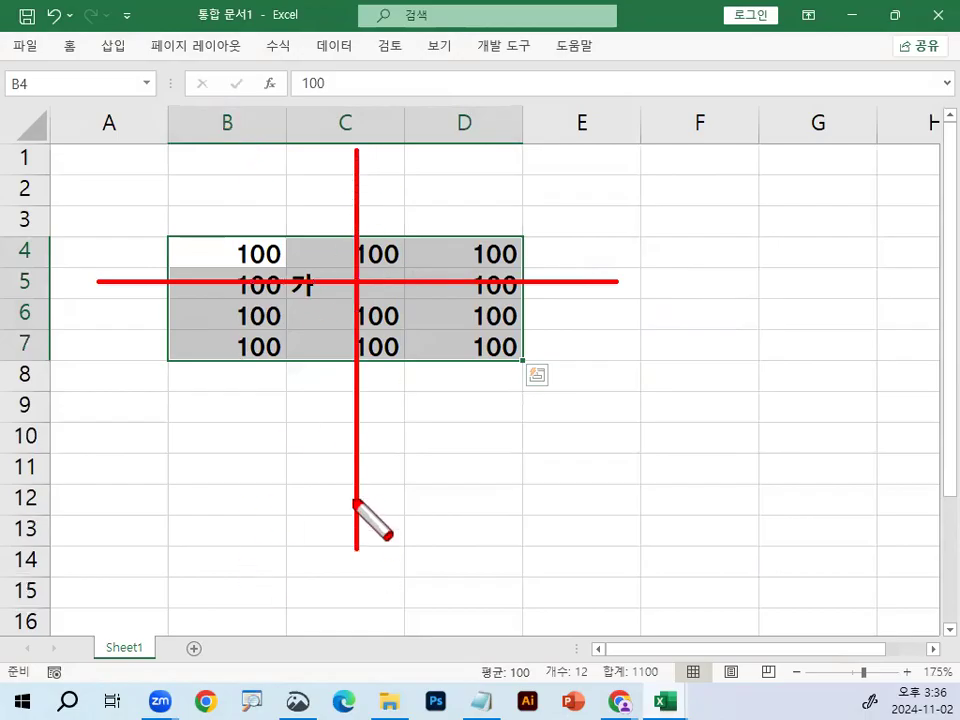
mouse_move(315, 298)
left_mouse_down()
mouse_move(293, 262)
mouse_move(322, 292)
left_mouse_up()
key("Escape")
- Enter =INDEX(B4:D7,2,2) in cell C2
left_click(377, 186)
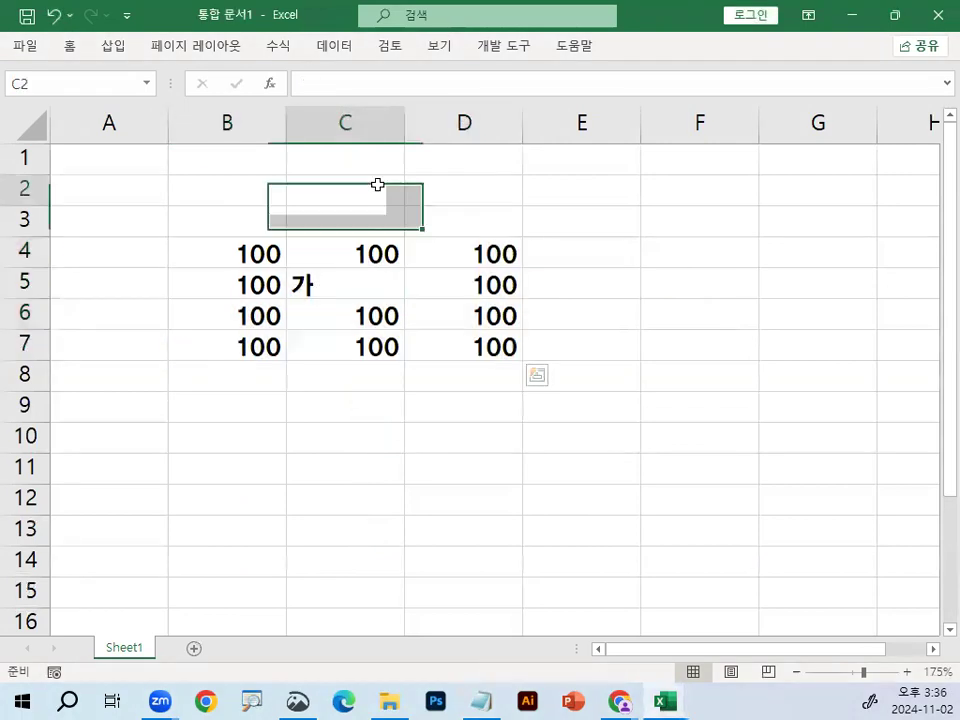
type("=IN")
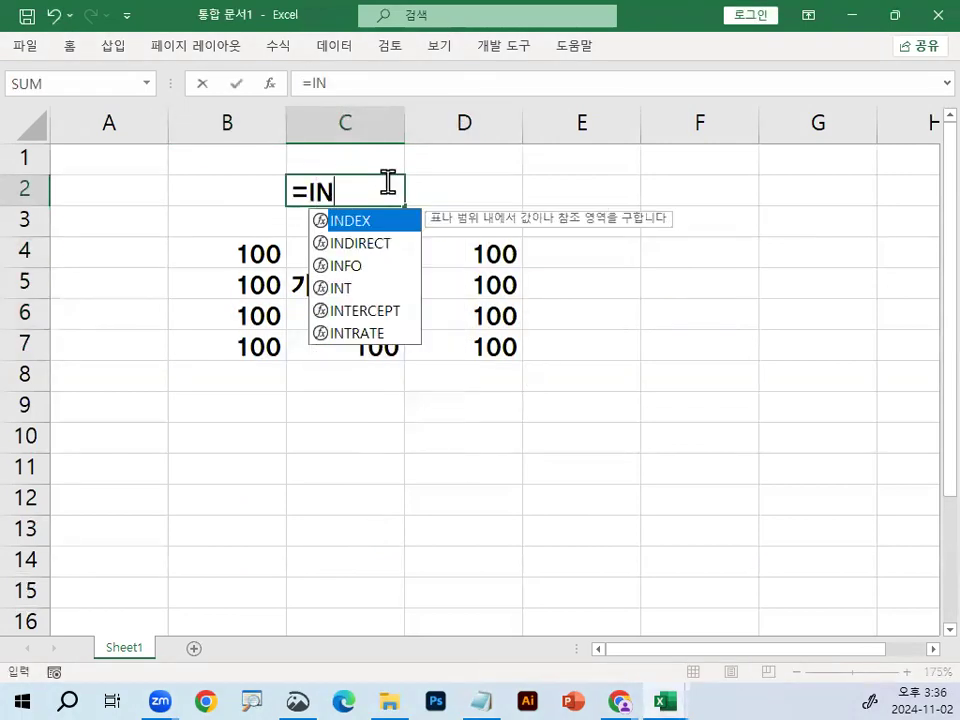
type("DEX(")
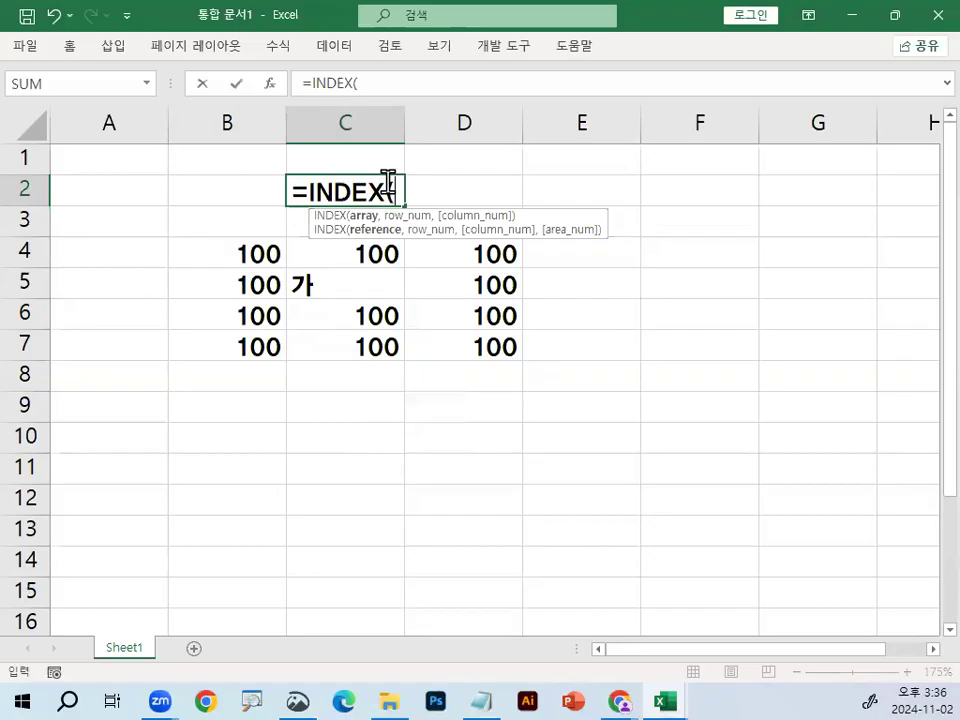
left_click_drag(222, 263, 499, 337)
type(",")
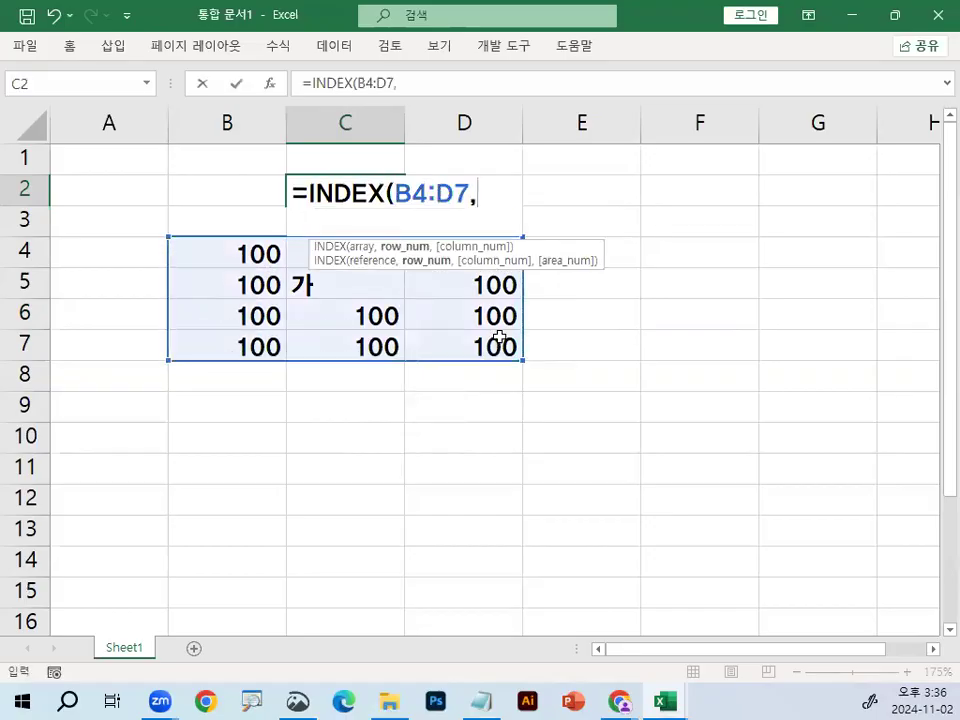
left_click_drag(313, 244, 638, 564)
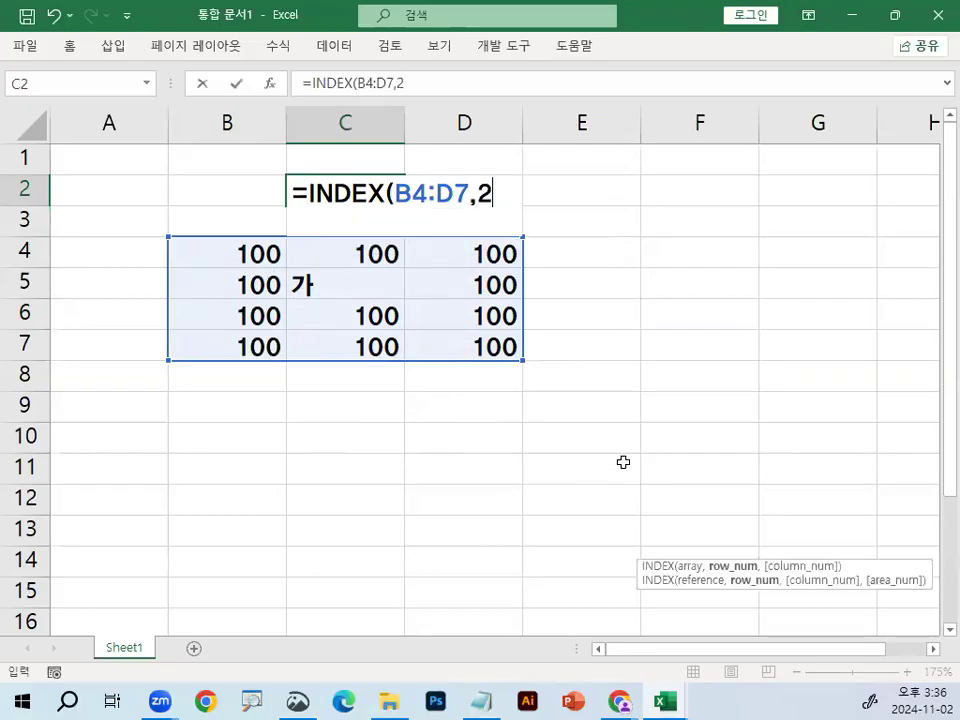
type("2,2")
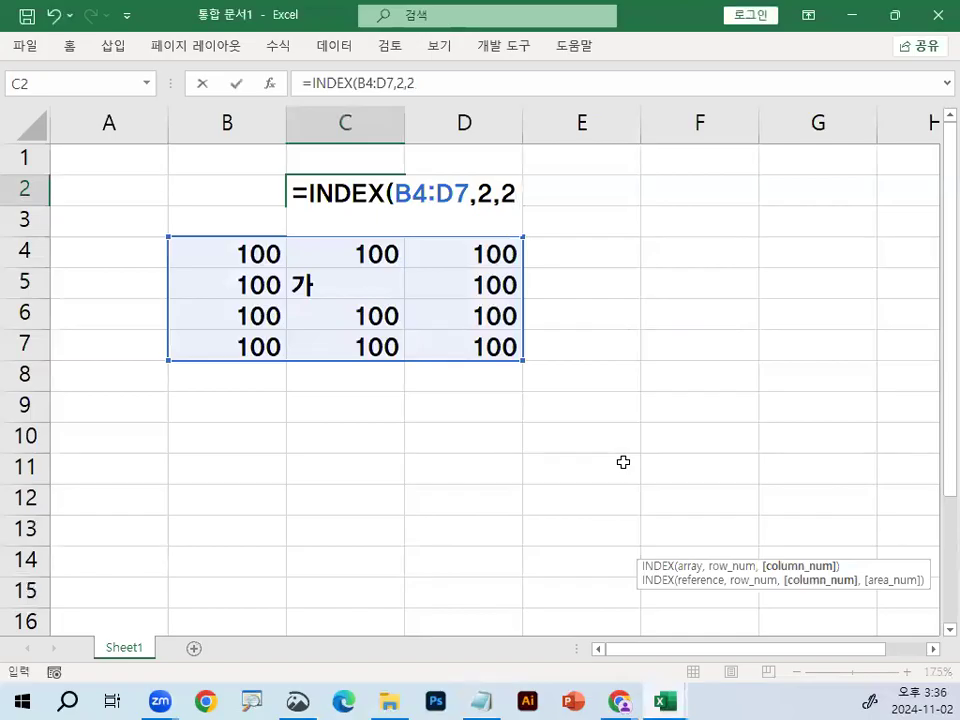
type(")")
key("Return")
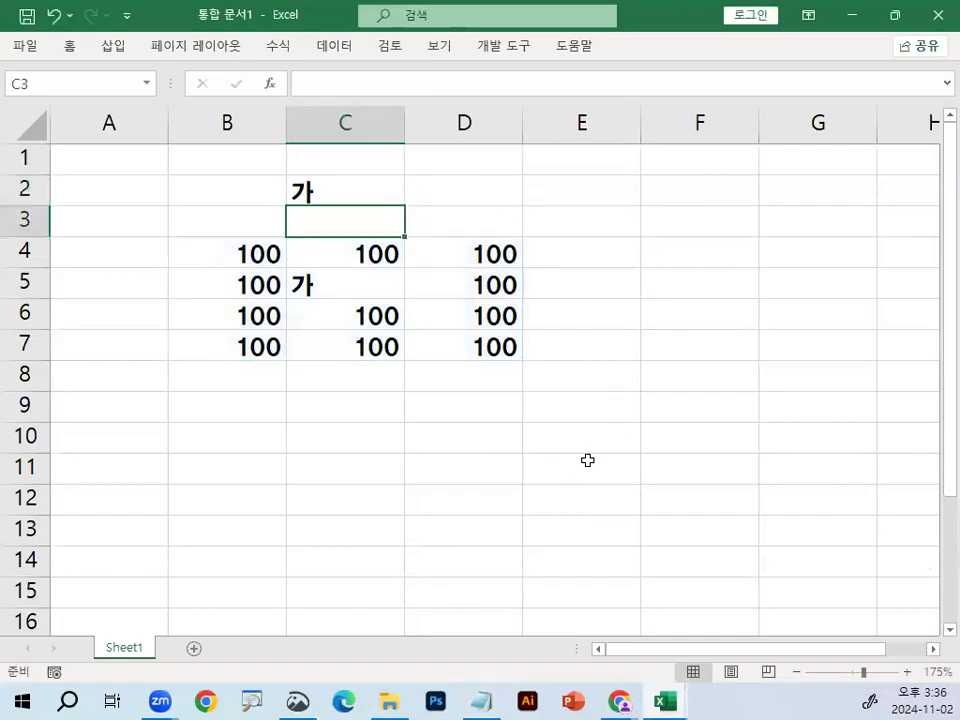
- Open the INDEX formula in C2 and mark its arguments with temporary red strokes, leaving the formula as it is
double_click(359, 192)
mouse_move(530, 201)
left_mouse_down()
mouse_move(518, 201)
mouse_move(514, 180)
left_mouse_up()
left_click_drag(505, 137, 450, 222)
left_click_drag(595, 125, 497, 221)
left_click_drag(525, 143, 575, 235)
key("Escape")
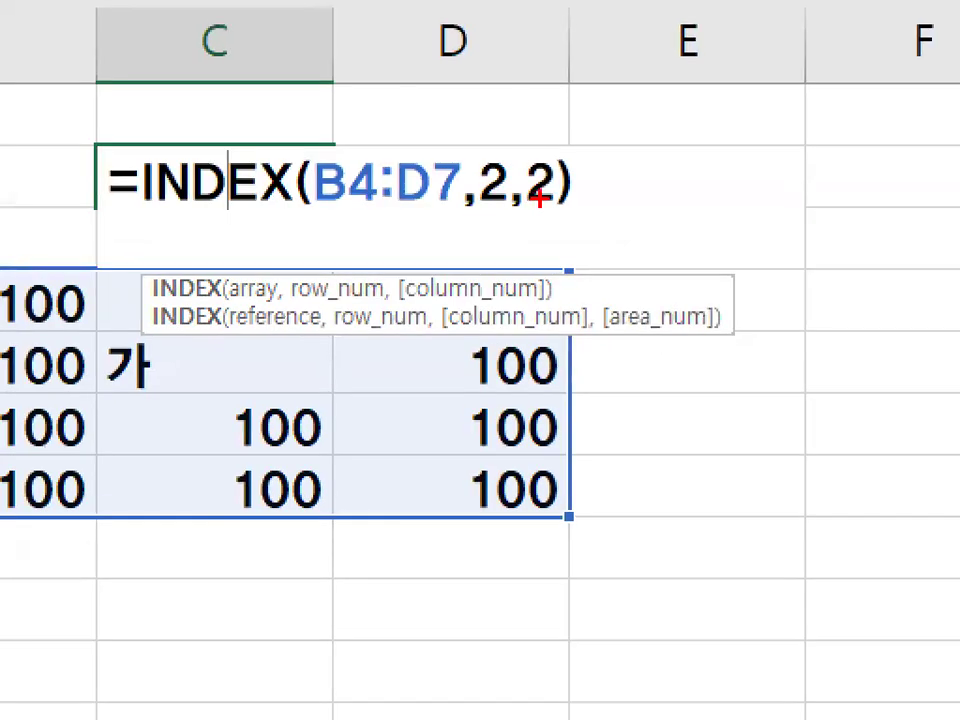
left_click_drag(540, 198, 530, 192)
mouse_move(432, 97)
left_mouse_down()
mouse_move(468, 128)
mouse_move(597, 4)
left_mouse_up()
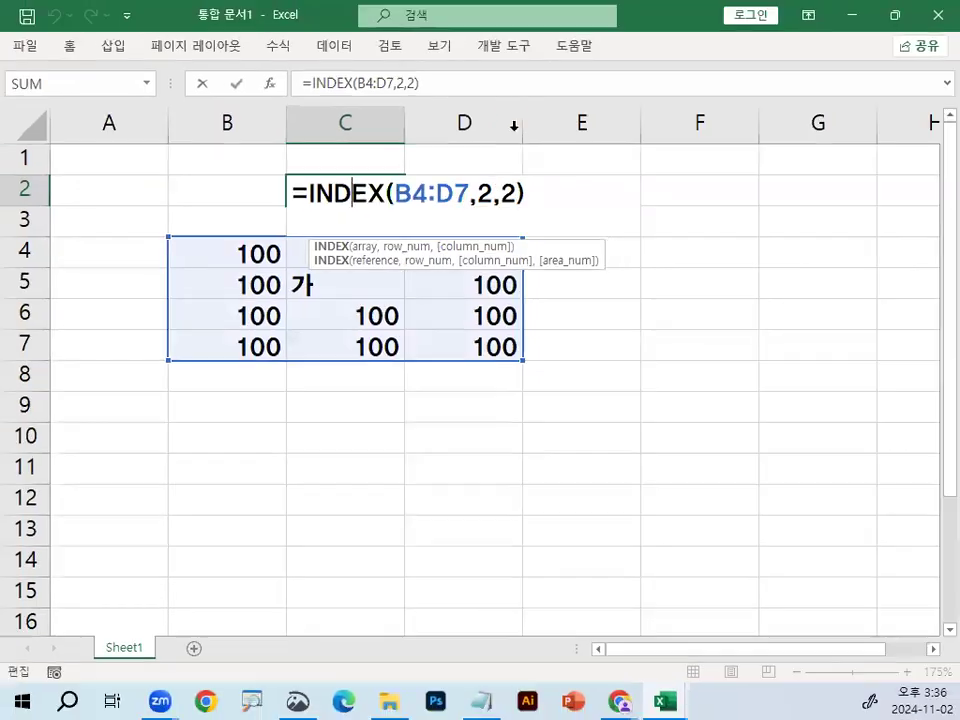
key("ctrl+Return")
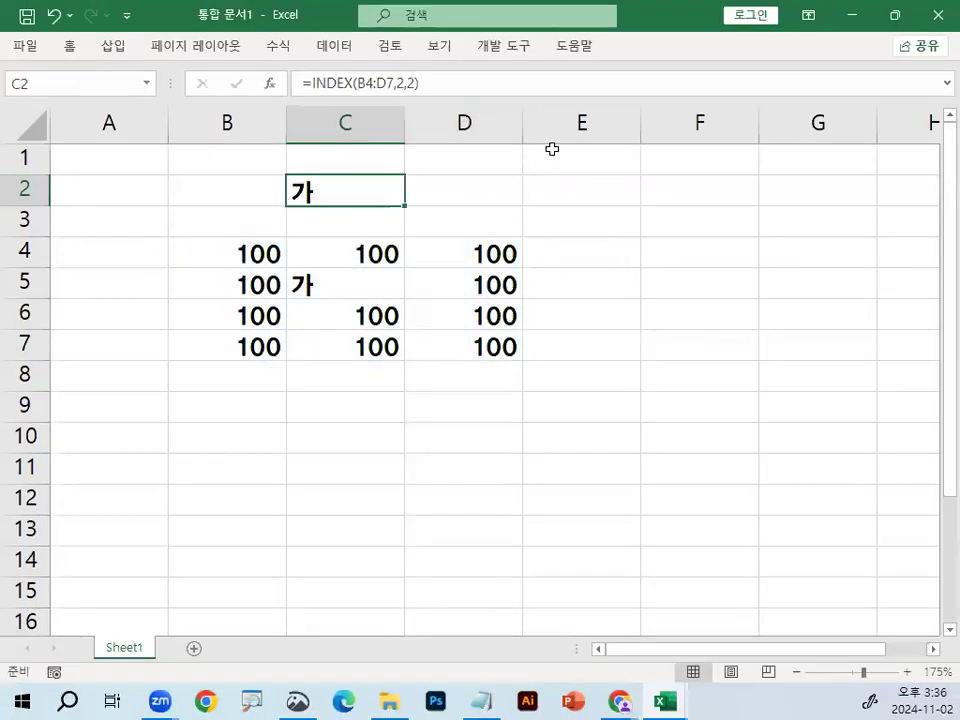
- Review C2's formula by underlining the range B4:D7 in red and circling the 가 in cell C5
double_click(343, 188)
left_click_drag(396, 208, 438, 208)
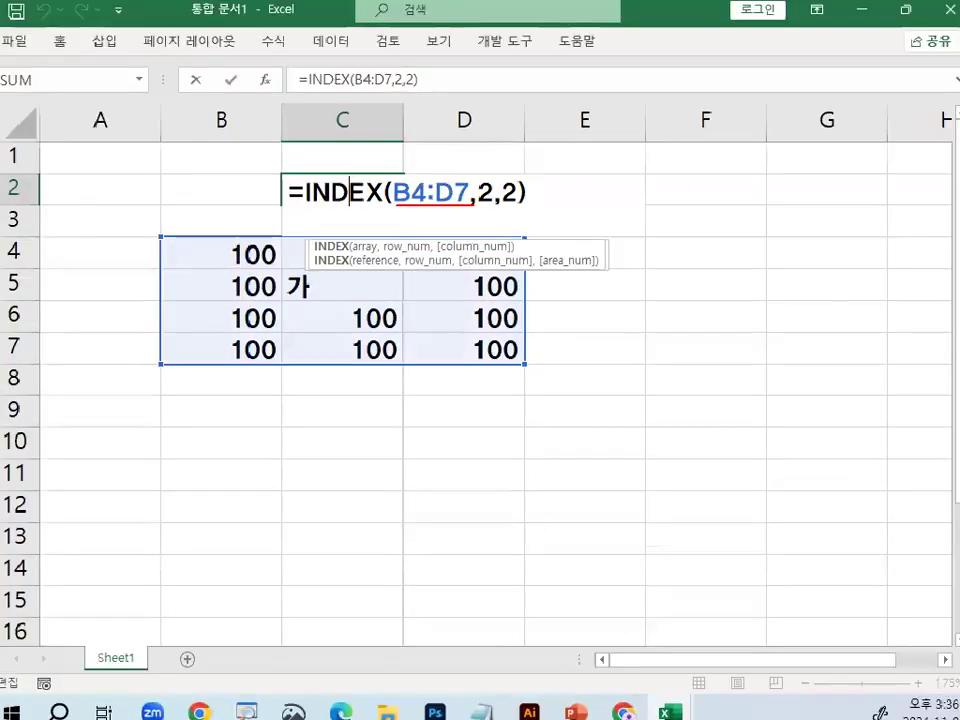
key("Escape")
left_click_drag(109, 375, 184, 361)
left_click_drag(355, 268, 364, 287)
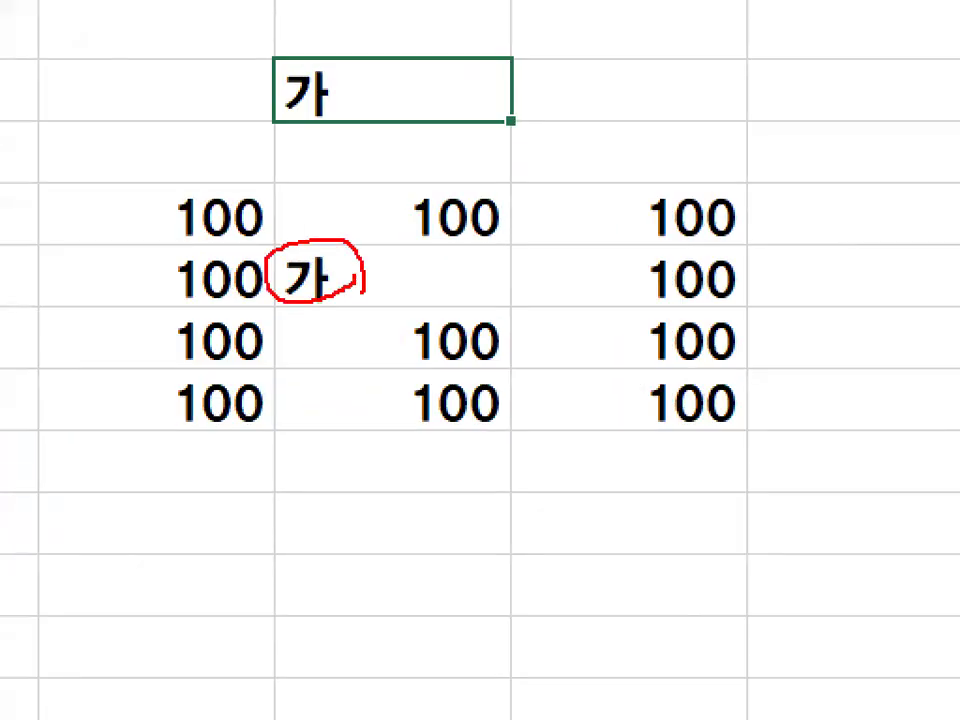
mouse_move(292, 185)
left_mouse_down()
mouse_move(291, 412)
mouse_move(467, 420)
mouse_move(472, 200)
mouse_move(312, 198)
left_mouse_up()
key("Escape")
- Go through the sample table's columns and cross out D4:D7 and B4:B7 with temporary red strokes
left_click_drag(441, 225, 400, 421)
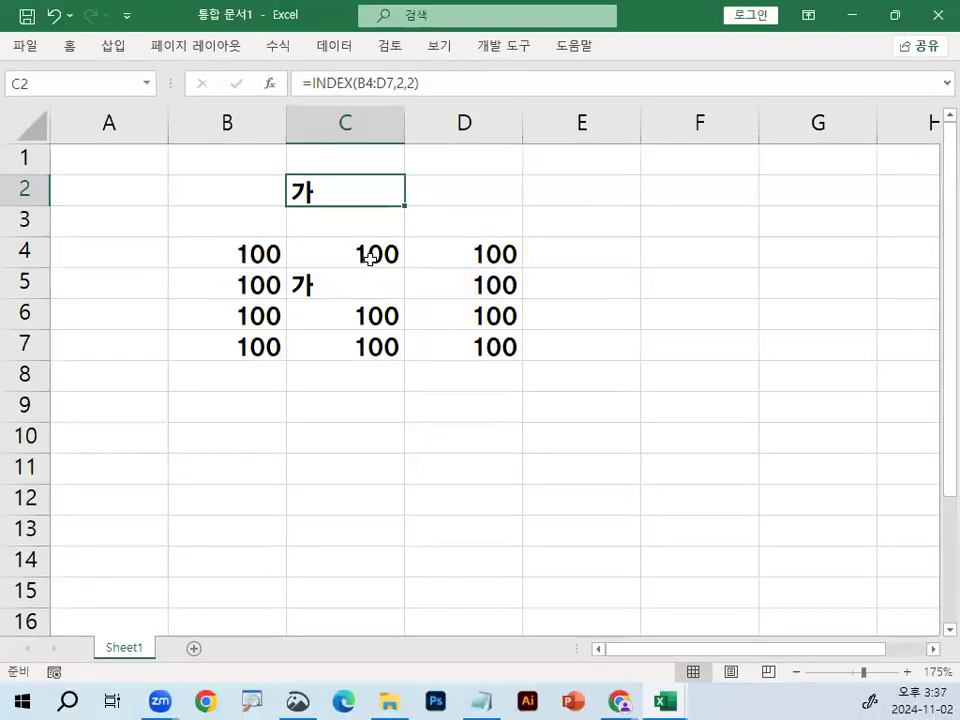
key("ctrl+v")
left_click_drag(231, 253, 240, 336)
key("ctrl+v")
left_click_drag(441, 259, 454, 344)
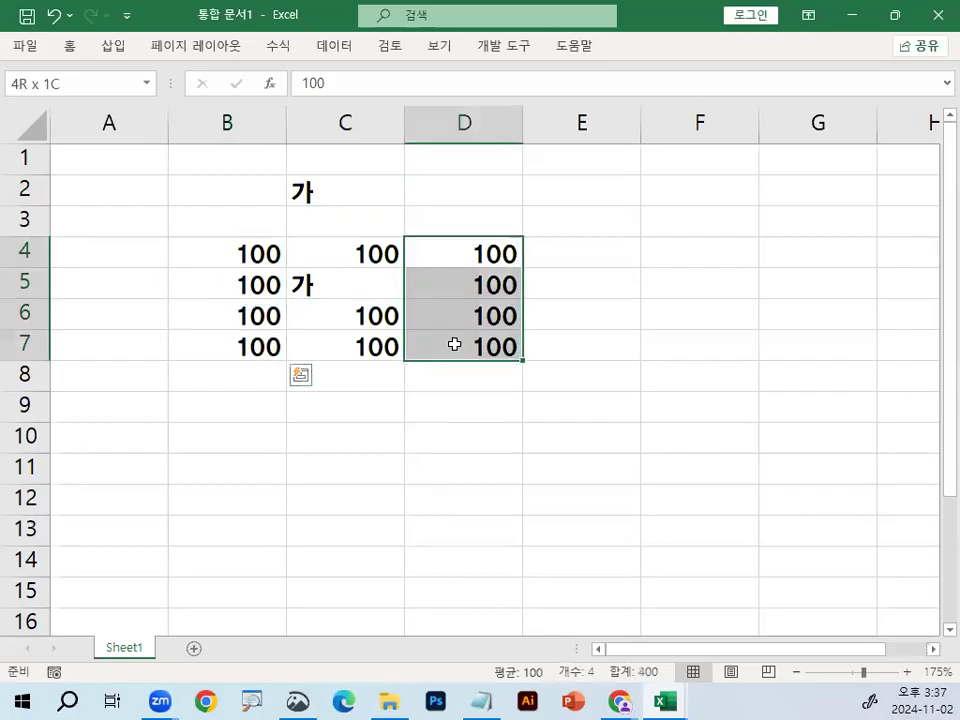
key("ctrl+v")
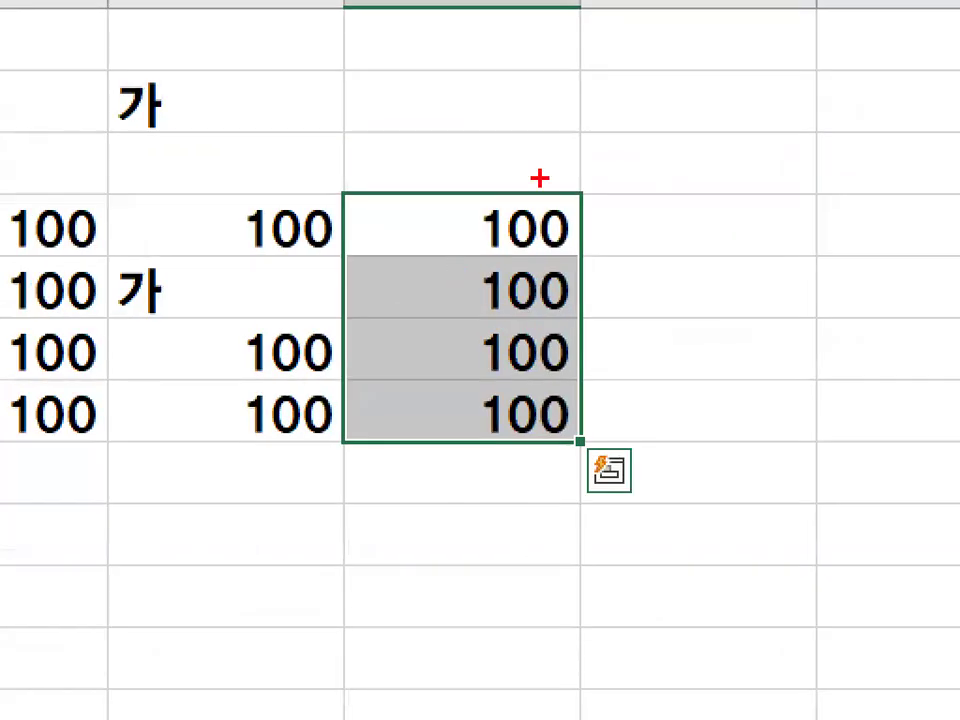
left_click_drag(539, 180, 411, 424)
left_click_drag(437, 207, 500, 418)
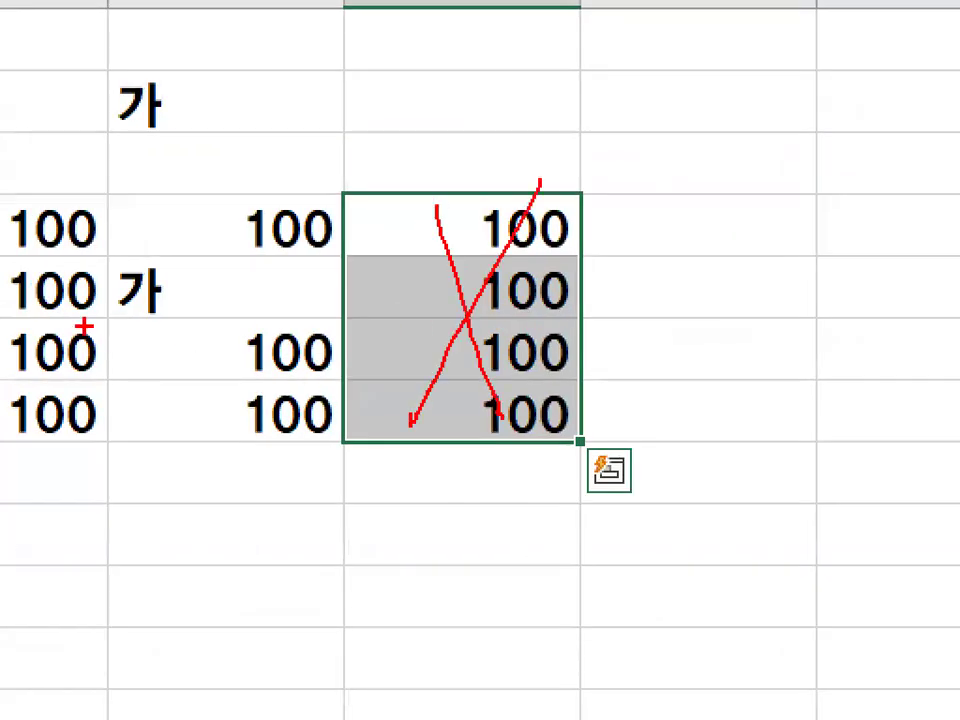
left_click_drag(101, 208, 37, 402)
left_click_drag(52, 218, 85, 400)
mouse_move(372, 405)
left_mouse_down()
mouse_move(332, 435)
mouse_move(311, 204)
mouse_move(340, 422)
left_mouse_up()
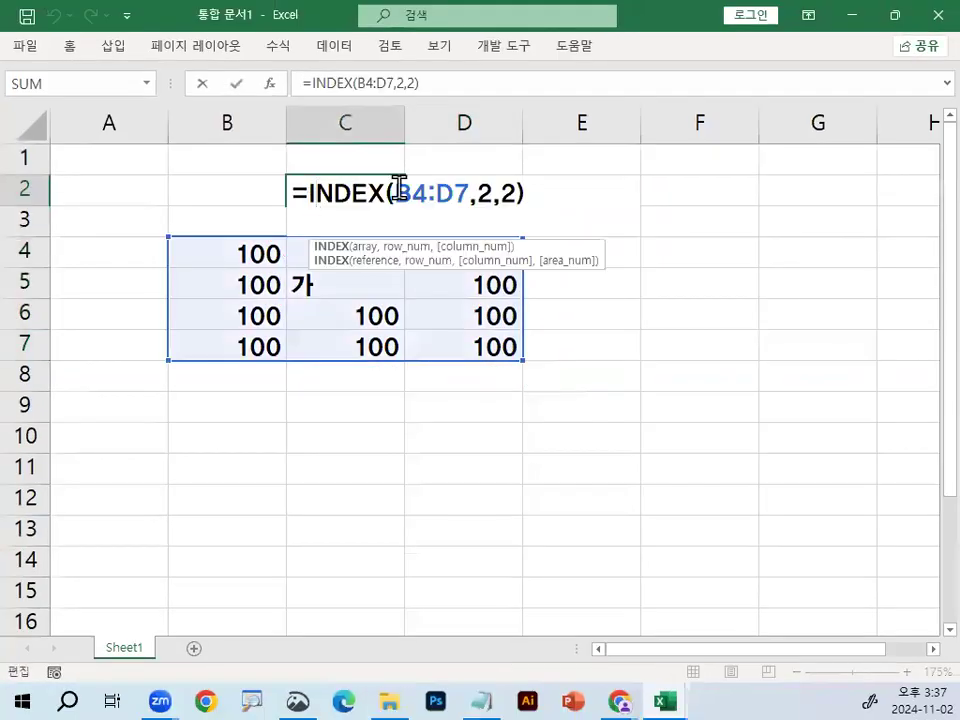
- Replace the arguments of C2's INDEX formula with the single-column range C4:C7 and move the syntax tip aside
left_click_drag(397, 190, 626, 184)
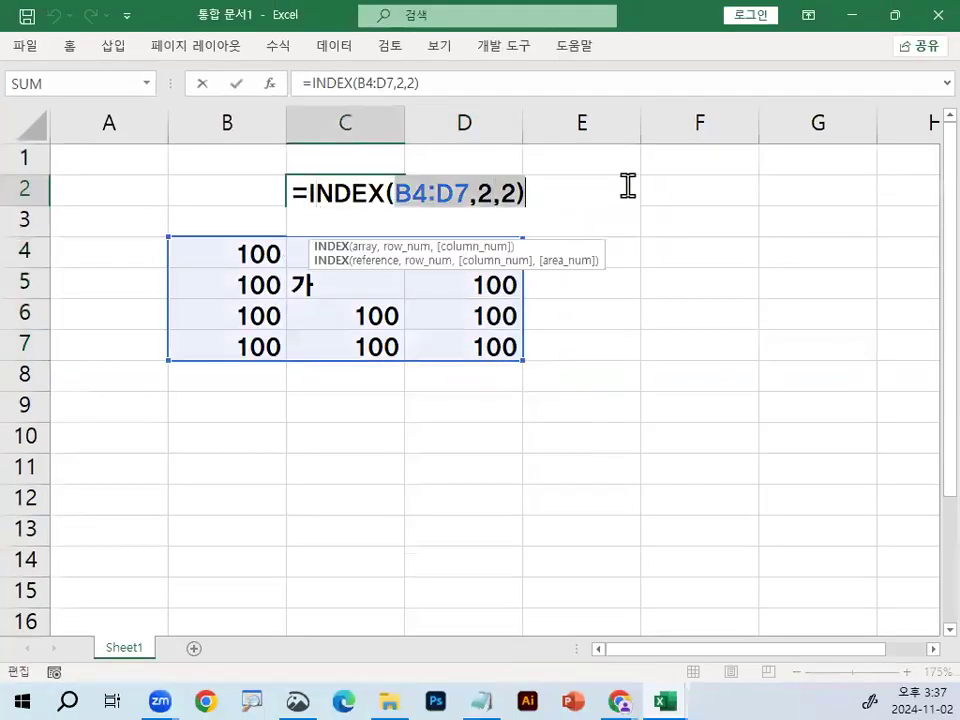
key("BackSpace")
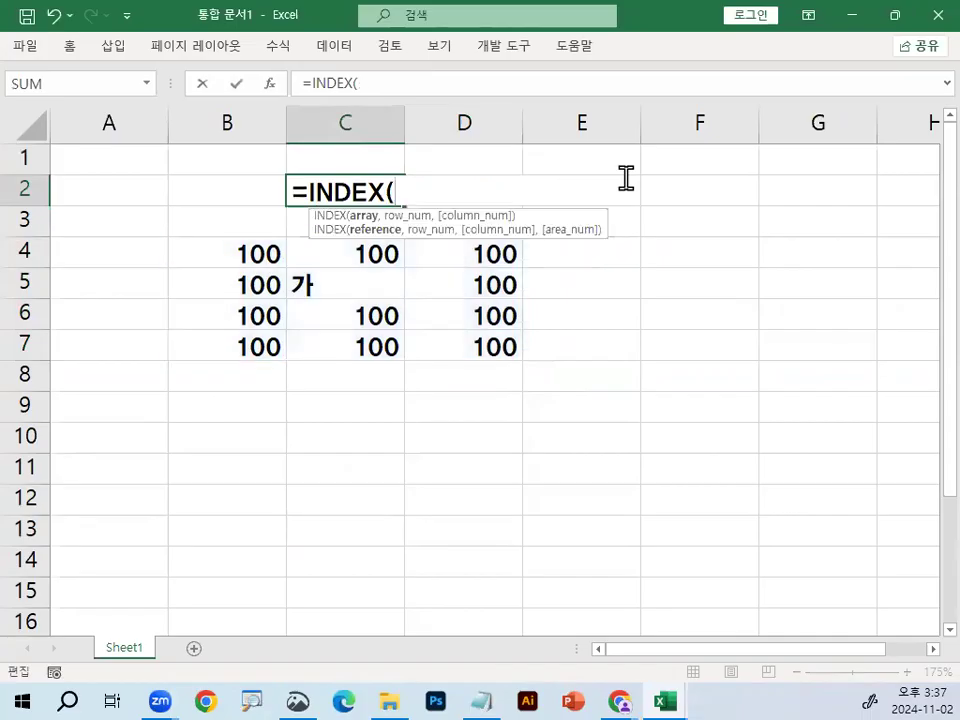
left_click_drag(360, 255, 358, 356)
left_click_drag(311, 212, 626, 287)
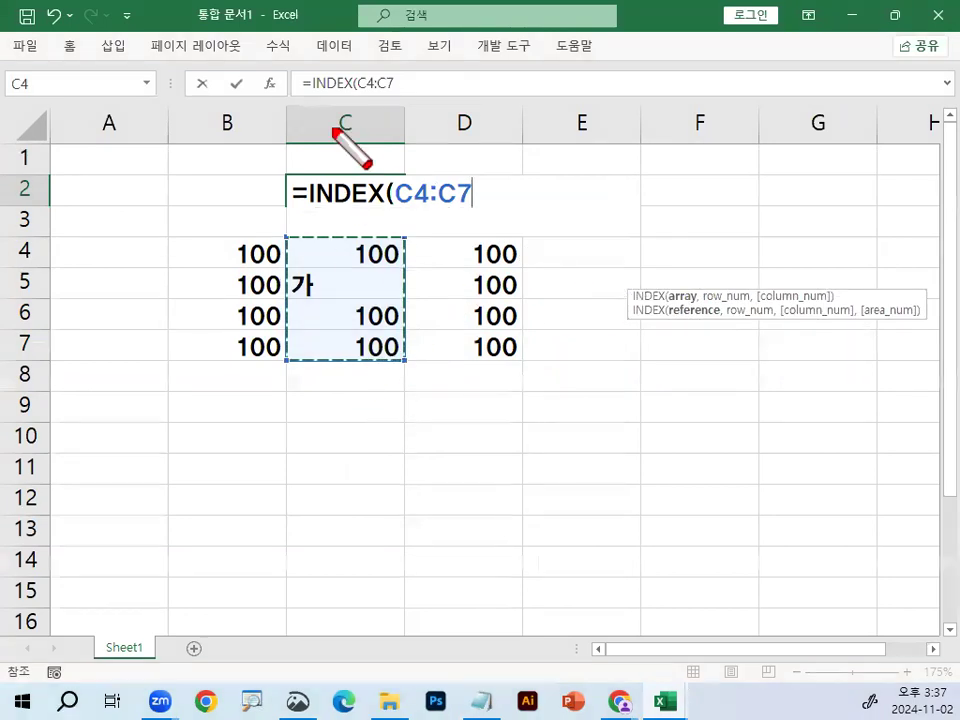
- Draw temporary red lines down column C and across rows 4 to 7, and circle the missing argument and range C4:C7
left_click_drag(332, 124, 332, 462)
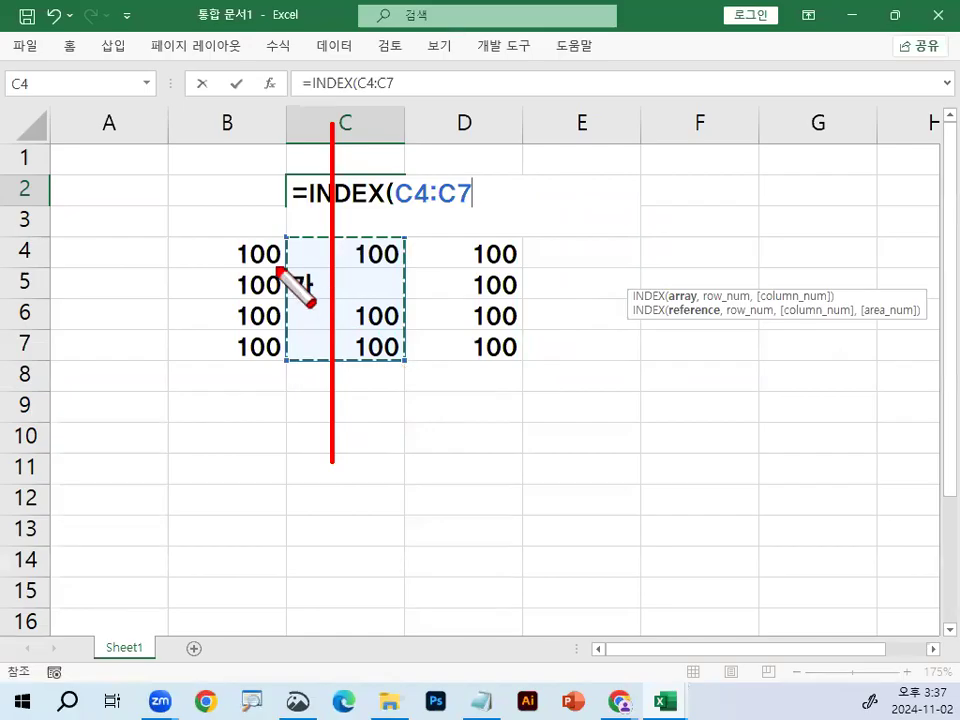
left_click_drag(262, 249, 422, 249)
left_click_drag(270, 283, 428, 283)
left_click_drag(278, 311, 420, 311)
left_click(271, 352)
left_click_drag(268, 351, 460, 352)
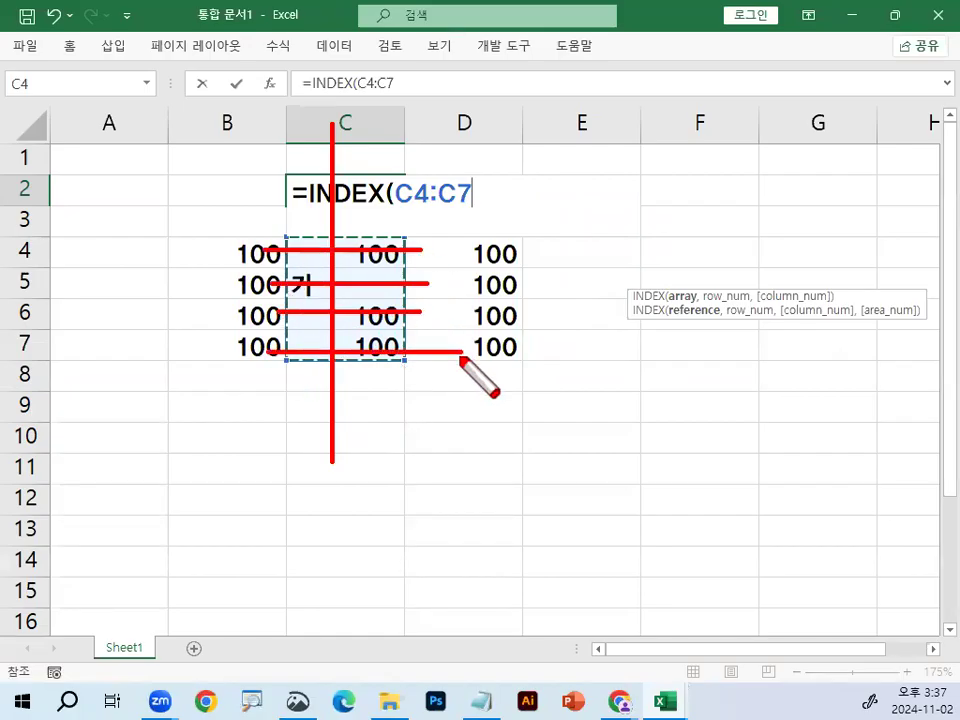
mouse_move(514, 193)
left_mouse_down()
mouse_move(505, 195)
mouse_move(545, 211)
left_mouse_up()
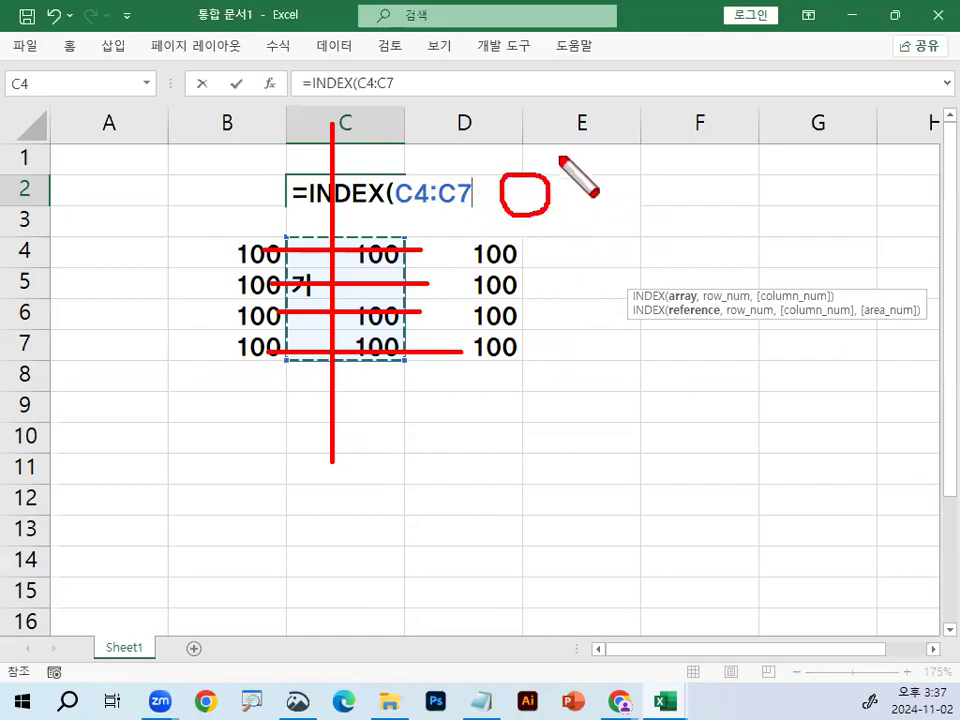
mouse_move(410, 366)
left_mouse_down()
mouse_move(266, 371)
mouse_move(400, 264)
mouse_move(410, 378)
left_mouse_up()
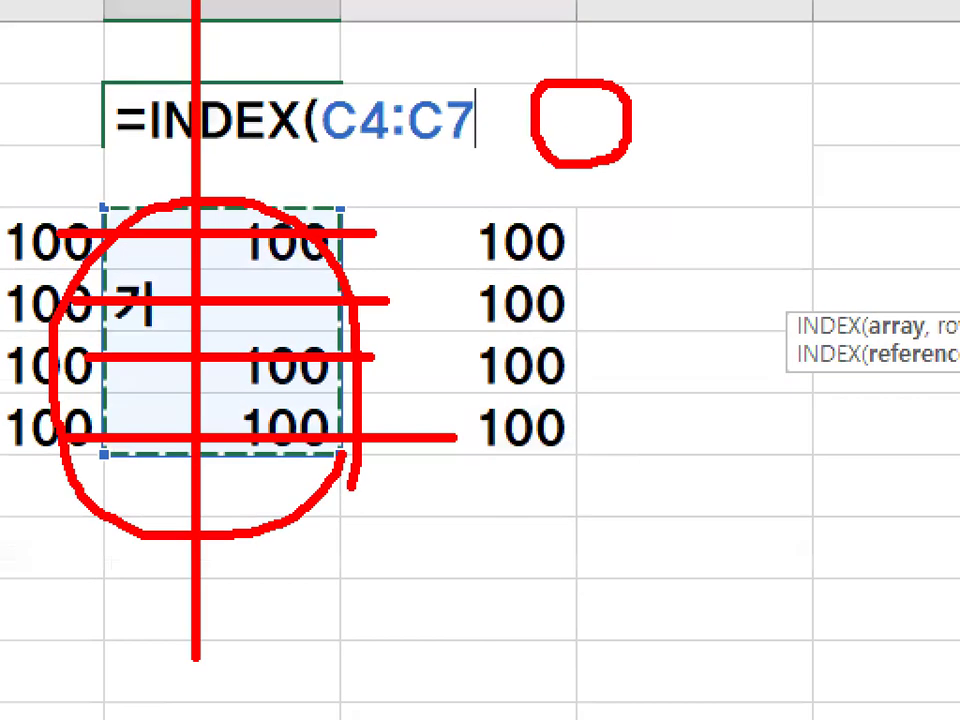
key("Escape")
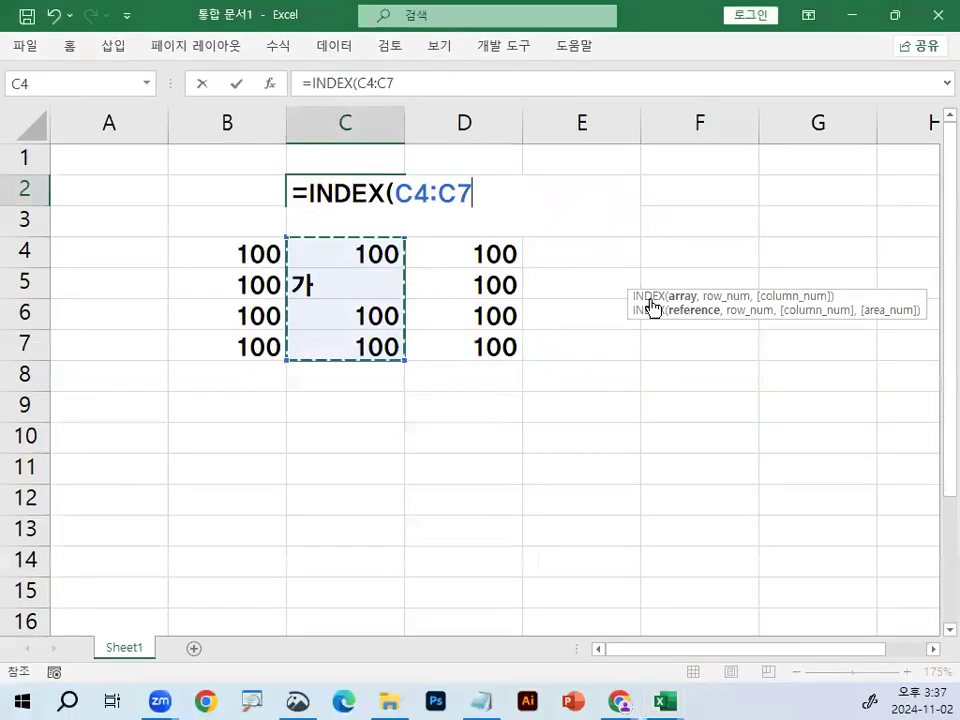
- Complete C2's formula as =INDEX(C4:C7,2,1), pointing out its arguments in red
type(",")
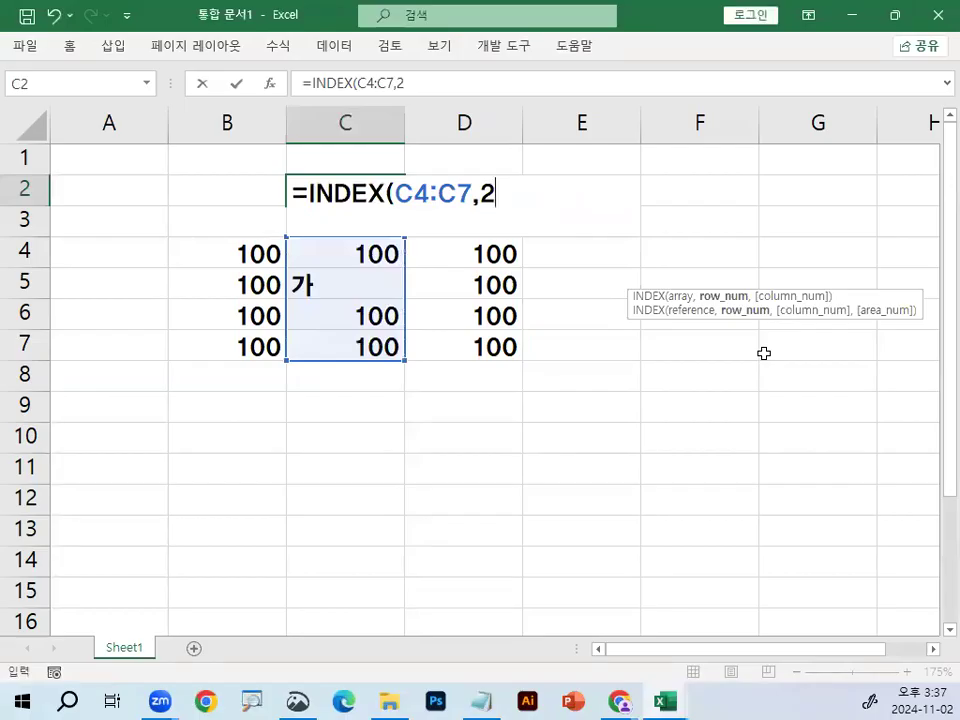
type("2,1")
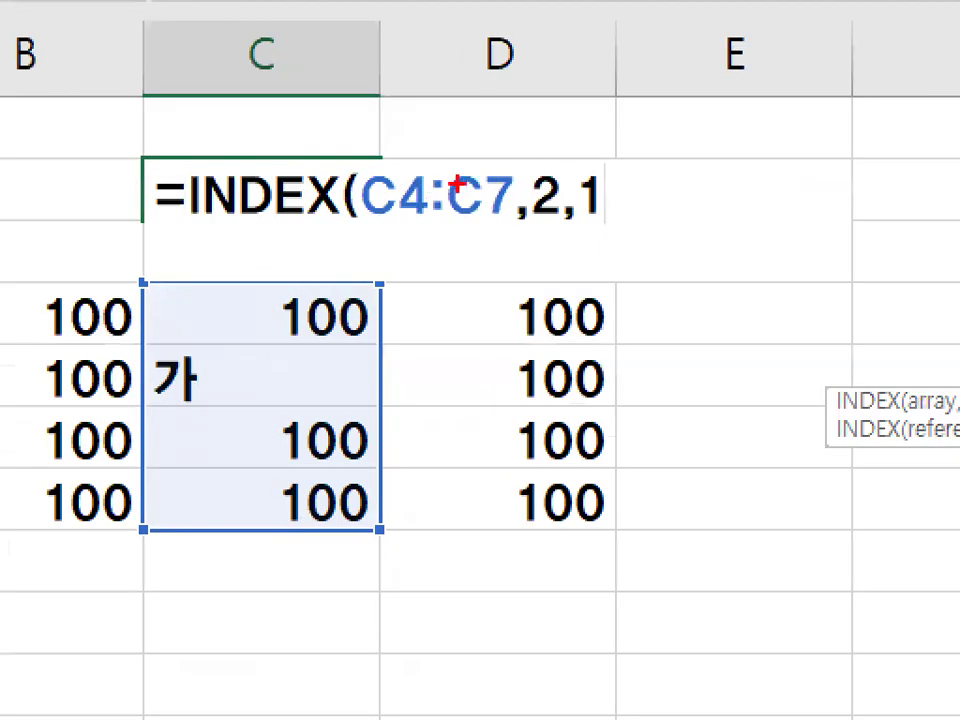
mouse_move(455, 197)
left_mouse_down()
mouse_move(425, 206)
mouse_move(467, 203)
left_mouse_up()
key("Escape")
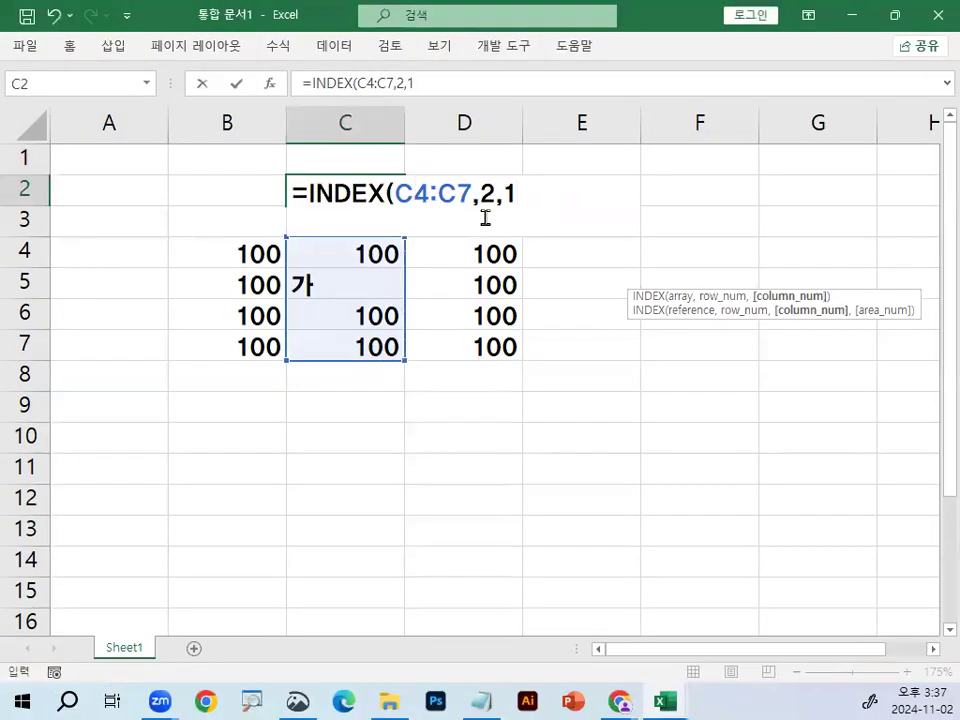
key("Return")
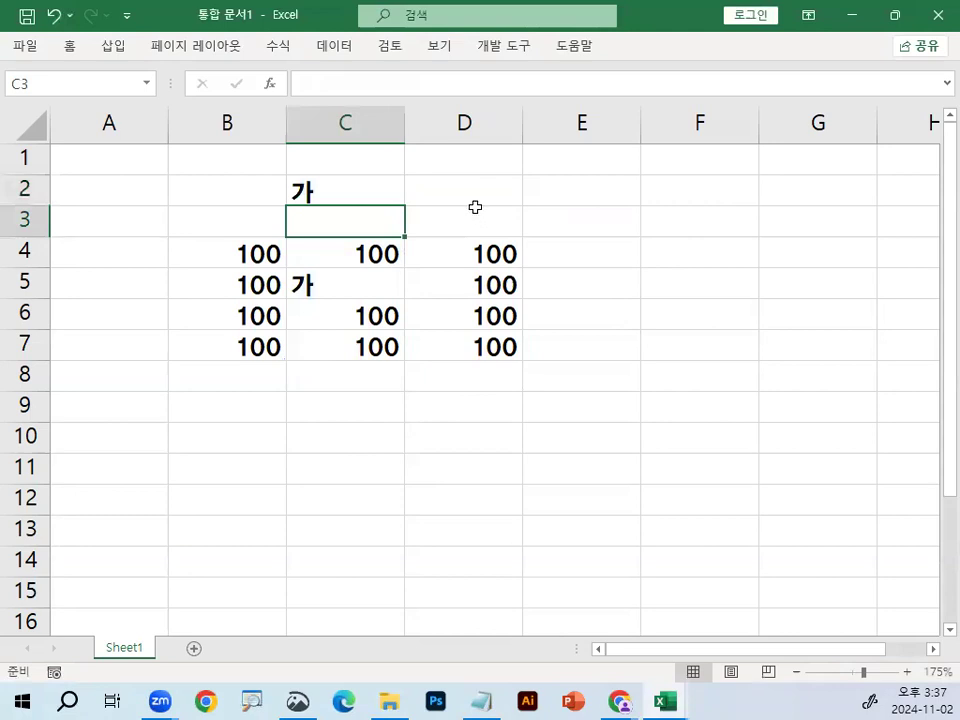
- Switch to the Notepad lesson notes and highlight the INDEX lines about the range and the column number for a single column
left_click(482, 701)
left_click_drag(15, 335, 466, 330)
left_click(466, 330)
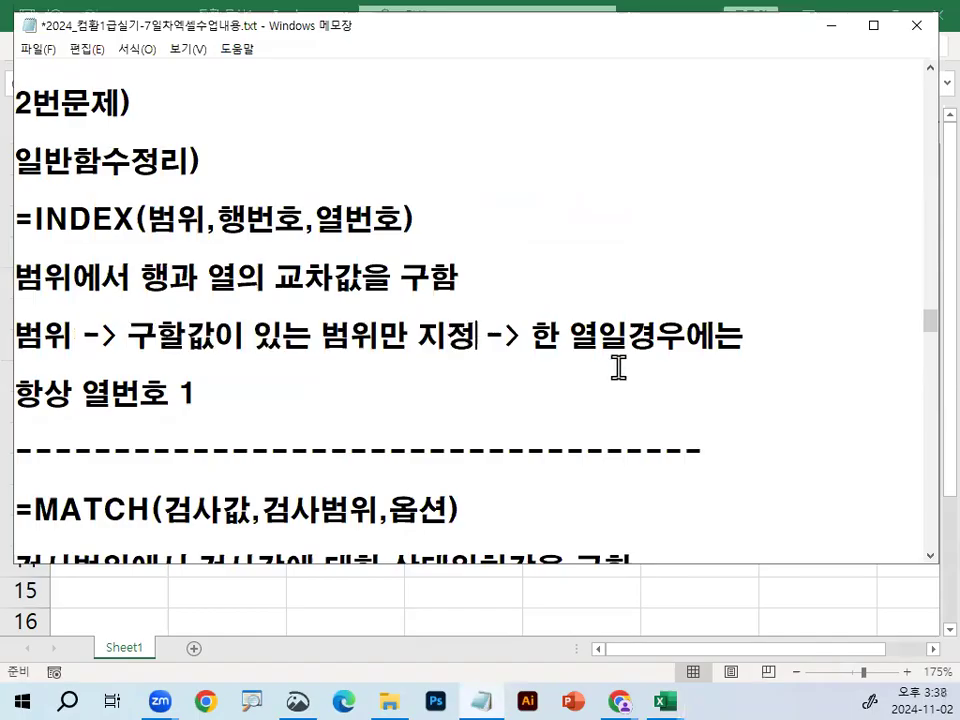
left_click_drag(318, 335, 381, 335)
left_click_drag(527, 335, 750, 345)
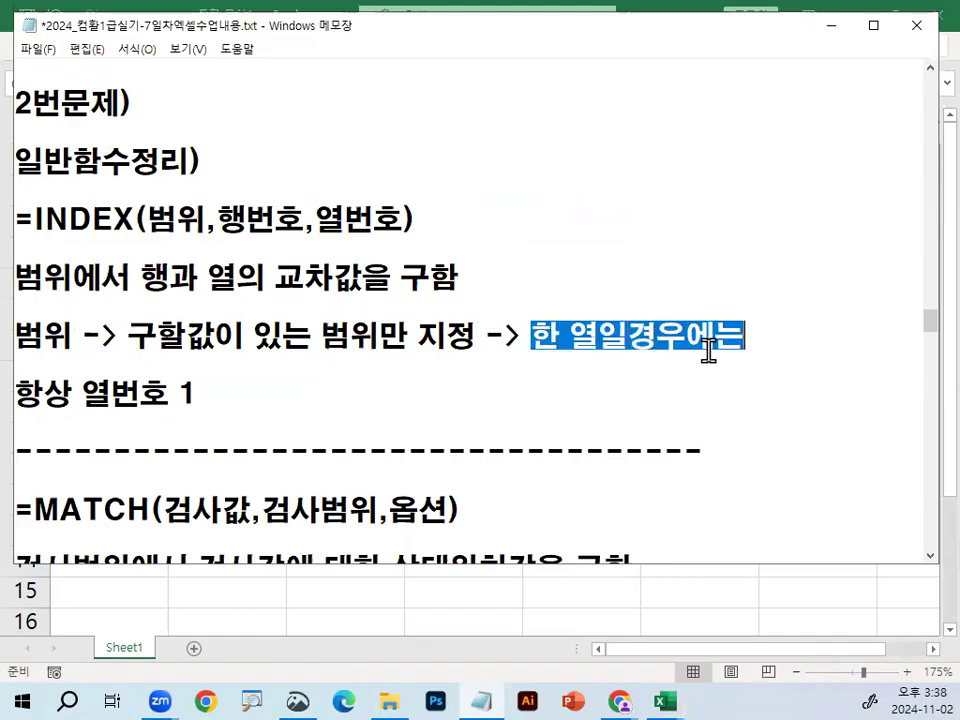
left_click_drag(16, 391, 203, 397)
- Append (열번호 1 생략가능) to the note line 항상 열번호 1
left_click(296, 394)
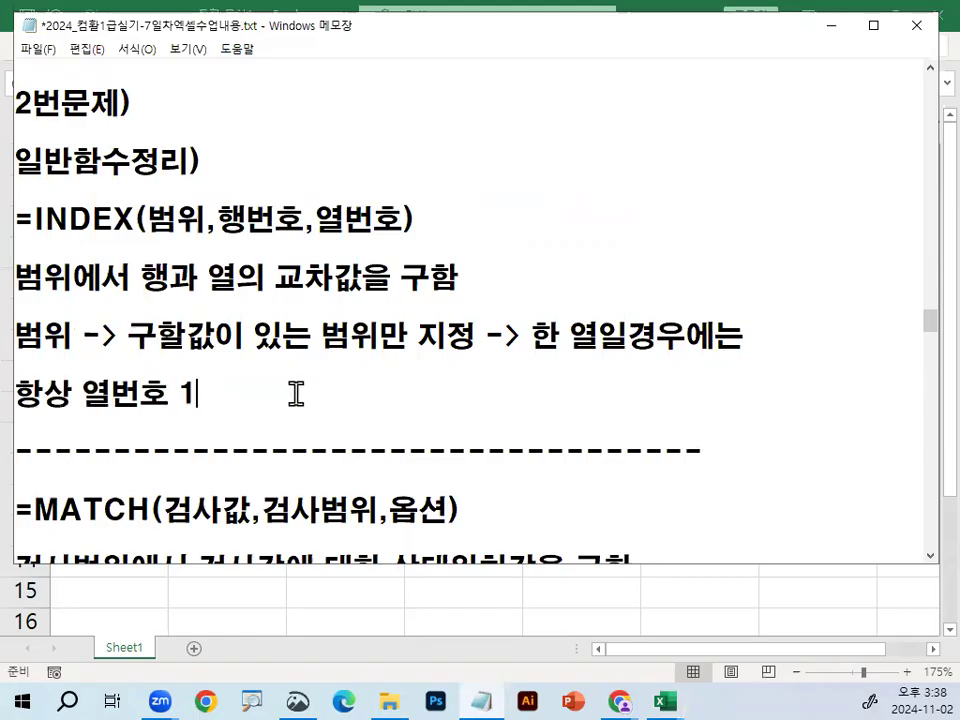
key("BackSpace")
type("(열번호 1 ㅛㅐ")
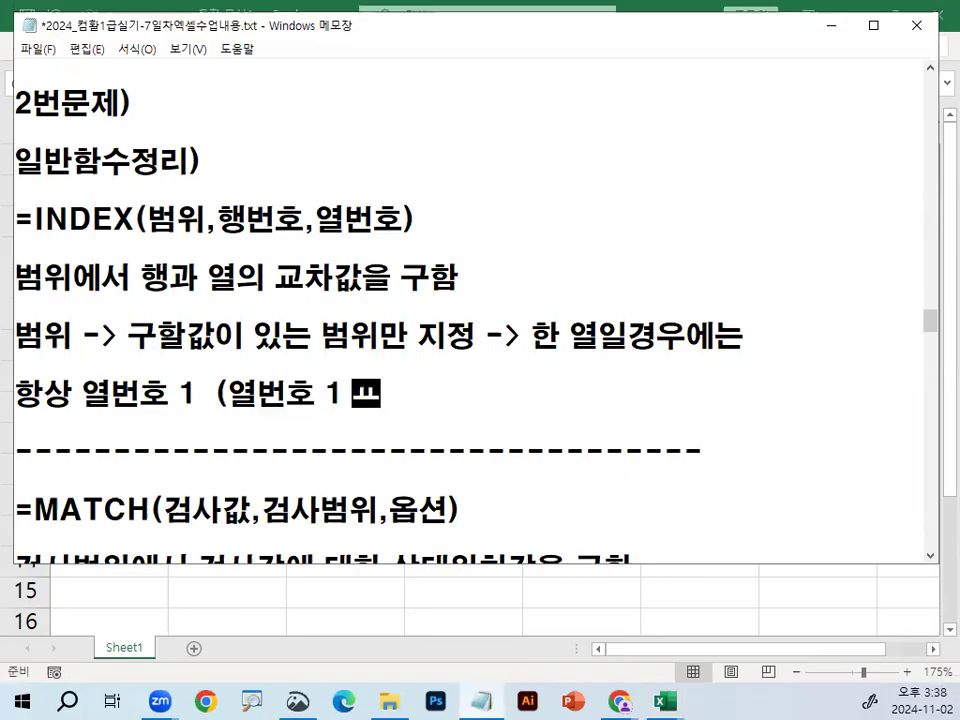
key("BackSpace")
key("BackSpace")
type("생략가능")
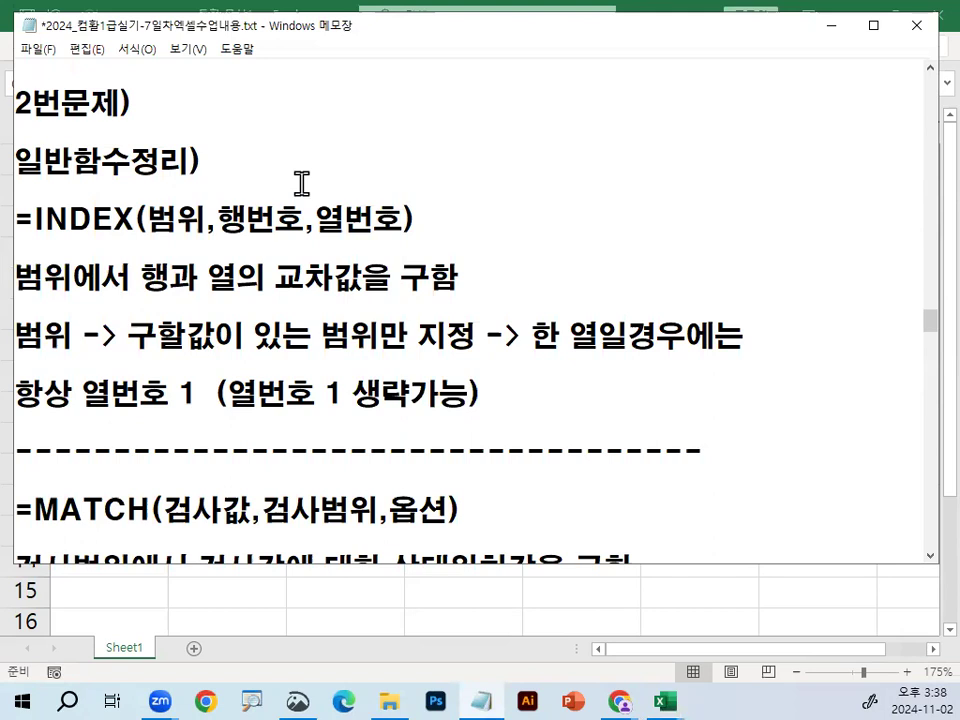
- Circle 행번호 in the INDEX syntax and underline the column number 1 in temporary red ink, then clear the marks
key("ctrl+2")
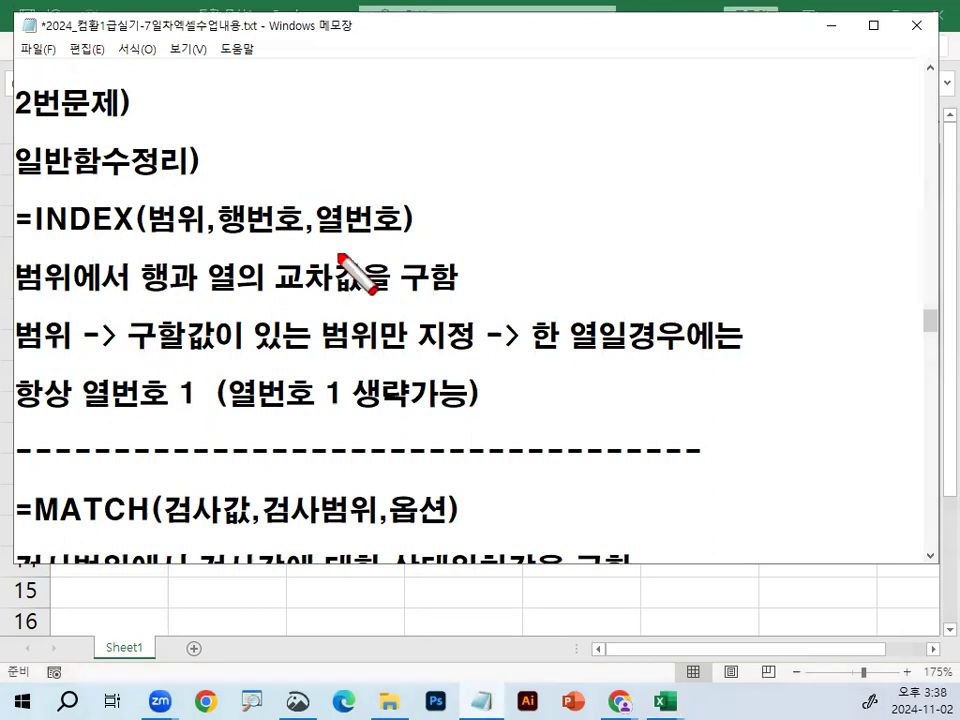
mouse_move(283, 183)
left_mouse_down()
mouse_move(307, 225)
mouse_move(215, 222)
left_mouse_up()
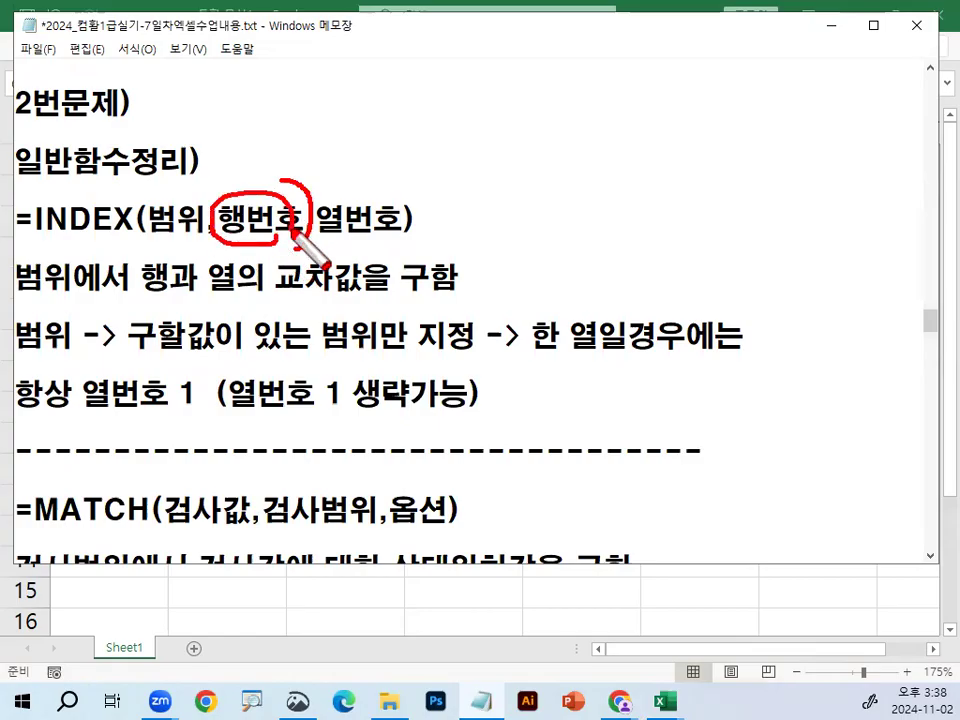
left_click_drag(168, 414, 213, 418)
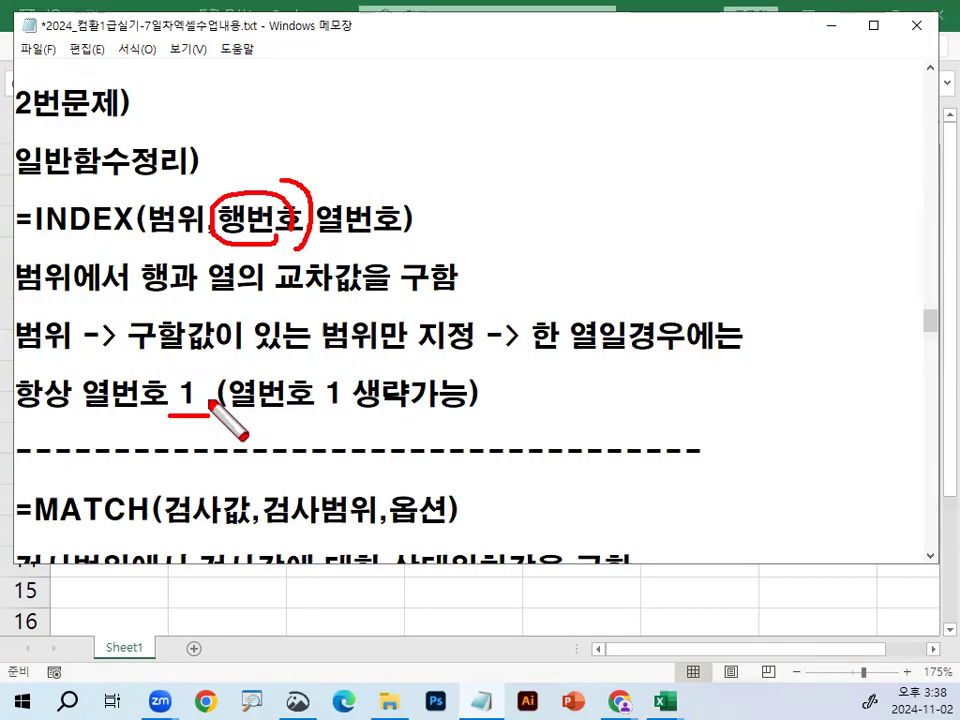
key("Escape")
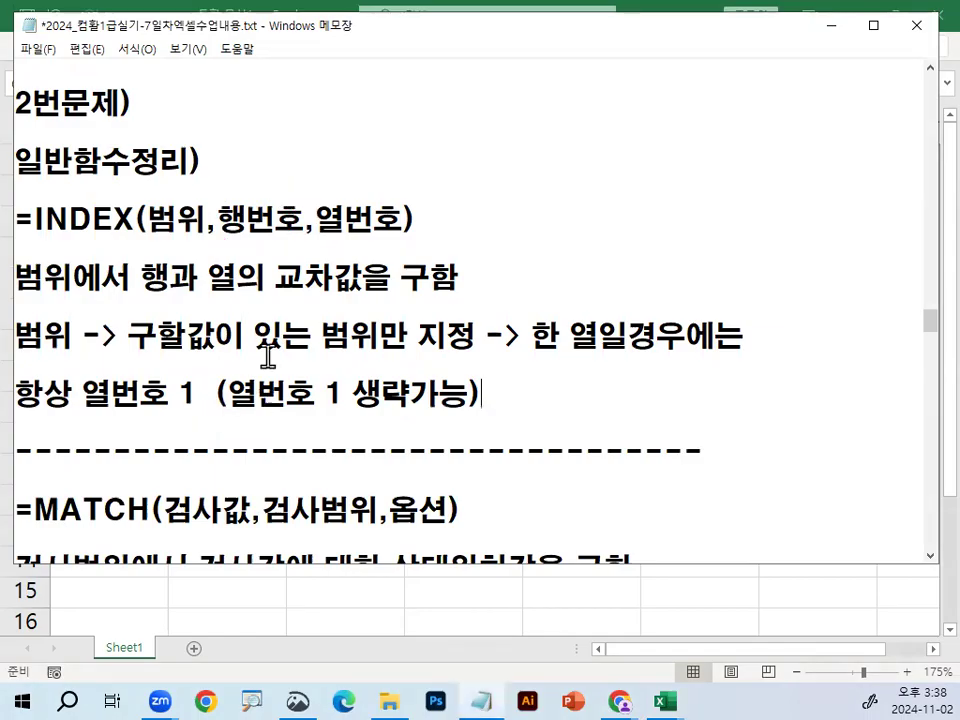
- Highlight the omittable 1 in the note, then switch to Excel and point out the single-column range C4:C7
double_click(330, 394)
left_click(830, 25)
left_click_drag(369, 251, 370, 347)
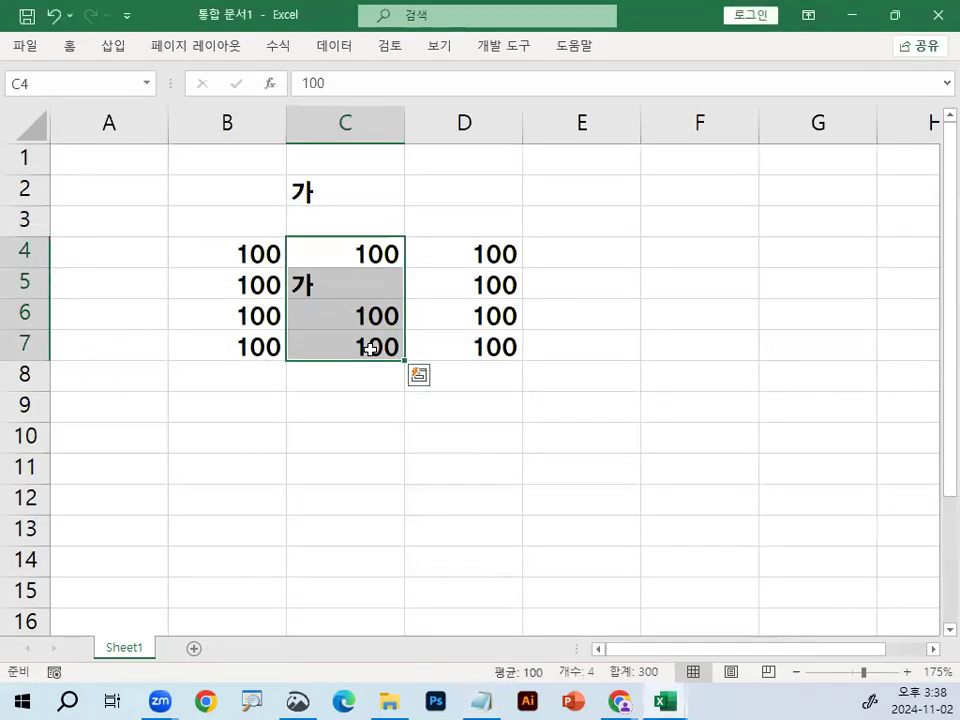
left_click(268, 418)
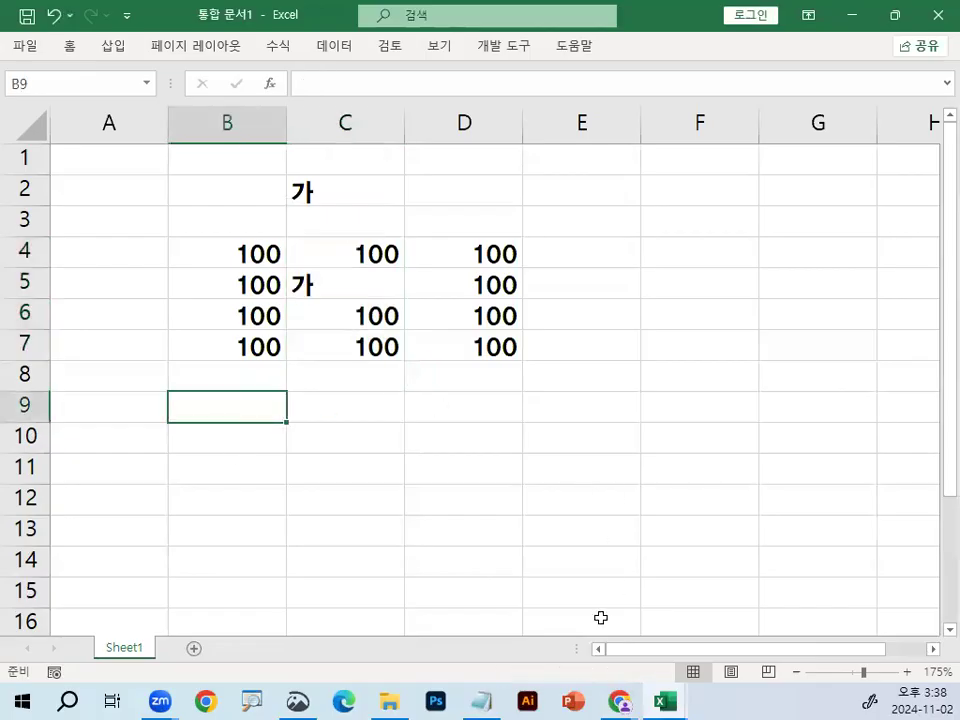
- Switch back to the Notepad notes and highlight the MATCH function name and its arguments 검사값, 검사범위 and 옵션
key("alt+Tab")
scroll(183, 410, "down", 1)
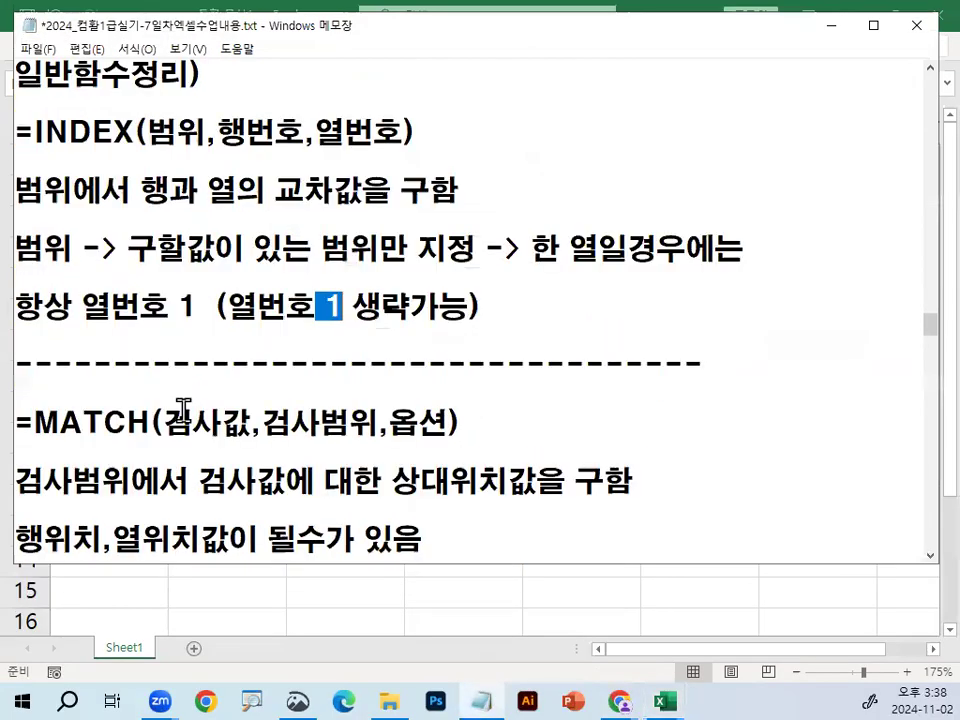
left_click_drag(32, 422, 135, 422)
scroll(152, 432, "down", 1)
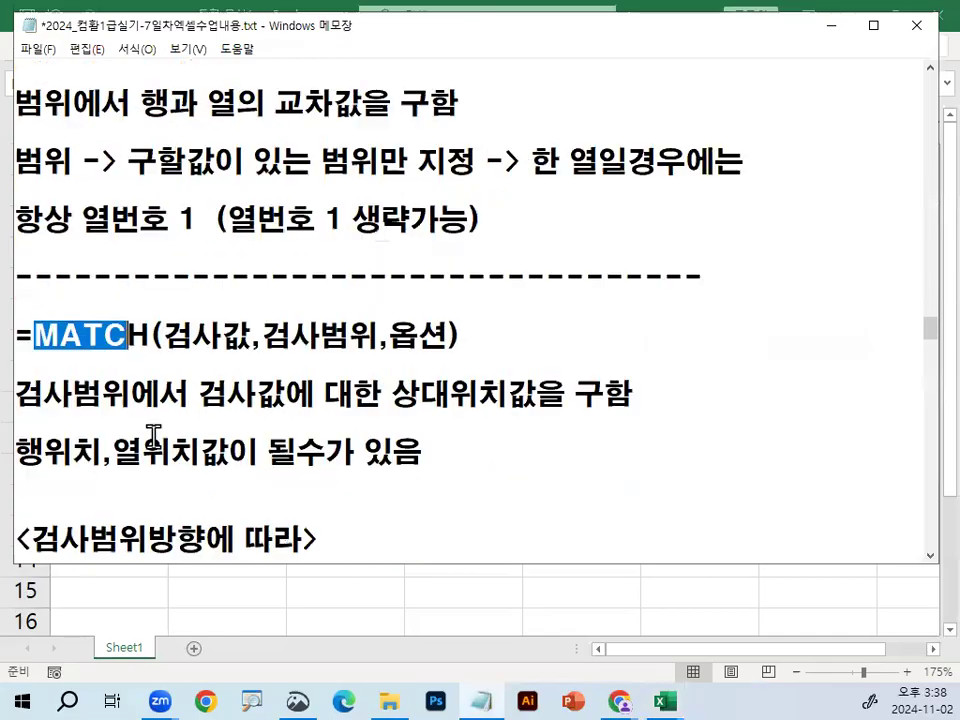
left_click_drag(160, 336, 441, 334)
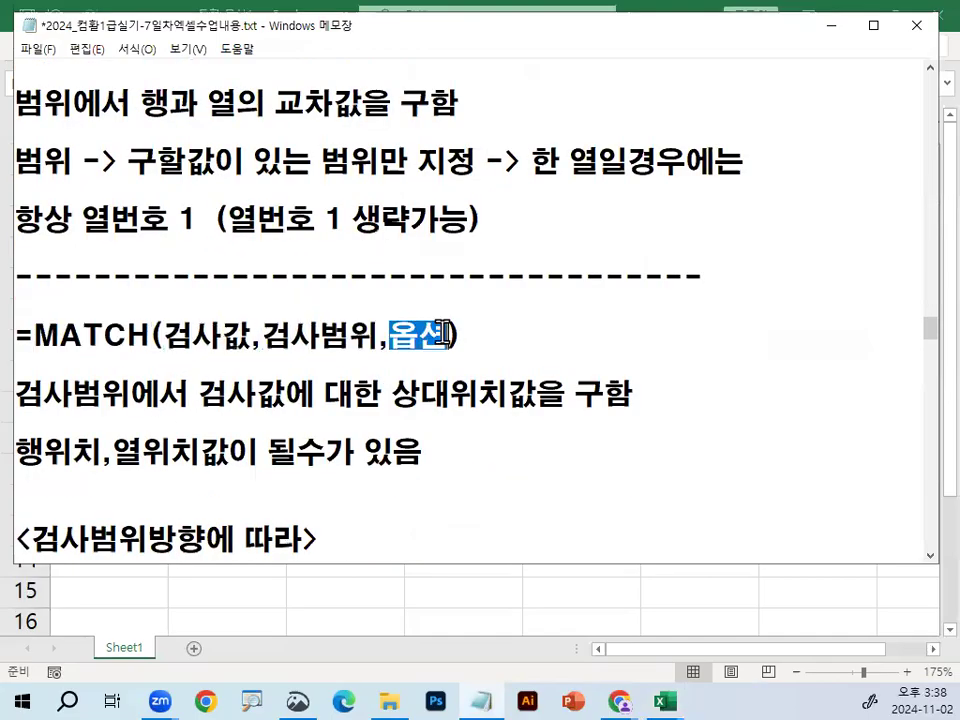
- Highlight the key terms in MATCH's description: 검사범위, 검사값, 상대위치값, and the row and column positions
left_click_drag(14, 392, 131, 392)
scroll(249, 270, "down", 1)
left_click_drag(200, 306, 352, 306)
left_click_drag(165, 249, 253, 249)
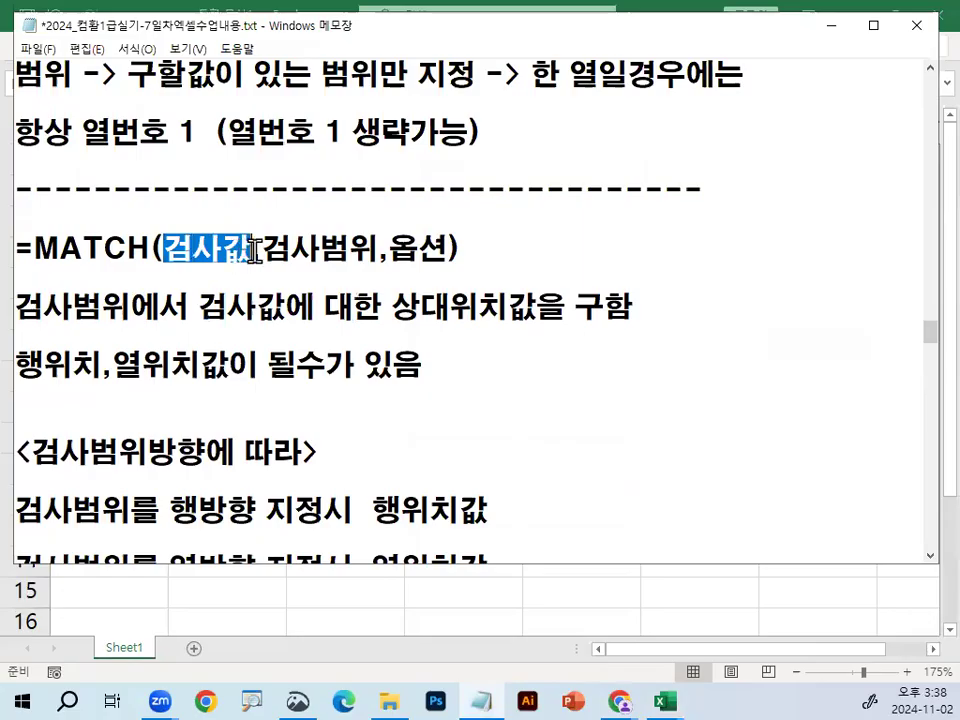
left_click_drag(392, 306, 527, 303)
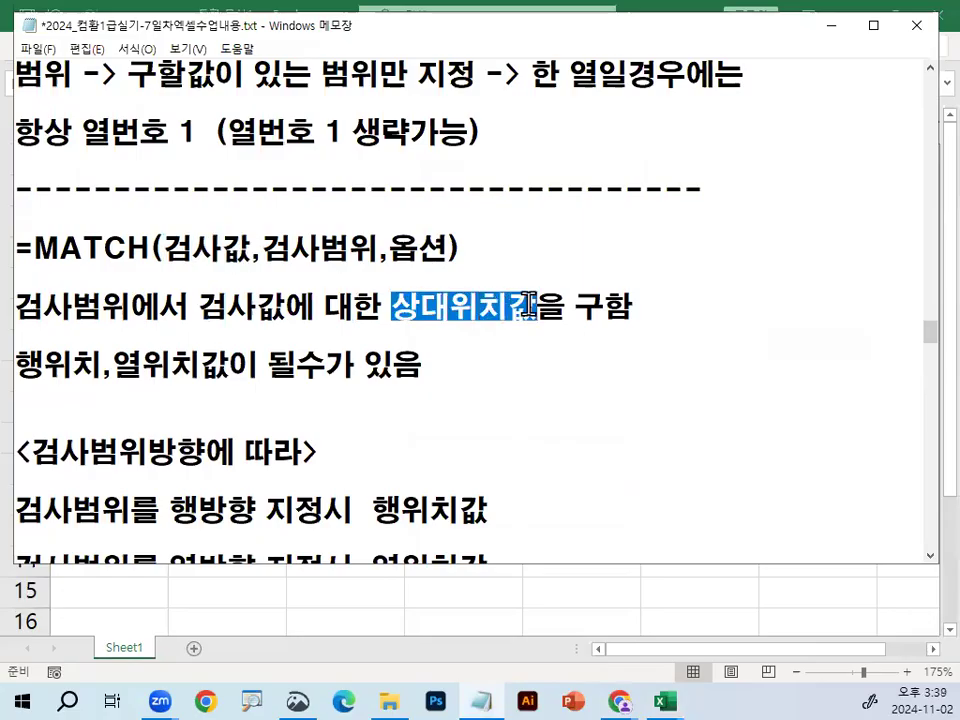
left_click_drag(392, 306, 447, 306)
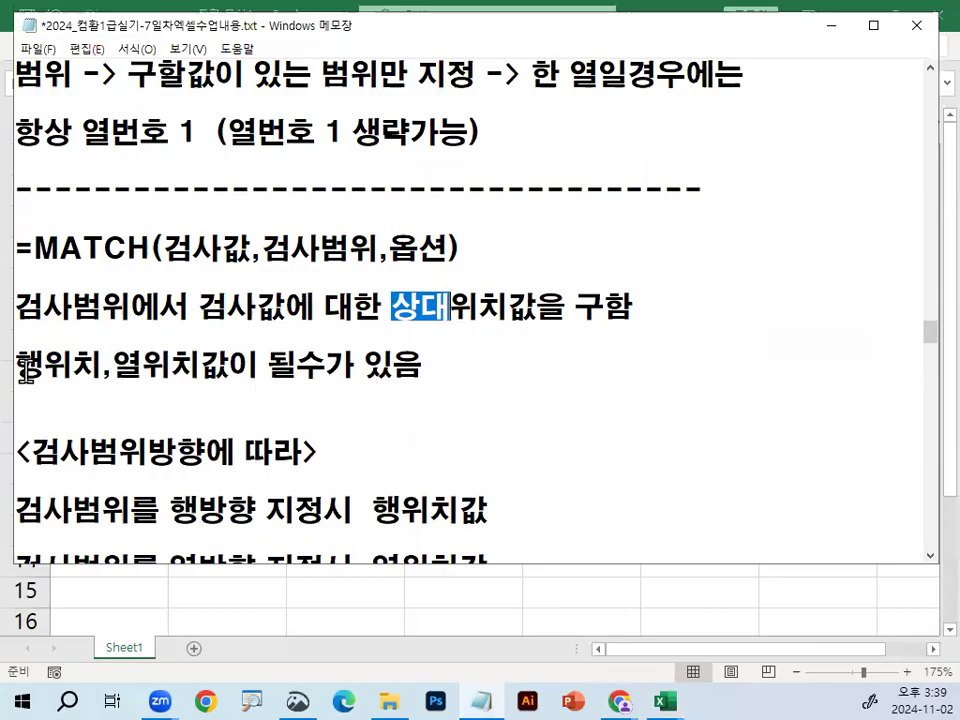
left_click_drag(22, 368, 199, 370)
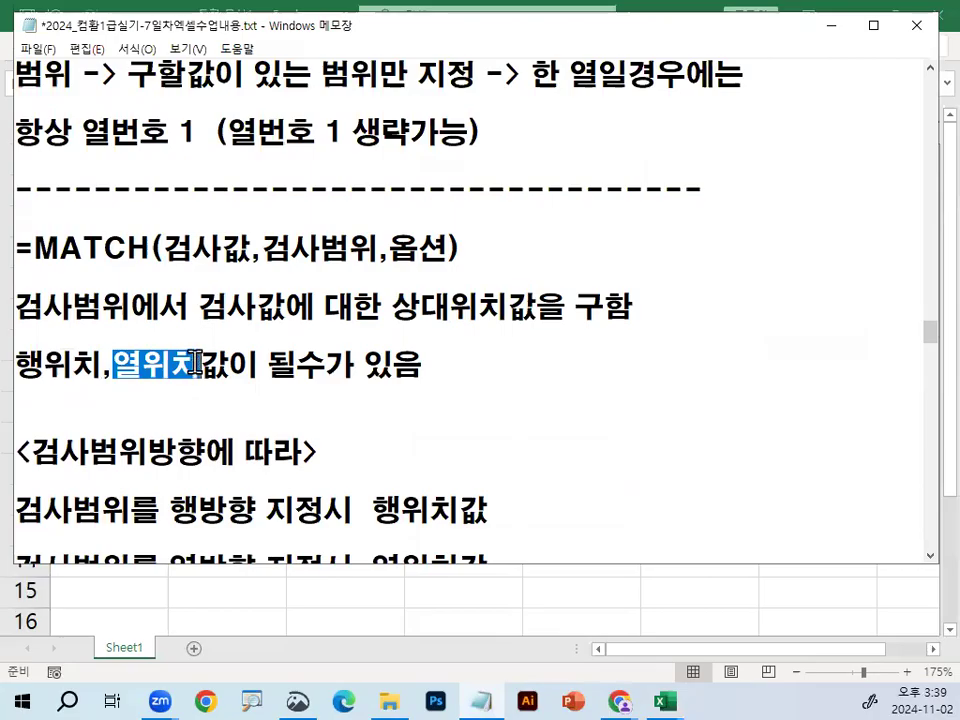
- Highlight the notes on 검사범위 direction, from 행방향 with 행위치값 to 열방향 with 열위치값
scroll(197, 362, "down", 2)
left_click_drag(21, 338, 295, 339)
double_click(178, 337)
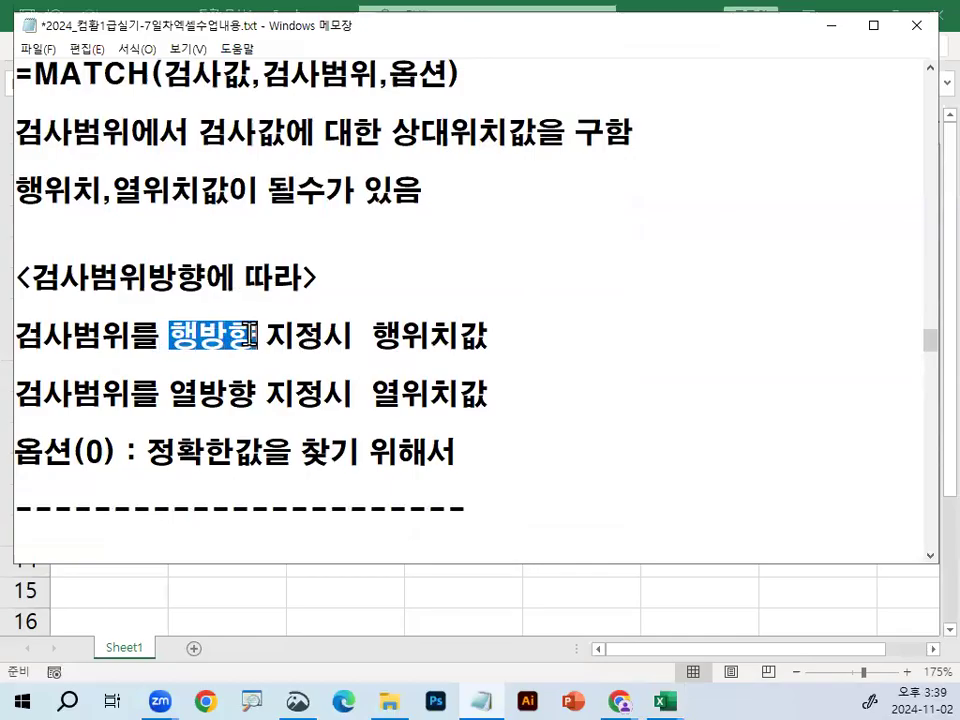
left_click_drag(449, 130, 537, 130)
left_click_drag(370, 335, 491, 333)
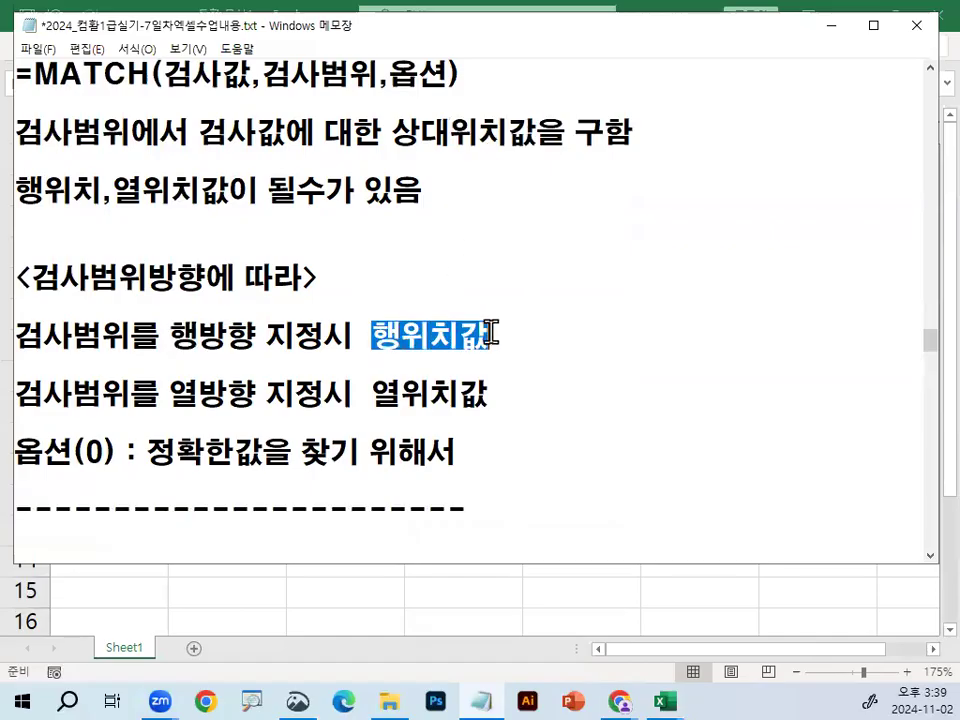
left_click_drag(17, 396, 333, 397)
left_click_drag(400, 395, 508, 396)
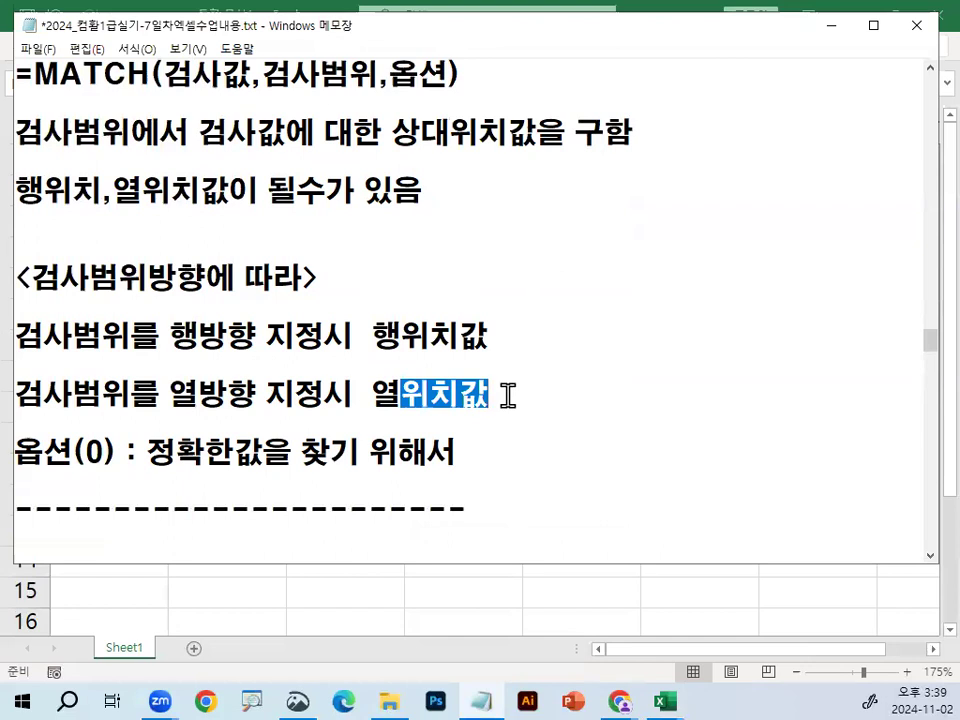
- Compare the row-direction and column-direction note lines by highlighting their conditions and the resulting 행위치값 and 열위치값
left_click(287, 392)
left_click(42, 335)
left_click_drag(96, 340, 268, 338)
left_click_drag(43, 393, 295, 395)
left_click_drag(374, 338, 490, 337)
left_click_drag(370, 394, 495, 394)
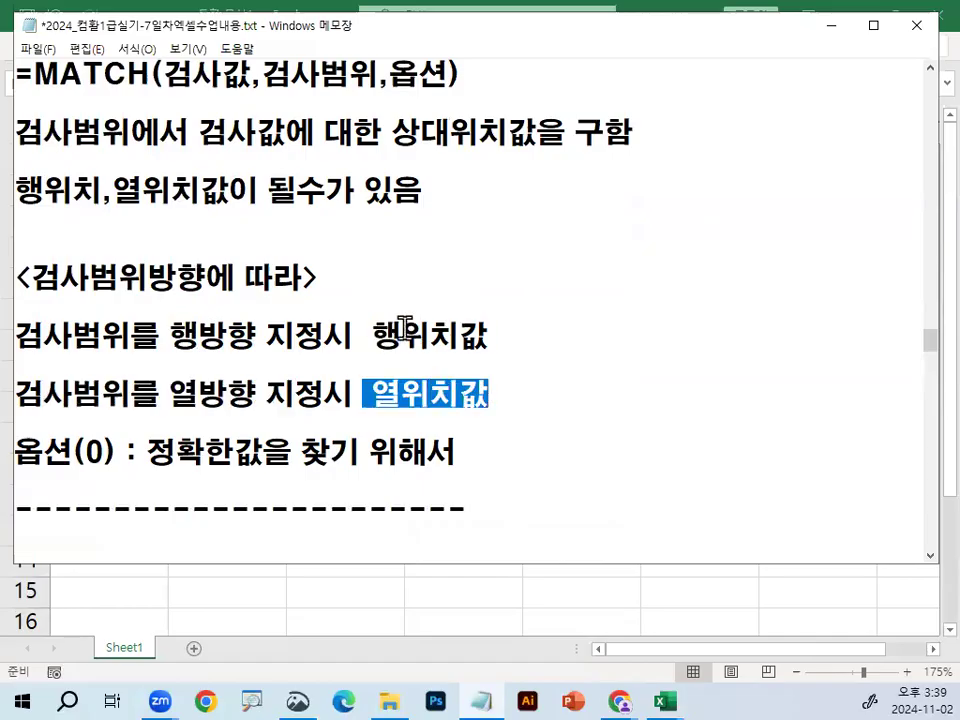
left_click_drag(372, 337, 508, 336)
- Sketch a temporary red circle, comma and square above the 행위치값 note, then clear the drawing
key("ctrl+2")
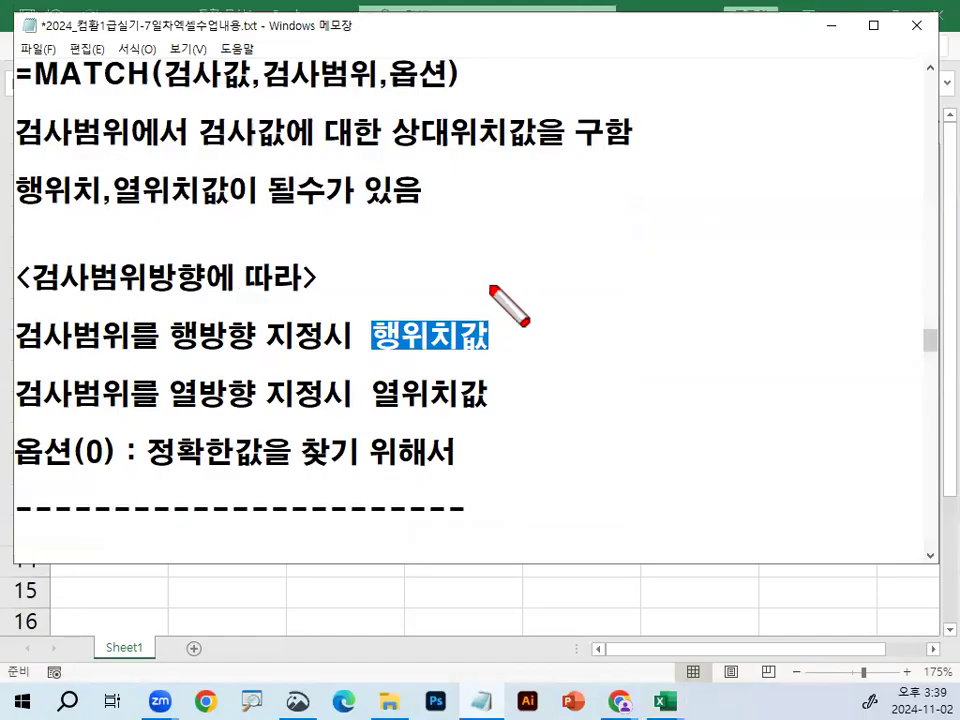
mouse_move(535, 255)
left_mouse_down()
mouse_move(520, 288)
mouse_move(519, 224)
mouse_move(565, 287)
left_mouse_up()
mouse_move(665, 264)
left_mouse_down()
mouse_move(636, 270)
mouse_move(671, 266)
mouse_move(678, 240)
left_mouse_up()
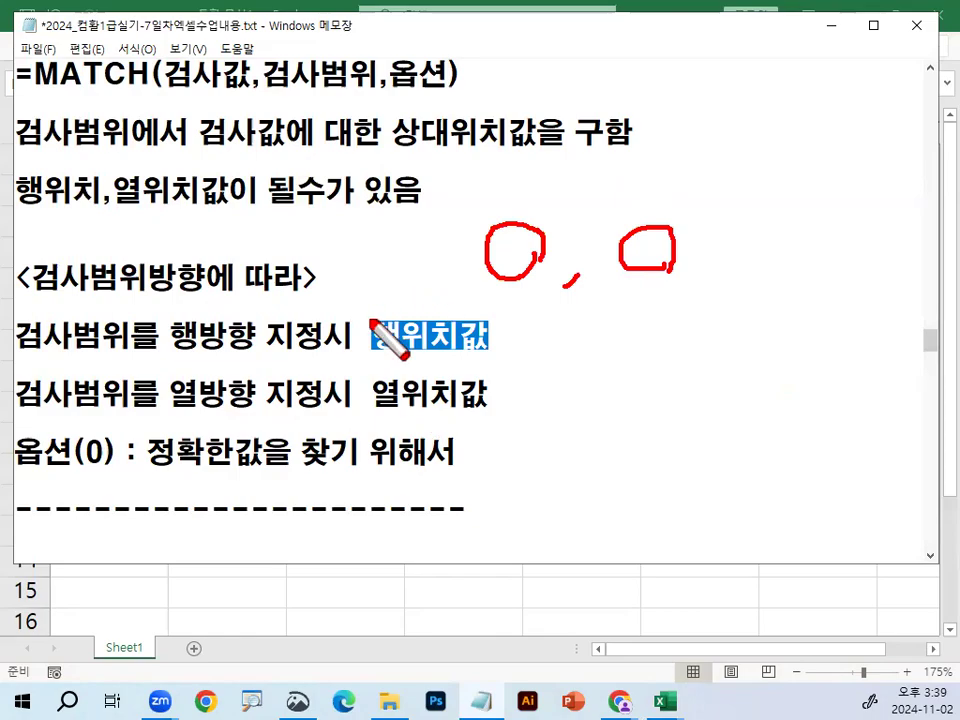
key("Escape")
- Relate INDEX's 행번호 argument to MATCH's 행위치값 by highlighting both, then highlight MATCH's 검사값 and 검사범위 arguments
scroll(338, 300, "up", 2)
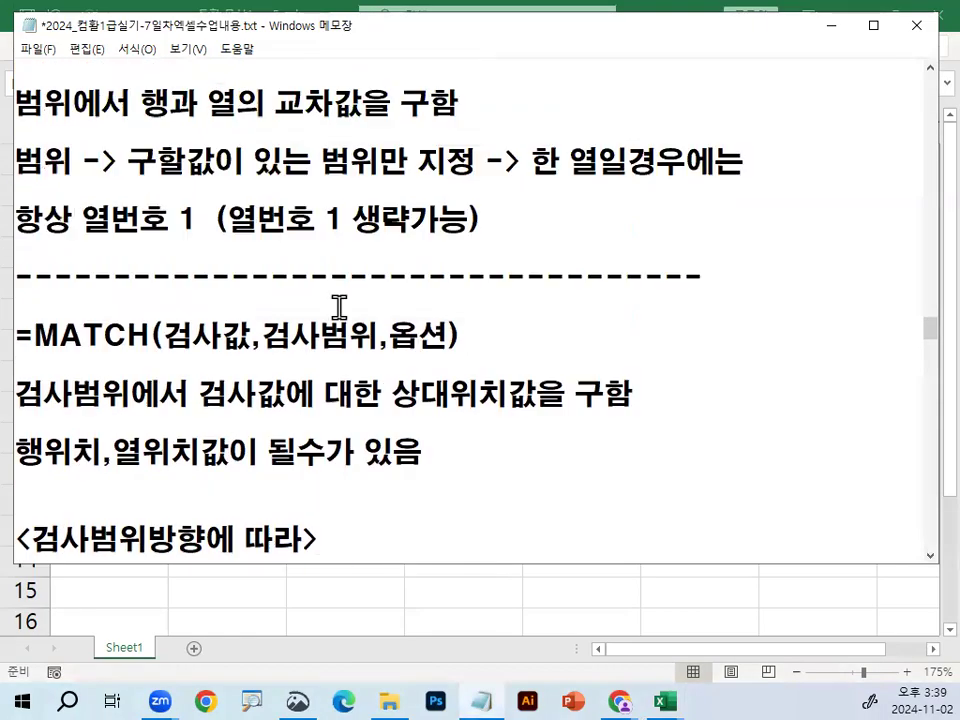
scroll(338, 307, "up", 1)
left_click_drag(215, 219, 308, 219)
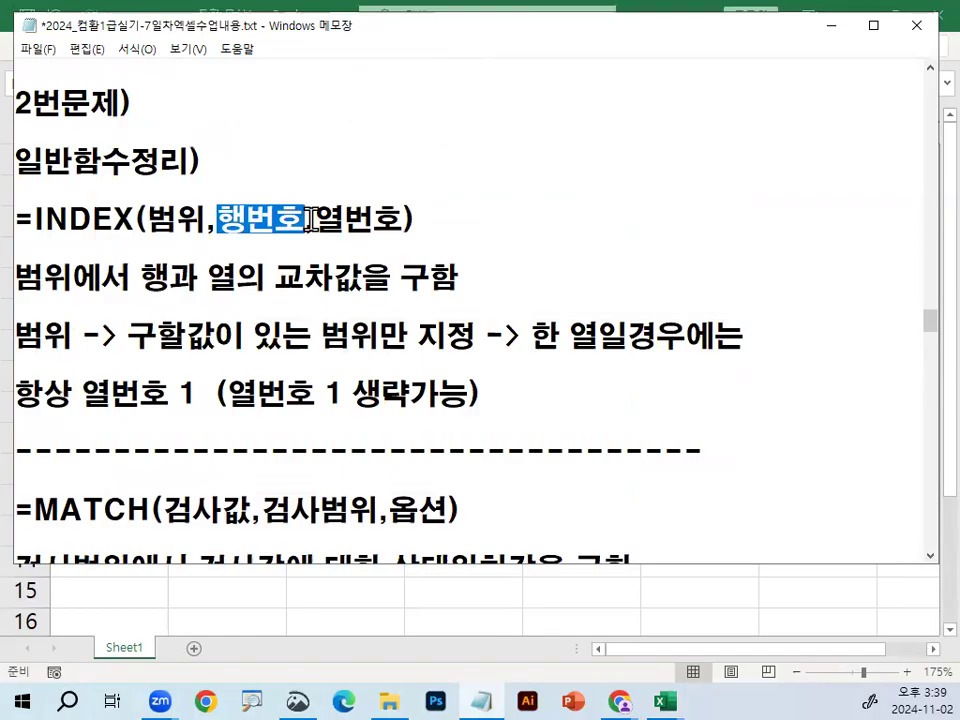
scroll(298, 295, "down", 2)
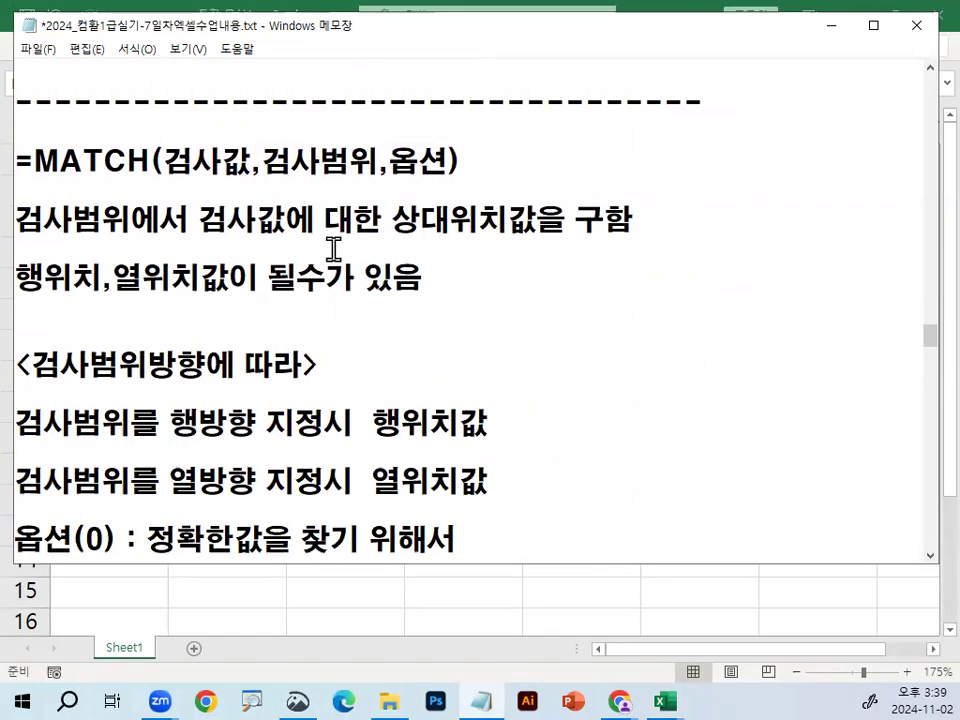
scroll(323, 270, "down", 1)
left_click_drag(362, 336, 506, 342)
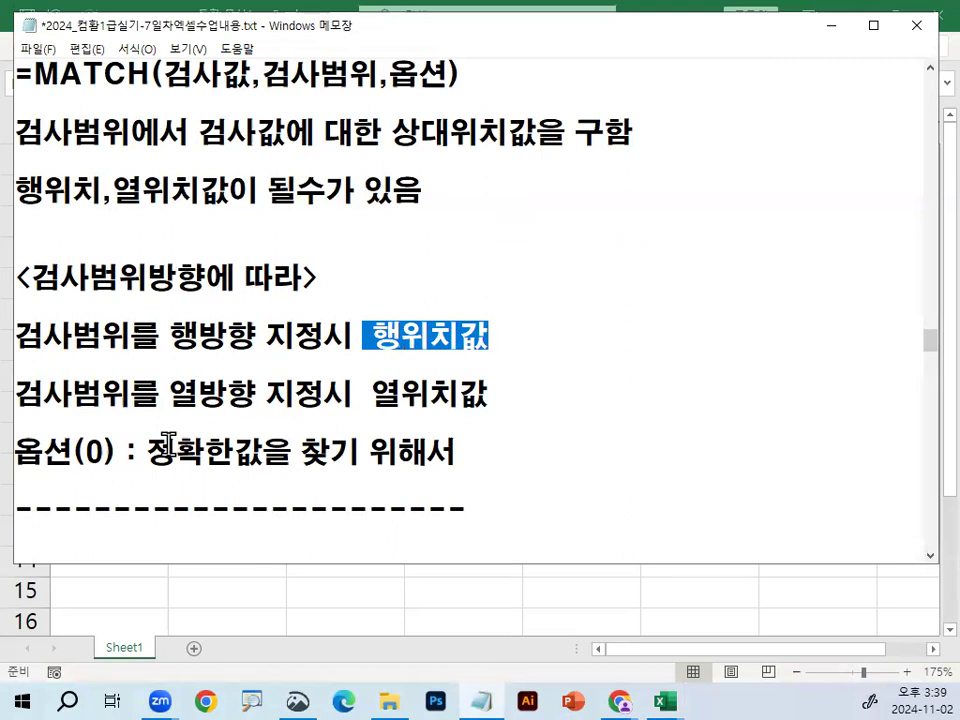
left_click_drag(165, 77, 370, 78)
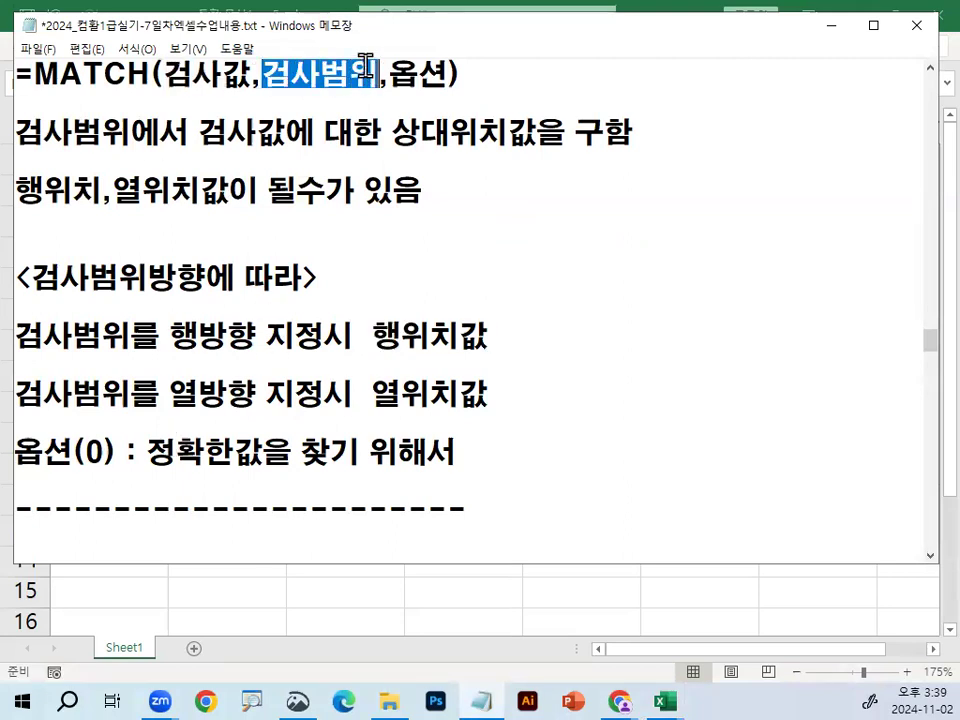
- Add the line 검사범위안에 검사값 데이터가 입력되어 있는 경우 directly below the 옵션(0) note, leaving no blank line between them
left_click(84, 452)
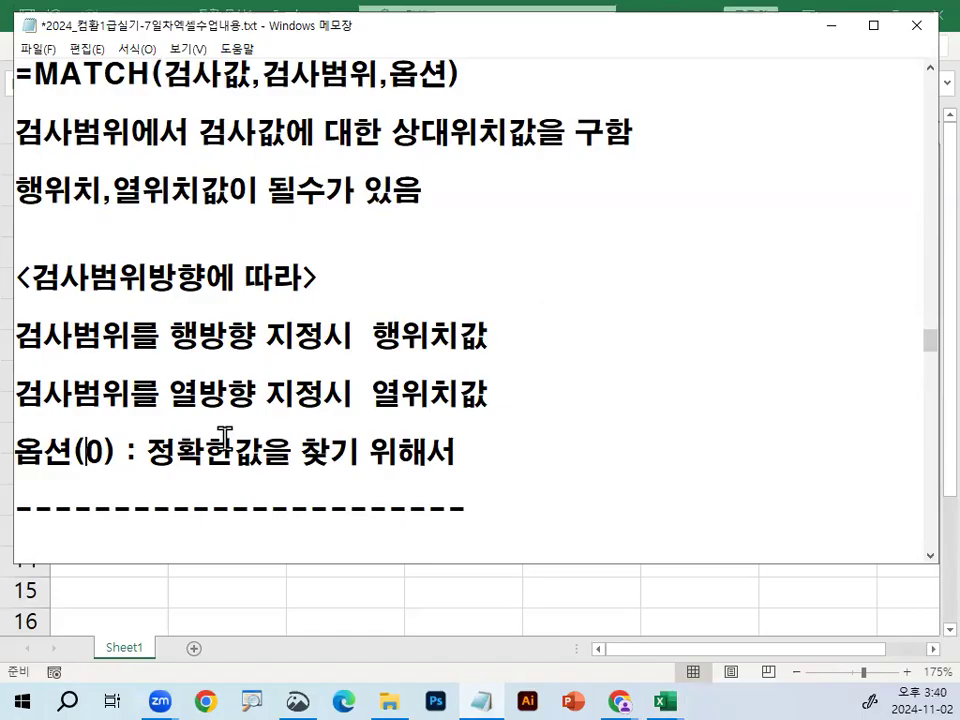
key("Return")
key("Return")
key("Return")
type("ㄱ사범위")
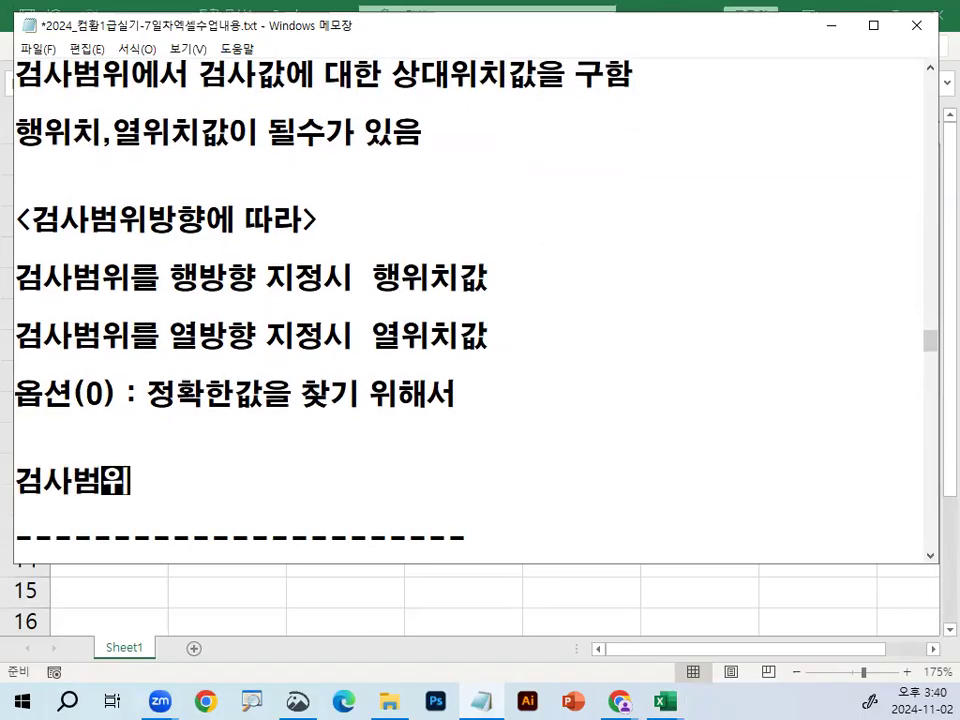
type("안ㅇㅔ 검사값 ㄷ")
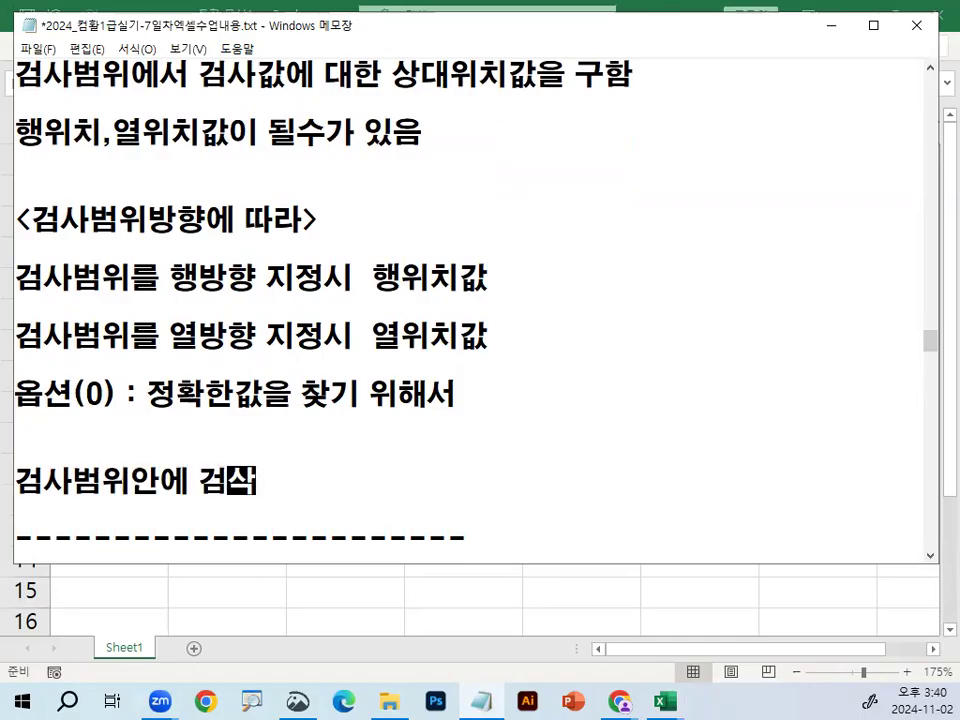
type("ㅔ이터가 입ㄹ")
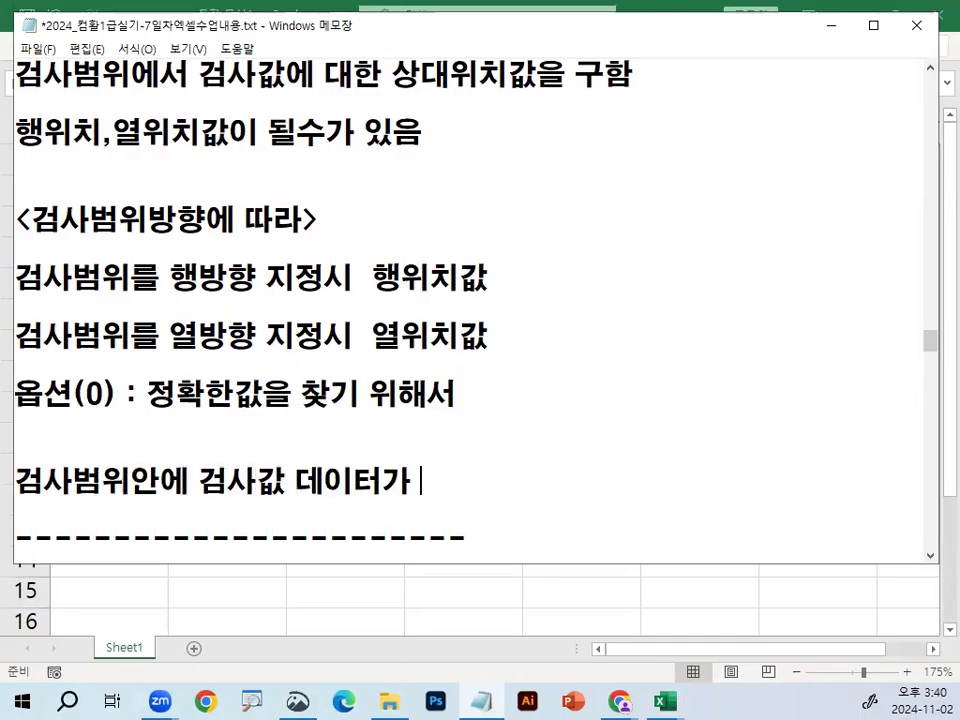
type("ㅓㄱ되어 있는 거")
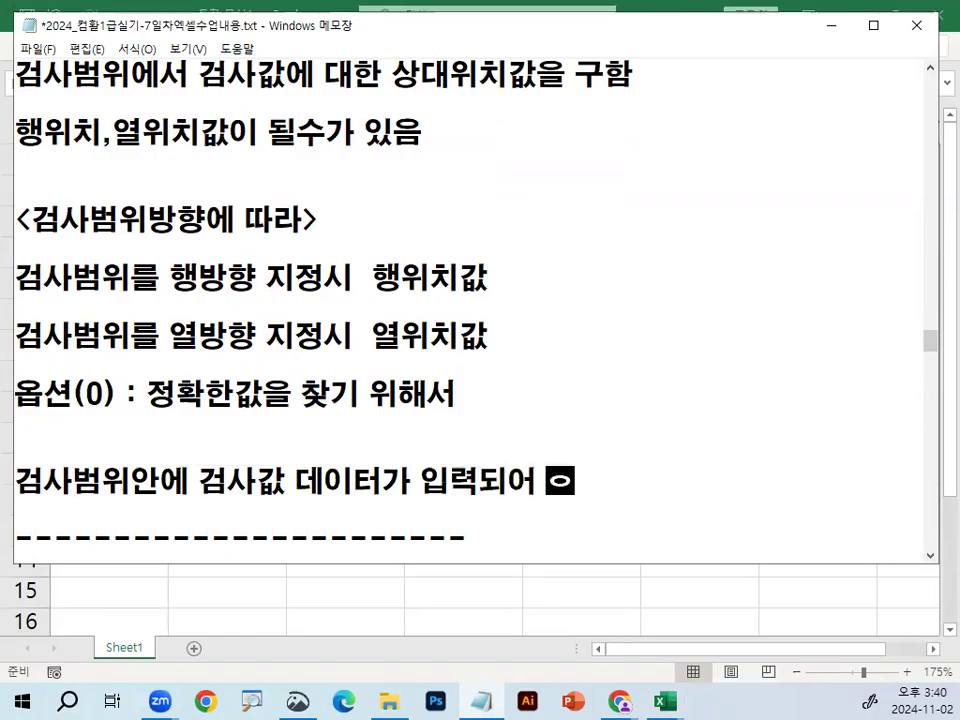
type("ㅇㅜ")
left_click(223, 439)
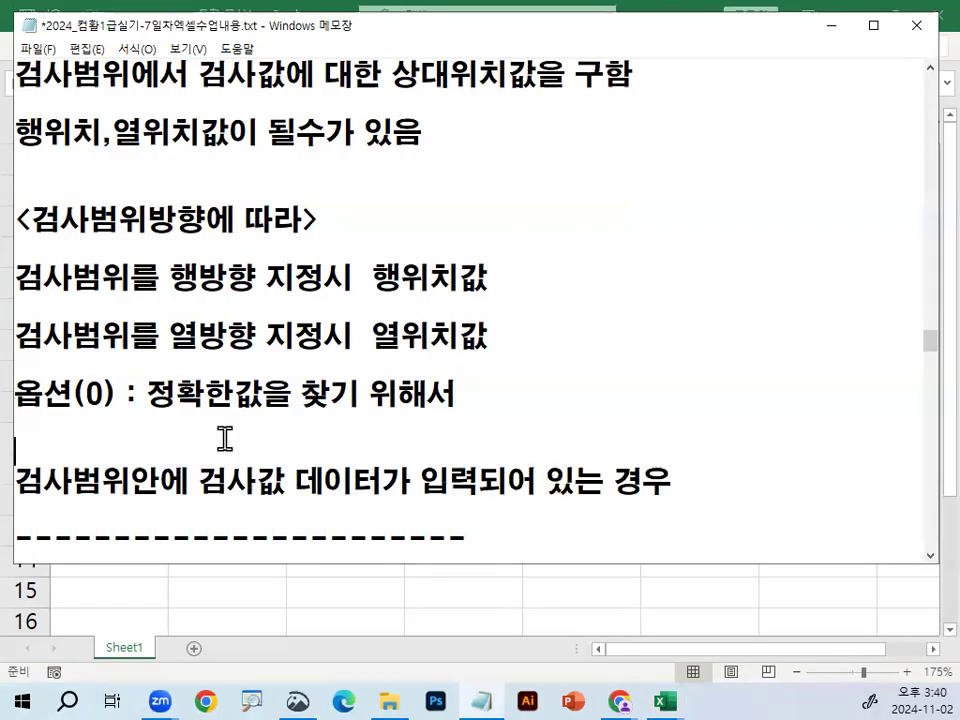
key("Delete")
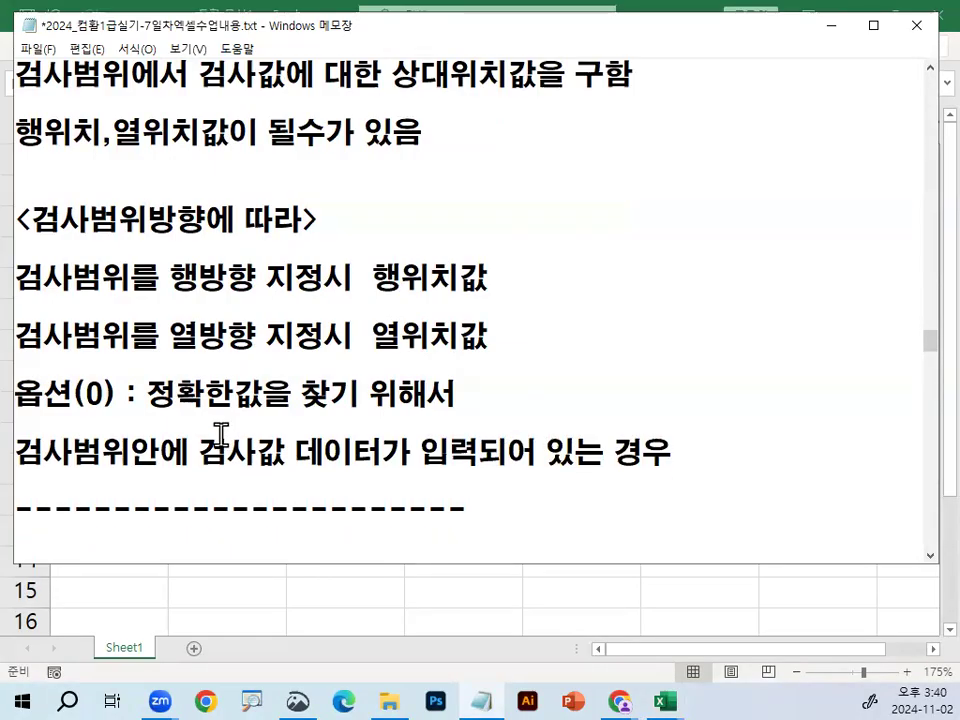
- Highlight the MATCH option values (0), (1) and (-1) in the notes on exact, ascending and descending lookups
left_click_drag(74, 391, 118, 392)
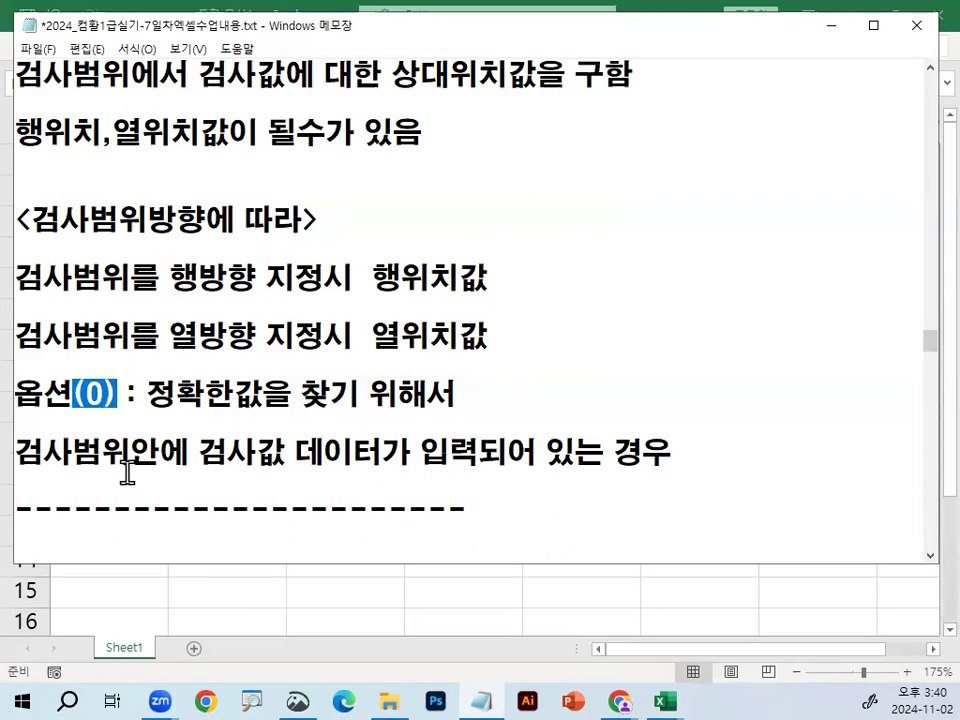
scroll(130, 468, "down", 2)
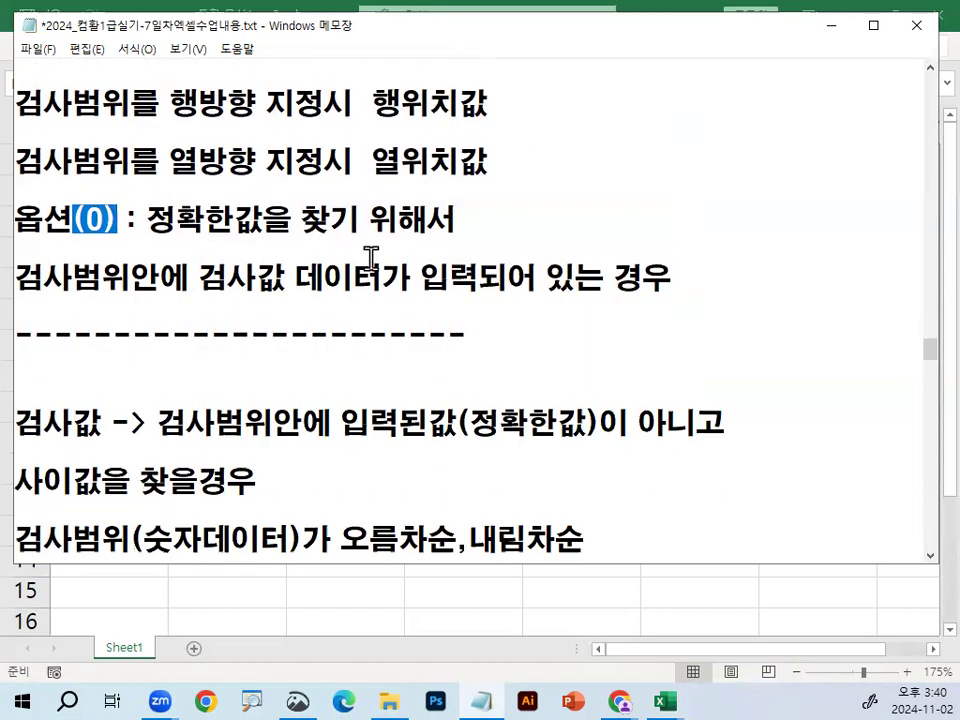
scroll(133, 495, "down", 1)
left_click_drag(75, 422, 110, 421)
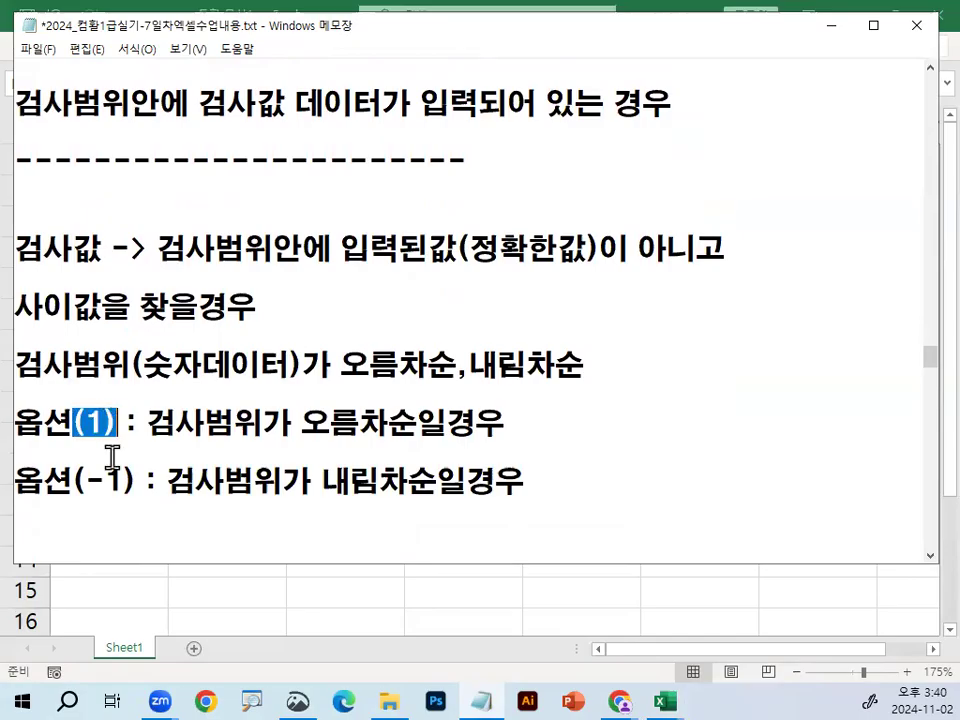
left_click_drag(74, 481, 147, 482)
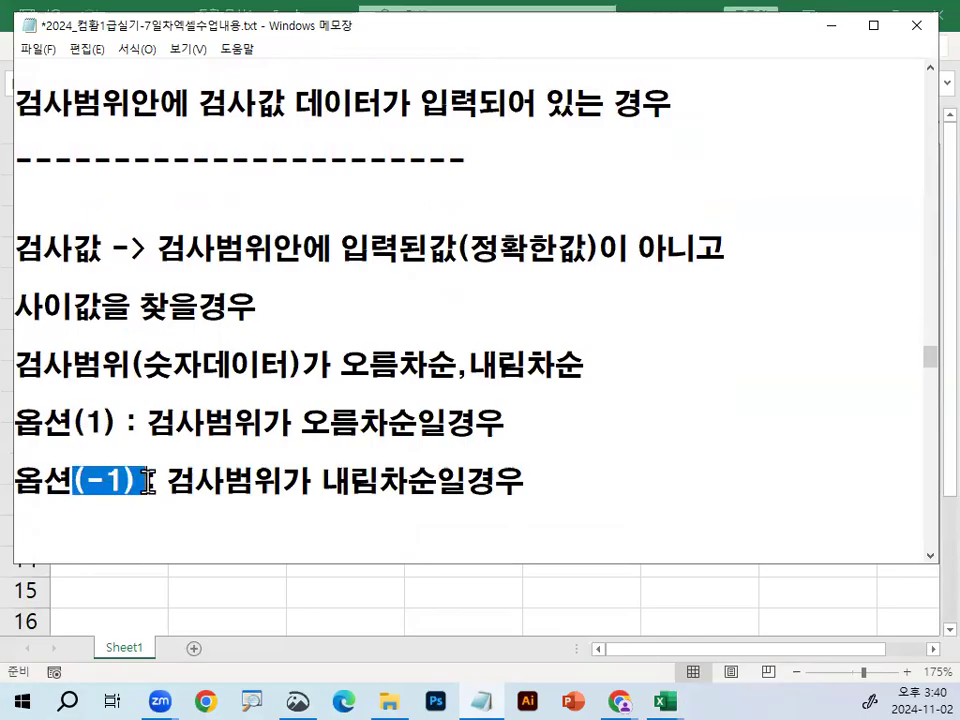
- Underline the 옵션(1) 오름차순 and 옵션(-1) 내림차순 notes in temporary red ink, circle the (1), then clear the drawing
left_click_drag(18, 306, 281, 296)
left_click(281, 311)
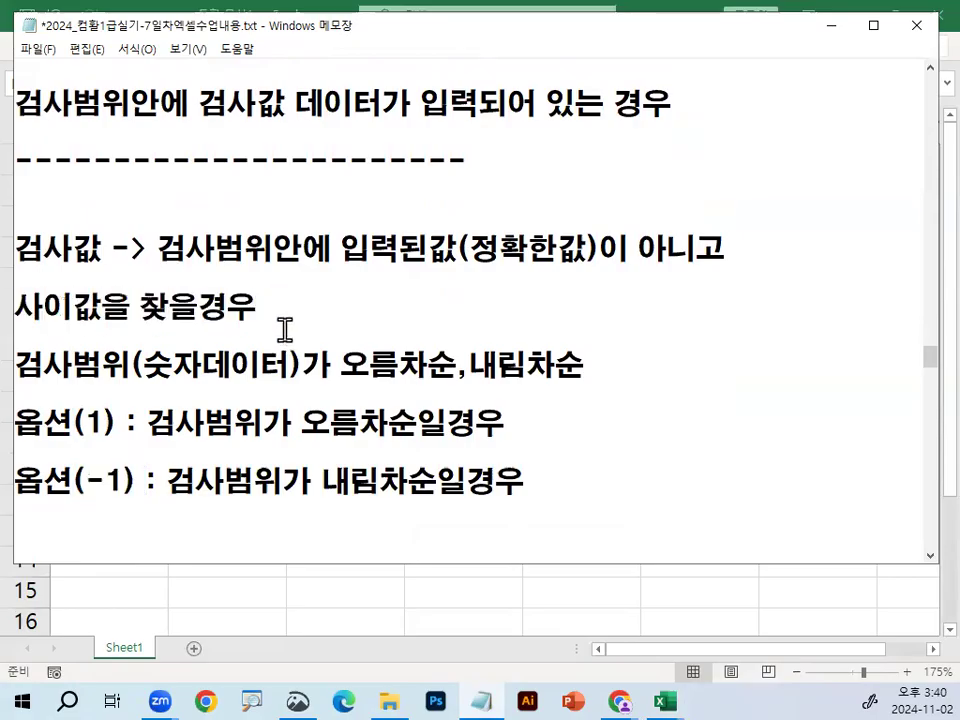
left_click_drag(14, 439, 90, 439)
left_click_drag(150, 438, 505, 439)
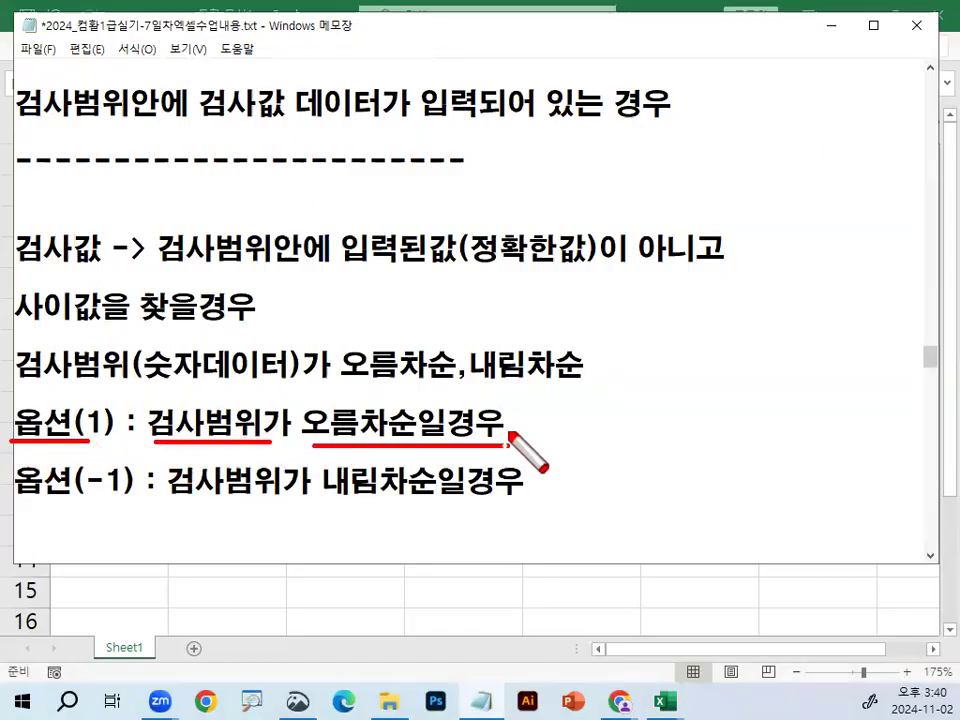
left_click_drag(88, 442, 120, 436)
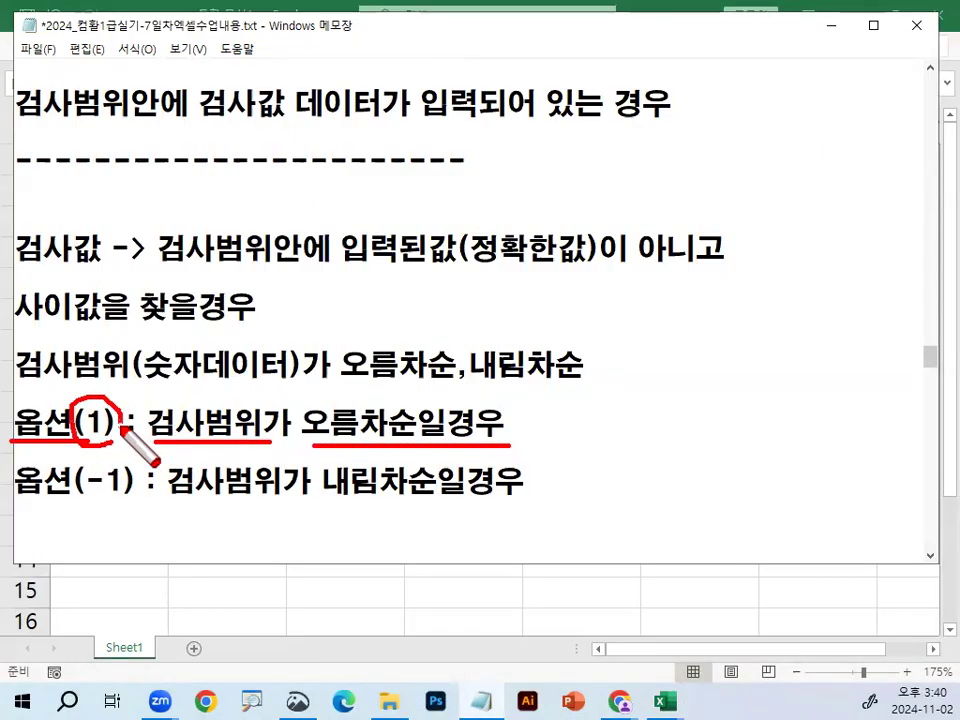
left_click_drag(174, 505, 253, 505)
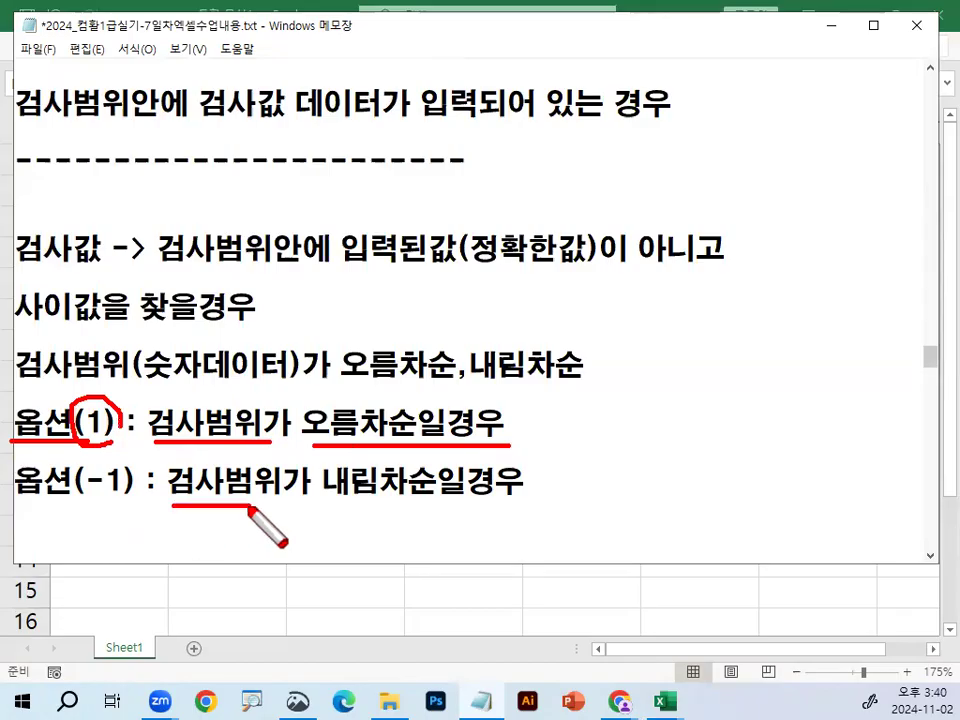
left_click_drag(327, 506, 551, 503)
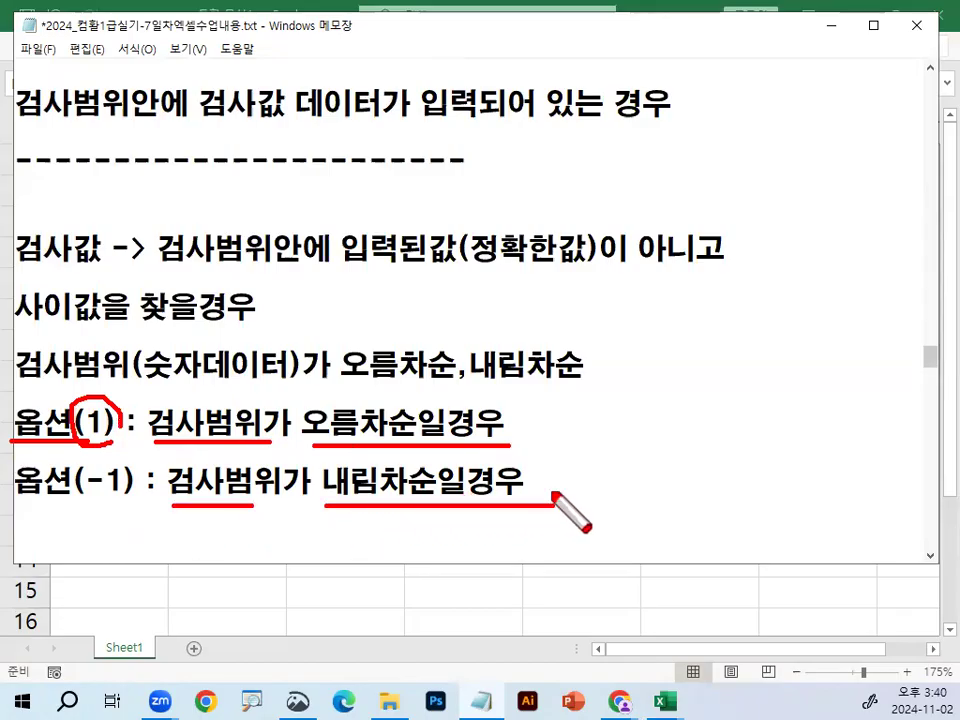
left_click_drag(24, 507, 143, 508)
mouse_move(568, 368)
left_mouse_down()
mouse_move(443, 263)
mouse_move(564, 445)
mouse_move(543, 447)
left_mouse_up()
key("Escape")
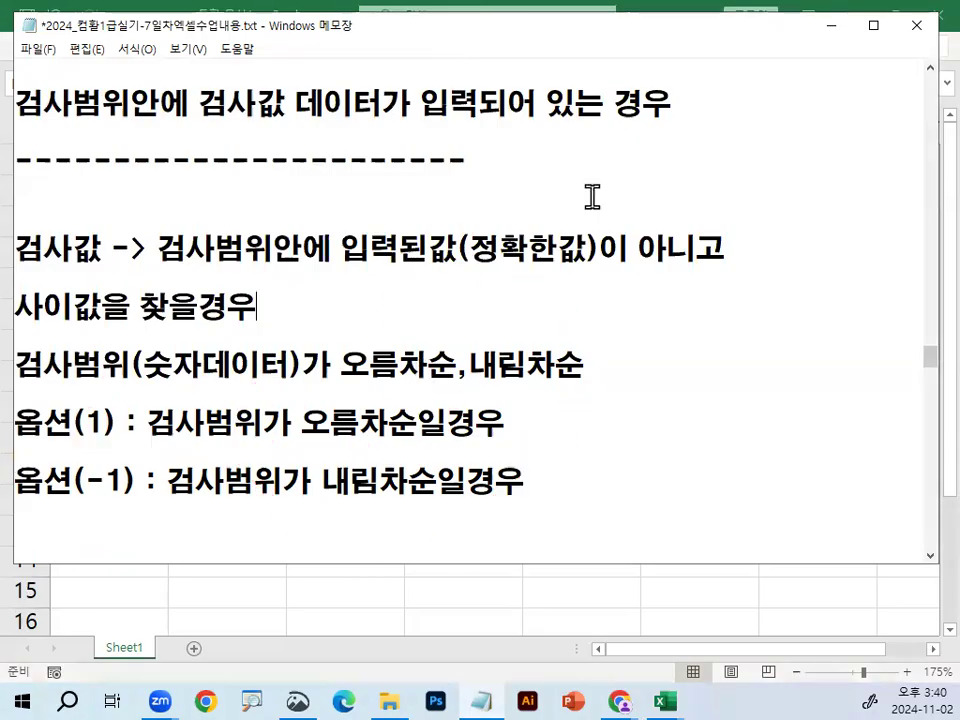
- Switch to the Excel workbook and enter the header 평균 in cell B15 of Sheet1
left_click(829, 26)
scroll(369, 354, "down", 3)
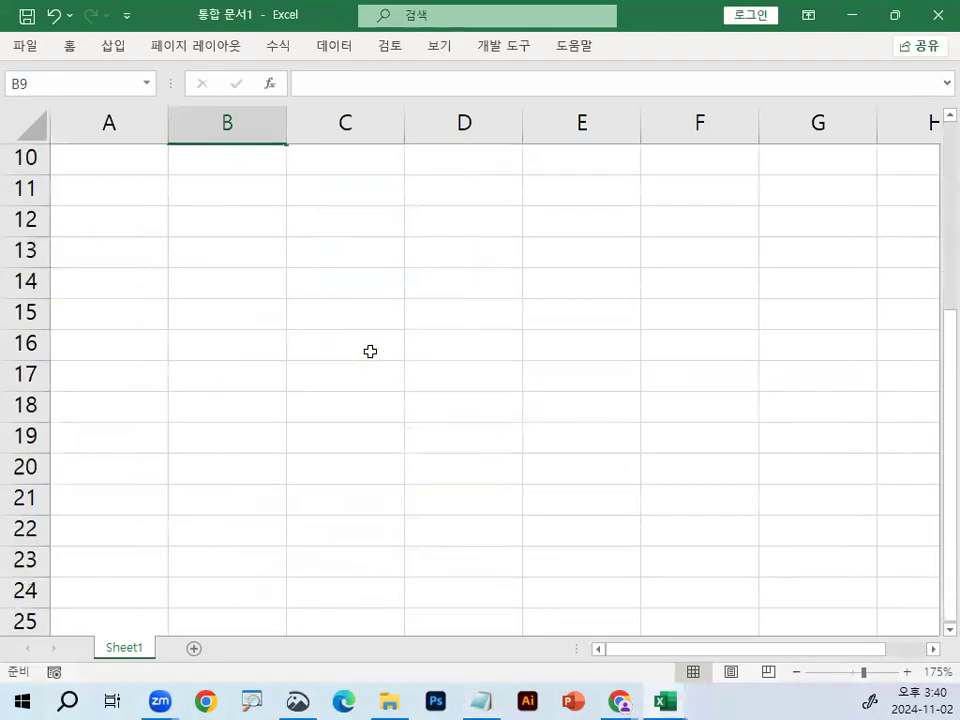
scroll(370, 351, "down", 1)
left_click(250, 228)
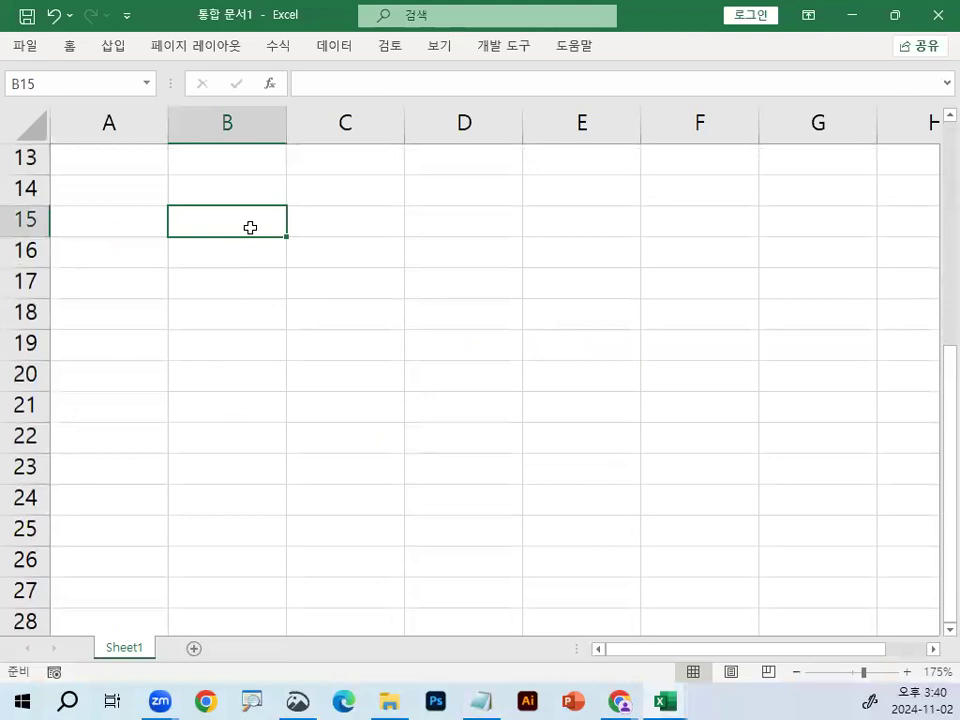
type("VUD")
key("BackSpace")
key("BackSpace")
type("평균")
key("Return")
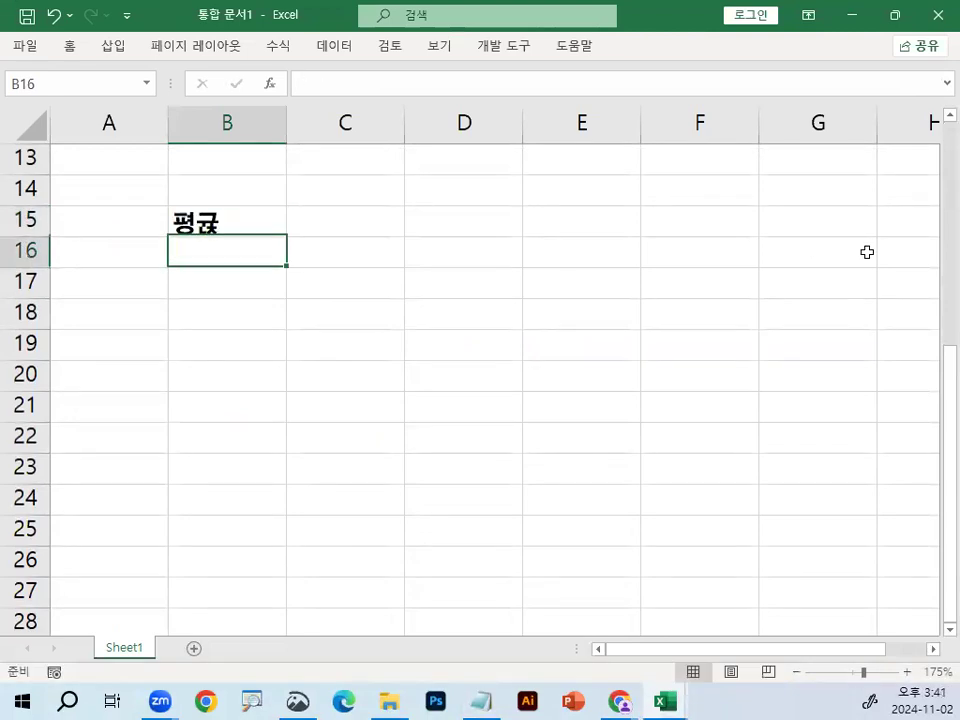
key("Up")
type("ㅠ")
key("BackSpace")
type("평ㄱㄴ")
key("BackSpace")
type("ㅠㄴ")
key("Return")
- Fill B16:B19 below the header with the ascending averages 60, 70, 80 and 90
type("60")
key("Return")
type("70")
key("Return")
type("80")
key("Return")
type("90")
key("Return")
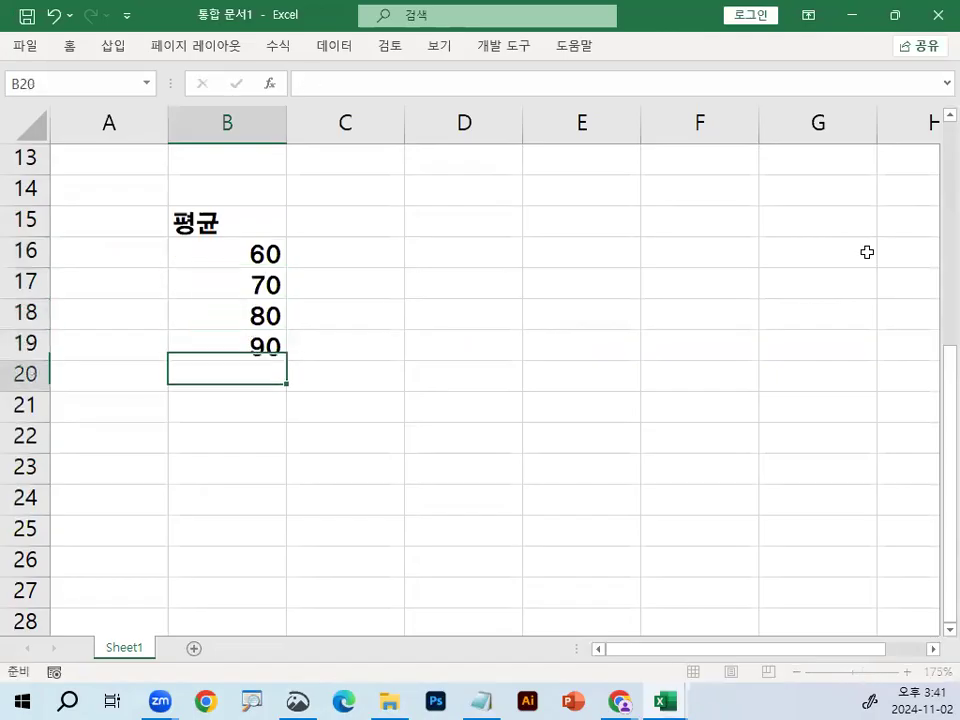
- Apply borders to all cells of the range B15:C19
left_click_drag(200, 224, 225, 343)
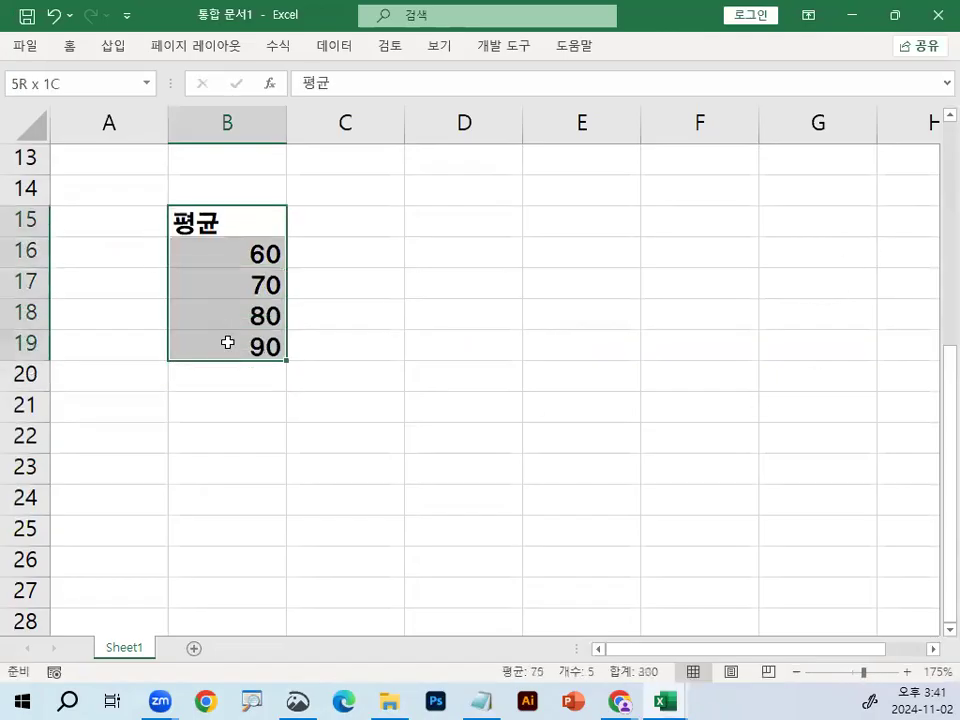
left_click_drag(267, 234, 329, 346)
left_click(69, 46)
left_click(205, 113)
- Enter the header 등급 in C15 and the grades D, C, B and A in C16:C19
left_click(349, 215)
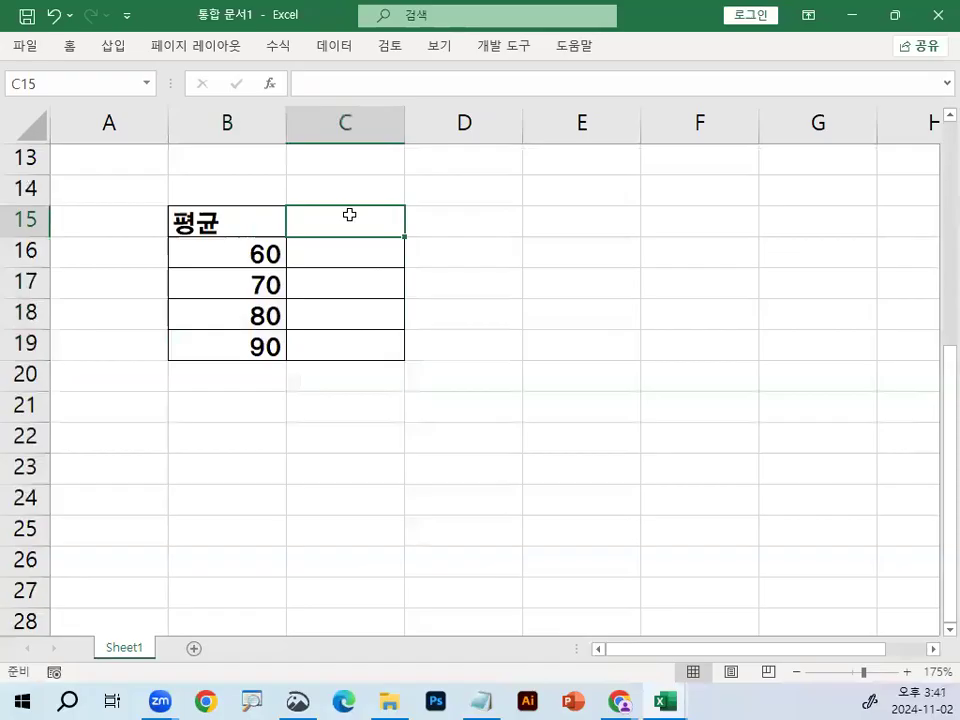
type("등급")
key("Return")
type("A")
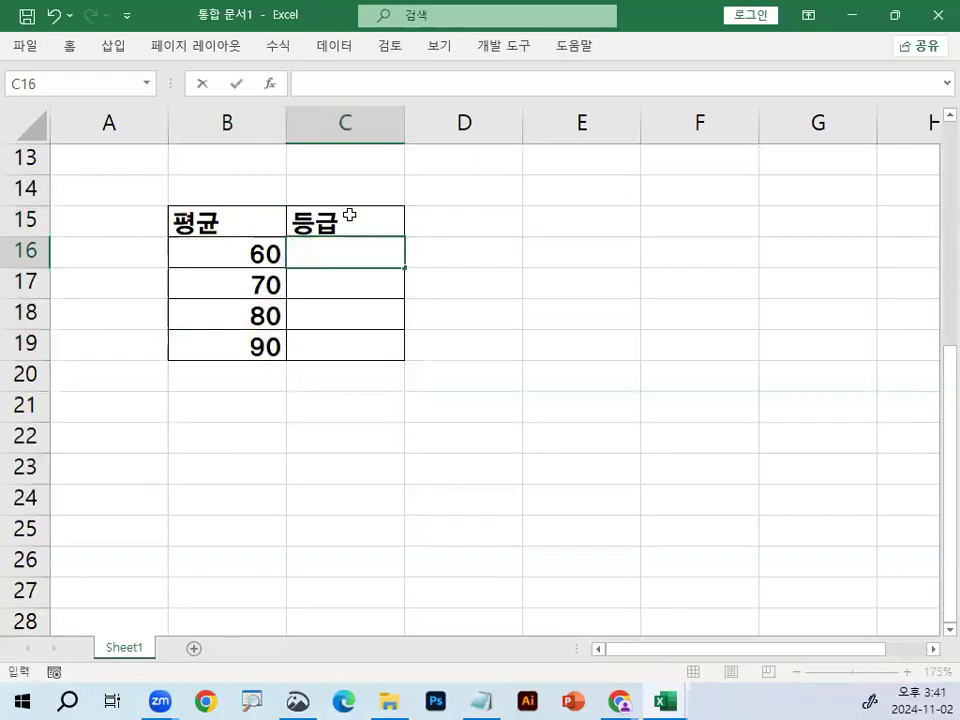
key("Return")
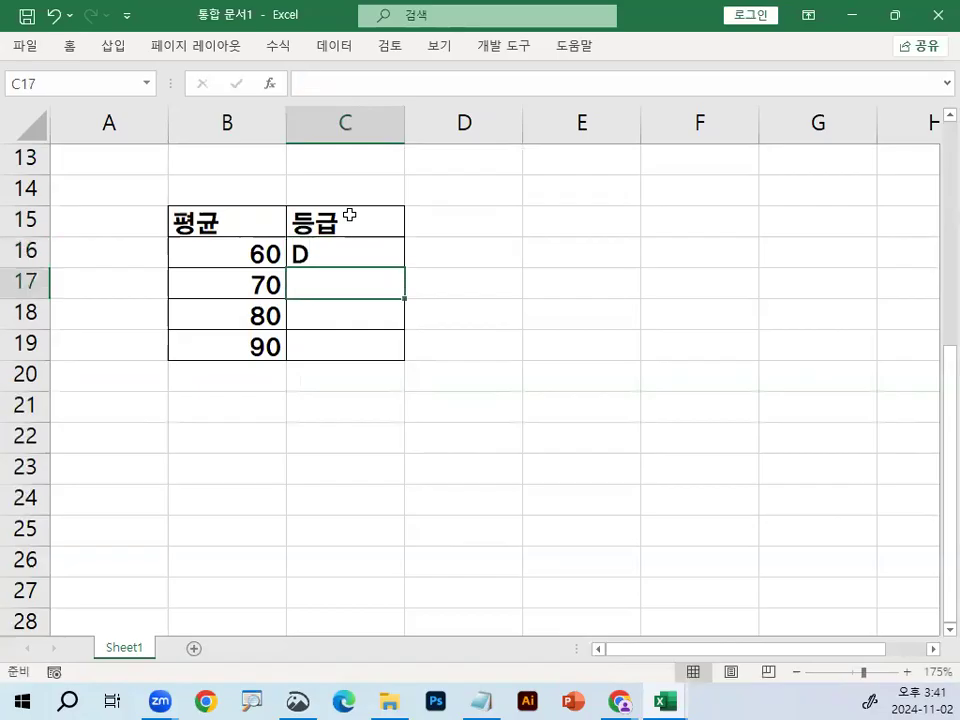
type("C")
key("Return")
type("B")
key("Return")
type("A")
key("Return")
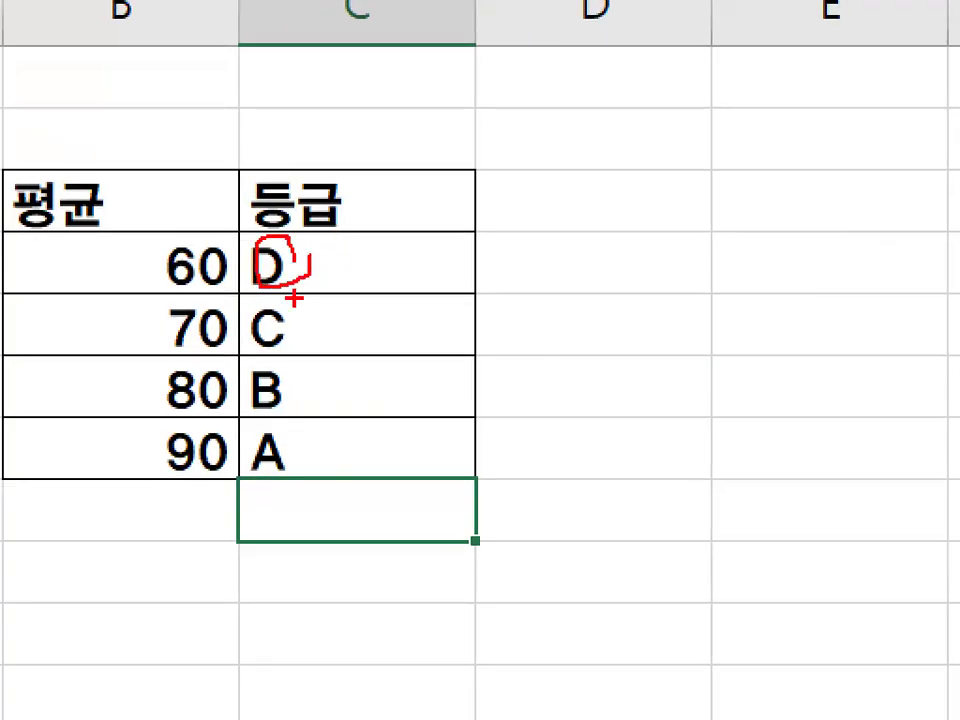
- Circle the grades D, C, B and A with temporary red ink, clear the drawing and select B16
left_click_drag(295, 298, 302, 320)
mouse_move(297, 372)
left_mouse_down()
mouse_move(283, 436)
mouse_move(305, 487)
left_mouse_up()
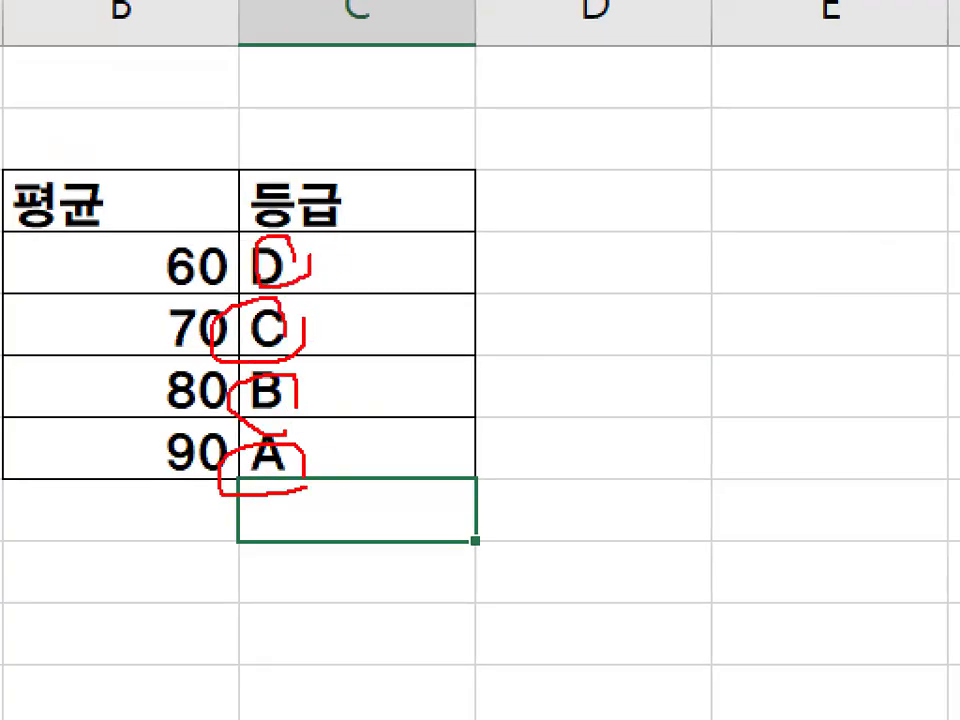
left_click_drag(300, 258, 398, 140)
key("Escape")
key("Up")
key("Up")
key("Up")
key("Up")
key("Left")
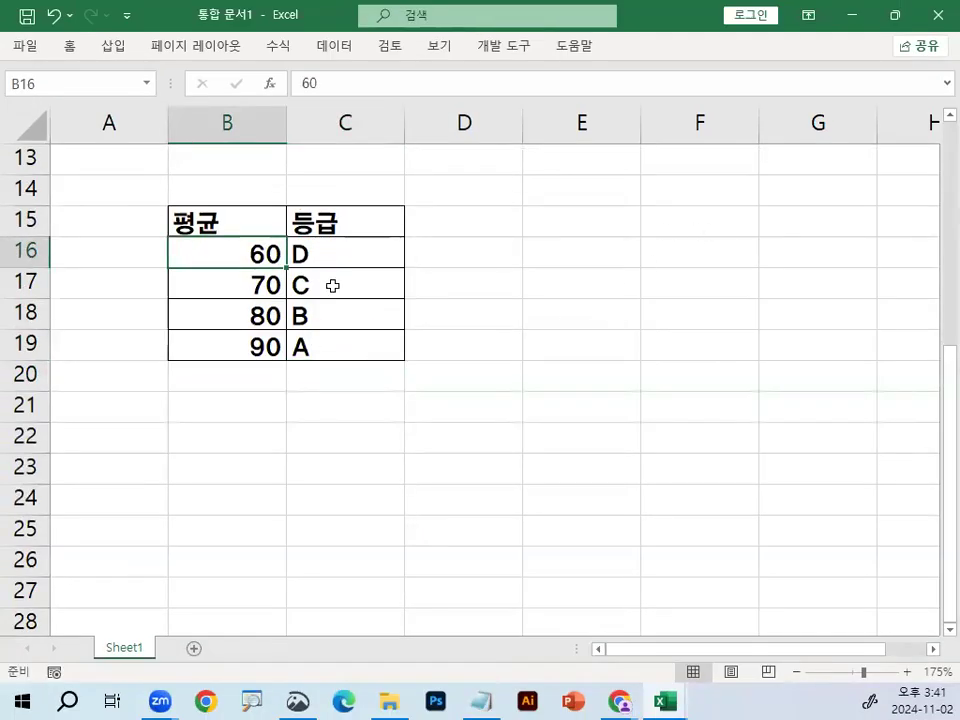
- Move the 등급 column from C15:C19 out of the way to the range starting at D30
left_click_drag(336, 221, 336, 342)
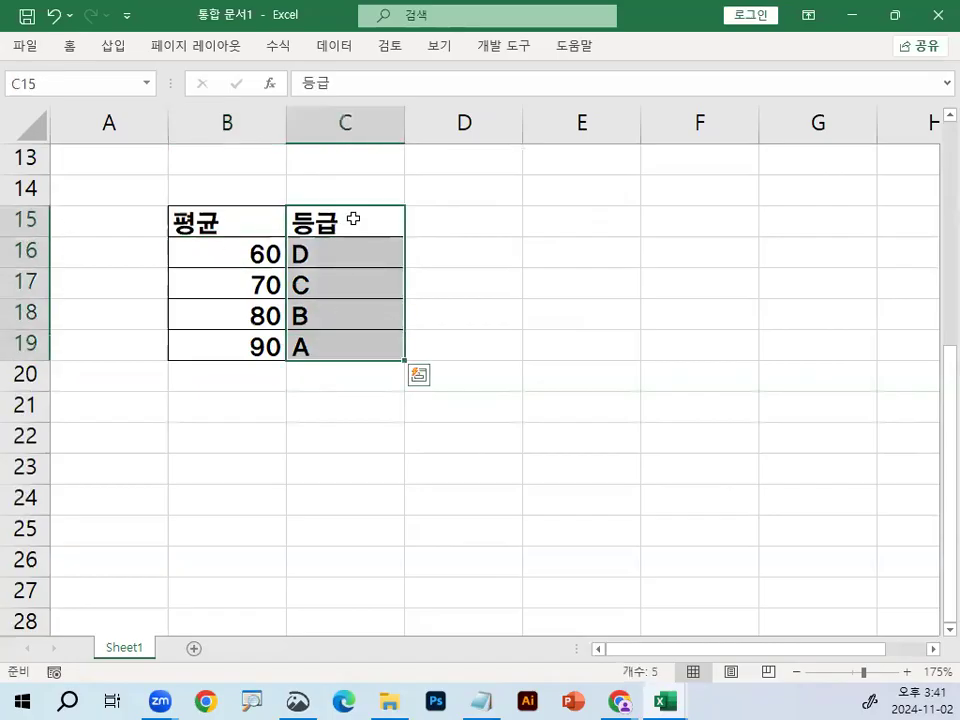
left_click_drag(356, 210, 251, 510)
scroll(250, 488, "down", 2)
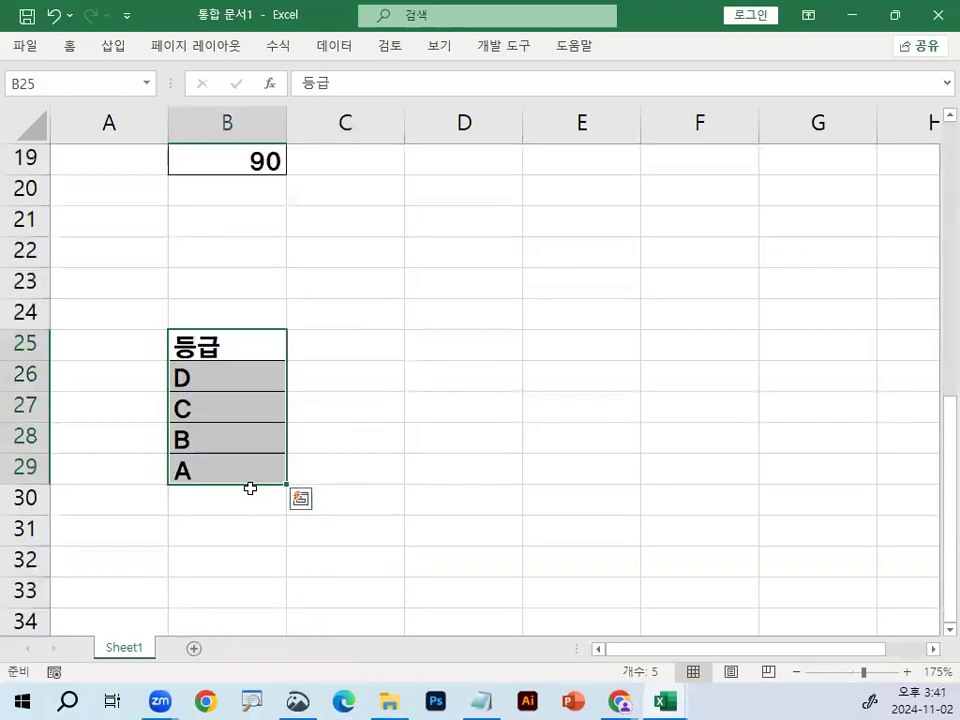
left_click_drag(242, 328, 452, 512)
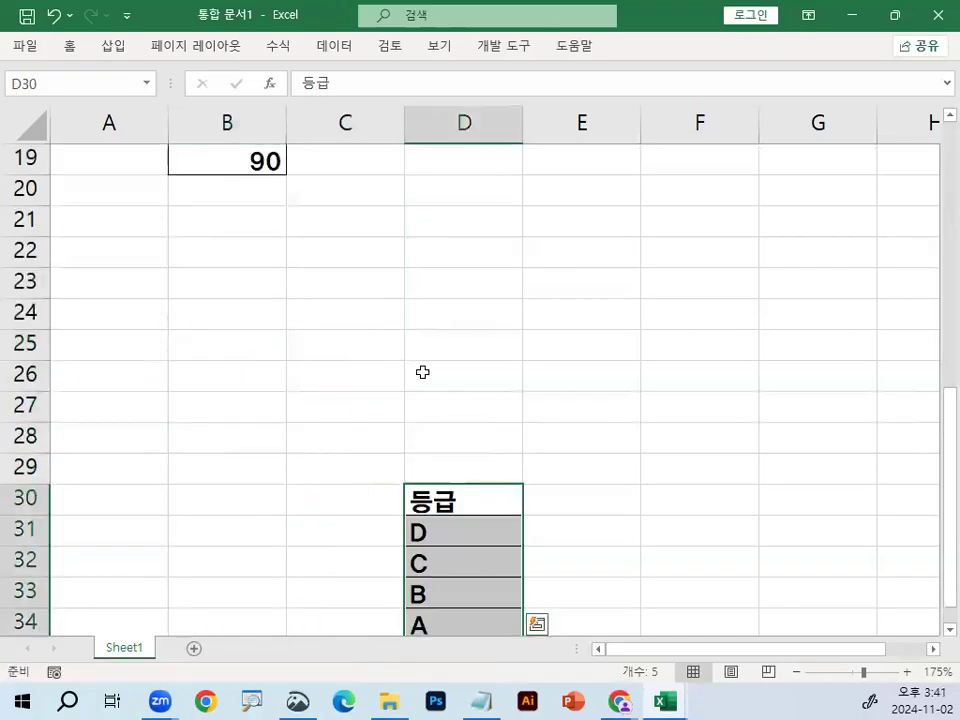
left_click(422, 372)
scroll(423, 360, "up", 4)
scroll(400, 400, "down", 1)
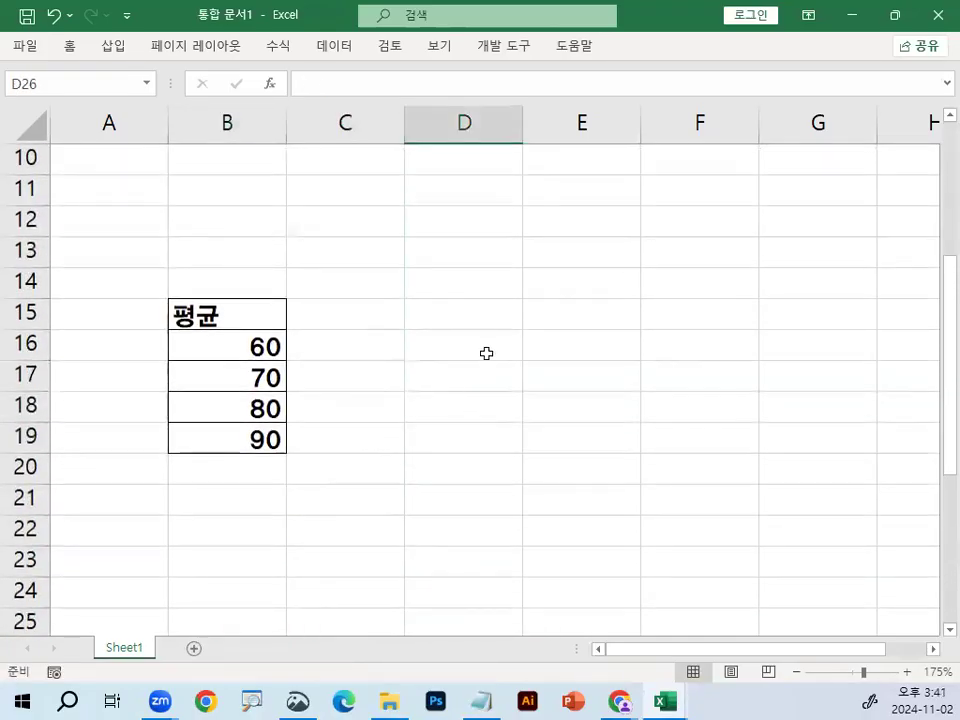
- Enter the header 평균 in D15 for a second list beside the bordered averages
left_click(439, 336)
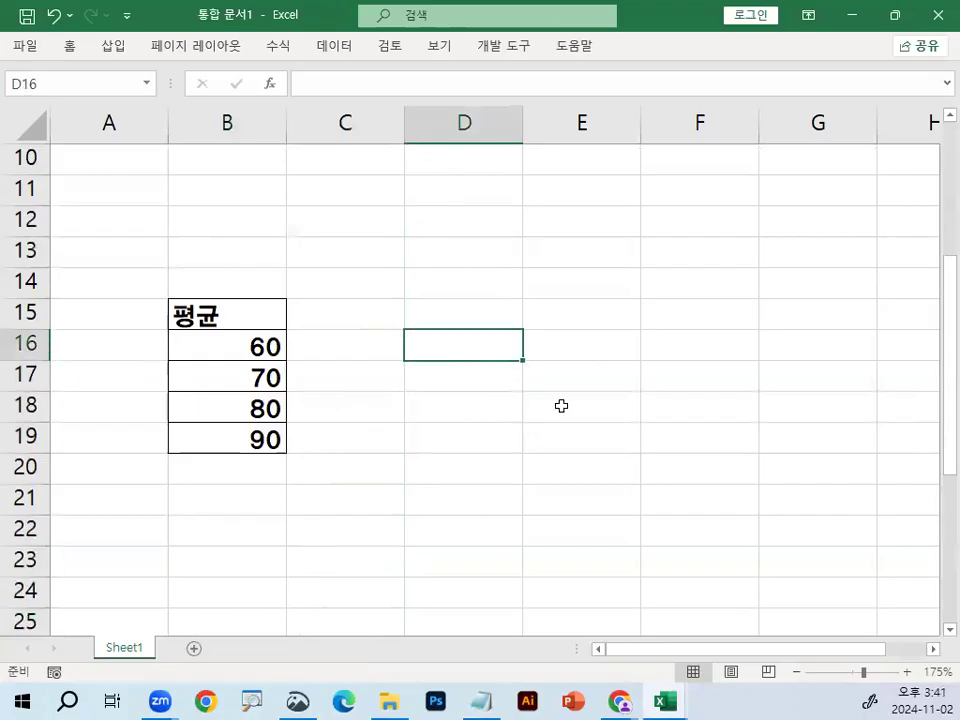
key("Up")
type("VUD")
key("BackSpace")
key("BackSpace")
key("BackSpace")
key("Hangul")
type("평규ㄴ")
key("Return")
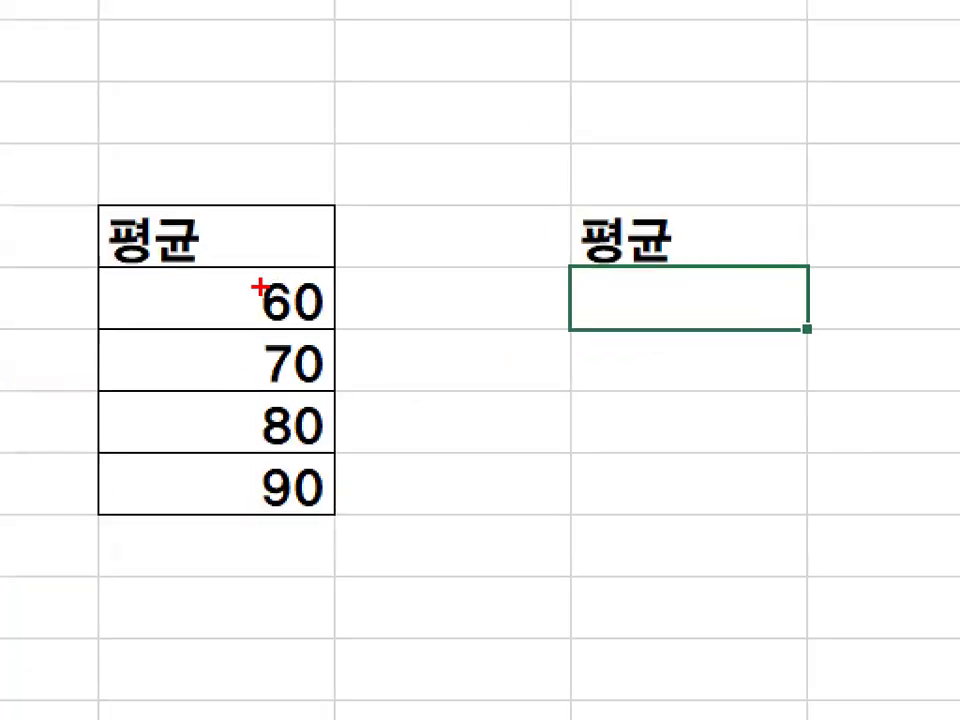
- Mark the averages 60 to 90 and the empty cell D16 with temporary red ink, then clear the drawing
mouse_move(260, 288)
left_mouse_down()
mouse_move(236, 336)
mouse_move(247, 494)
left_mouse_up()
left_click_drag(699, 302, 680, 325)
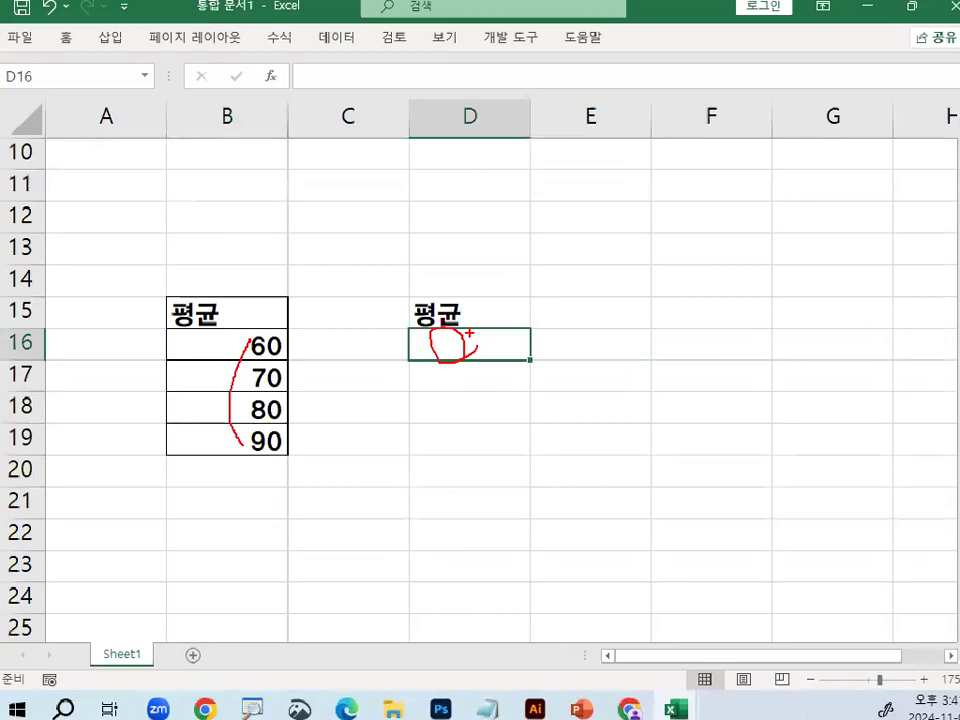
key("Escape")
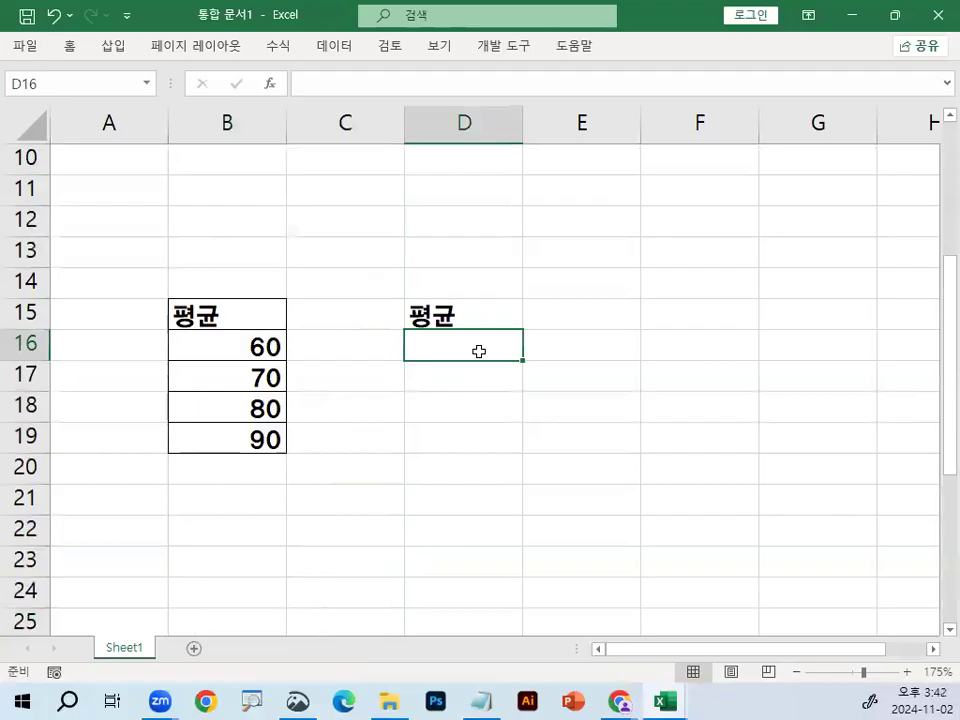
- Fill D16:D19 with the in-between averages 65, 78.5, 80.2 and 95
type("65")
key("Return")
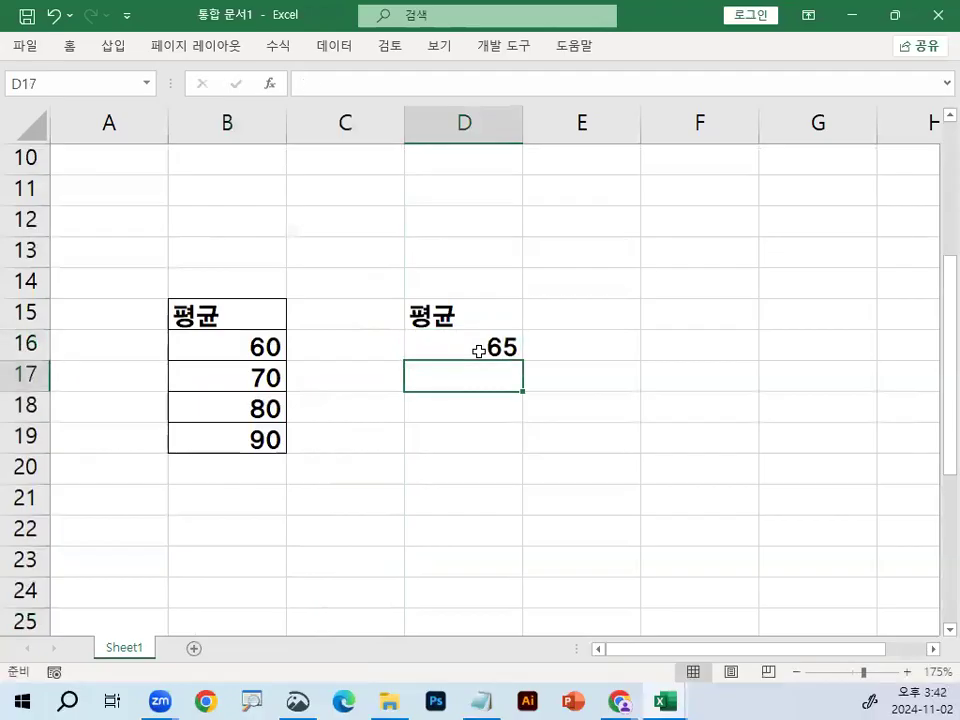
type("7")
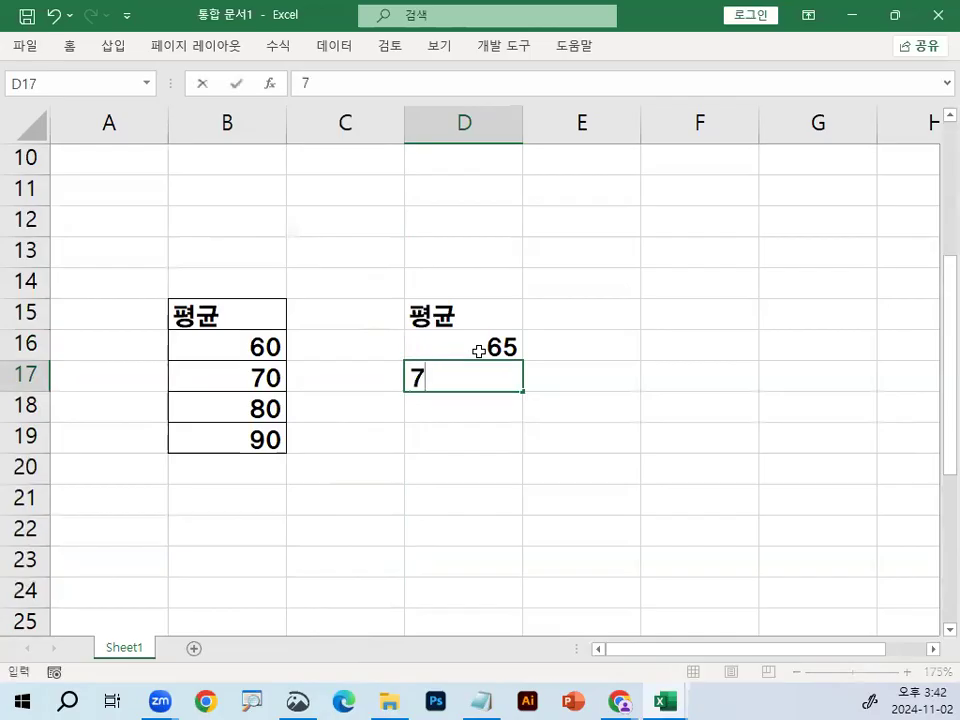
type("8.5")
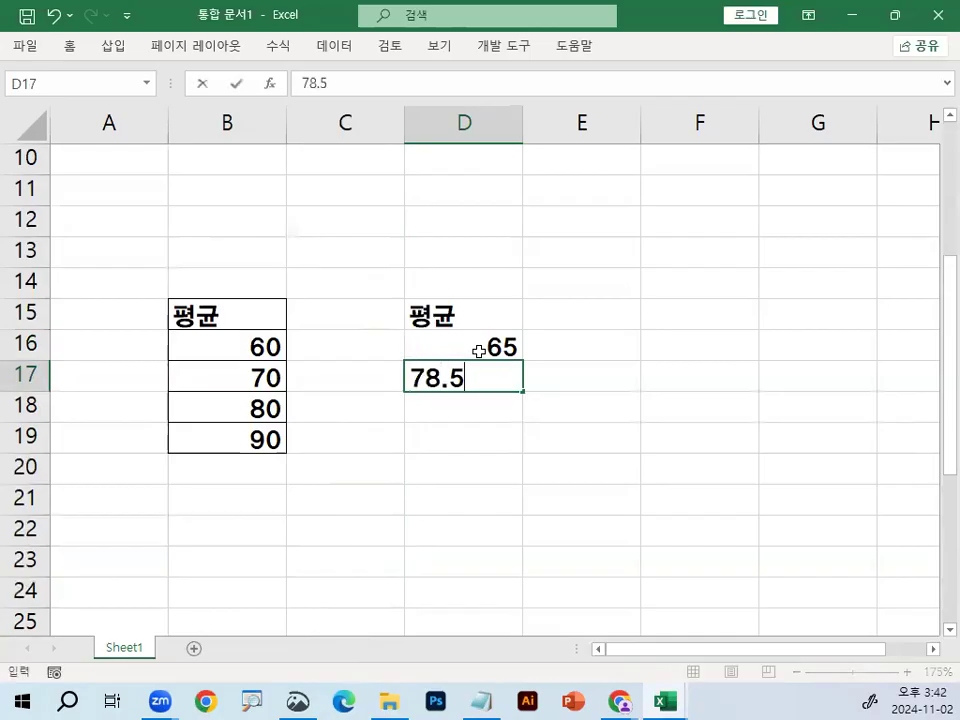
key("Return")
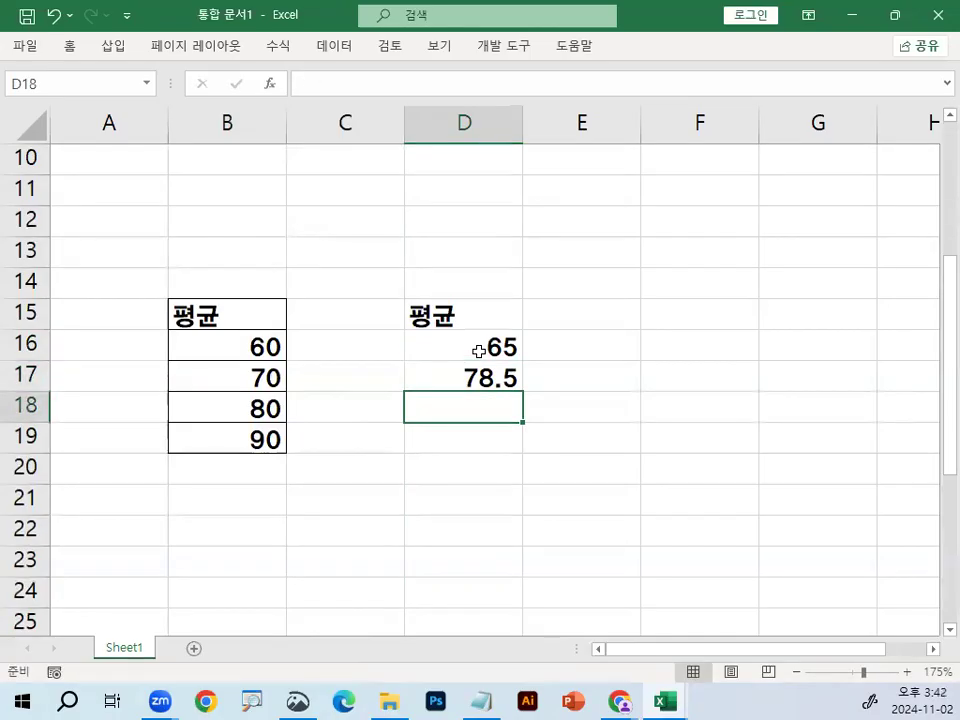
type("80.2")
key("Return")
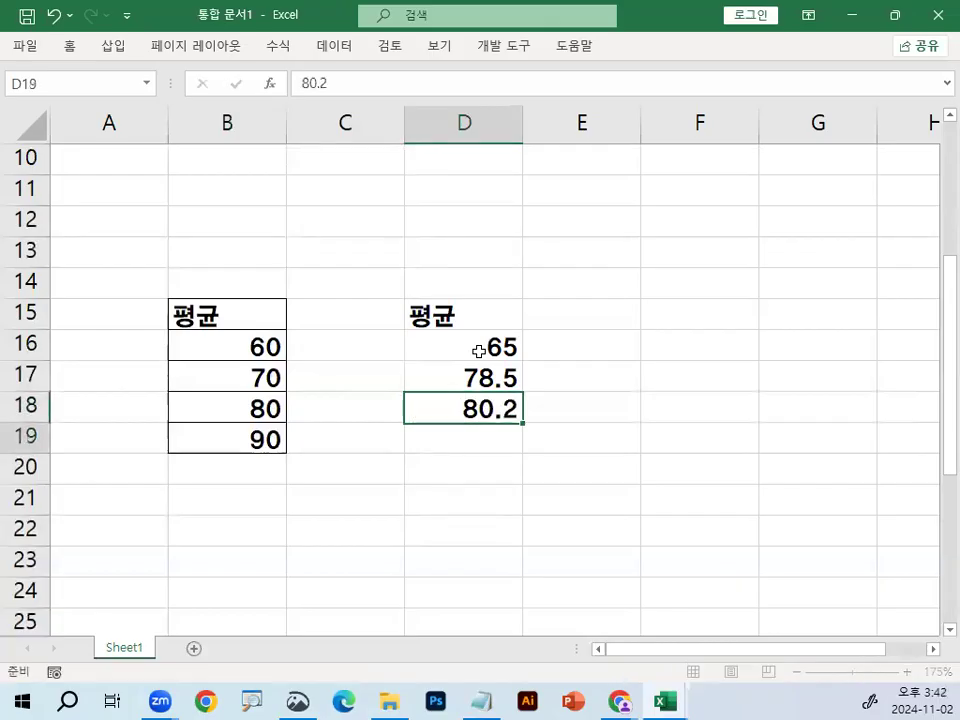
type("95")
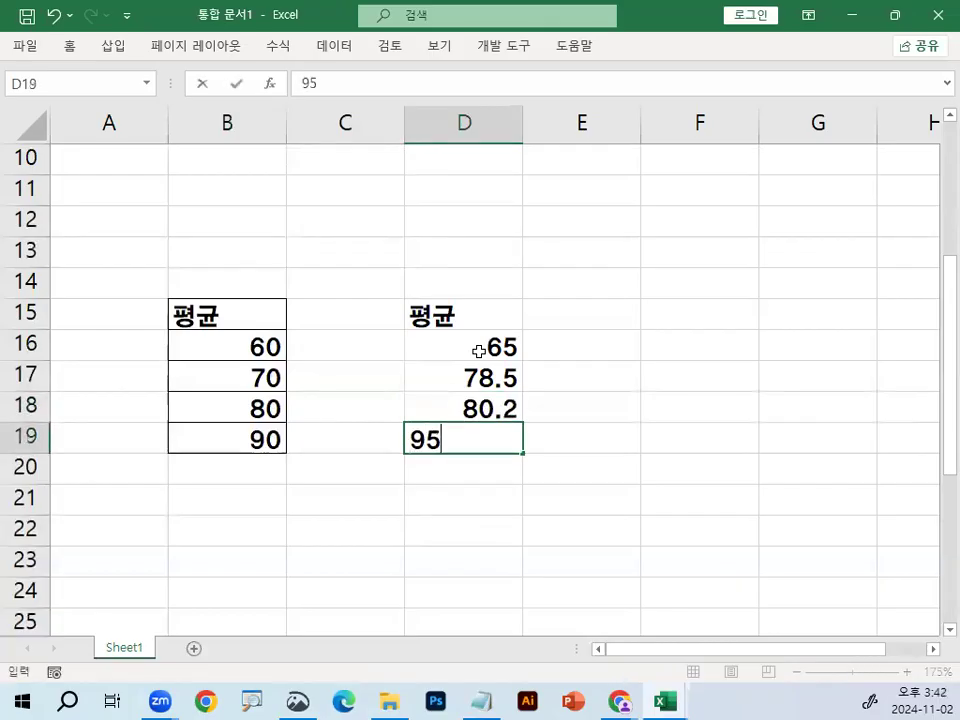
key("Return")
- Sketch a temporary red circle above and between the two 평균 lists, clear it, and switch back to the Notepad notes
left_click(460, 349)
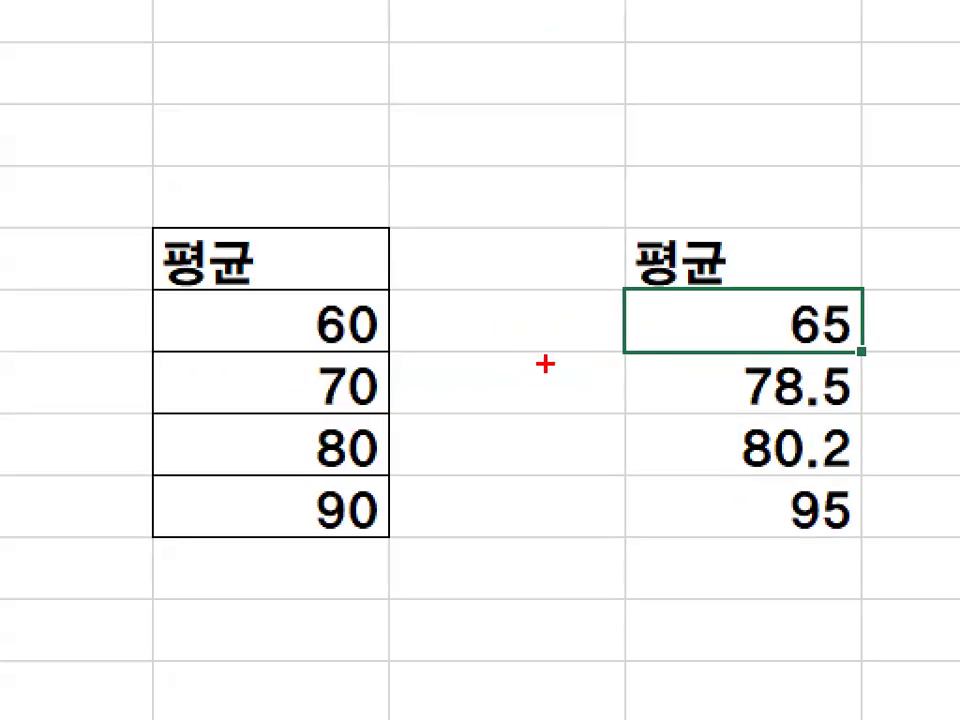
mouse_move(508, 100)
left_mouse_down()
mouse_move(553, 199)
mouse_move(497, 107)
left_mouse_up()
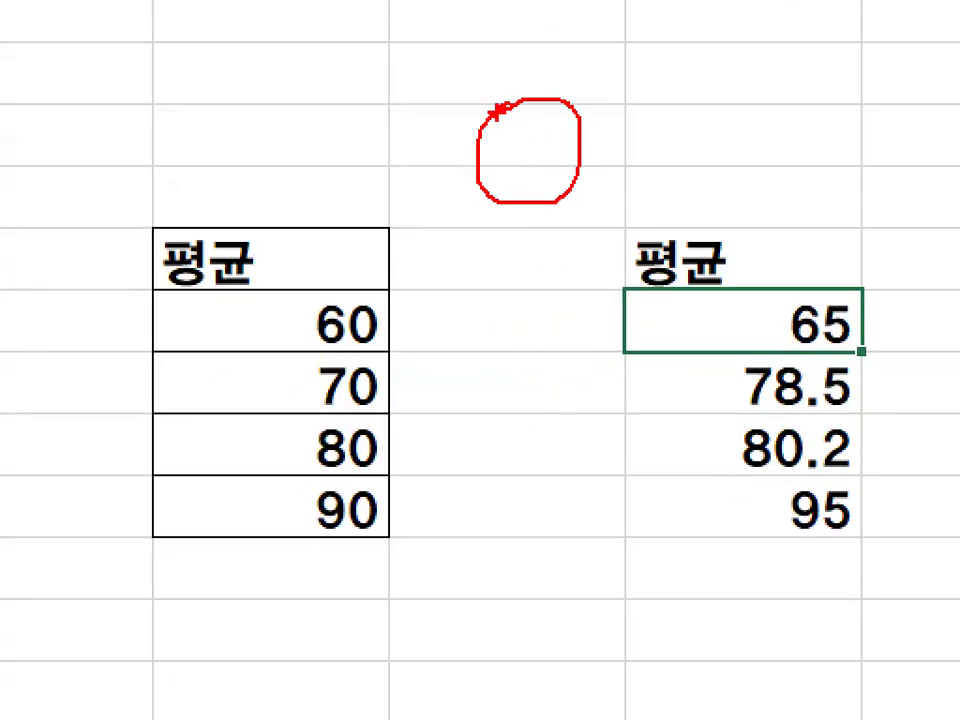
key("ctrl+1")
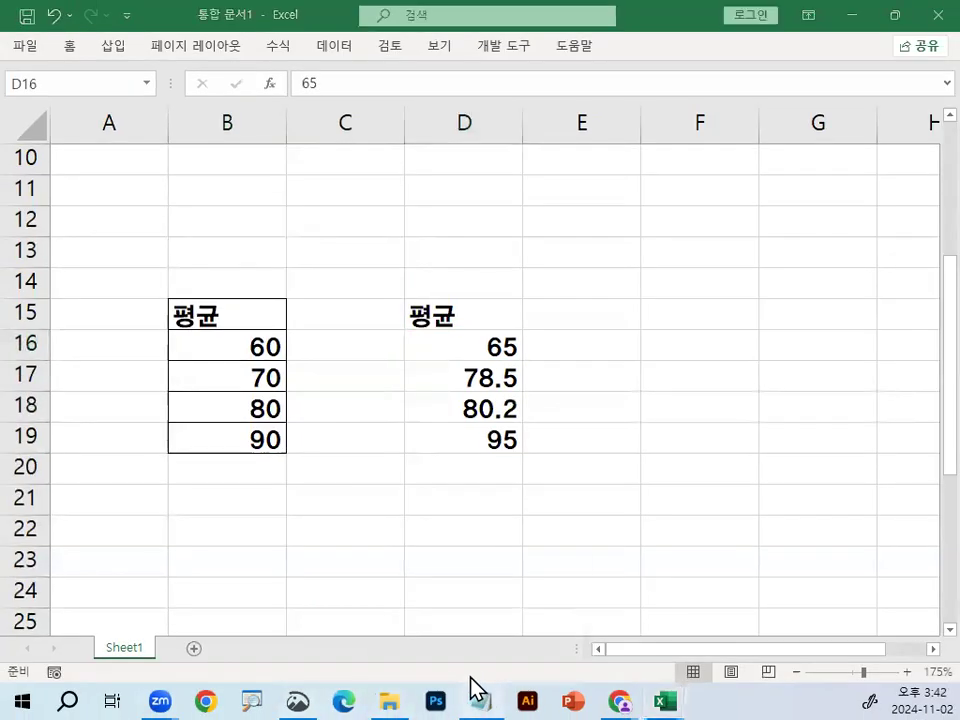
left_click(486, 697)
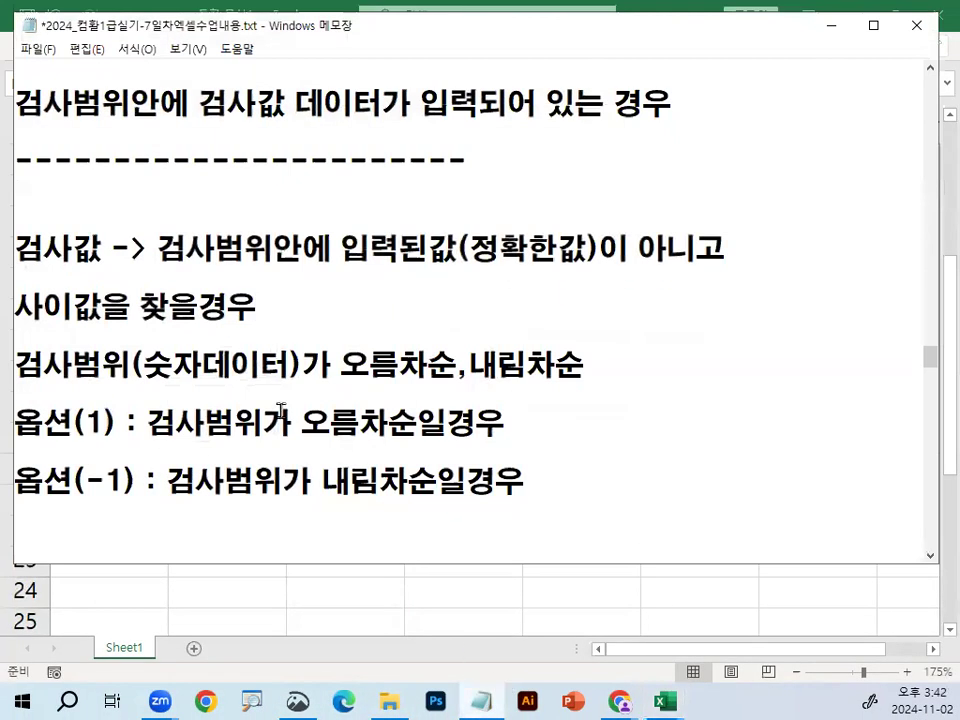
- Highlight 검사값 데이터 in the option (0) note of the Notepad notes, then switch back to the Excel sheet
scroll(281, 408, "up", 1)
left_click_drag(15, 277, 393, 280)
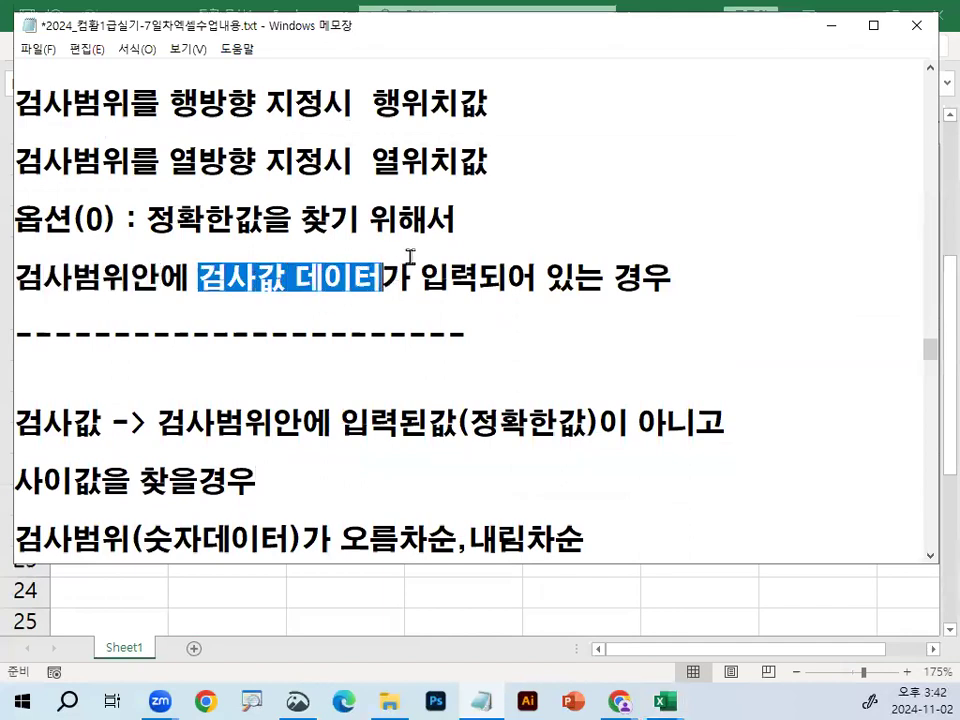
left_click(829, 25)
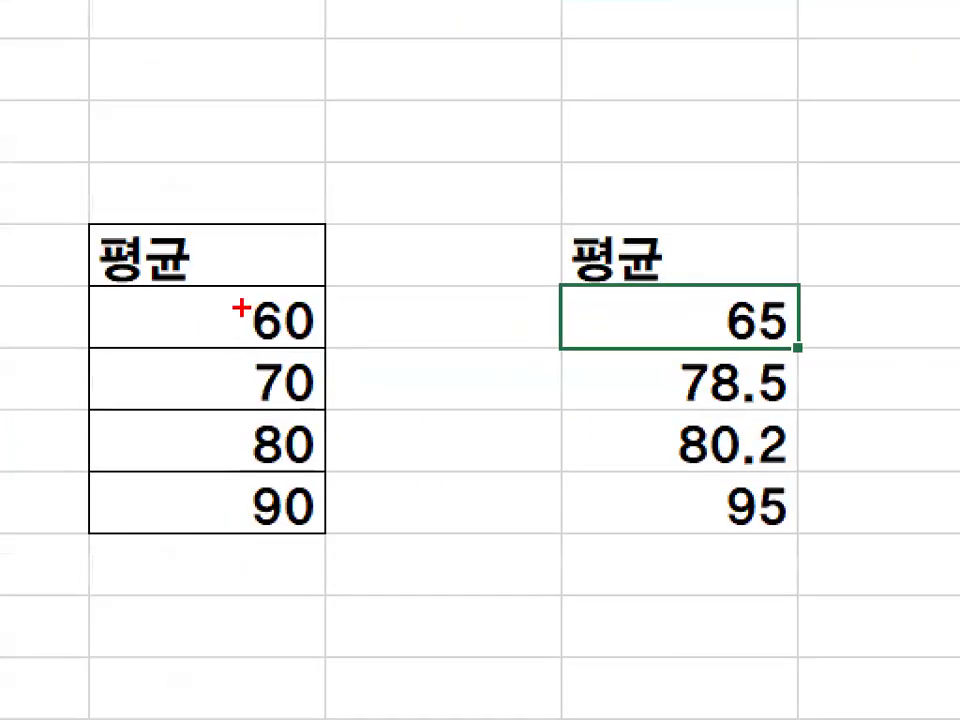
- Mark the bordered averages 60 to 90 and the gap between 60 and 70 with temporary red ink, then clear it
left_click_drag(244, 340, 240, 442)
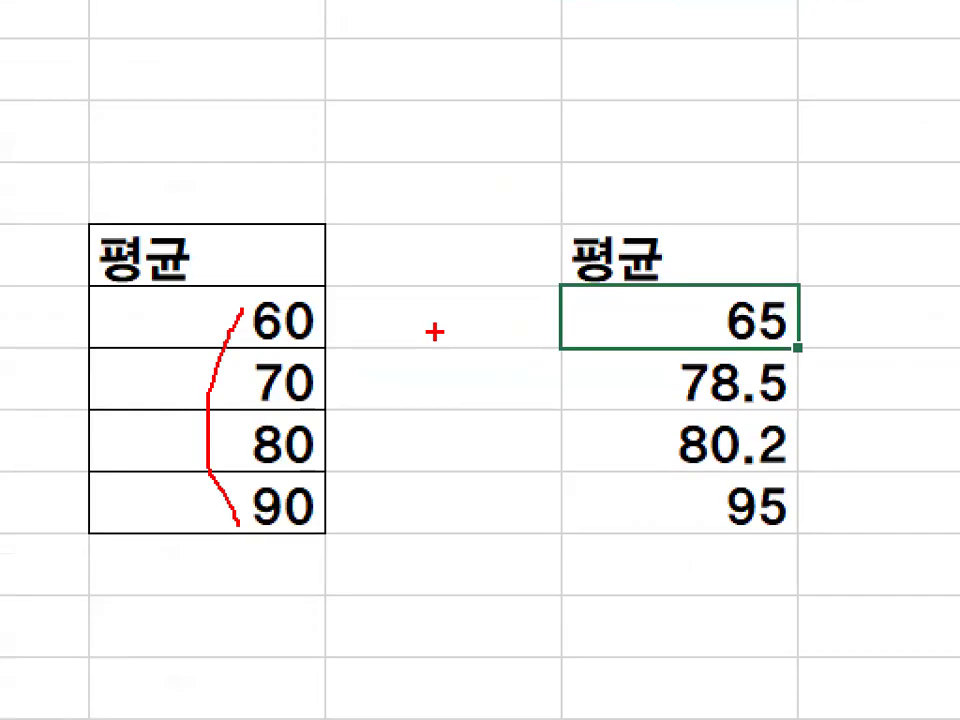
key("e")
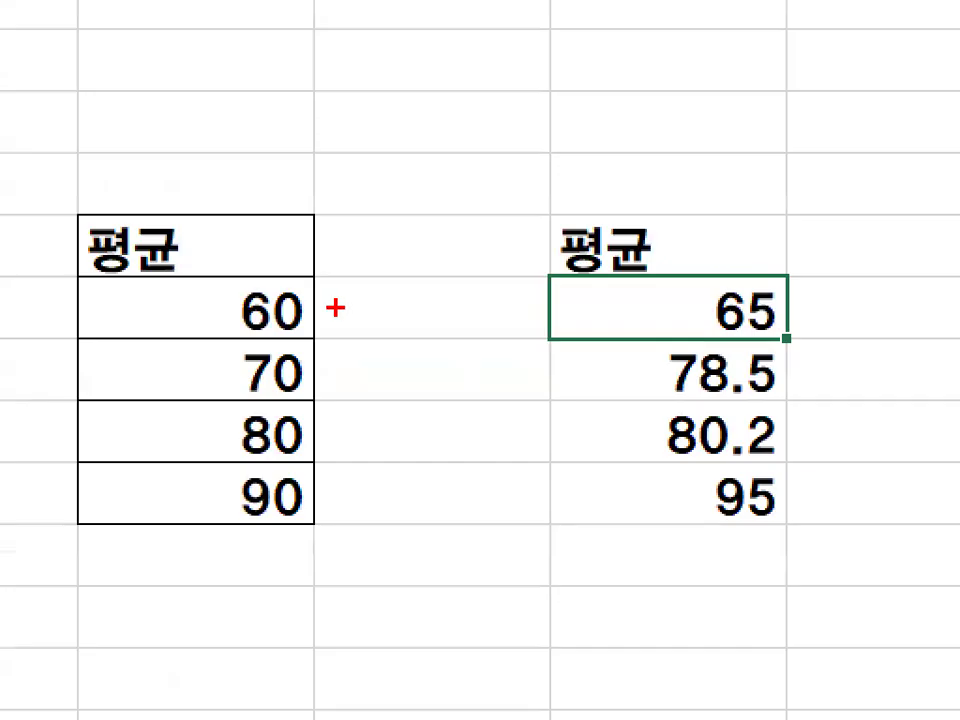
left_click_drag(335, 308, 370, 378)
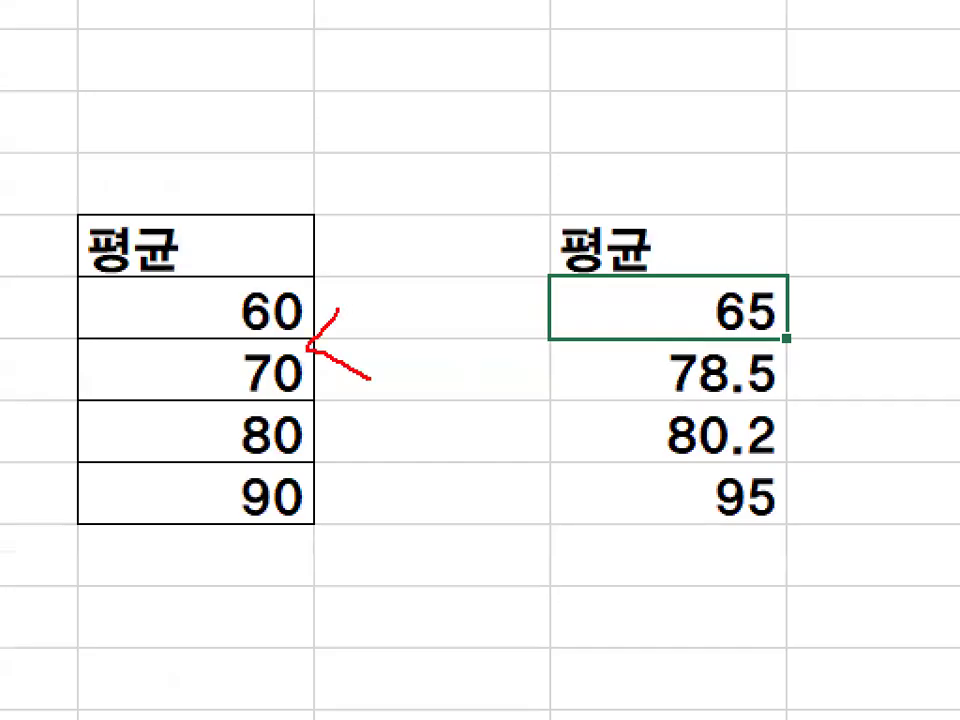
key("Escape")
- Enter the range 60~69.9 in C16 beside the average 60
left_click(244, 325)
left_click(402, 330)
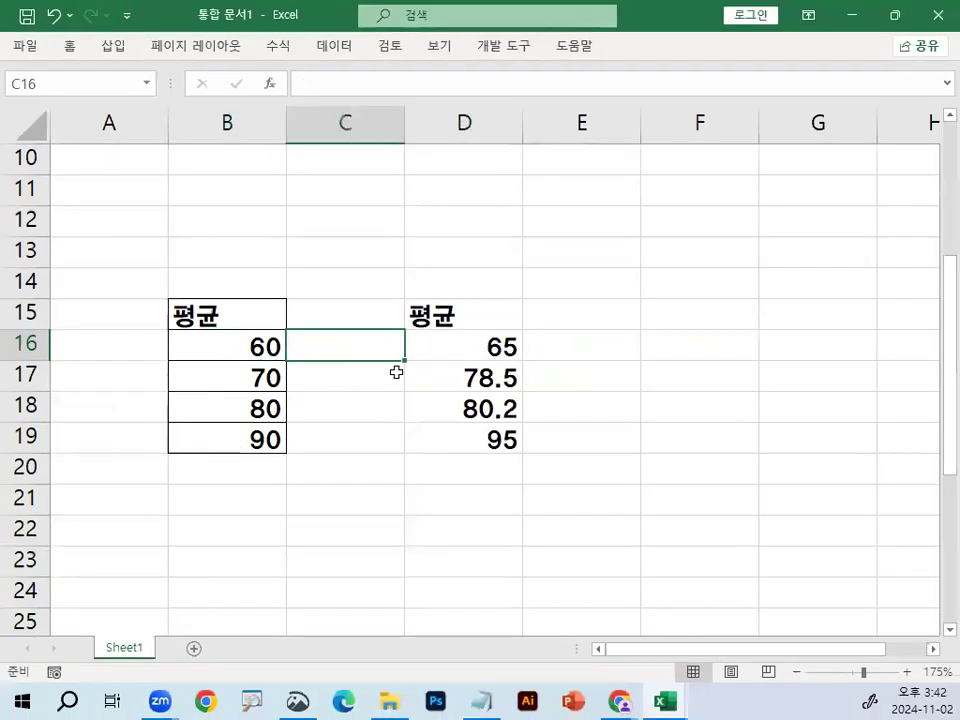
type("60~")
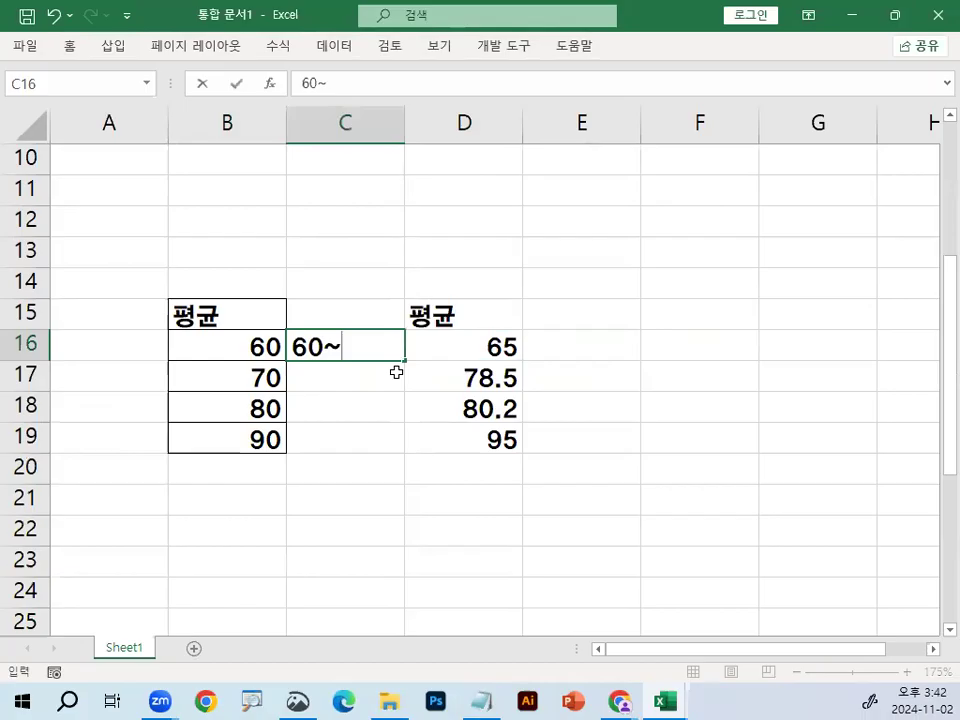
type("69")
key("BackSpace")
type("69.9")
key("Return")
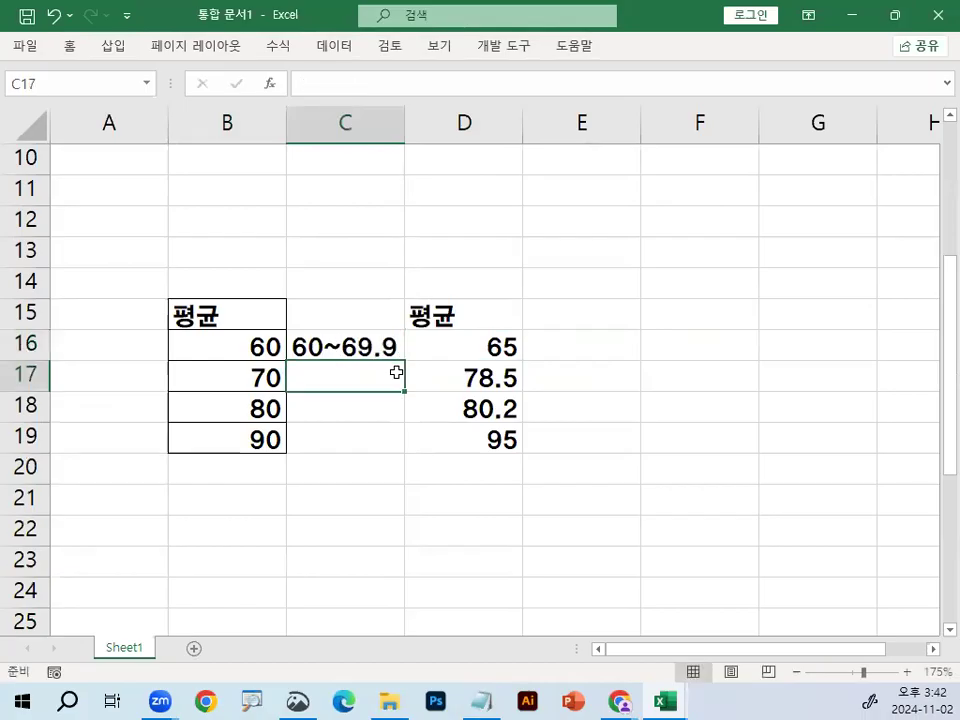
- Fill C17:C19 with the ranges 70~79.9, 80~89.9 and 90이상, and widen column C
type("70~")
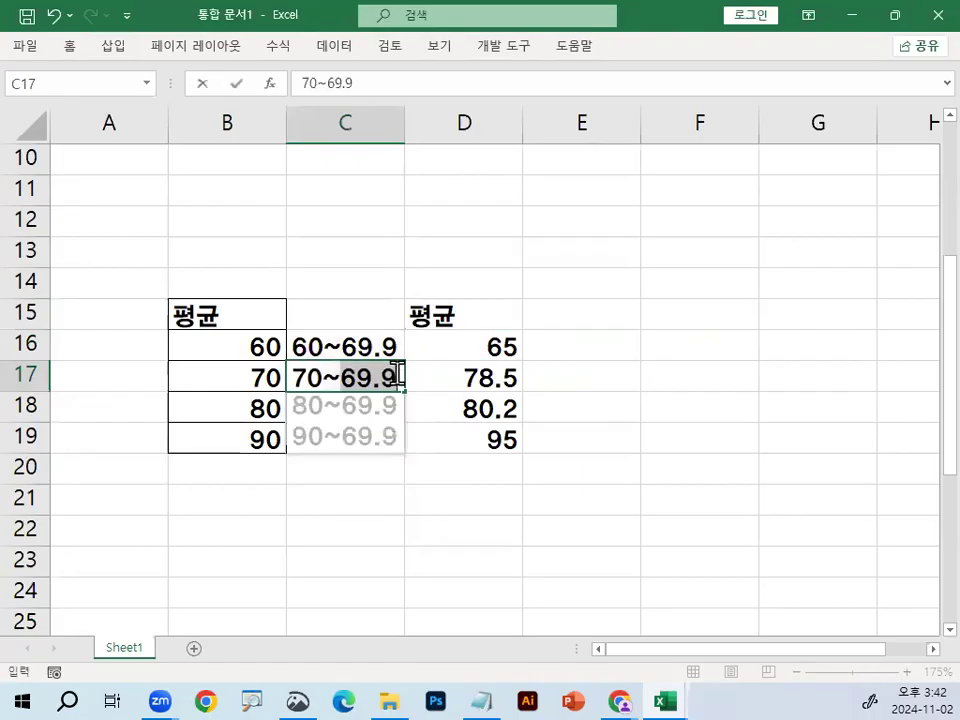
type("79.9")
key("Return")
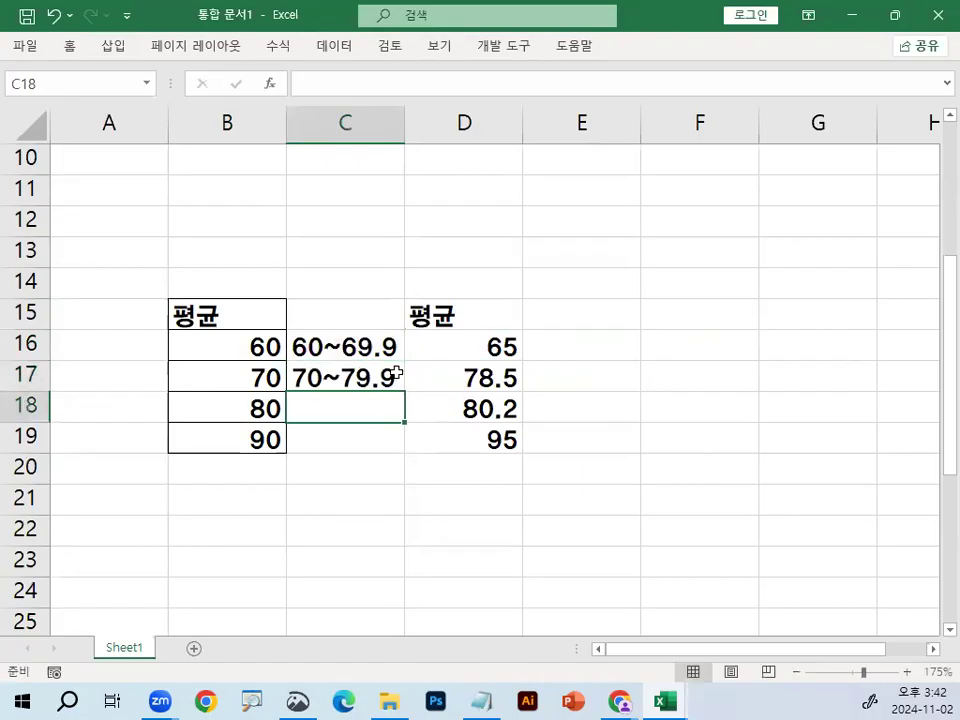
type("80")
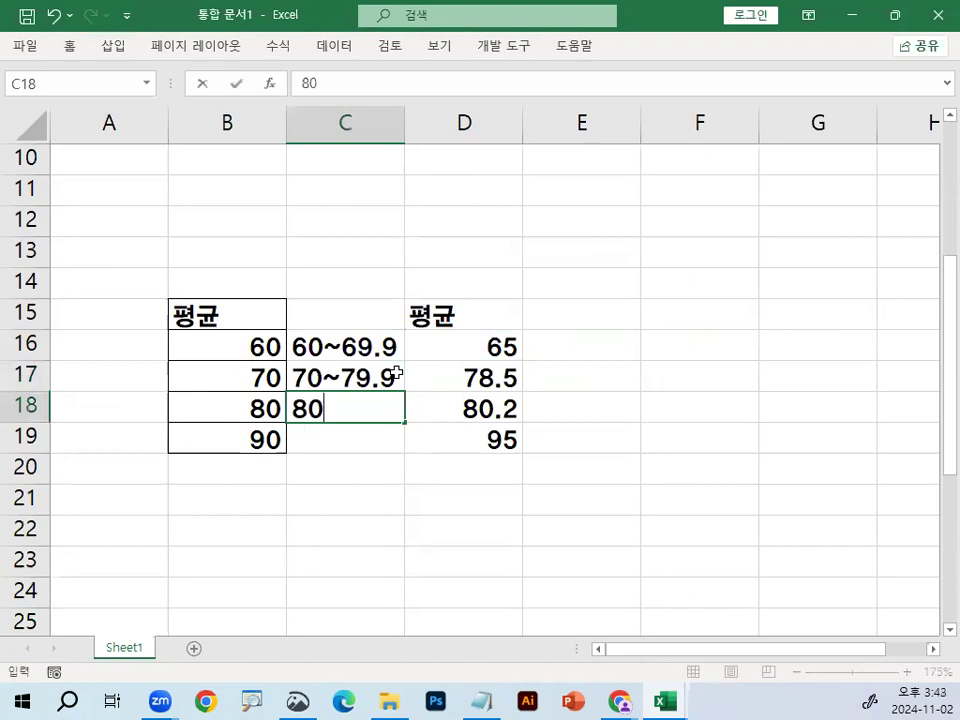
type("~89.9")
key("Return")
type("90이상")
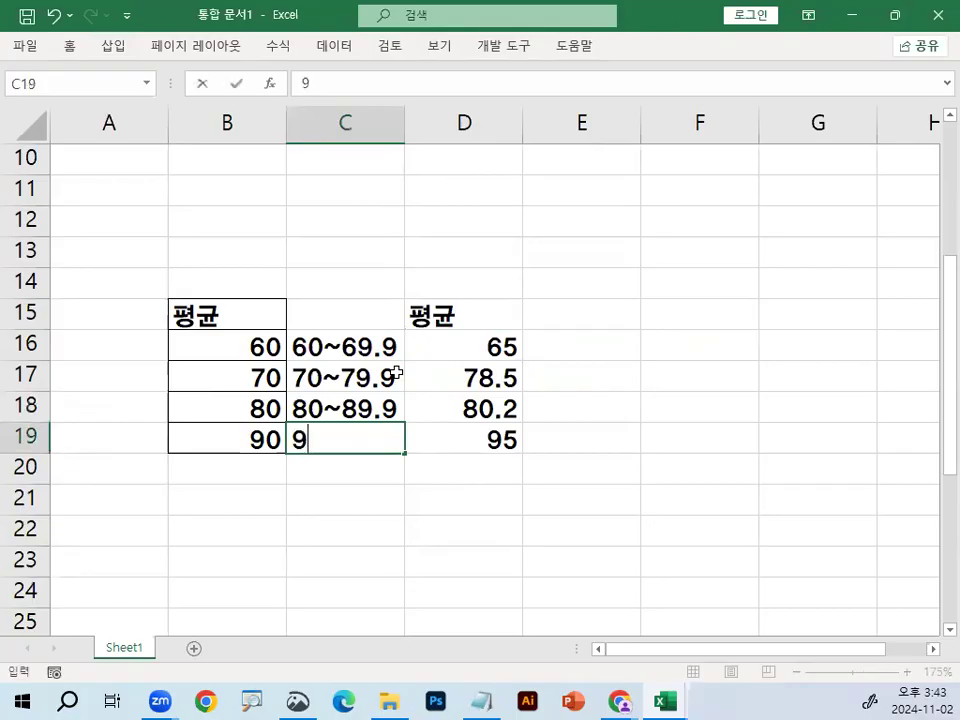
key("Return")
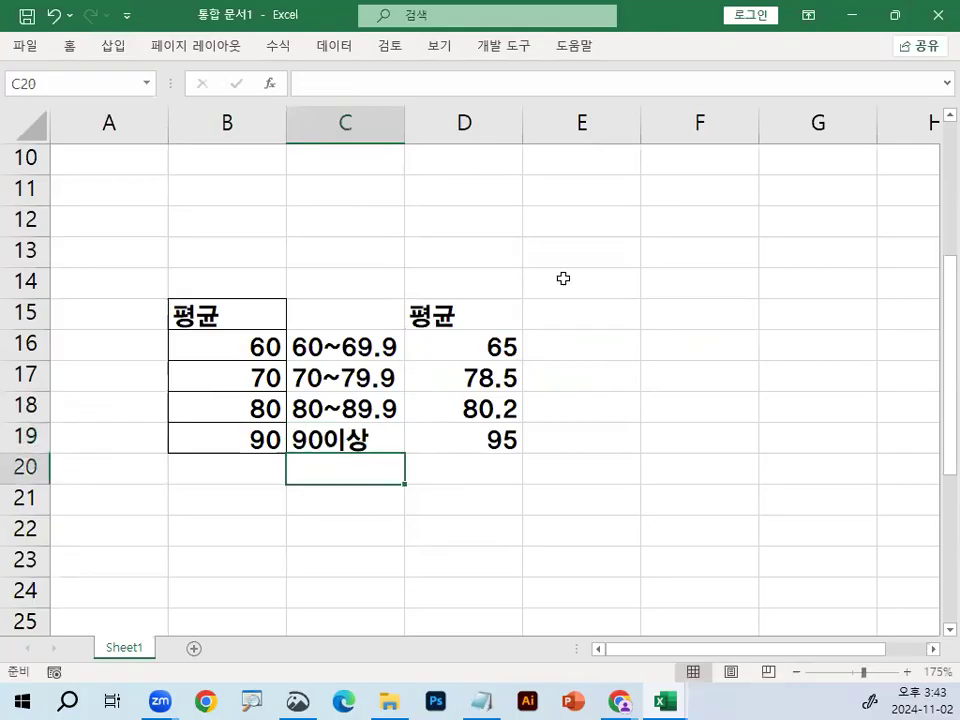
left_click_drag(403, 128, 462, 128)
left_click(647, 407)
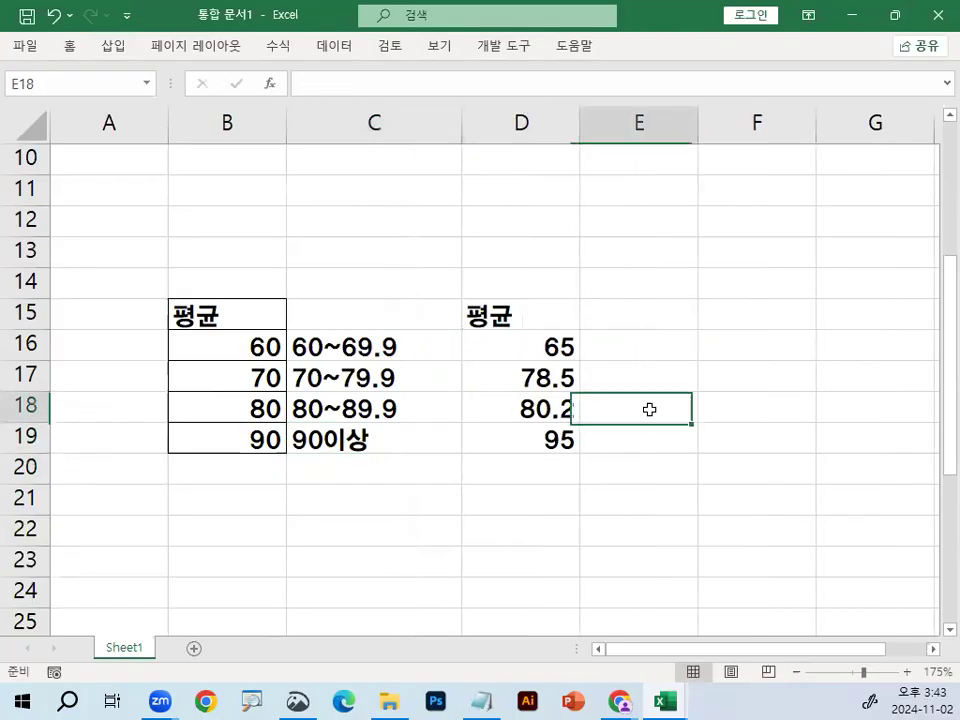
- Select D16, underline the 60 and 60~69.9 entries and mark the cell holding 65 with temporary red ink
key("Left")
key("Up")
key("Up")
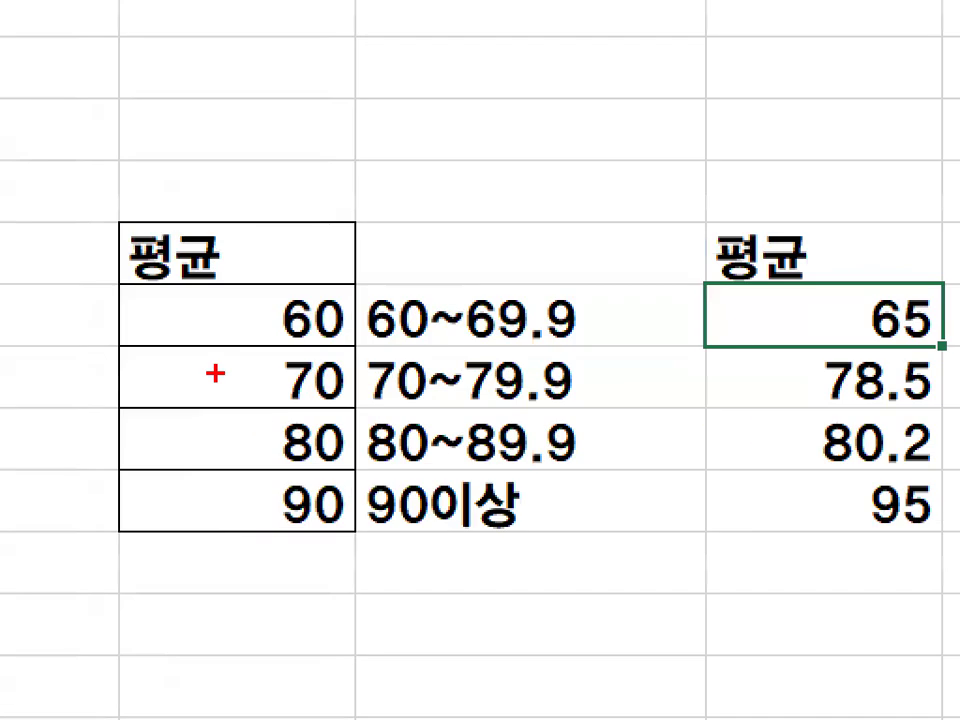
left_click_drag(277, 345, 578, 355)
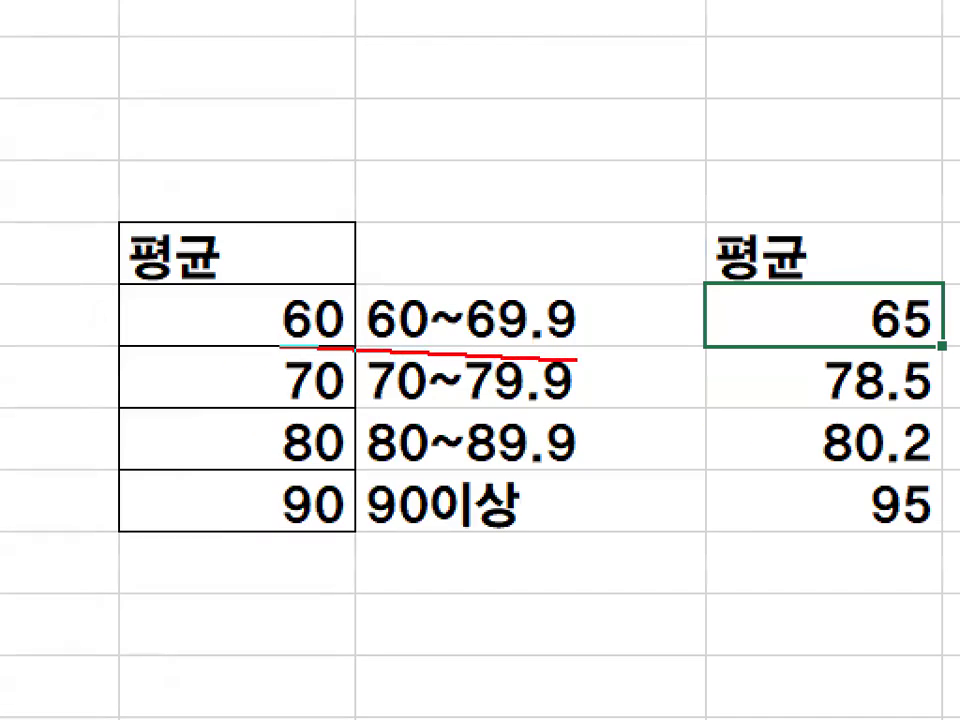
left_click_drag(821, 250, 821, 313)
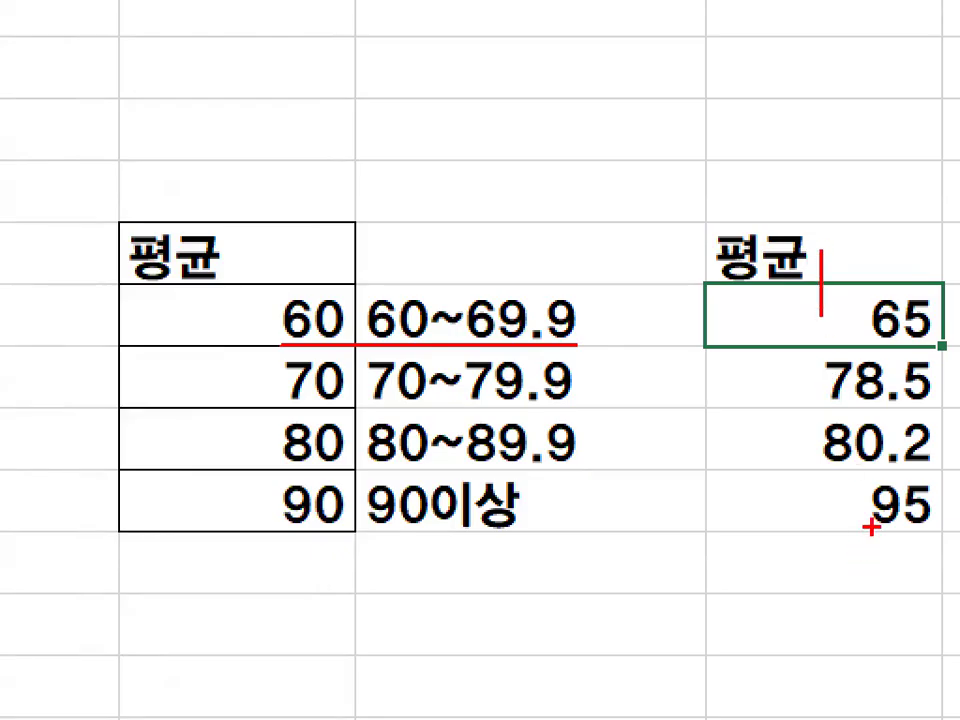
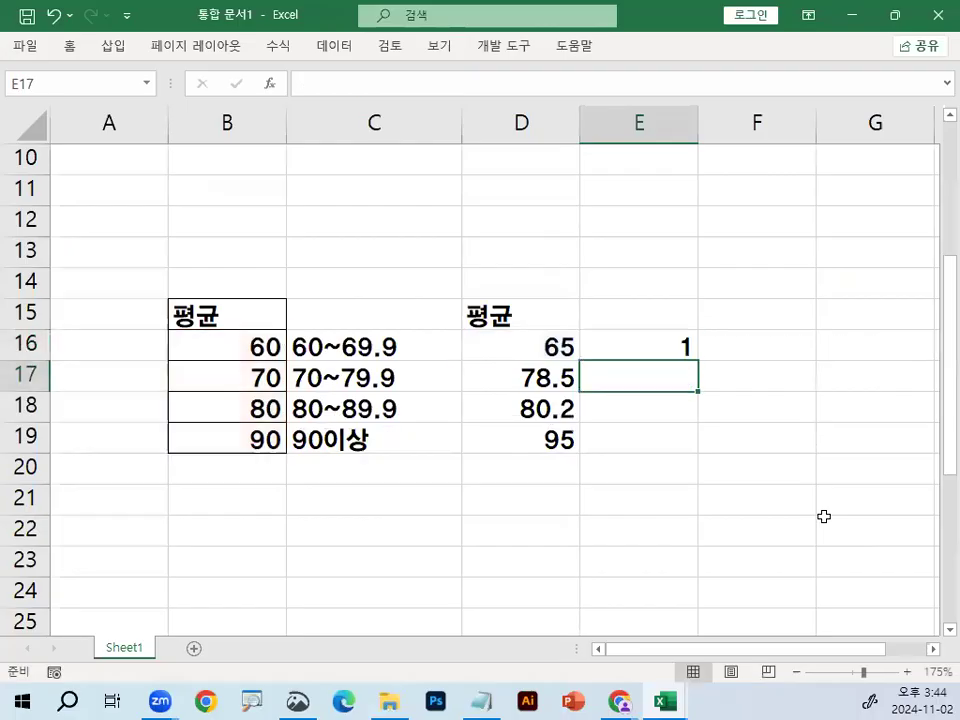
- Make the lookup range in E16's MATCH formula absolute so it reads =MATCH(D16,$B$16:$B$19,1)
left_click(280, 344)
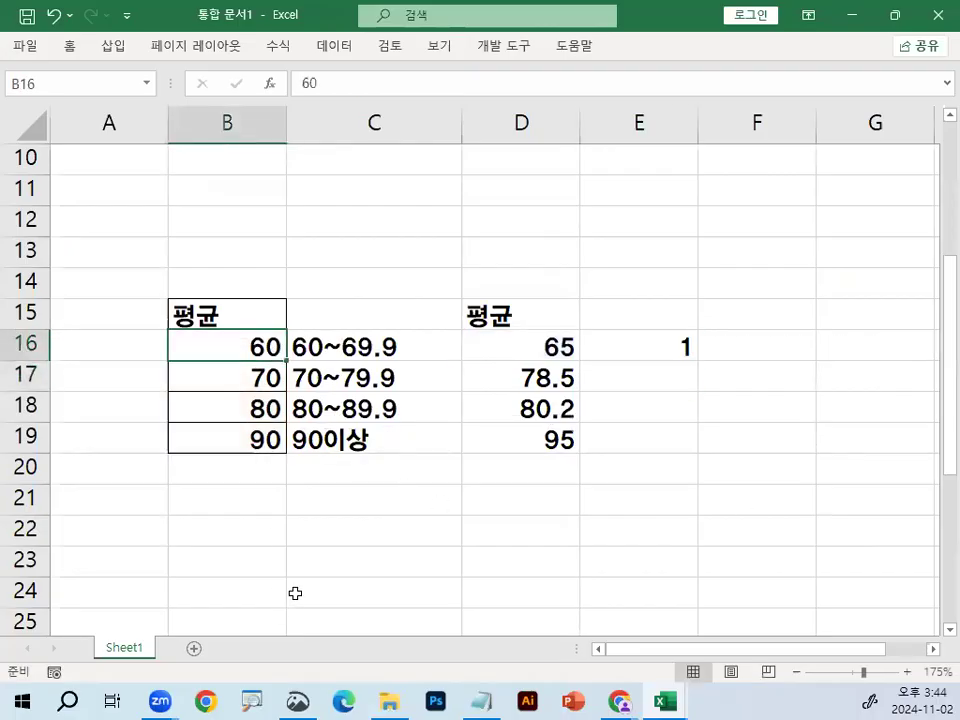
left_click(662, 345)
double_click(671, 345)
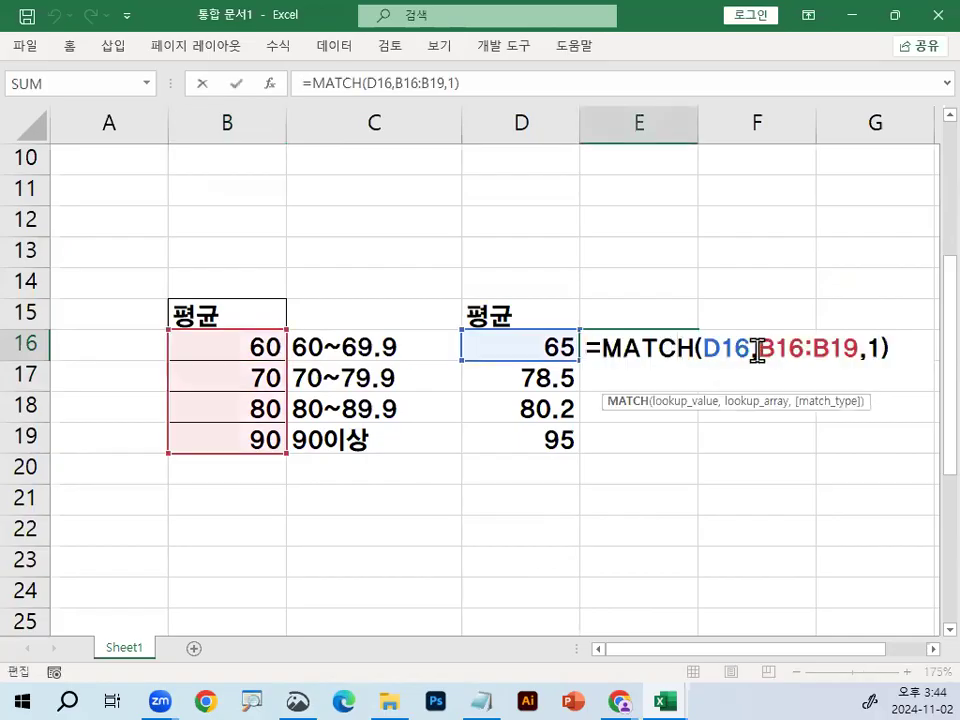
left_click_drag(758, 348, 851, 350)
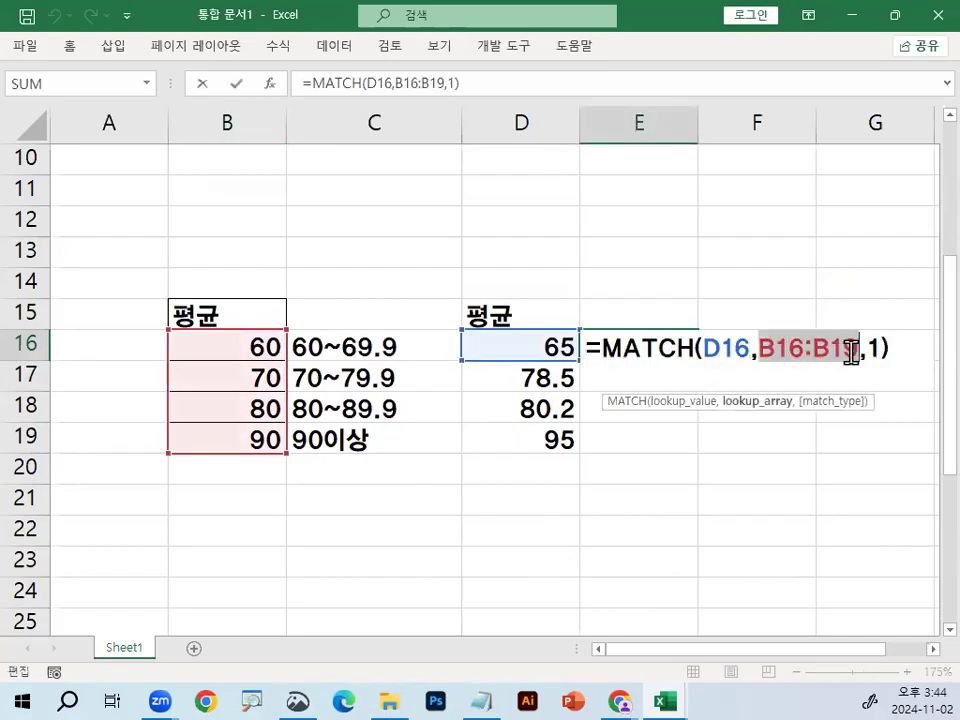
key("F4")
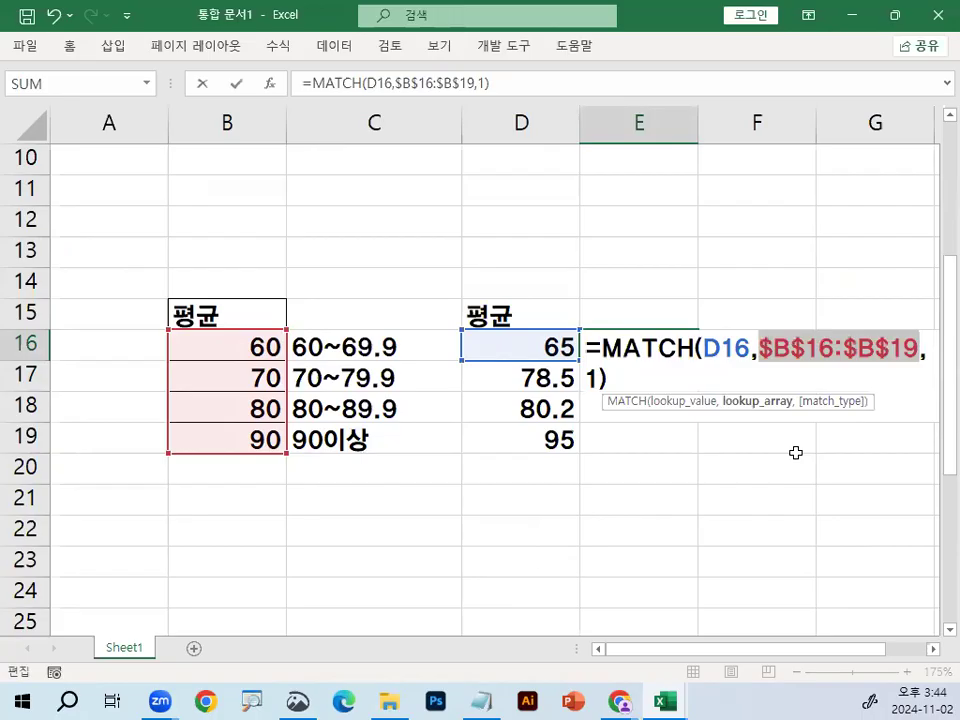
key("Return")
- Copy the MATCH formula from E16 down to E19 and inspect the copied formulas in E17:E19
left_click(667, 349)
left_click_drag(697, 365, 680, 444)
left_click(671, 377)
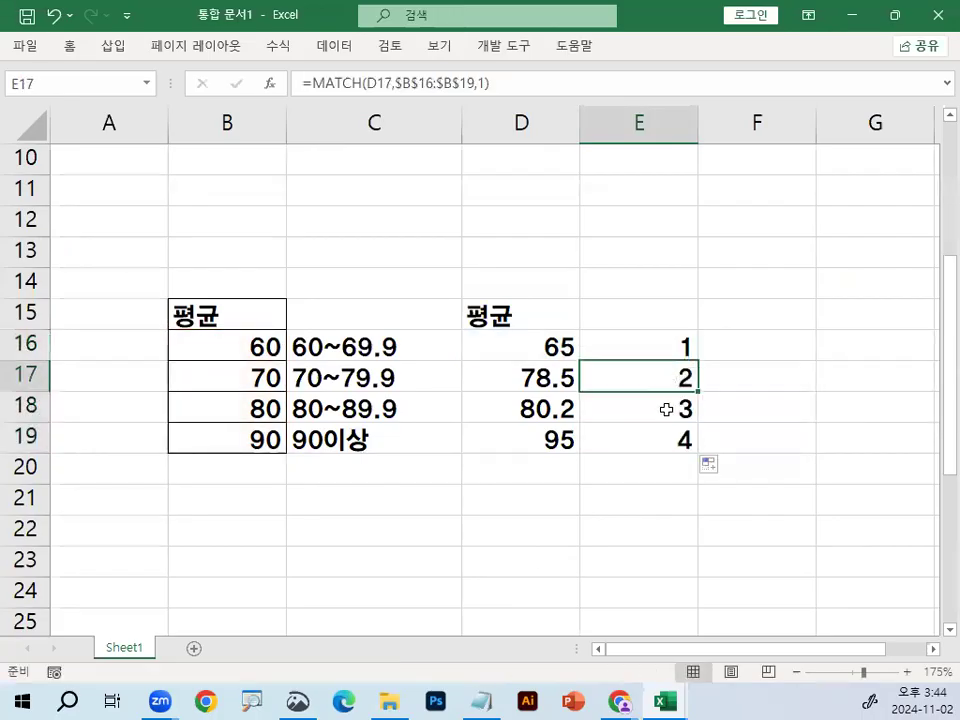
left_click(666, 409)
left_click(666, 434)
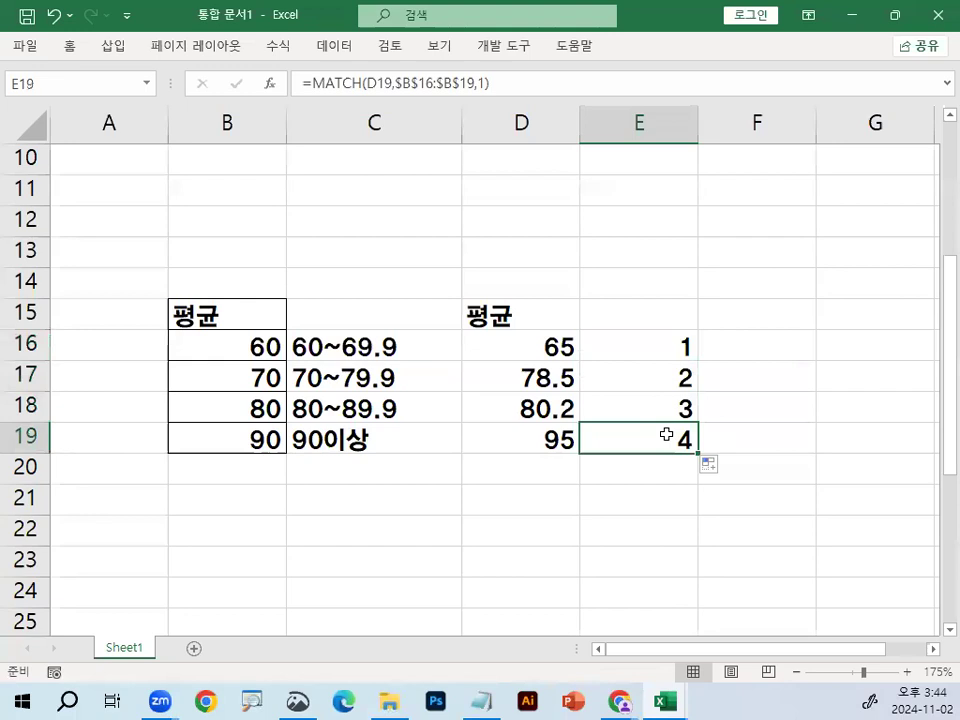
- Set the average in D17 to 98 and select its MATCH result in E17
left_click(545, 384)
type("98")
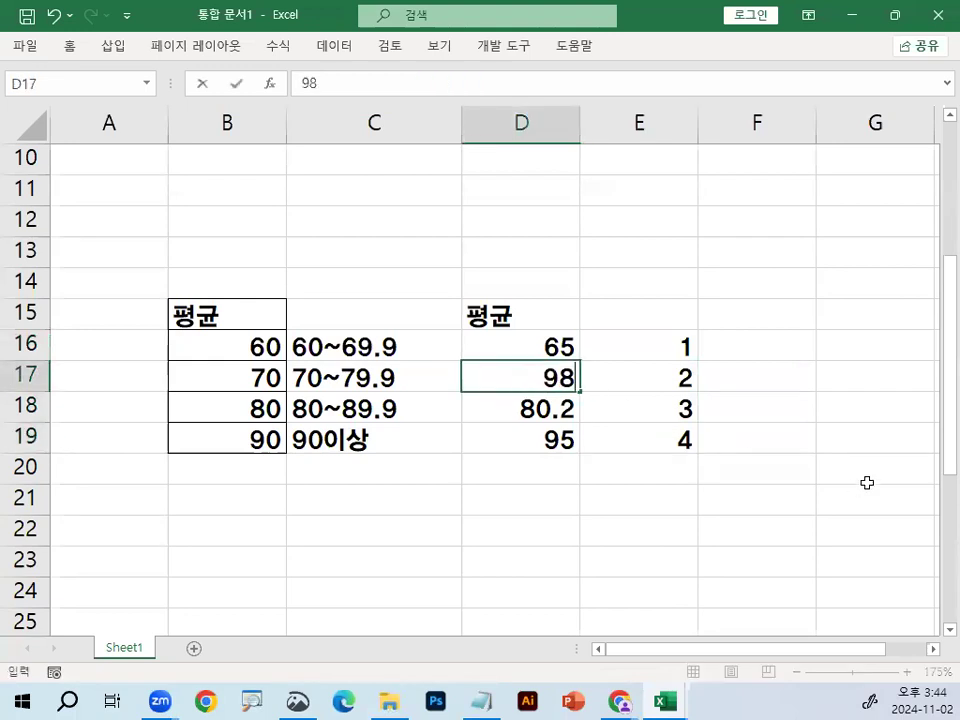
key("Return")
left_click(692, 378)
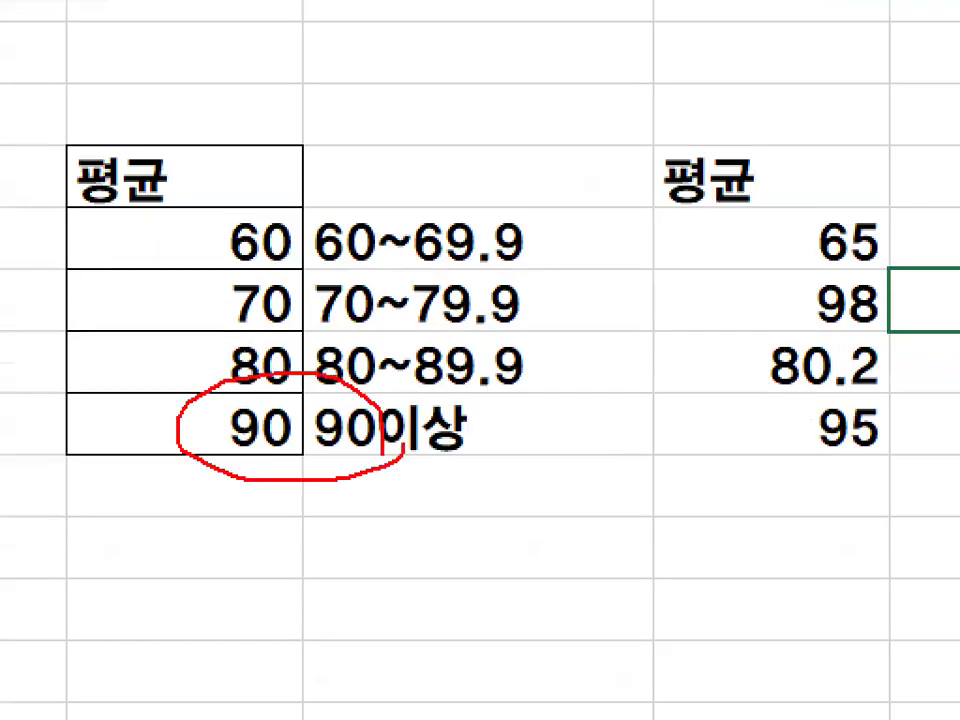
- Circle the bordered average list and its ranges and mark the MATCH results with temporary red ink, then clear the drawings
key("Escape")
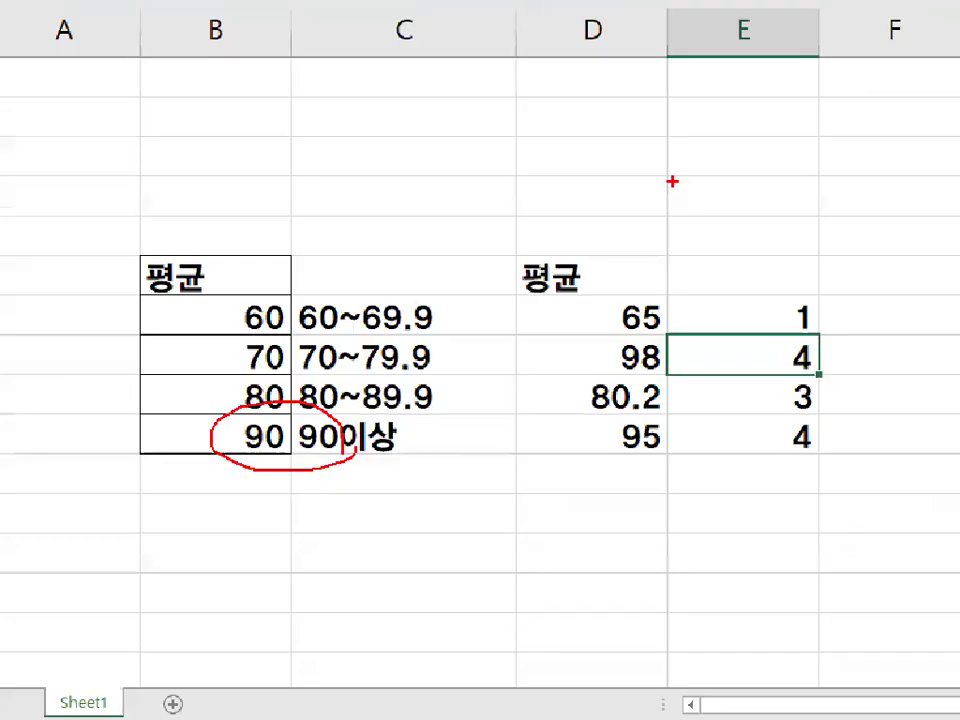
left_click_drag(461, 420, 397, 438)
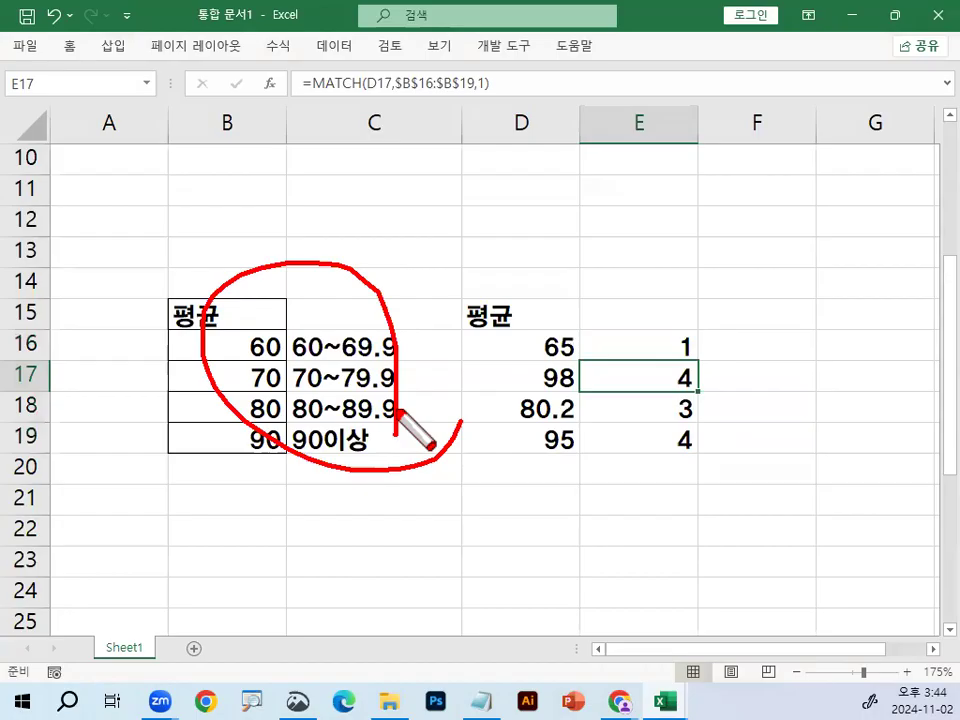
key("Escape")
key("ctrl+2")
left_click_drag(341, 440, 356, 457)
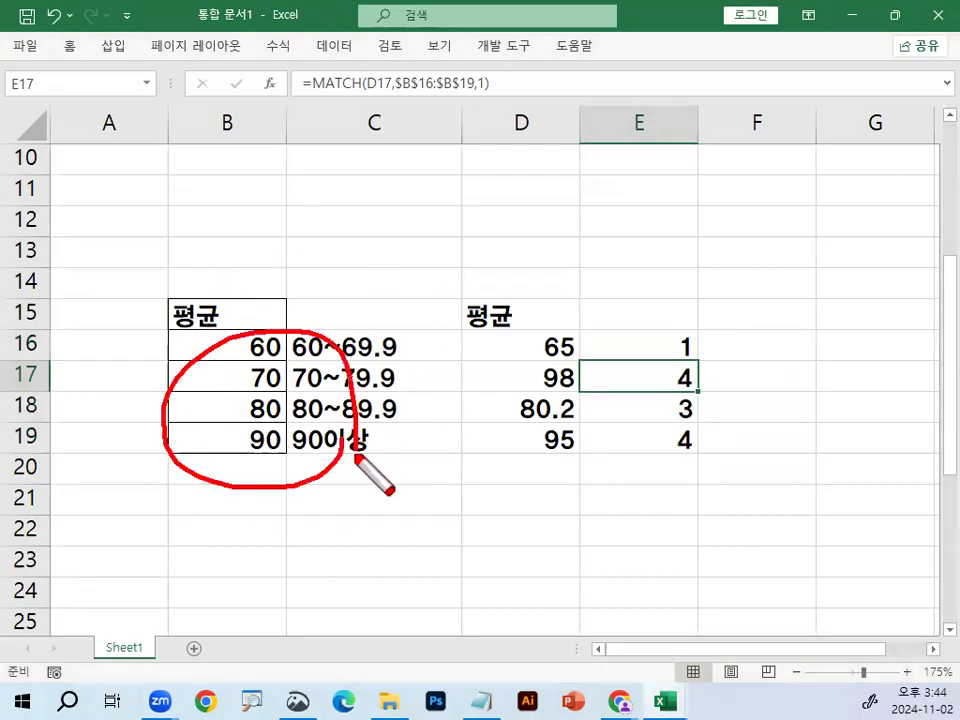
mouse_move(190, 320)
left_mouse_down()
mouse_move(169, 401)
mouse_move(183, 449)
left_mouse_up()
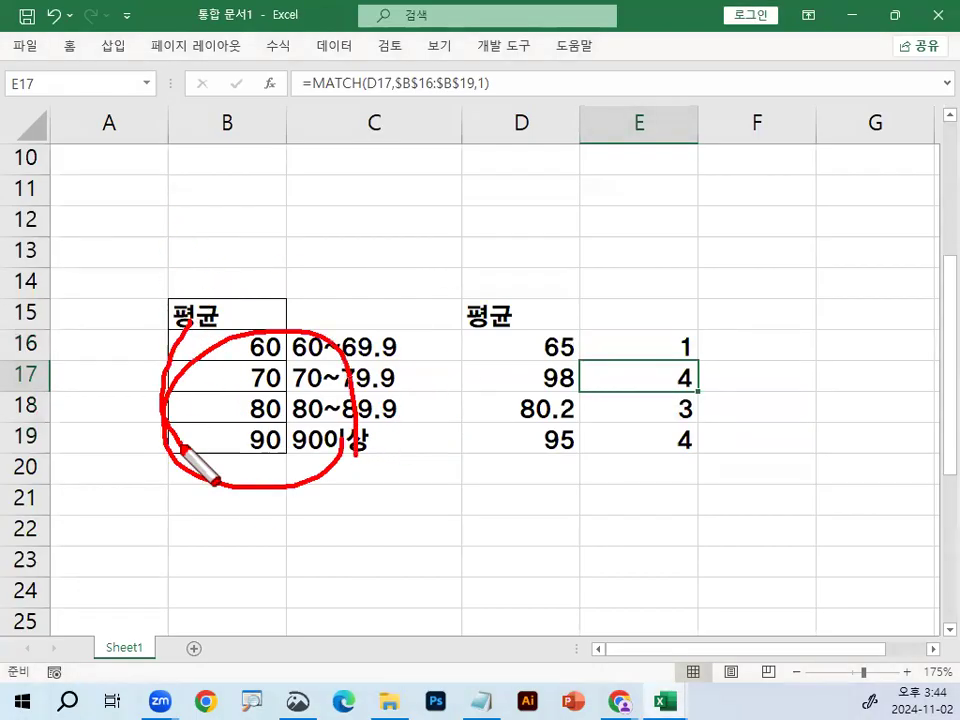
left_click_drag(729, 339, 724, 454)
key("Escape")
- Copy the bordered 평균 list B15:B19 and paste it at B22
scroll(470, 490, "down", 1)
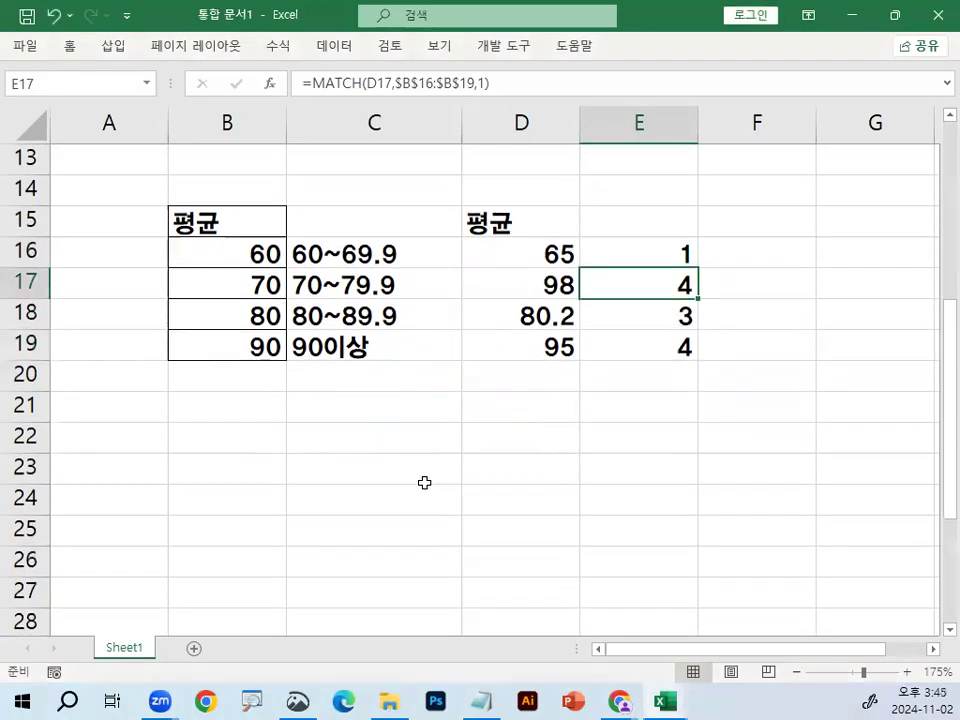
left_click_drag(269, 218, 253, 342)
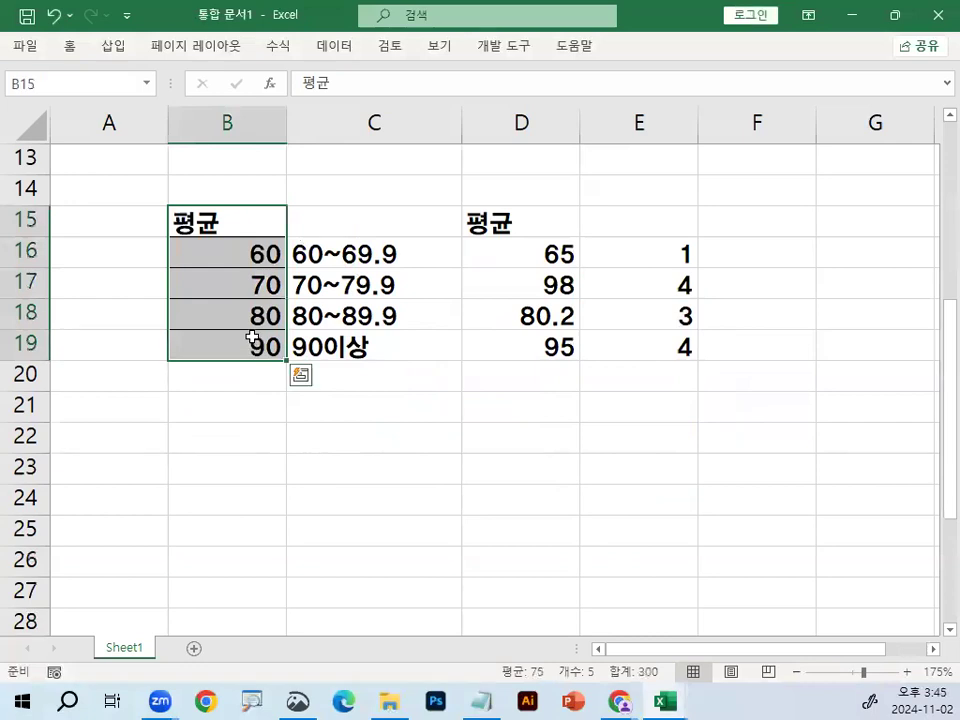
key("ctrl+c")
left_click(240, 431)
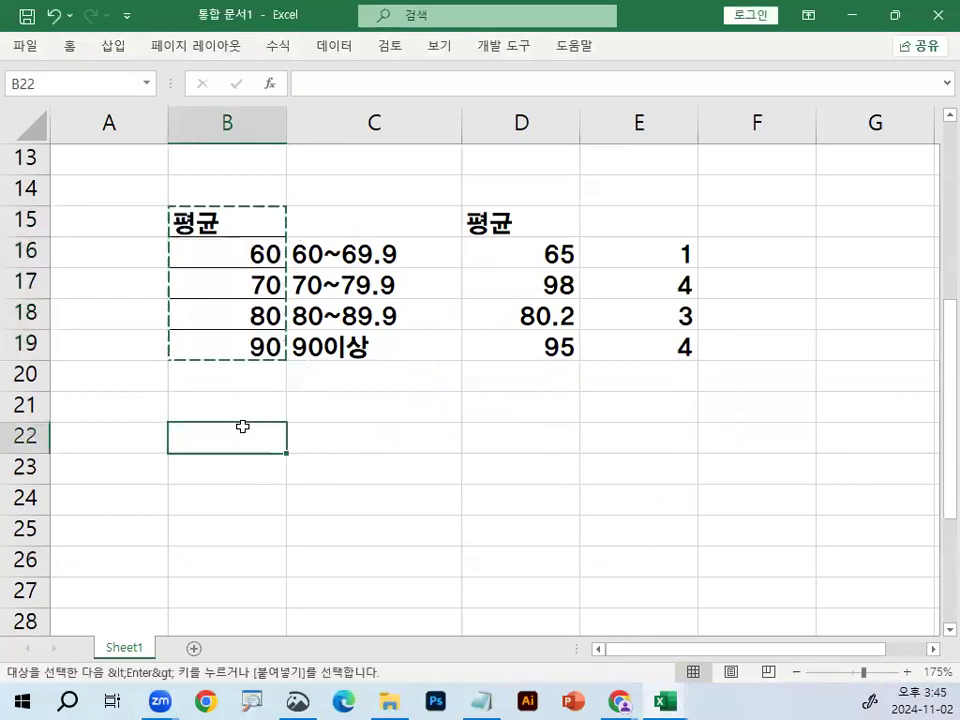
key("Return")
- Replace the values in the copied 평균 list B23:B26 with the descending averages 90, 80, 70 and 60
left_click(221, 466)
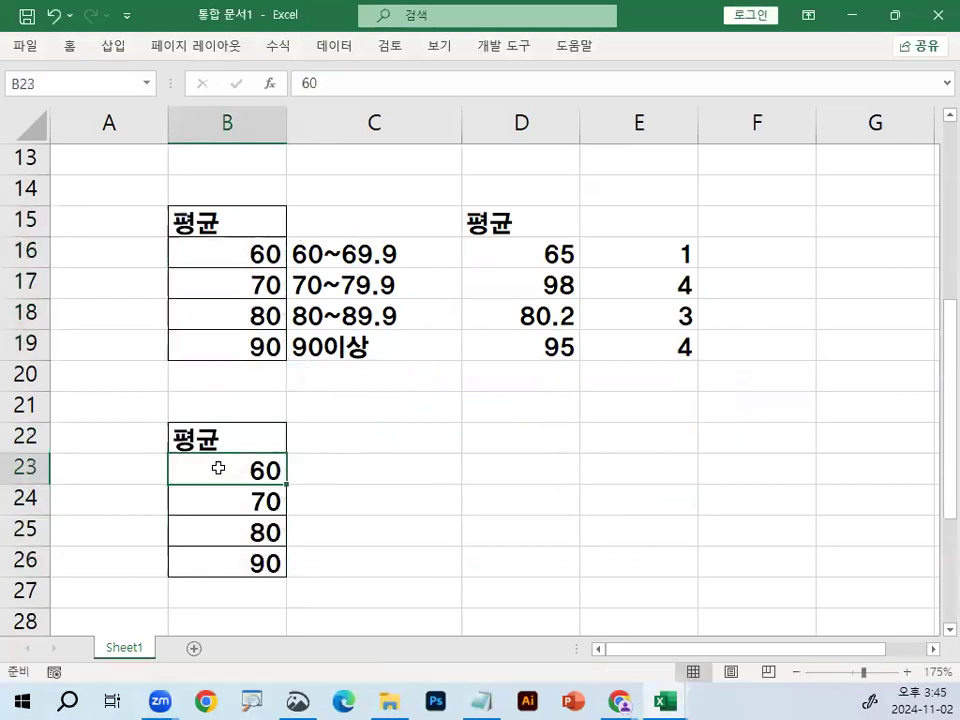
type("980")
key("Return")
type("980")
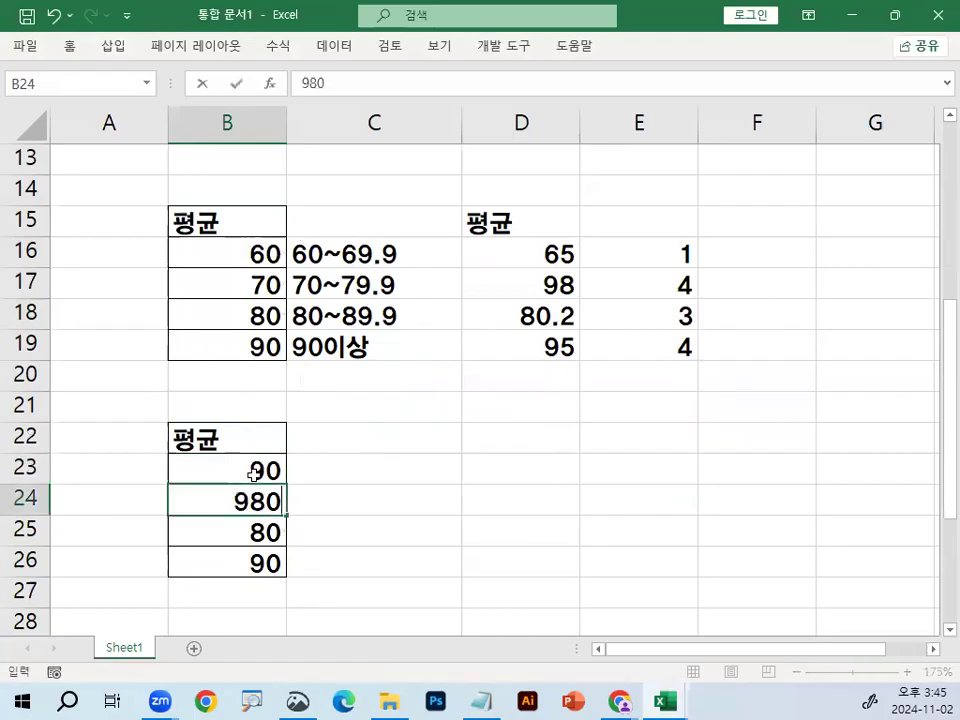
key("BackSpace")
key("Return")
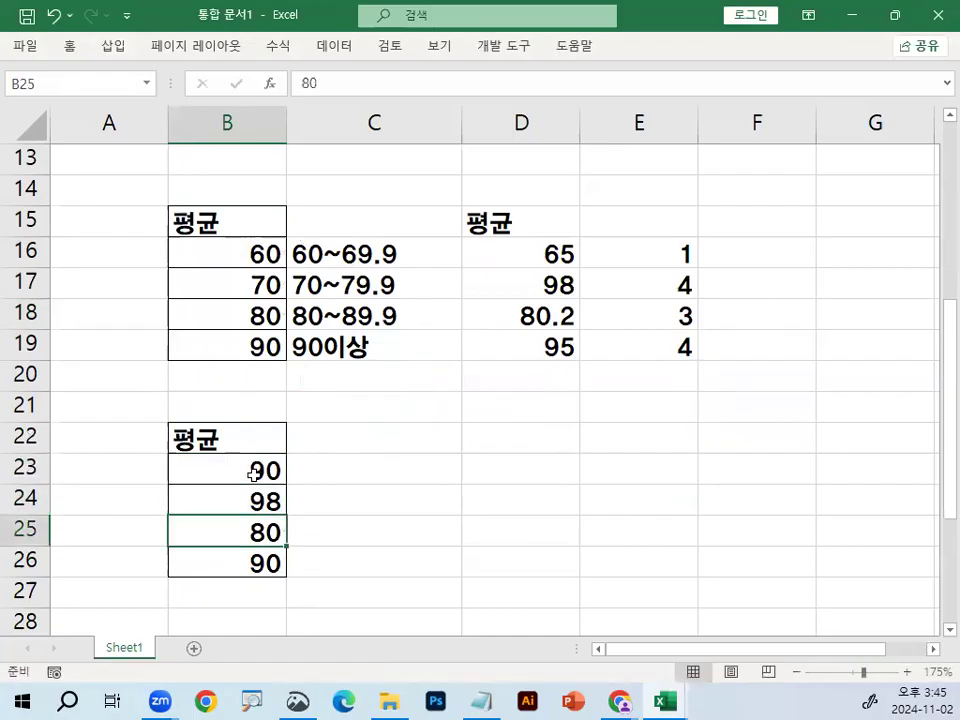
key("Up")
type("80")
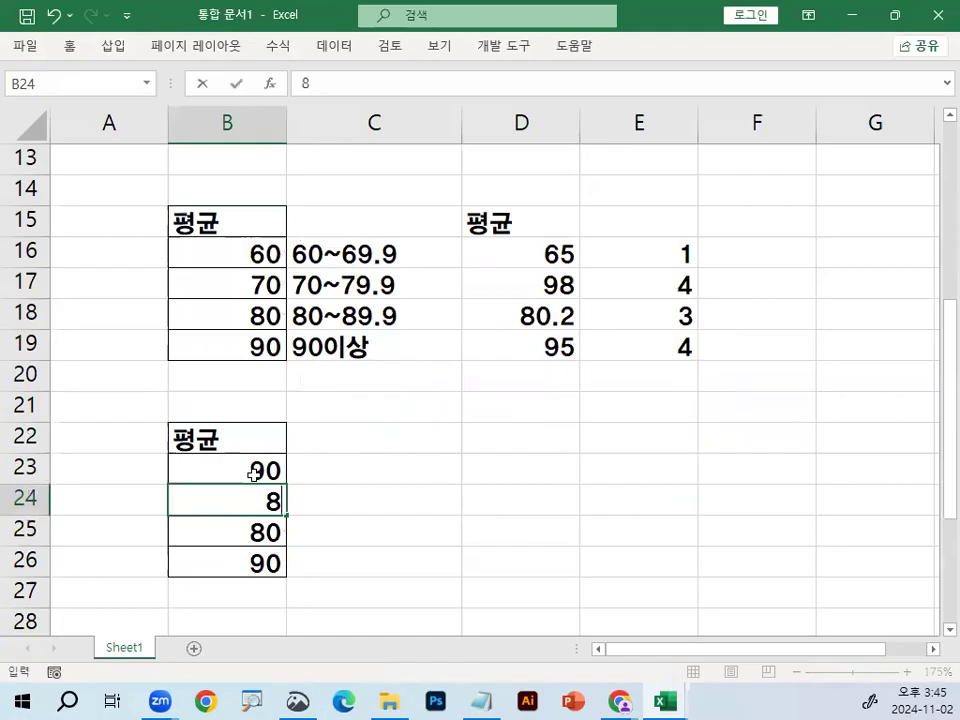
key("Return")
type("70")
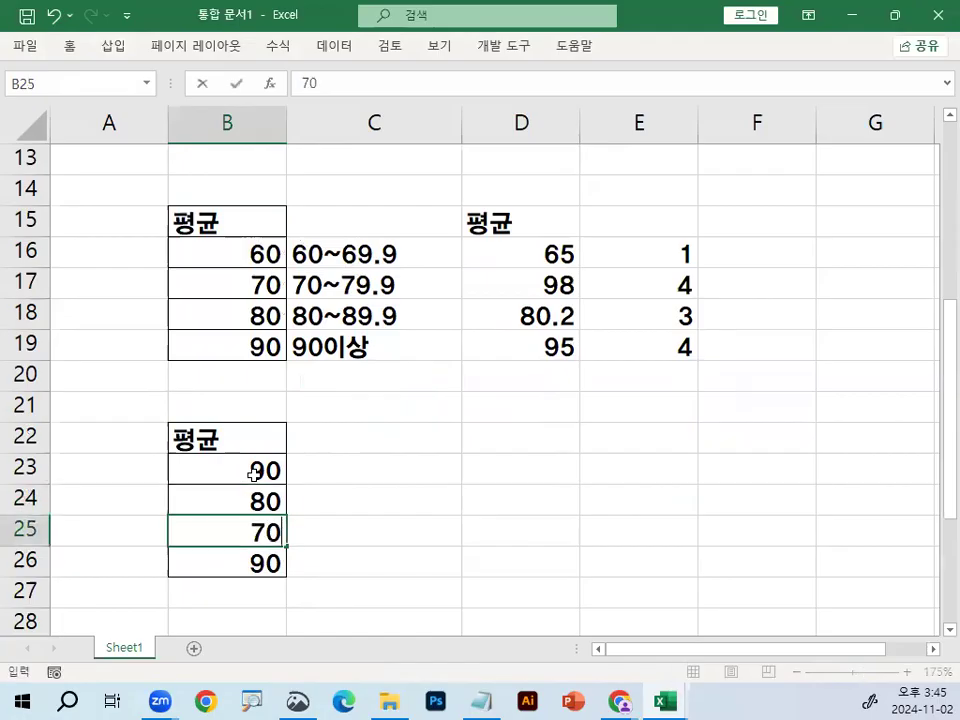
key("Return")
type("60")
key("Return")
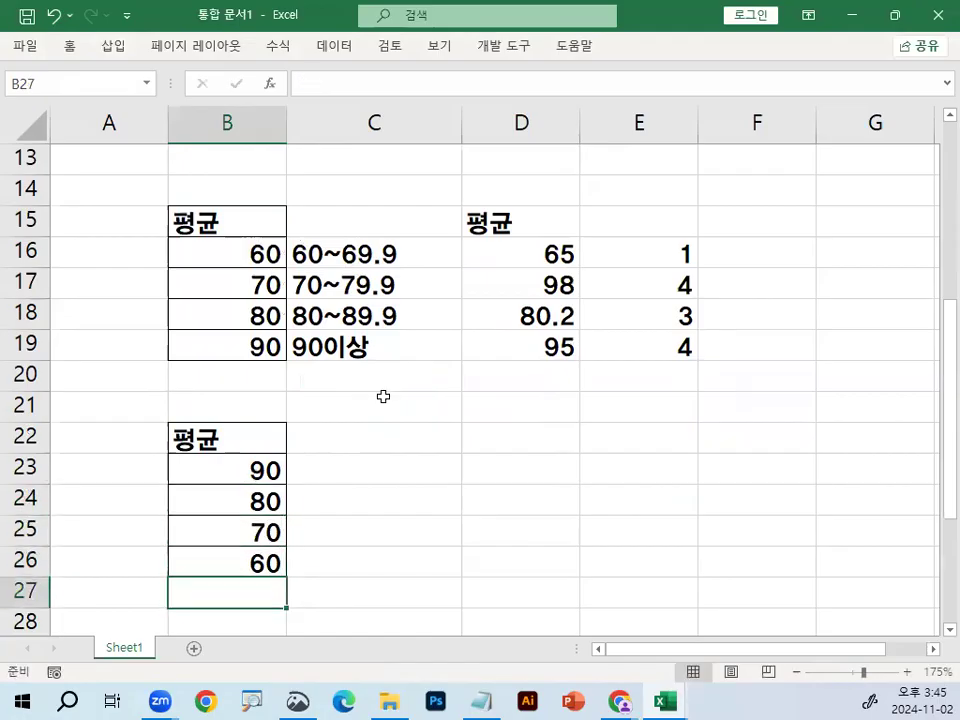
- Enter the range label 90~81.9 in C23, beside the 90 in the descending average list
scroll(284, 458, "down", 1)
left_click_drag(258, 387, 258, 467)
mouse_move(243, 451)
left_mouse_down()
mouse_move(245, 464)
mouse_move(308, 430)
left_mouse_up()
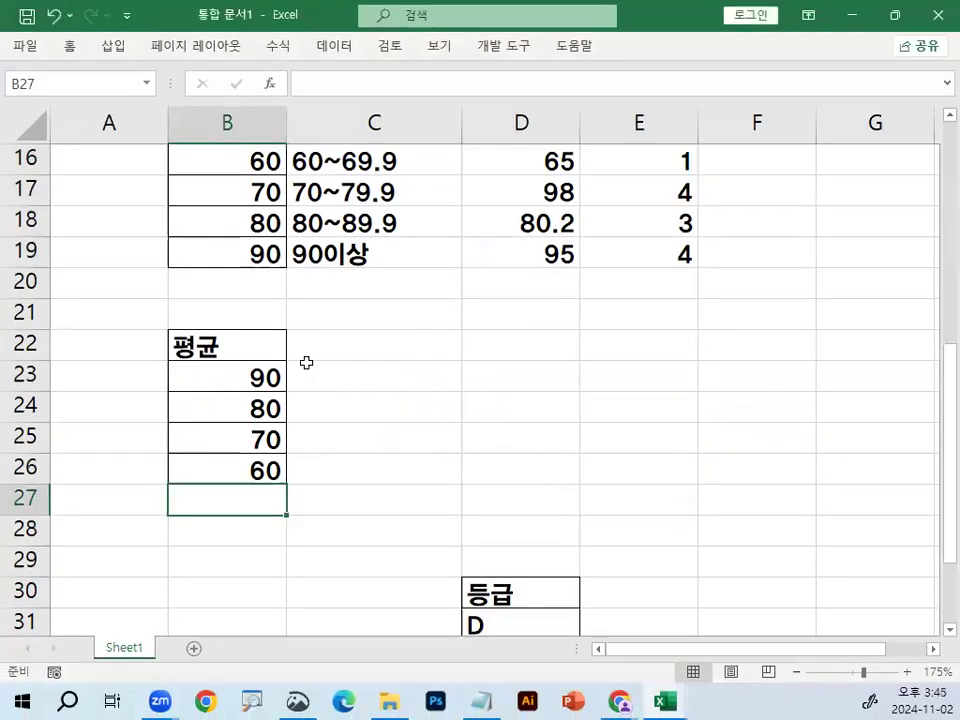
left_click(446, 278)
left_click(351, 389)
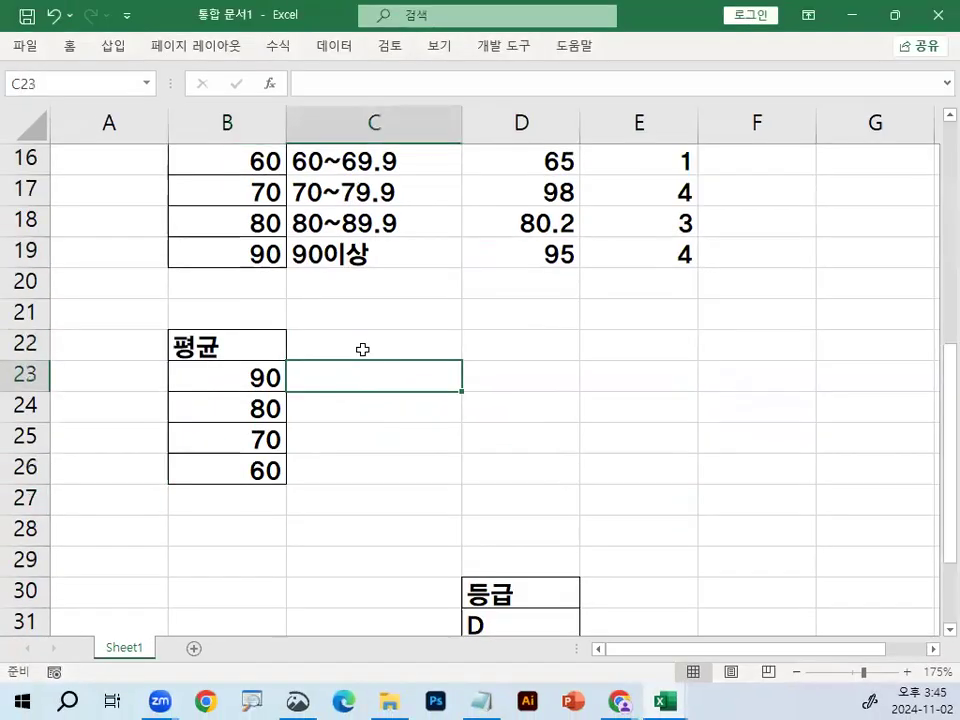
type("90~")
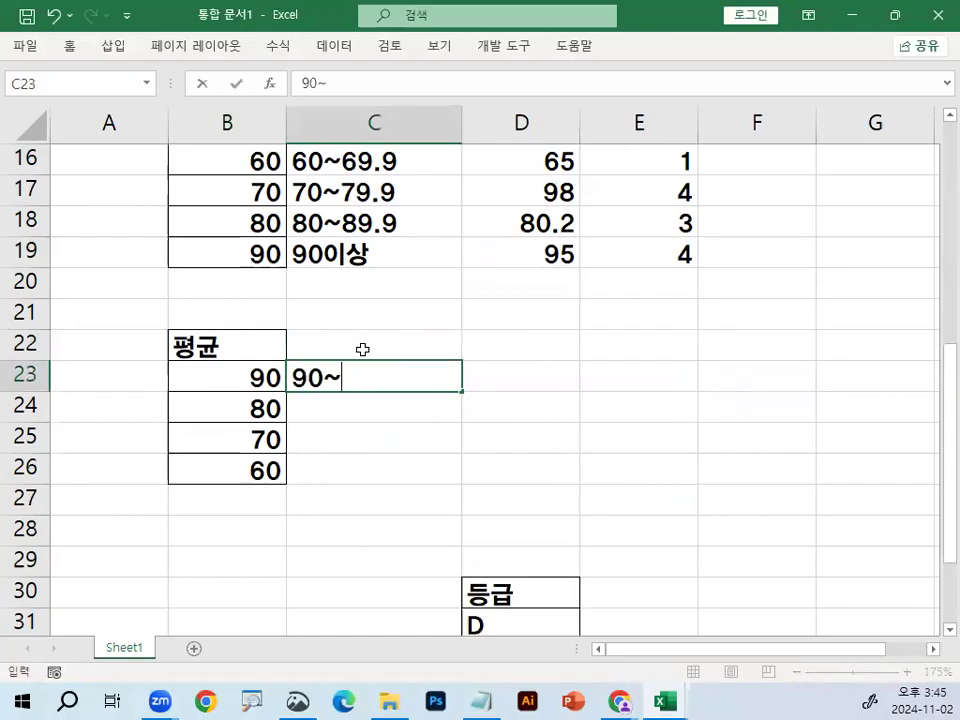
type("80")
key("BackSpace")
type("1")
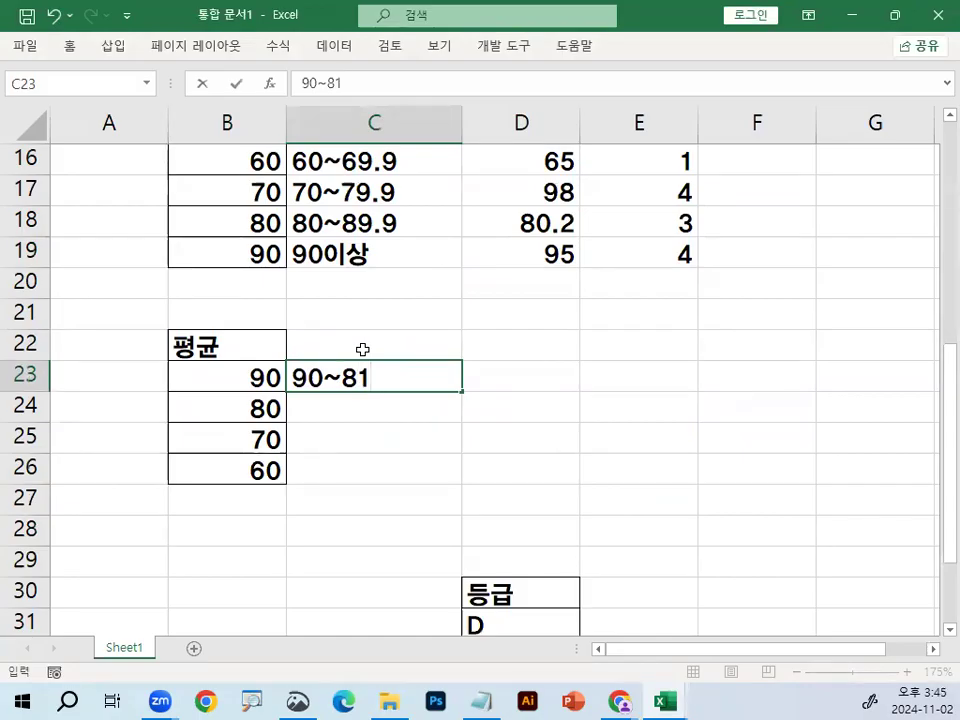
type(".9")
key("Return")
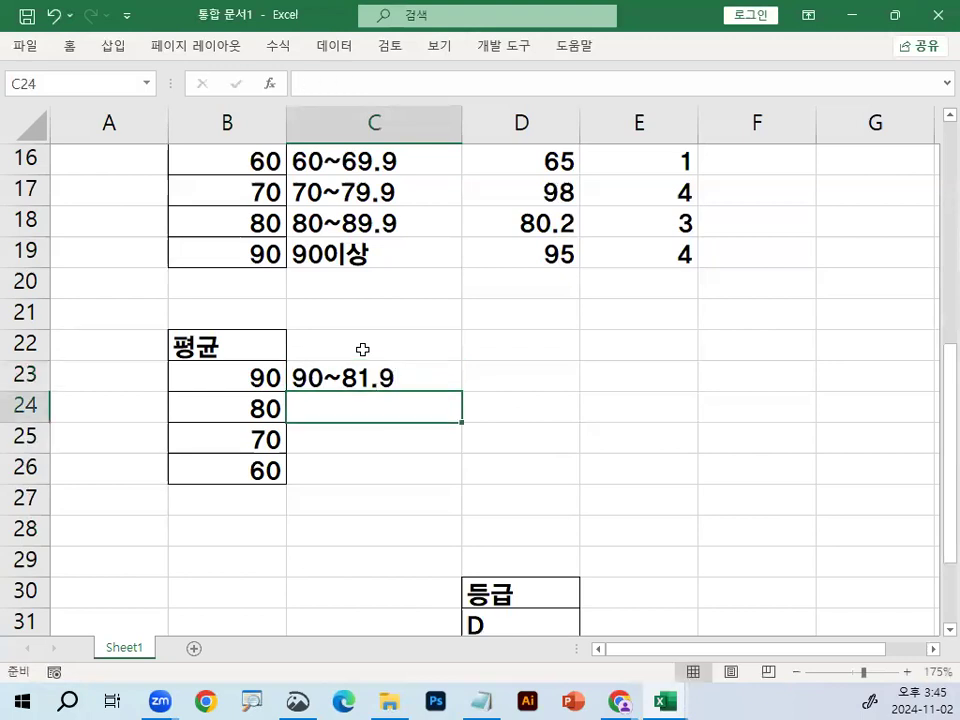
left_click(369, 377)
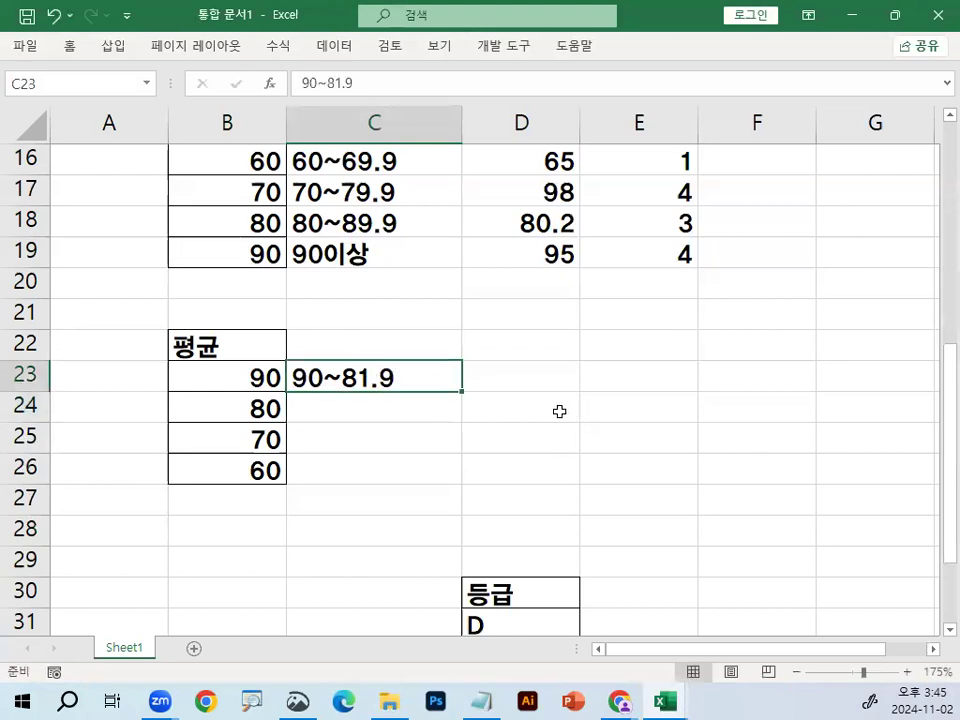
- Enter the range label 80~71.9 in C24, beside the 80 in the descending average list
left_click(343, 407)
type("80~81.9")
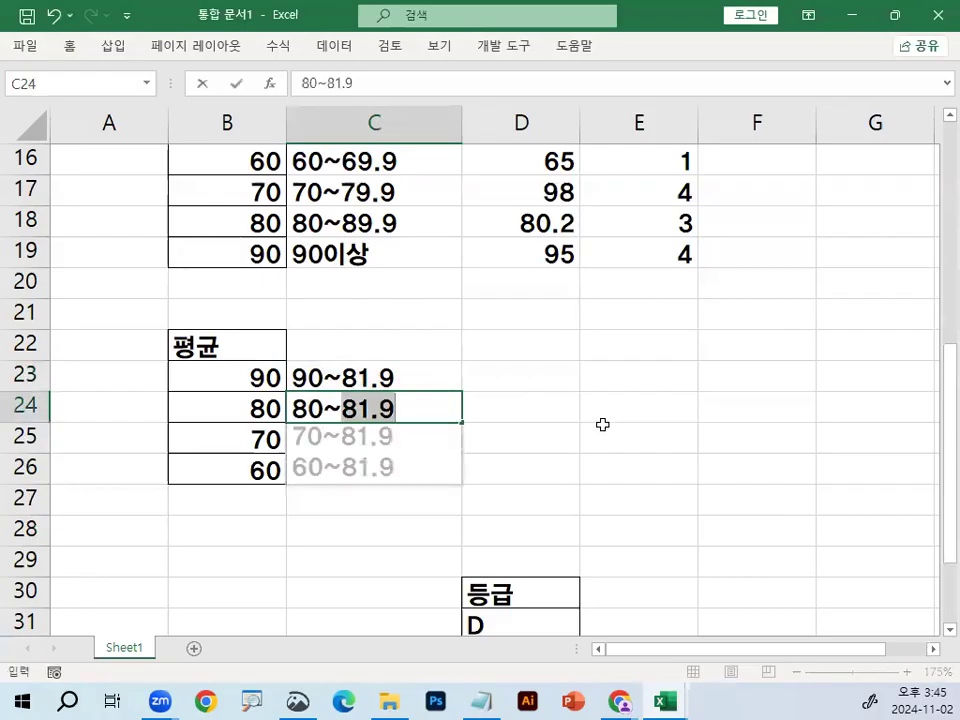
type("79")
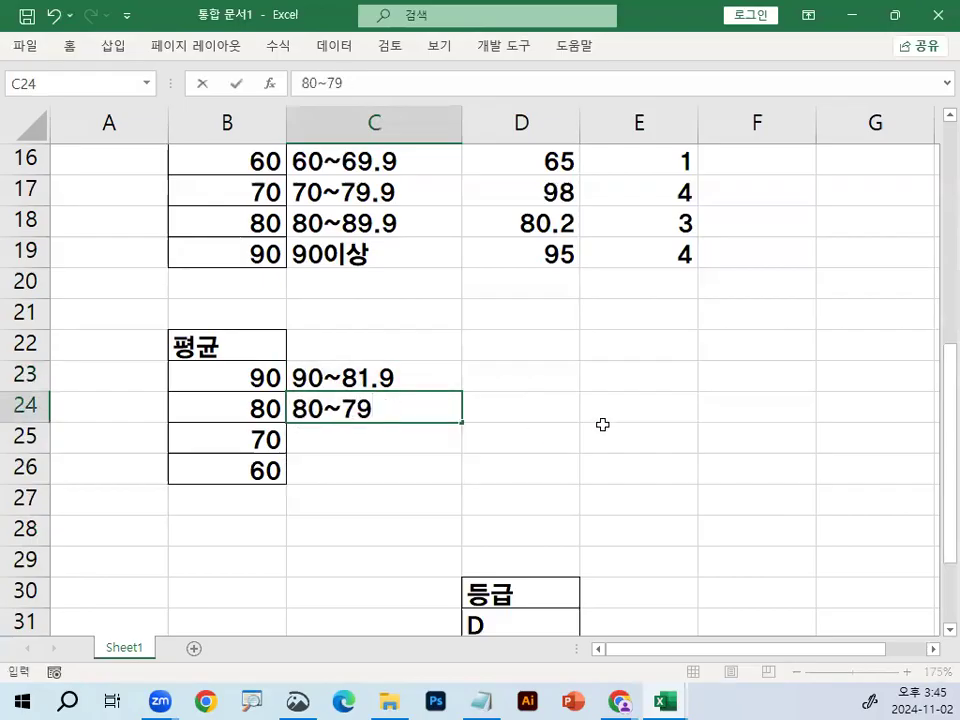
key("BackSpace")
type("1.9")
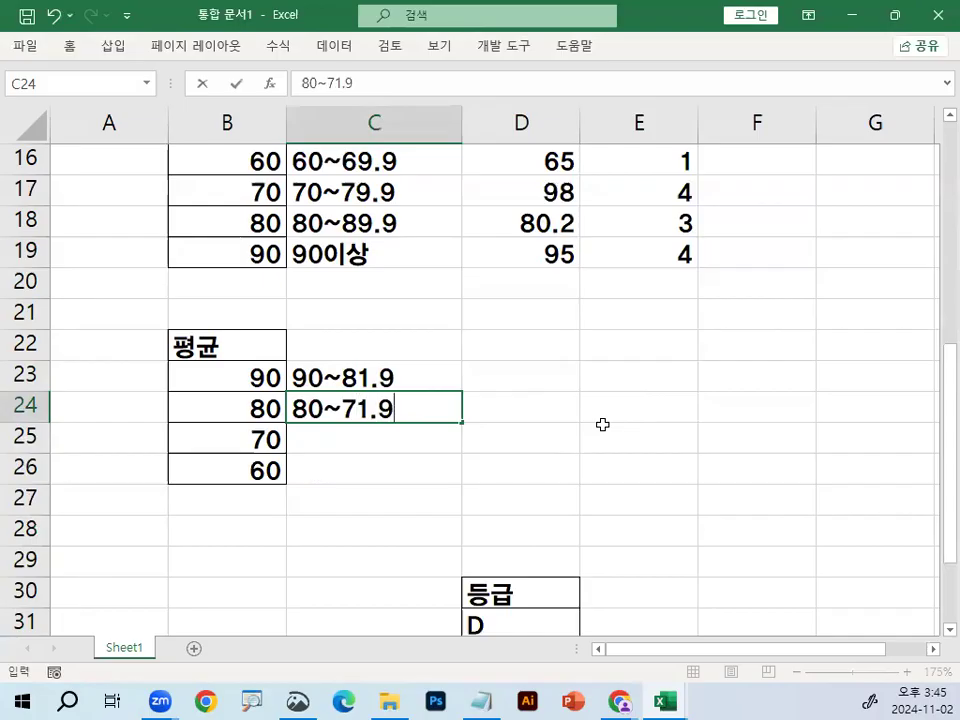
key("BackSpace")
key("BackSpace")
key("BackSpace")
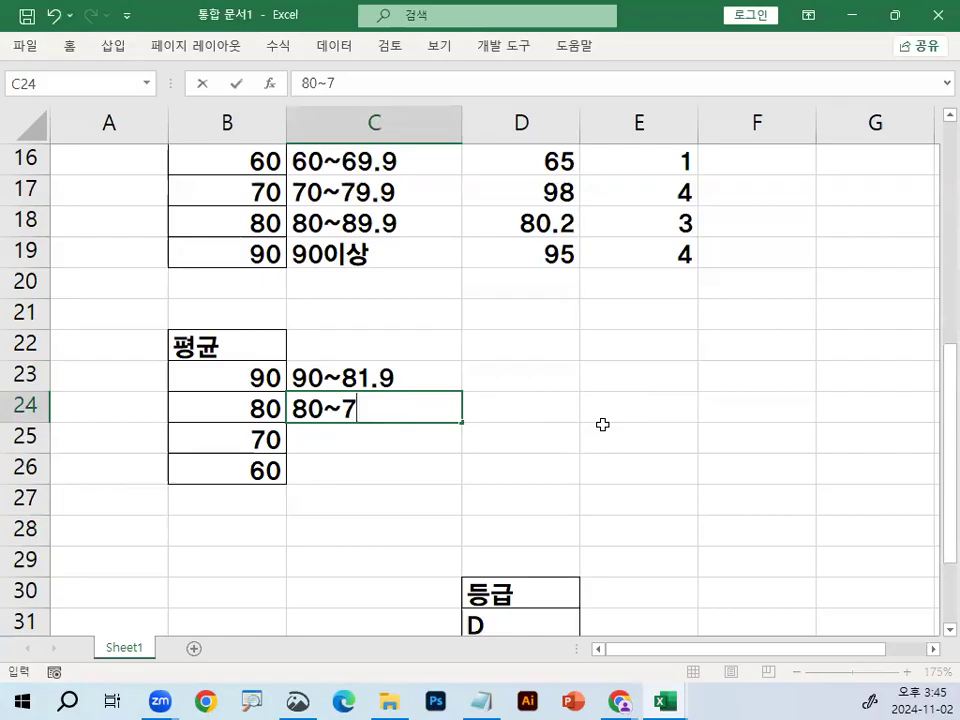
type("0")
key("BackSpace")
type("1.9")
key("Return")
- Enter the range label 70~61.1 in C25, beside the 70 in the descending average list
type("7")
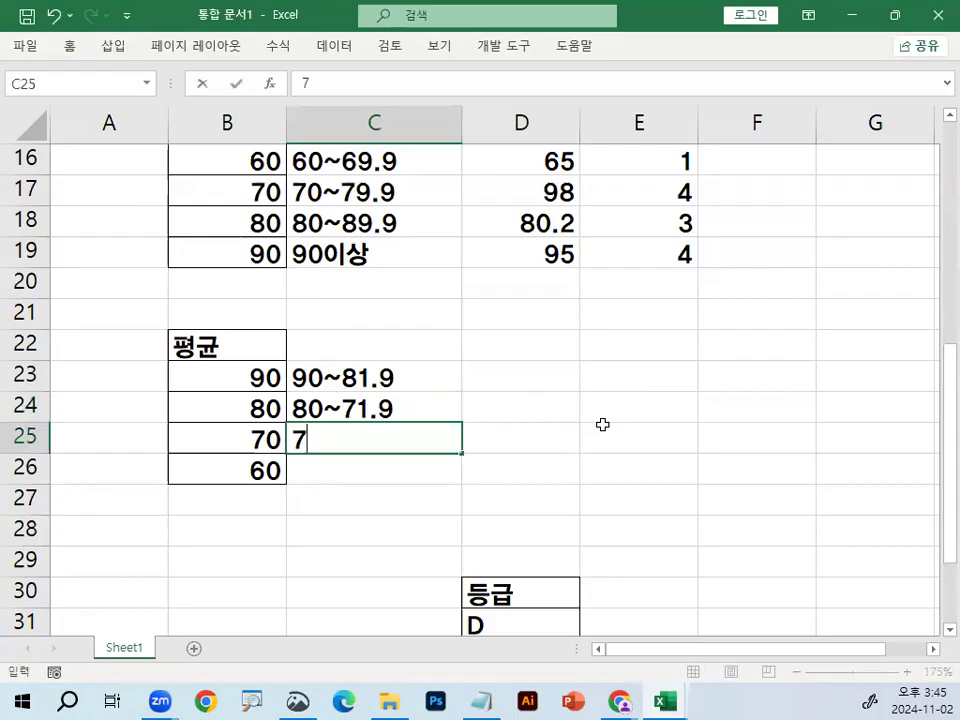
type("0~6")
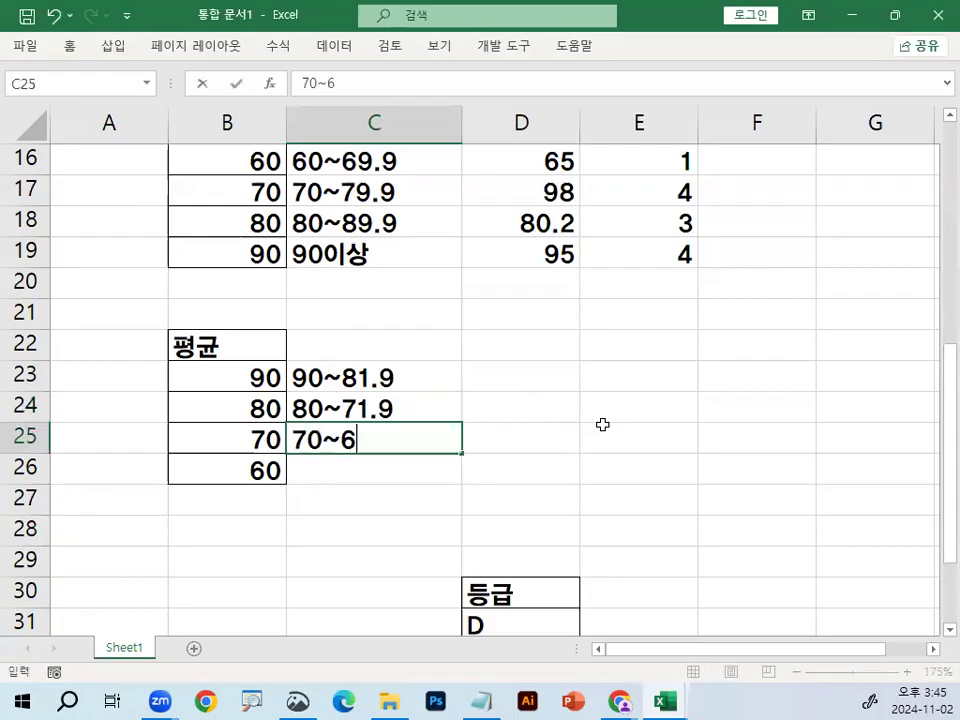
type("1.1")
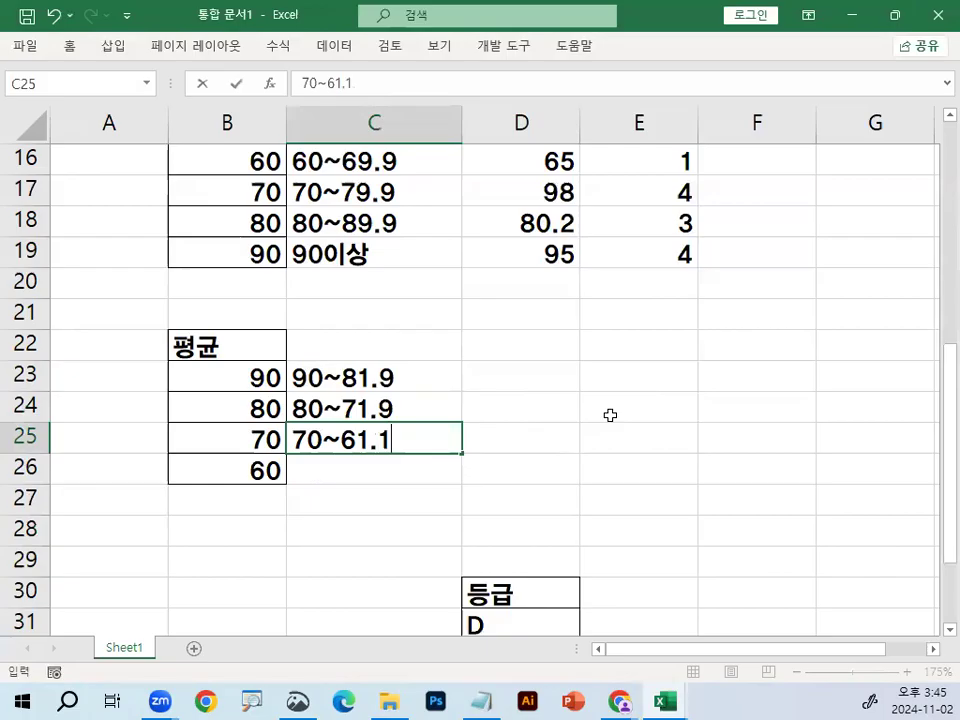
key("Return")
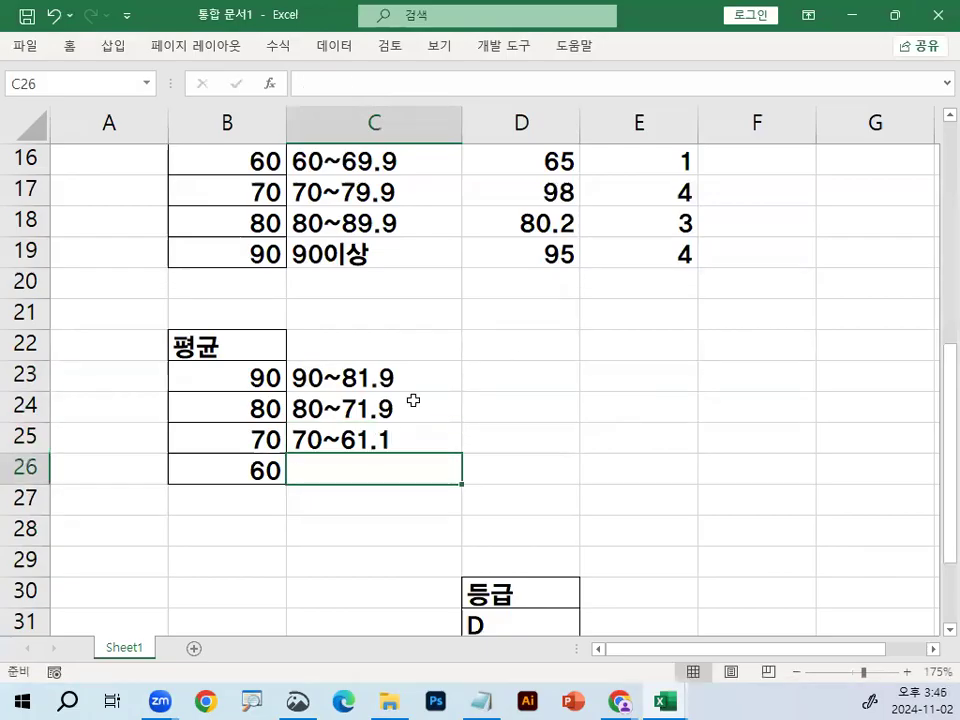
- Change the range labels in C24 and C23 to 80~71.1 and 90~81.1
double_click(382, 404)
double_click(385, 410)
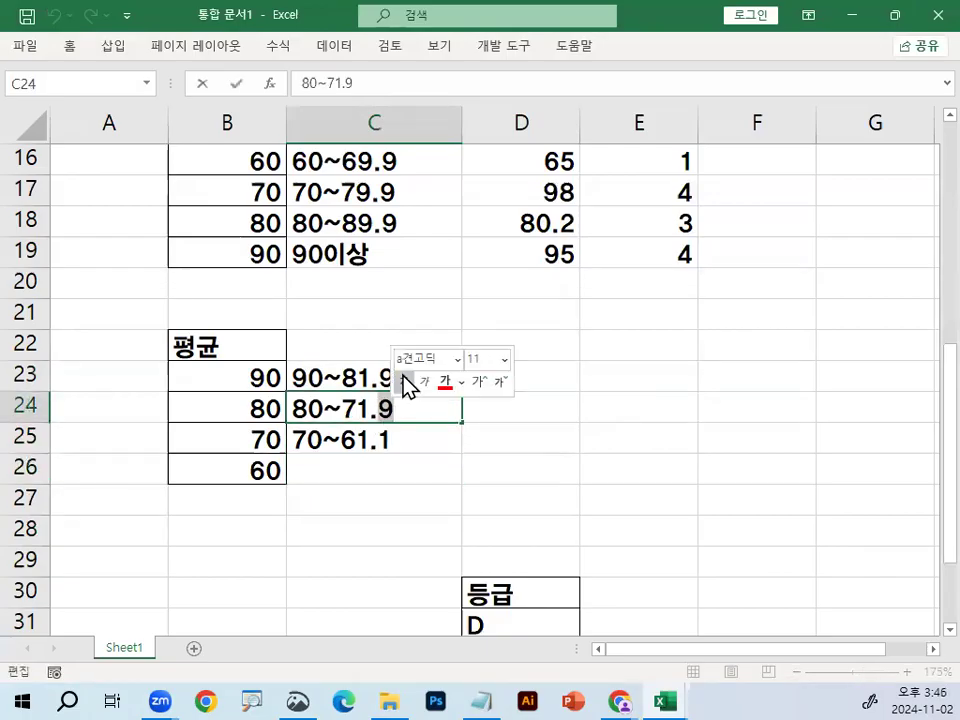
type("1")
key("Return")
double_click(401, 375)
double_click(399, 377)
type("1")
key("Return")
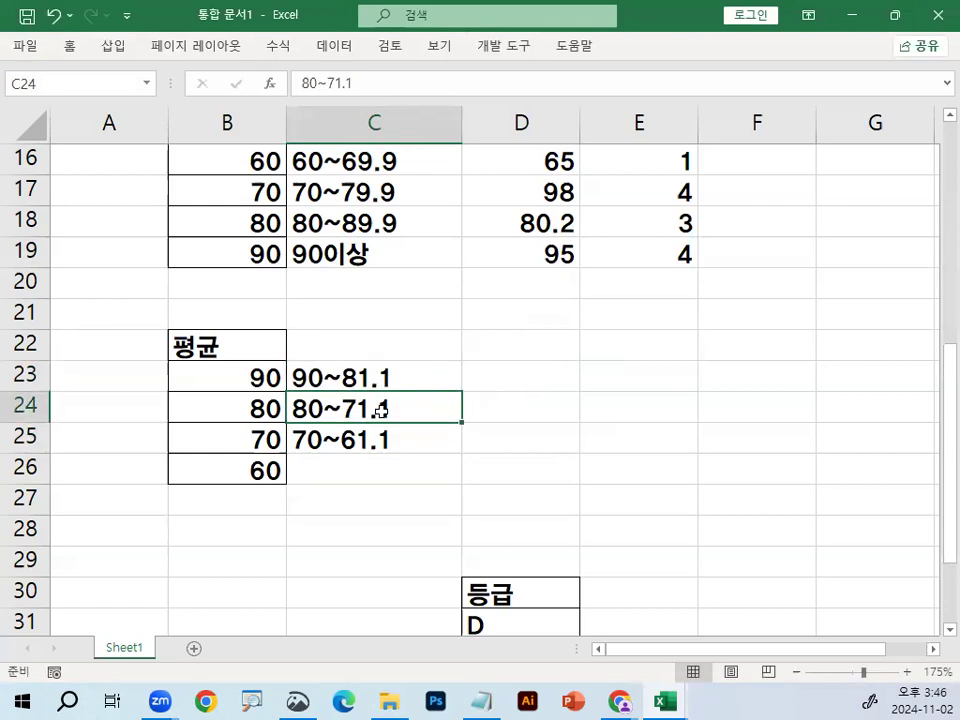
left_click(403, 372)
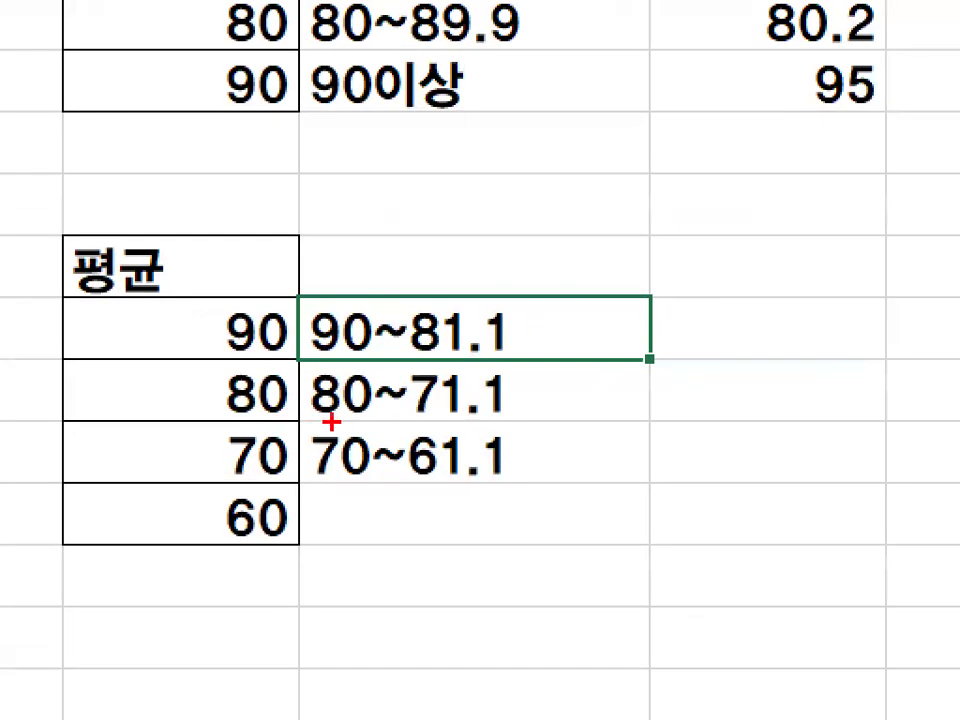
mouse_move(275, 420)
left_mouse_down()
mouse_move(252, 427)
mouse_move(296, 426)
left_mouse_up()
key("Escape")
key("ctrl+1")
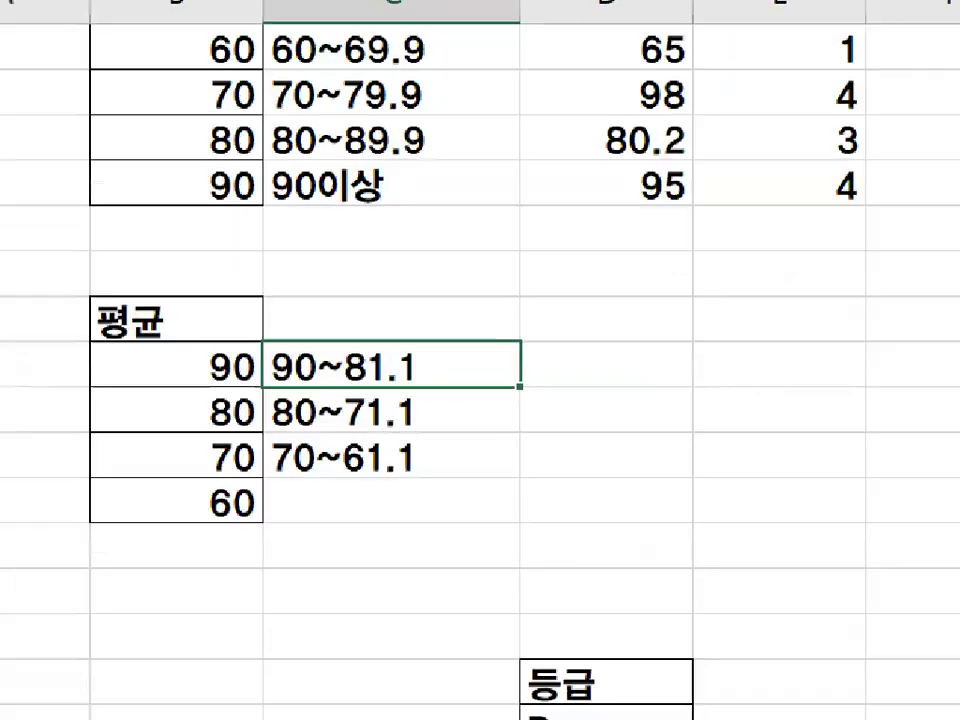
left_click(336, 399)
left_click_drag(478, 353, 306, 338)
key("Escape")
- Remove the decimals from the range labels in C23:C25 so they read 90~81, 80~71 and 70~61
double_click(370, 378)
left_click_drag(362, 379, 415, 444)
key("BackSpace")
double_click(381, 407)
key("BackSpace")
double_click(369, 441)
key("BackSpace")
- Enter the range label 60이하 in C26, beside the value 60
left_click(364, 469)
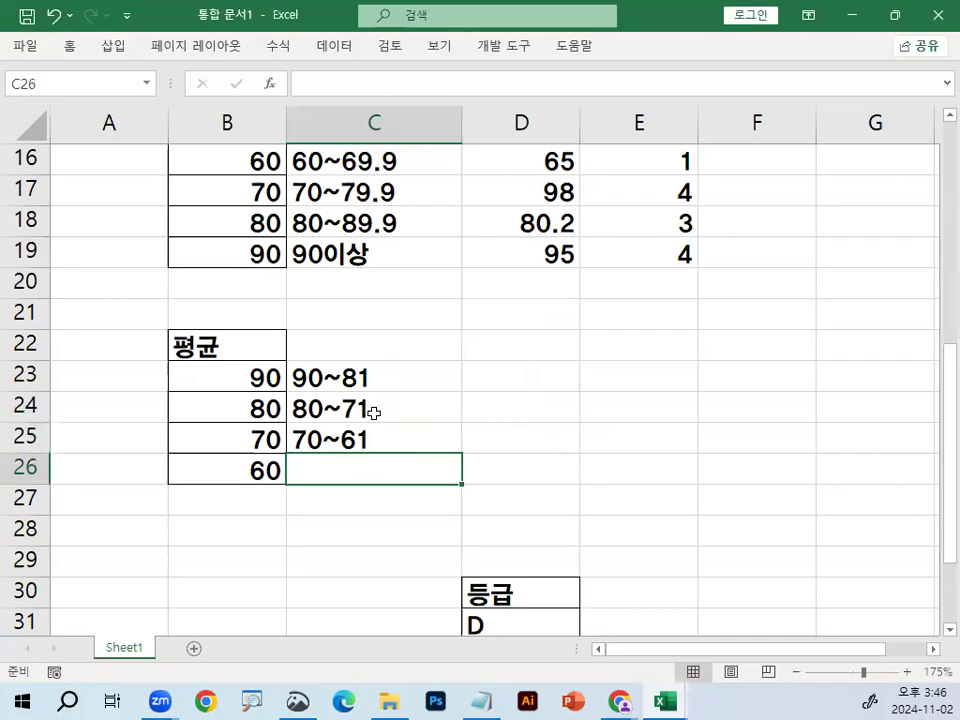
type("60DL")
key("BackSpace")
key("BackSpace")
key("Hangul")
type("이하")
key("Return")
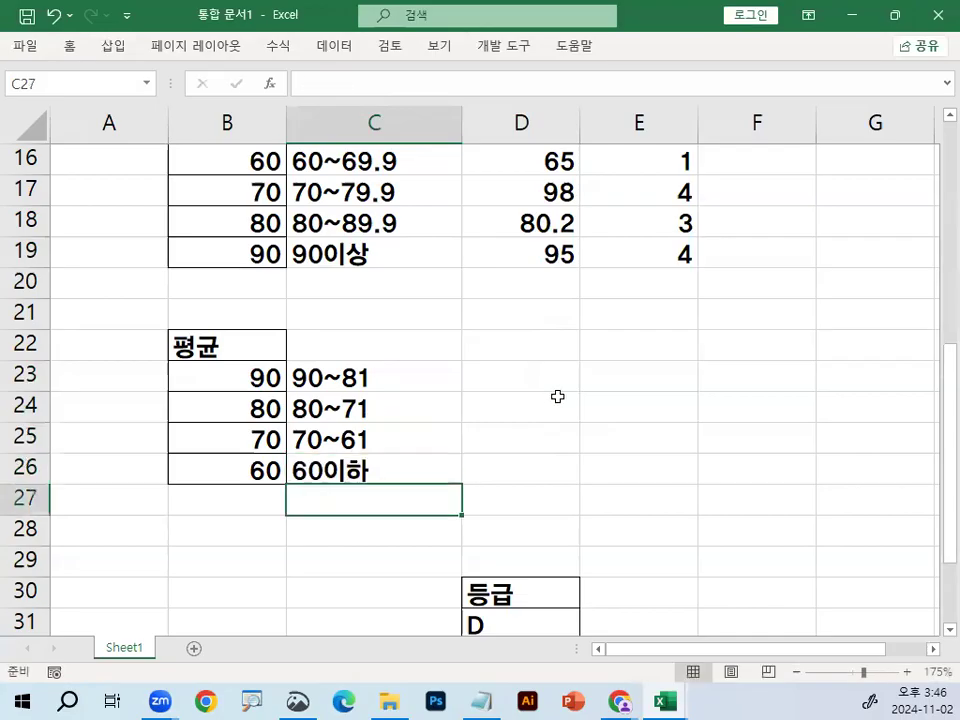
- Copy the sample averages in D16:D19 to D23:D26, beside the descending table
scroll(551, 401, "up", 1)
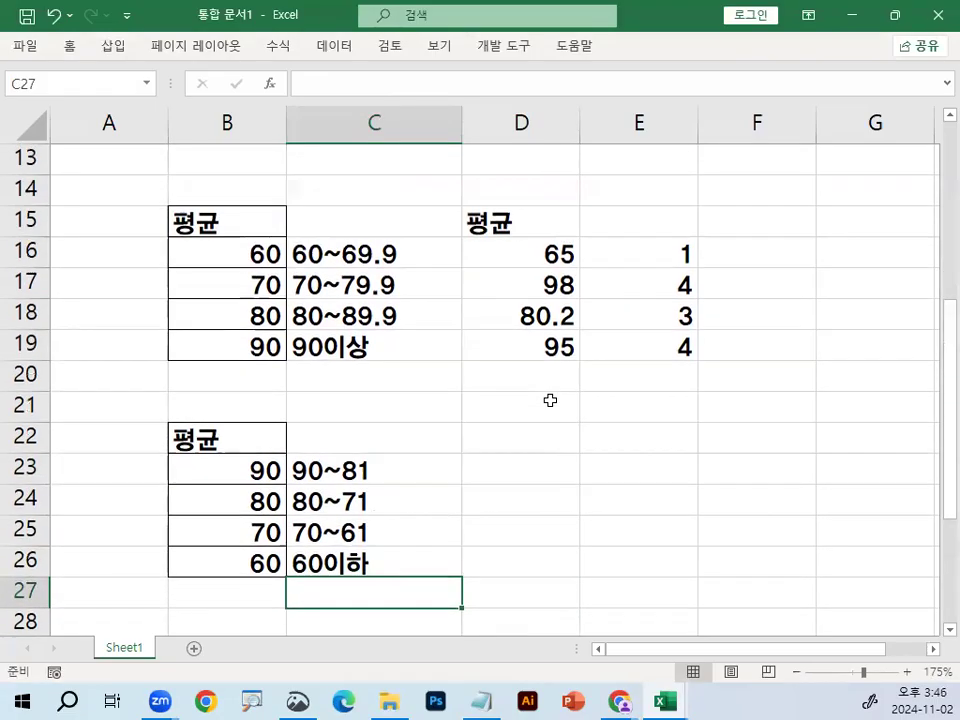
left_click_drag(550, 260, 545, 345)
key("ctrl+c")
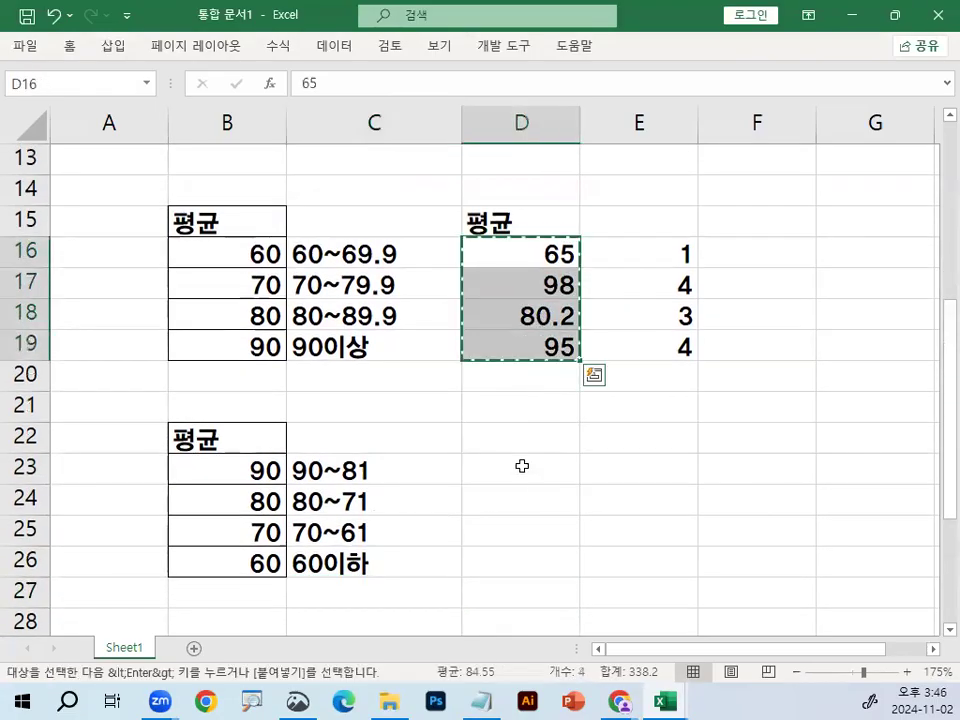
left_click(535, 467)
key("Return")
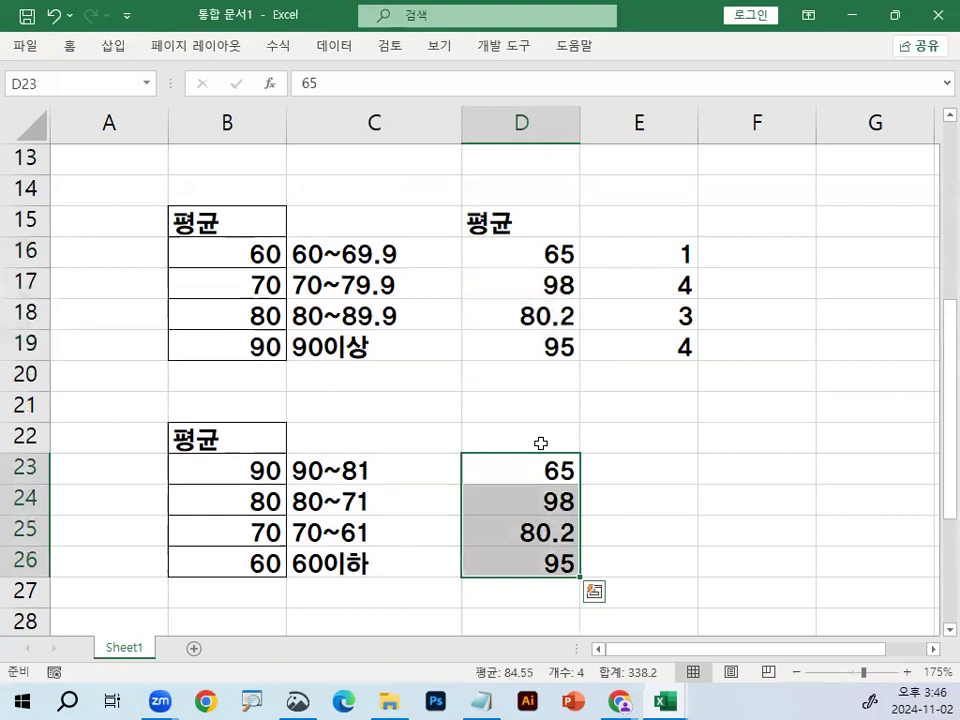
- Set the last sample average of the ascending table, in D19, to 75
left_click_drag(638, 262, 643, 349)
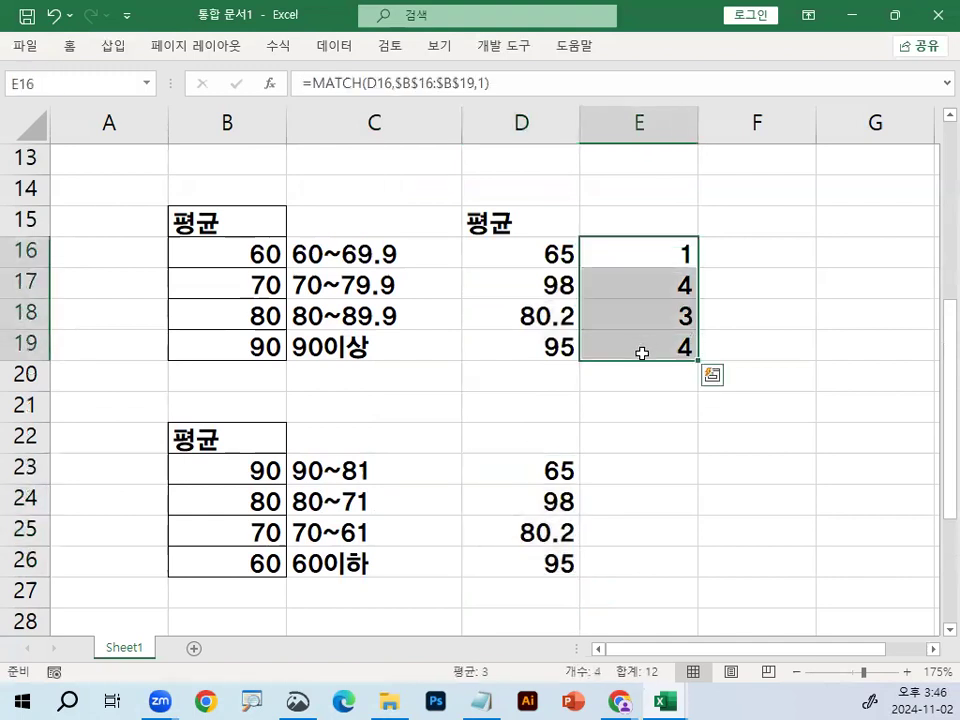
left_click(523, 344)
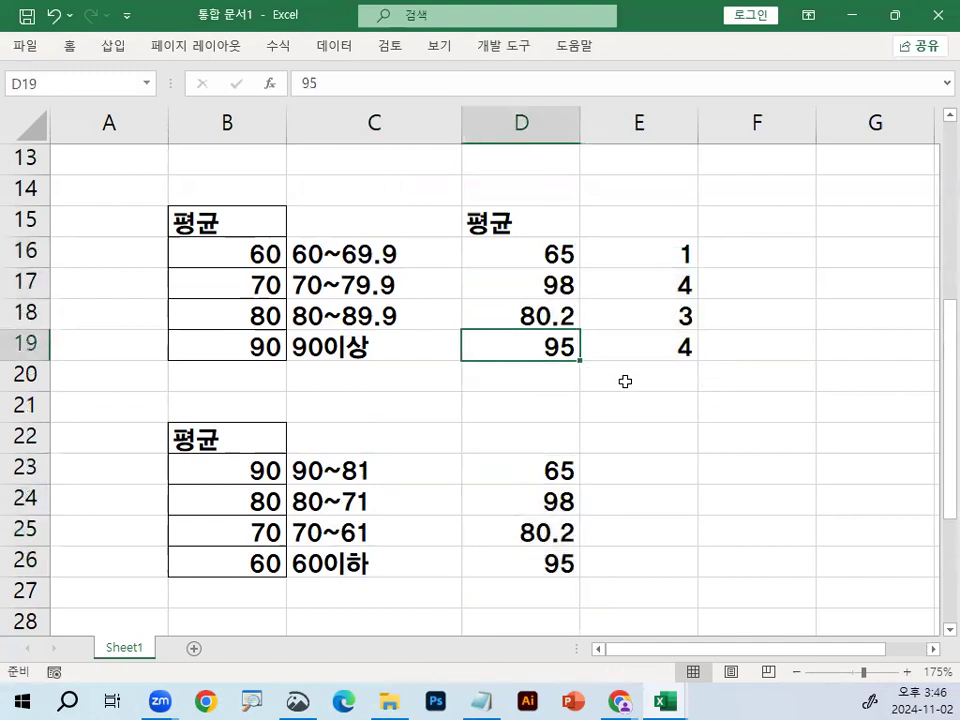
type("75")
key("Return")
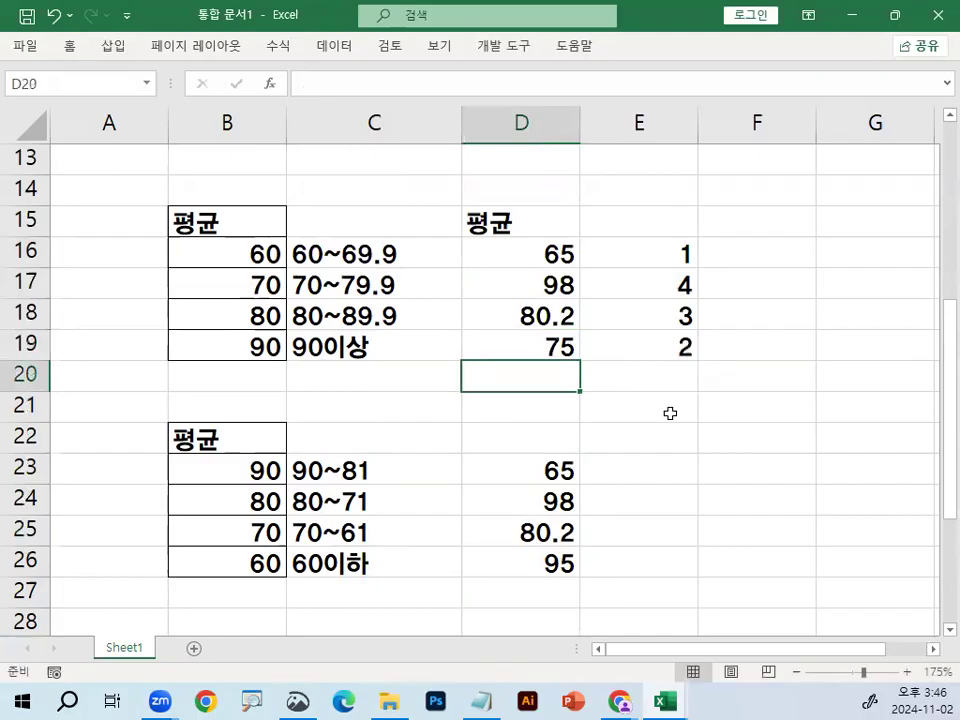
- Examine the MATCH formulas in E16:E19 and compare the sort order of the 평균 lists in B16:B19 and B23:B26
left_click(671, 254)
left_click(673, 285)
left_click(676, 316)
left_click(677, 344)
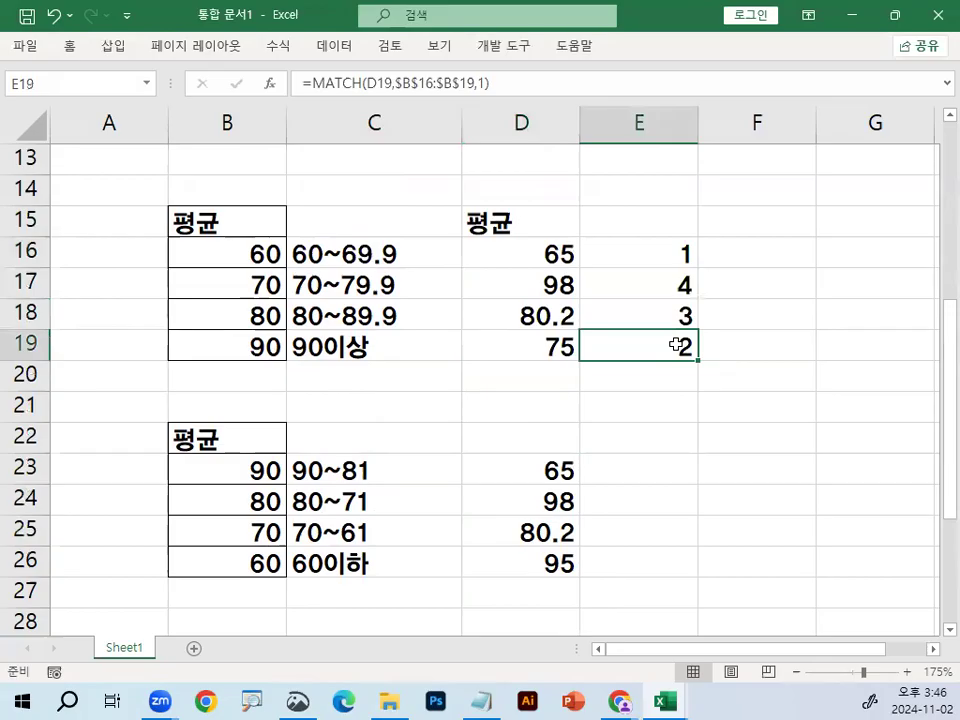
left_click_drag(686, 262, 677, 345)
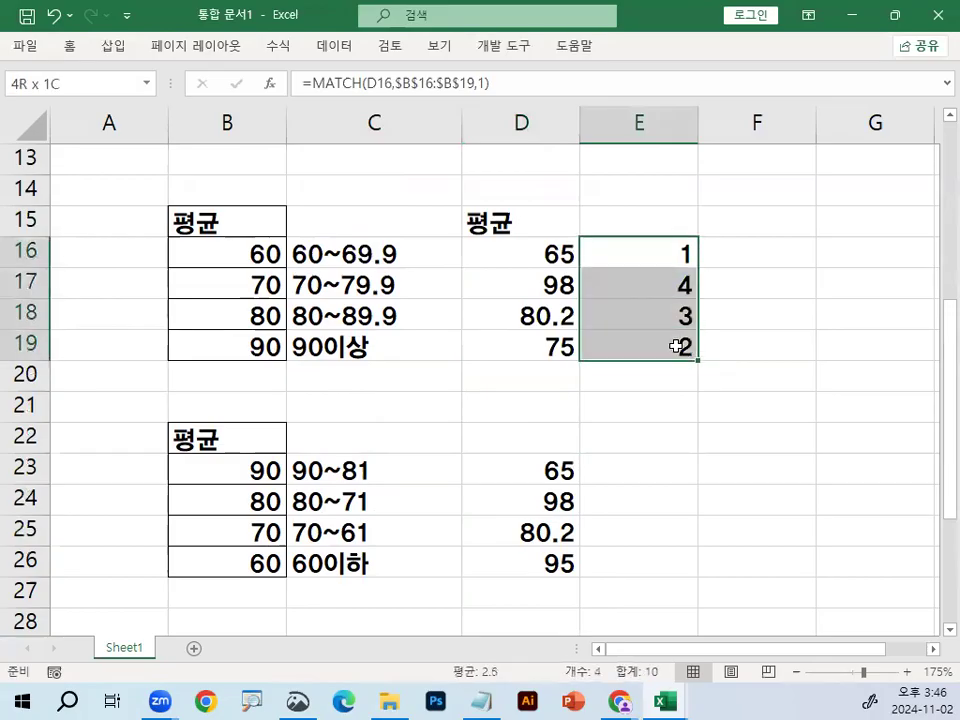
left_click_drag(255, 254, 257, 347)
left_click_drag(255, 470, 251, 568)
- Set the sample average in D25 to 82
scroll(392, 550, "down", 1)
left_click(529, 374)
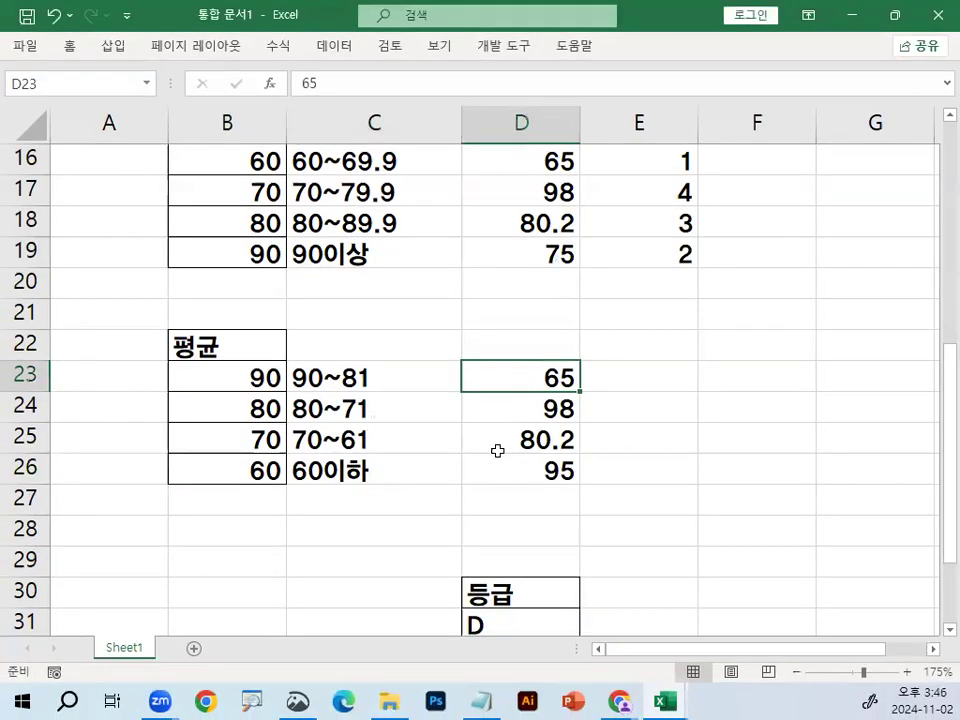
left_click(754, 356)
type("8")
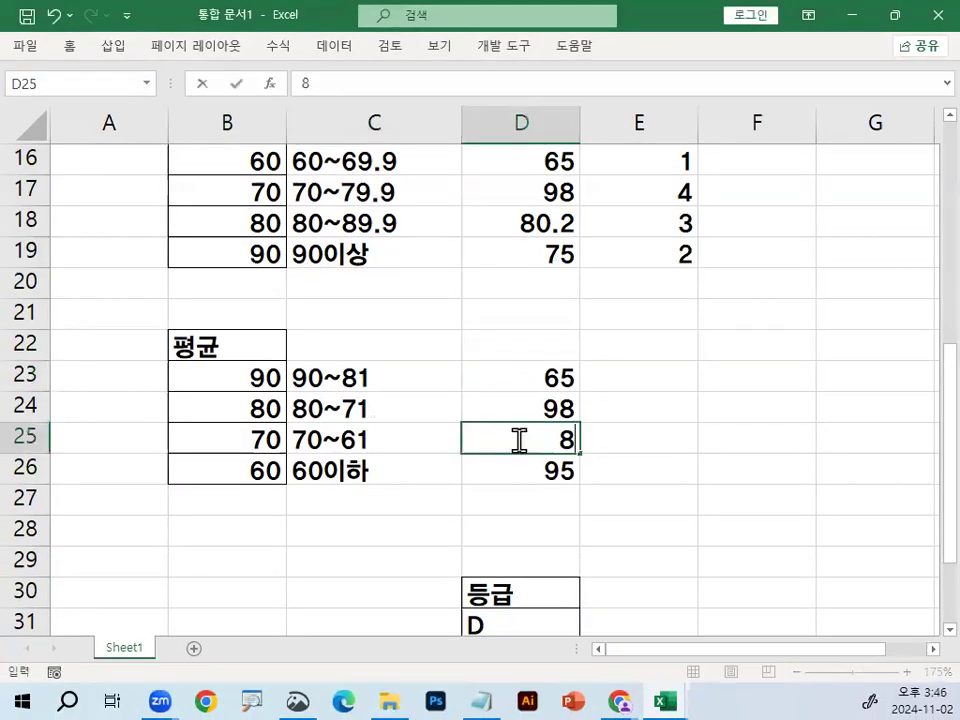
type("2")
key("Return")
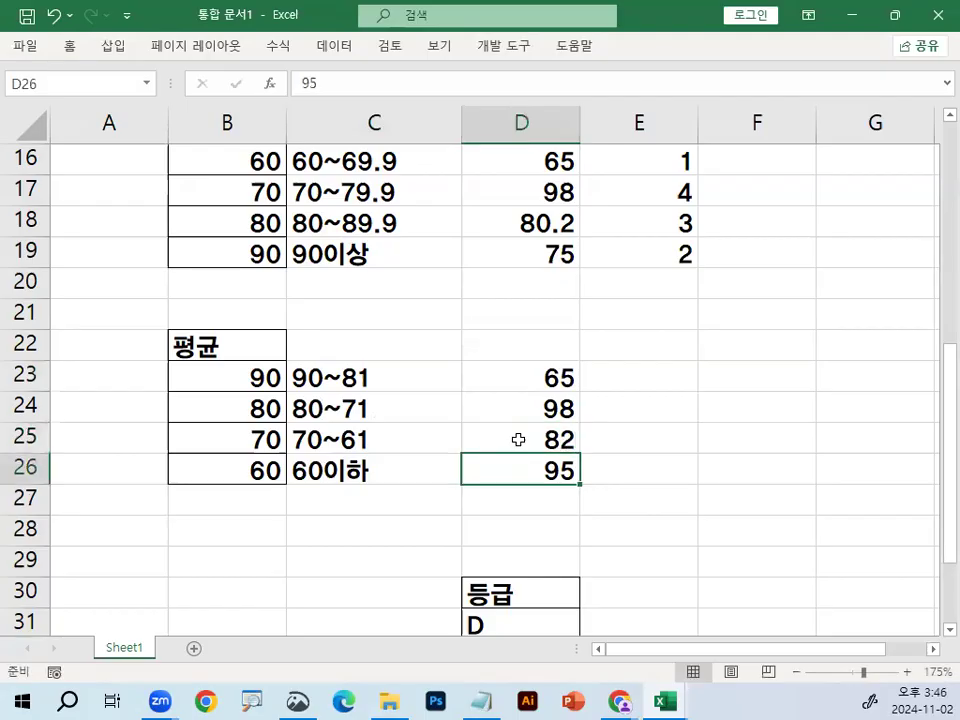
scroll(362, 479, "down", 1)
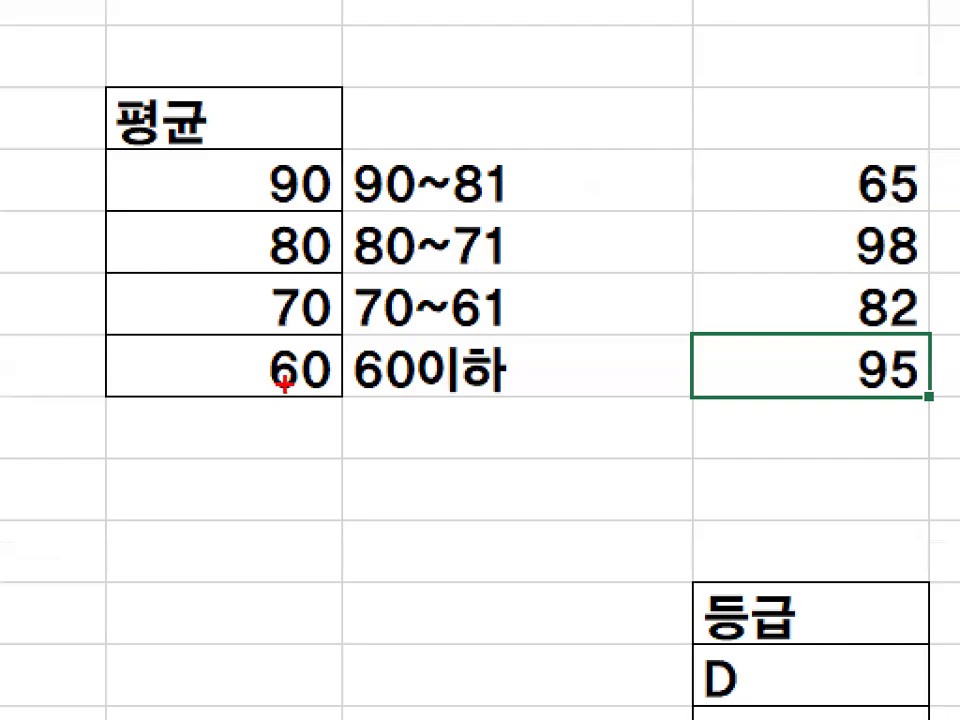
left_click_drag(248, 332, 502, 330)
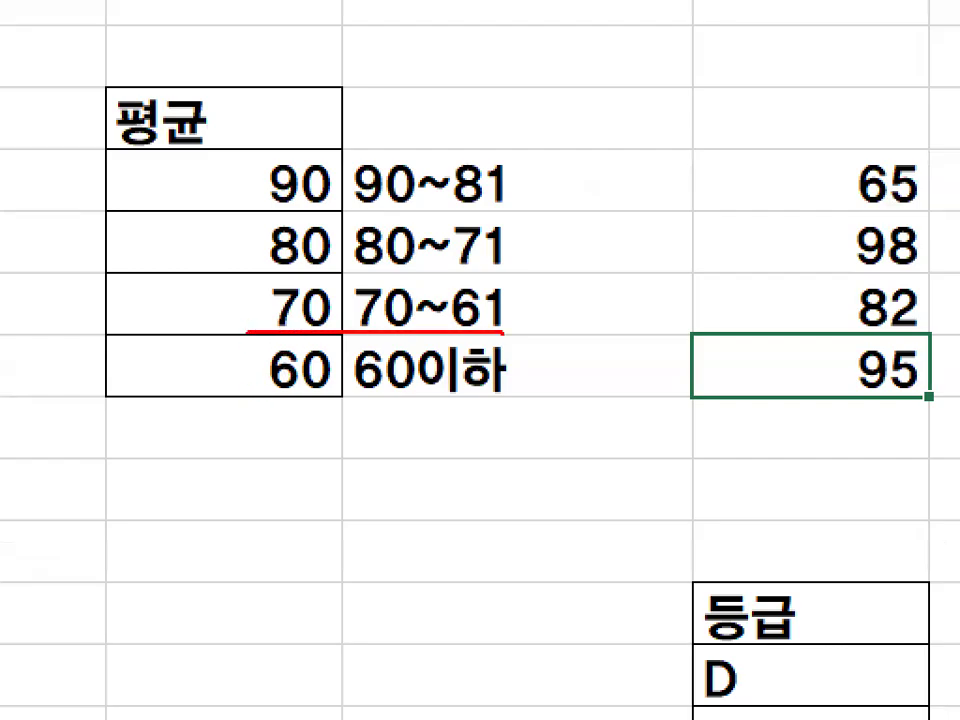
mouse_move(546, 292)
left_mouse_down()
mouse_move(600, 318)
mouse_move(586, 354)
left_mouse_up()
left_click_drag(797, 157, 815, 186)
left_click_drag(832, 268, 927, 266)
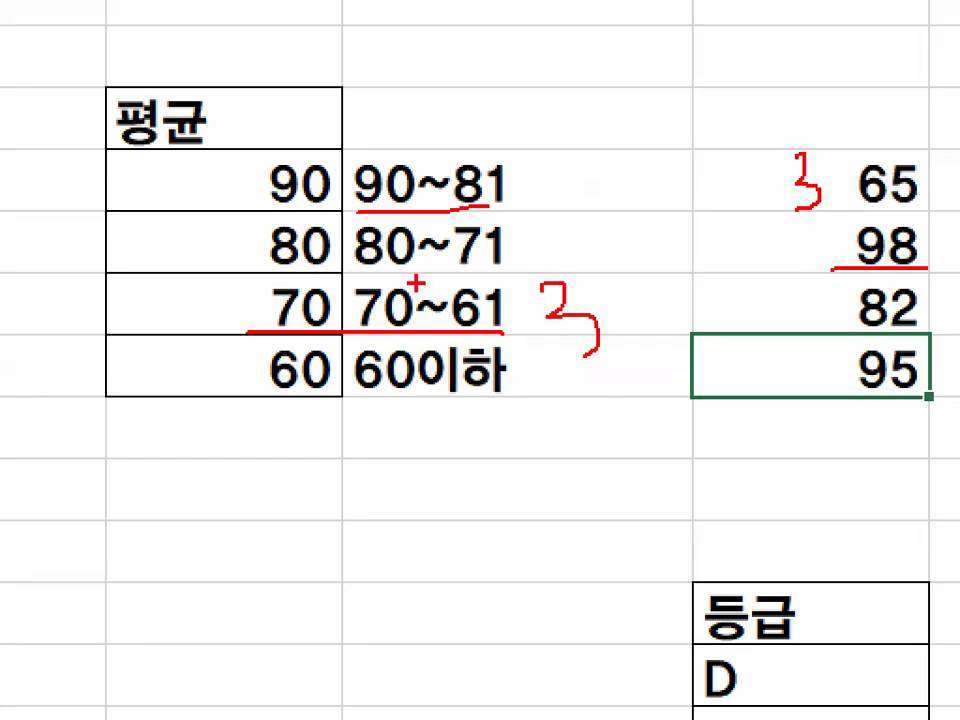
key("Escape")
left_click(543, 313)
key("ctrl+1")
left_click_drag(306, 284, 326, 285)
key("Escape")
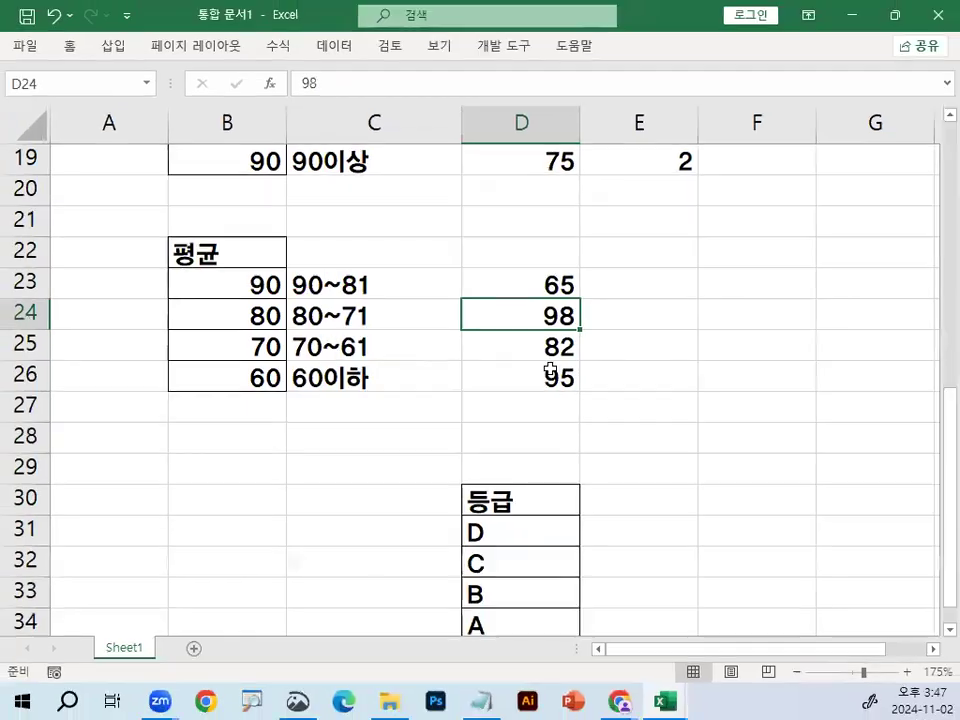
- Set the sample average in D24 to 90
double_click(563, 316)
key("Delete")
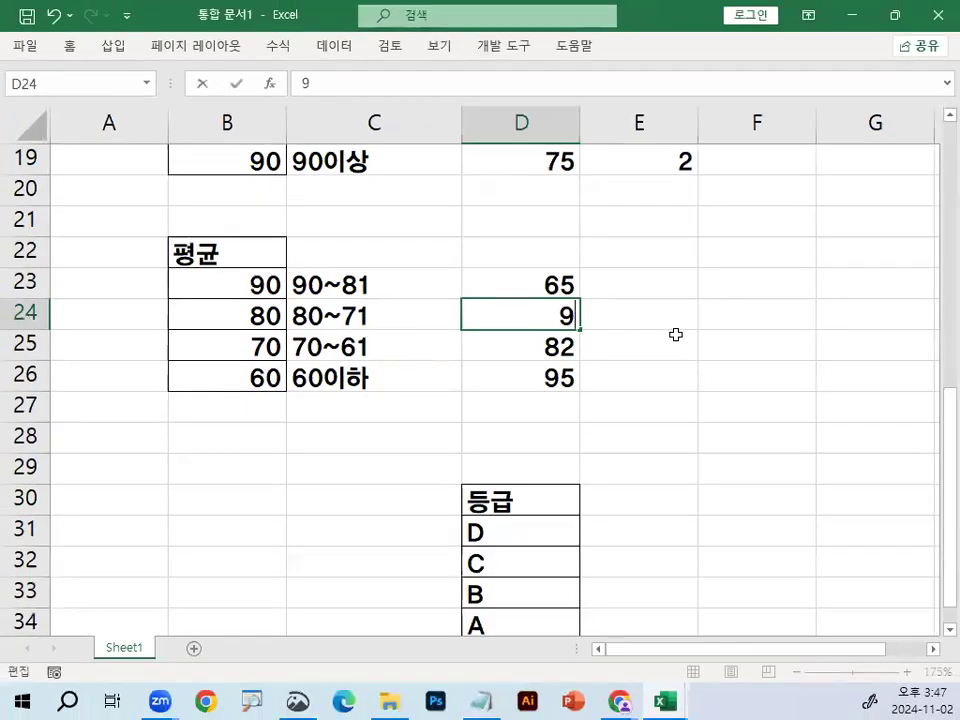
type("0")
key("Return")
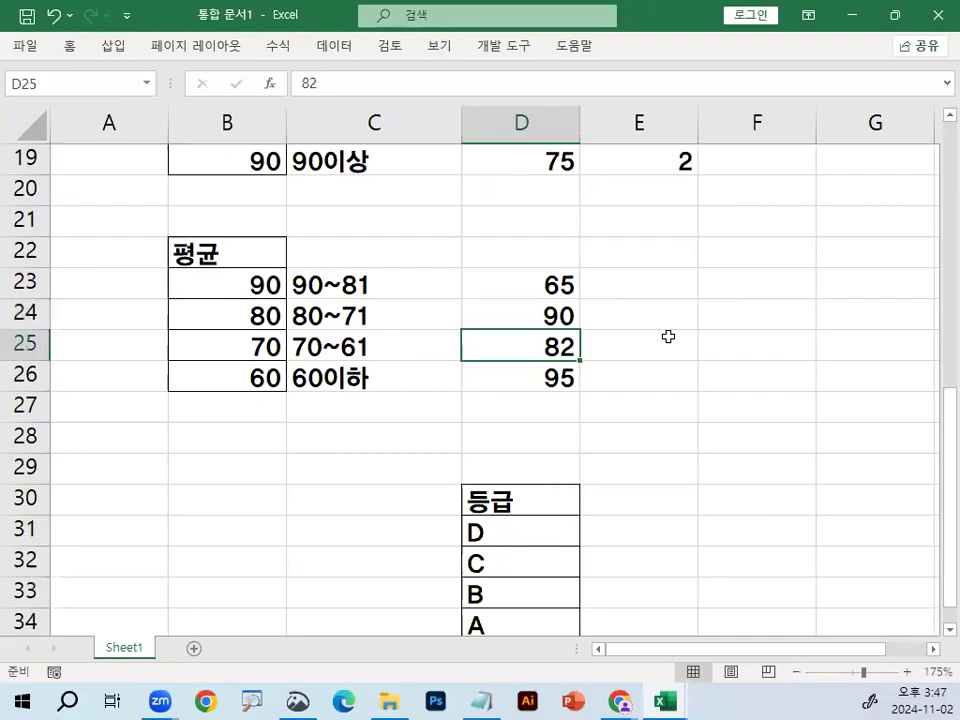
left_click(538, 315)
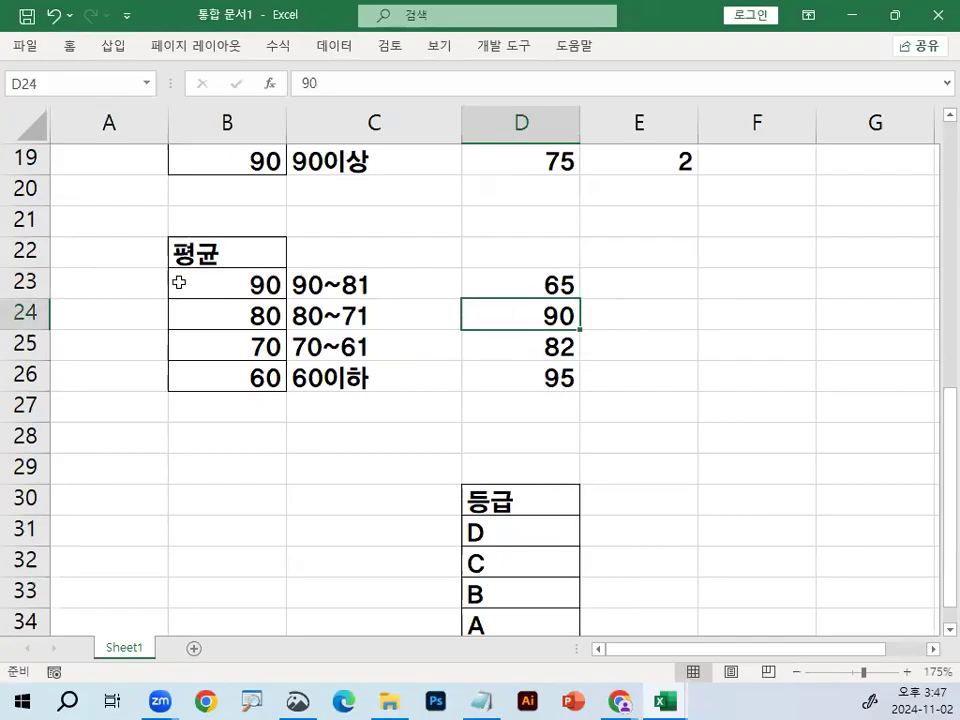
left_click_drag(566, 257, 561, 312)
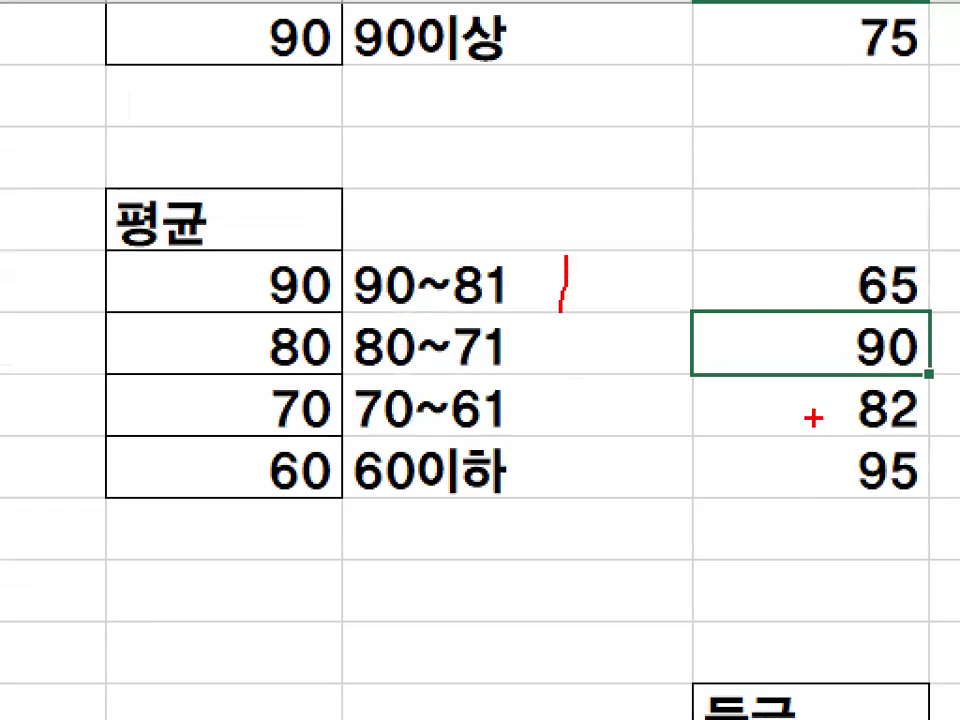
left_click_drag(852, 423, 923, 412)
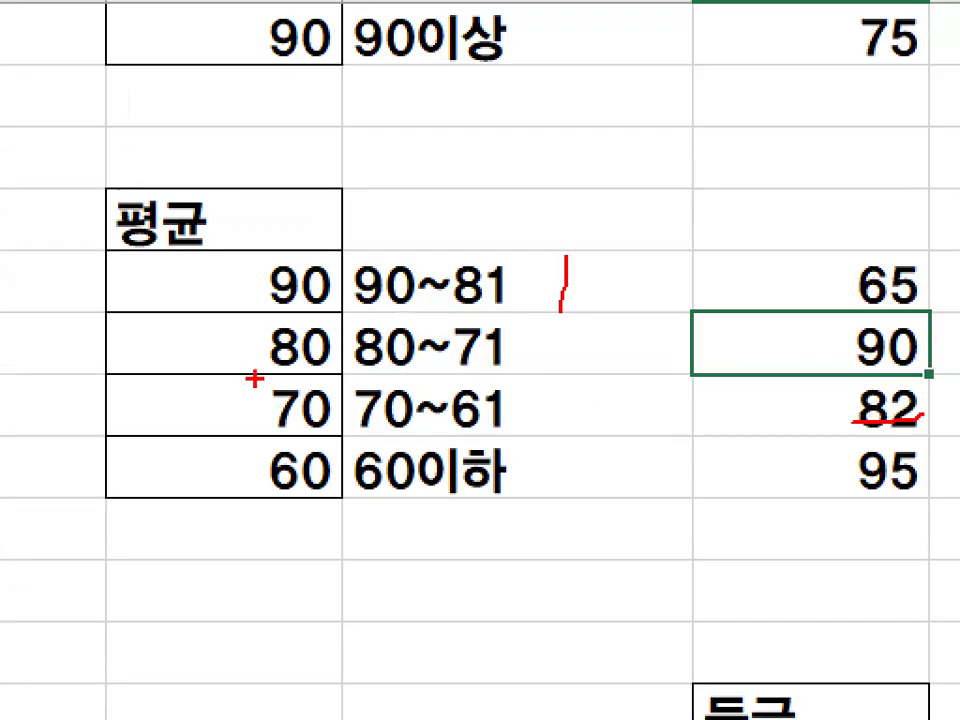
left_click_drag(253, 377, 487, 378)
mouse_move(530, 292)
left_mouse_down()
mouse_move(410, 308)
mouse_move(545, 265)
left_mouse_up()
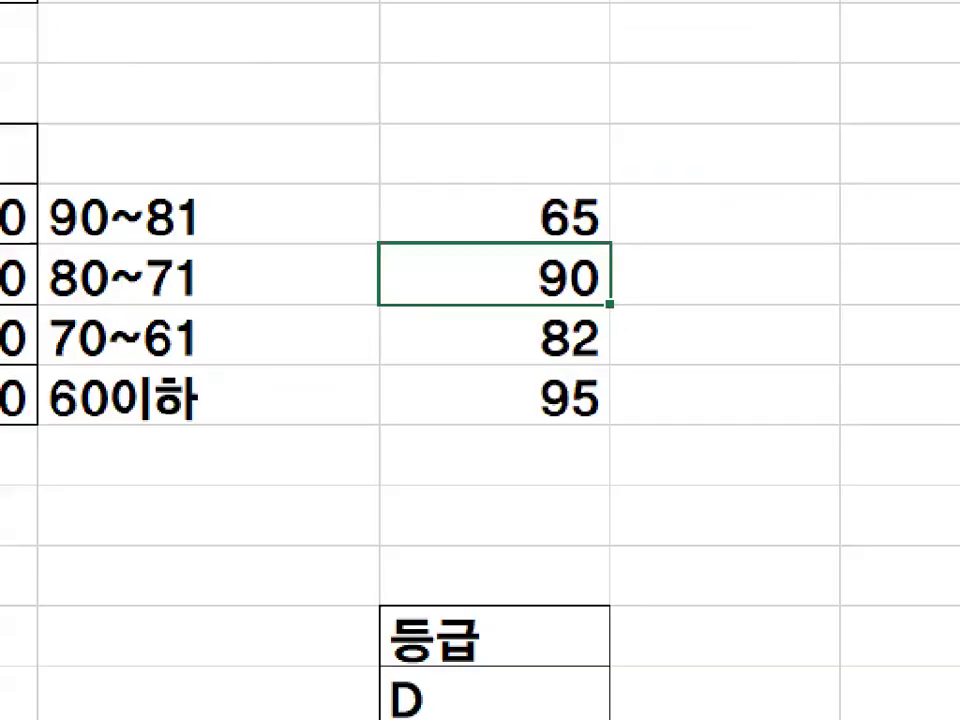
mouse_move(526, 307)
left_mouse_down()
mouse_move(525, 365)
mouse_move(501, 420)
left_mouse_up()
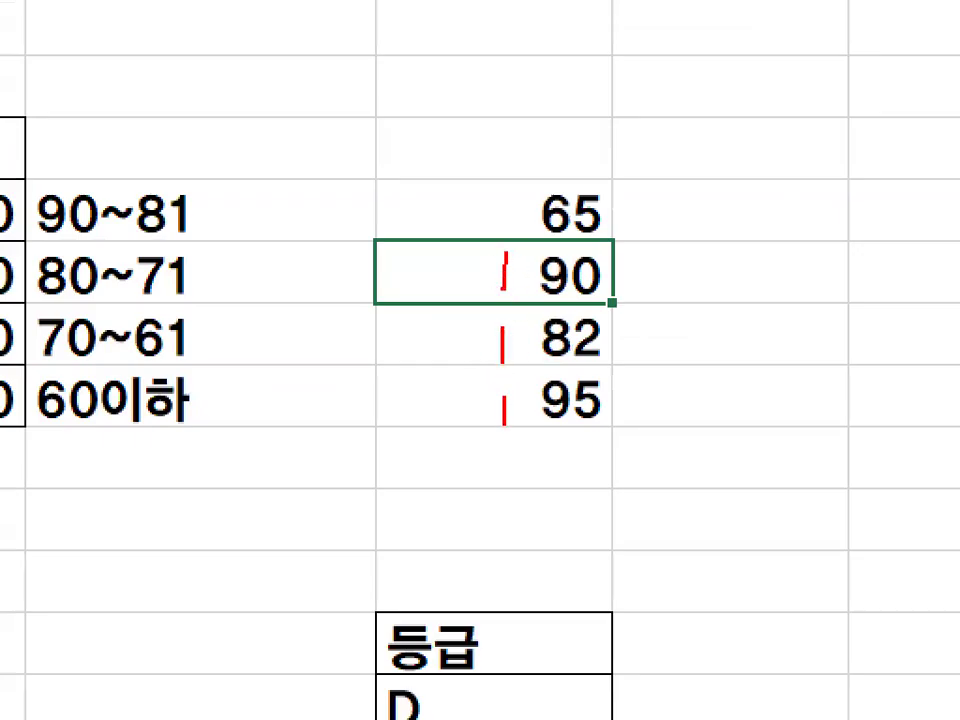
- Set the sample averages in D25 and D26 to 63 and 55
key("Down")
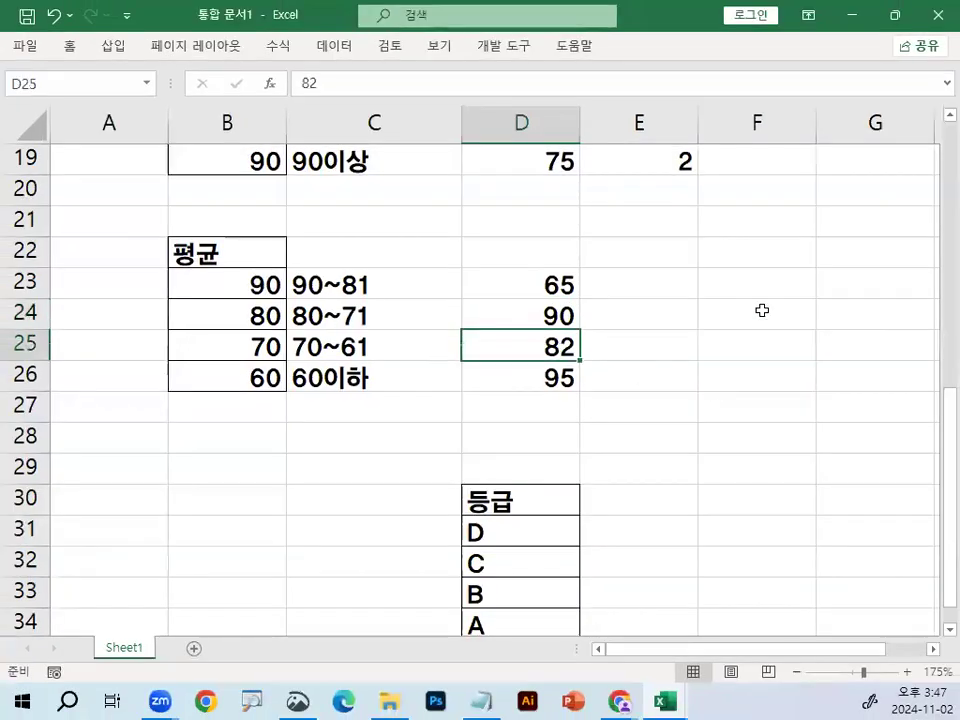
type("63")
key("Return")
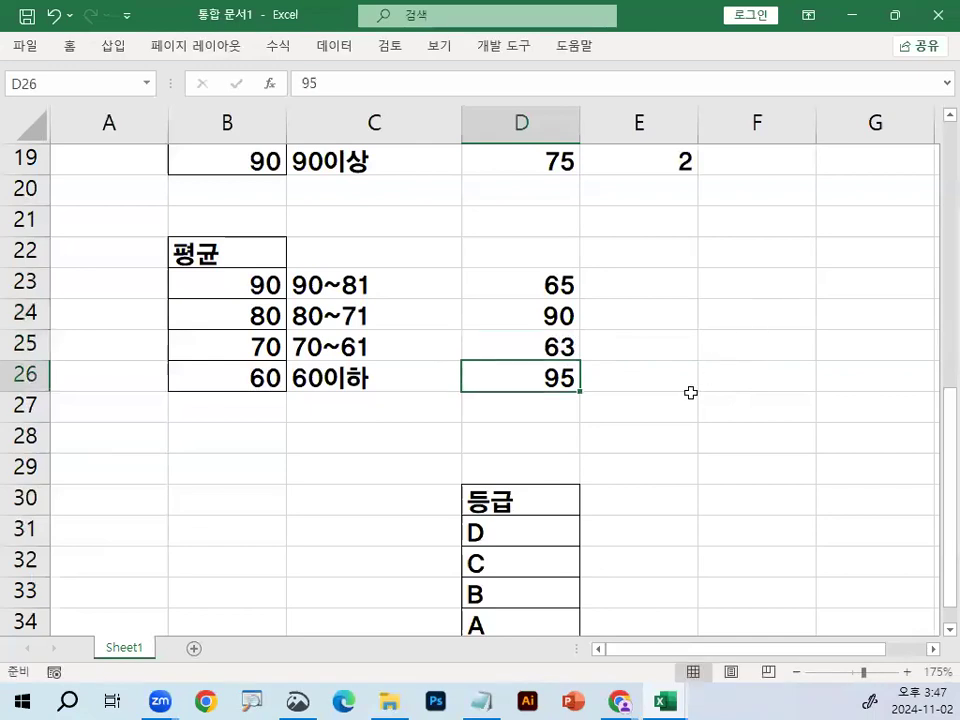
type("55")
key("Return")
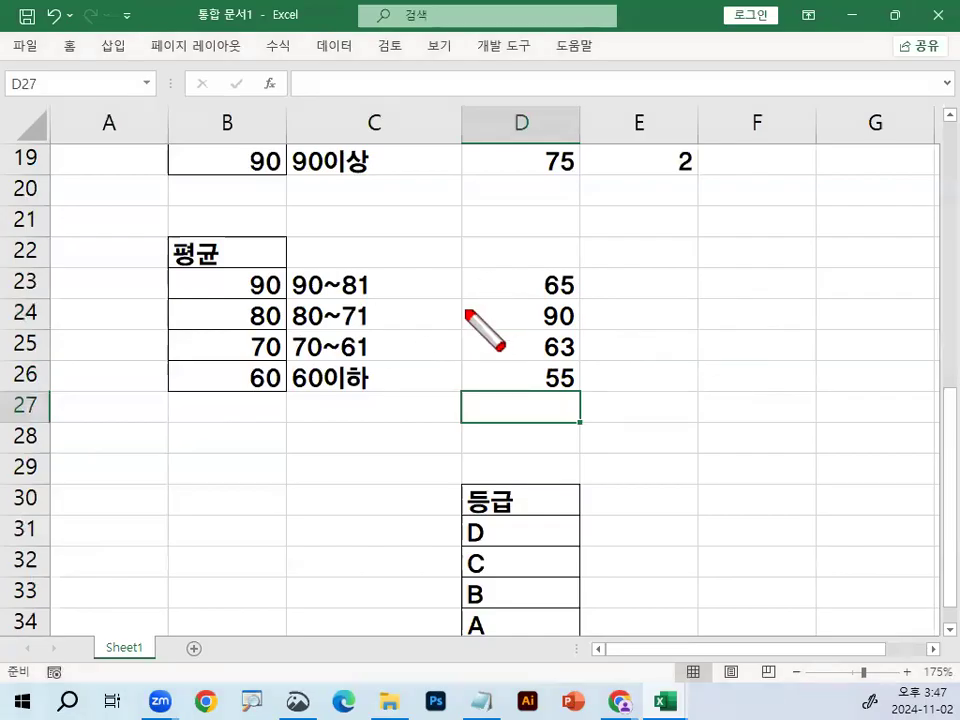
left_click_drag(231, 364, 355, 366)
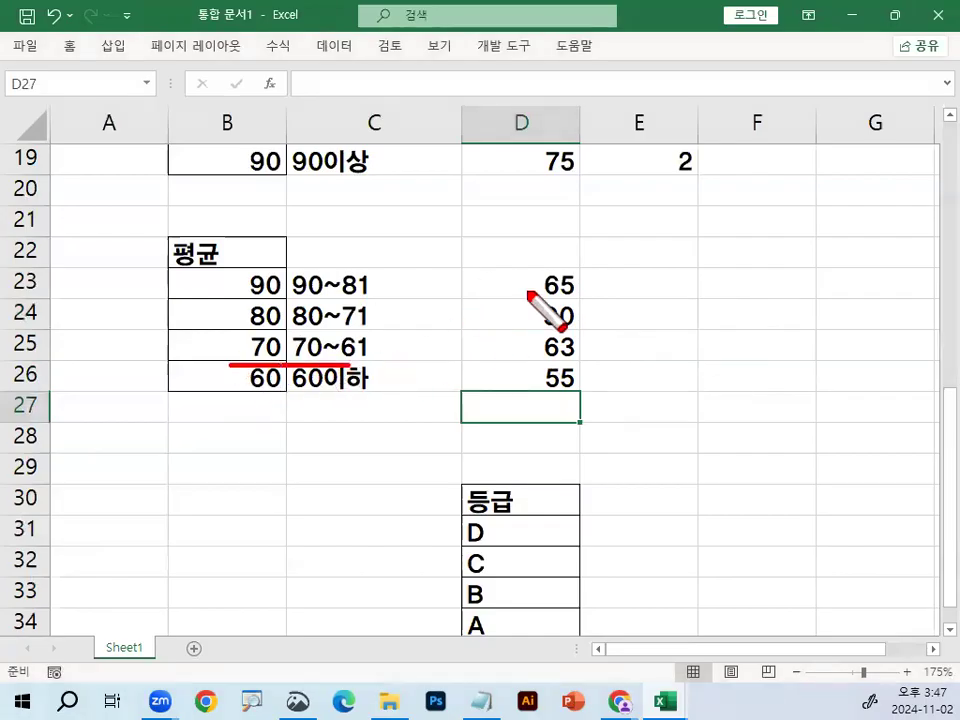
mouse_move(513, 267)
left_mouse_down()
mouse_move(525, 278)
mouse_move(512, 291)
mouse_move(572, 321)
left_mouse_up()
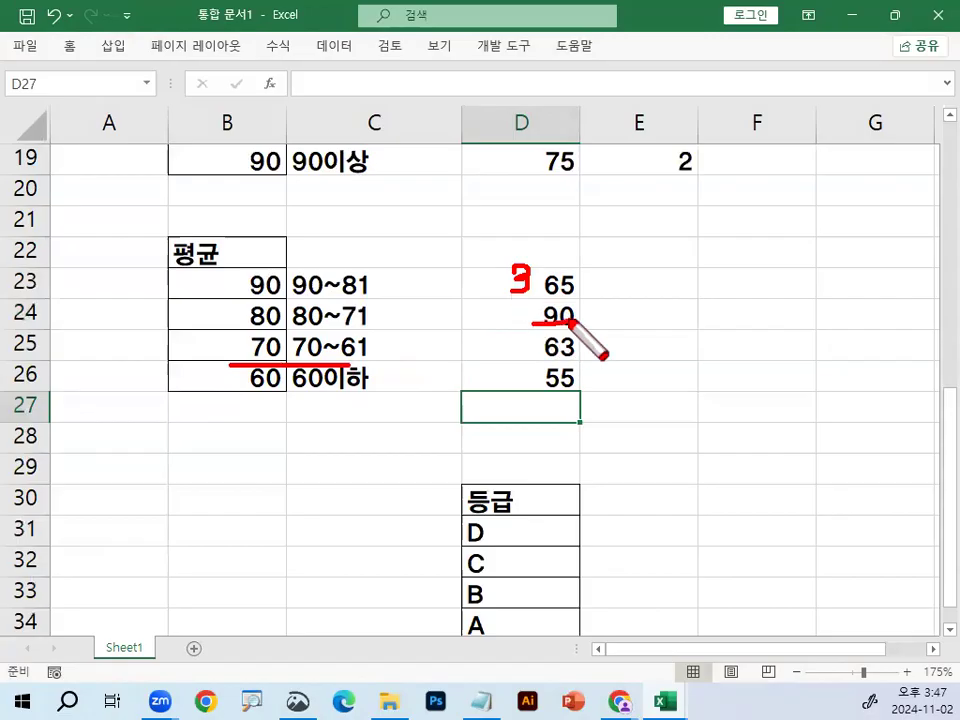
left_click_drag(512, 304, 510, 333)
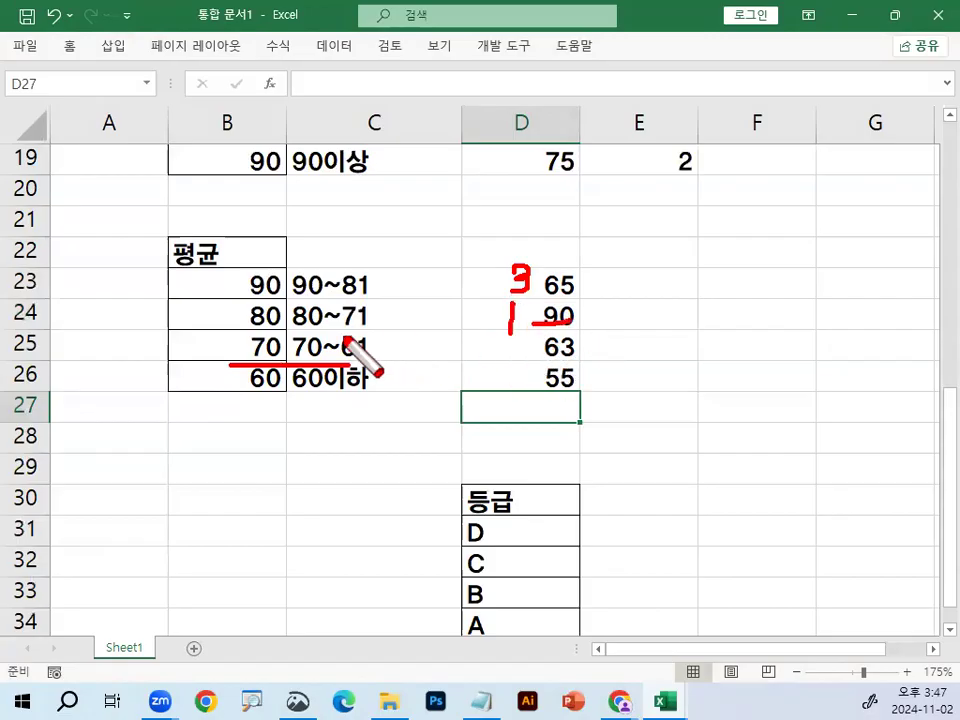
mouse_move(392, 332)
left_mouse_down()
mouse_move(390, 344)
mouse_move(418, 316)
left_mouse_up()
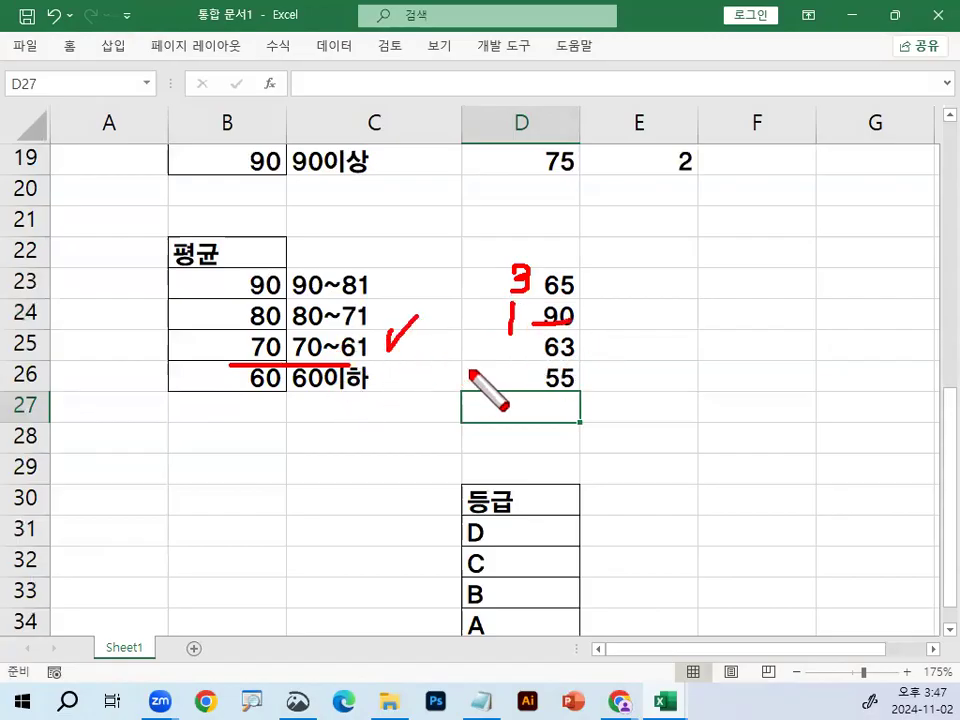
- Annotate positions 3 and 4 beside D25 and D26, underline the 60 row, and clear the drawn marks
mouse_move(506, 340)
left_mouse_down()
mouse_move(516, 350)
mouse_move(506, 359)
mouse_move(578, 387)
left_mouse_up()
left_click_drag(240, 393, 350, 391)
mouse_move(518, 372)
left_mouse_down()
mouse_move(497, 386)
mouse_move(512, 383)
mouse_move(510, 420)
left_mouse_up()
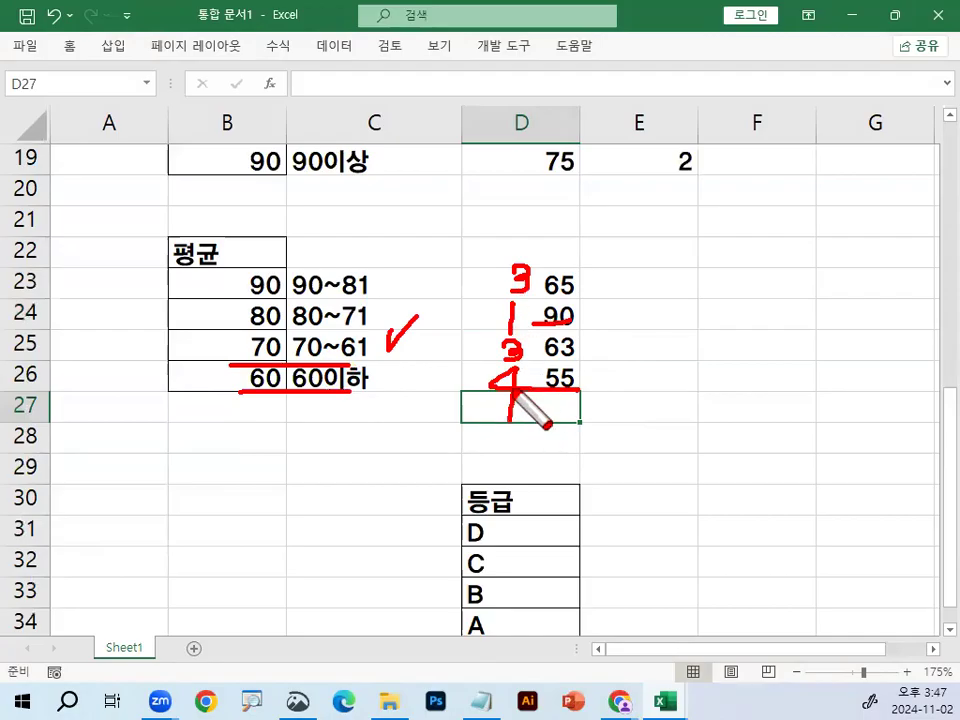
key("Escape")
- Enter =MATCH(D23,$B$23:$B$26,1) in E23 to look up the sample average in the descending list
left_click(674, 284)
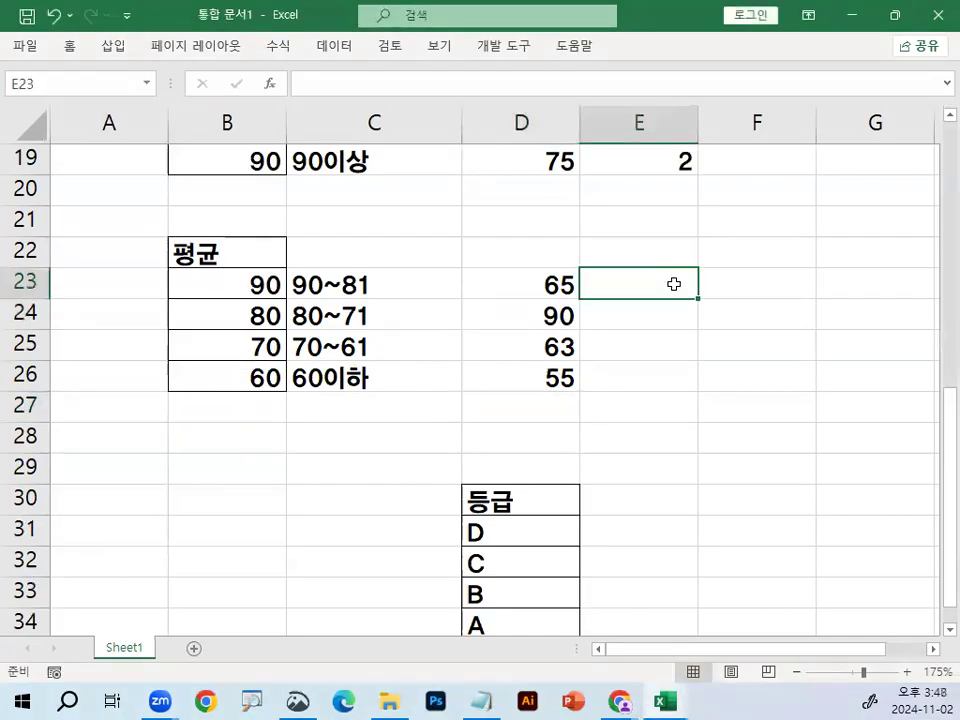
type("=MA")
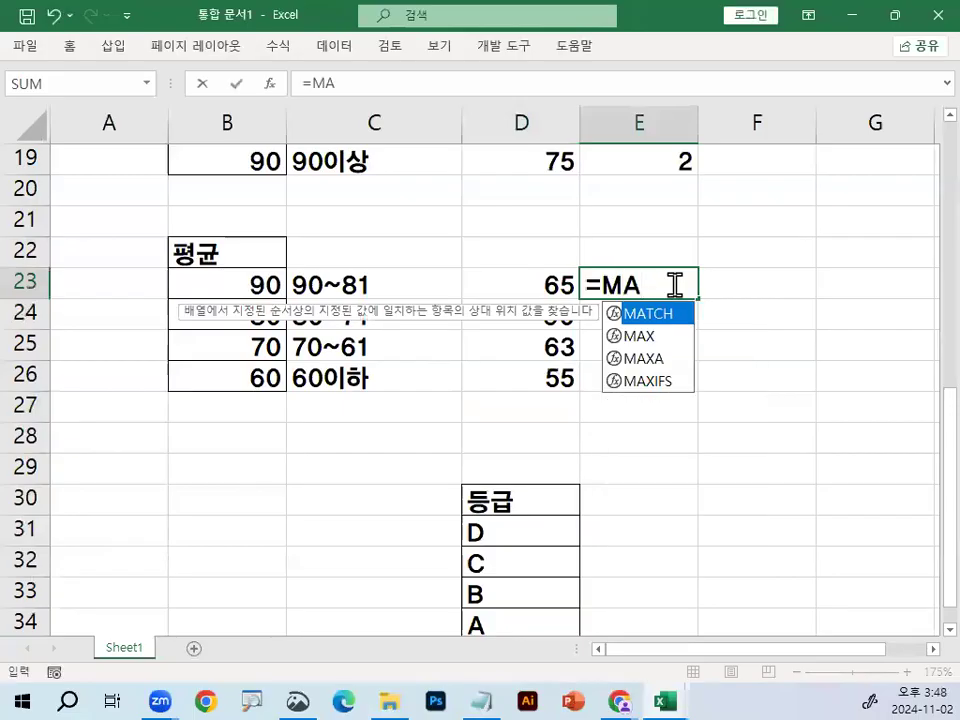
key("Tab")
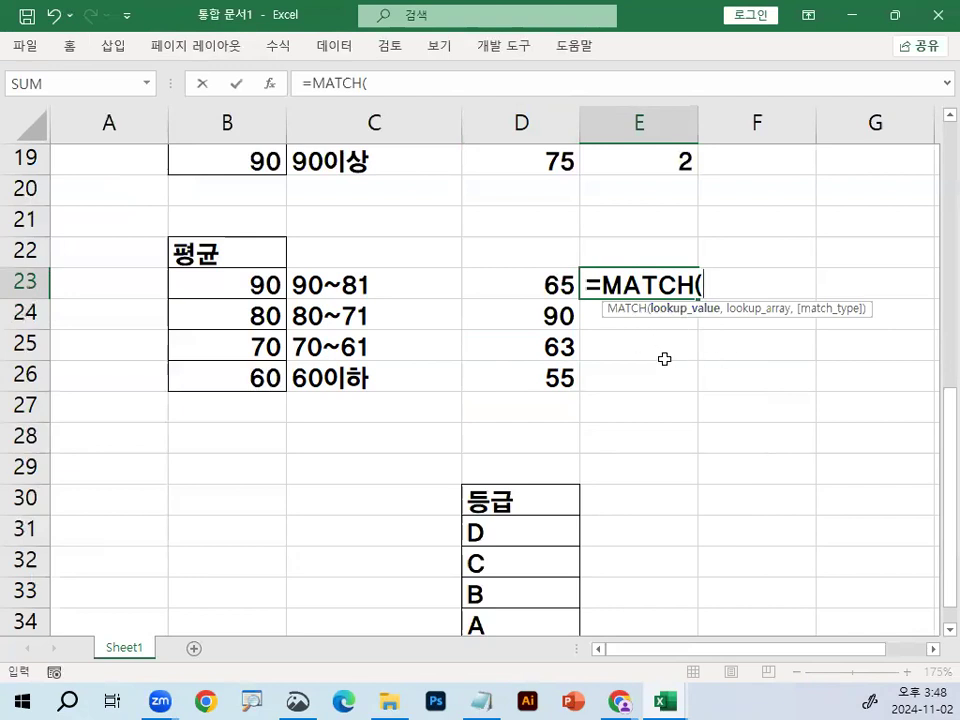
left_click(548, 291)
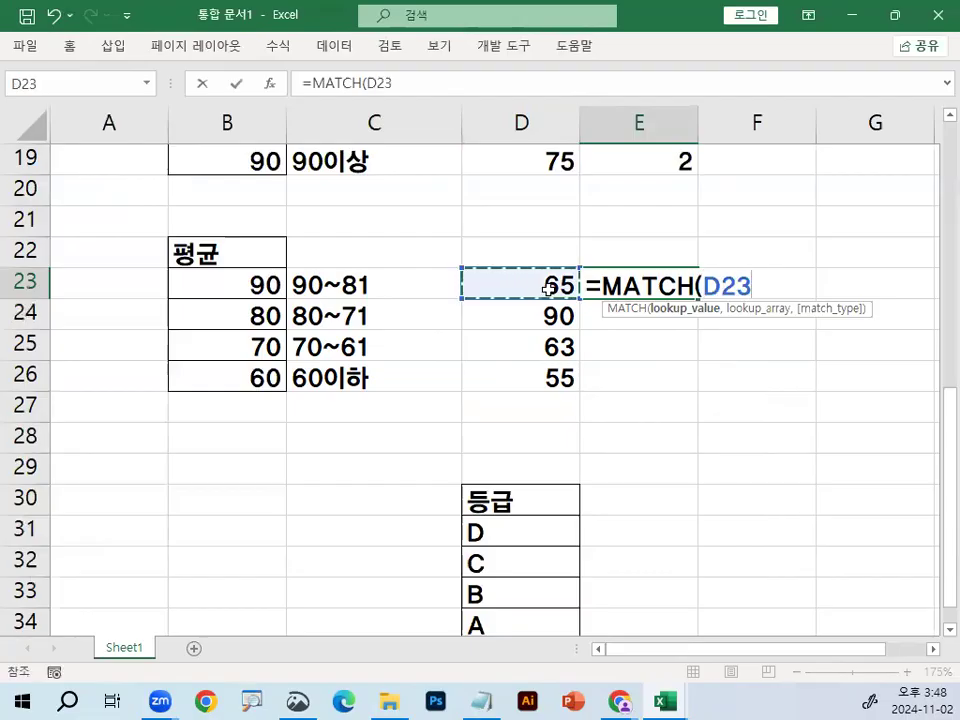
type(",")
left_click_drag(264, 285, 260, 378)
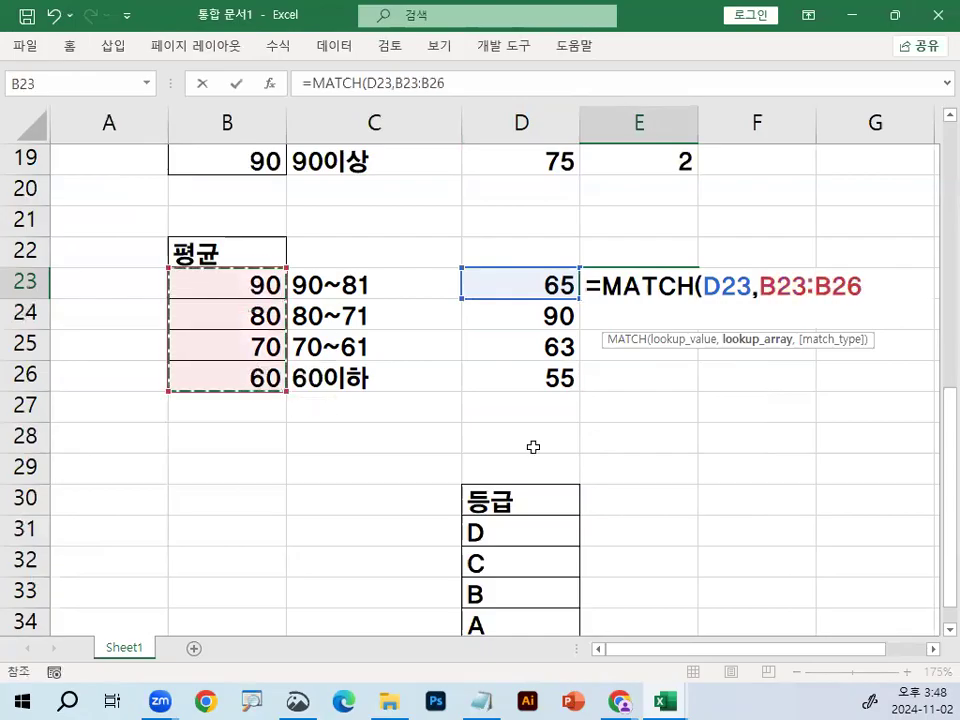
key("F4")
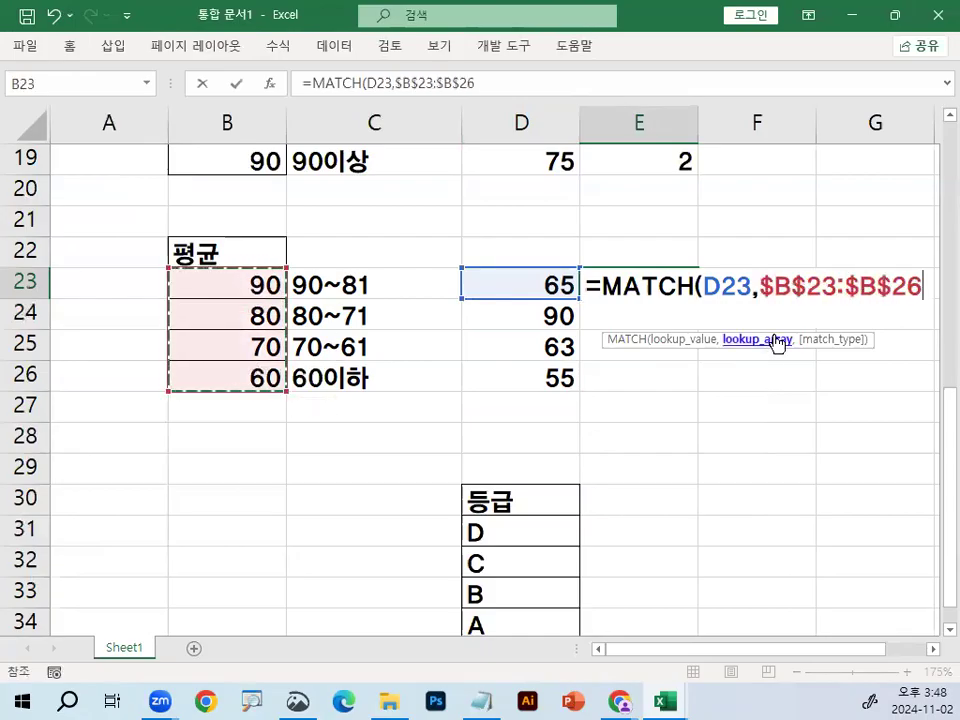
type(",")
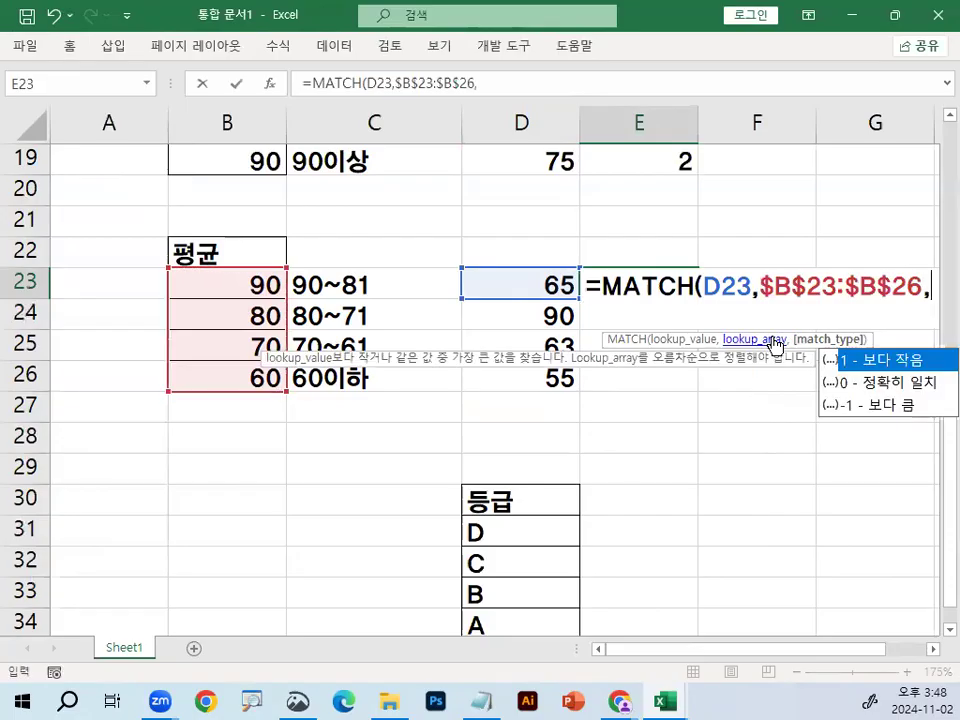
type("1")
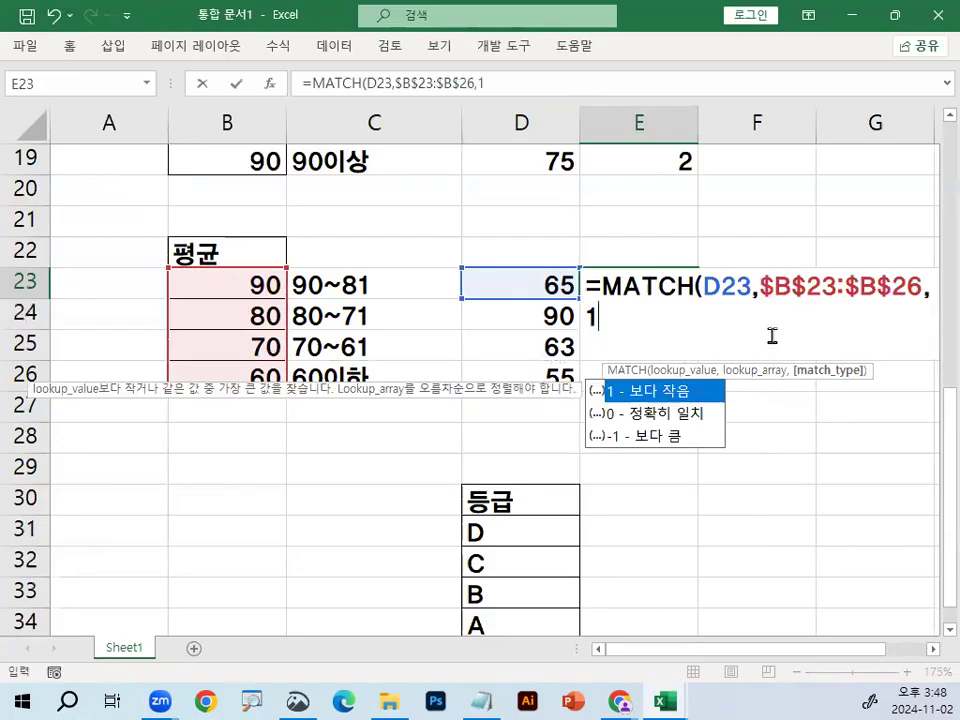
key("Return")
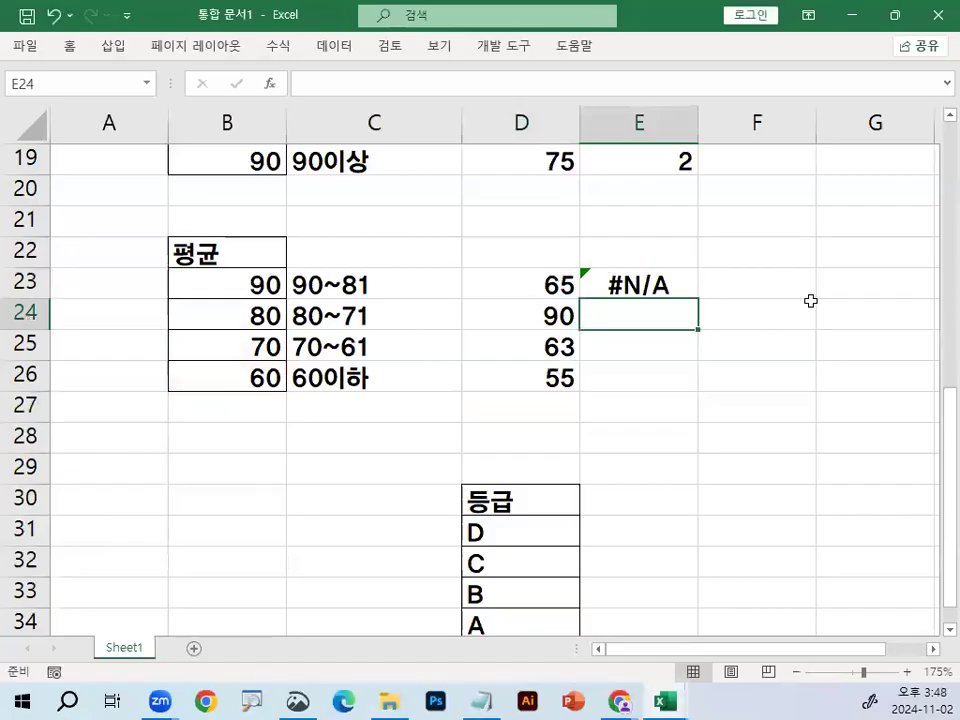
- Change the match type of the MATCH formula in E23 to -1
left_click(543, 286)
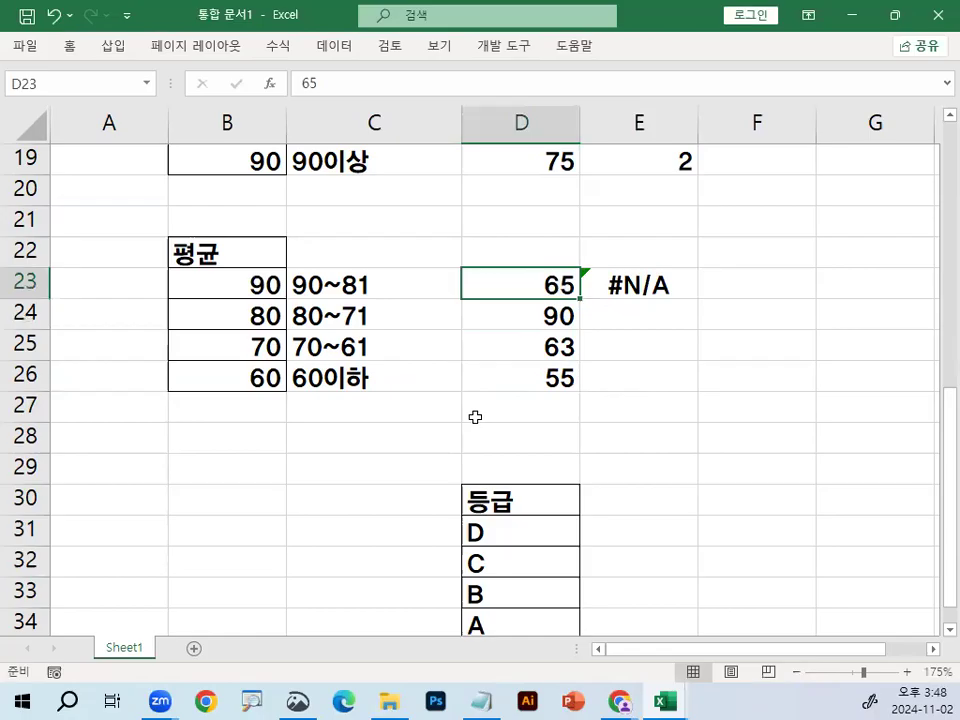
double_click(672, 287)
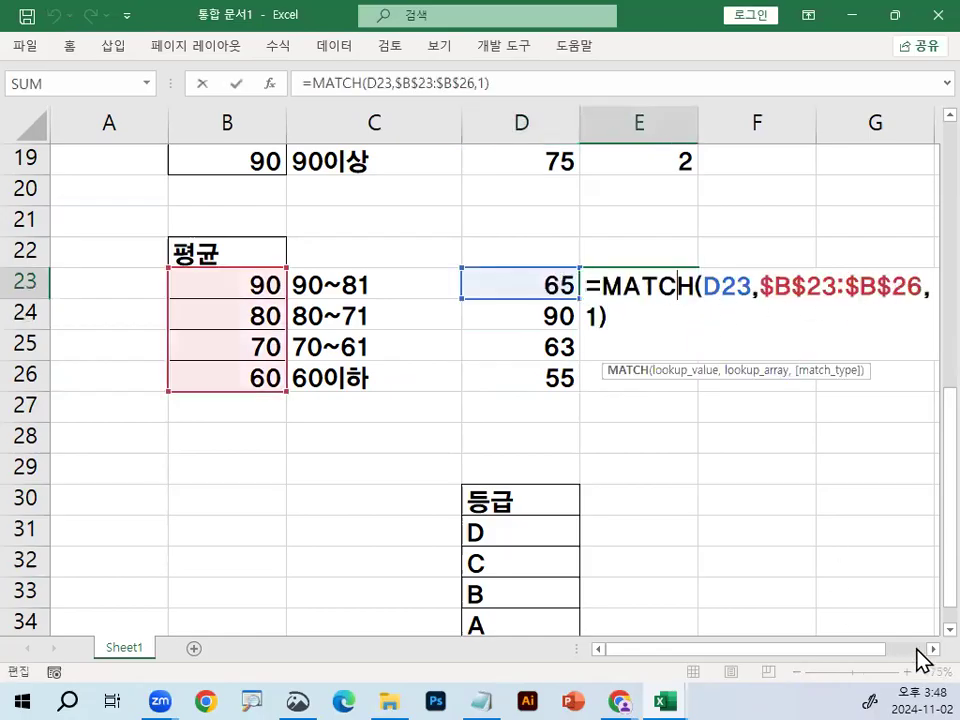
scroll(904, 574, "right", 1)
left_click(815, 287)
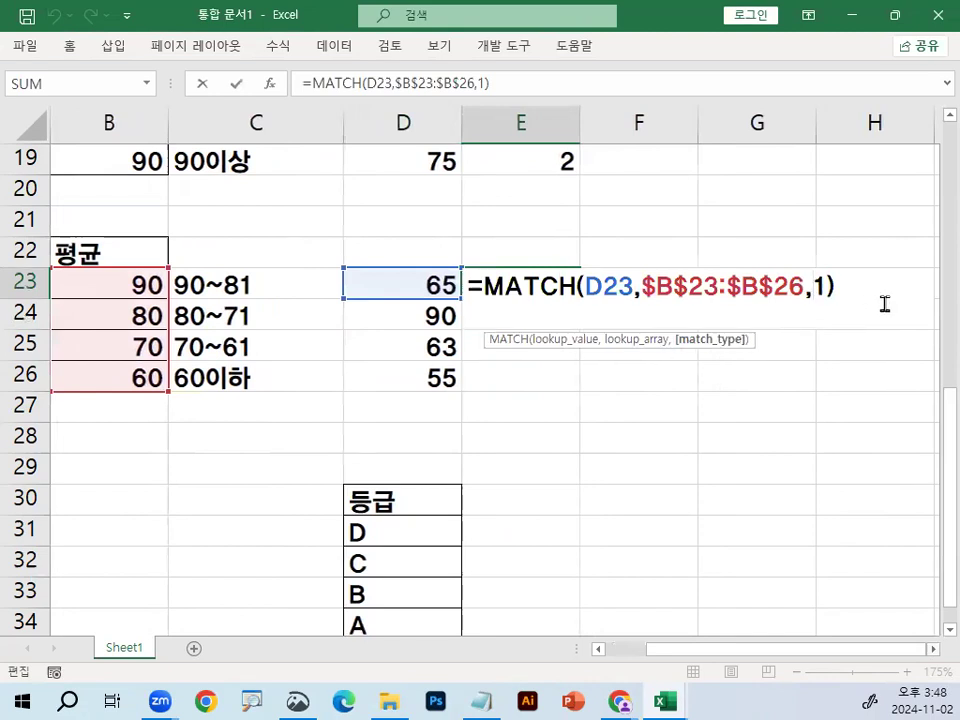
type("-")
key("Return")
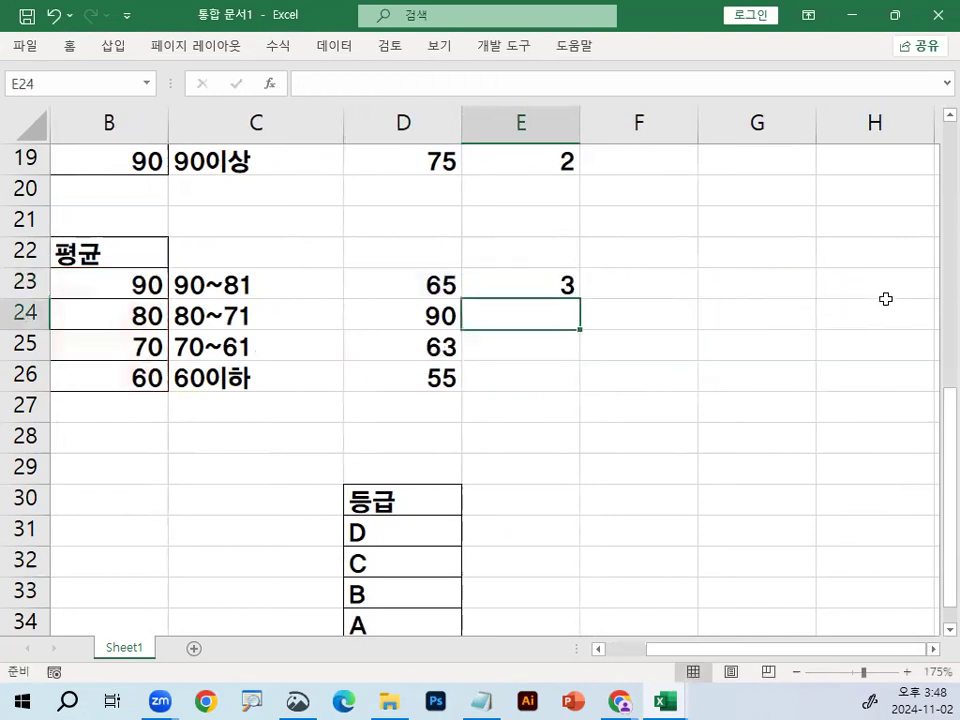
- Fill the MATCH formula from E23 down through E26 and check each copied cell
left_click(553, 287)
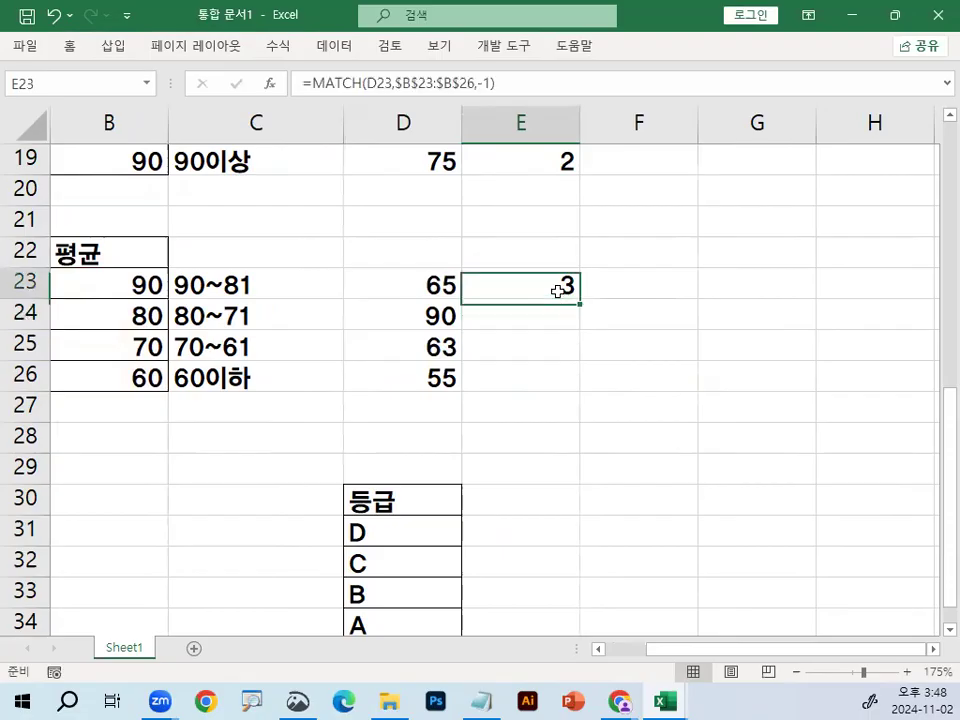
left_click_drag(581, 302, 566, 396)
left_click(546, 295)
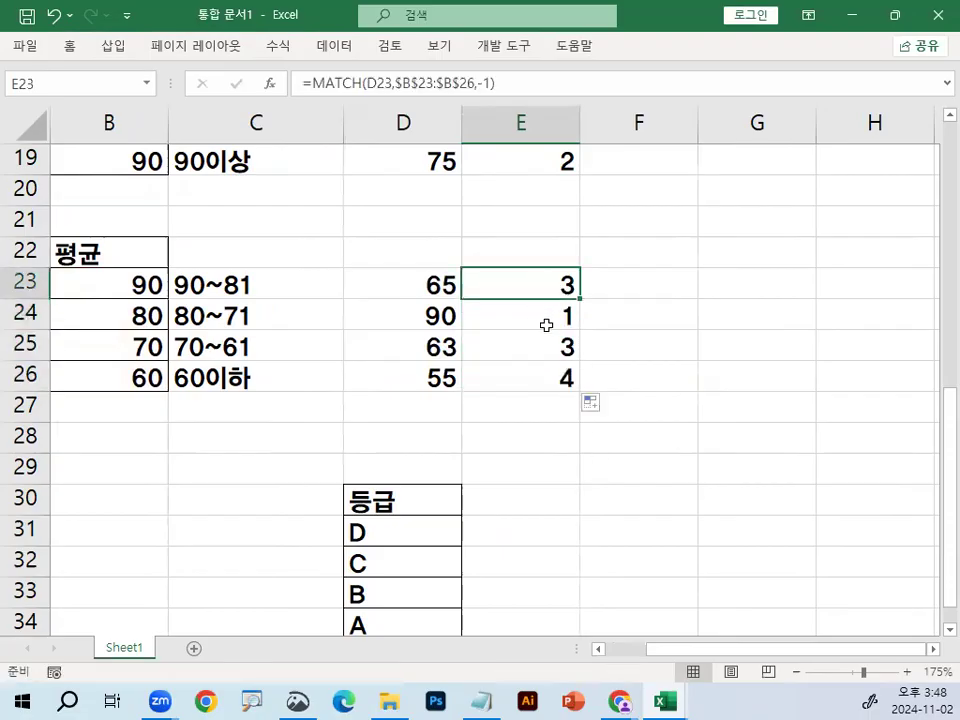
left_click(548, 316)
left_click(547, 346)
left_click(544, 379)
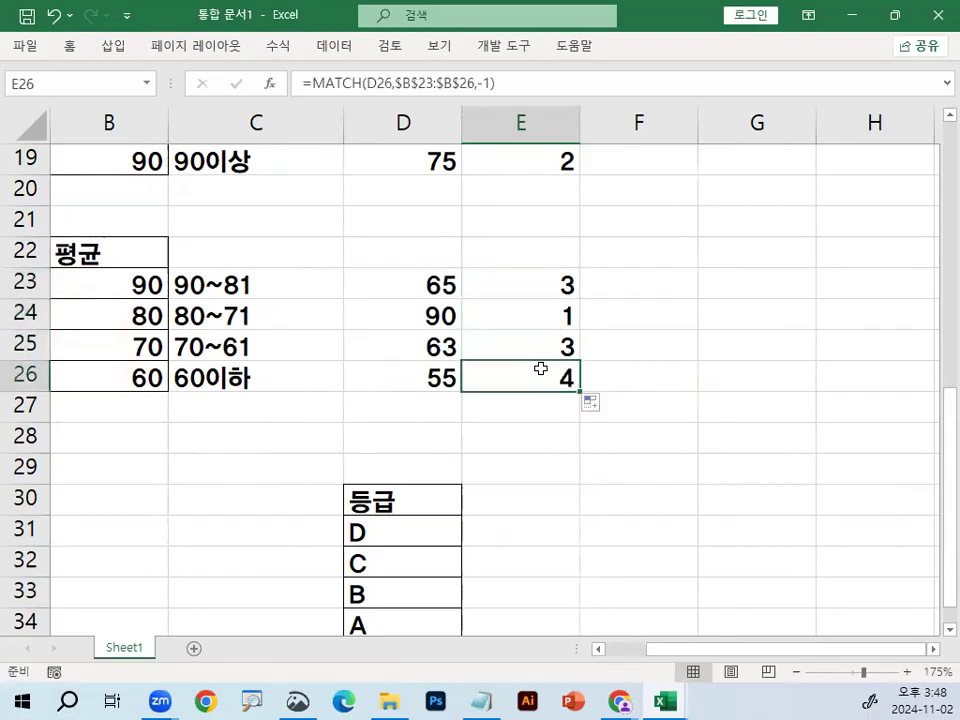
- Review the match type in the E23 formula against the sort order of the 평균 list in B23:B26
left_click_drag(137, 281, 130, 378)
left_click(530, 278)
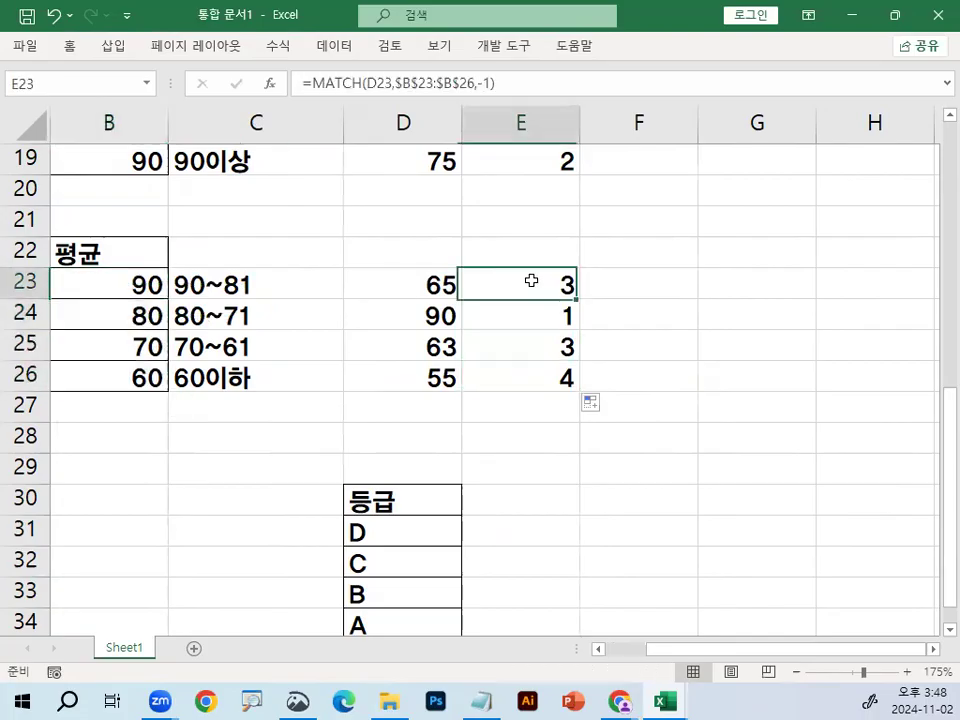
double_click(526, 283)
left_click(840, 272)
mouse_move(870, 286)
left_mouse_down()
mouse_move(814, 279)
mouse_move(801, 320)
left_mouse_up()
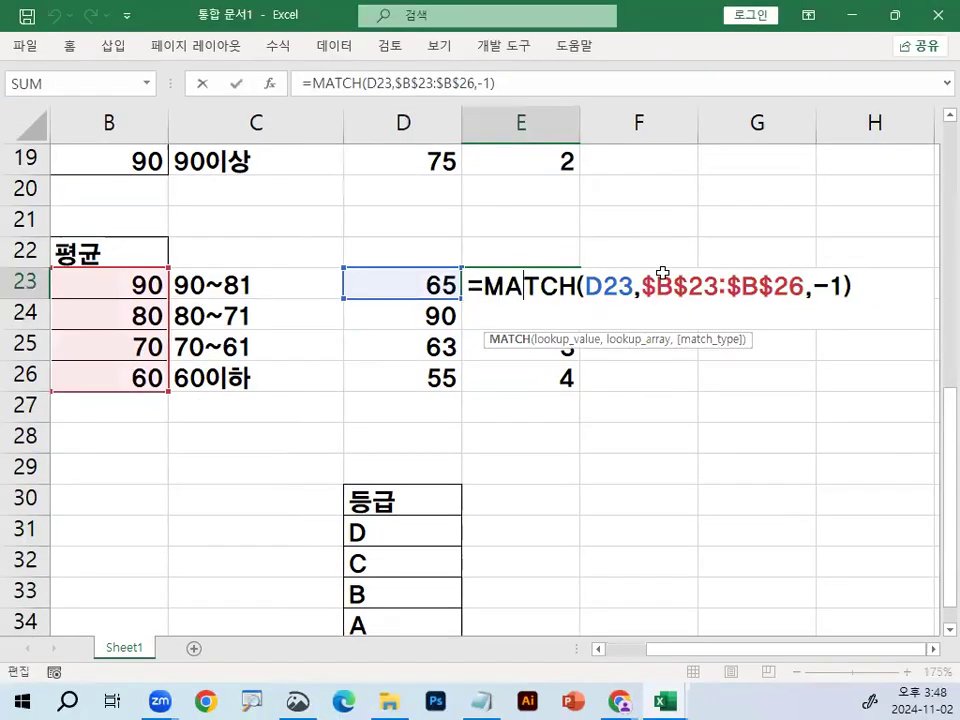
key("Escape")
left_click(537, 430)
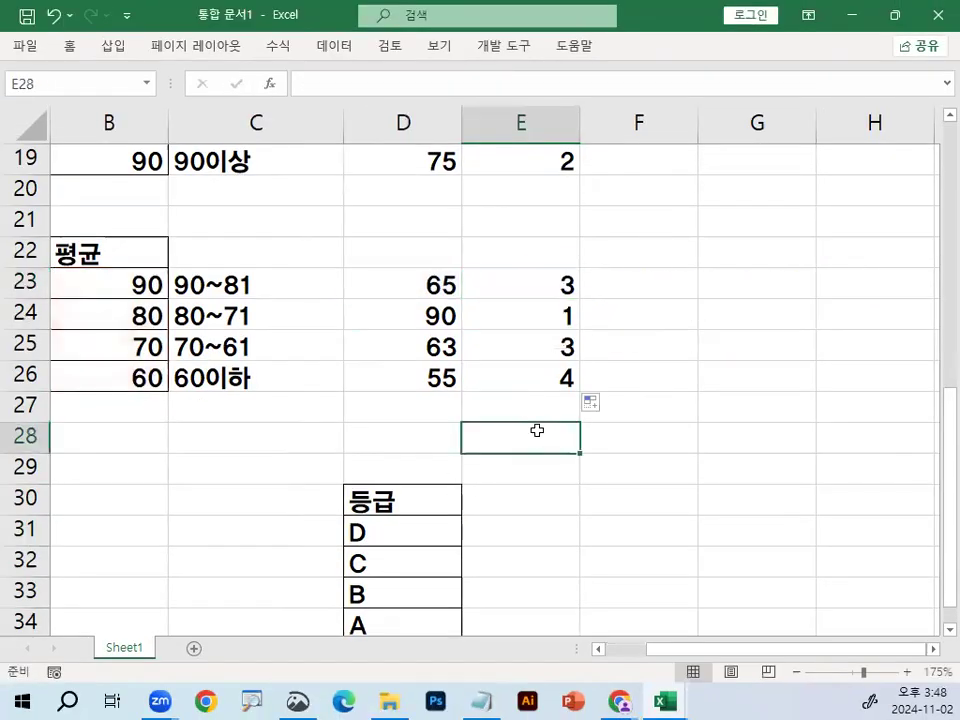
left_click(531, 415)
left_click(533, 449)
- Switch to the Notepad class notes and read which sort orders MATCH options 1 and -1 require
key("alt+Tab")
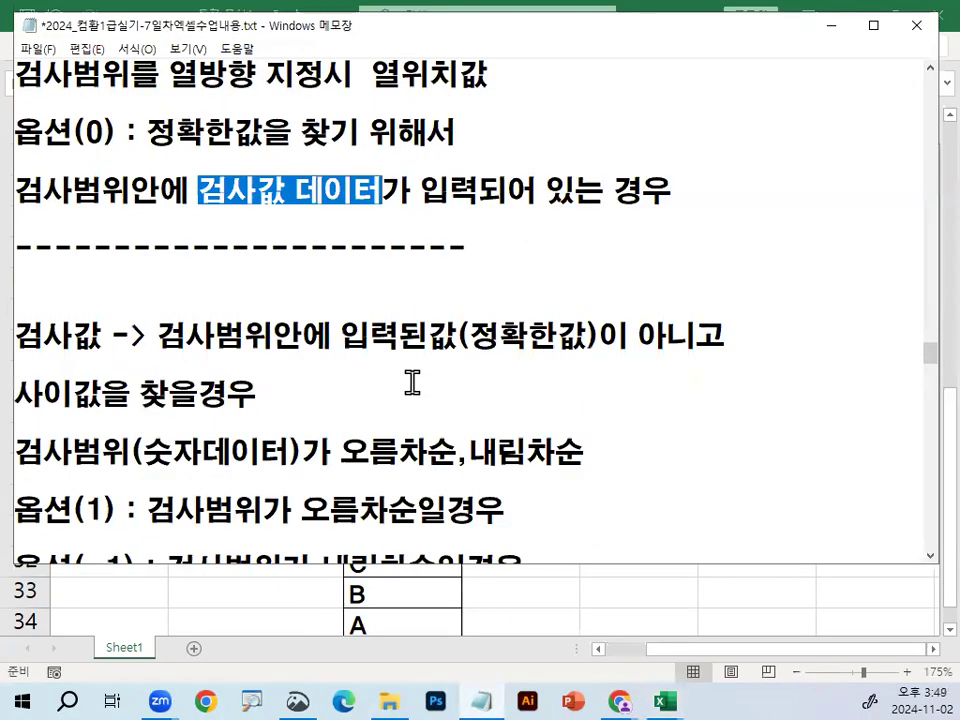
scroll(410, 385, "down", 1)
scroll(241, 312, "down", 1)
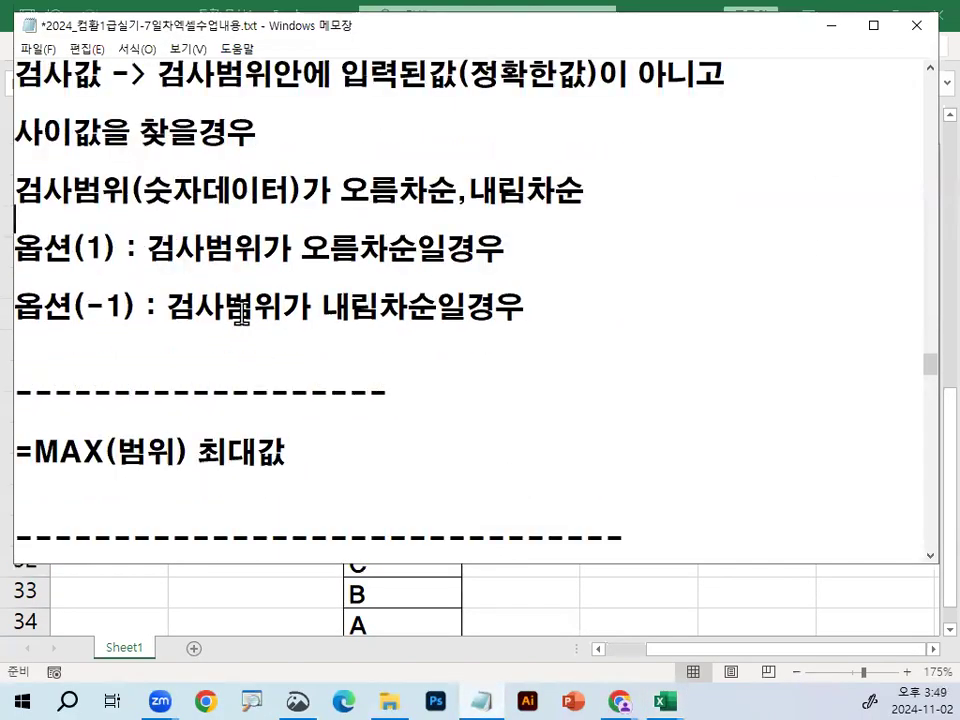
scroll(241, 312, "up", 1)
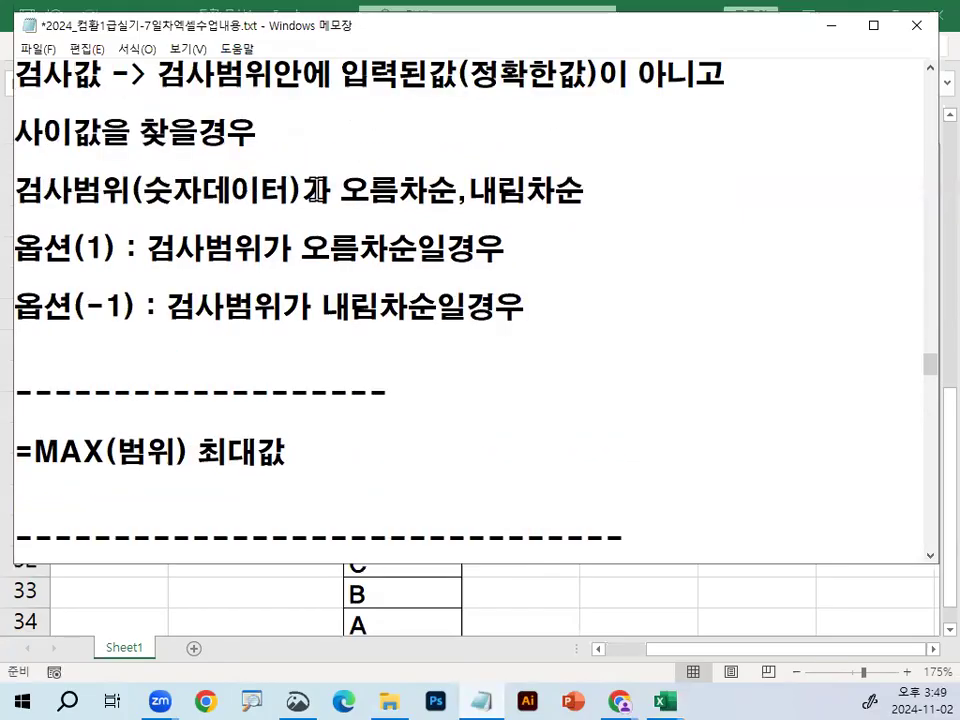
left_click_drag(45, 252, 140, 268)
left_click_drag(73, 308, 180, 271)
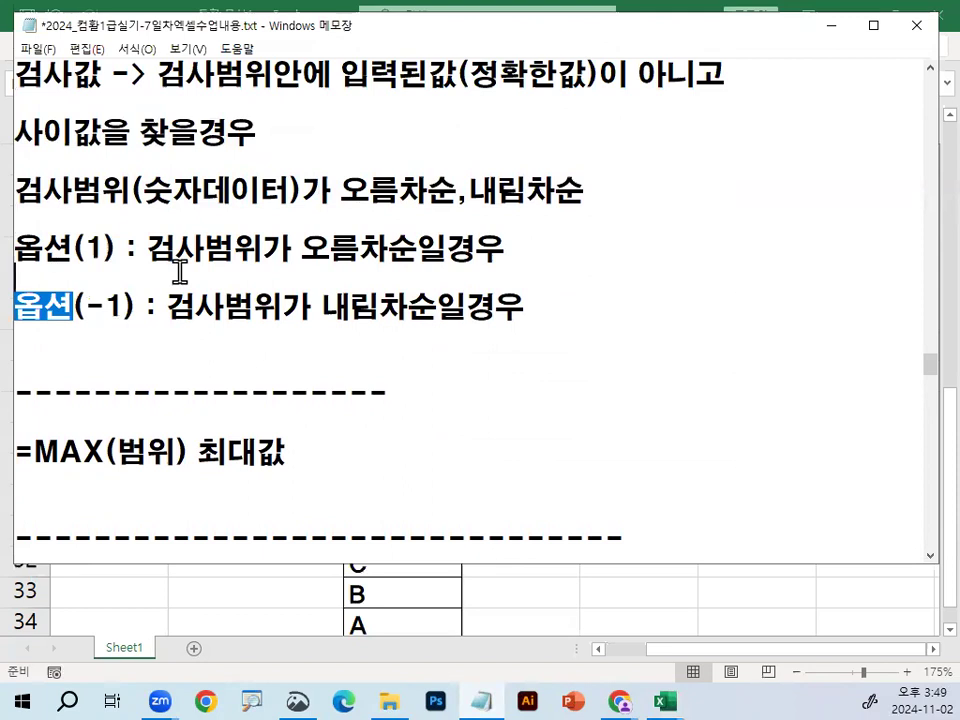
left_click_drag(73, 247, 396, 238)
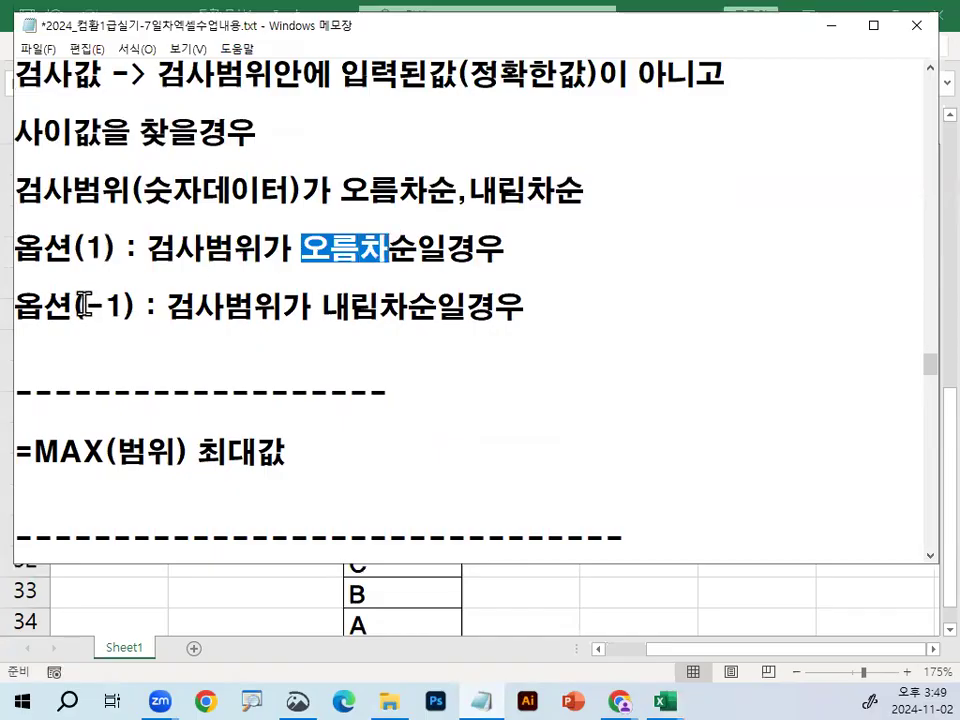
left_click_drag(86, 305, 119, 304)
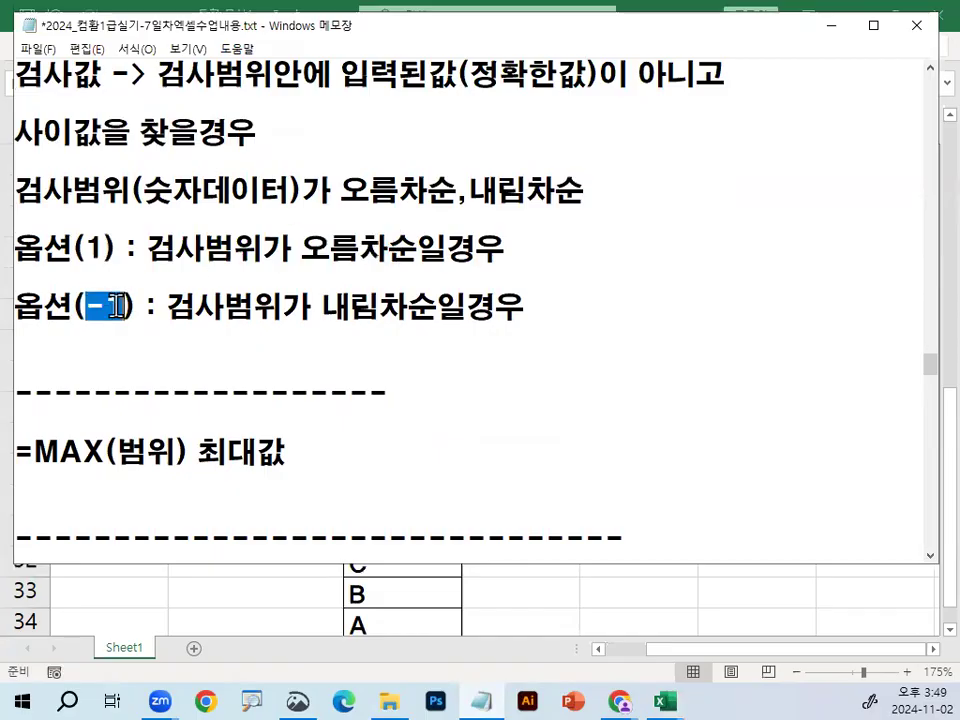
left_click_drag(326, 304, 378, 304)
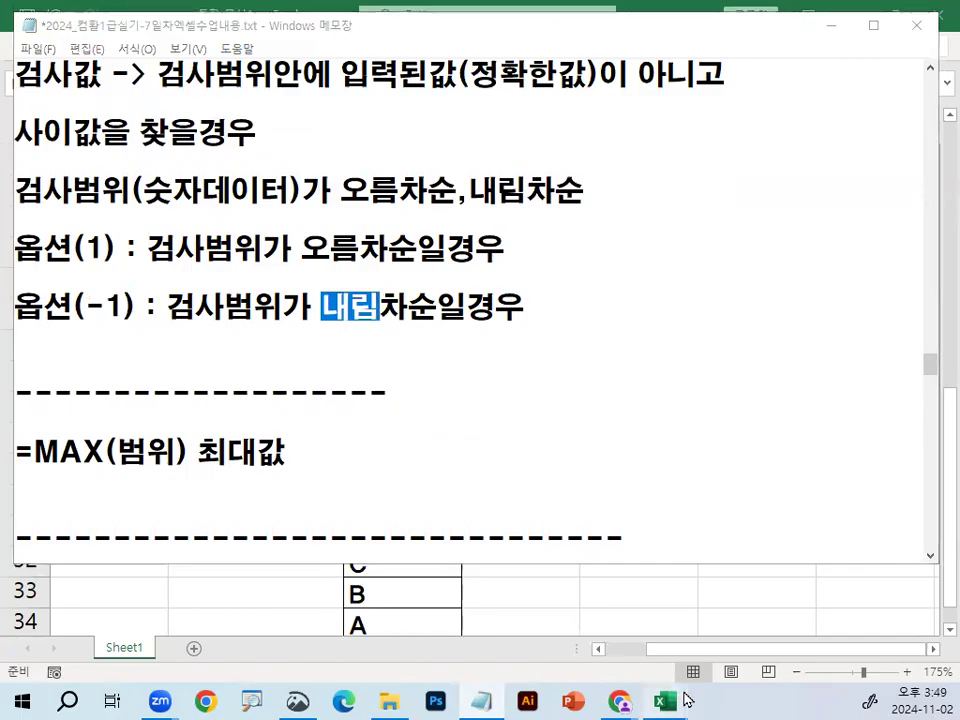
- Switch to Excel and start an XMATCH formula in F16 with lookup value D16 and lookup array B16:B19
left_click(733, 663)
left_click(633, 284)
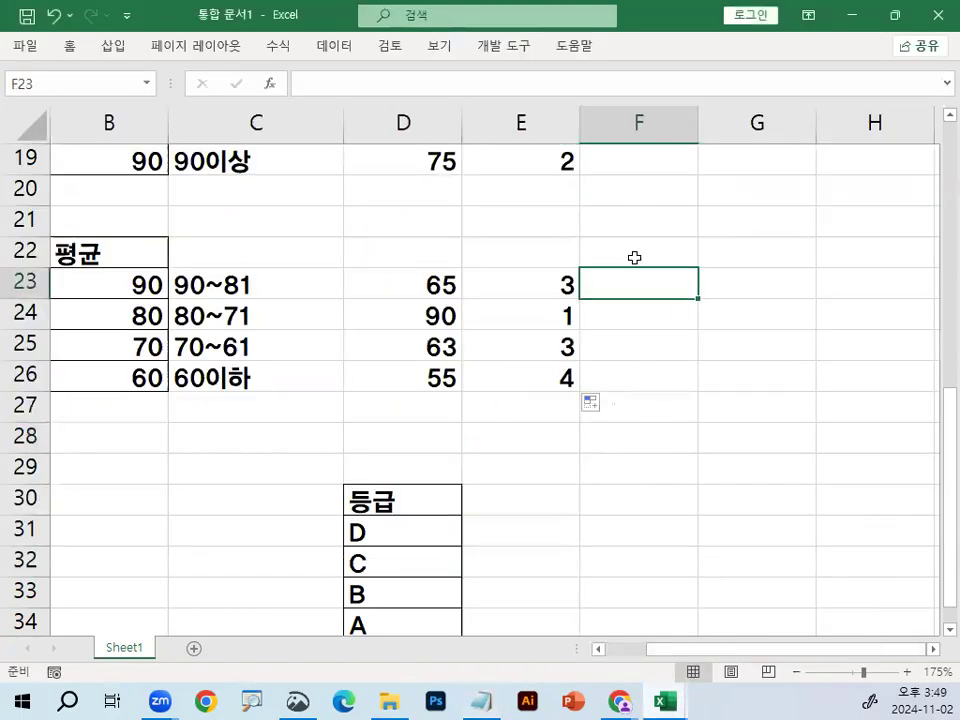
scroll(615, 480, "up", 3)
left_click(629, 355)
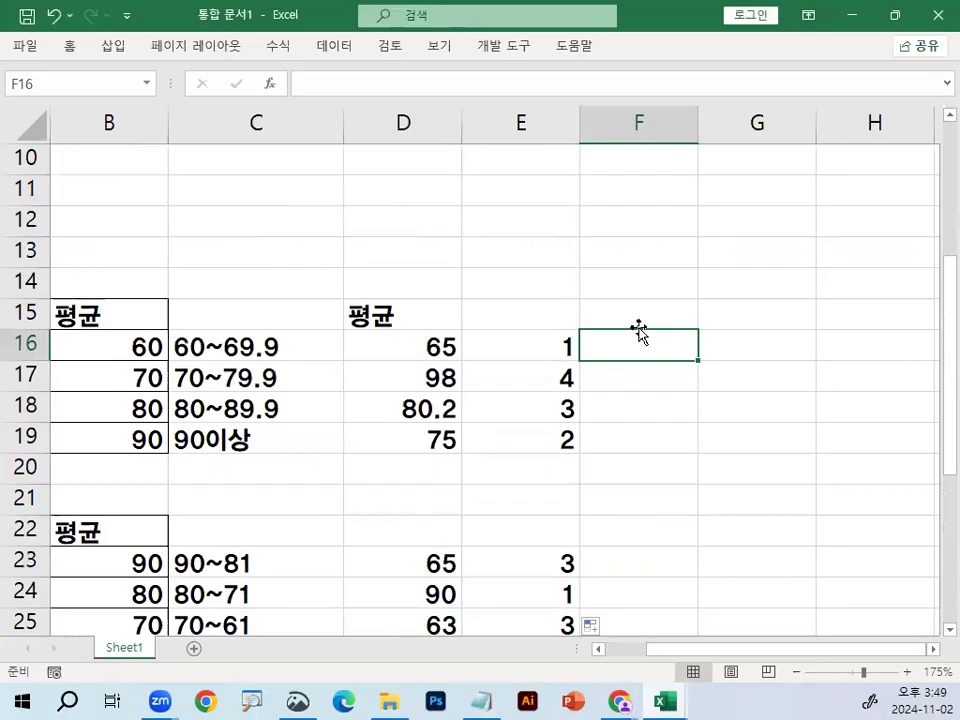
type("=X")
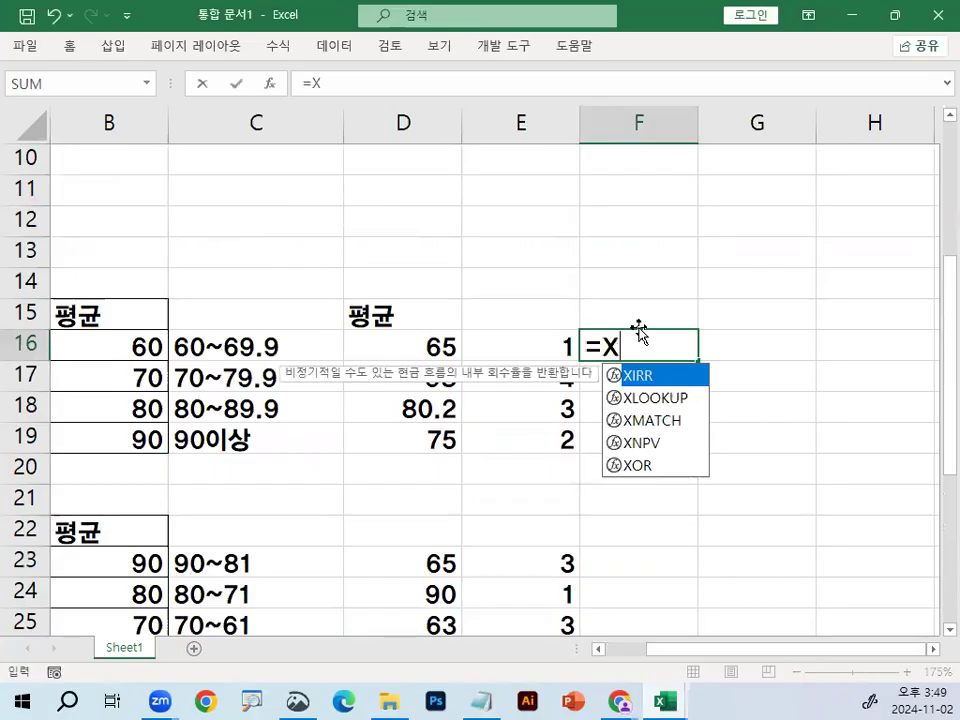
key("Down")
key("Down")
key("Tab")
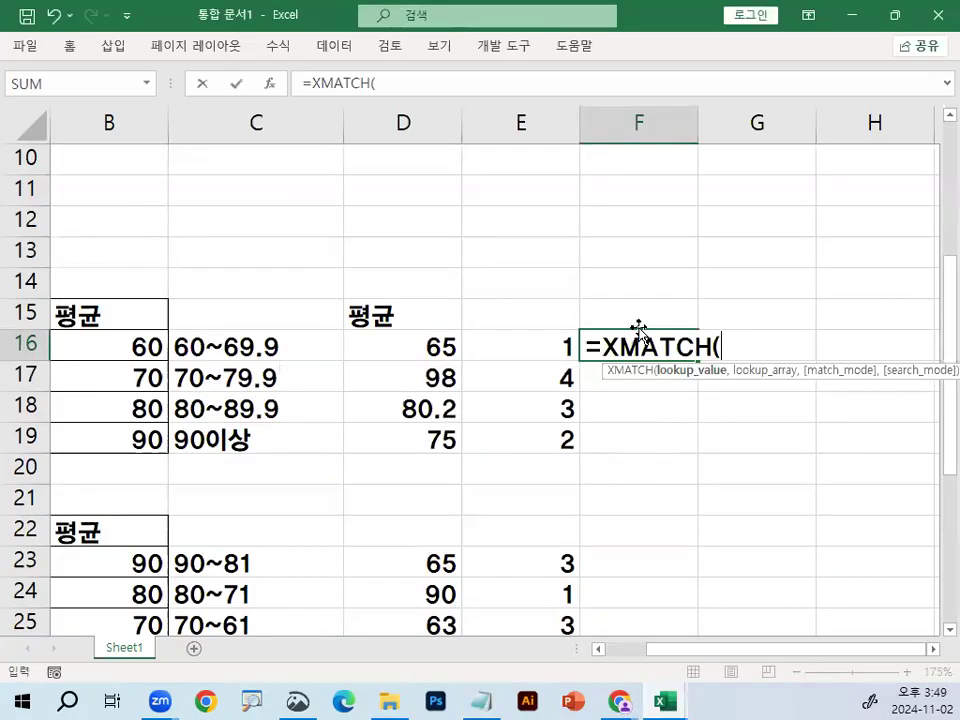
left_click(443, 346)
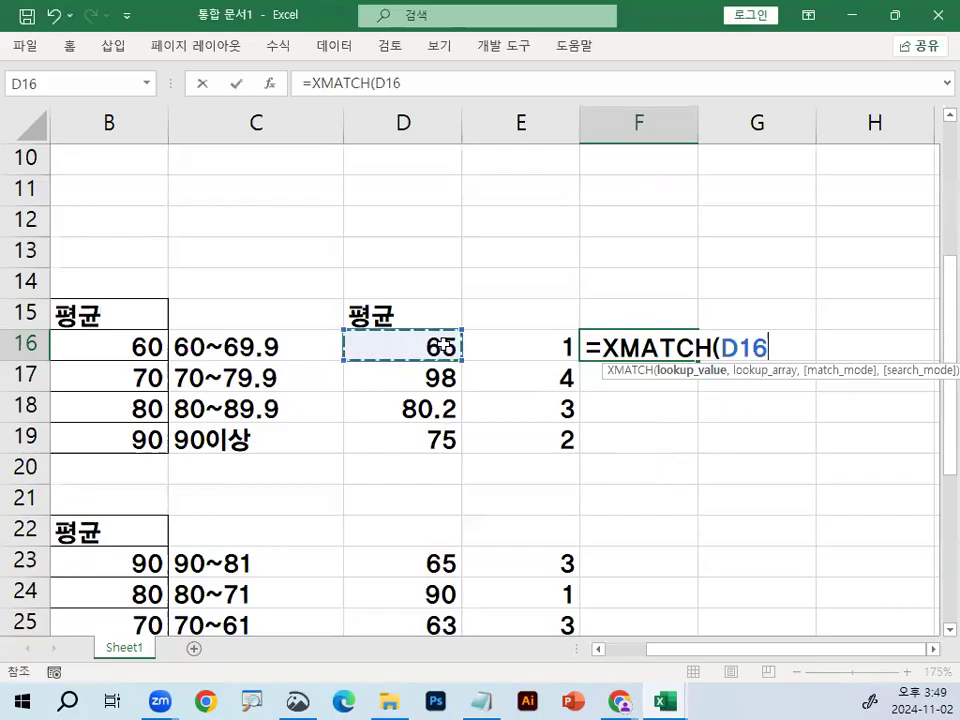
type(",")
left_click_drag(132, 349, 133, 433)
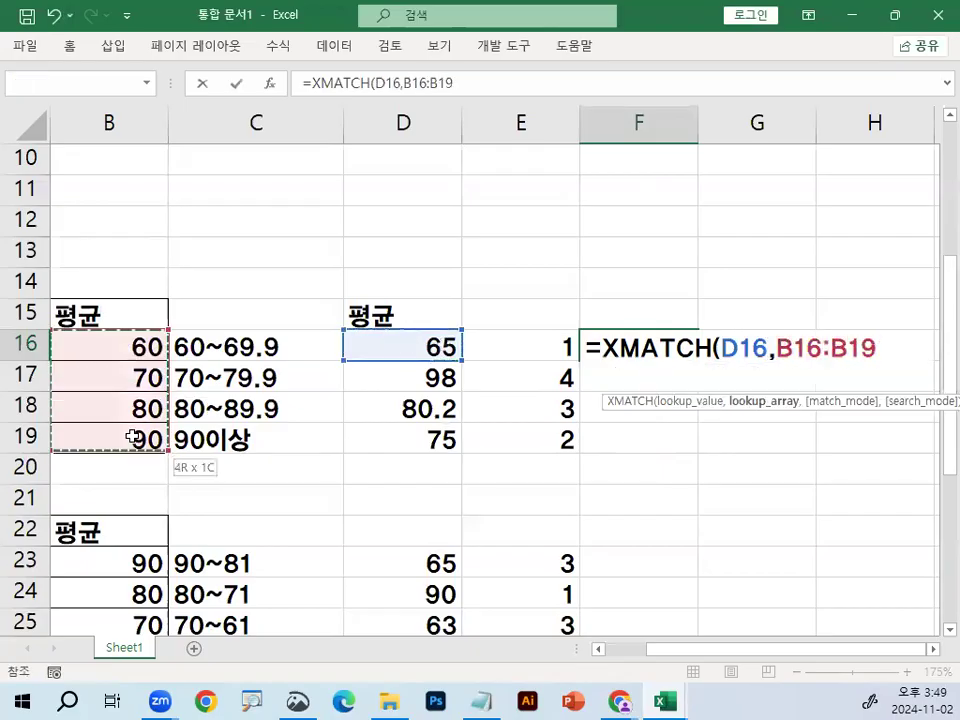
type(",")
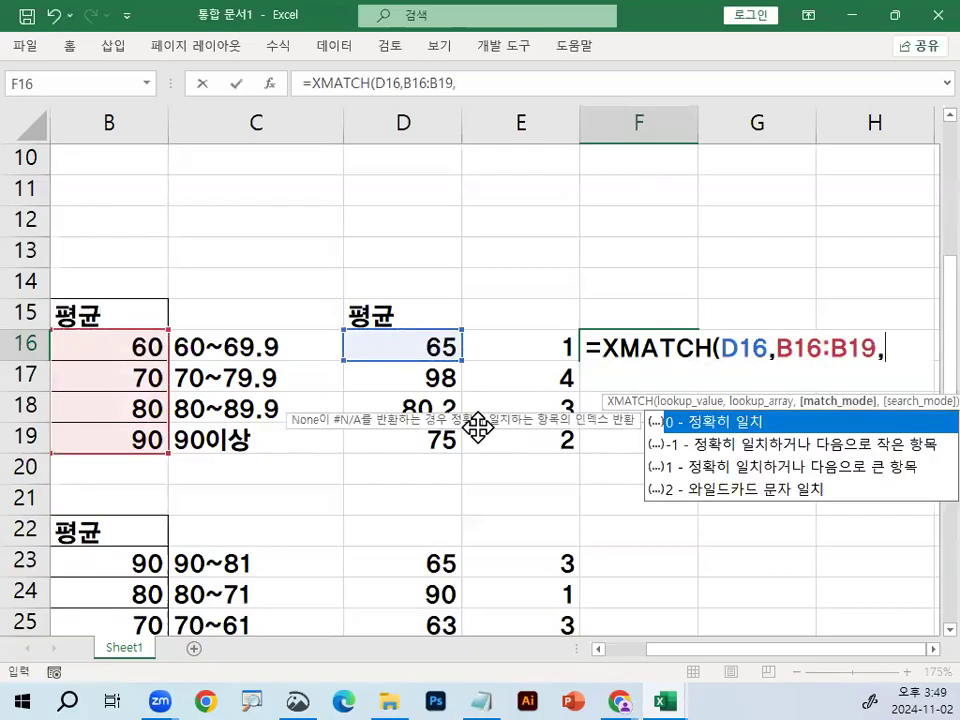
- Make the lookup array in the F16 formula absolute as $B$16:$B$19 and complete it with match mode 1
left_click(803, 349)
left_click_drag(805, 349, 875, 349)
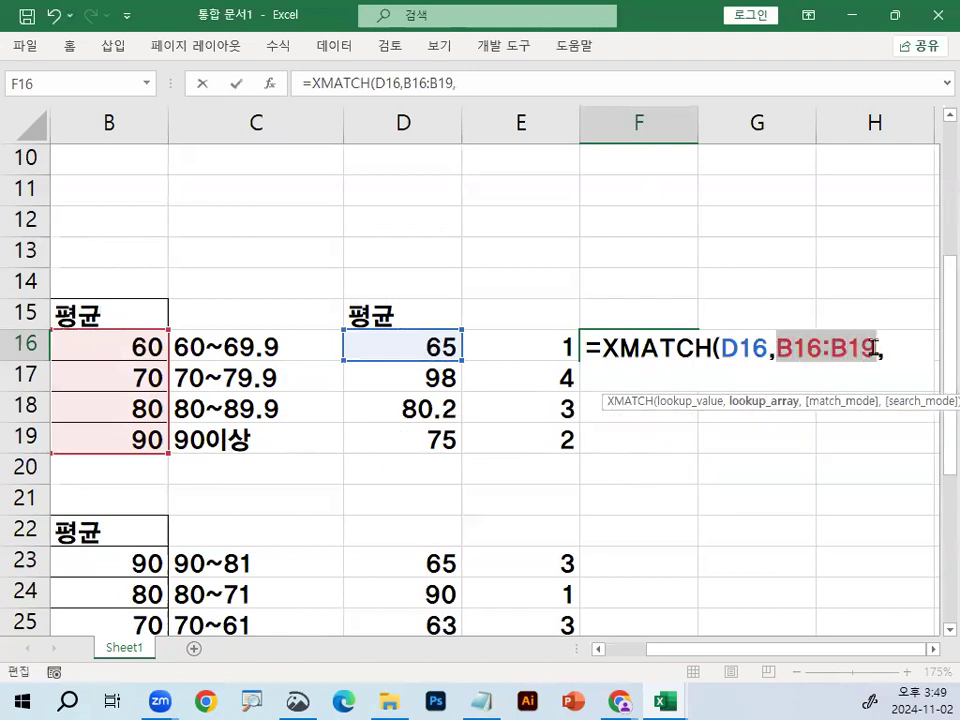
key("F4")
left_click(677, 386)
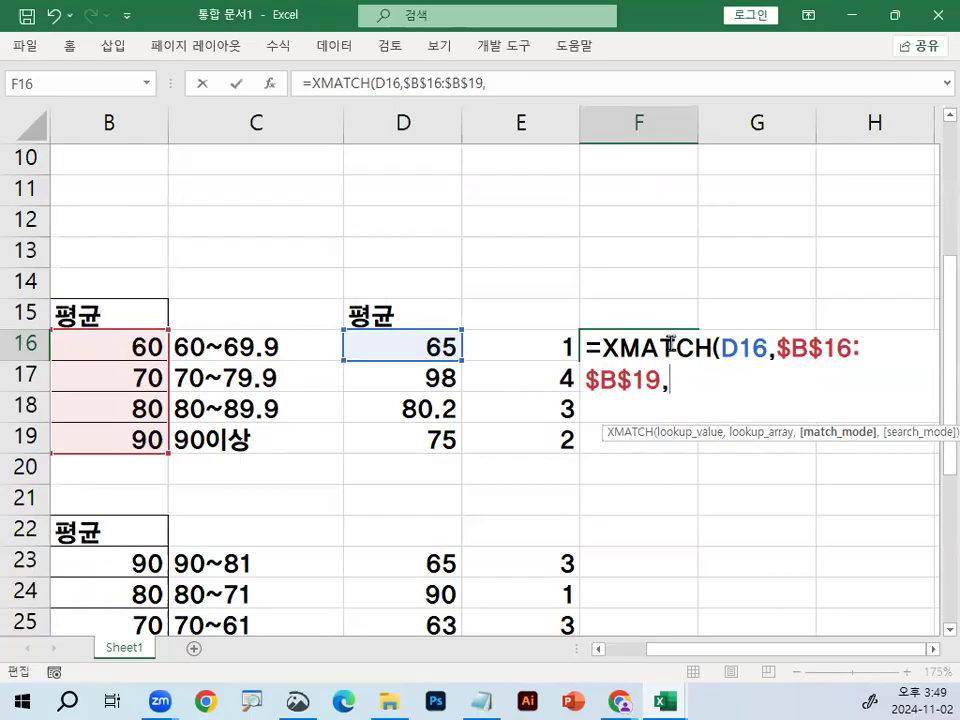
type("1")
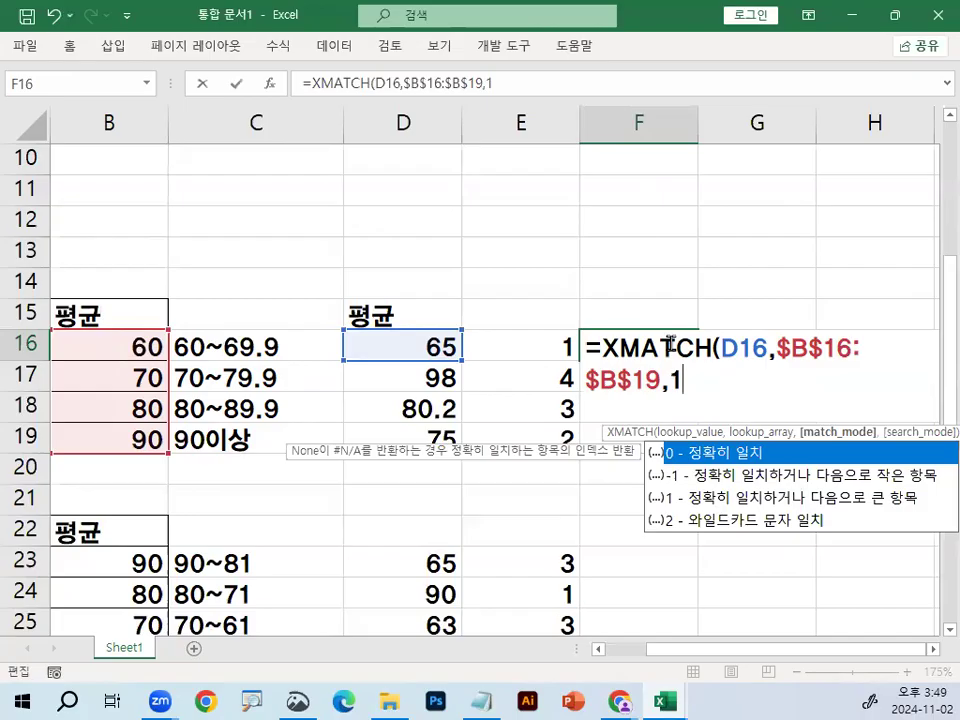
type(")")
key("Return")
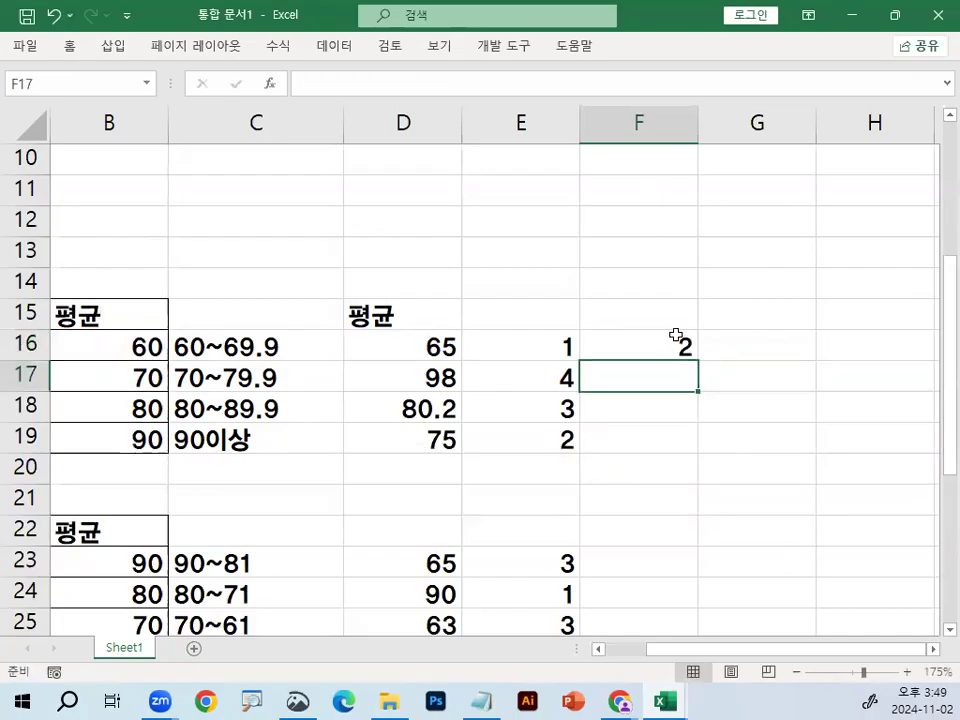
- Change the match mode of the XMATCH formula in F16 to -1
left_click(676, 335)
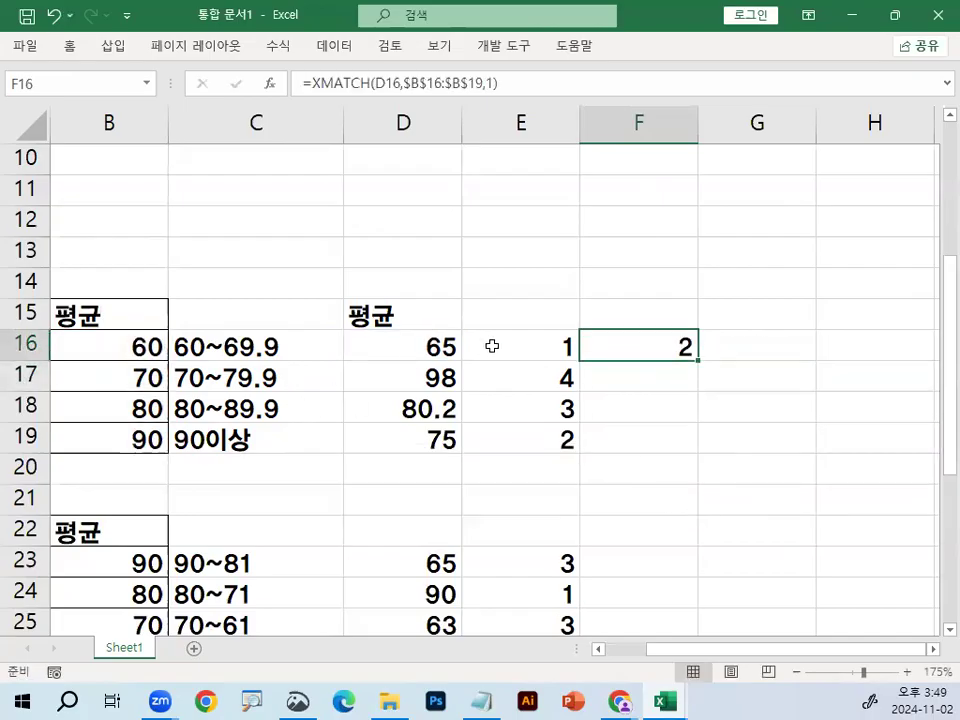
key("ctrl+1")
mouse_move(189, 351)
left_mouse_down()
mouse_move(99, 351)
mouse_move(168, 355)
left_mouse_up()
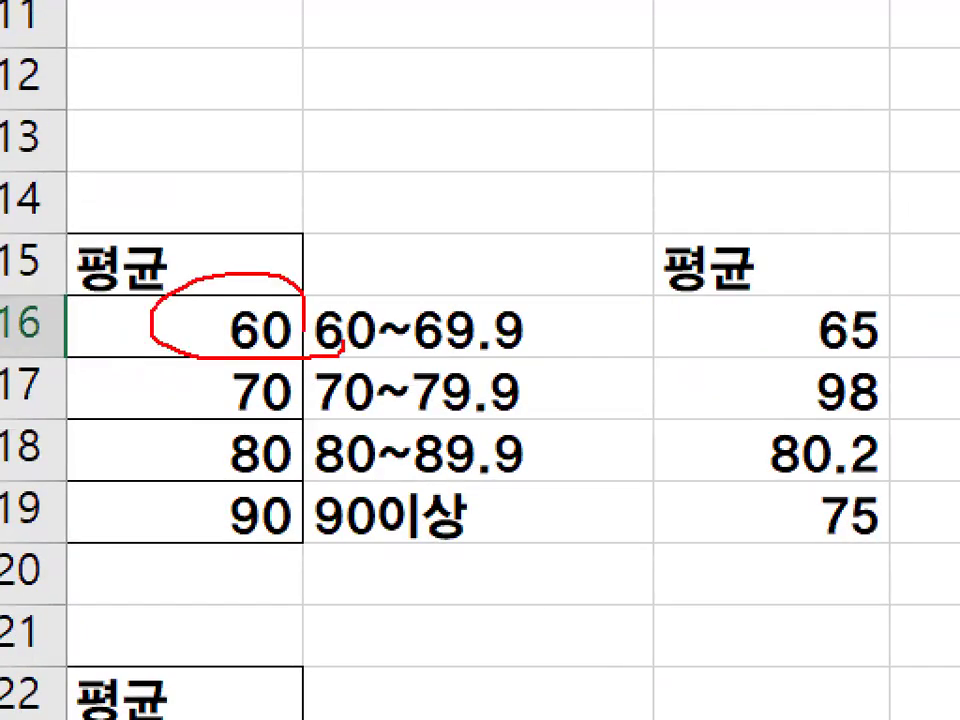
key("Escape")
double_click(638, 345)
left_click(668, 379)
type("-1)")
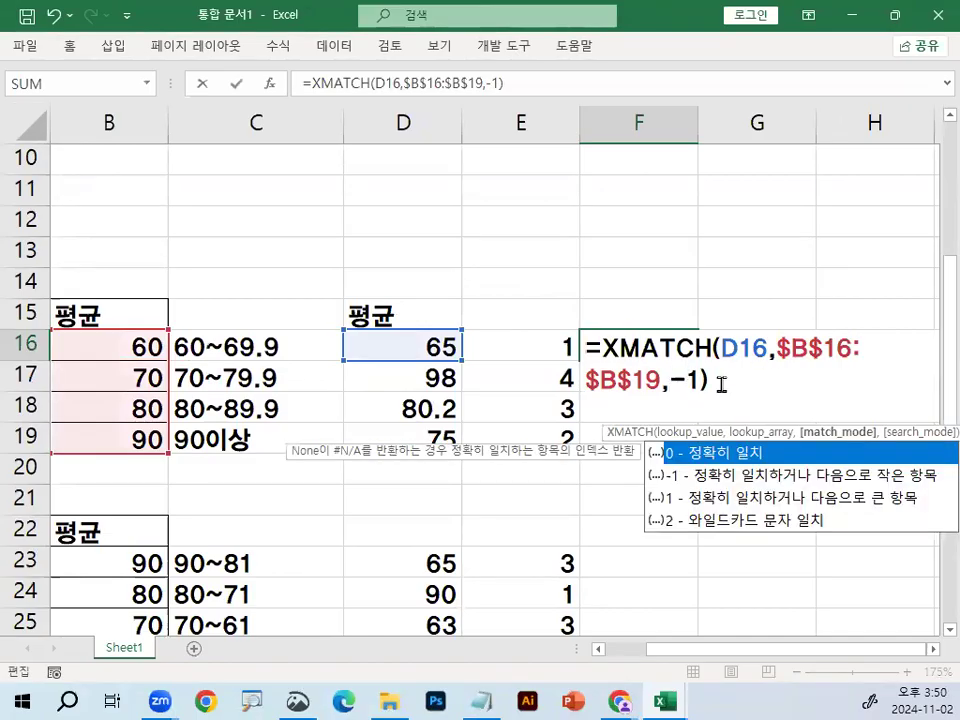
key("Return")
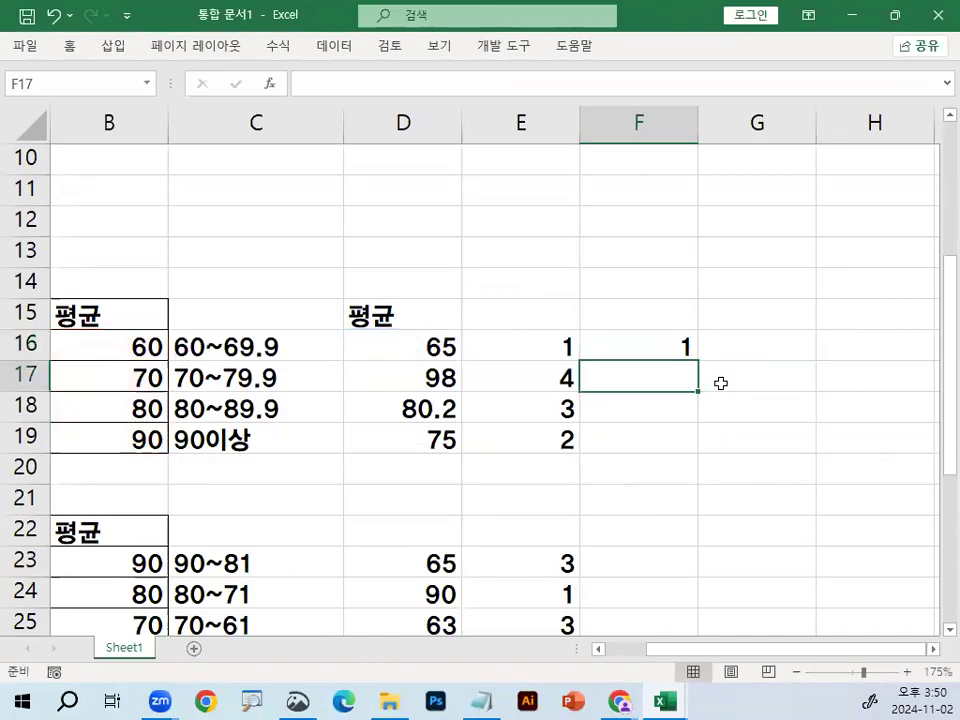
- Fill the XMATCH formula from F16 down through F19 and review the formula in F16
left_click(680, 350)
left_click_drag(692, 364, 688, 448)
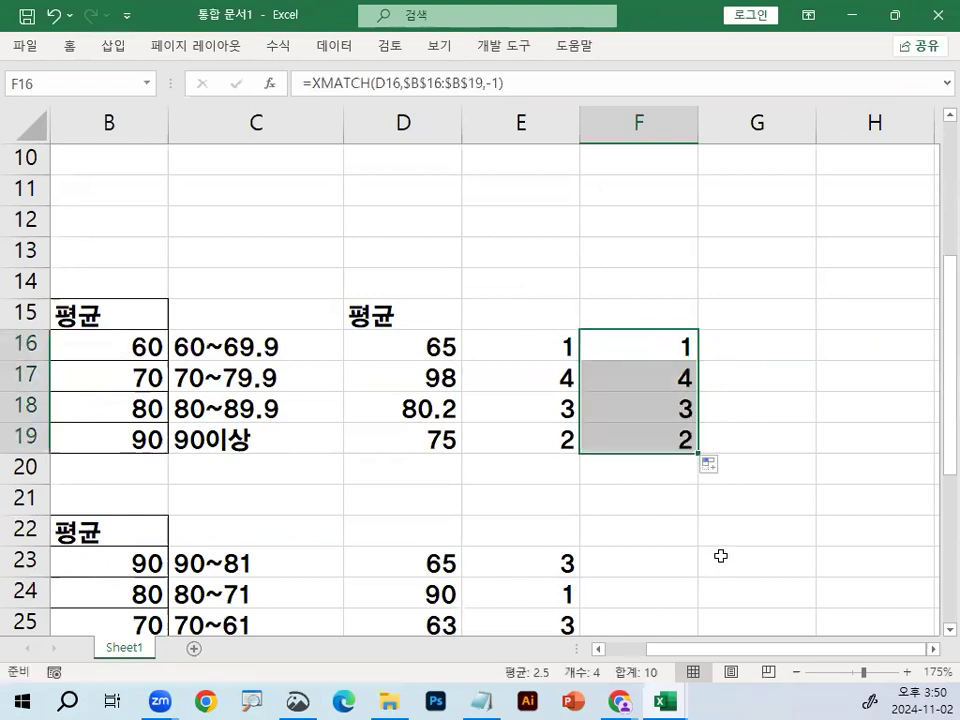
double_click(664, 346)
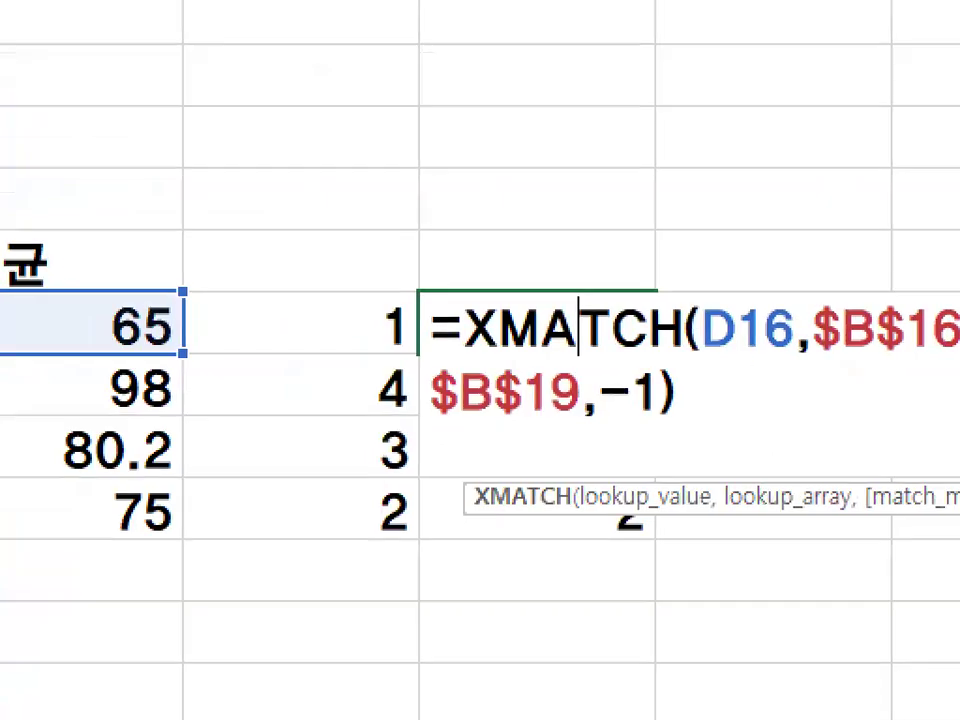
left_click_drag(848, 372, 812, 415)
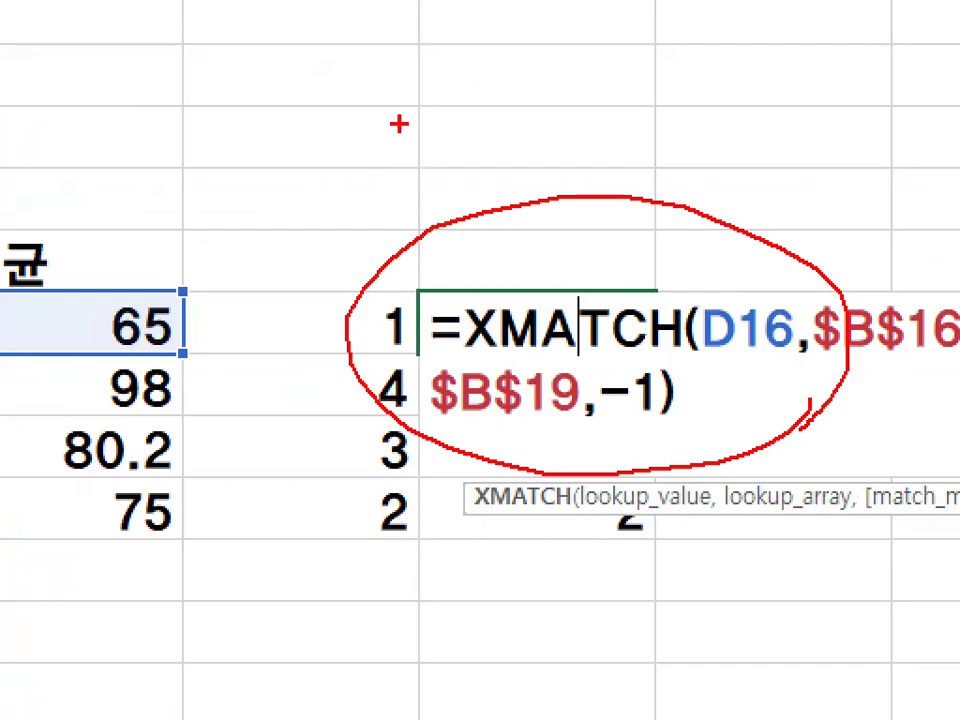
left_click_drag(285, 100, 292, 215)
mouse_move(287, 185)
left_mouse_down()
mouse_move(360, 175)
mouse_move(370, 240)
left_mouse_up()
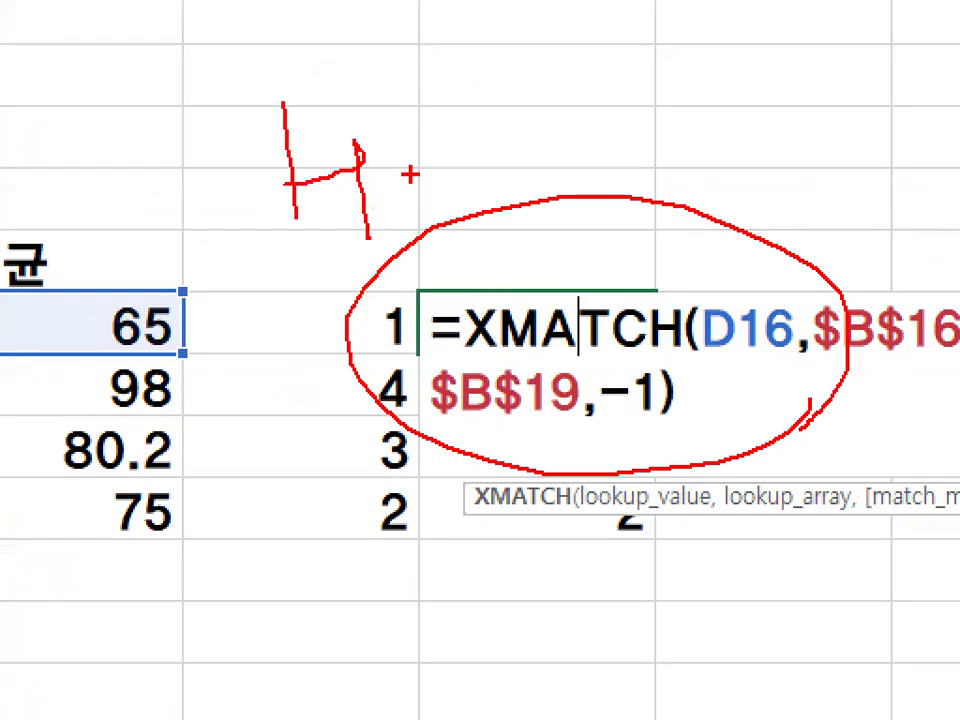
left_click_drag(425, 170, 497, 130)
left_click_drag(500, 255, 633, 295)
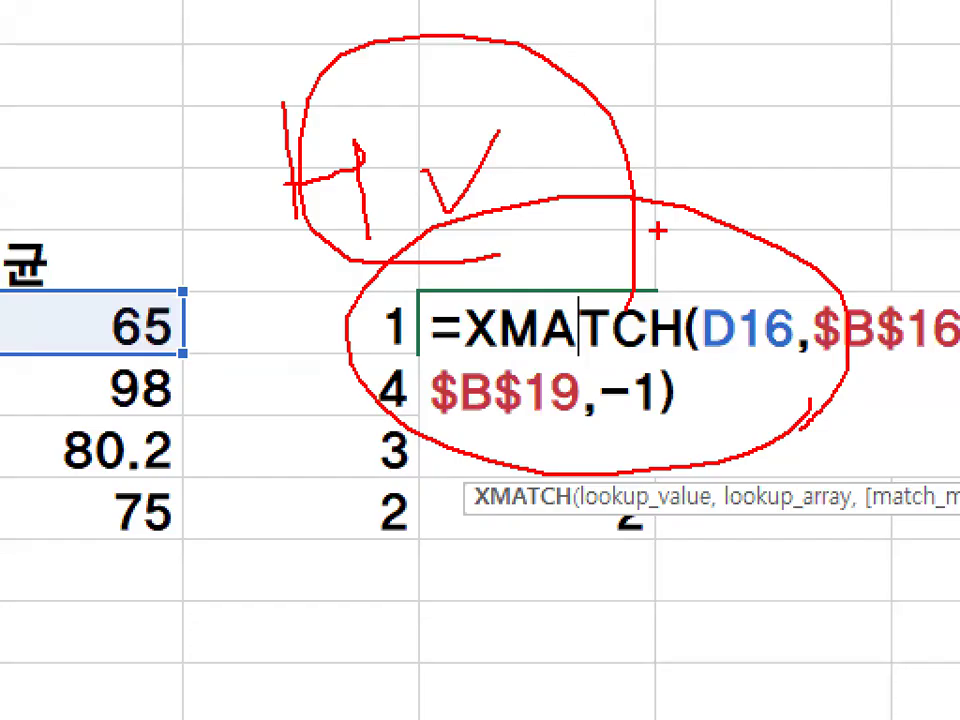
key("Escape")
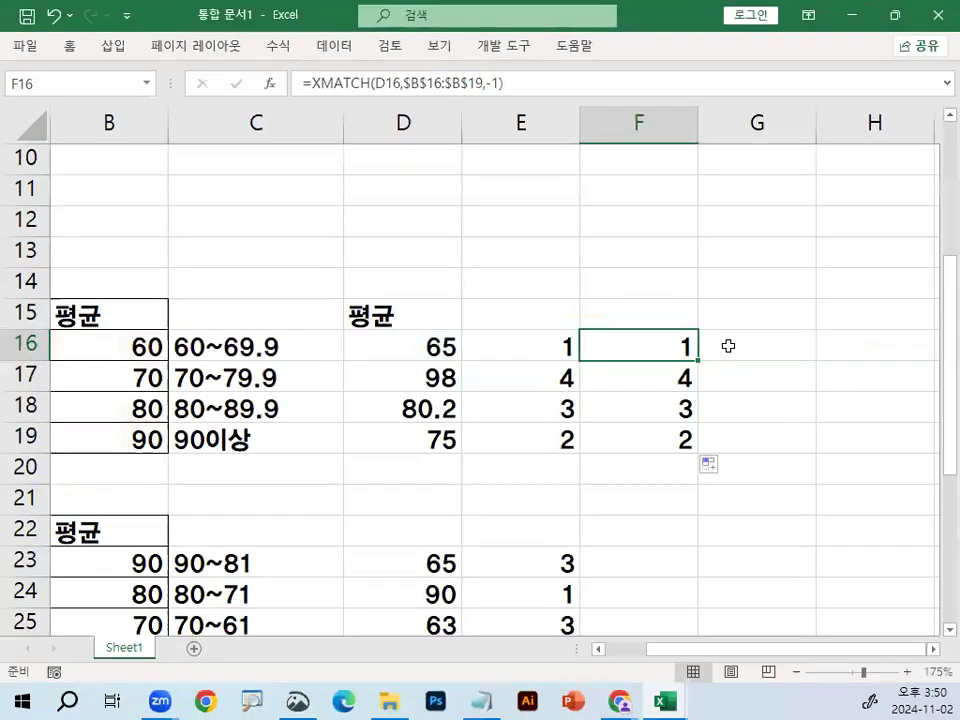
- Switch to the Notepad class notes, read the MAX(범위) 최대값 entry, and return to an empty area of the Excel sheet
scroll(617, 350, "up", 3)
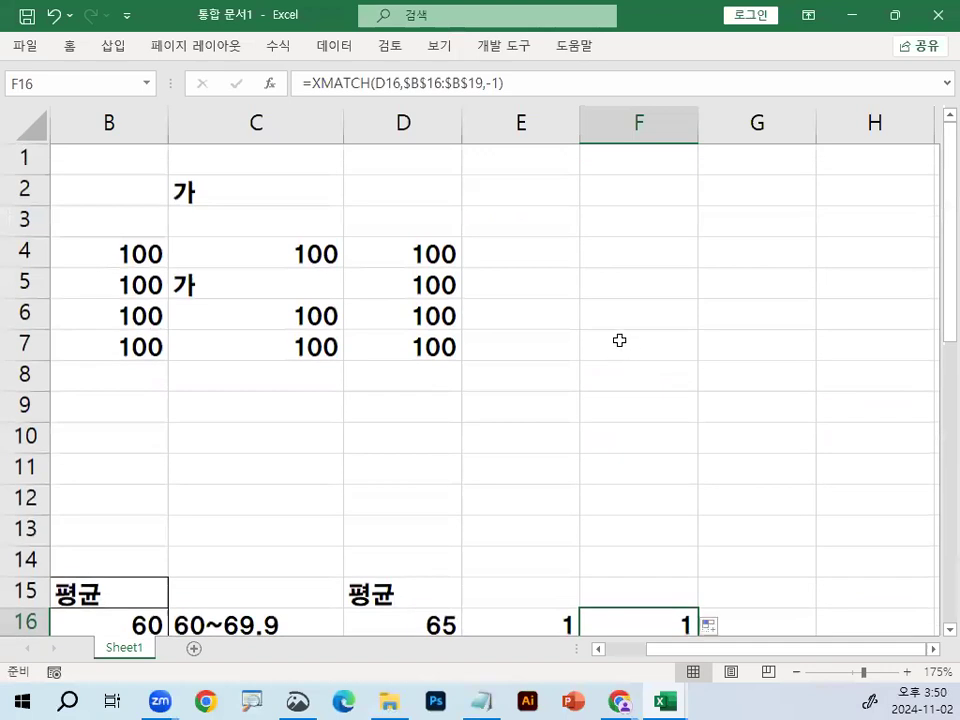
left_click(455, 224)
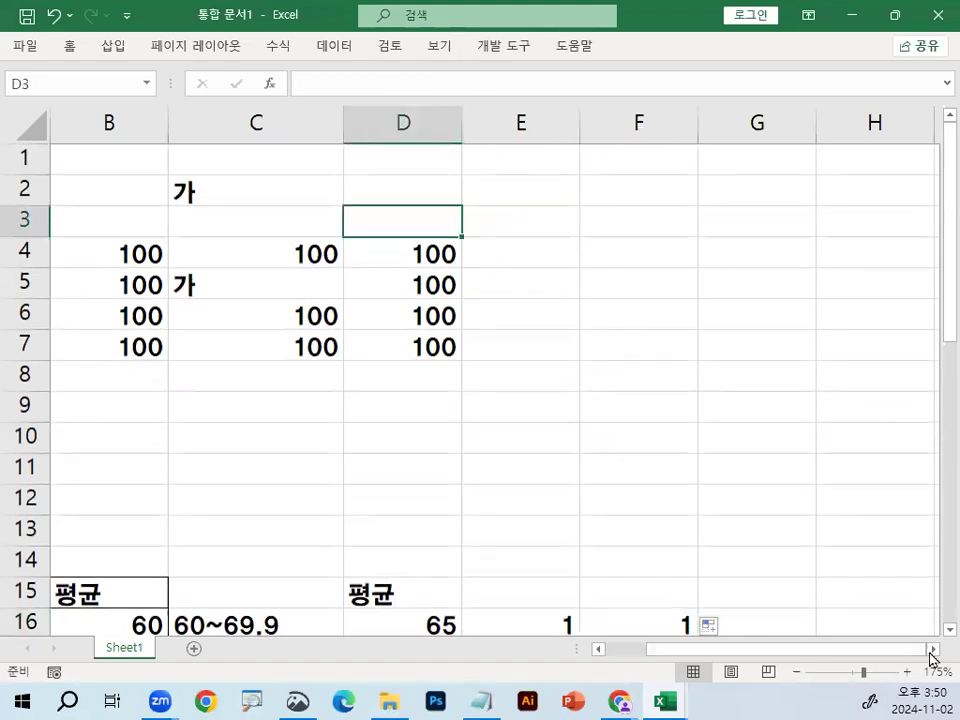
left_click(933, 649)
left_click(933, 649)
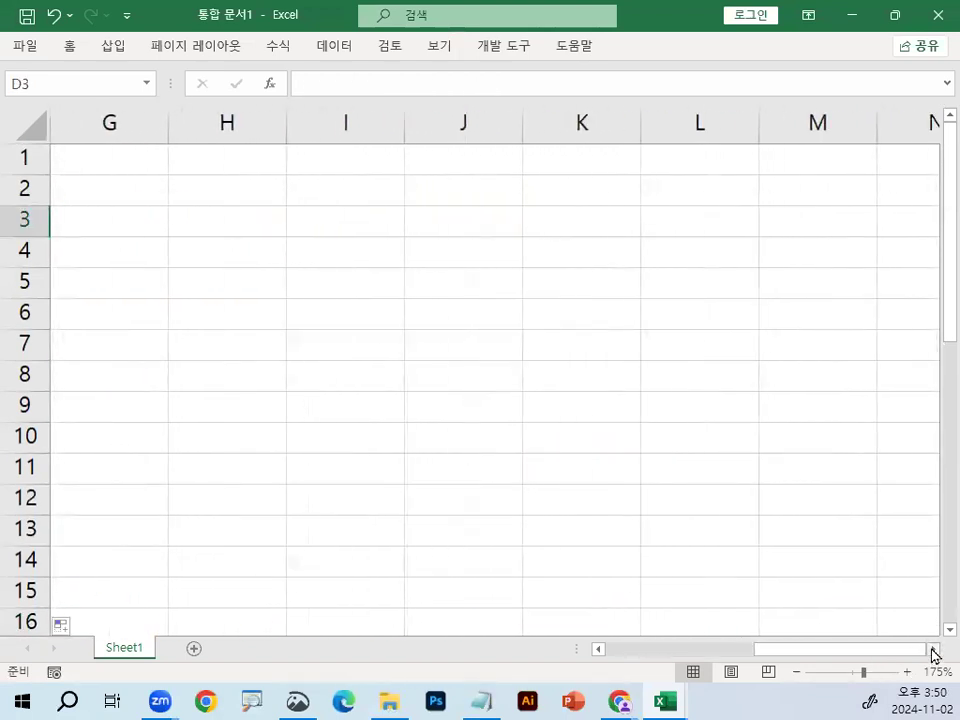
left_click(483, 700)
scroll(249, 364, "down", 1)
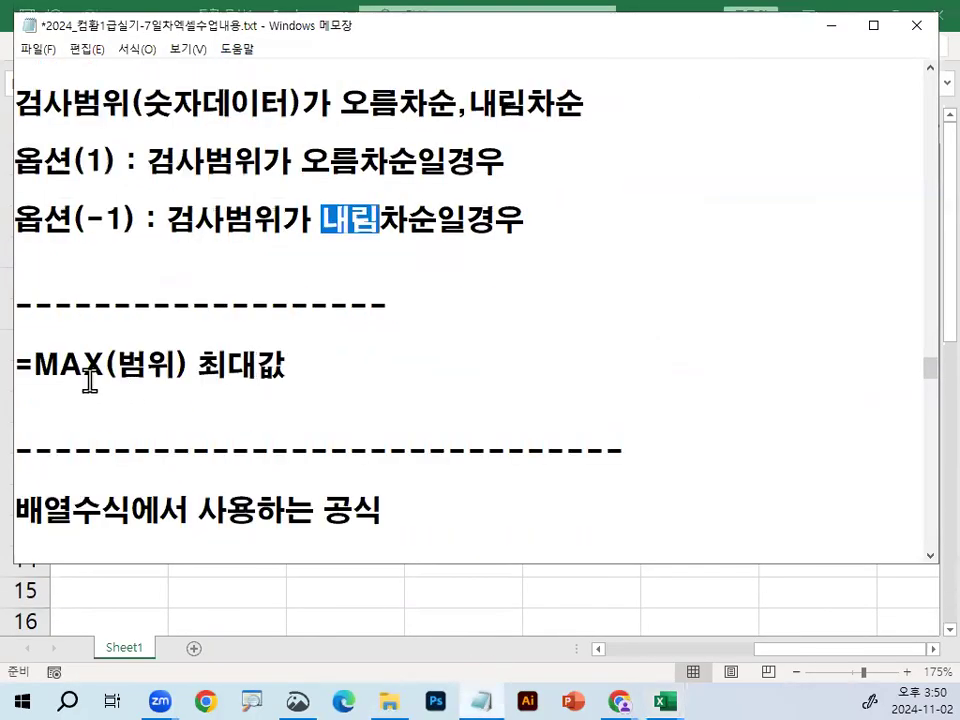
left_click_drag(27, 367, 324, 372)
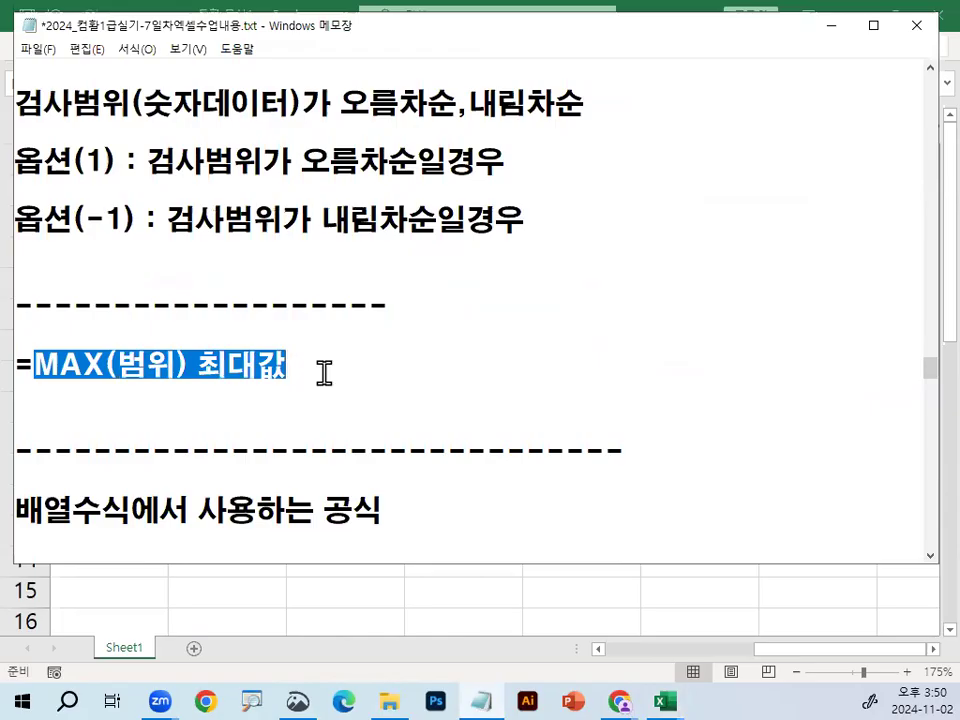
left_click(830, 27)
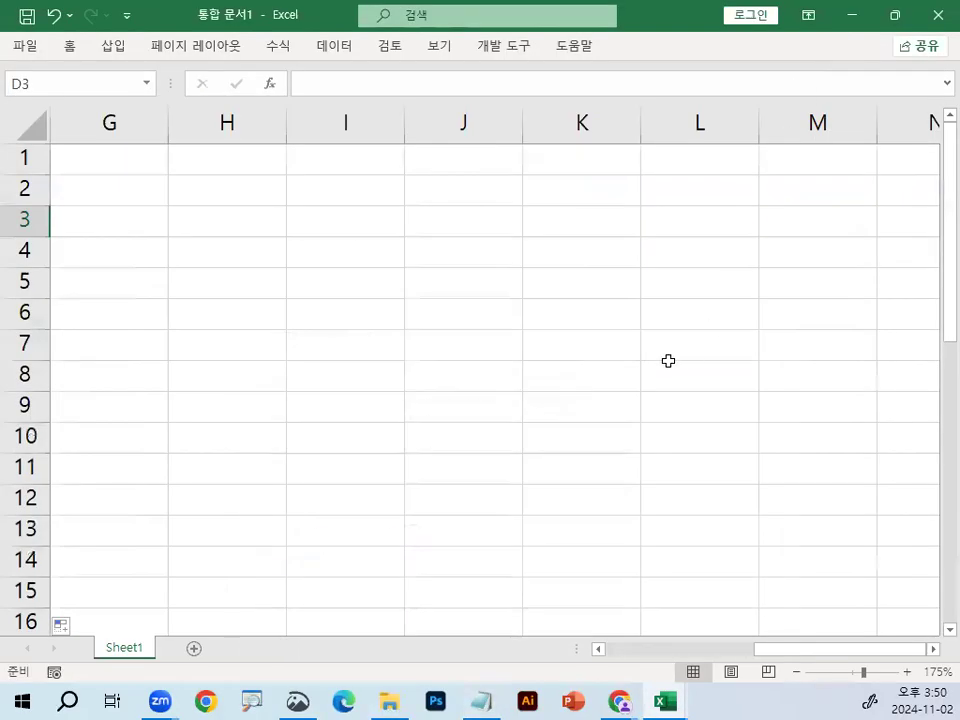
- Enter the heading 수량 in I2 and apply all borders to I2:I6
left_click(315, 188)
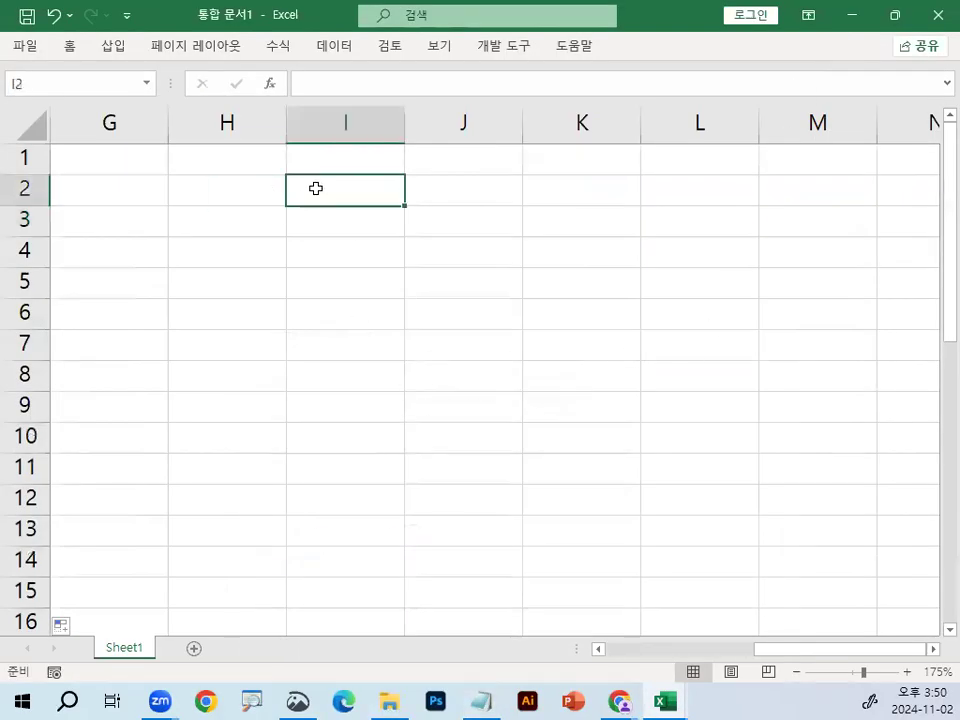
type("TNFDI")
key("BackSpace")
type("수량")
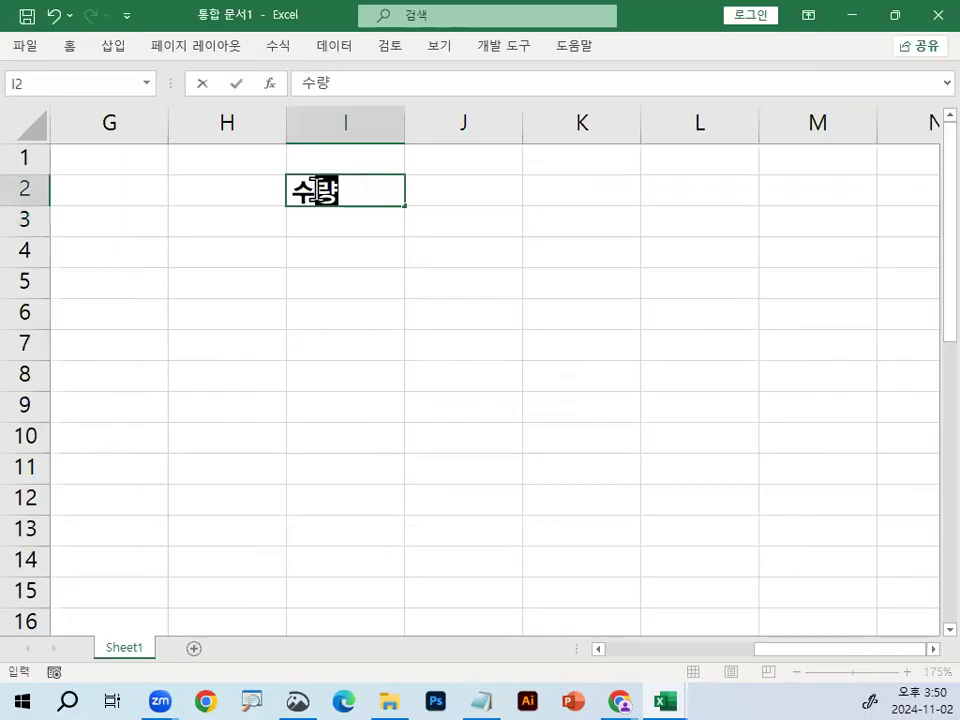
key("Return")
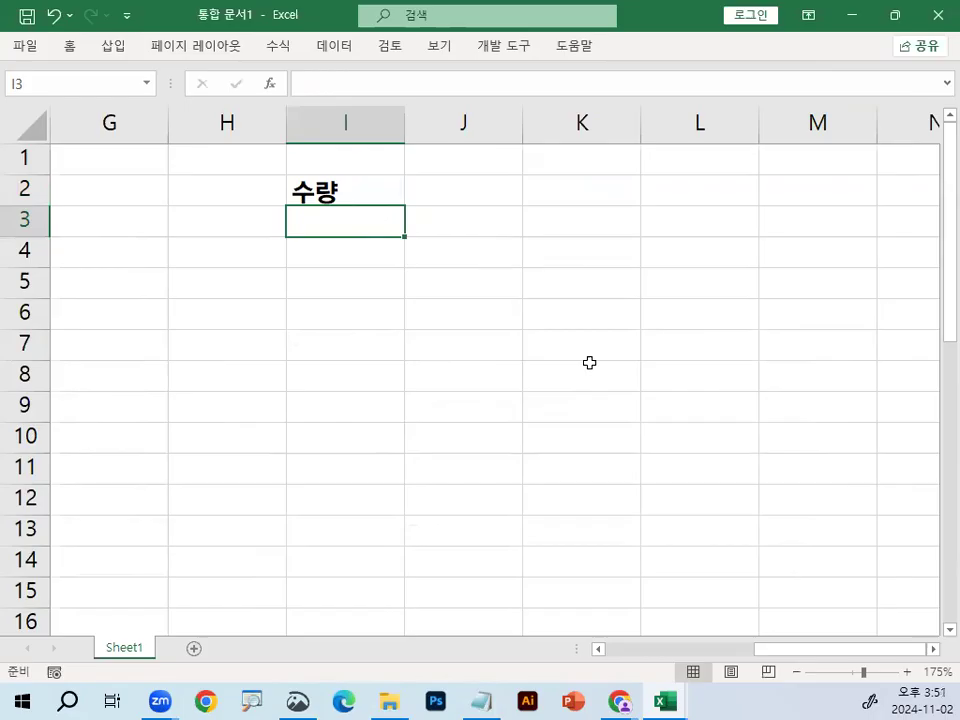
left_click_drag(363, 198, 345, 321)
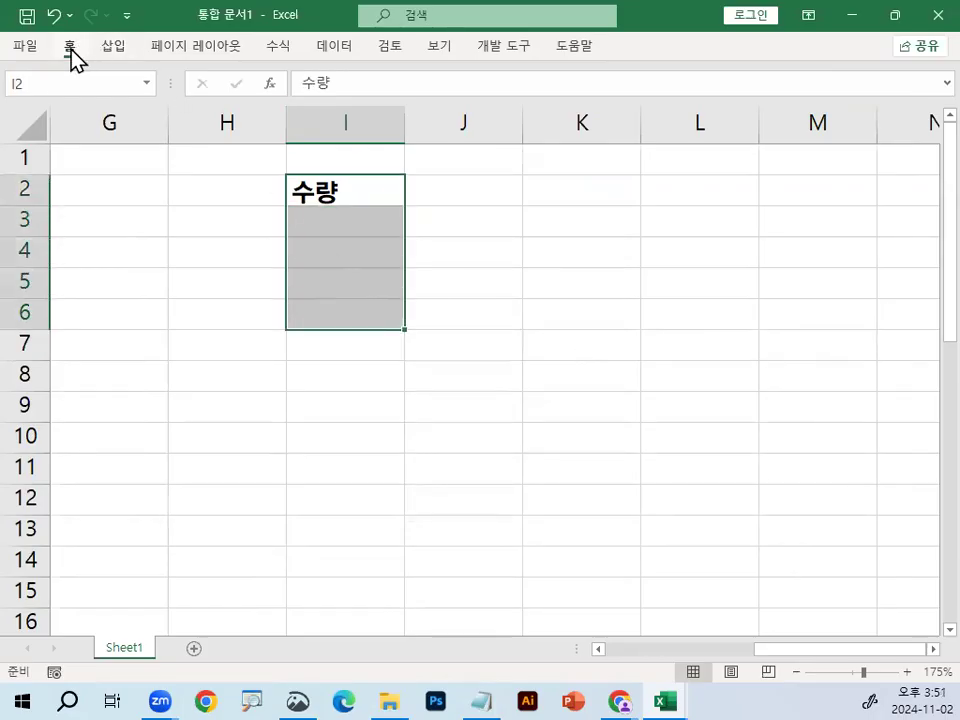
left_click(70, 47)
left_click(206, 112)
- Enter the quantities 50, 80, 90 and 30 in I3:I6 under the 수량 heading
left_click(370, 226)
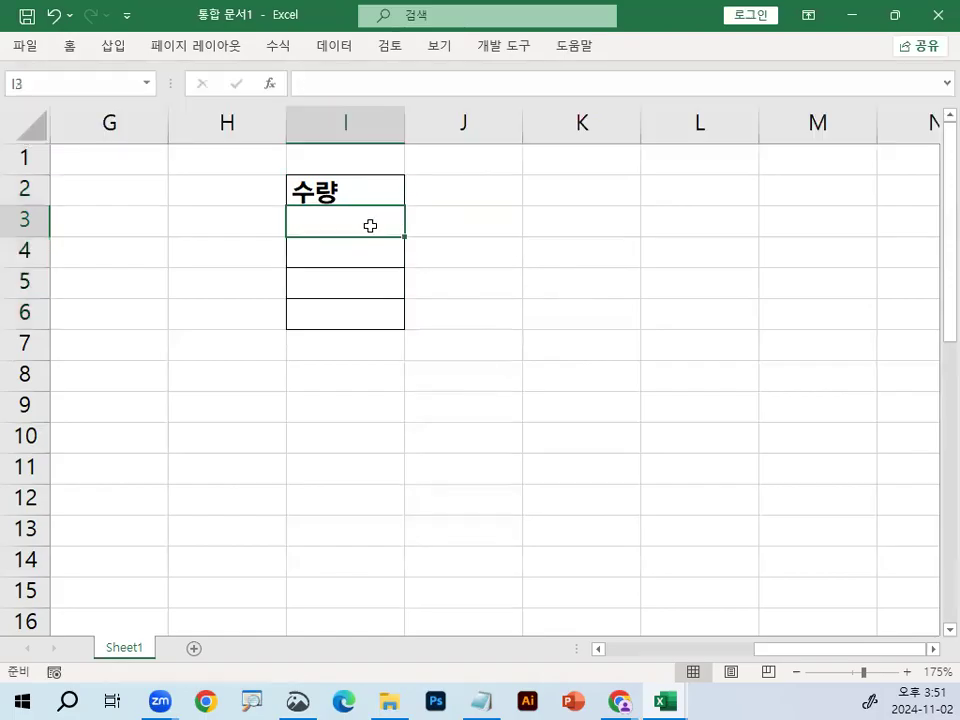
type("50")
key("Return")
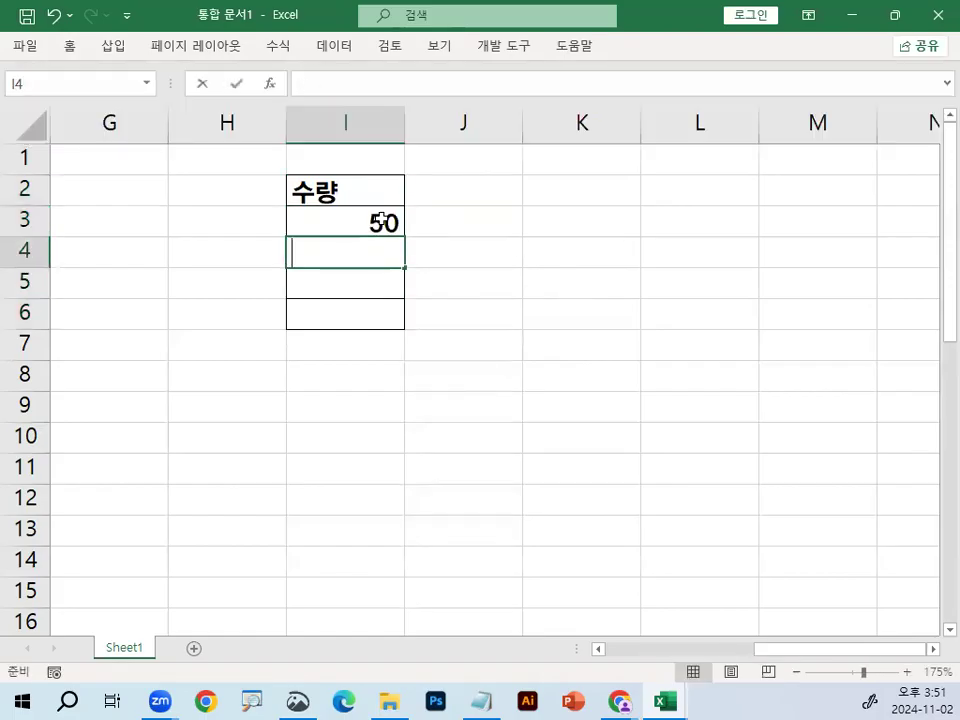
type("80")
key("Return")
type("90")
key("Return")
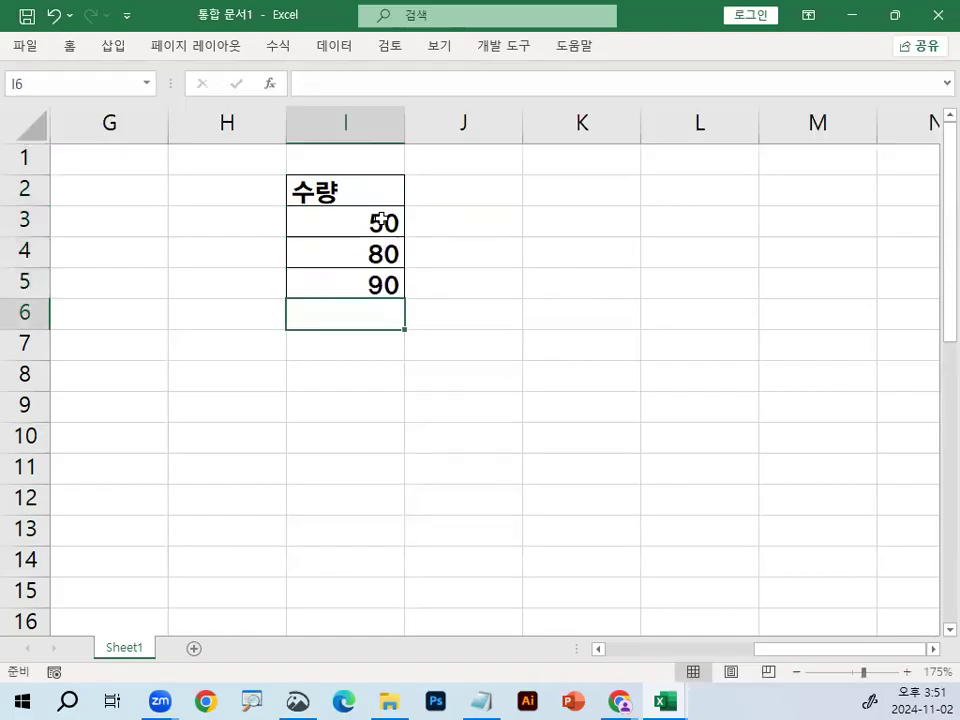
type("30")
key("Return")
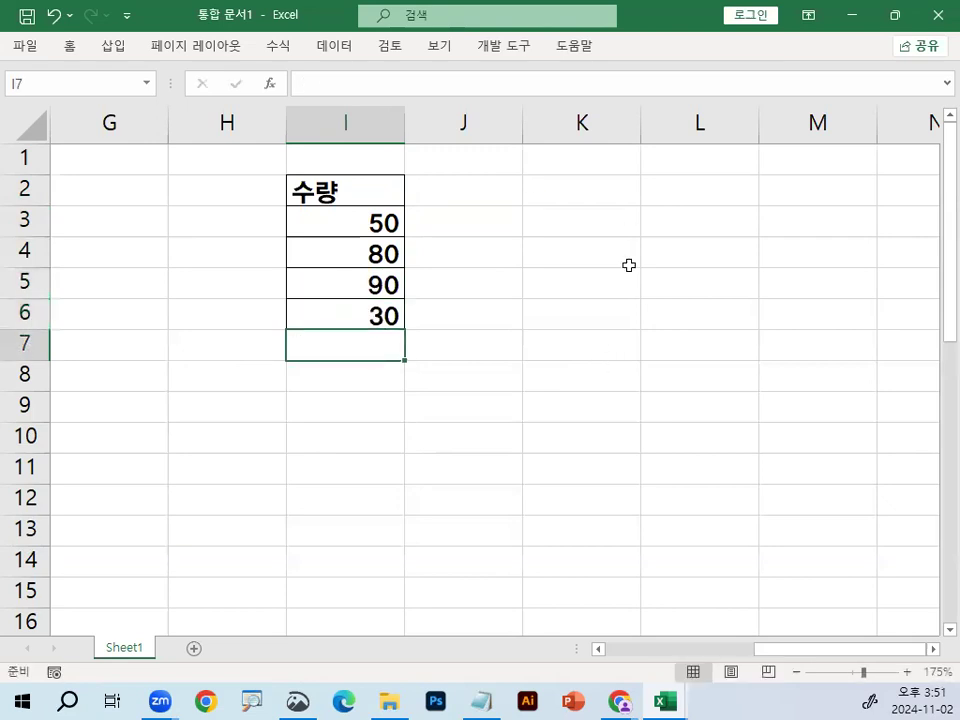
- Narrow column J and enter the heading MATCH,MAX in K2
left_click_drag(523, 139, 461, 134)
left_click(523, 188)
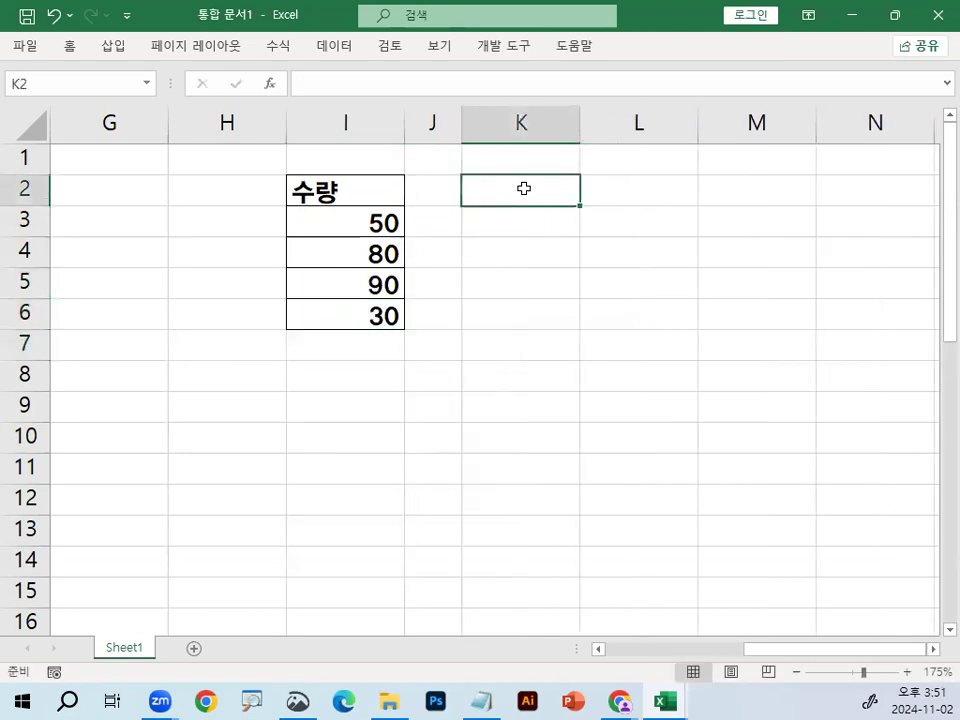
type("ㅡㅁㅅ초")
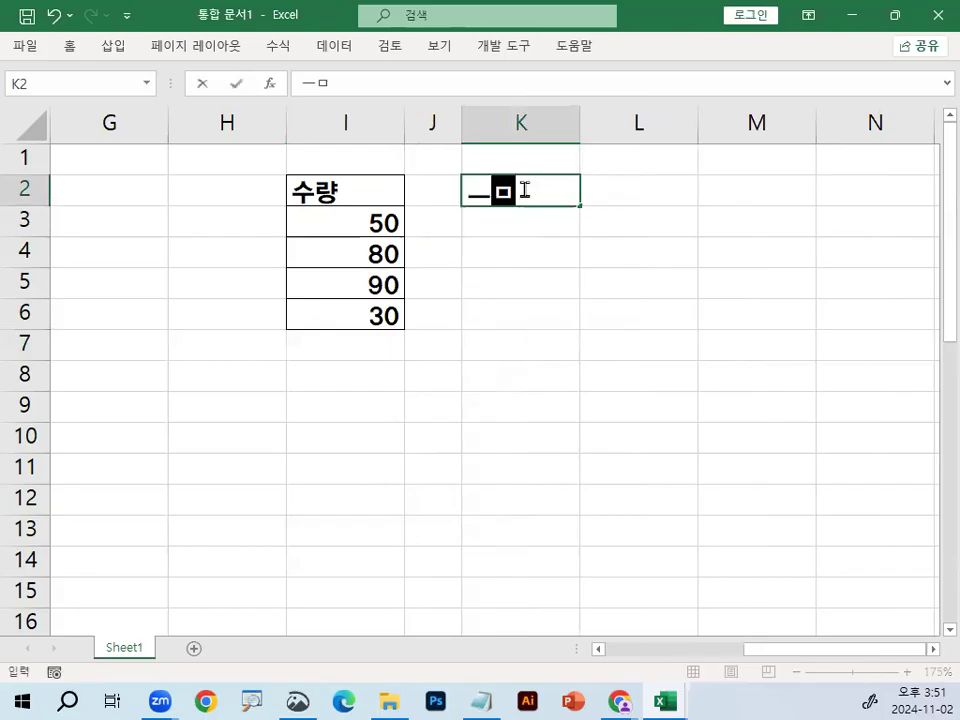
key("BackSpace")
key("BackSpace")
key("BackSpace")
key("BackSpace")
key("BackSpace")
type("MTA")
key("BackSpace")
key("BackSpace")
type("ATCH")
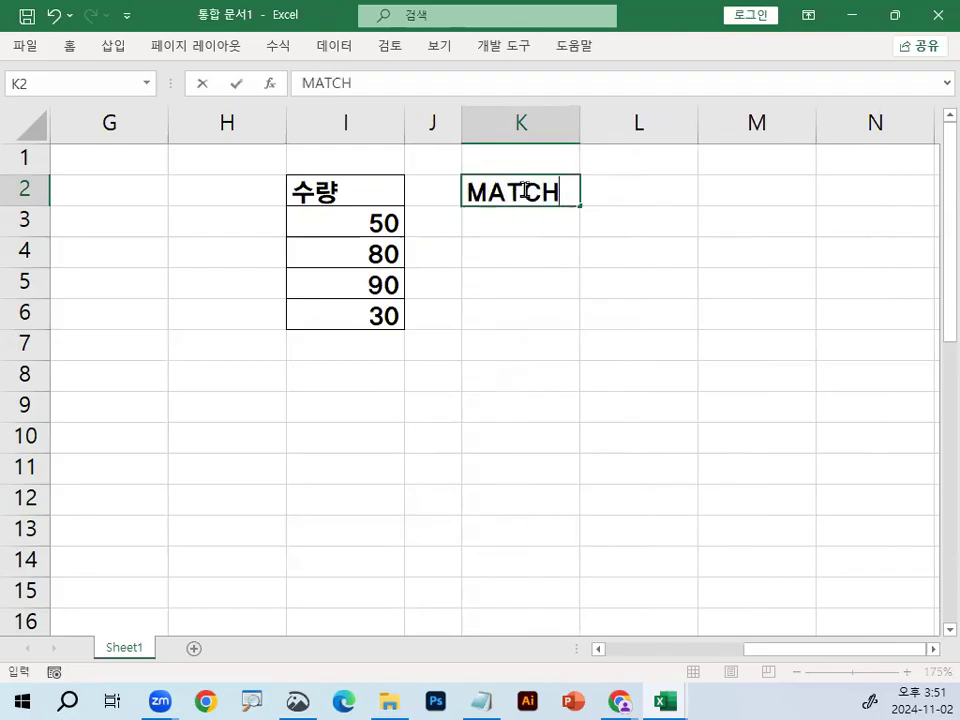
type(",MAX")
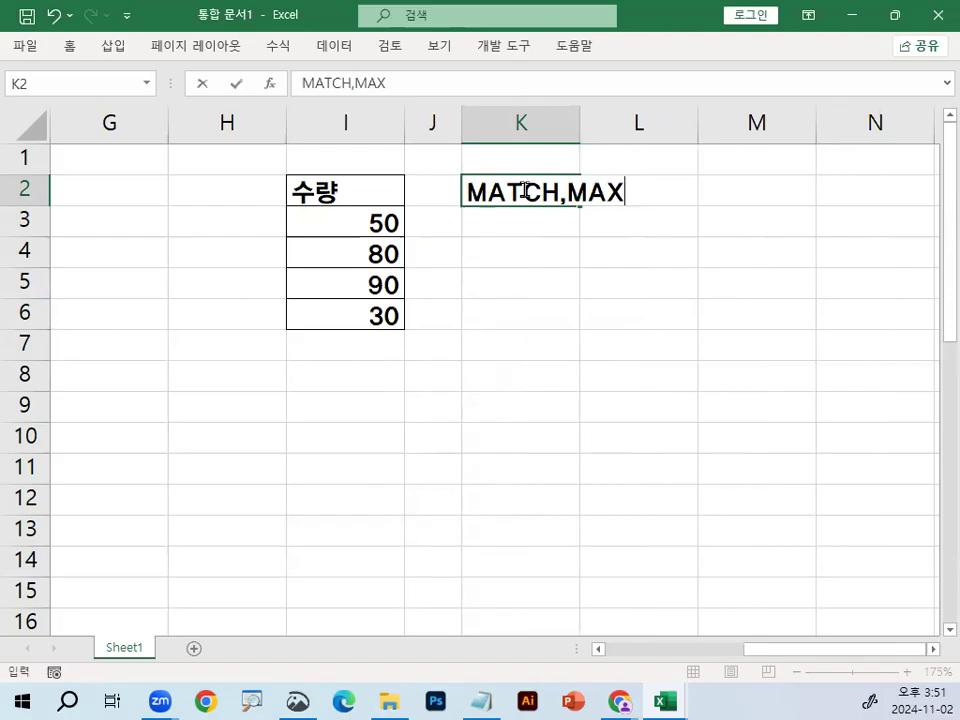
key("Return")
- Enter the description 최대수량에 대한 위치값 in K3 below the MATCH,MAX heading
type("CHL")
key("BackSpace")
key("BackSpace")
key("BackSpace")
type("좋ㅣㅏ")
key("BackSpace")
key("BackSpace")
key("BackSpace")
type("쵣ㅐ수량에 댈하")
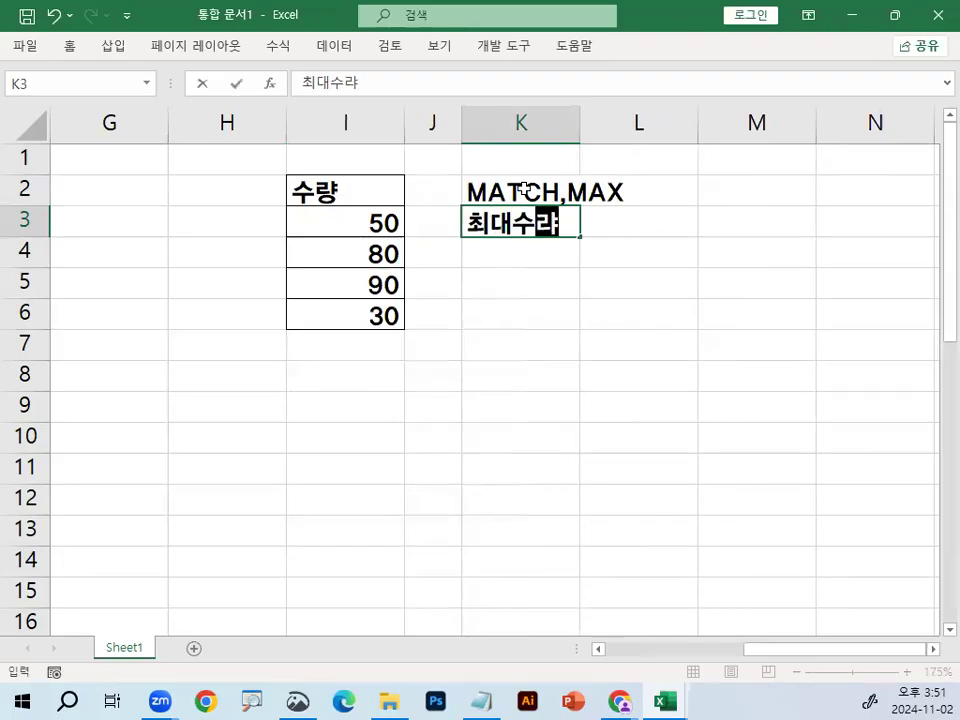
type("ㄴ")
key("BackSpace")
key("BackSpace")
key("BackSpace")
type("대한 우")
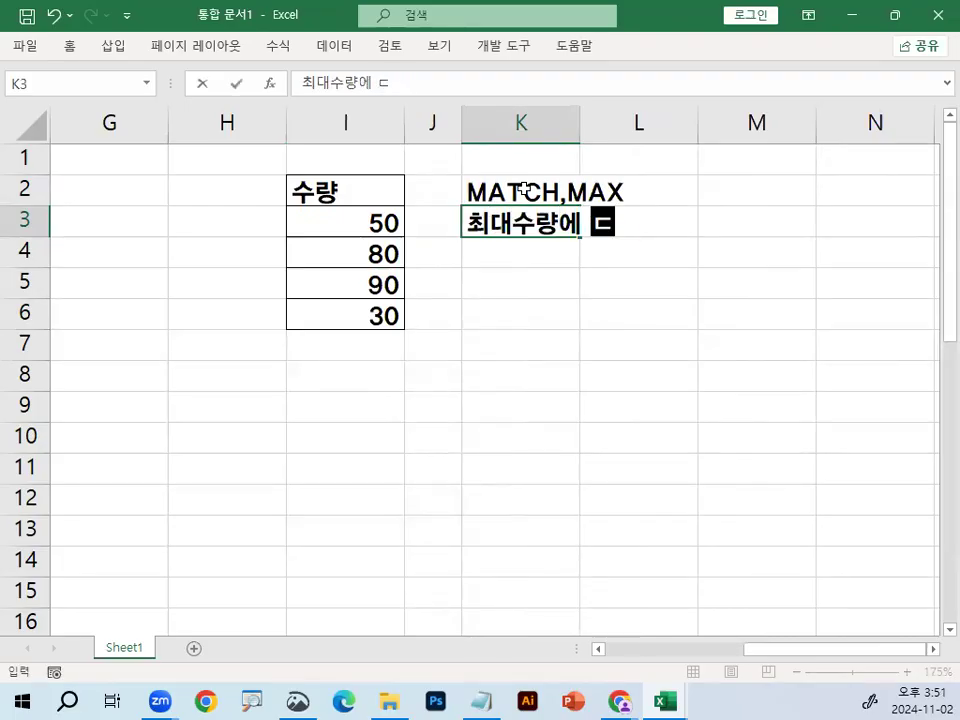
type("ㅣ치값")
key("Return")
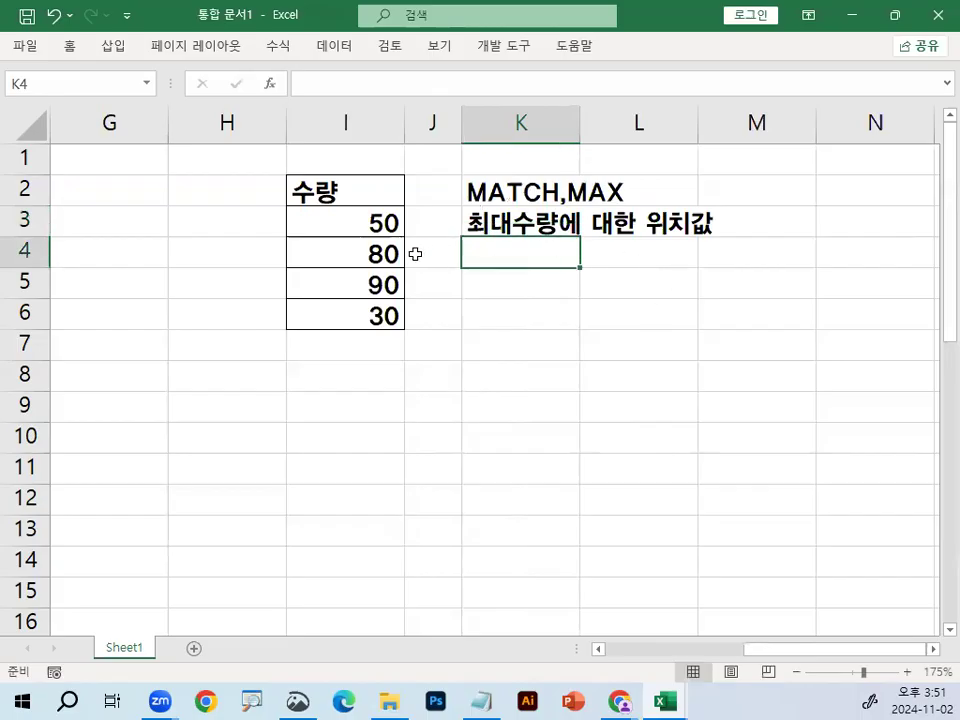
- Select the quantities I3:I6 and mark 90 with its position 3 on the magnified view
left_click(380, 256)
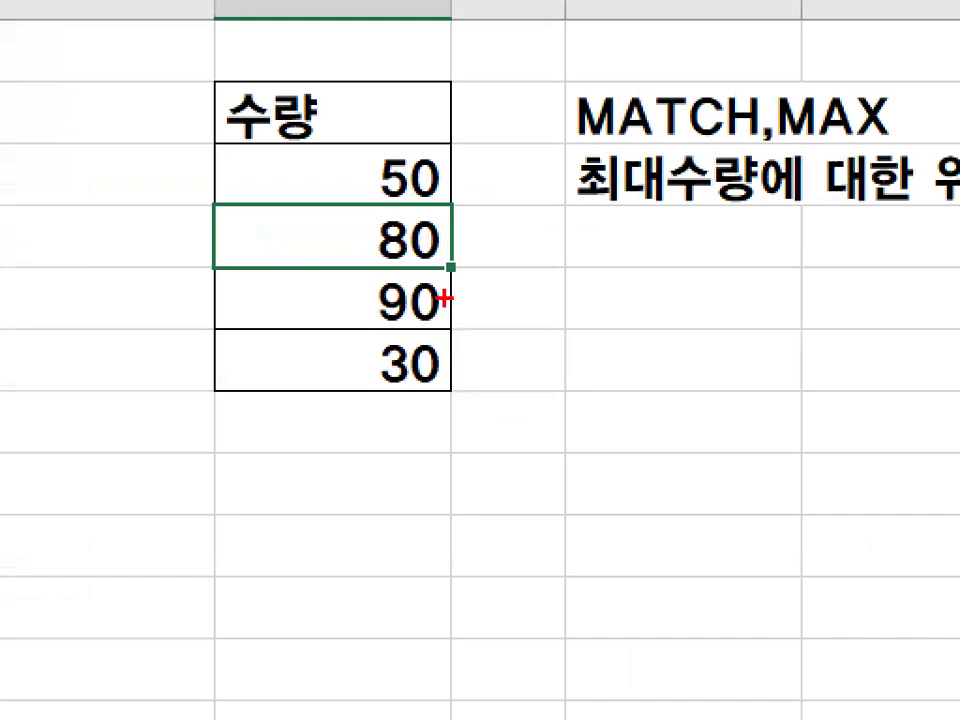
mouse_move(399, 283)
left_mouse_down()
mouse_move(378, 293)
mouse_move(401, 272)
left_mouse_up()
left_click_drag(399, 177, 399, 357)
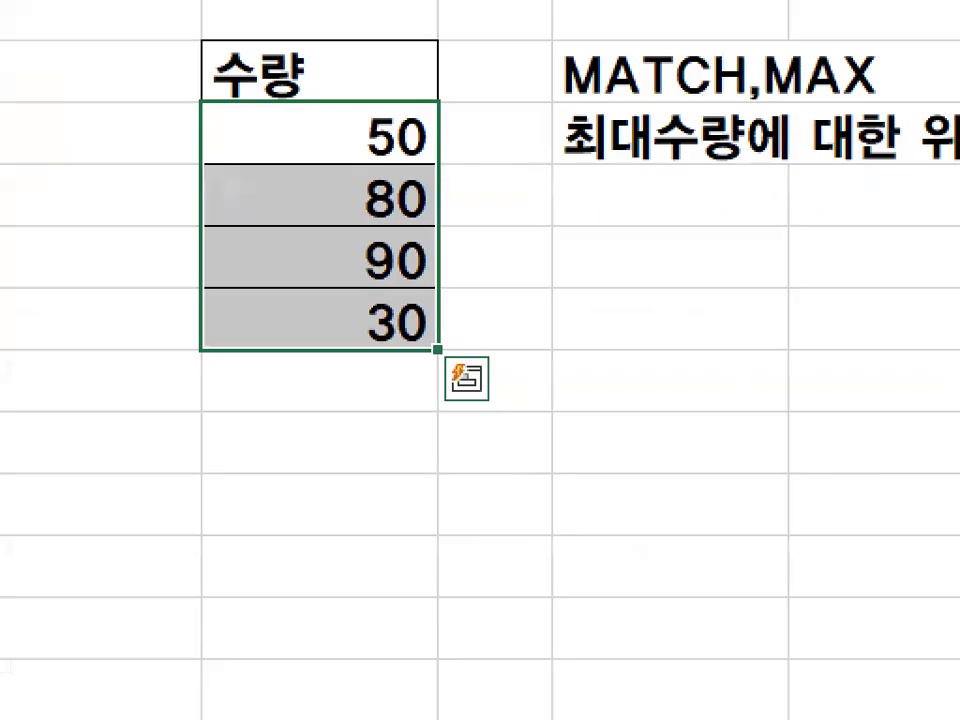
mouse_move(452, 246)
left_mouse_down()
mouse_move(456, 258)
mouse_move(381, 275)
mouse_move(420, 232)
mouse_move(432, 268)
left_mouse_up()
left_click_drag(314, 250, 345, 270)
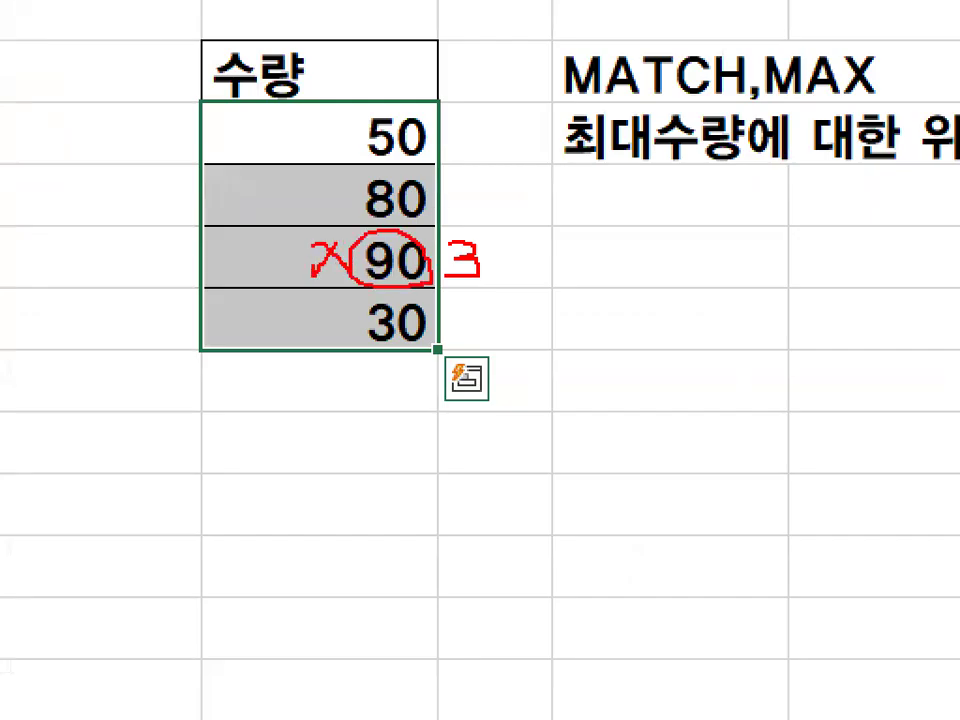
left_click_drag(313, 113, 291, 345)
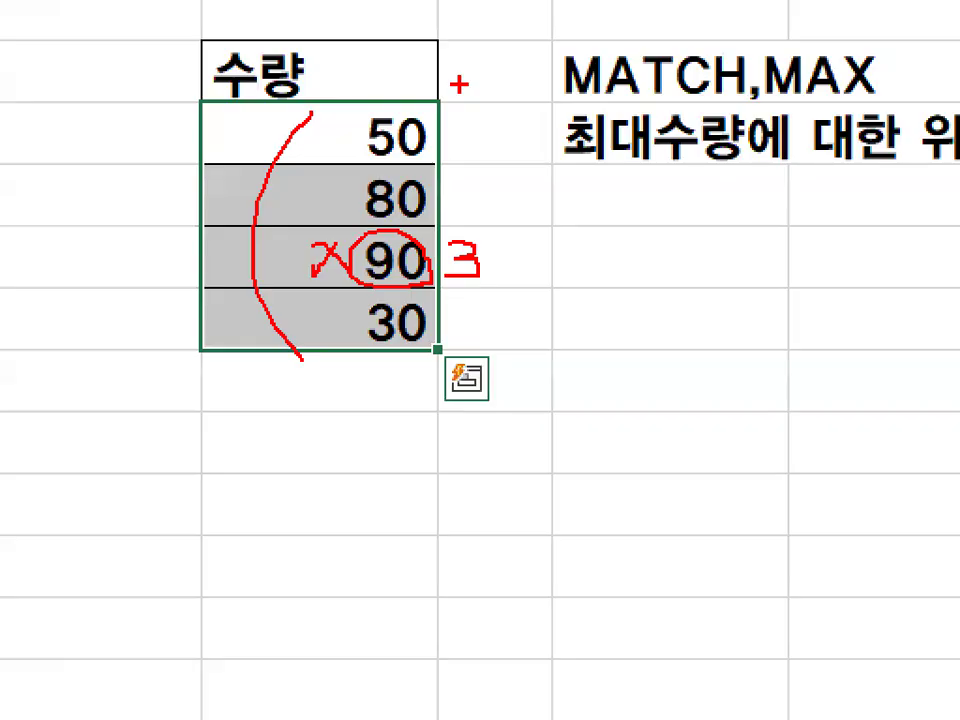
key("Escape")
- Set the first quantity in I3 to 100 and circle the quantity list on the magnified view
left_click(392, 305)
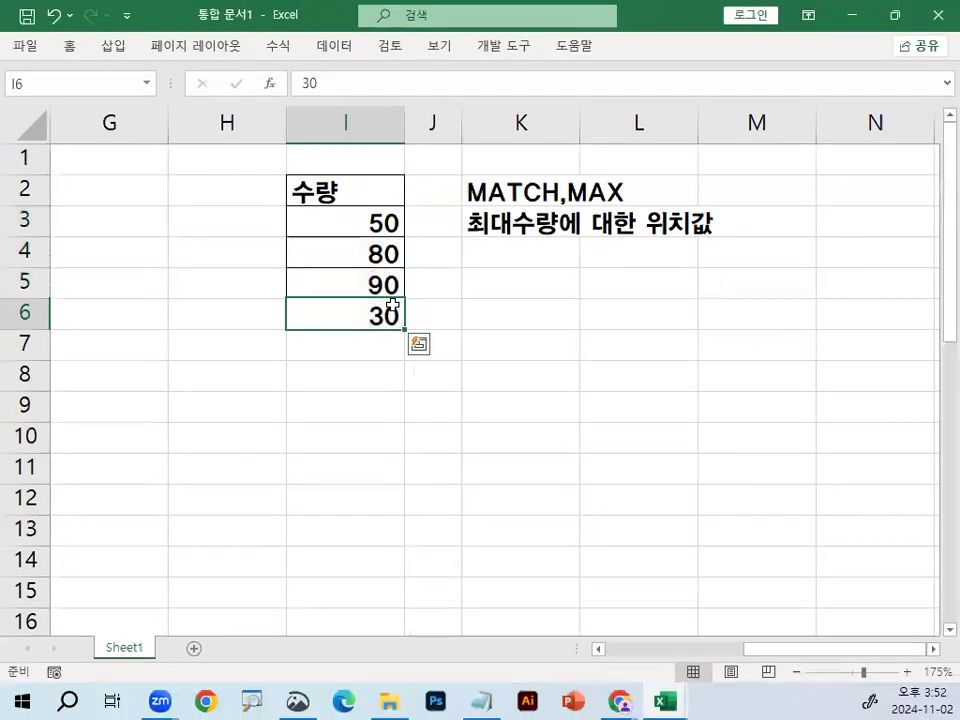
left_click(381, 221)
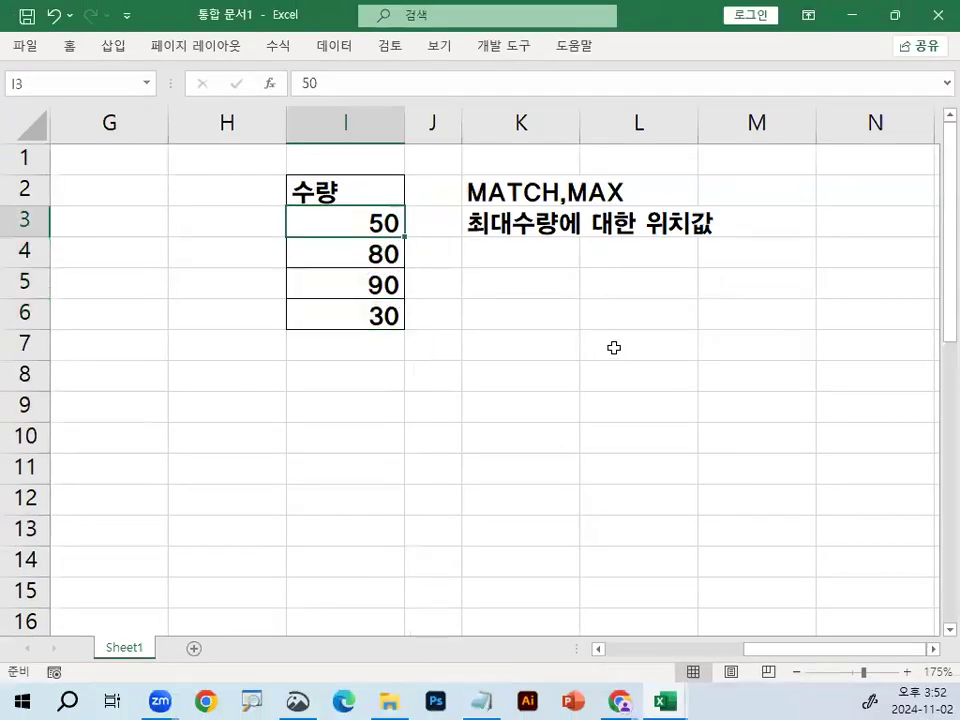
type("100")
key("Return")
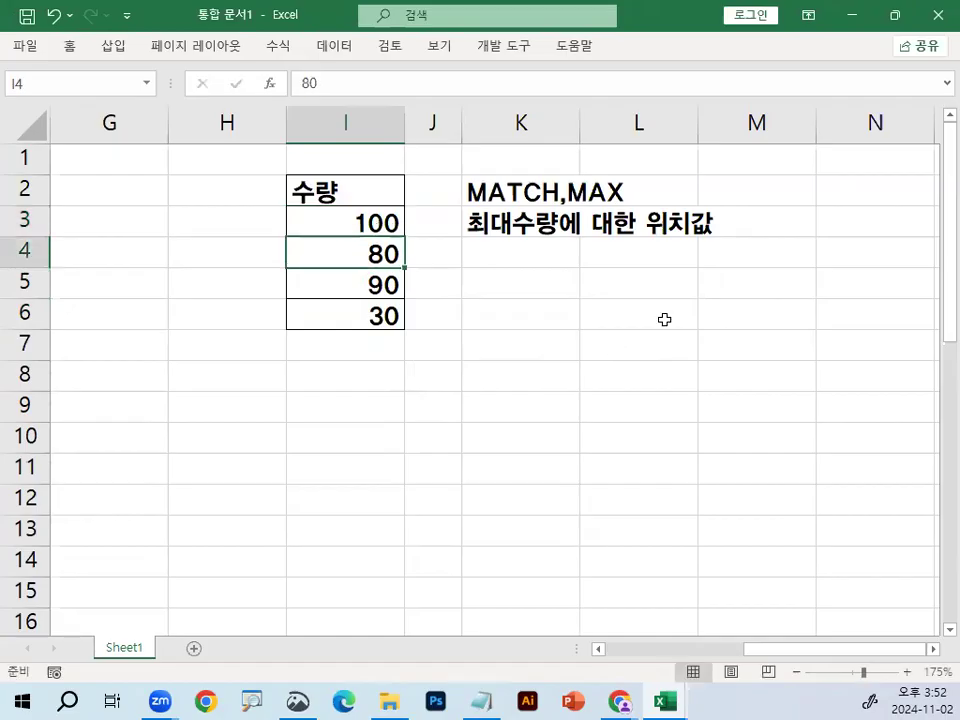
left_click(379, 299)
key("ctrl+1")
left_click_drag(388, 212, 388, 232)
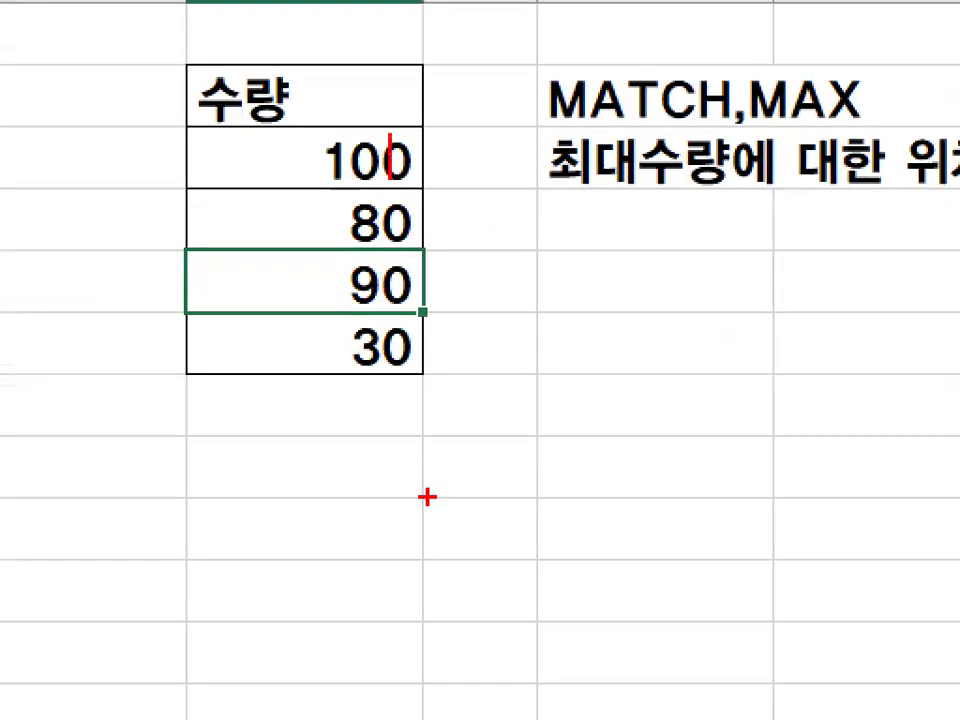
left_click_drag(396, 86, 488, 325)
left_click_drag(445, 355, 310, 80)
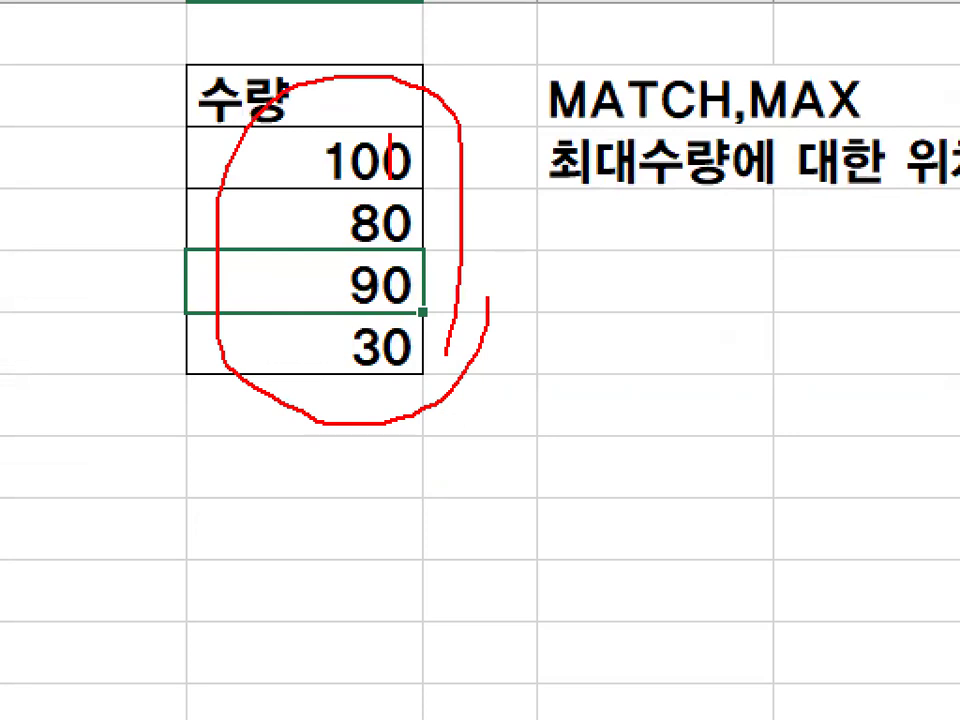
key("Escape")
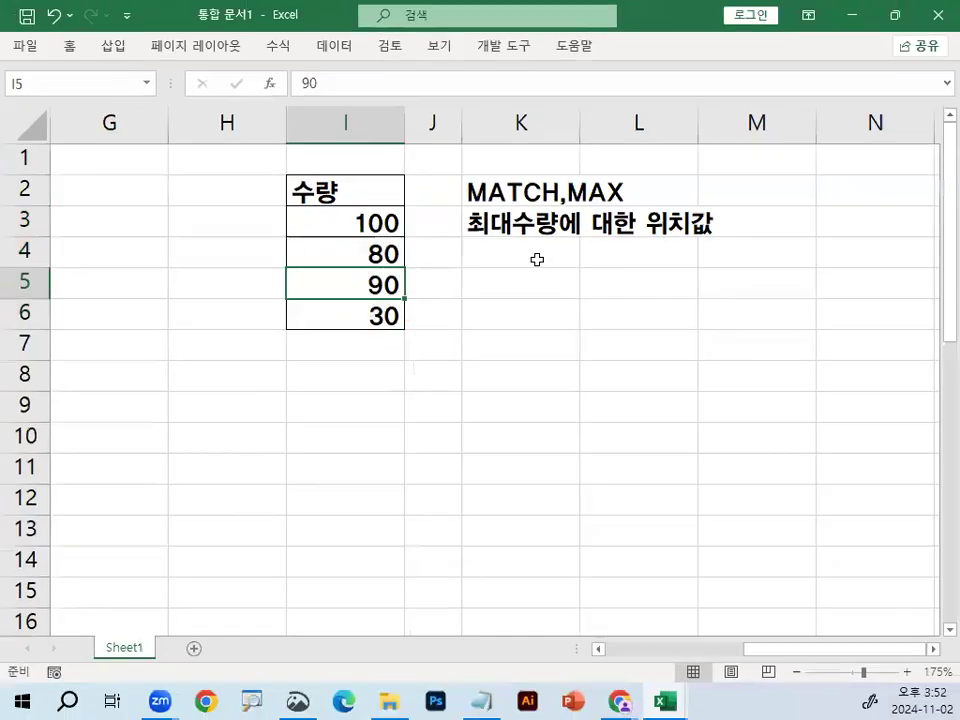
- Magnify the sheet and circle MAX in the K2 heading
key("ctrl+1")
mouse_move(782, 206)
left_mouse_down()
mouse_move(752, 213)
mouse_move(758, 188)
left_mouse_up()
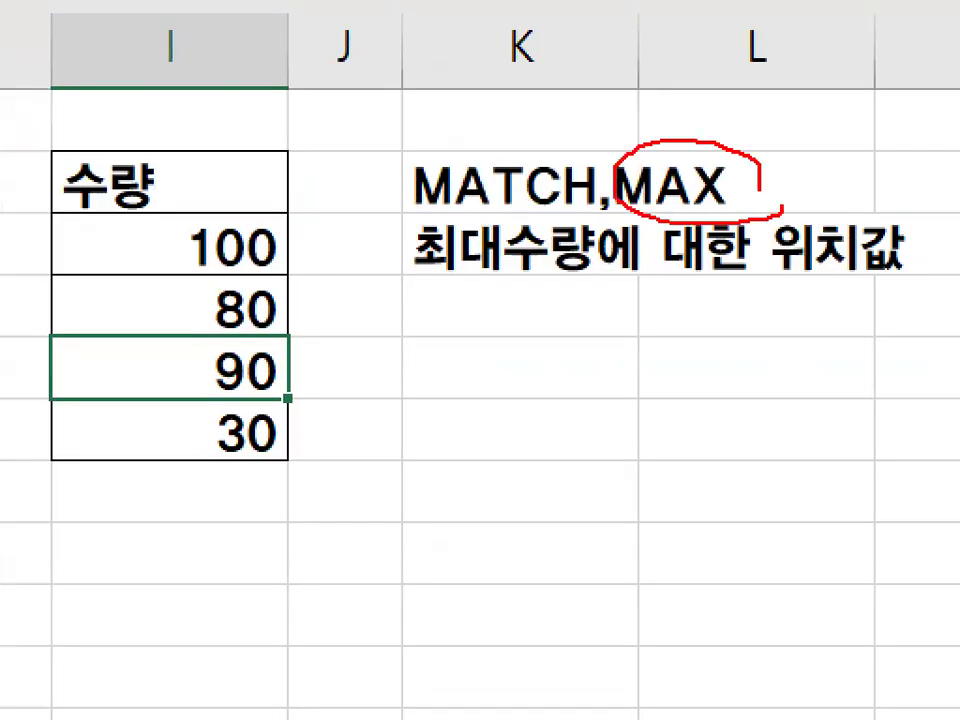
key("Escape")
- Set the first quantity in I3 back to 50
left_click(342, 200)
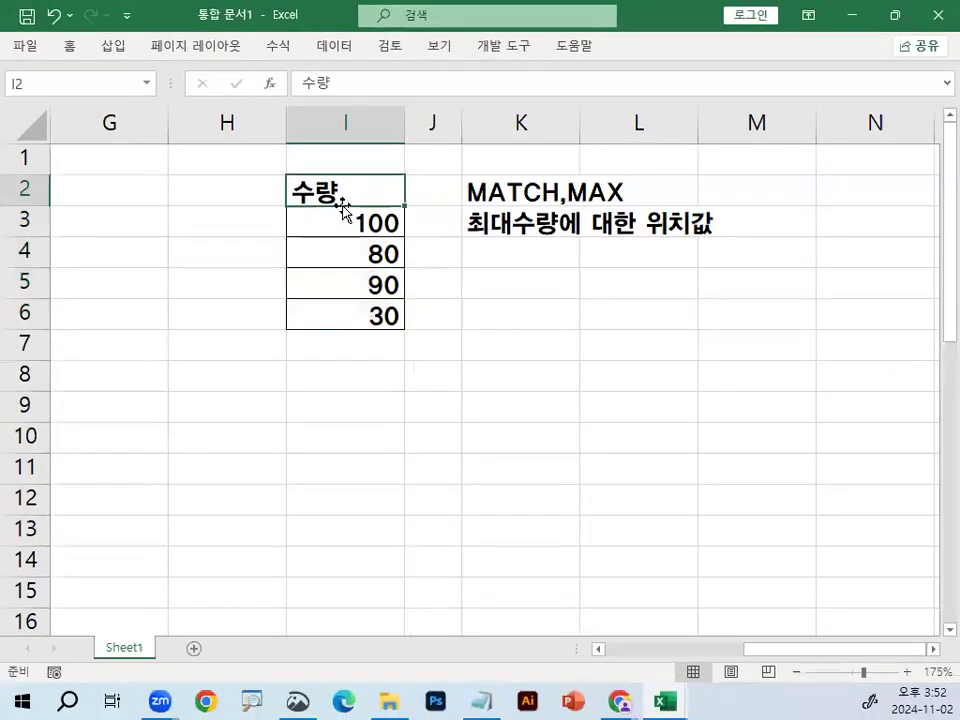
left_click(342, 219)
type("50")
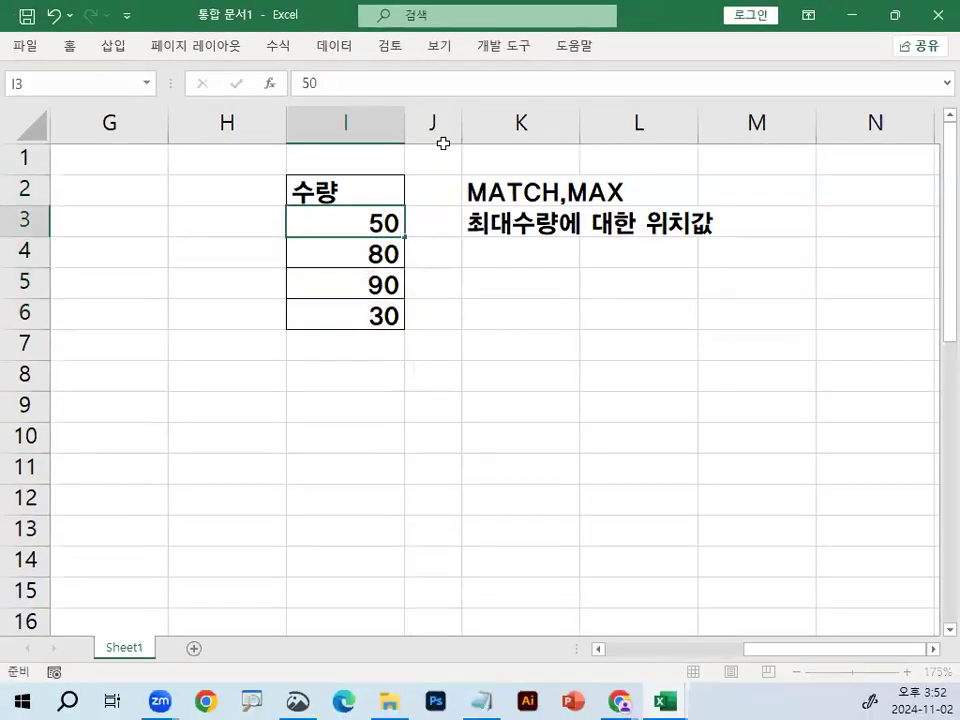
key("Return")
- Start a MATCH formula in K5 with MAX(I3:I6) as its lookup value
key("Down")
key("Right")
key("Right")
type("=MA")
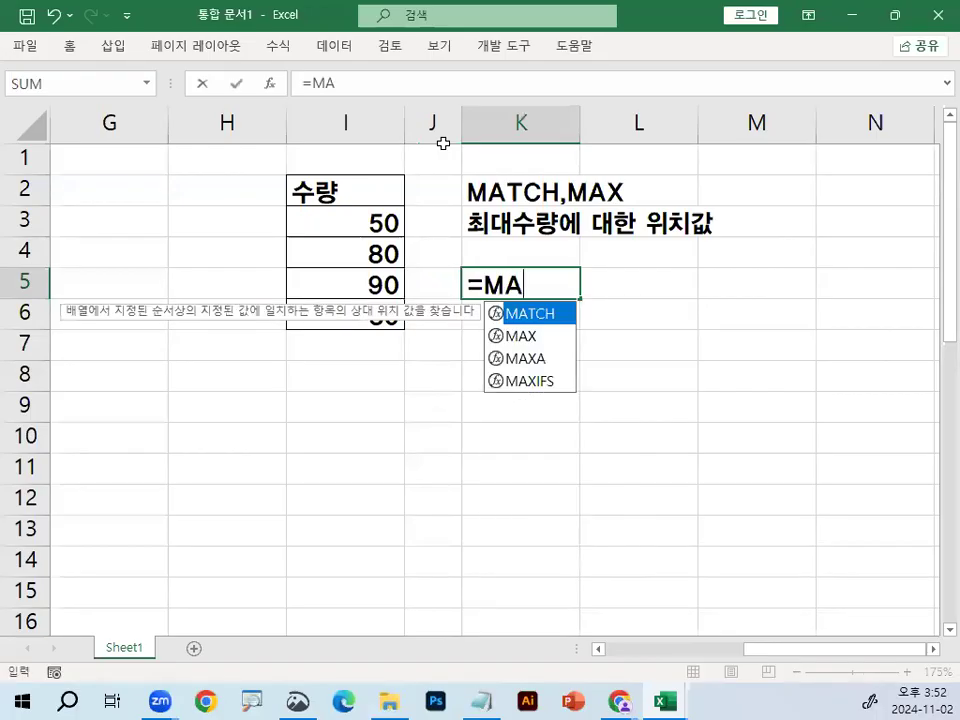
key("Tab")
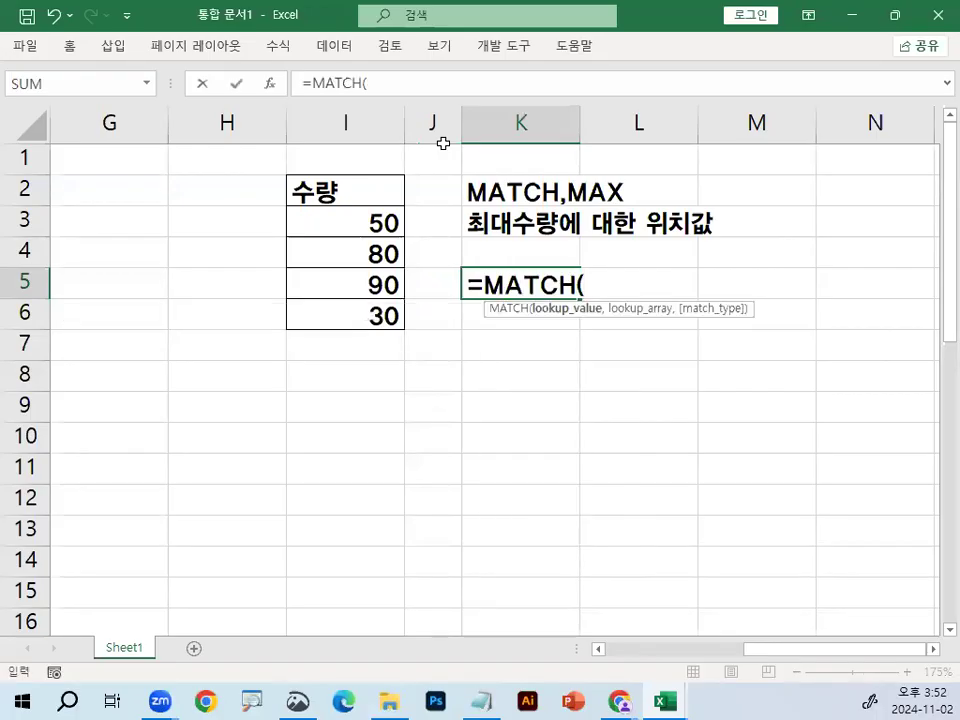
type("MAX")
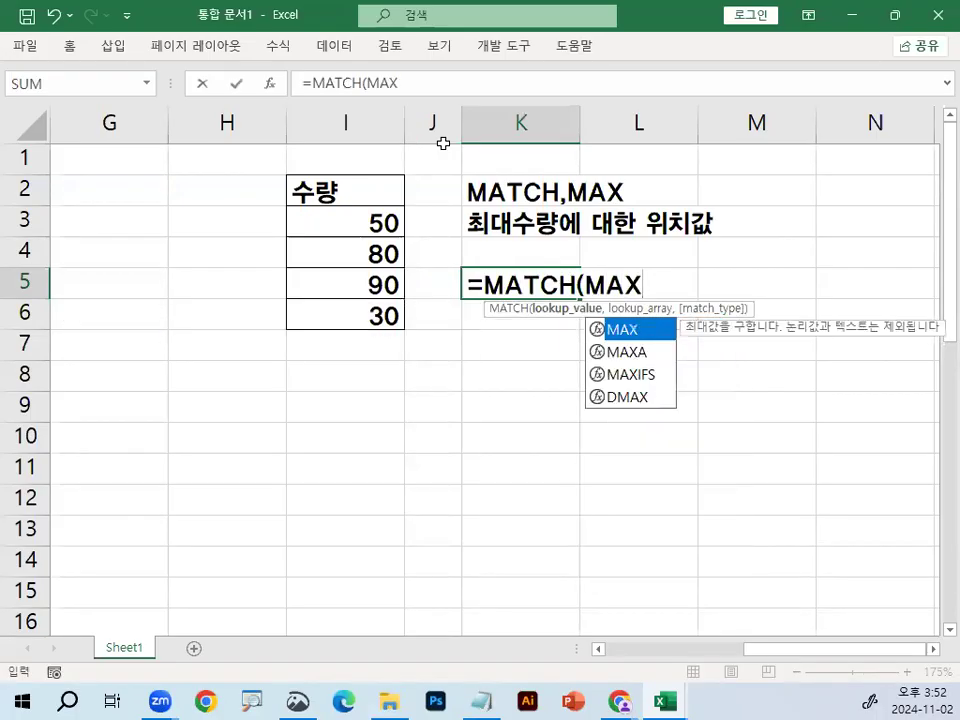
key("Tab")
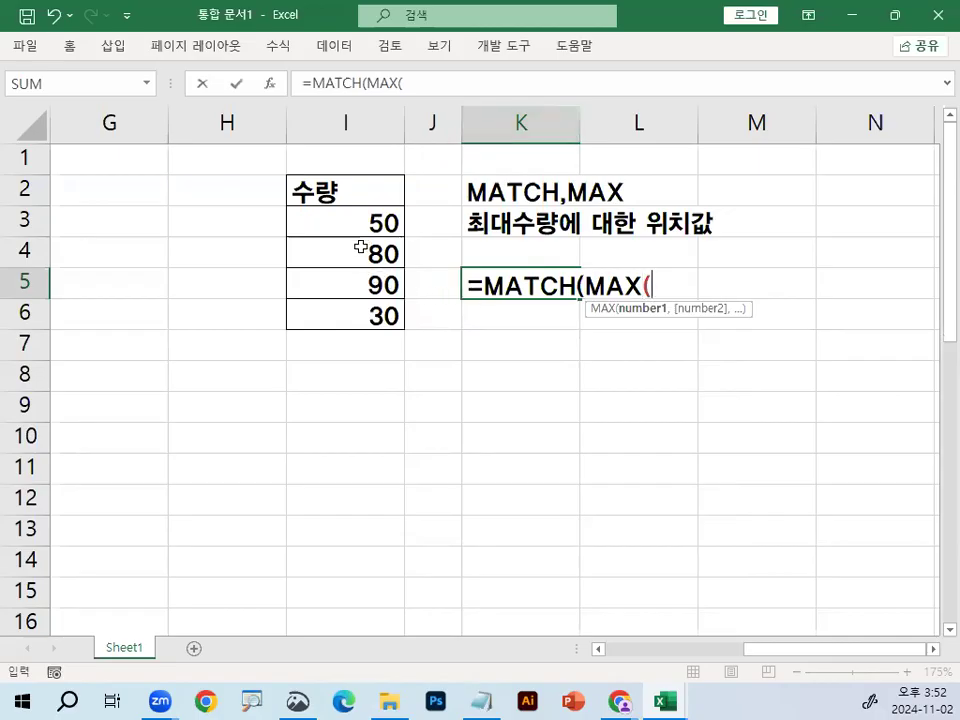
left_click_drag(361, 223, 364, 315)
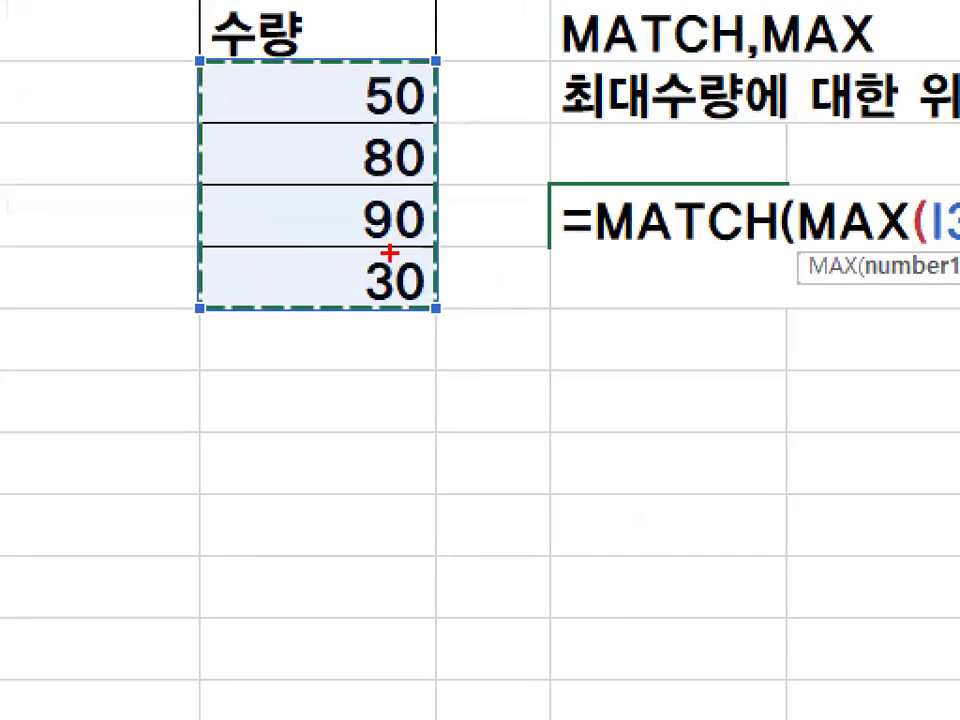
mouse_move(404, 281)
left_mouse_down()
mouse_move(407, 295)
mouse_move(406, 281)
left_mouse_up()
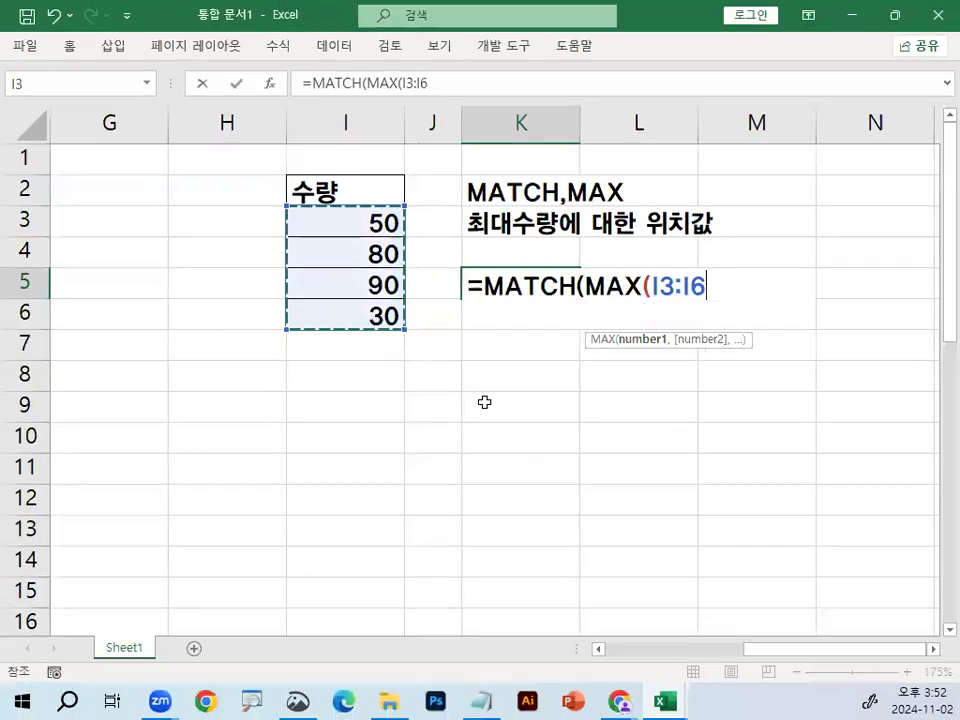
type(")")
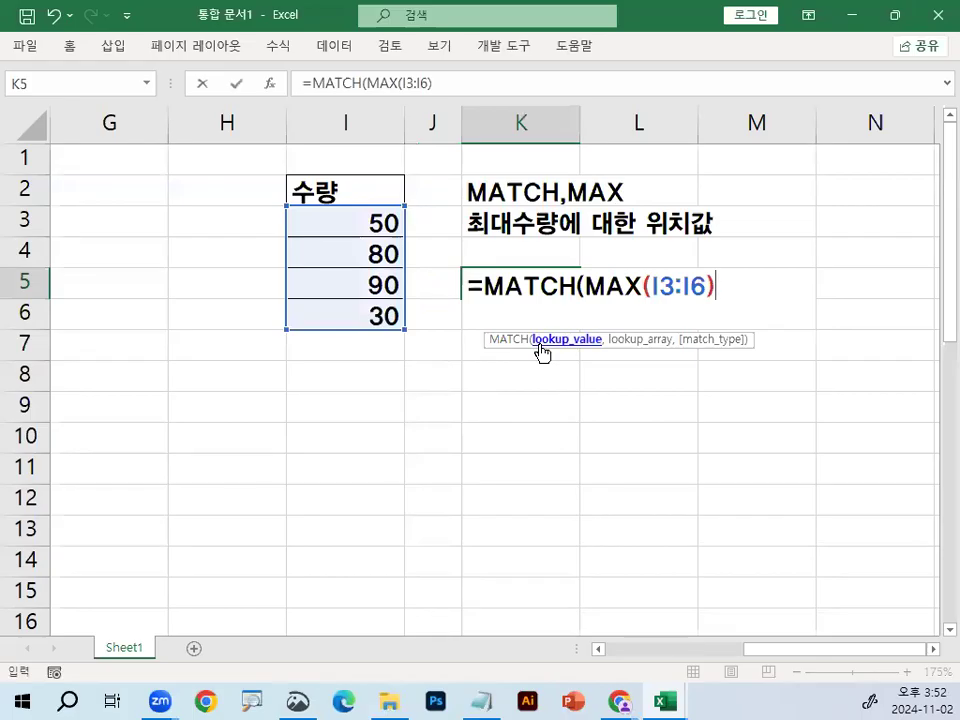
- Complete the K5 formula as =MATCH(MAX(I3:I6),I3:I6,0), using I3:I6 as the lookup array and exact match
type(",")
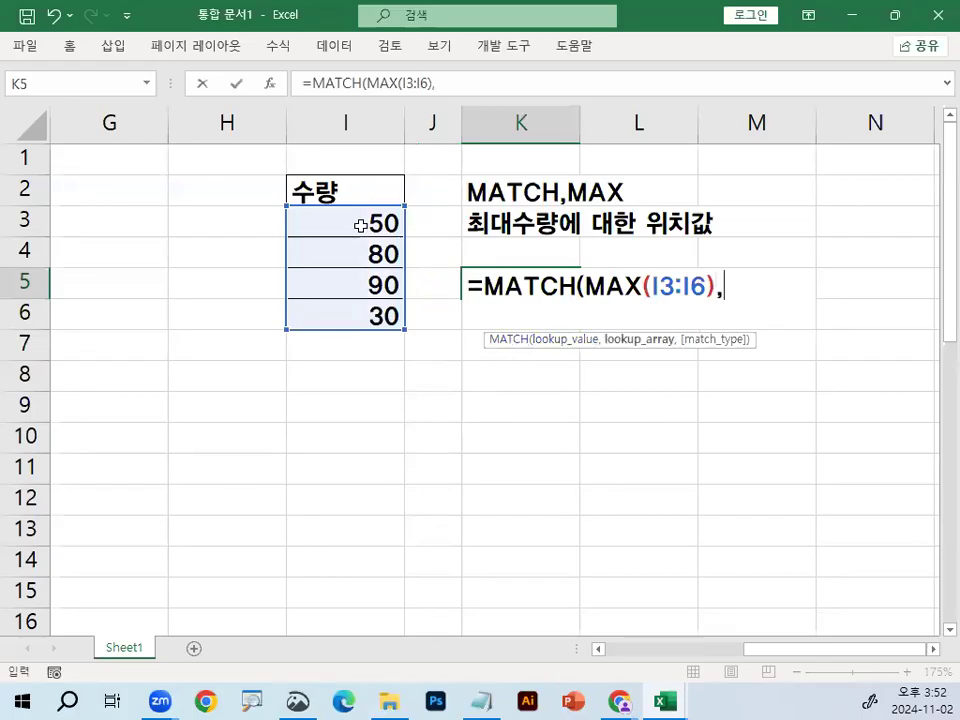
left_click_drag(377, 223, 363, 313)
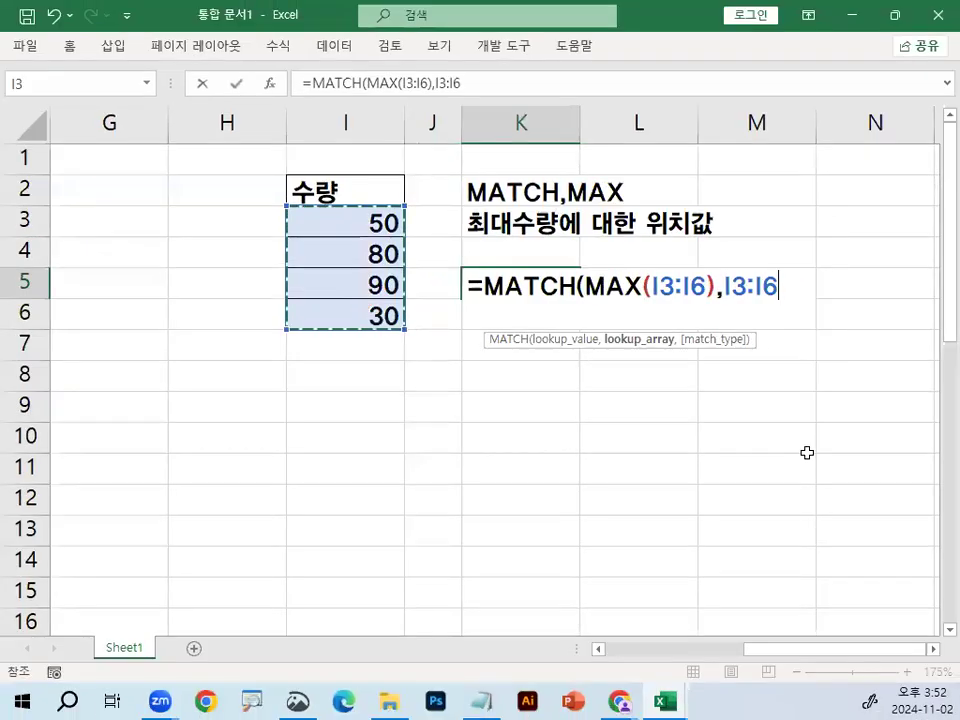
type(",")
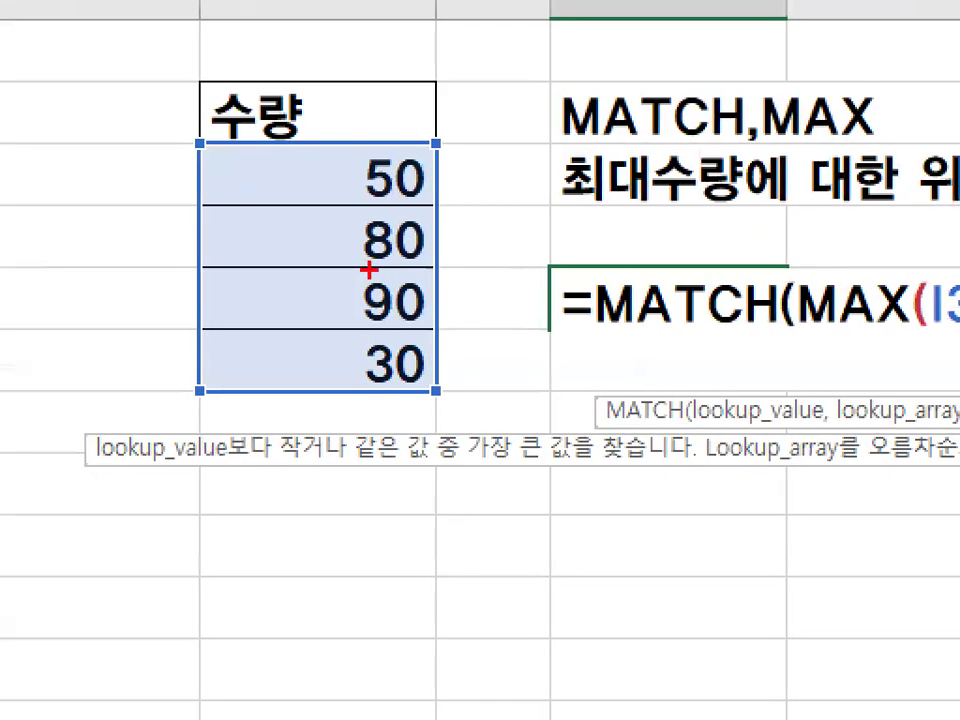
left_click_drag(405, 268, 417, 274)
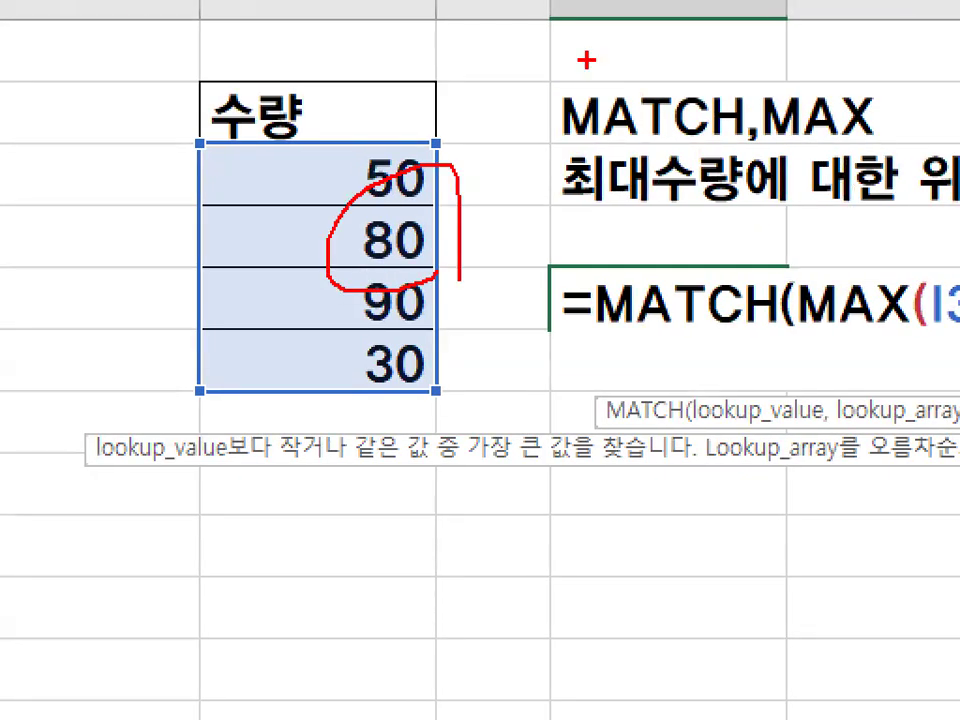
key("Escape")
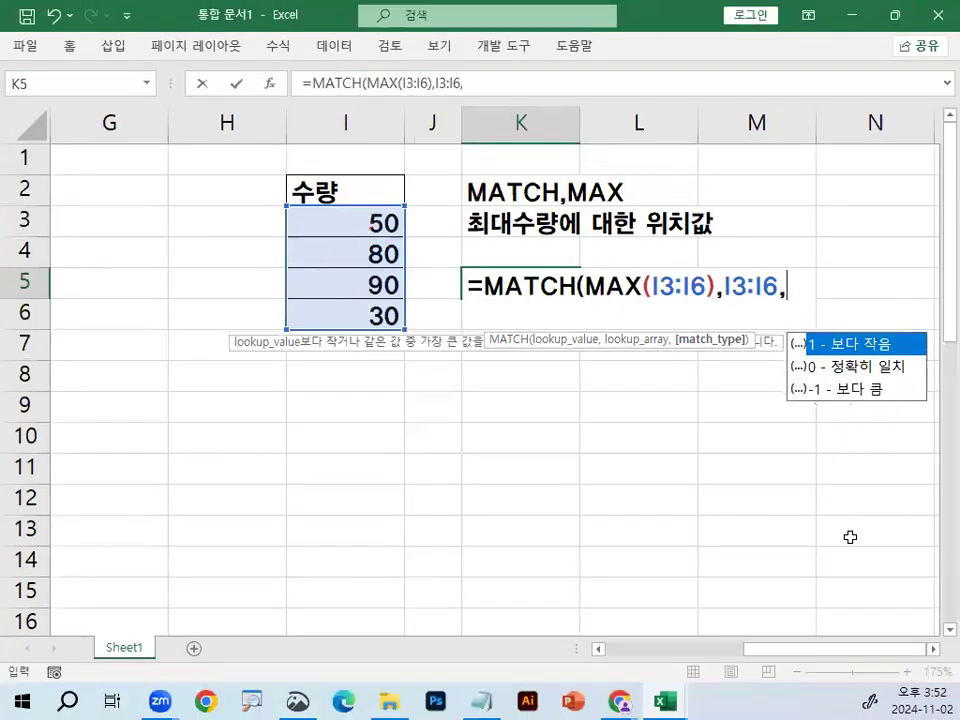
type("0")
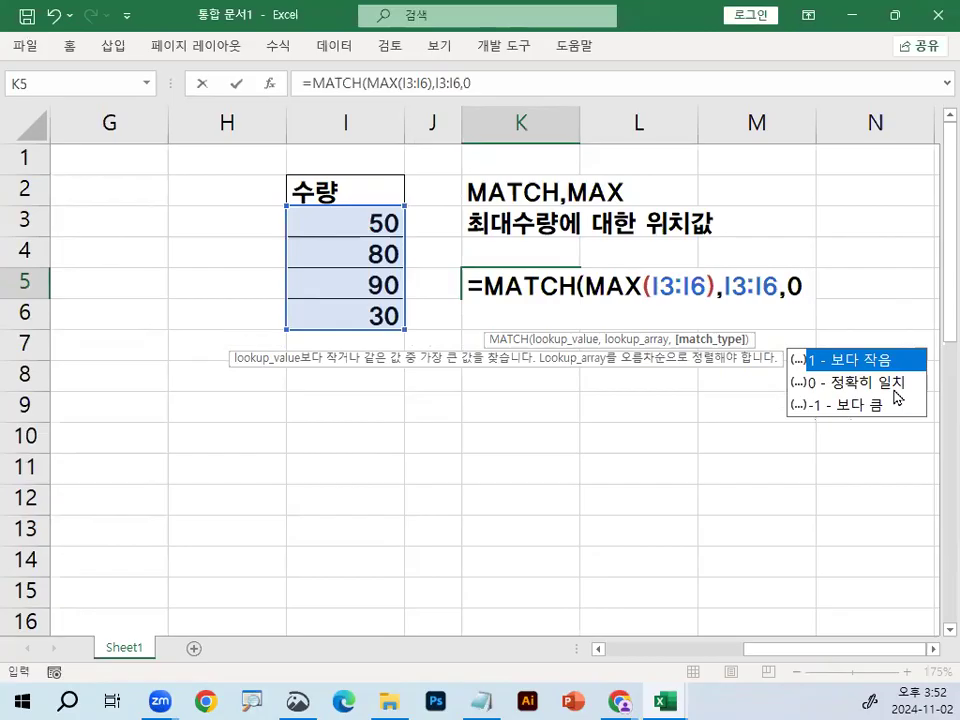
type(")")
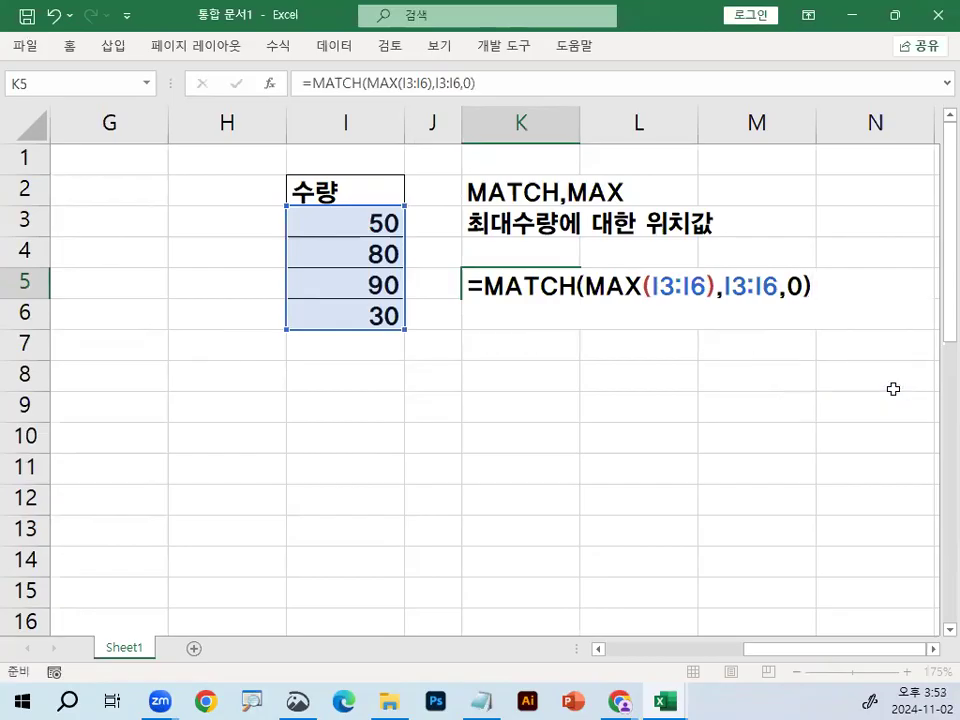
key("Return")
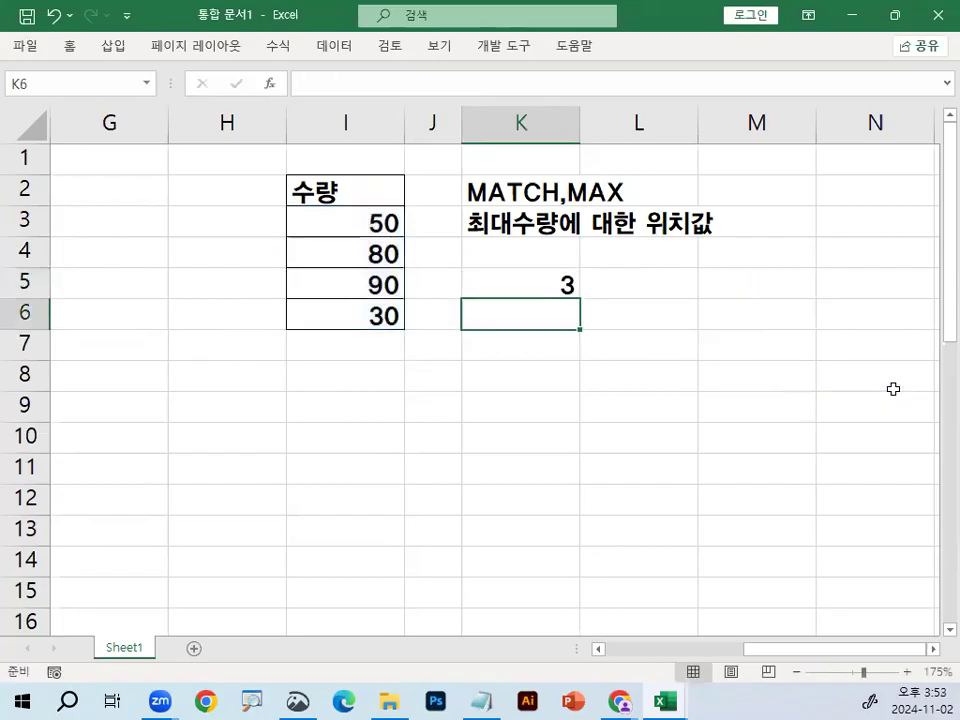
- Set the first quantity in I3 to 100 to test the MATCH and MAX formula in K5
left_click(378, 287)
left_click(554, 289)
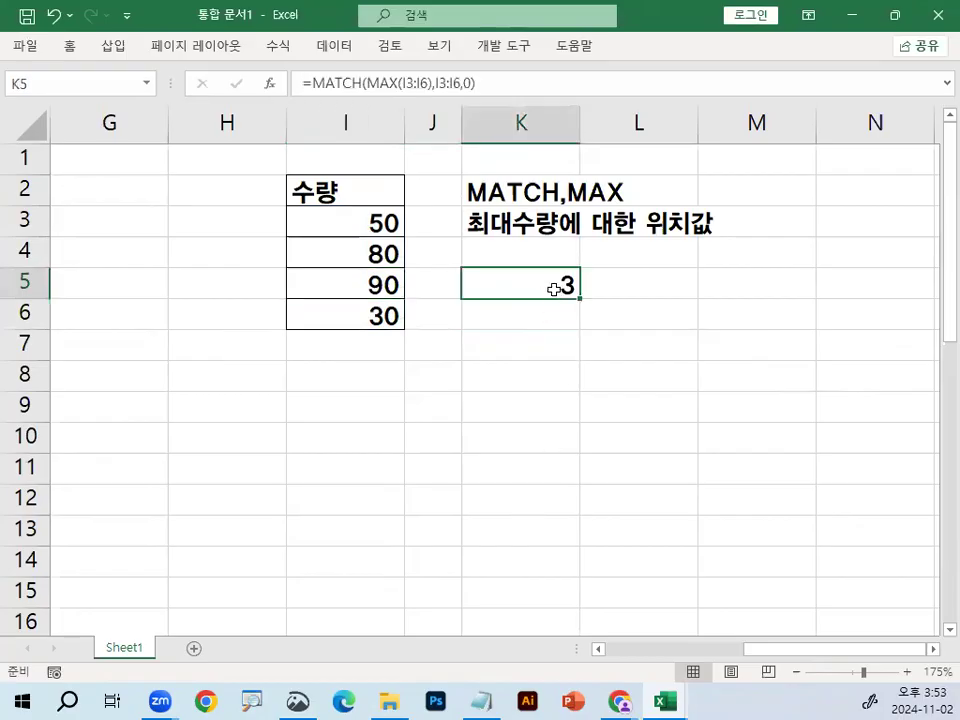
left_click(372, 222)
left_click_drag(348, 219, 410, 224)
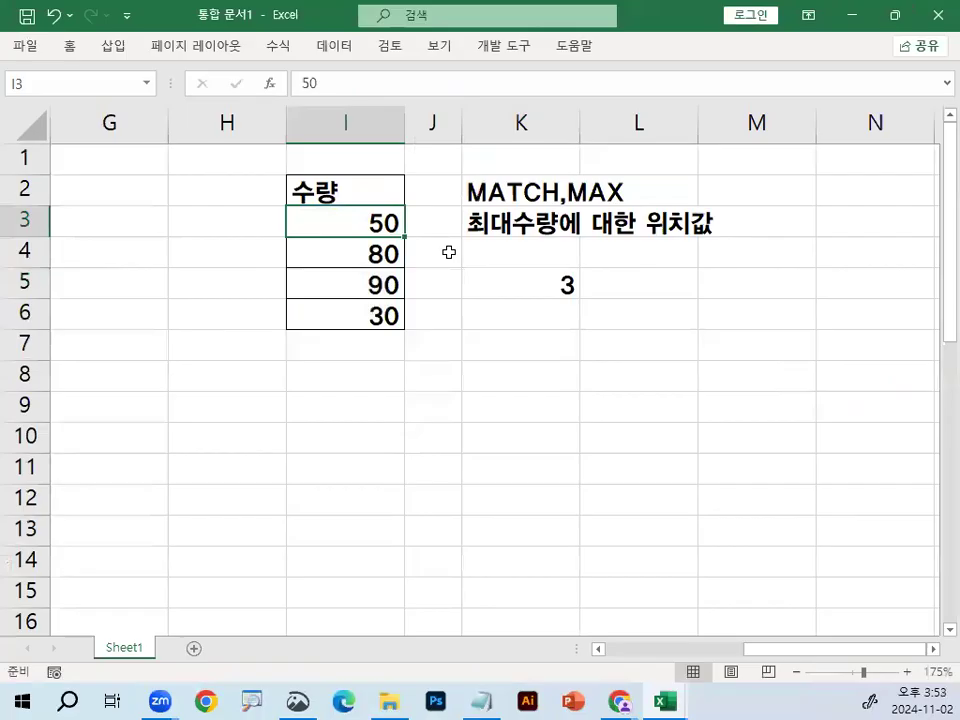
type("100")
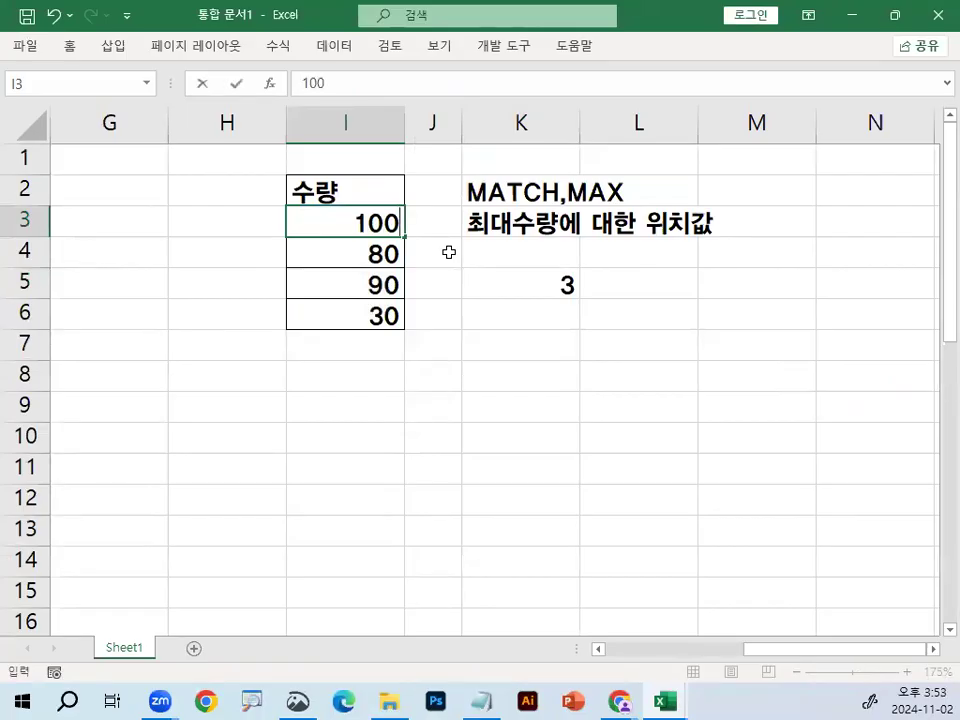
key("Return")
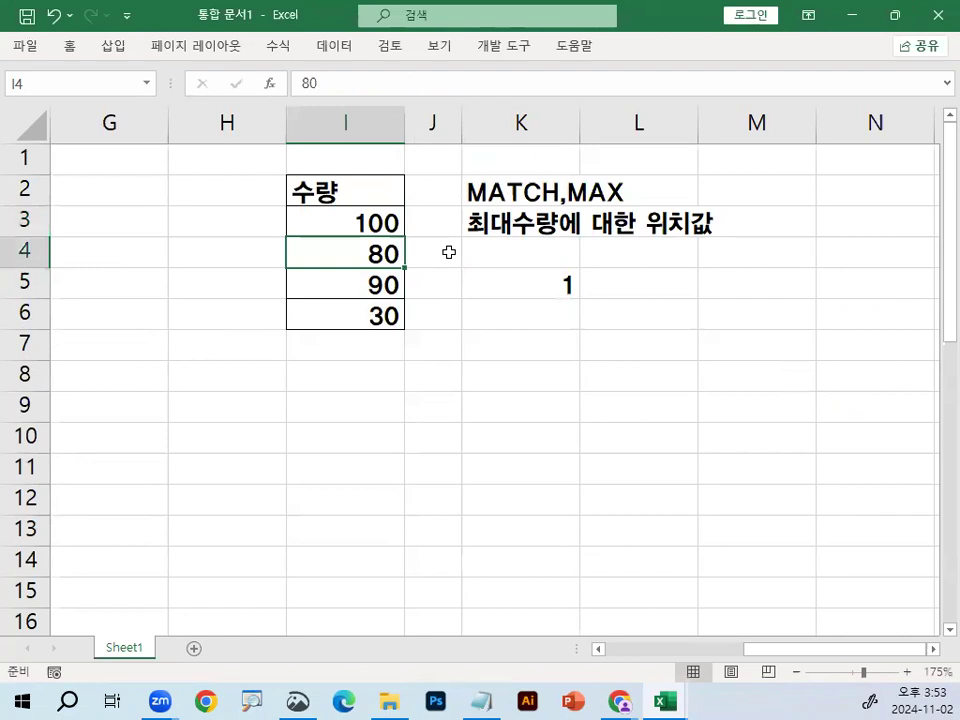
- Review the MATCH and MAX formula in K5, then magnify the sheet and mark its result
double_click(552, 284)
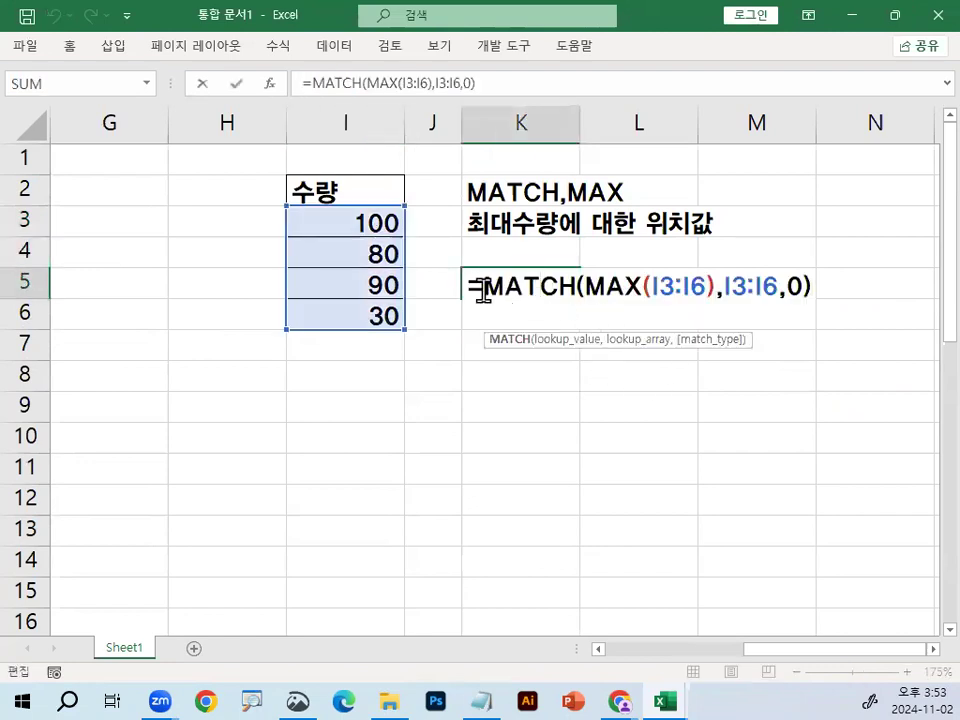
left_click_drag(478, 286, 874, 291)
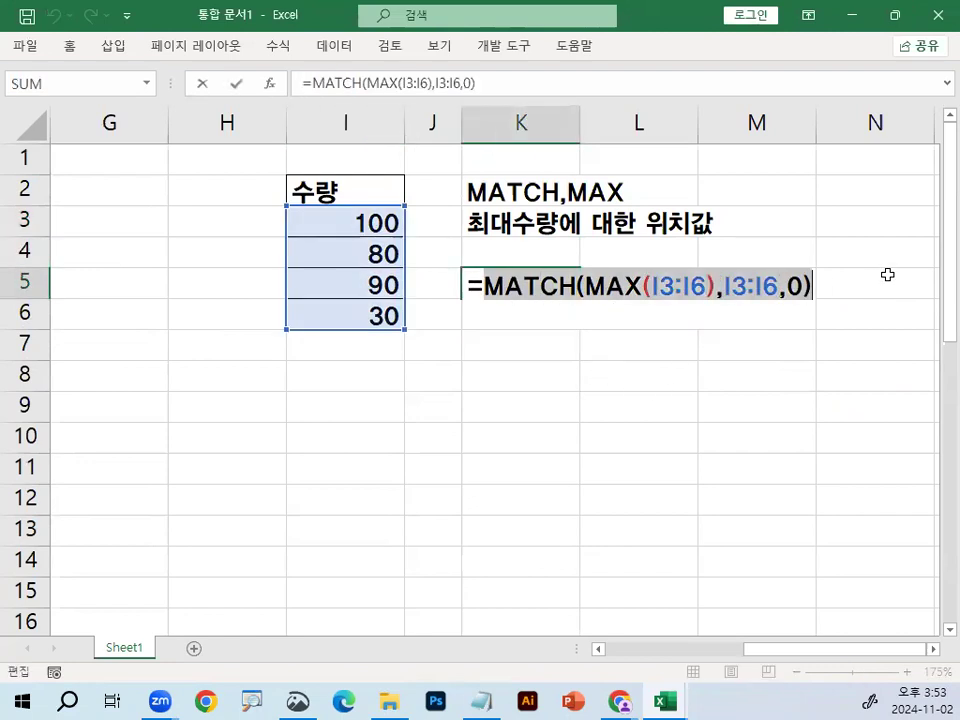
key("Escape")
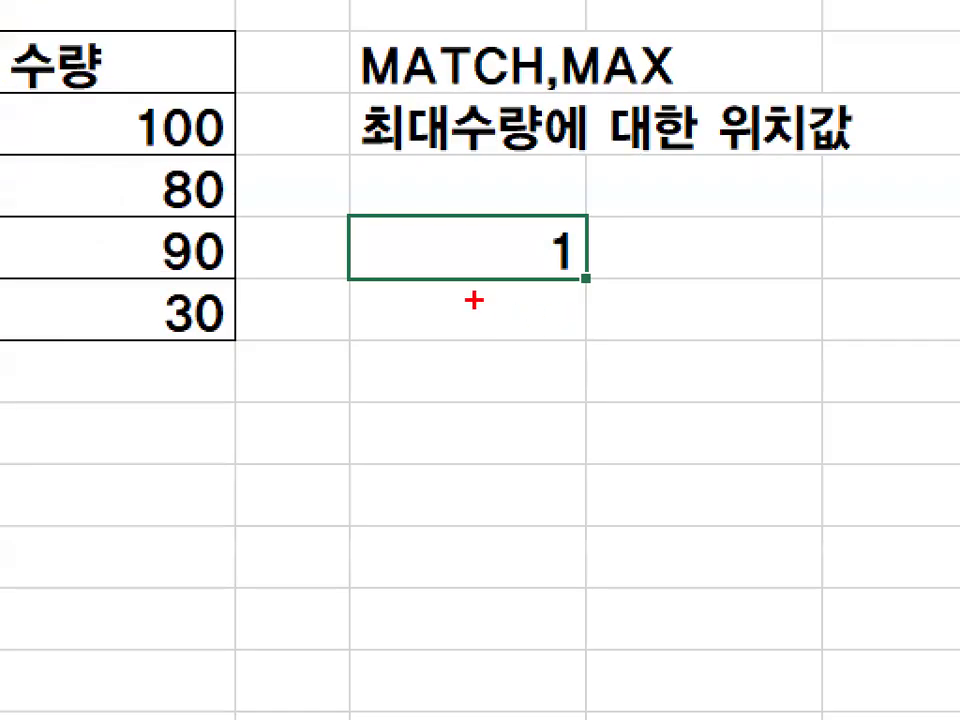
mouse_move(465, 200)
left_mouse_down()
mouse_move(447, 208)
mouse_move(459, 204)
left_mouse_up()
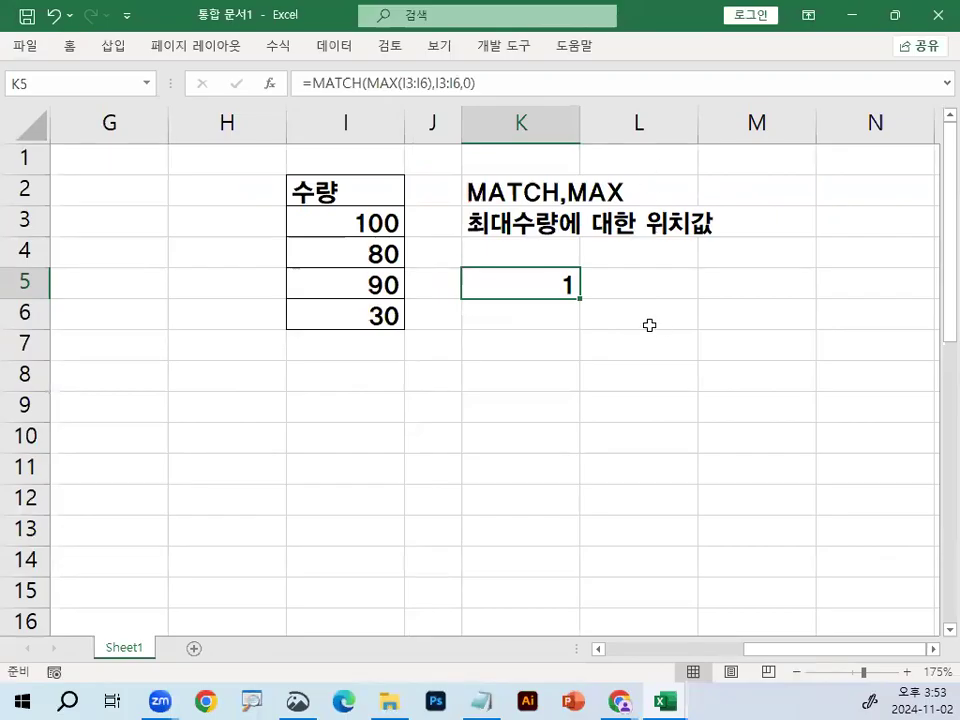
- Clear the headings and formula in K2:M7 and add all borders to the blank cells G2:H6
left_click_drag(510, 191, 790, 345)
key("Delete")
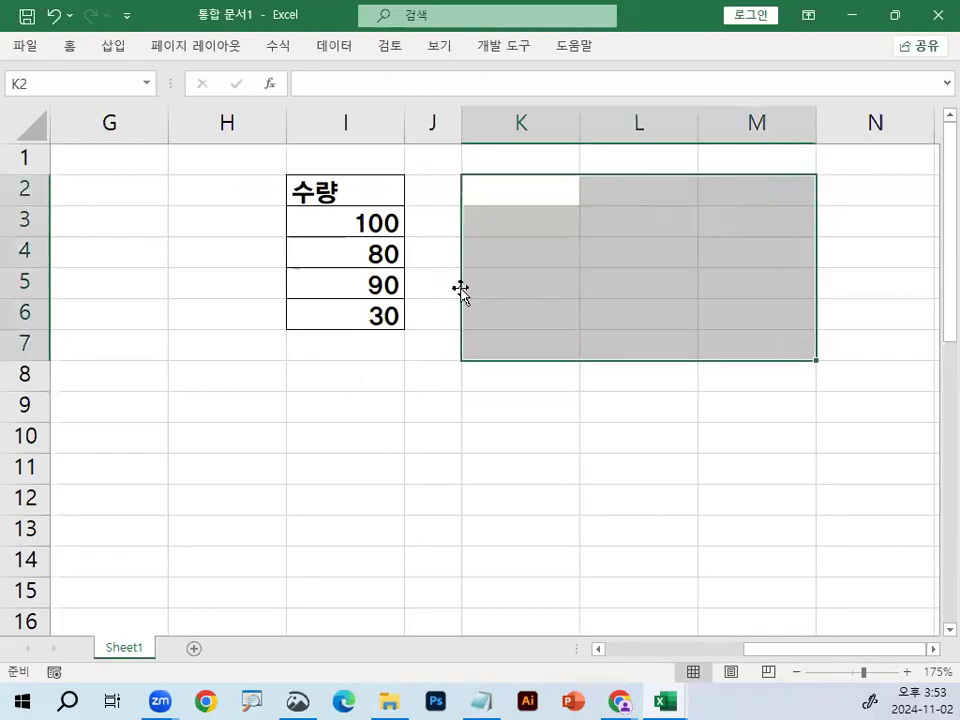
left_click(214, 189)
left_click_drag(228, 218, 265, 323)
left_click_drag(147, 184, 225, 300)
left_click(69, 45)
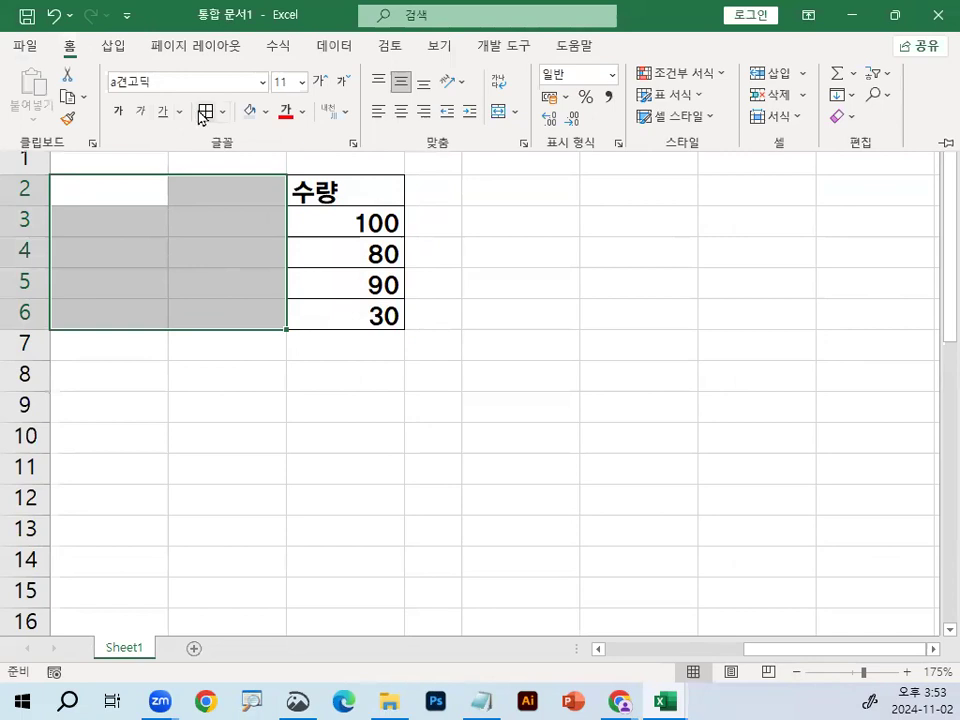
left_click(222, 240)
- Enter the column heading 대리점 in G2
left_click(152, 184)
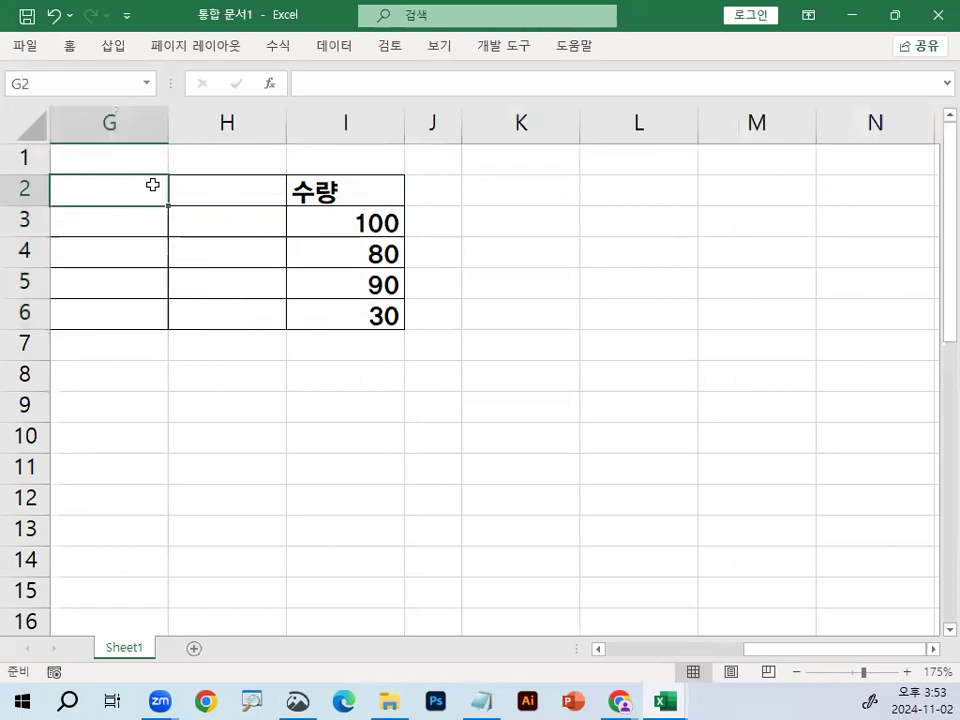
type("EOF")
key("BackSpace")
key("BackSpace")
key("BackSpace")
key("Hangul")
type("대리점")
key("Return")
- Fill the 대리점 column in G3:G7 with A, B, C, D and A
key("Hangul")
type("A")
key("Return")
type("B")
key("Return")
type("C")
key("Return")
type("D")
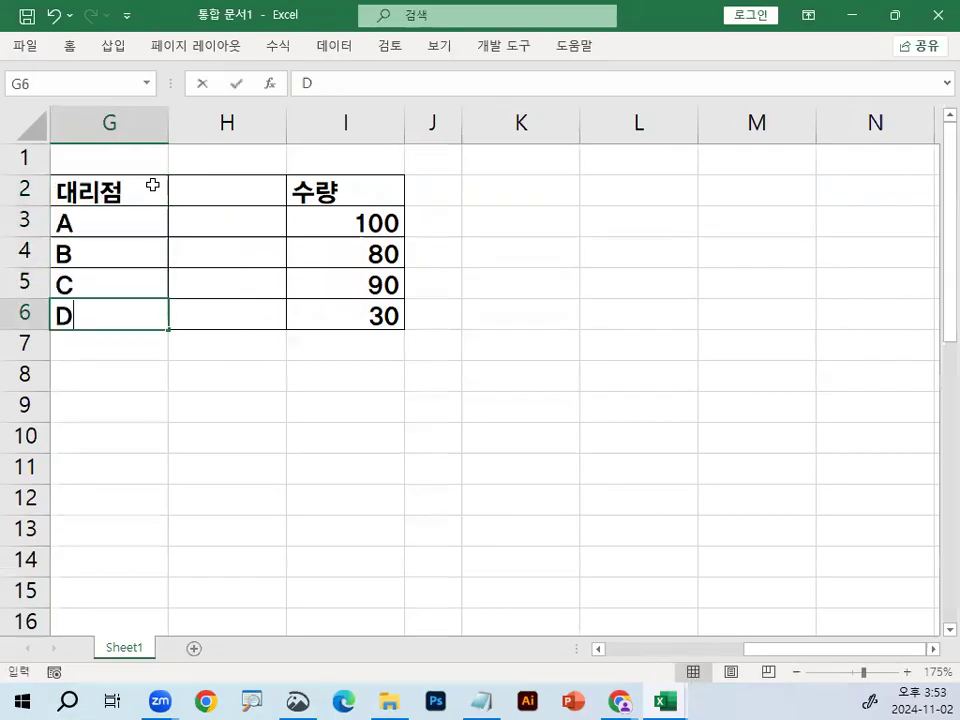
key("Return")
type("A")
key("Return")
- Apply all borders to G2:I7 so the table includes row 7
left_click_drag(140, 192, 360, 332)
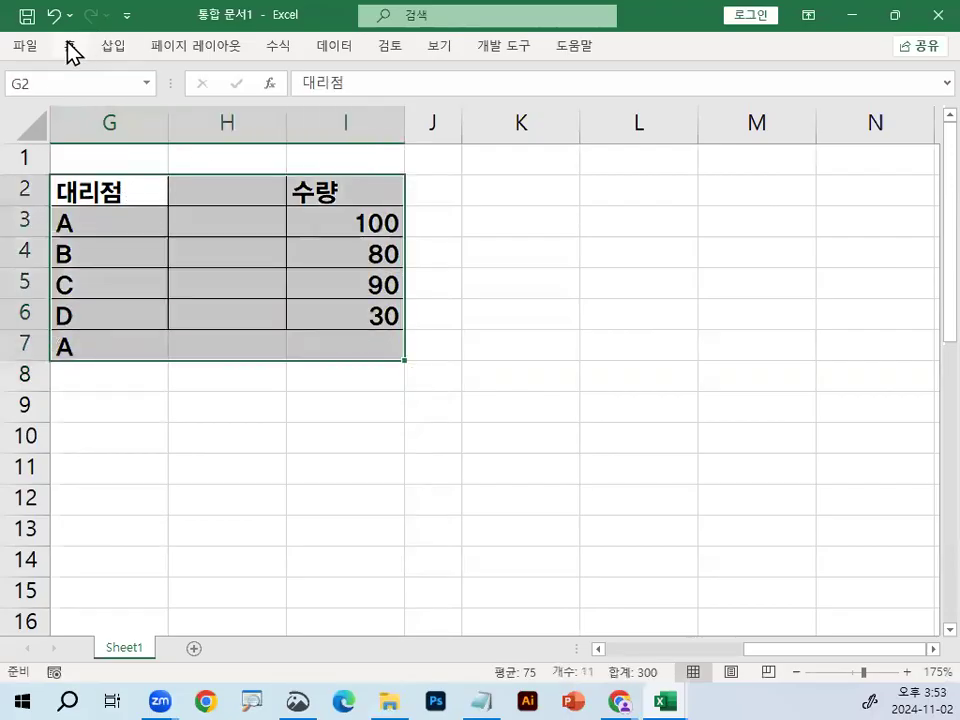
left_click(70, 47)
left_click(200, 110)
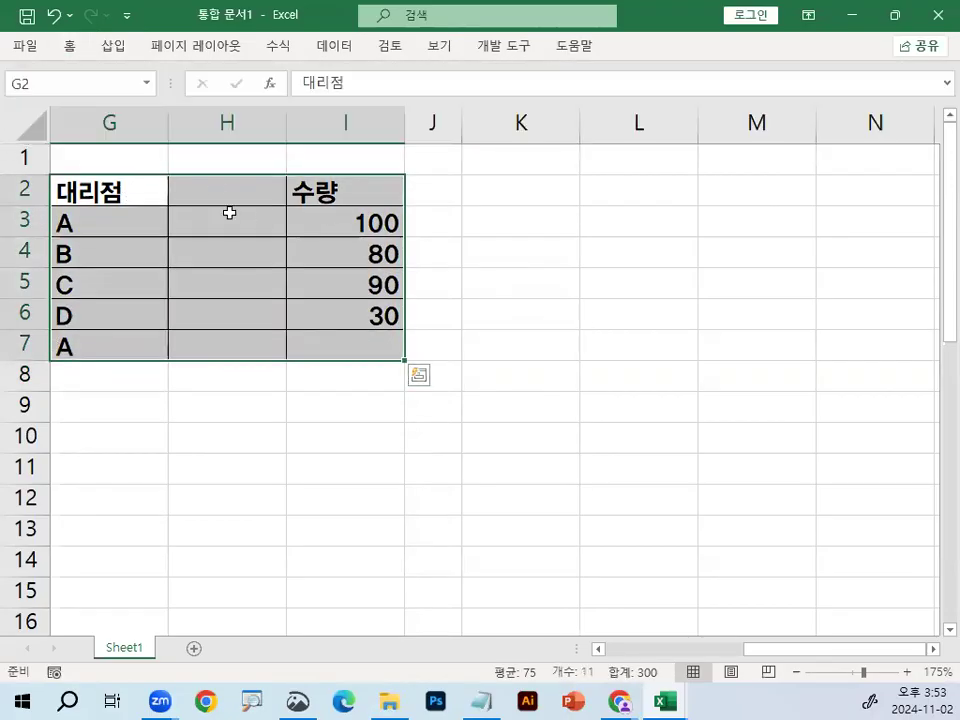
- Enter the column heading 제품명 in H2
left_click(228, 198)
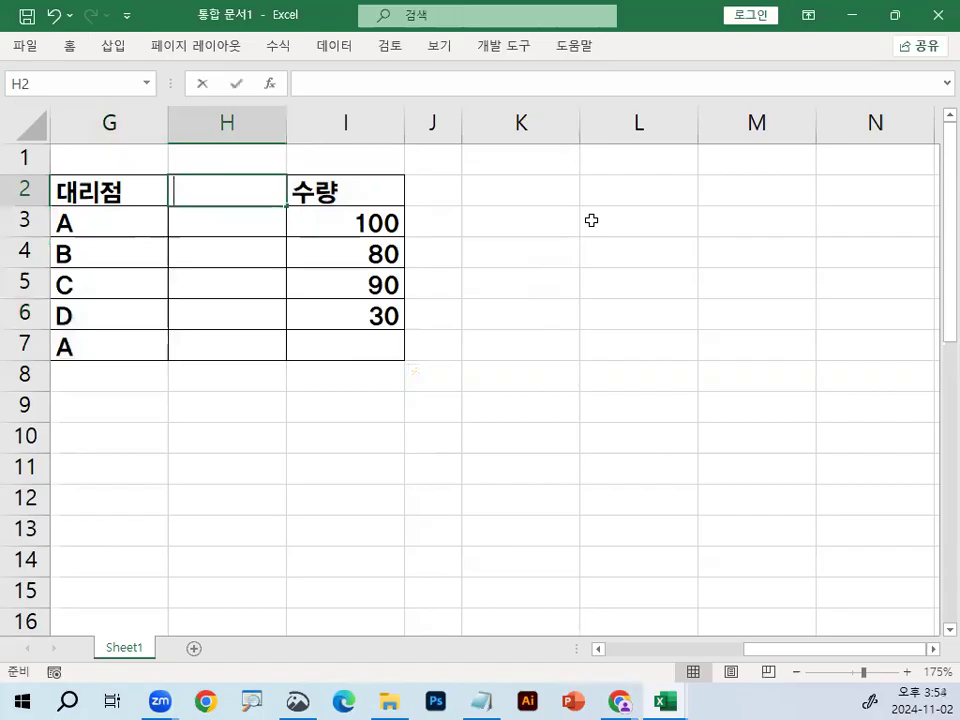
type("WPVN")
key("BackSpace")
key("BackSpace")
key("BackSpace")
key("BackSpace")
key("Hangul")
type("제품명")
key("Return")
key("Left")
key("Left")
key("Right")
key("shift+Down")
key("shift+Down")
key("shift+Down")
key("shift+Down")
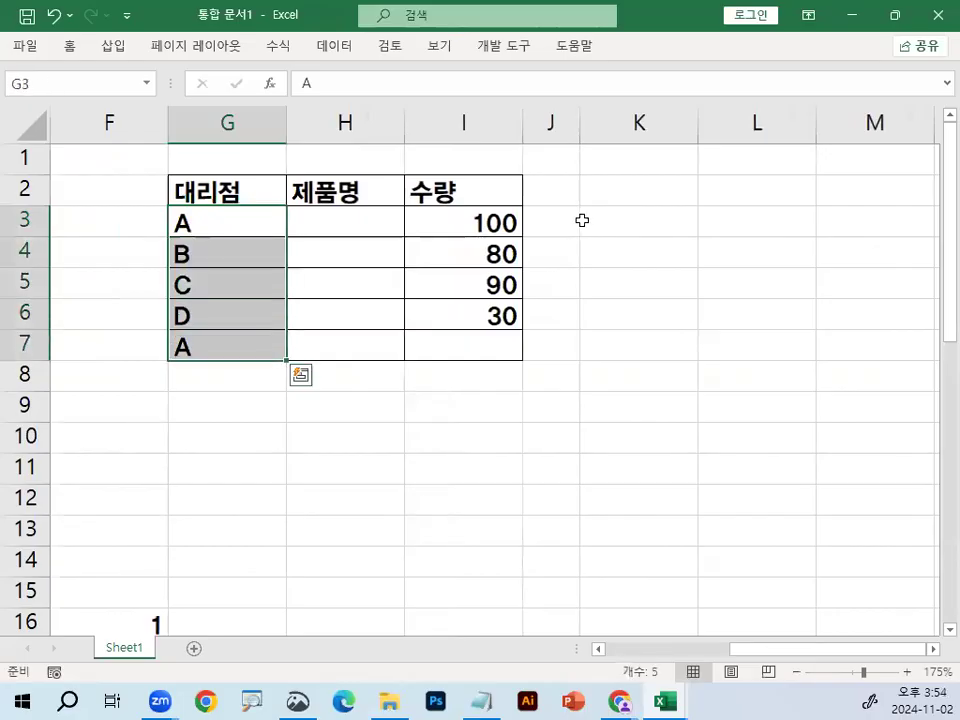
left_click(229, 355)
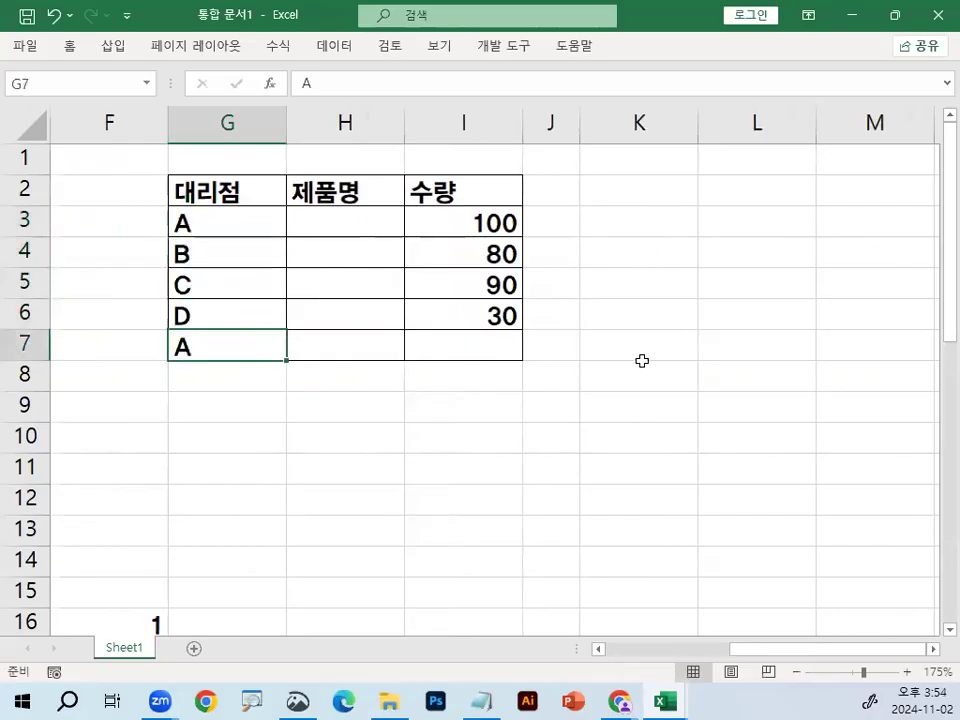
left_click(929, 650)
left_click(929, 650)
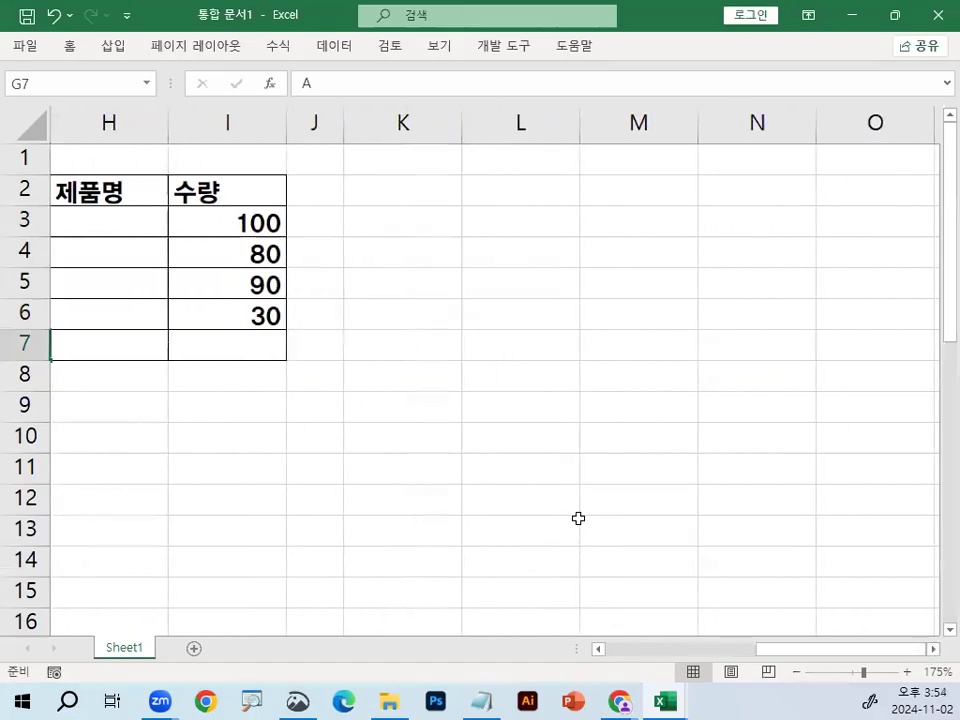
left_click_drag(782, 652, 748, 663)
- Enter 에어컨 as the first product name in H3
left_click(355, 222)
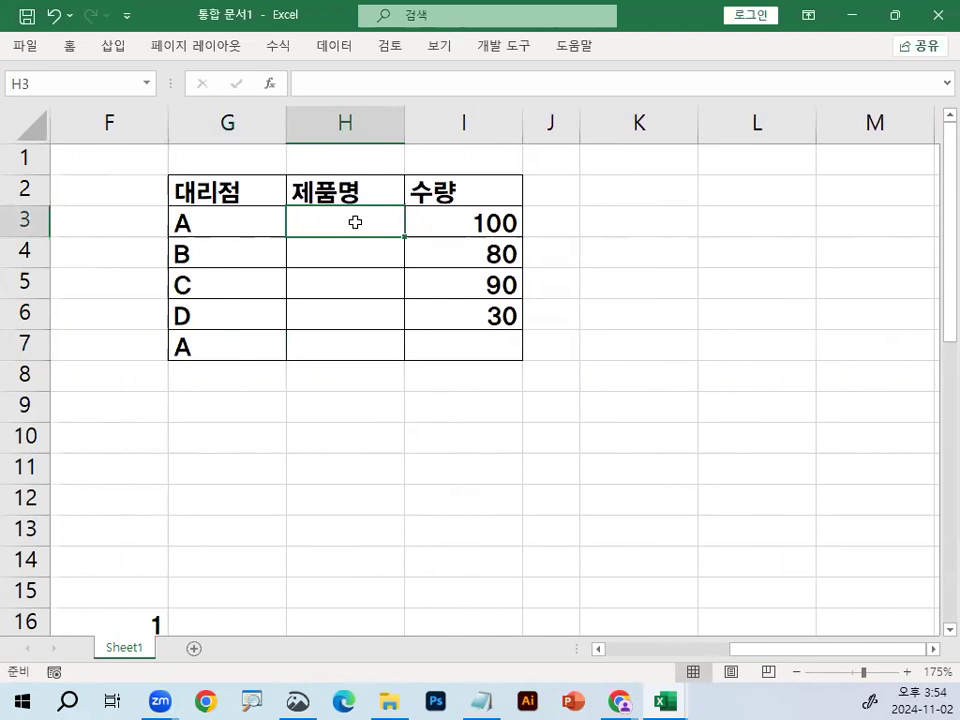
type("선")
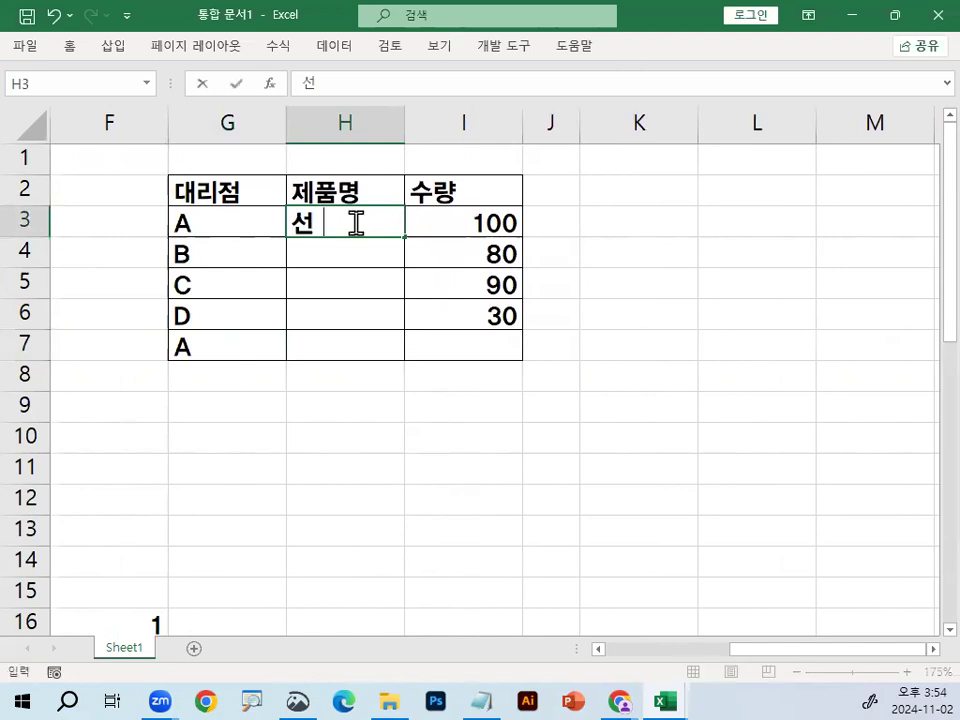
key("BackSpace")
type("에이")
key("BackSpace")
type("넉")
key("BackSpace")
key("BackSpace")
type("어컨")
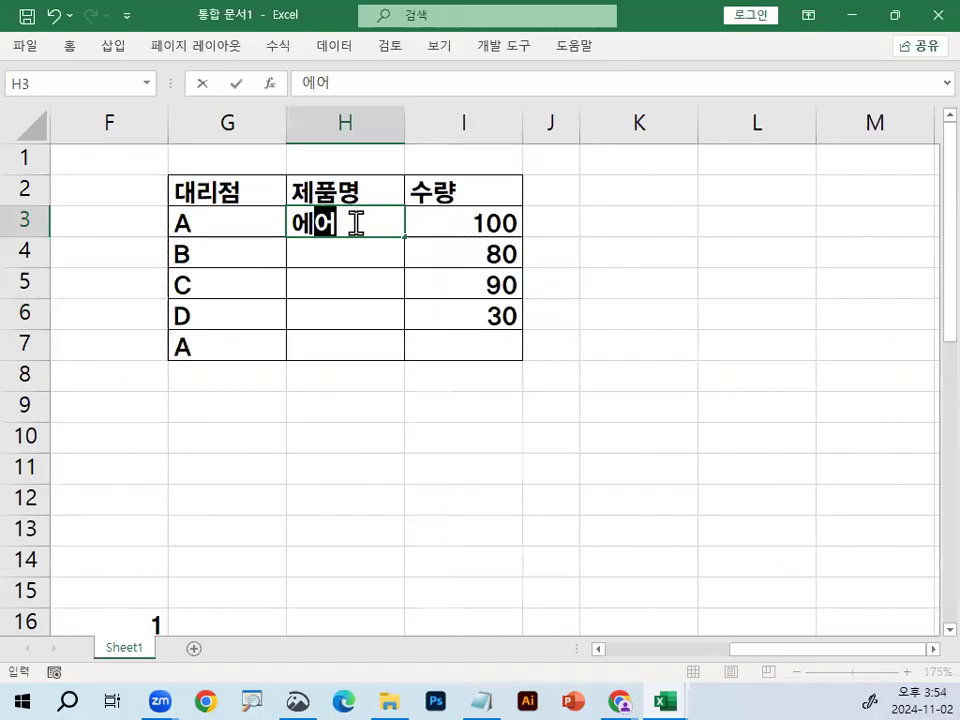
key("Return")
- Fill the remaining product names in H4:H7 with 냉장고, 세탁기, 건조기 and 공기청정기
type("냉장고")
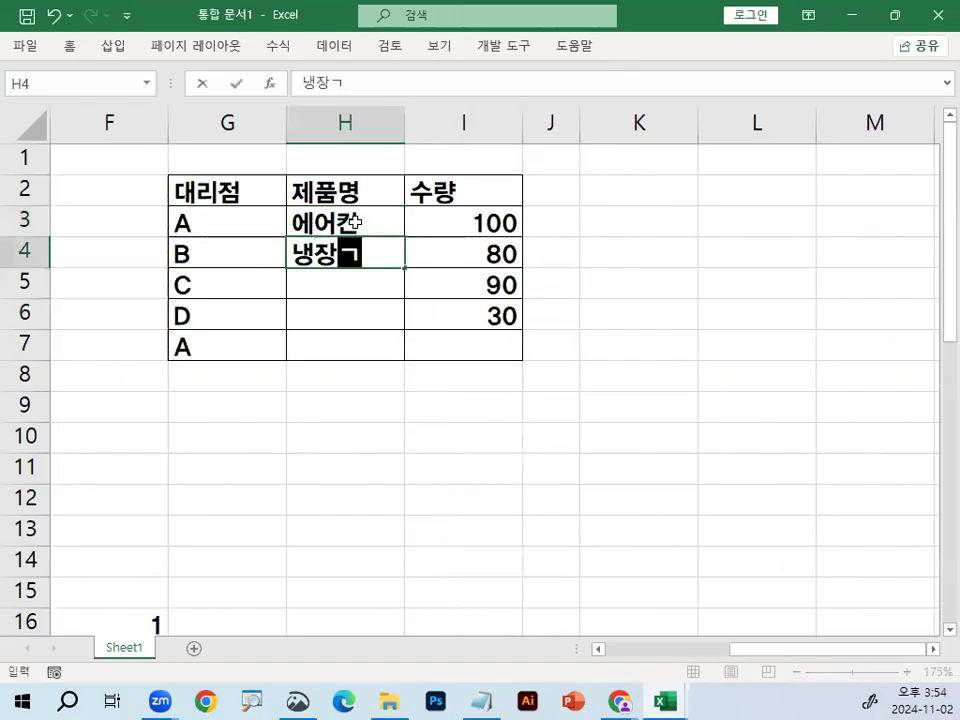
key("Return")
type("세탁기")
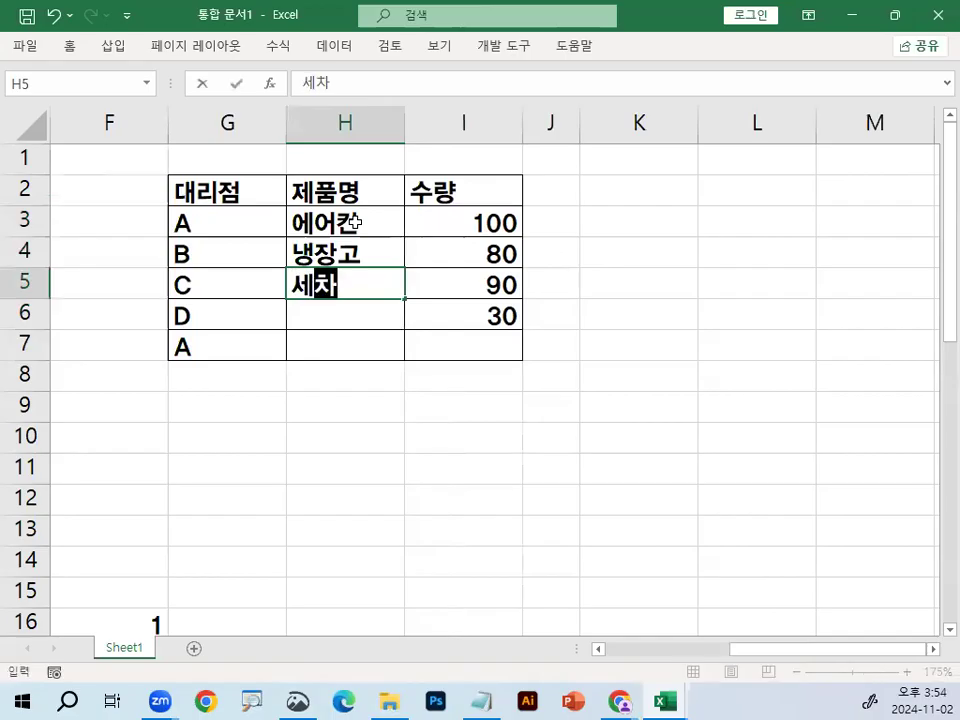
key("BackSpace")
type("기")
key("Return")
type("건조기")
key("Return")
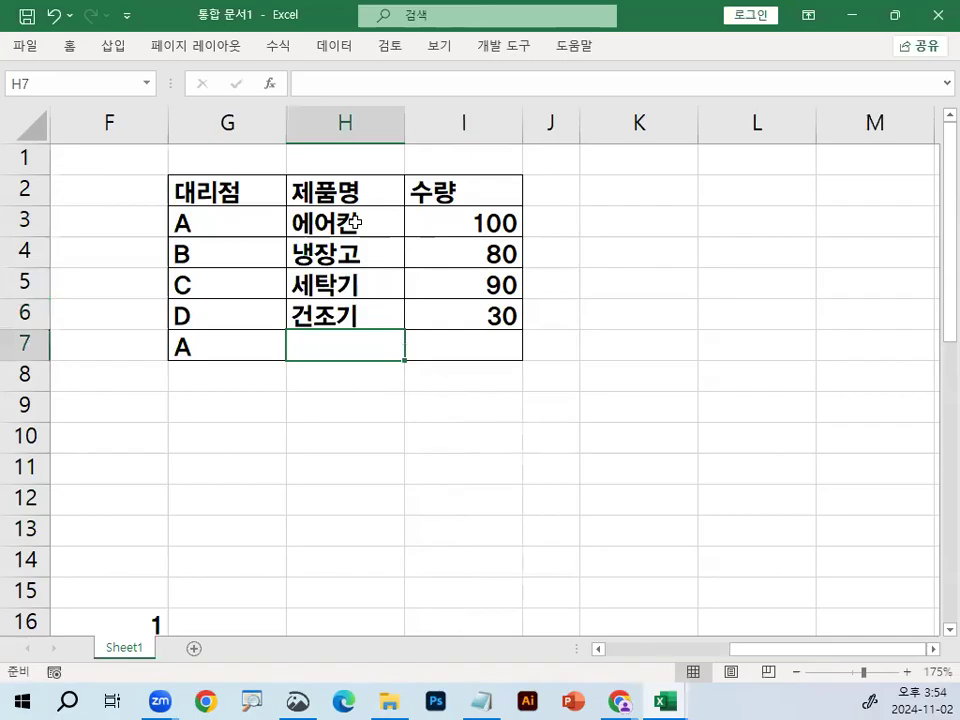
type("공기청정기")
key("Return")
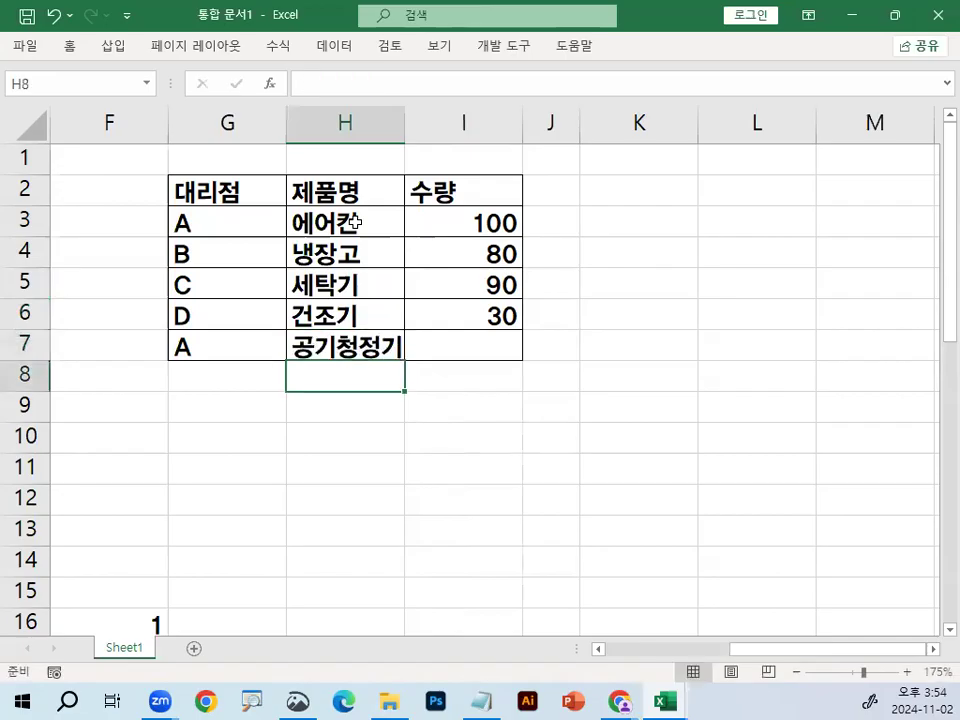
- Enter the quantity 120 for 공기청정기 in I7 and widen column H slightly
left_click(470, 343)
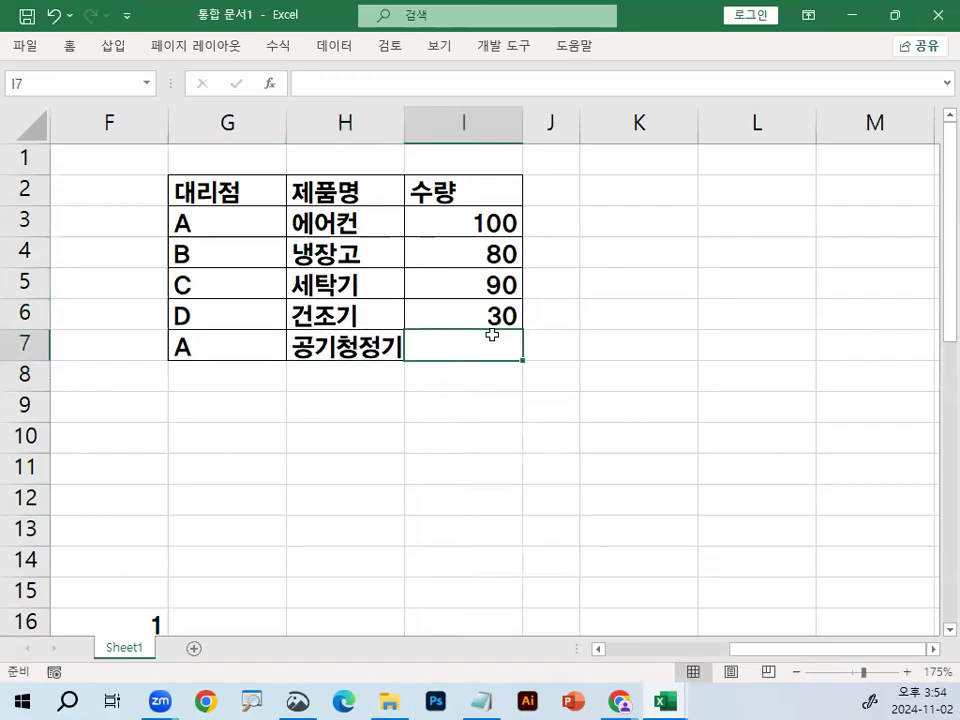
type("120")
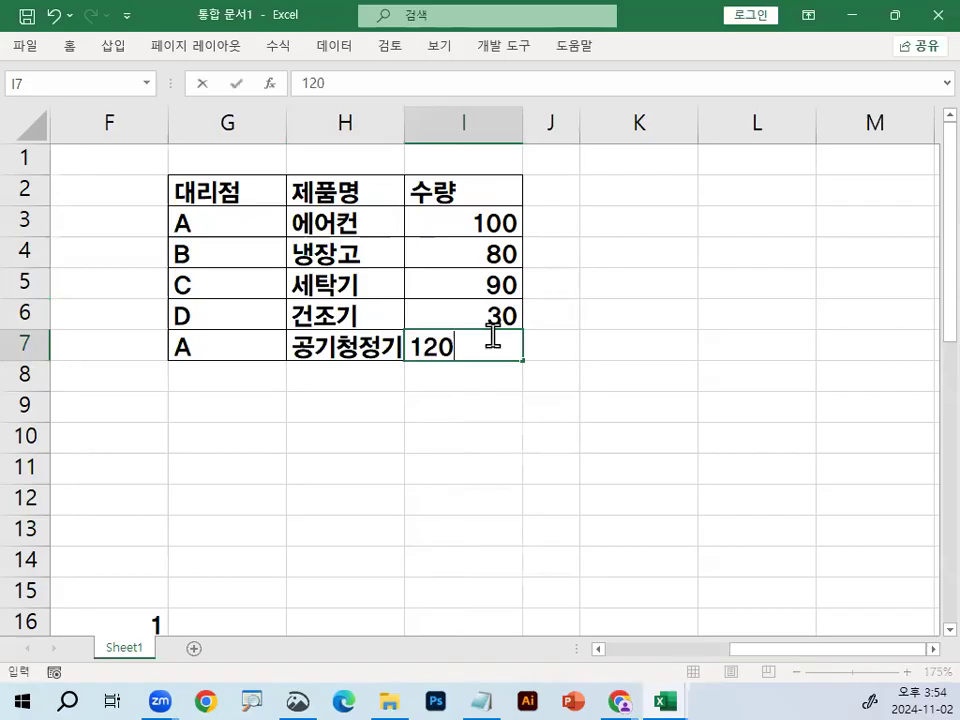
key("Return")
mouse_move(404, 133)
left_mouse_down()
mouse_move(410, 122)
mouse_move(419, 128)
left_mouse_up()
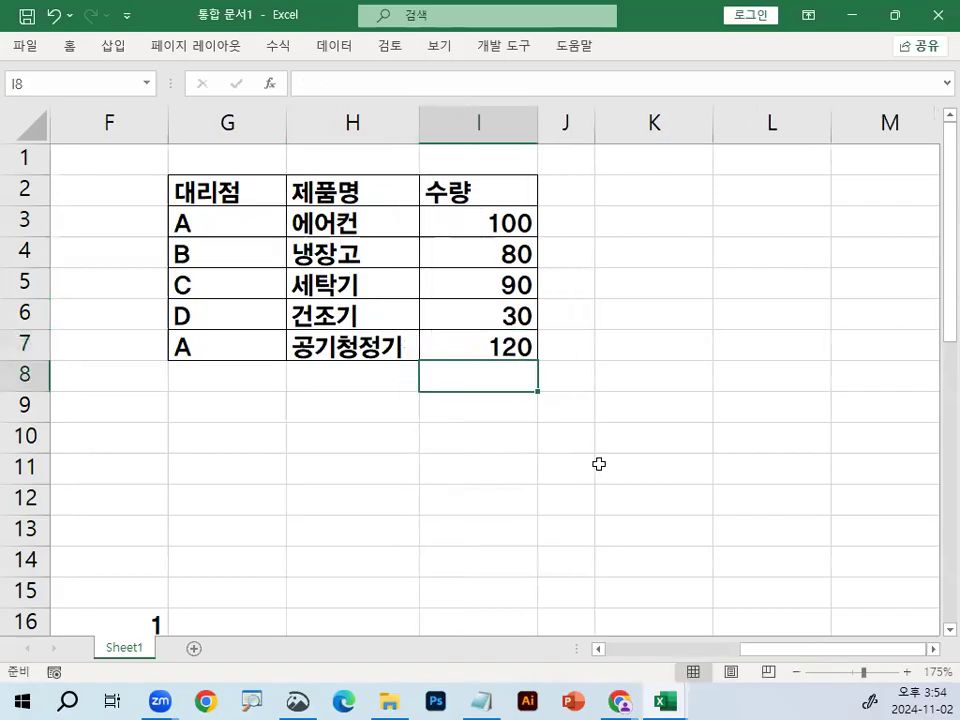
left_click(592, 462)
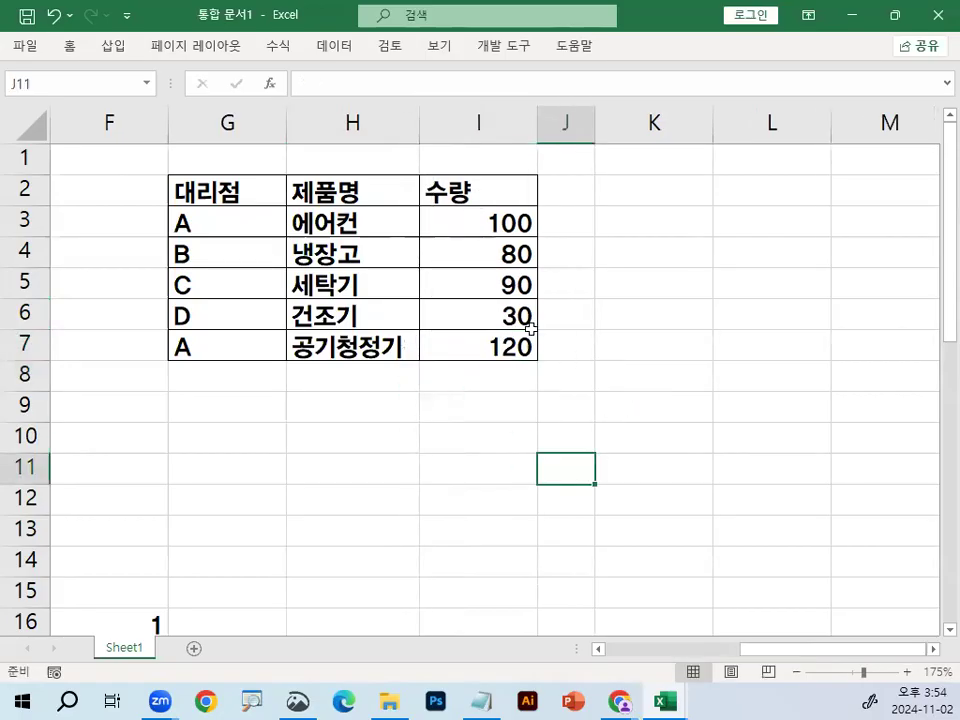
- Enter the text INDEX,MATCH,MAX 일반함수 in G9 below the table
left_click(268, 404)
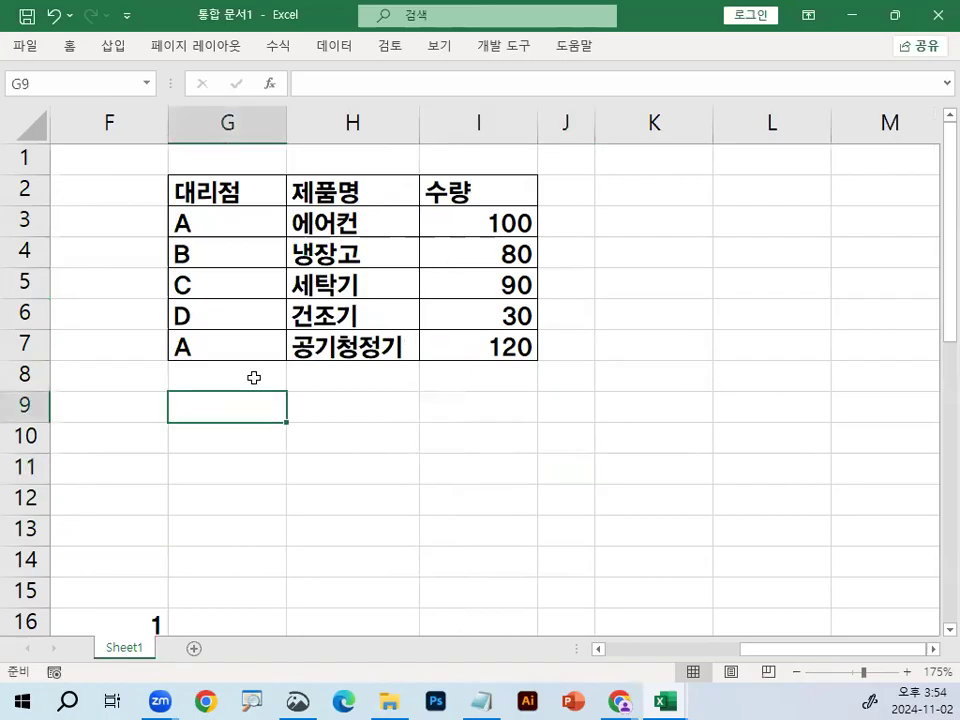
type("ㅏㅜㅇ")
key("BackSpace")
key("BackSpace")
key("BackSpace")
type("INDEX")
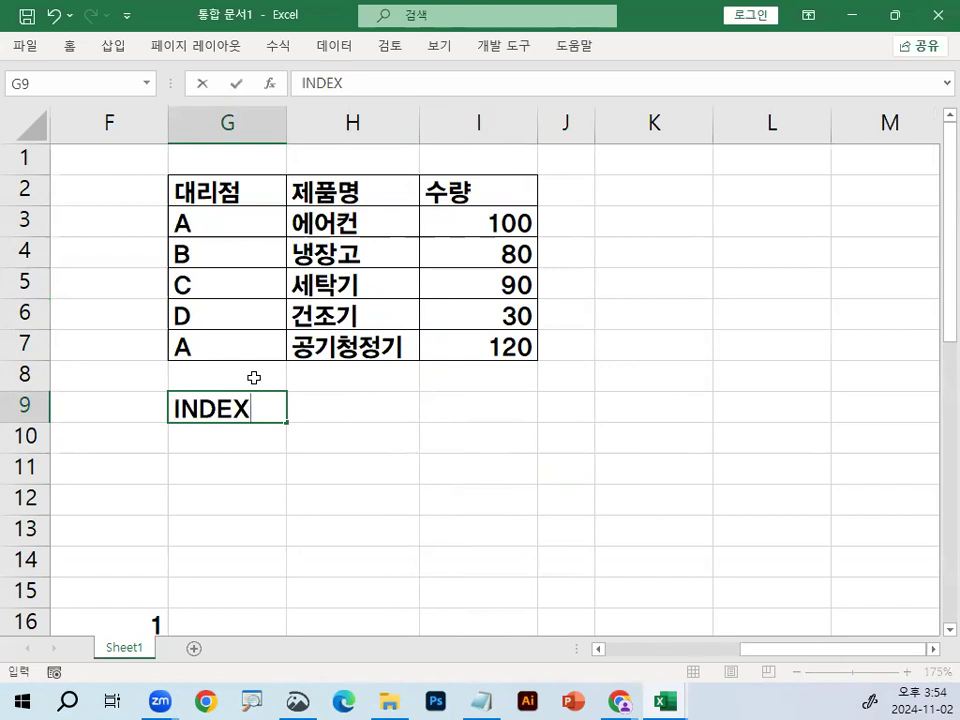
type(",MATC")
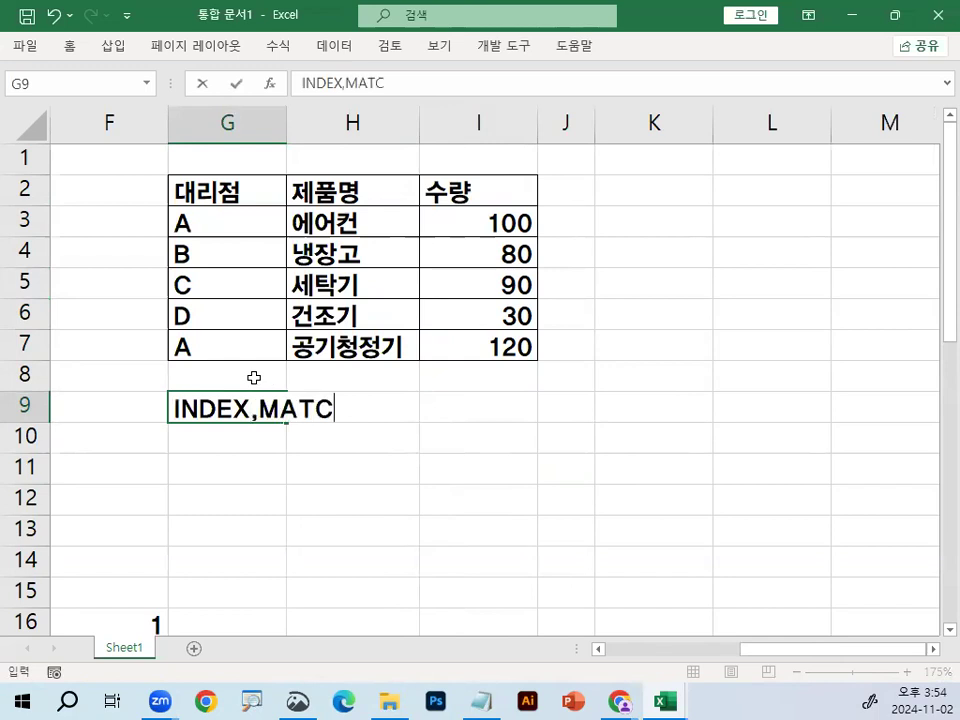
type("H,M")
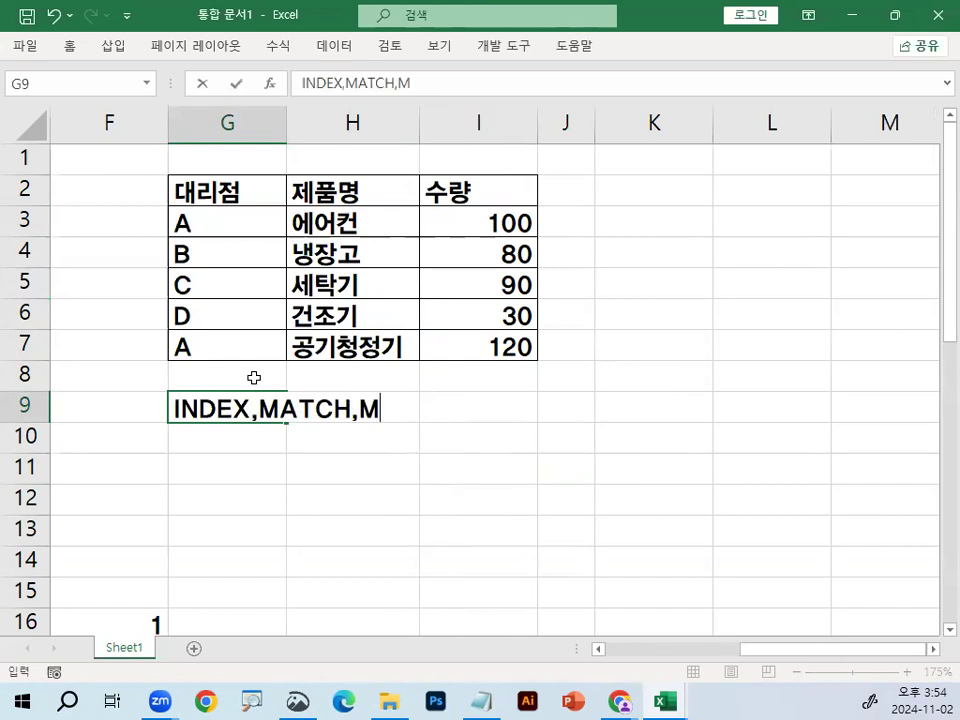
type("AX 일")
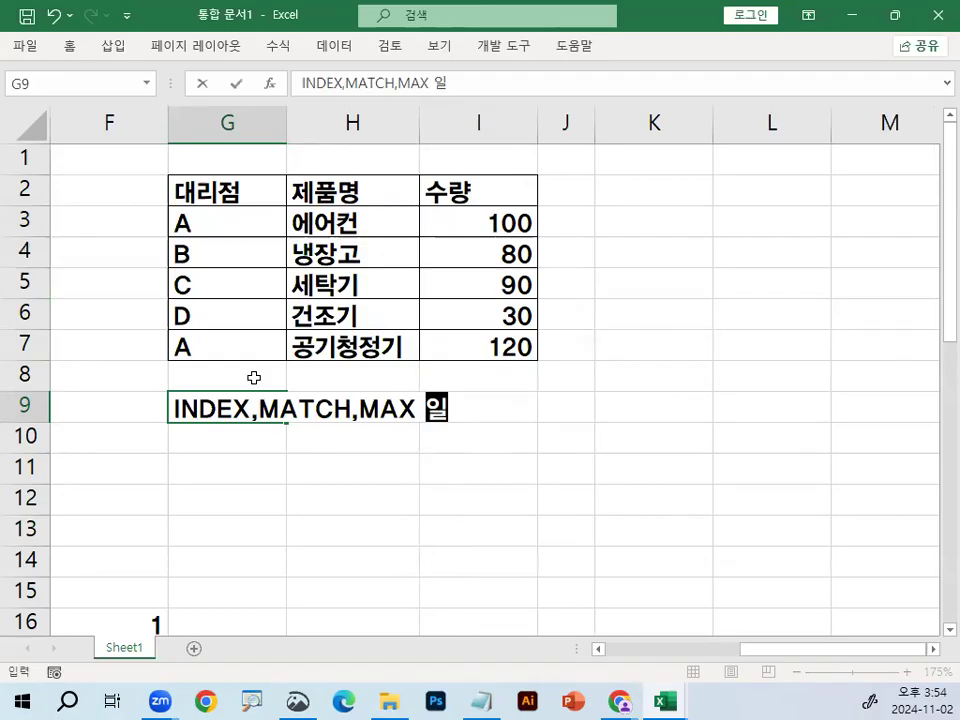
type("하반함수")
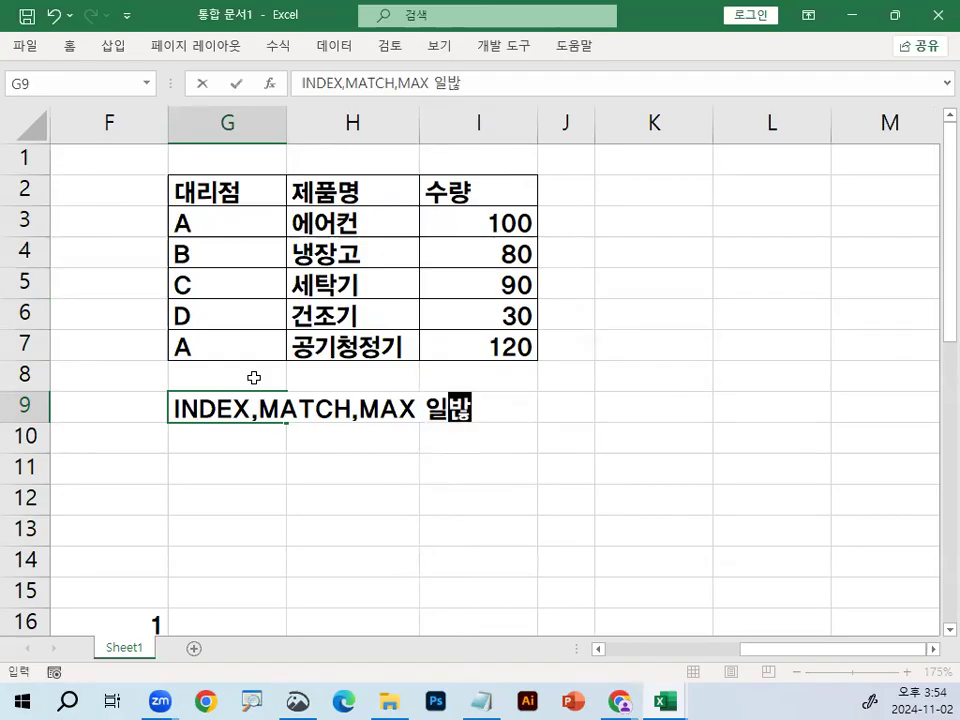
key("Return")
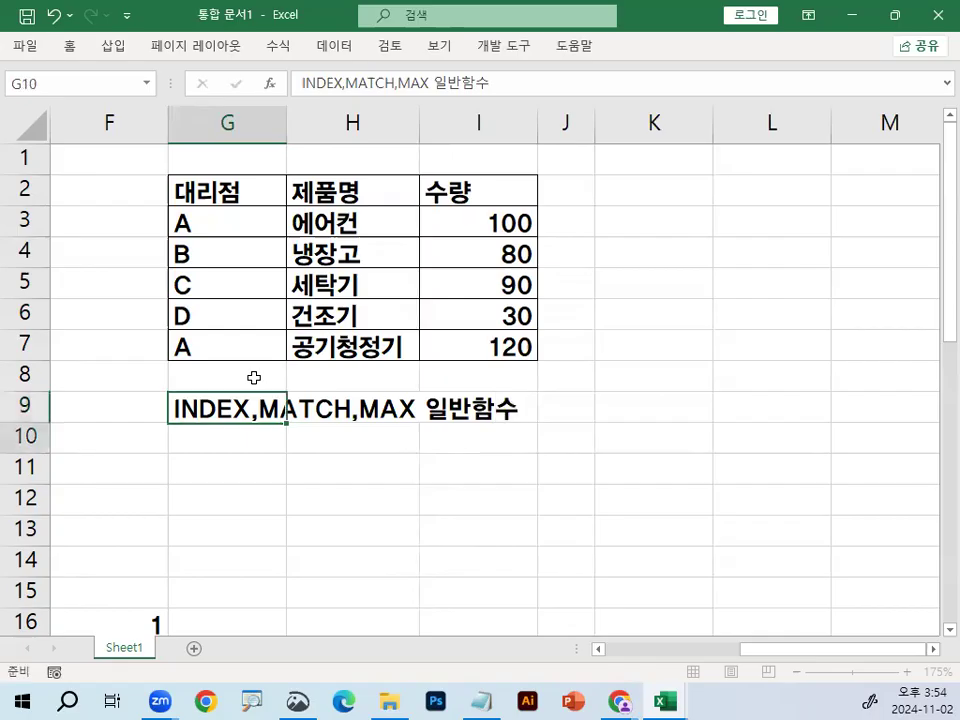
key("Return")
key("Up")
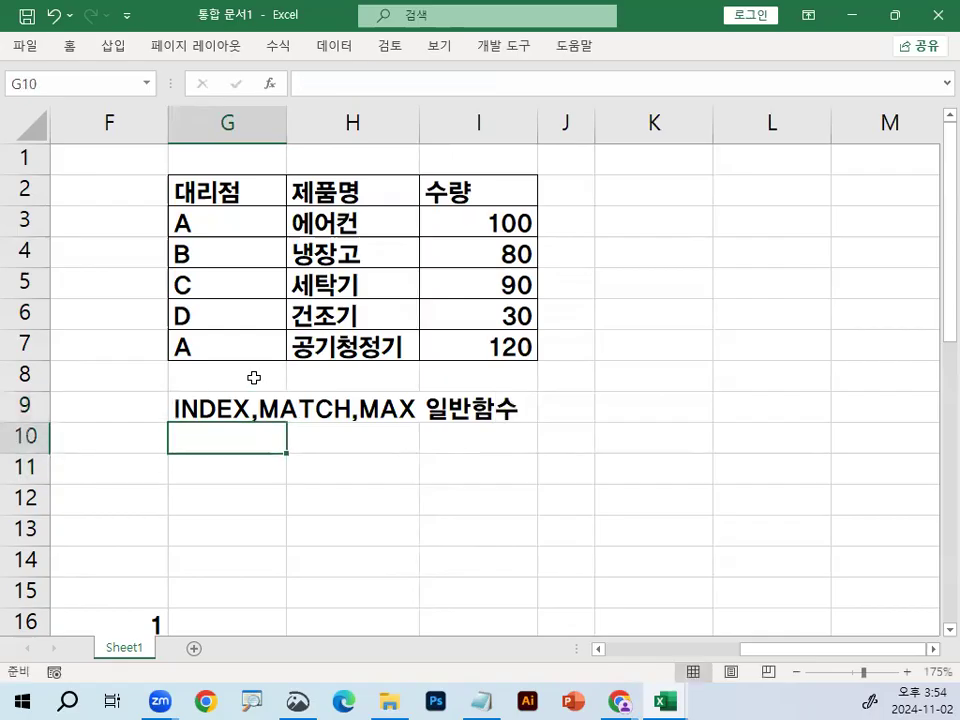
type("최다판")
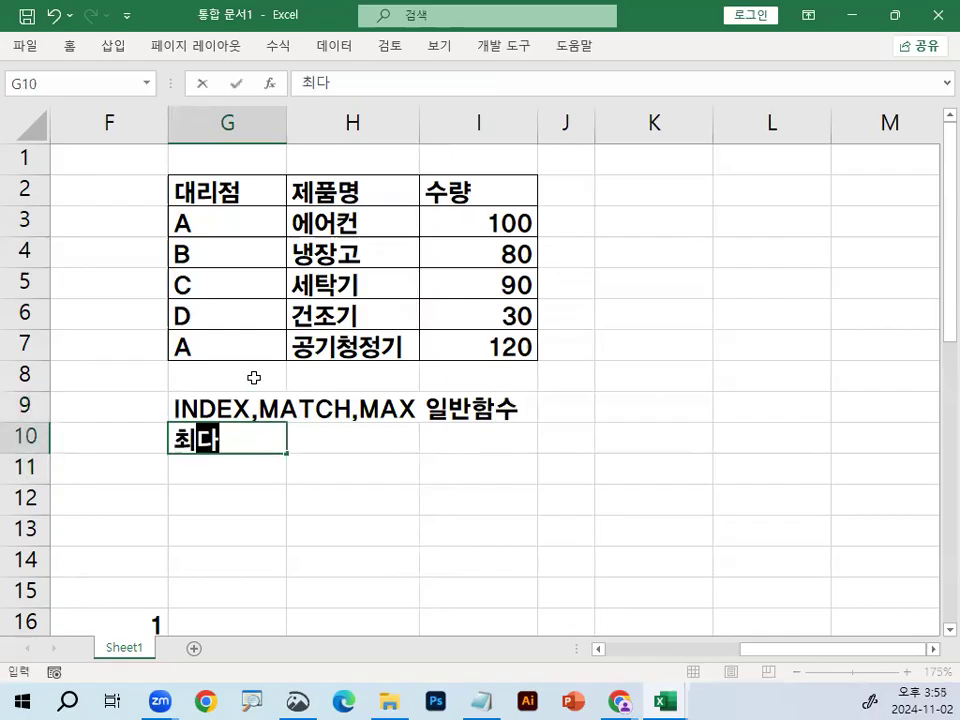
key("BackSpace")
key("BackSpace")
key("BackSpace")
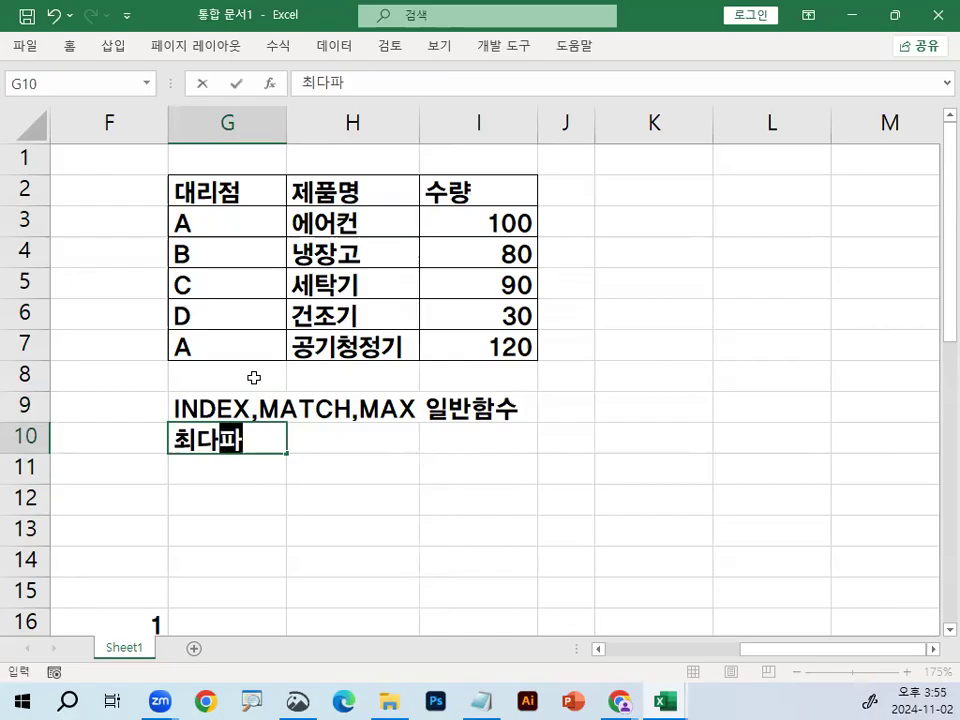
type("판ㅇㅁ")
key("BackSpace")
key("BackSpace")
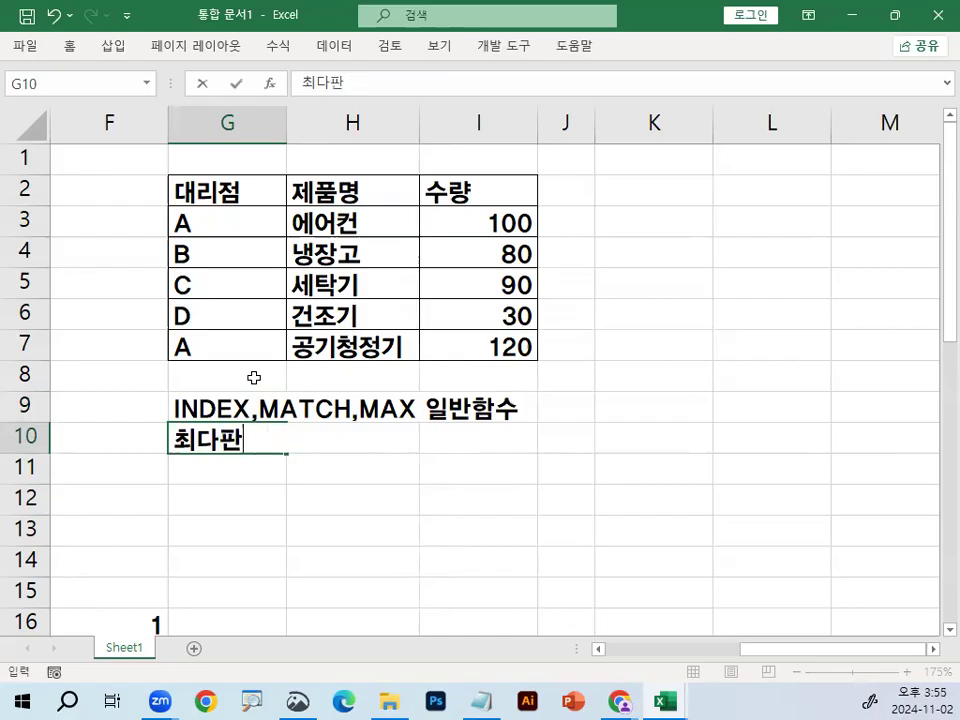
key("Escape")
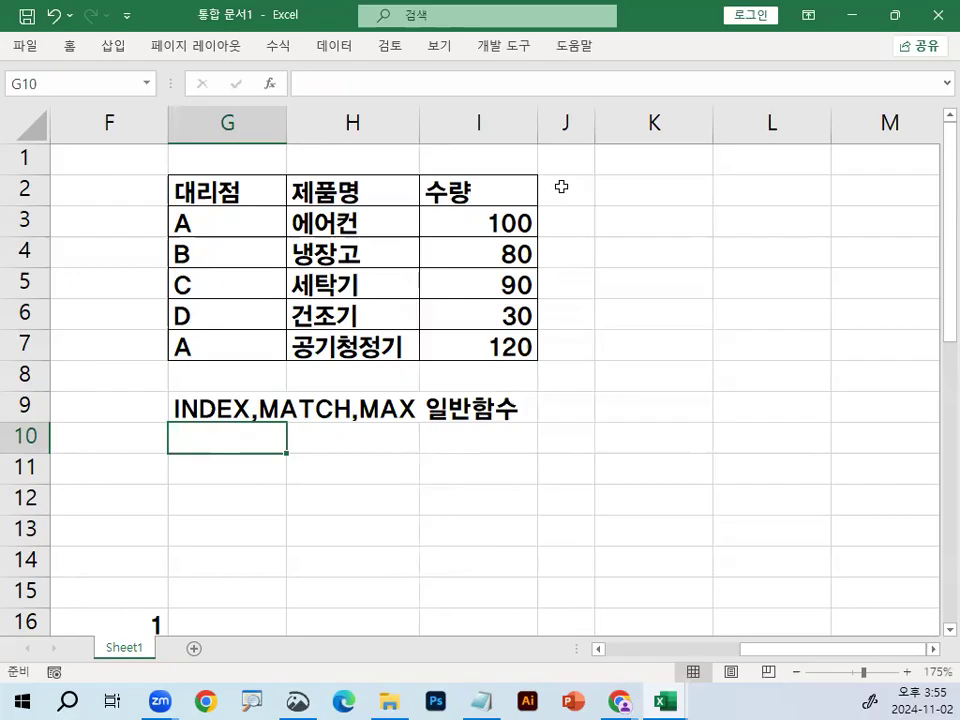
- Rename the quantity column heading in I2 to 판매수량
left_click(518, 199)
type("판매수")
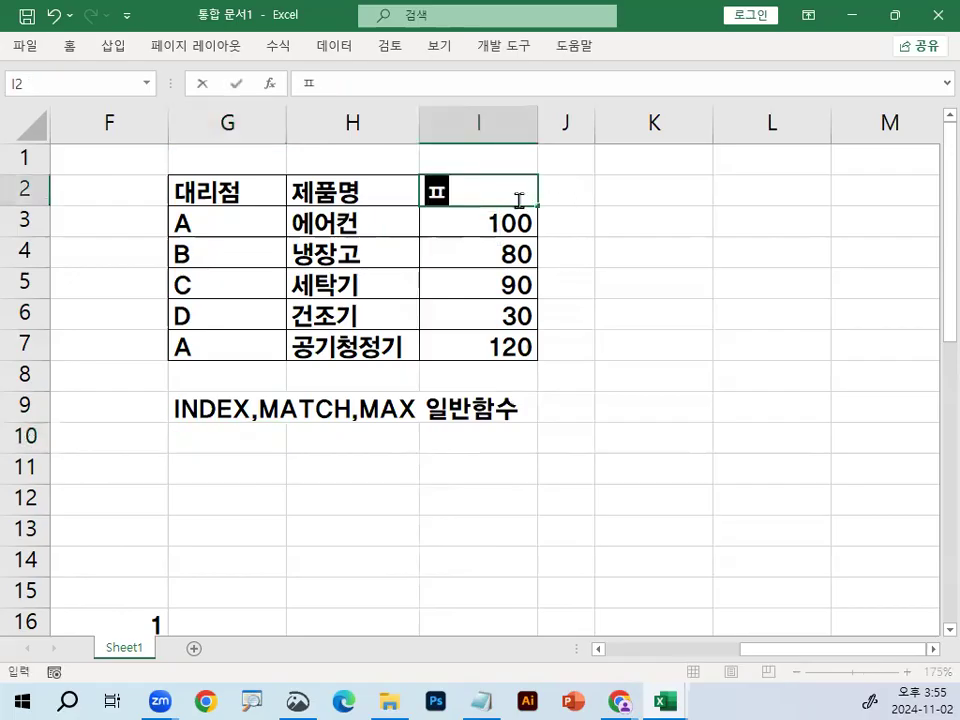
type("량")
key("Return")
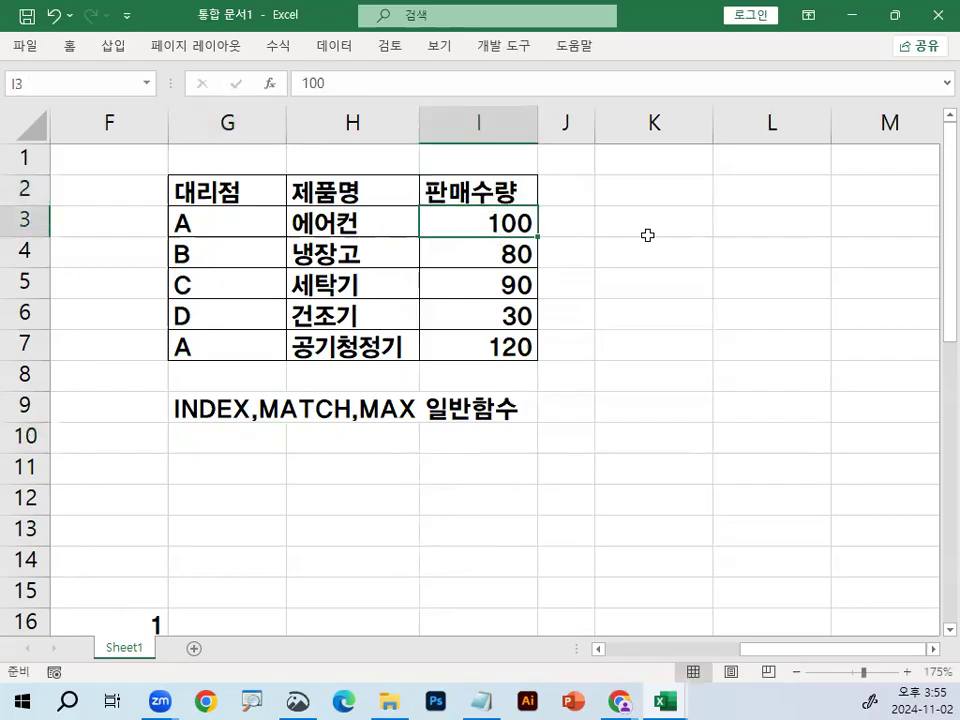
- Enter the task sentence 최다판매한 제품명을 구하시오 in G10
left_click(212, 454)
type("최댓")
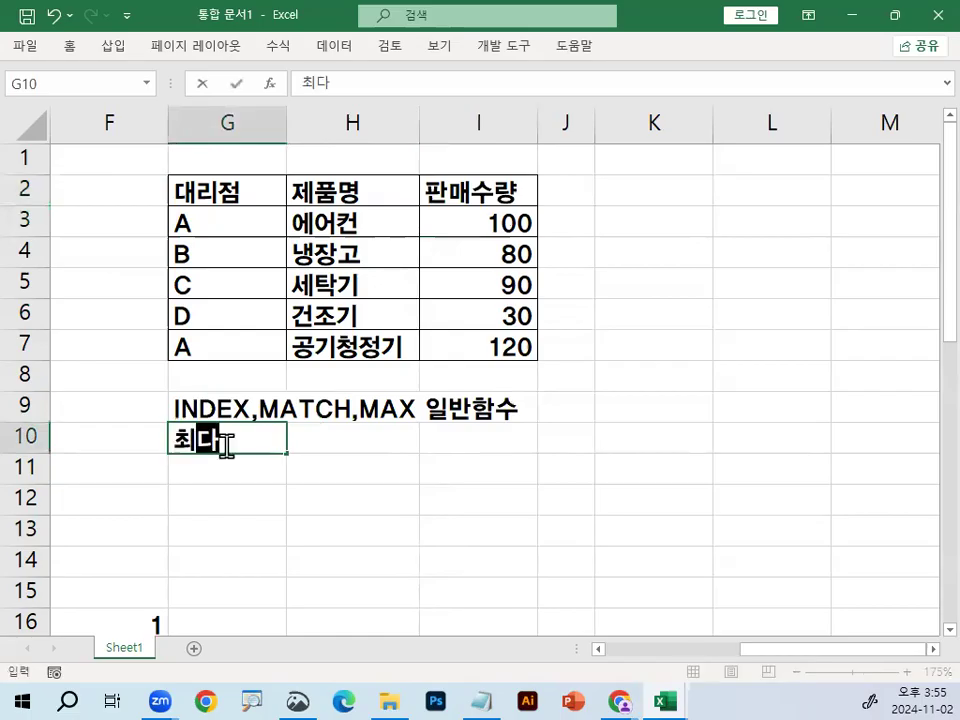
type("판매한 ")
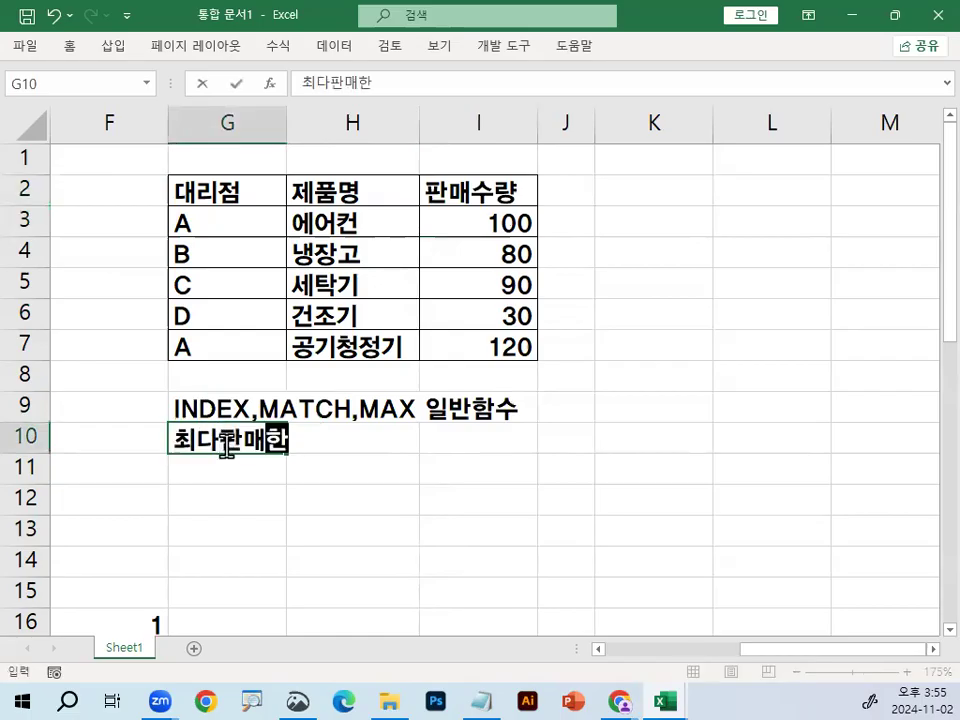
type("제품명ㅇ")
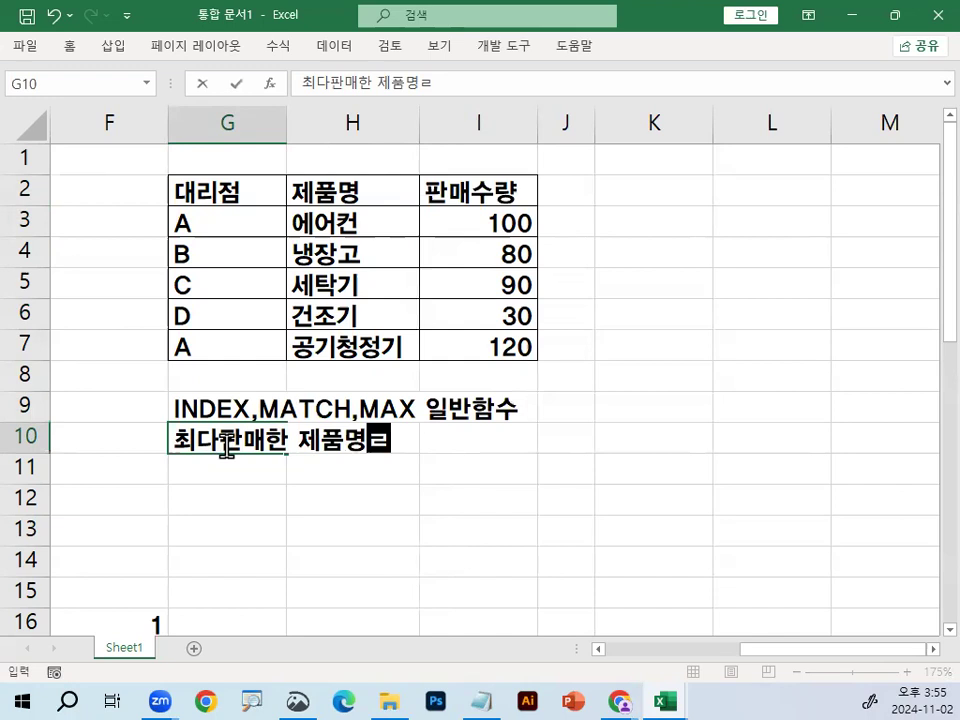
type("을 구하시오")
key("Return")
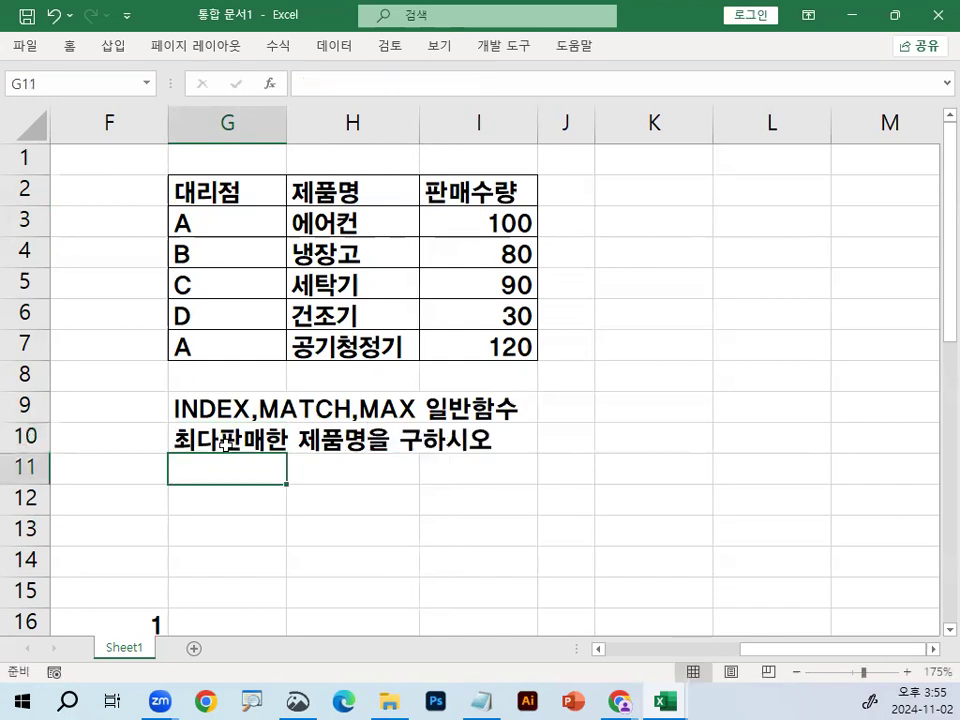
left_click(529, 230)
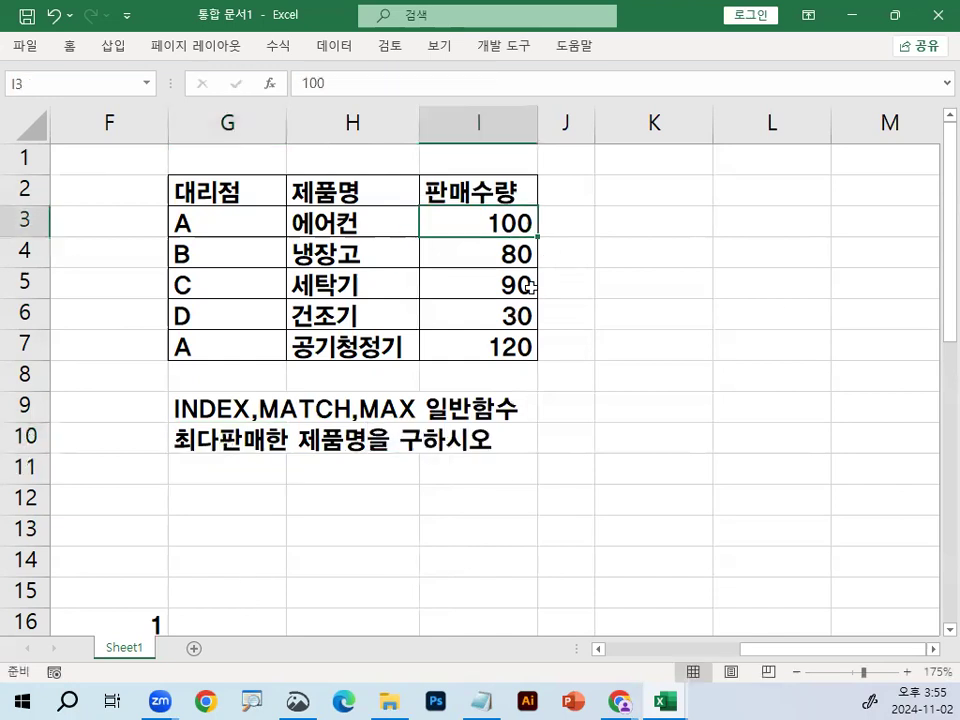
left_click_drag(516, 196, 549, 232)
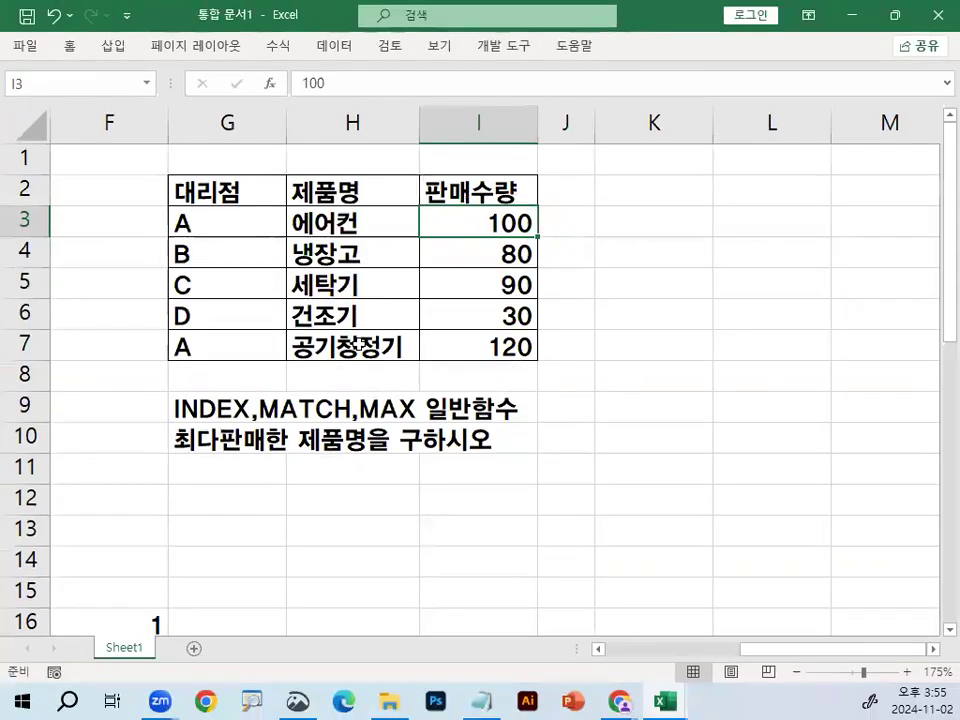
left_click(306, 442)
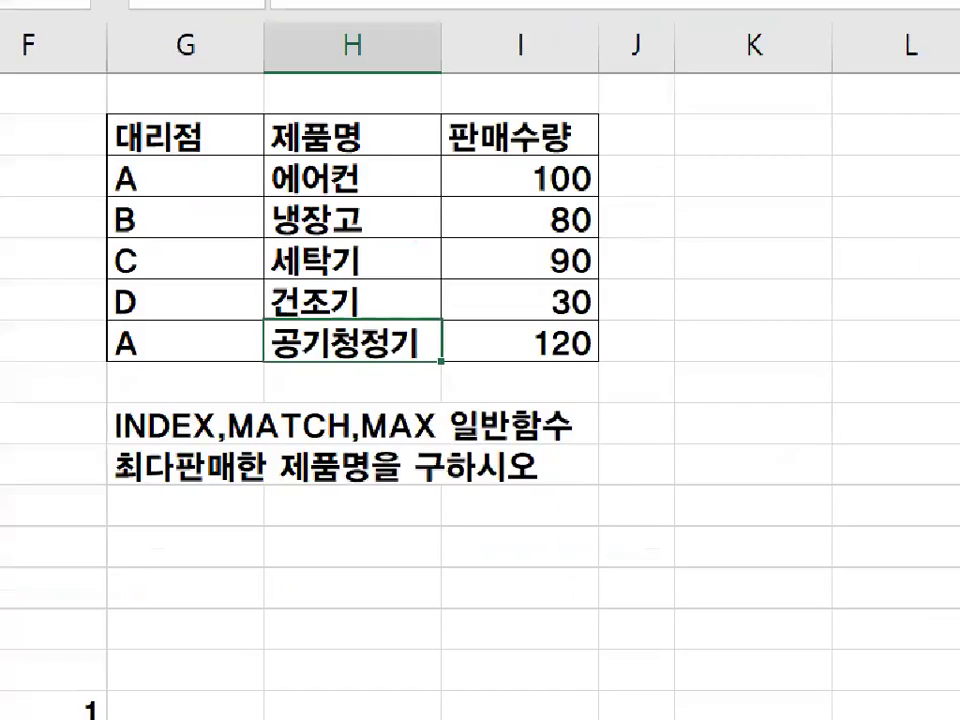
left_click_drag(467, 325, 445, 330)
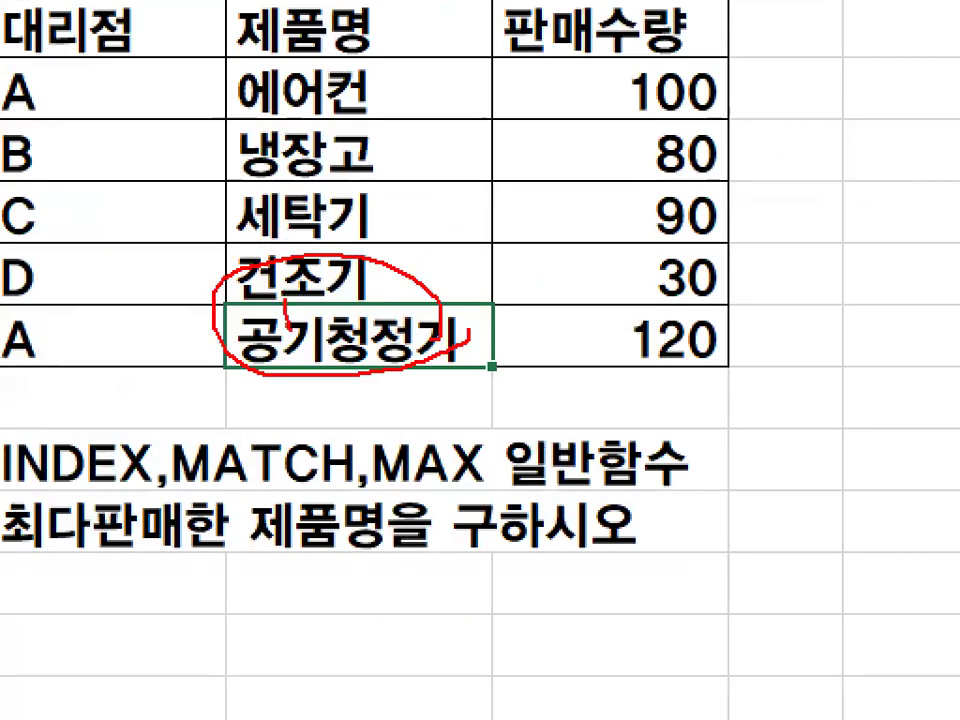
left_click_drag(295, 325, 480, 128)
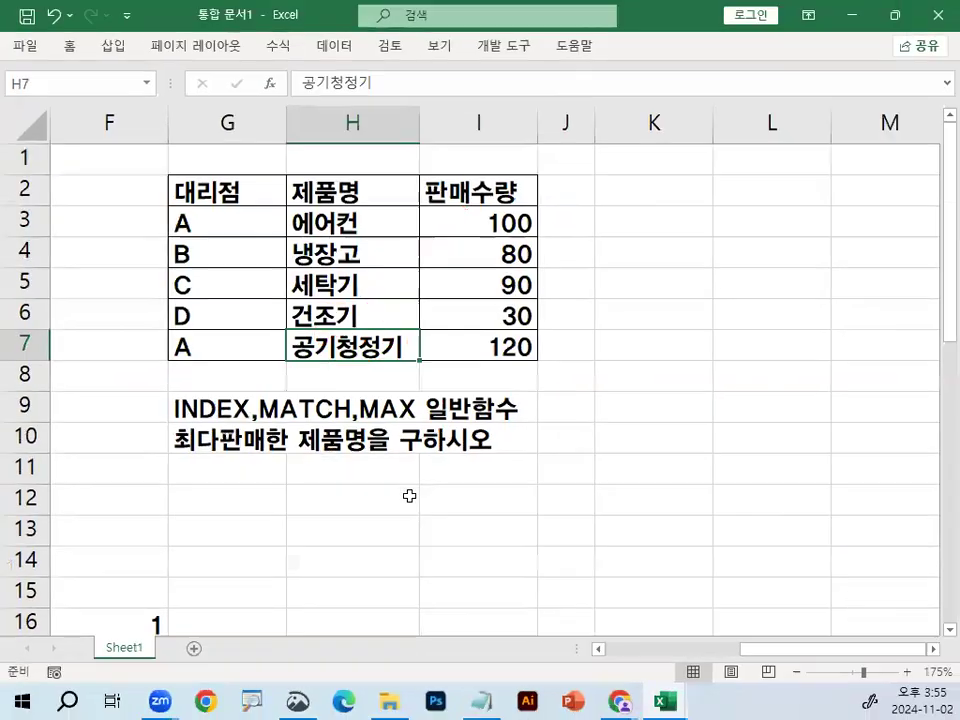
- Merge the row 11 cells from G11 across past column M, left-aligned, with a dark red font colour
scroll(466, 640, "down", 1)
left_click_drag(229, 380, 894, 378)
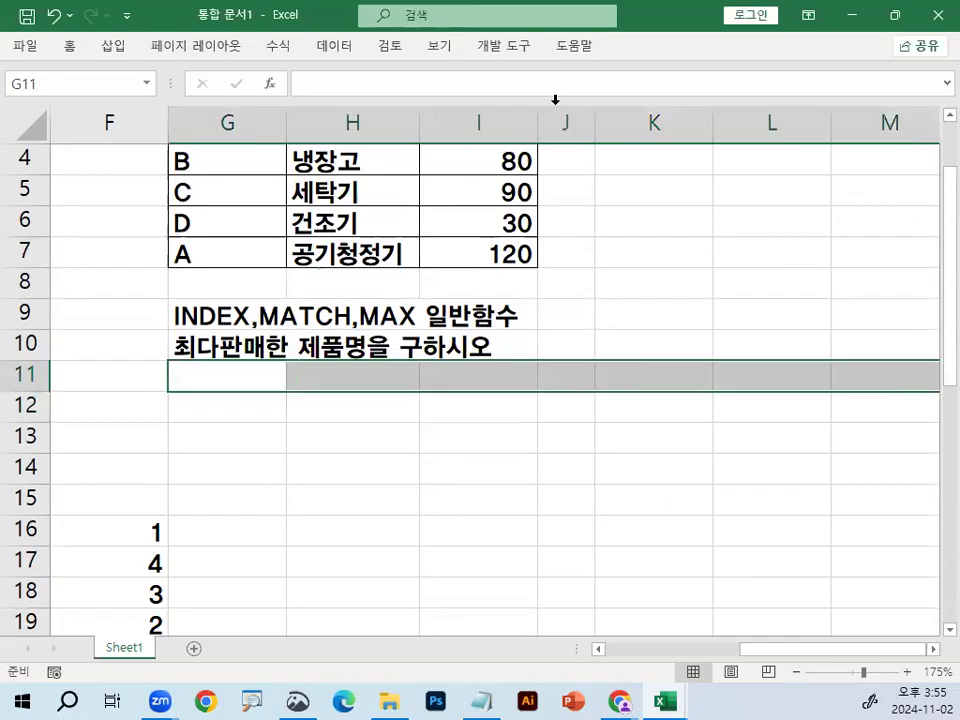
left_click(70, 45)
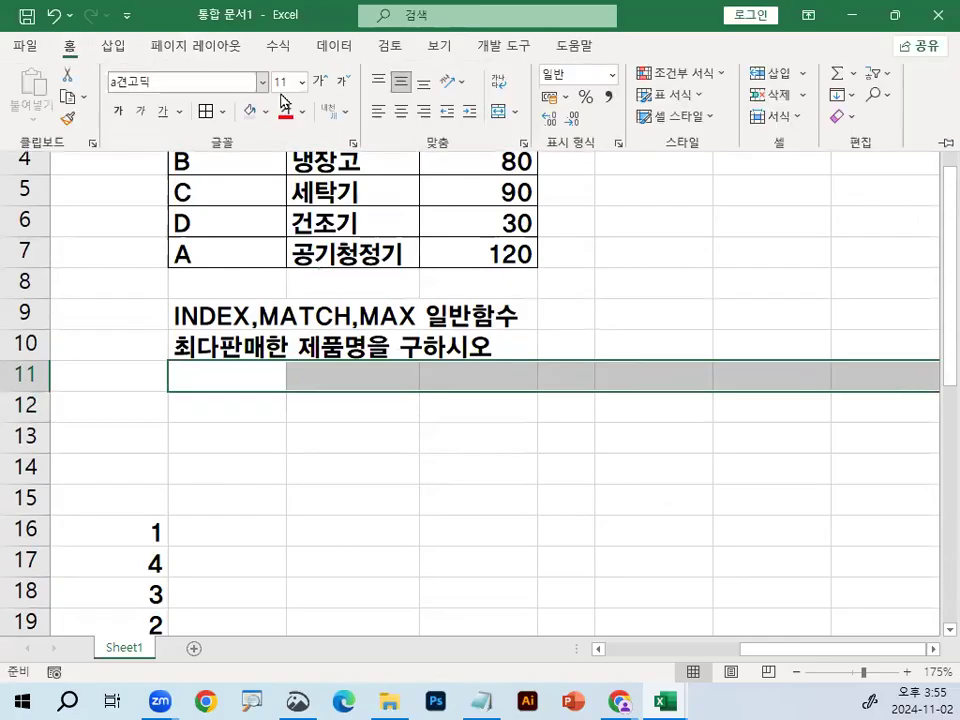
left_click(497, 112)
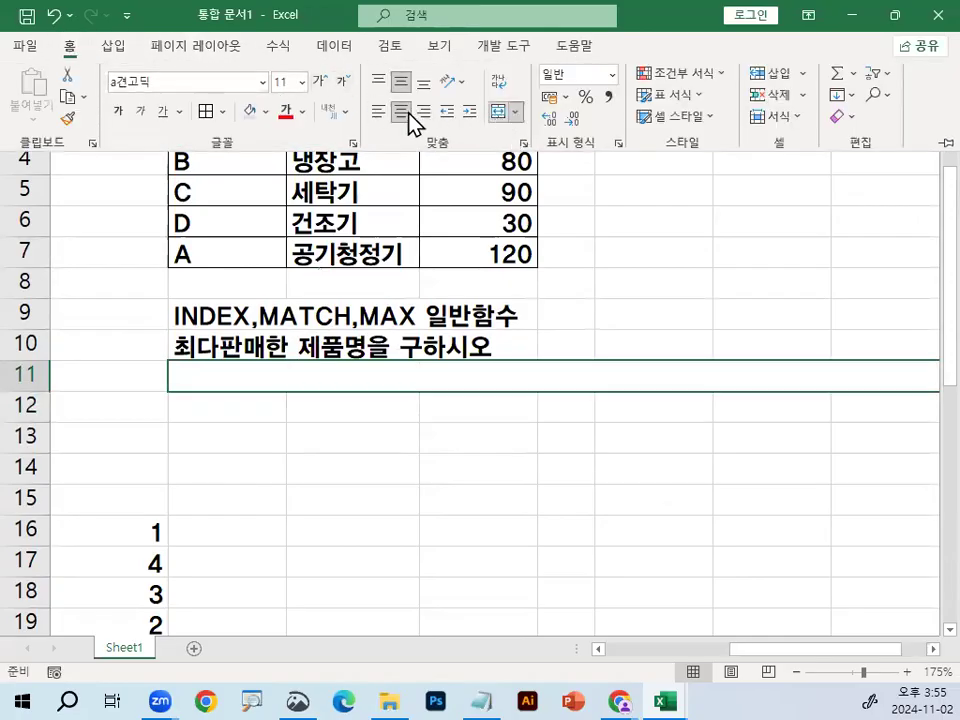
left_click(303, 111)
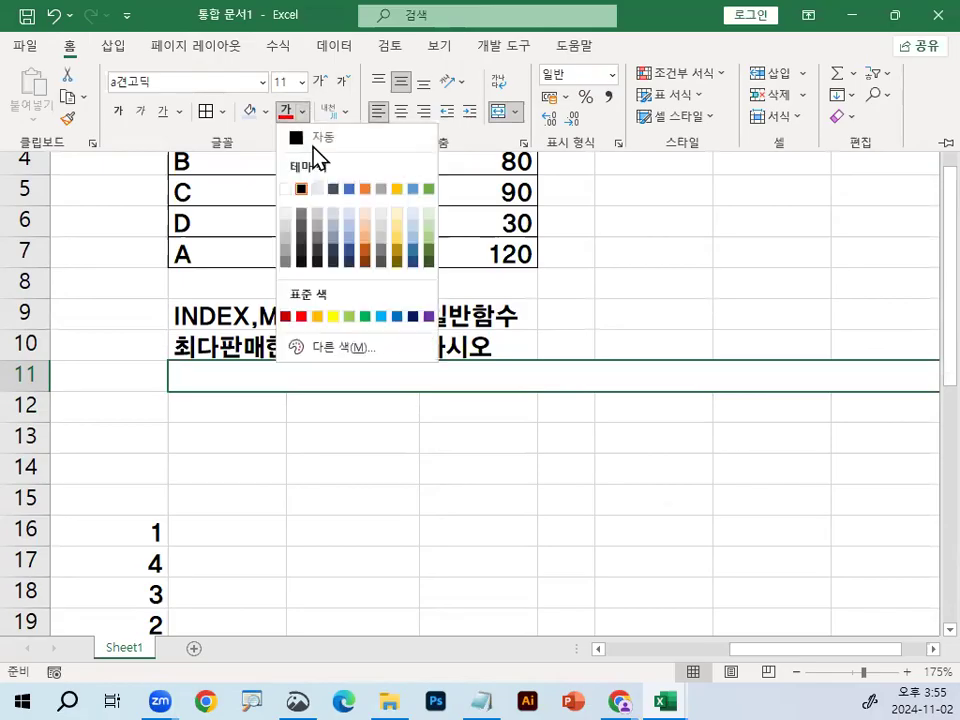
left_click(287, 314)
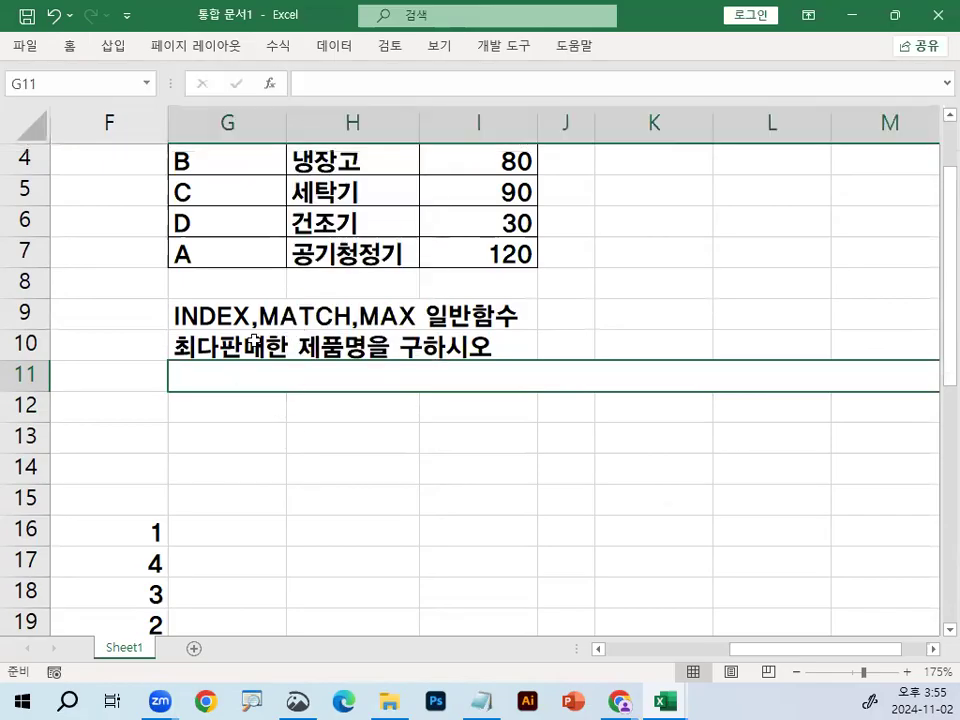
- Begin the formula explanation as text in the merged cell G11 with '=INDEX(구할범위,
type("'")
type("=ㅑ")
type("IN")
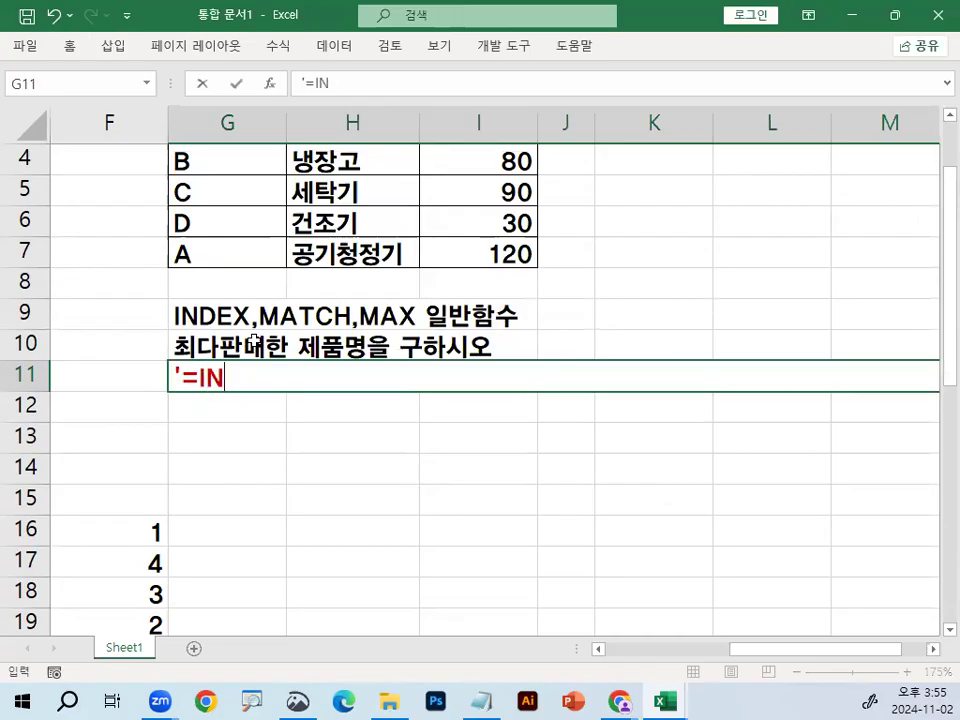
type("DEX(구할범ㅇ")
type("ㅟ")
type(",")
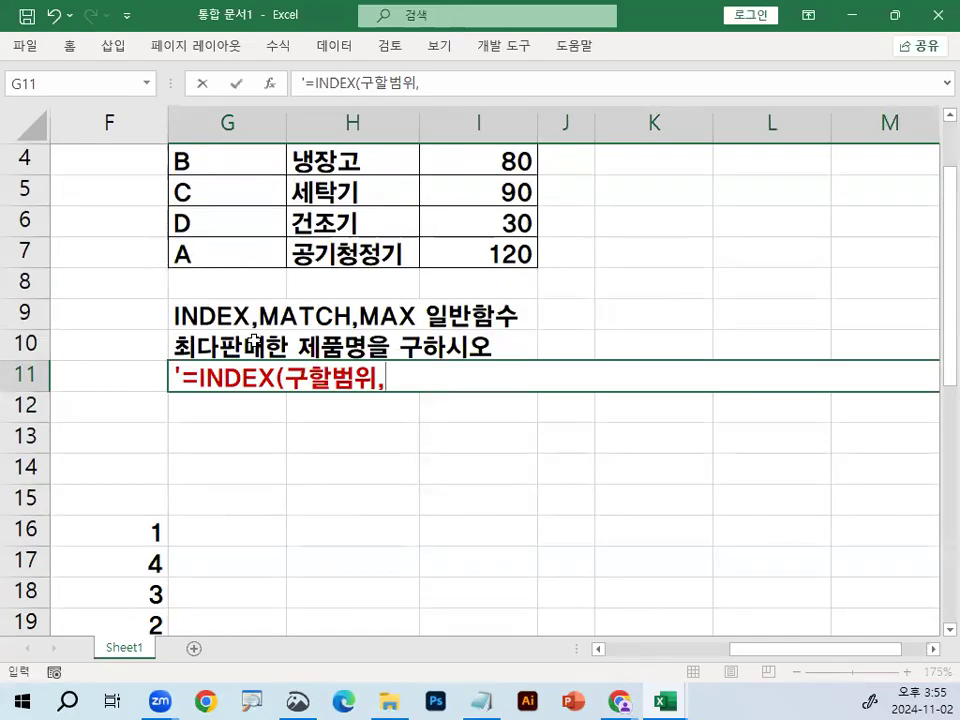
scroll(480, 630, "up", 1)
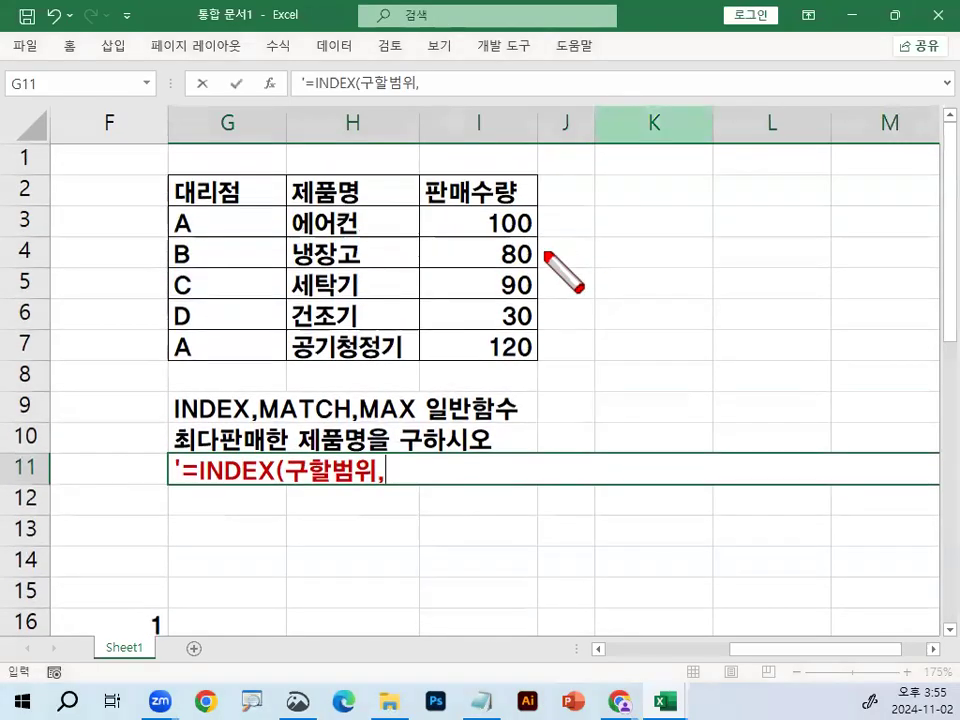
mouse_move(540, 210)
left_mouse_down()
mouse_move(570, 304)
mouse_move(542, 358)
left_mouse_up()
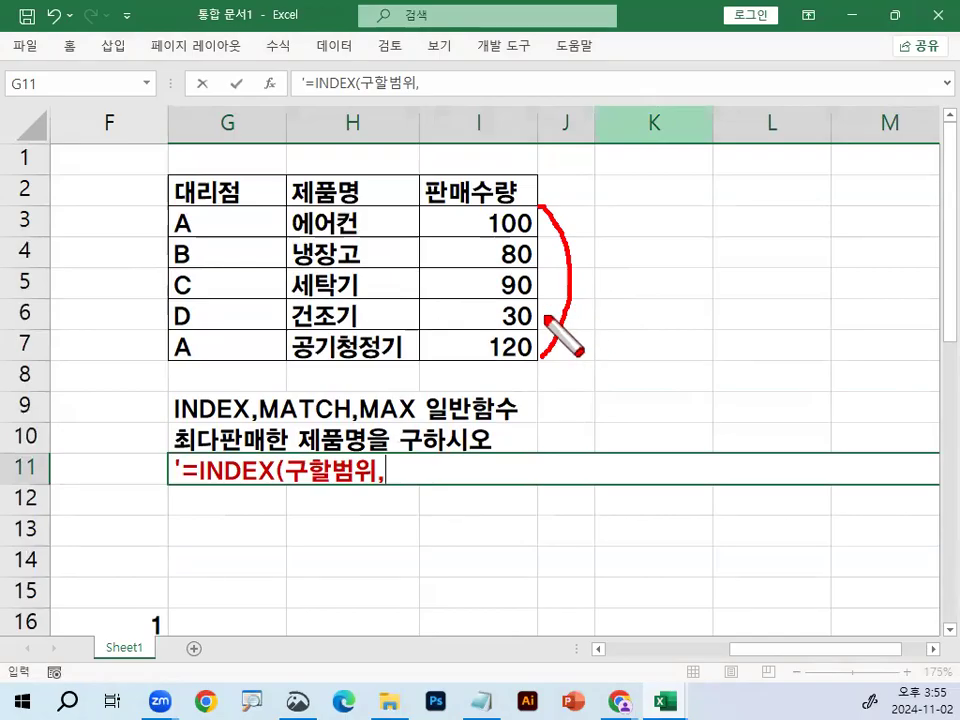
mouse_move(477, 210)
left_mouse_down()
mouse_move(456, 310)
mouse_move(493, 353)
mouse_move(549, 364)
mouse_move(506, 336)
mouse_move(544, 354)
left_mouse_up()
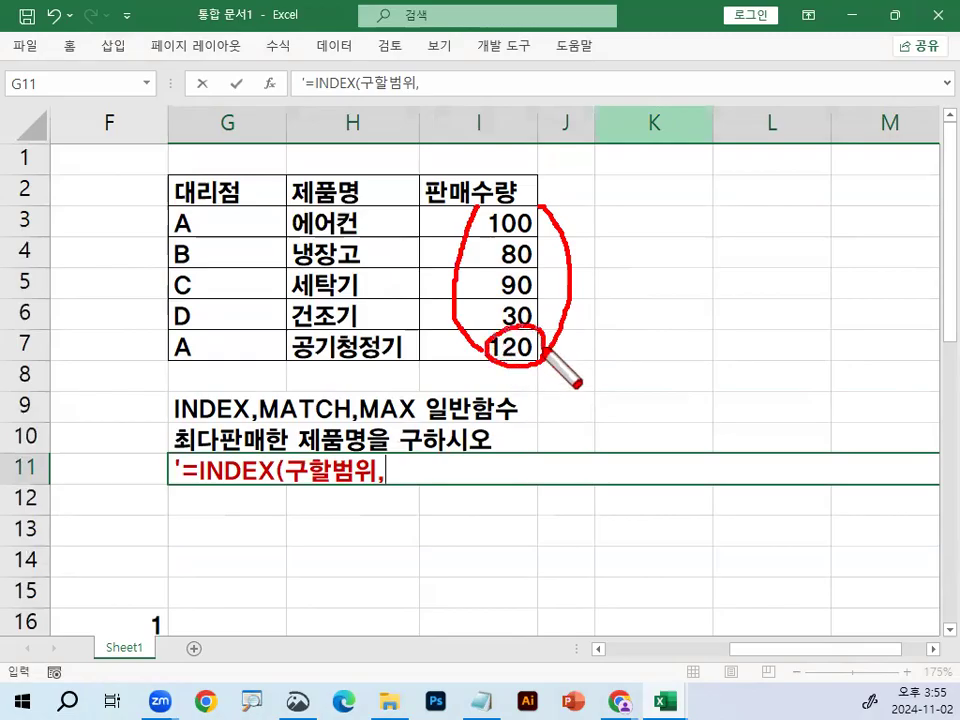
mouse_move(565, 203)
left_mouse_down()
mouse_move(615, 255)
mouse_move(617, 354)
mouse_move(588, 352)
left_mouse_up()
left_click(480, 230)
left_click(483, 253)
left_click(483, 302)
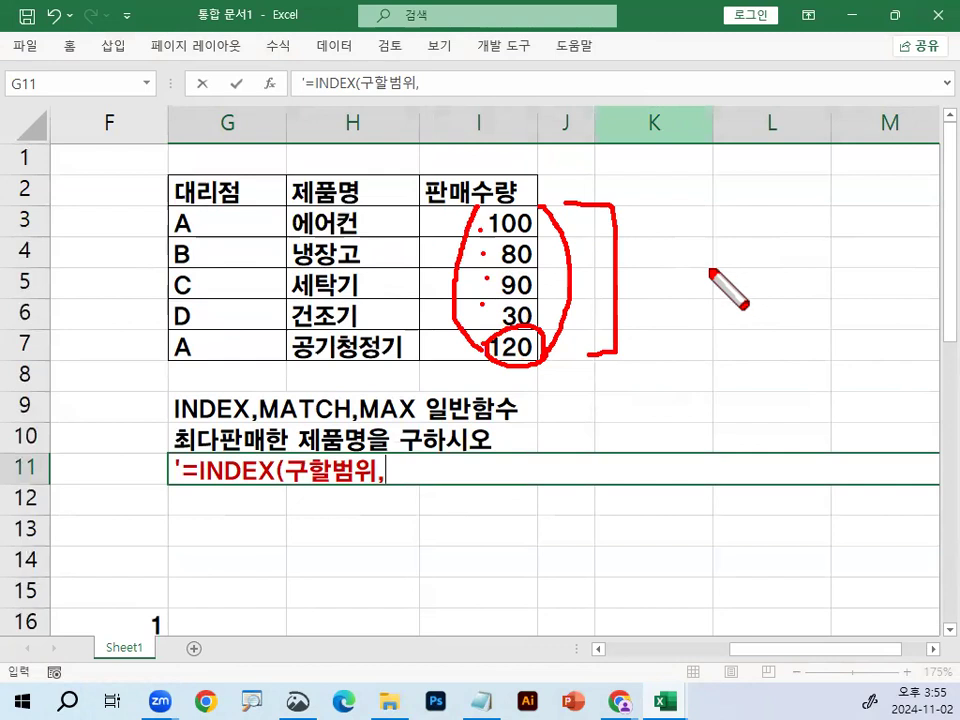
mouse_move(700, 213)
left_mouse_down()
mouse_move(703, 267)
mouse_move(724, 279)
mouse_move(690, 283)
mouse_move(732, 228)
left_mouse_up()
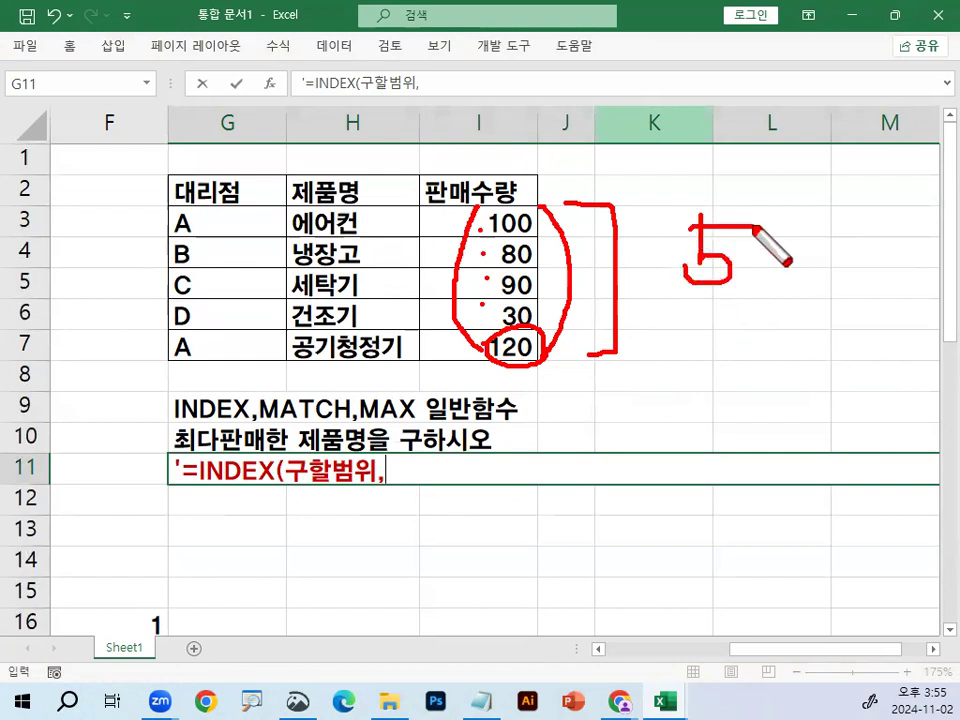
- Mark 공기청정기 with the screen pen, link it to its quantity 120, circle the handwritten 5, and clear the drawing
mouse_move(295, 362)
left_mouse_down()
mouse_move(403, 368)
mouse_move(422, 326)
mouse_move(300, 364)
left_mouse_up()
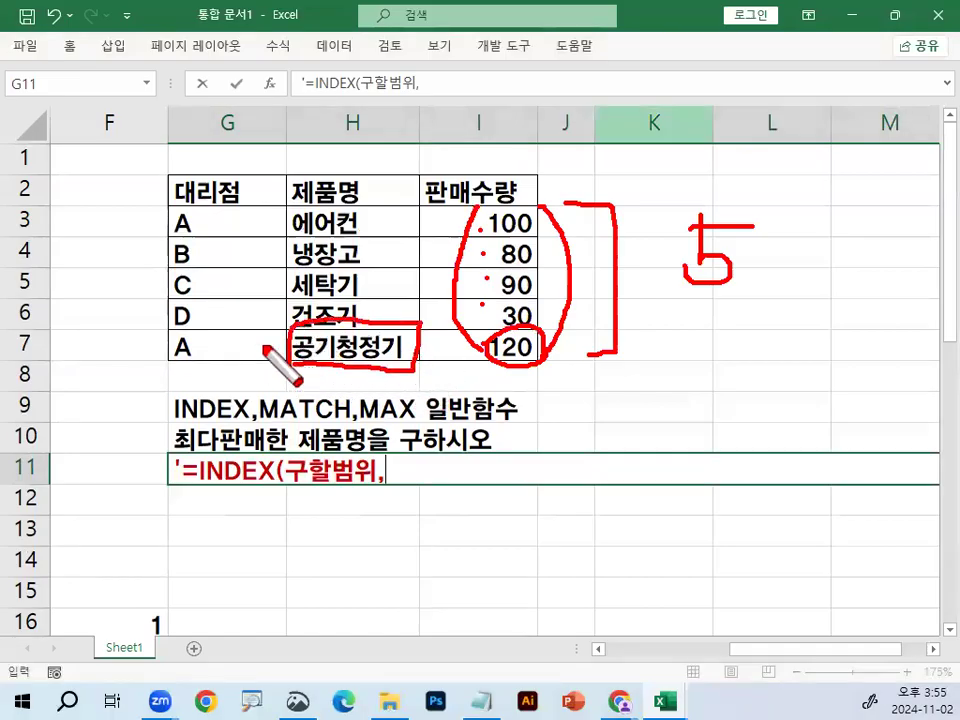
mouse_move(345, 366)
left_mouse_down()
mouse_move(553, 364)
mouse_move(392, 345)
mouse_move(408, 360)
left_mouse_up()
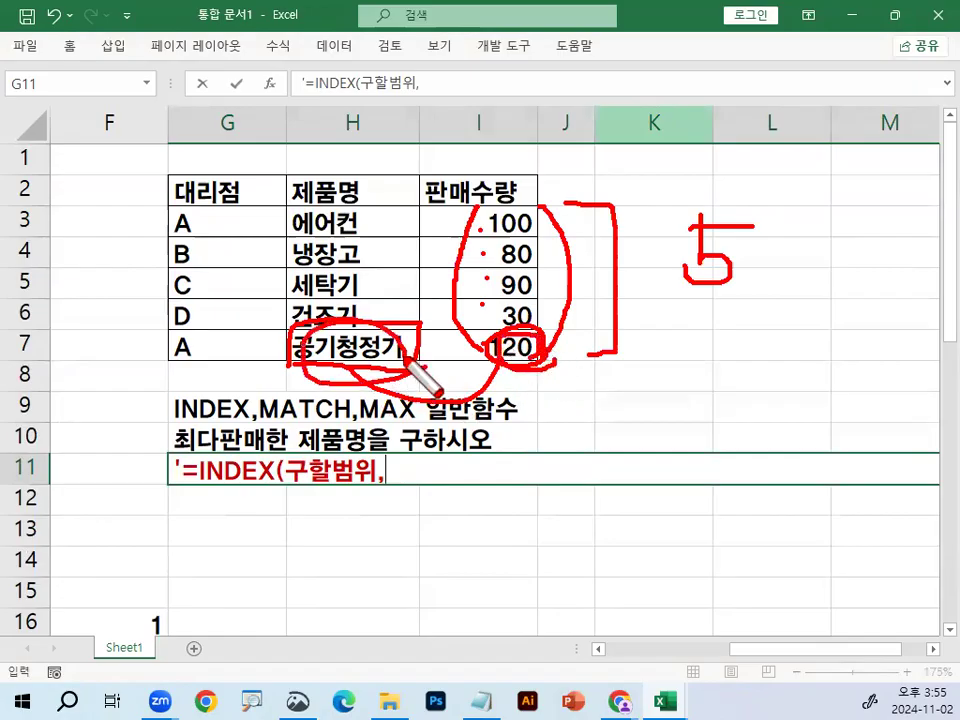
mouse_move(745, 290)
left_mouse_down()
mouse_move(660, 240)
mouse_move(745, 205)
left_mouse_up()
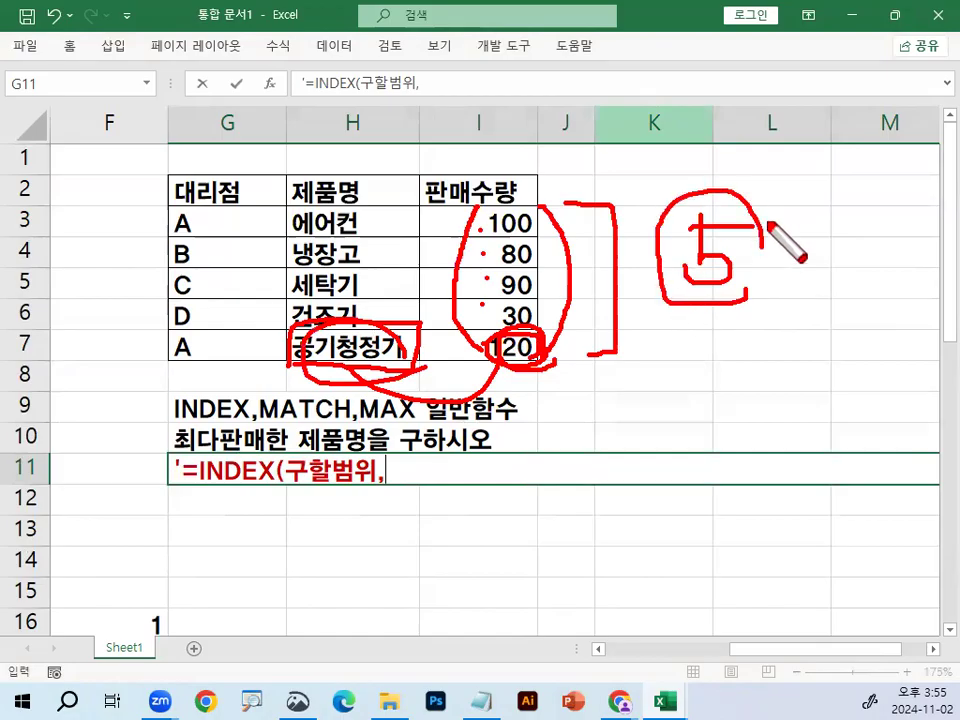
left_click_drag(415, 424, 510, 362)
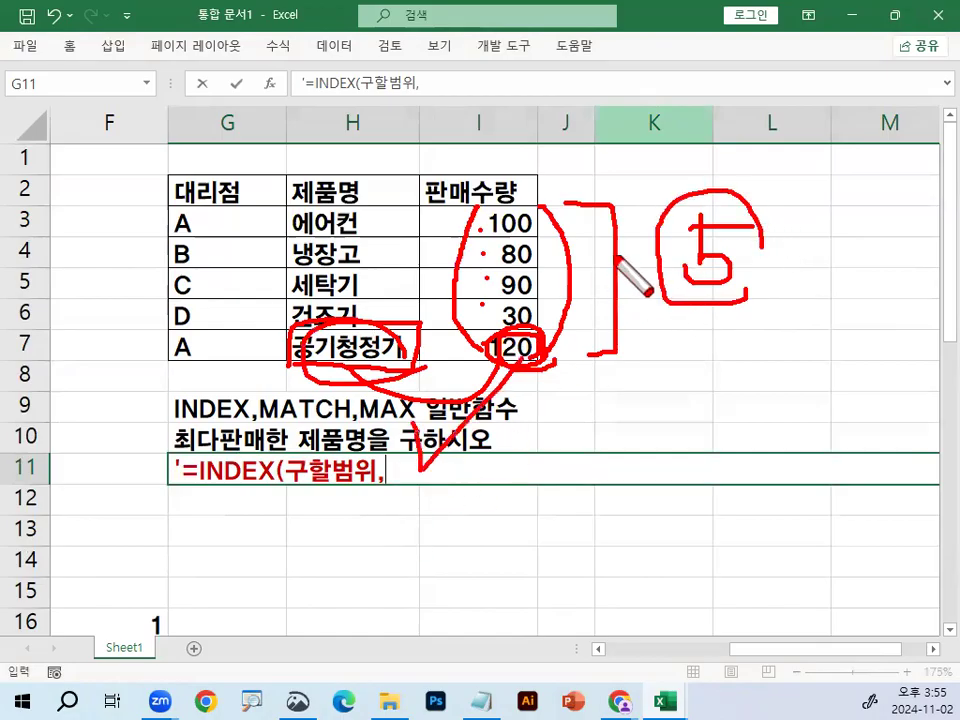
key("Escape")
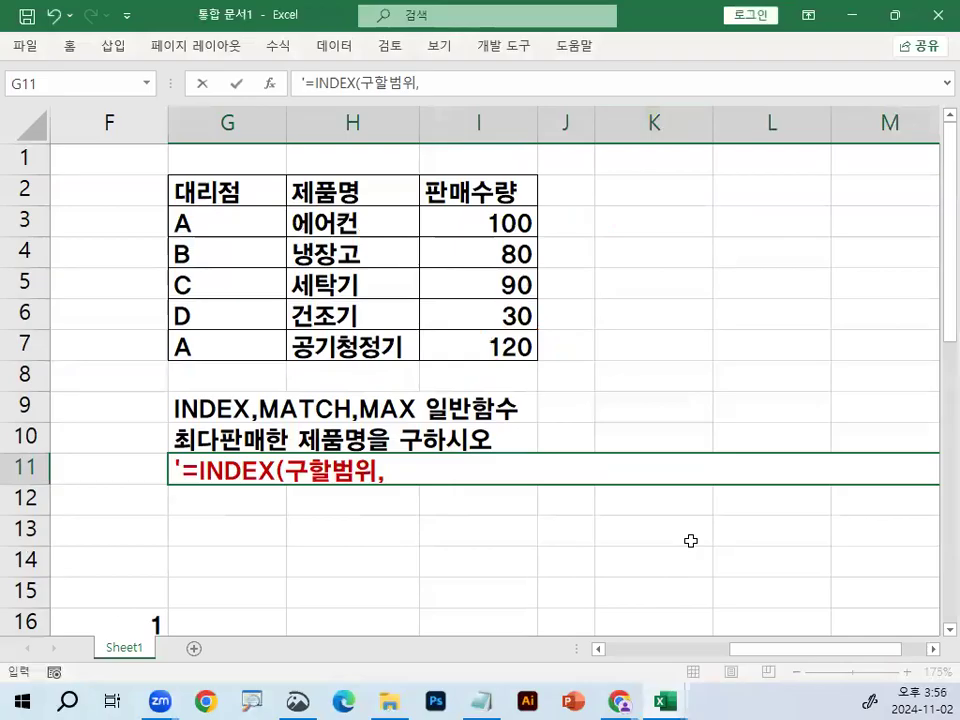
- Extend the formula explanation text in G11 with MATCH(MAX(범위),
type("ㅡ")
type("MATCH(")
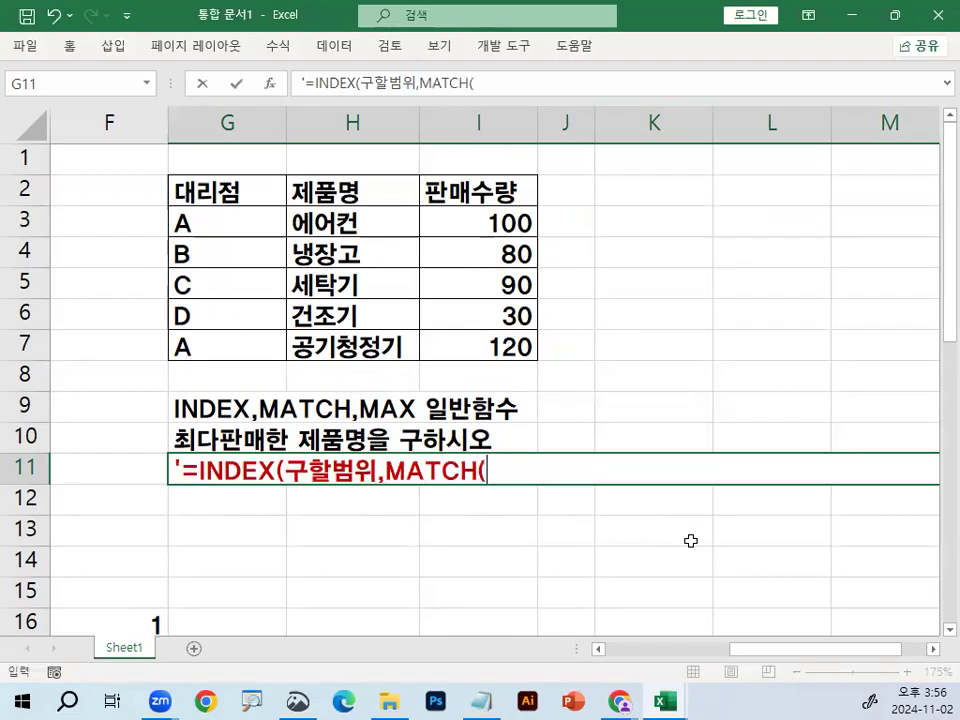
type("ㅡㅁAMX")
key("BackSpace")
key("BackSpace")
type("MAX")
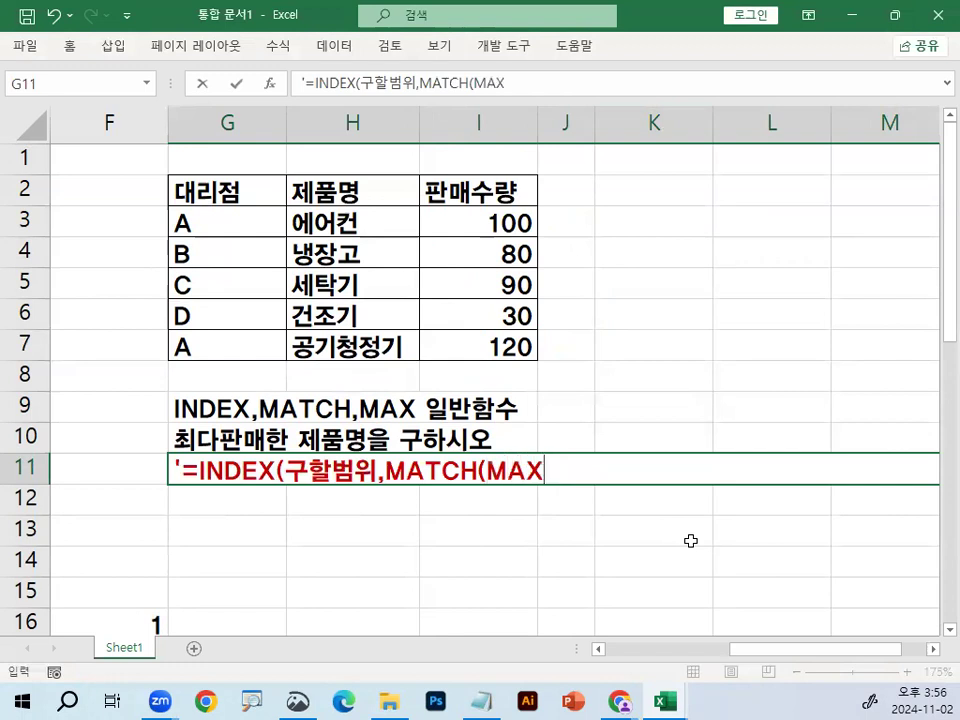
type("(범위),")
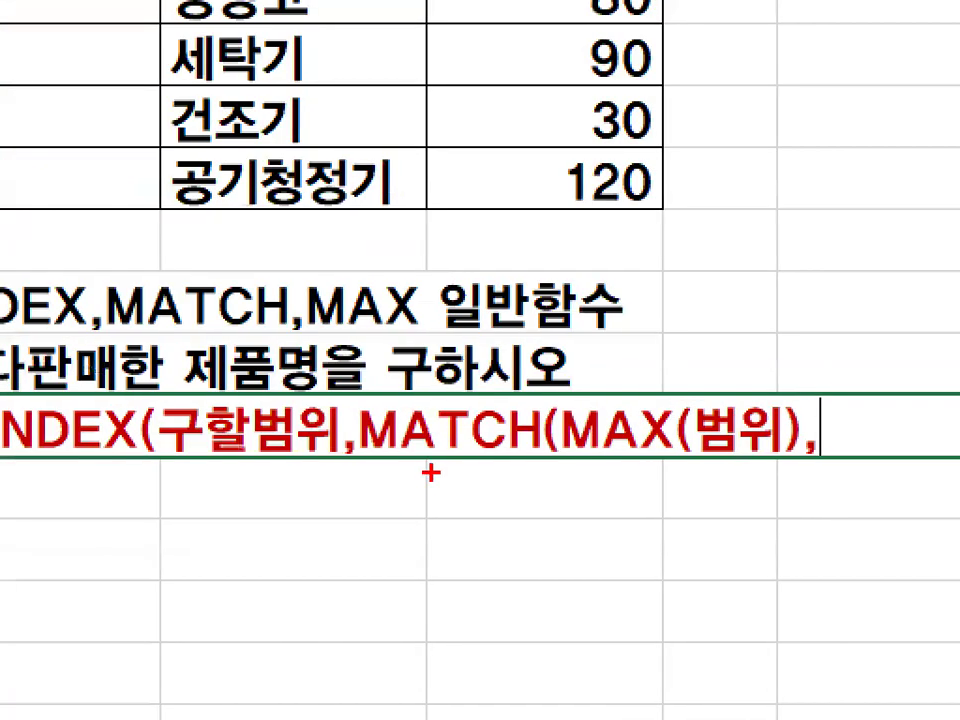
- Circle MATCH and MAX(범위) on a zoomed view, clear the marks, and continue the G11 text with 범위,0)
mouse_move(383, 458)
left_mouse_down()
mouse_move(457, 463)
mouse_move(451, 489)
left_mouse_up()
left_click_drag(540, 499, 760, 462)
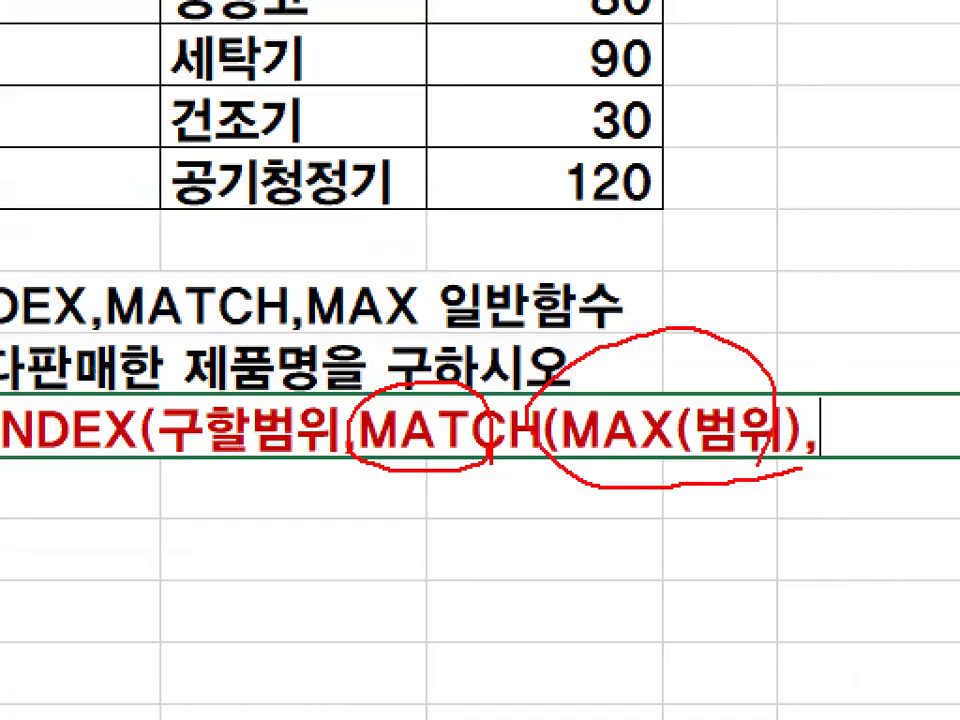
left_click_drag(680, 410, 766, 217)
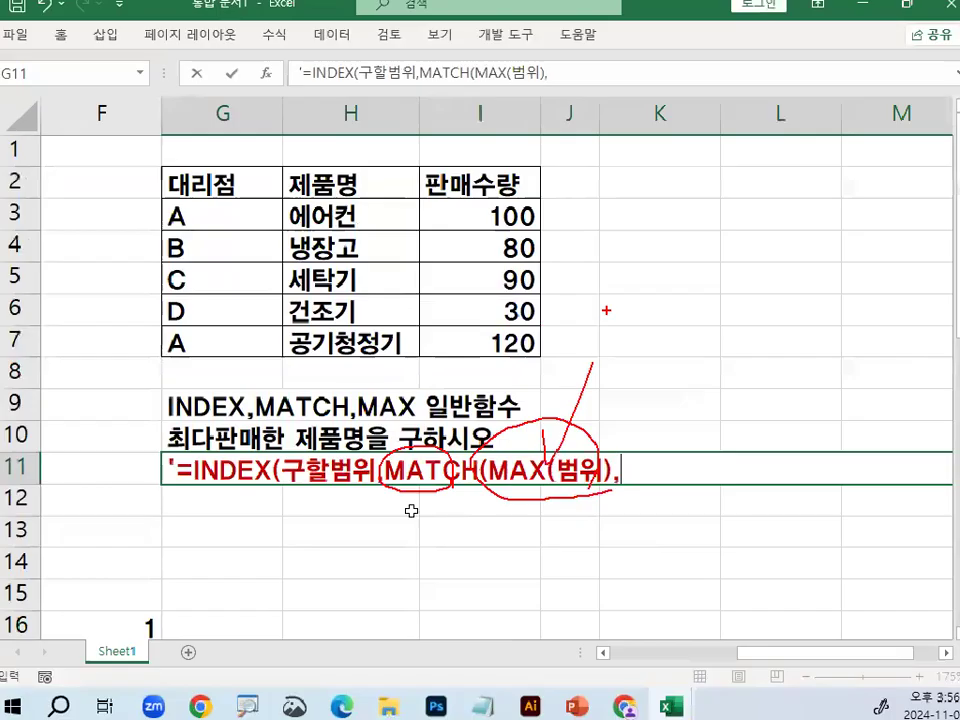
key("Escape")
type("버ㅁ위")
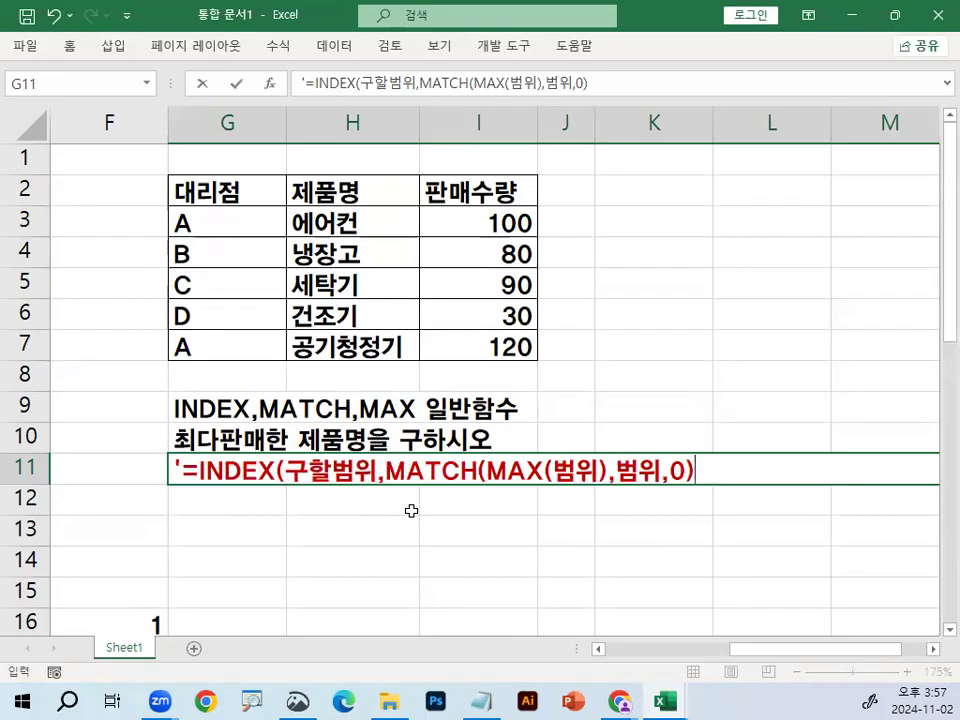
- Underline the MATCH expression with the screen pen, bracket the quantities, and write 5 beneath the expression and beside 120
left_click_drag(387, 486, 693, 486)
mouse_move(540, 208)
left_mouse_down()
mouse_move(553, 240)
mouse_move(544, 360)
mouse_move(537, 339)
left_mouse_up()
mouse_move(570, 502)
left_mouse_down()
mouse_move(562, 566)
mouse_move(547, 564)
left_mouse_up()
left_click_drag(568, 507, 634, 502)
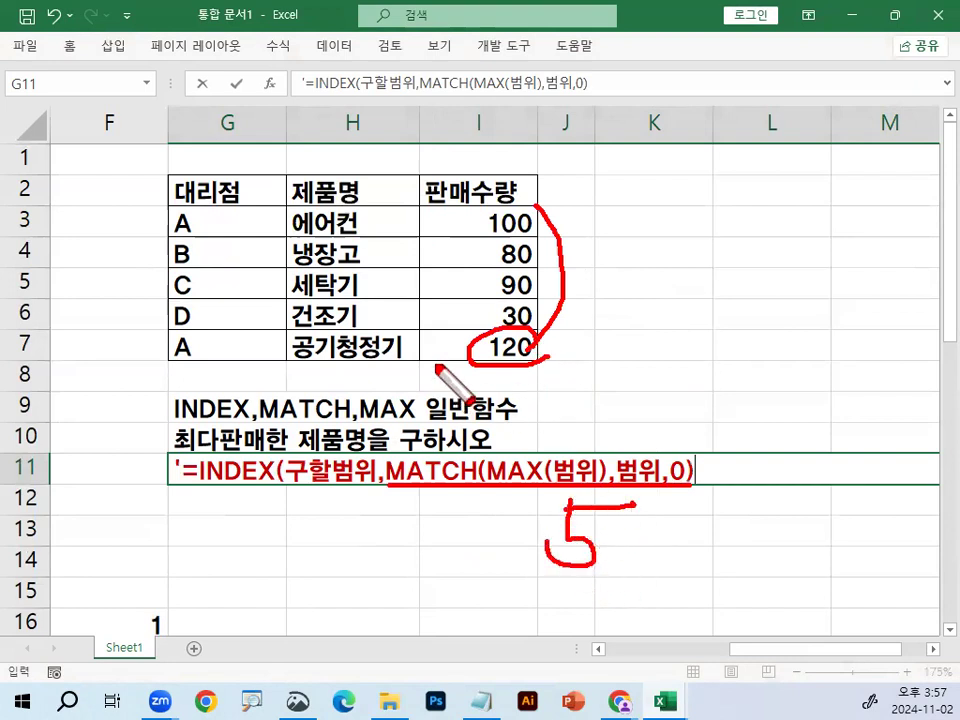
mouse_move(600, 320)
left_mouse_down()
mouse_move(630, 370)
mouse_move(588, 375)
left_mouse_up()
left_click_drag(598, 316, 645, 322)
mouse_move(639, 555)
left_mouse_down()
mouse_move(431, 542)
mouse_move(662, 409)
mouse_move(660, 597)
left_mouse_up()
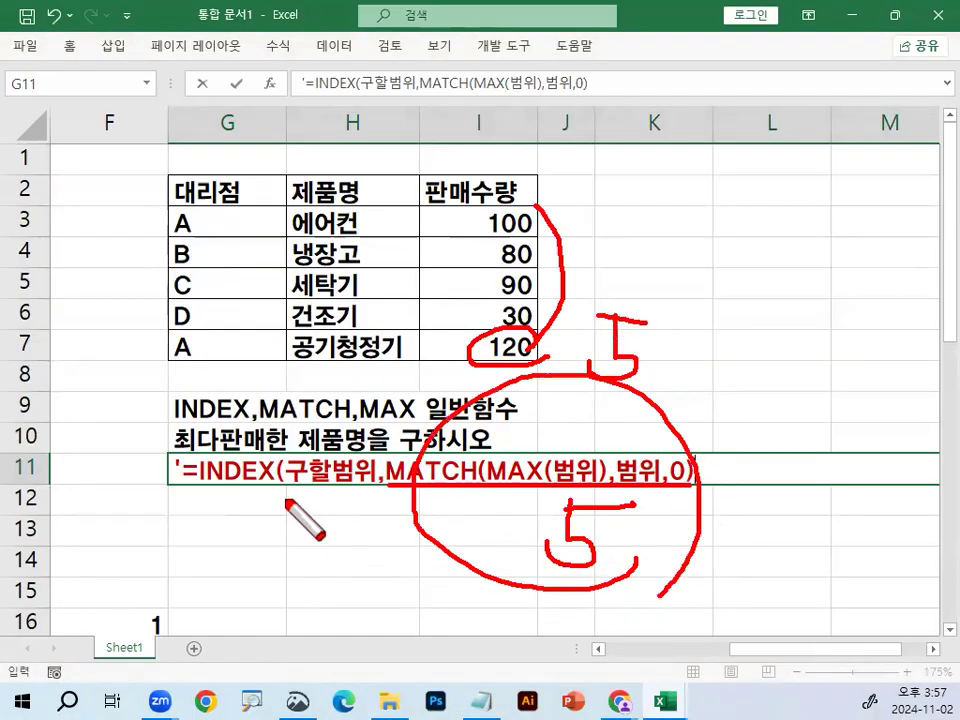
- Underline 구할범위, frame the product names H3:H7 and the whole data range with pen rectangles, and clear the drawing
left_click_drag(285, 490, 380, 490)
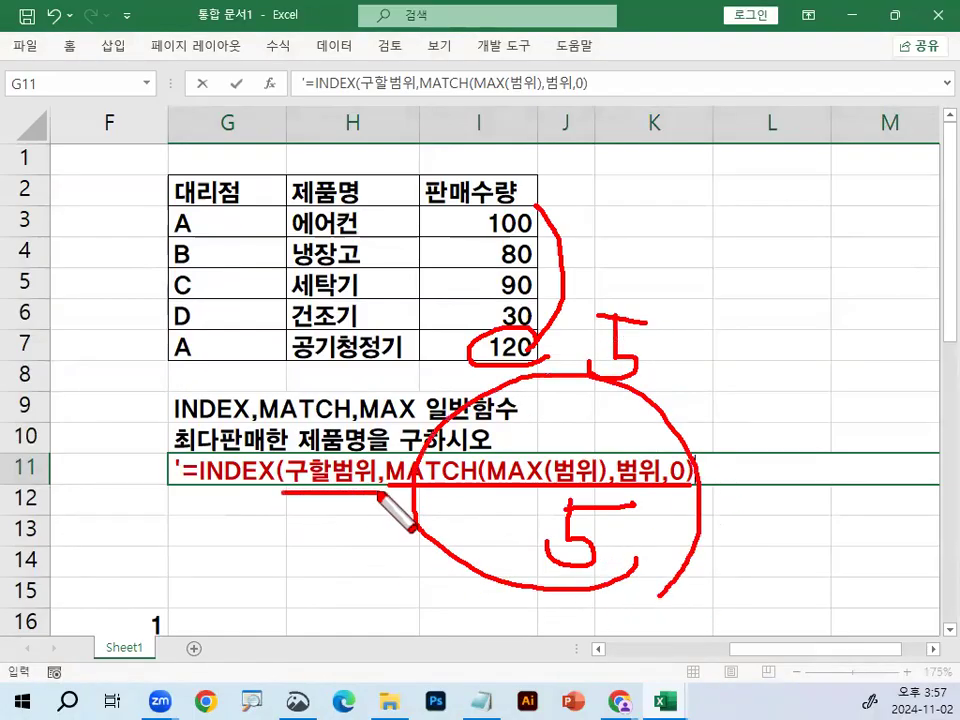
right_click(257, 540)
mouse_move(321, 583)
left_click(415, 634)
mouse_move(287, 206)
left_mouse_down()
mouse_move(364, 306)
mouse_move(424, 360)
left_mouse_up()
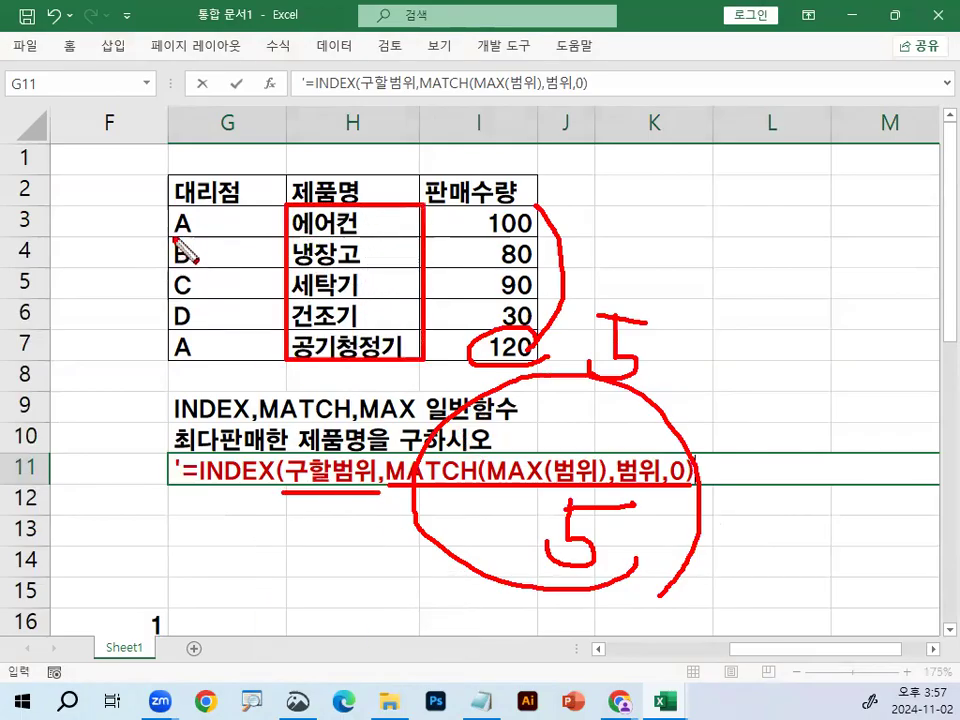
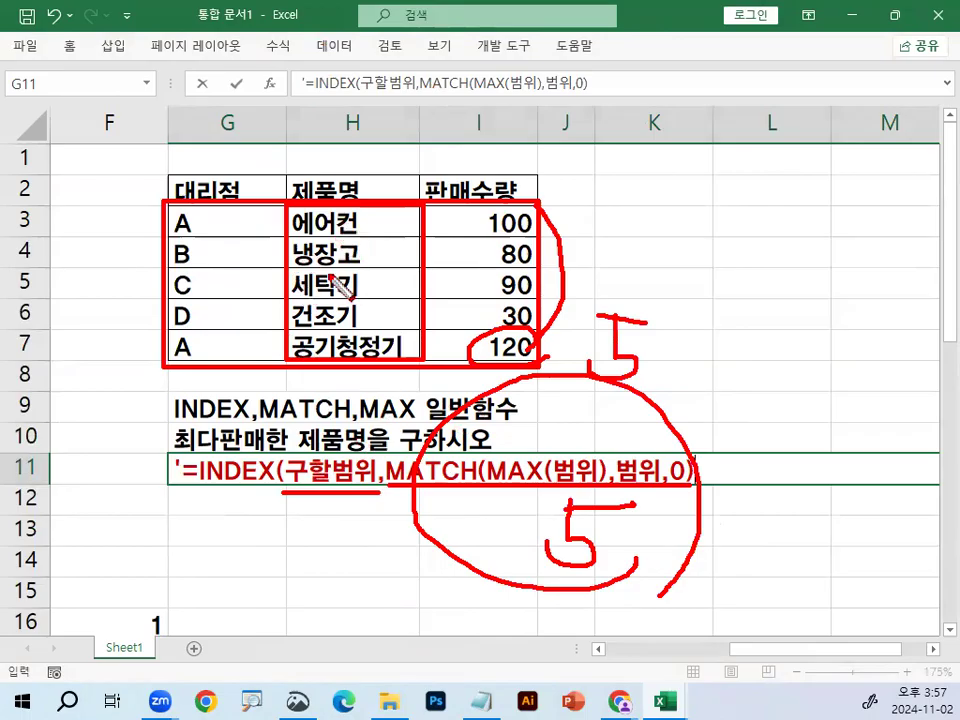
left_click(368, 252)
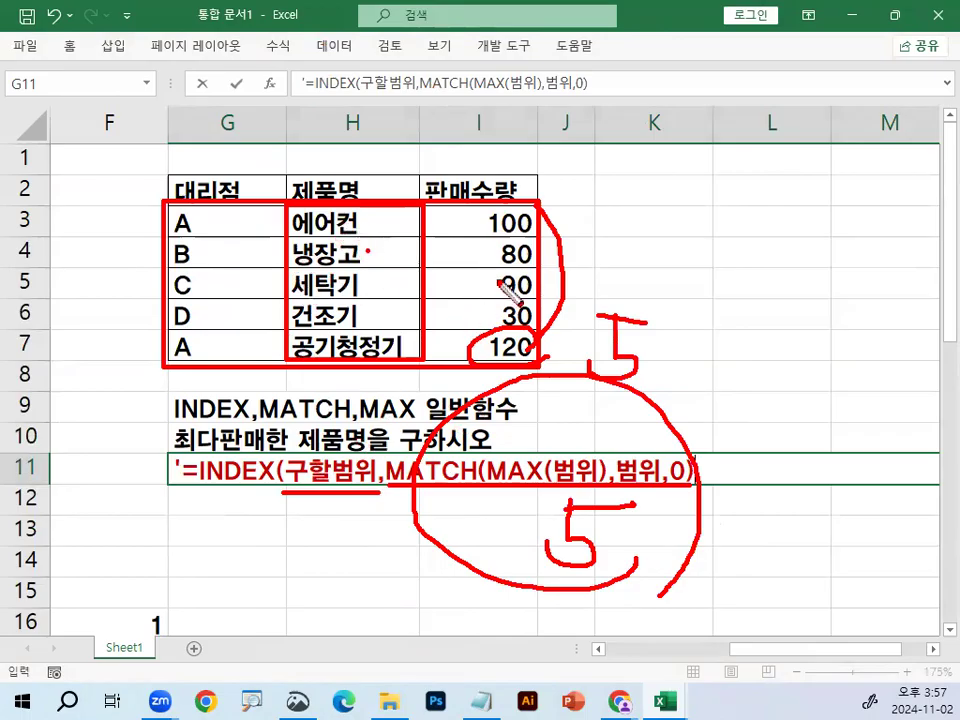
key("Escape")
- Set the screen pen shape to rectangle (사각형) and frame only the product names in H3:H7
right_click(339, 517)
mouse_move(396, 574)
left_click(492, 617)
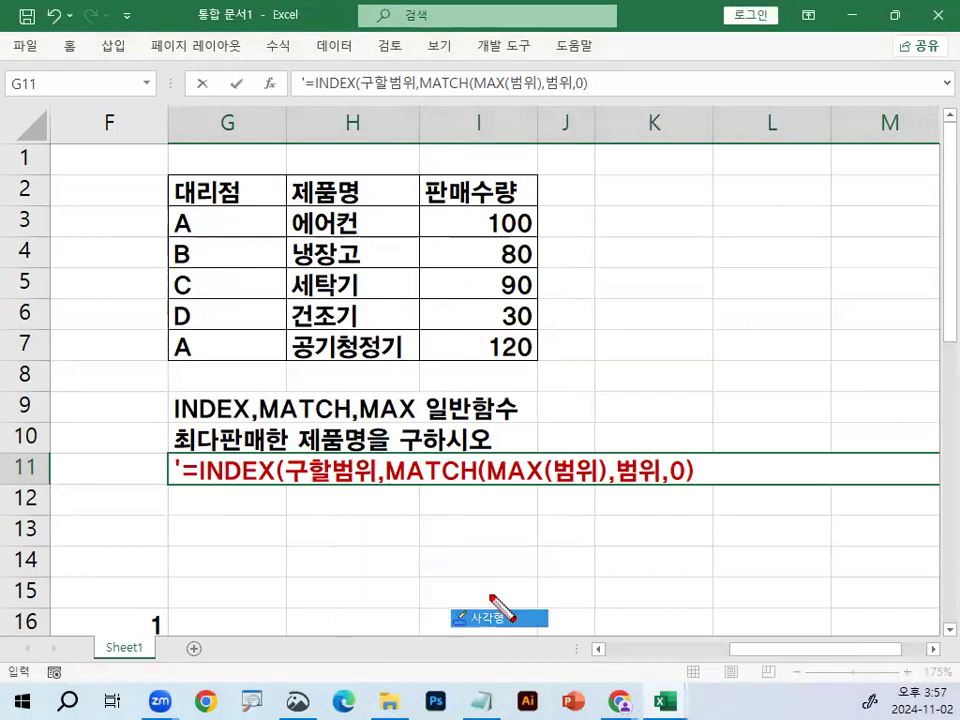
left_click_drag(291, 208, 421, 361)
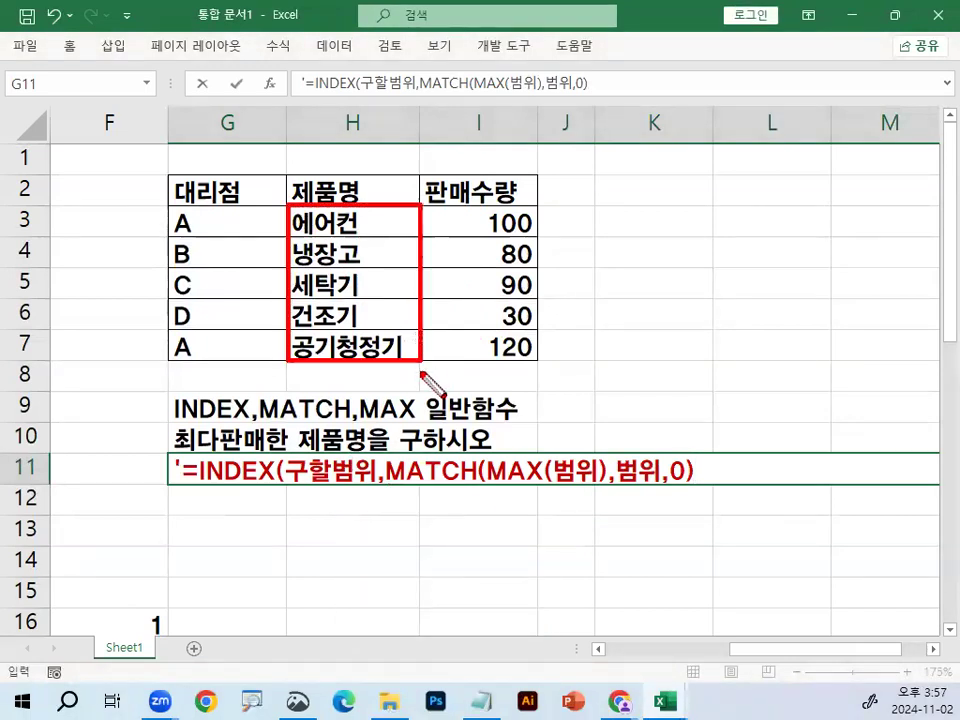
- With the freehand pen (자유 곡선), circle 120, write 5, draw crossing lines through column H and row 7, and clear everything
right_click(409, 551)
mouse_move(468, 597)
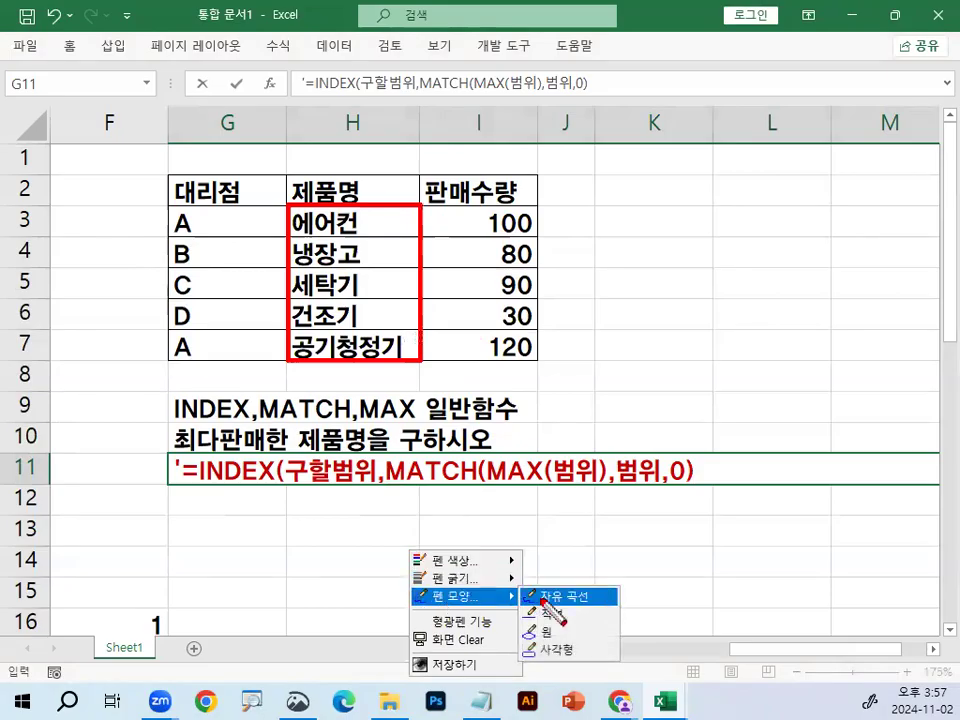
left_click(542, 600)
left_click_drag(346, 132, 346, 397)
mouse_move(551, 352)
left_mouse_down()
mouse_move(530, 368)
mouse_move(542, 341)
left_mouse_up()
mouse_move(541, 476)
left_mouse_down()
mouse_move(541, 517)
mouse_move(562, 512)
mouse_move(524, 526)
mouse_move(574, 488)
left_mouse_up()
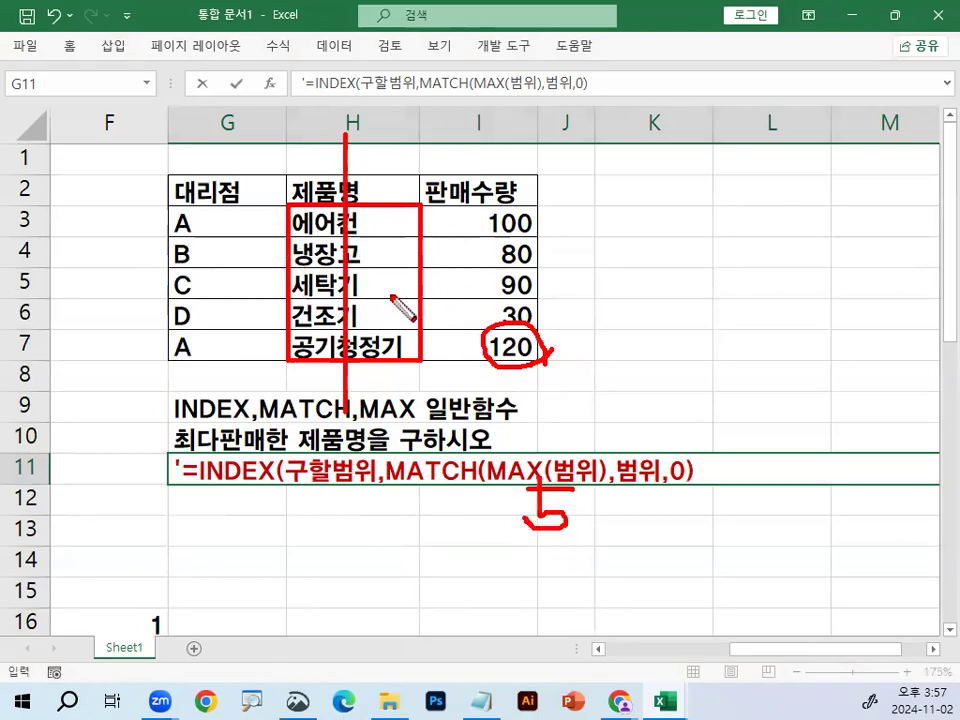
left_click_drag(218, 342, 551, 341)
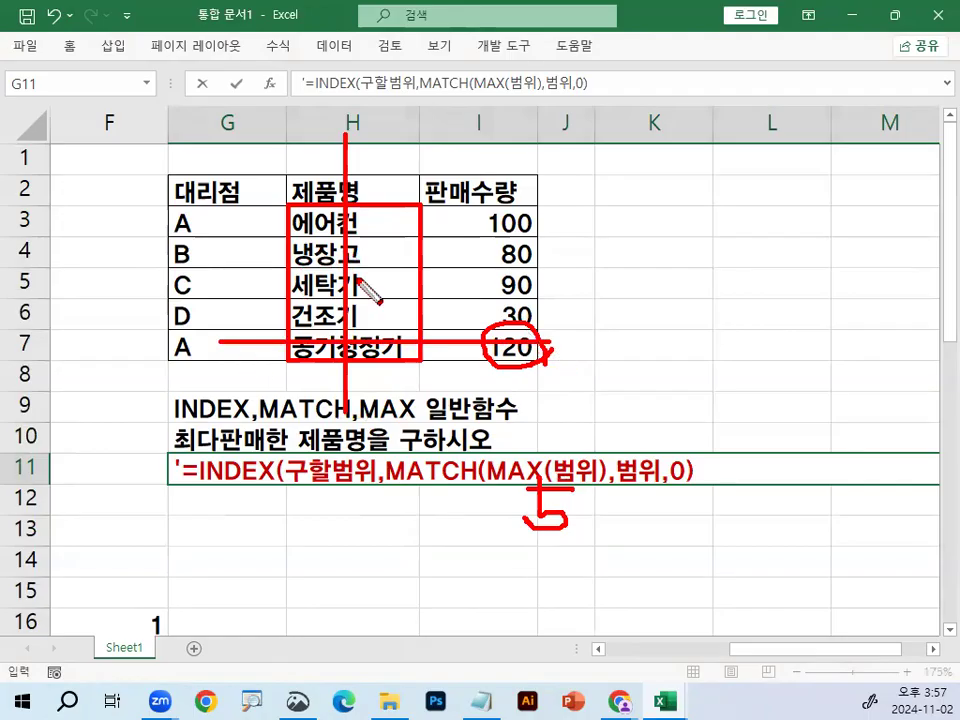
key("Escape")
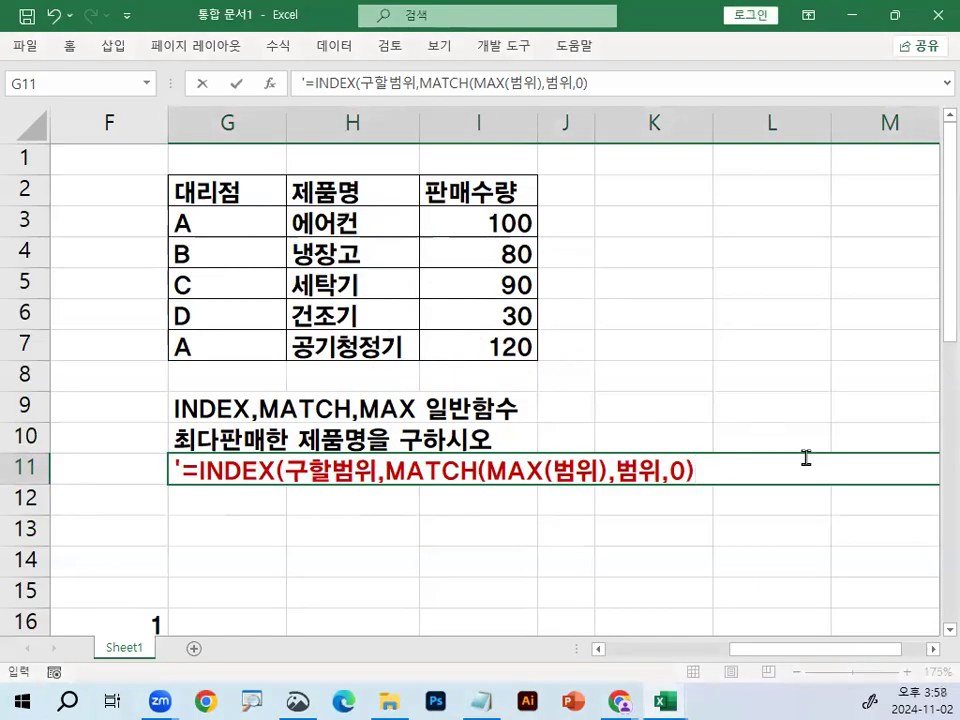
- Complete the explanation text in G11 with the column argument ,1) and commit the cell
type("1)")
key("Return")
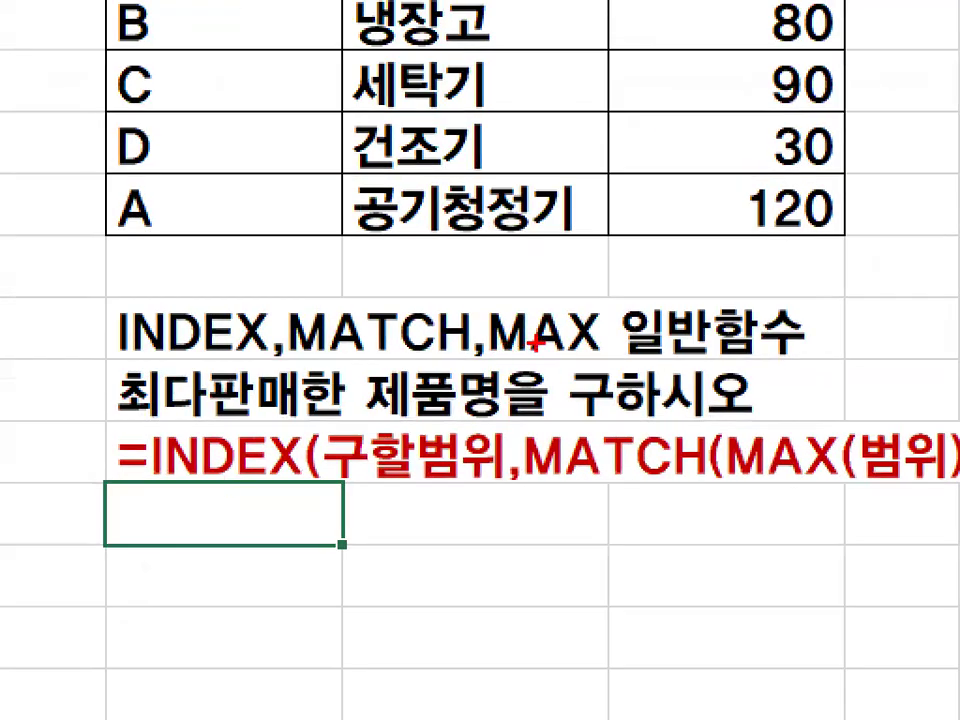
- Circle and point arrows at the INDEX and MATCH parts of the G11 explanation on a zoomed view, and clear the marks
mouse_move(725, 395)
left_mouse_down()
mouse_move(354, 200)
mouse_move(632, 490)
left_mouse_up()
left_click_drag(460, 225, 707, 65)
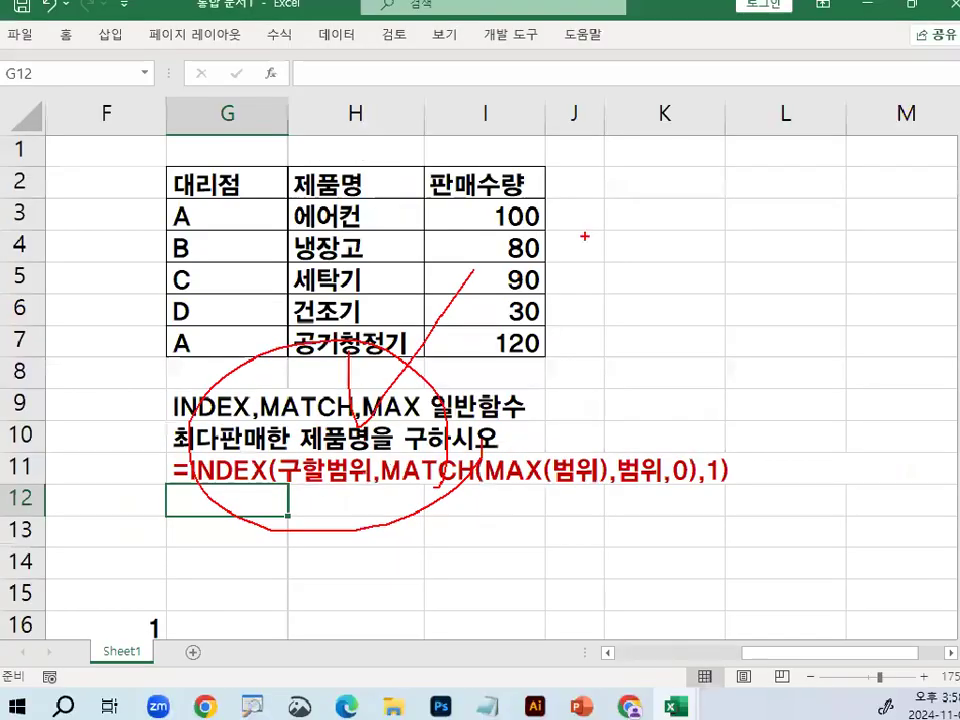
key("e")
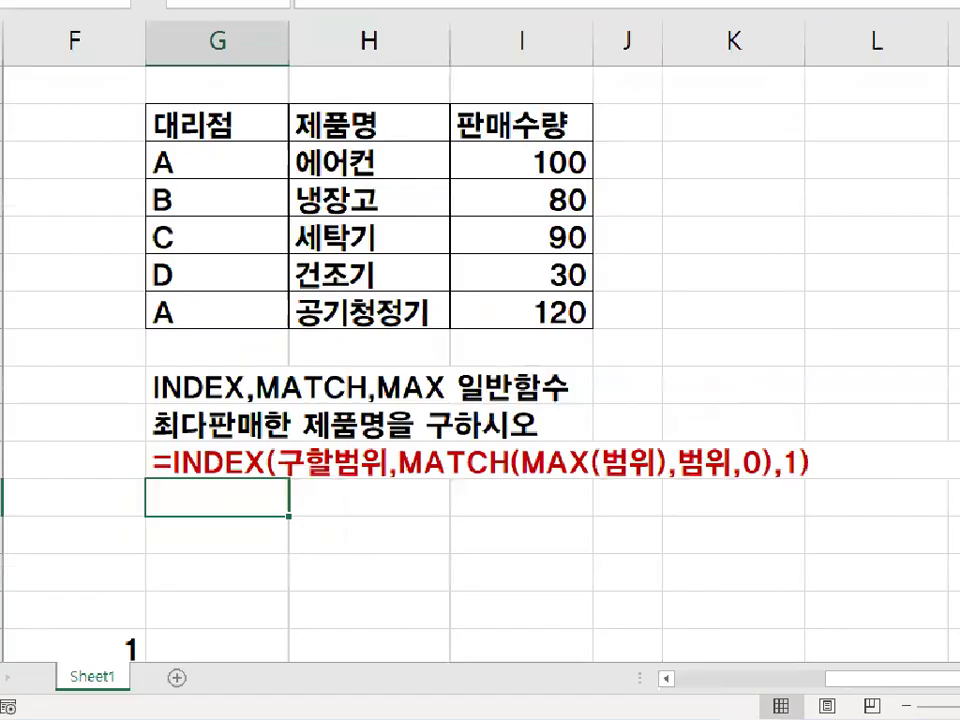
left_click_drag(635, 360, 727, 507)
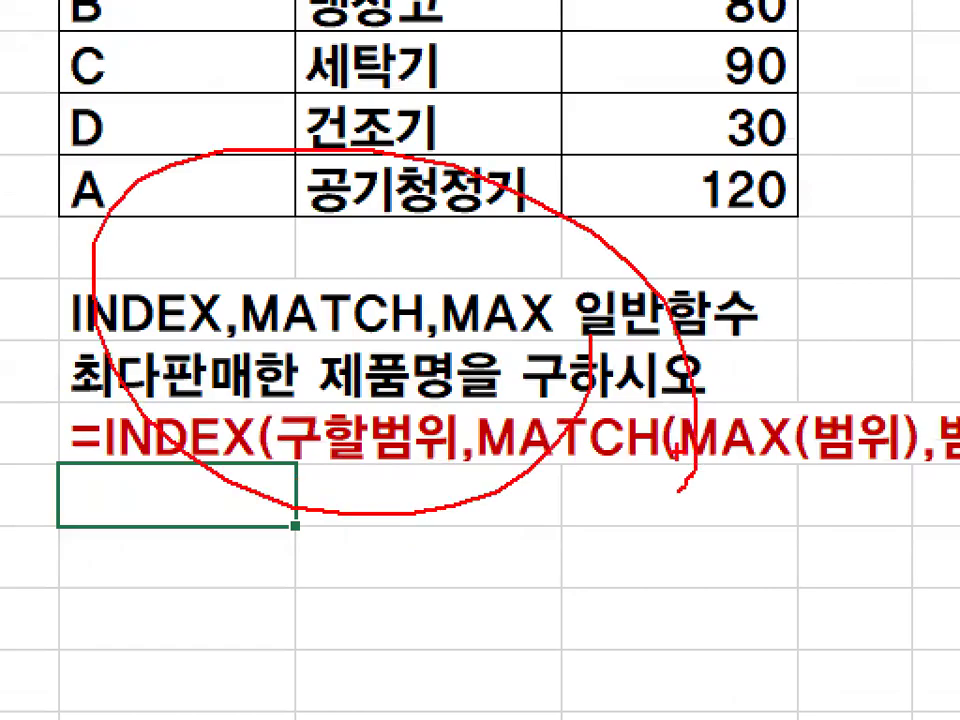
left_click_drag(607, 268, 510, 420)
mouse_move(590, 410)
left_mouse_down()
mouse_move(585, 575)
mouse_move(660, 607)
left_mouse_up()
mouse_move(510, 695)
left_mouse_down()
mouse_move(432, 635)
mouse_move(527, 648)
left_mouse_up()
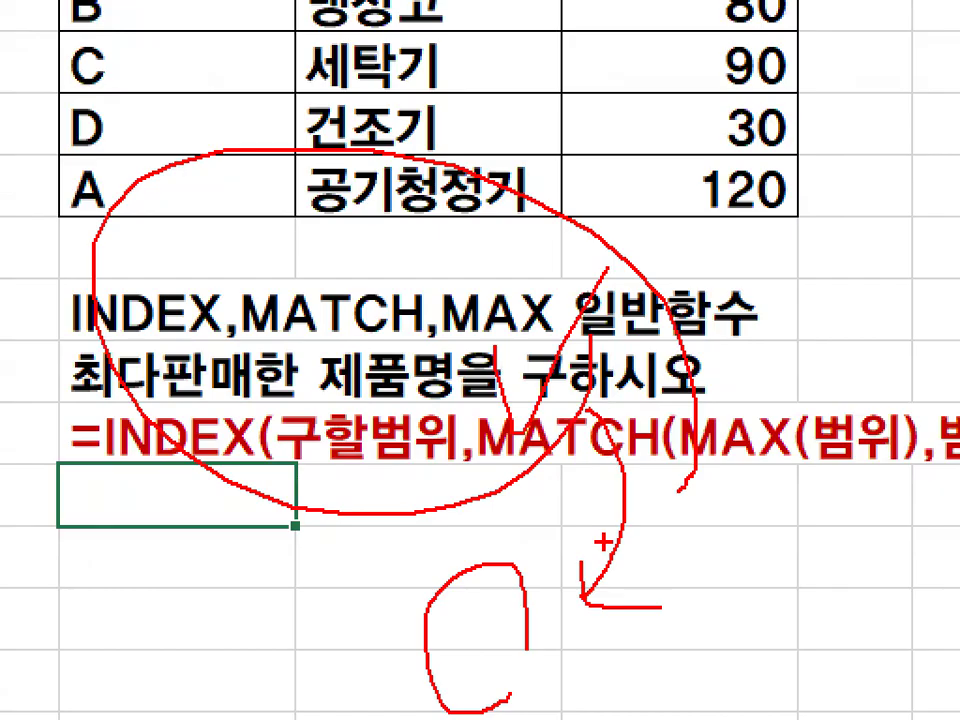
key("Escape")
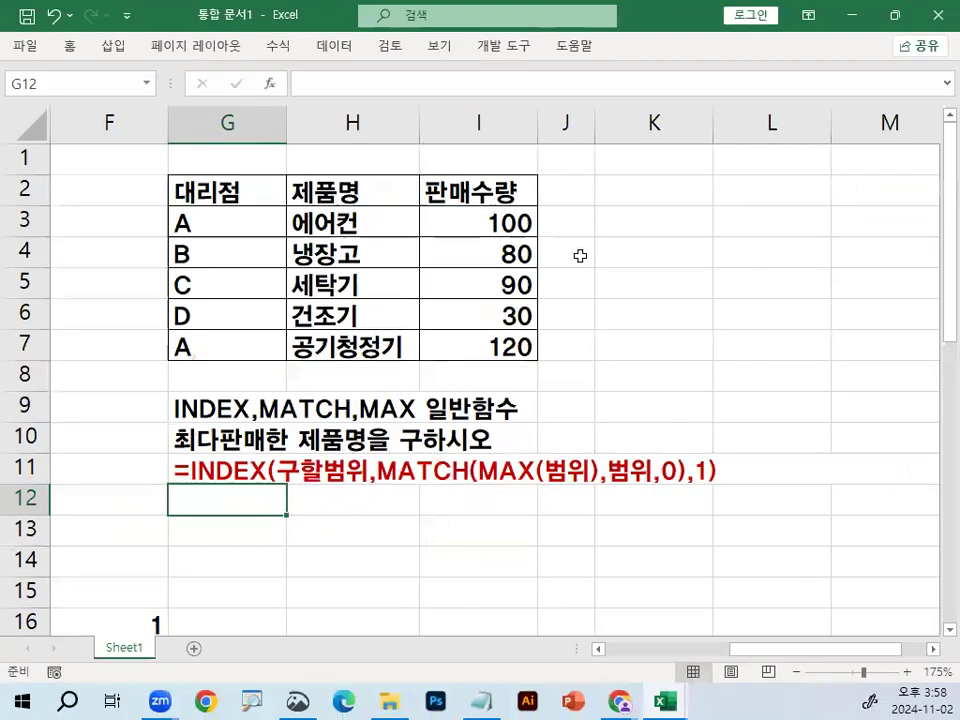
- Start a formula in K4 with =INDEX( and reference the product names H3:H7 as the array
left_click(615, 250)
type("=")
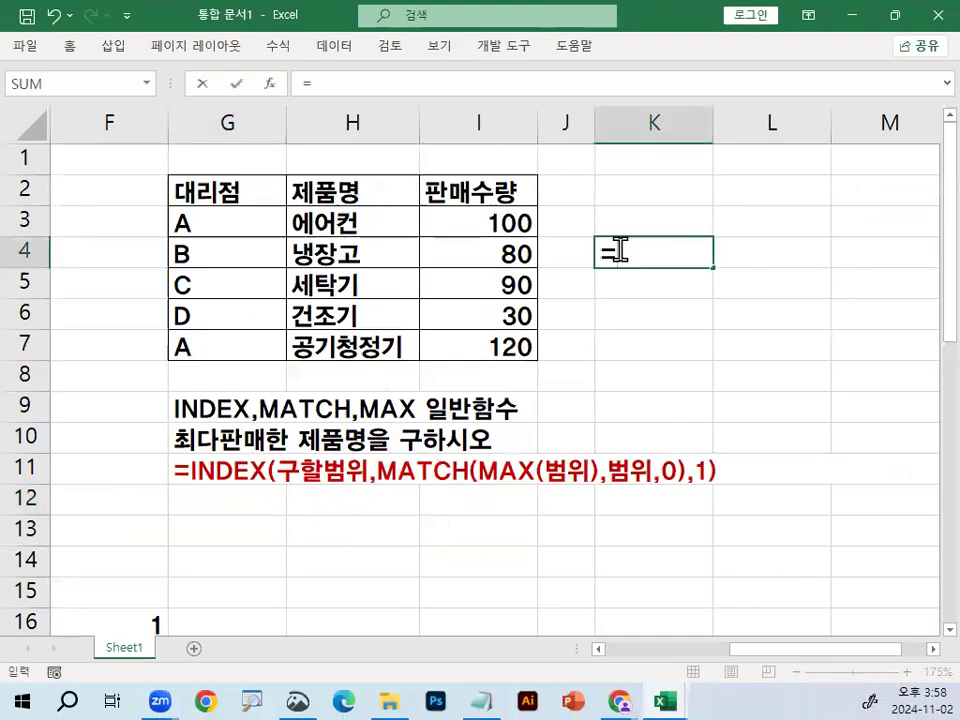
type("ㅑ")
key("BackSpace")
type("I")
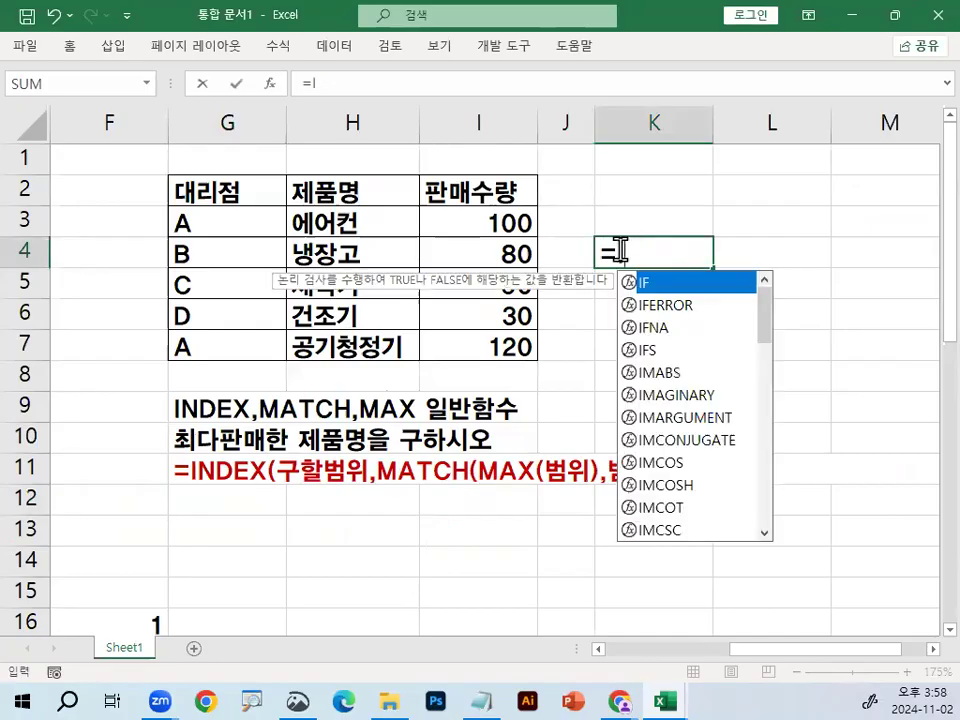
type("NDEX(")
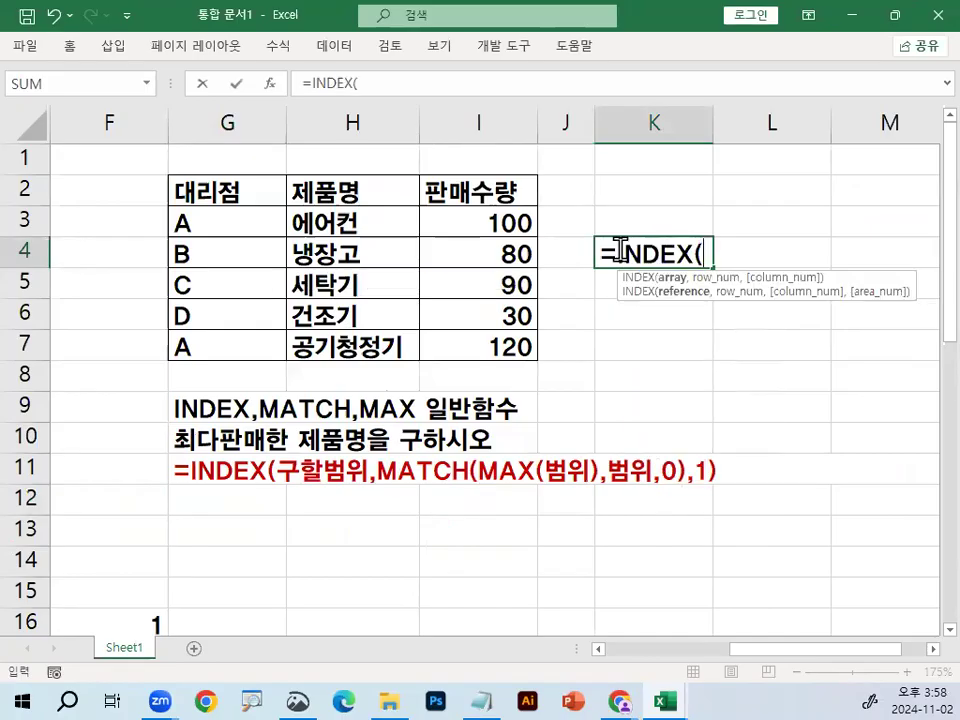
left_click_drag(394, 227, 408, 348)
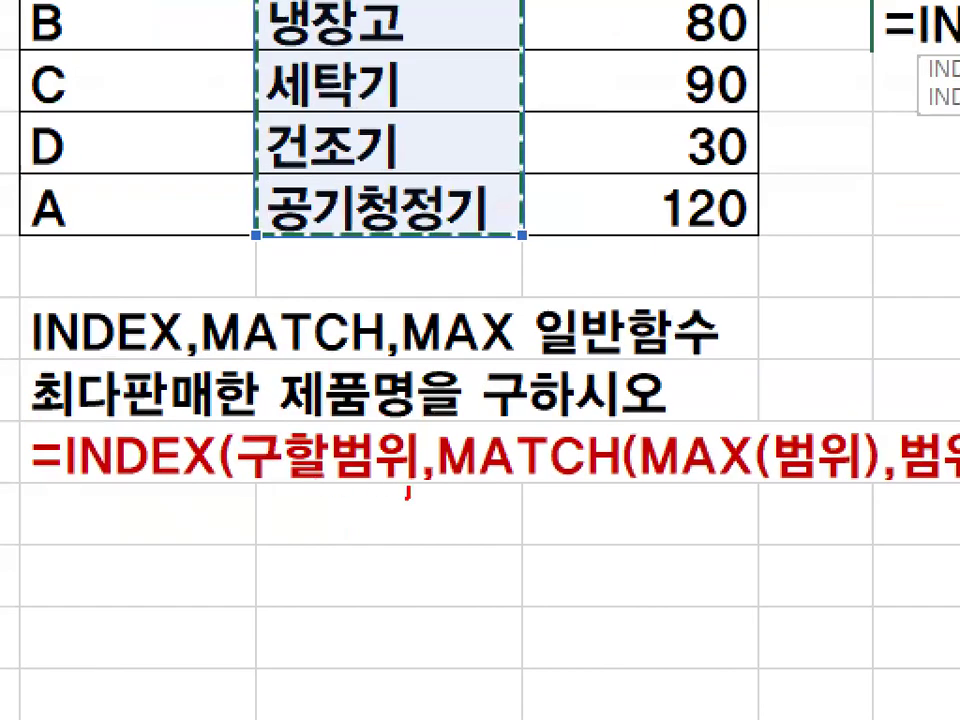
- Circle 구할범위 in the G11 explanation and MATCH in the G9 title with the screen pen on zoomed views, and clear the marks
left_click_drag(362, 496, 373, 490)
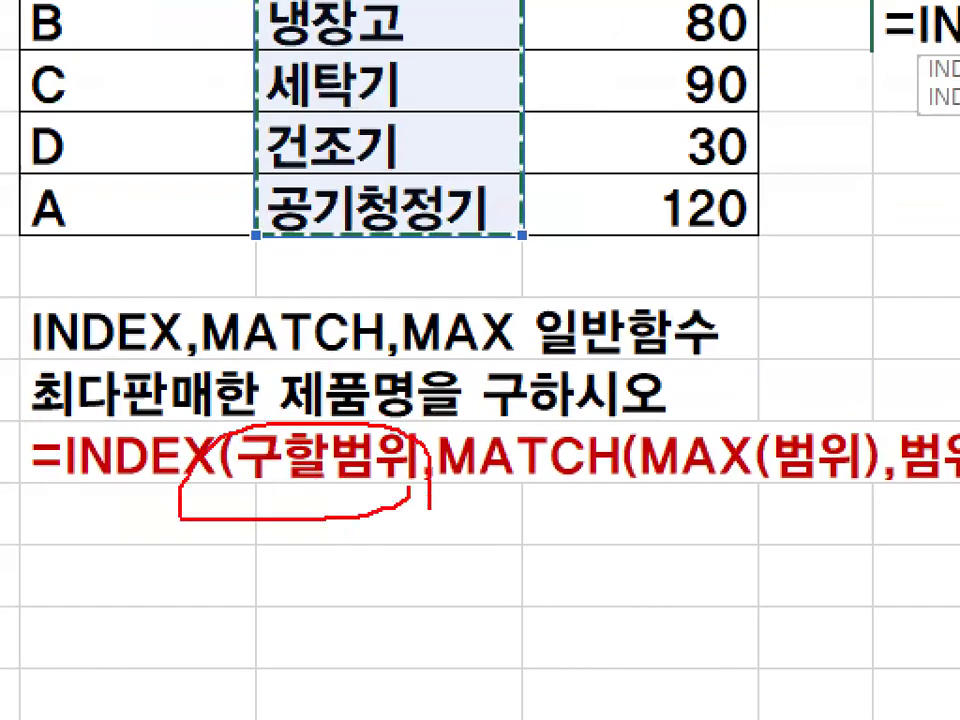
key("Escape")
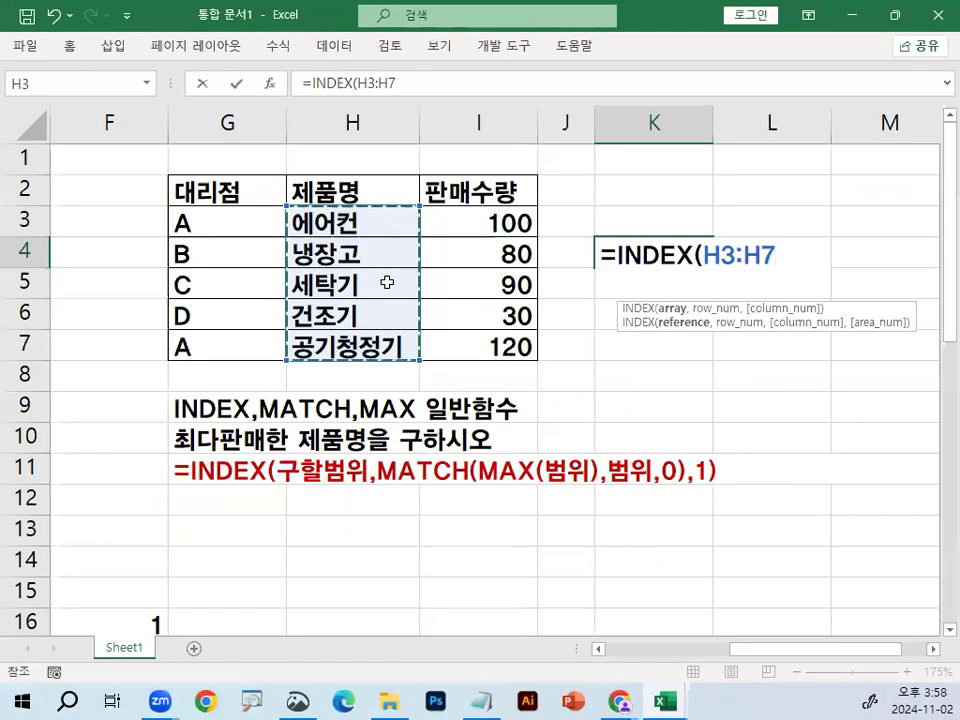
key("ctrl+1")
left_click(446, 403)
mouse_move(305, 472)
left_mouse_down()
mouse_move(231, 476)
mouse_move(280, 440)
left_mouse_up()
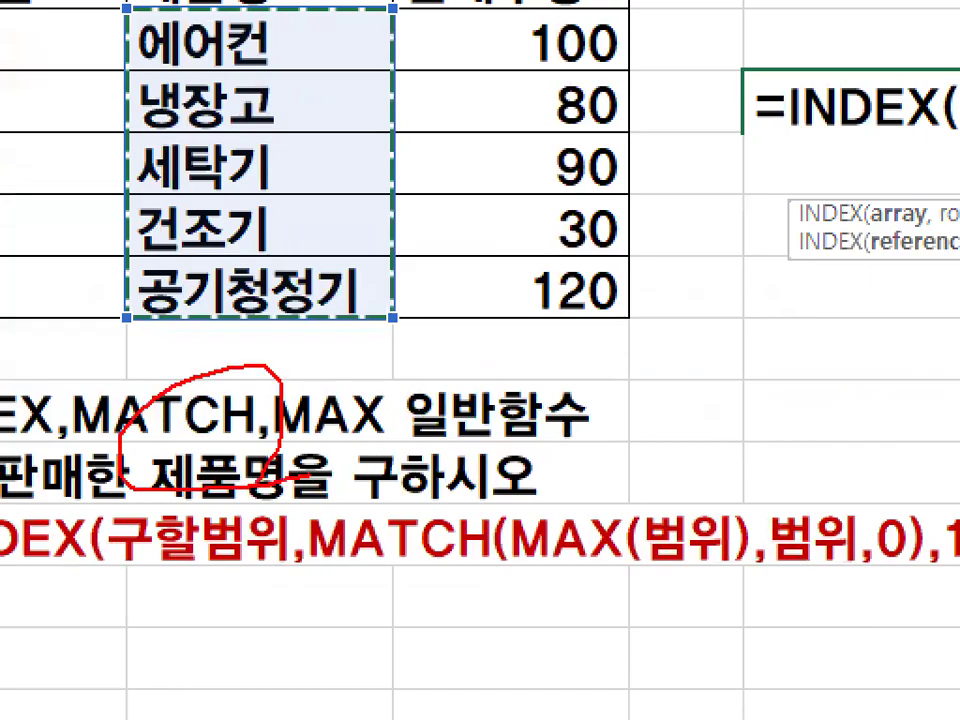
key("Escape")
- Add a comma after H3:H7 in the K4 formula, mark that range on a zoomed view, and clear the marks
type(",")
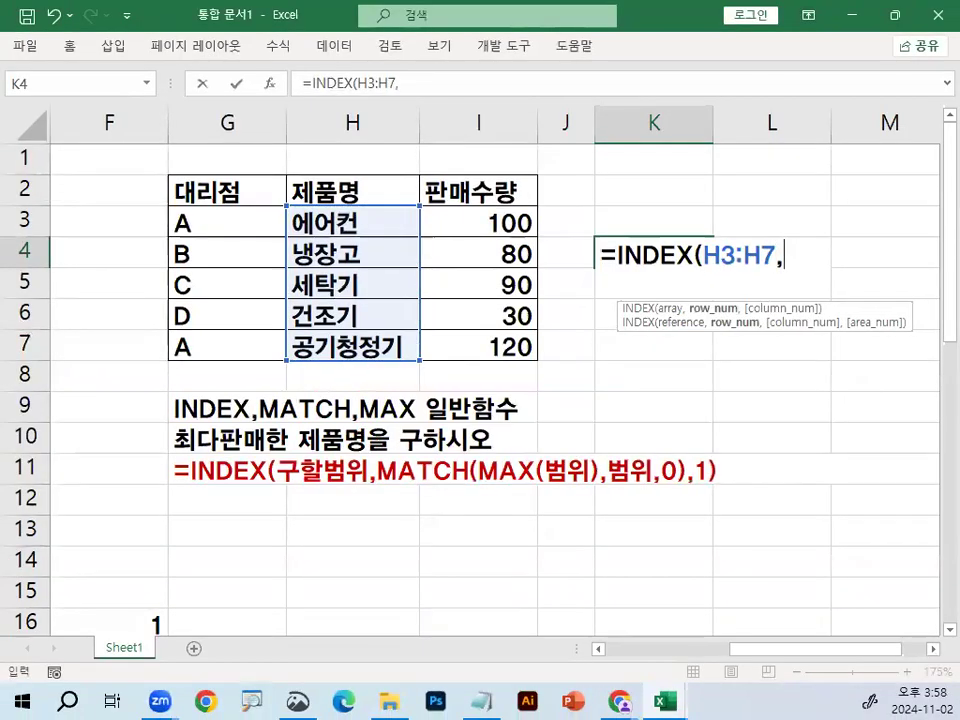
key("ctrl+1")
left_click(814, 233)
left_click_drag(757, 238, 800, 246)
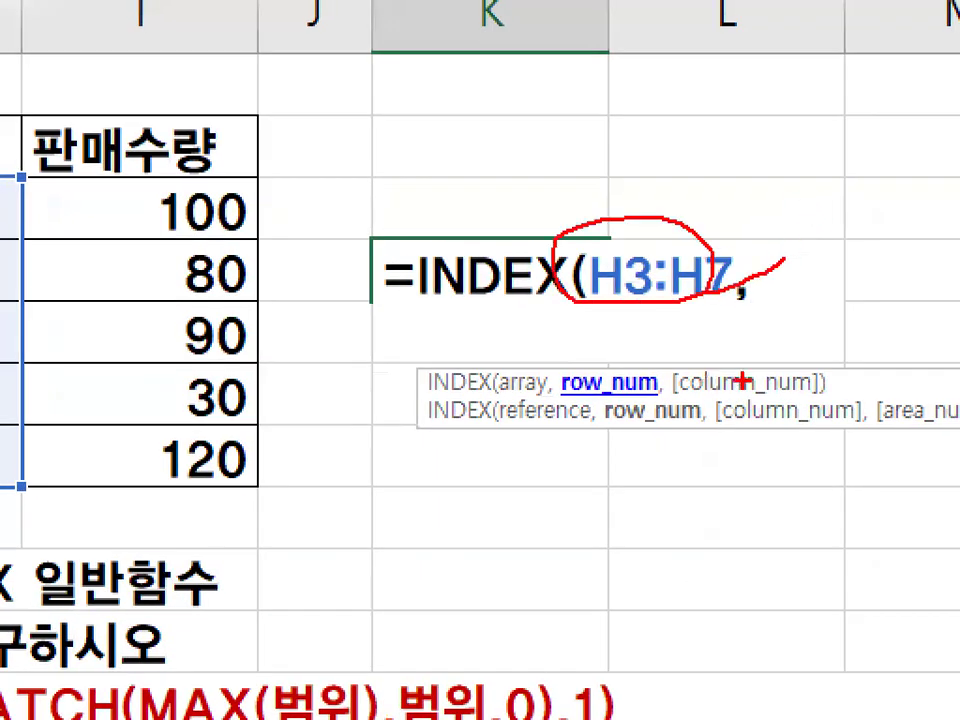
left_click_drag(765, 352, 860, 330)
key("Escape")
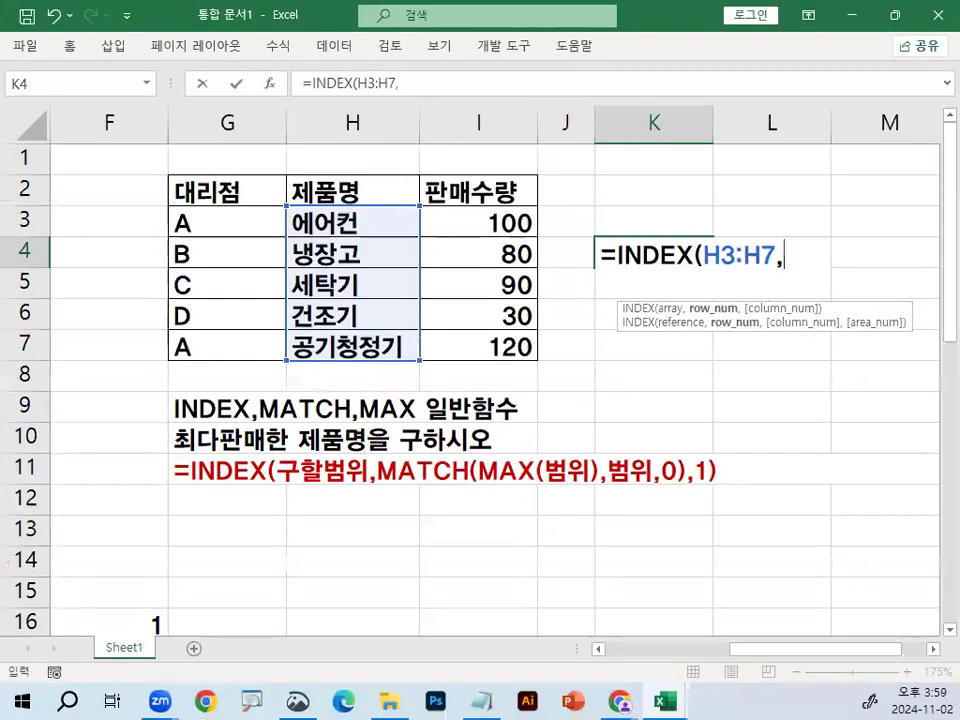
- Insert MATCH( as the row argument in K4, circle the sales quantities in column I on a zoomed view, and clear the mark
type("MA")
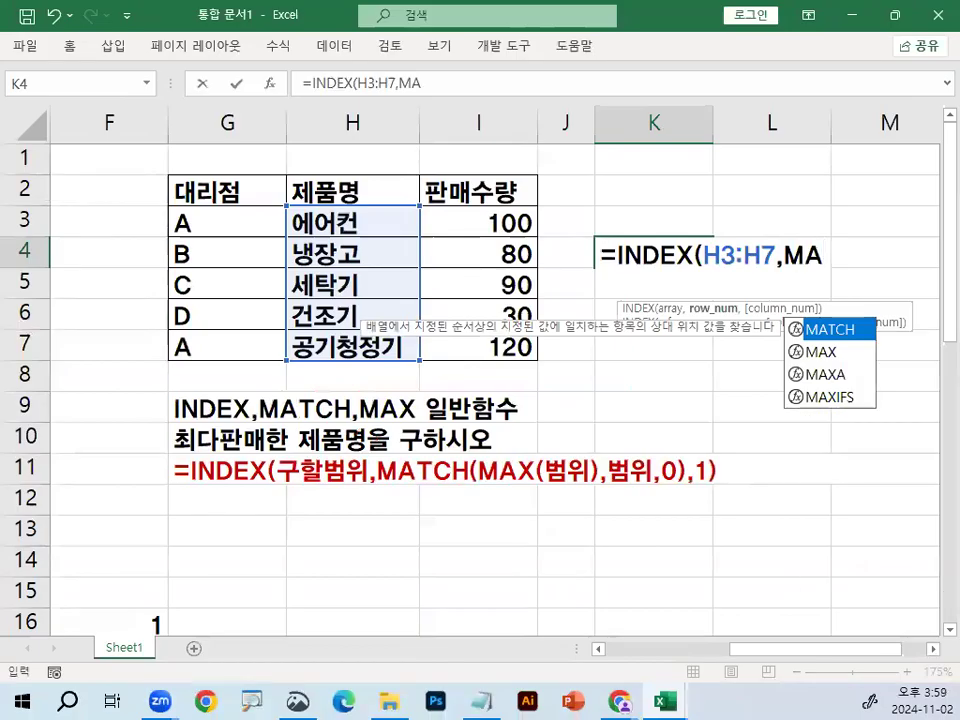
key("Tab")
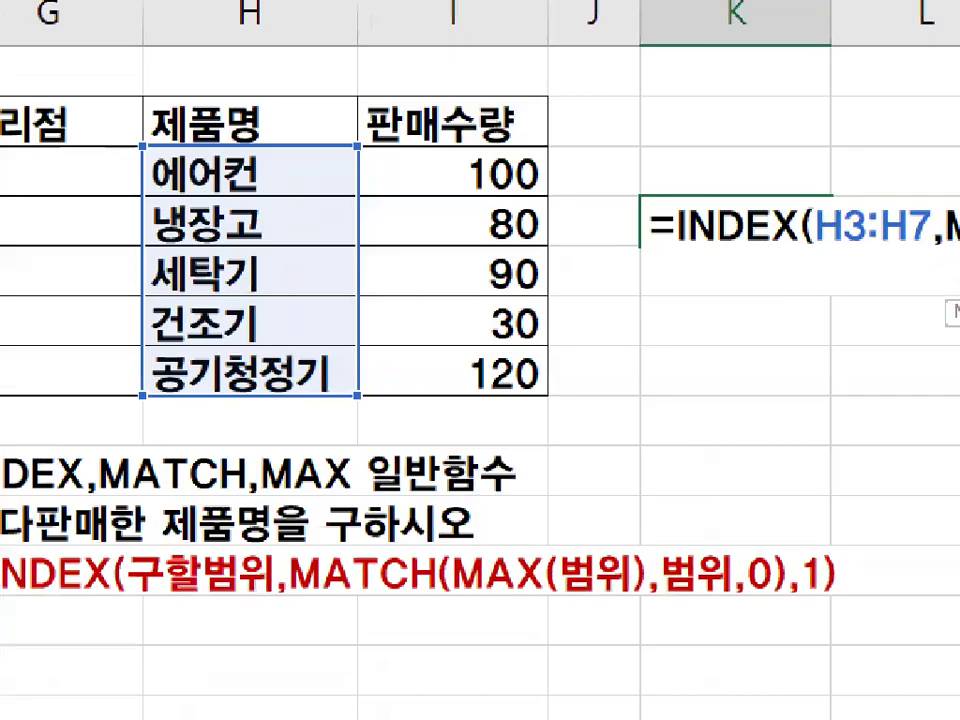
mouse_move(562, 329)
left_mouse_down()
mouse_move(472, 188)
mouse_move(536, 313)
left_mouse_up()
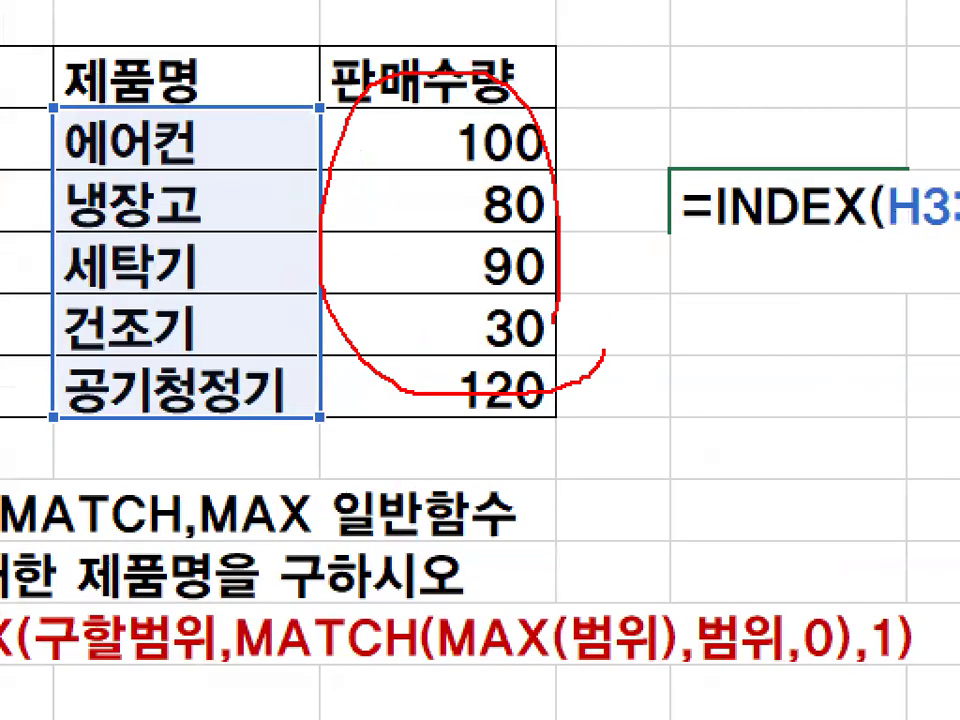
key("Escape")
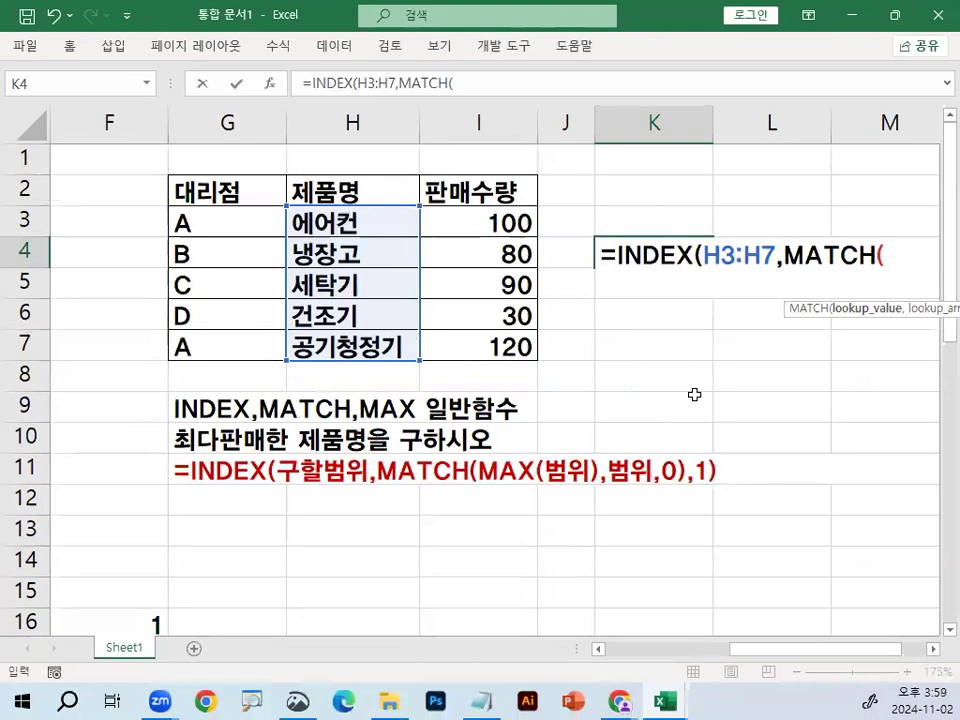
- Give MATCH the lookup value MAX(I3:I7) and the lookup range I3:I7
type("MAX")
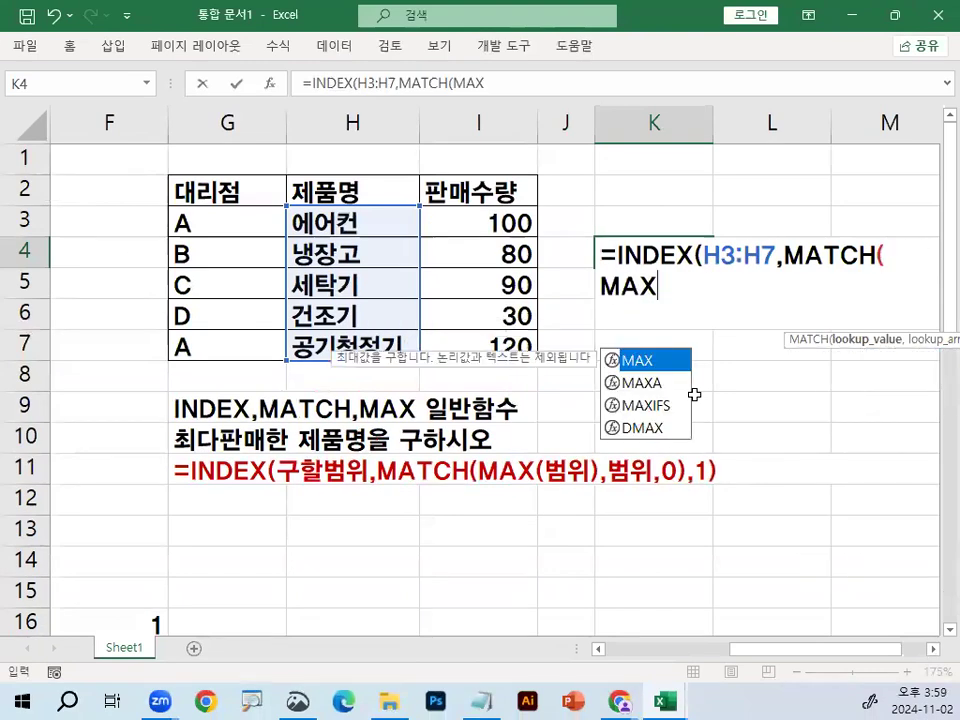
type("(")
left_click_drag(497, 221, 504, 350)
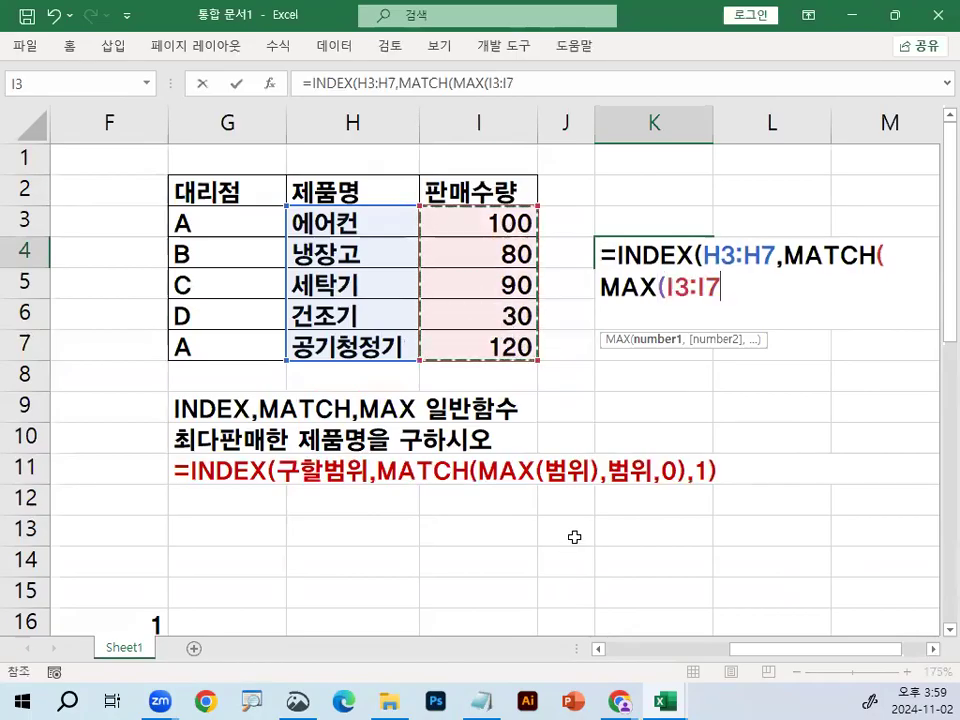
type(")")
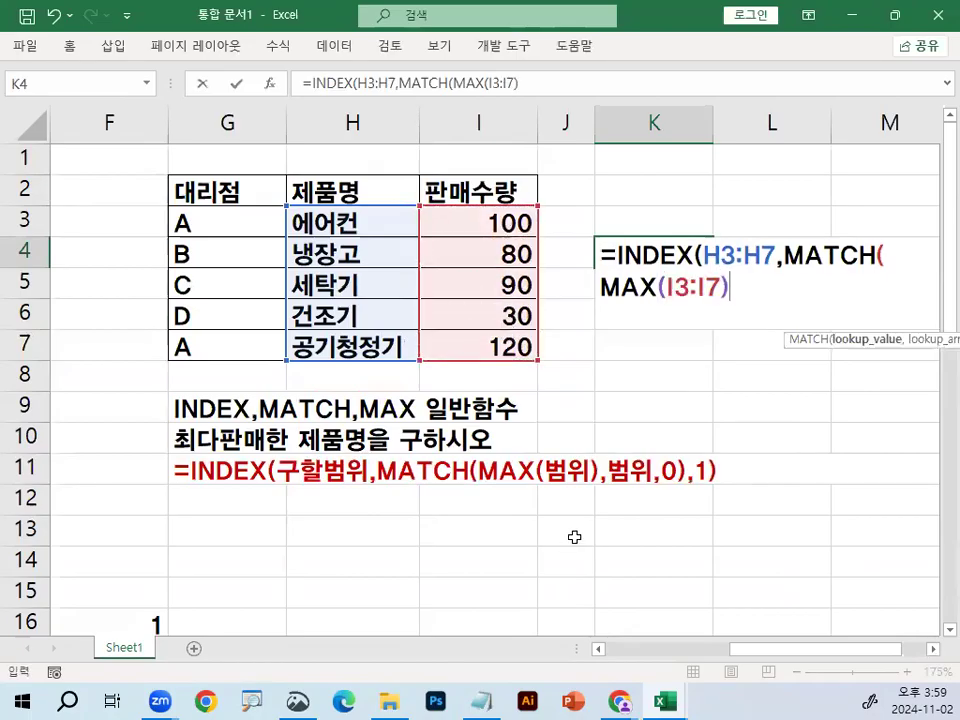
type(",")
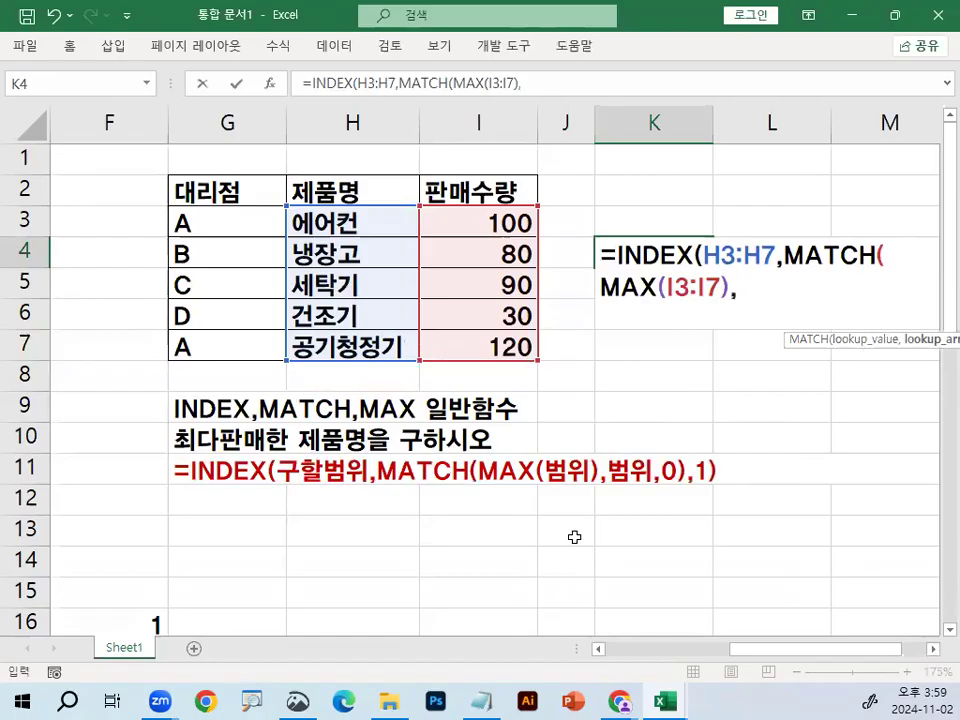
left_click_drag(502, 220, 506, 345)
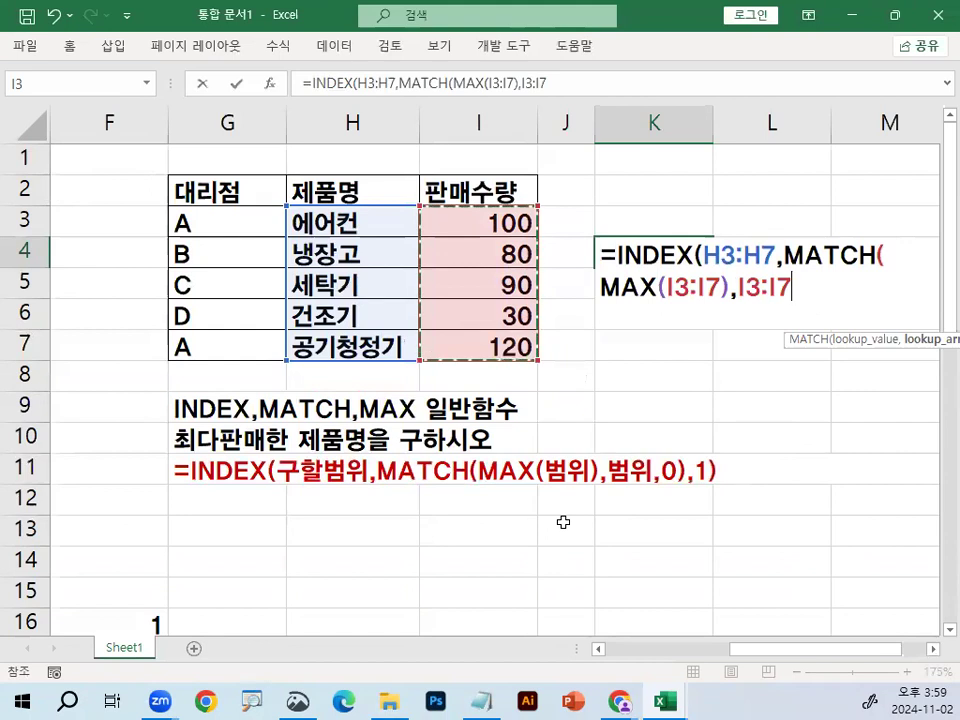
- Finish the K4 formula with exact match 0 and column number 1, and commit it
type(",0")
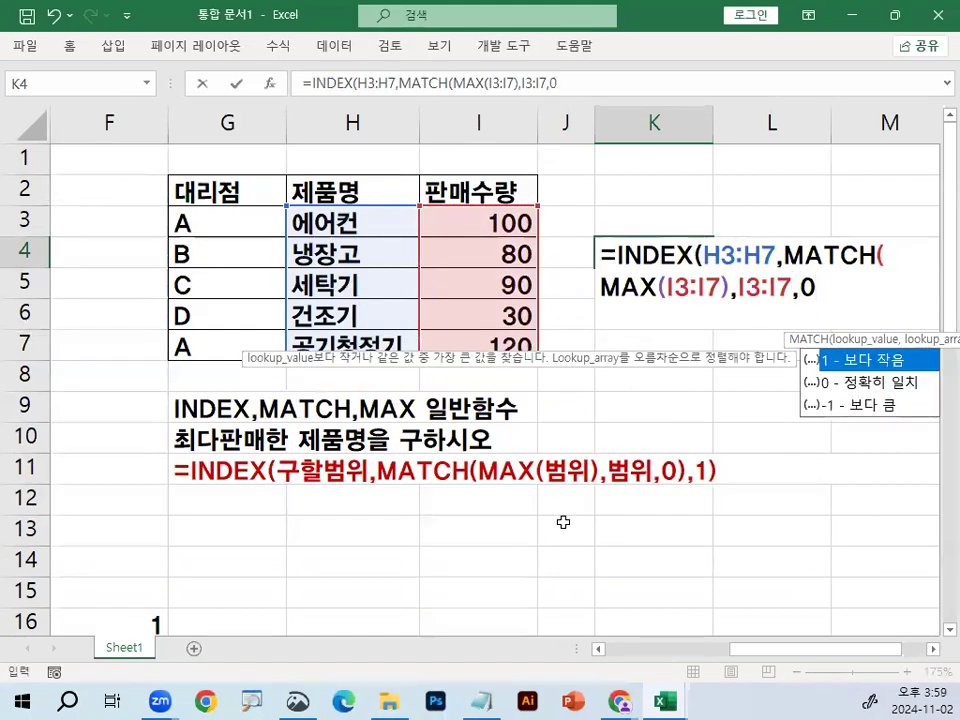
type(")")
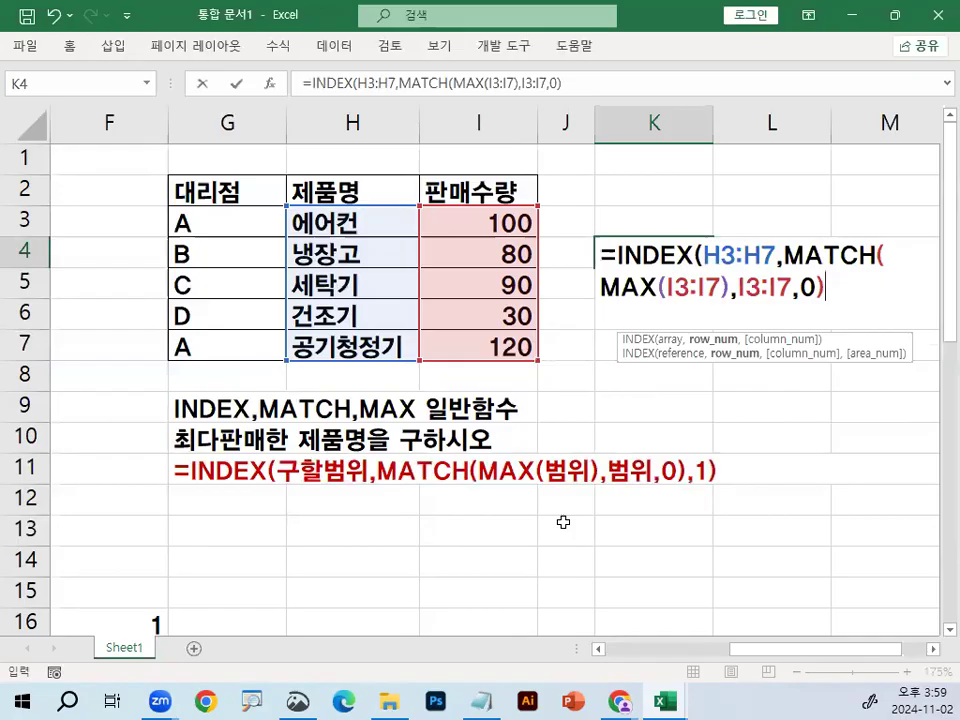
type(",1)")
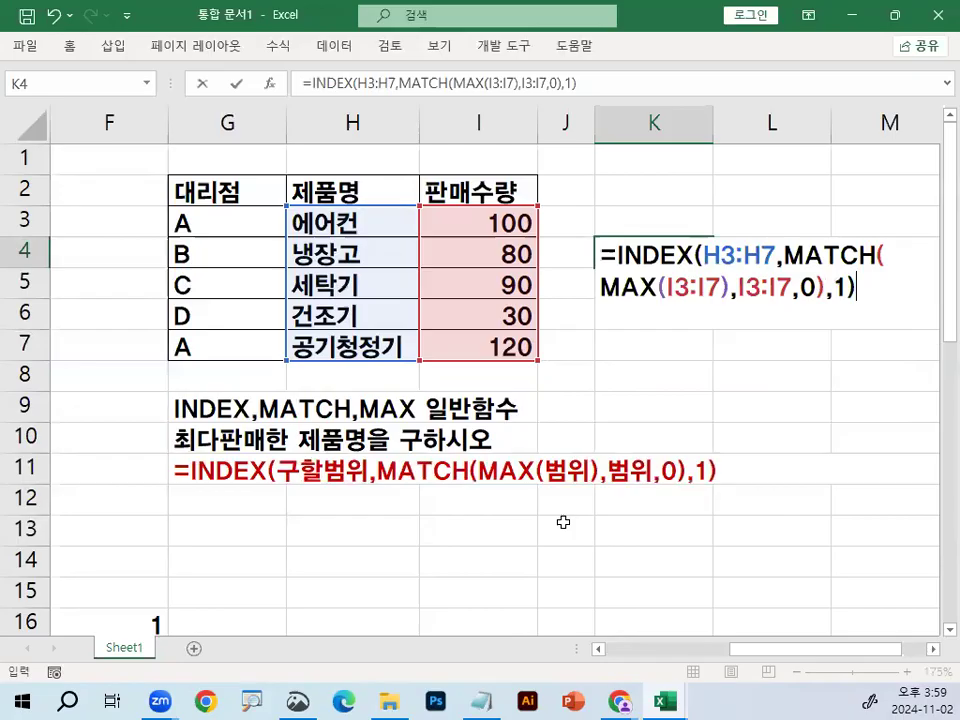
key("Return")
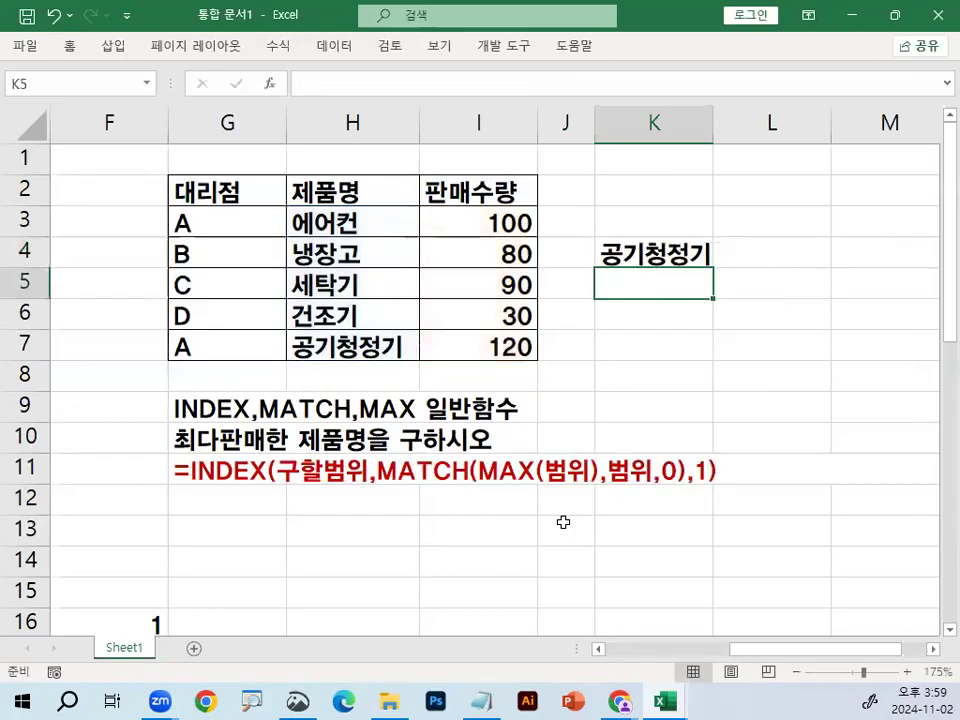
- Test the formula by setting 냉장고's sales quantity in I4 to 200, and undo the change
left_click(492, 229)
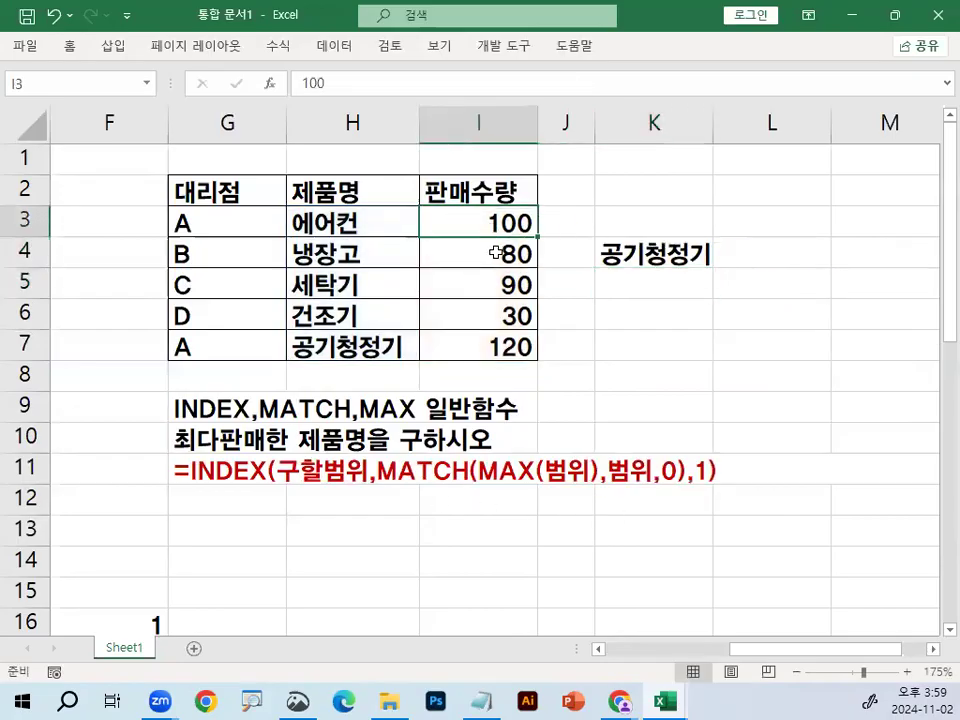
left_click(495, 253)
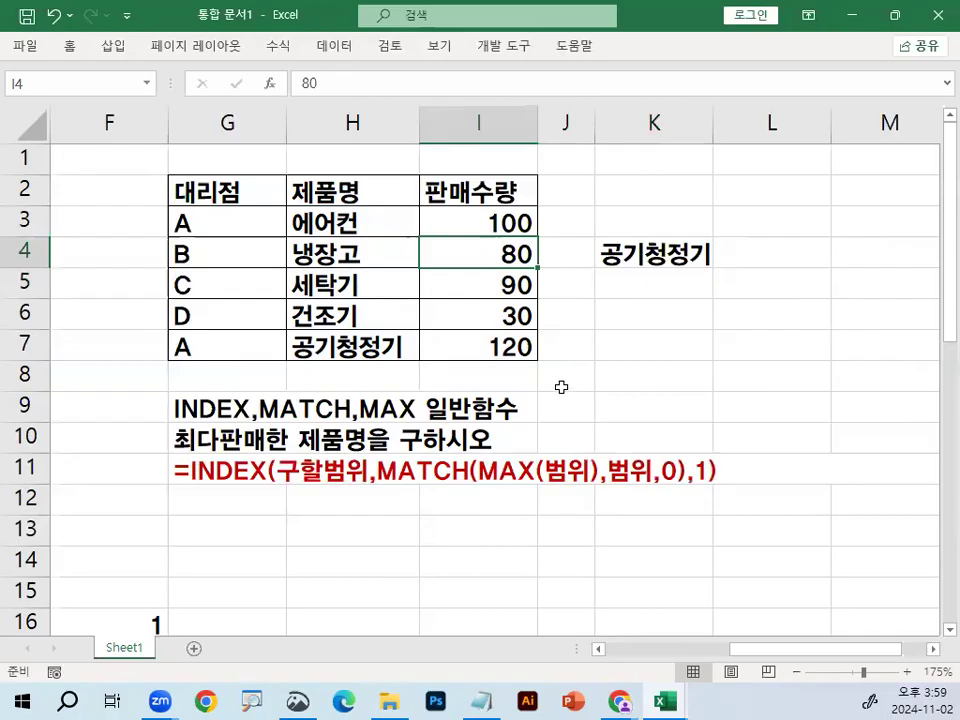
type("200")
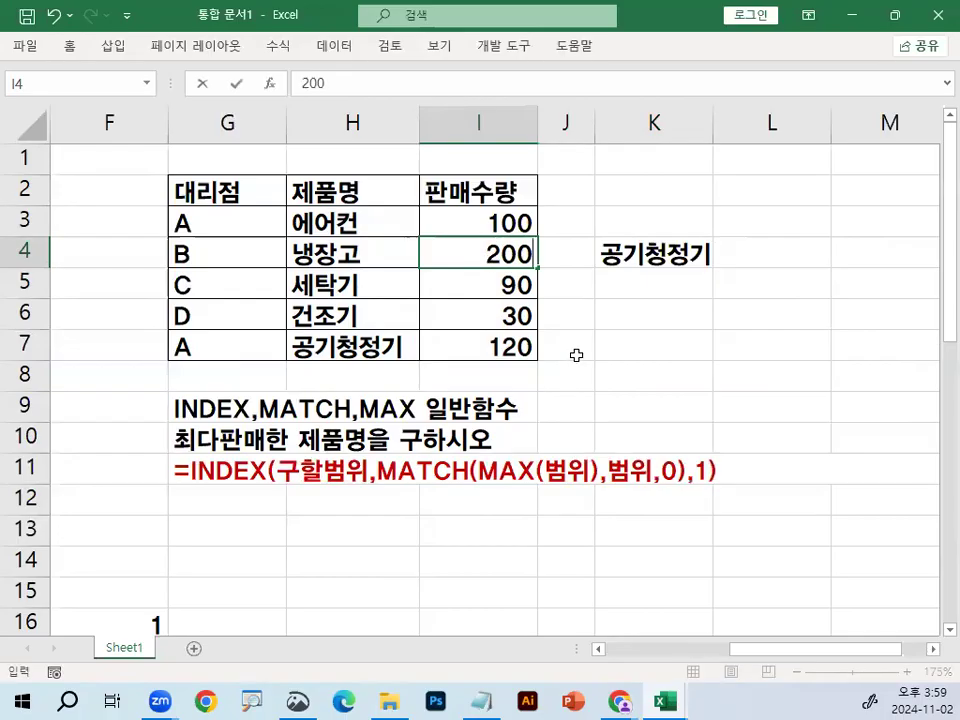
key("Return")
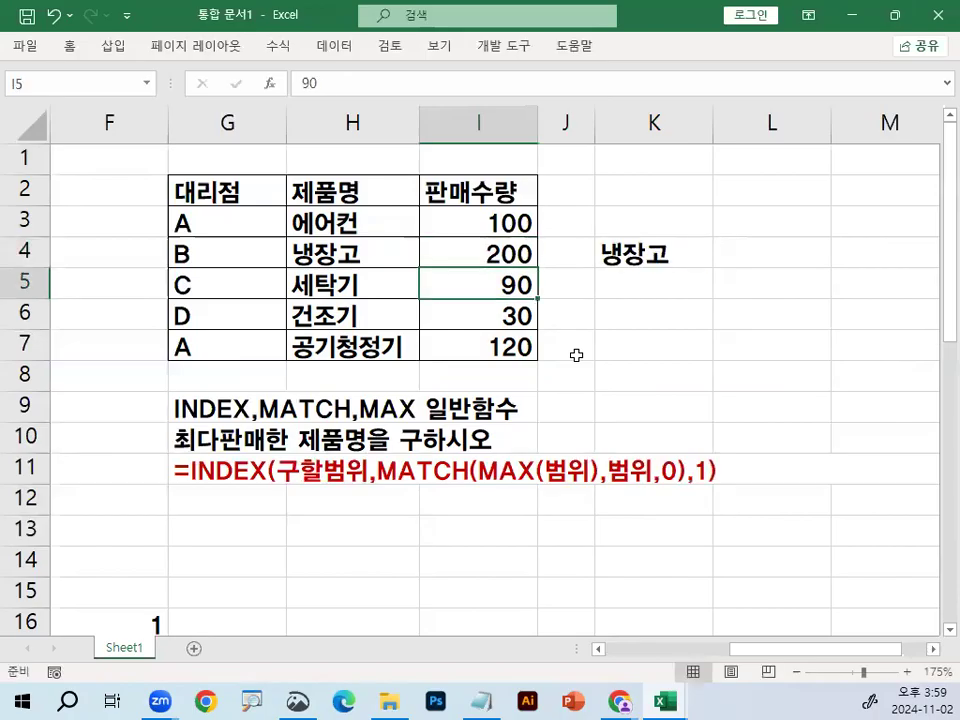
key("ctrl+z")
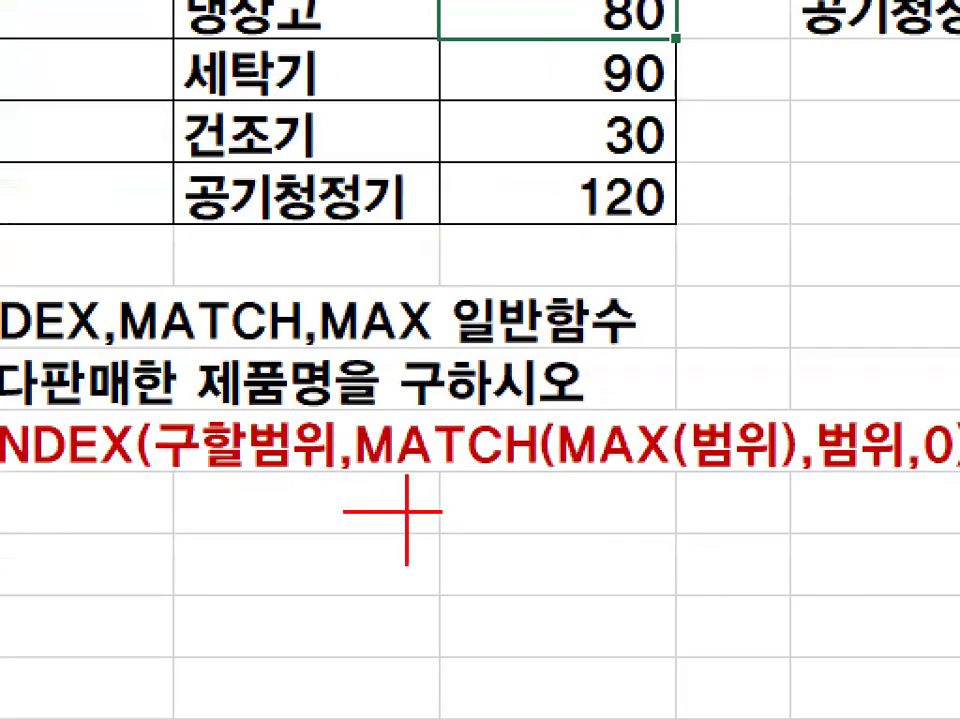
- Write +α below the G11 explanation with the screen pen on a zoomed view, and clear it
mouse_move(479, 488)
left_mouse_down()
mouse_move(424, 508)
mouse_move(568, 606)
left_mouse_up()
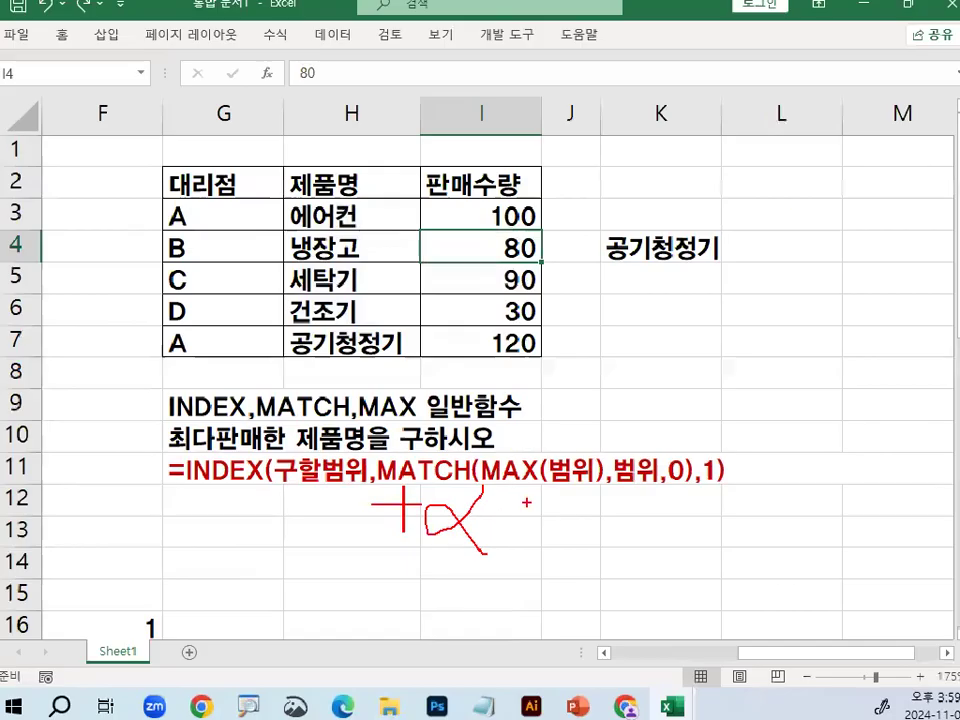
key("Escape")
left_click_drag(225, 222, 221, 343)
left_click(299, 373)
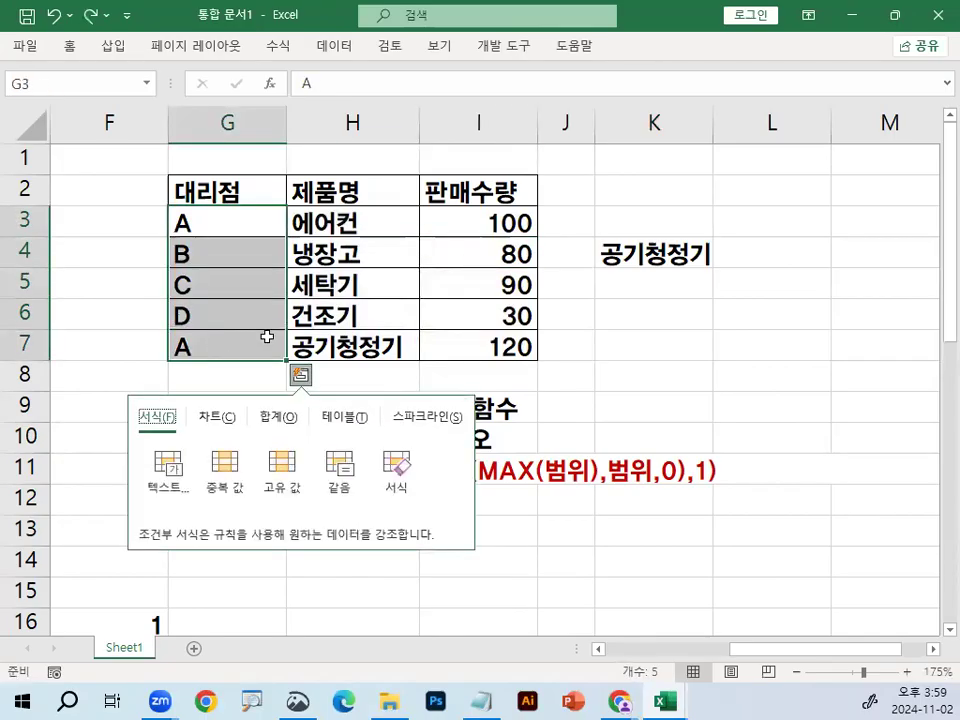
left_click(452, 240)
left_click(519, 345)
- Set 냉장고's sales quantity in I4 to 120 and 공기청정기's in I7 to 80
left_click(505, 255)
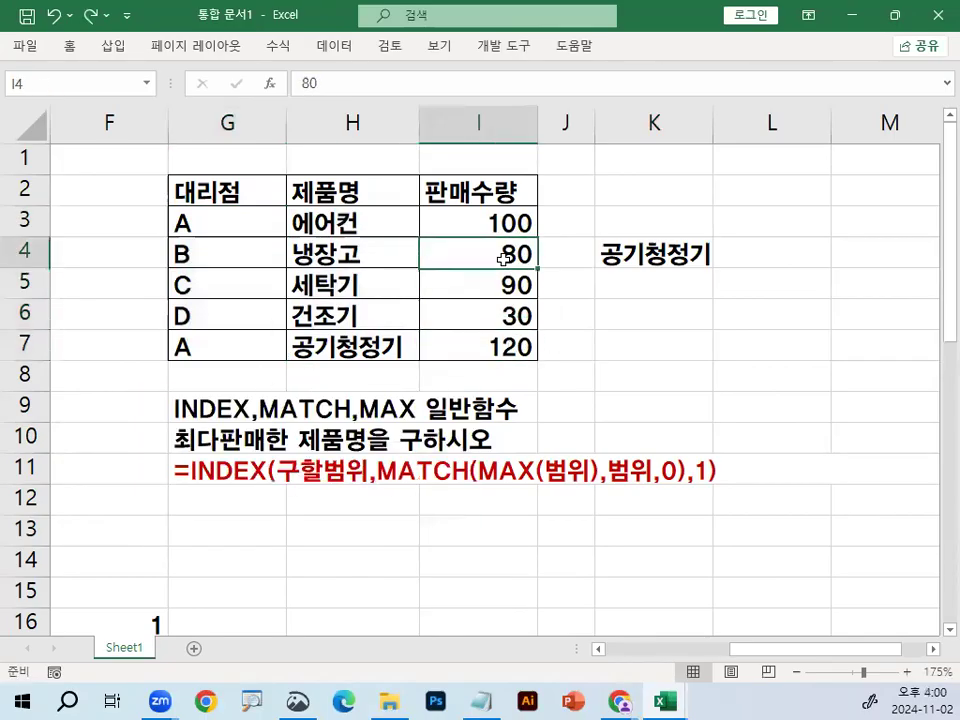
type("120")
key("Return")
key("Down")
key("Down")
type("80")
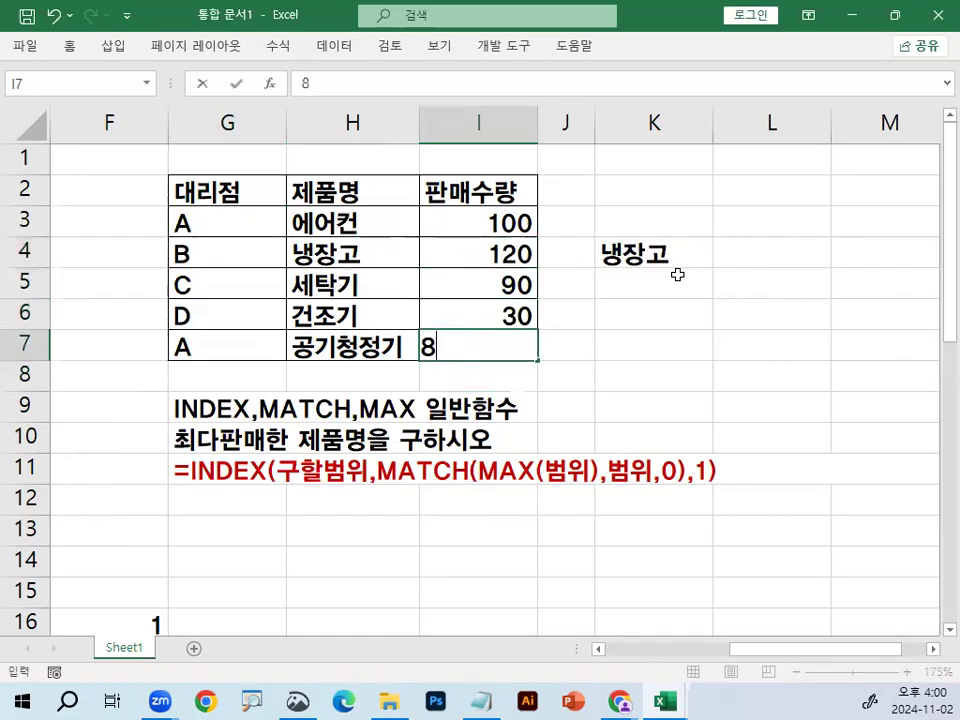
key("Return")
- Circle the sales quantities, the 120 in I4 and the product name 냉장고 in H4 with the screen pen on a zoomed view
left_click(614, 400)
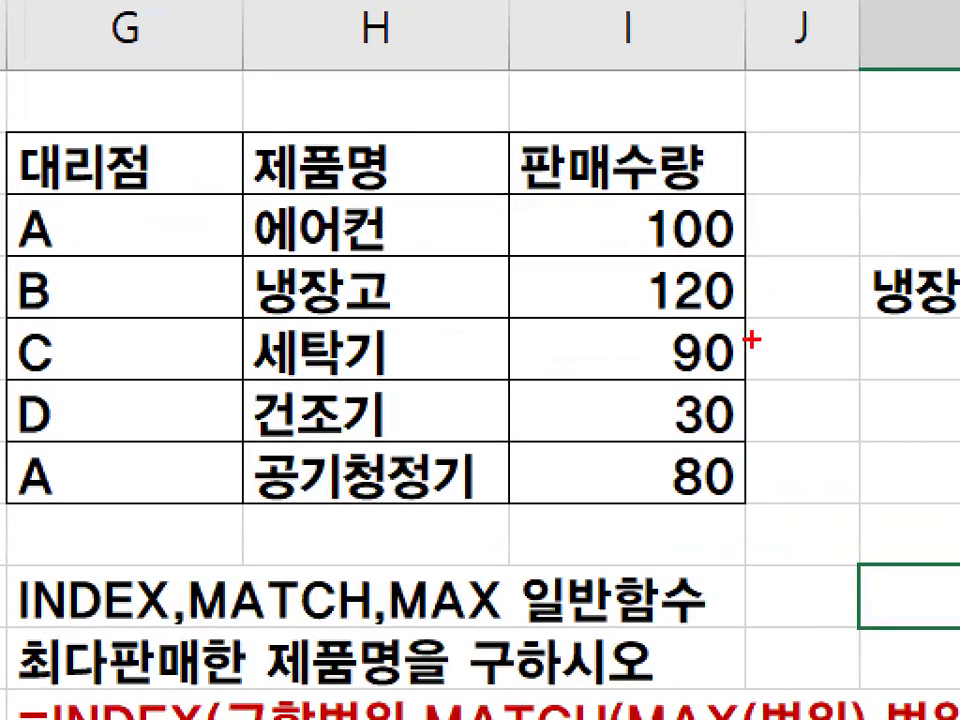
mouse_move(750, 340)
left_mouse_down()
mouse_move(600, 296)
mouse_move(800, 400)
left_mouse_up()
mouse_move(720, 298)
left_mouse_down()
mouse_move(660, 272)
mouse_move(745, 305)
left_mouse_up()
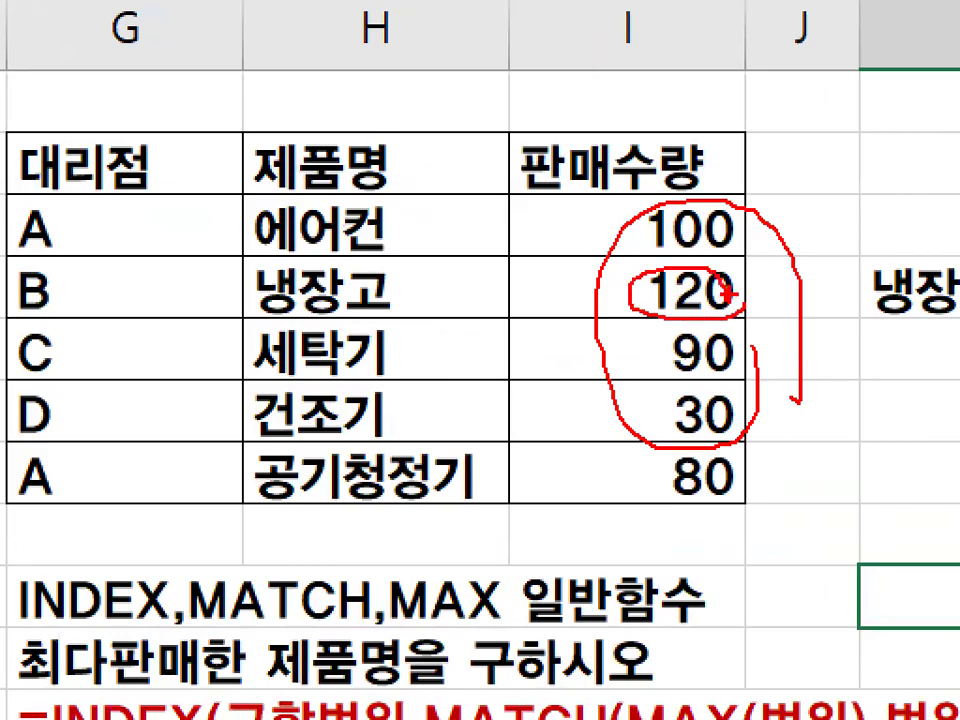
mouse_move(410, 296)
left_mouse_down()
mouse_move(266, 312)
mouse_move(392, 256)
mouse_move(408, 286)
left_mouse_up()
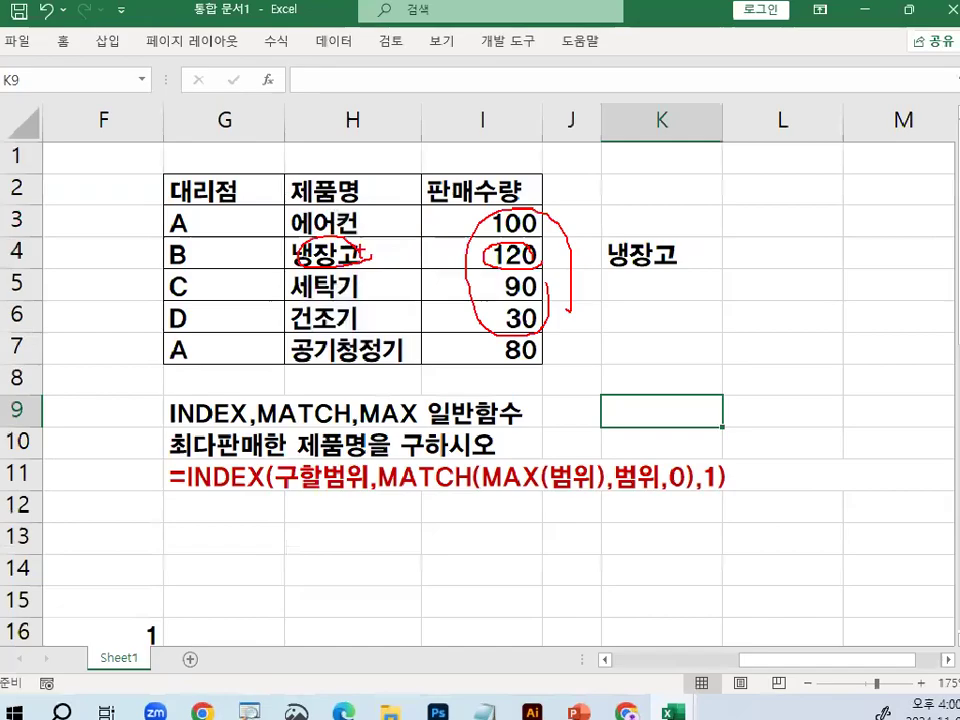
- Enter the question A대리점중에서 최다판매한 제품명을 구하시오 in G13
scroll(362, 256, "down", 1)
left_click(248, 437)
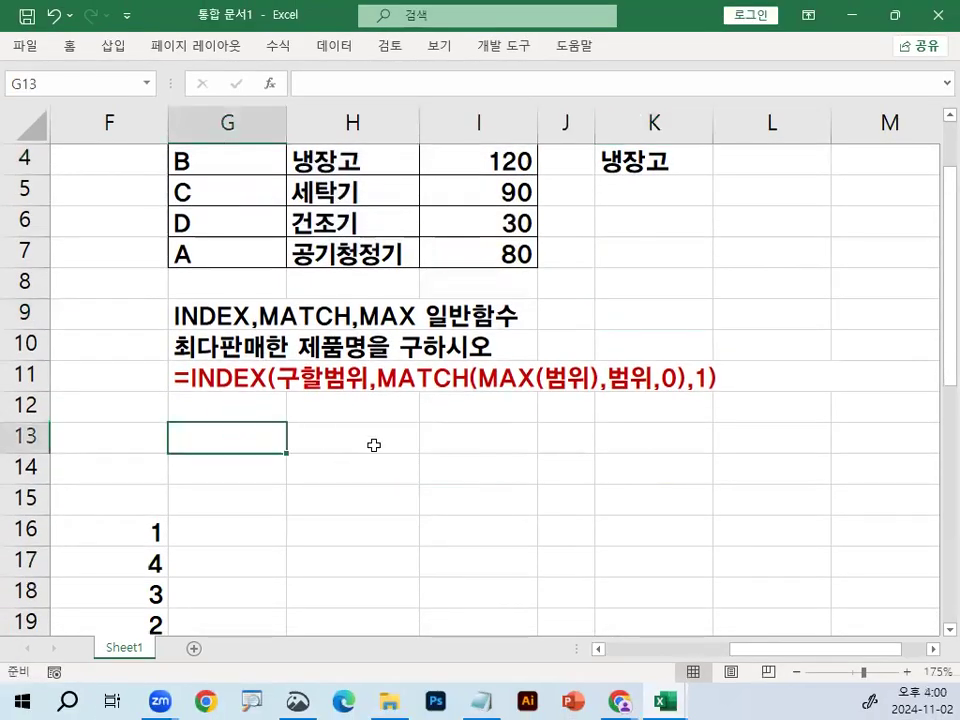
type("A")
type("ㄷ대리점")
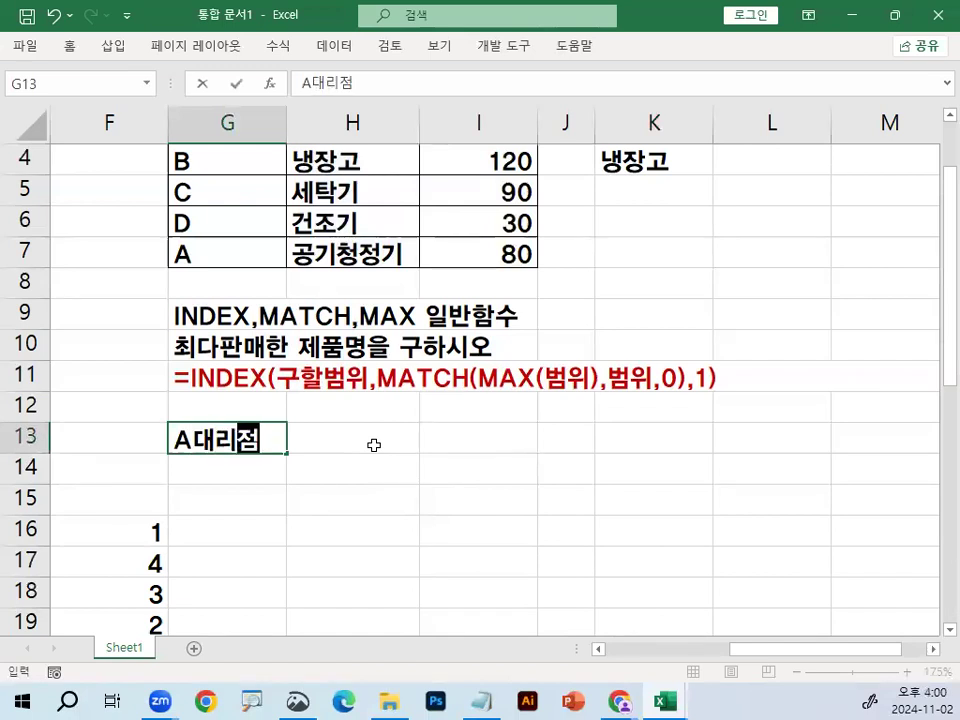
type("ㅈ부")
key("BackSpace")
key("BackSpace")
type("ㅜㅇ엣서 최다판")
type("매한 제품명")
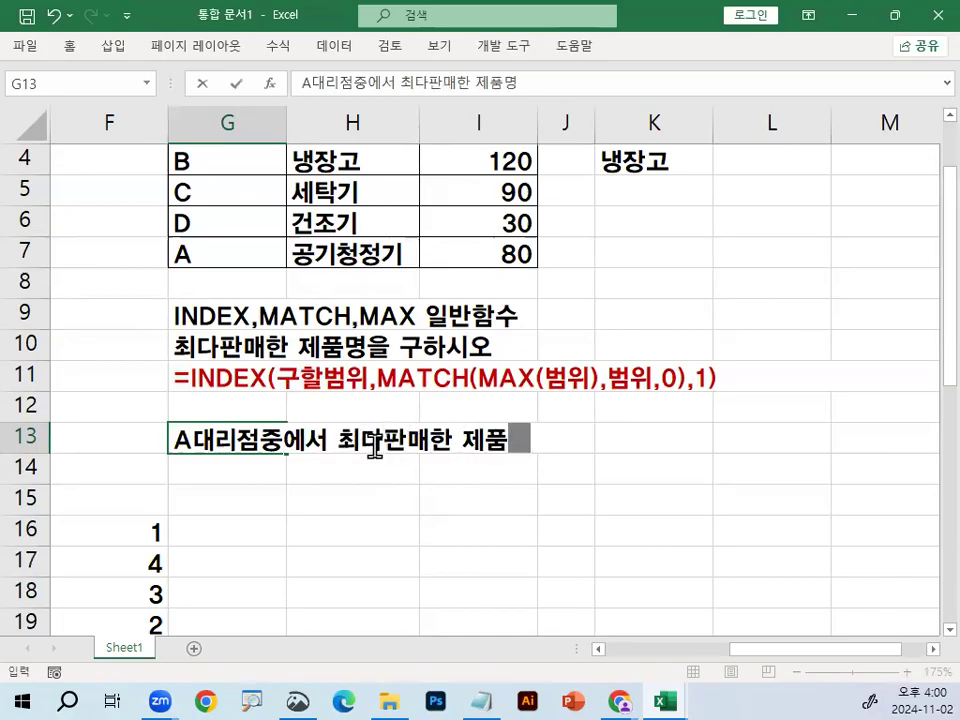
type("을 구하시오")
key("Return")
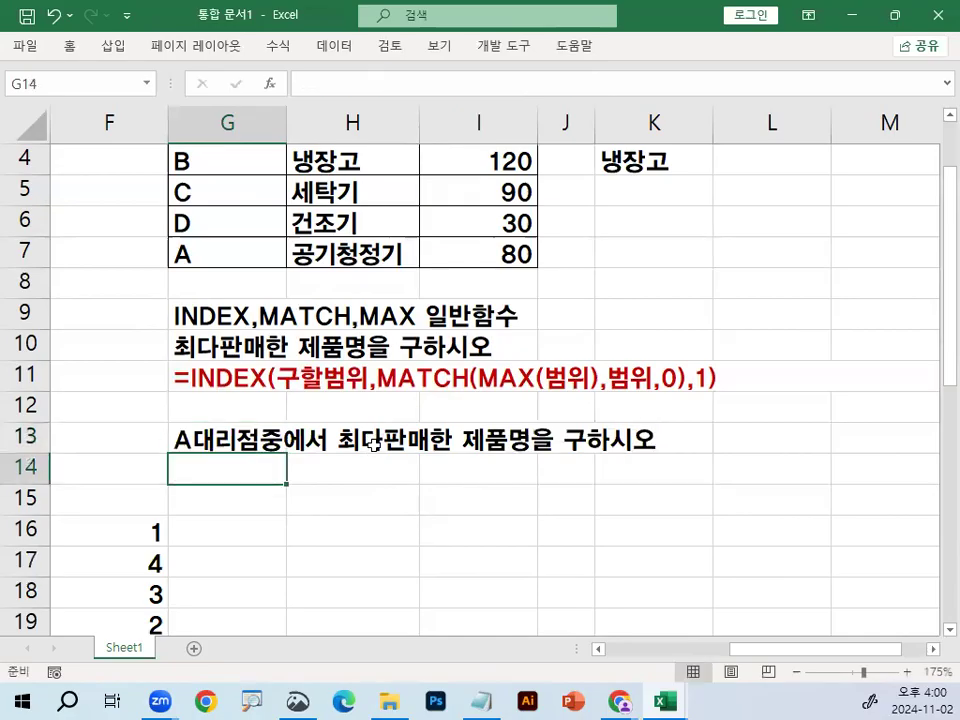
- Circle the A entries in G3 and G7 with the screen pen and add a check mark beside each
mouse_move(250, 420)
left_mouse_down()
mouse_move(172, 450)
mouse_move(263, 462)
mouse_move(268, 450)
left_mouse_up()
scroll(262, 462, "up", 1)
left_click_drag(190, 213, 172, 214)
mouse_move(190, 343)
left_mouse_down()
mouse_move(172, 352)
mouse_move(196, 345)
left_mouse_up()
left_click_drag(145, 188, 195, 172)
mouse_move(130, 318)
left_mouse_down()
mouse_move(133, 326)
mouse_move(193, 287)
left_mouse_up()
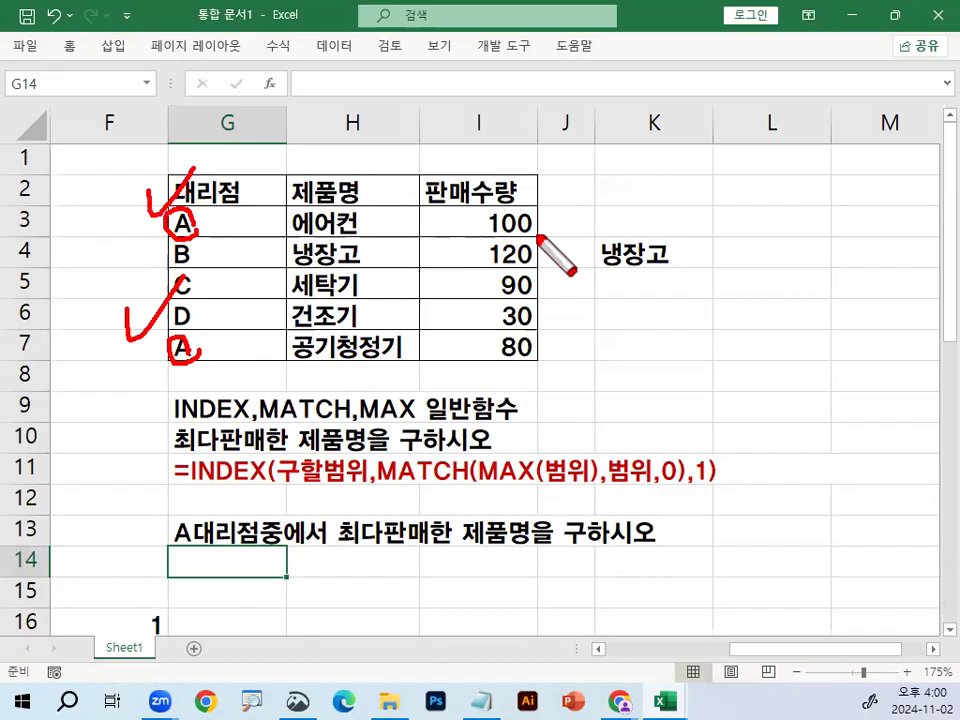
- Underline and circle the quantities 100 in I3 and 80 in I7, and add a check mark beside the 100
left_click_drag(494, 238, 523, 239)
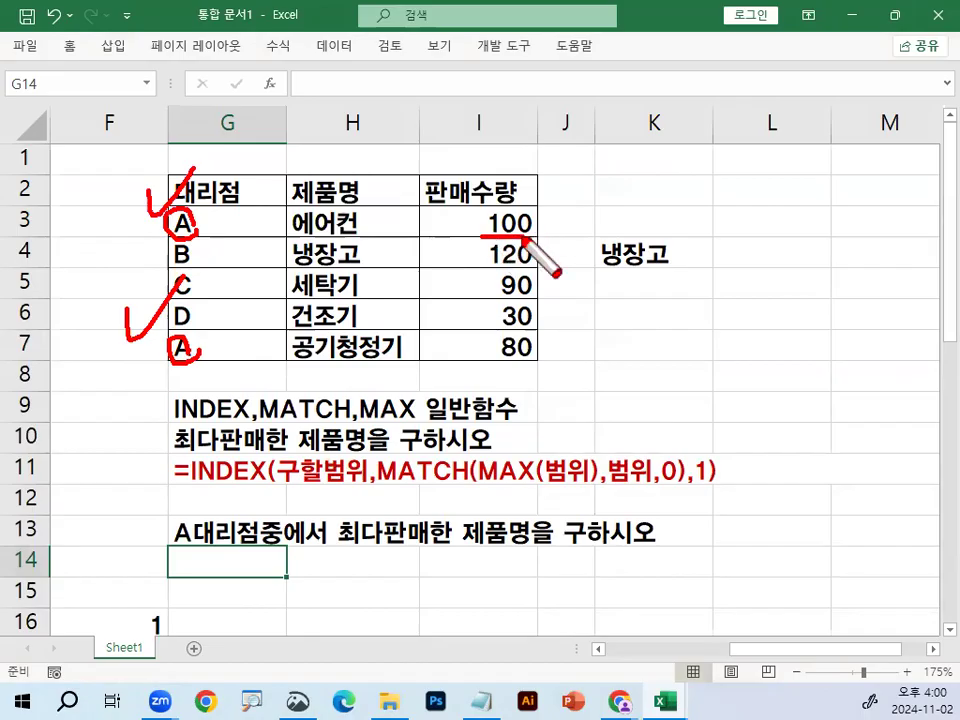
left_click_drag(471, 361, 548, 361)
mouse_move(537, 243)
left_mouse_down()
mouse_move(540, 221)
mouse_move(539, 240)
left_mouse_up()
mouse_move(548, 362)
left_mouse_down()
mouse_move(531, 379)
mouse_move(533, 345)
mouse_move(537, 356)
left_mouse_up()
mouse_move(548, 210)
left_mouse_down()
mouse_move(553, 231)
mouse_move(578, 190)
left_mouse_up()
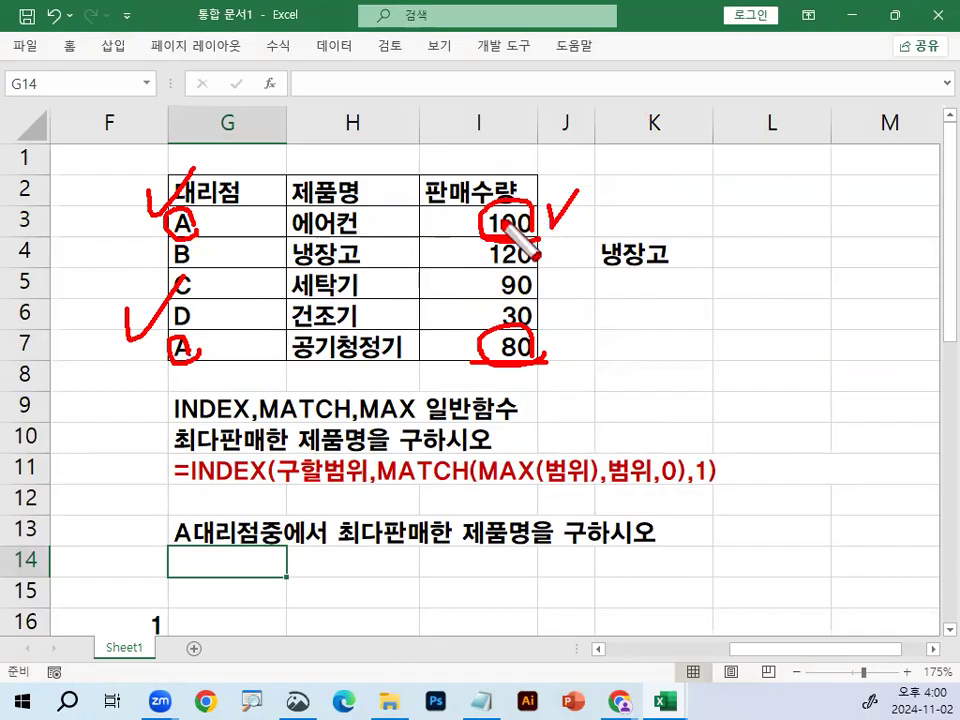
- Write a 1 beside the 100, circle the 80 again, number the table rows 1 to 5, and clear the pen marks
left_click_drag(614, 186, 620, 228)
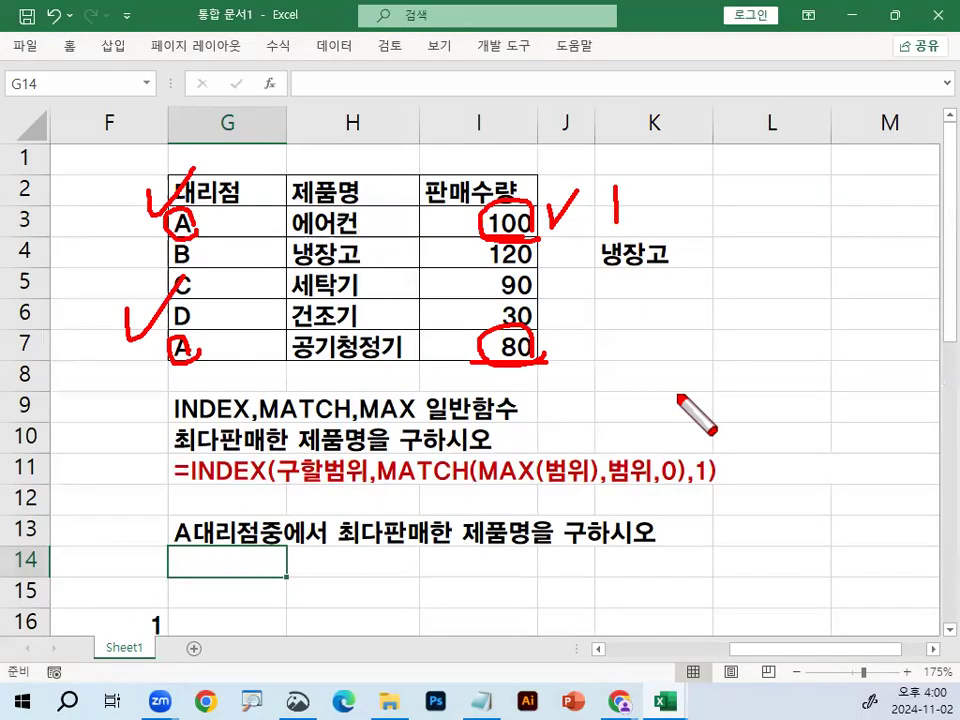
mouse_move(521, 367)
left_mouse_down()
mouse_move(477, 350)
mouse_move(540, 348)
mouse_move(536, 364)
left_mouse_up()
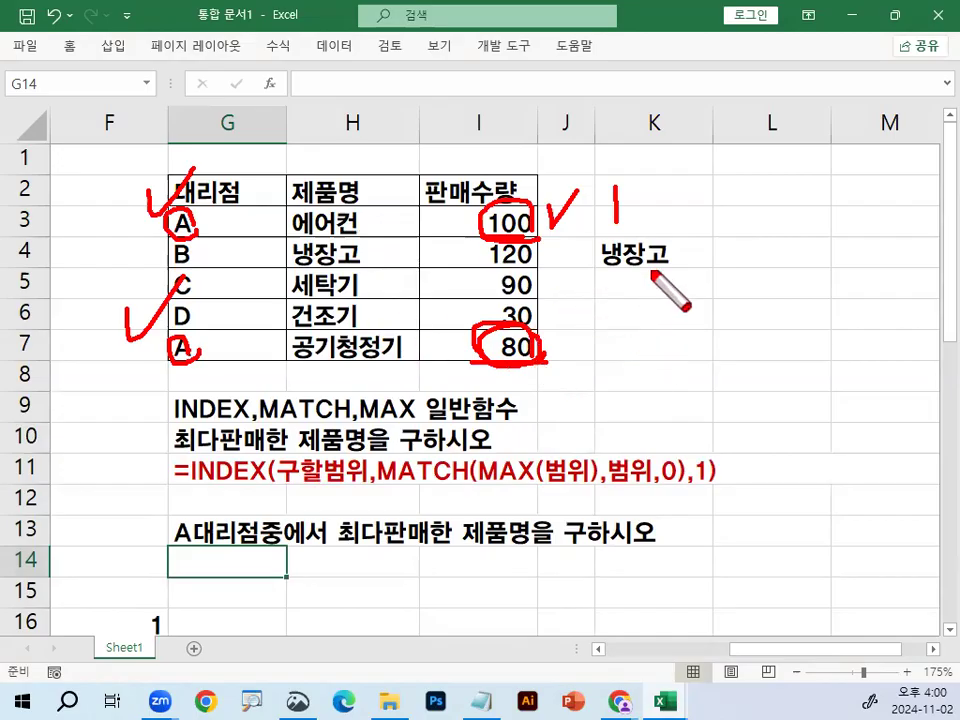
mouse_move(440, 200)
left_mouse_down()
mouse_move(455, 318)
mouse_move(438, 345)
mouse_move(432, 338)
mouse_move(460, 340)
left_mouse_up()
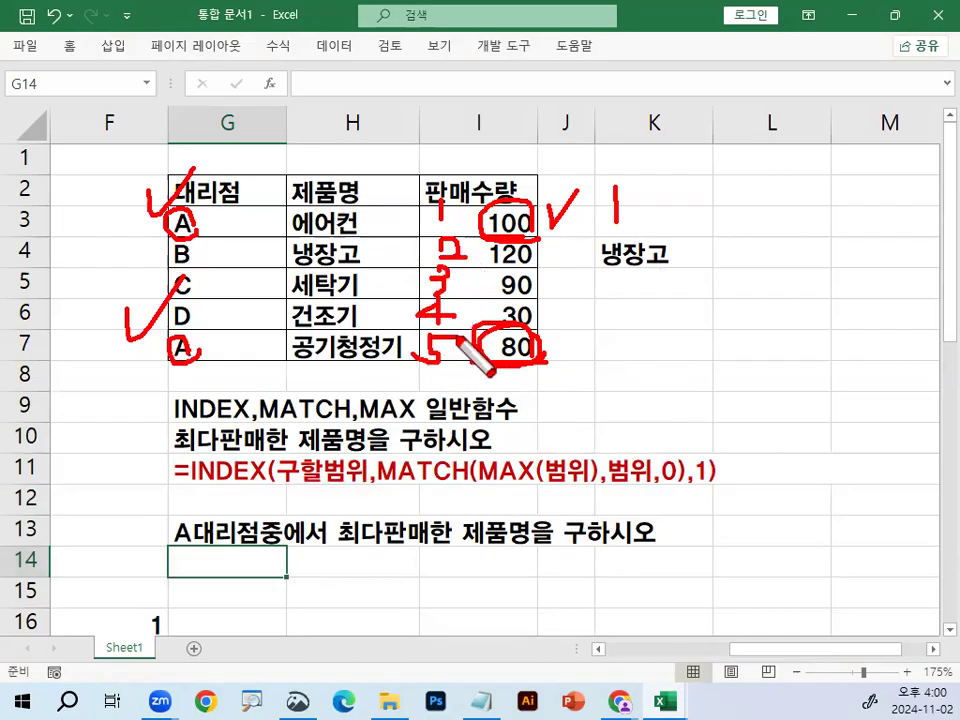
mouse_move(572, 212)
left_mouse_down()
mouse_move(574, 377)
mouse_move(549, 375)
mouse_move(567, 322)
left_mouse_up()
key("Escape")
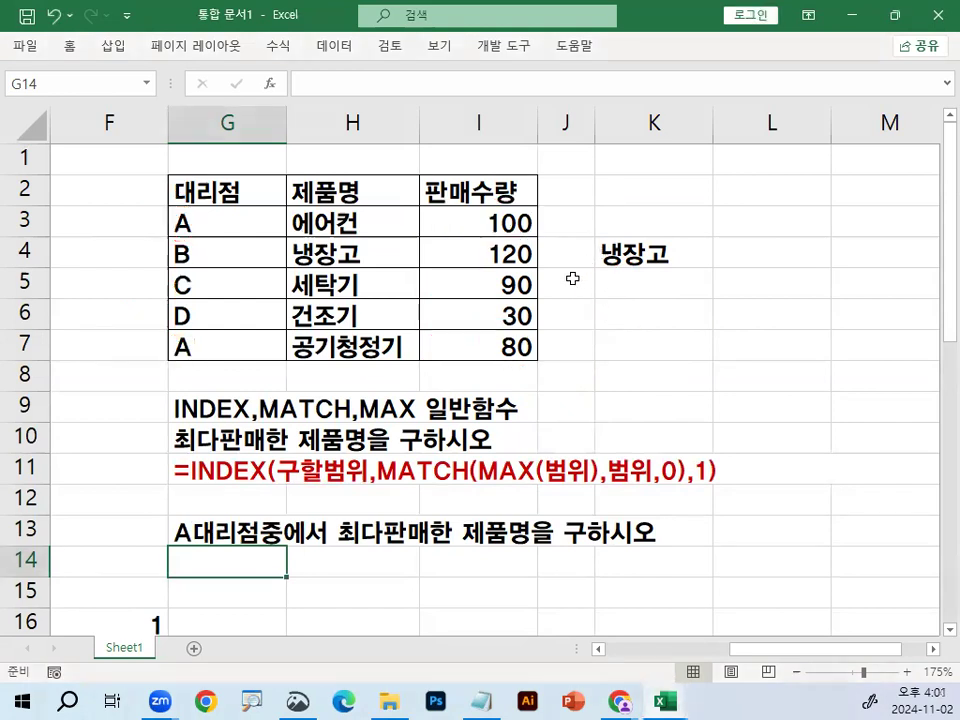
- Select the product names H3:H7, mark the 100 with a circled 1, draw lines crossing at 에어컨, and clear the pen marks
left_click(467, 351)
left_click(500, 212)
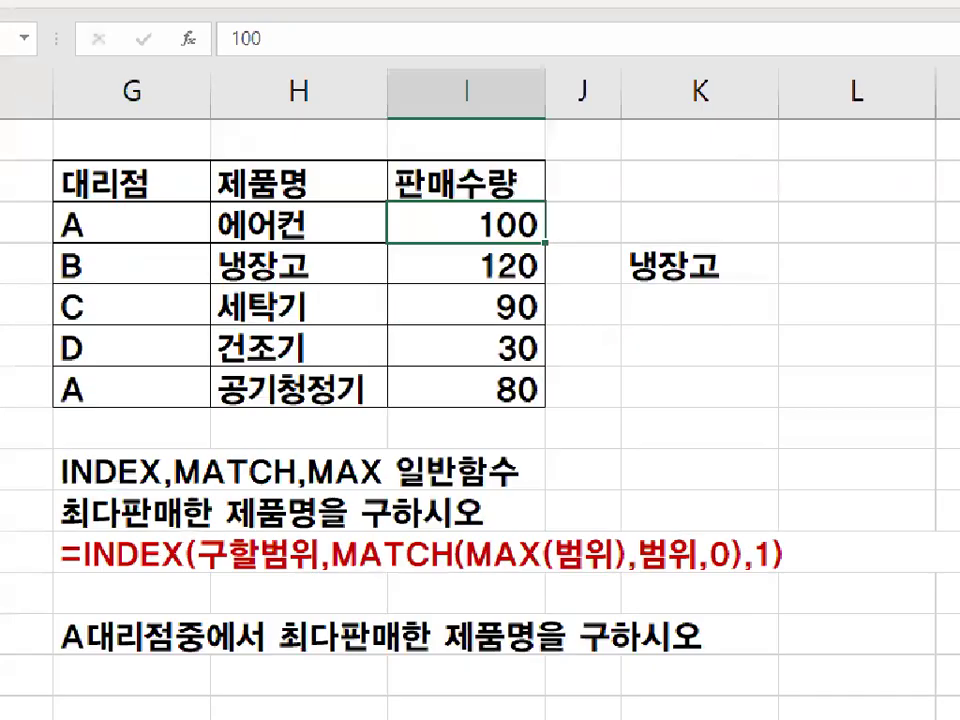
left_click_drag(570, 199, 566, 236)
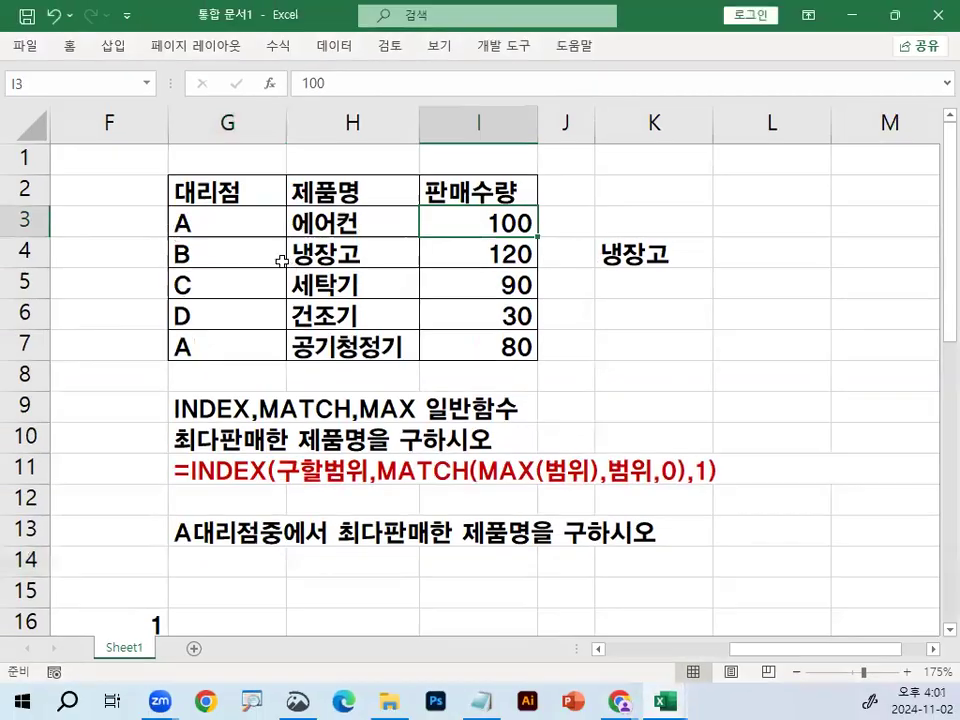
left_click_drag(328, 214, 310, 376)
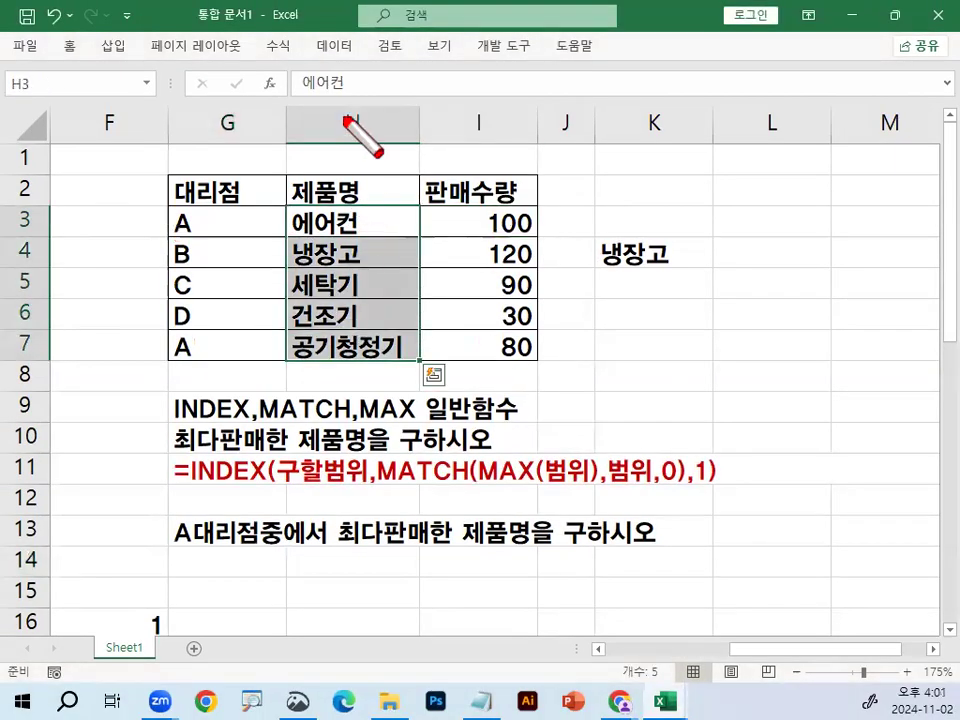
left_click_drag(345, 118, 343, 505)
left_click_drag(530, 207, 537, 232)
mouse_move(583, 192)
left_mouse_down()
mouse_move(584, 230)
mouse_move(567, 174)
mouse_move(605, 214)
left_mouse_up()
left_click_drag(248, 225, 461, 224)
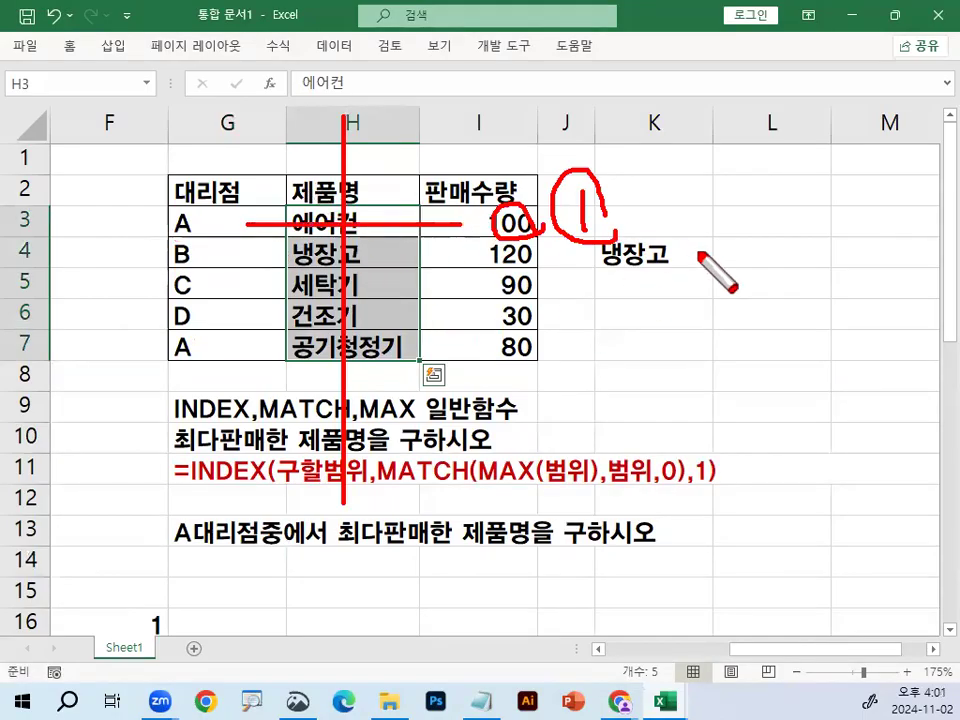
left_click_drag(697, 253, 674, 253)
key("Escape")
- Fill both A대리점 rows, G3:I3 and G7:I7, with yellow
left_click_drag(193, 221, 490, 222)
left_click_drag(250, 345, 455, 347)
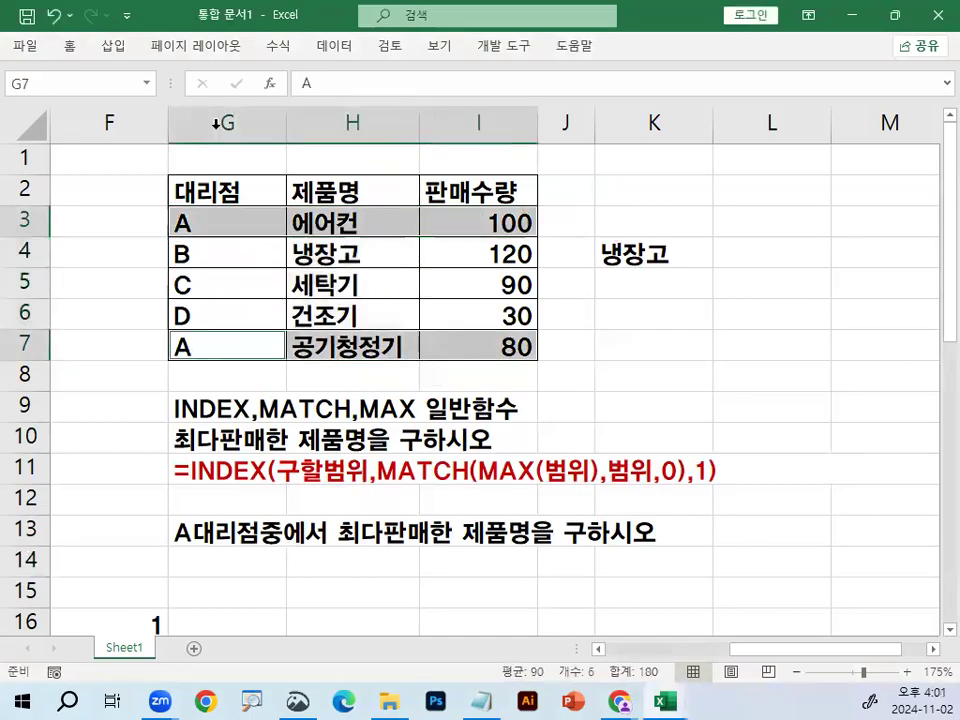
left_click(68, 48)
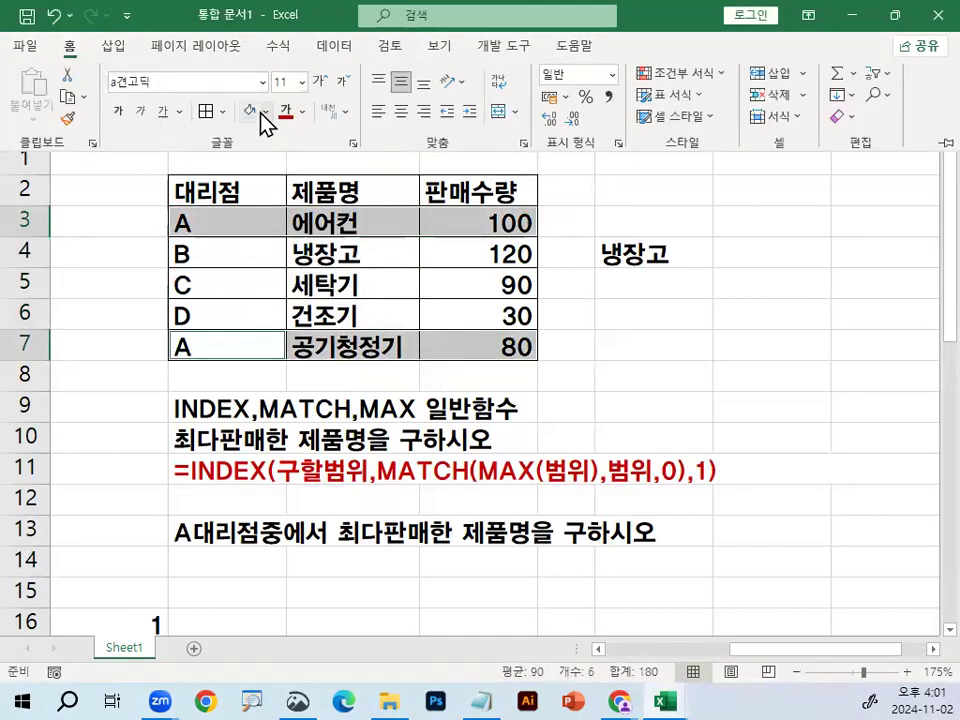
left_click(265, 112)
left_click(297, 287)
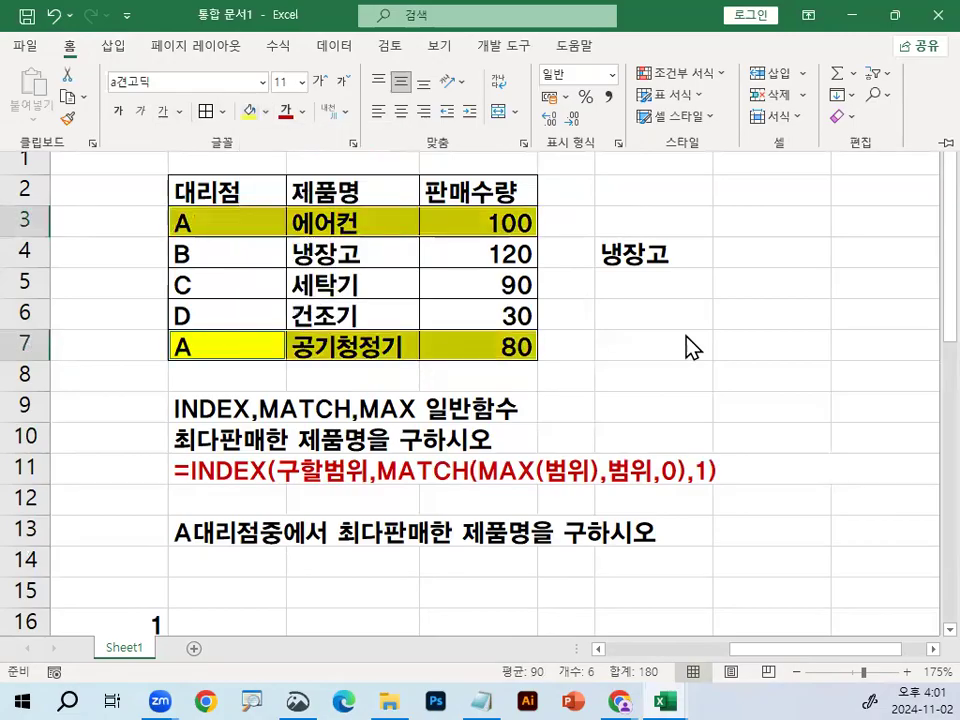
- Circle 에어컨 in H3 and A in G3 on a zoomed view, clear the marks, and undo the yellow fill
left_click(478, 222)
key("ctrl+1")
left_click(333, 232)
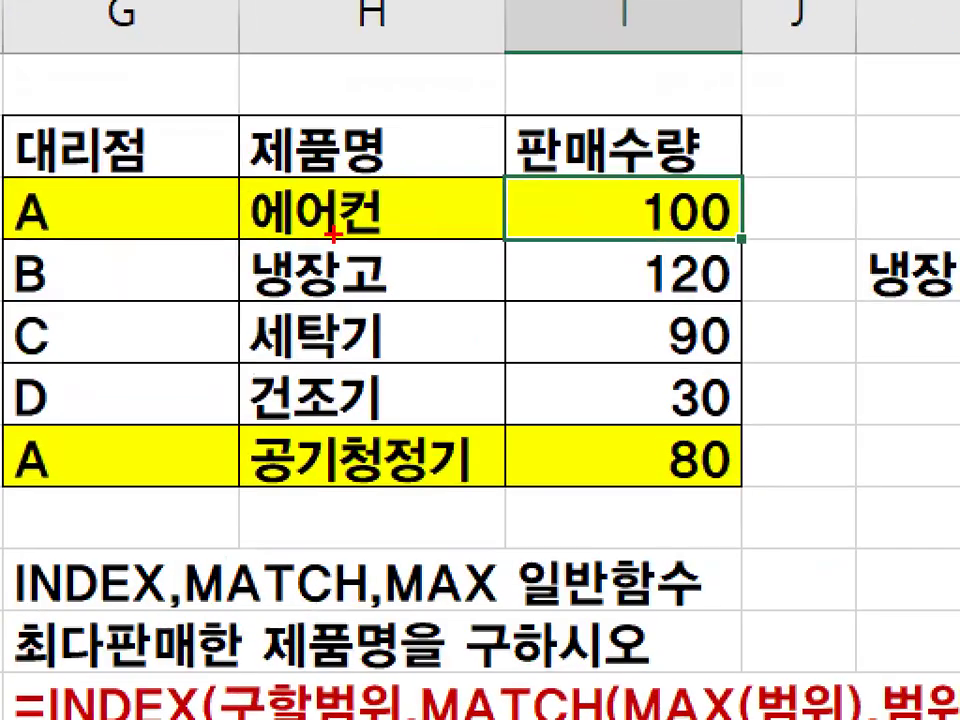
left_click_drag(430, 233, 456, 237)
left_click_drag(93, 207, 40, 162)
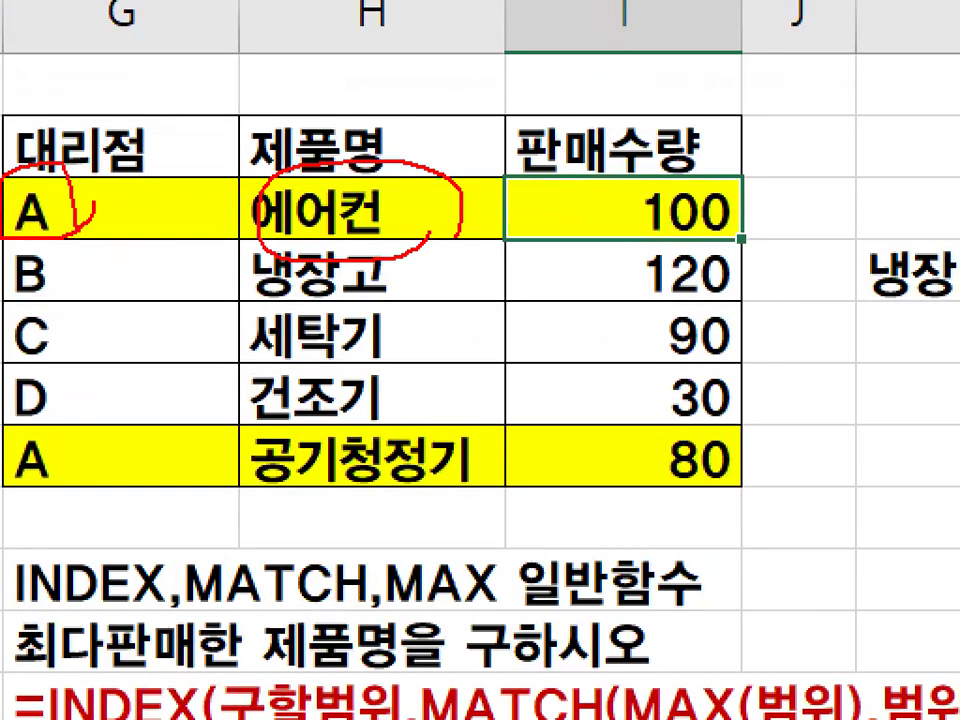
key("Escape")
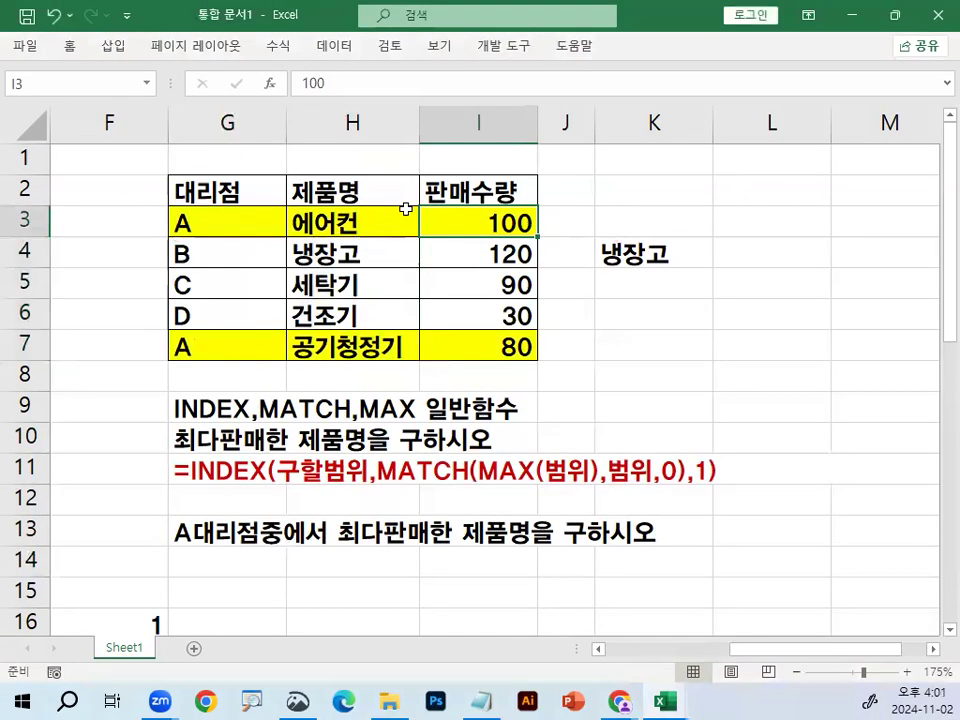
key("ctrl+z")
left_click(460, 283)
- Copy the INDEX, MATCH and MAX formula text from G11 into G14
left_click(260, 470)
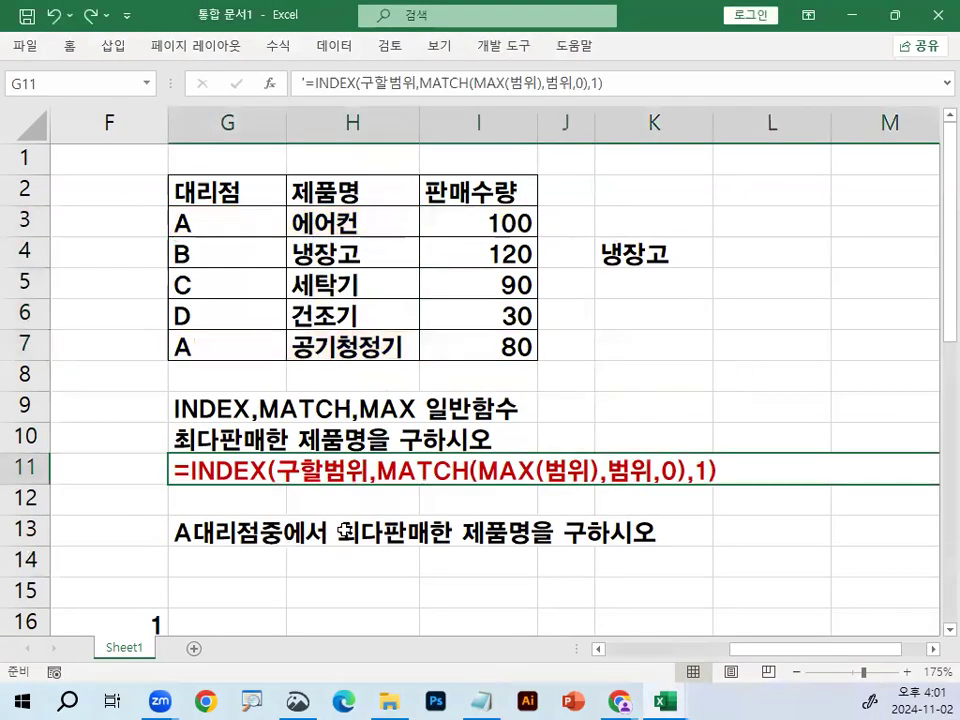
scroll(200, 500, "down", 1)
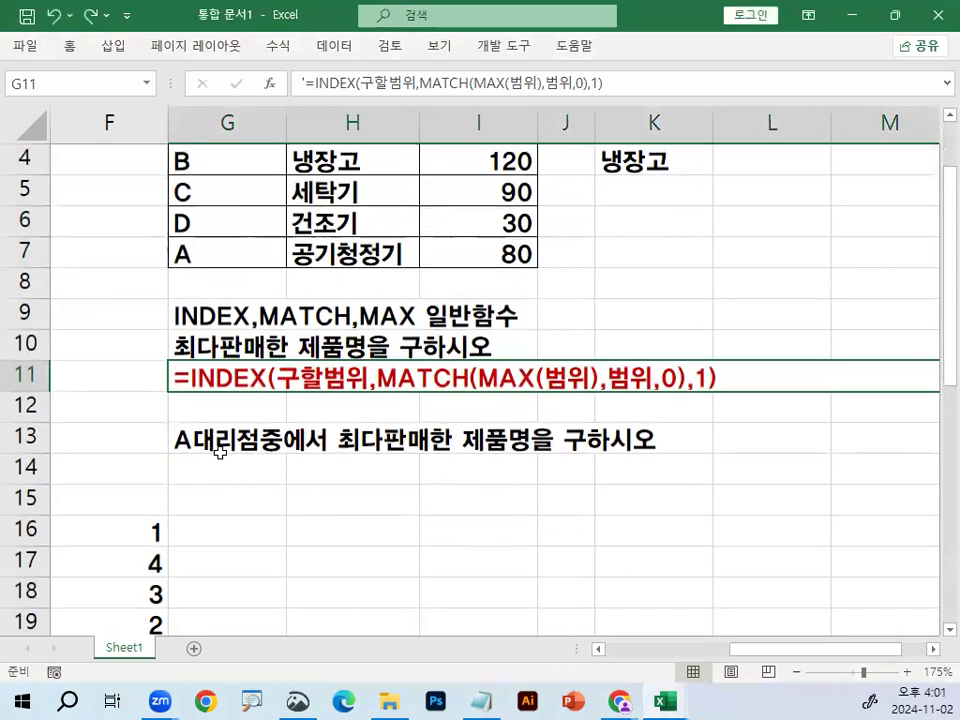
double_click(196, 377)
left_click_drag(171, 379, 842, 349)
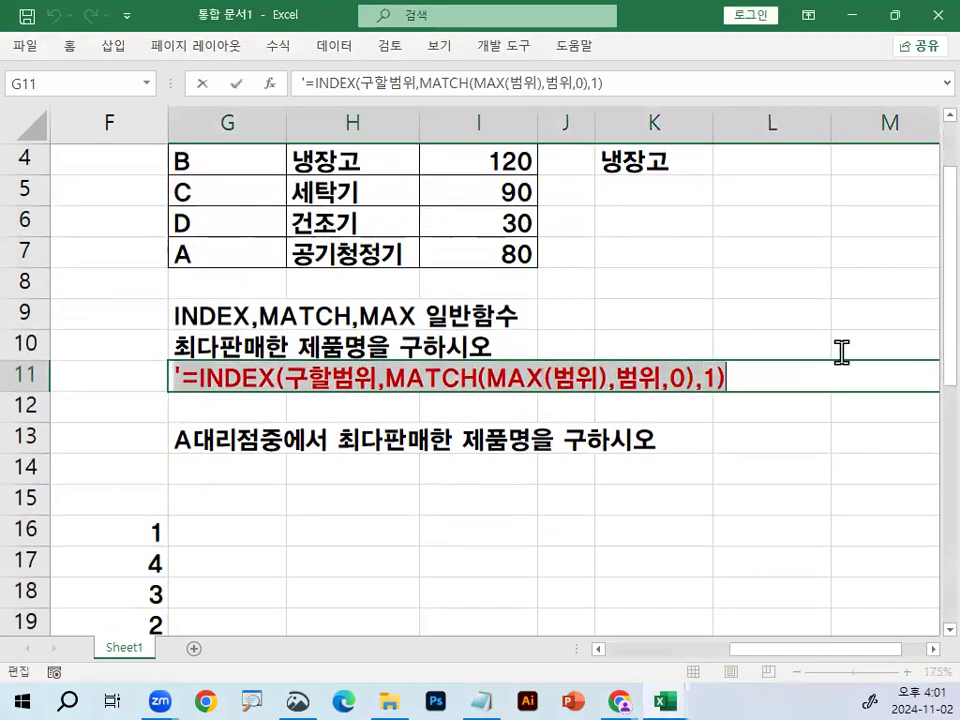
key("ctrl+c")
left_click(266, 469)
double_click(268, 469)
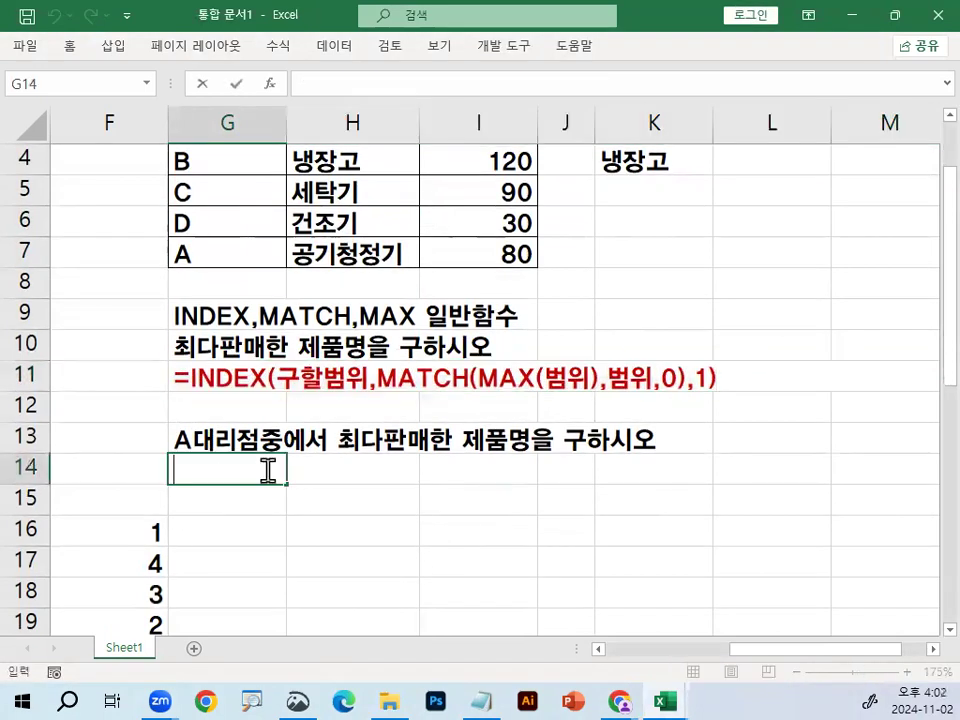
key("ctrl+v")
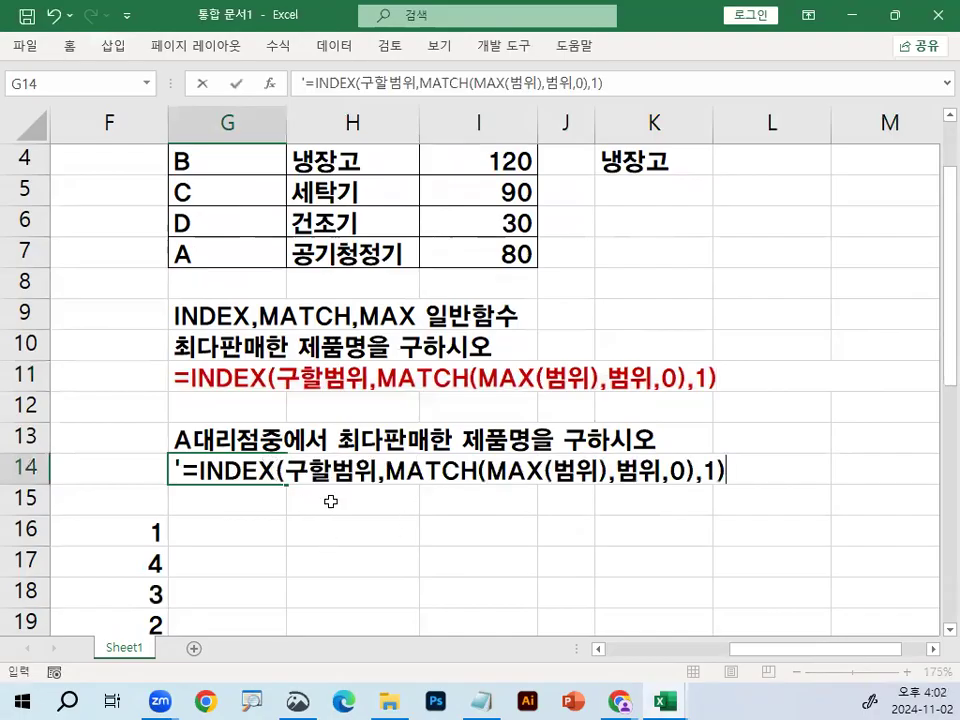
- Colour the formula text in G14 red and delete everything after MATCH(
left_click_drag(174, 472, 910, 452)
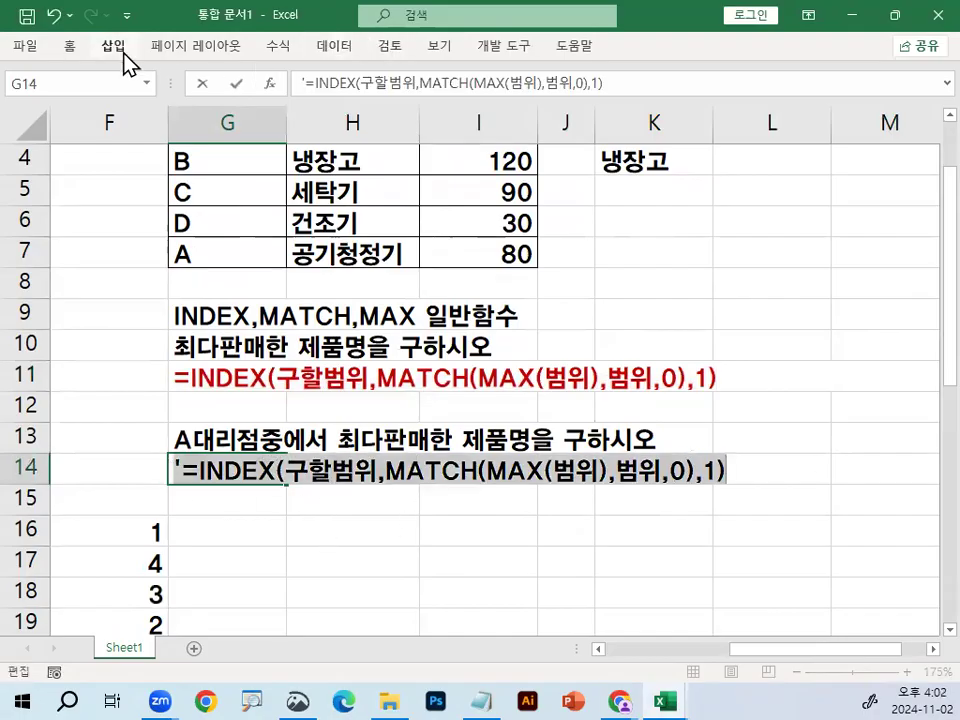
left_click(72, 46)
left_click(285, 110)
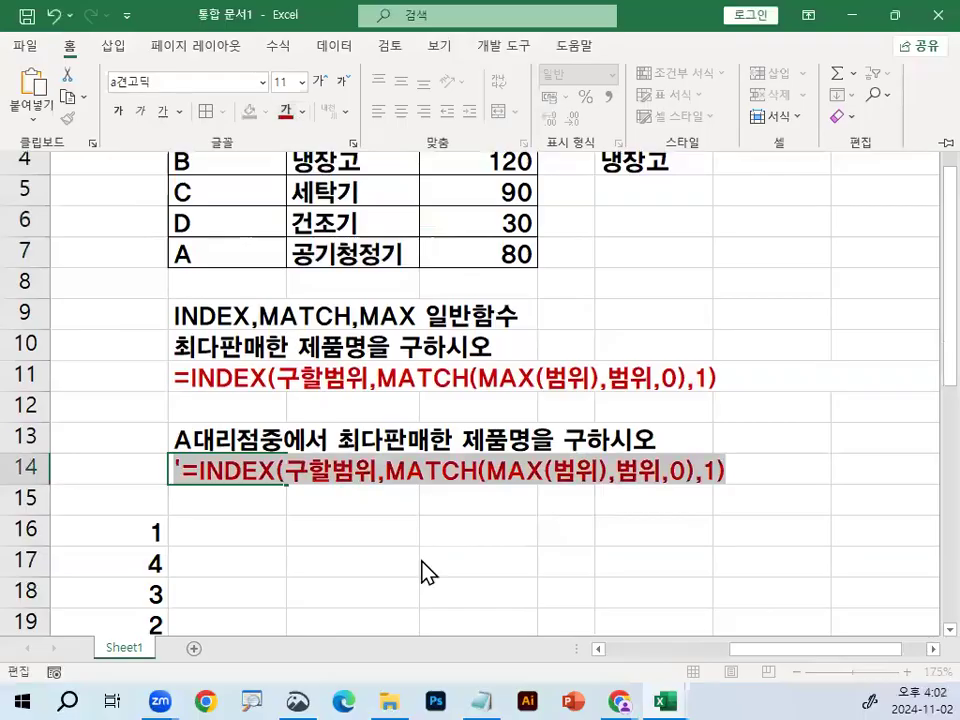
left_click_drag(488, 468, 815, 467)
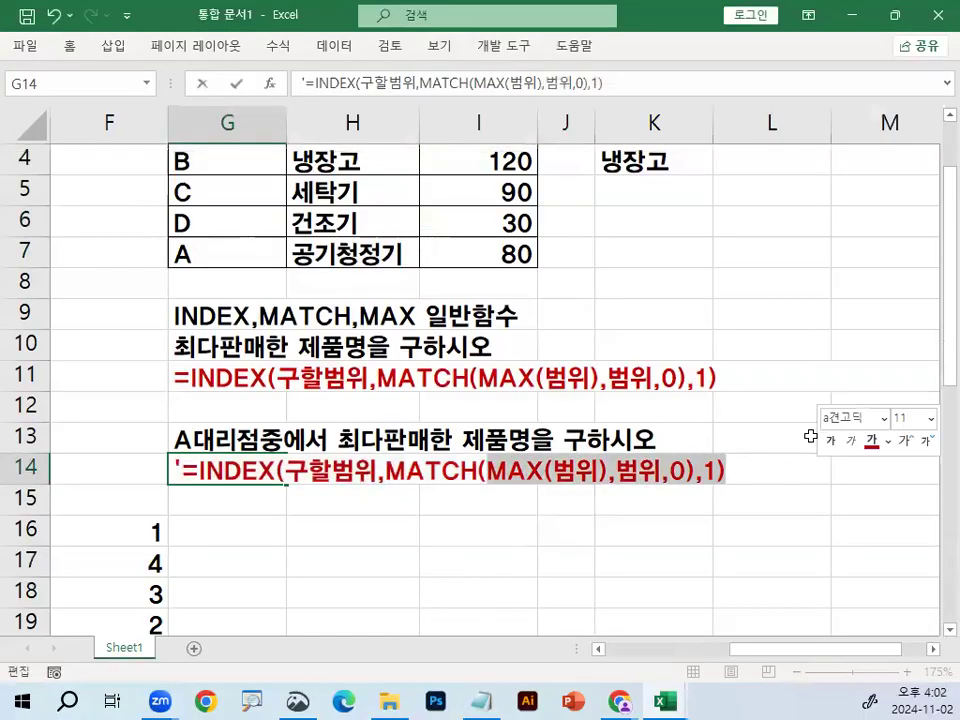
key("Delete")
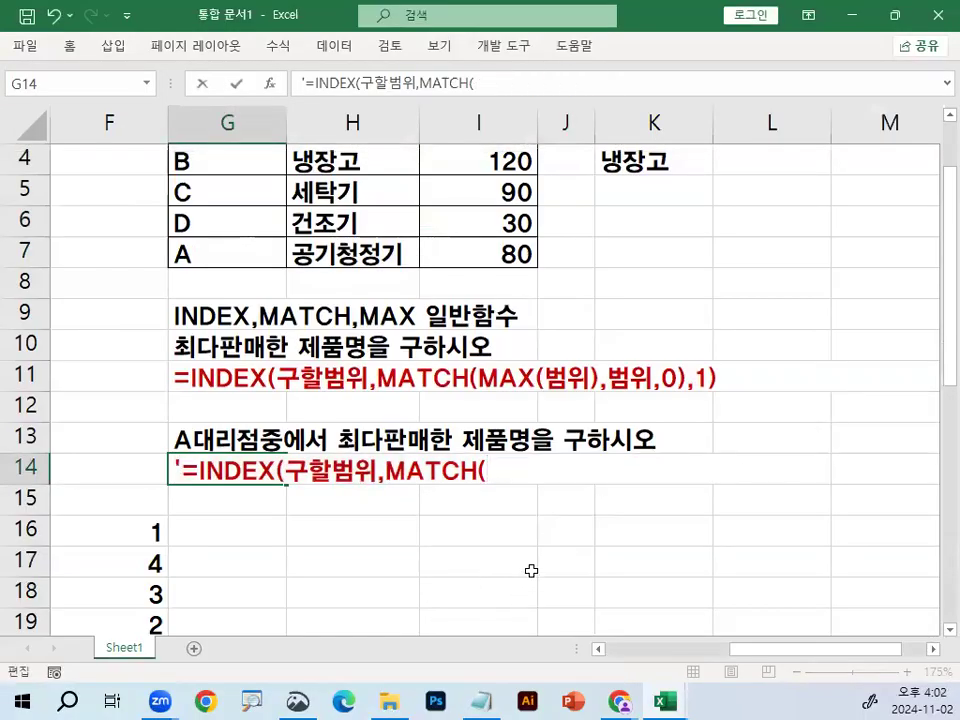
- Underline INDEX and MATCH in G14, circle and hatch the empty spot after MATCH(, and clear the pen marks
left_click_drag(208, 490, 312, 489)
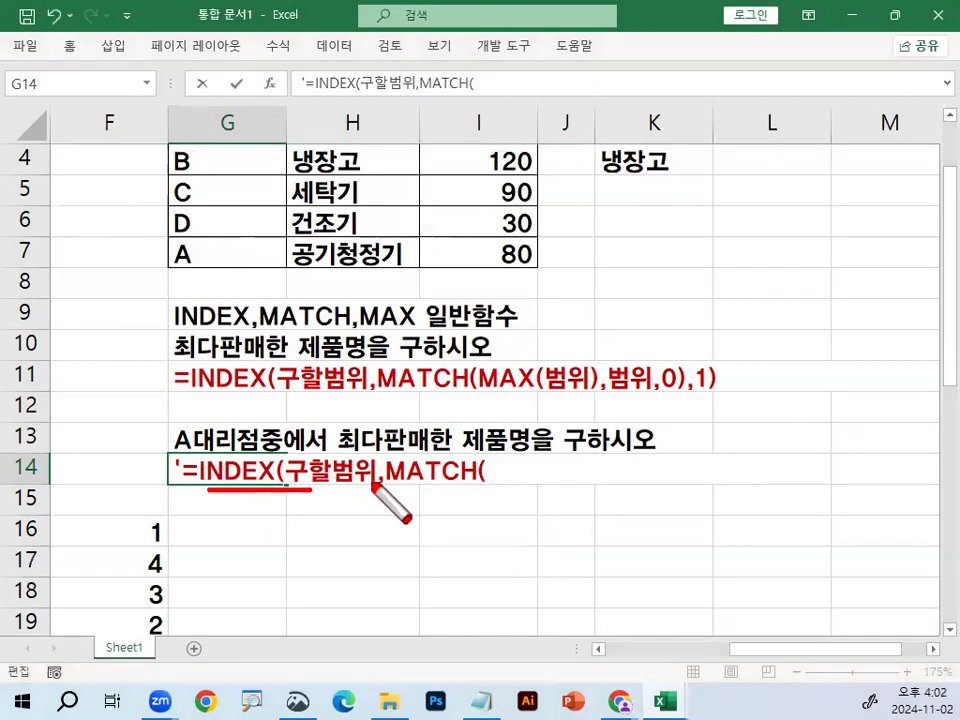
left_click_drag(376, 484, 445, 484)
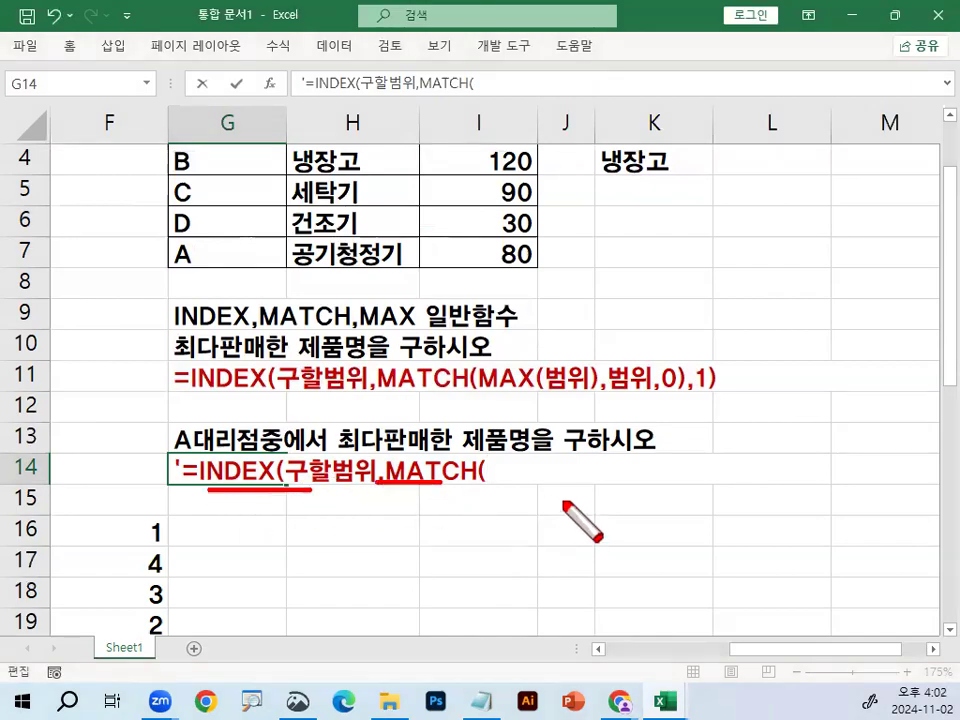
mouse_move(565, 501)
left_mouse_down()
mouse_move(508, 504)
mouse_move(566, 476)
mouse_move(542, 440)
mouse_move(549, 446)
mouse_move(532, 480)
left_mouse_up()
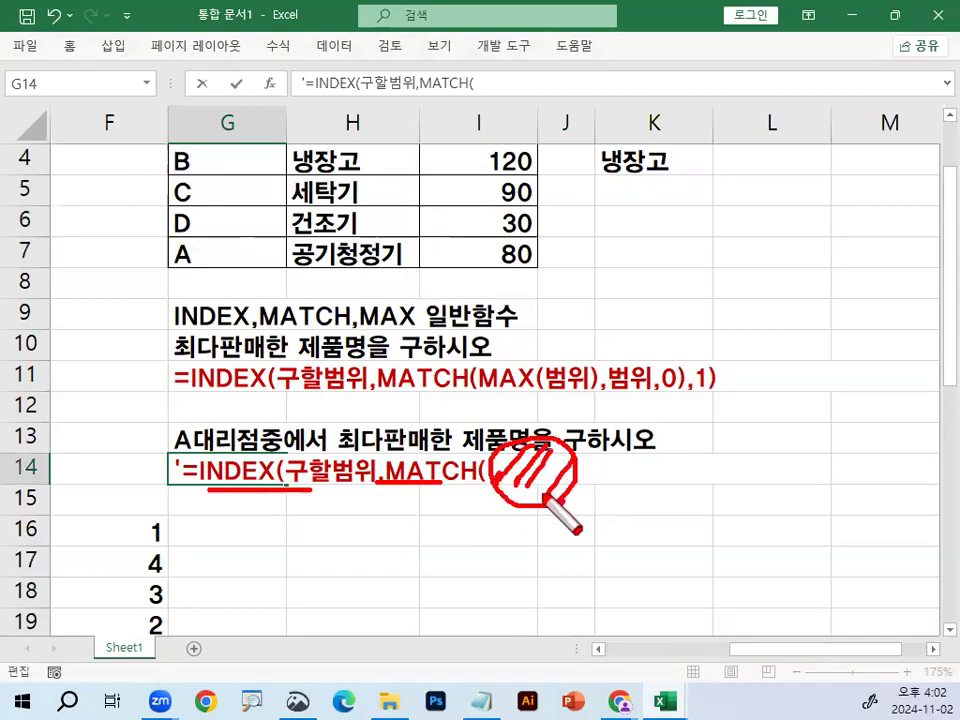
key("Escape")
- Circle the A entries in G3 and G7, bracket the quantities in I3:I7, circle the spot after MATCH( in G14, and clear the marks
scroll(434, 371, "up", 1)
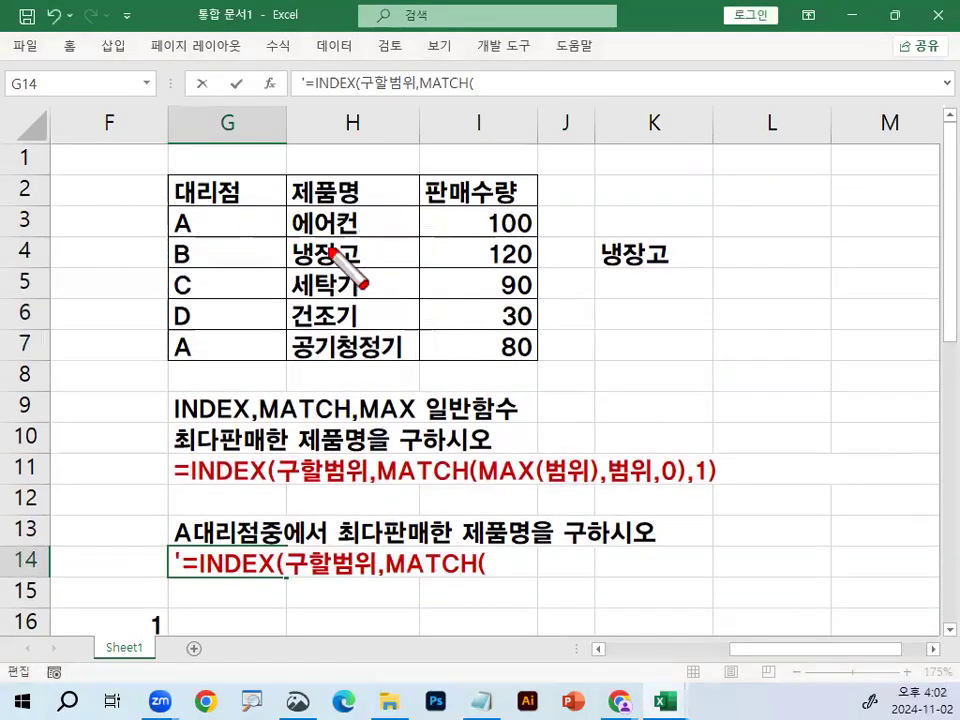
mouse_move(198, 219)
left_mouse_down()
mouse_move(172, 226)
mouse_move(199, 228)
left_mouse_up()
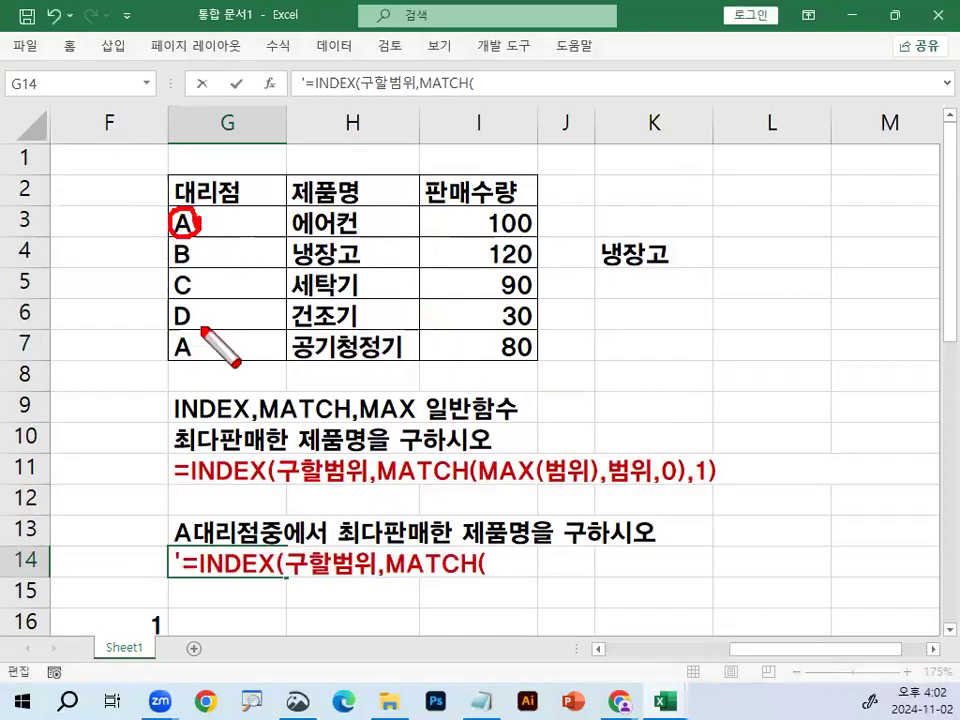
left_click_drag(199, 333, 200, 352)
mouse_move(483, 207)
left_mouse_down()
mouse_move(455, 240)
mouse_move(480, 348)
left_mouse_up()
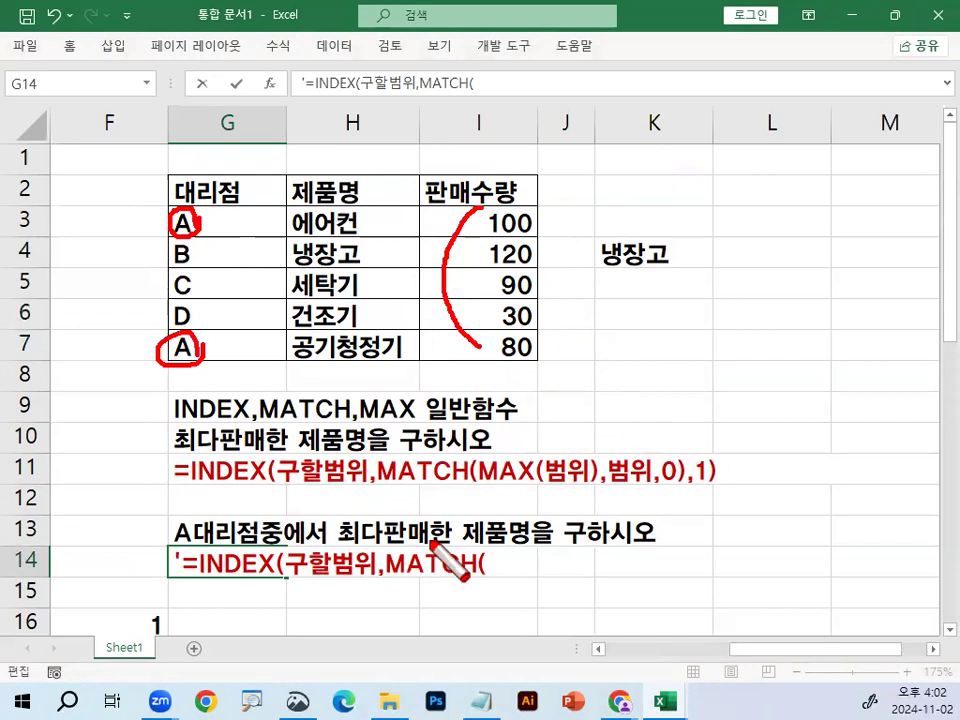
mouse_move(552, 546)
left_mouse_down()
mouse_move(536, 568)
mouse_move(568, 590)
left_mouse_up()
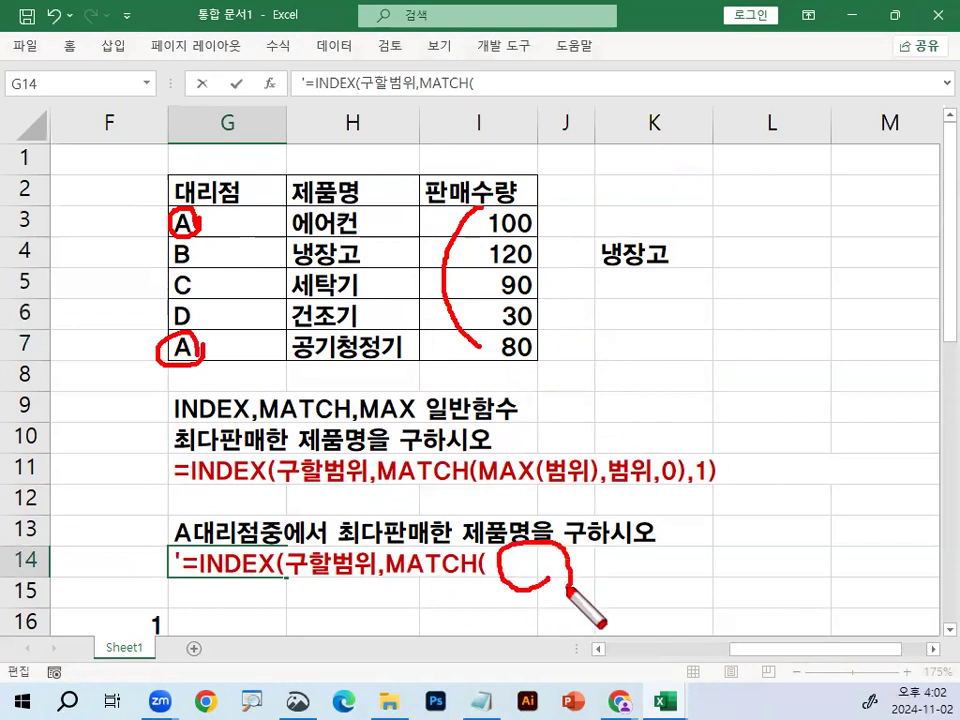
key("Escape")
- Extend the formula text in G14 after MATCH( with MAX((조건1)*계산범위)
type("ㅡ")
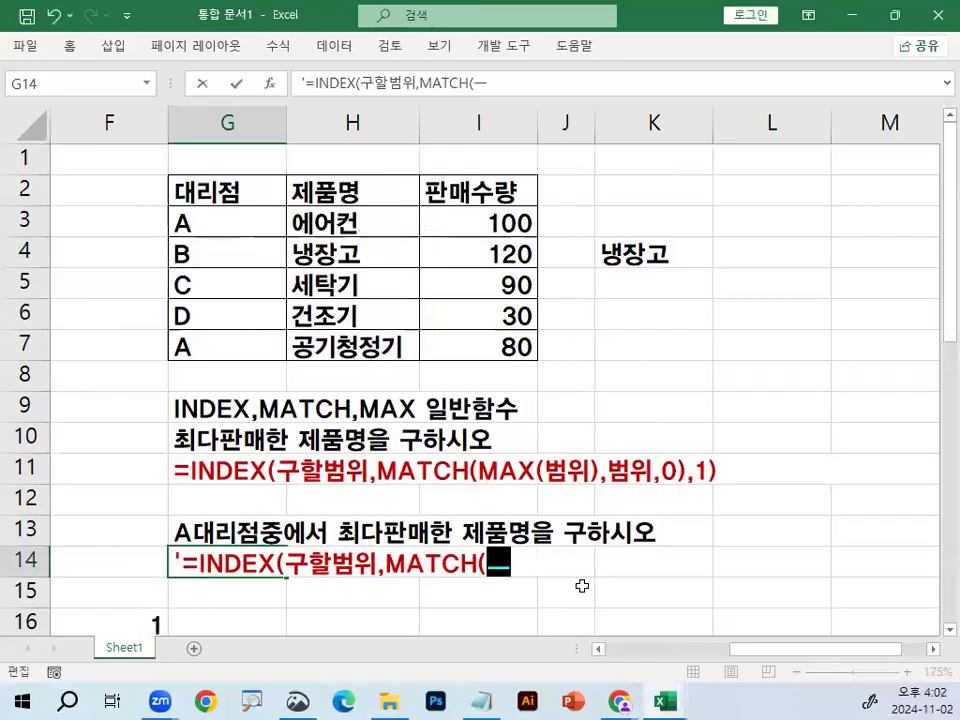
type("MAX")
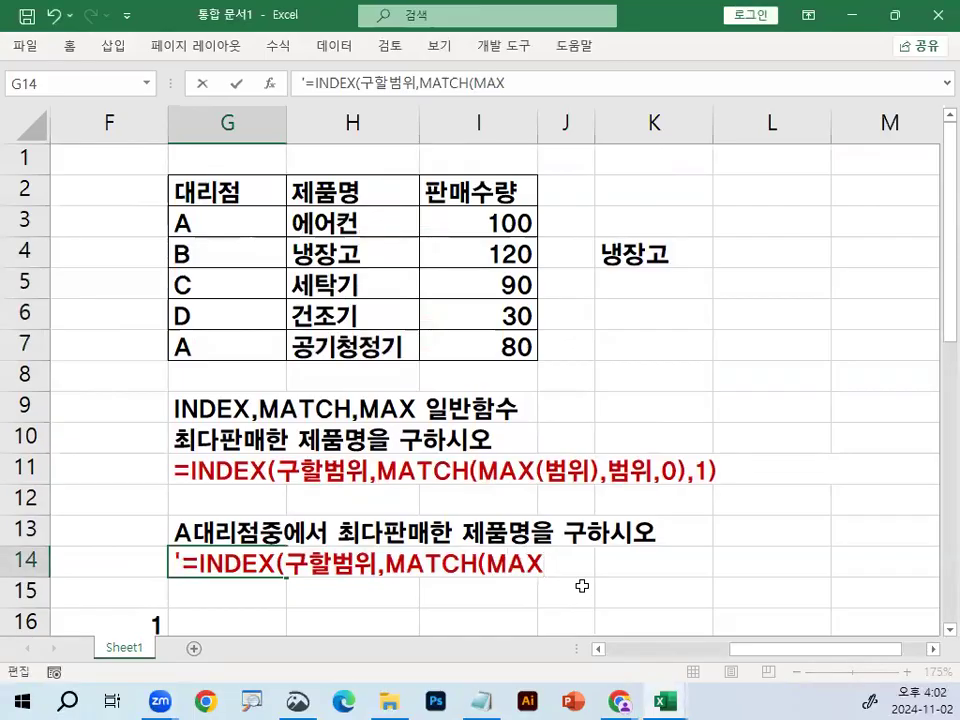
scroll(519, 189, "down", 1)
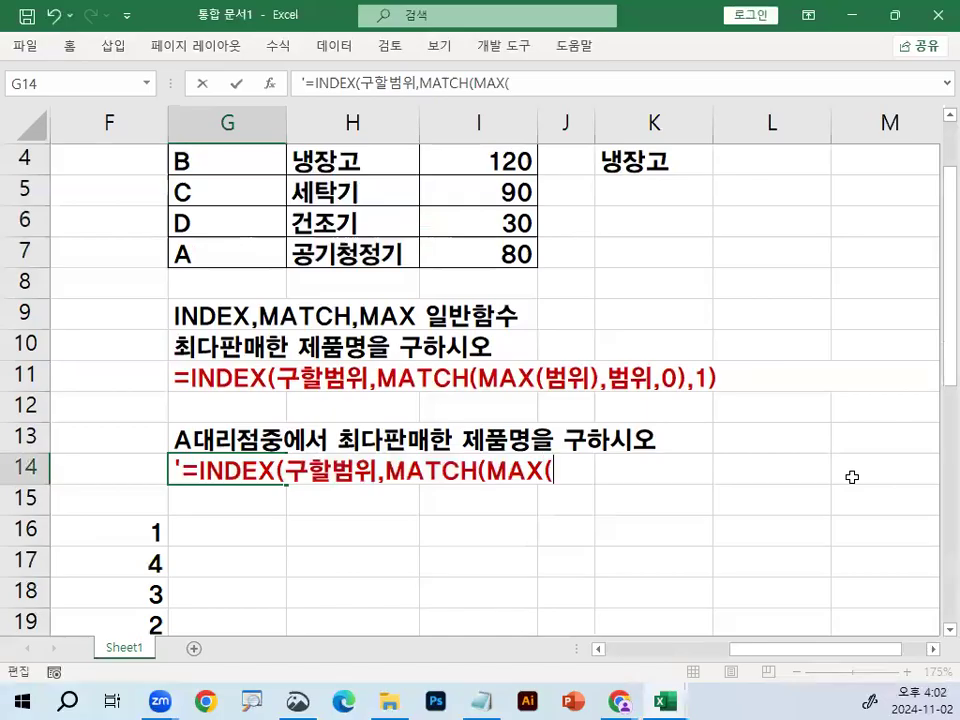
type("((조건1")
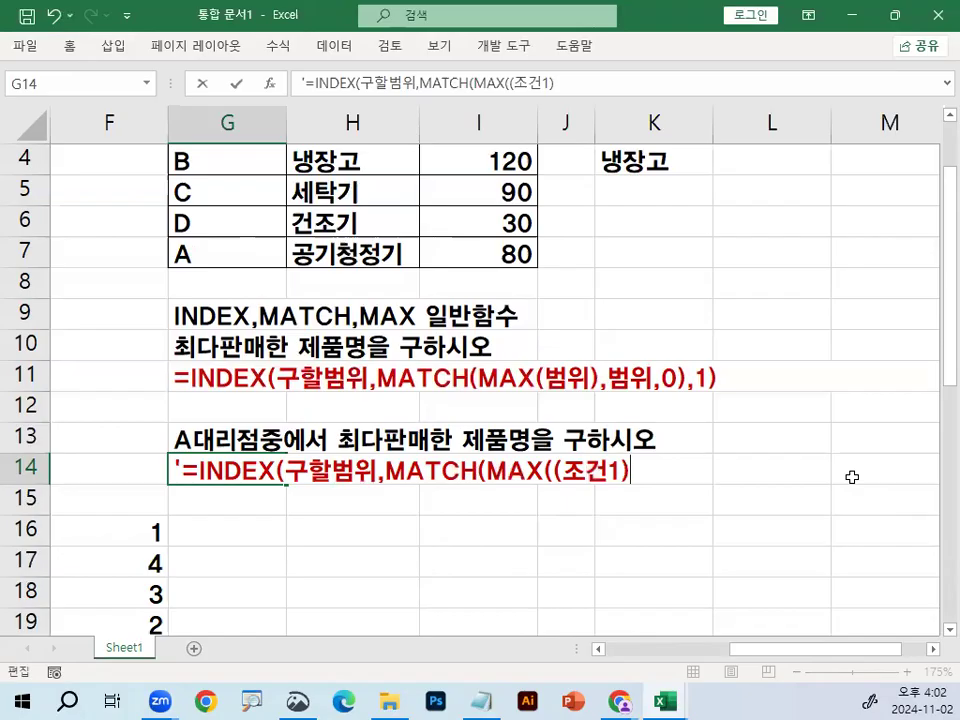
type("계사ㄴ범위")
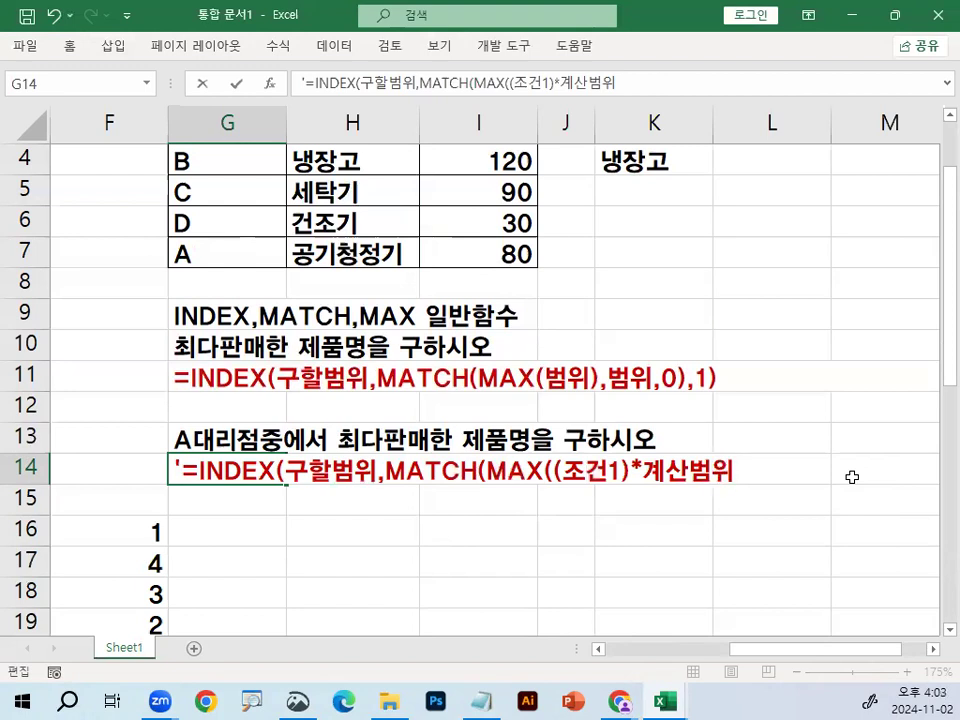
type(")")
- On a zoomed view of G14, circle the double opening parentheses, underline the MAX((조건1) part, and clear the marks
key("ctrl+1")
left_click(568, 489)
mouse_move(589, 461)
left_mouse_down()
mouse_move(513, 455)
mouse_move(589, 475)
left_mouse_up()
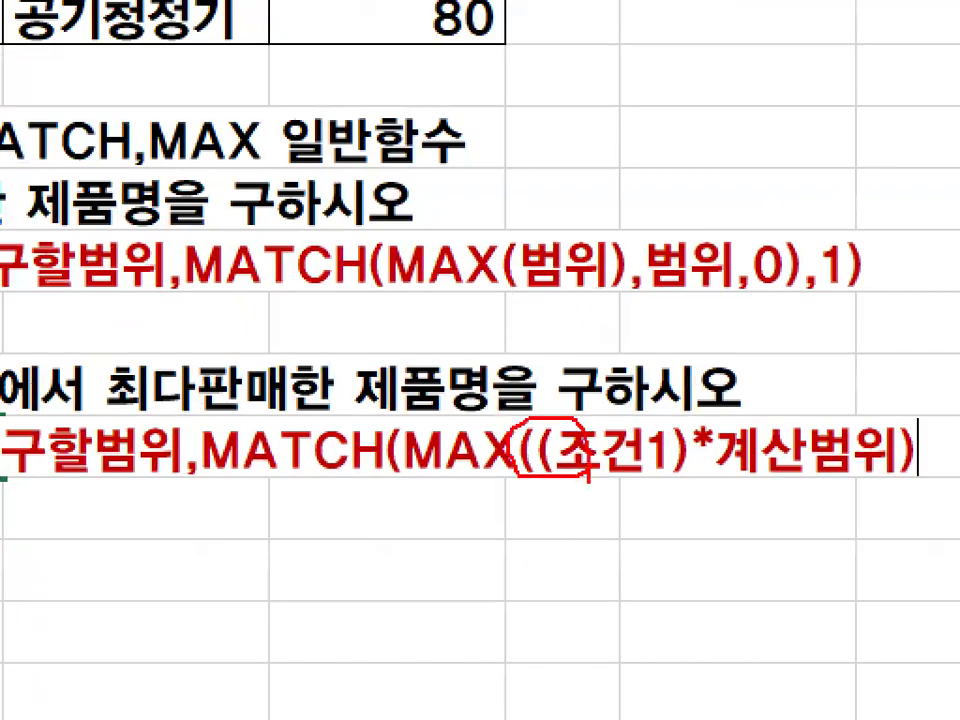
key("Escape")
key("ctrl+1")
left_click(525, 486)
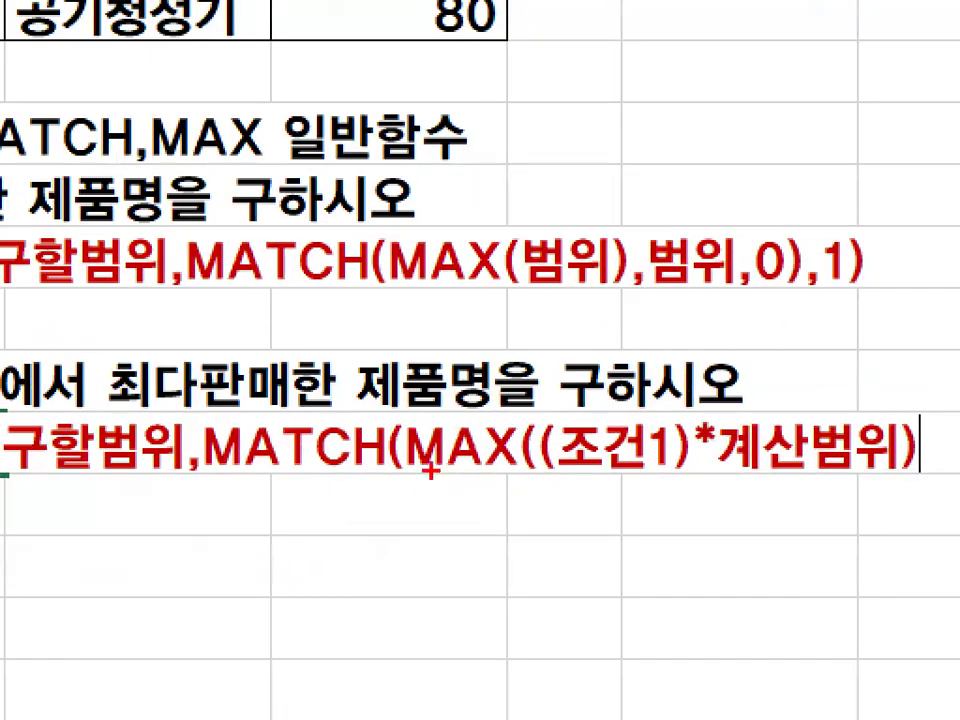
left_click_drag(418, 473, 720, 472)
key("Escape")
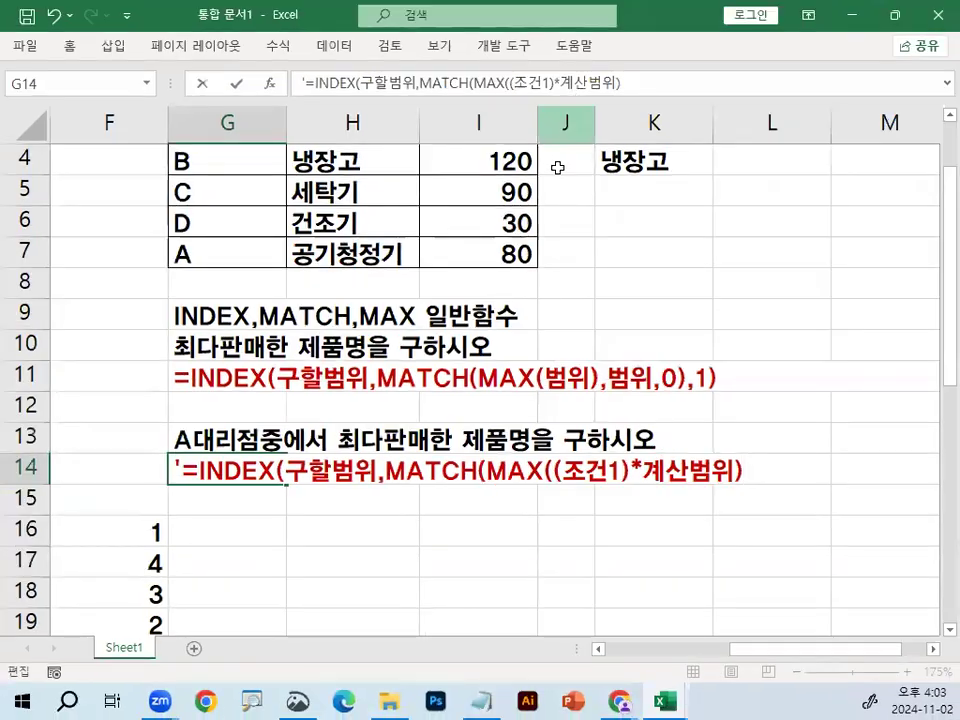
- On a zoomed view of the table, circle 100 in I3, draw a line across 120 in I4, and clear the marks
scroll(540, 248, "up", 1)
key("ctrl+1")
left_click(494, 244)
mouse_move(497, 244)
left_mouse_down()
mouse_move(543, 244)
mouse_move(552, 190)
mouse_move(545, 214)
left_mouse_up()
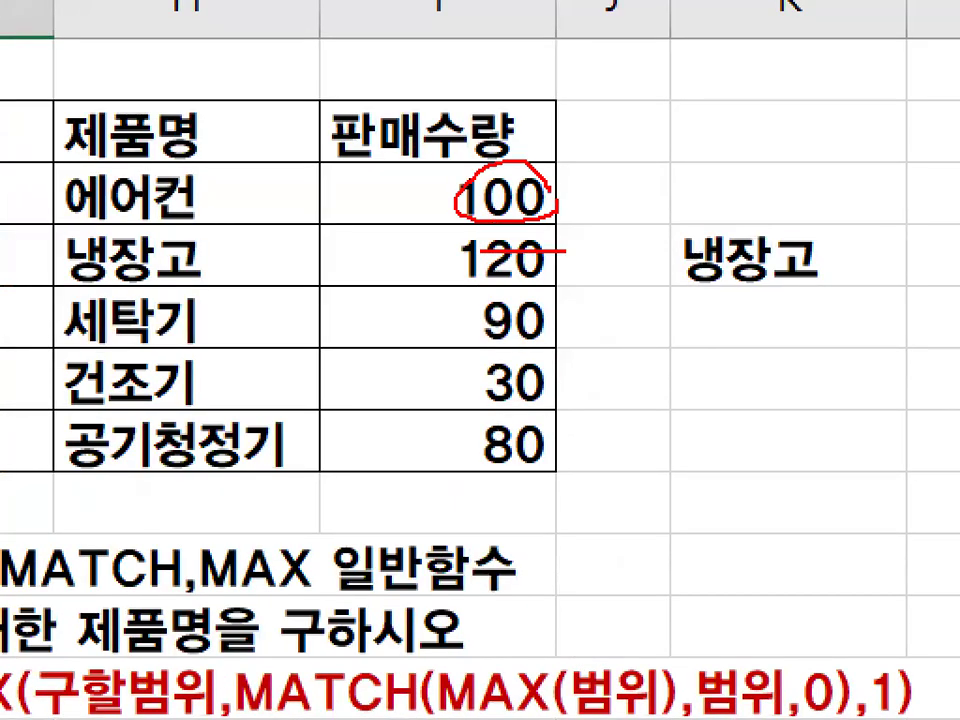
key("Escape")
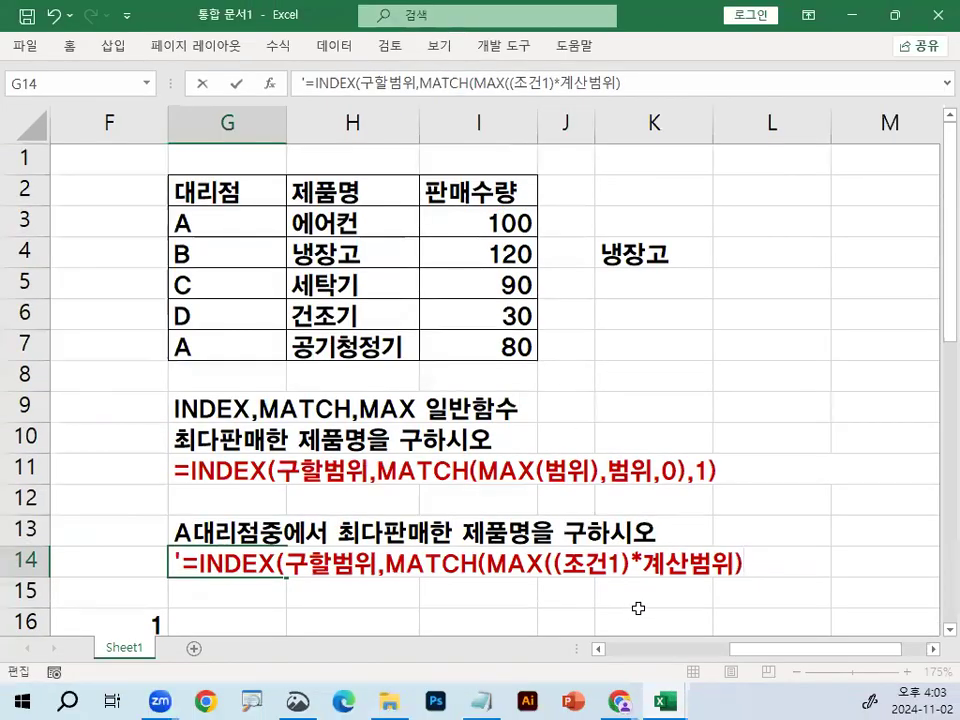
- Underline the MAX part in G14, write 100 below it, draw a check mark over 조건1, and clear the marks
scroll(615, 572, "down", 1)
key("ctrl+2")
left_click_drag(493, 488, 738, 484)
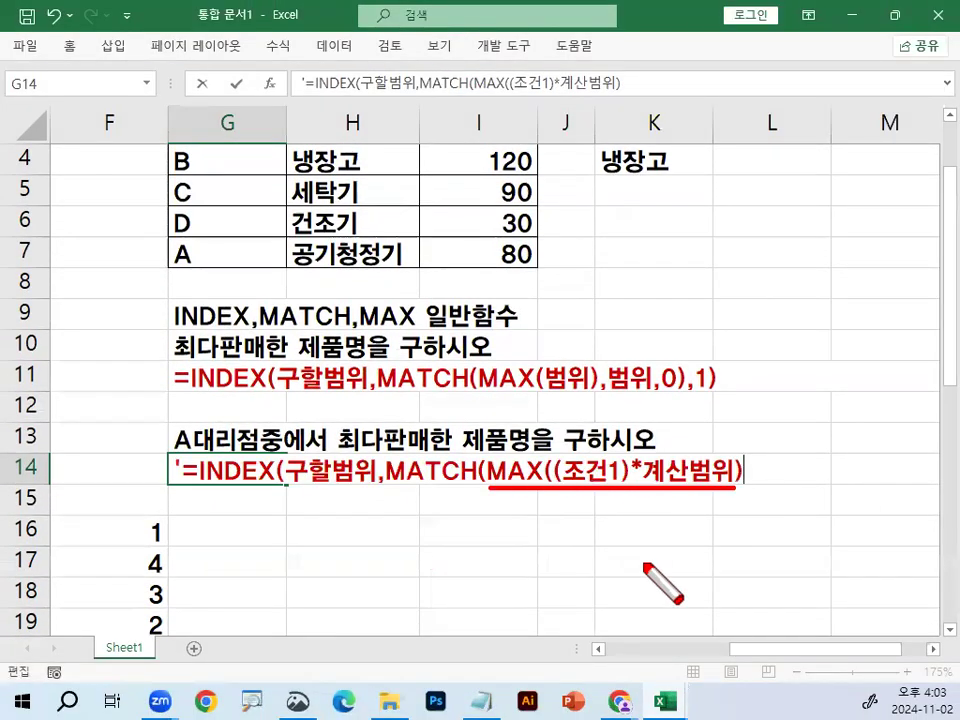
mouse_move(613, 497)
left_mouse_down()
mouse_move(616, 522)
mouse_move(630, 504)
left_mouse_up()
mouse_move(662, 500)
left_mouse_down()
mouse_move(682, 525)
mouse_move(658, 503)
left_mouse_up()
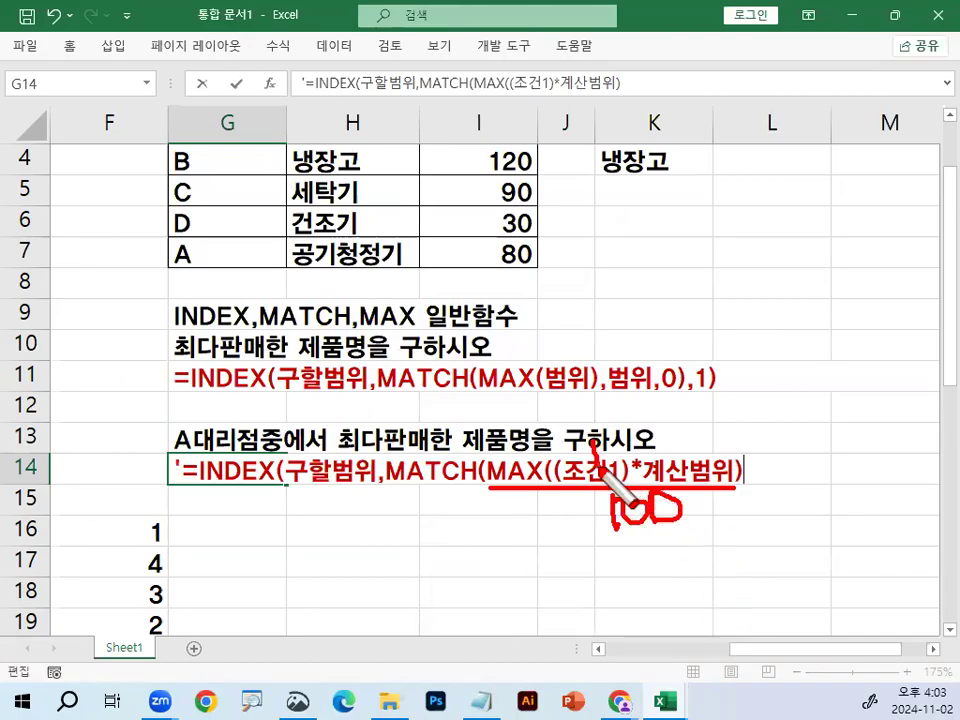
left_click_drag(594, 440, 690, 331)
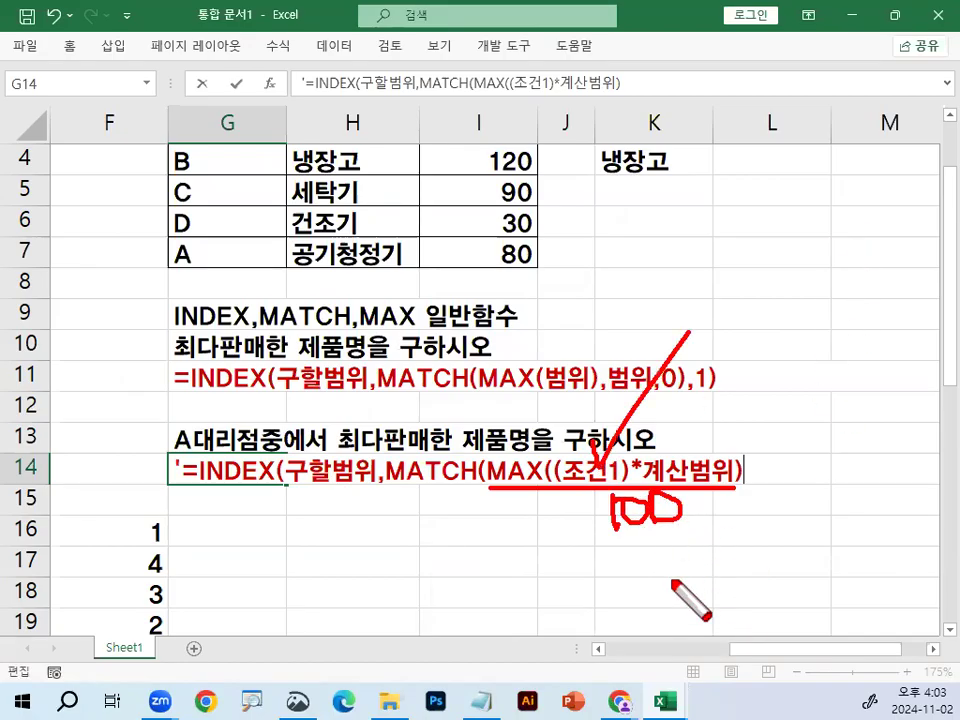
key("Escape")
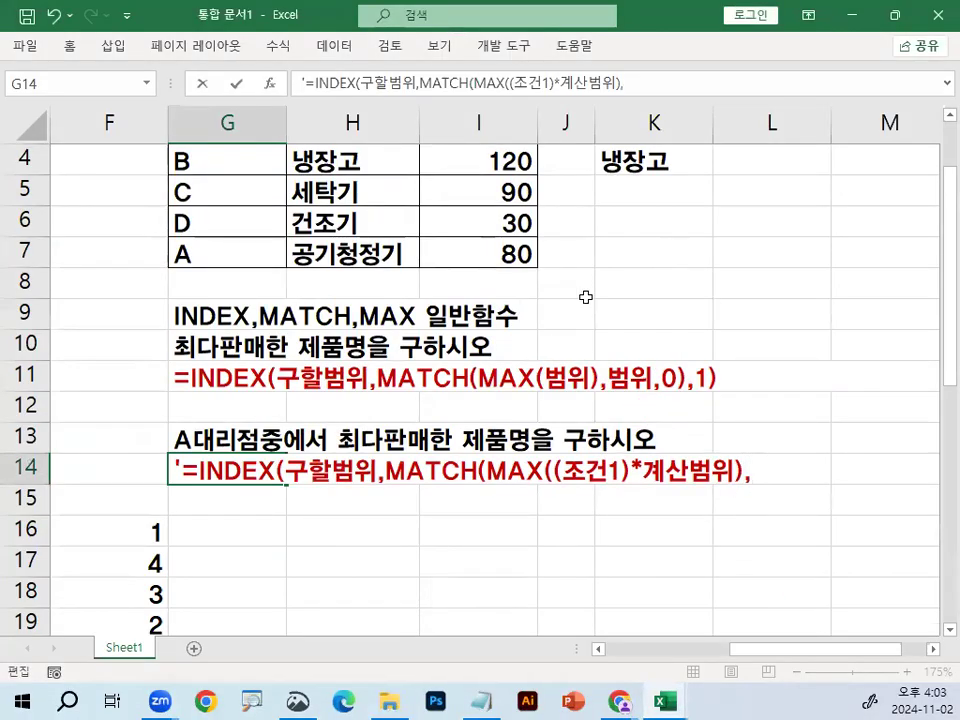
- Mark the sales quantity column, circle 100 in I3 and 80 in I7 on a zoomed view, and clear the marks
scroll(585, 297, "up", 1)
mouse_move(490, 215)
left_mouse_down()
mouse_move(486, 289)
mouse_move(440, 312)
left_mouse_up()
key("Escape")
mouse_move(533, 226)
left_mouse_down()
mouse_move(487, 212)
mouse_move(530, 218)
left_mouse_up()
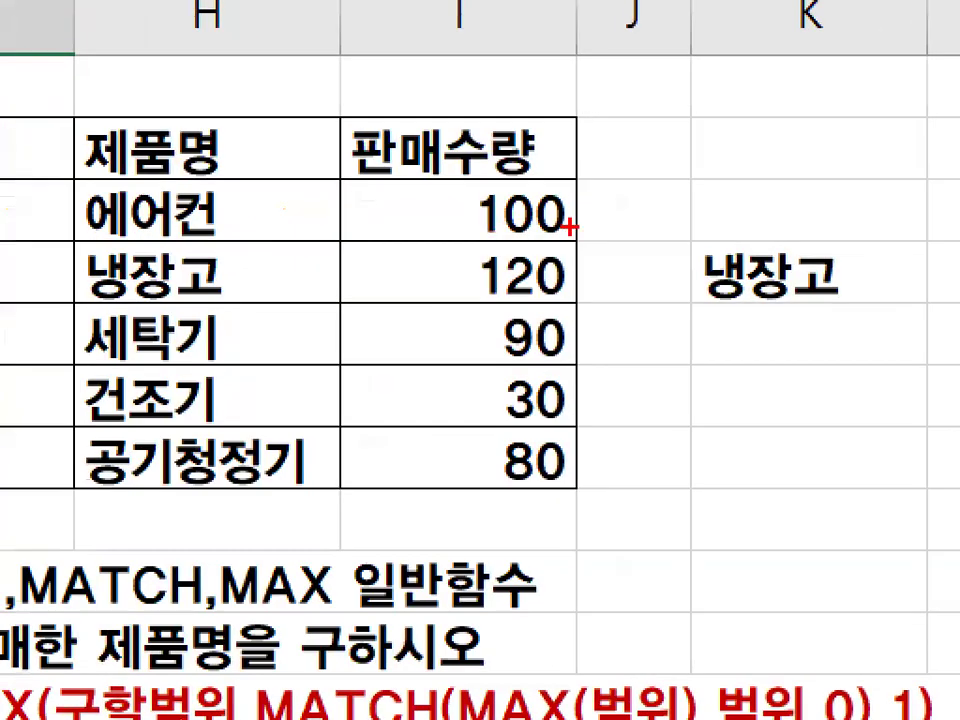
mouse_move(547, 465)
left_mouse_down()
mouse_move(600, 452)
mouse_move(585, 482)
left_mouse_up()
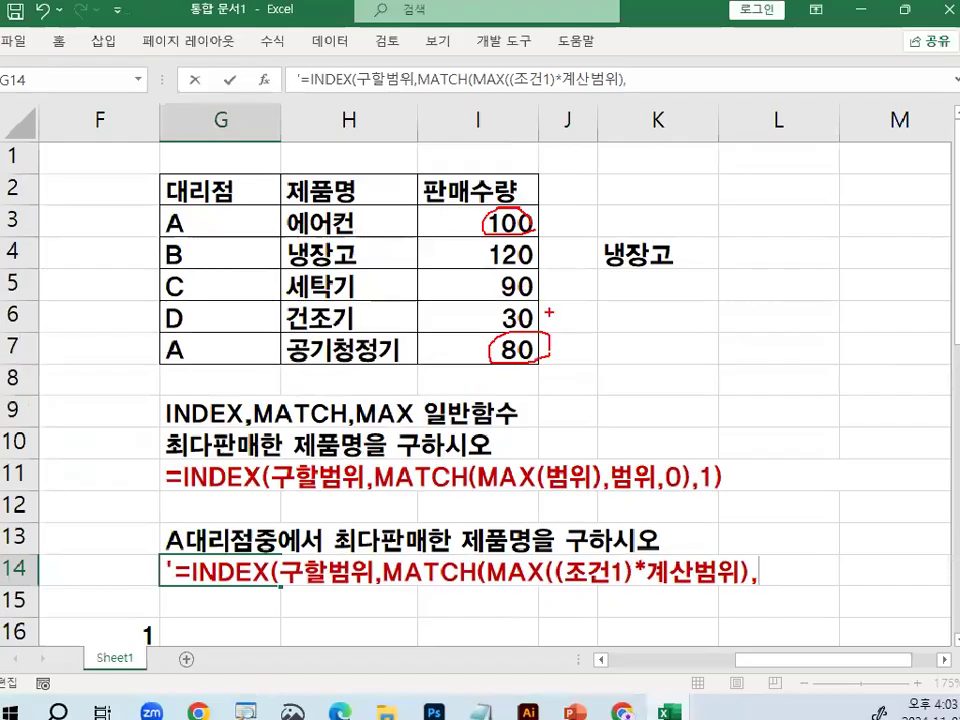
key("Escape")
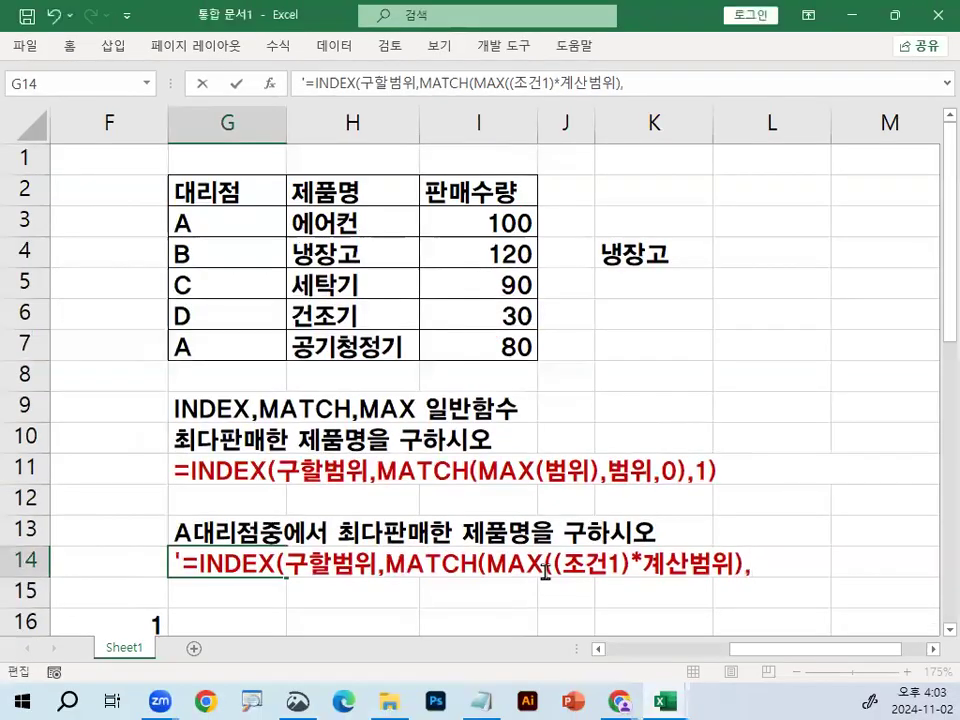
- Mark the start and end of (조건1)*계산범위 in G14 on a zoomed view and clear the marks
scroll(556, 563, "down", 1)
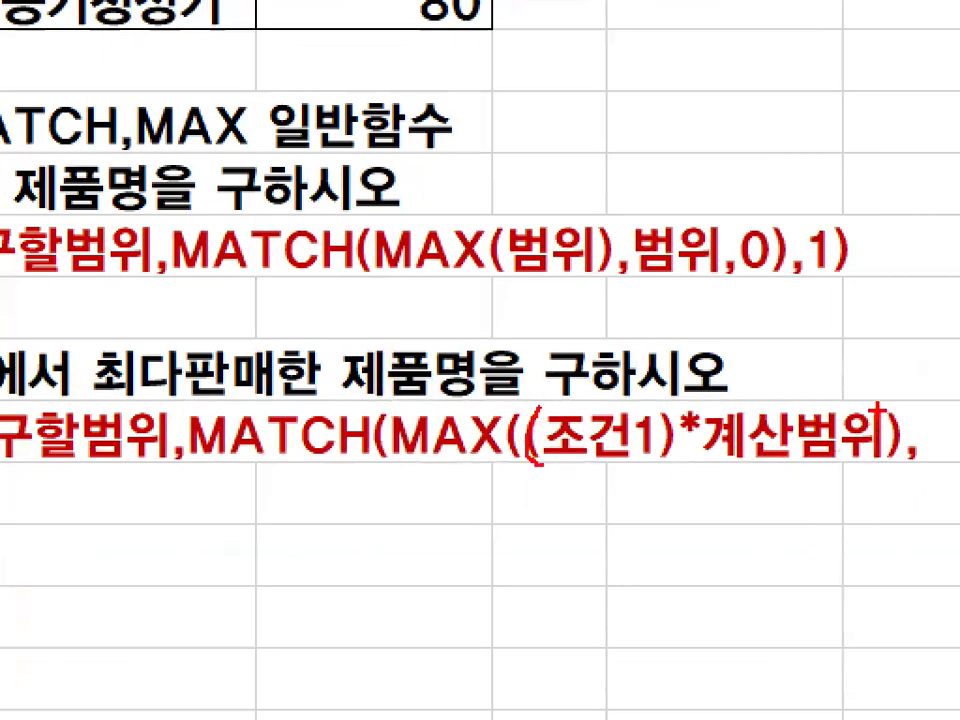
left_click_drag(876, 374, 871, 512)
key("Escape")
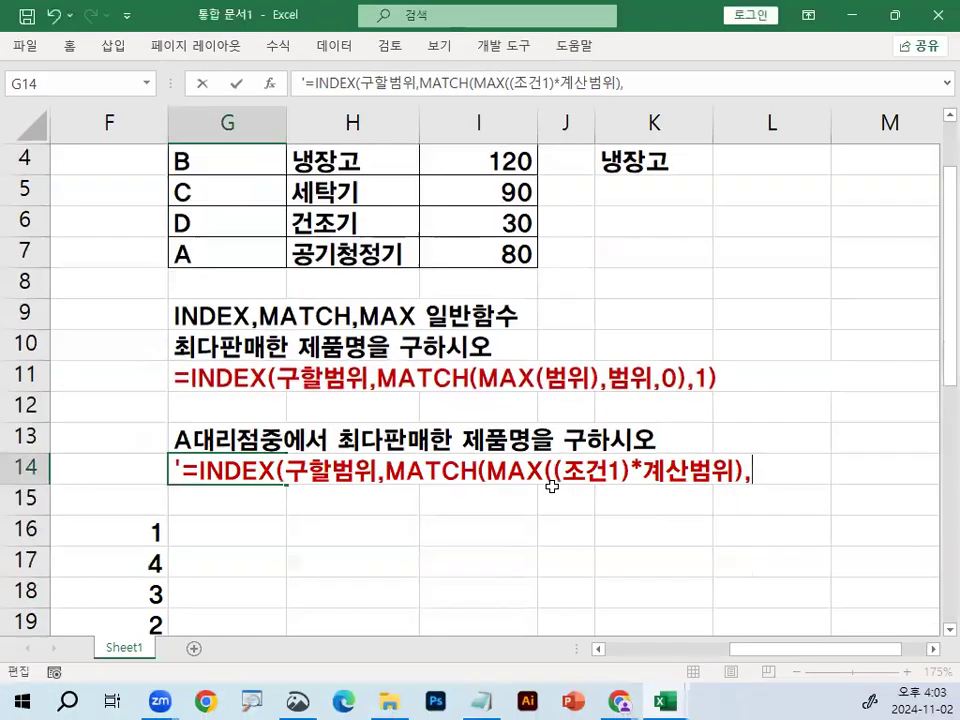
- Copy (조건1)*계산범위 from inside MAX in G14 and paste it after the comma as the MATCH lookup range
left_click_drag(553, 474, 735, 482)
key("ctrl+c")
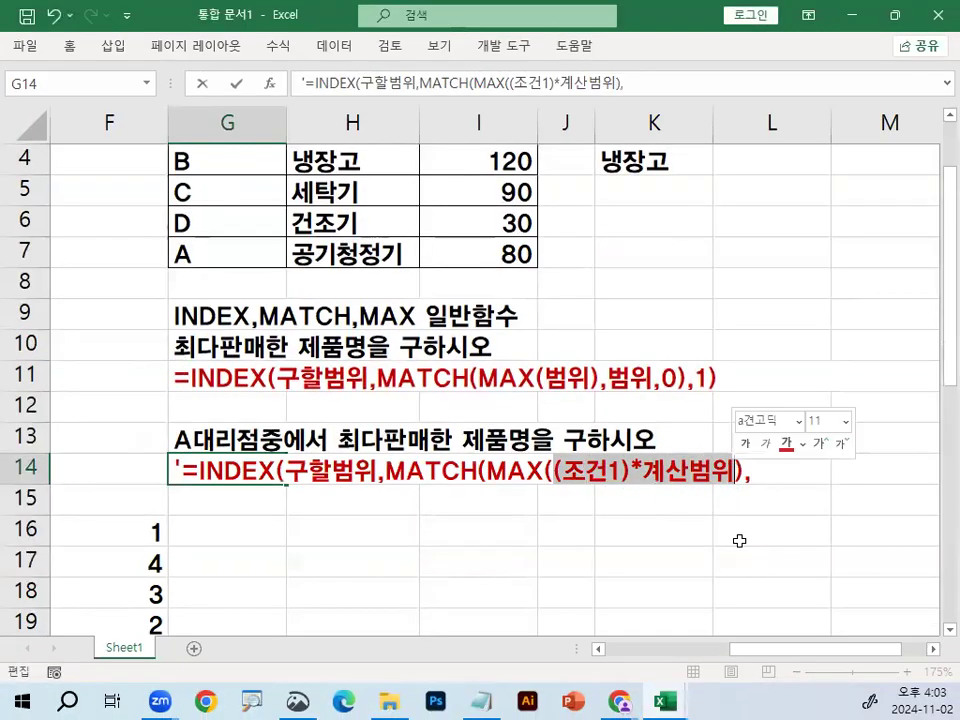
left_click(781, 471)
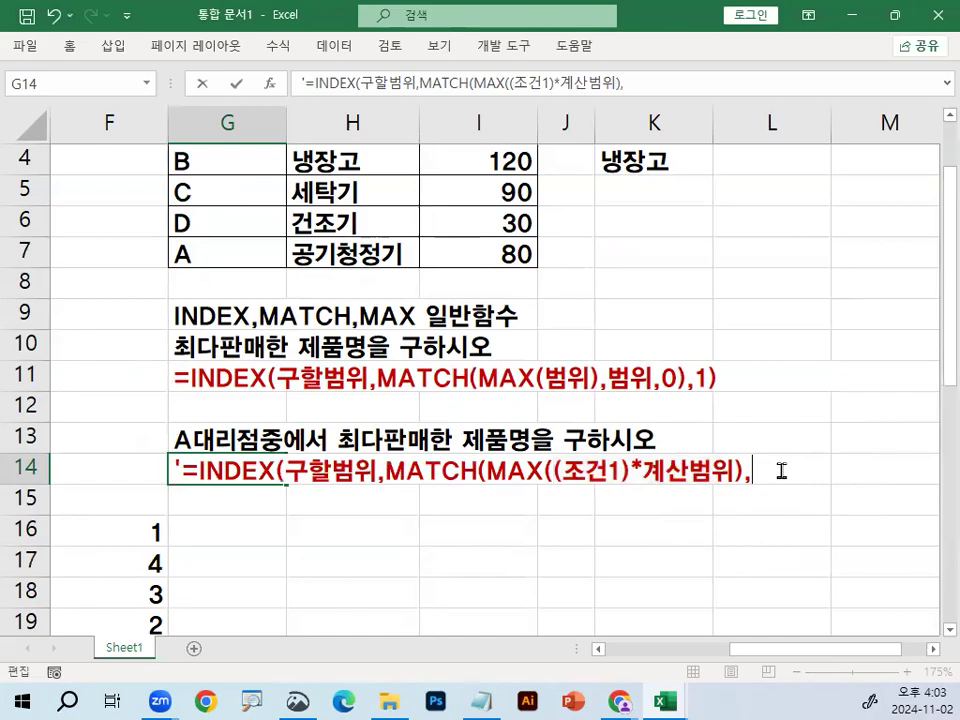
key("ctrl+v")
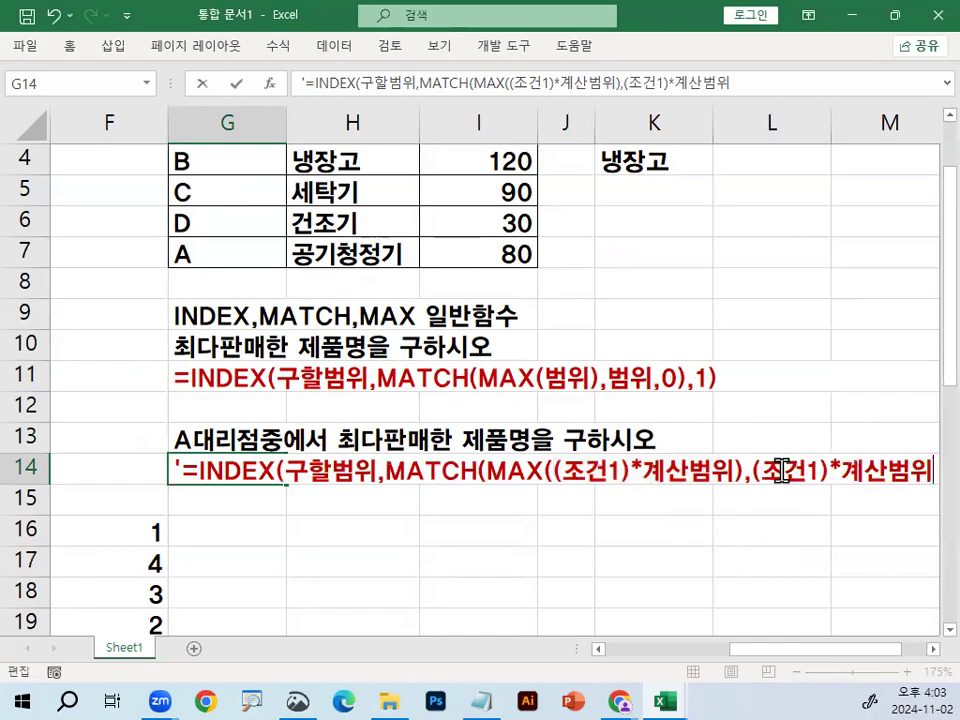
- Underline the second 조건1 and 계산범위 in G14, circle the asterisk between them on a zoomed view, and clear the marks
left_click(932, 649)
left_click(932, 649)
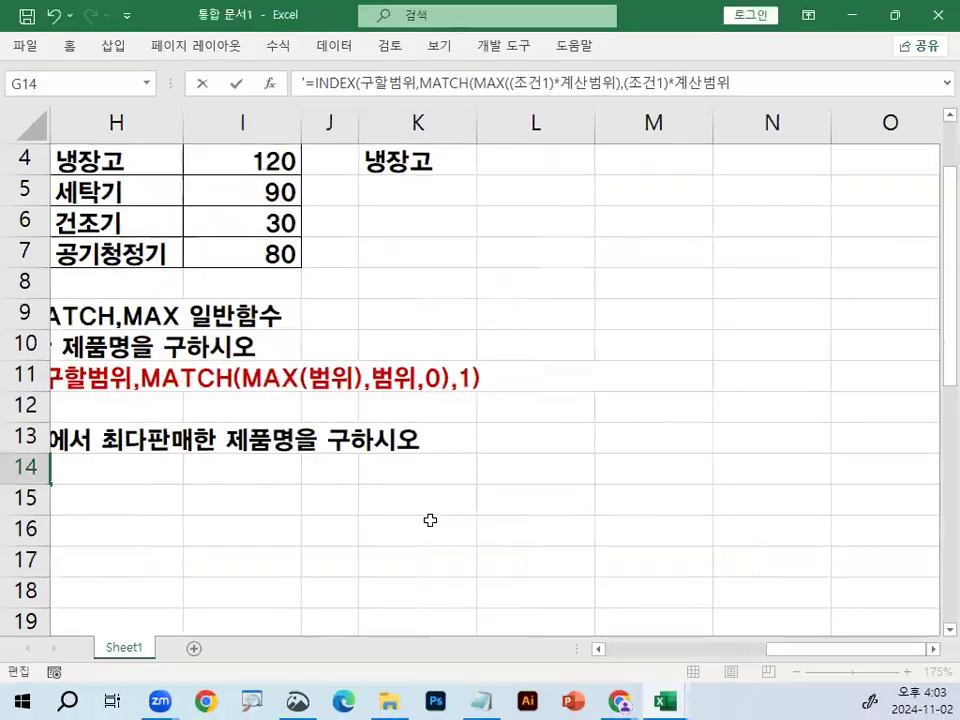
left_click_drag(767, 653, 738, 648)
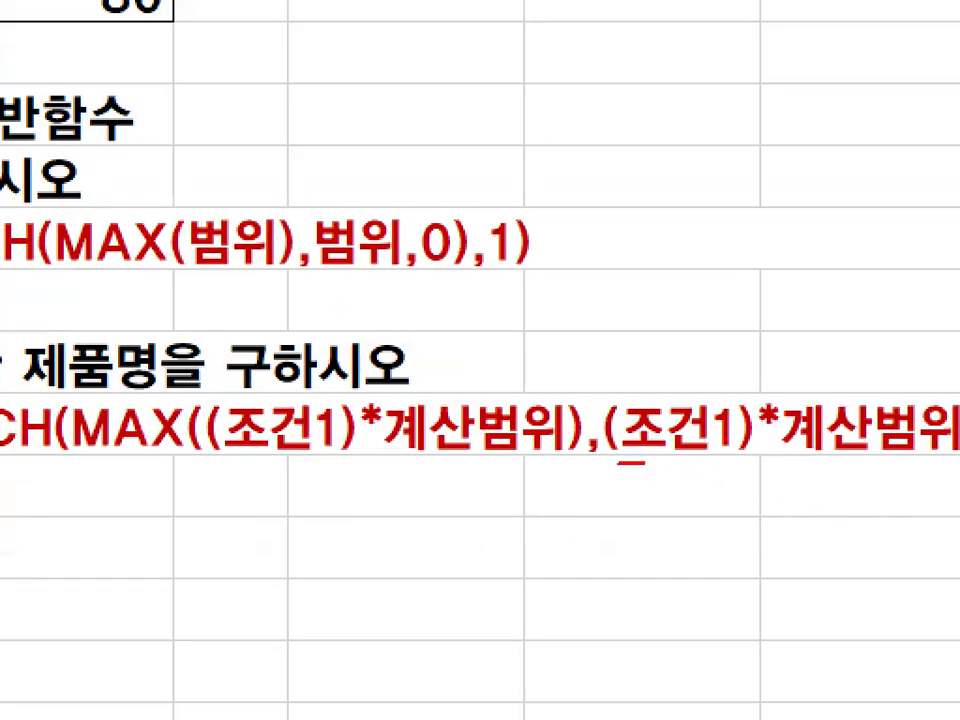
left_click_drag(640, 462, 737, 463)
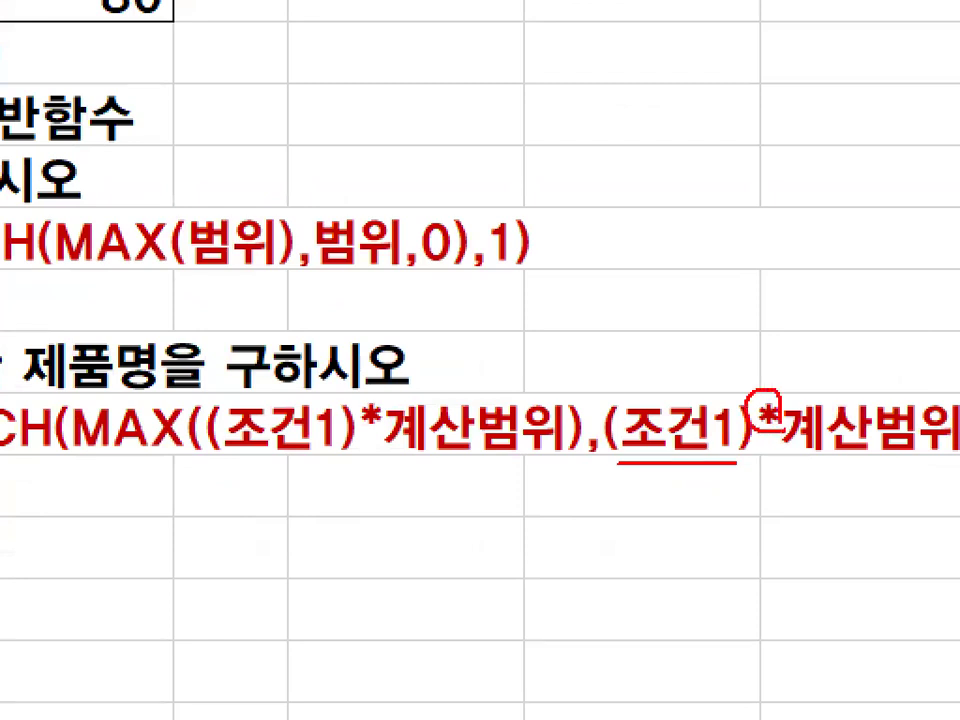
left_click_drag(805, 460, 928, 460)
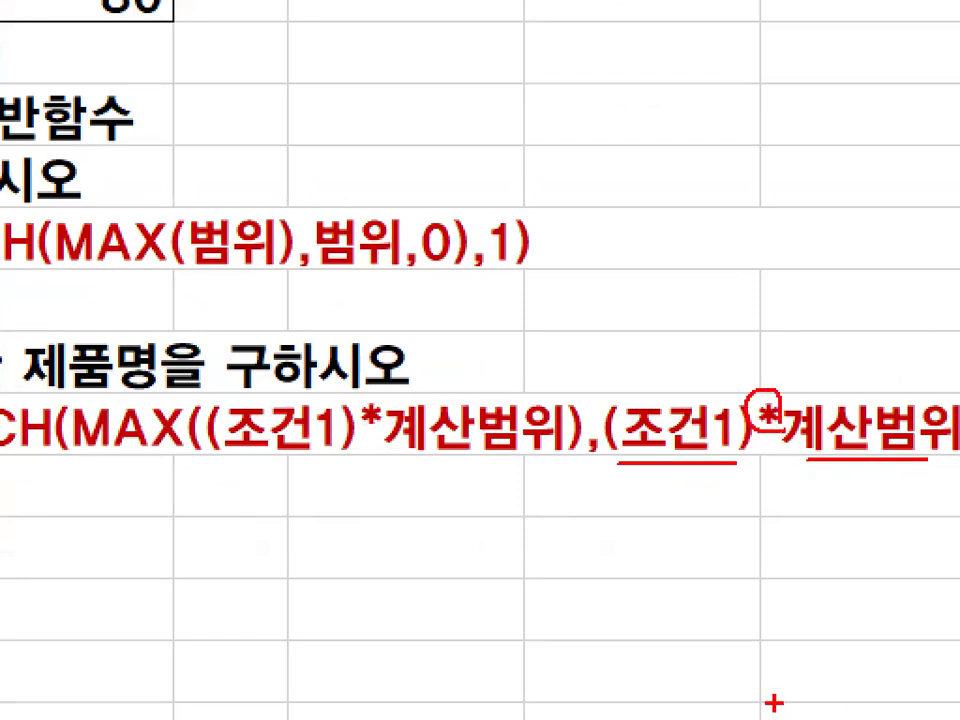
left_click_drag(617, 255, 838, 131)
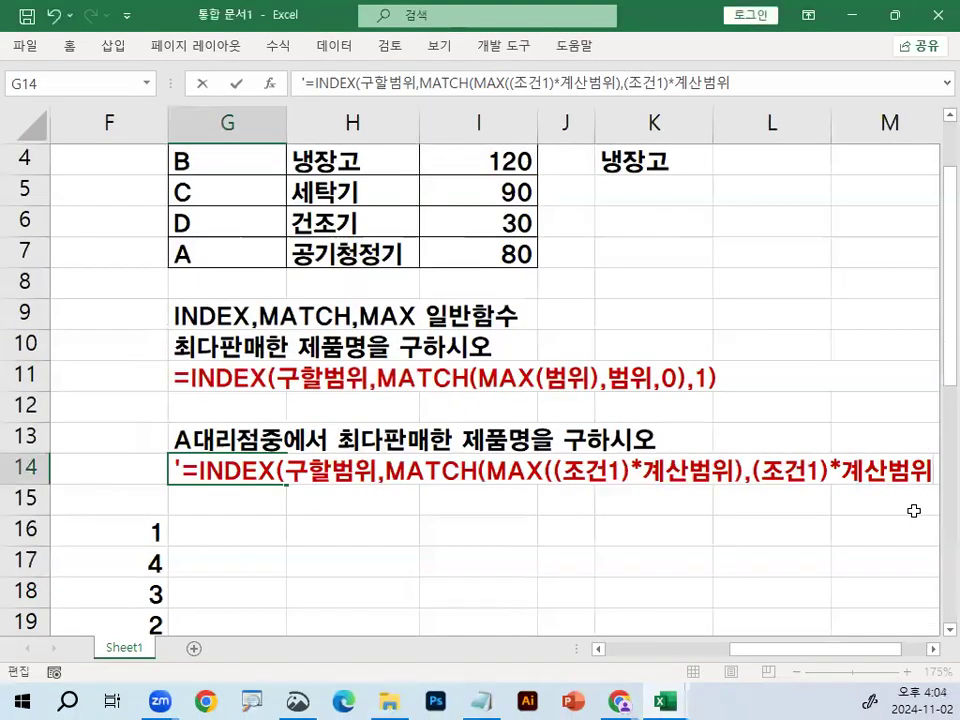
- Complete the formula template text in G14 by appending ",0),1)" after the last 계산범위
type(",0),")
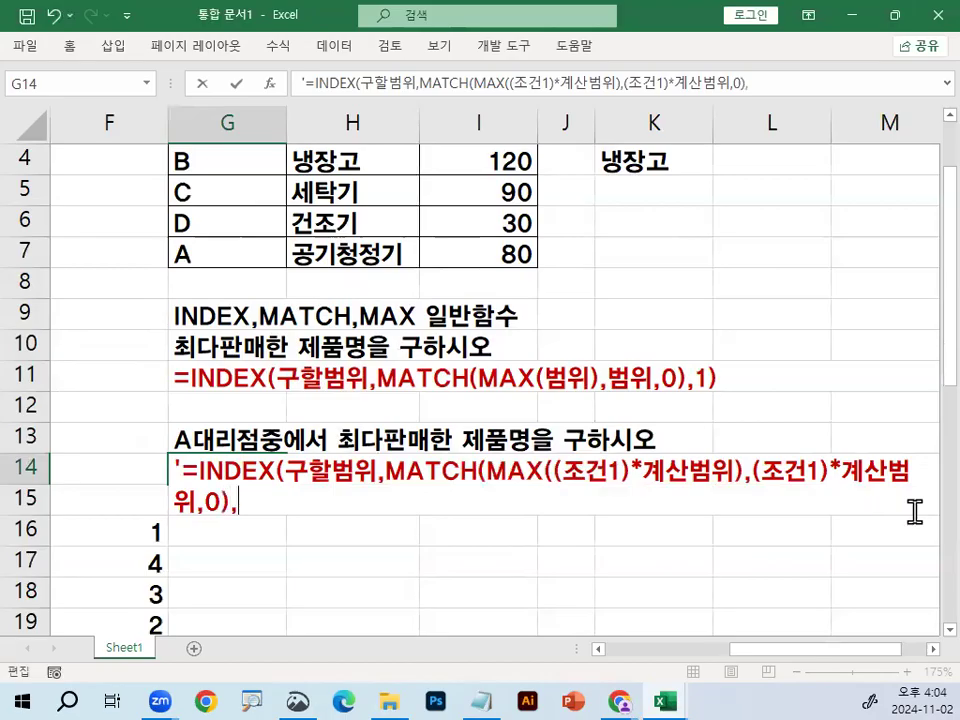
type("1)")
key("Return")
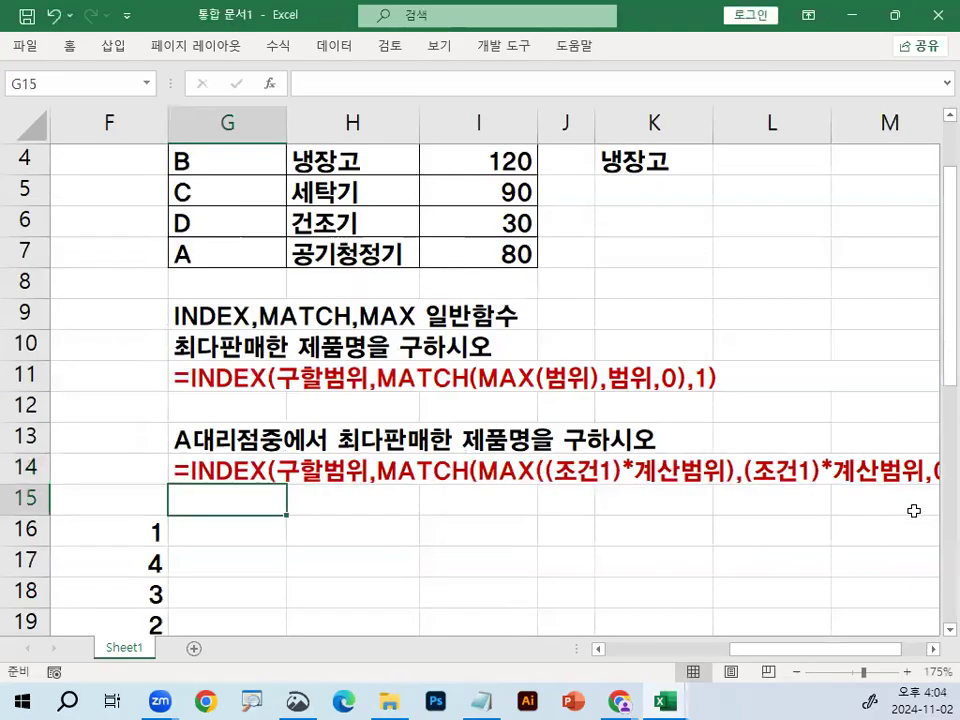
- Change the font color of the formula template in G14 to the blue theme color
left_click(227, 477)
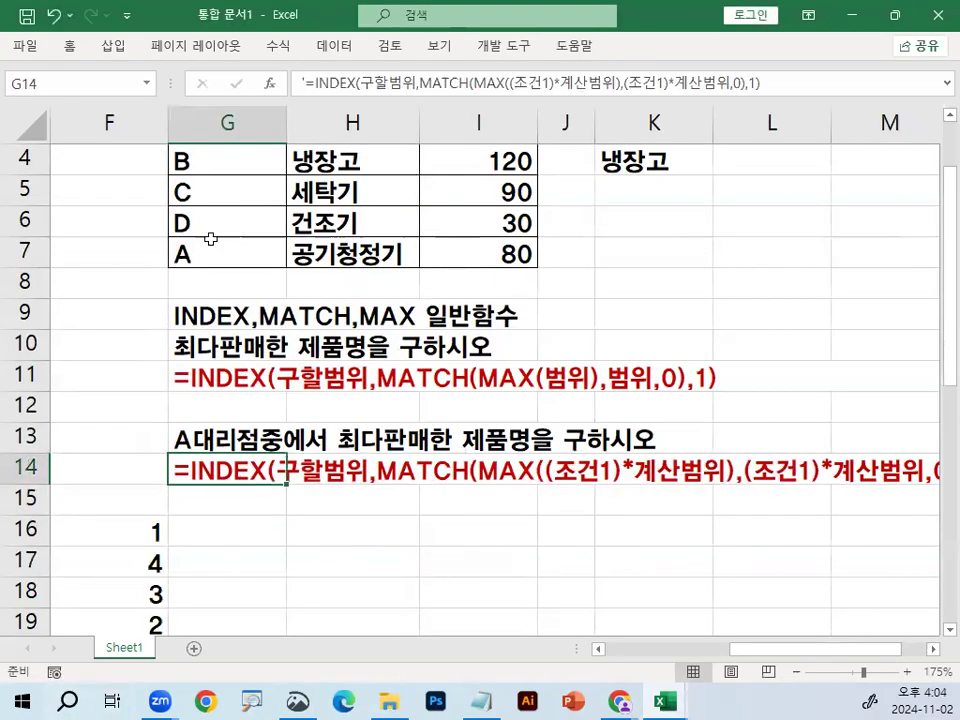
left_click(69, 50)
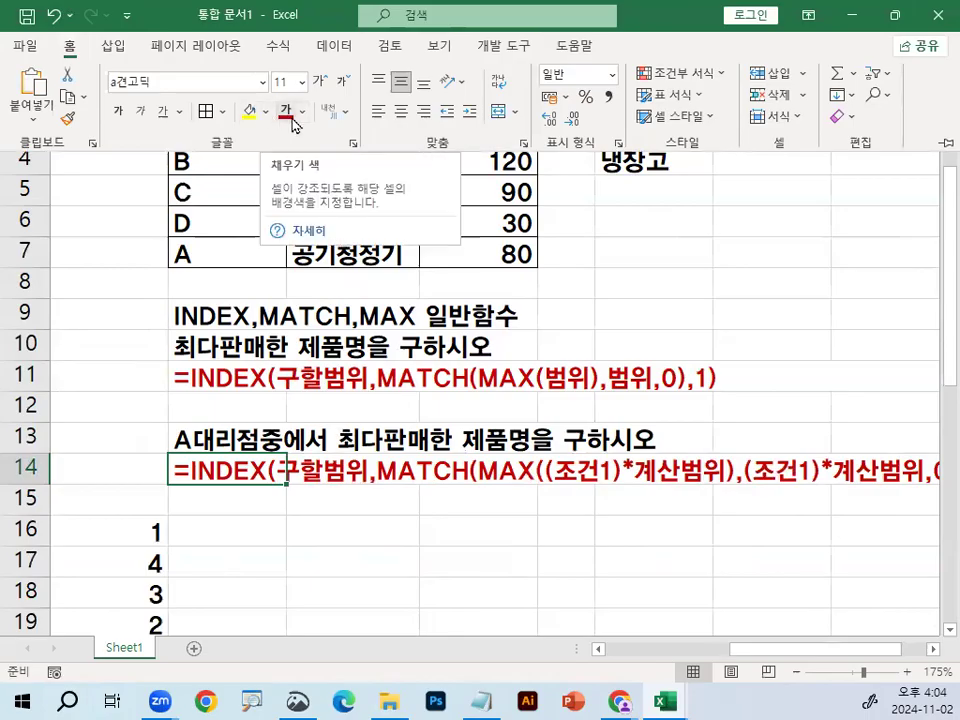
left_click(304, 114)
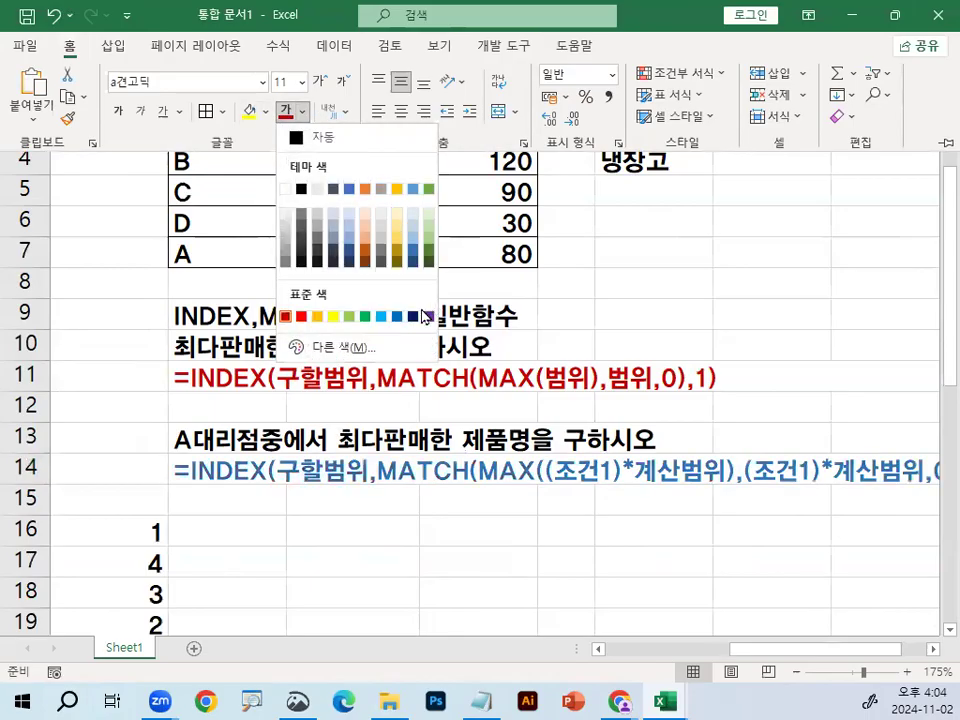
left_click(347, 190)
left_click(403, 497)
mouse_move(623, 490)
left_mouse_down()
mouse_move(448, 271)
mouse_move(599, 461)
left_mouse_up()
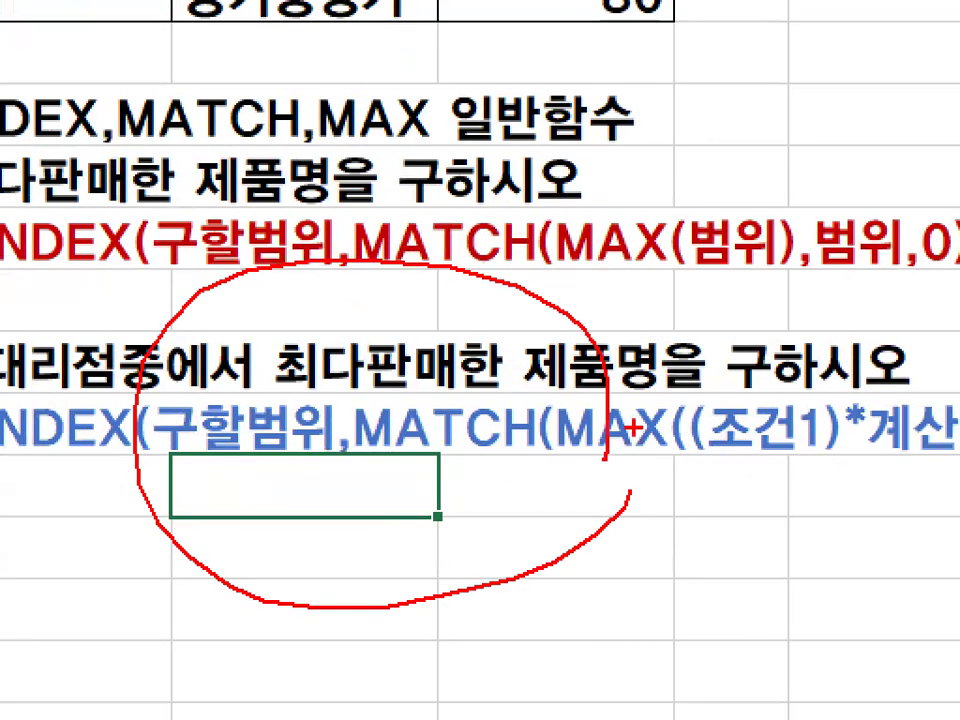
key("Escape")
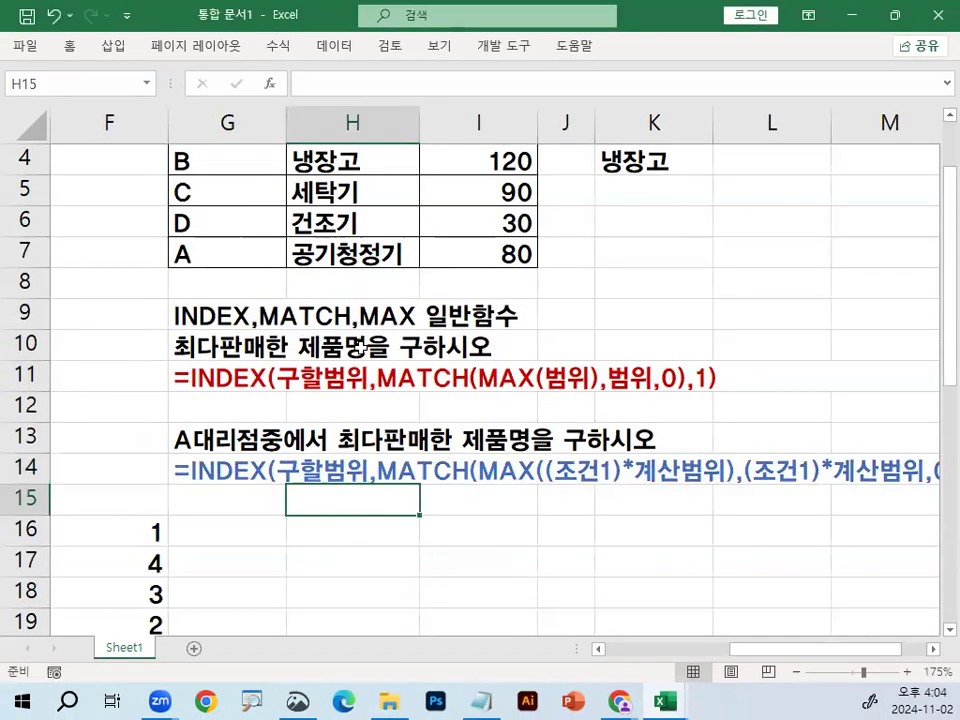
left_click_drag(173, 333, 531, 327)
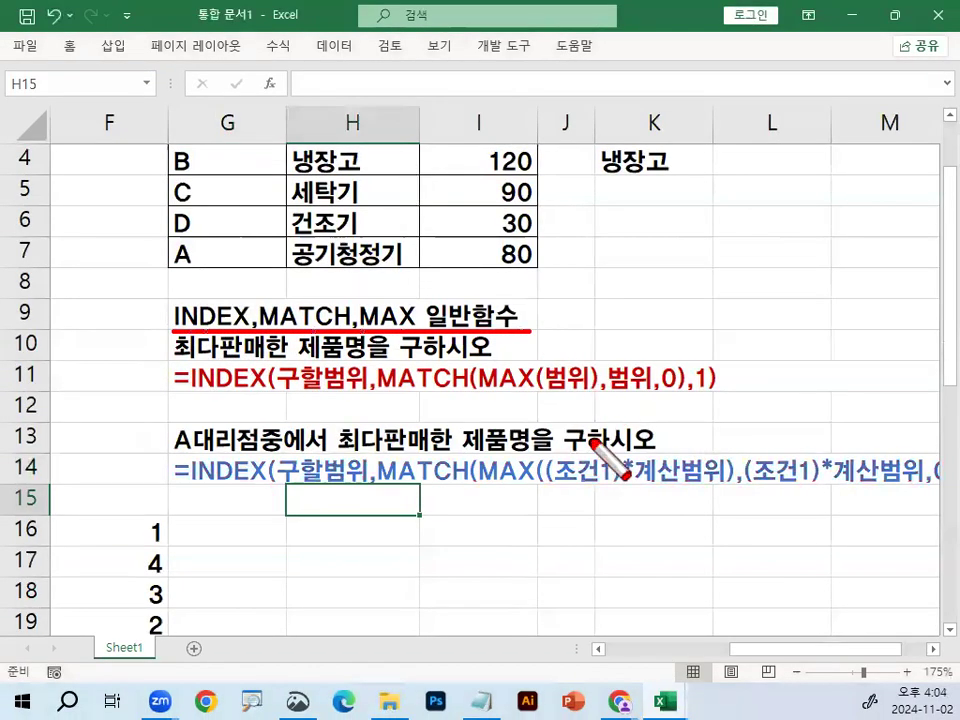
left_click_drag(162, 493, 873, 494)
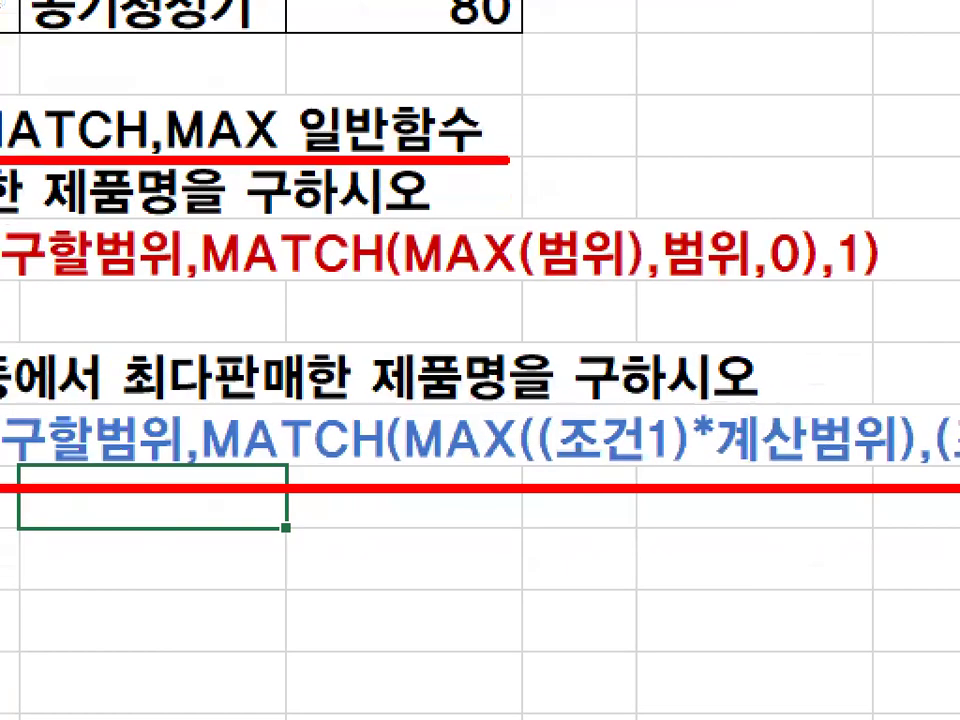
left_click_drag(445, 335, 402, 281)
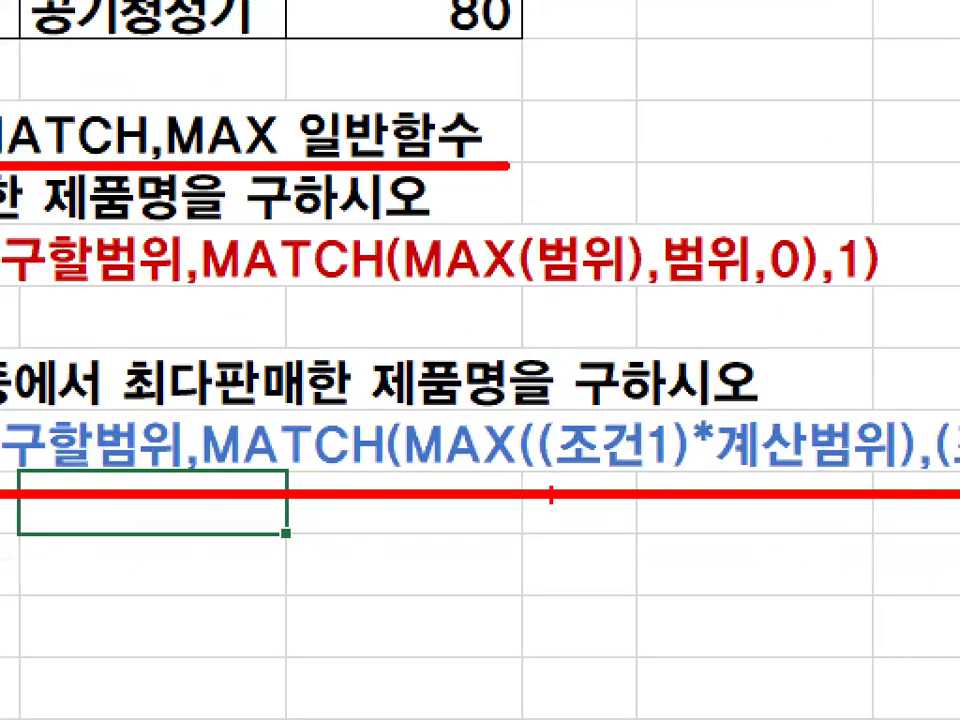
mouse_move(912, 480)
left_mouse_down()
mouse_move(916, 470)
mouse_move(285, 467)
mouse_move(920, 603)
left_mouse_up()
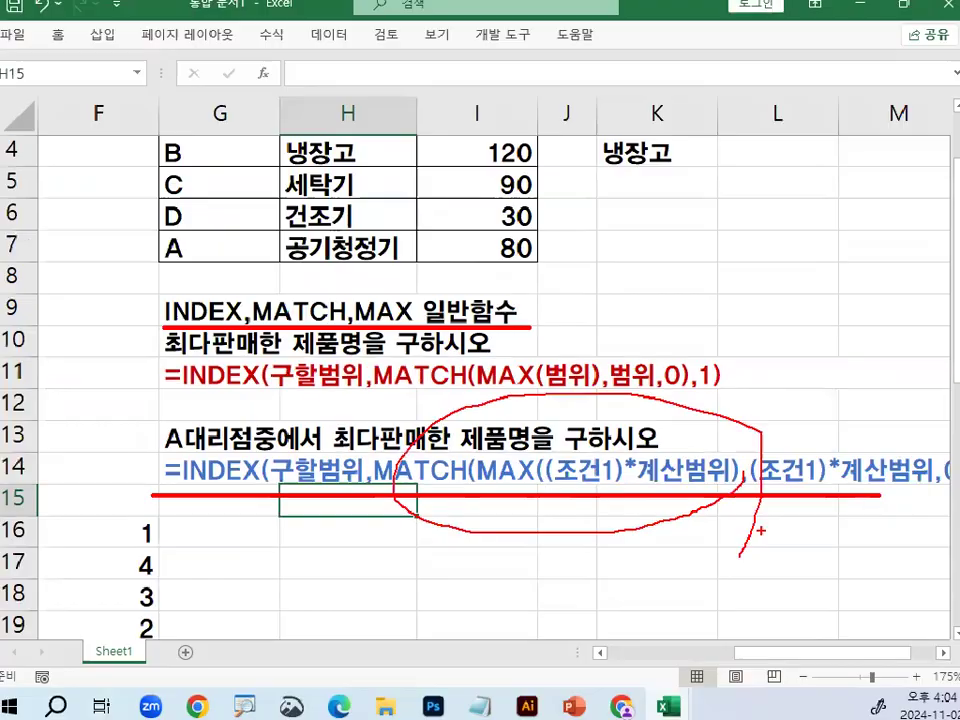
key("e")
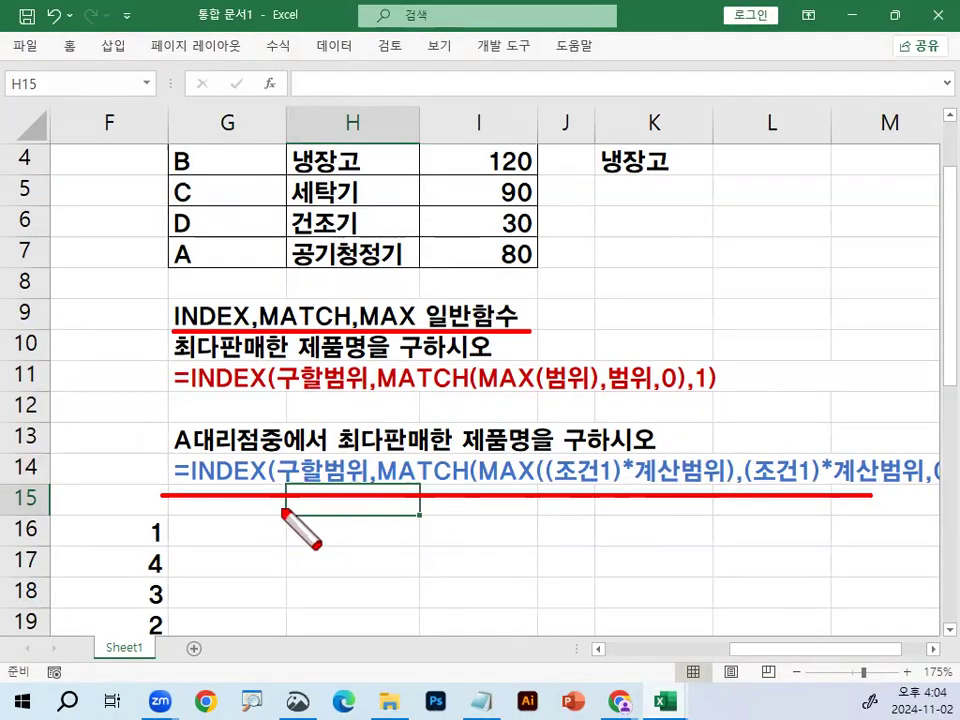
left_click_drag(172, 490, 880, 488)
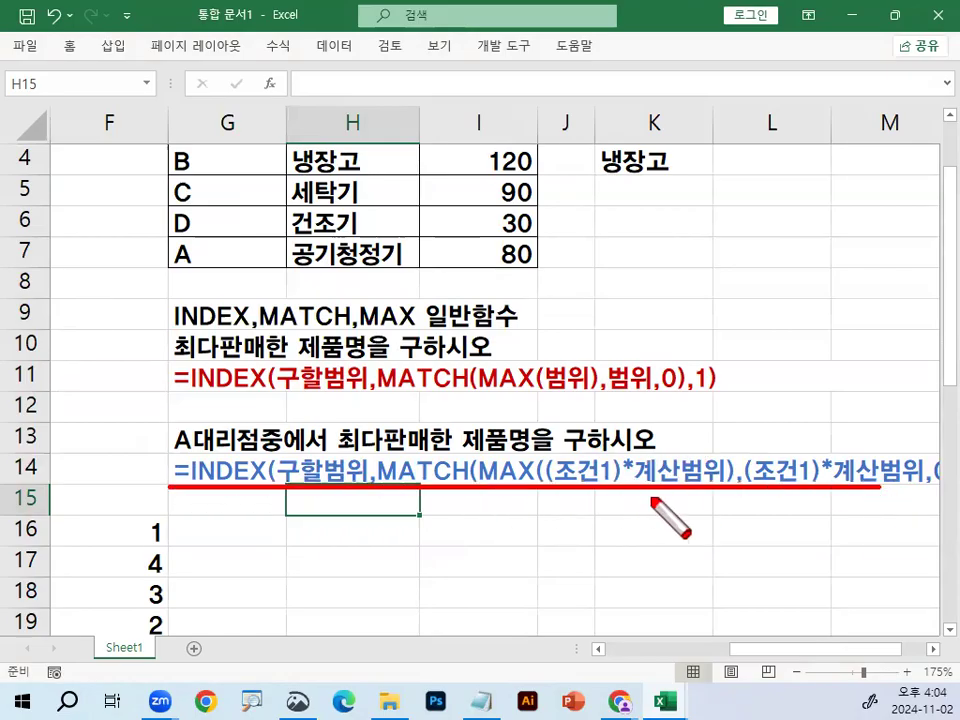
mouse_move(654, 366)
left_mouse_down()
mouse_move(679, 401)
mouse_move(741, 321)
left_mouse_up()
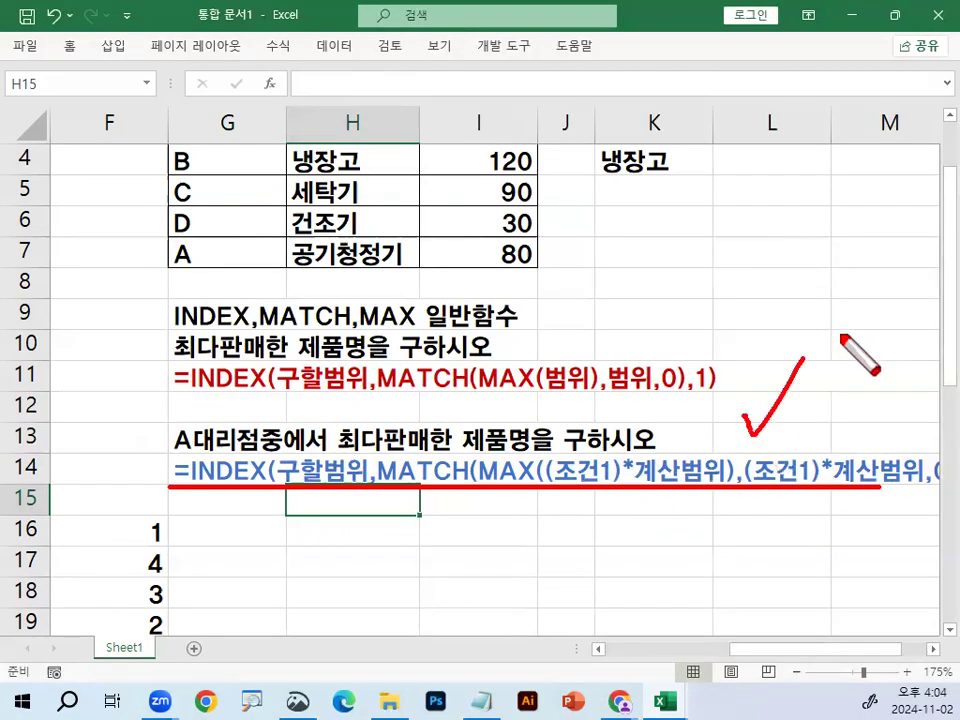
key("Escape")
- Begin a formula in K6 with =INDEX(H3:H7,MATCH(MAX((, using the 제품명 data as the INDEX range
scroll(777, 358, "up", 1)
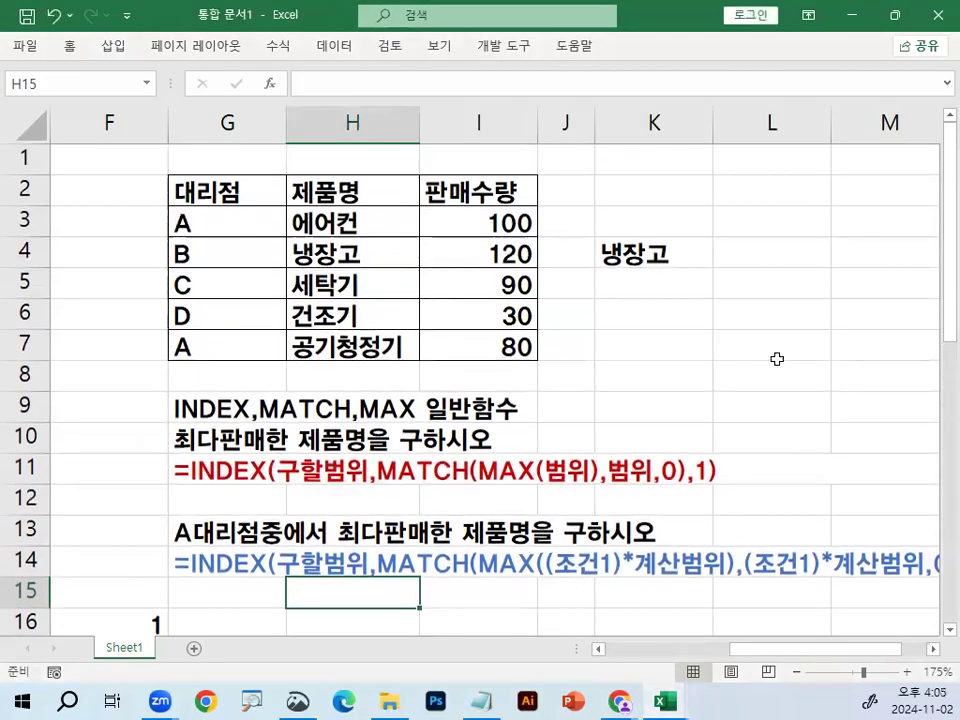
left_click(642, 314)
type("=")
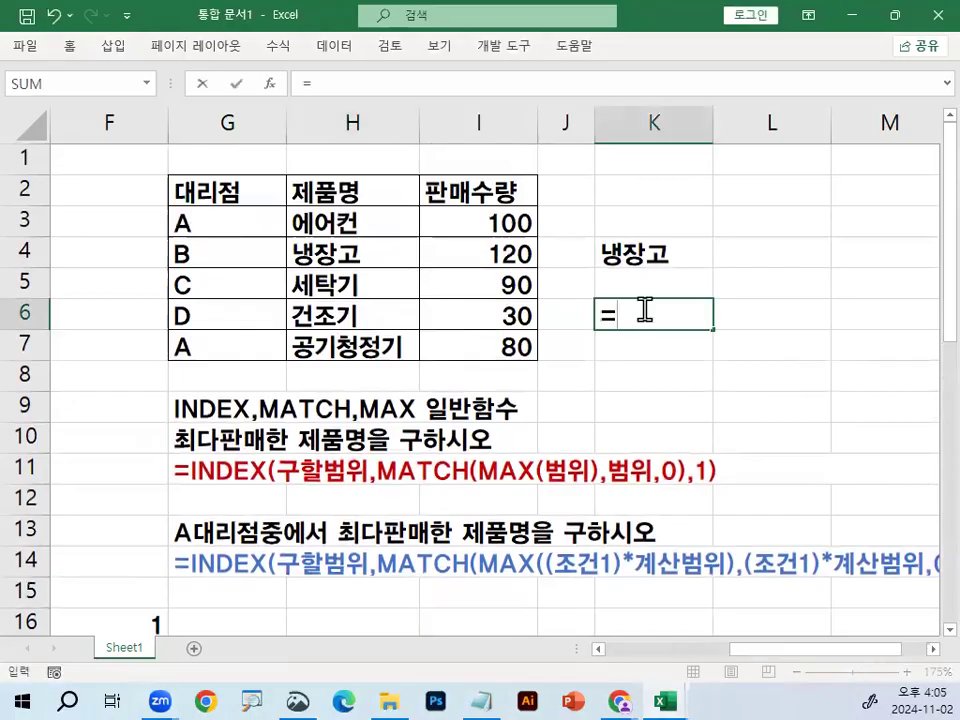
type("INDEX(")
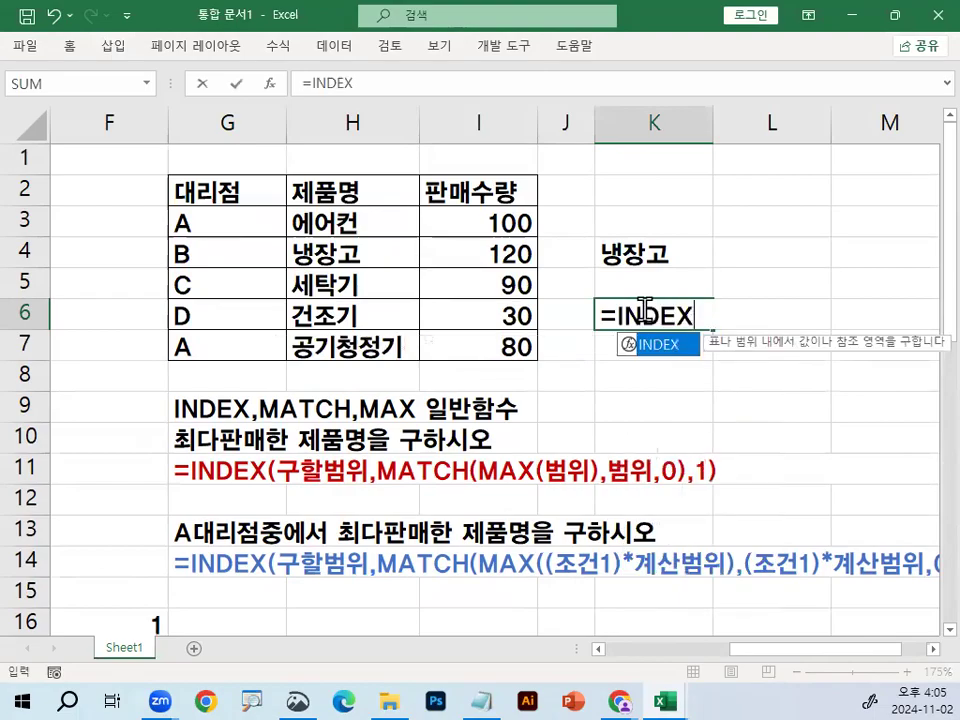
left_click_drag(386, 223, 416, 315)
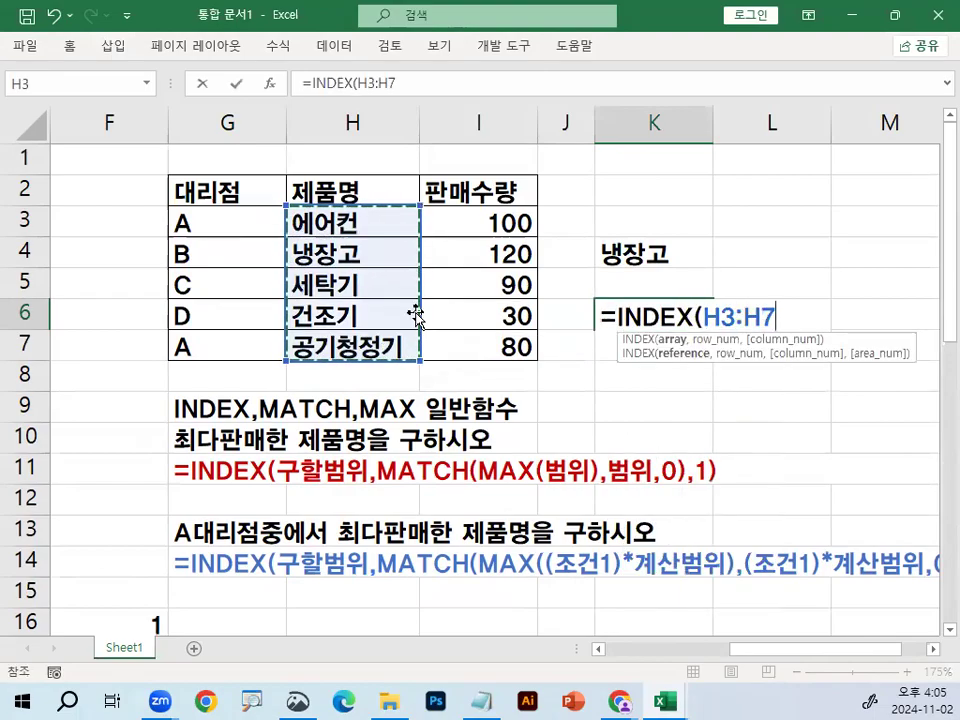
type(",MAT")
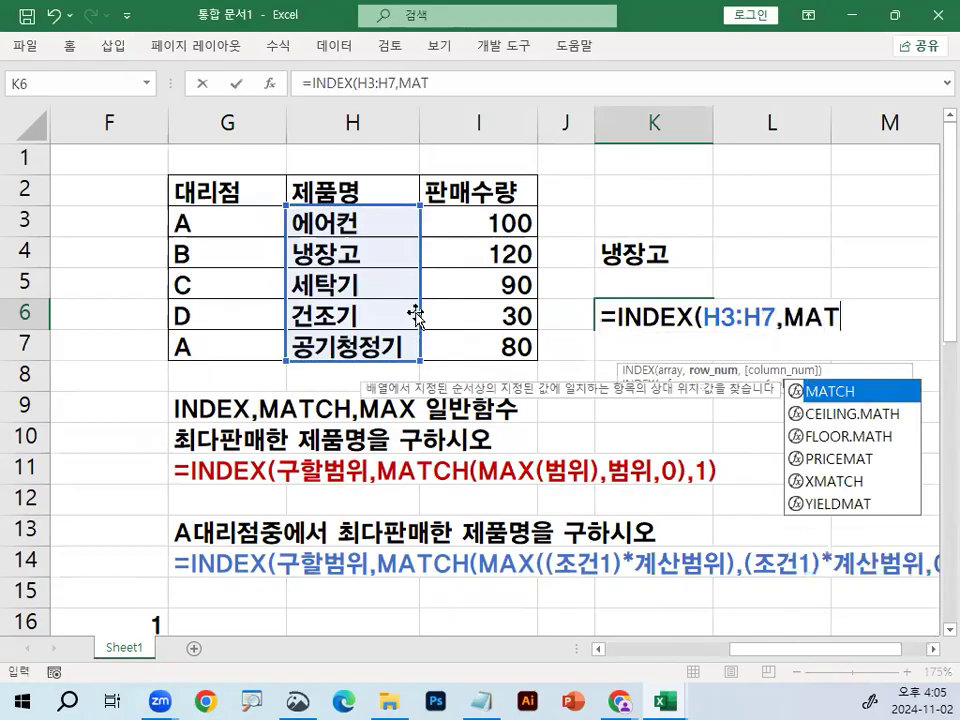
type("CH")
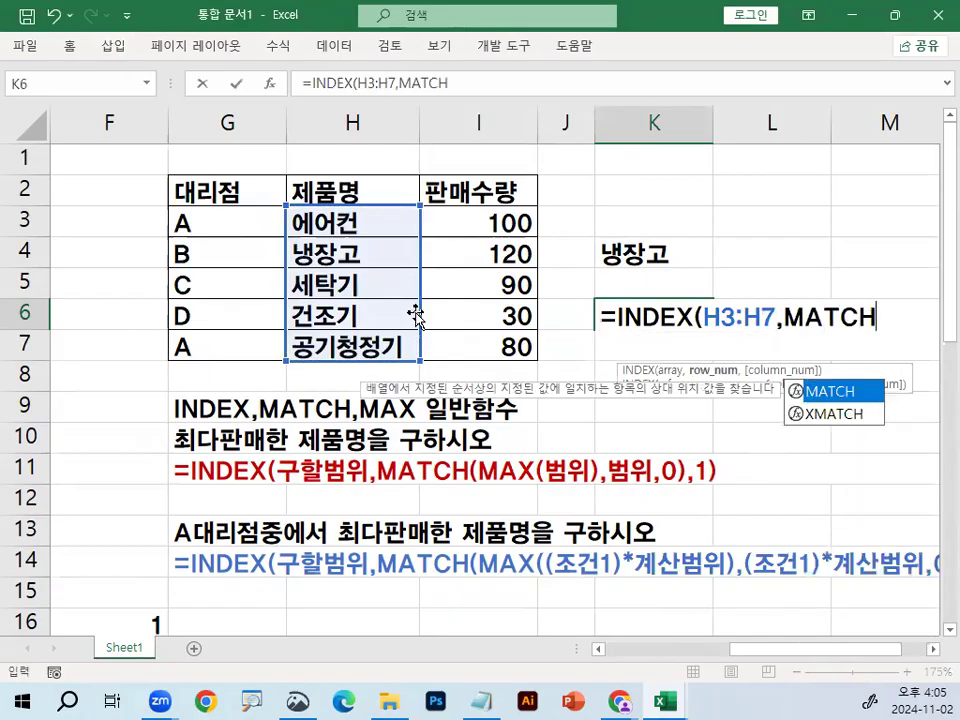
type("(MAX((")
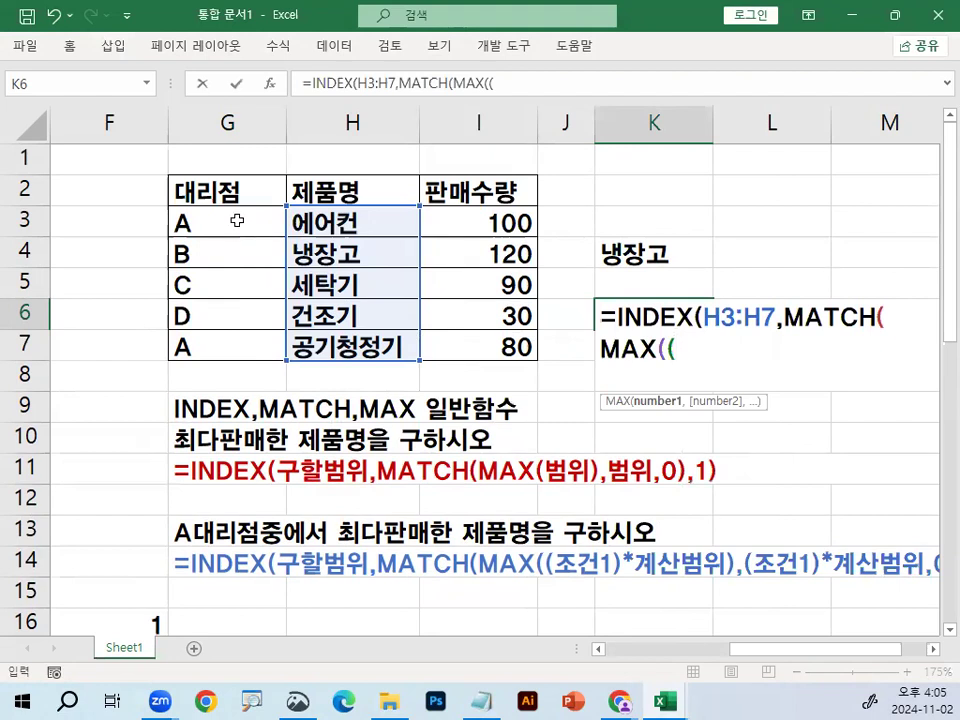
- Fill the MAX argument in the K6 formula with (G3:G7="A")*I3:I7 and close the MAX function
left_click_drag(242, 226, 241, 341)
type("=")
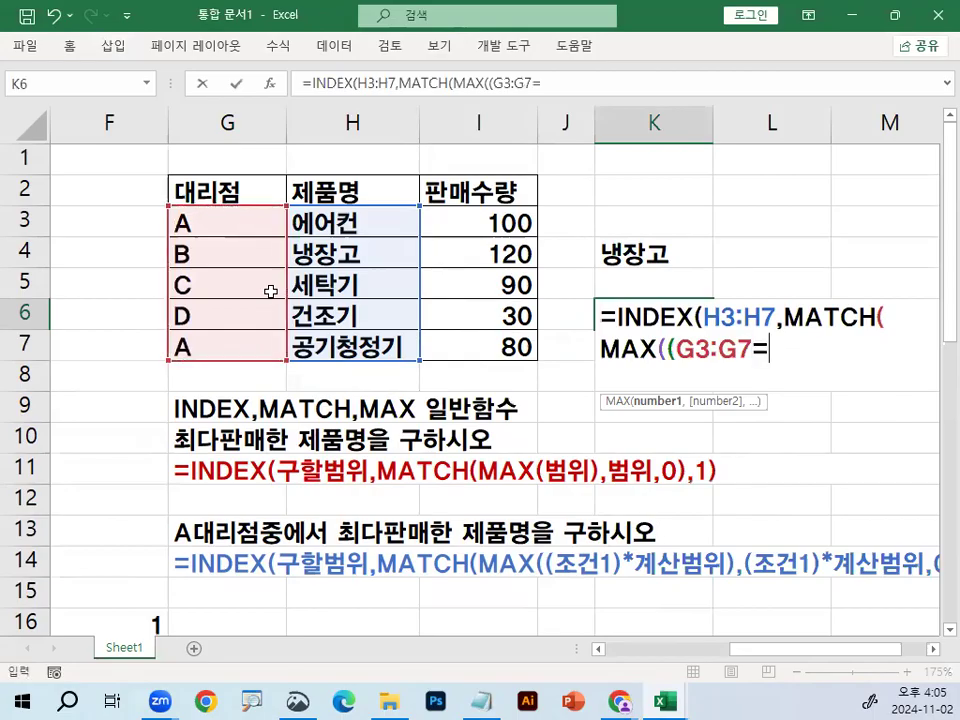
type("\"a")
key("BackSpace")
type("A")
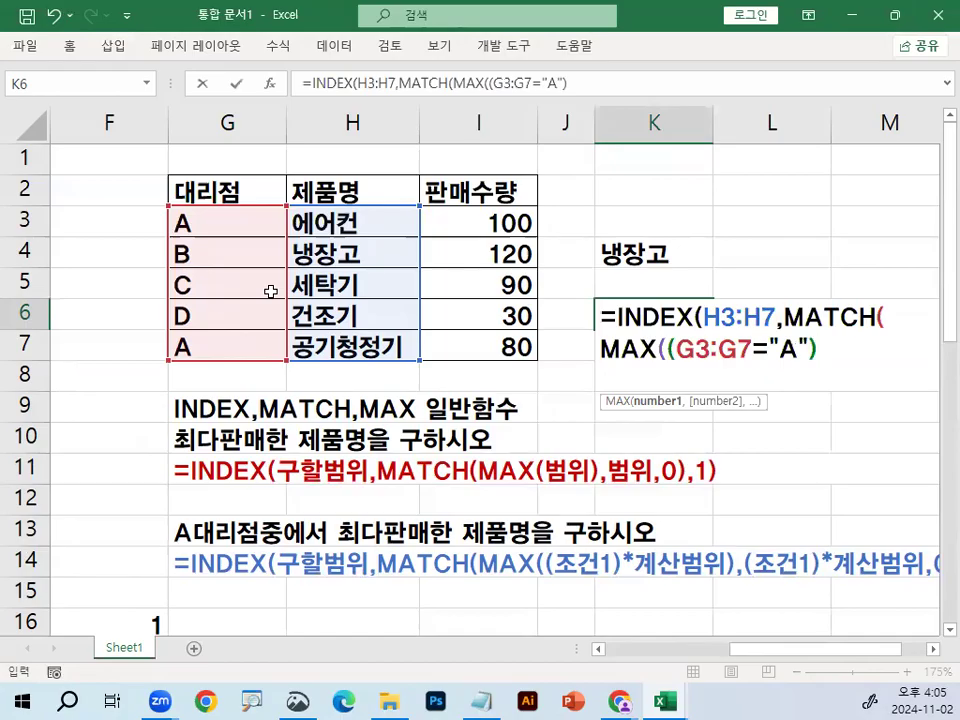
type("\")*")
left_click_drag(479, 216, 492, 331)
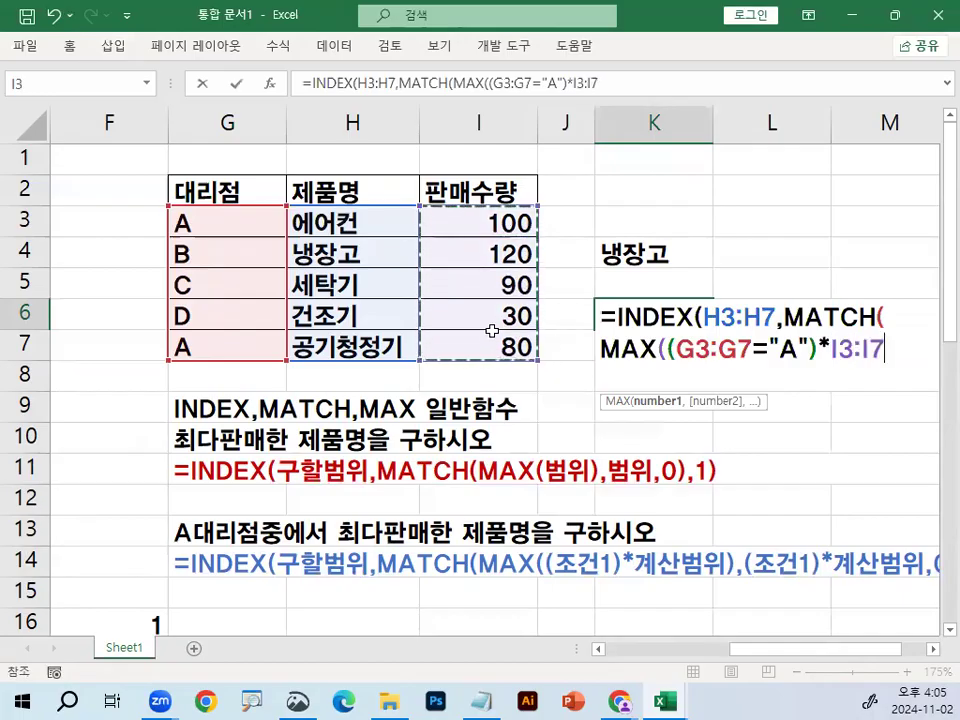
type(")")
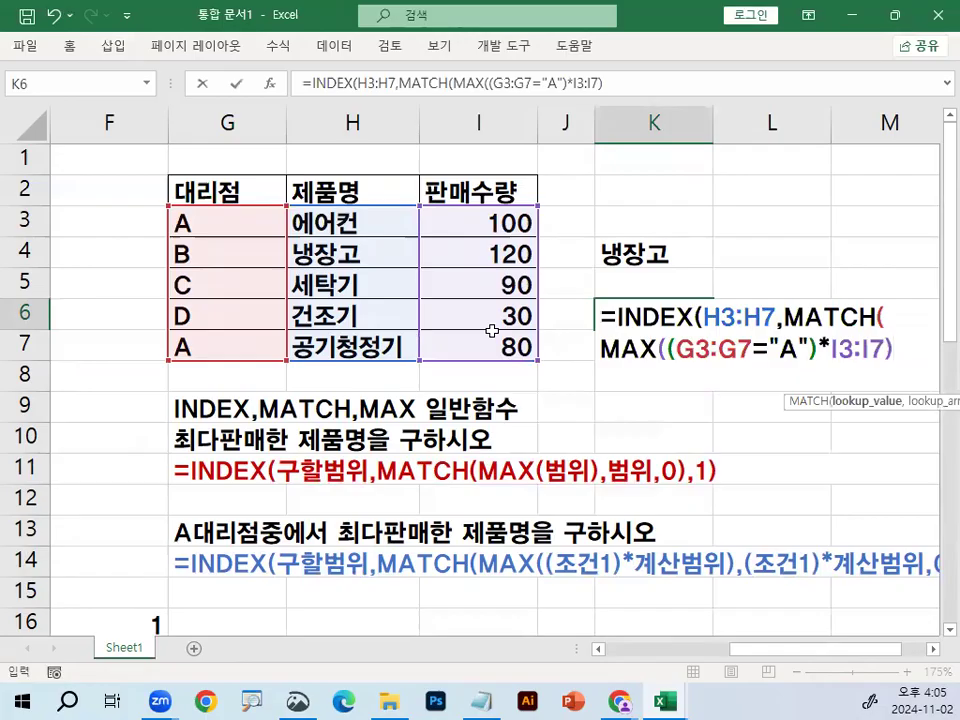
- Copy (G3:G7="A")*I3:I7 from the MAX argument and paste it as MATCH's lookup array in the K6 formula
type(",")
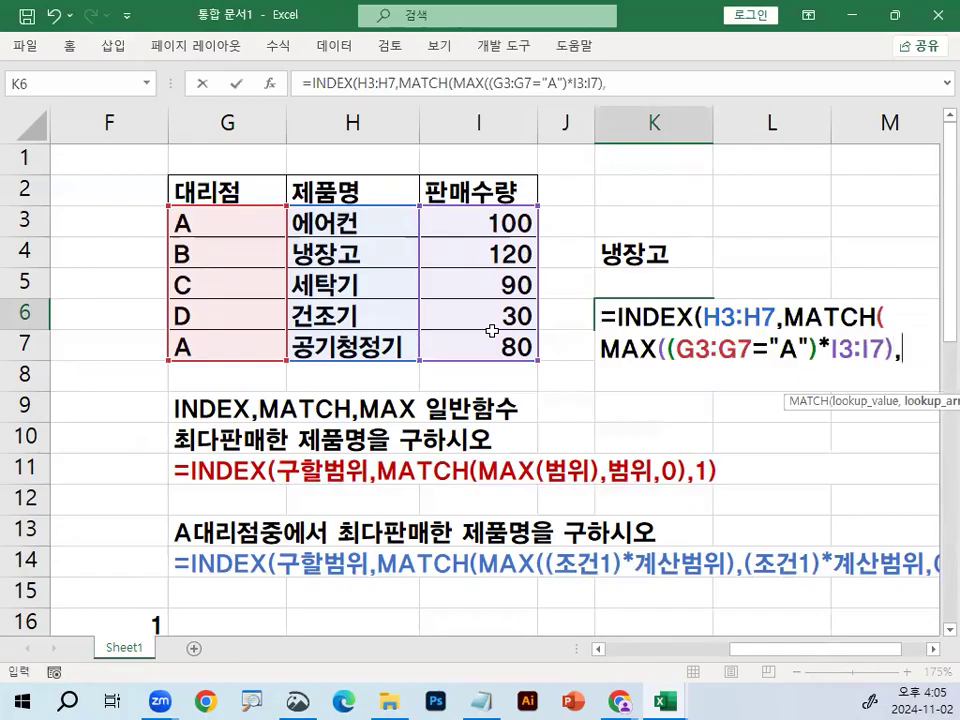
left_click_drag(672, 350, 885, 350)
key("ctrl+c")
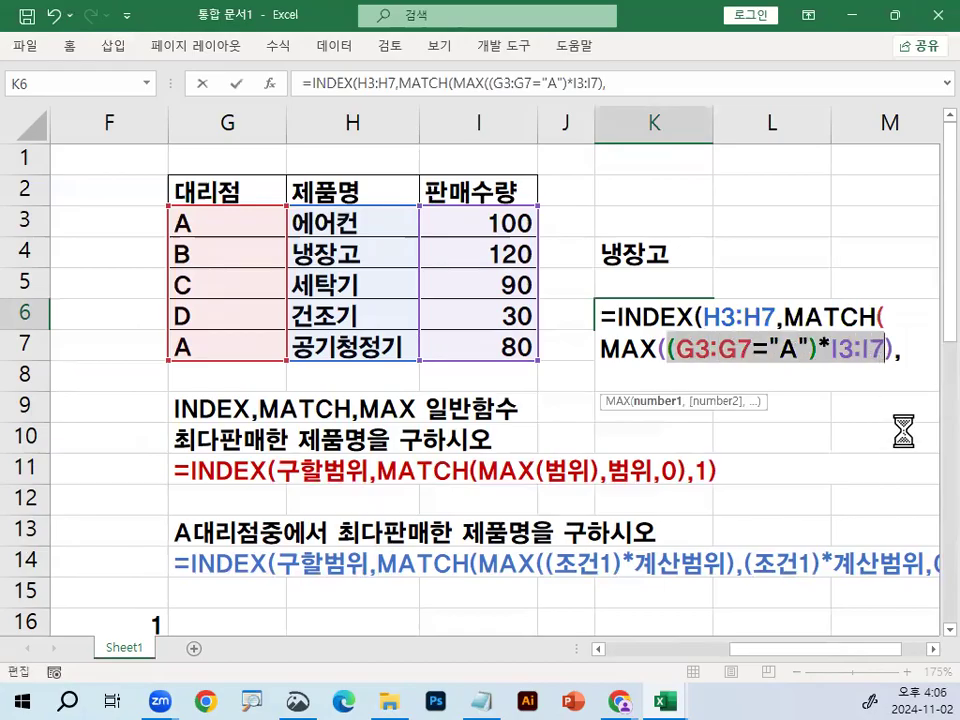
left_click(927, 343)
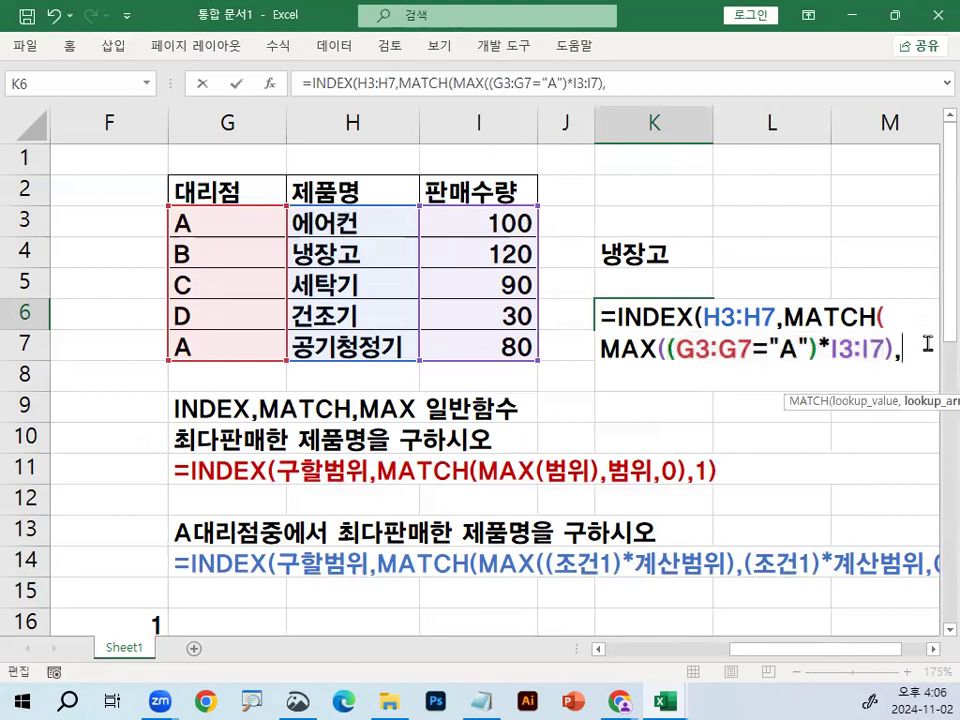
key("ctrl+v")
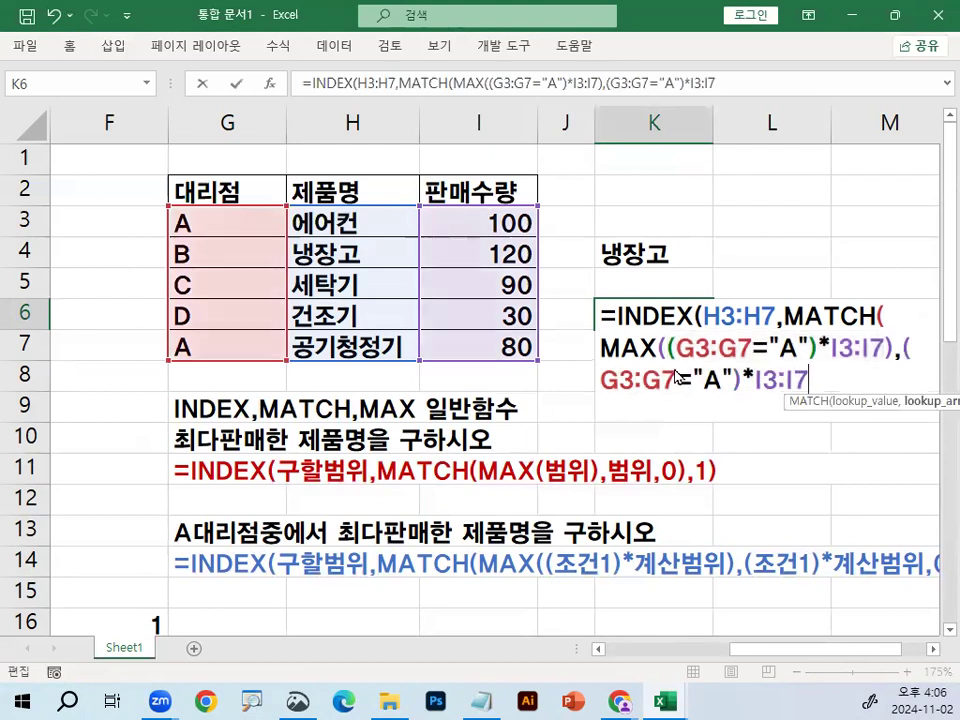
left_click_drag(600, 396, 808, 395)
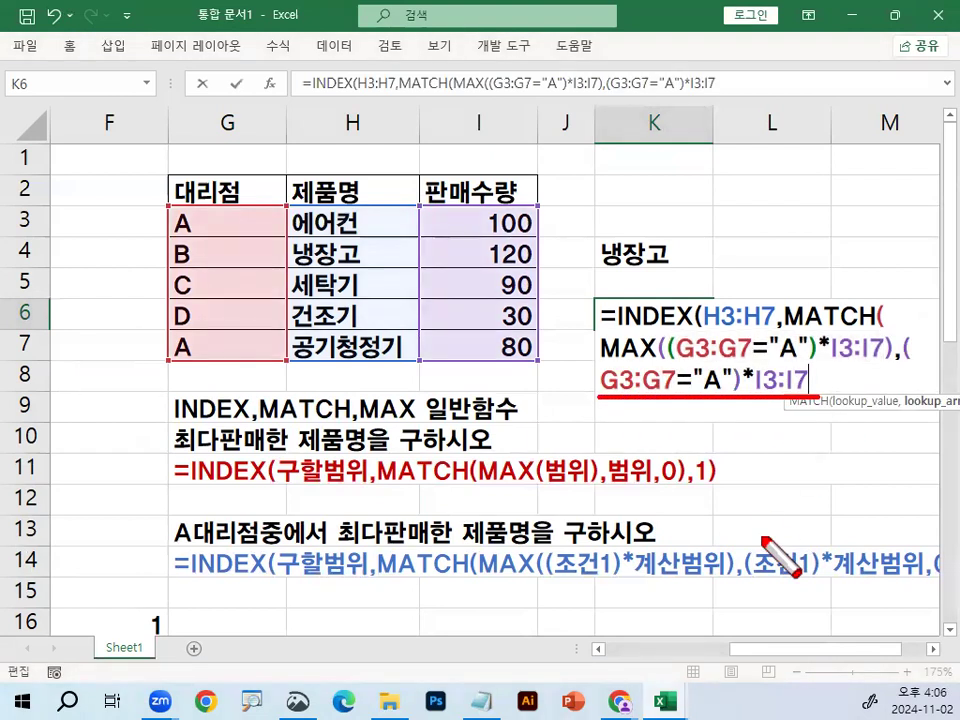
left_click_drag(601, 361, 882, 363)
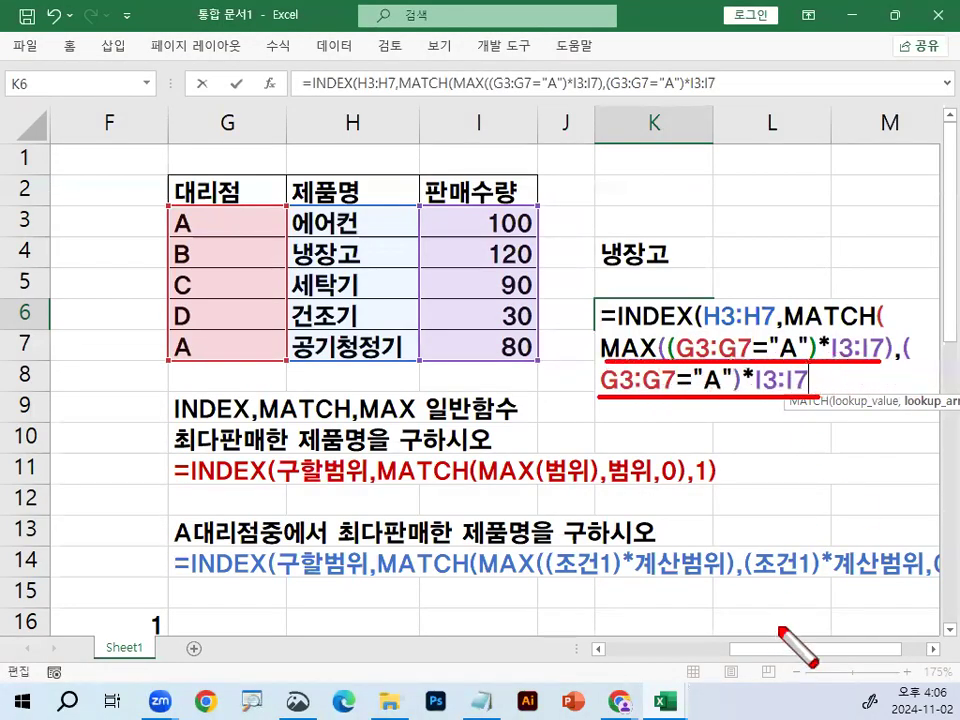
key("Escape")
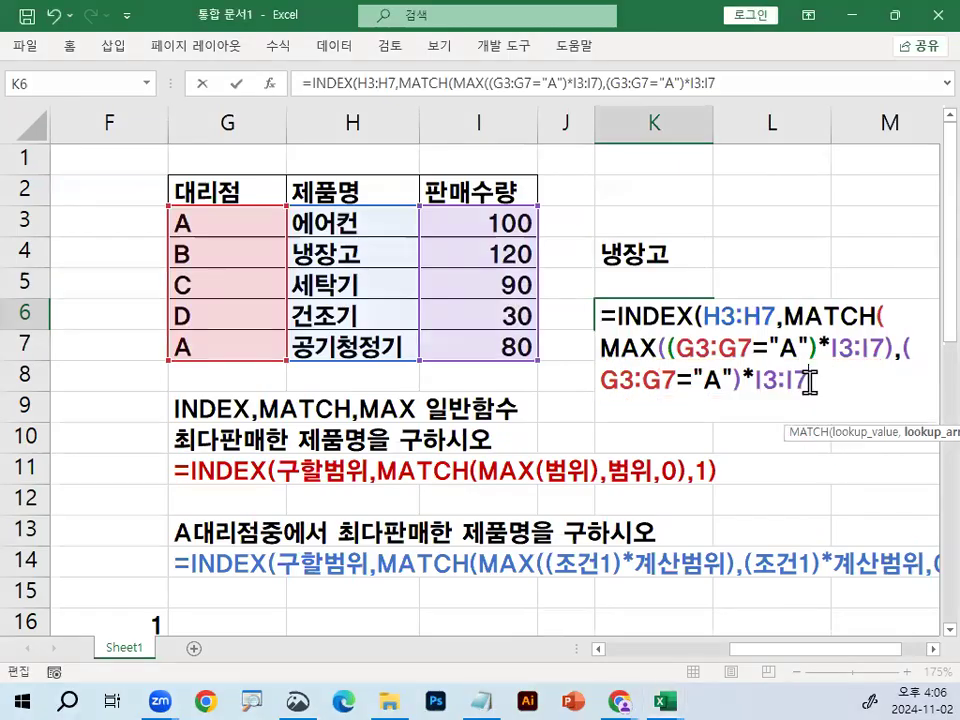
- Complete the K6 formula with match type 0 and INDEX column 1, and enter it as an array formula
type(",0")
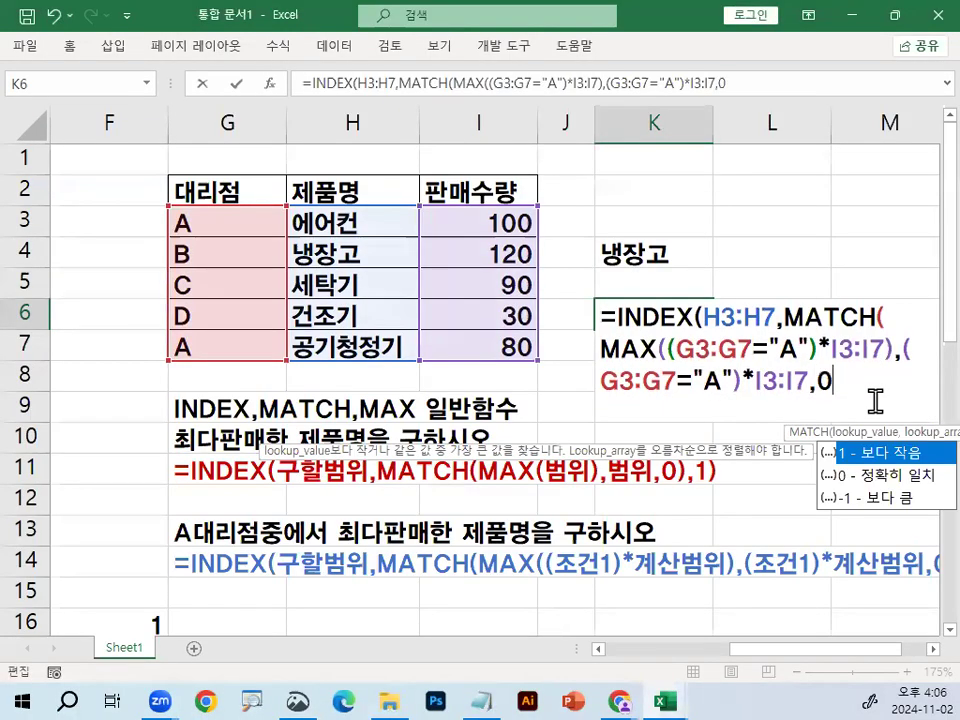
type(")")
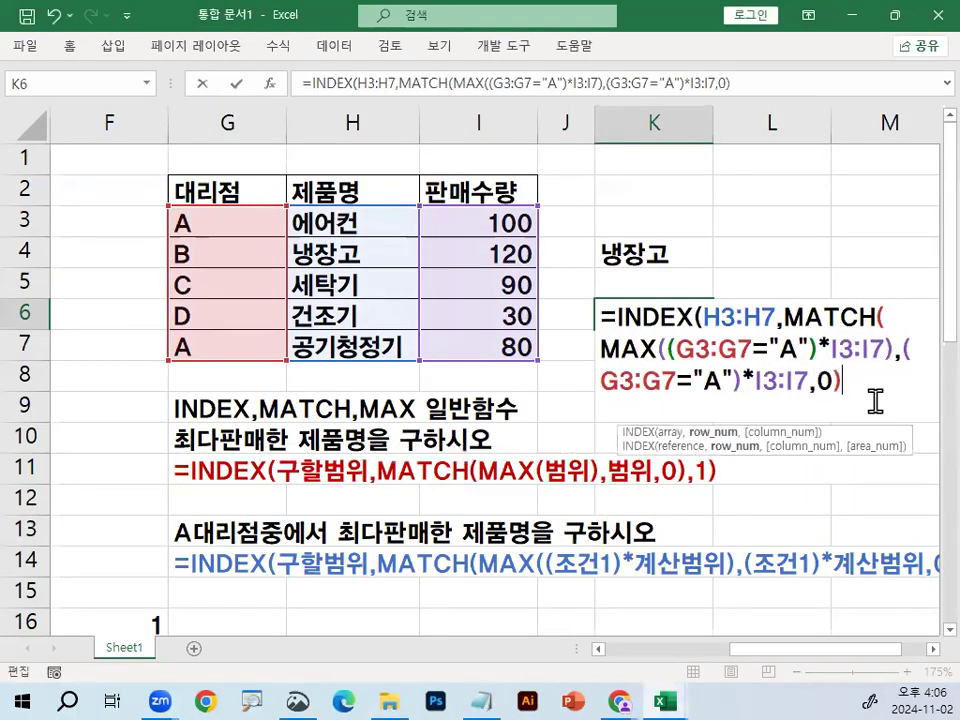
type(",1")
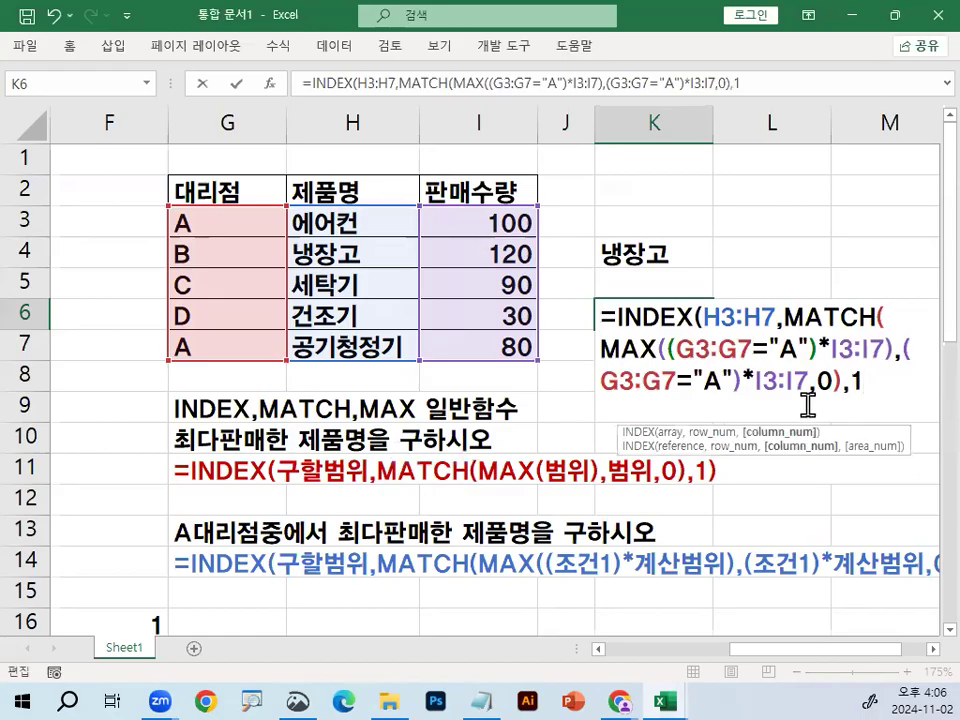
key("ctrl+2")
mouse_move(781, 332)
left_mouse_down()
mouse_move(701, 327)
mouse_move(778, 332)
left_mouse_up()
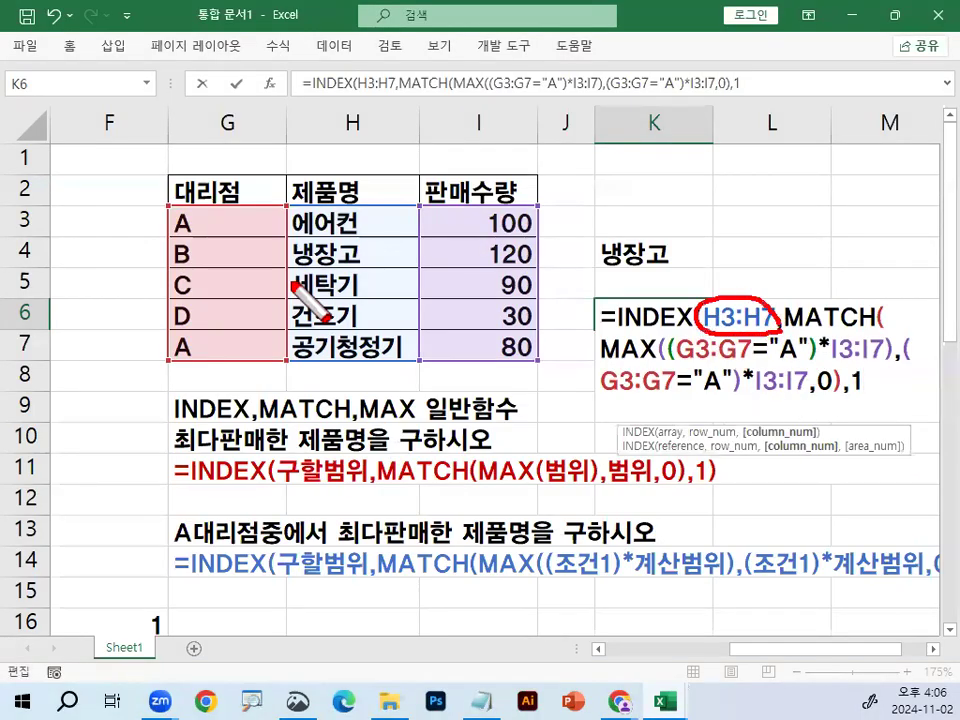
left_click_drag(355, 116, 370, 455)
mouse_move(845, 366)
left_mouse_down()
mouse_move(835, 400)
mouse_move(876, 392)
left_mouse_up()
key("Escape")
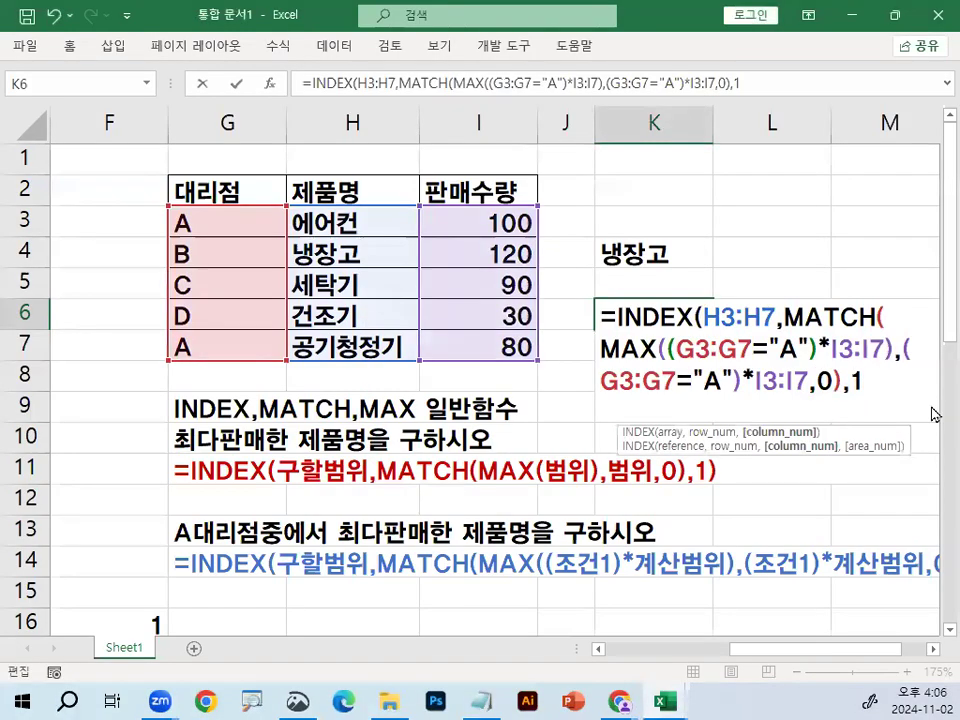
type(")")
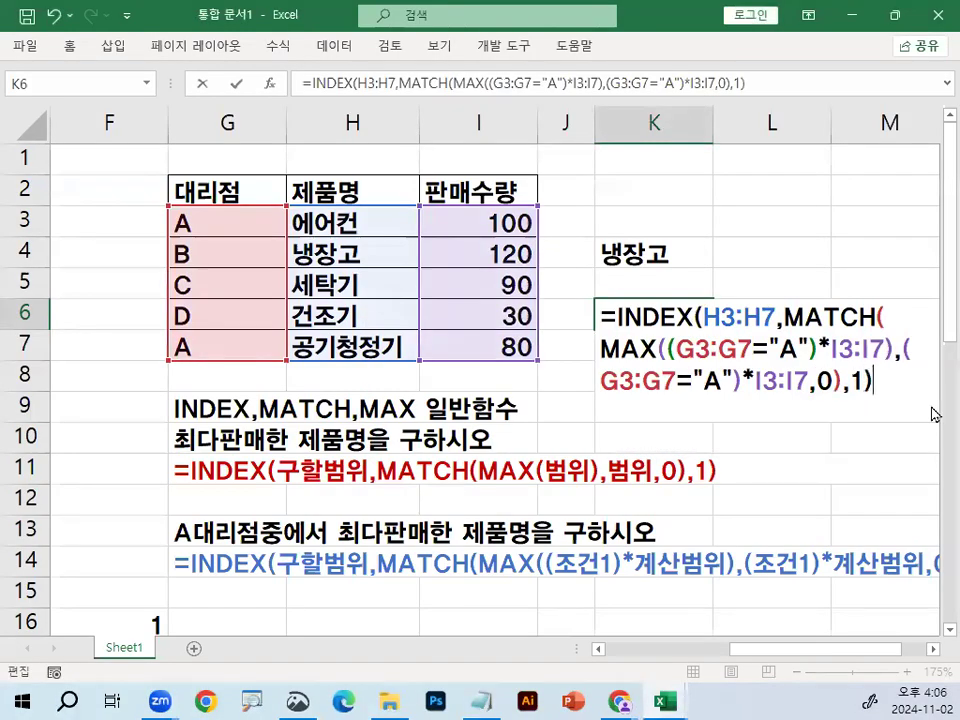
key("ctrl+shift+Return")
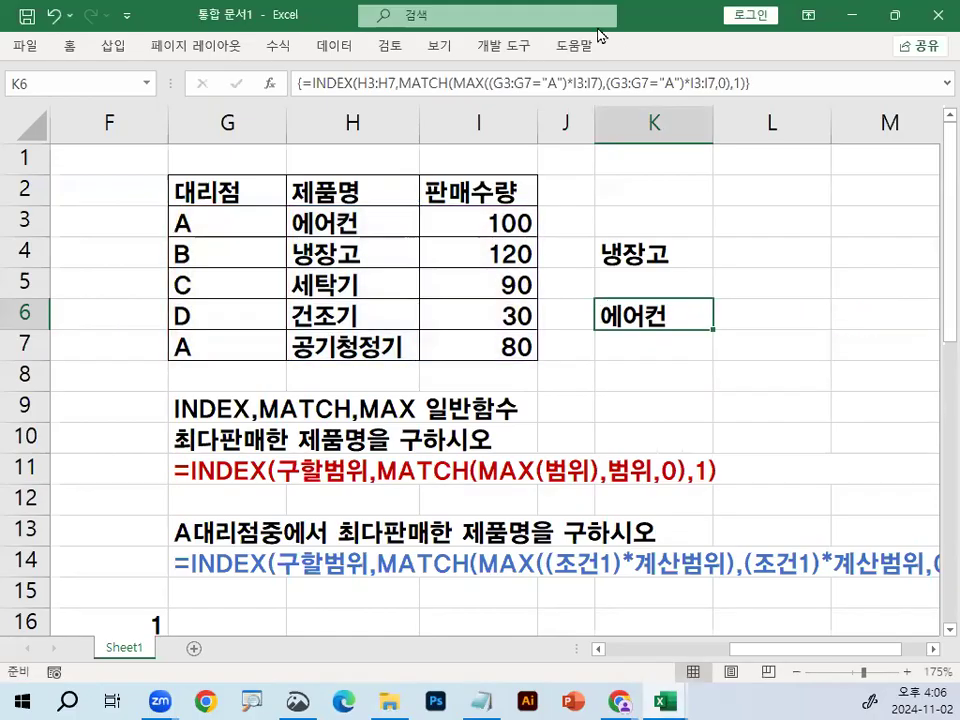
- Change the 대리점 value for 냉장고 in G4 to A to test the K6 array formula
left_click(362, 220)
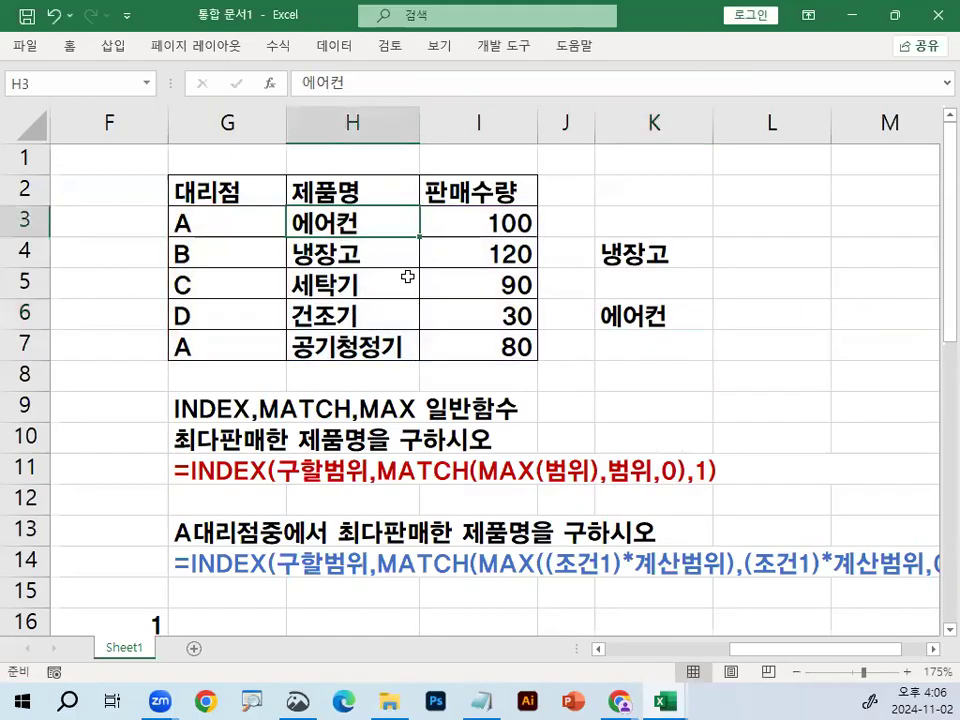
left_click(226, 291)
left_click(439, 255)
left_click(251, 255)
left_click(292, 258)
left_click(203, 256)
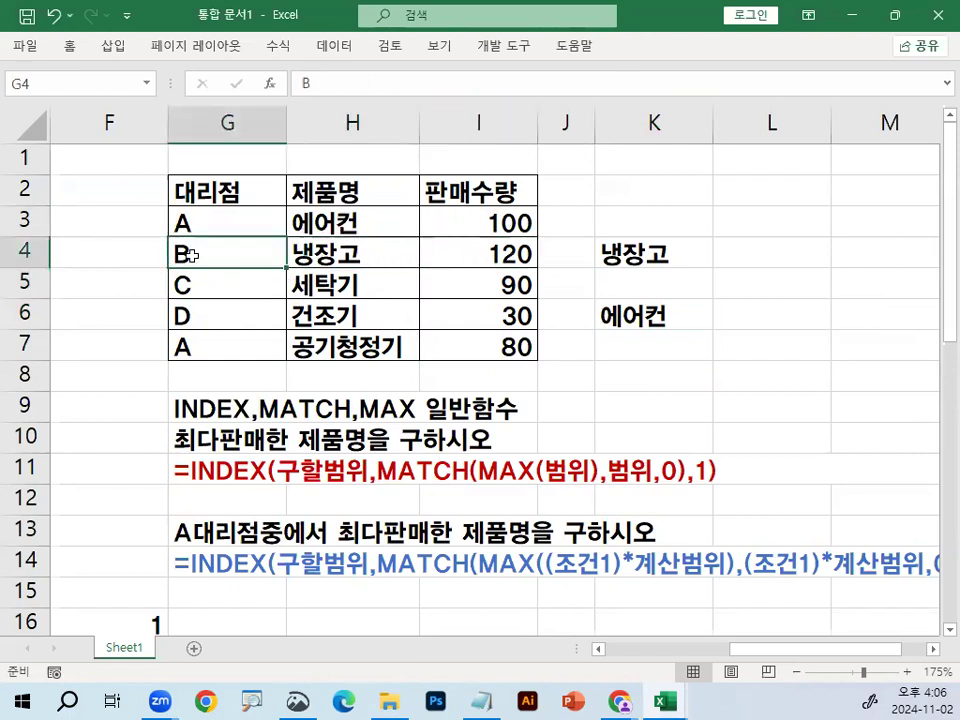
double_click(208, 261)
left_click_drag(208, 261, 139, 254)
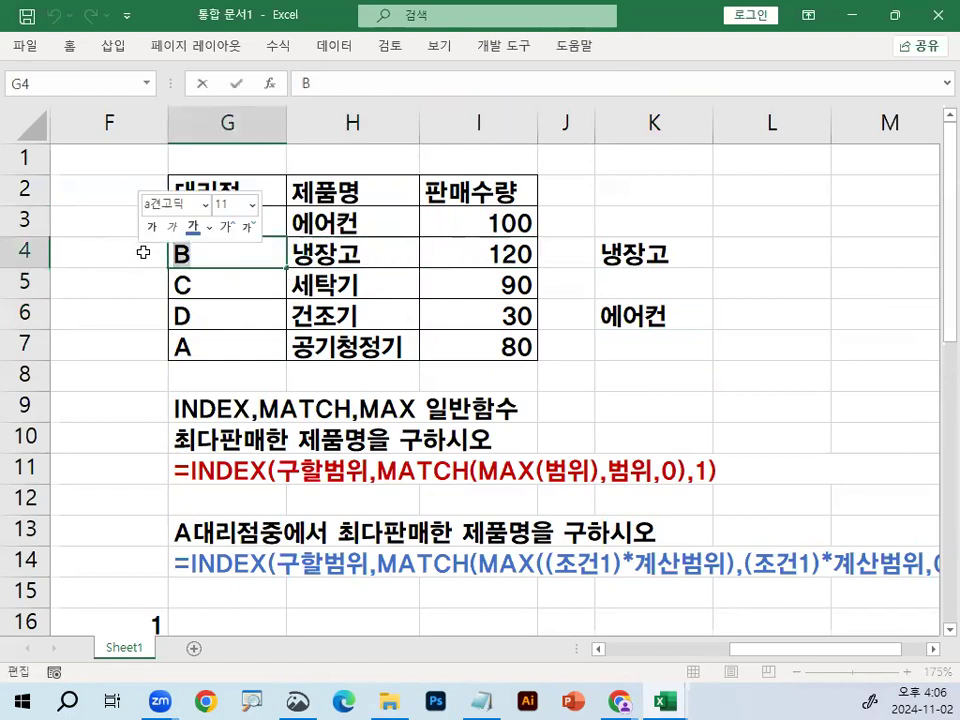
type("A")
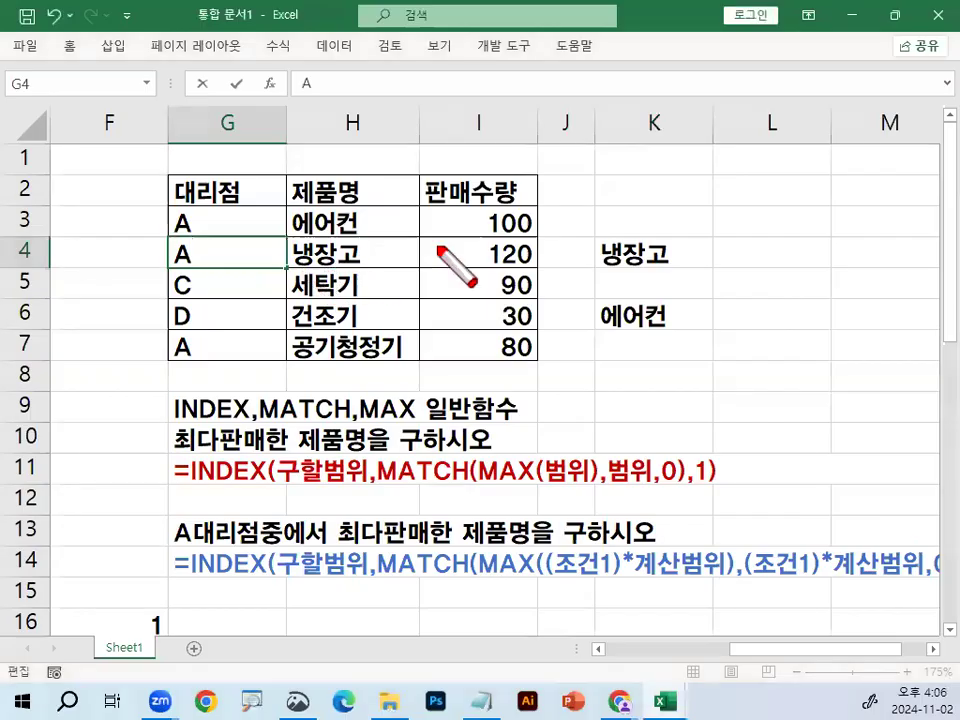
left_click_drag(510, 276, 538, 266)
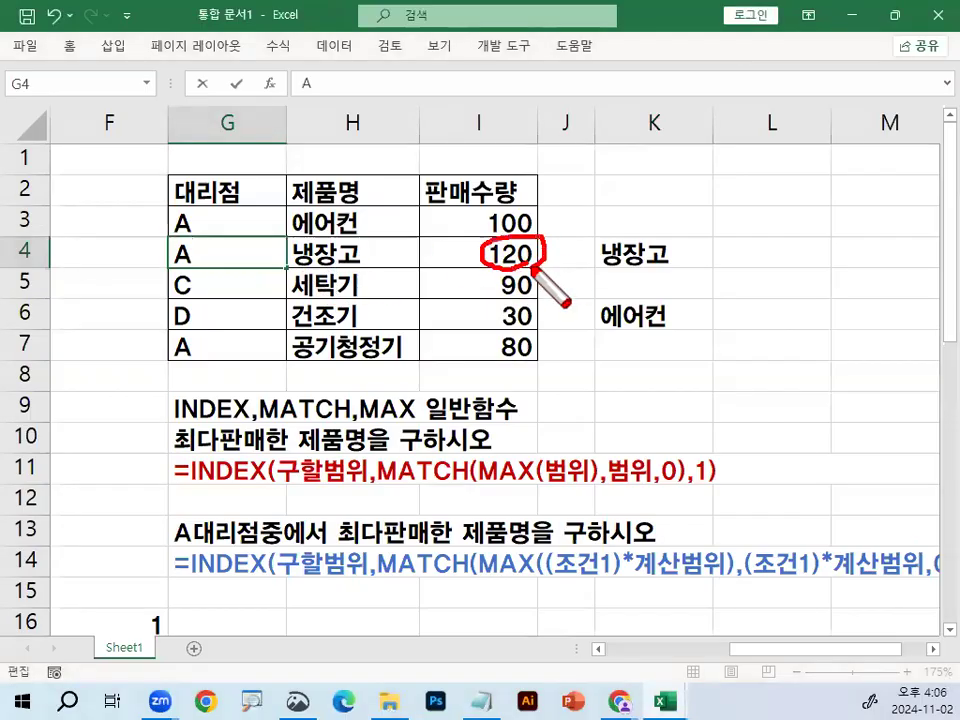
left_click_drag(285, 258, 357, 264)
mouse_move(686, 322)
left_mouse_down()
mouse_move(640, 336)
mouse_move(664, 321)
left_mouse_up()
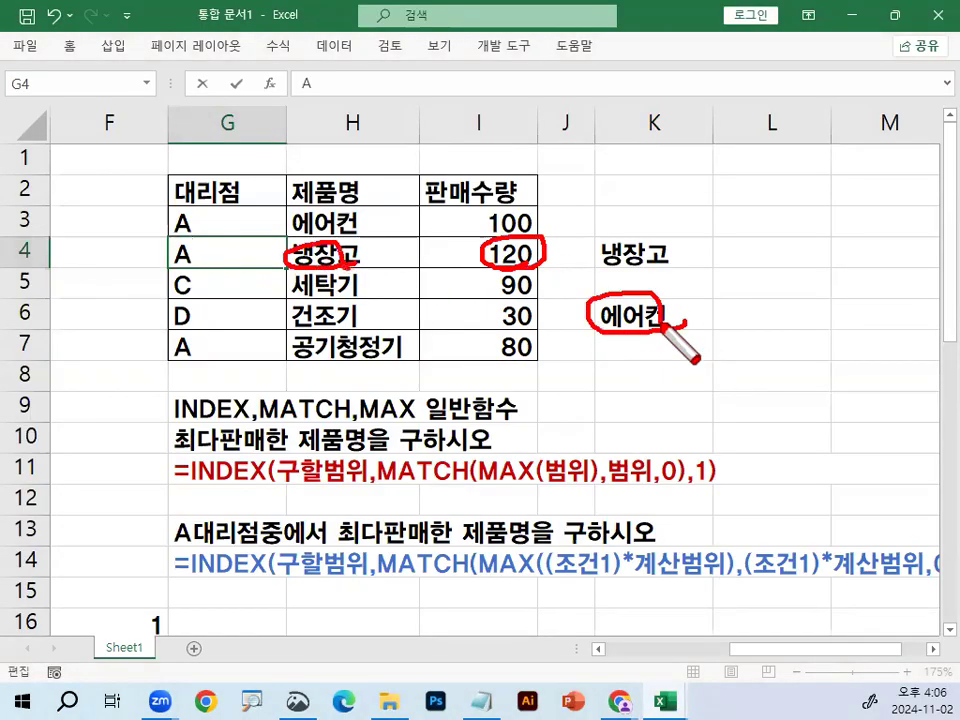
key("Escape")
key("Up")
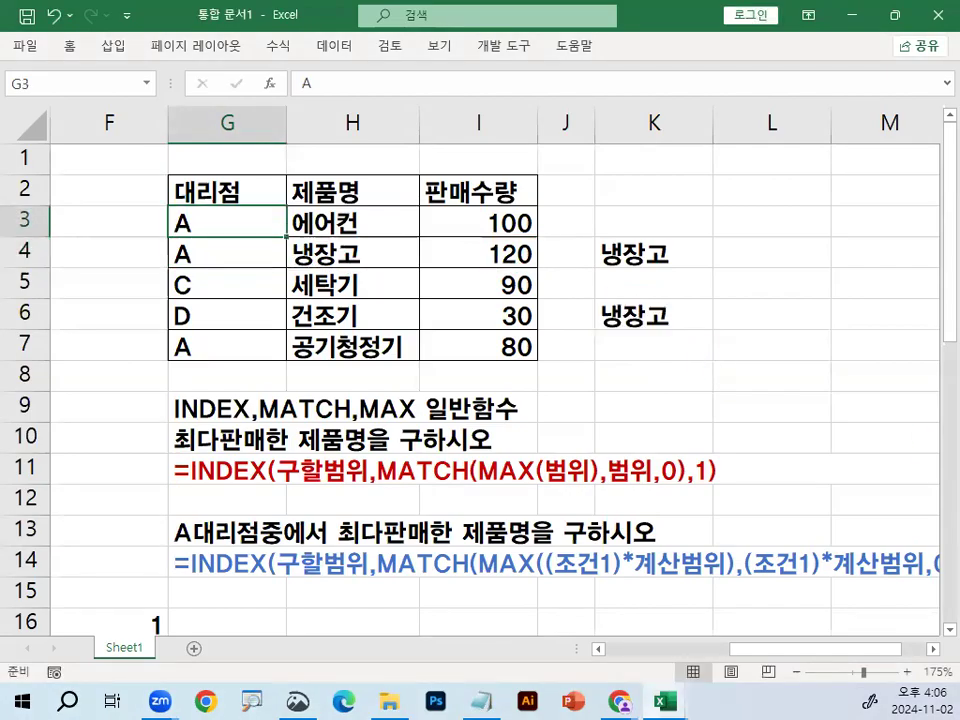
- Enter the label 구할범위 in H16 below the formula templates
scroll(499, 519, "down", 2)
key("ctrl+2")
left_click_drag(178, 406, 810, 407)
key("Escape")
left_click(319, 445)
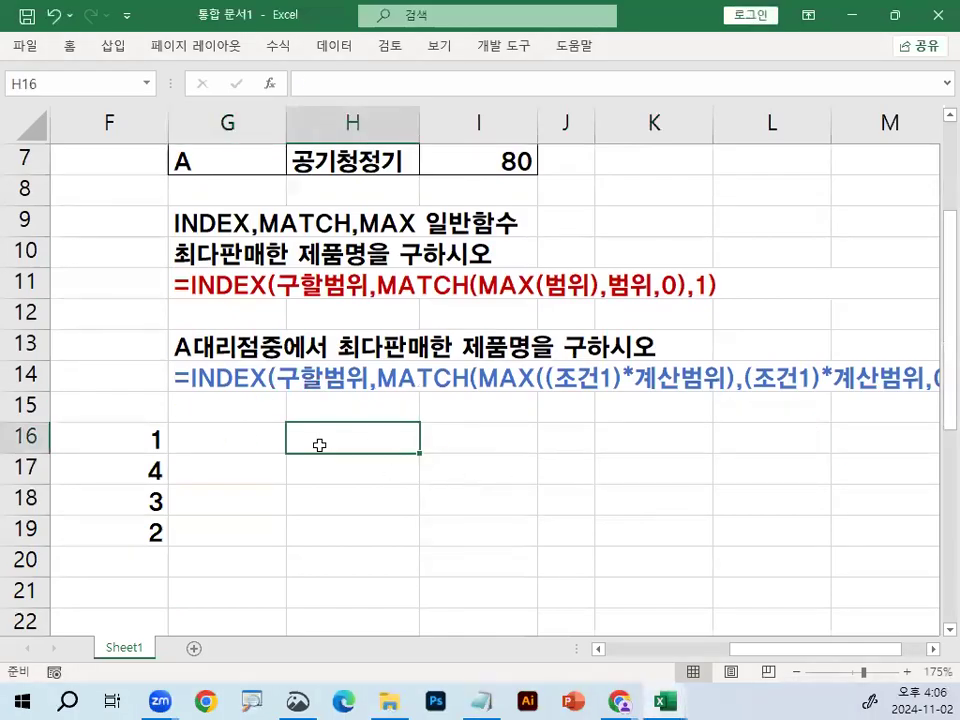
type("RB\\")
key("BackSpace")
key("BackSpace")
key("BackSpace")
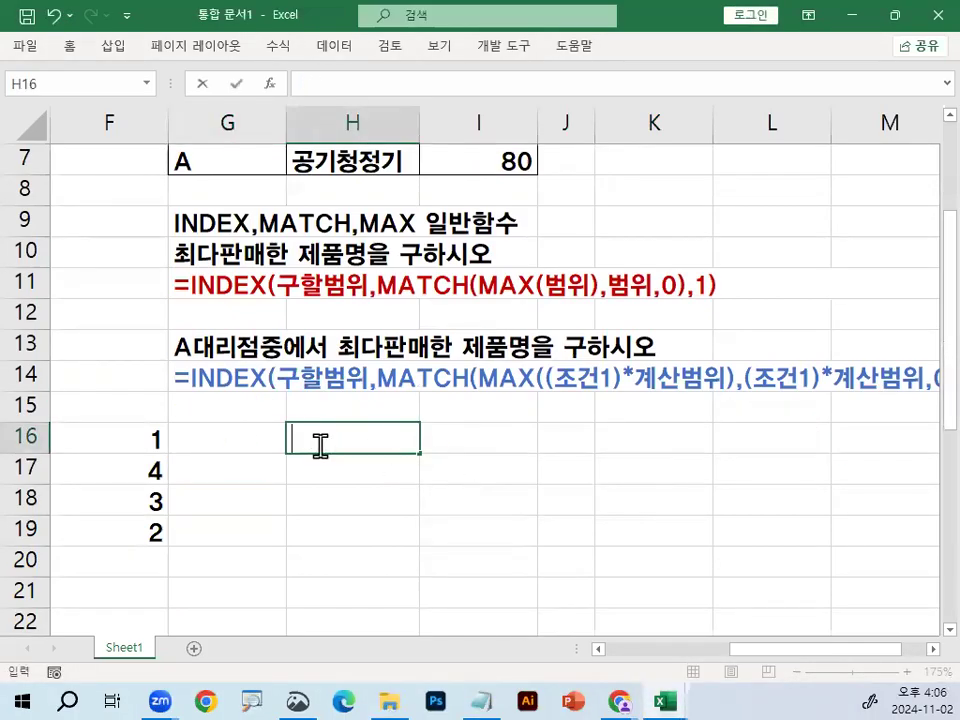
type("구할범위")
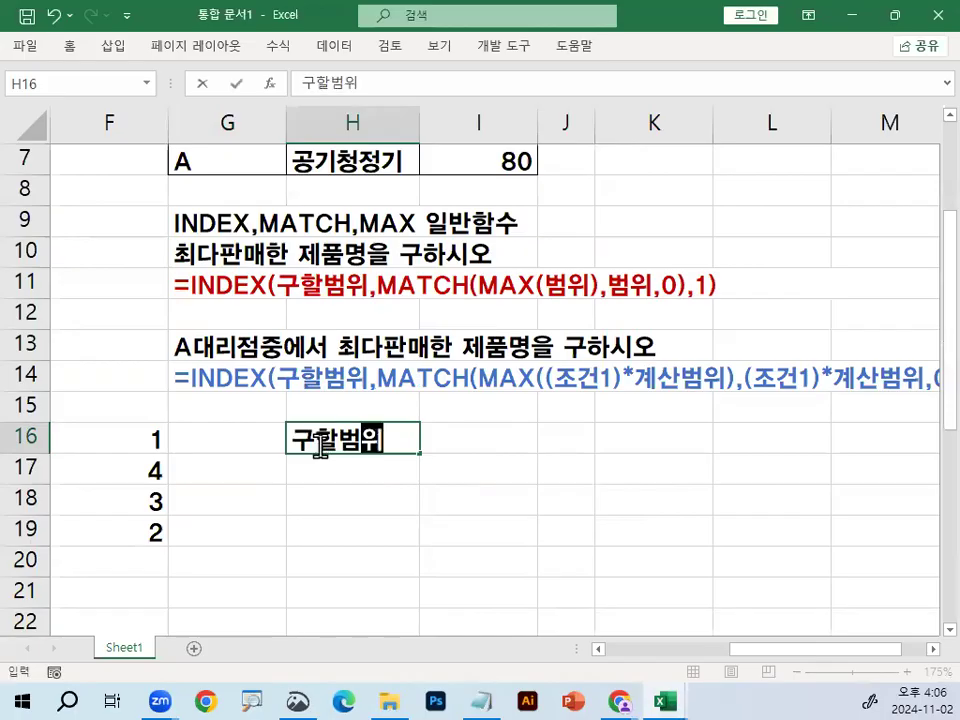
key("Return")
- Enter the labels 조건1 in H18 and 계산범위 in H19
type("족건")
key("Escape")
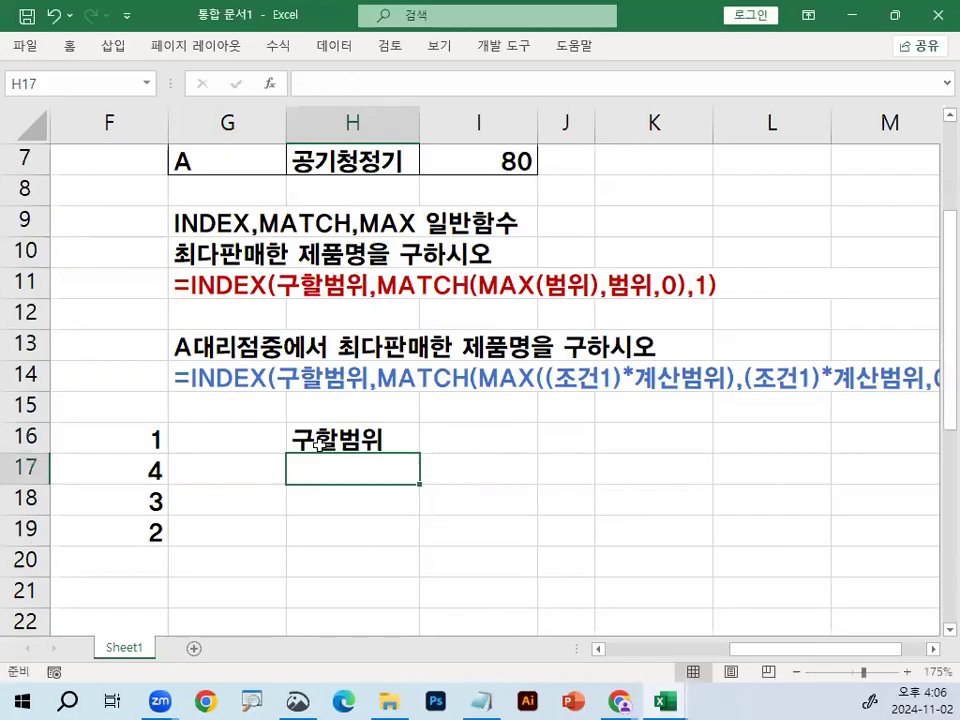
key("Return")
type("조건1")
key("Return")
type("ㄱㅖㅅ")
key("Escape")
type("ㅅ")
key("BackSpace")
type("계산범위")
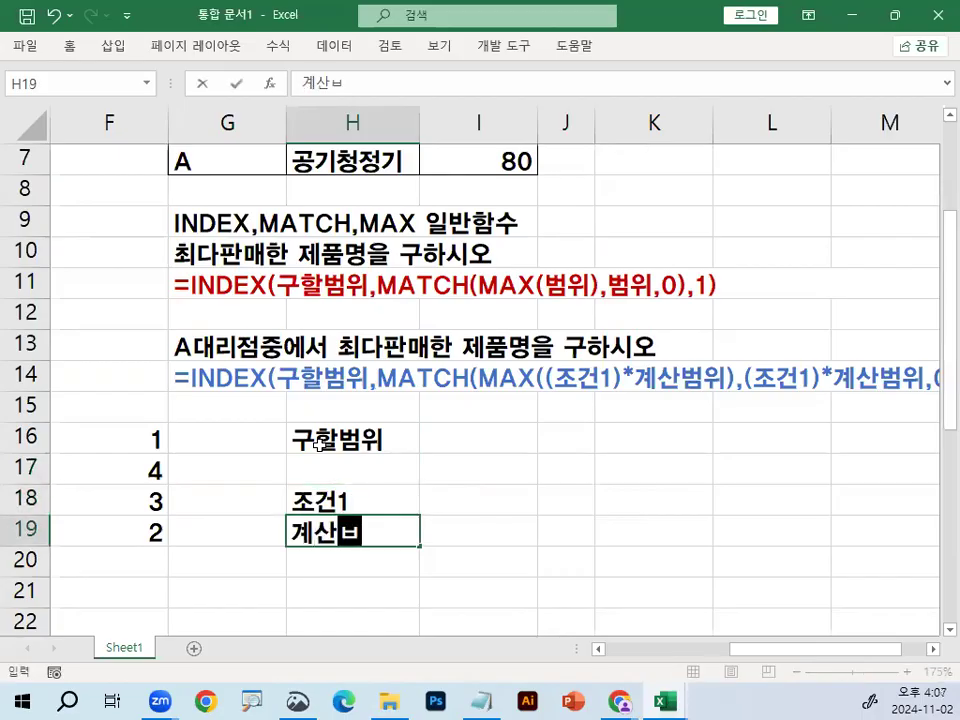
key("Return")
- Review how the labels 구할범위, 조건1 and 계산범위 relate to the arguments of the G14 template
scroll(330, 482, "down", 1)
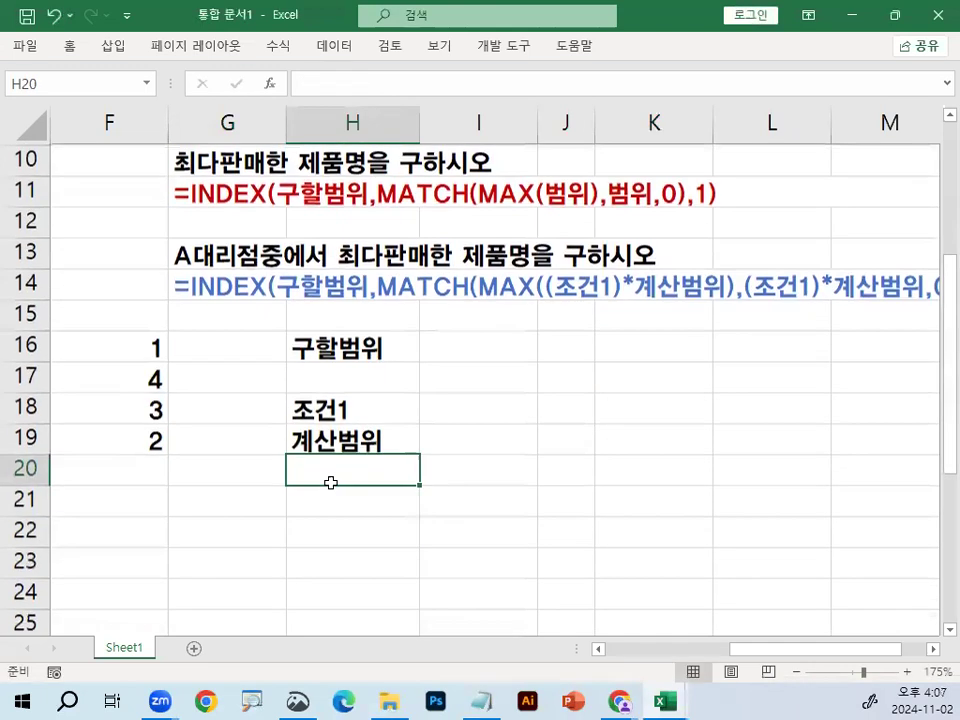
mouse_move(385, 456)
left_mouse_down()
mouse_move(306, 446)
mouse_move(412, 430)
mouse_move(404, 477)
left_mouse_up()
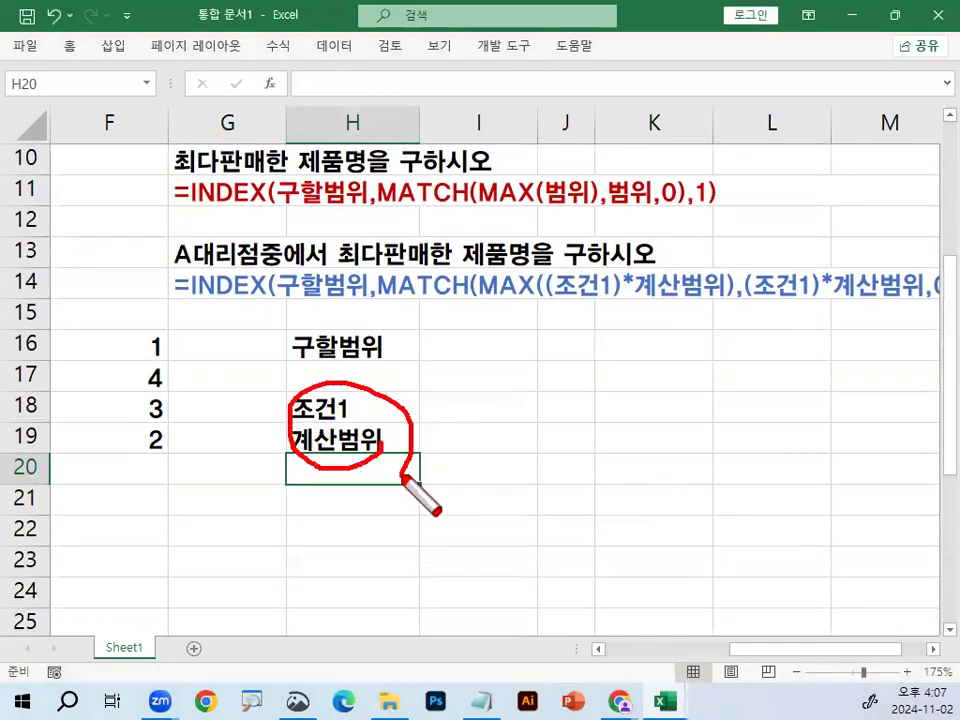
left_click_drag(294, 363, 394, 364)
mouse_move(358, 288)
left_mouse_down()
mouse_move(293, 306)
mouse_move(346, 289)
left_mouse_up()
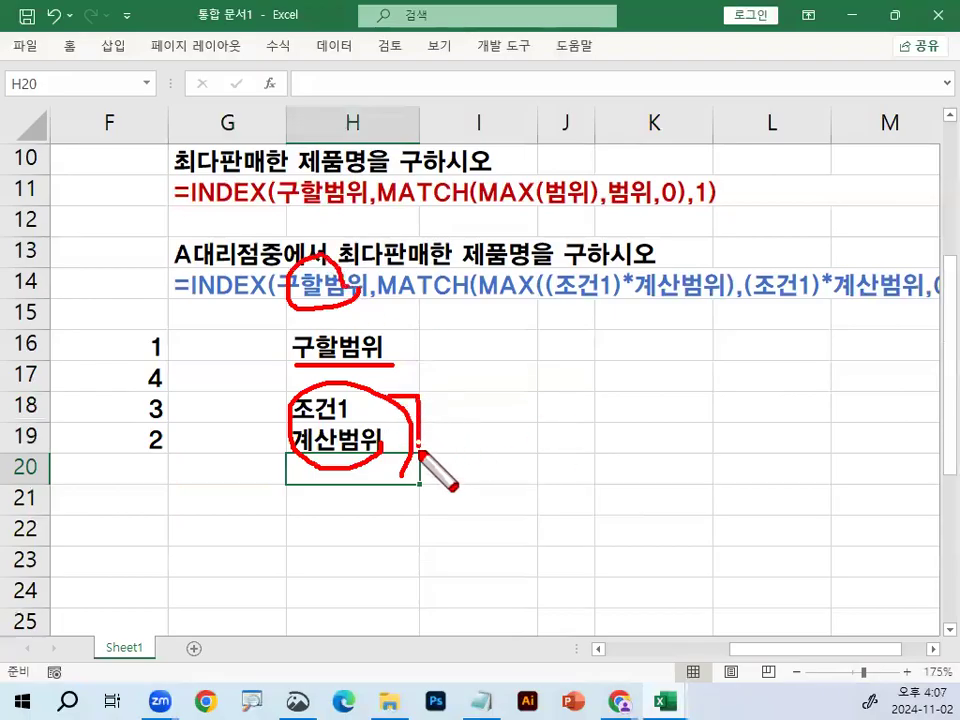
key("Escape")
left_click(365, 346)
left_click(345, 412)
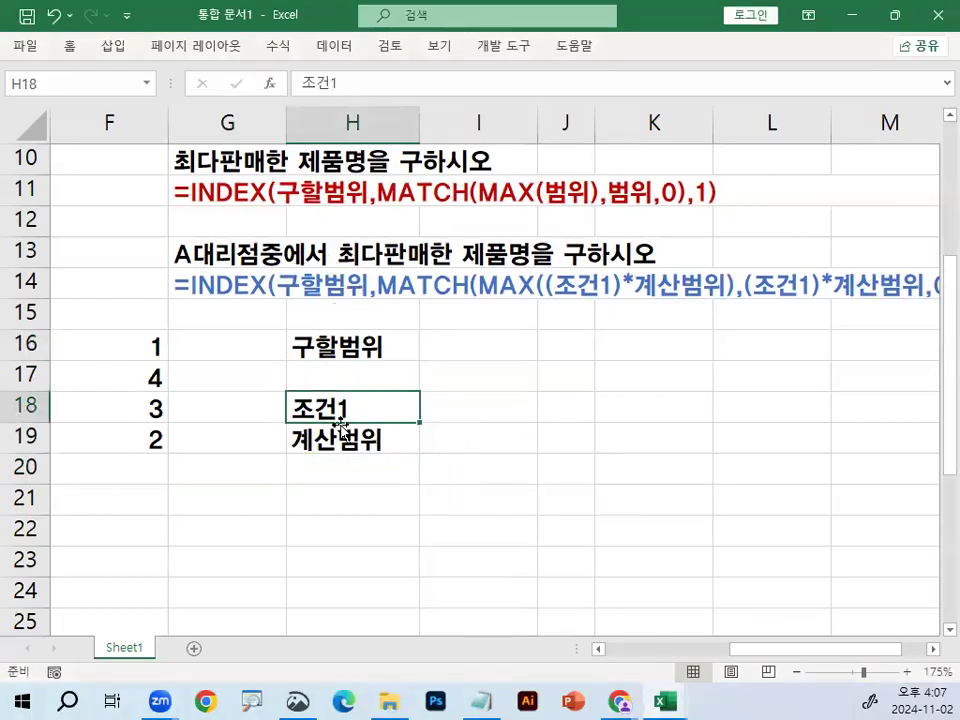
left_click(332, 447)
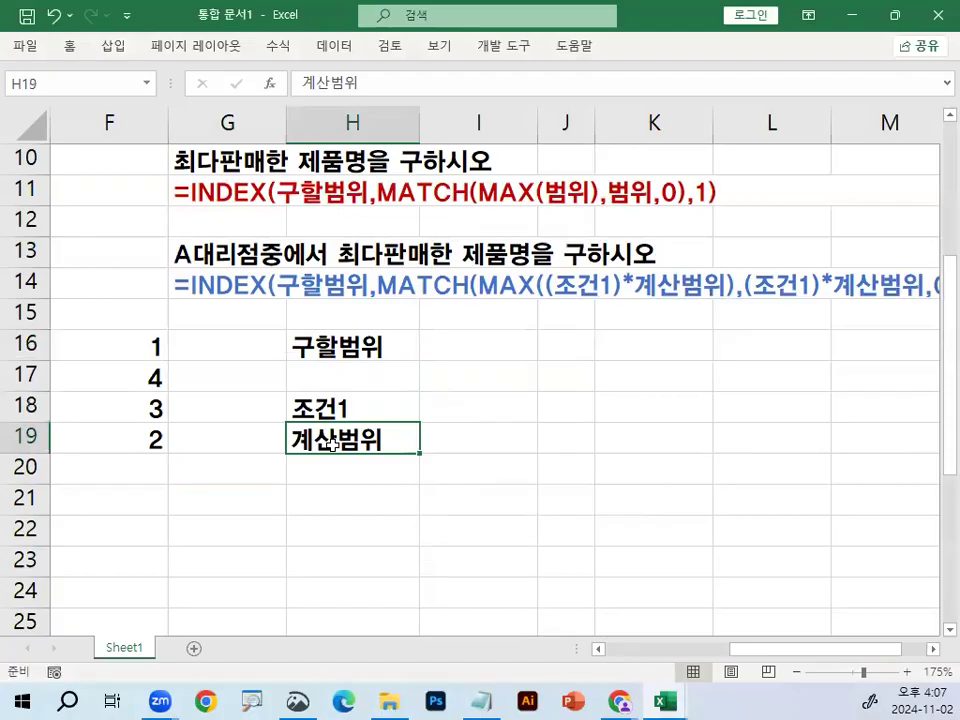
key("ctrl+2")
mouse_move(368, 440)
left_mouse_down()
mouse_move(582, 350)
mouse_move(550, 382)
mouse_move(640, 352)
left_mouse_up()
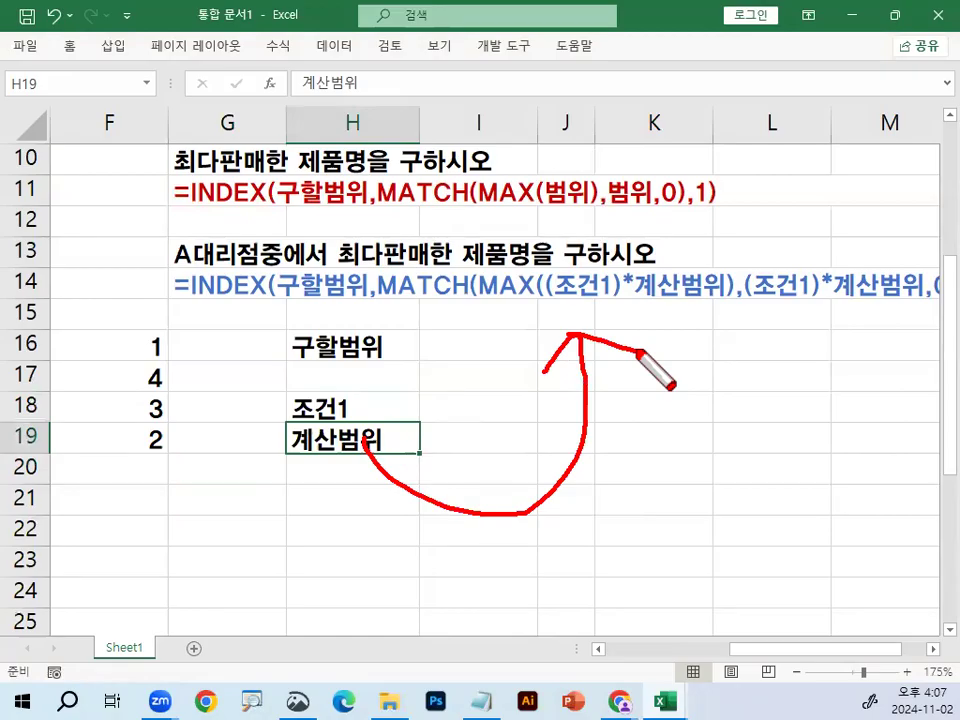
key("Escape")
- Compare the general INDEX/MATCH/MAX template in G11 with the conditional array template in G14
key("ctrl+2")
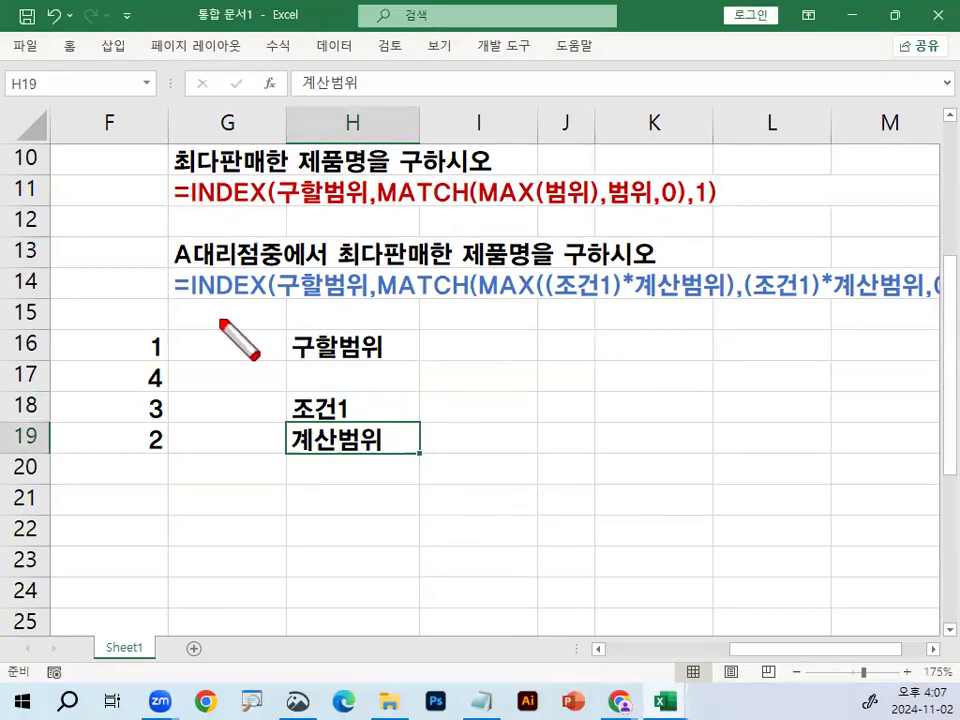
left_click_drag(213, 322, 793, 320)
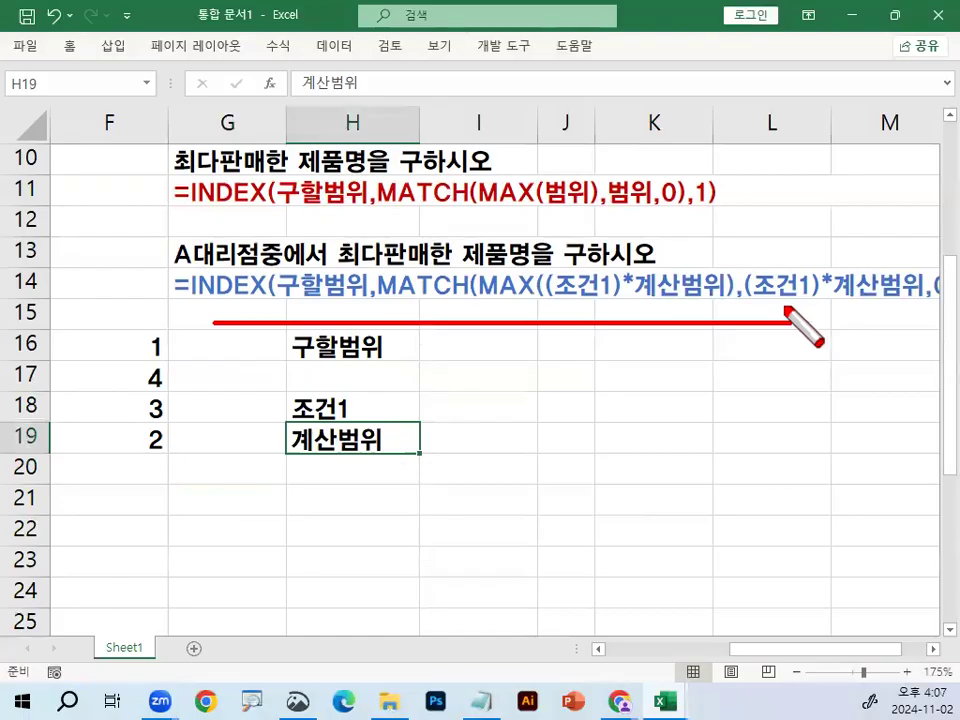
mouse_move(233, 203)
left_mouse_down()
mouse_move(621, 195)
mouse_move(614, 205)
mouse_move(552, 198)
left_mouse_up()
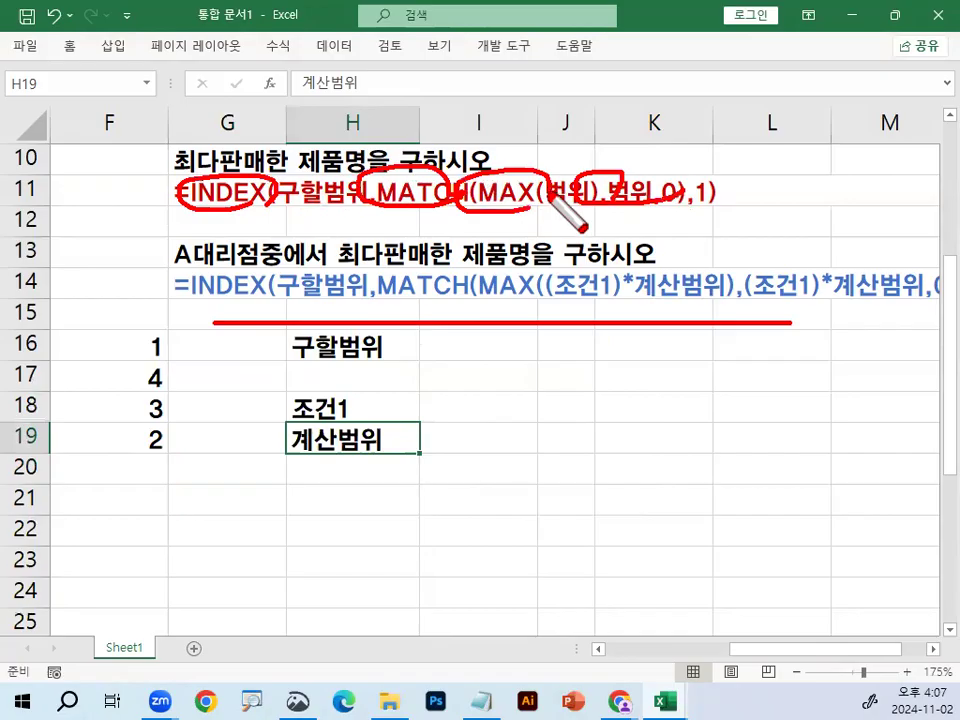
key("e")
left_click_drag(198, 303, 933, 304)
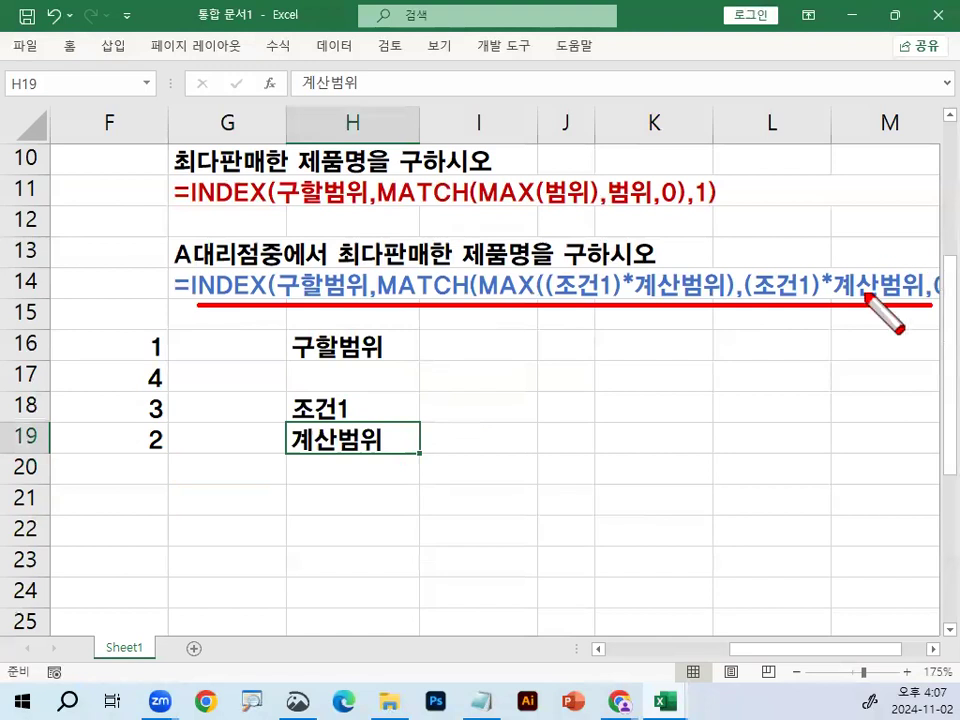
mouse_move(745, 207)
left_mouse_down()
mouse_move(744, 251)
mouse_move(756, 256)
left_mouse_up()
mouse_move(797, 216)
left_mouse_down()
mouse_move(555, 313)
mouse_move(820, 343)
left_mouse_up()
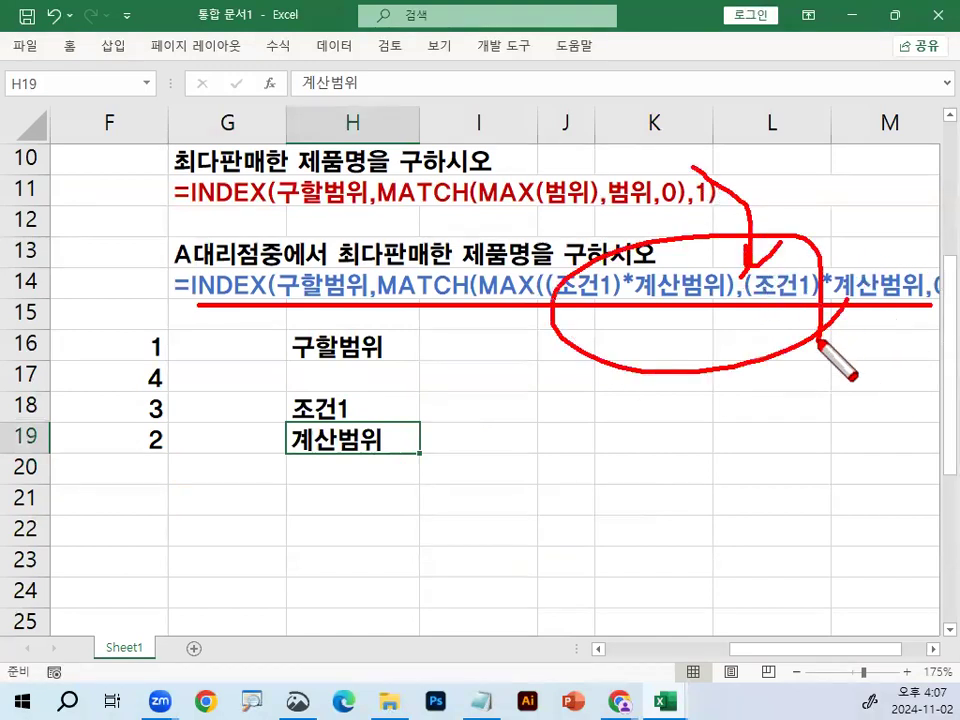
key("Escape")
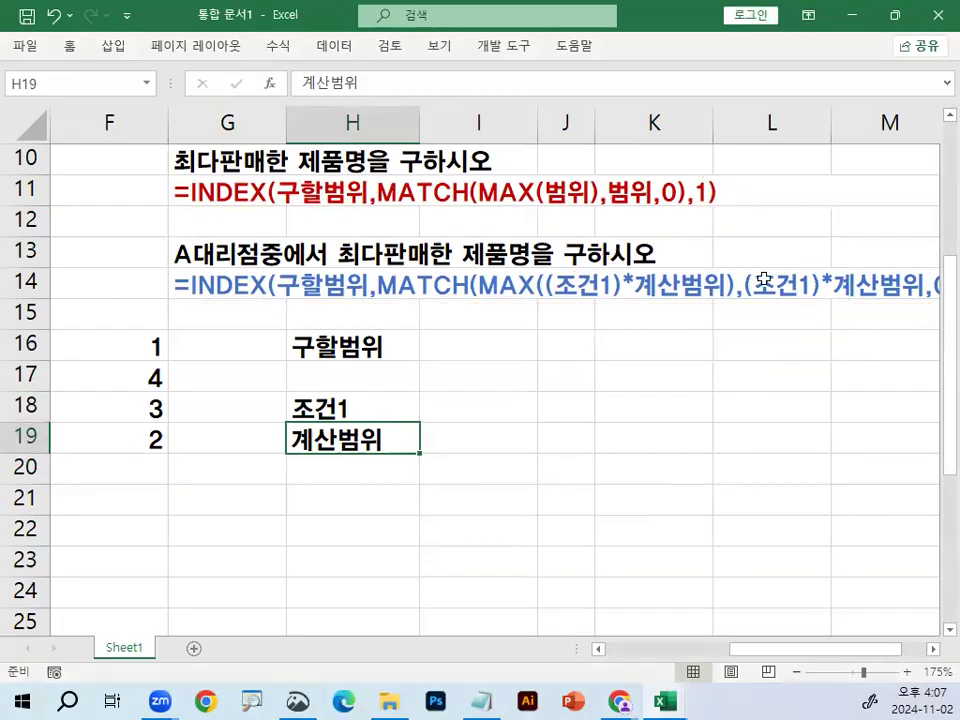
left_click(706, 384)
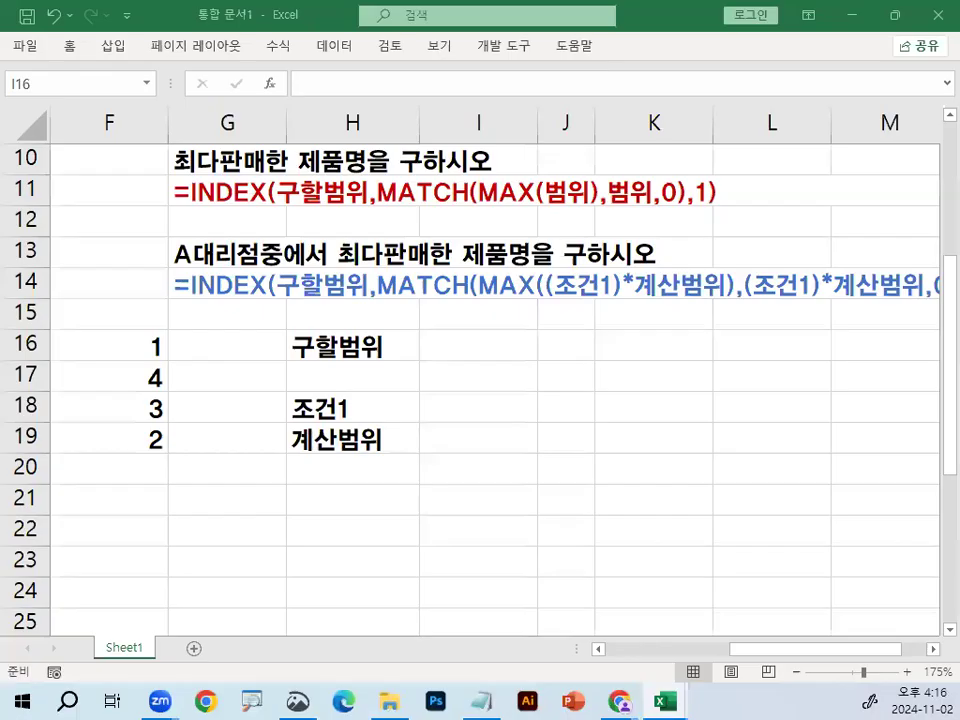
- Close the 통합 문서1 workbook without saving, and select the problem text box on the 배열수식4 sheet of 계산작업_배열수식.xlsm
left_click(920, 16)
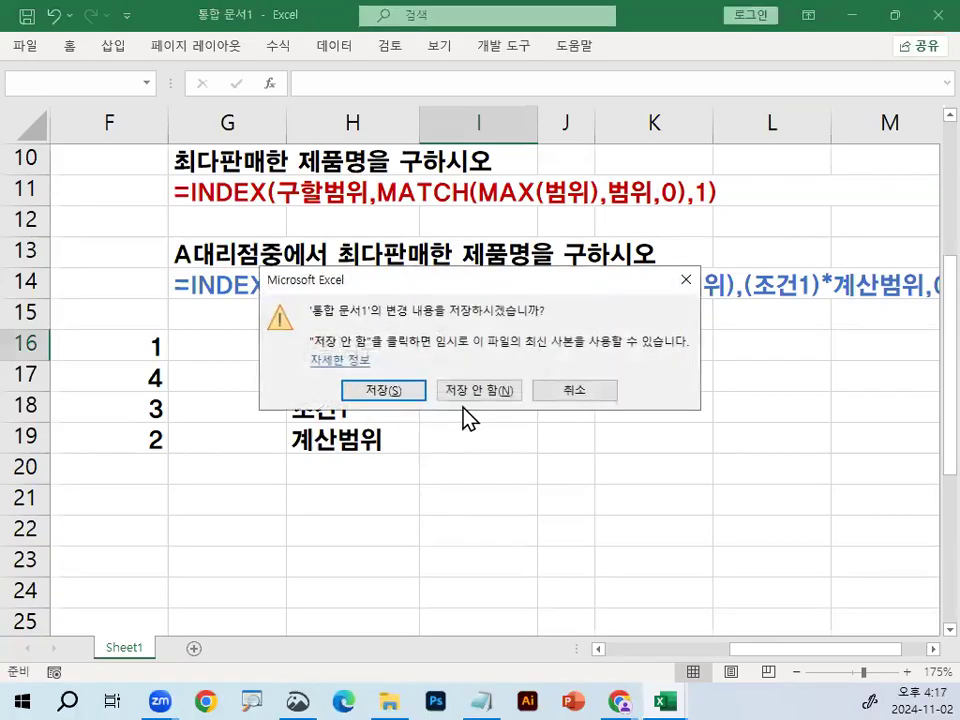
left_click(502, 400)
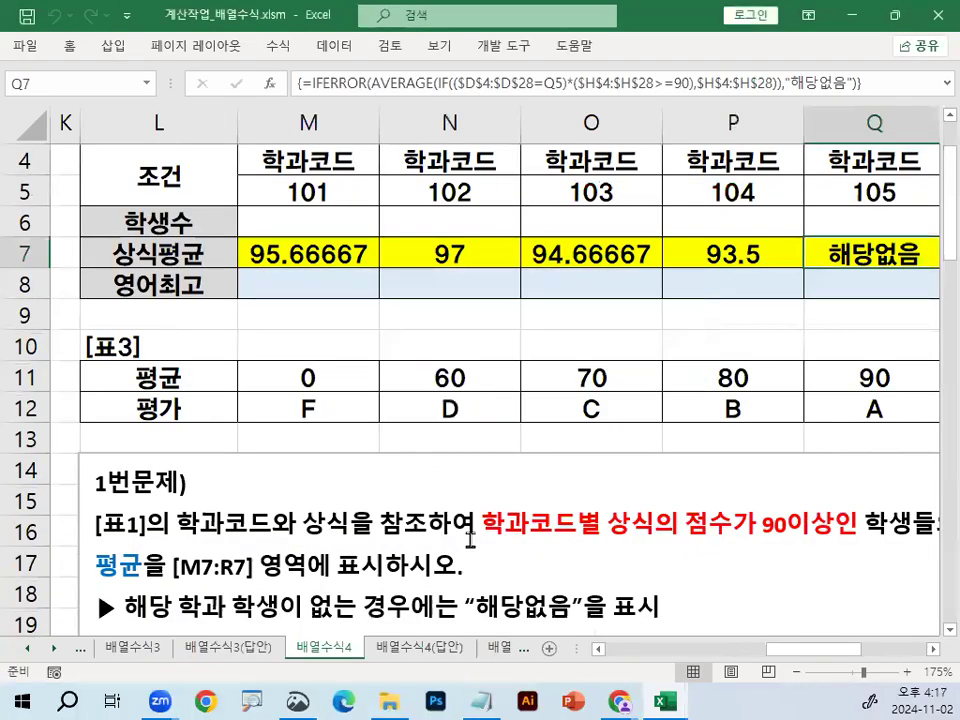
left_click(438, 466)
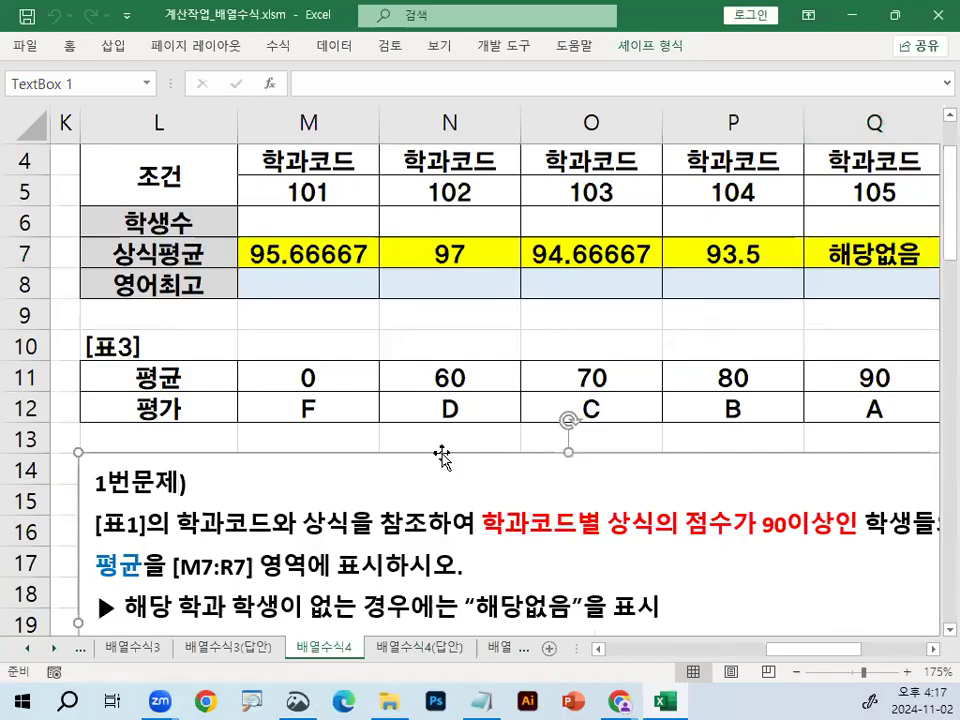
- Delete the selected problem text box on the 배열수식4 sheet and select the first 영어최고 cell, M8
key("Delete")
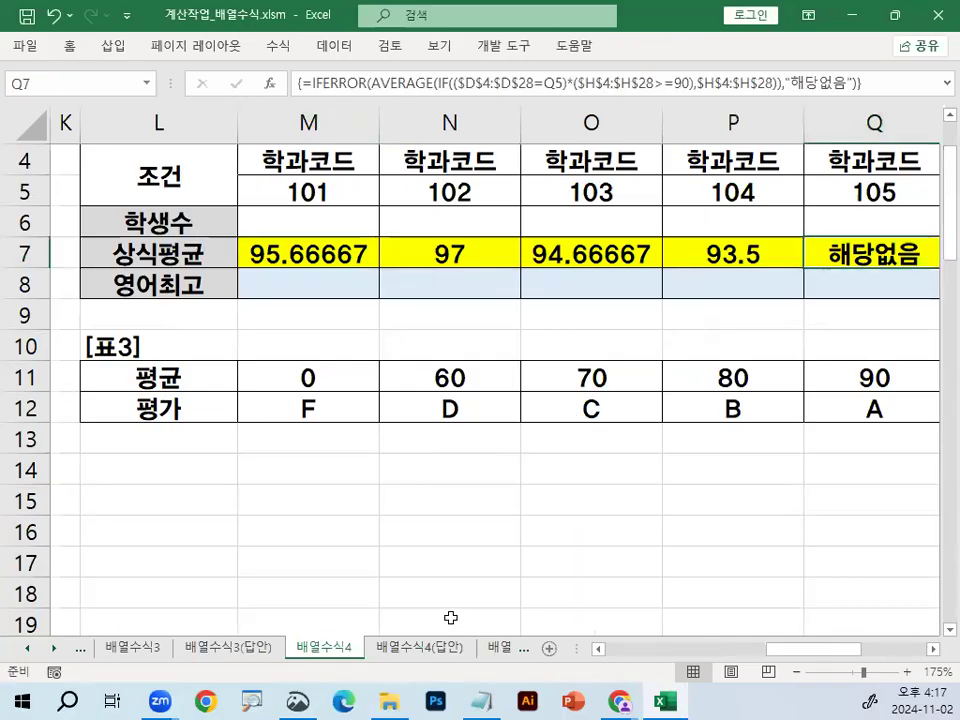
left_click(450, 617)
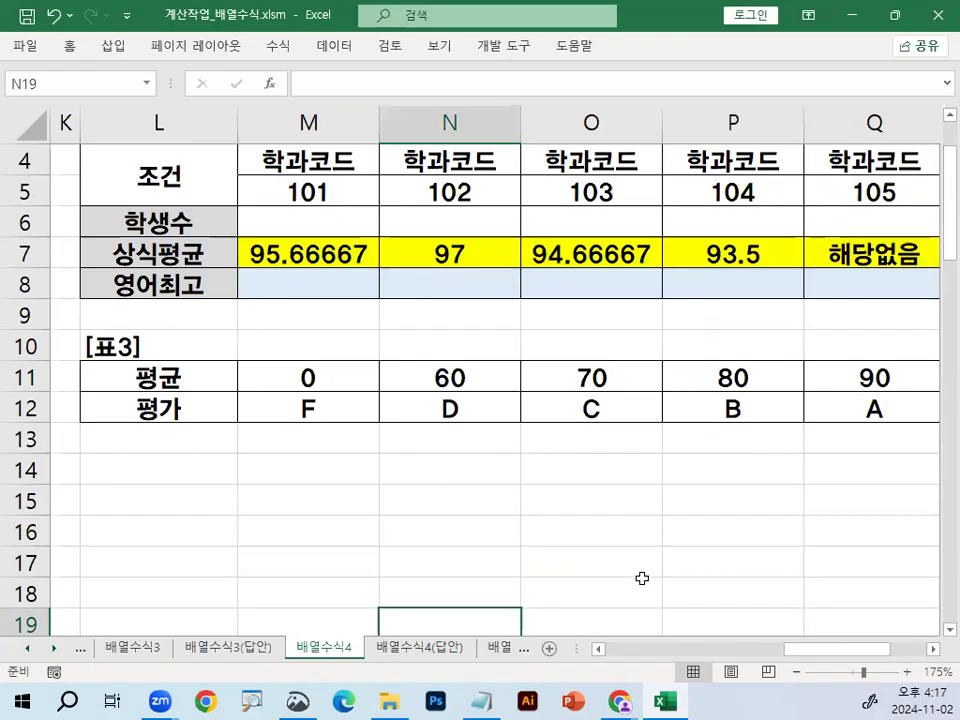
left_click(296, 283)
scroll(336, 349, "up", 1)
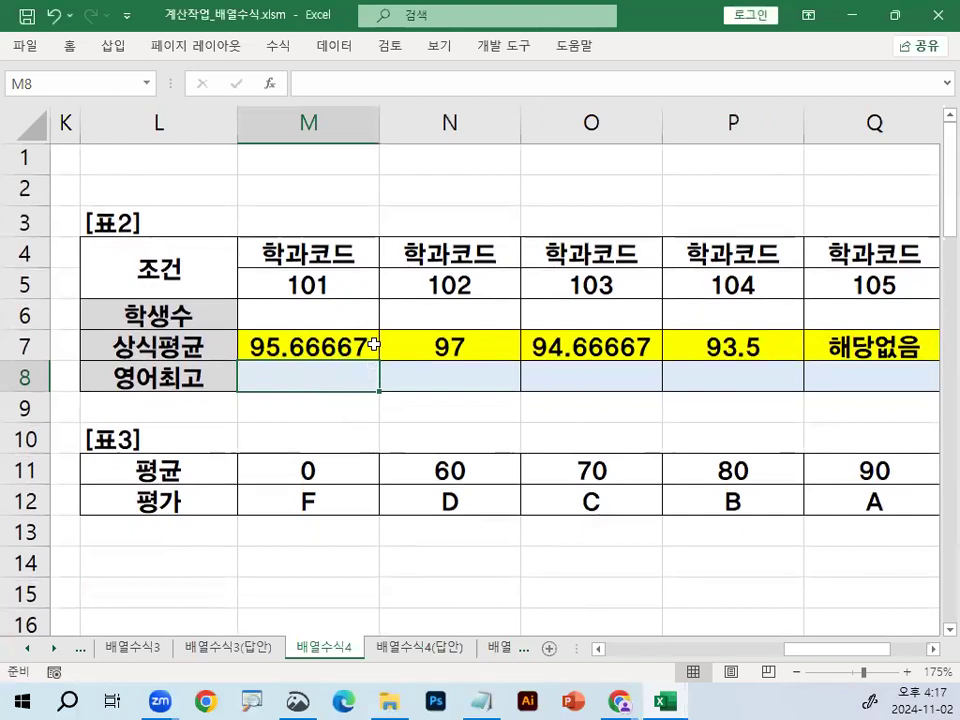
- Examine how the 학과코드 value in M5 serves as the condition for the 영어최고 cell M8 in [표2]
key("ctrl+1")
left_click(351, 301)
left_click_drag(353, 302, 336, 308)
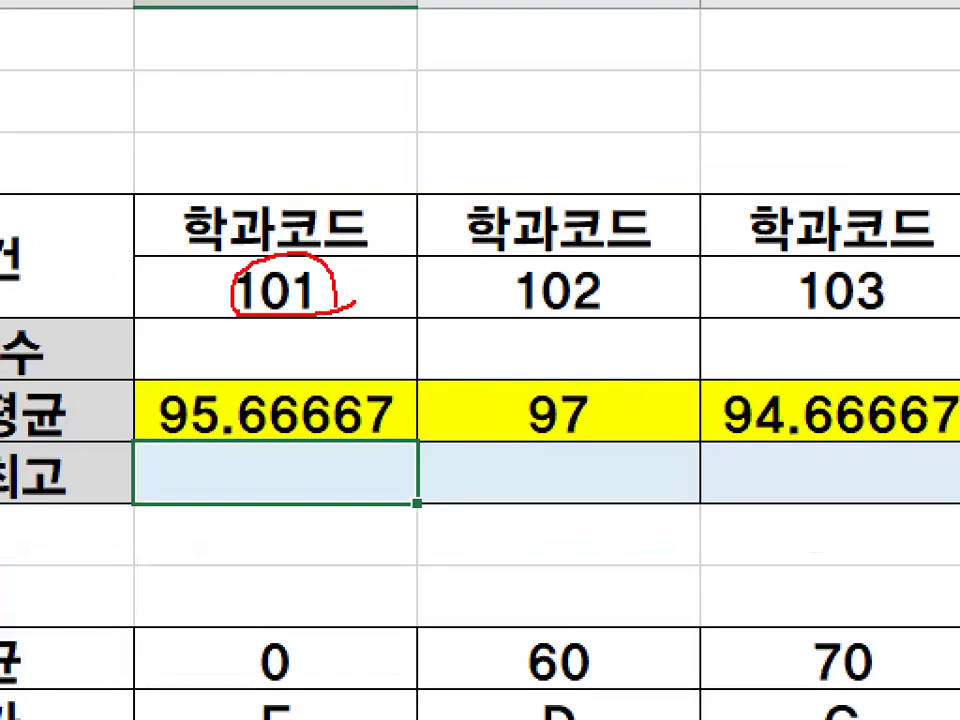
key("Escape")
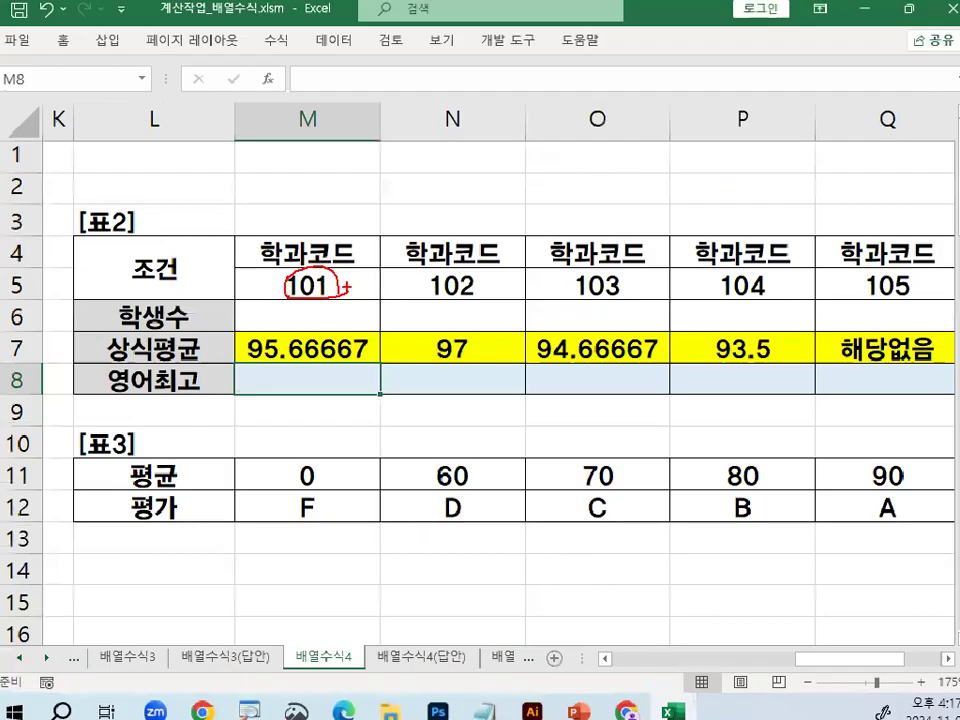
key("ctrl+2")
left_click_drag(716, 133, 563, 321)
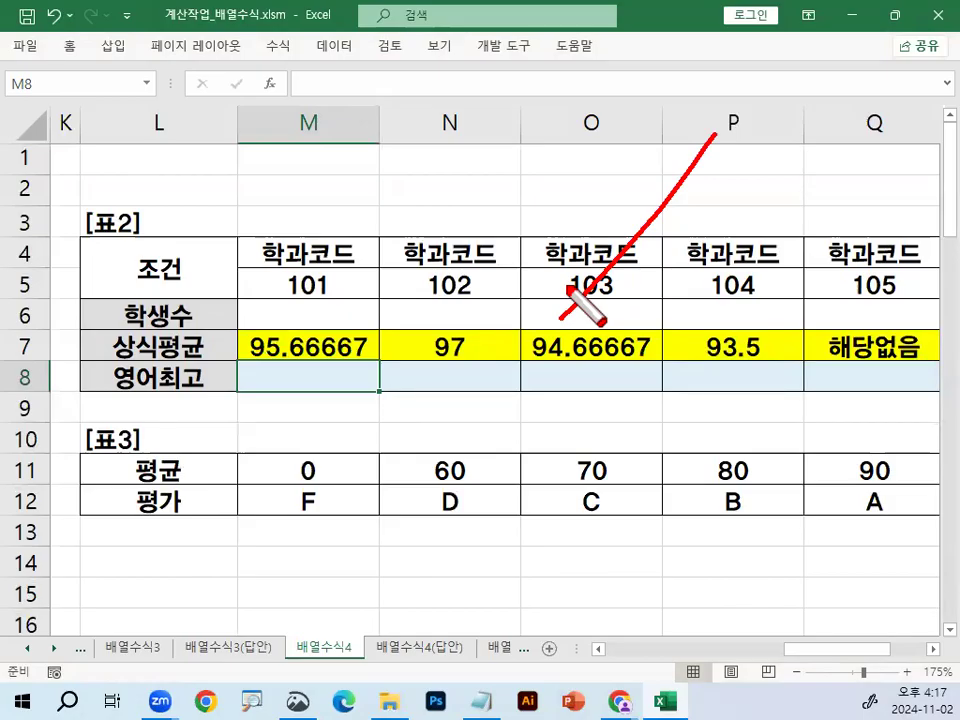
left_click_drag(304, 394, 321, 392)
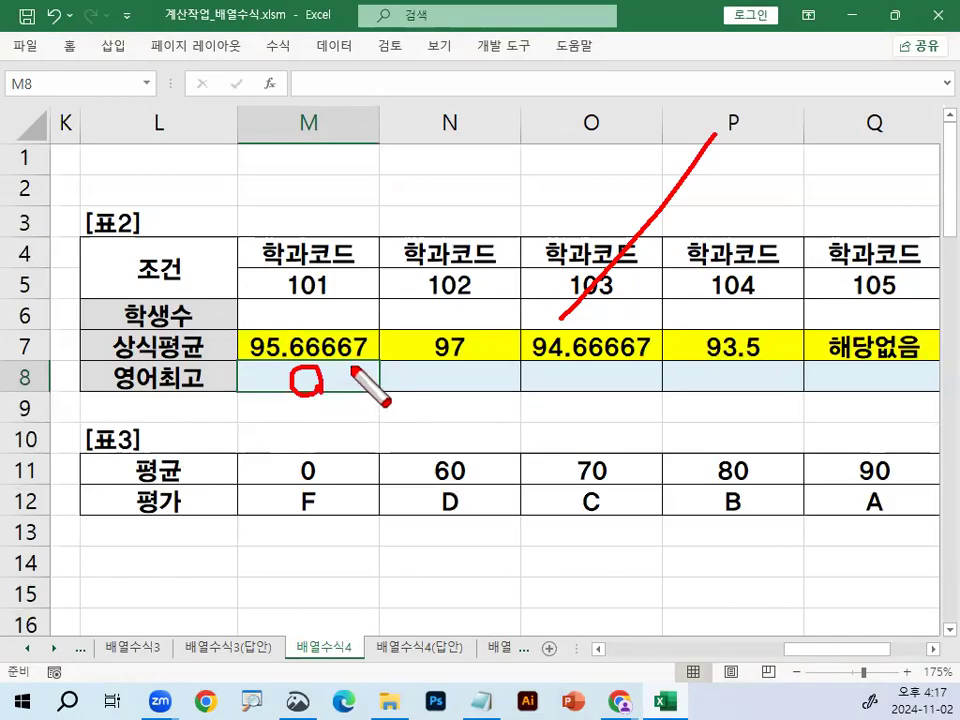
mouse_move(326, 279)
left_mouse_down()
mouse_move(318, 272)
mouse_move(322, 281)
left_mouse_up()
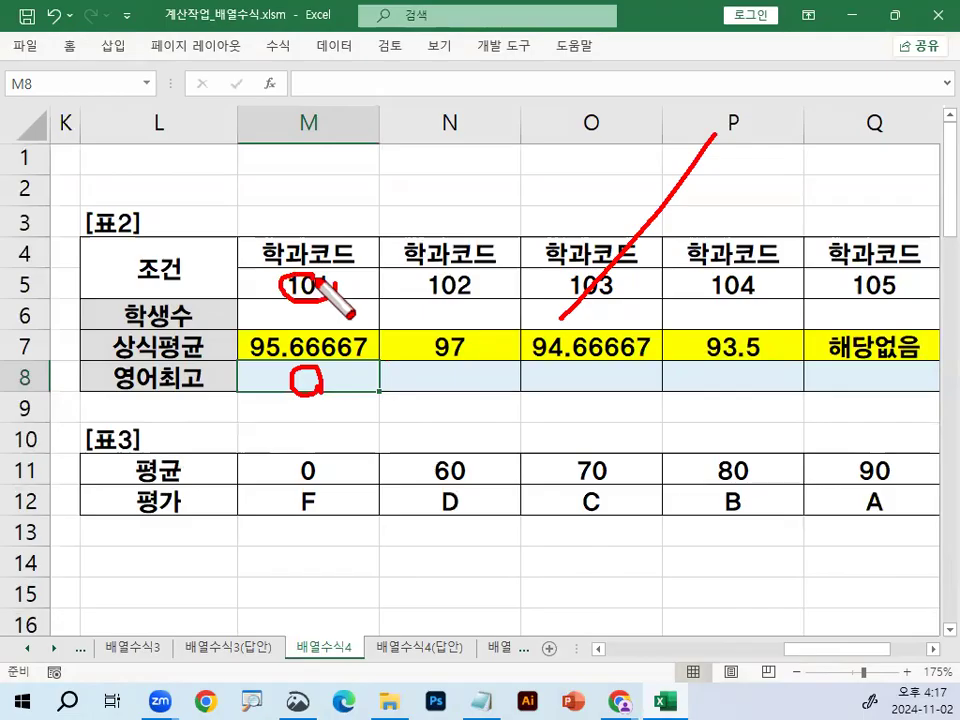
left_click_drag(286, 371, 368, 305)
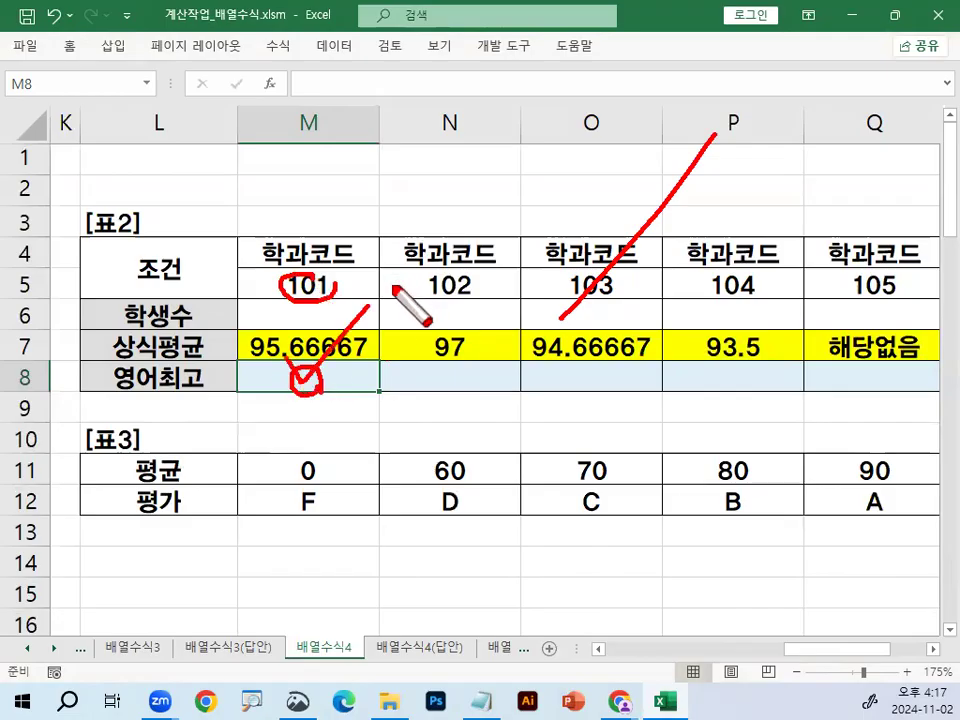
left_click_drag(318, 389, 325, 388)
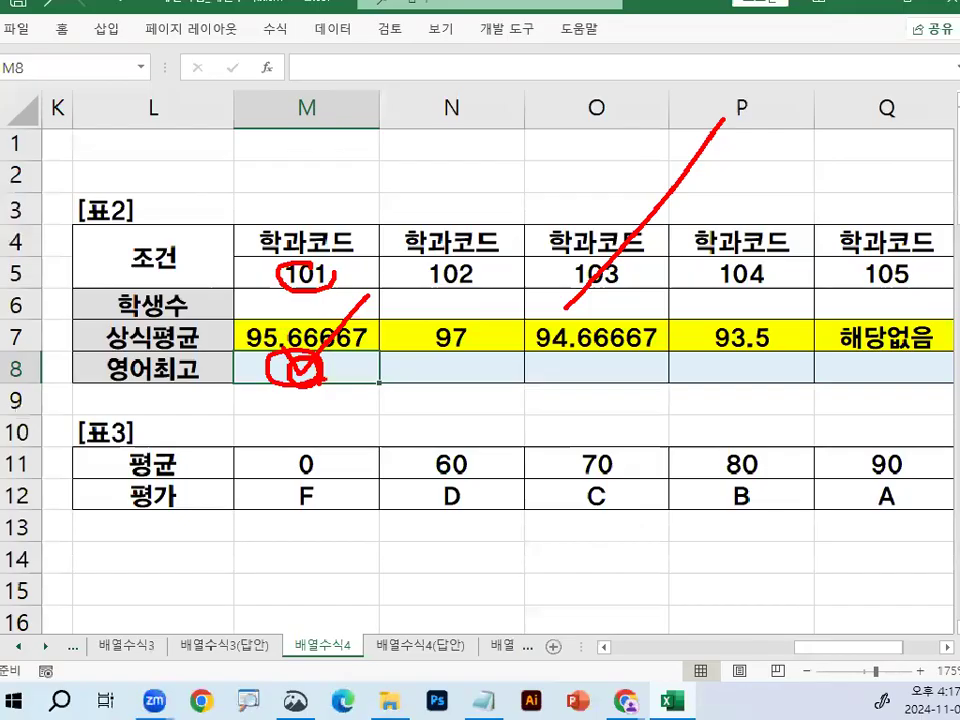
key("Escape")
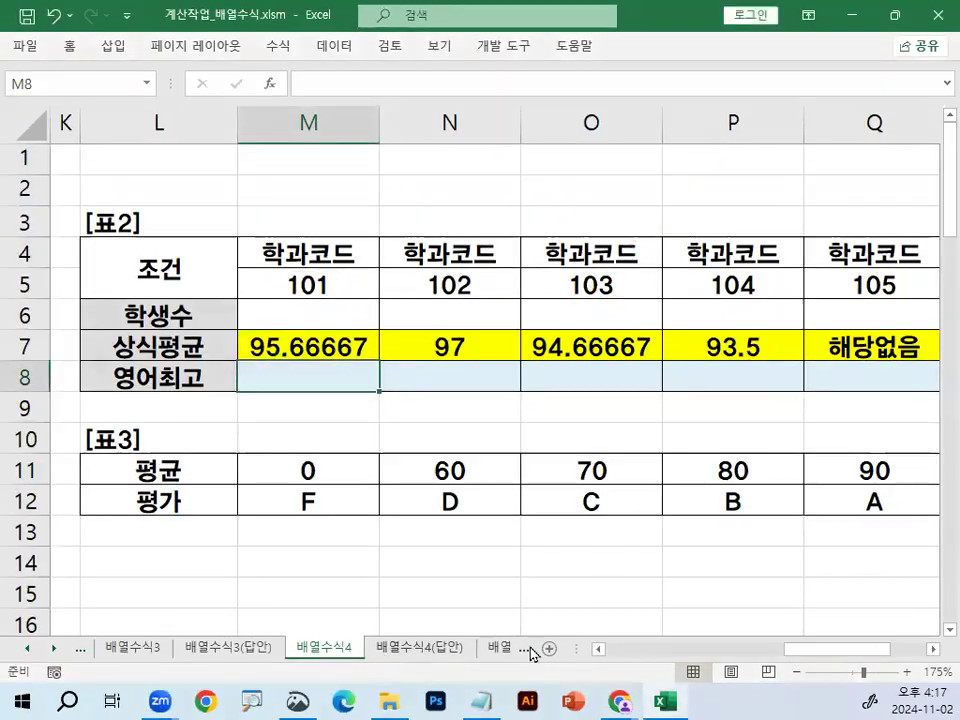
- Switch to the Notepad lesson notes and review the INDEX/MATCH/MAX array template and its 구할범위 entry
left_click(481, 700)
scroll(307, 402, "down", 2)
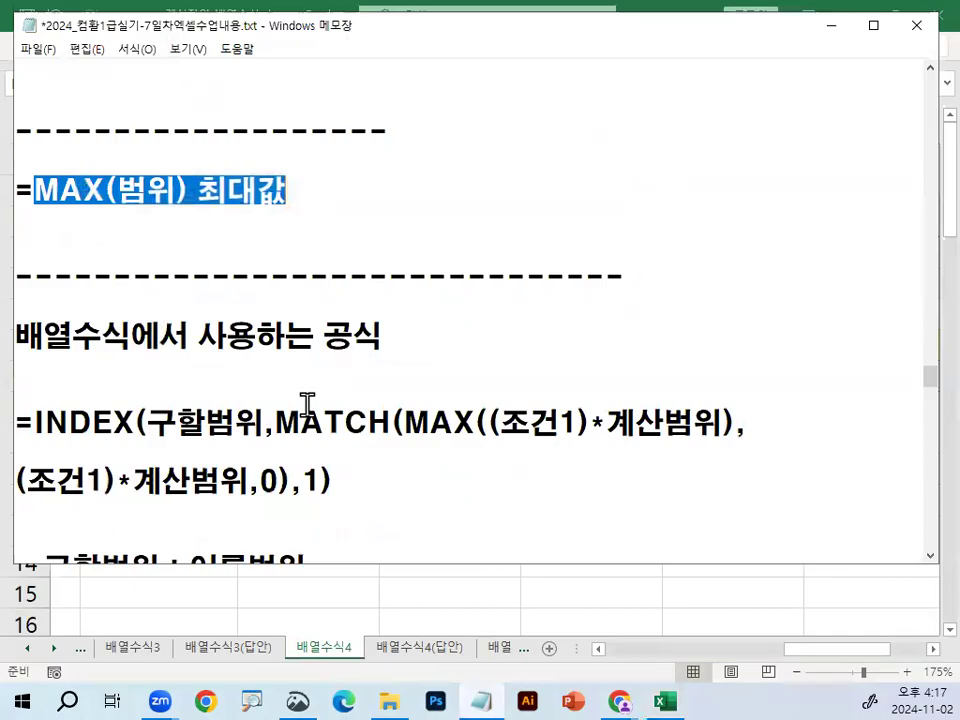
scroll(307, 402, "down", 1)
left_click_drag(35, 336, 767, 332)
left_click_drag(45, 482, 158, 482)
scroll(137, 476, "down", 1)
left_click_drag(190, 392, 313, 387)
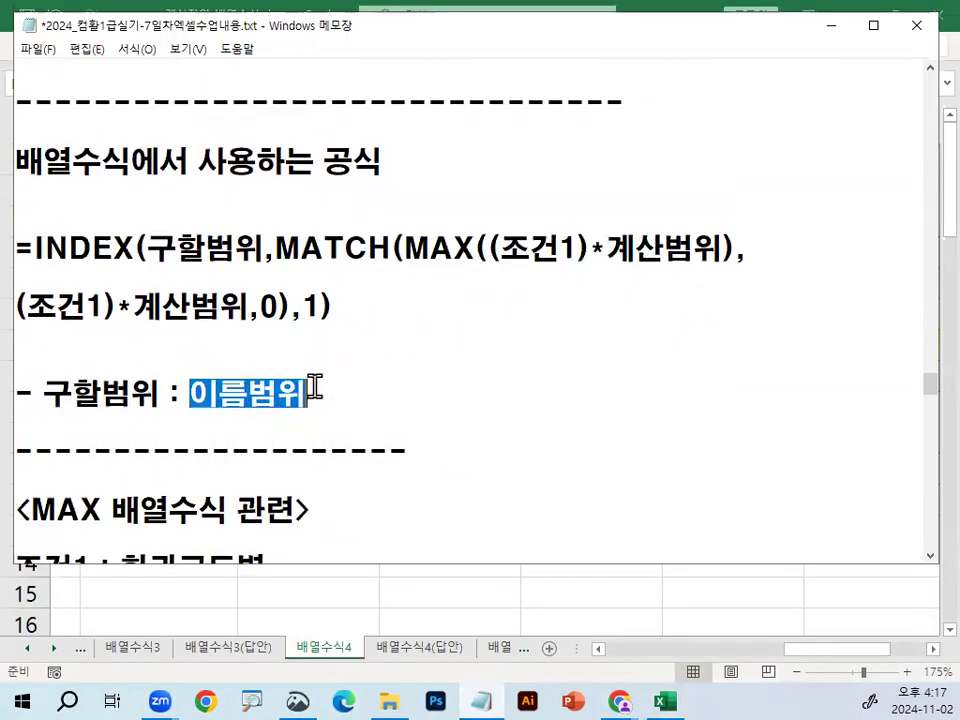
- Review the MAX array notes on 조건1 by 학과코드, the highest 영어점수, and 영어점수 as 계산범위
scroll(190, 385, "down", 1)
left_click_drag(14, 422, 302, 422)
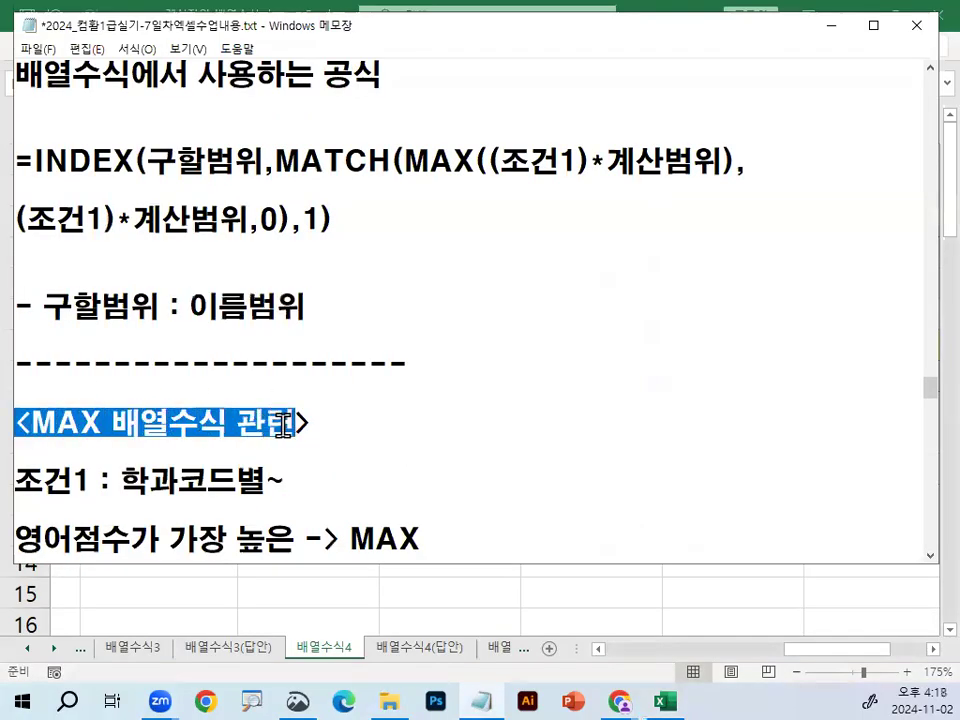
scroll(129, 400, "down", 1)
left_click_drag(129, 404, 287, 399)
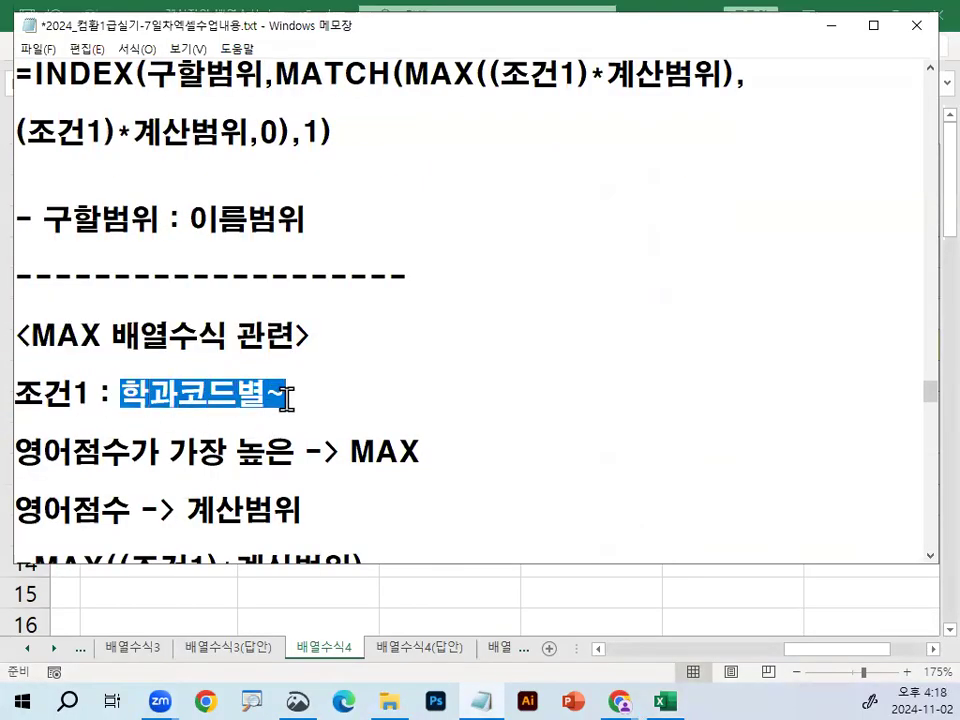
left_click_drag(14, 452, 435, 450)
left_click(446, 450)
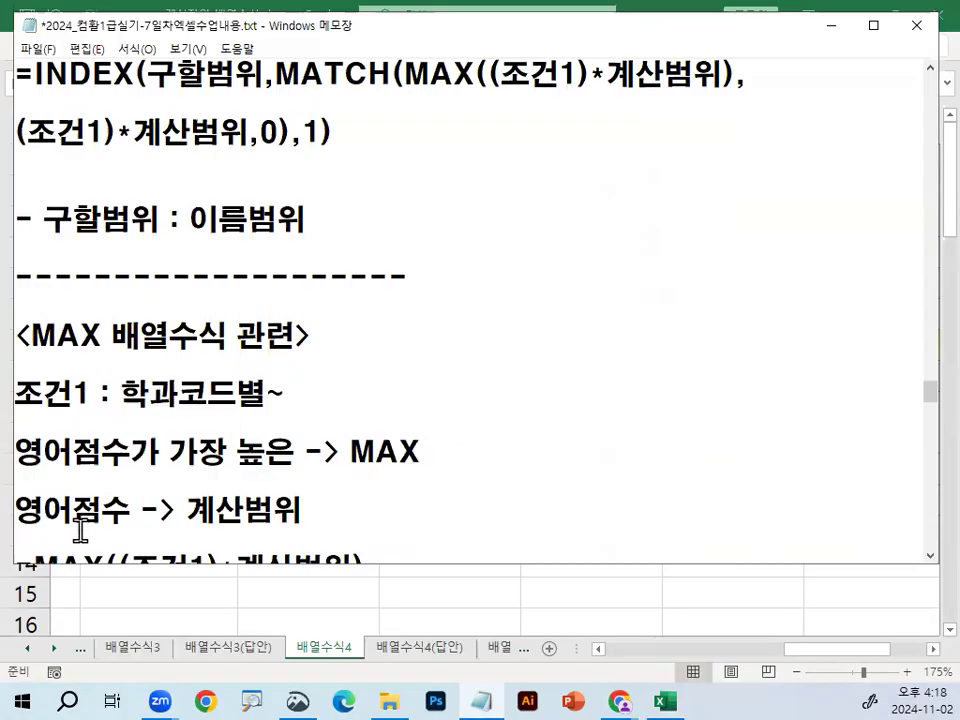
left_click_drag(17, 506, 130, 508)
left_click_drag(159, 510, 310, 511)
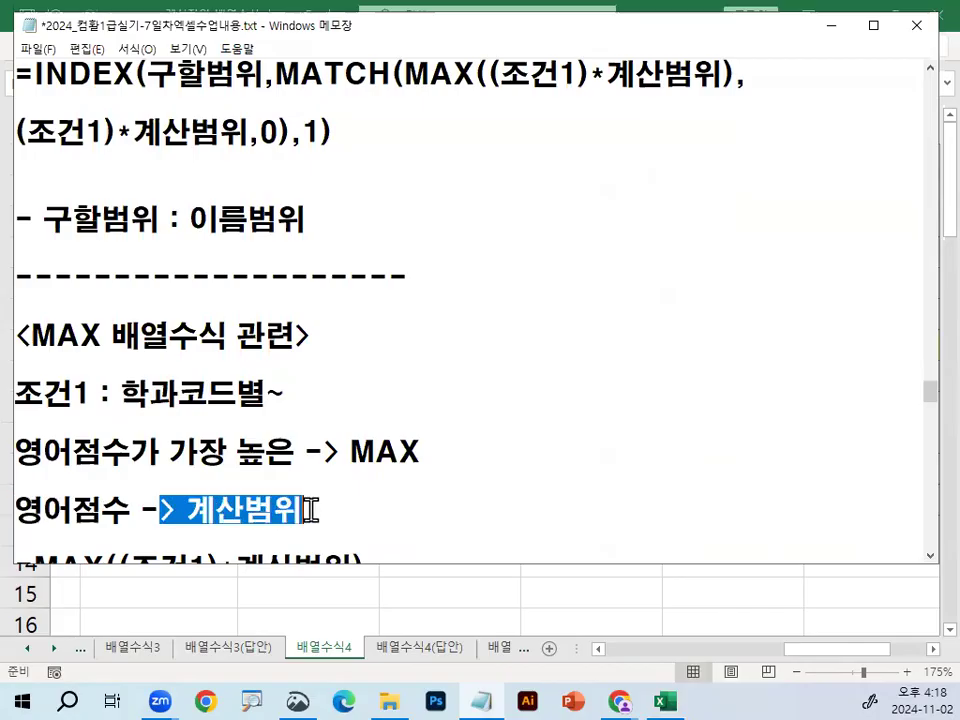
- Compare the general =MAX((조건1)*계산범위) formula with the version using 학과코드범위=위쪽셀주소 and 영어점수범위
scroll(310, 511, "down", 3)
left_click(208, 390)
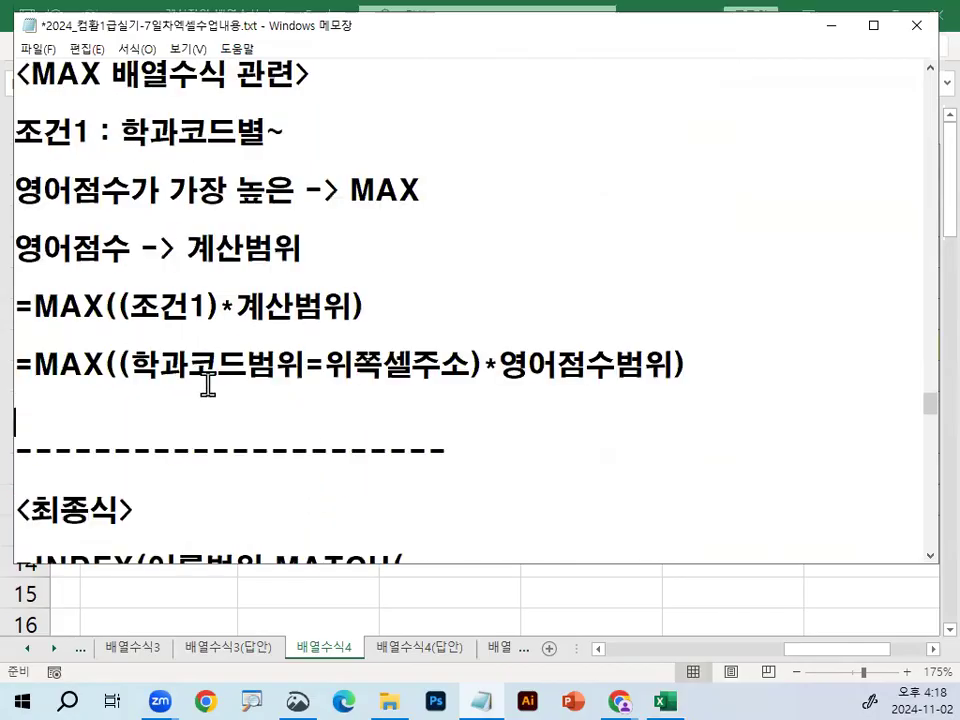
left_click_drag(44, 312, 123, 306)
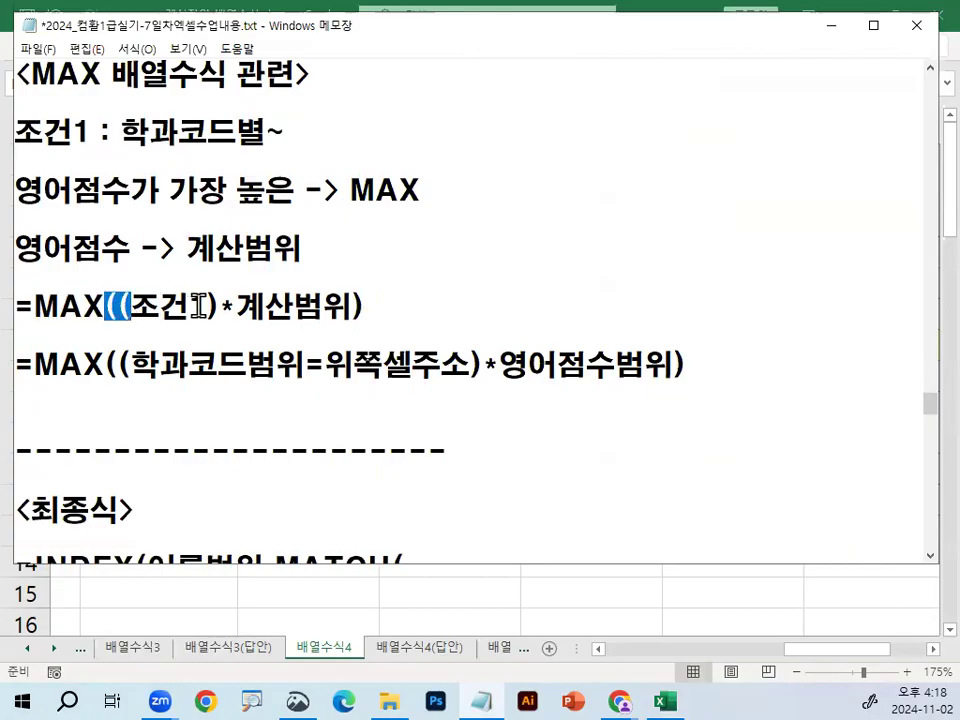
left_click_drag(220, 306, 345, 302)
left_click_drag(36, 366, 160, 366)
left_click(190, 368)
key("ctrl+2")
left_click_drag(30, 391, 658, 391)
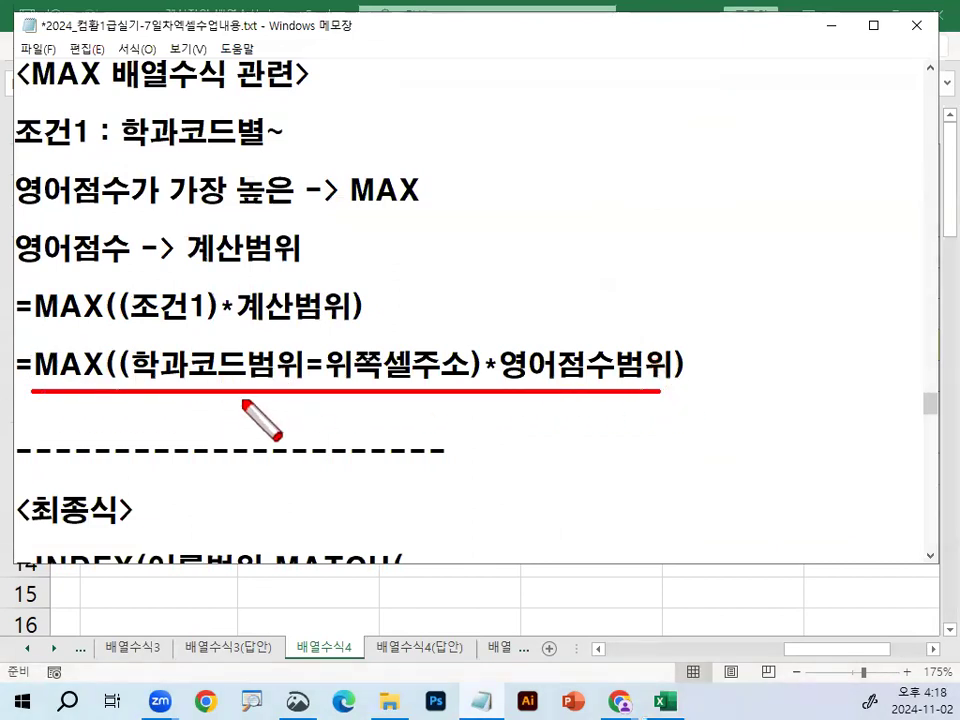
mouse_move(242, 401)
left_mouse_down()
mouse_move(250, 420)
mouse_move(215, 430)
mouse_move(235, 446)
left_mouse_up()
left_click_drag(342, 352, 426, 389)
left_click_drag(410, 343, 426, 394)
key("Escape")
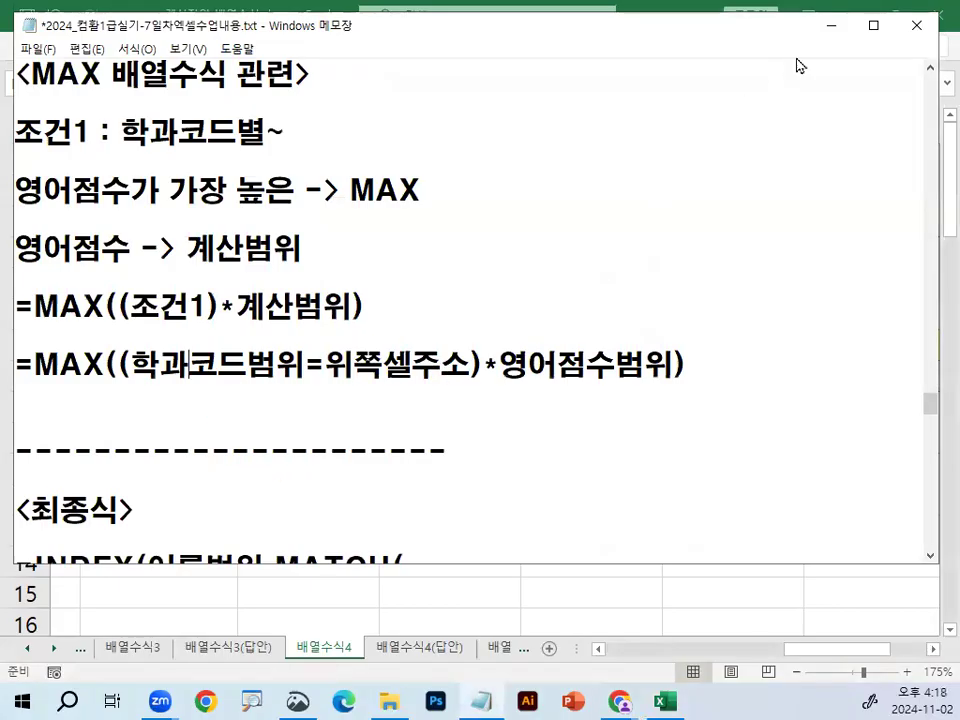
- Return to the 배열수식4 sheet and examine cell M5 as the 위쪽셀주소 when filling row 8 rightward
left_click(838, 28)
key("ctrl+1")
left_click(326, 281)
left_click_drag(370, 290, 354, 304)
mouse_move(335, 510)
left_mouse_down()
mouse_move(607, 510)
mouse_move(573, 522)
left_mouse_up()
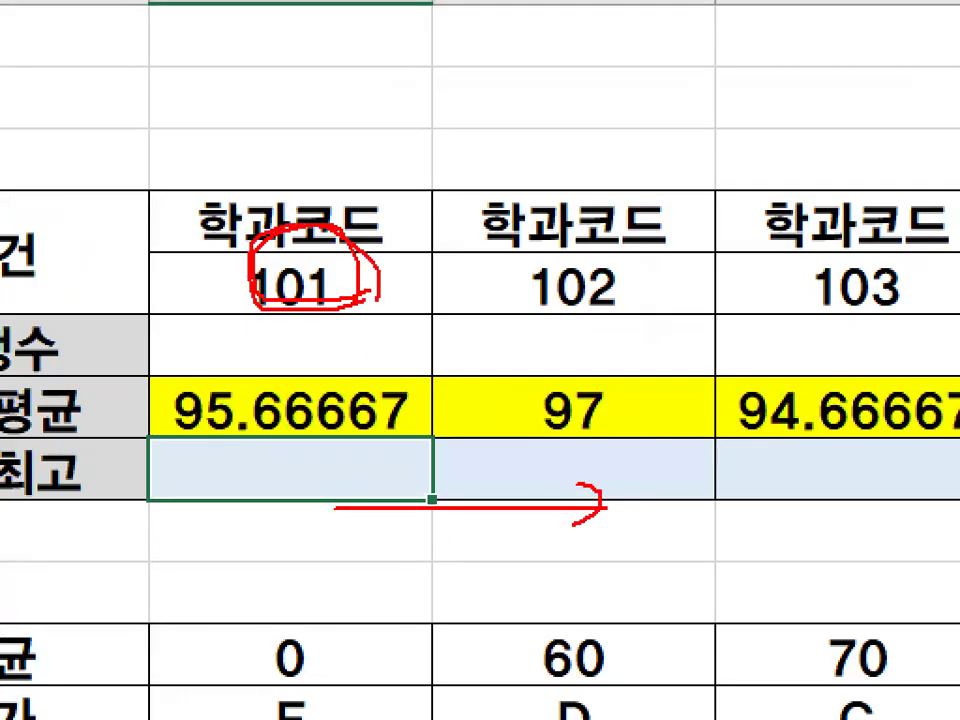
key("Escape")
- Reopen the Notepad notes and review the 영어점수범위 part and the complete MAX formula
left_click(488, 700)
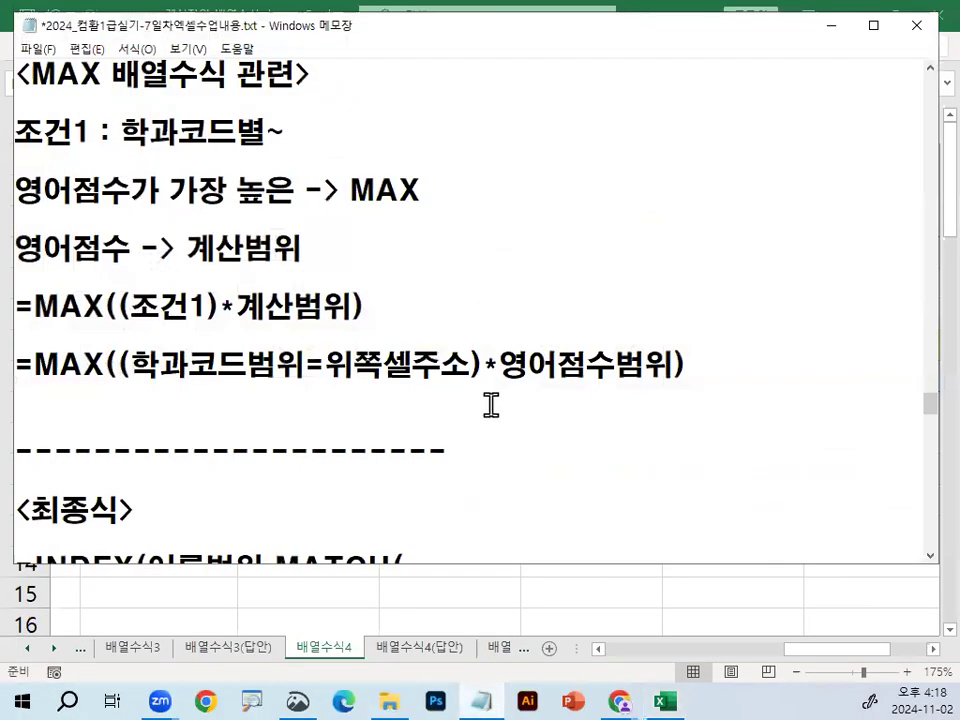
left_click_drag(483, 366, 676, 362)
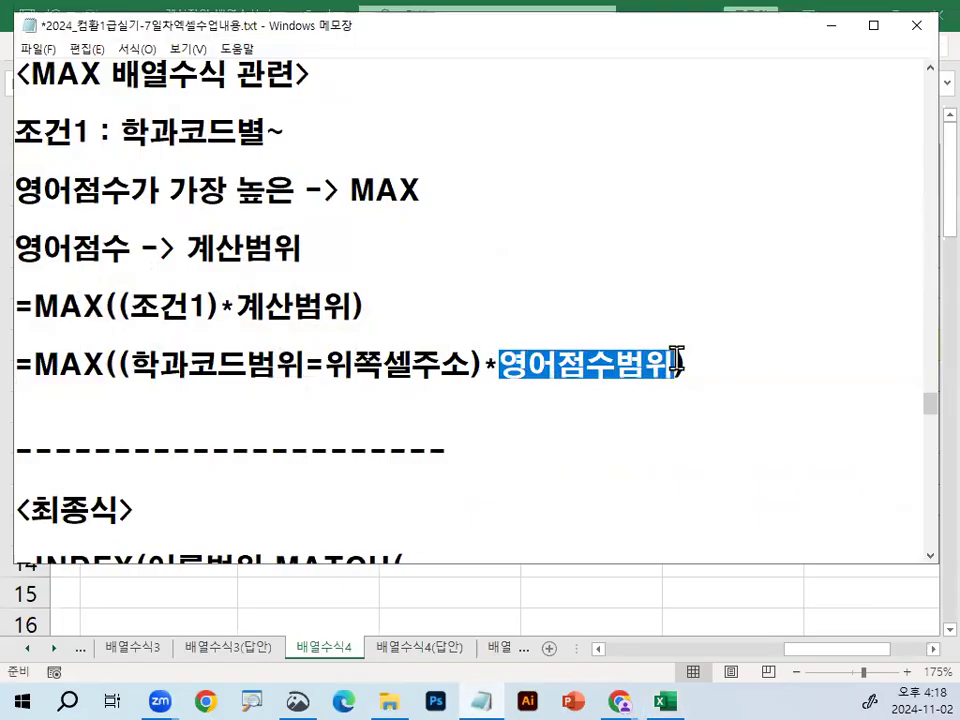
left_click_drag(499, 366, 684, 361)
left_click_drag(36, 364, 690, 364)
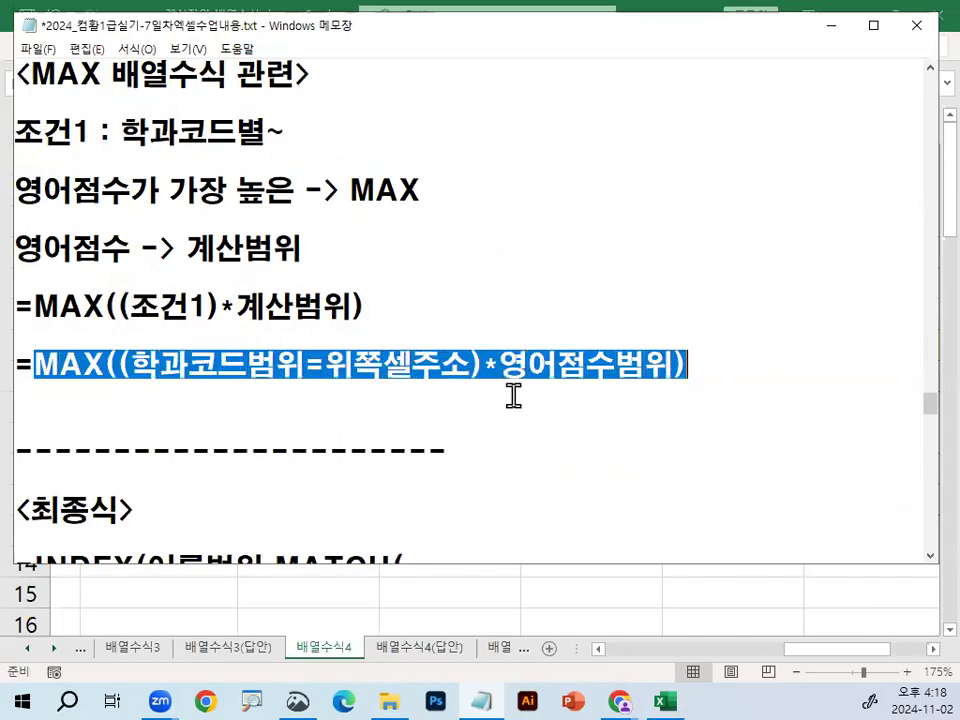
- Review each argument of the INDEX/MATCH/MAX array template: the MAX part, (조건1)*계산범위, the MATCH part, column number 1 and 구할범위
scroll(444, 446, "up", 2)
left_click_drag(404, 163, 722, 161)
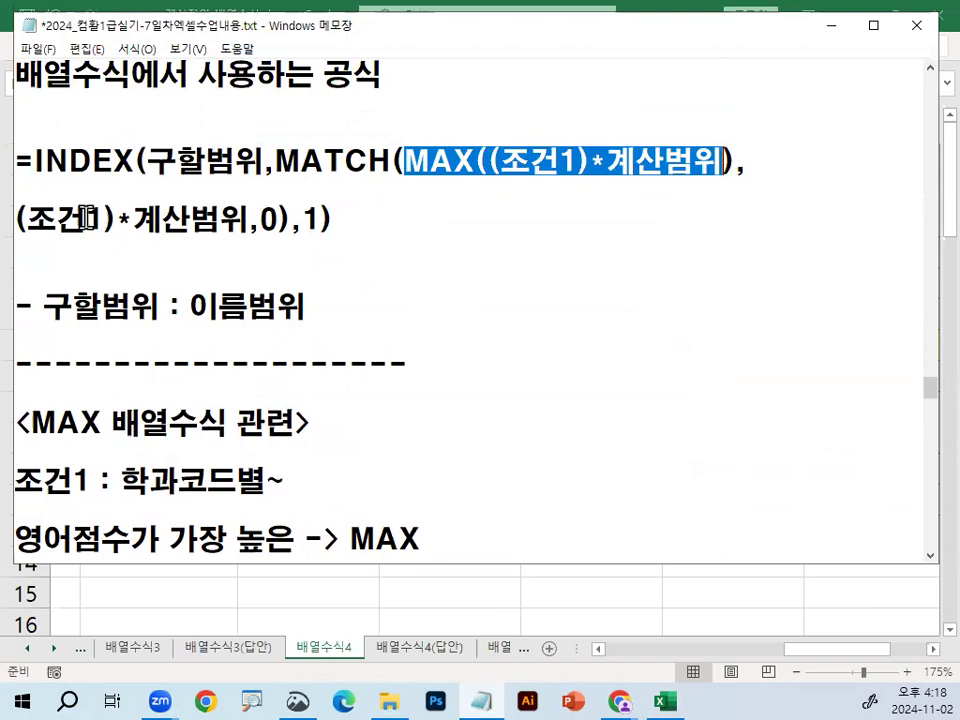
left_click_drag(22, 218, 251, 218)
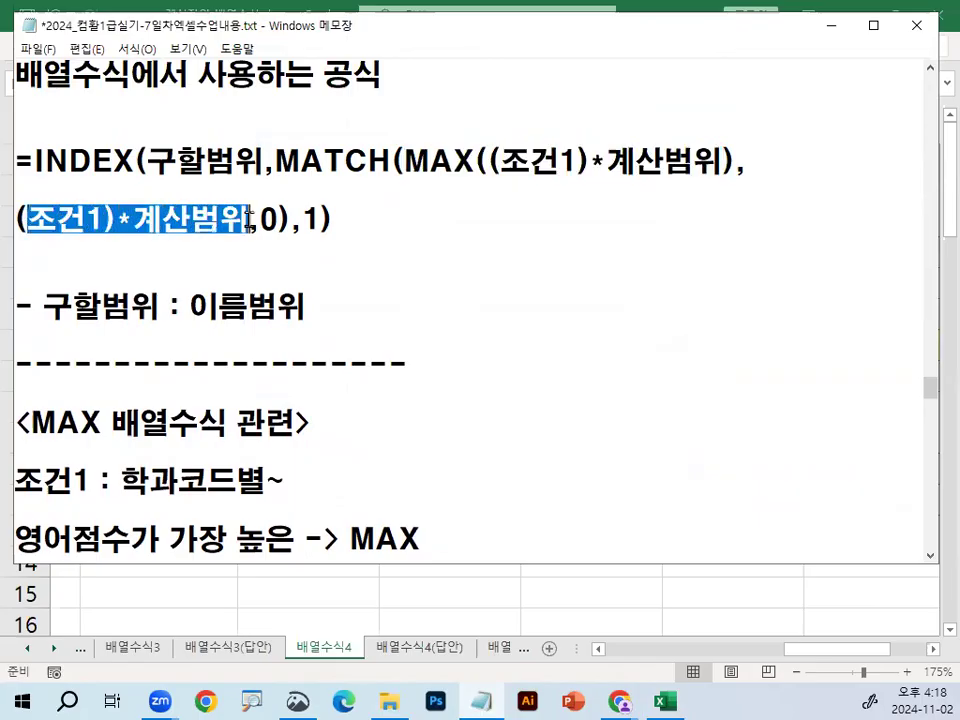
left_click_drag(133, 218, 249, 218)
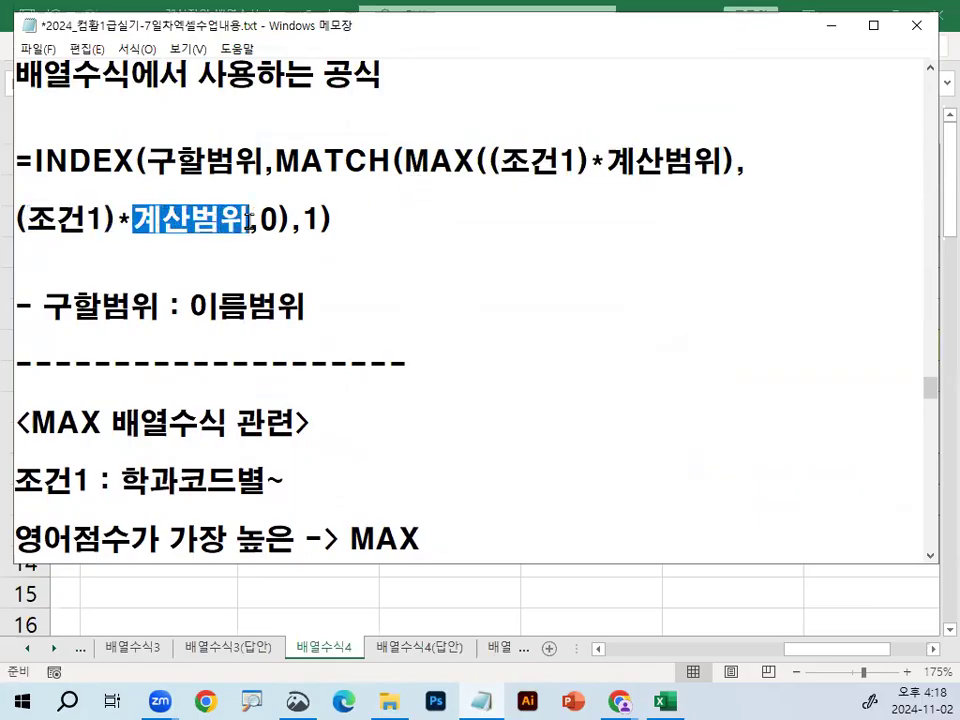
left_click_drag(403, 162, 737, 162)
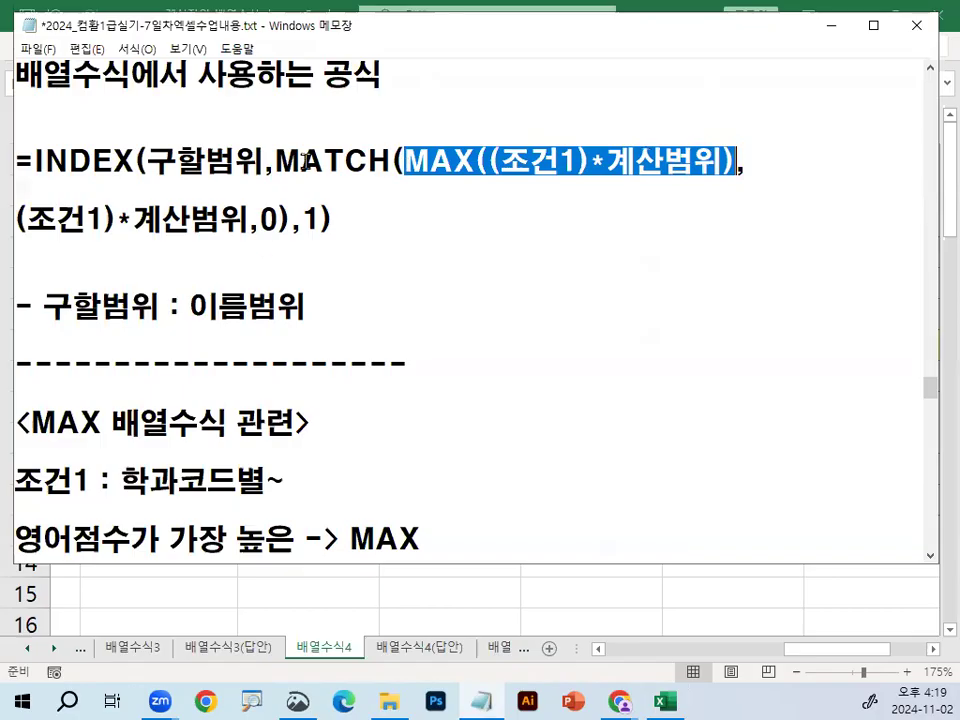
left_click_drag(274, 160, 292, 218)
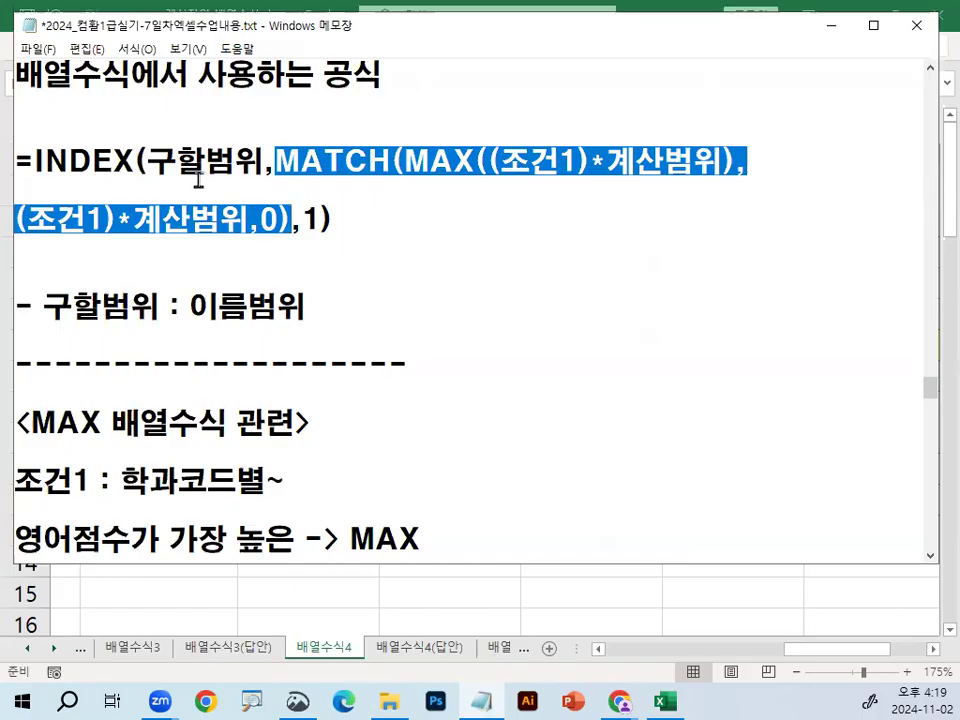
double_click(311, 217)
left_click_drag(150, 160, 264, 162)
left_click_drag(150, 160, 259, 160)
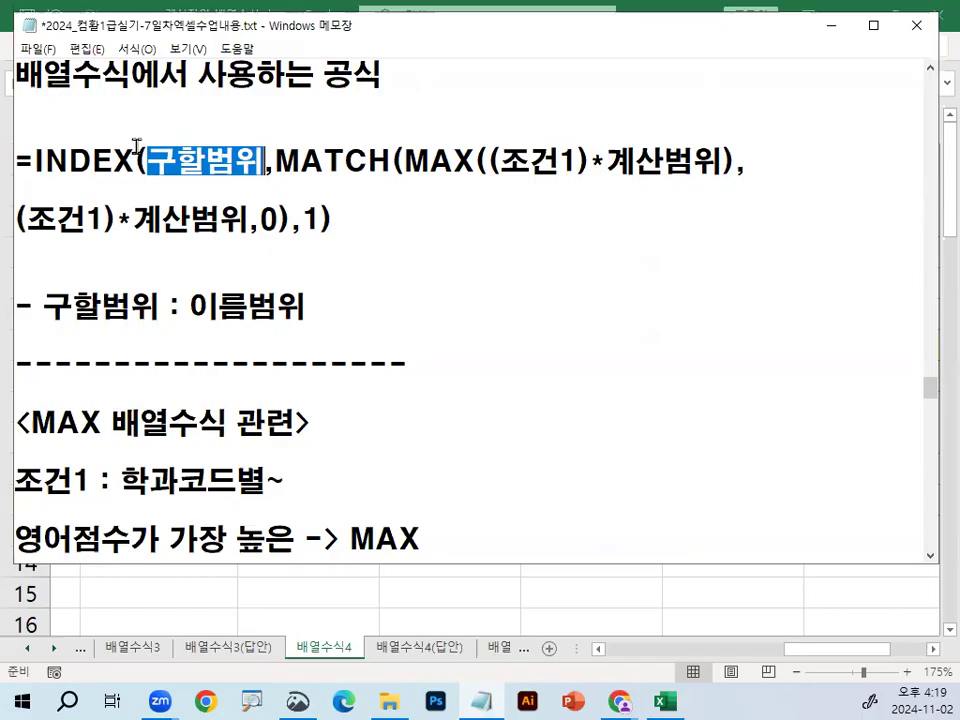
left_click_drag(156, 158, 262, 158)
left_click(217, 221)
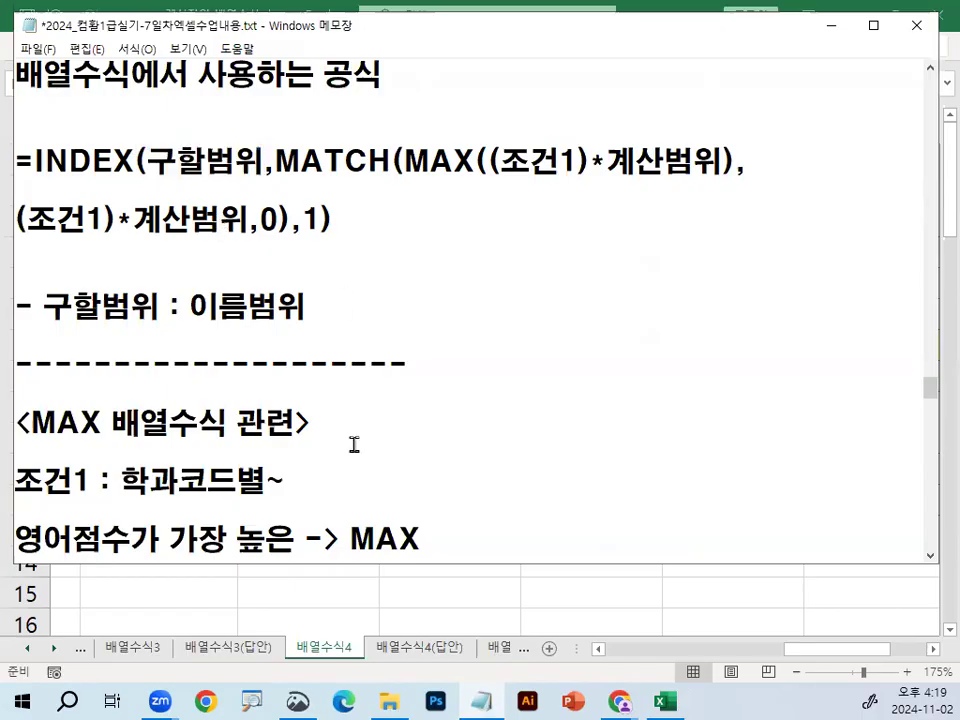
- Review the 최종식 in the notes, marking 이름범위 and 학과코드범위 with $ as absolute references
scroll(354, 444, "down", 3)
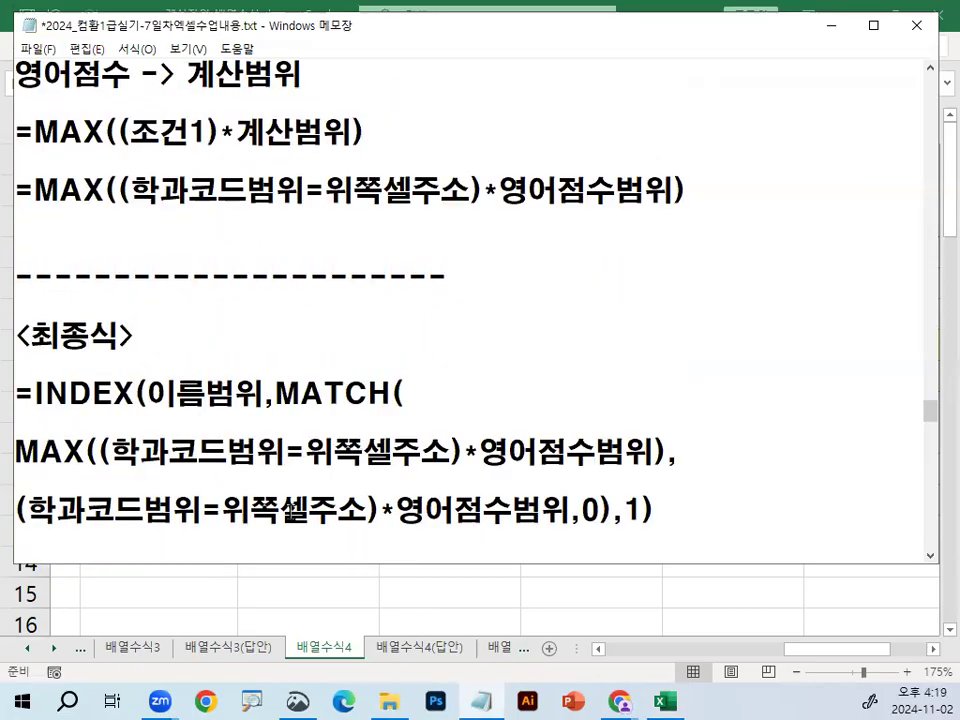
scroll(673, 510, "down", 1)
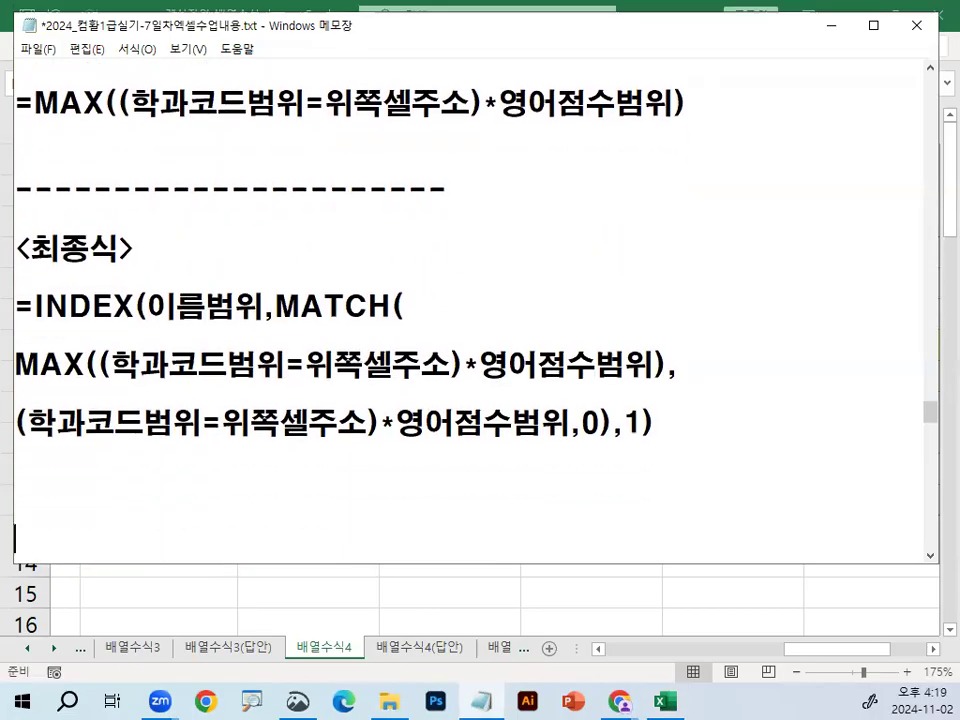
left_click_drag(137, 295, 243, 295)
mouse_move(217, 218)
left_mouse_down()
mouse_move(236, 248)
mouse_move(198, 252)
left_mouse_up()
left_click_drag(205, 193, 205, 262)
left_click_drag(108, 348, 290, 348)
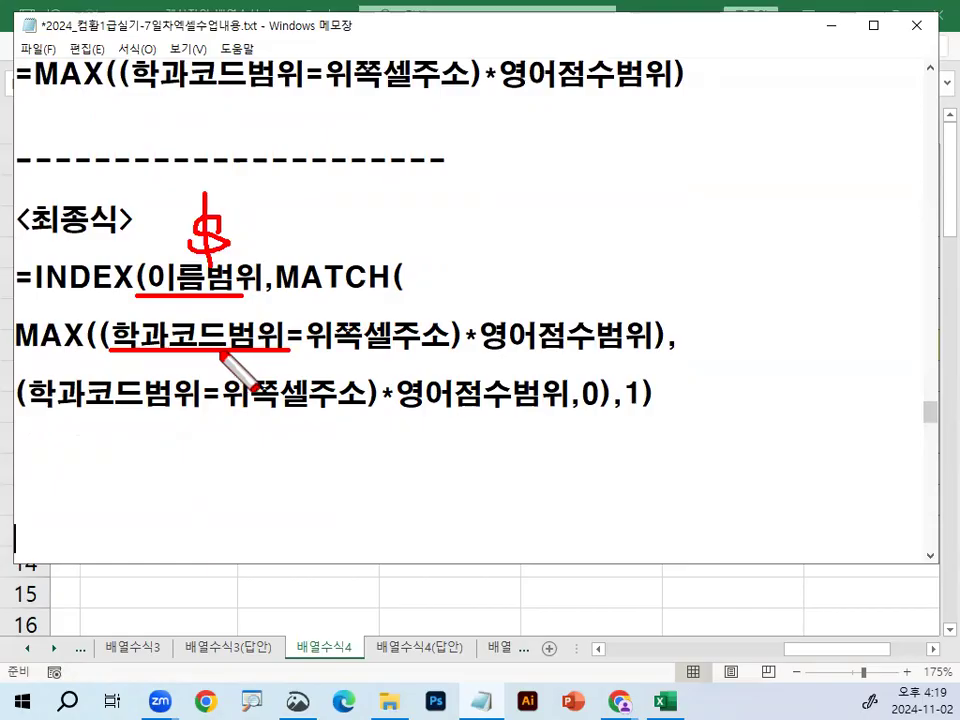
mouse_move(210, 348)
left_mouse_down()
mouse_move(148, 455)
mouse_move(133, 522)
left_mouse_up()
left_click_drag(142, 472, 148, 547)
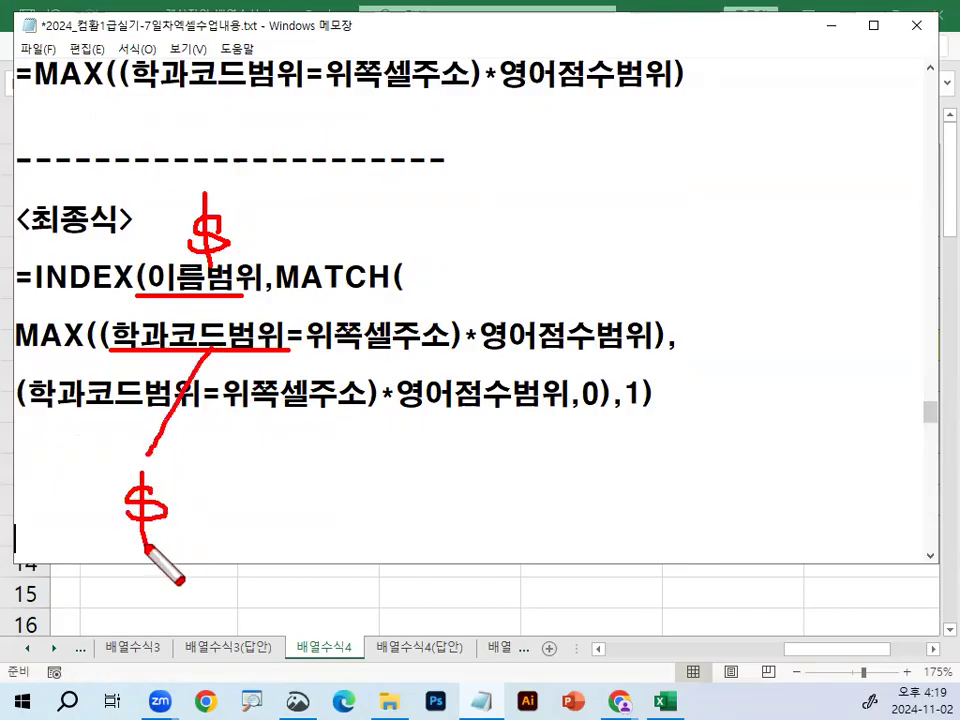
- Mark 영어점수범위 with $ as an absolute reference and circle 위쪽셀주소 in the final formula, and clear the markings
left_click_drag(482, 350, 630, 350)
left_click_drag(581, 317, 644, 265)
mouse_move(701, 225)
left_mouse_down()
mouse_move(676, 212)
mouse_move(662, 229)
left_mouse_up()
left_click_drag(681, 174, 679, 271)
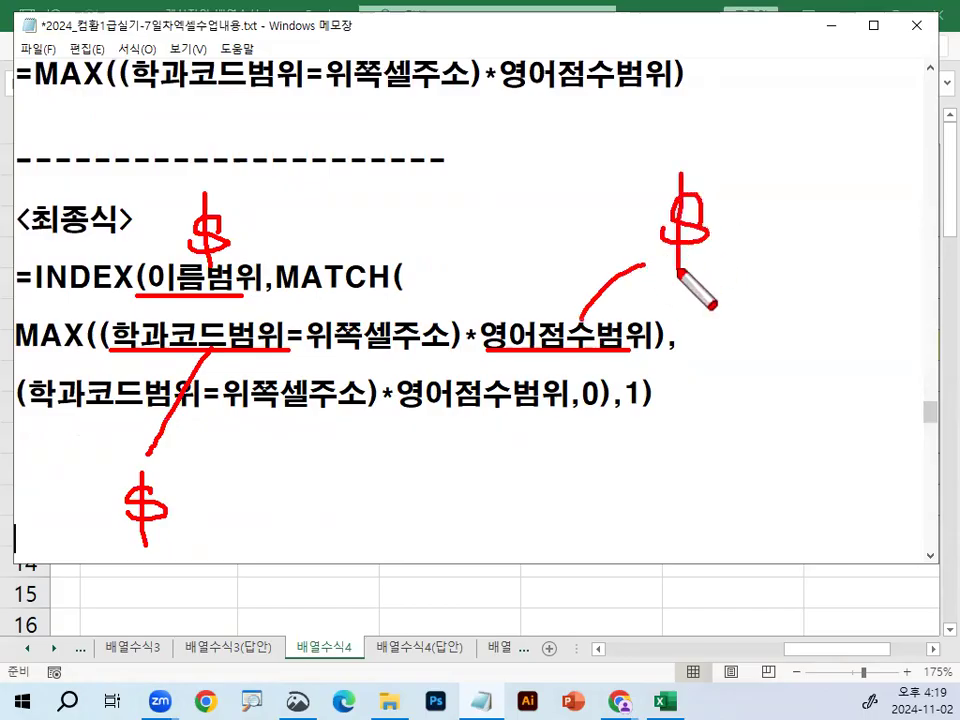
left_click_drag(336, 362, 430, 345)
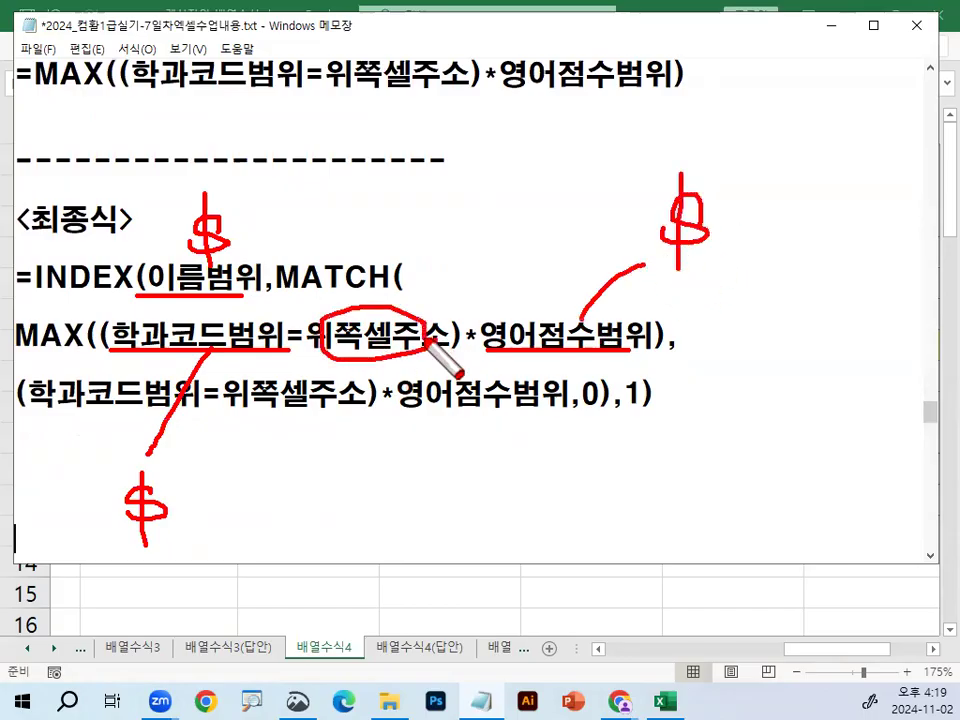
key("Escape")
- Examine the MAX argument (학과코드범위=위쪽셀주소)*영어점수범위 and the closing parenthesis that follows it
left_click_drag(18, 337, 653, 337)
left_click(98, 336)
left_click_drag(97, 336, 654, 333)
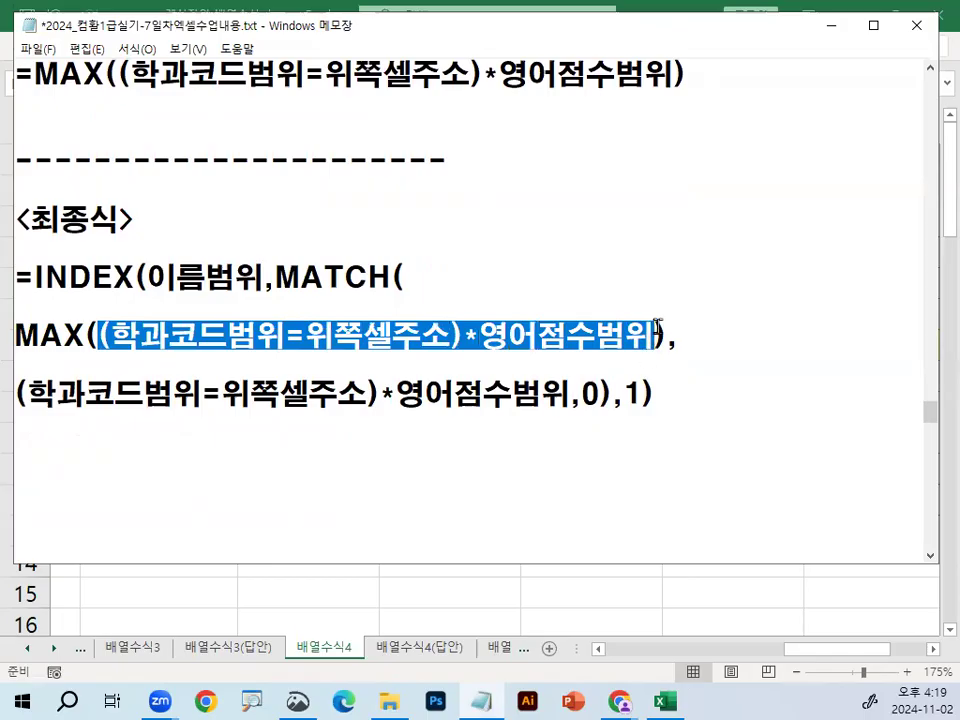
key("ctrl+2")
left_click_drag(653, 293, 653, 397)
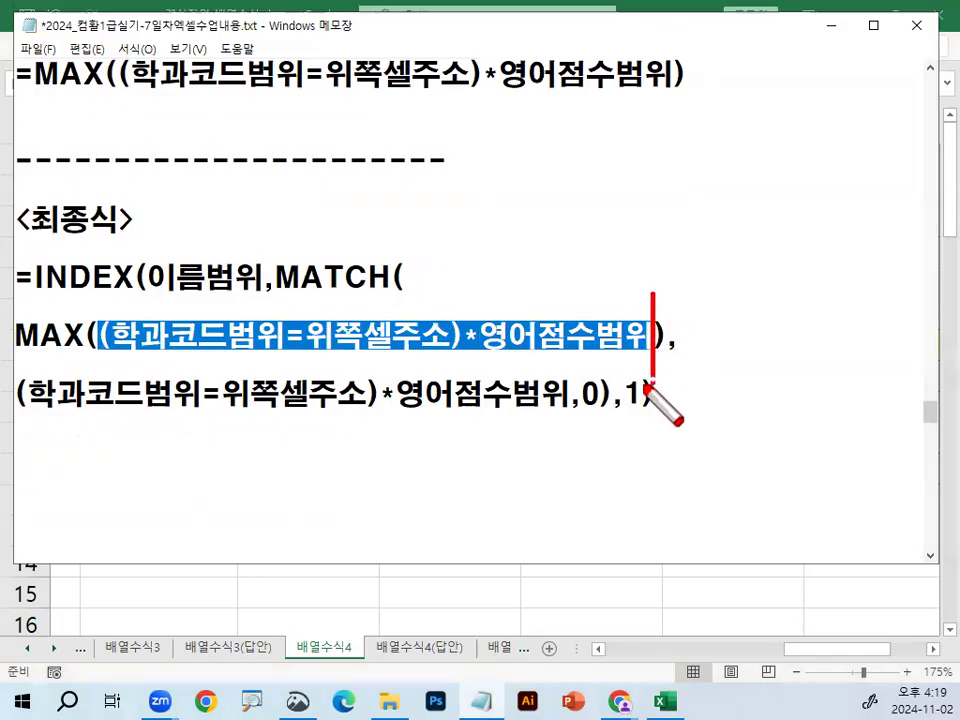
left_click_drag(676, 347, 660, 314)
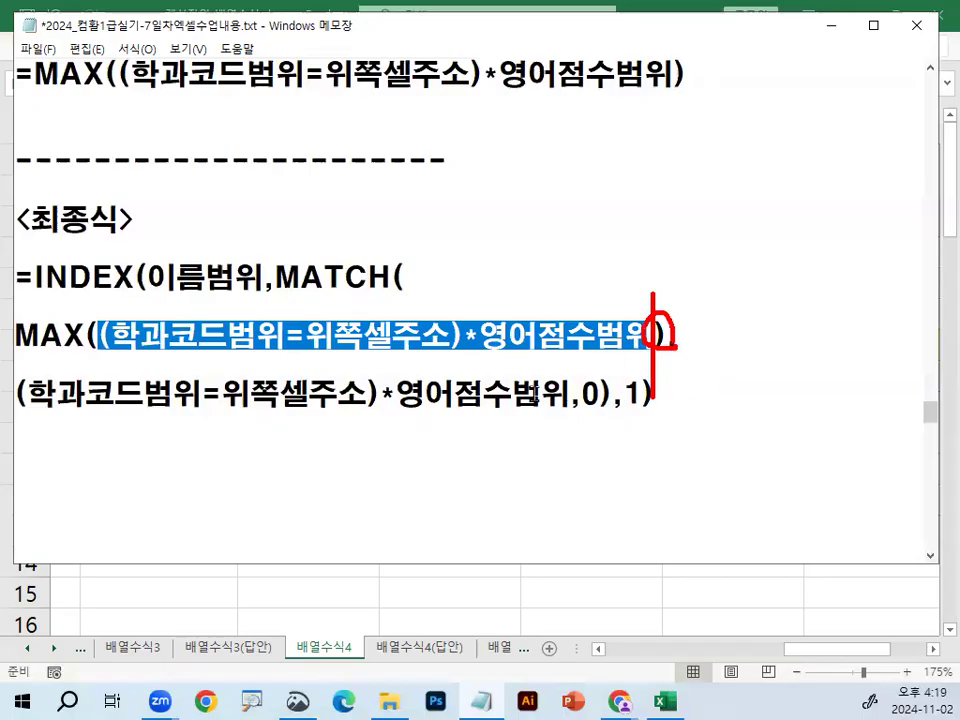
key("Escape")
- Try adding a closing parenthesis after 영어점수범위 in the last line of the final formula
left_click_drag(571, 394, 581, 394)
left_click(585, 395)
type(")")
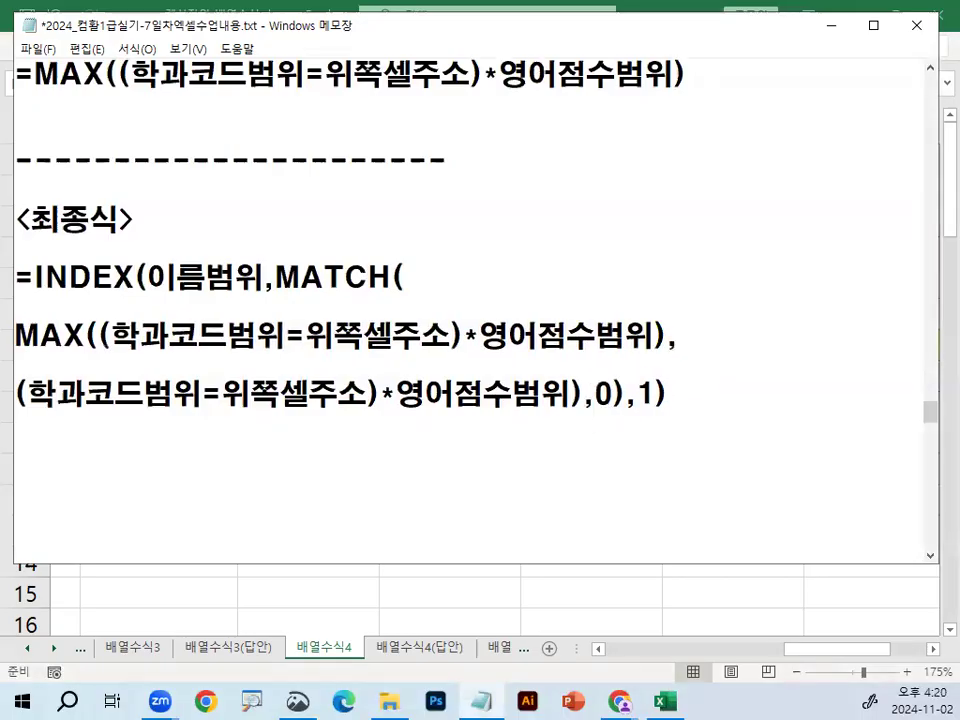
left_click_drag(276, 279, 391, 278)
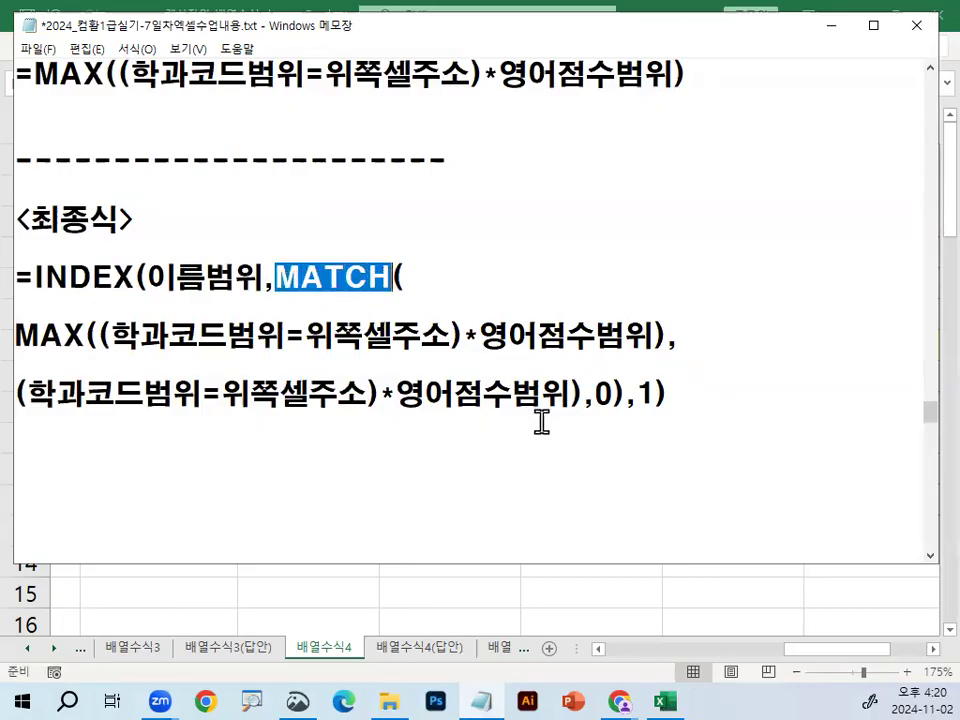
double_click(607, 393)
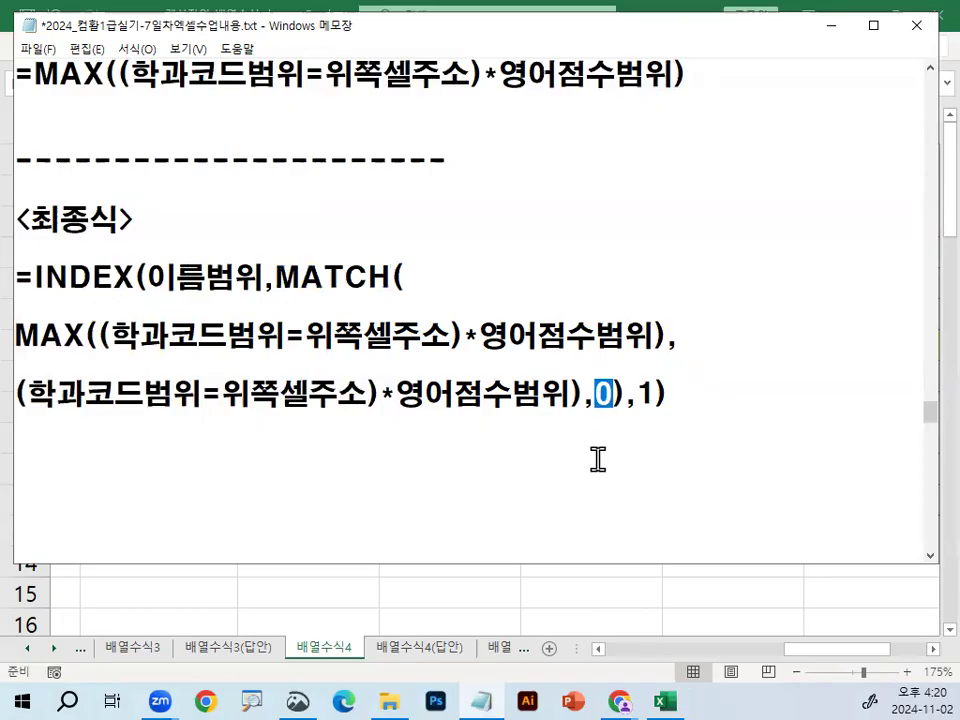
left_click(586, 394)
key("BackSpace")
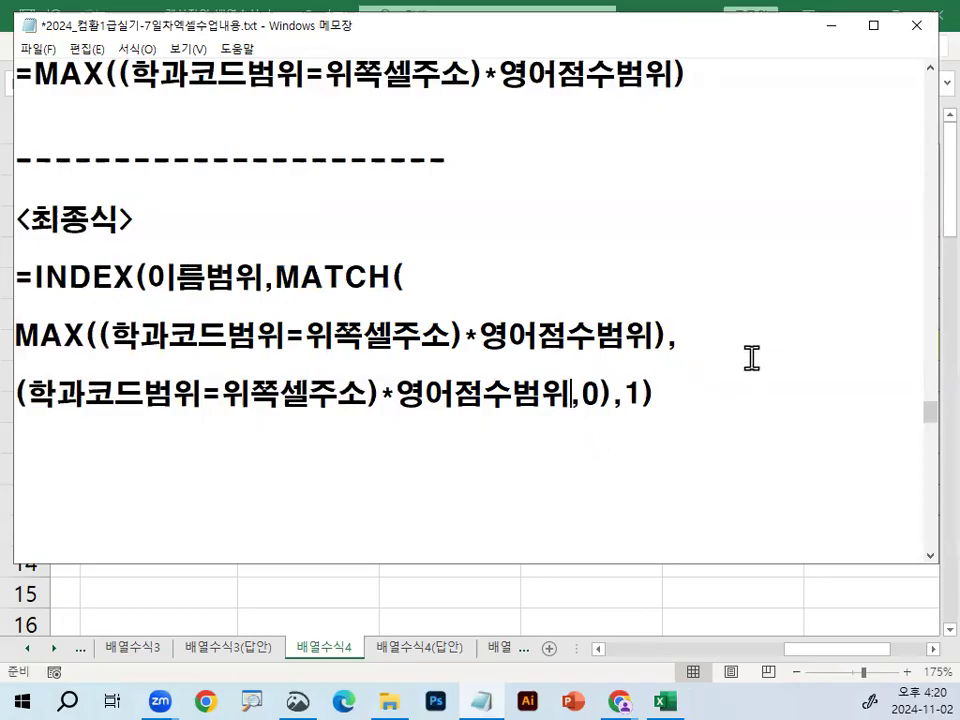
- Review the match type 0, its closing parenthesis, the column number 1 and the complete INDEX/MATCH/MAX formula
double_click(589, 394)
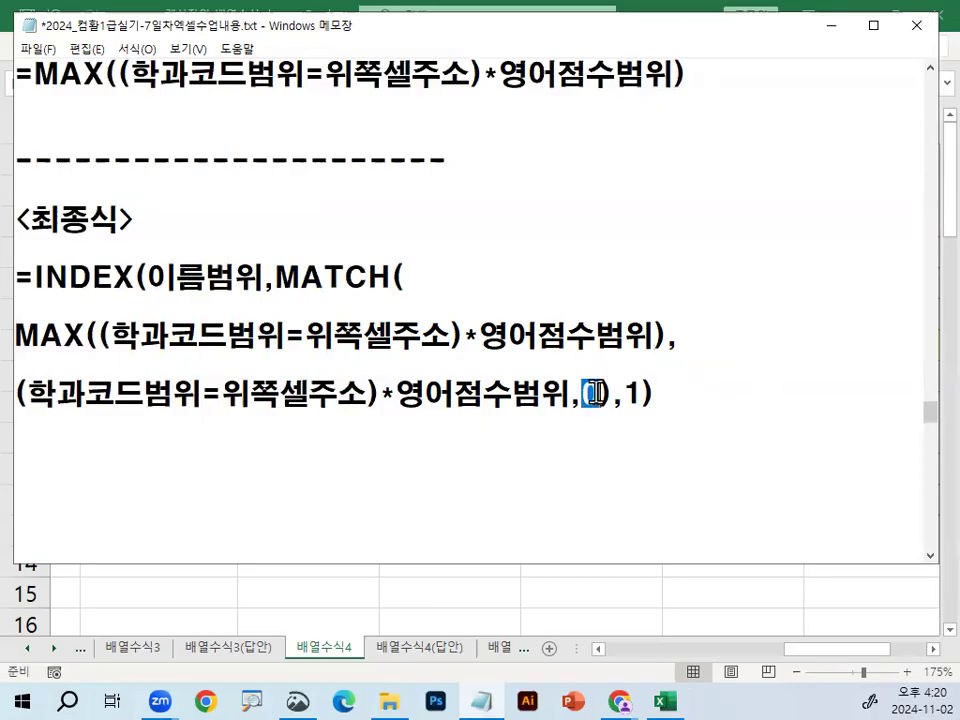
left_click(589, 394)
double_click(589, 394)
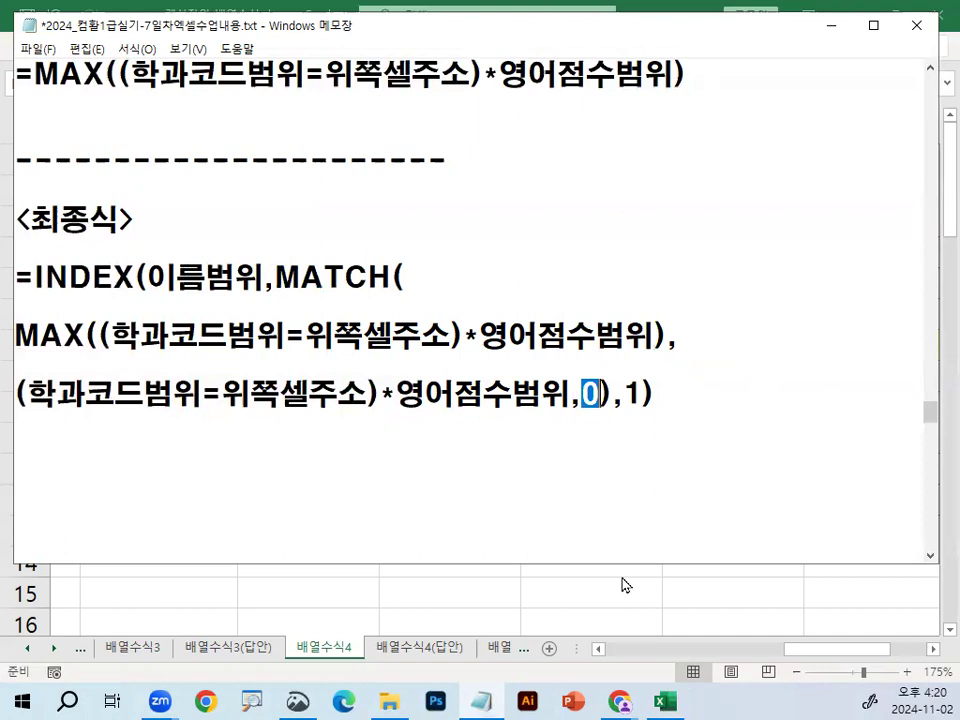
left_click_drag(610, 394, 541, 394)
double_click(632, 394)
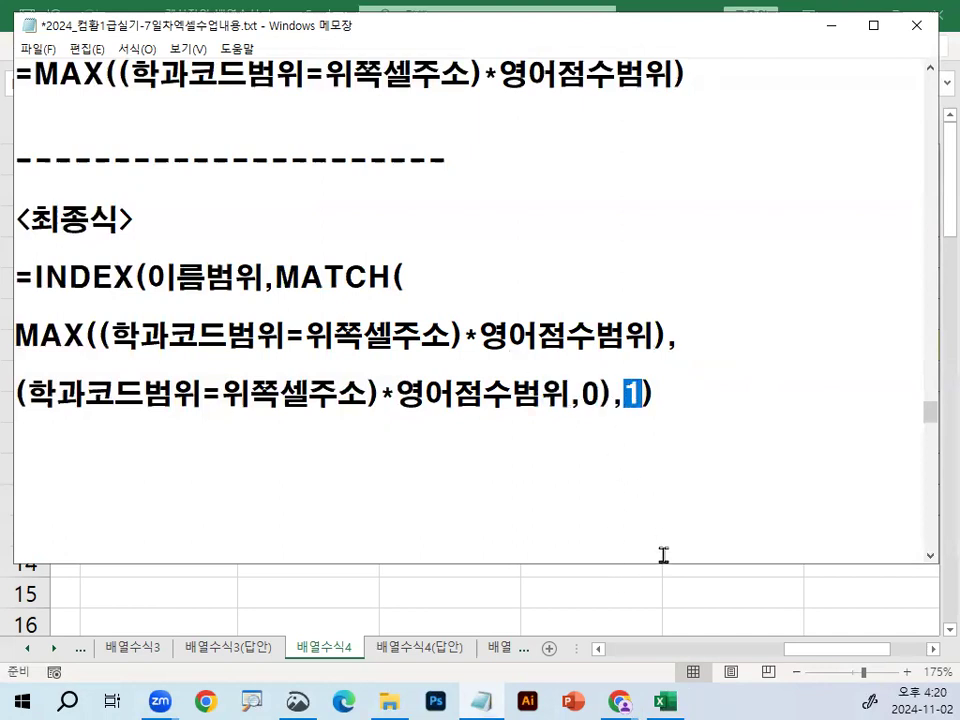
left_click_drag(33, 278, 740, 406)
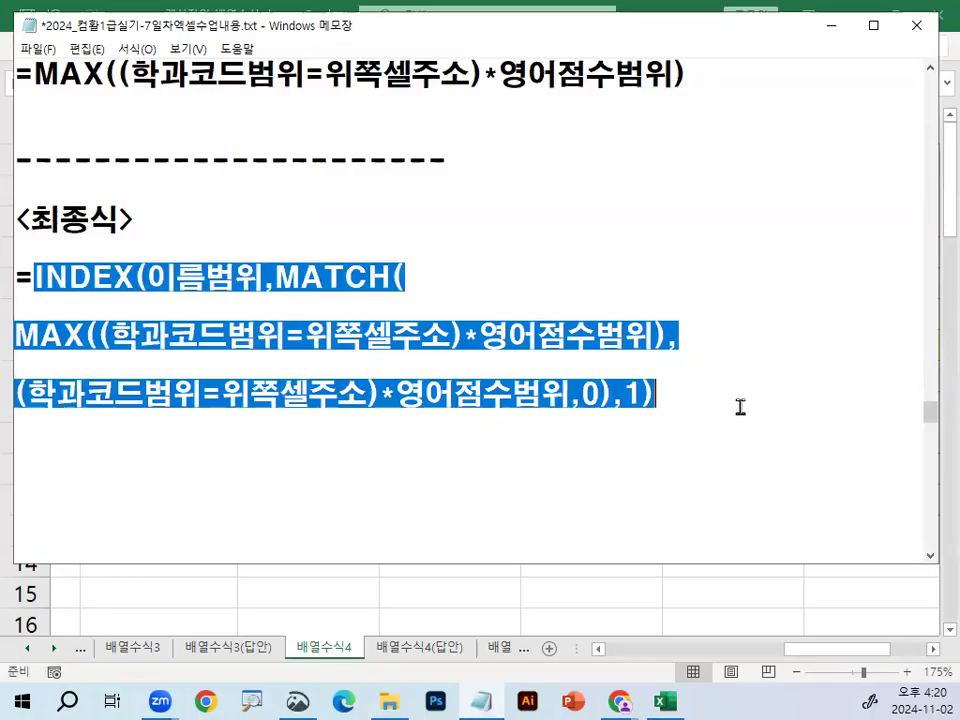
left_click(740, 406)
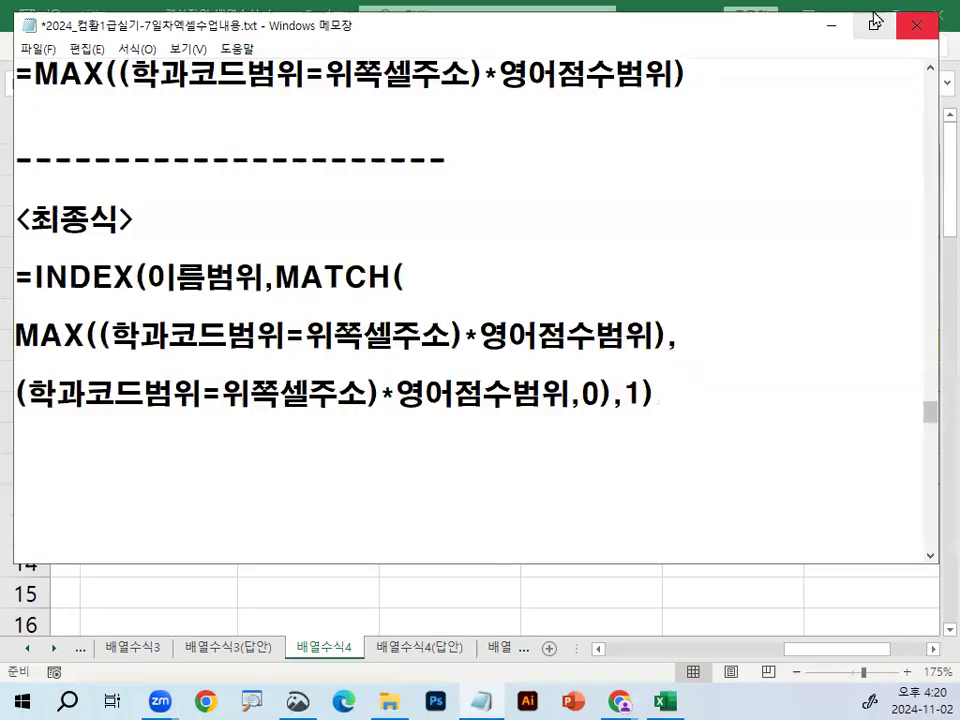
- Return to the 배열수식4 sheet in Excel and begin the formula =INDEX( in cell M8
left_click(830, 27)
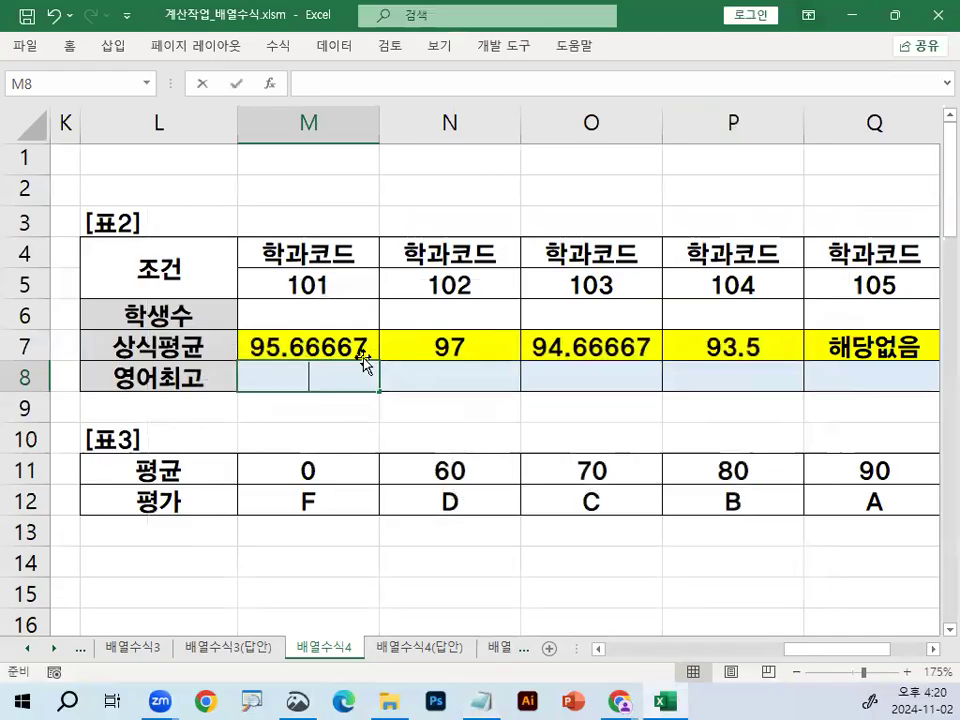
type("=ㅑㅜㅇ")
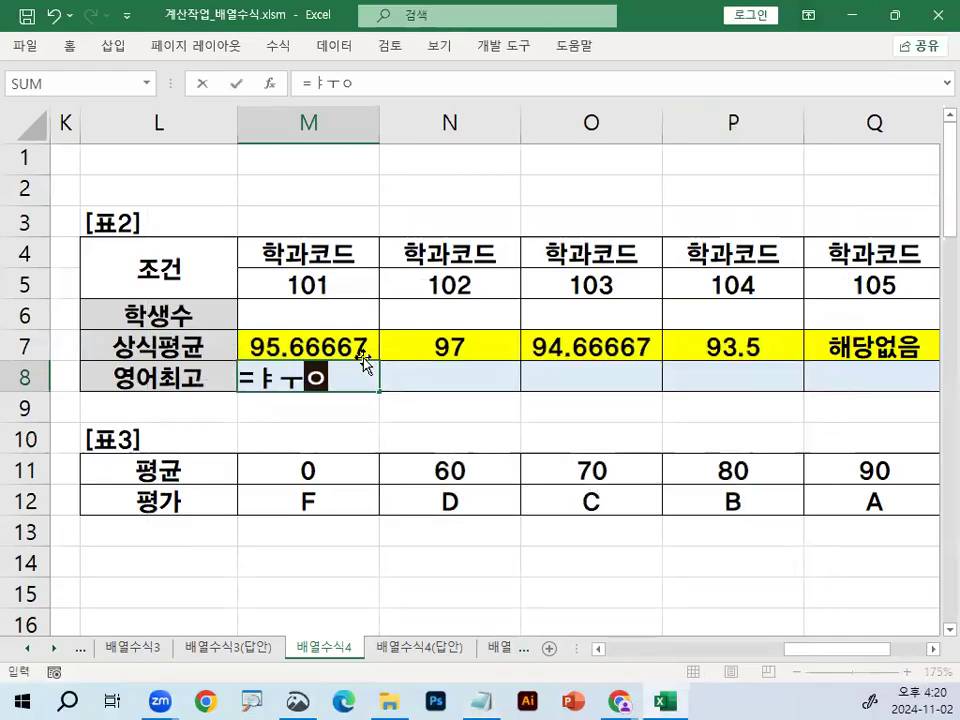
key("BackSpace")
key("BackSpace")
key("BackSpace")
type("IN")
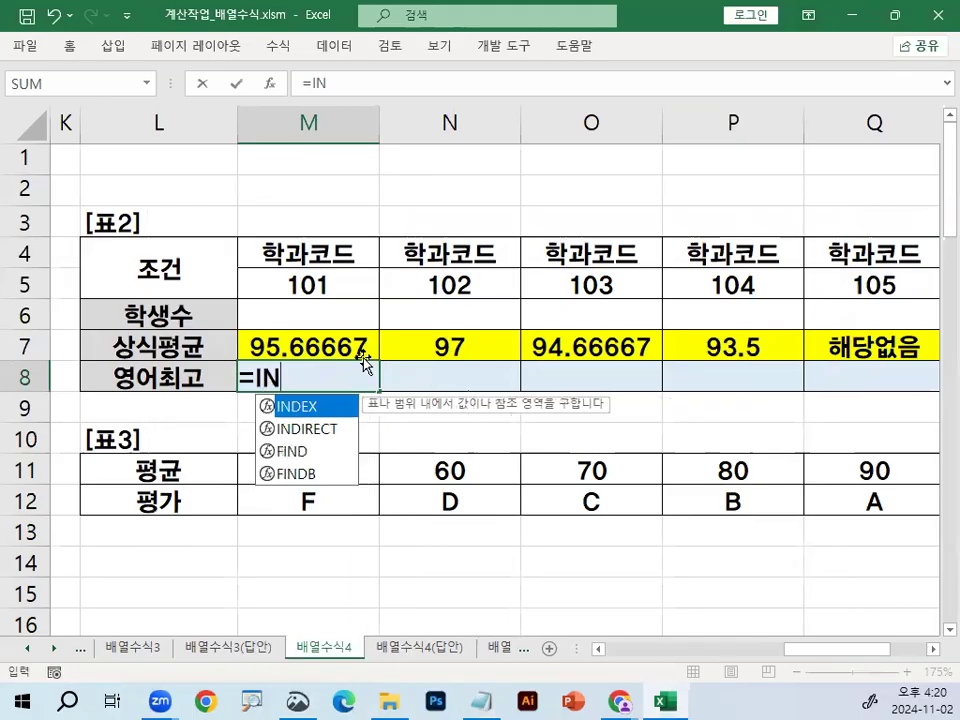
type("DEX(")
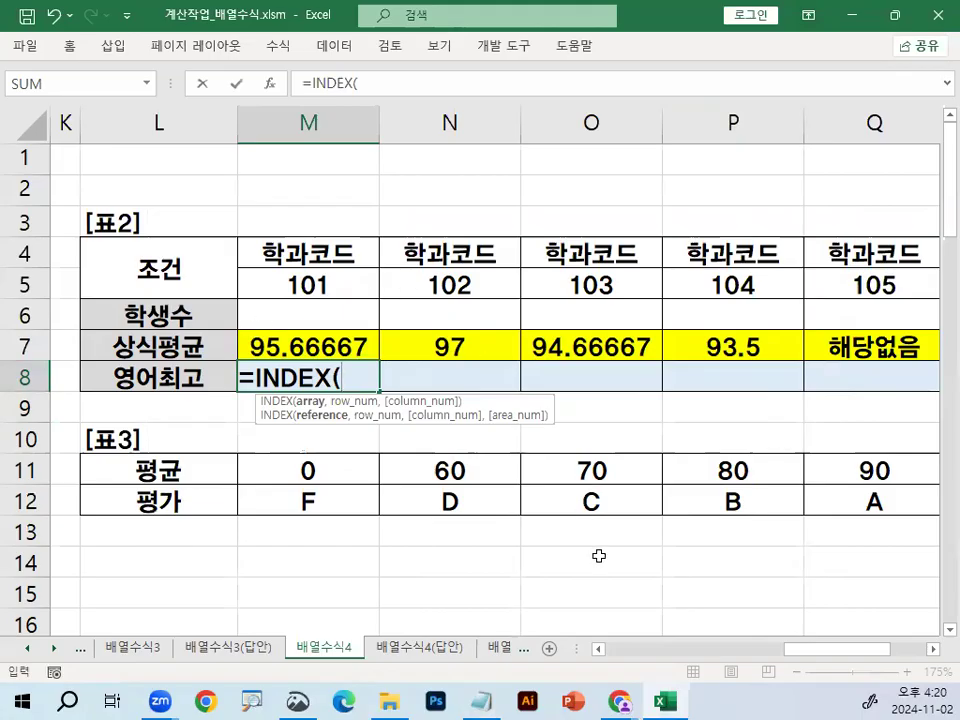
- Use the 이름 column of 표1 as INDEX's array, with the absolute reference $C$4:$C$28
left_click_drag(815, 655, 620, 660)
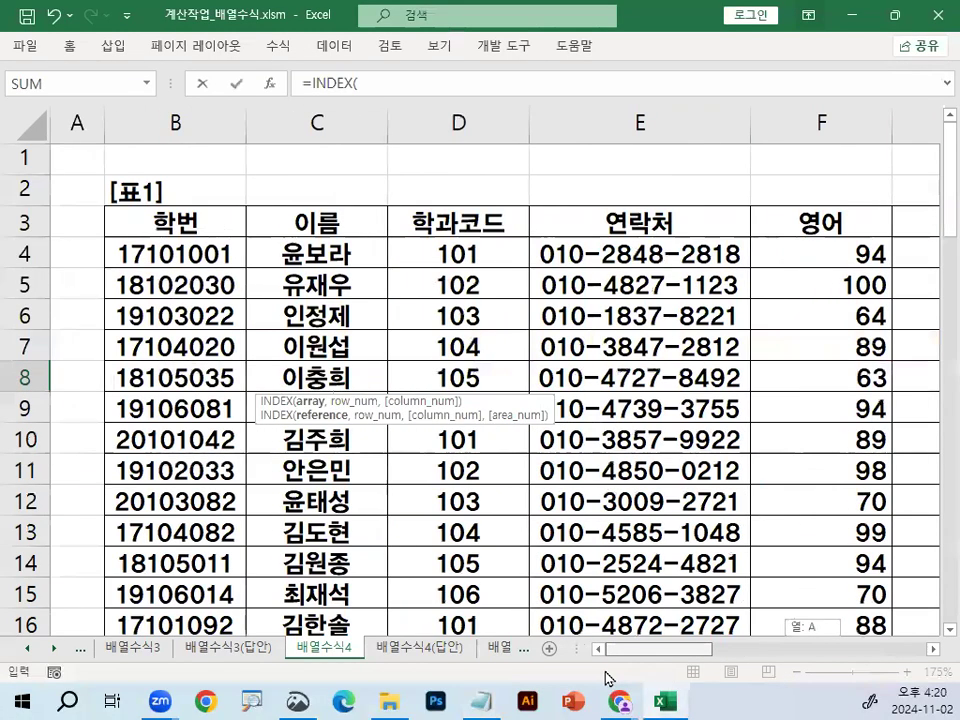
left_click(345, 252)
left_click_drag(345, 252, 357, 566)
key("F4")
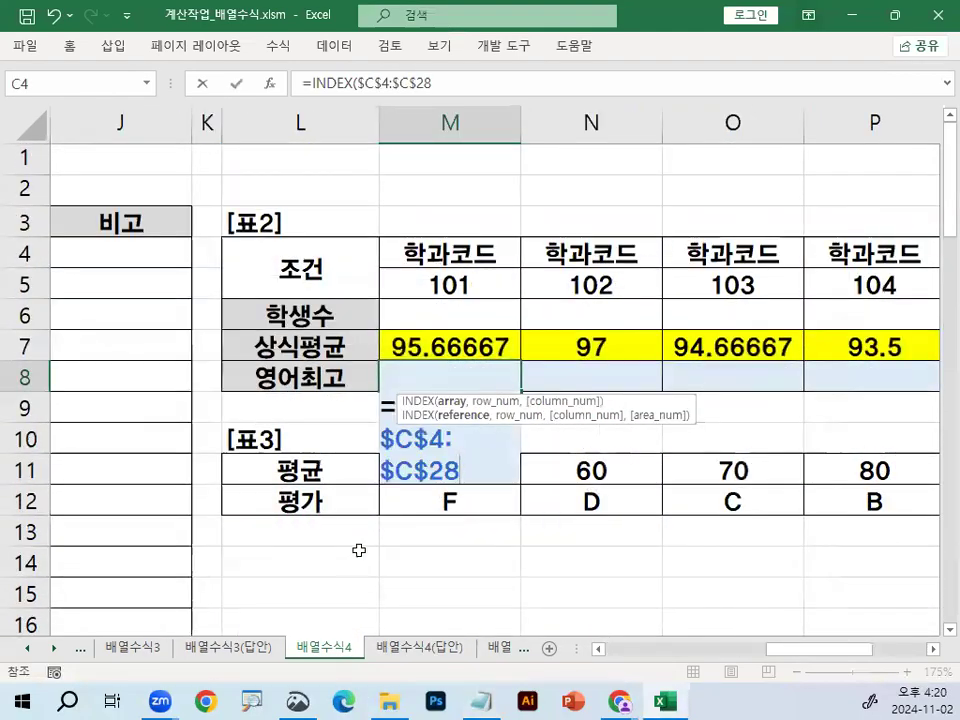
left_click_drag(400, 400, 366, 578)
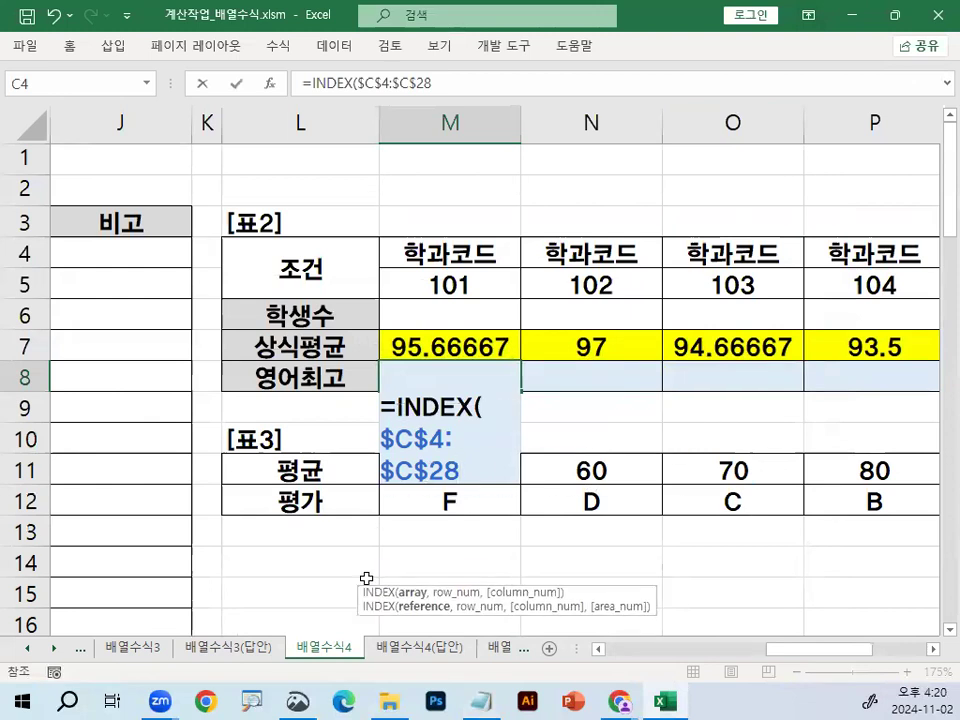
- Nest MATCH as INDEX's row argument and open MAX(( as its lookup value
type(",MAT")
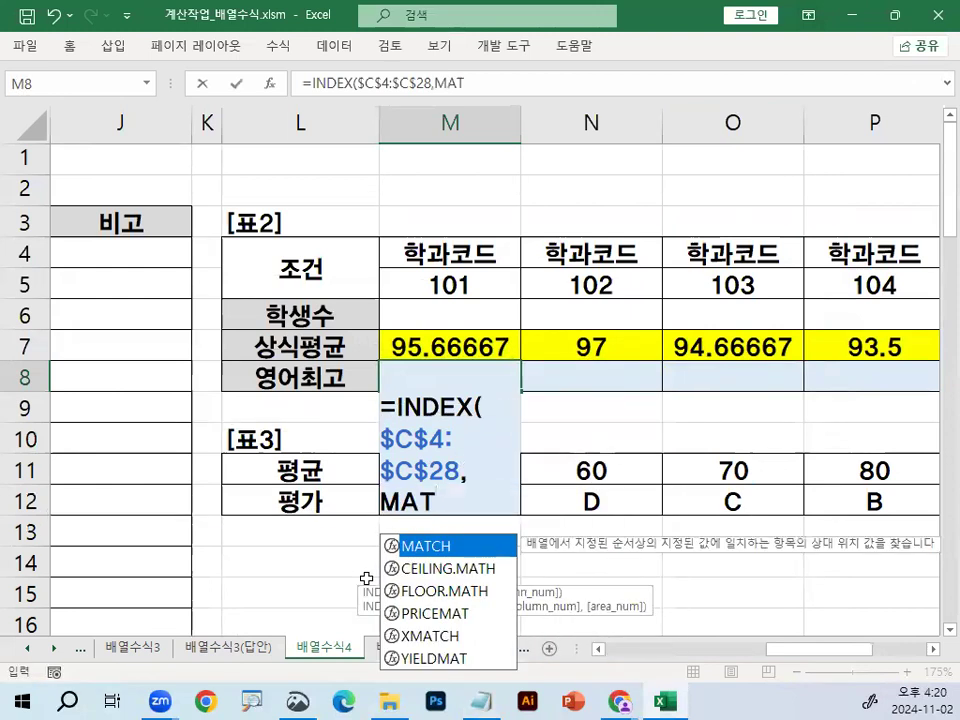
type("CH(")
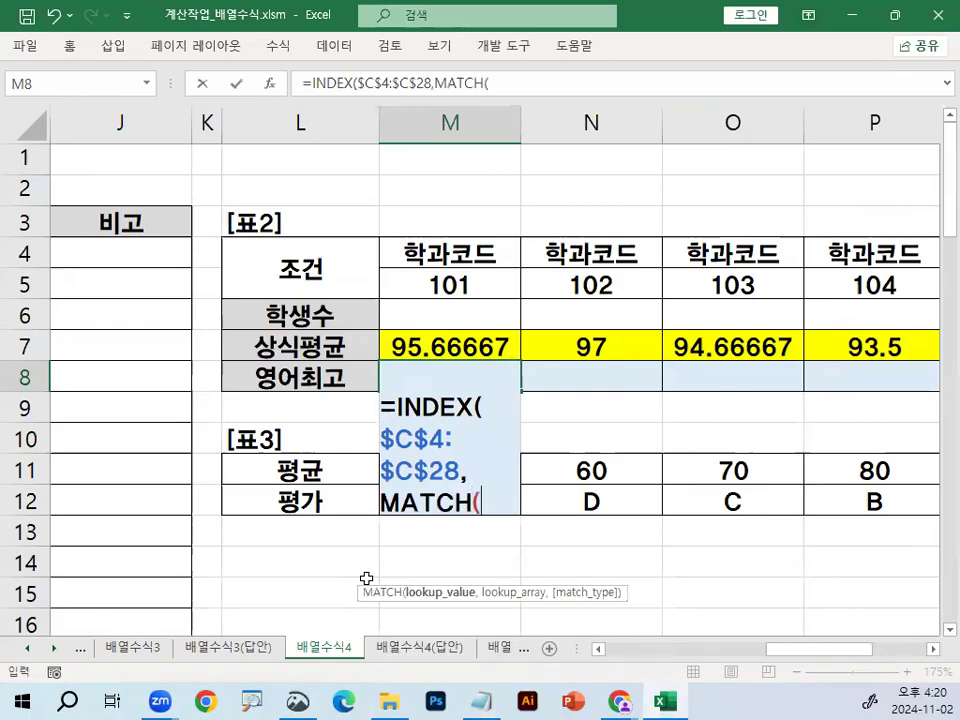
scroll(420, 500, "down", 2)
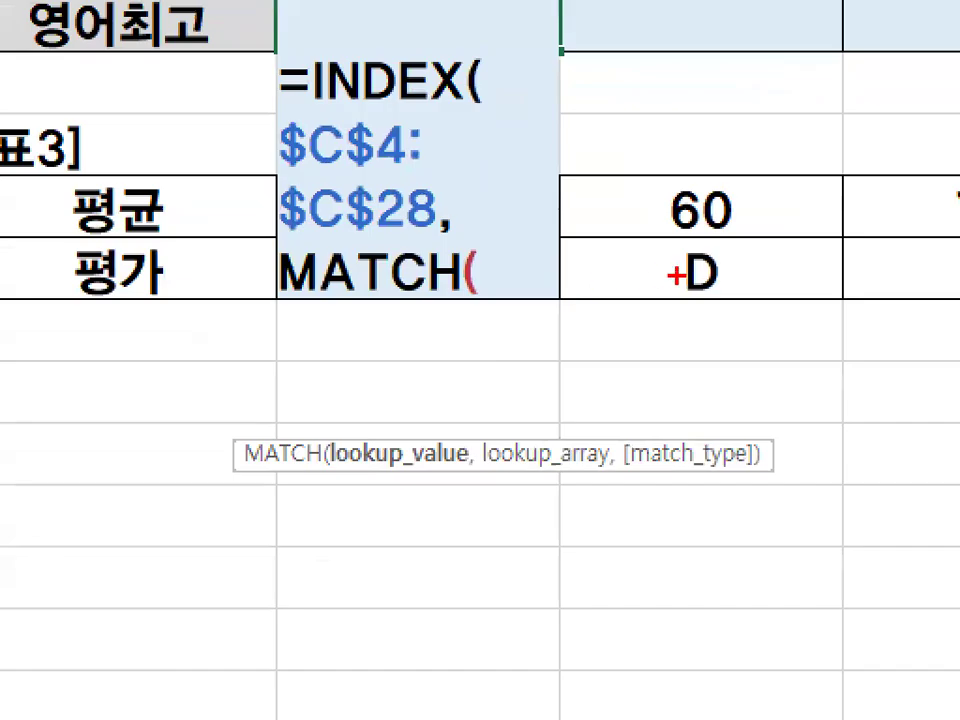
mouse_move(582, 320)
left_mouse_down()
mouse_move(506, 336)
mouse_move(584, 300)
left_mouse_up()
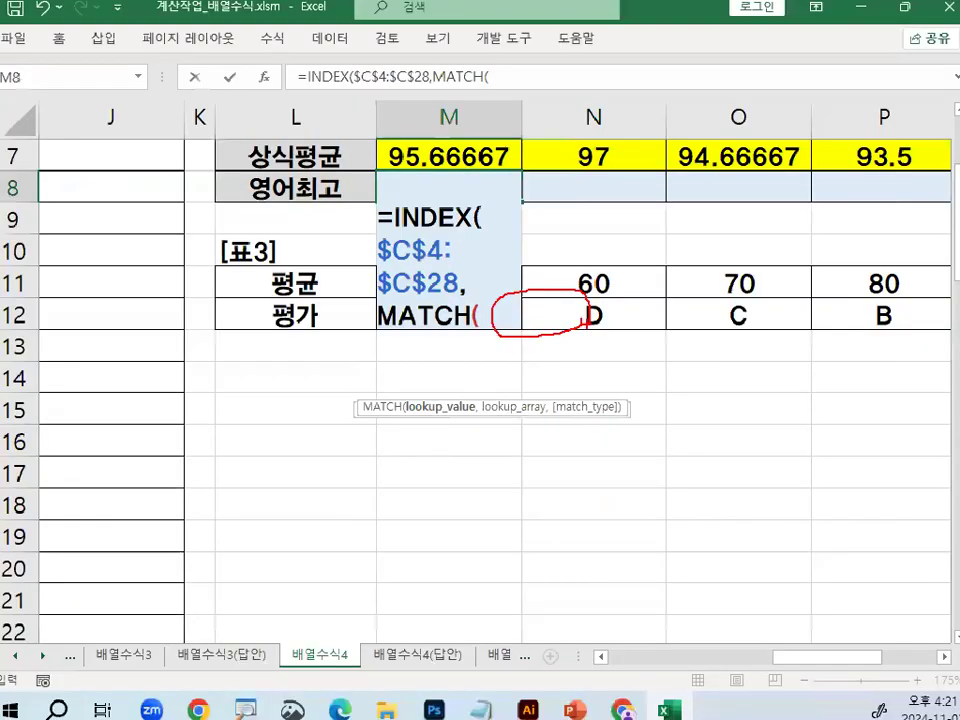
type("MA")
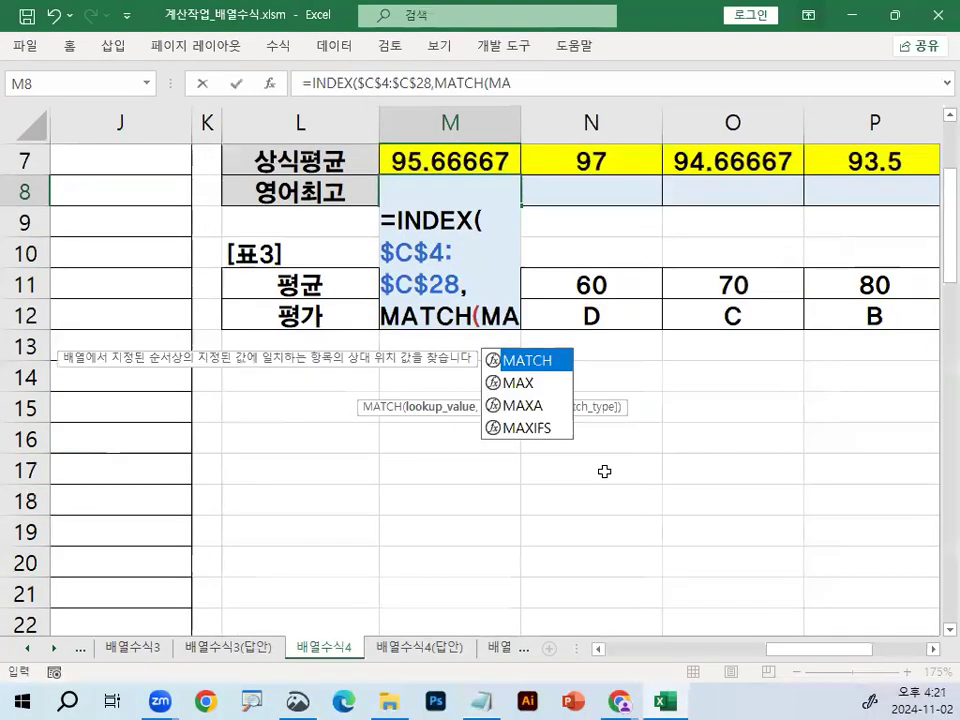
type("X((")
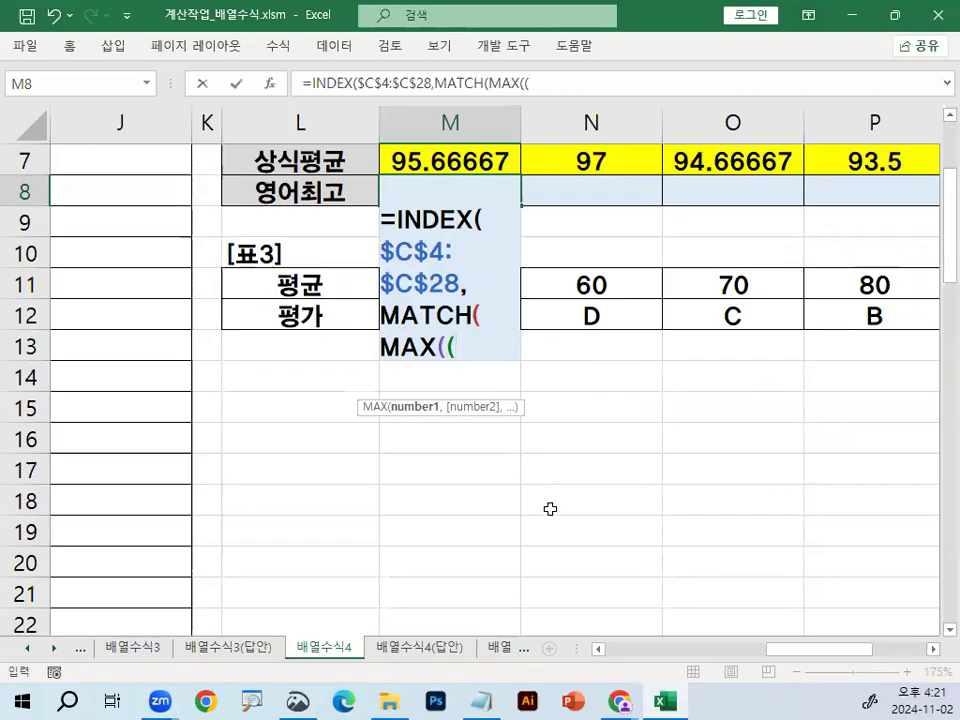
- Enter the MAX condition comparing the absolute 학과코드 range with the code above, $D$4:$D$28=M5
left_click_drag(815, 650, 628, 688)
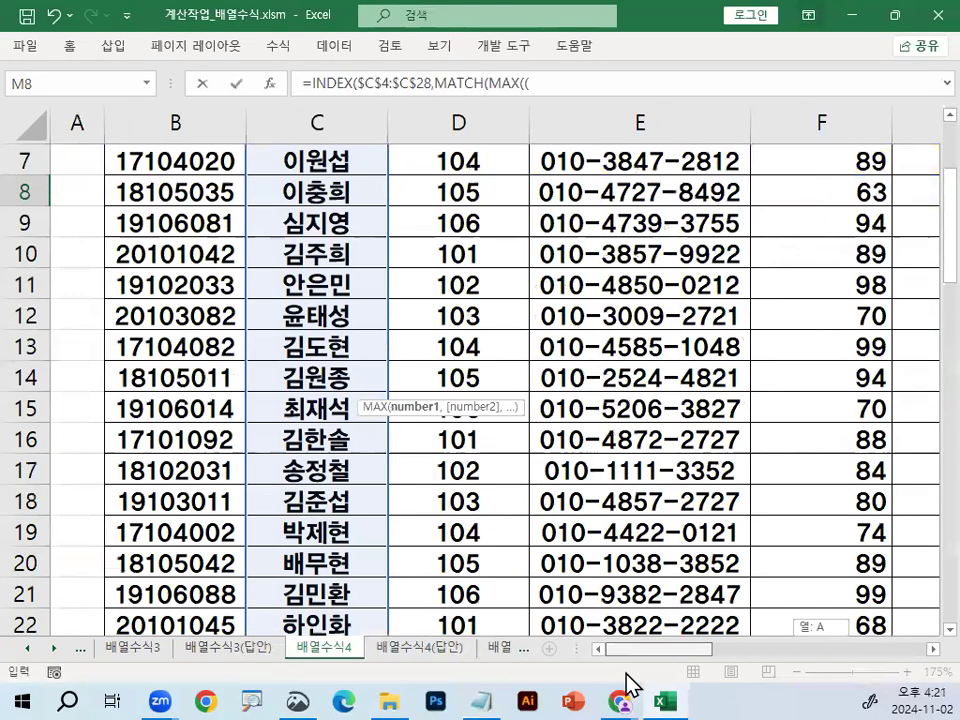
scroll(677, 499, "up", 2)
left_click(450, 252)
left_click_drag(447, 282, 481, 565)
key("F4")
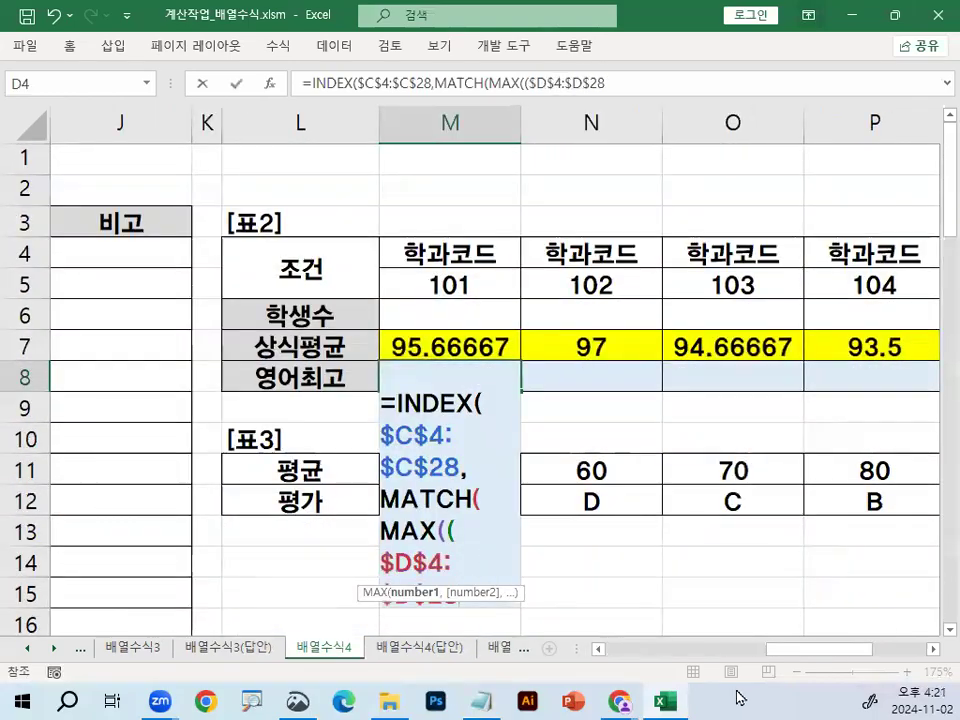
type("=")
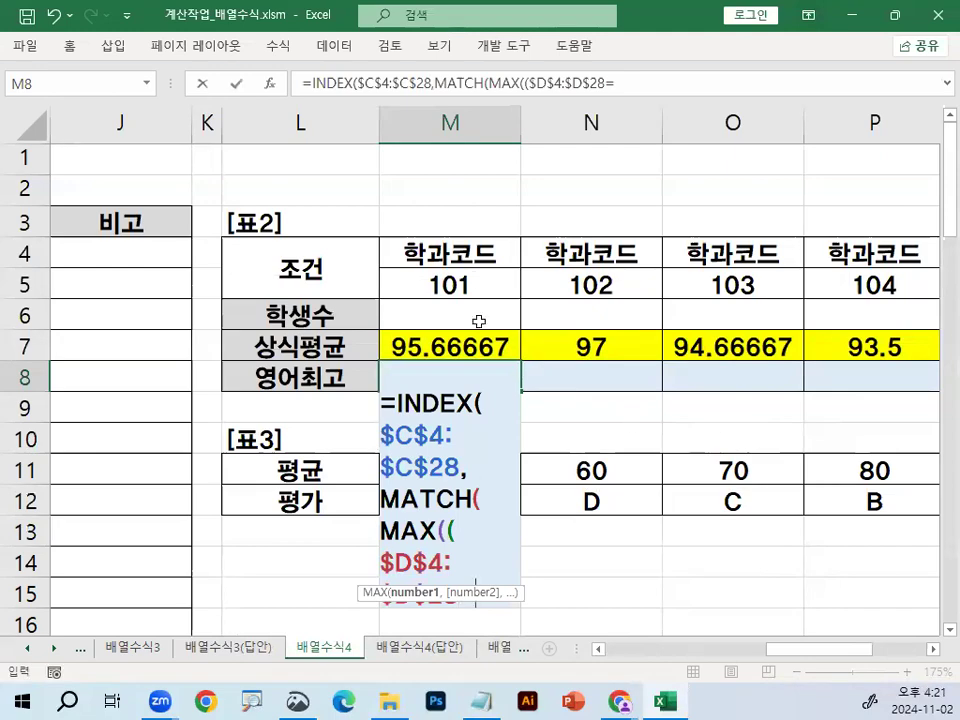
left_click(470, 284)
scroll(587, 486, "down", 2)
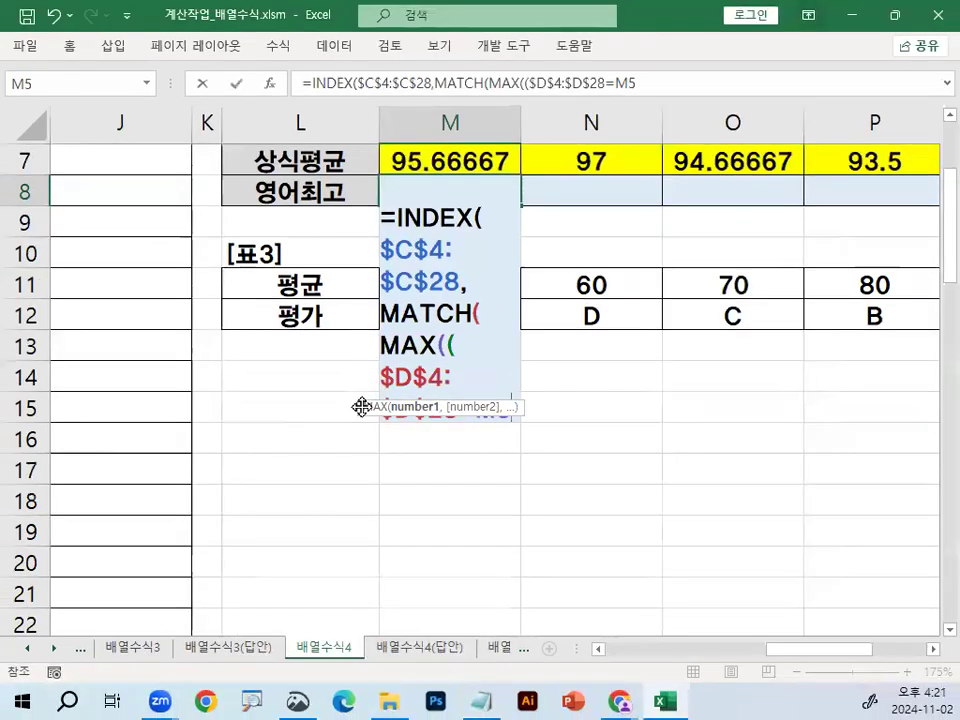
- Close the 학과코드 condition inside MAX with a parenthesis, so it reads ($D$4:$D$28=M5)
left_click_drag(361, 407, 355, 523)
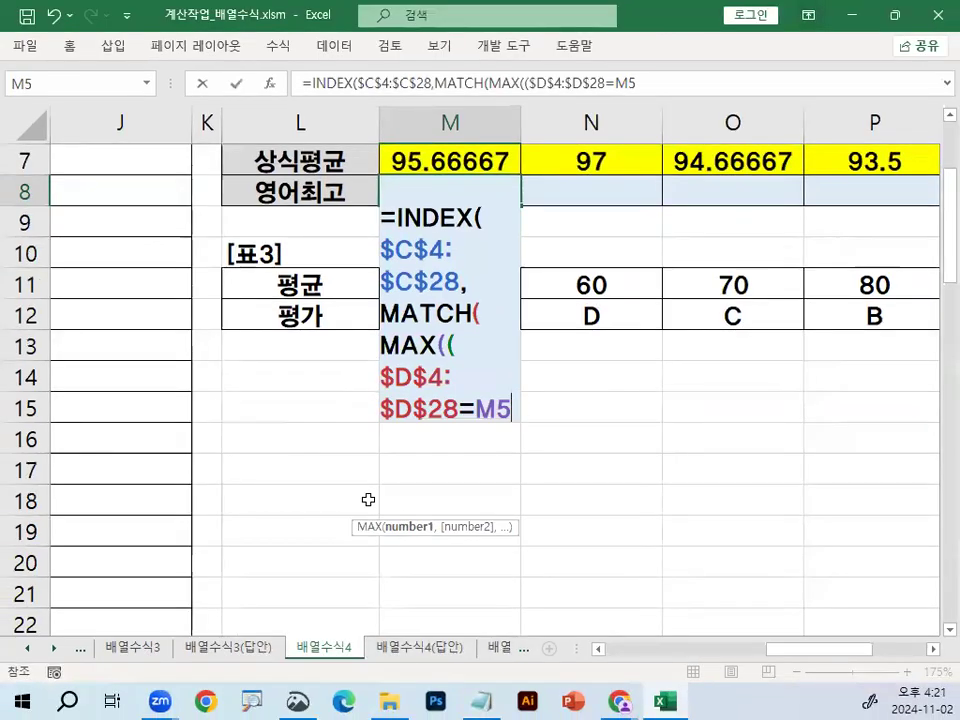
mouse_move(380, 393)
left_mouse_down()
mouse_move(420, 393)
mouse_move(457, 364)
left_mouse_up()
left_click_drag(332, 428, 597, 428)
left_click_drag(587, 366, 614, 410)
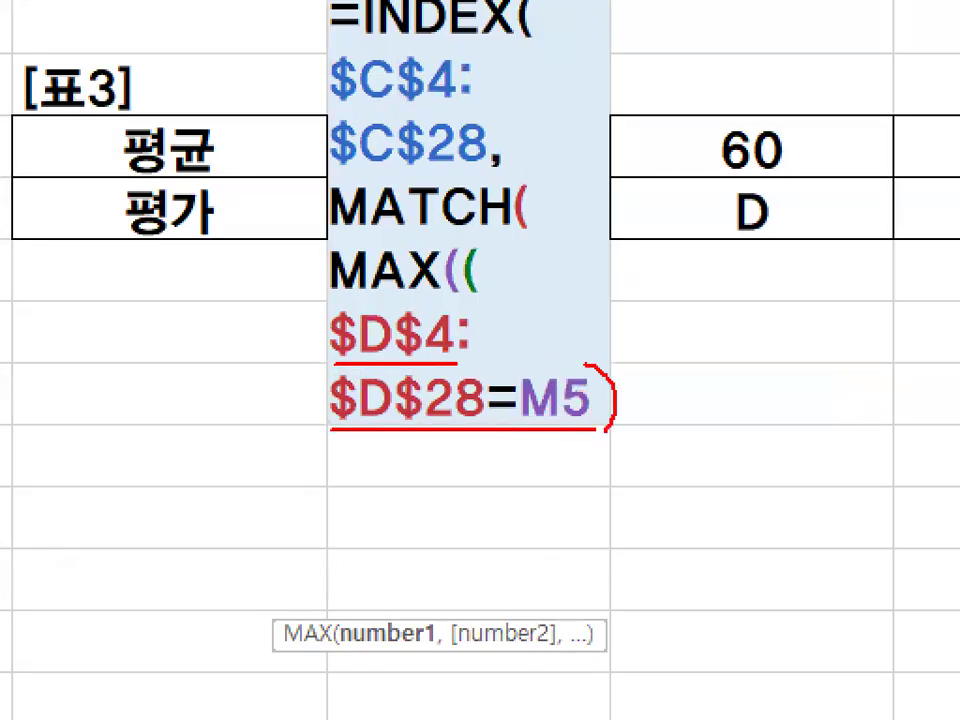
key("Escape")
type(")")
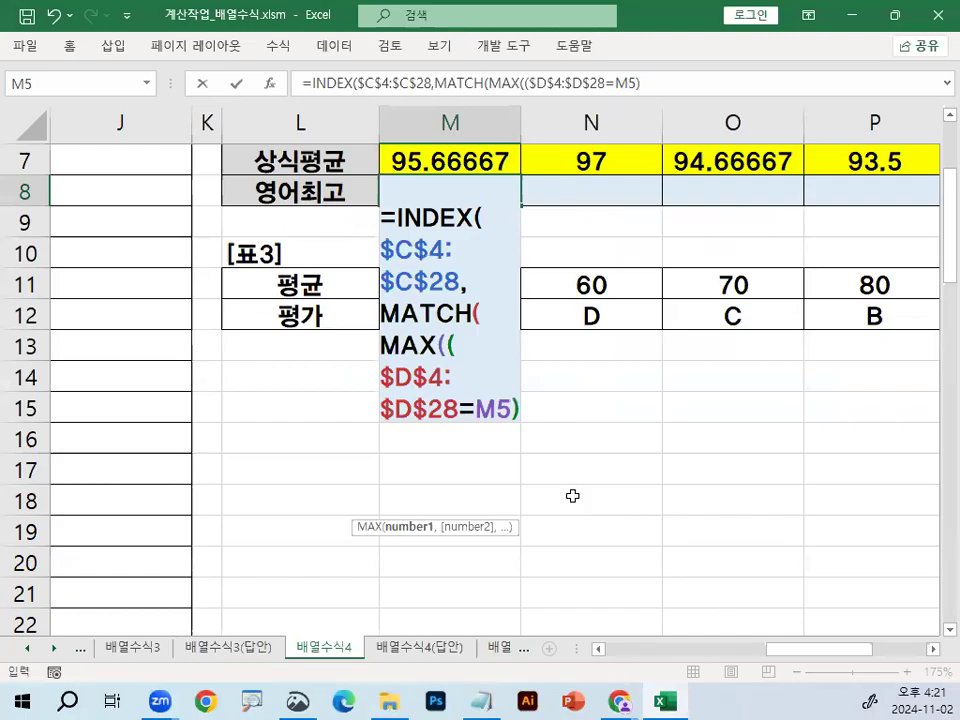
- Multiply the condition by the absolute English score range $F$4:$F$28 and close the MAX function
type("*")
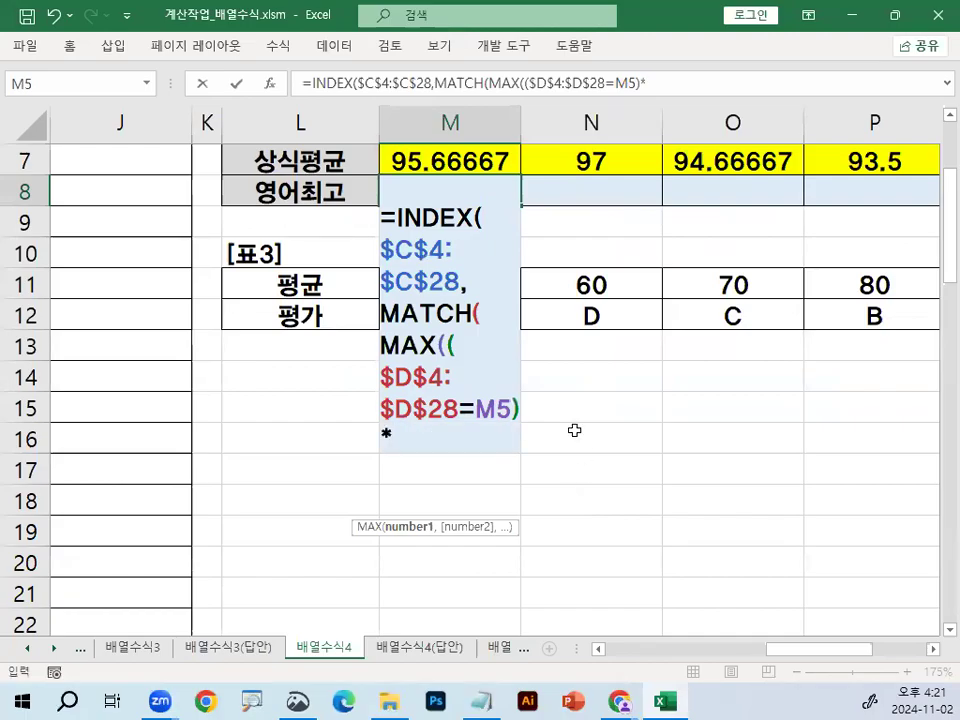
scroll(790, 665, "left", 5)
scroll(740, 668, "right", 3)
scroll(729, 649, "up", 2)
left_click_drag(321, 253, 386, 553)
key("F4")
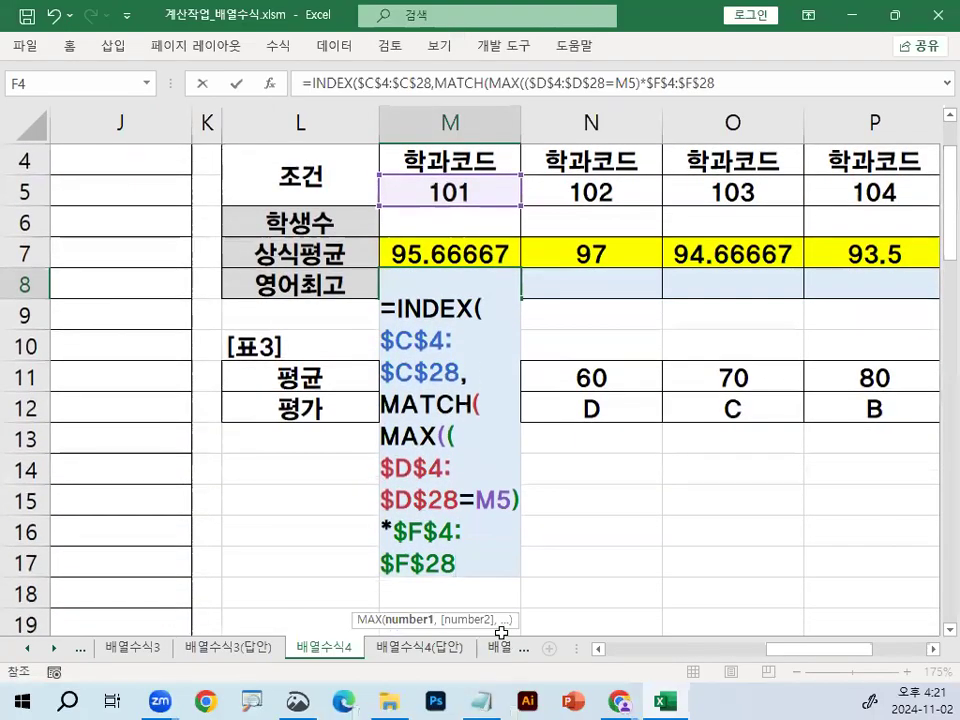
type(")")
scroll(535, 440, "down", 1)
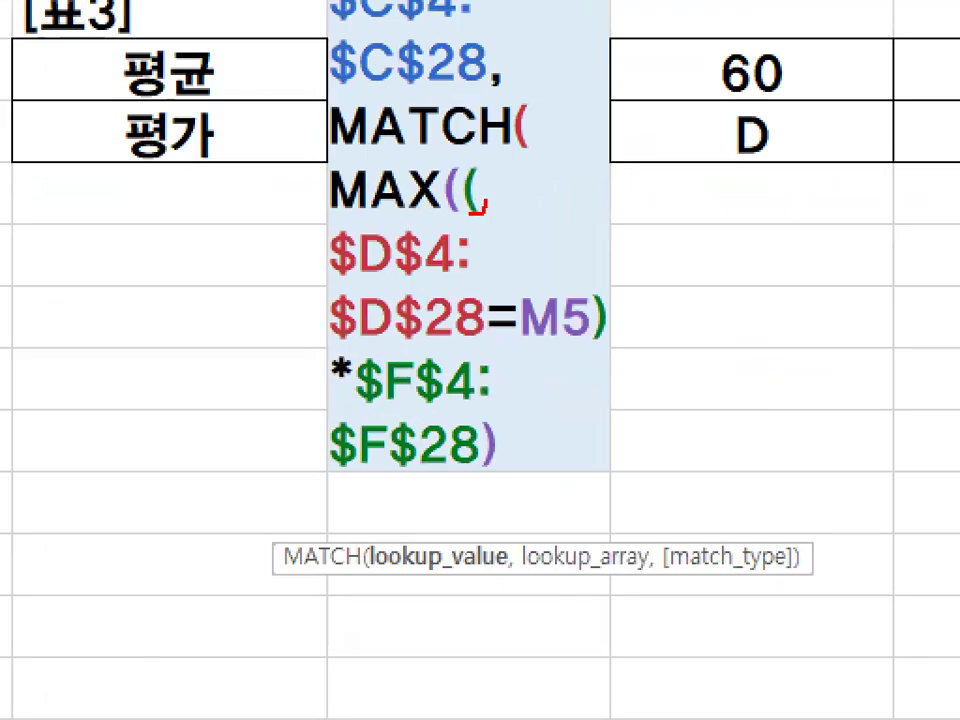
- Add a comma after the completed MAX lookup value to start MATCH's lookup_array argument
left_click_drag(500, 452, 512, 462)
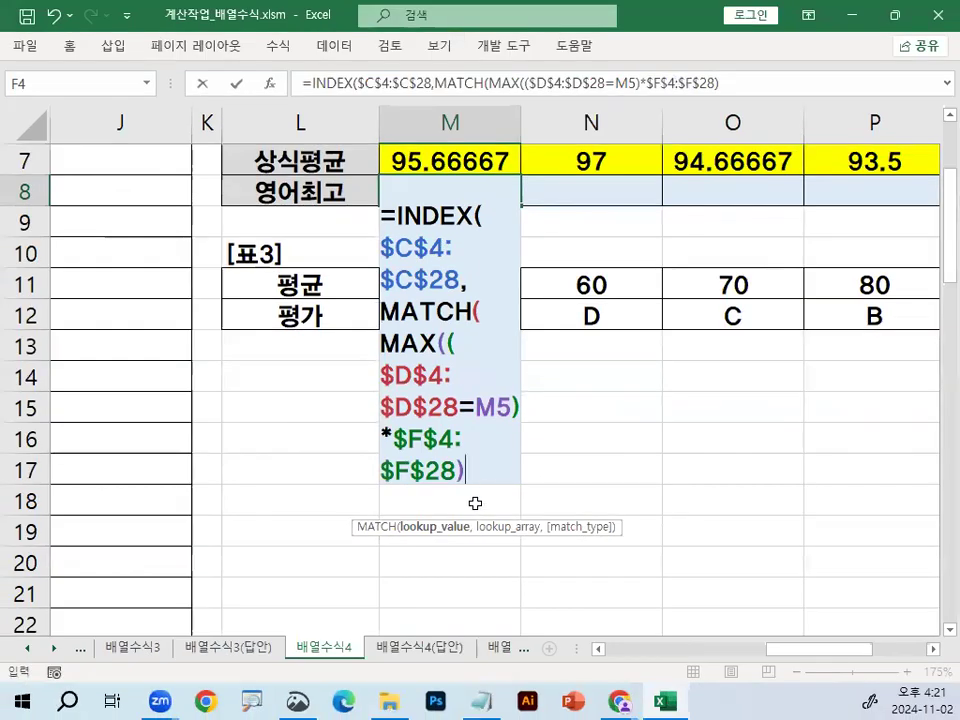
key("ctrl+1")
left_click(459, 417)
left_click_drag(300, 218, 482, 218)
mouse_move(300, 258)
left_mouse_down()
mouse_move(266, 332)
mouse_move(270, 510)
left_mouse_up()
key("Escape")
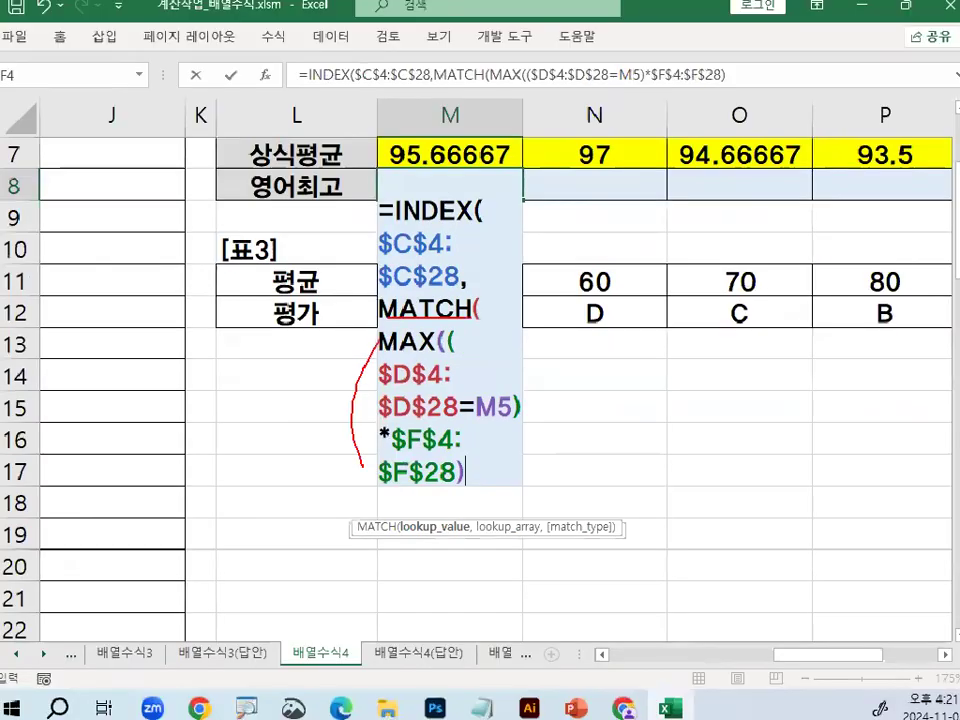
type(",")
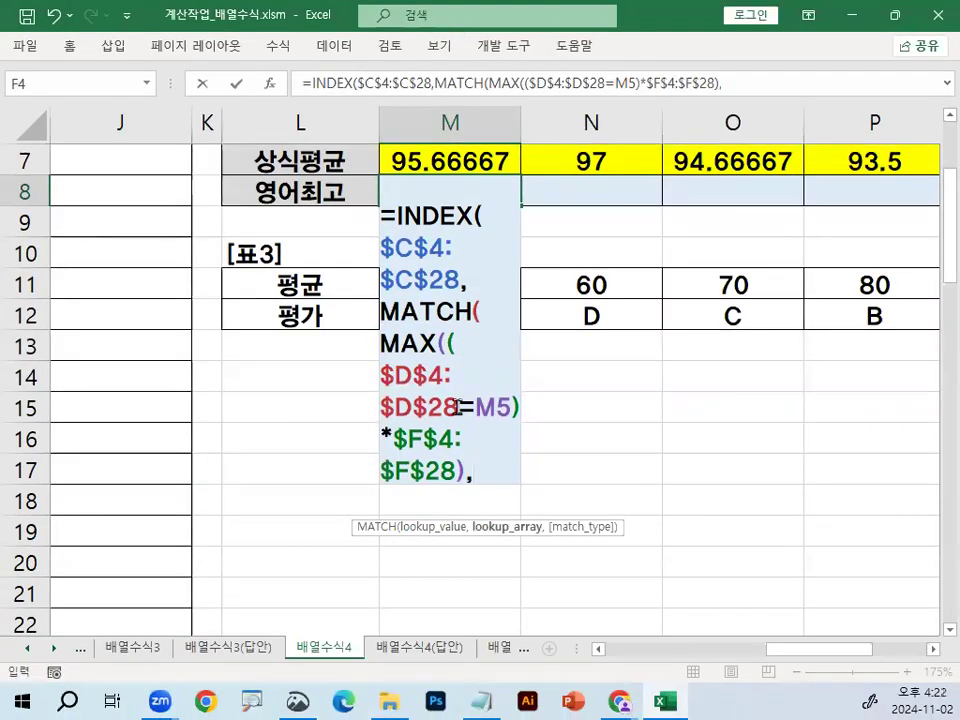
key("ctrl+1")
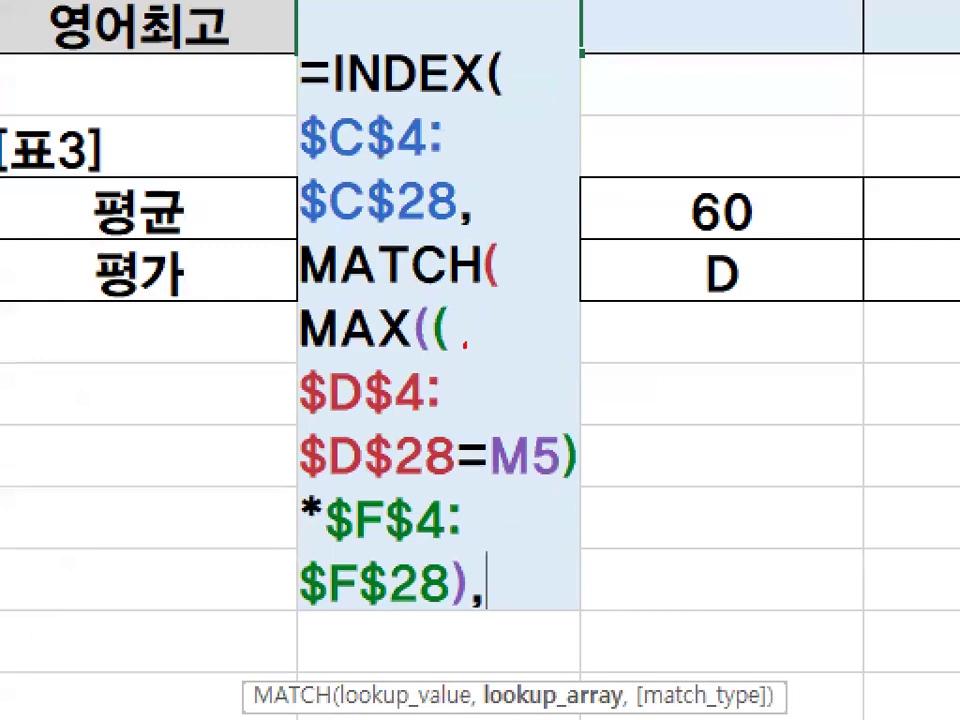
key("Escape")
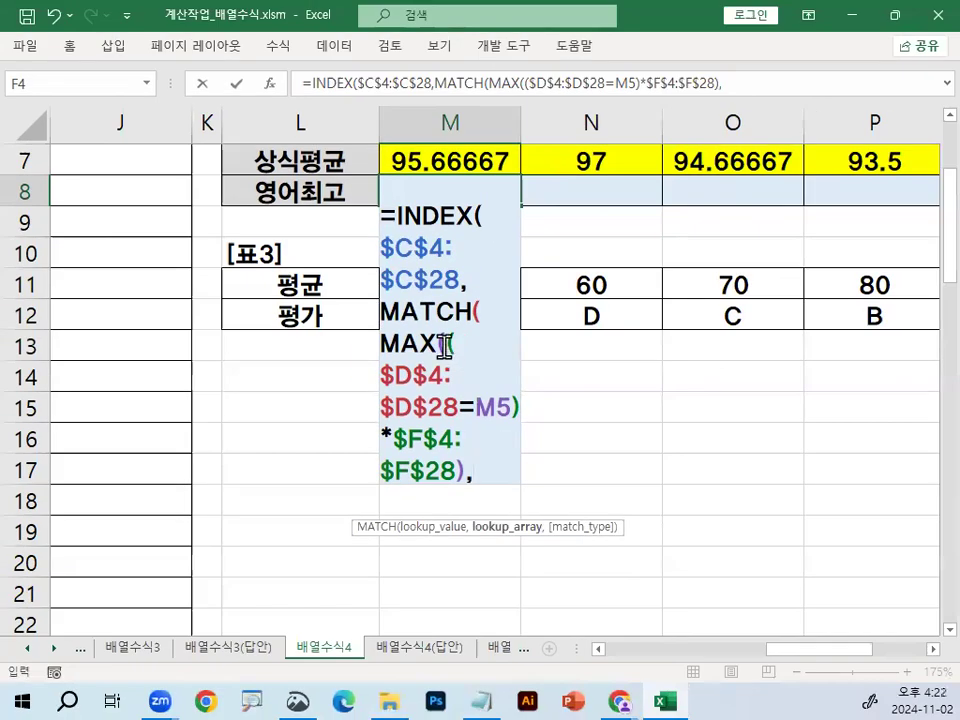
- Copy ($D$4:$D$28=M5)*$F$4:$F$28 from inside MAX into MATCH's lookup_array argument
left_click_drag(446, 343, 455, 470)
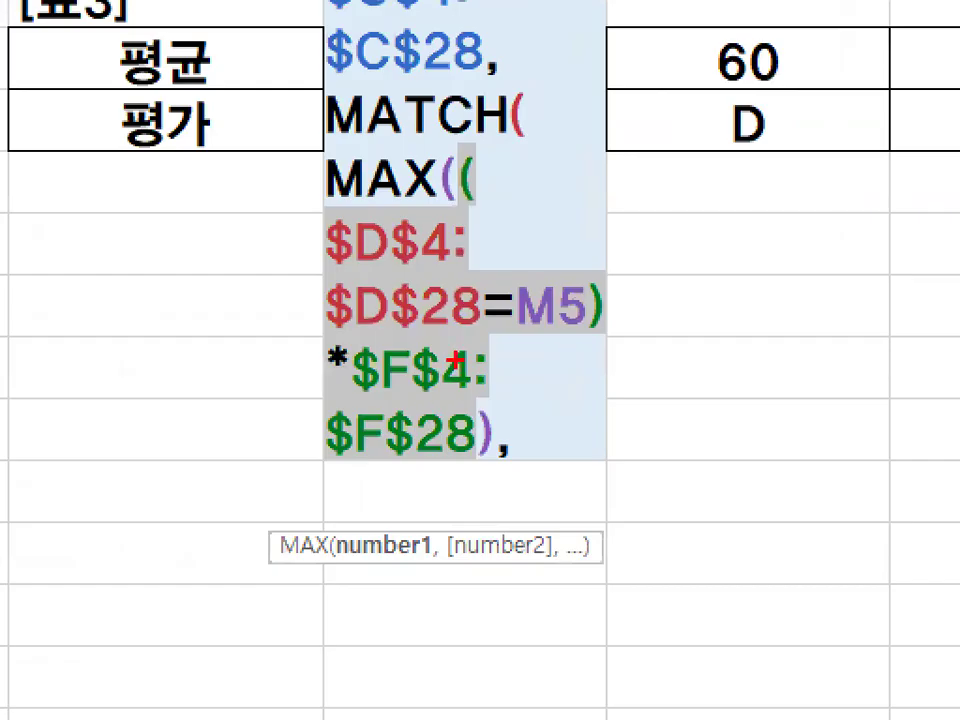
key("Escape")
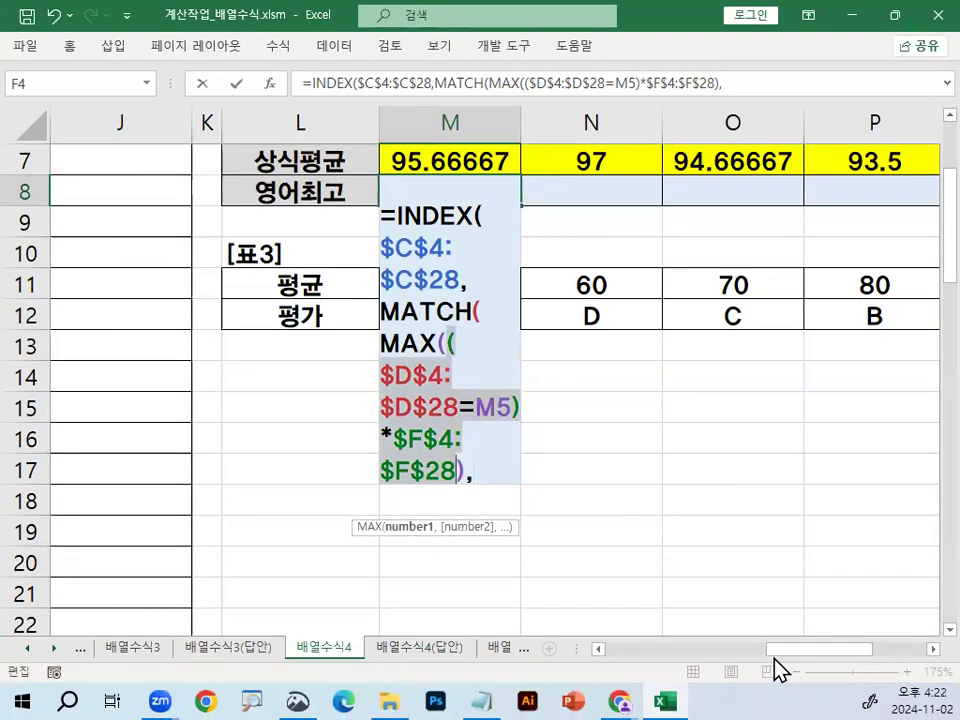
left_click(476, 472)
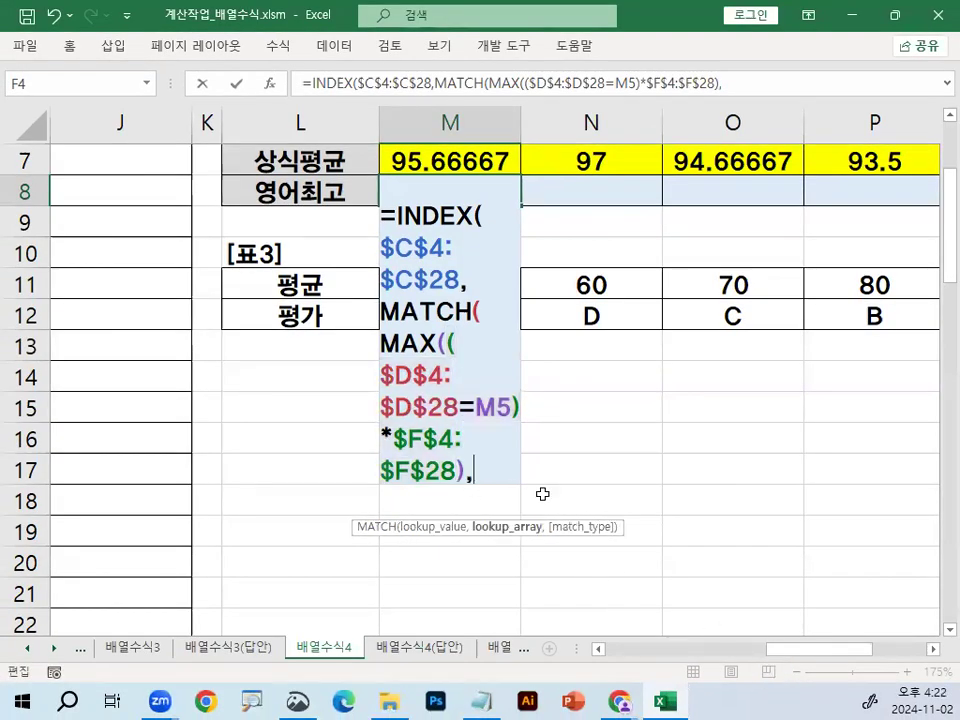
key("ctrl+v")
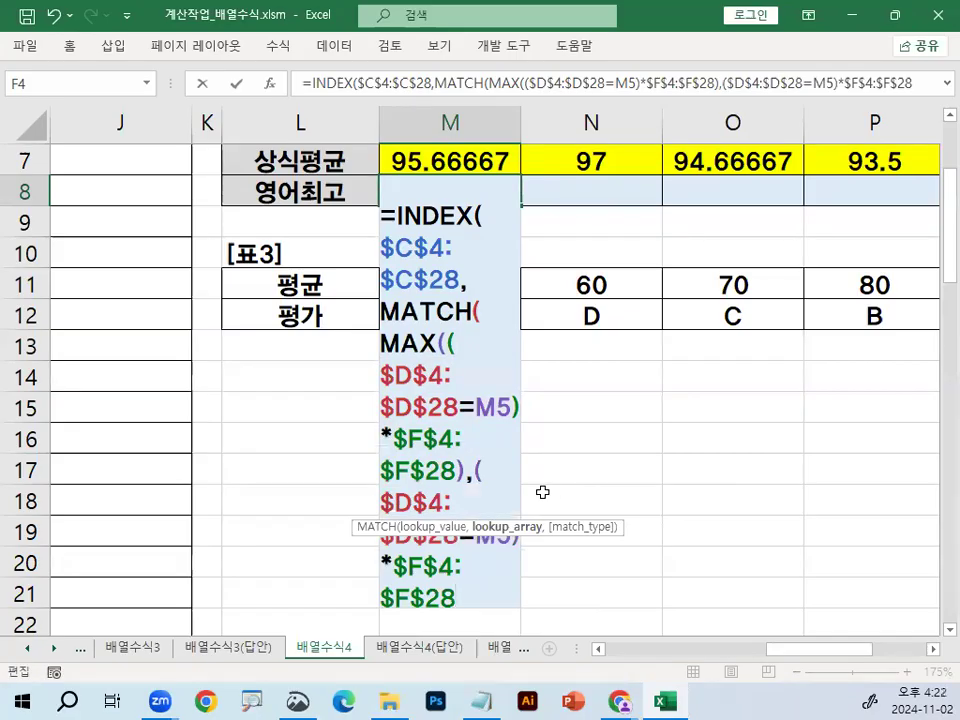
left_click_drag(358, 525, 122, 492)
scroll(308, 514, "down", 2)
scroll(321, 494, "up", 1)
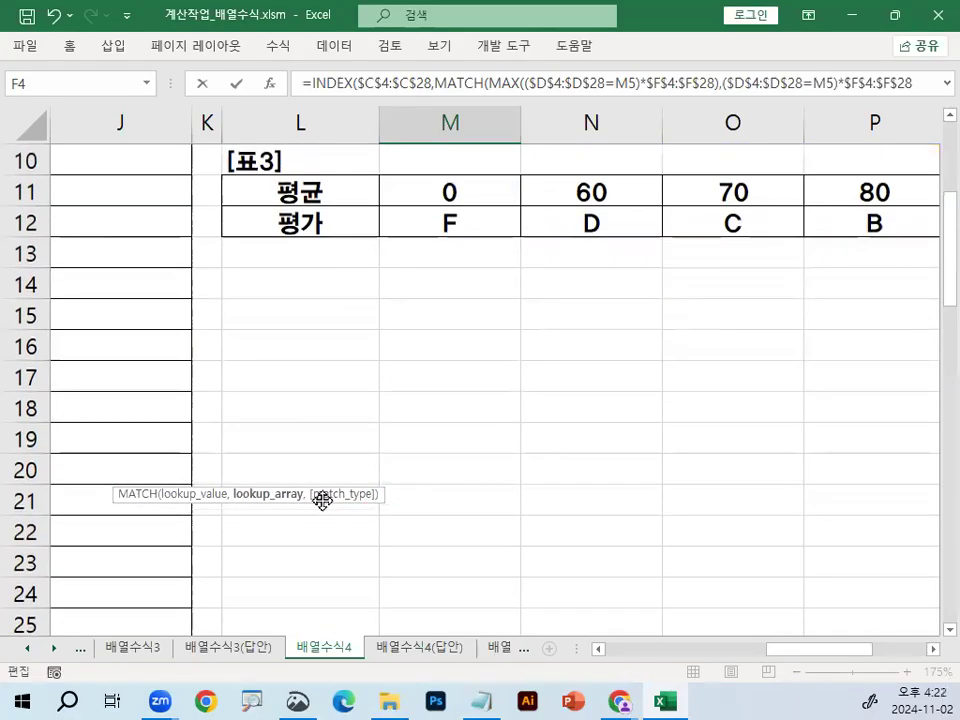
scroll(345, 471, "up", 2)
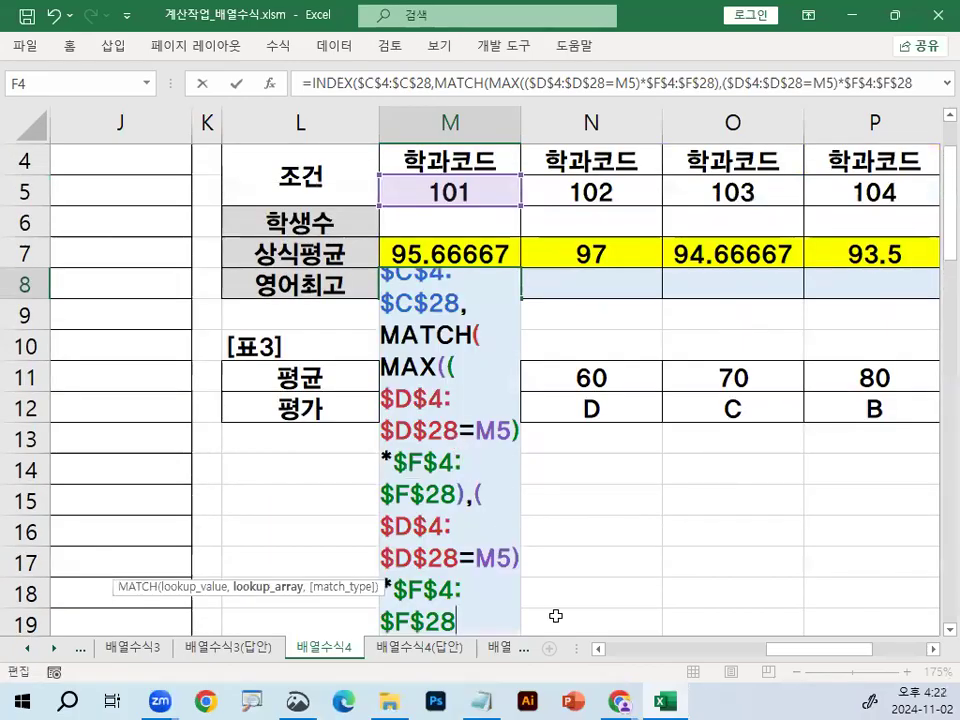
- Finish the formula with match type 0 and column number 1, then enter it as an array formula in M8
type(",0")
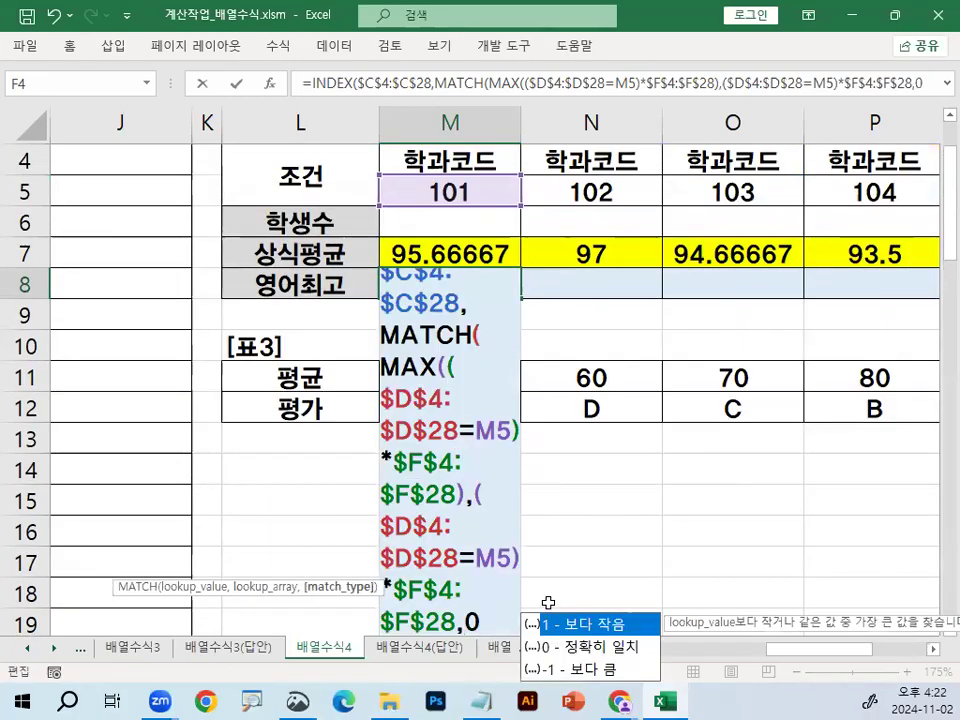
type(")")
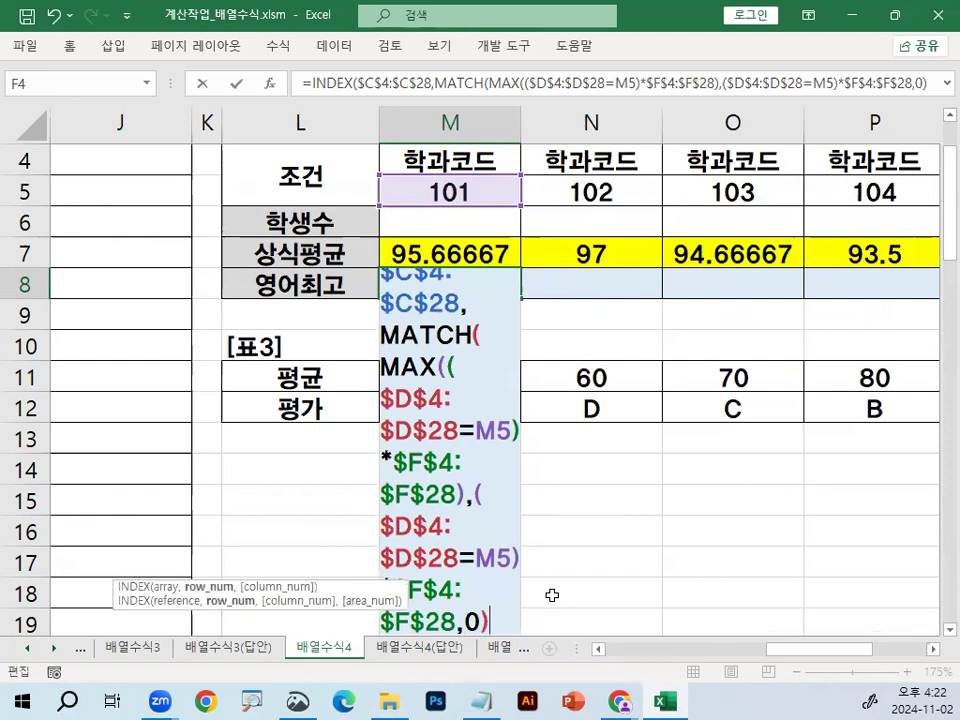
type(",")
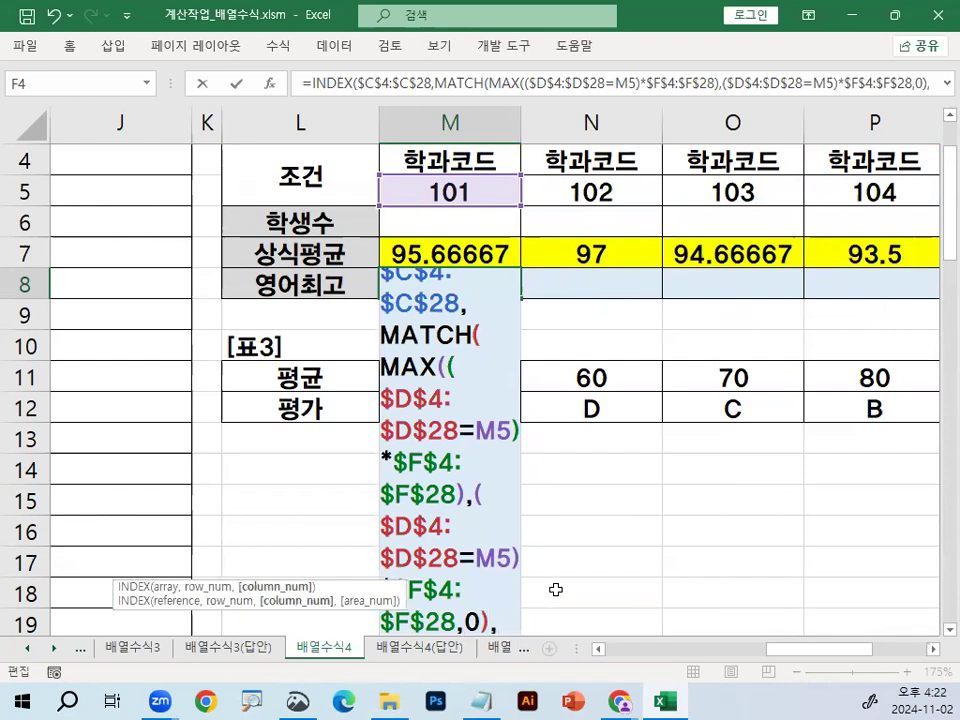
type("1")
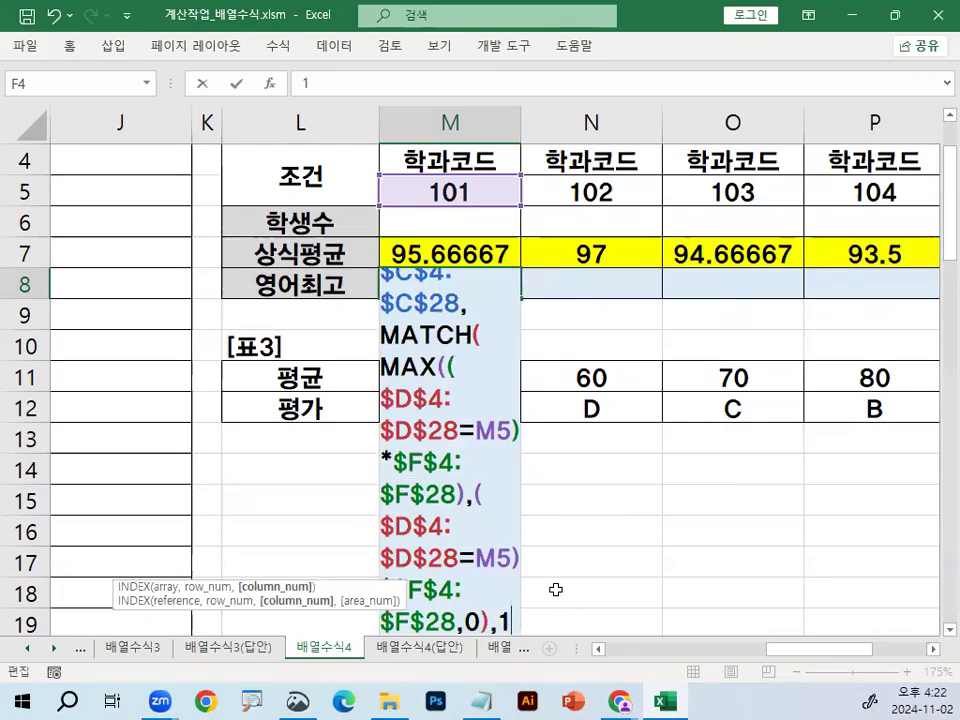
type(")")
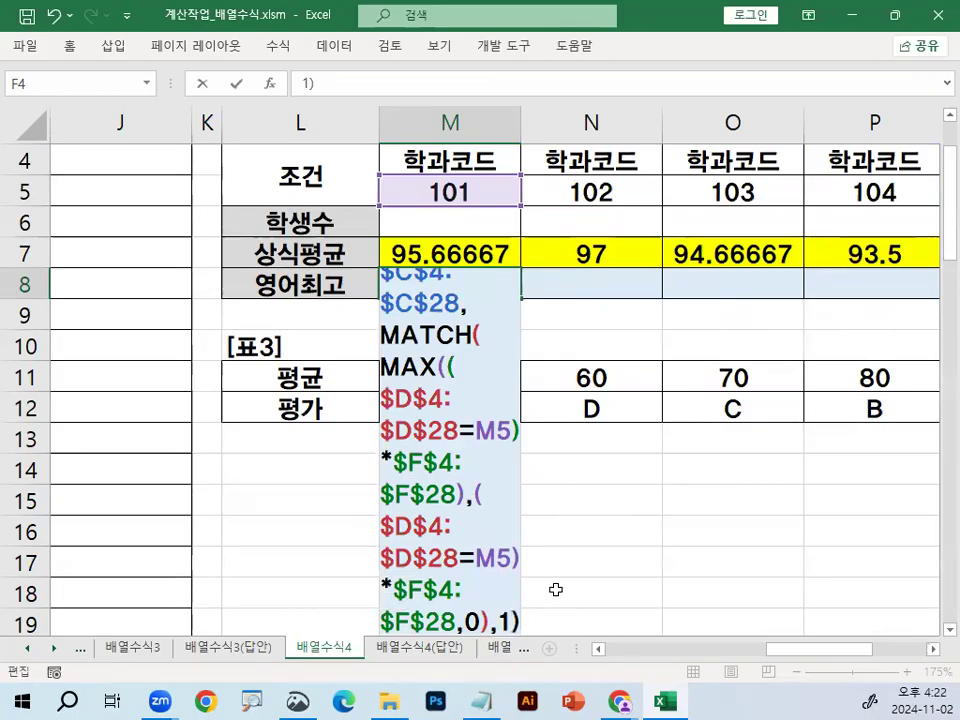
key("ctrl+shift+Return")
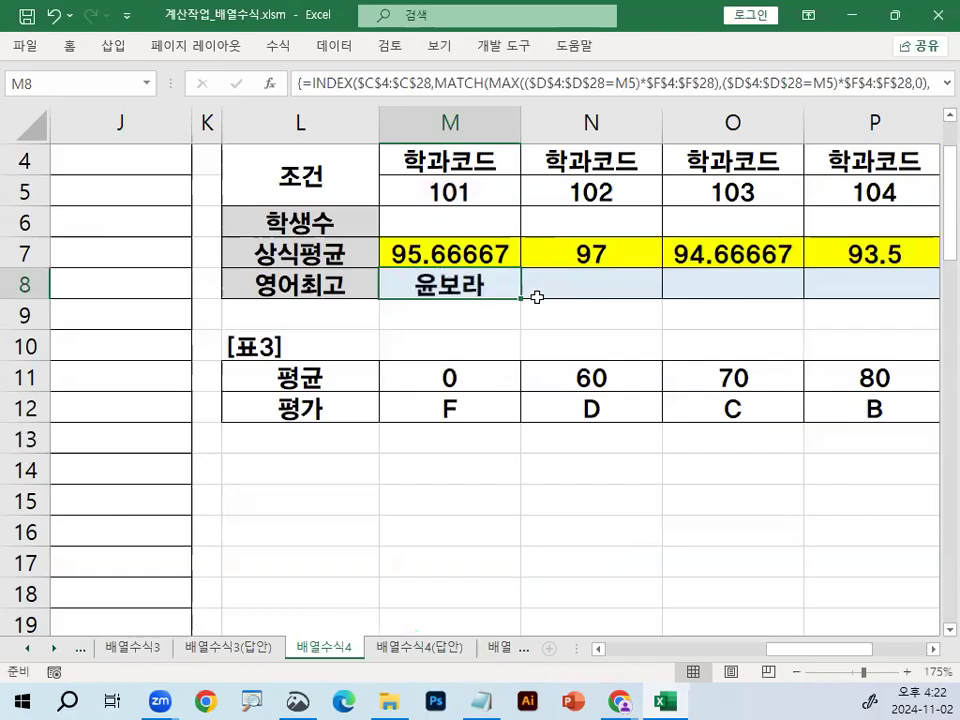
- Fill the M8 array formula across row 8 to R8 and check the copied cells
left_click_drag(525, 298, 853, 311)
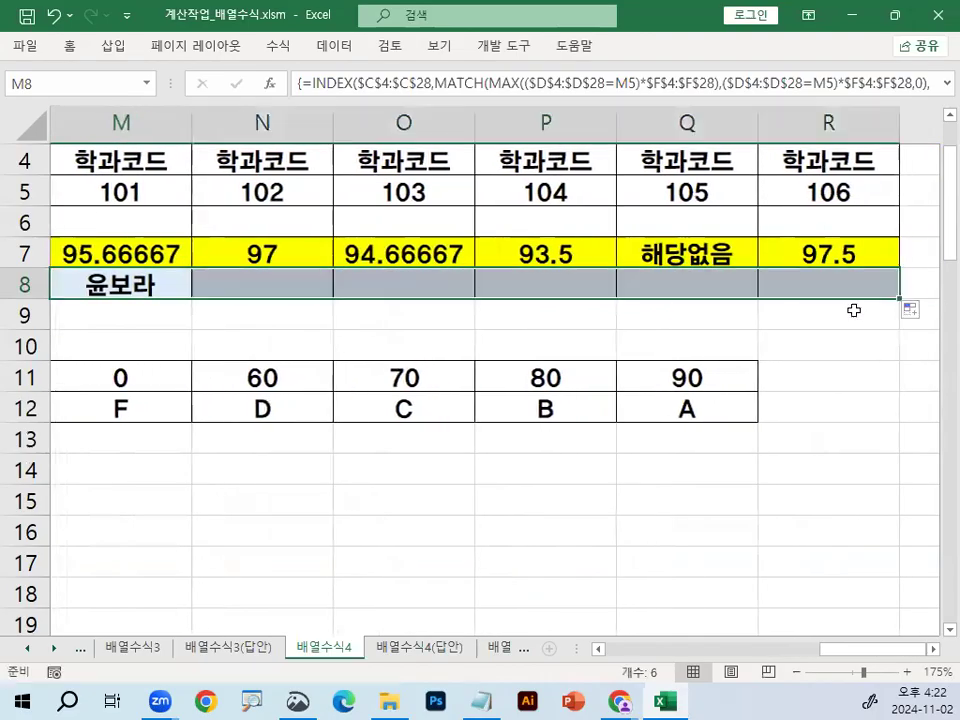
left_click(287, 284)
left_click(400, 285)
left_click(514, 285)
left_click(660, 285)
left_click(803, 283)
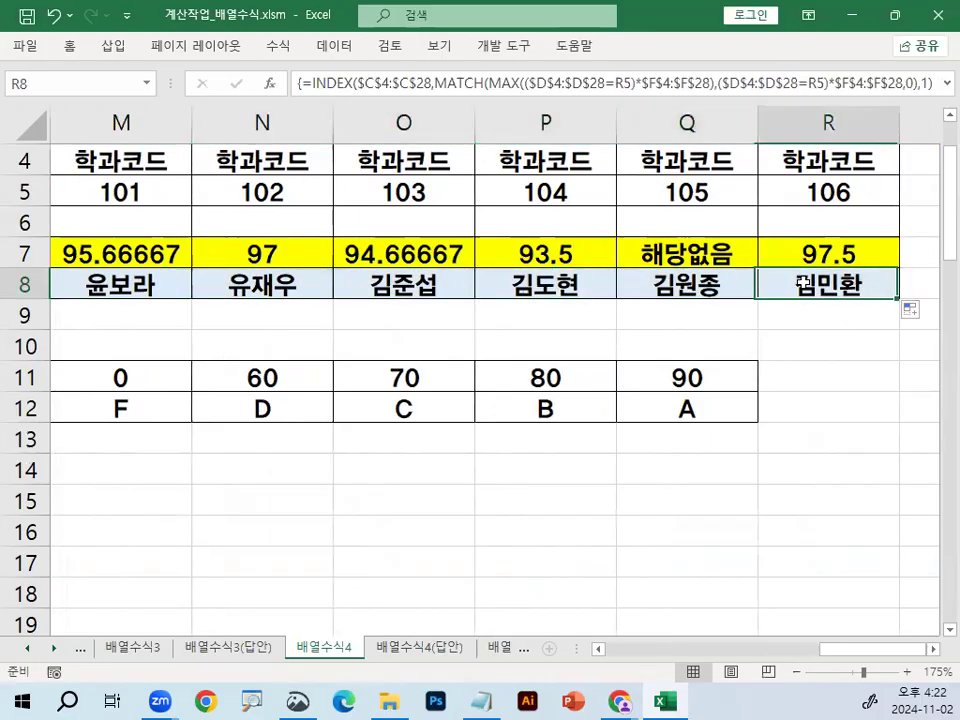
left_click(78, 285)
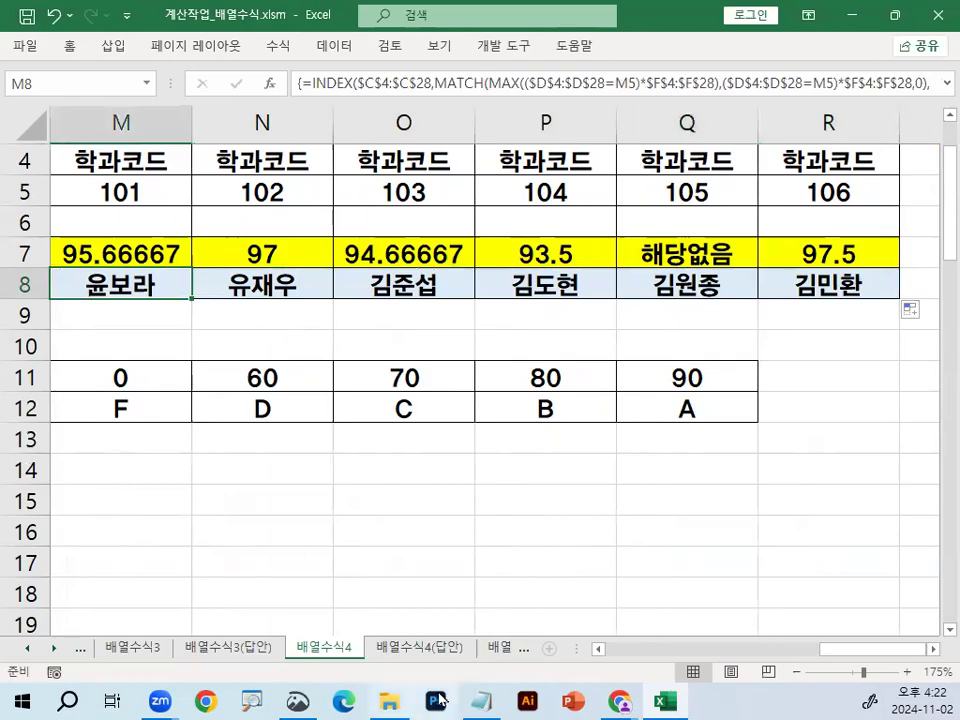
- Switch to the Notepad class notes and paste the finished INDEX formula under the <최종식> pattern, split over three lines
left_click(482, 700)
key("Return")
key("ctrl+v")
key("Down")
key("Down")
key("Down")
key("Down")
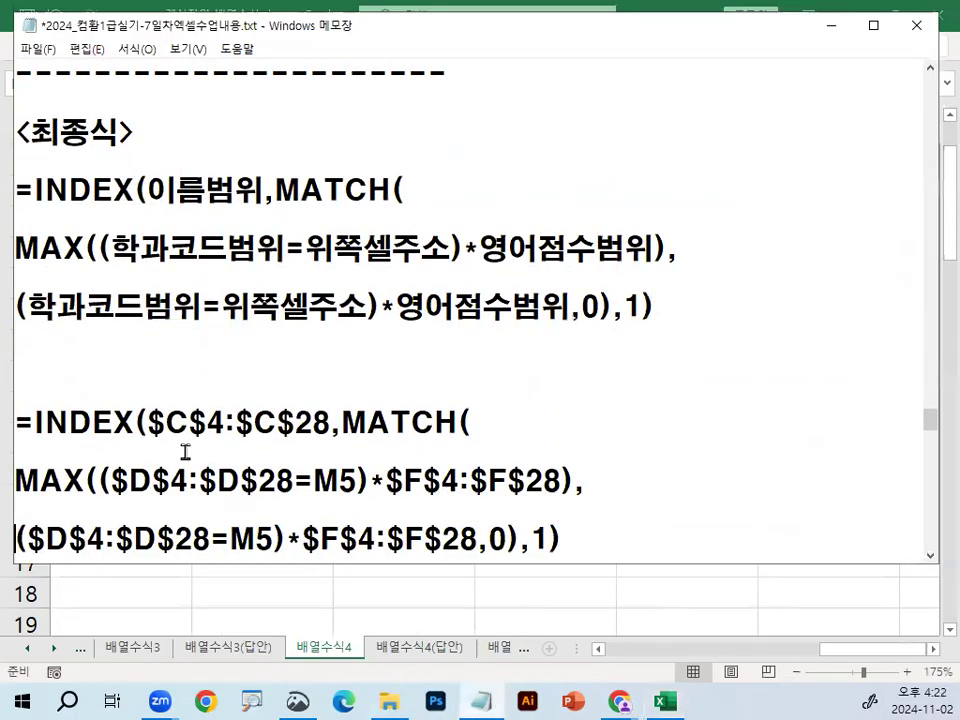
type("]")
key("Return")
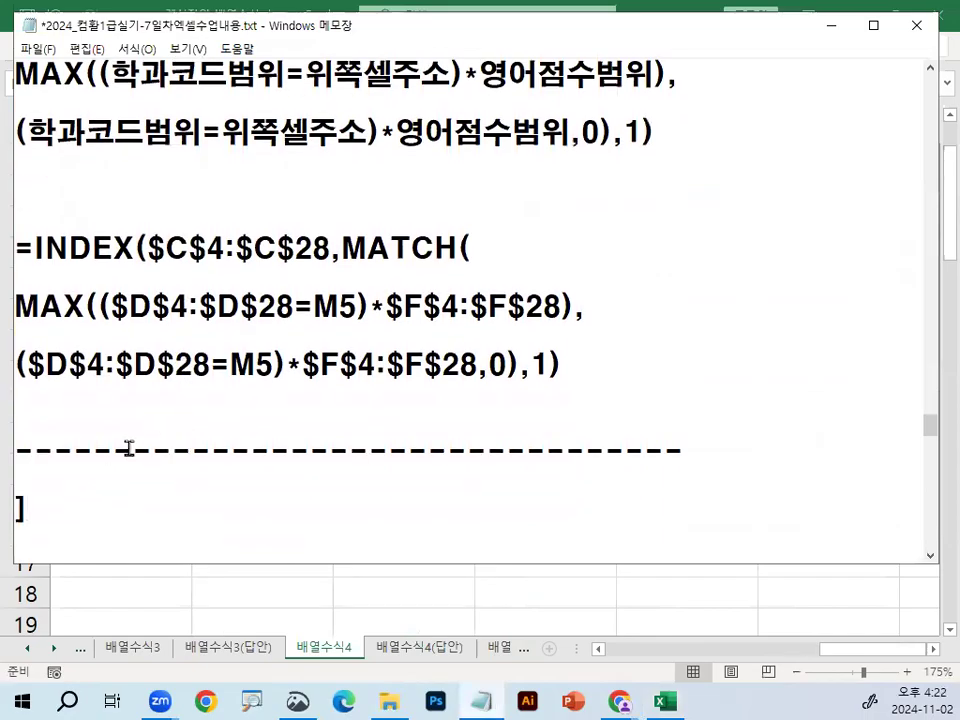
- Remove (조건1)* in front of 계산범위,0 from the general INDEX/MATCH array formula in the notes
scroll(137, 369, "up", 1)
left_click_drag(148, 190, 283, 193)
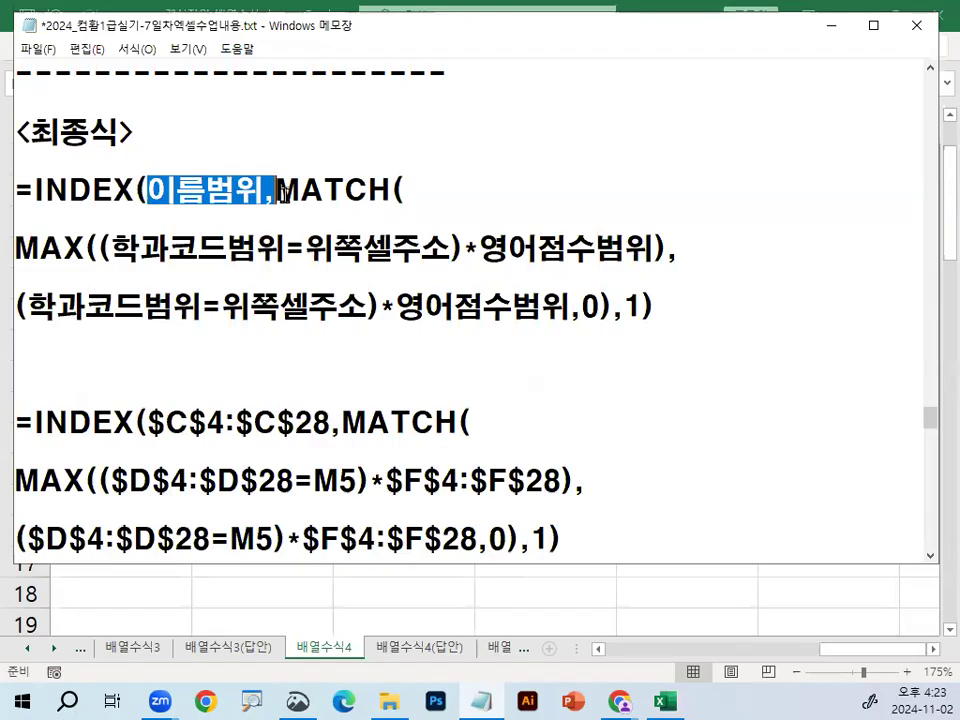
scroll(483, 251, "down", 1)
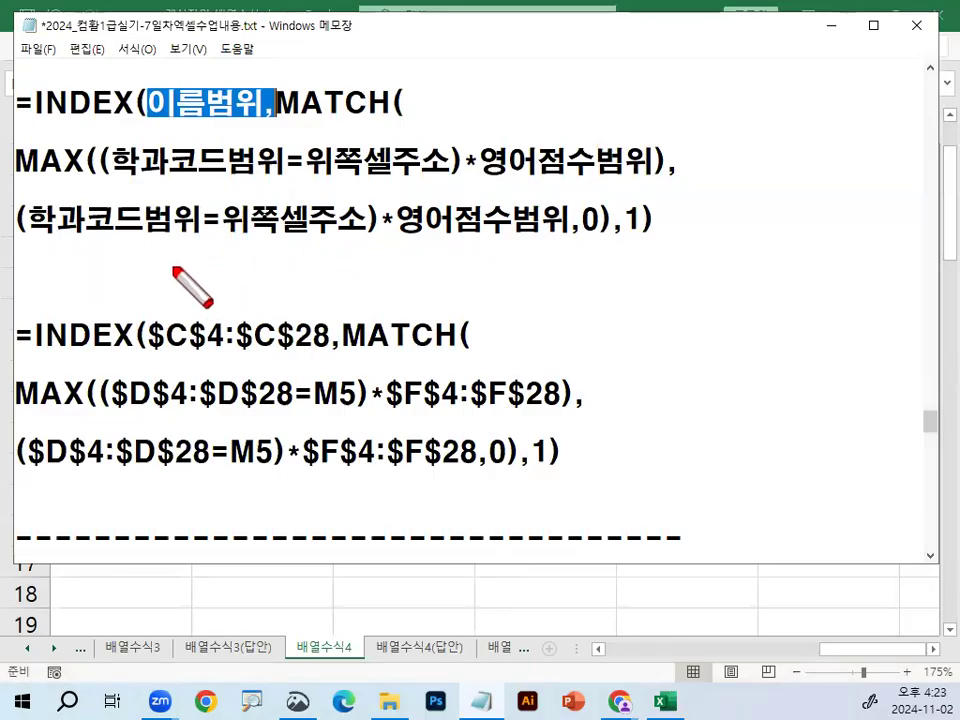
left_click_drag(25, 238, 401, 249)
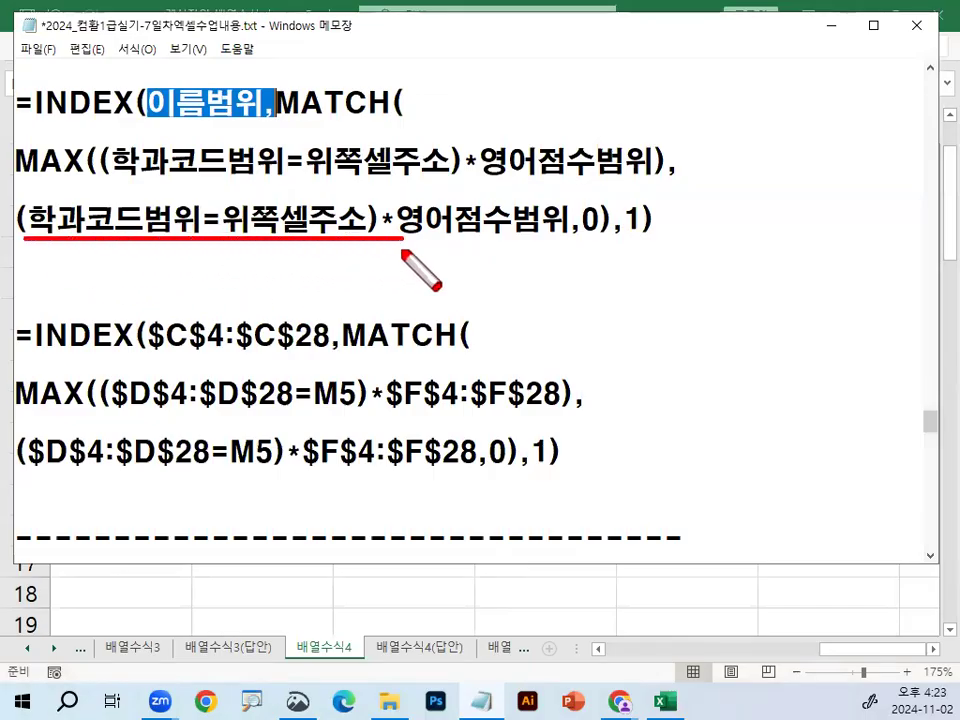
key("Escape")
scroll(384, 286, "up", 6)
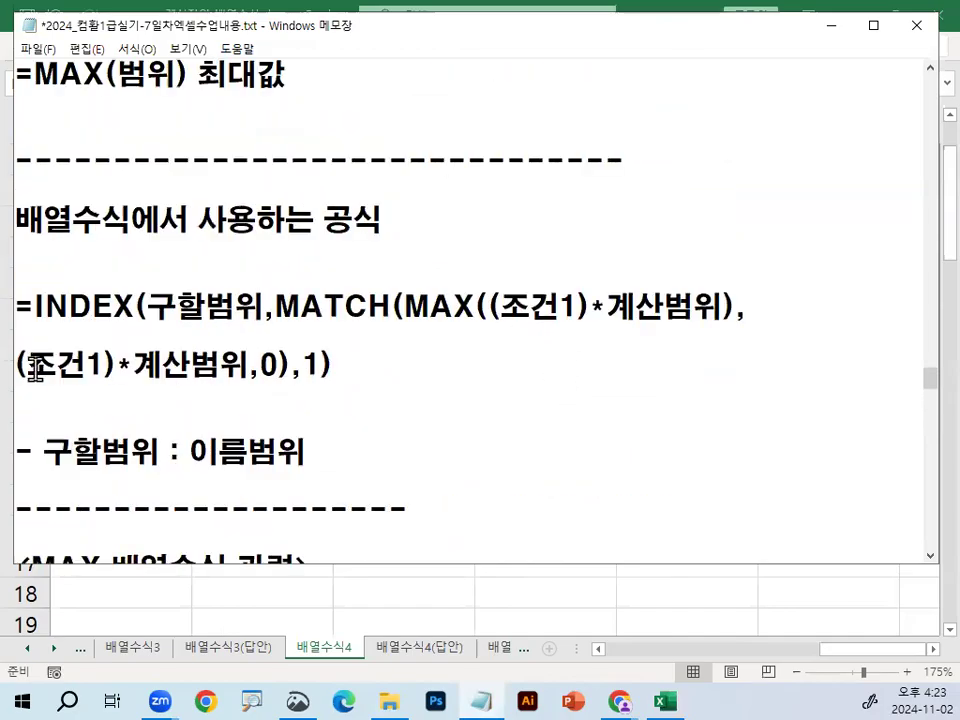
left_click_drag(22, 365, 133, 365)
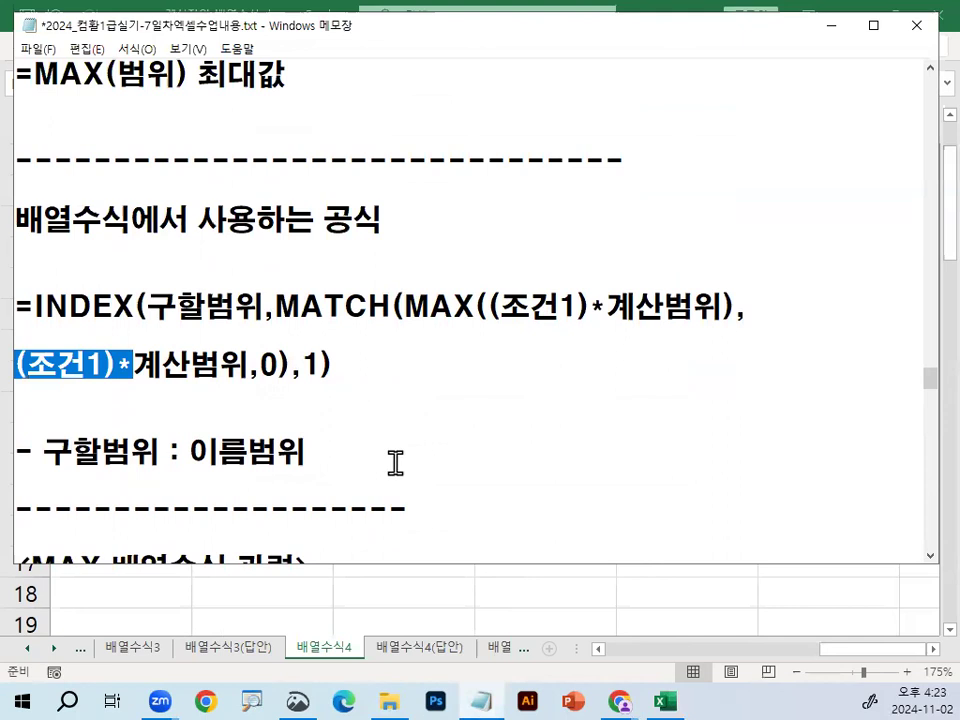
key("Delete")
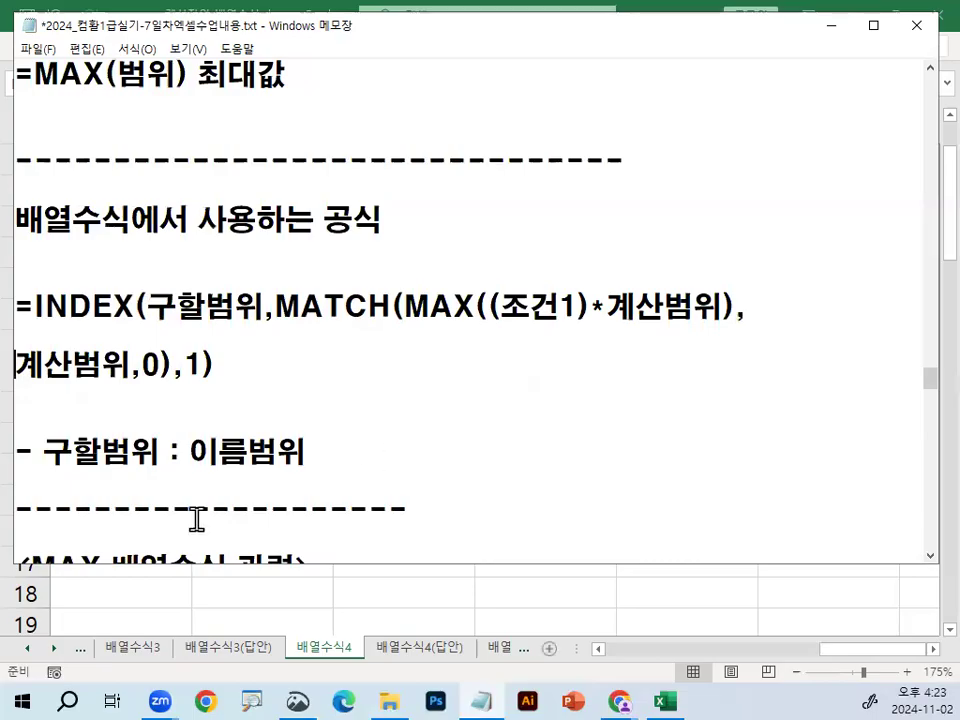
key("ctrl+1")
left_click(75, 409)
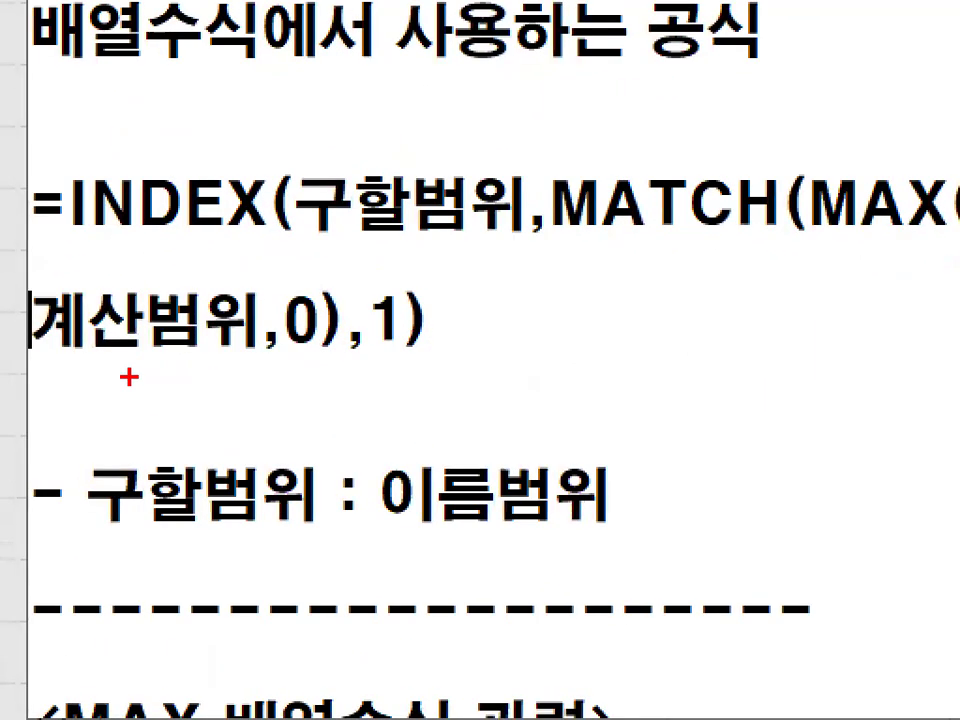
- Mark the 계산범위,0 part of the general INDEX/MATCH formula in the notes, and switch back to the Excel workbook
left_click_drag(398, 343, 325, 413)
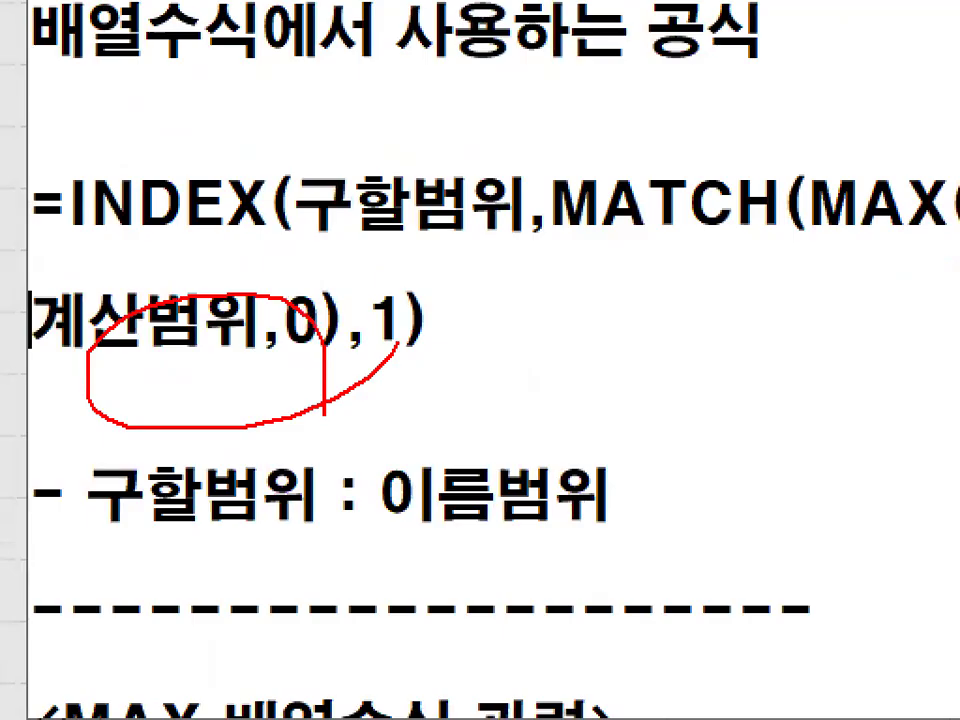
key("Escape")
left_click(838, 36)
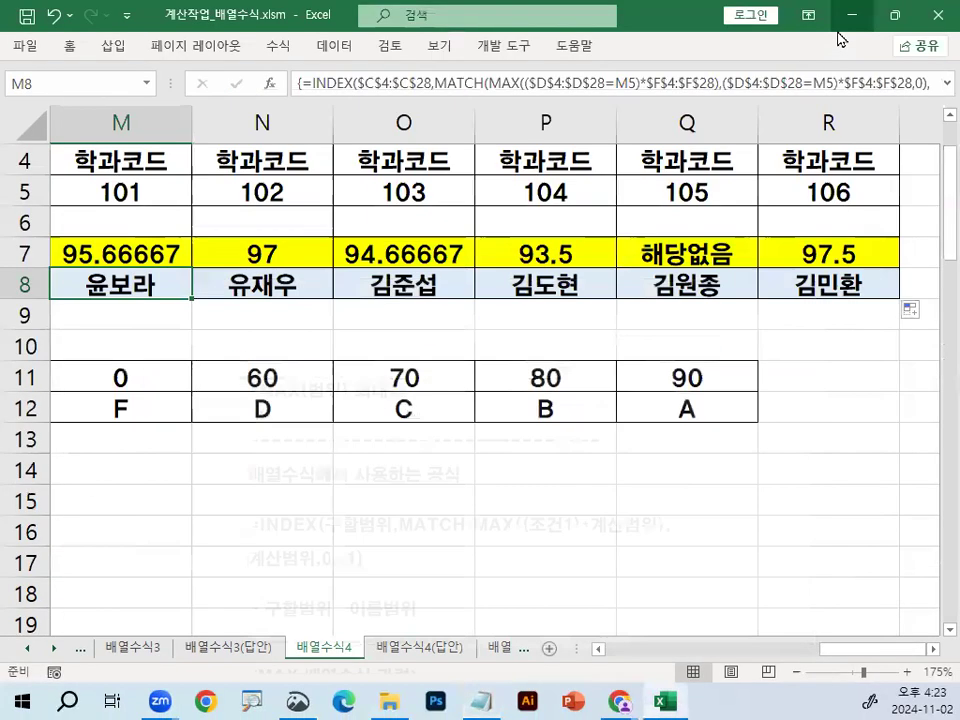
- Start a sample table below the grade table by entering the header 성별 in N15
left_click(326, 491)
scroll(334, 505, "down", 2)
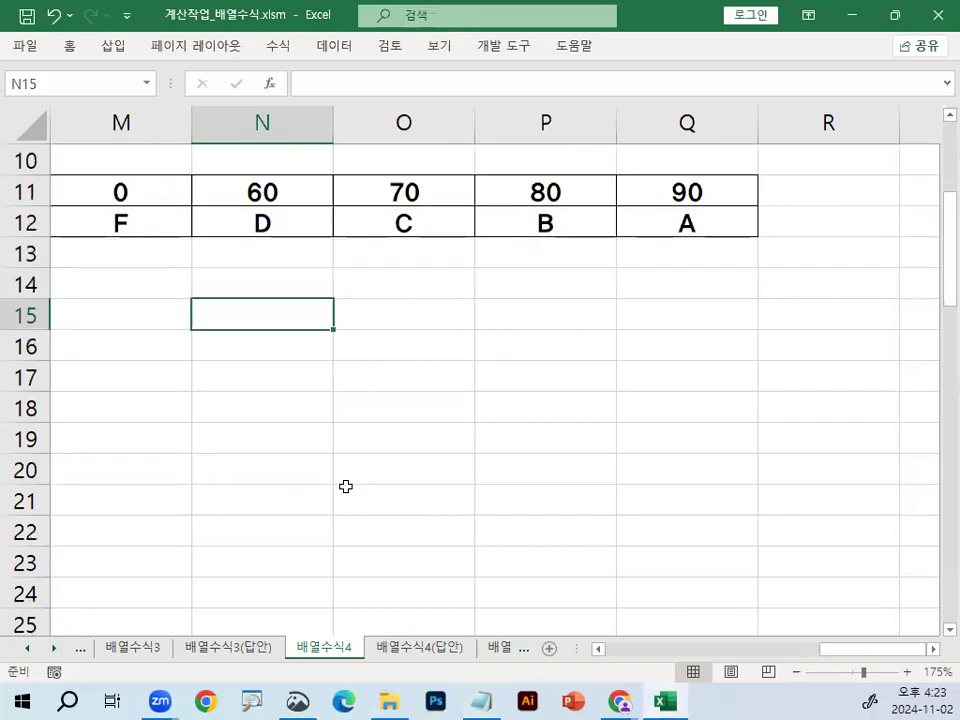
key("Up")
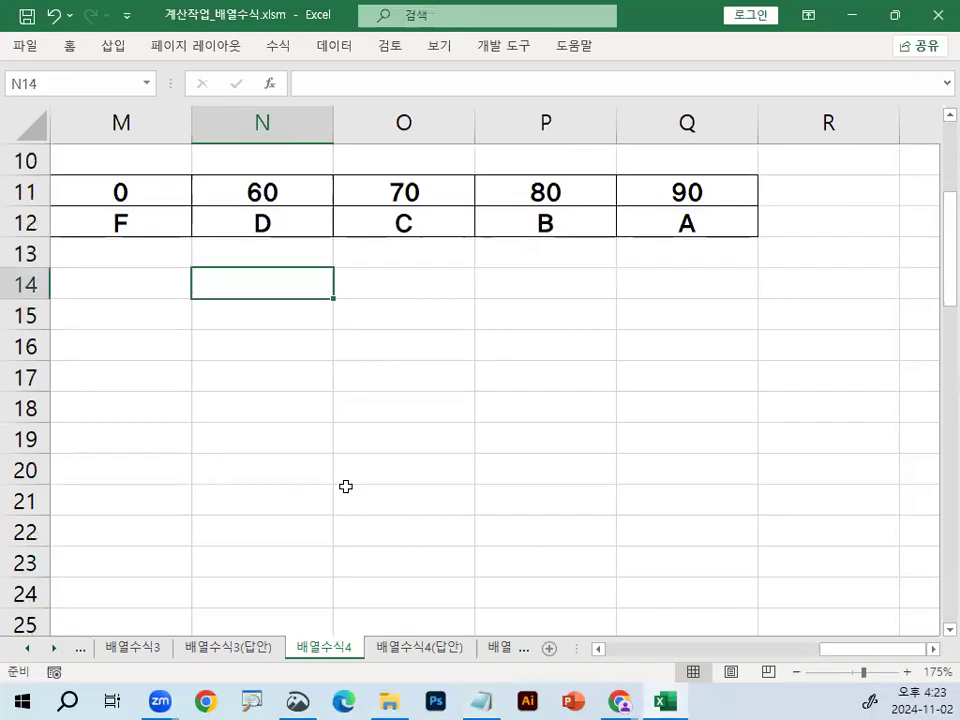
key("Down")
type("TJF")
key("BackSpace")
key("BackSpace")
key("BackSpace")
key("Hangul")
type("ㅅㅓㅇㅂㅕㄹ")
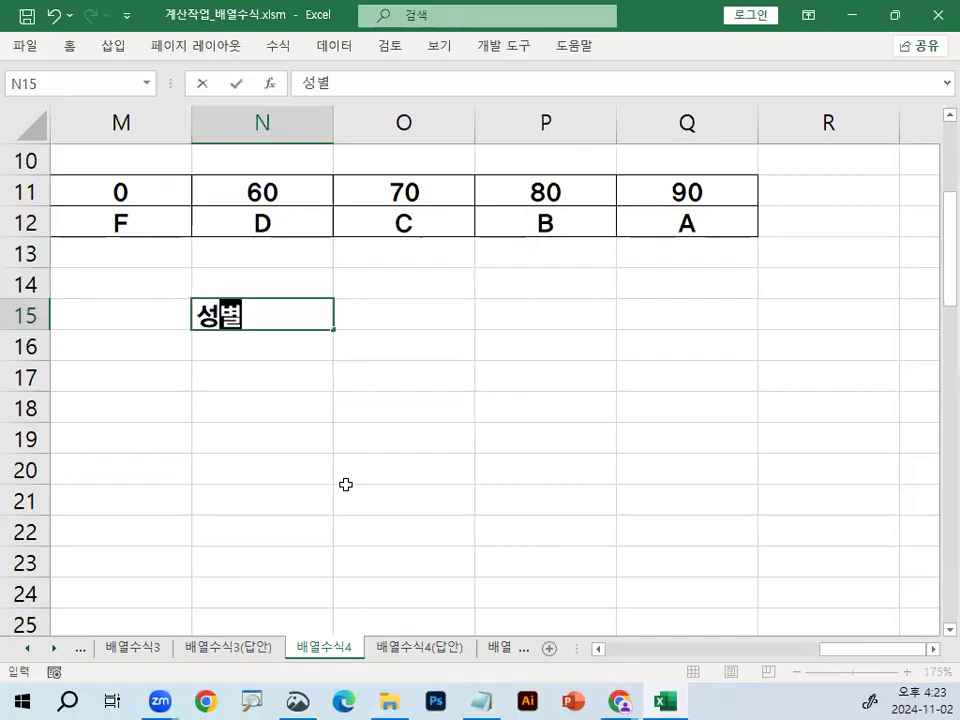
key("Return")
- Fill N16:N19 under 성별 with 여, 남, 여 and 남
type("나ㅓ")
key("BackSpace")
key("BackSpace")
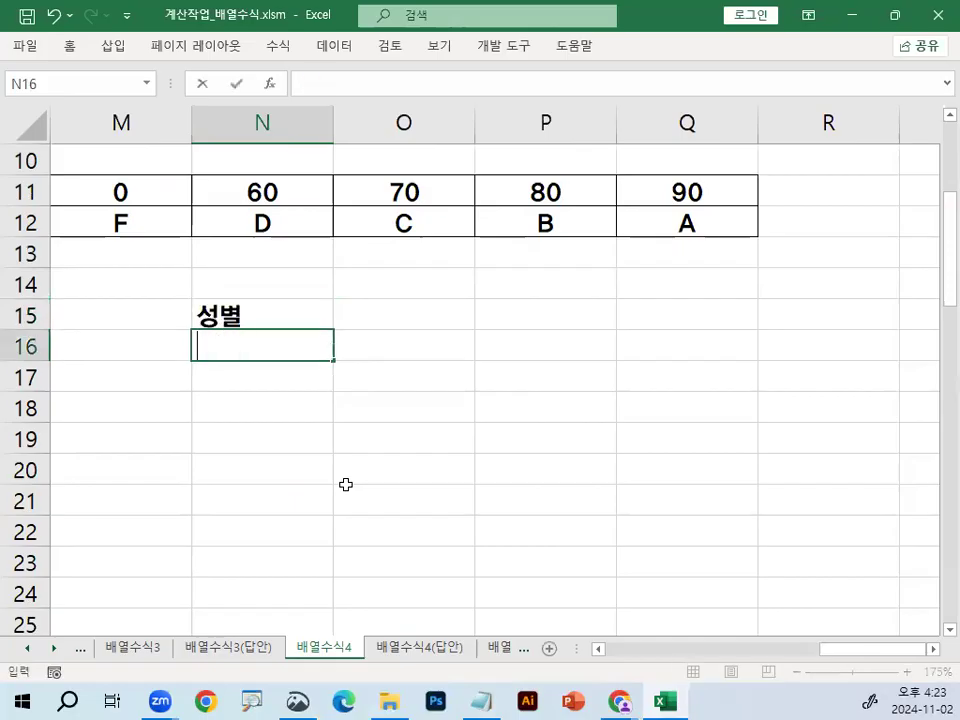
type("여")
key("Return")
type("남")
key("Return")
type("여")
key("Return")
type("남")
key("Return")
- Enter the header 점수 in O15, beside the 성별 header
key("Up")
key("Up")
key("Up")
key("Up")
key("Up")
key("Up")
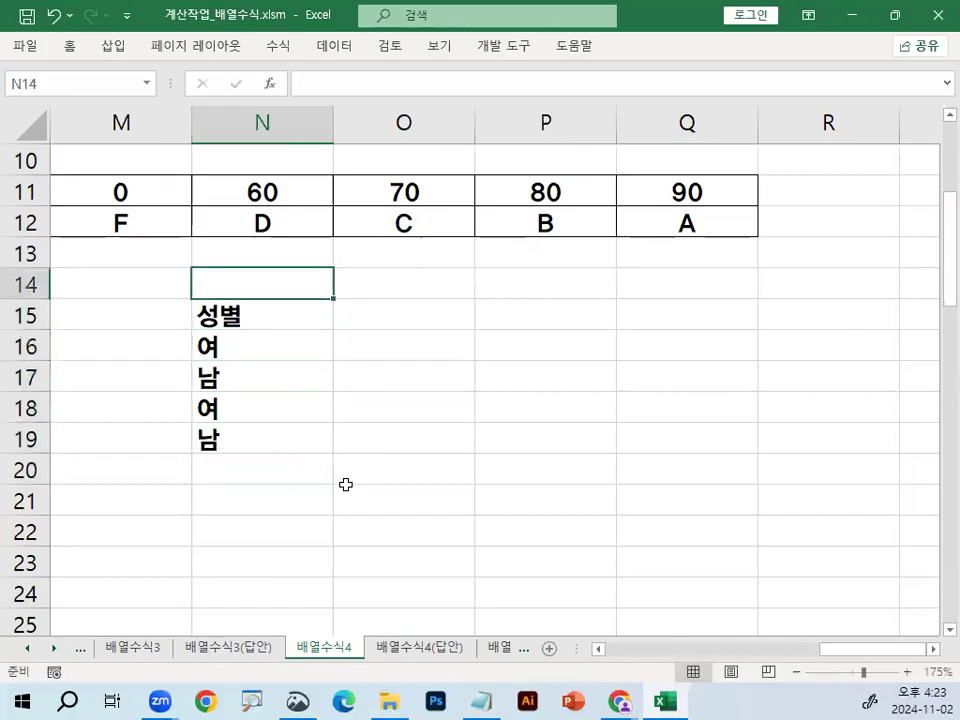
key("Right")
key("Down")
type("점수")
key("Return")
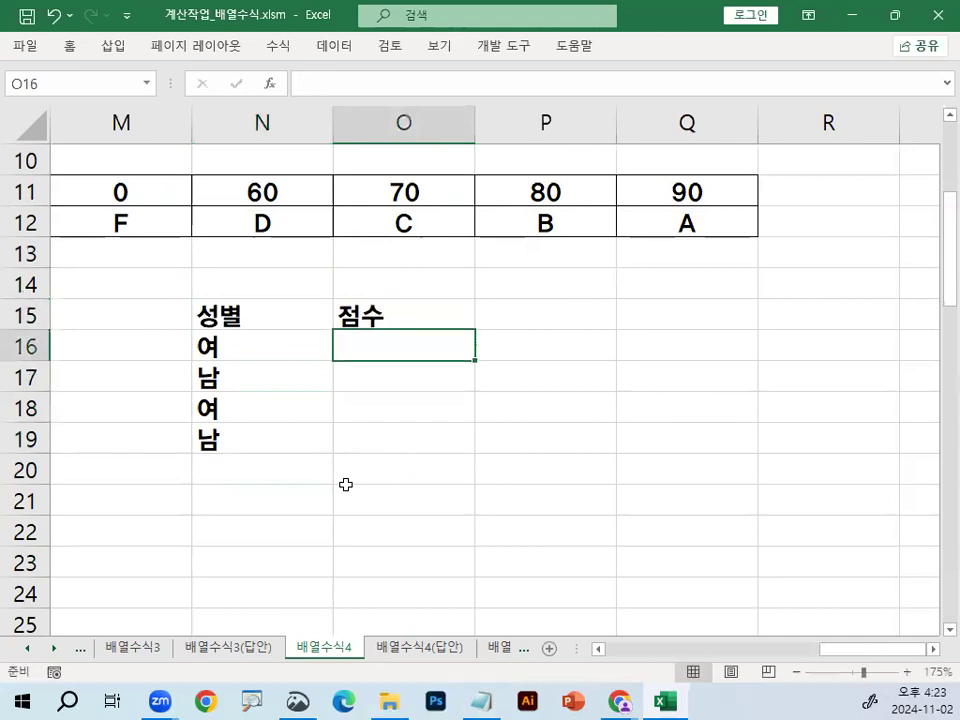
- Fill O16:O19 under 점수 with the scores 100, 100, 80 and 90
type("100")
key("Return")
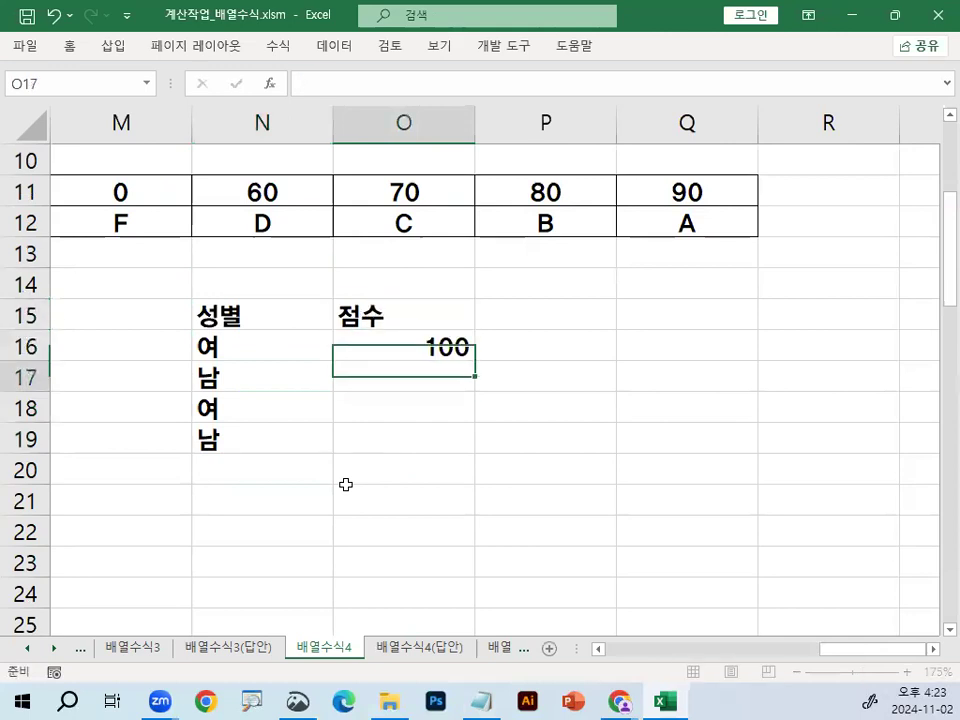
type("100")
key("Return")
type("80")
key("Return")
type("90")
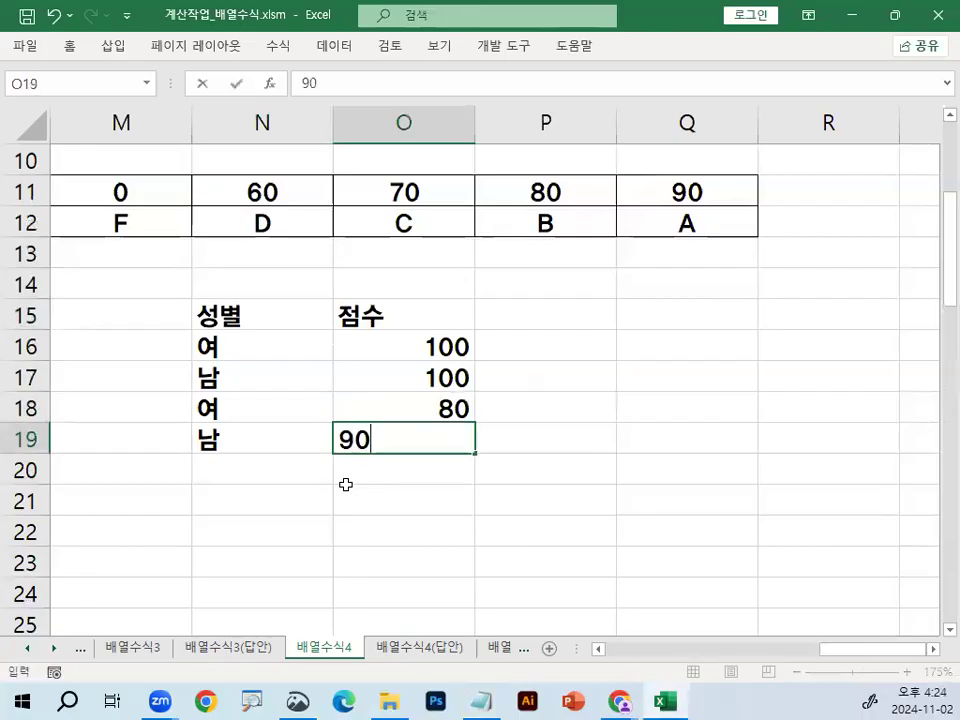
key("Return")
- Compare the first two scores in O16:O17 with their 성별 entries in N16:N17, marking both pairs
left_click_drag(432, 347, 436, 378)
left_click(241, 343)
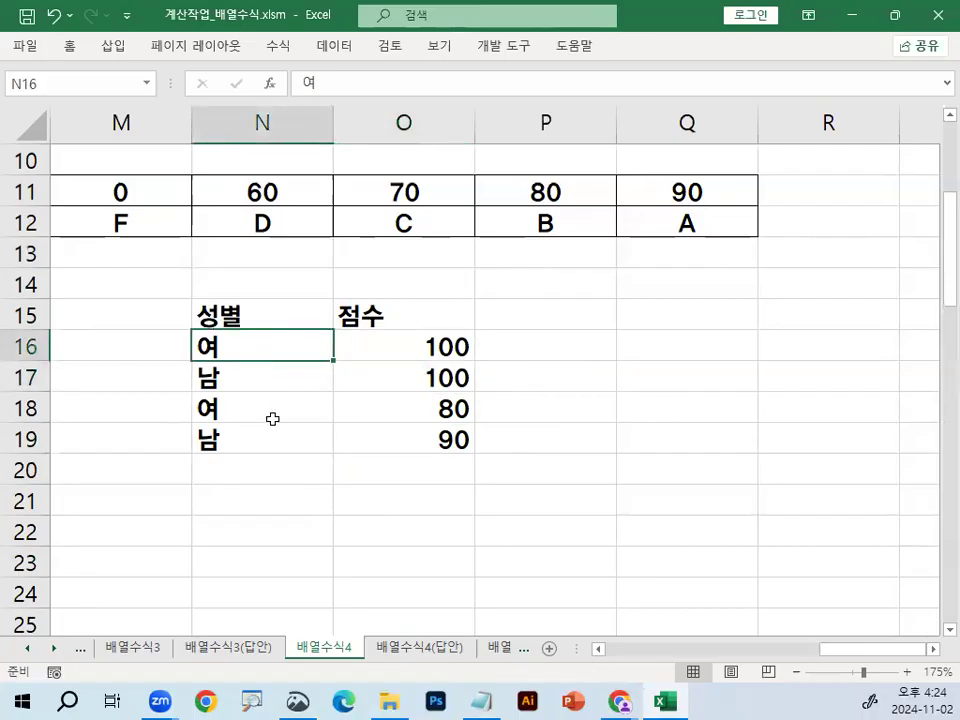
left_click(259, 385)
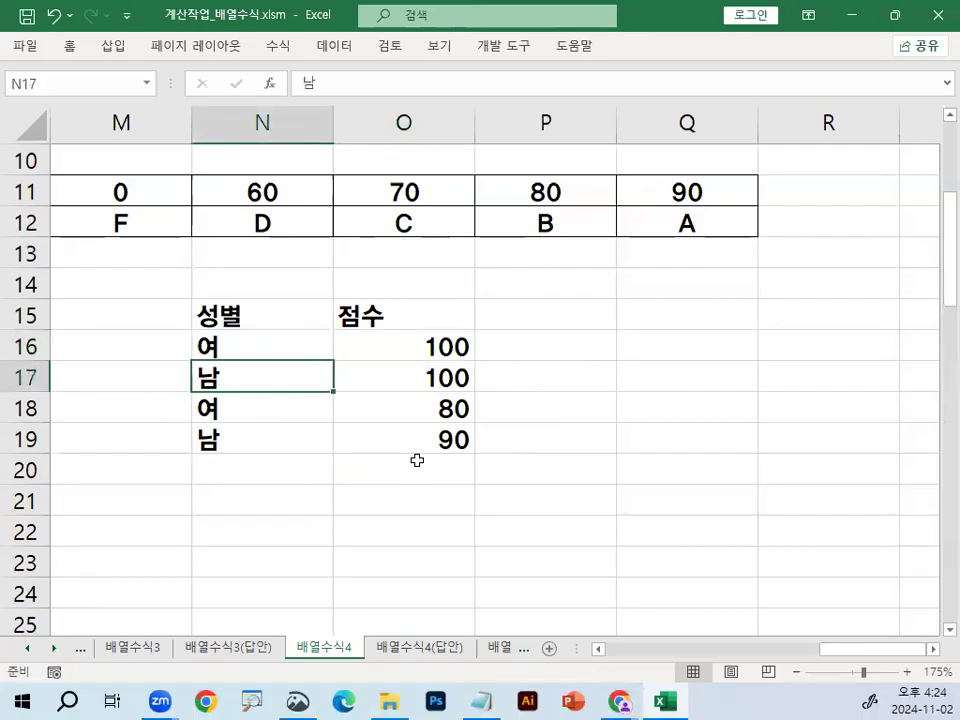
left_click(426, 388)
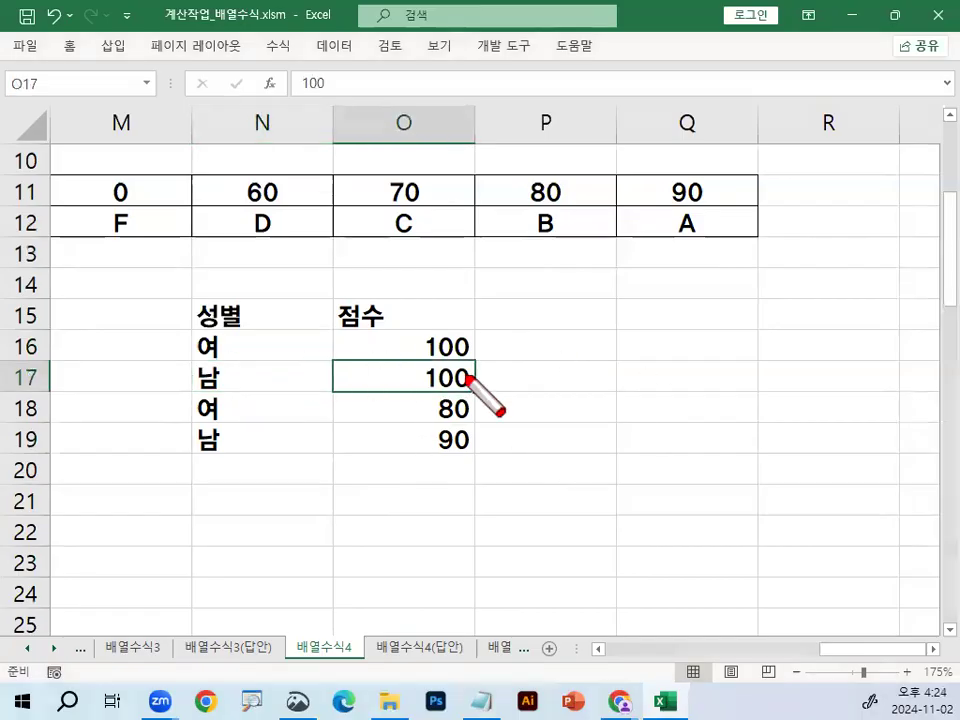
mouse_move(462, 384)
left_mouse_down()
mouse_move(419, 369)
mouse_move(478, 356)
mouse_move(460, 387)
left_mouse_up()
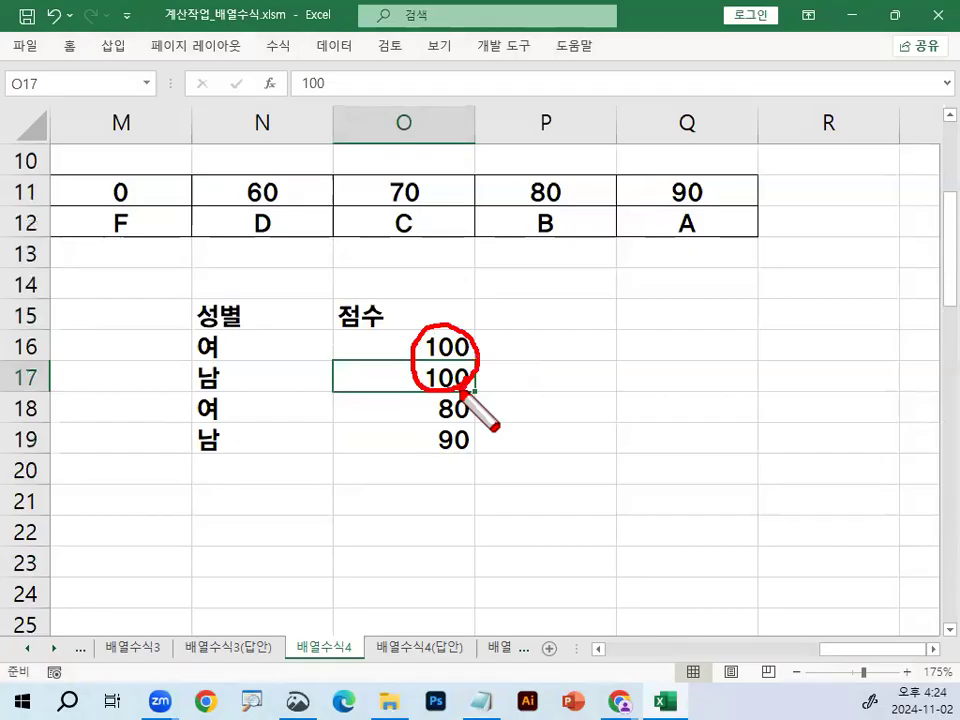
mouse_move(232, 336)
left_mouse_down()
mouse_move(214, 369)
mouse_move(238, 344)
mouse_move(225, 381)
left_mouse_up()
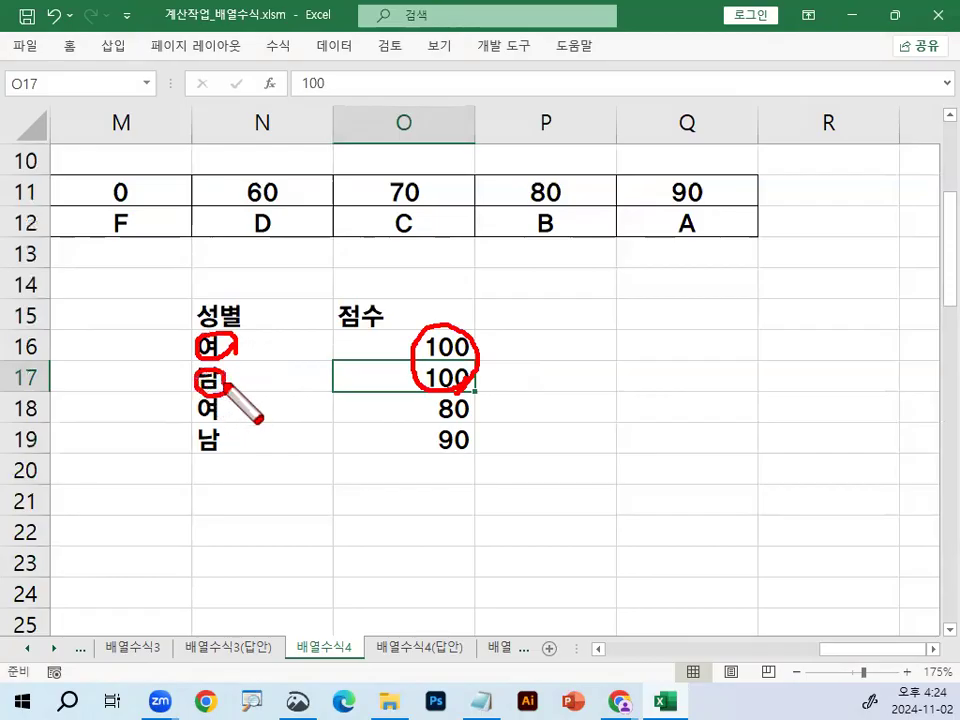
key("Escape")
left_click(209, 377)
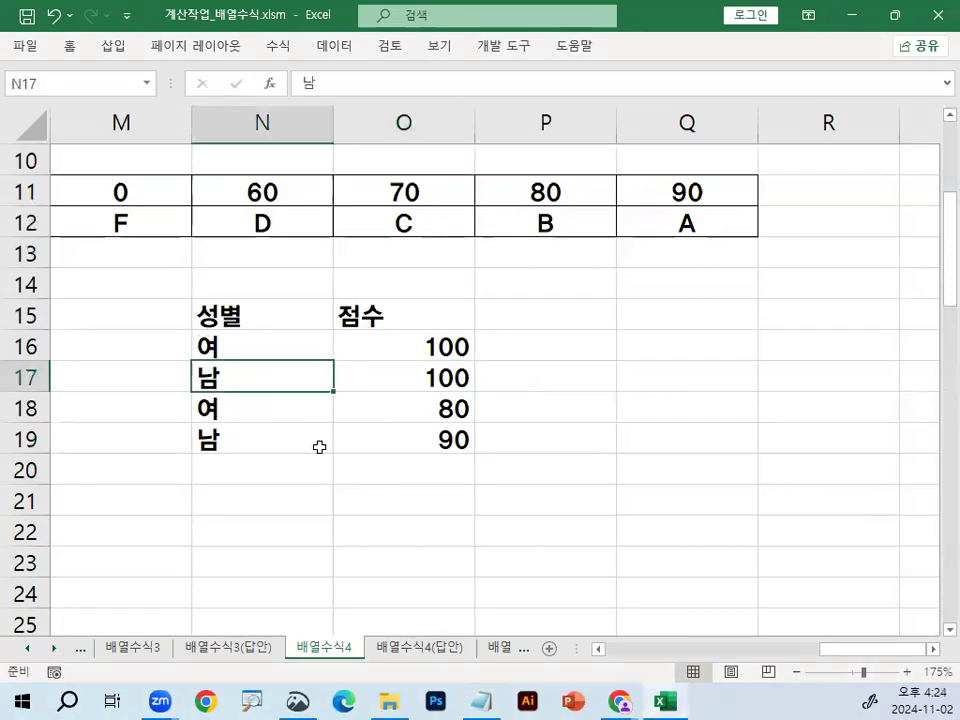
- Examine the whole score range O16:O19 as a match range, marking its first matching entry
left_click(443, 347)
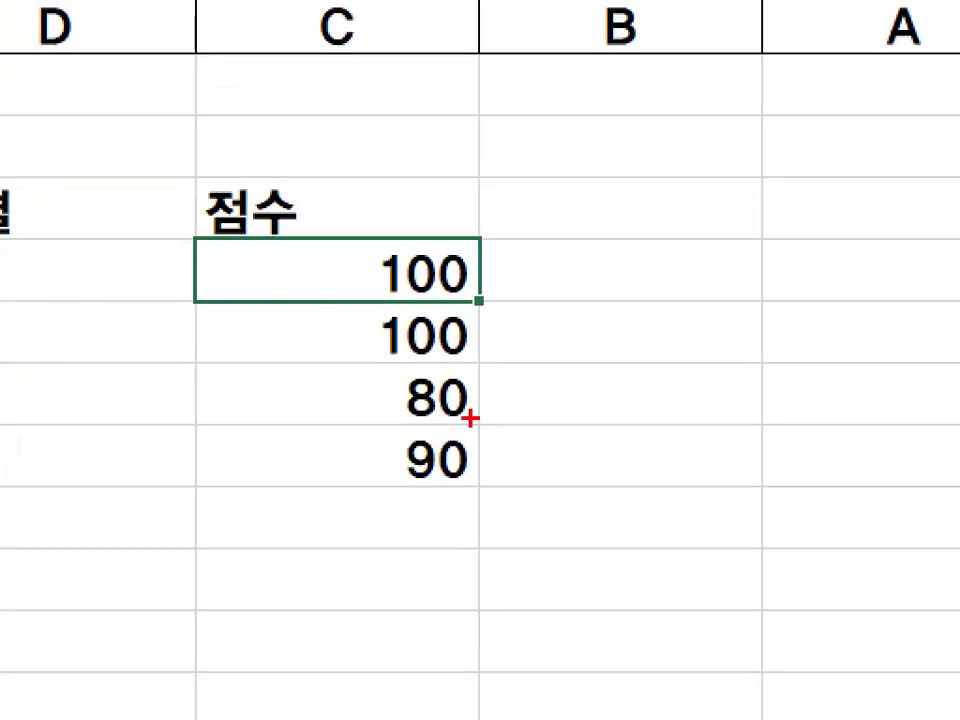
mouse_move(485, 383)
left_mouse_down()
mouse_move(415, 360)
mouse_move(474, 360)
left_mouse_up()
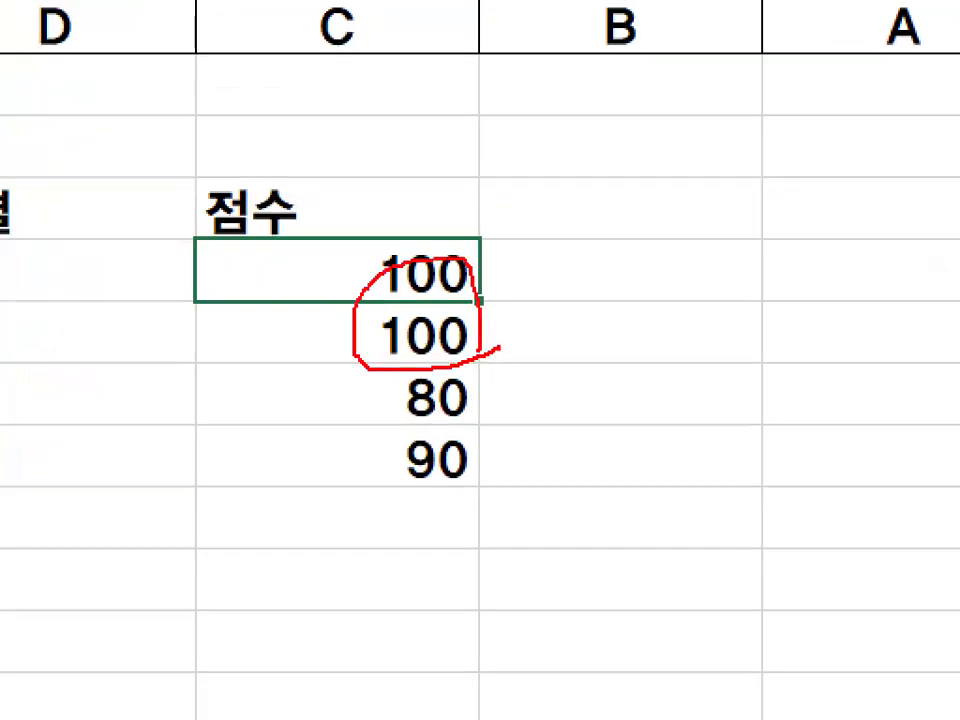
key("Escape")
key("ctrl+2")
mouse_move(405, 325)
left_mouse_down()
mouse_move(405, 372)
mouse_move(450, 466)
mouse_move(494, 352)
mouse_move(380, 322)
mouse_move(458, 312)
mouse_move(491, 263)
left_mouse_up()
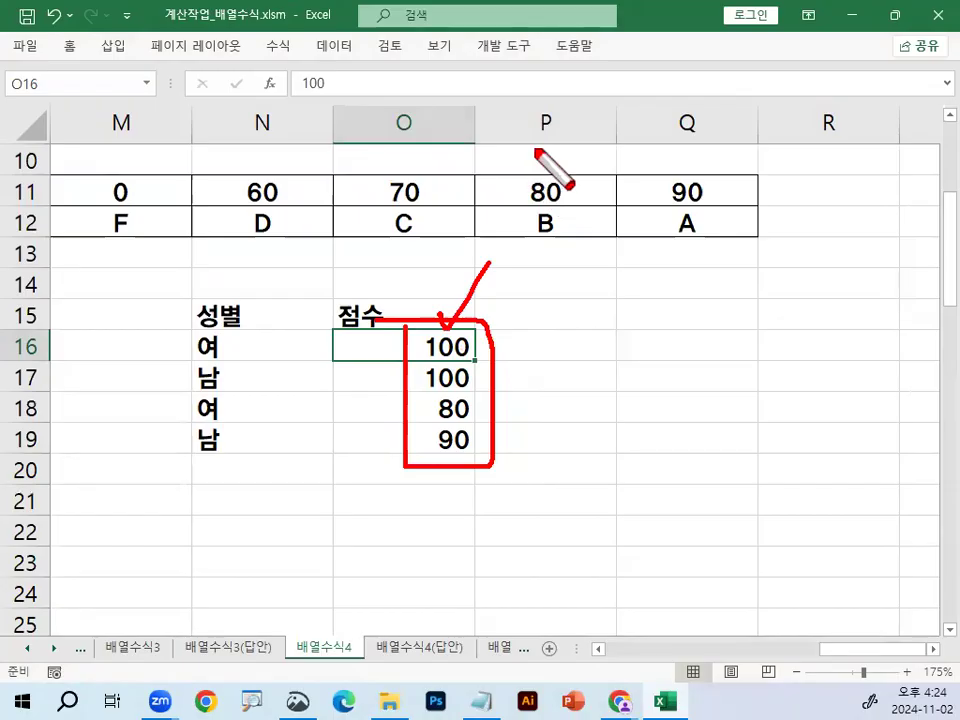
key("Escape")
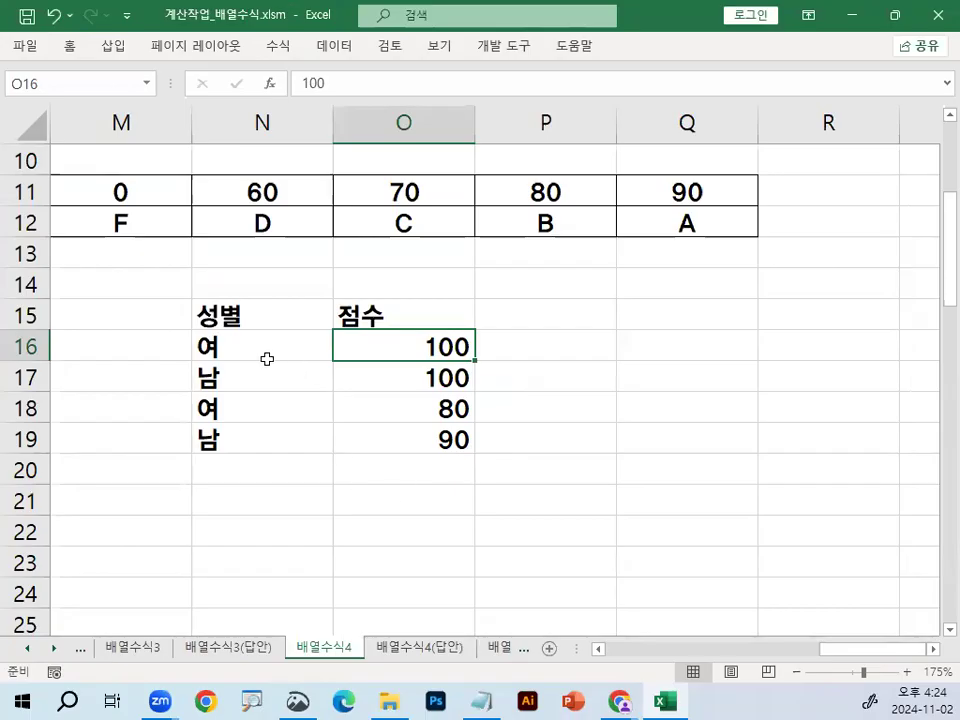
left_click(260, 343)
left_click(259, 497)
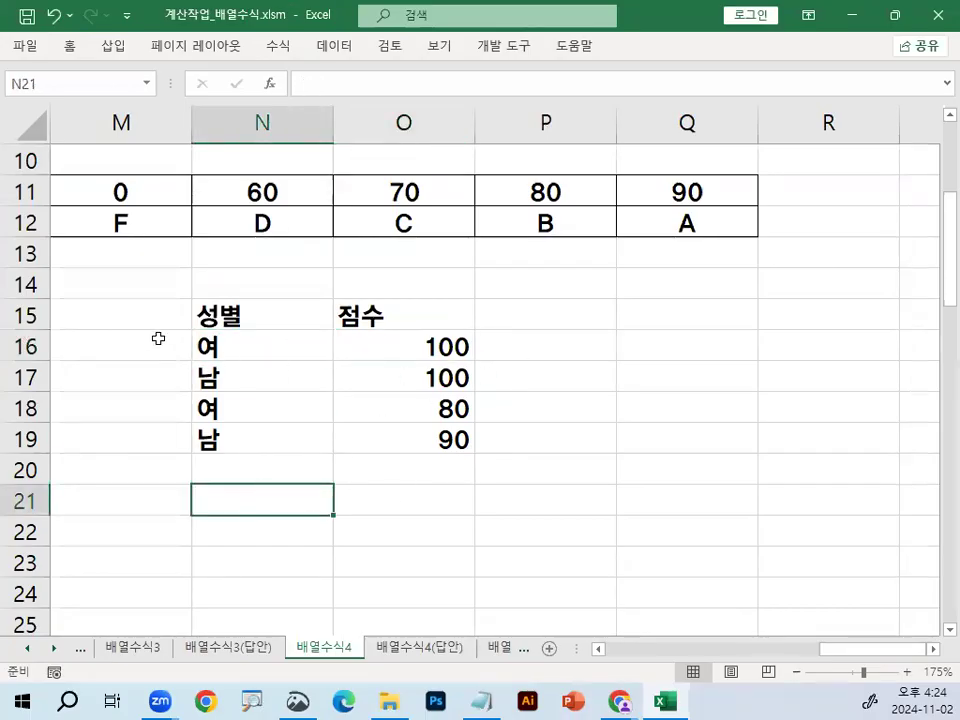
- Apply all borders to the sample table range M15:O19
left_click_drag(126, 314, 417, 430)
left_click(70, 45)
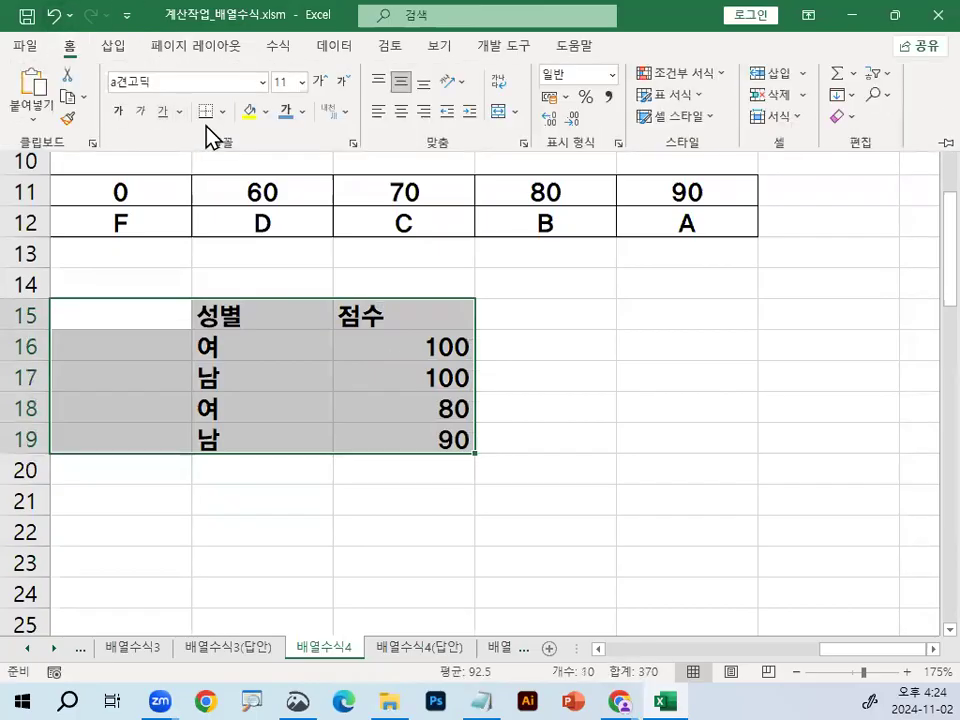
left_click(222, 111)
left_click(254, 294)
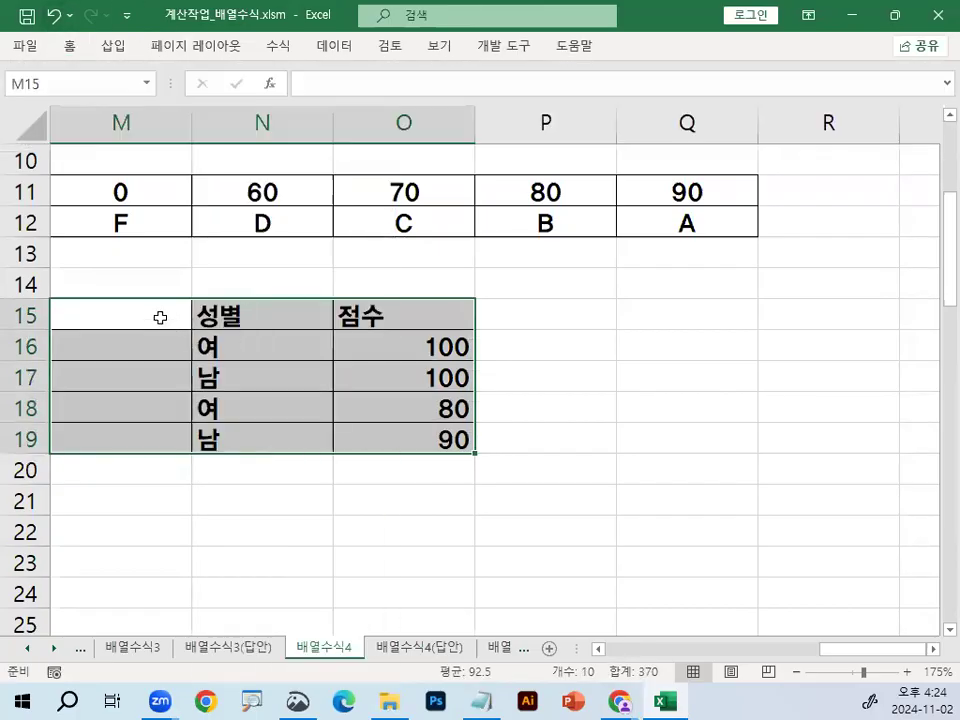
- Enter the task text 성별이 남인 최대점수를 받은 이름 표시 in M21 below the sample table
left_click(177, 321)
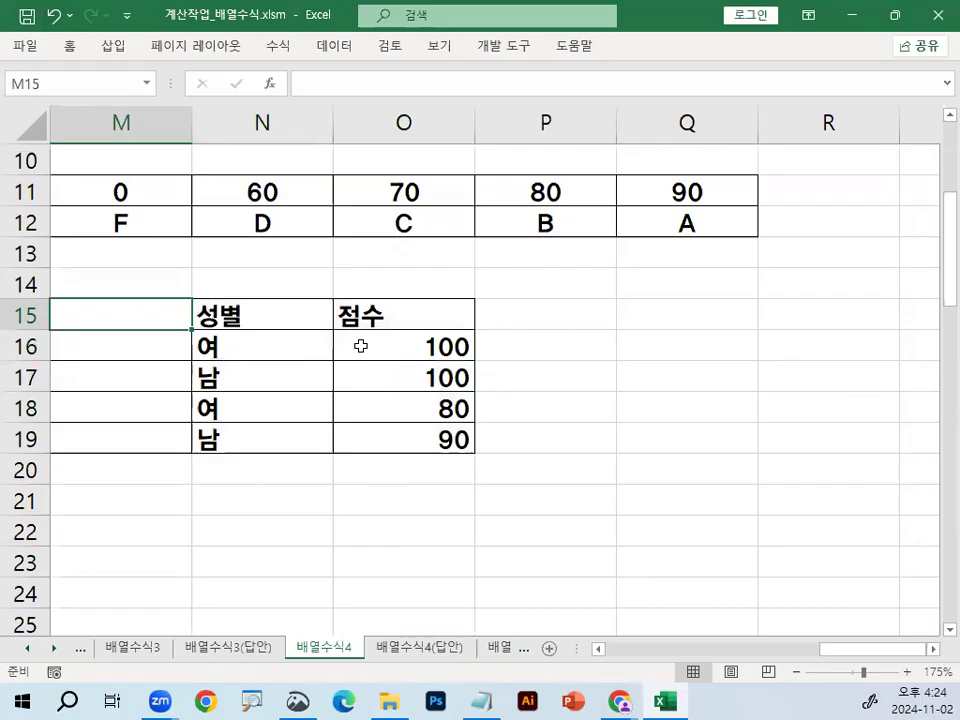
key("Down")
key("Down")
key("Down")
key("Down")
key("Down")
key("Down")
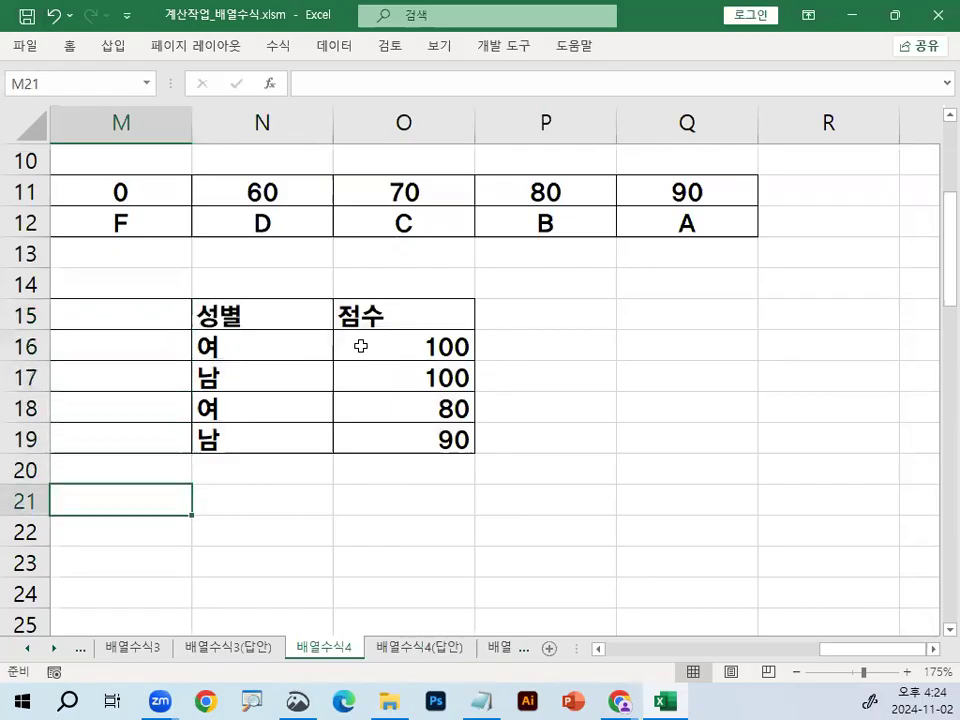
type("ㄱㅓㅗ\\")
key("BackSpace")
key("BackSpace")
key("BackSpace")
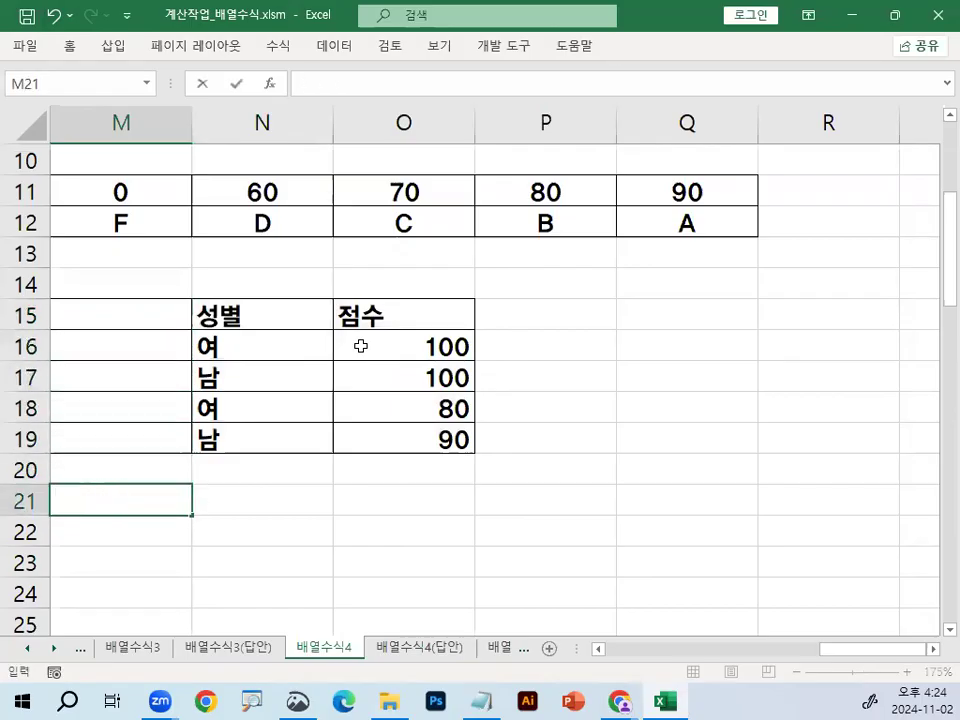
type("tj")
key("BackSpace")
key("BackSpace")
key("Hangul")
type("성벼")
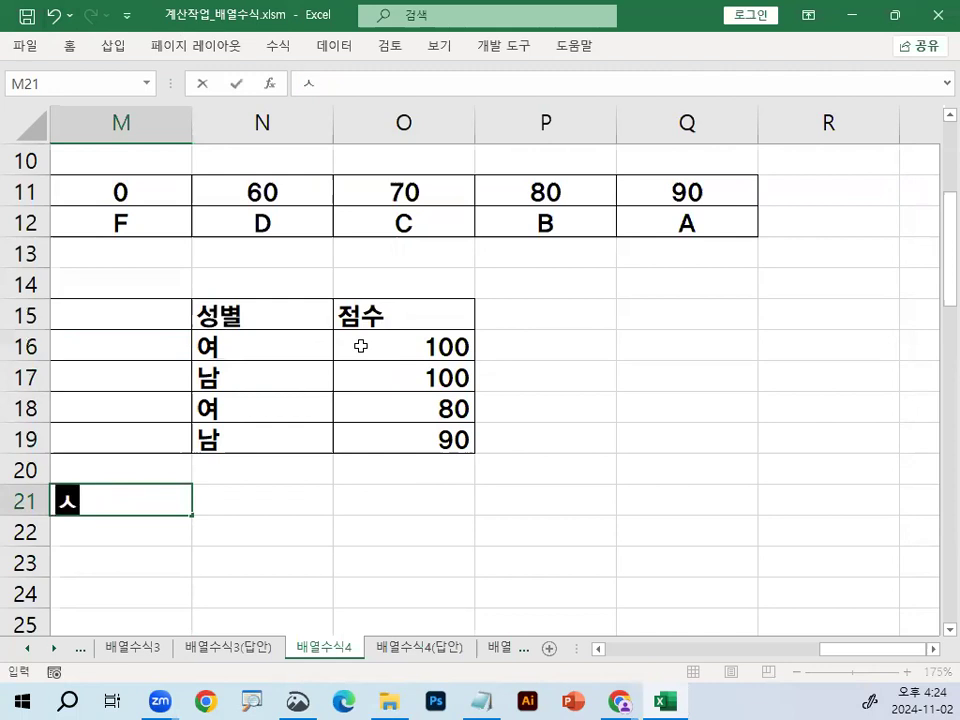
type("ㄹ이 남인")
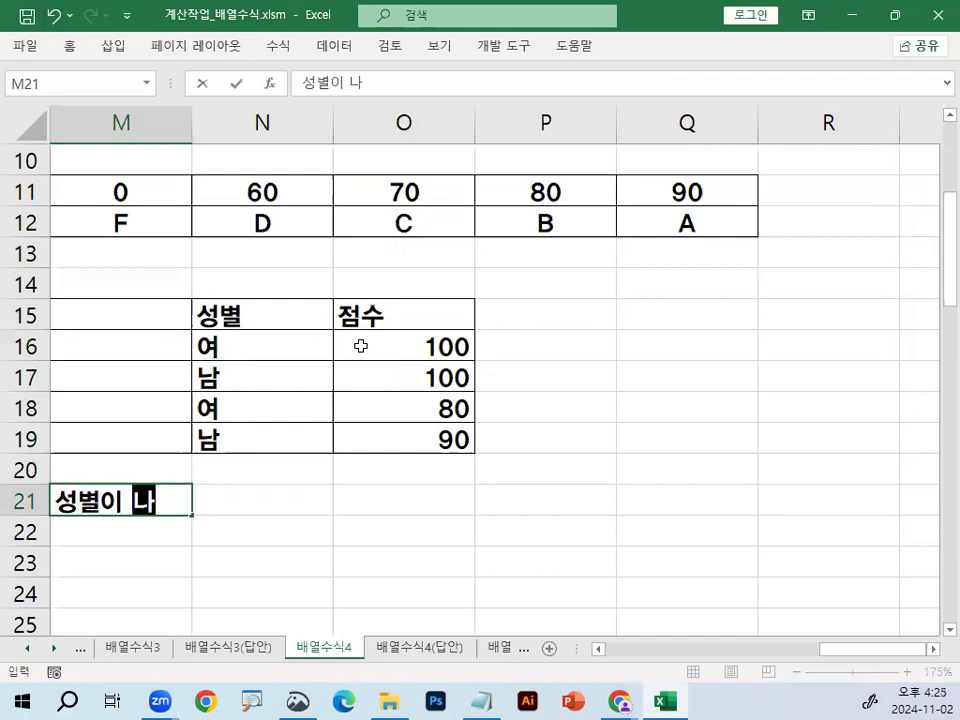
type(" 최대점수를 받은 ")
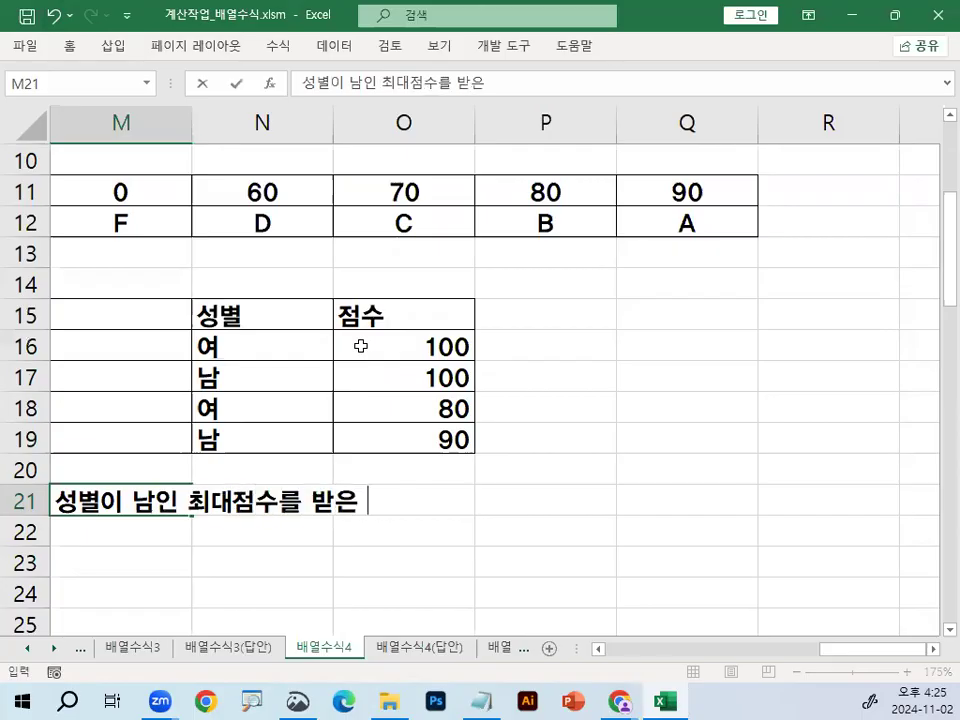
type("이름 ㅍ")
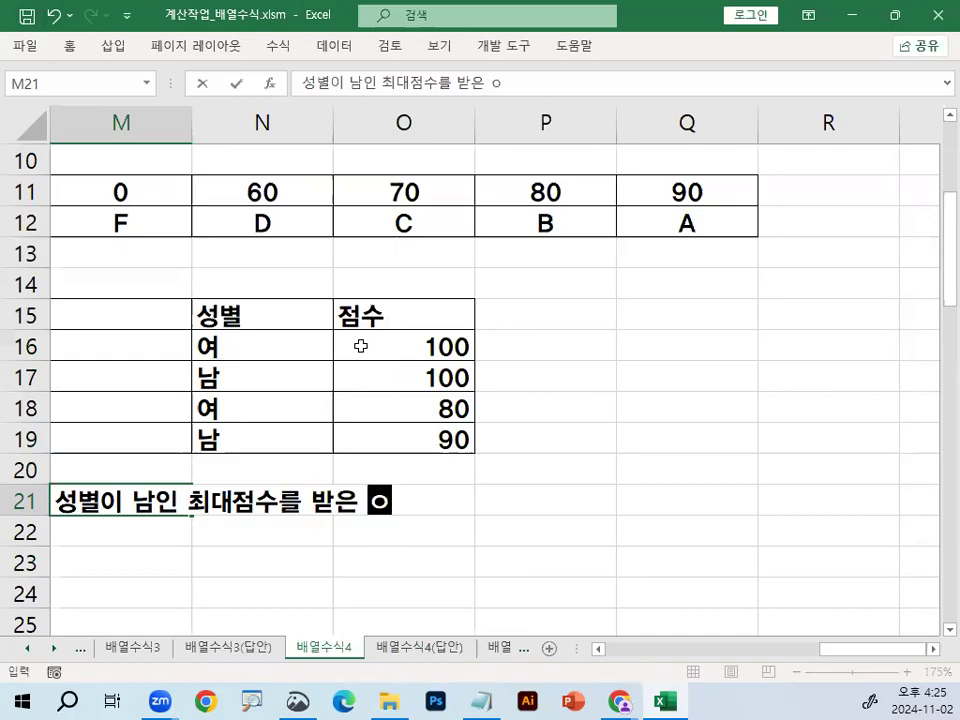
type("표시")
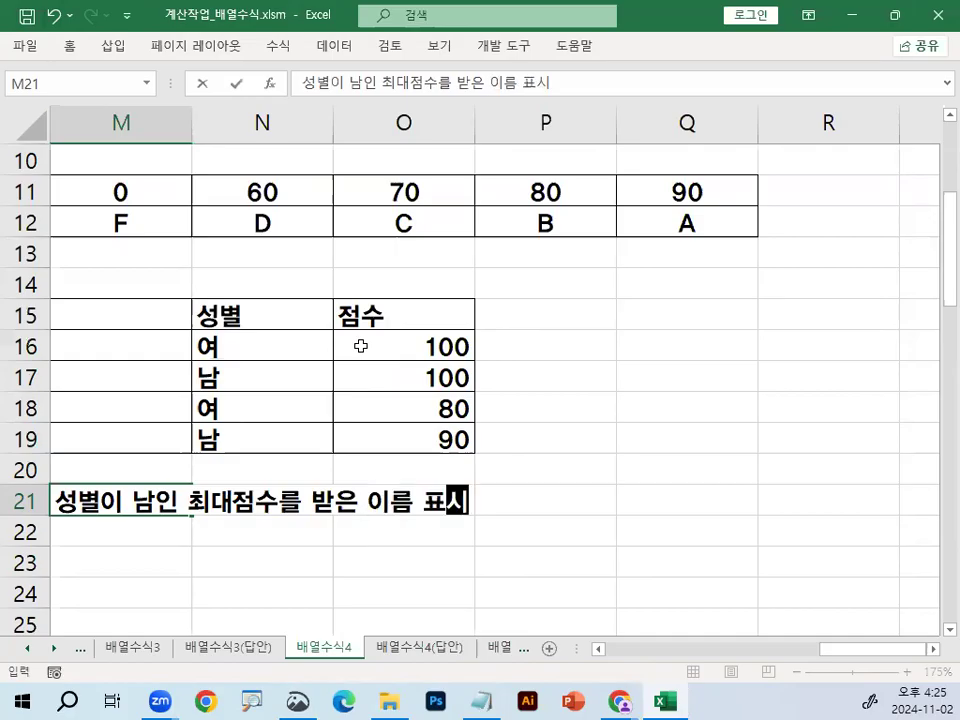
key("Return")
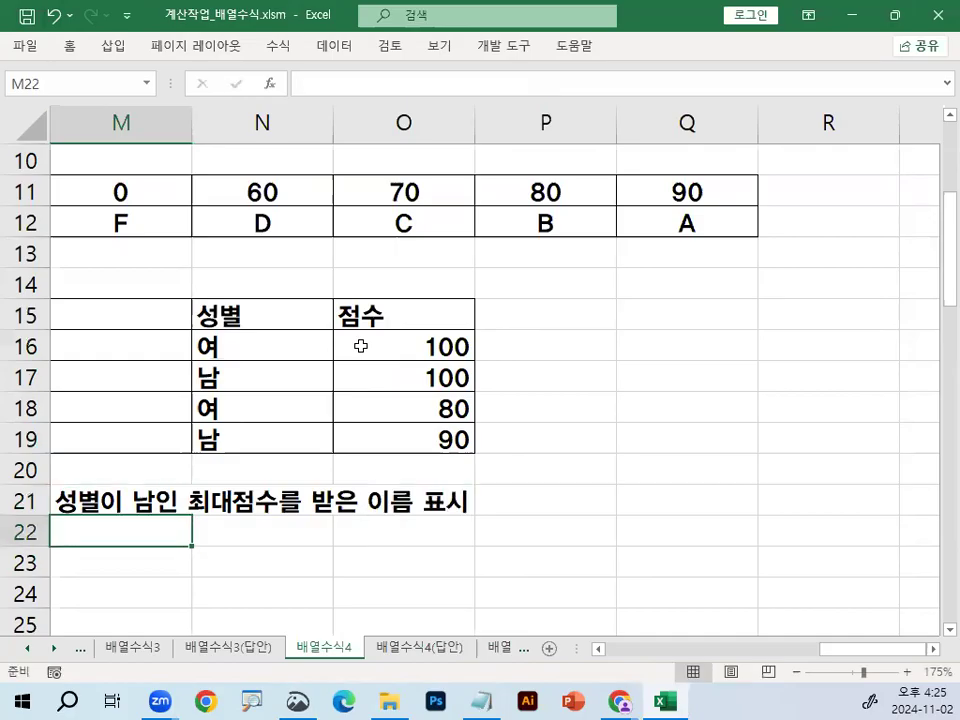
- Enter the header 이름 in M15 of the sample table
left_click(137, 313)
type("ㅇ;ㄹ")
key("BackSpace")
key("BackSpace")
key("BackSpace")
type("이름")
key("Return")
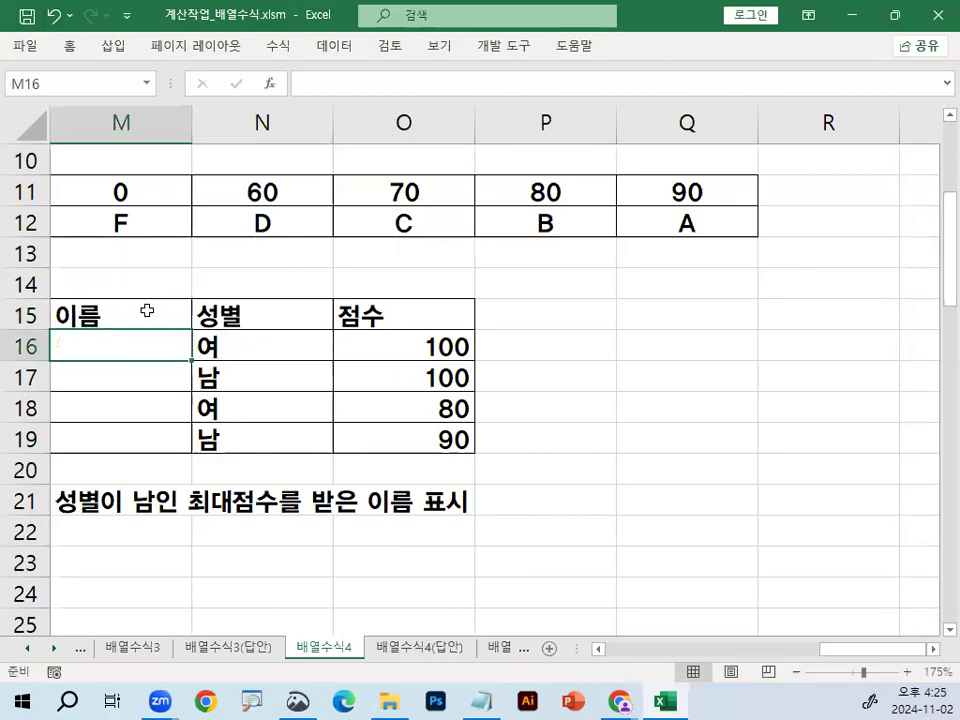
- Fill M16:M19 under 이름 with 가, 나, 다 and 라, and select the 성별 entry in N17
type("가")
key("Return")
type("나")
key("Return")
type("다")
key("Return")
type("라")
key("Return")
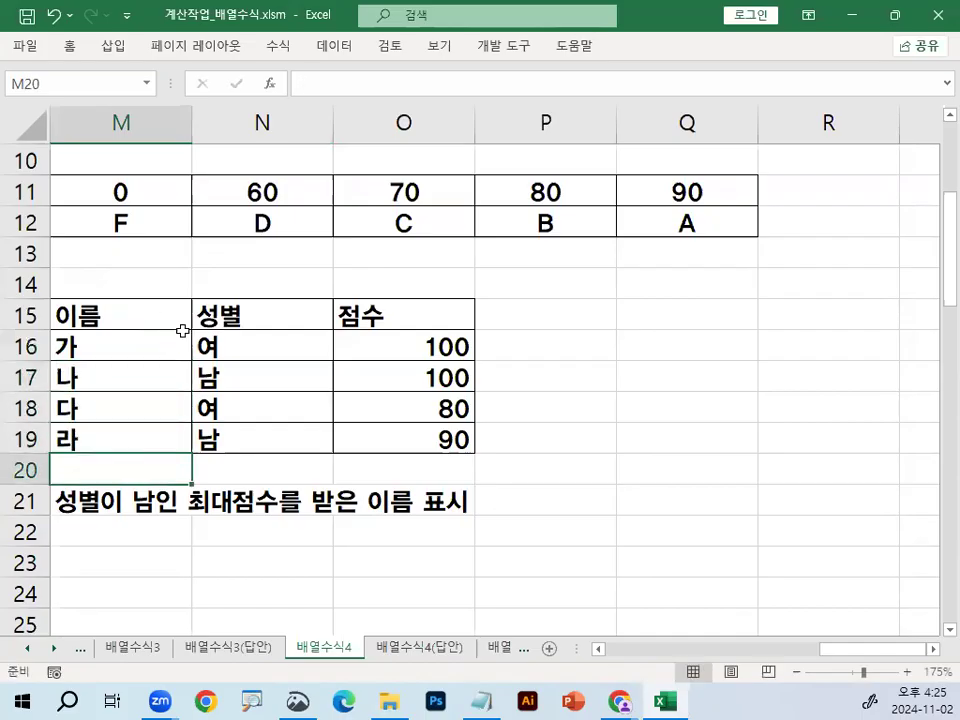
left_click(246, 384)
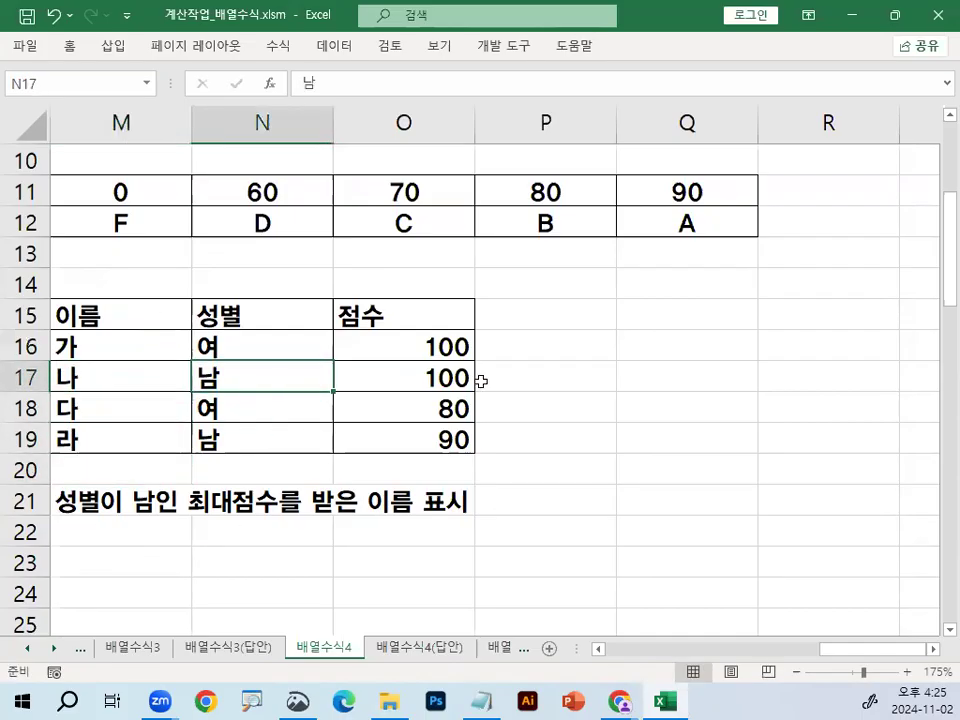
- Examine the two 100 scores under 점수 and the 성별 and 이름 entries in row 17
left_click(460, 379)
left_click(441, 456)
left_click(445, 381)
left_click(257, 380)
left_click(81, 382)
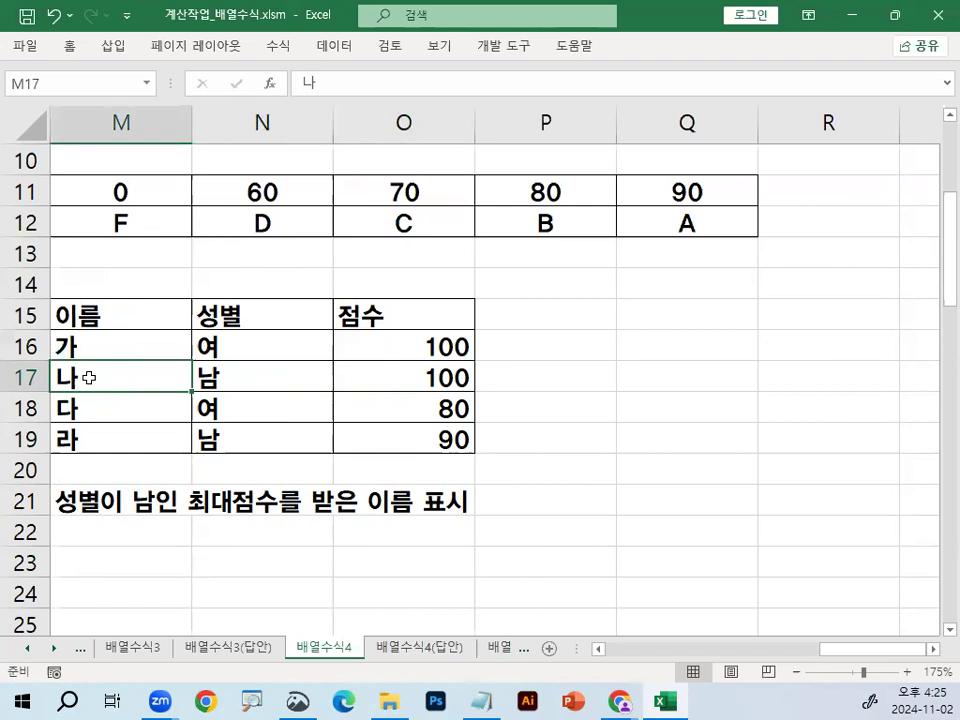
mouse_move(460, 348)
left_mouse_down()
mouse_move(456, 375)
mouse_move(456, 326)
left_mouse_up()
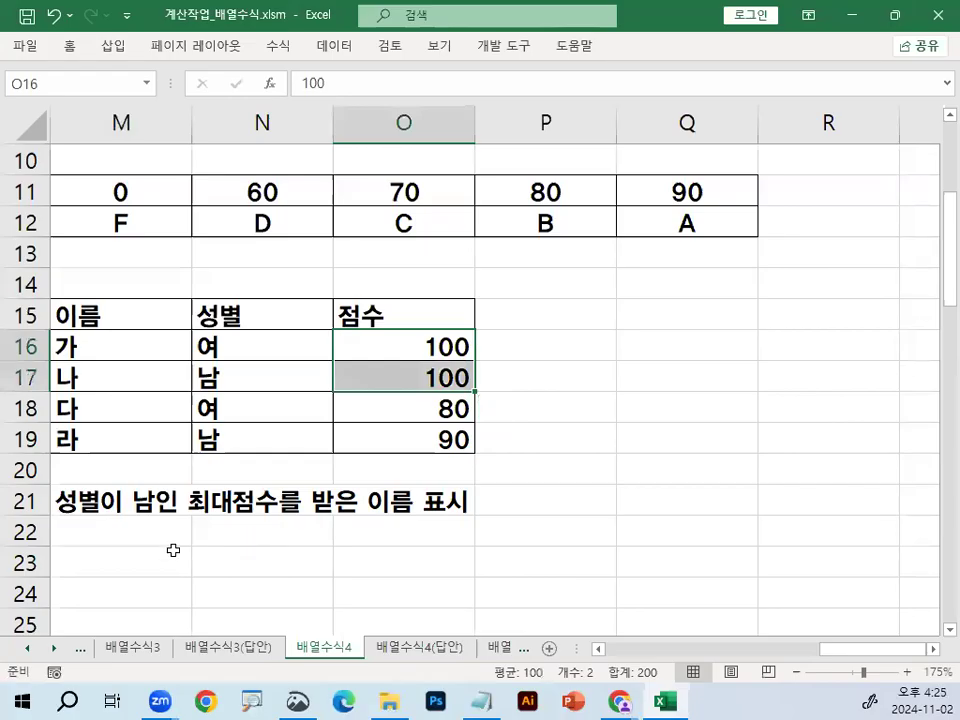
- Start an INDEX formula in M23 below the task text
left_click(171, 551)
scroll(272, 559, "down", 1)
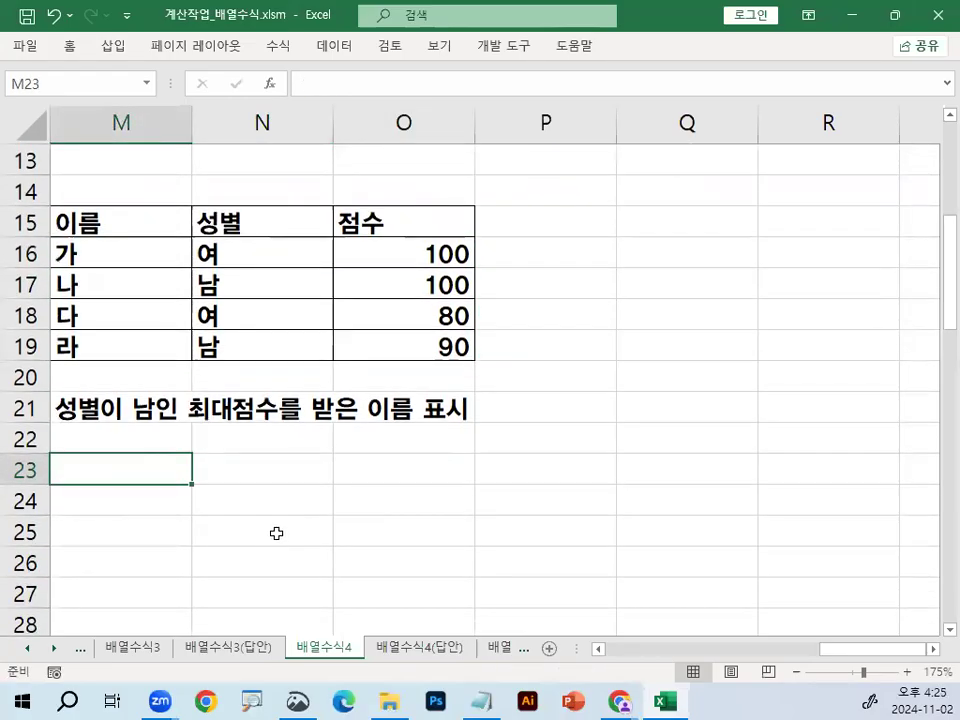
type("=index")
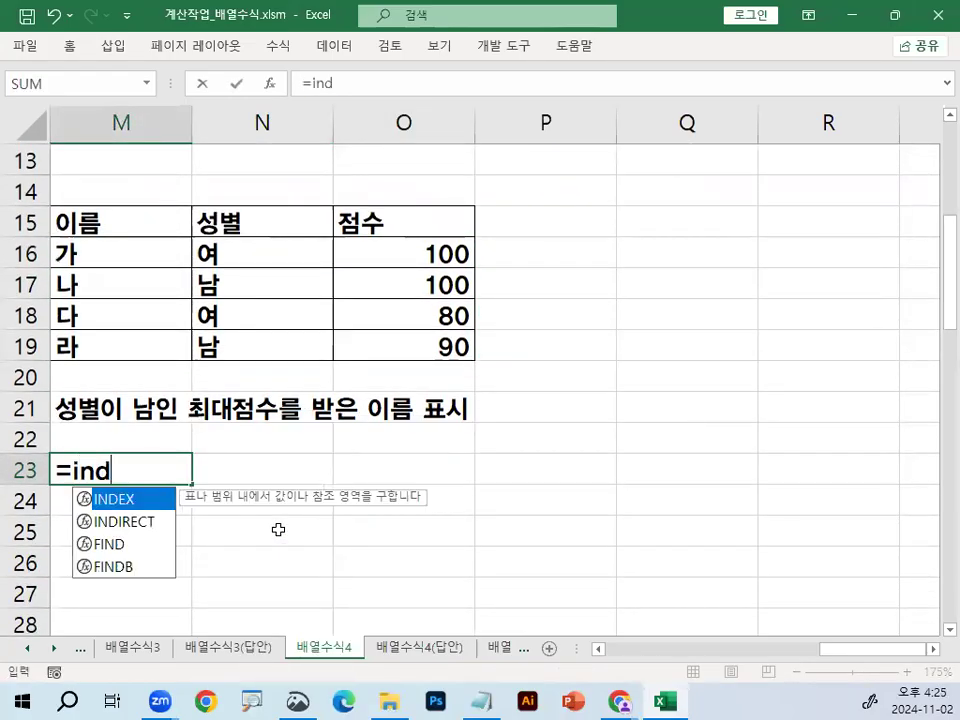
key("BackSpace")
key("BackSpace")
key("BackSpace")
key("BackSpace")
key("BackSpace")
type("INDEX")
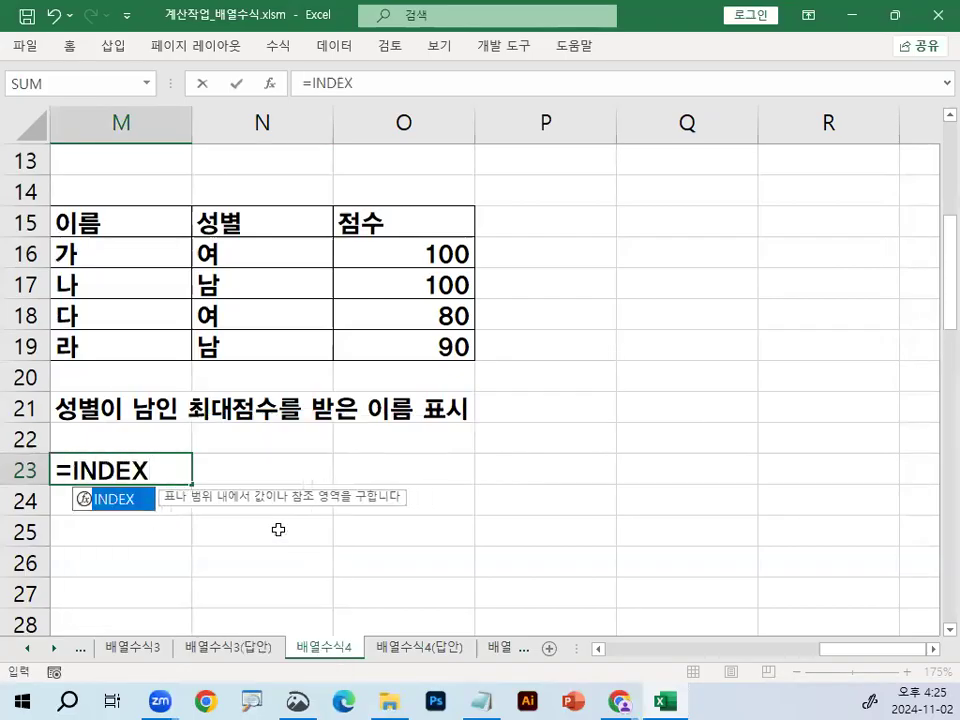
- Mark the 100 scores under 점수 with red pen strokes on a magnified view
key("ctrl+1")
left_click(454, 266)
left_click_drag(513, 275, 512, 288)
key("Escape")
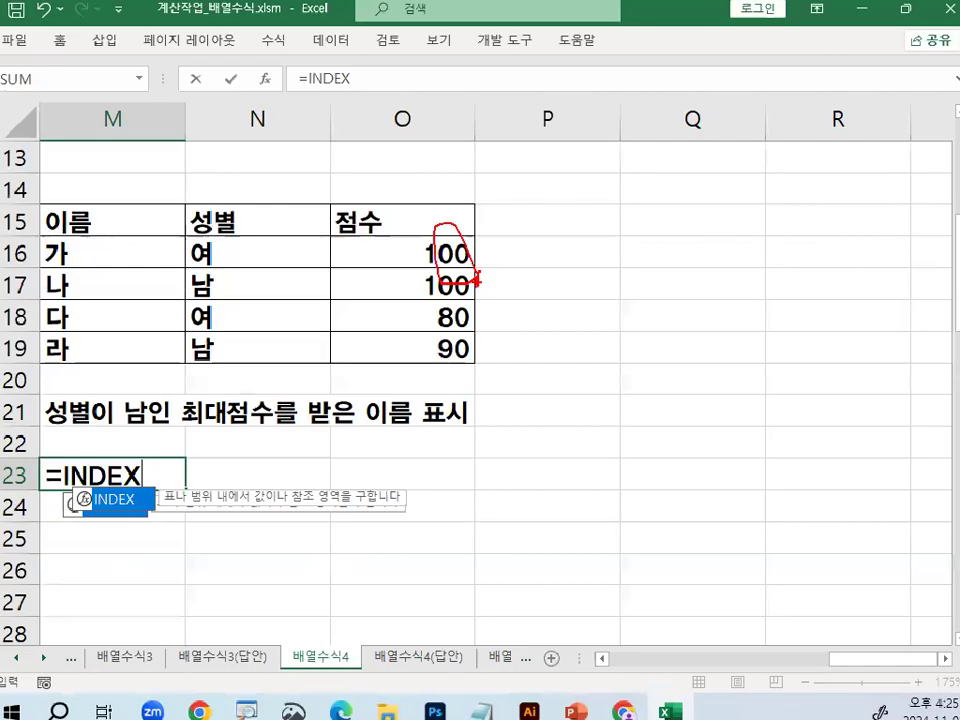
key("ctrl+1")
left_click(514, 264)
mouse_move(756, 320)
left_mouse_down()
mouse_move(632, 325)
mouse_move(768, 303)
left_mouse_up()
key("Escape")
key("ctrl+1")
left_click(450, 208)
left_click_drag(484, 231, 583, 146)
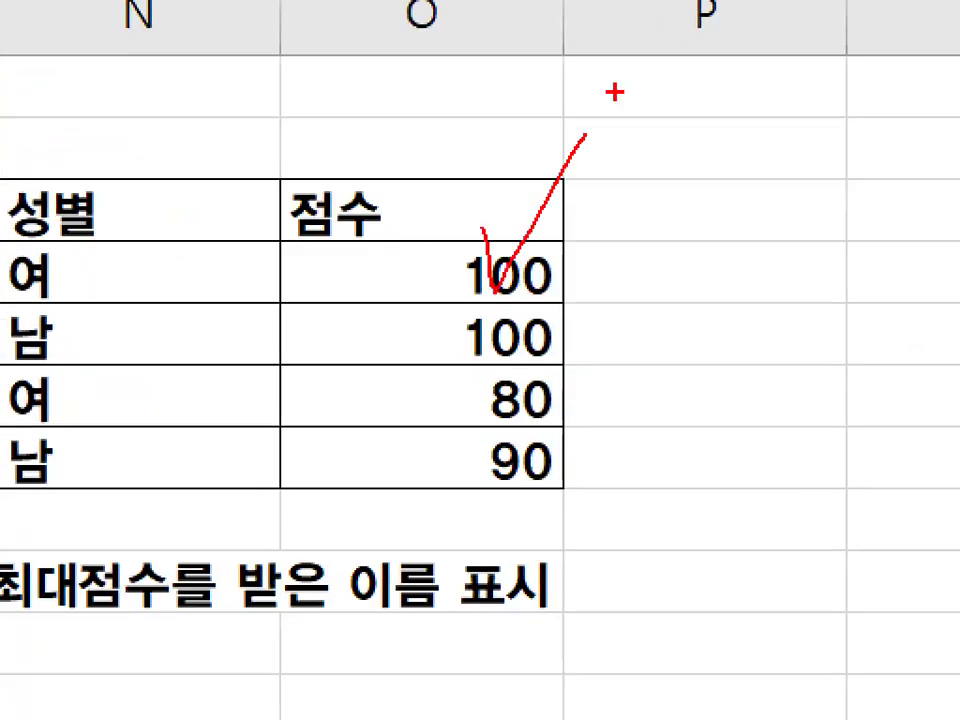
key("Escape")
- Set the name range M16:M19 as the INDEX array in the M23 formula
type("(")
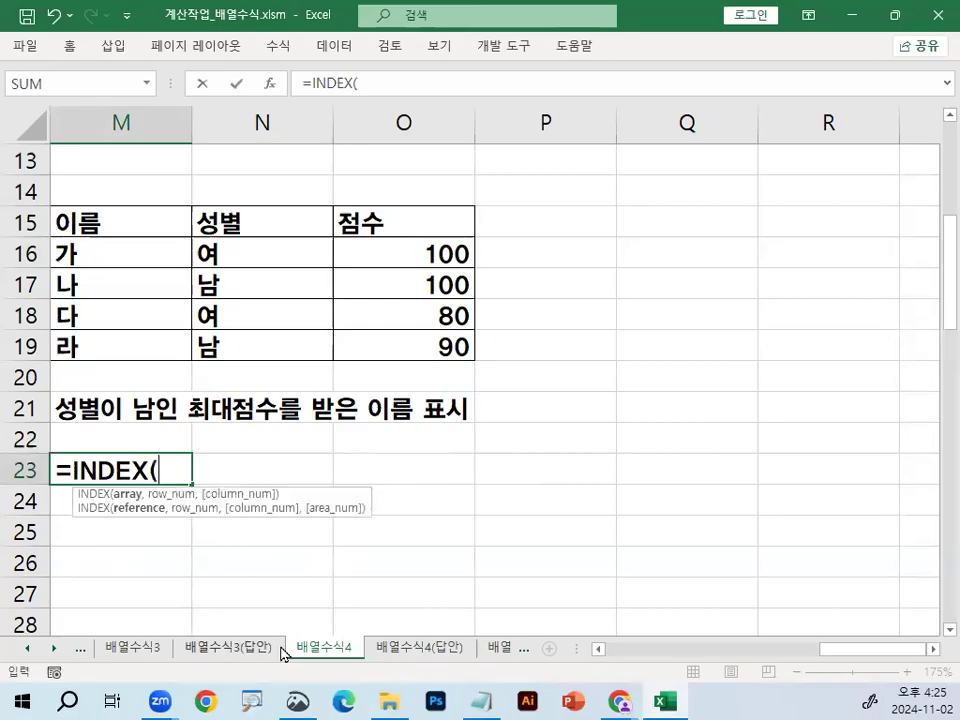
left_click_drag(102, 253, 101, 347)
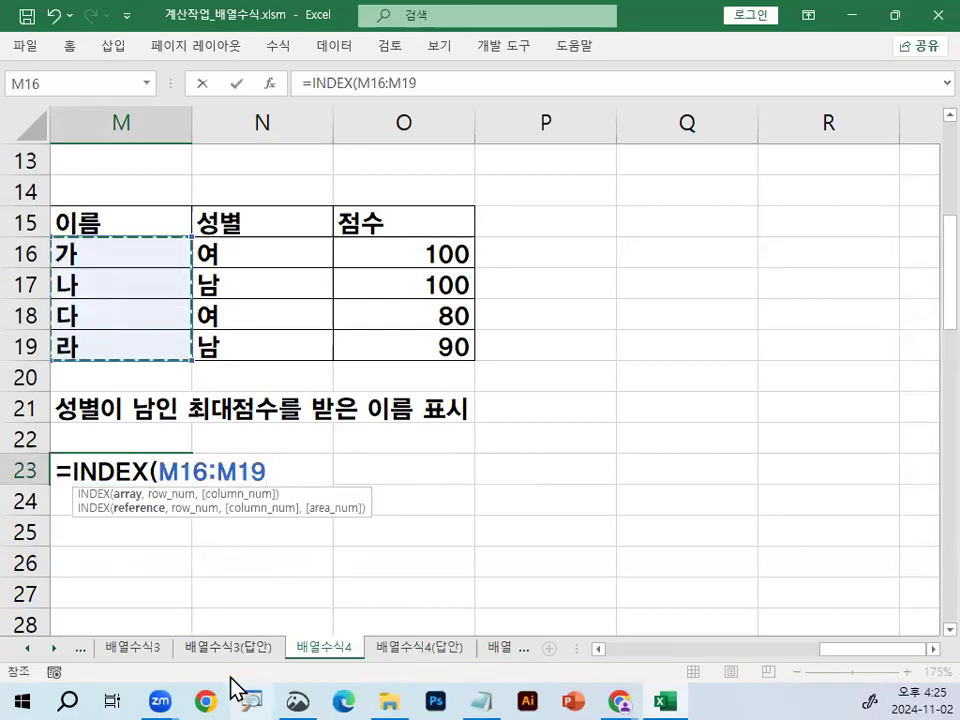
type(",")
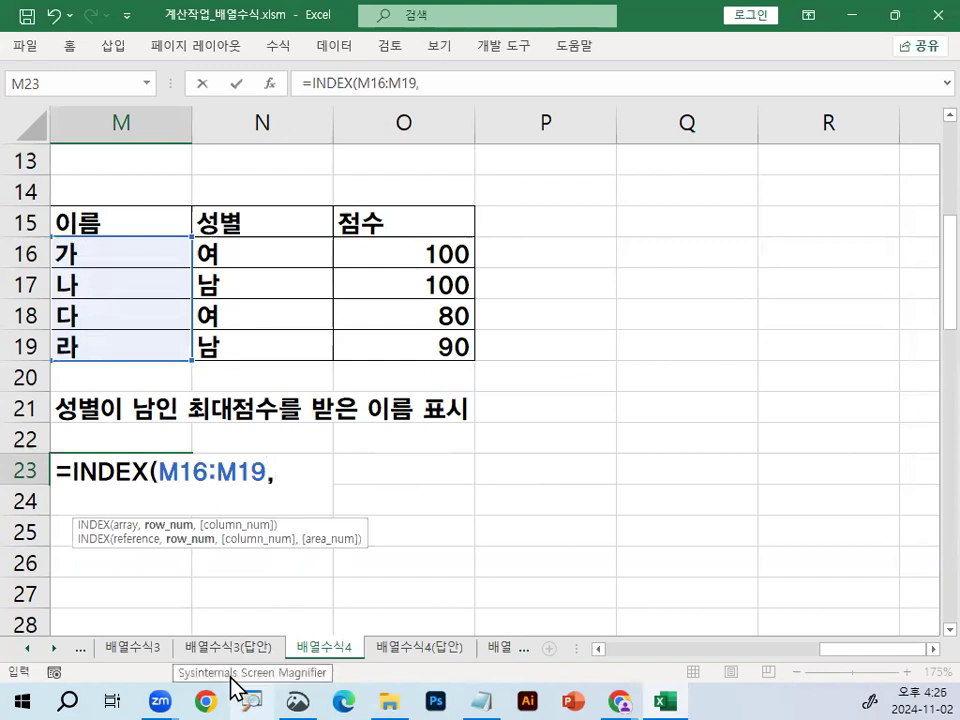
- Nest MATCH and MAX as the INDEX row number, opening MAX with the condition N16:N19="남"
type("MATCH(")
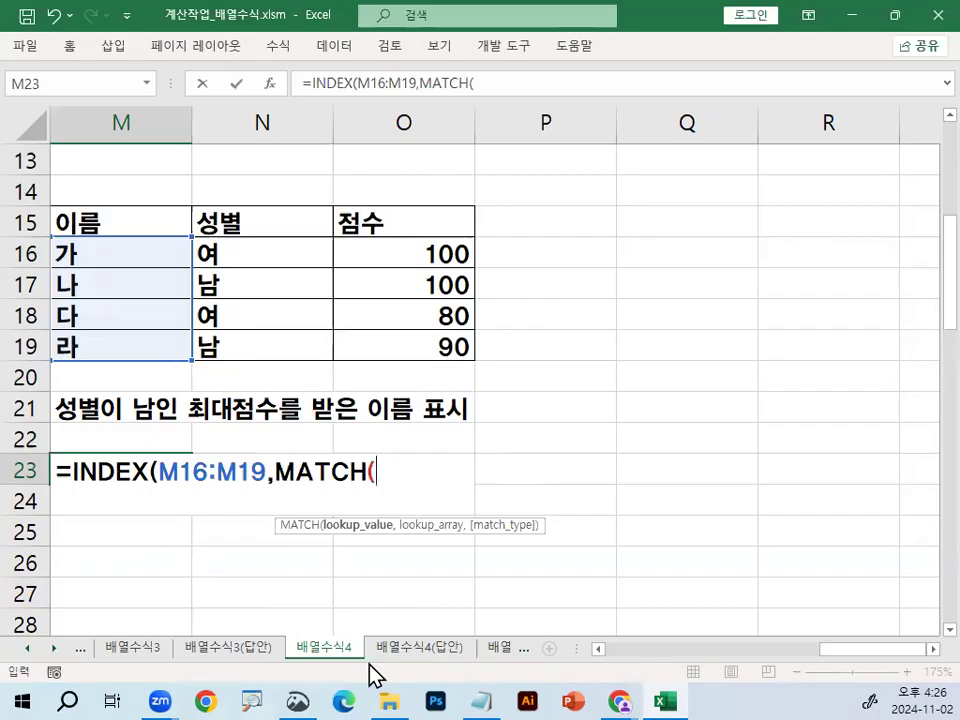
type("MAX((")
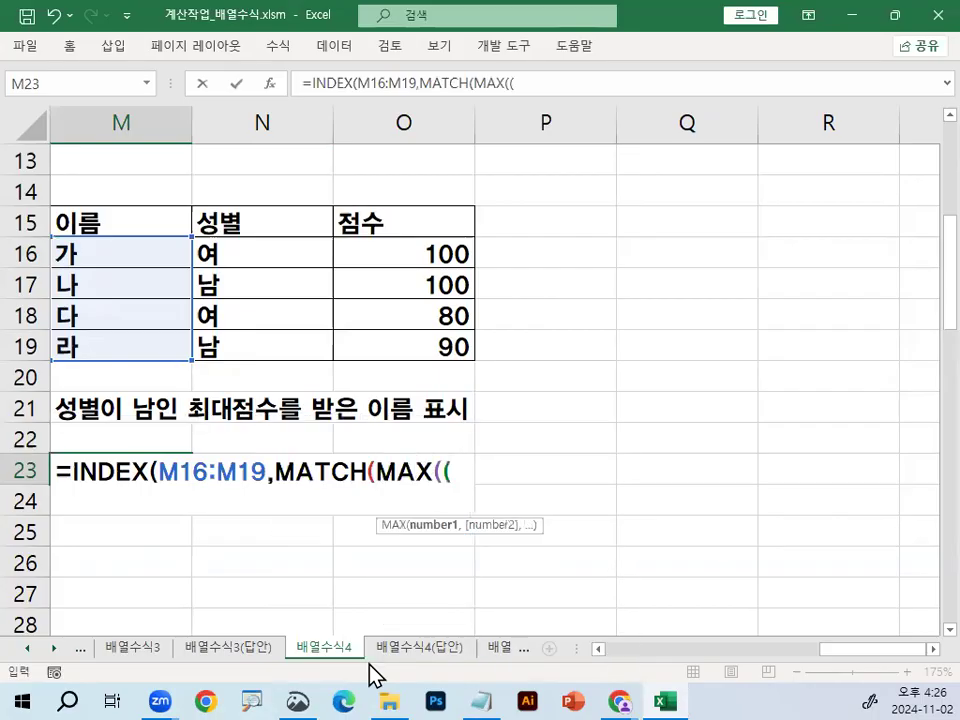
left_click_drag(211, 266, 257, 337)
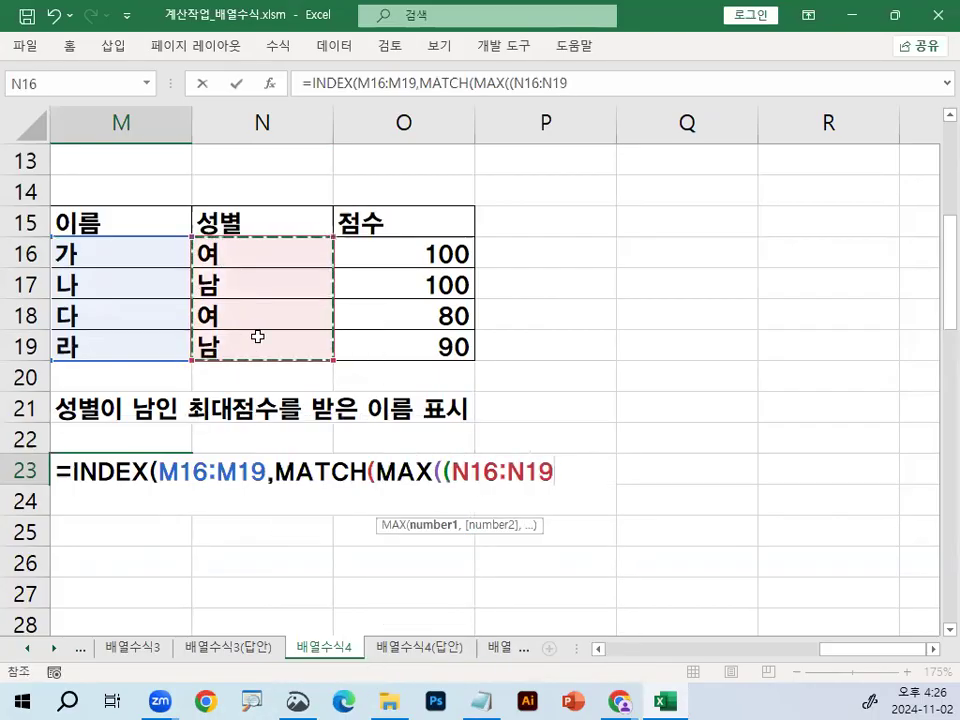
type("=")
type("\"SK")
key("BackSpace")
key("BackSpace")
type("남")
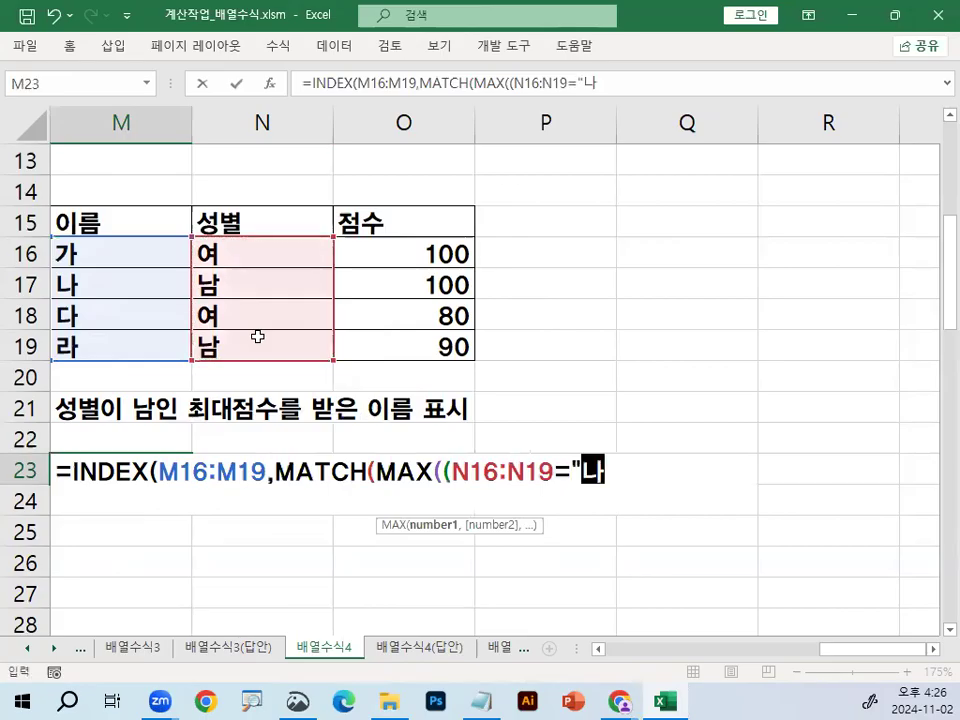
type("\"")
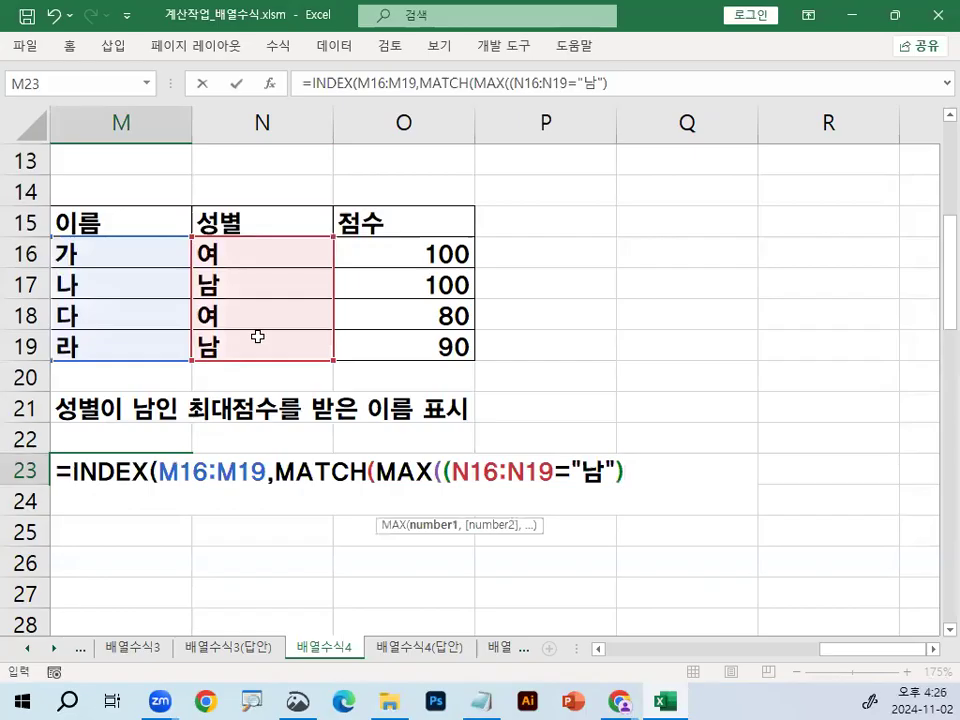
- Multiply the condition by O16:O19 to close MAX, and set O16:O19 as the MATCH lookup array
type(")*")
left_click_drag(431, 248, 424, 343)
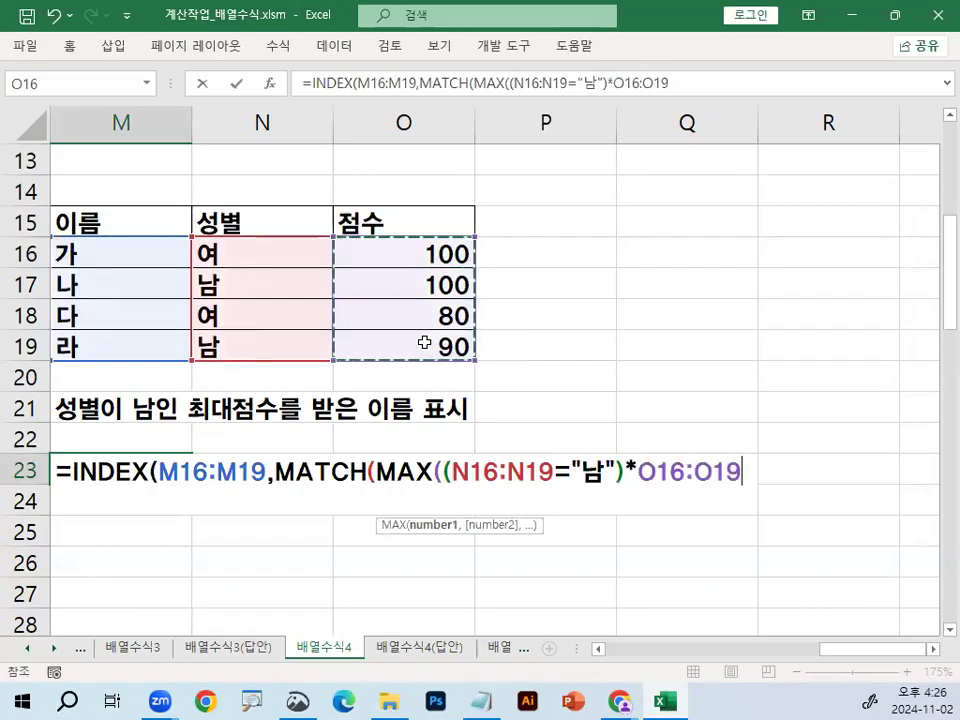
type(")")
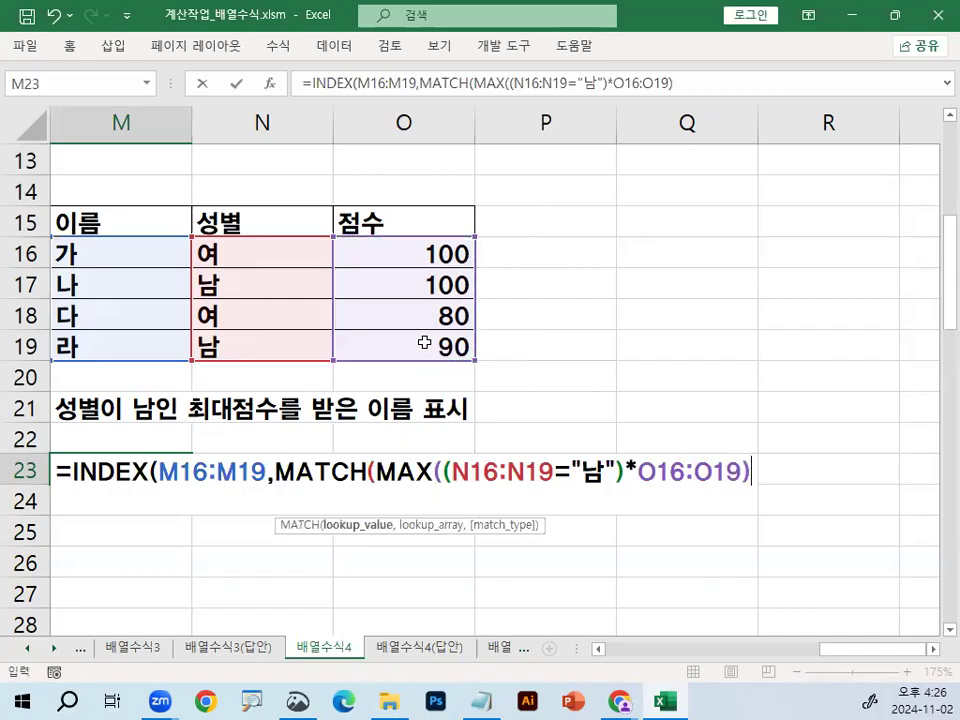
type(",")
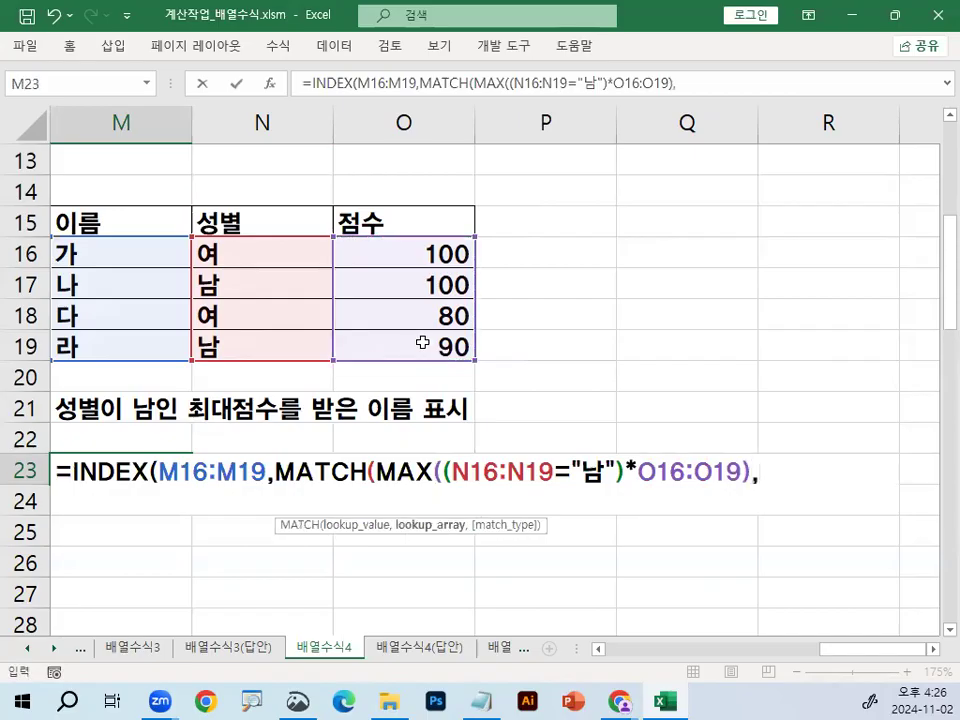
left_click_drag(431, 253, 428, 335)
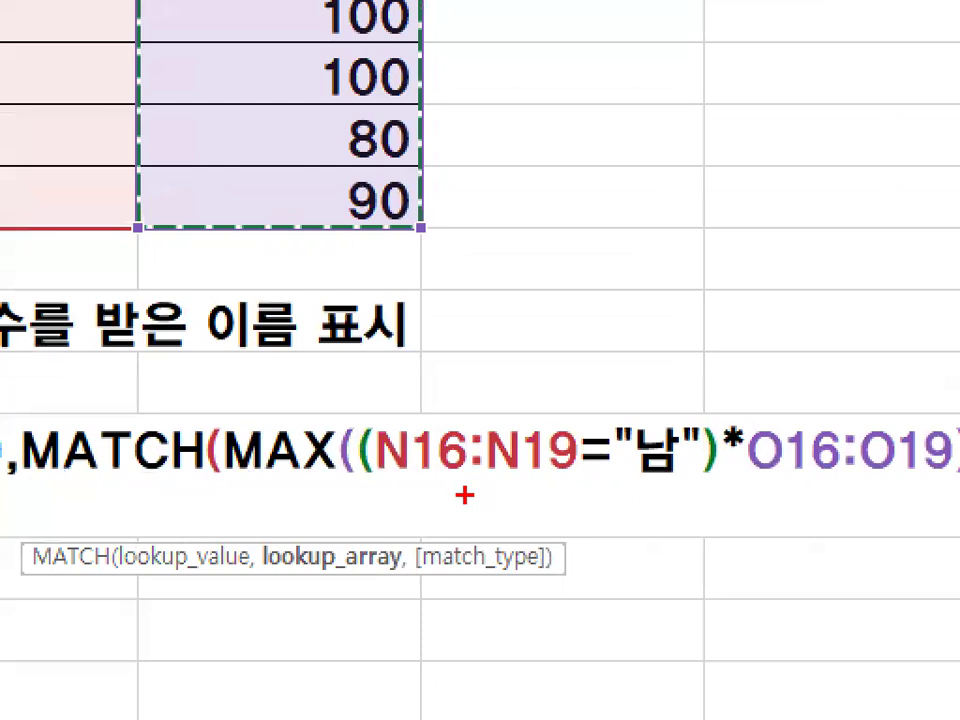
- Mark the N16:N19="남" condition and circle the score range in red on a magnified view
left_click_drag(379, 481, 657, 478)
left_click_drag(657, 352, 500, 522)
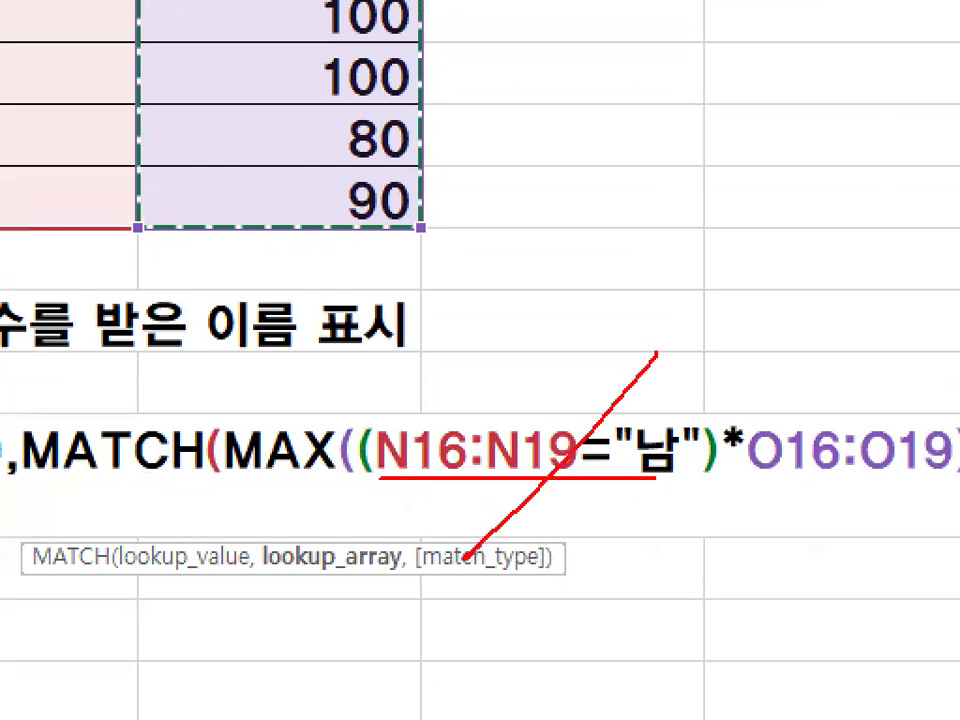
left_click_drag(300, 5, 455, 2)
left_click_drag(520, 183, 472, 287)
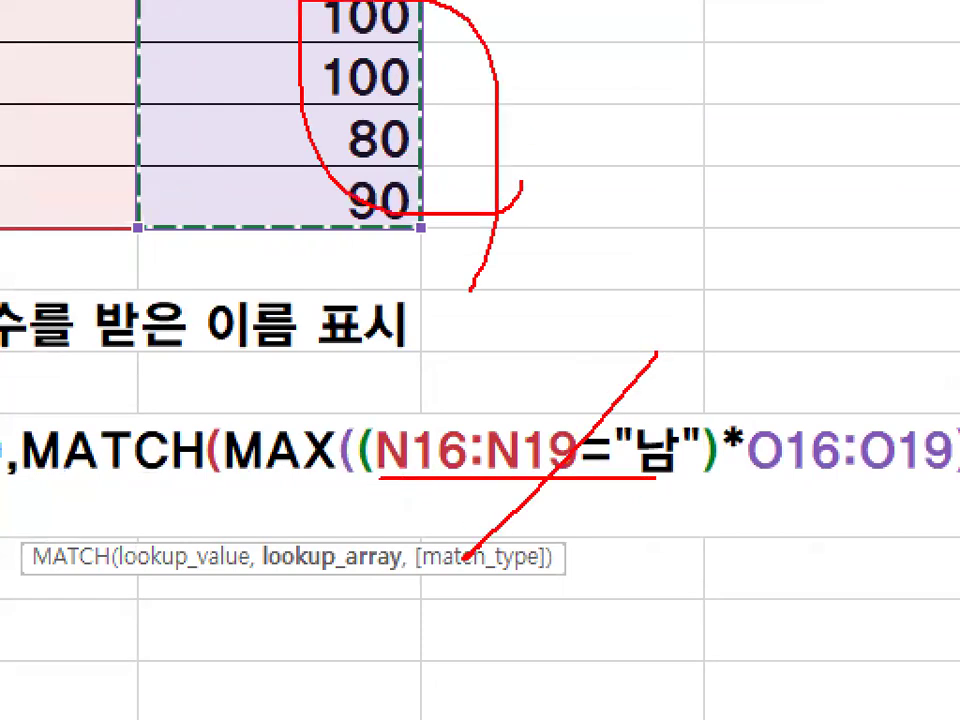
key("Escape")
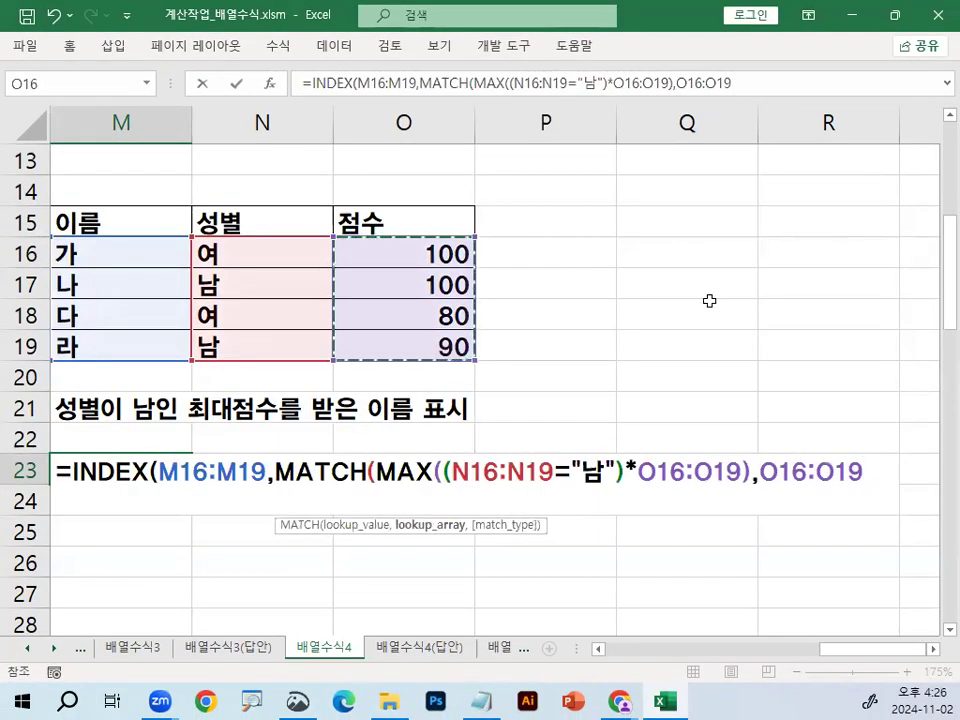
- Annotate the MAX expression with 100, bracket the scores, number the two matching ones 1 and 2, and circle the 1
left_click_drag(377, 491, 742, 491)
mouse_move(630, 508)
left_mouse_down()
mouse_move(630, 545)
mouse_move(703, 557)
mouse_move(692, 520)
left_mouse_up()
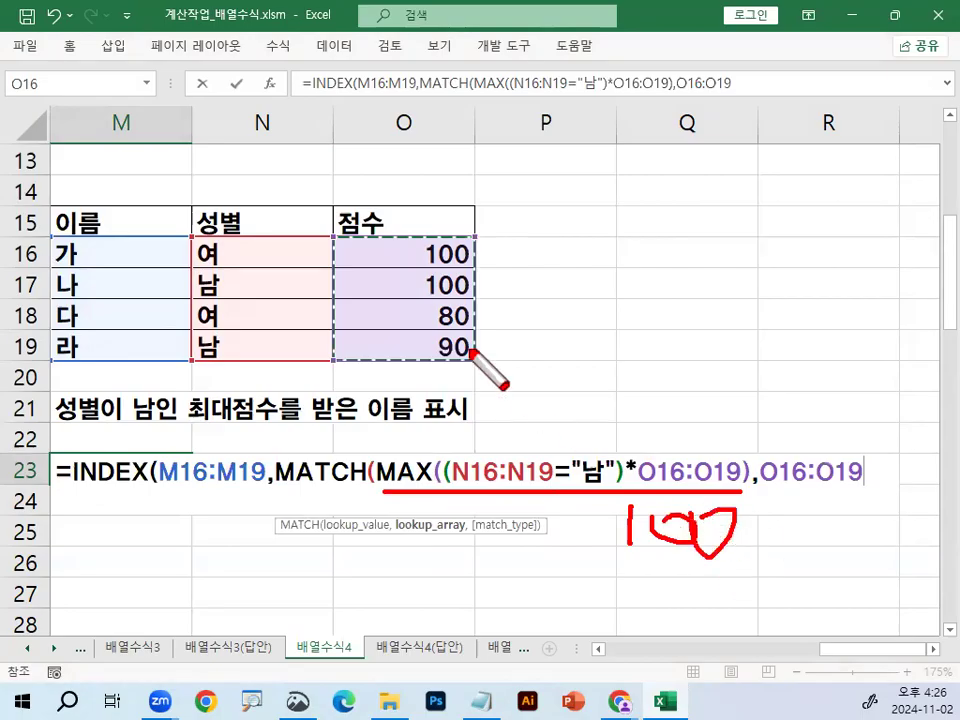
left_click_drag(484, 239, 488, 364)
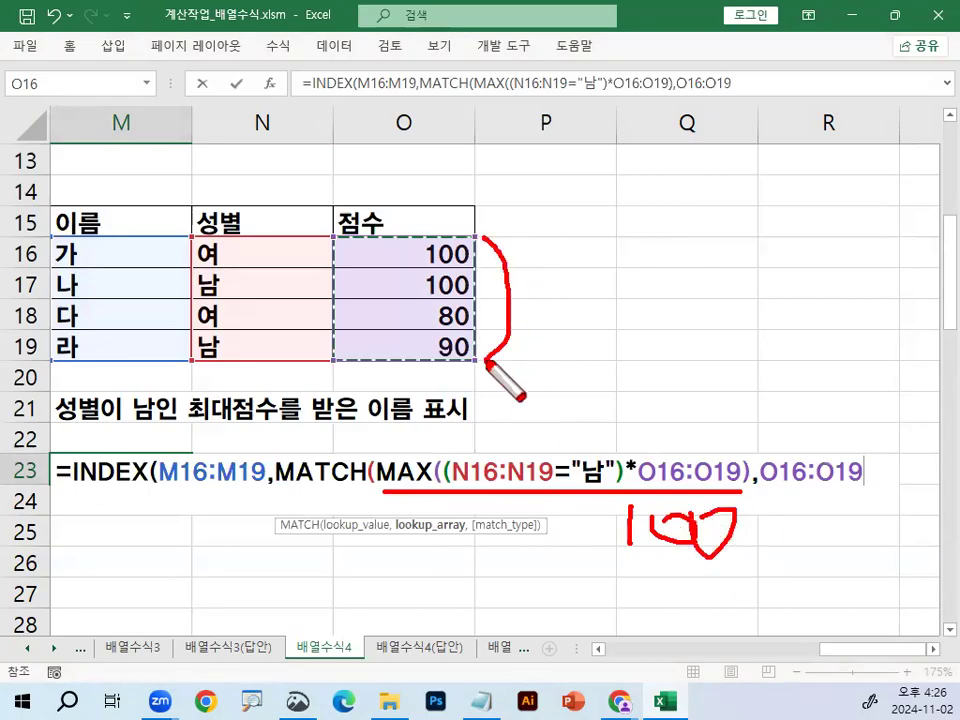
mouse_move(391, 234)
left_mouse_down()
mouse_move(398, 300)
mouse_move(416, 302)
left_mouse_up()
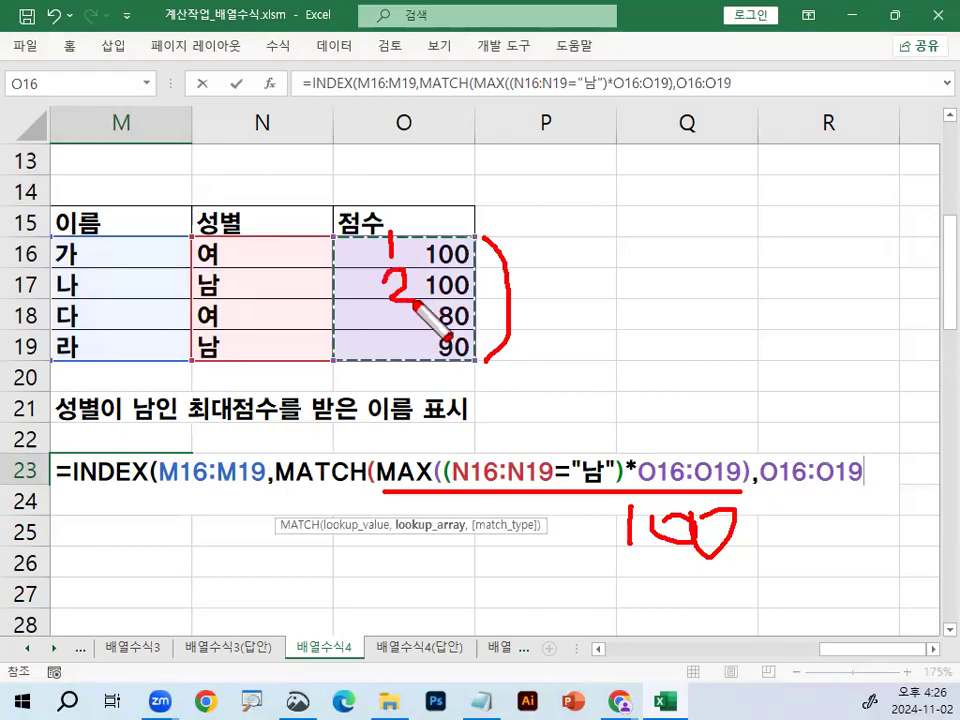
left_click_drag(415, 234, 398, 266)
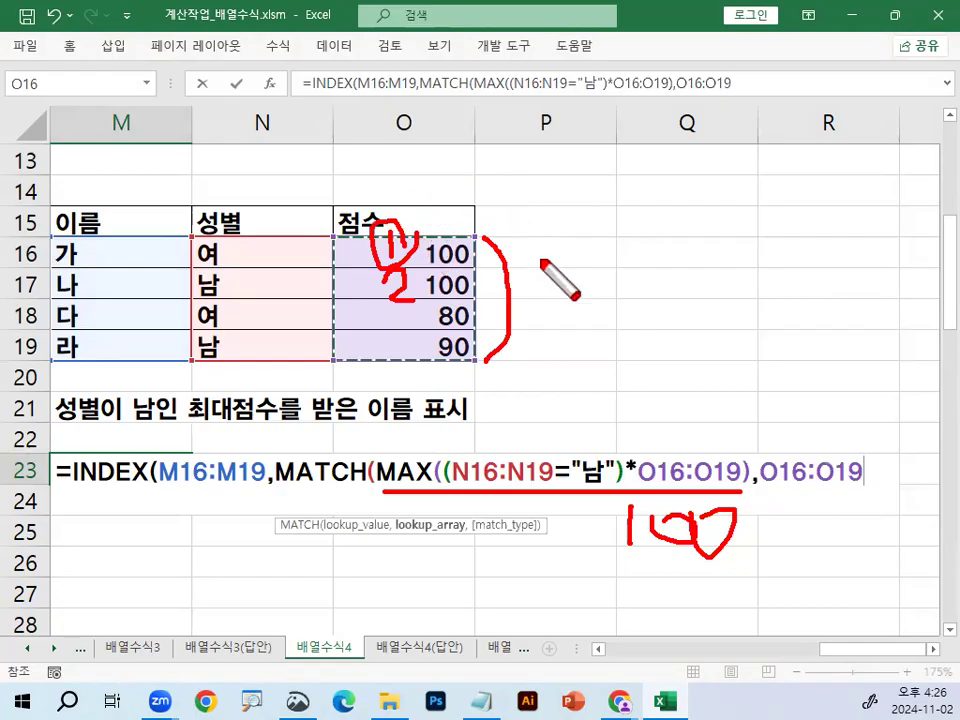
key("Escape")
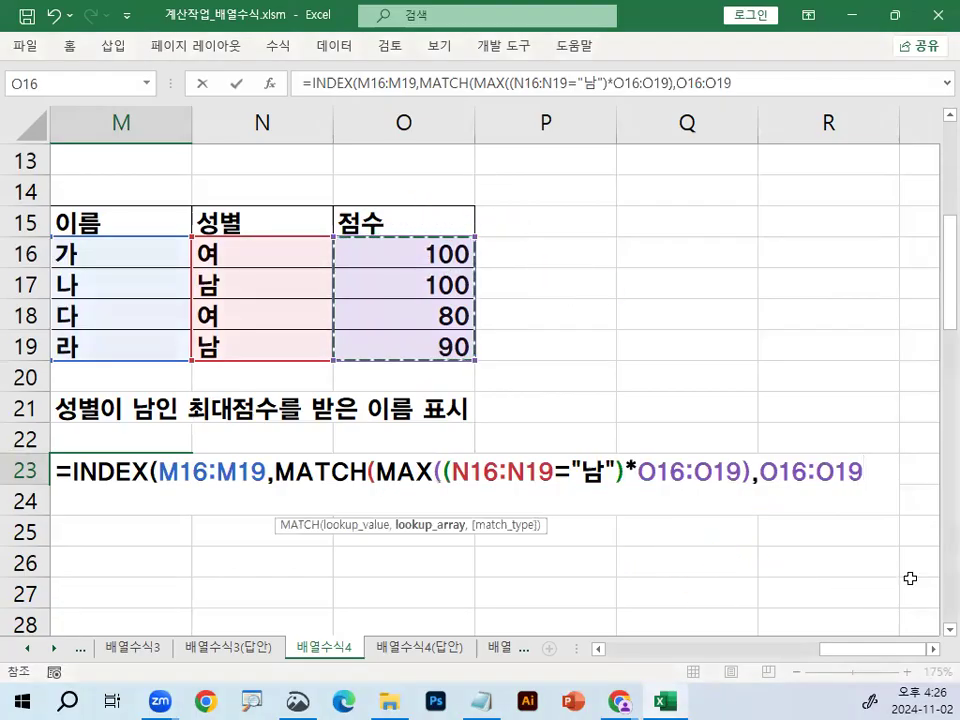
- Complete the formula with match type 0 and column number 1, and enter it in M23 as an array formula
type(",0")
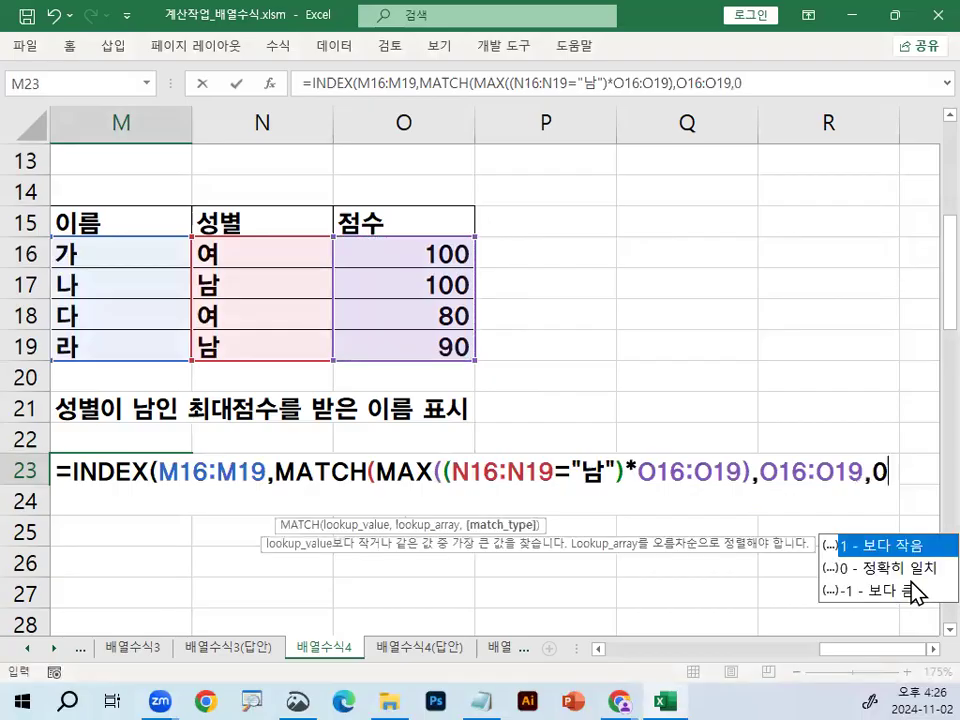
type("),1)")
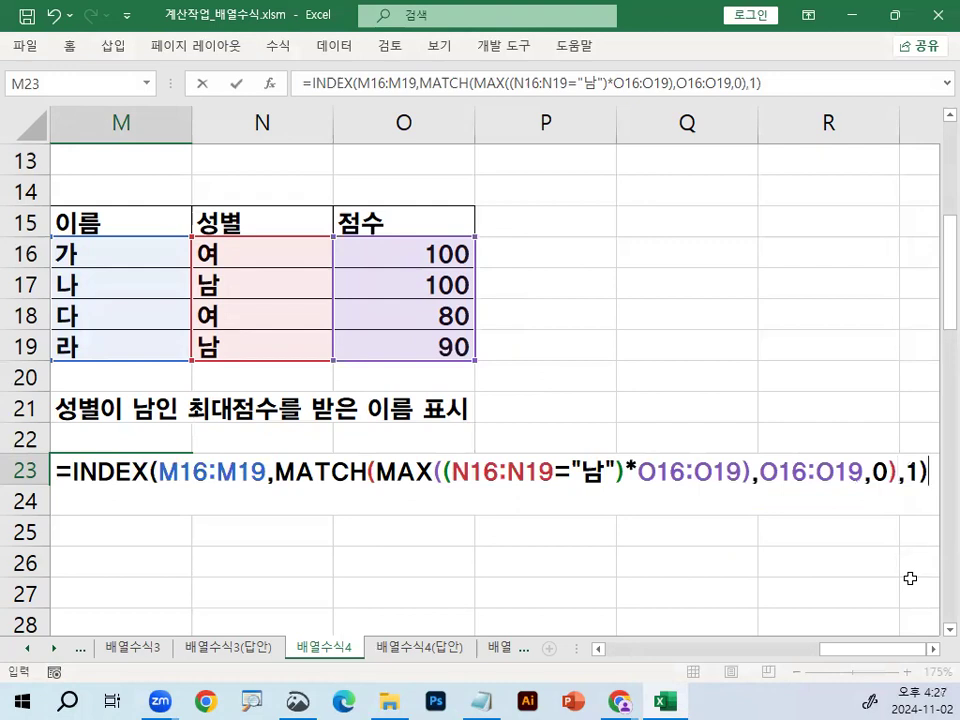
key("ctrl+shift+Return")
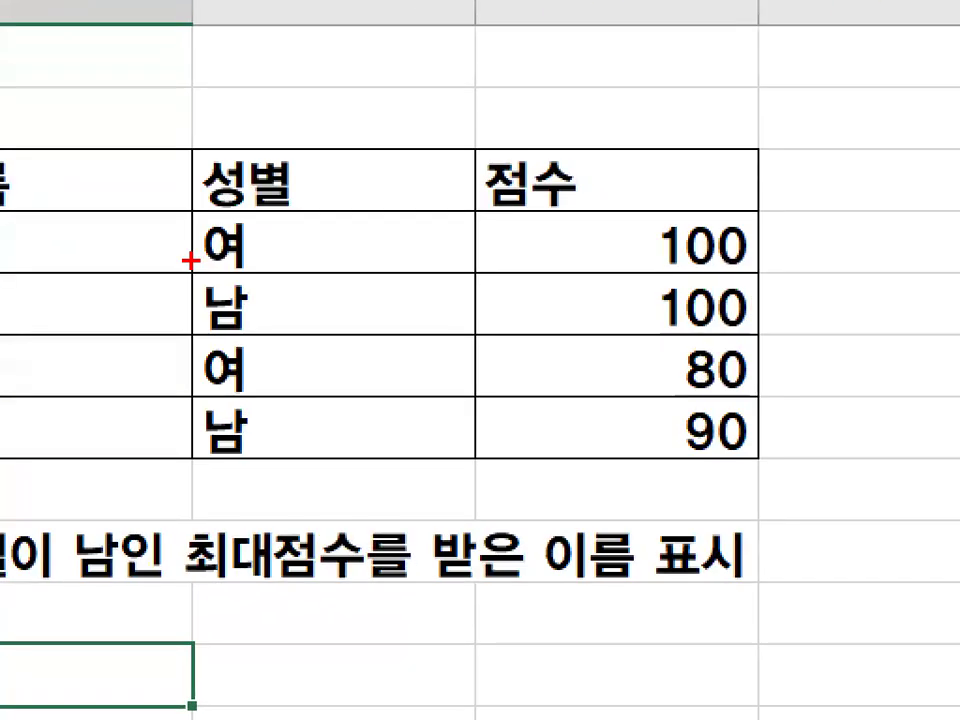
- Examine the M23 result against the sample table and review its array formula
mouse_move(191, 261)
left_mouse_down()
mouse_move(235, 253)
mouse_move(244, 269)
left_mouse_up()
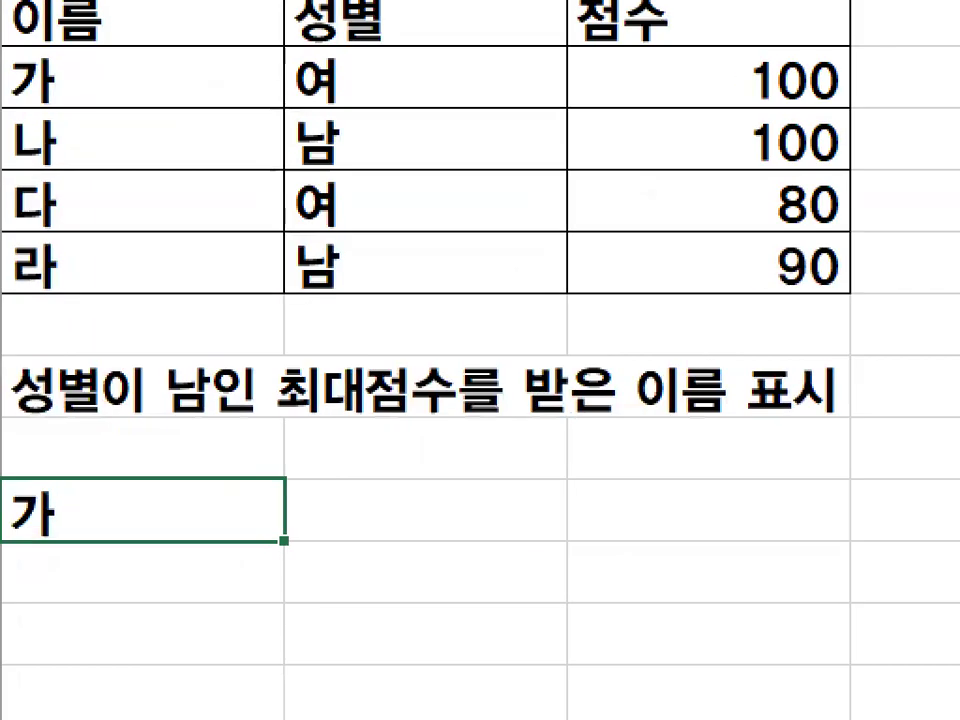
left_click_drag(32, 593, 104, 585)
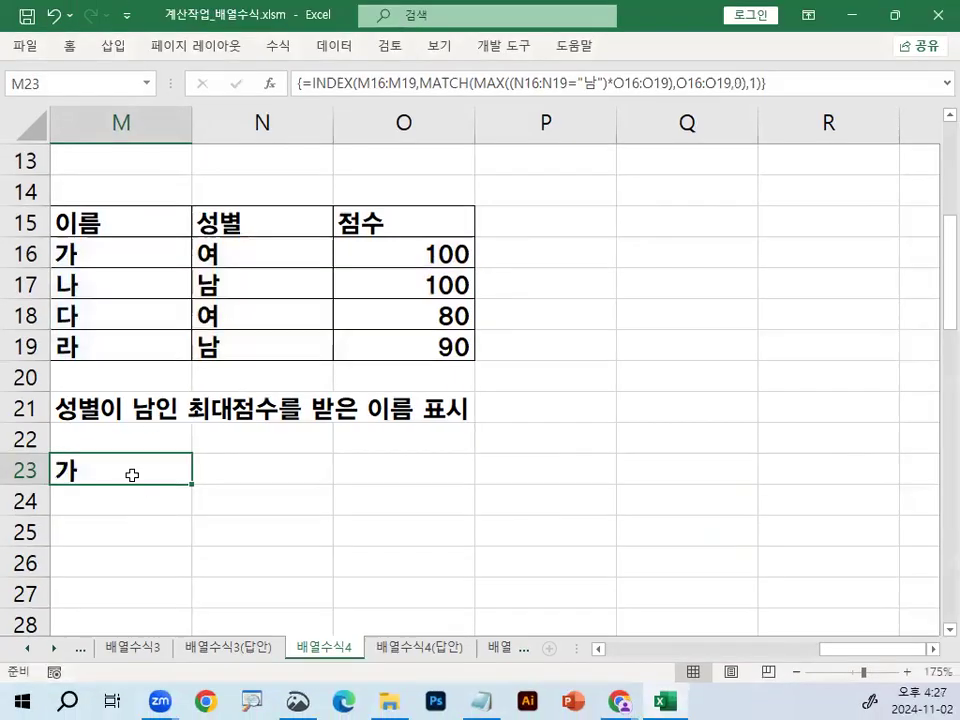
double_click(159, 512)
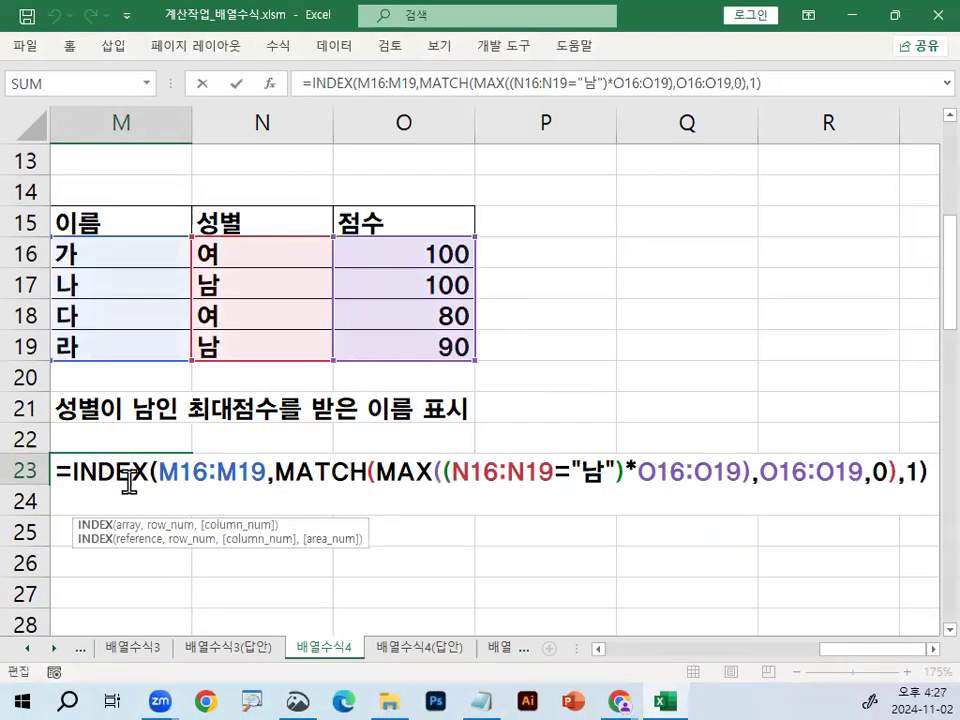
key("ctrl+shift+Return")
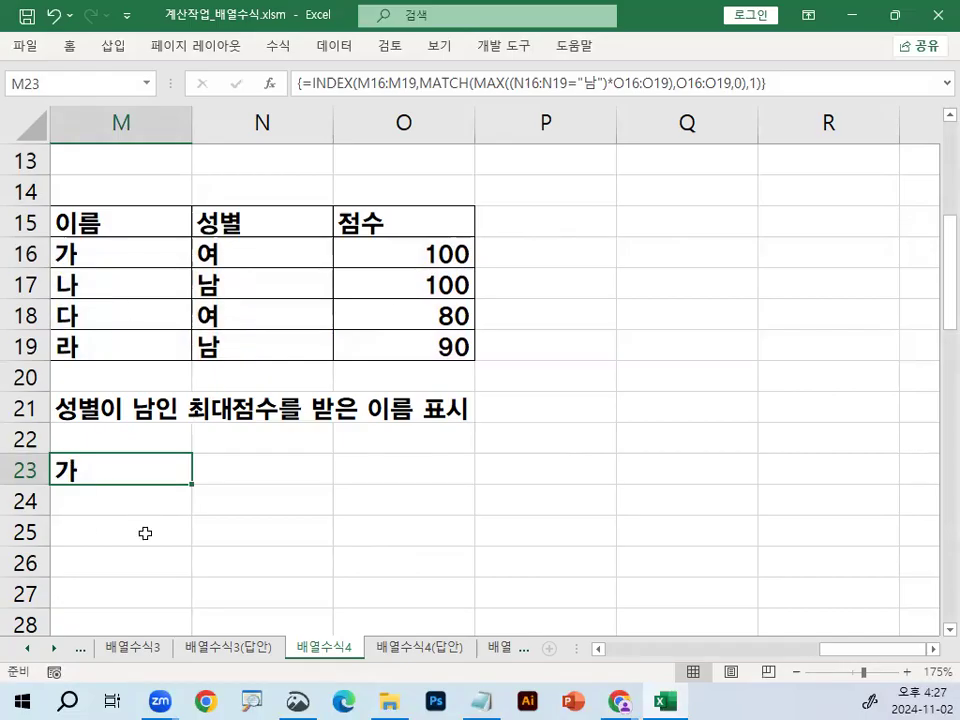
left_click(134, 500)
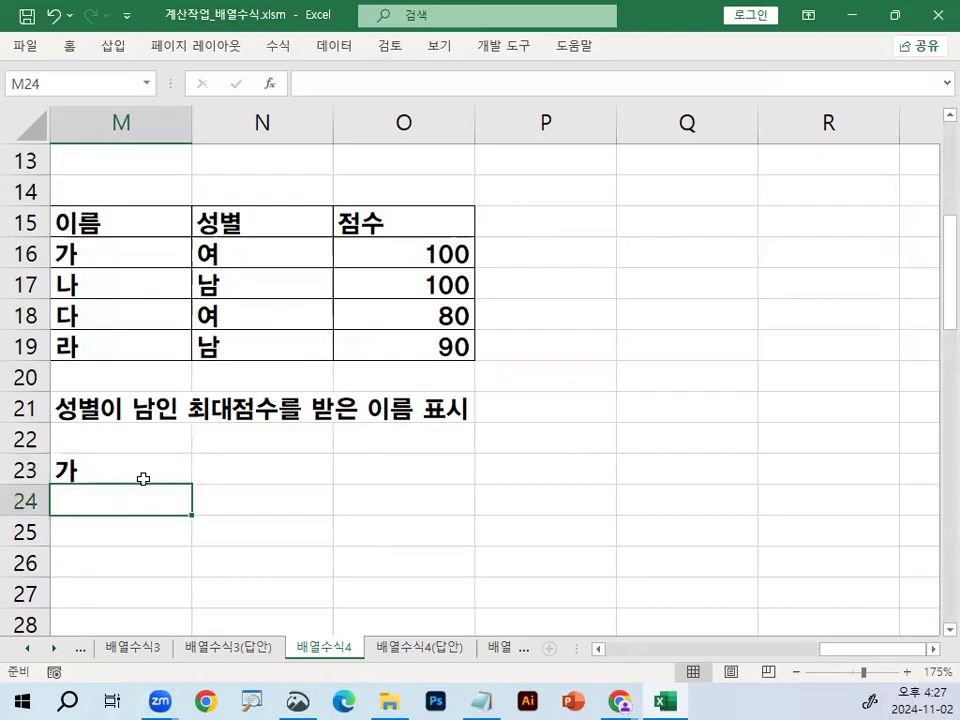
- Insert (N16:N19="남")* before MATCH's lookup array O16:O19 in the M23 formula
left_click(117, 479)
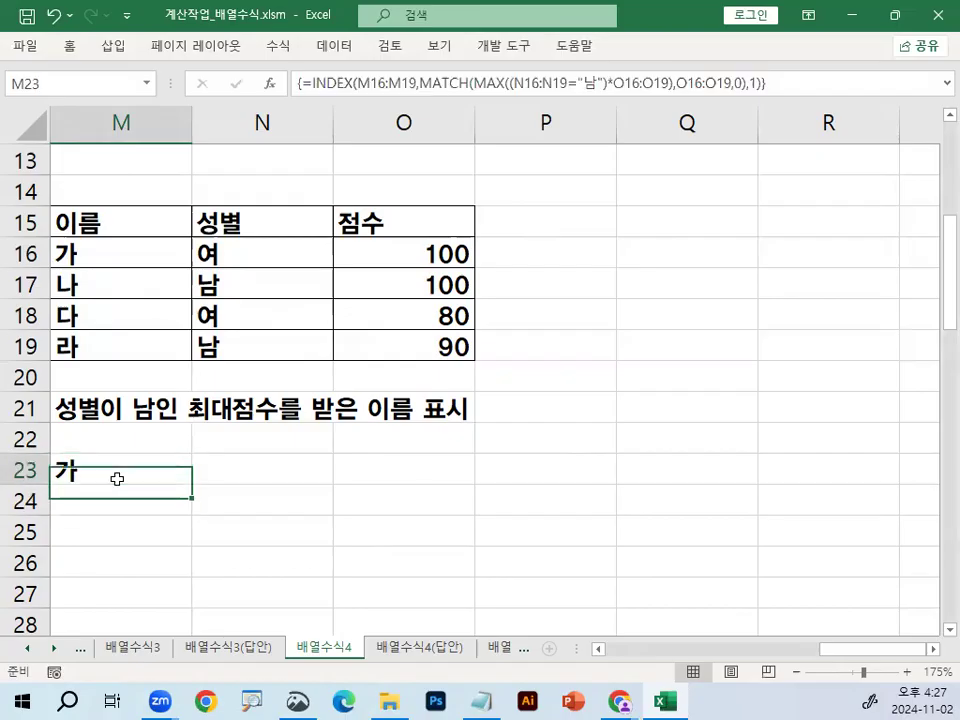
scroll(297, 434, "up", 3)
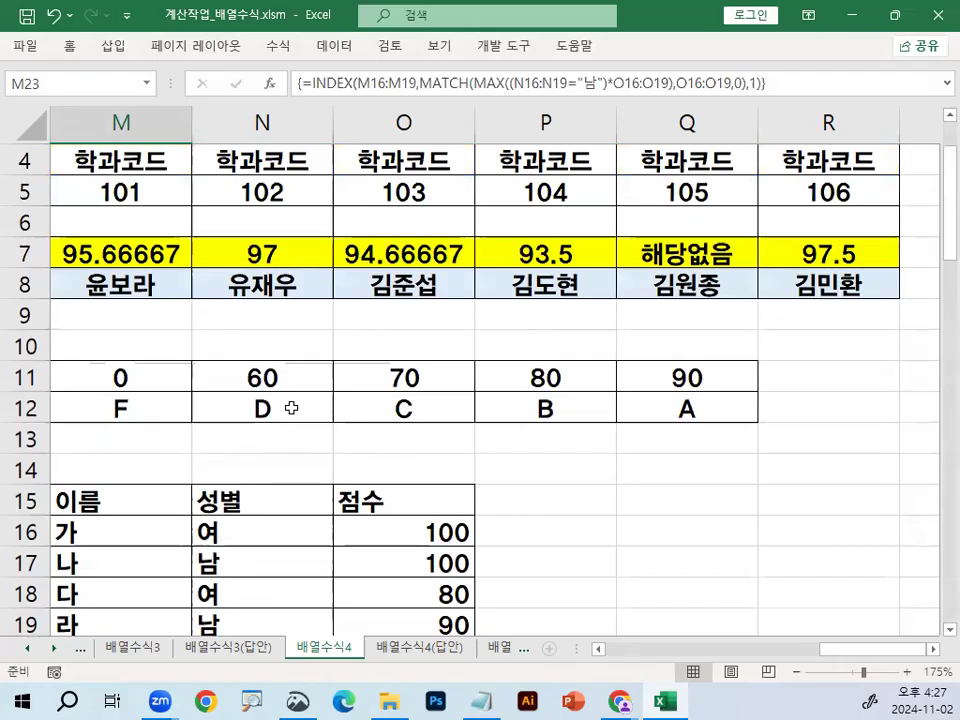
scroll(291, 408, "down", 3)
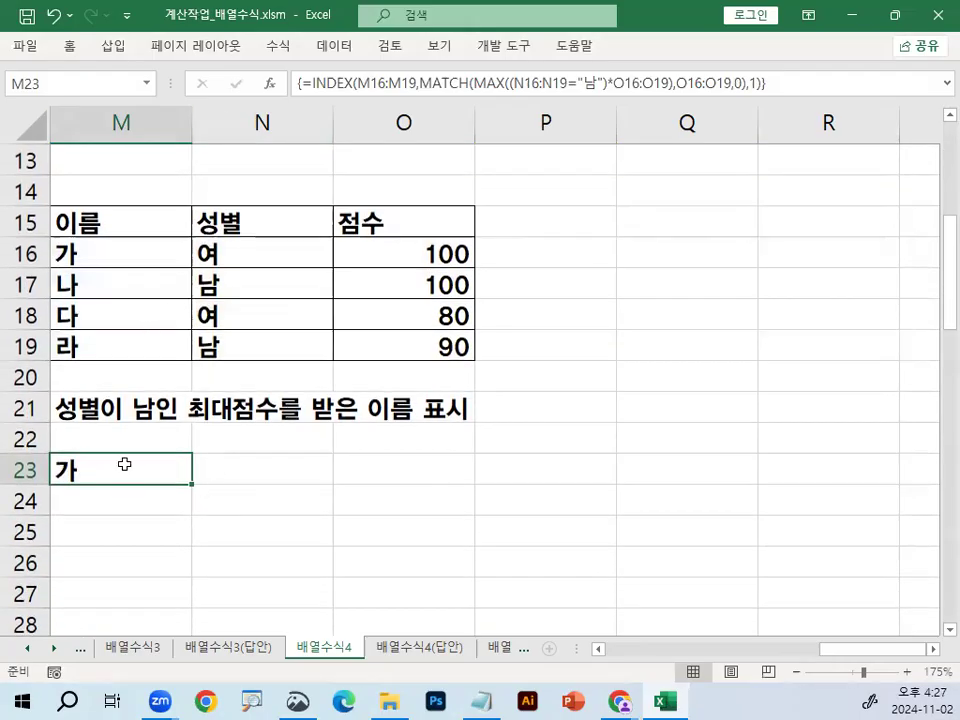
double_click(124, 464)
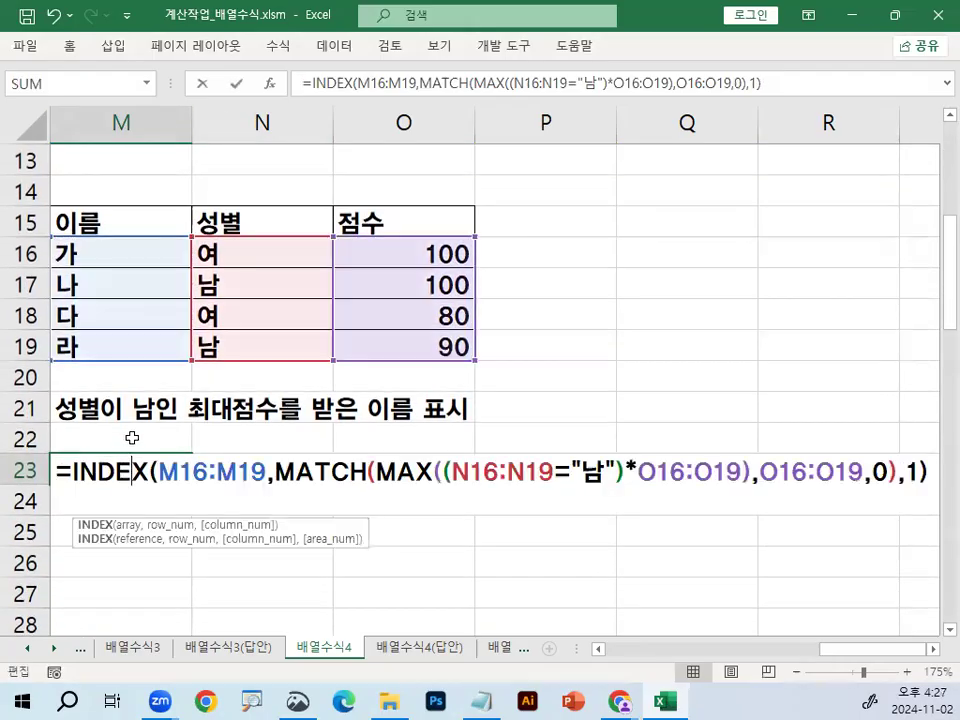
left_click(633, 472)
left_click_drag(446, 472, 624, 472)
key("ctrl+c")
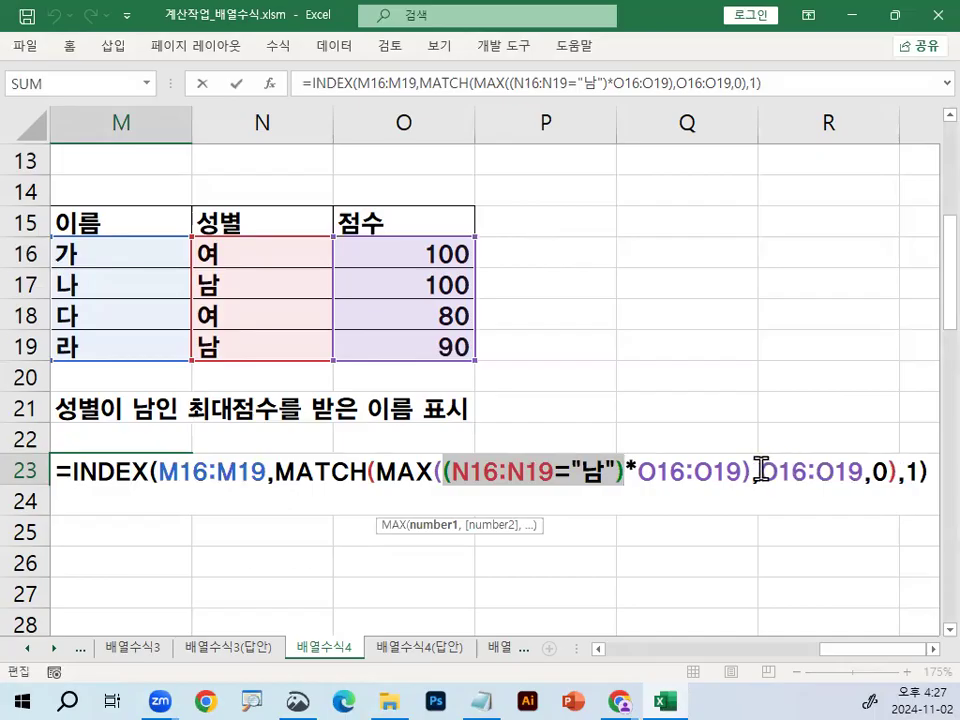
left_click(812, 472)
key("ctrl+v")
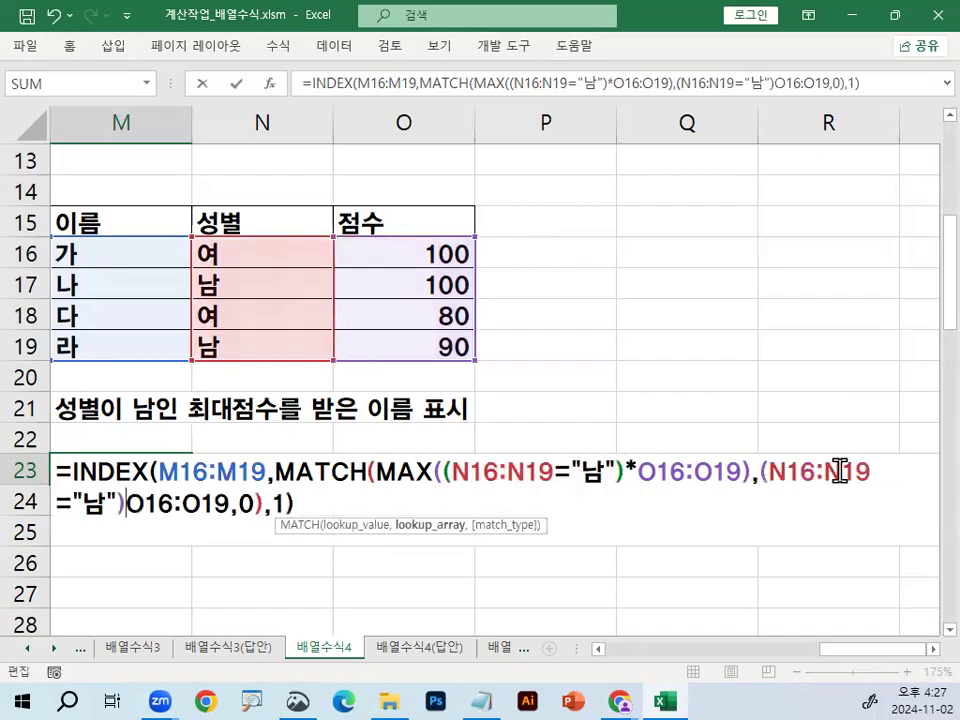
type("-")
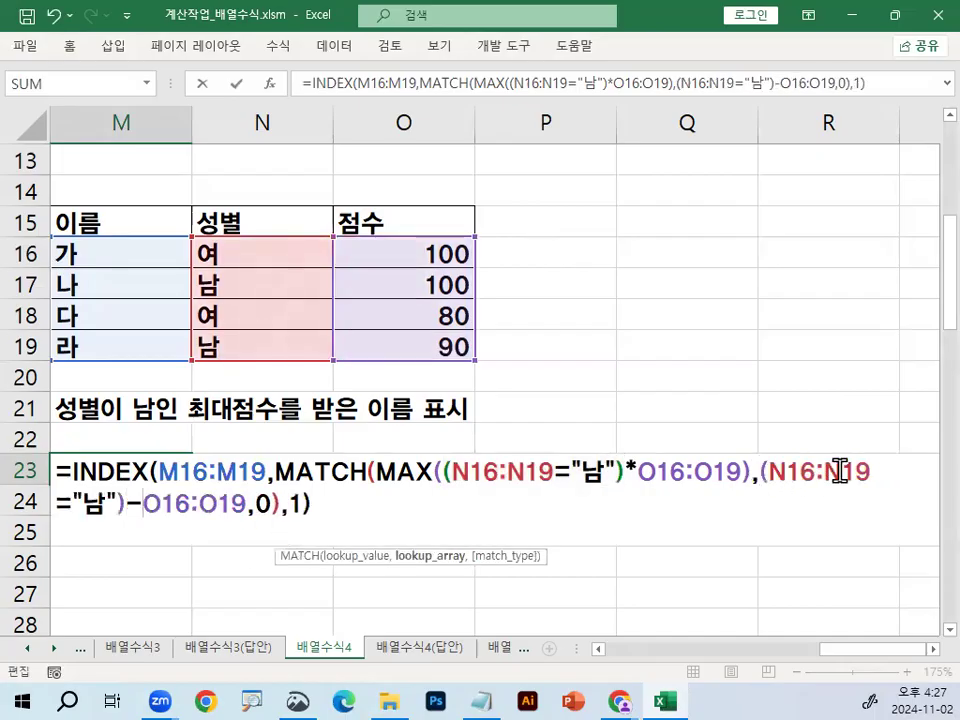
key("BackSpace")
type("*")
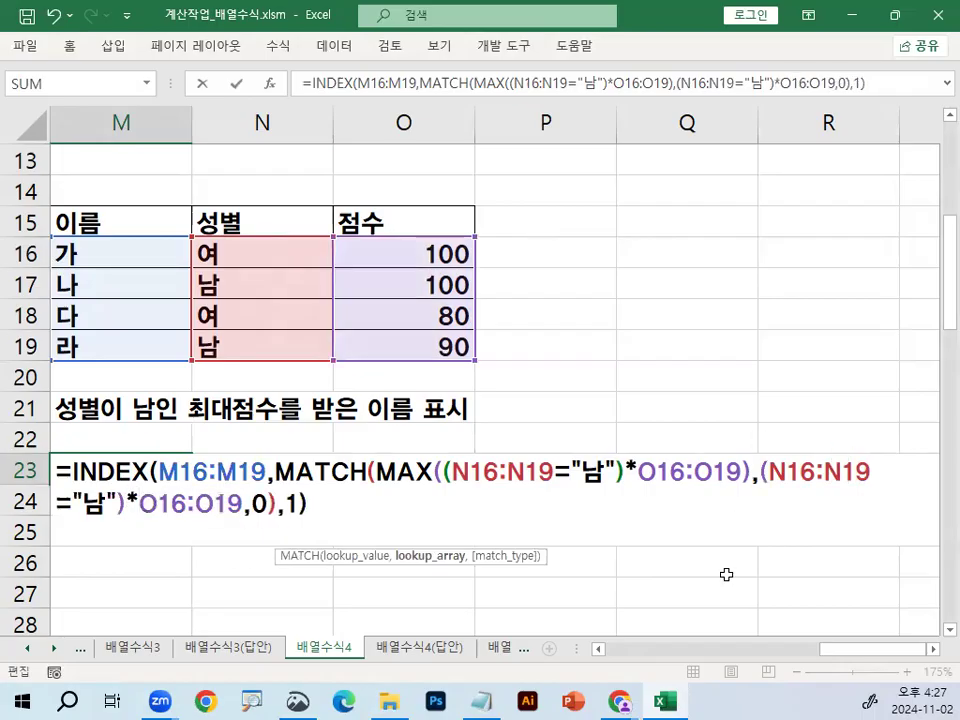
- Underline the condition-times-score expressions in MATCH's lookup array and in MAX in red to compare them
key("ctrl+1")
left_click(138, 515)
left_click_drag(2, 523, 262, 524)
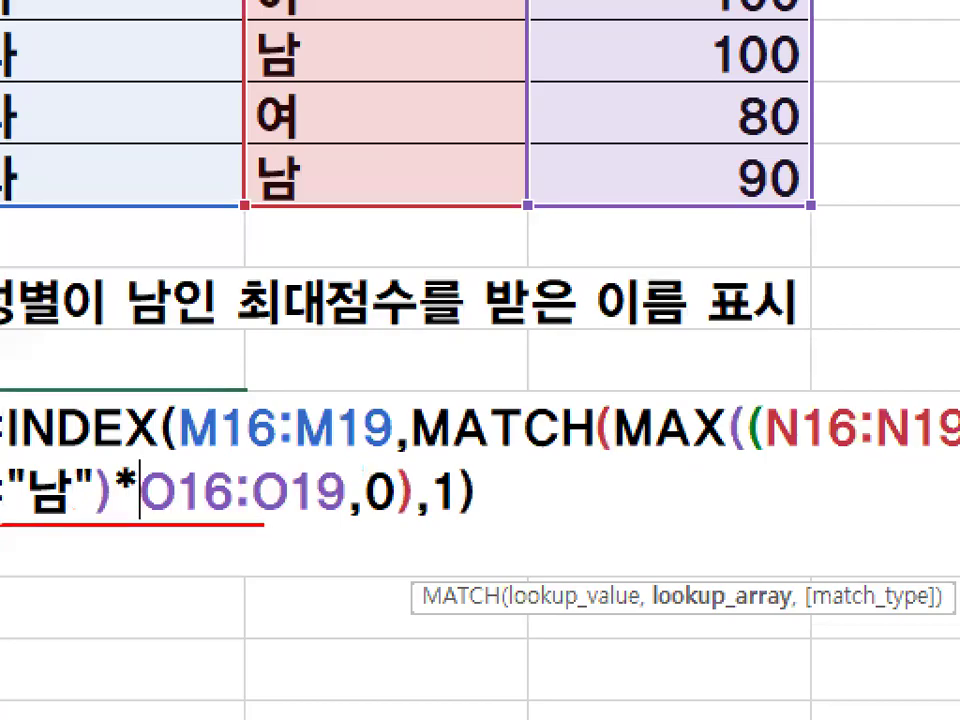
key("Escape")
key("ctrl+2")
left_click_drag(442, 489, 735, 490)
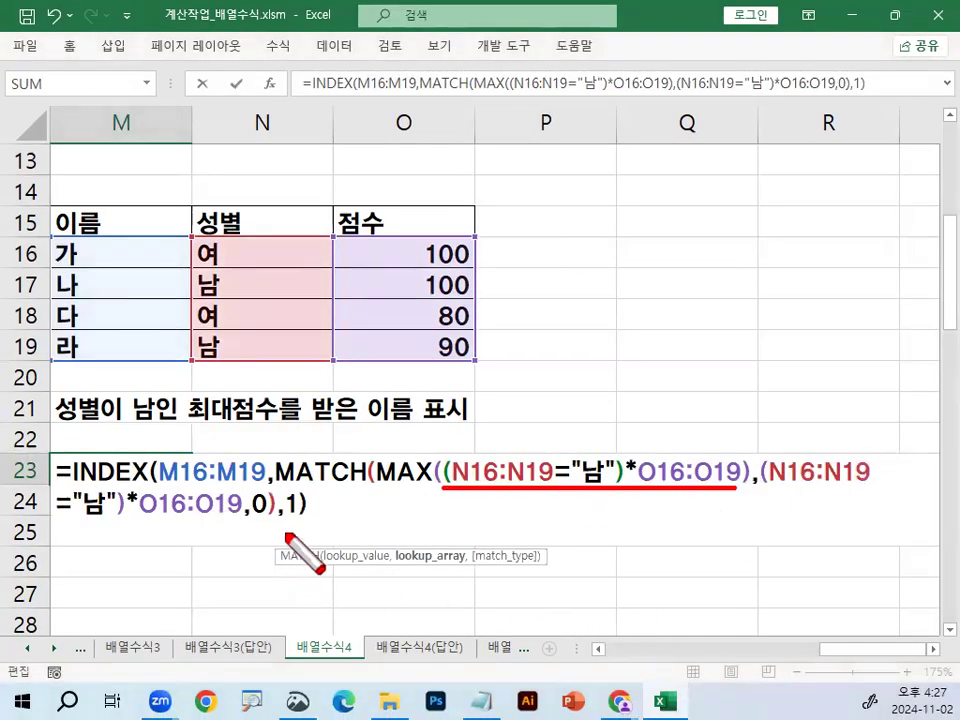
key("Escape")
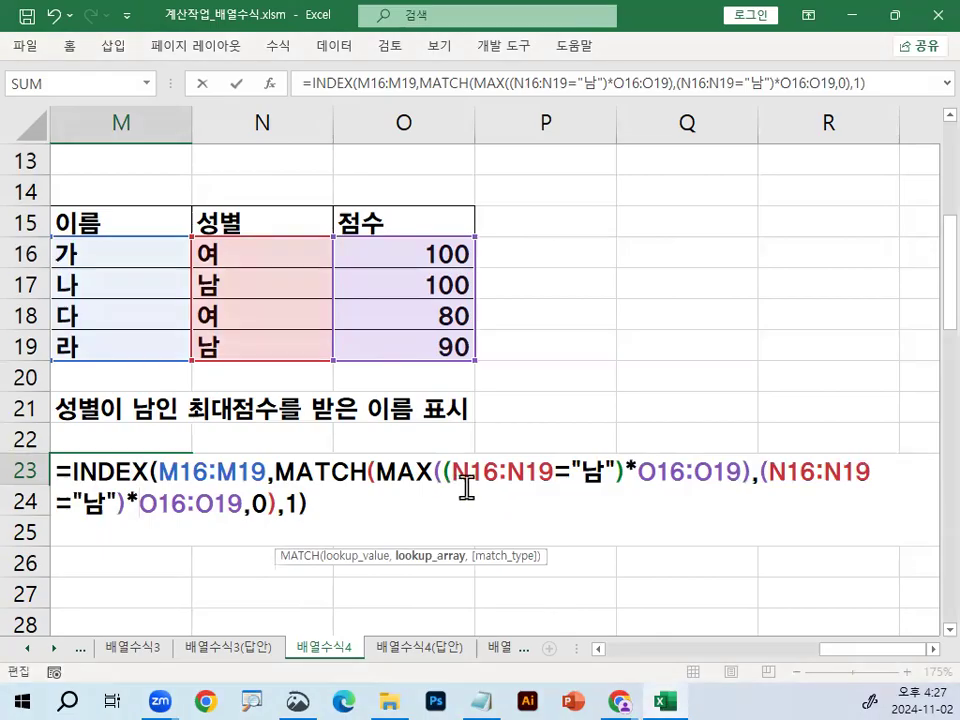
- Enter the revised M23 formula as an array formula and mark up the sample table in red on a magnified view
key("ctrl+shift+Return")
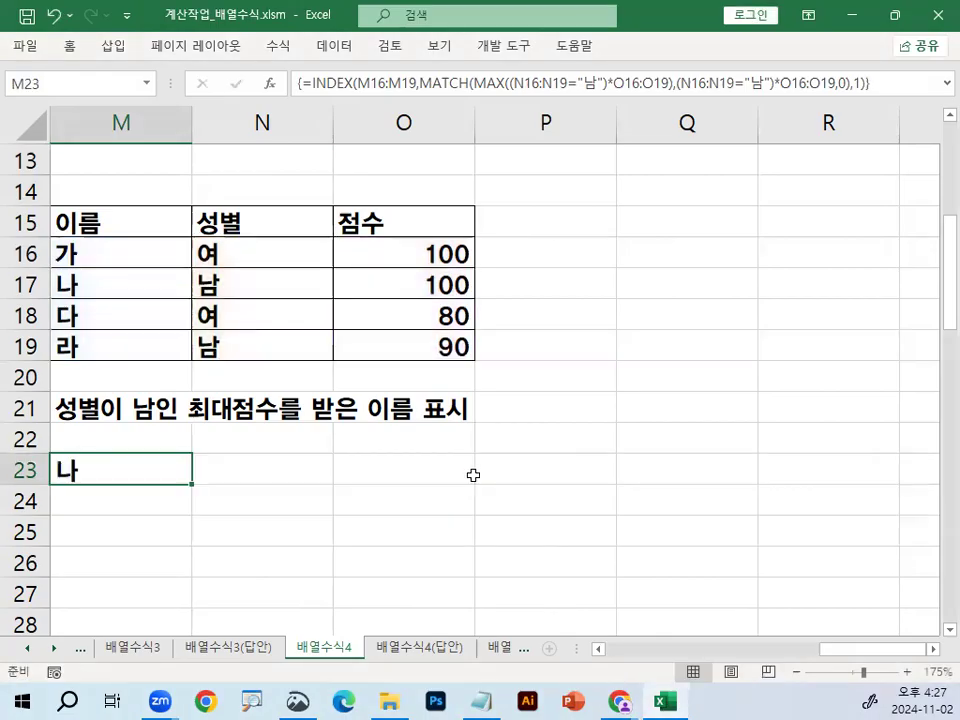
key("ctrl+1")
left_click(171, 283)
mouse_move(182, 292)
left_mouse_down()
mouse_move(178, 239)
mouse_move(203, 312)
left_mouse_up()
key("Escape")
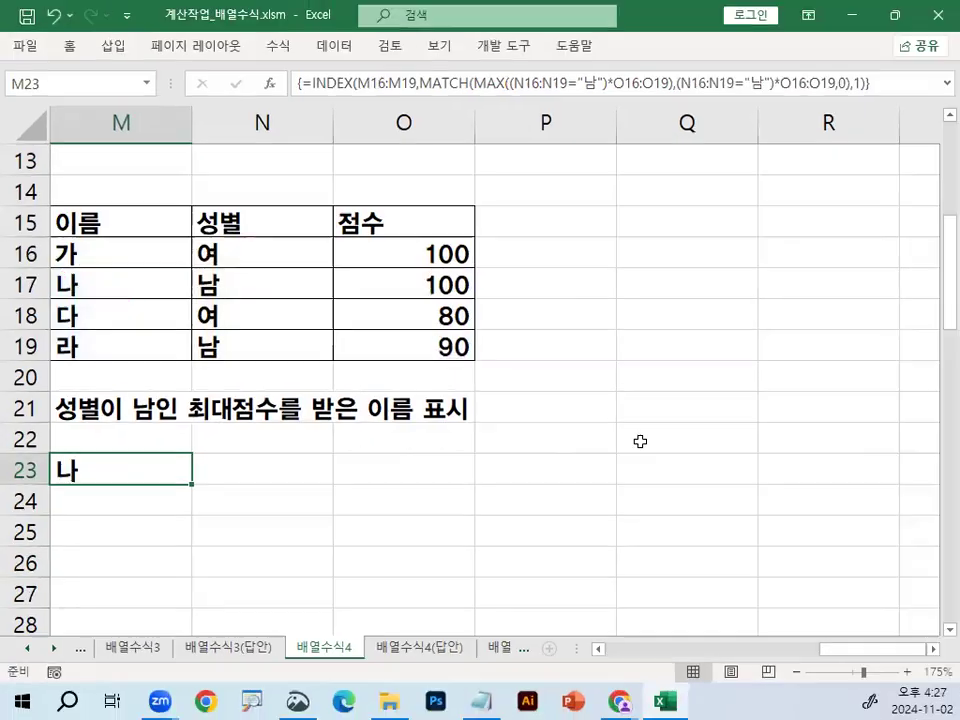
- Switch to the Notepad lesson notes and add (조건1)* before the second 계산범위 in the INDEX/MATCH/MAX formula pattern
key("alt+Tab")
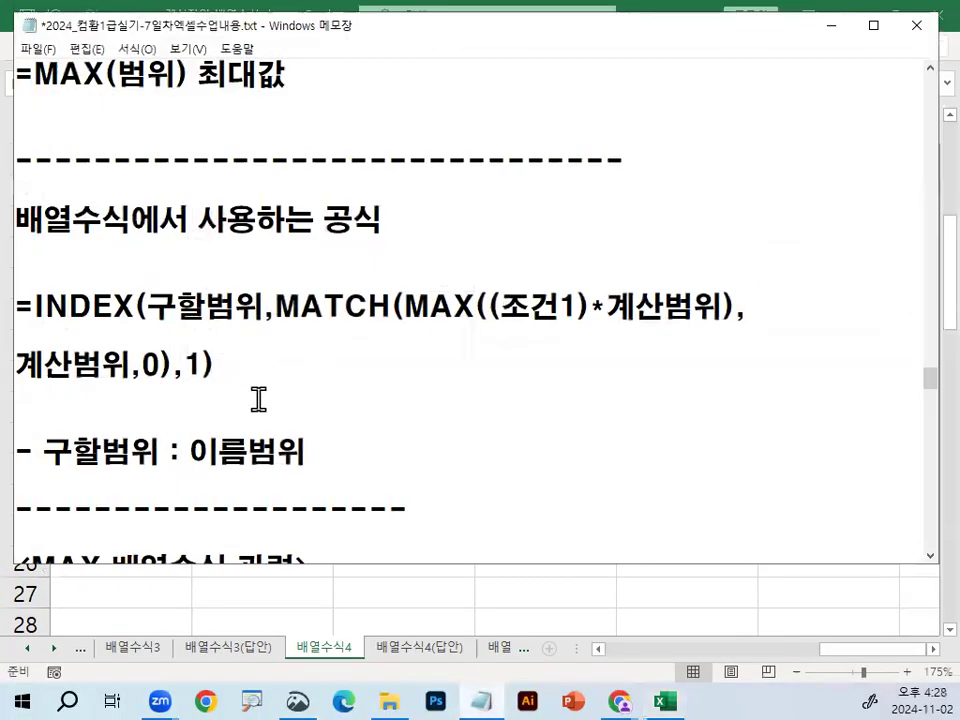
left_click_drag(489, 305, 606, 306)
key("ctrl+c")
left_click(22, 365)
key("ctrl+v")
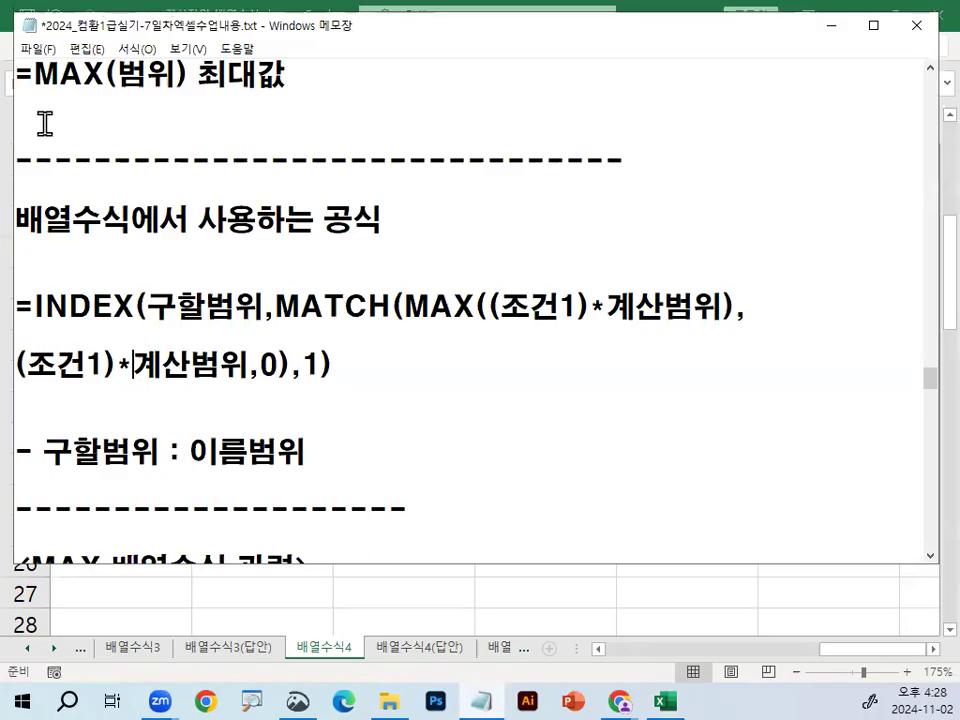
left_click(281, 377)
scroll(827, 234, "down", 3)
scroll(671, 364, "down", 3)
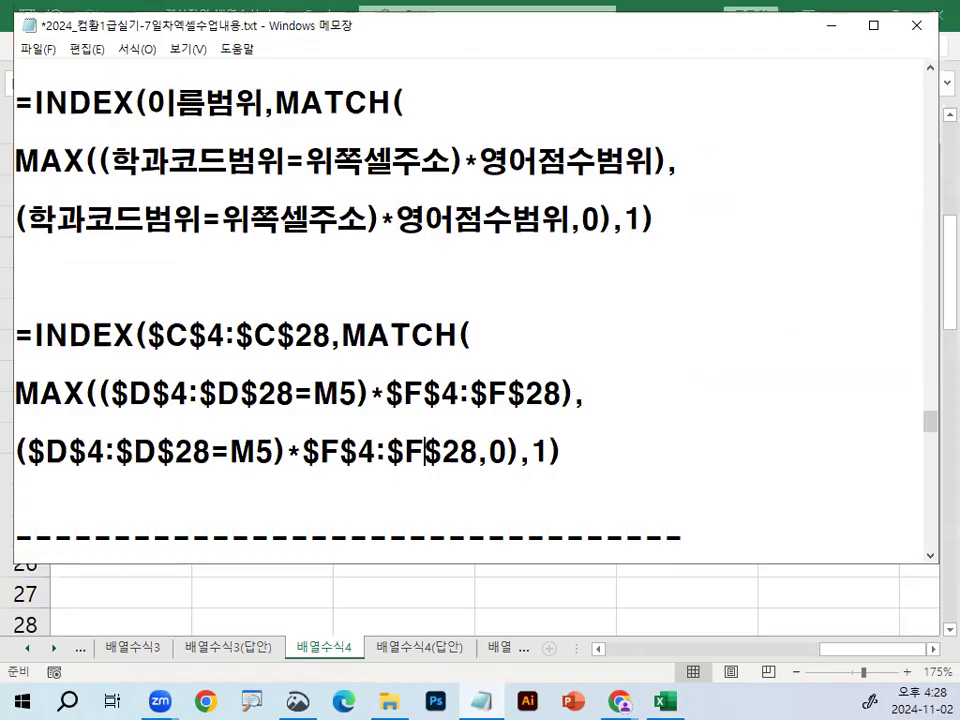
- Return to the Excel workbook, open the 배열수식5 sheet and delete the text box containing the questions
key("alt+Tab")
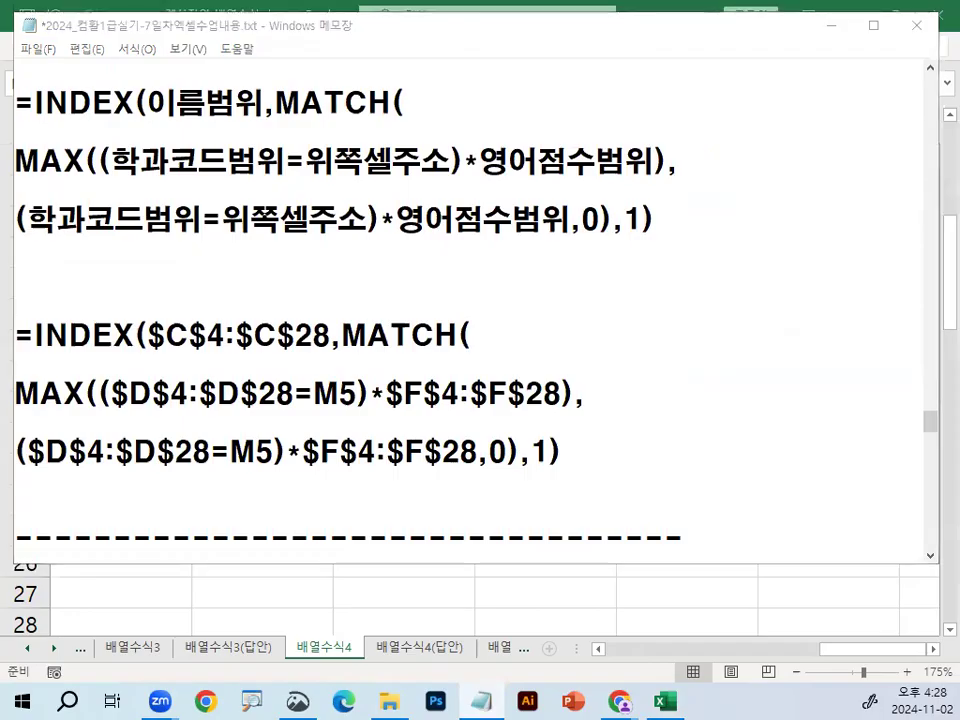
left_click(234, 445)
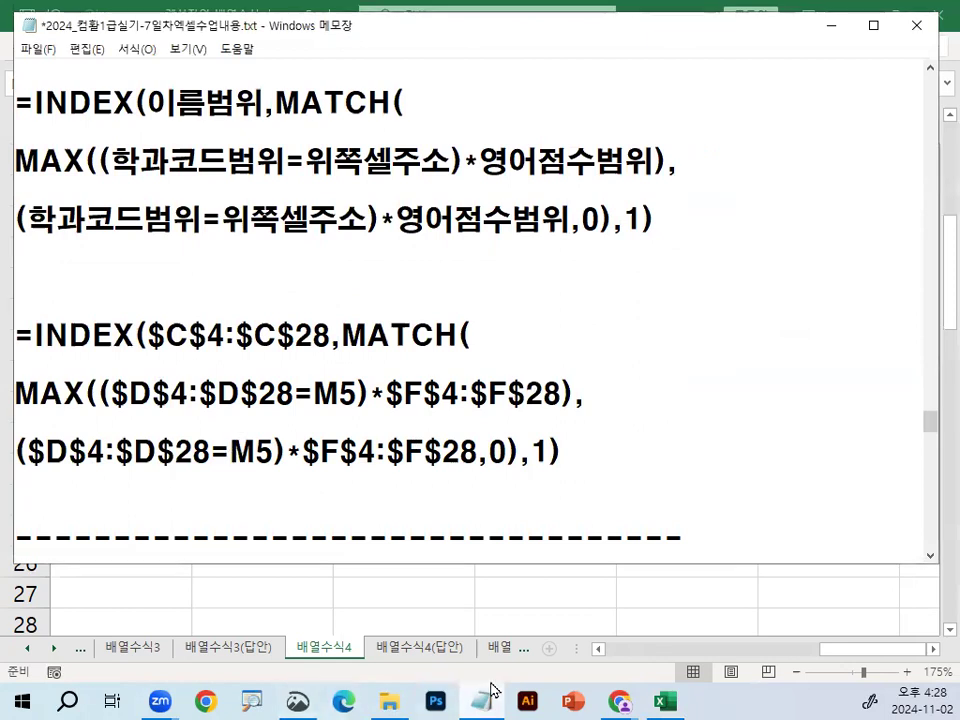
left_click(53, 648)
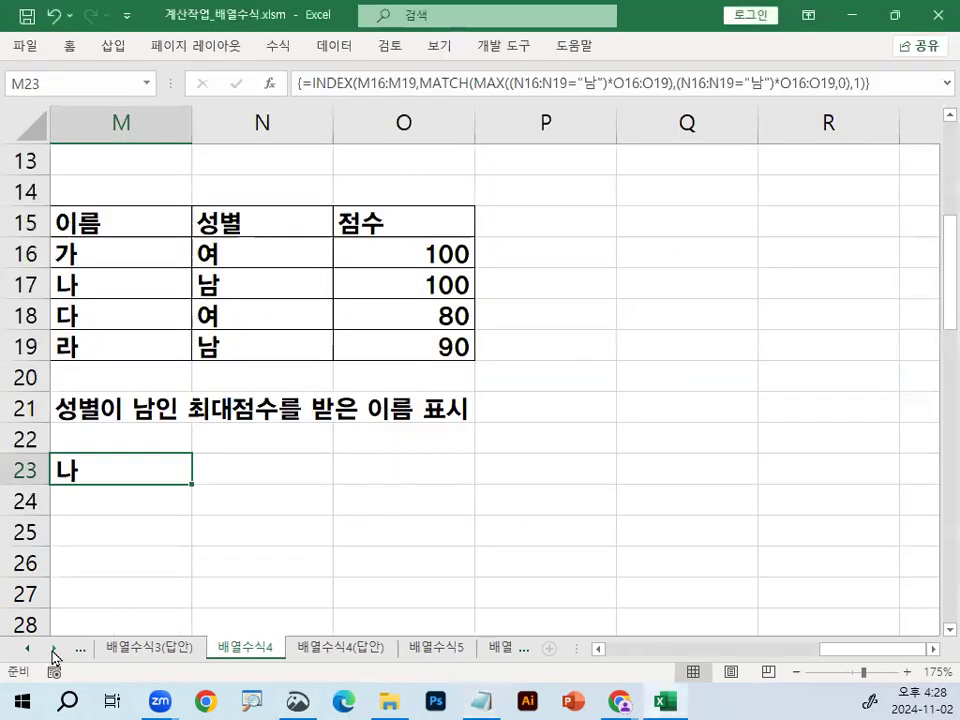
left_click(443, 654)
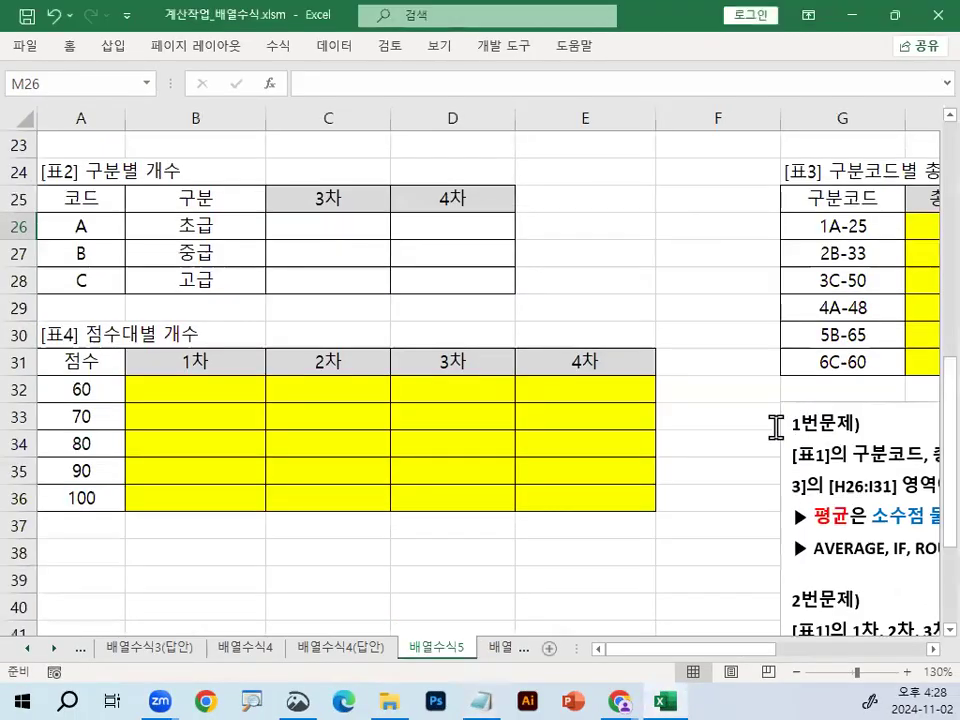
left_click(776, 440)
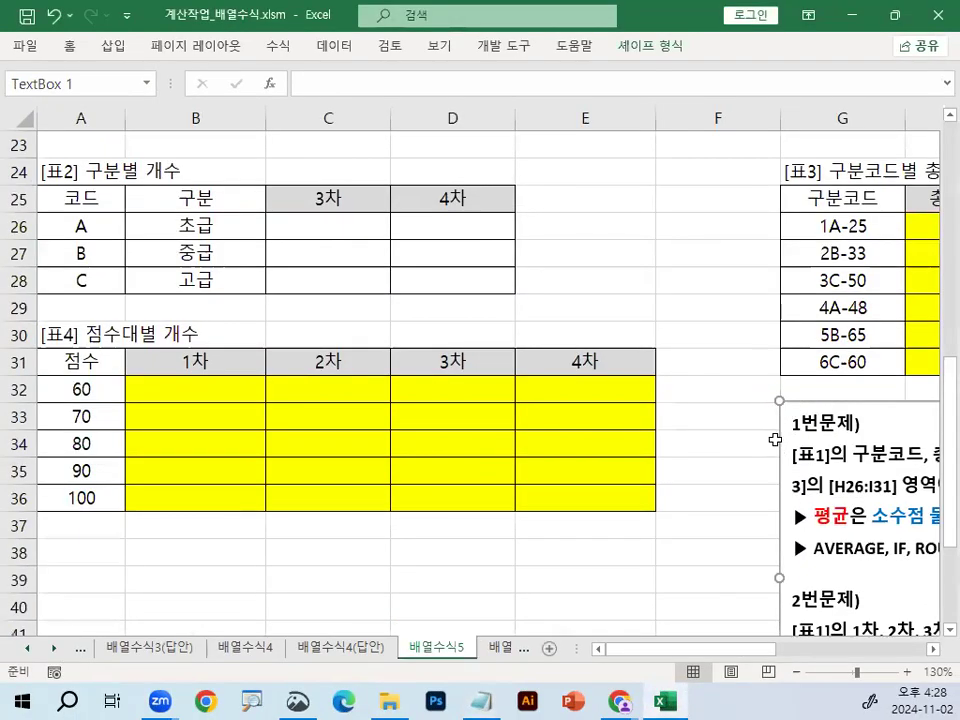
key("Delete")
left_click(754, 492)
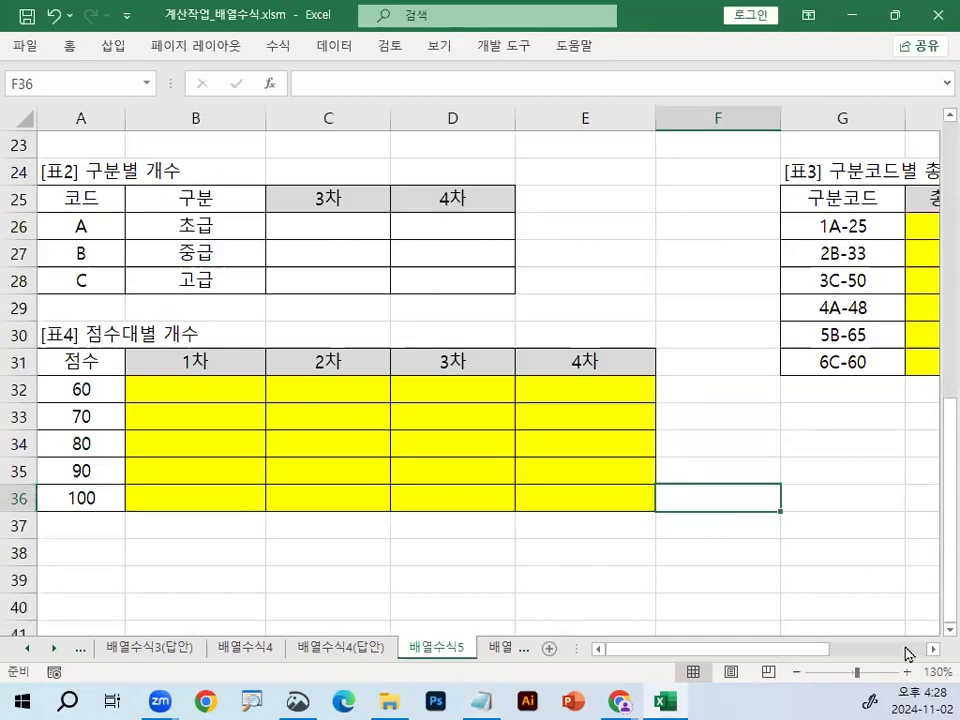
- Change the font of the entire 배열수식5 sheet to a견고딕 and enlarge the view to 160%
left_click(12, 122)
left_click(69, 46)
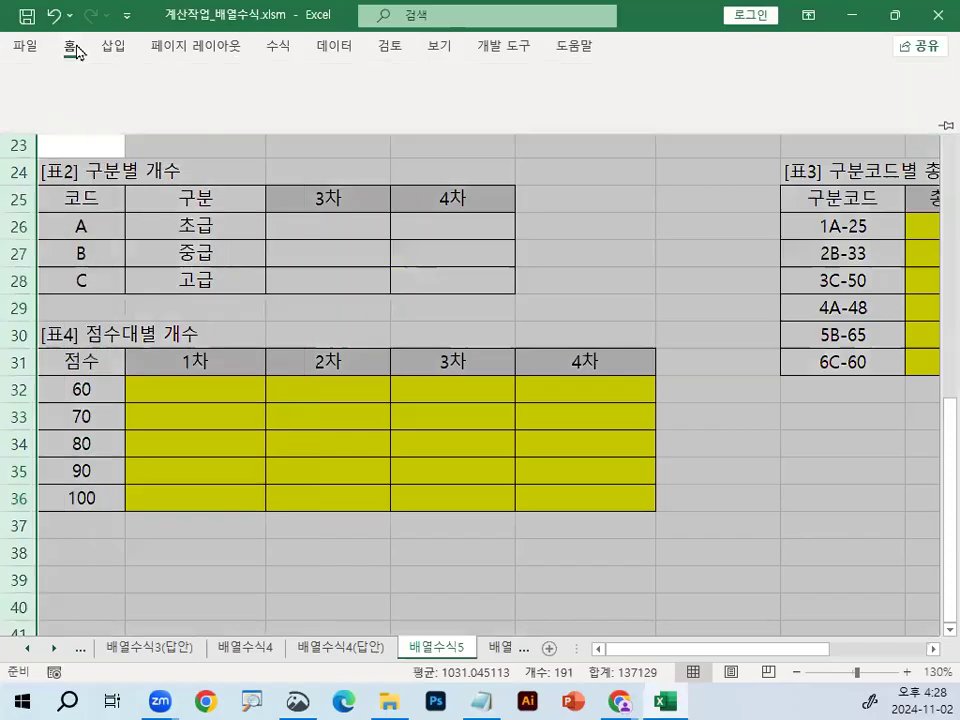
left_click(263, 83)
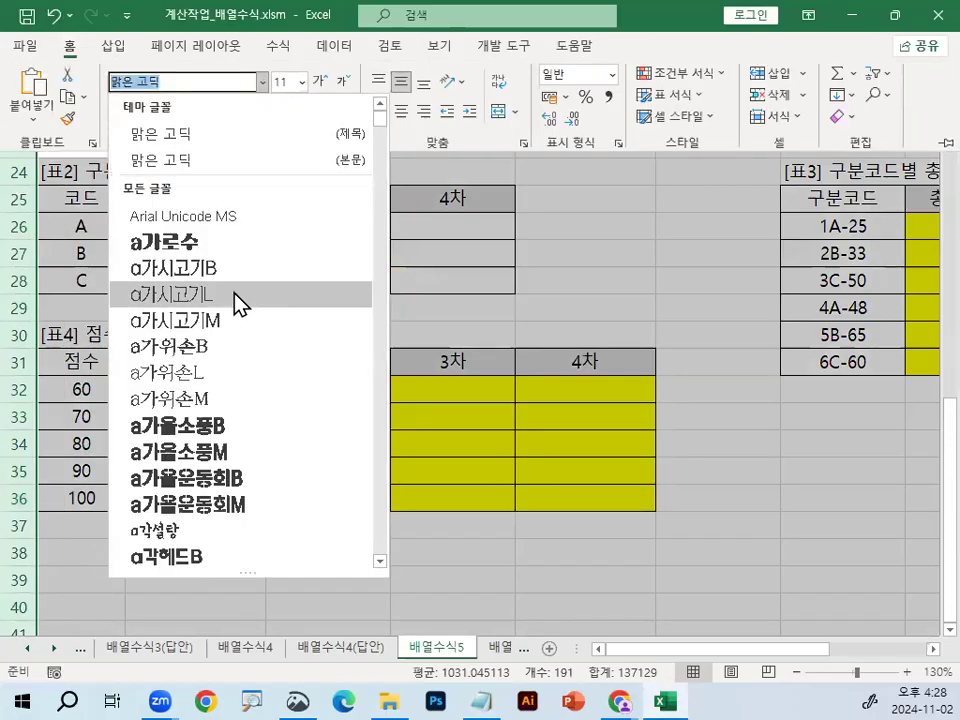
scroll(310, 300, "down", 6)
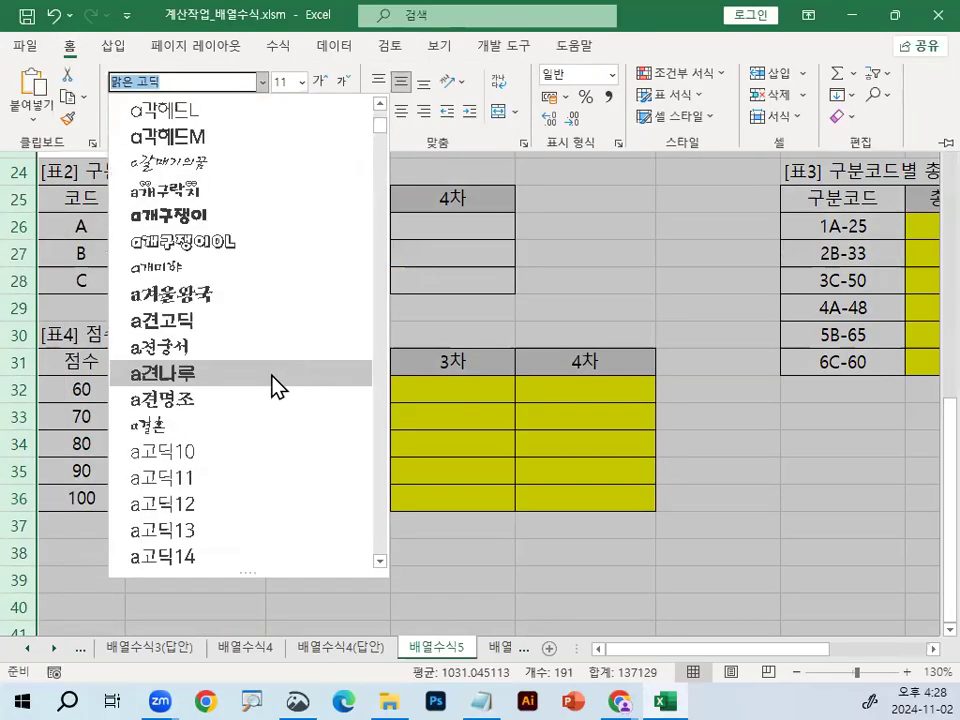
left_click(240, 333)
scroll(280, 370, "up", 2, "ctrl")
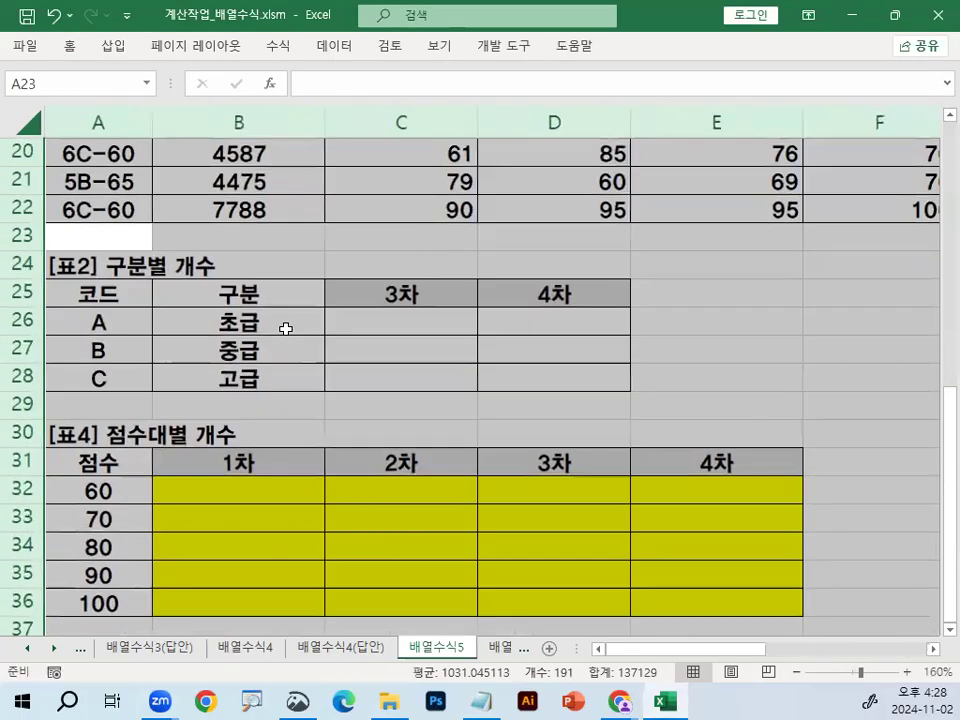
left_click(287, 340)
- Review the tables on 배열수식5 and mark the 총점 평균 and 결석시수 평균 answer cells of 표3 in red on a magnified view
scroll(176, 345, "up", 6)
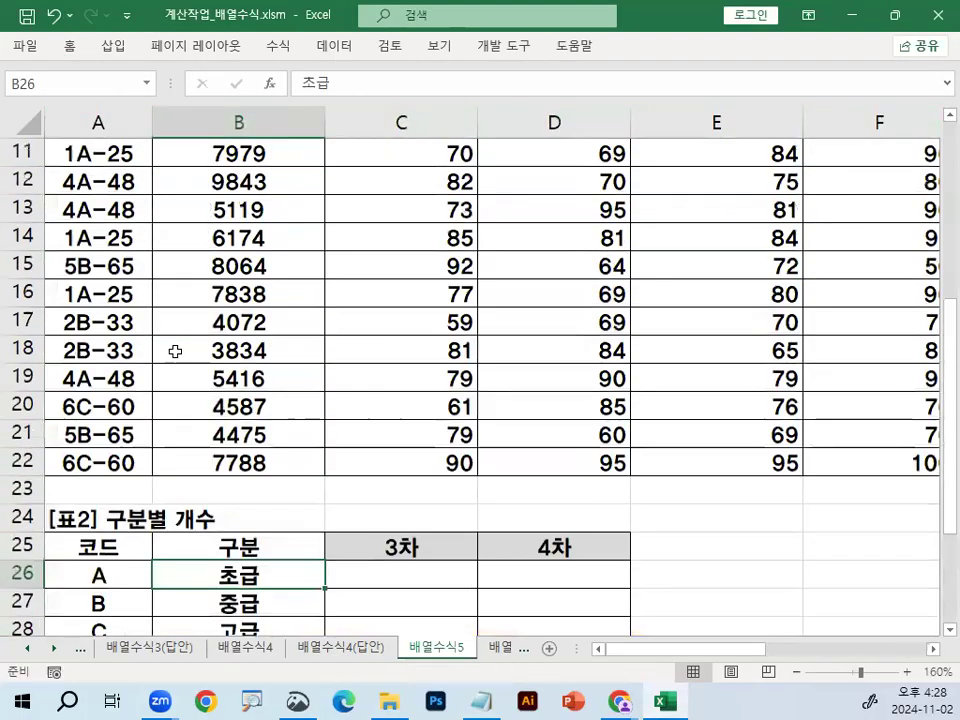
left_click(213, 250)
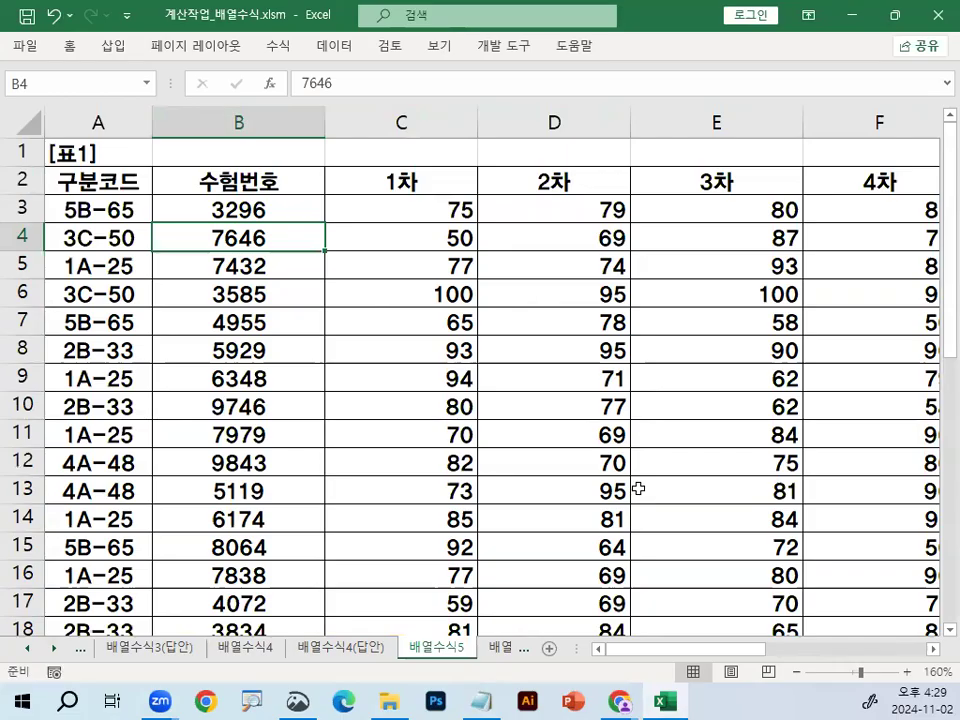
scroll(420, 440, "down", 5)
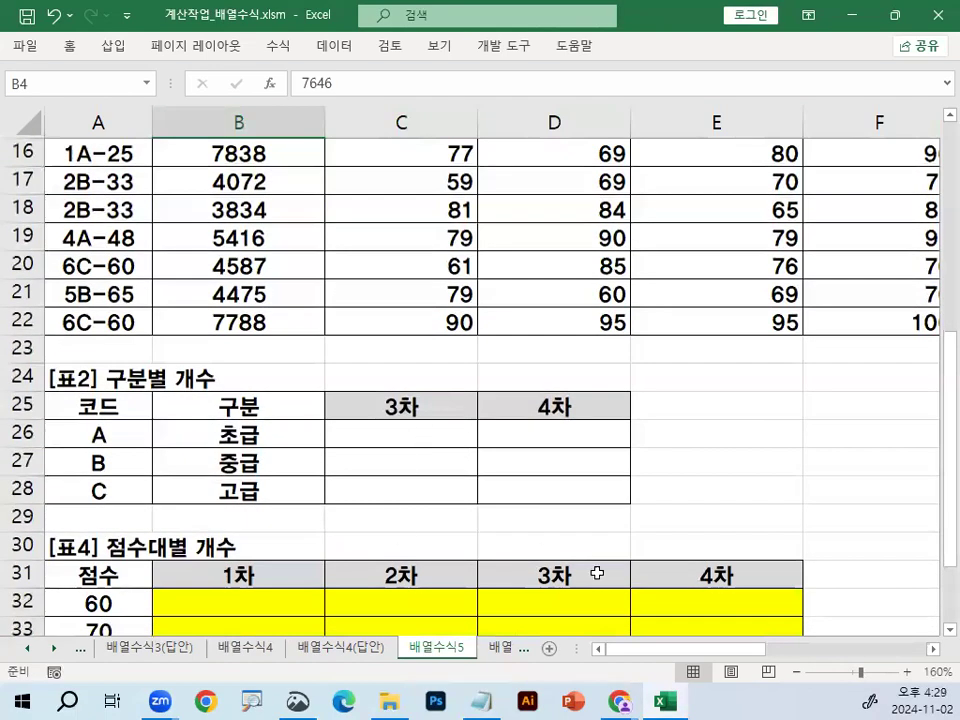
scroll(285, 542, "down", 2)
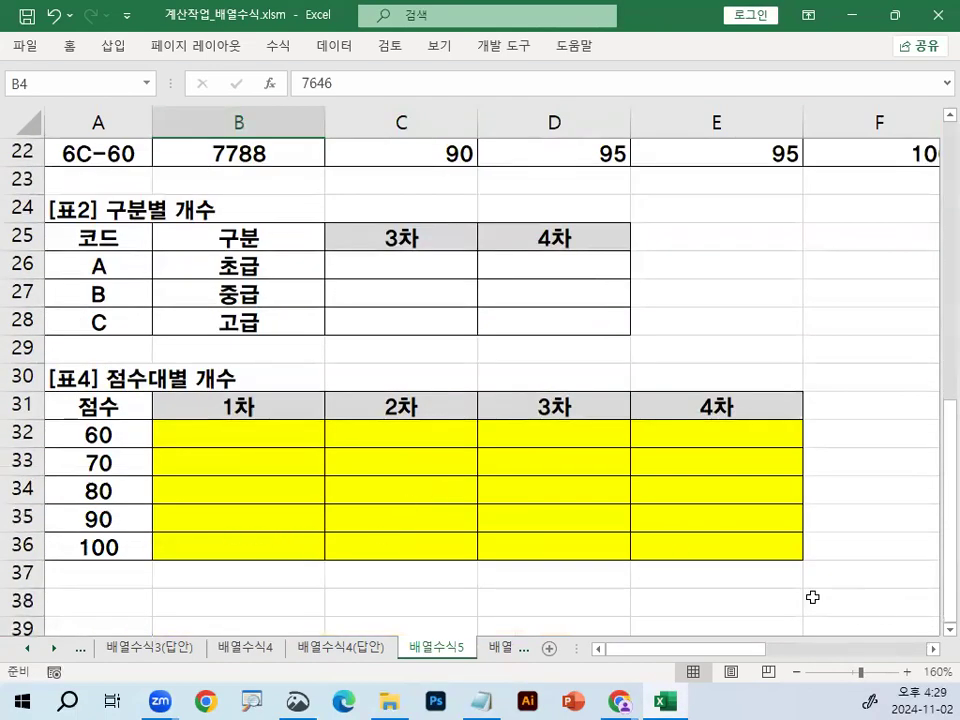
left_click(933, 650)
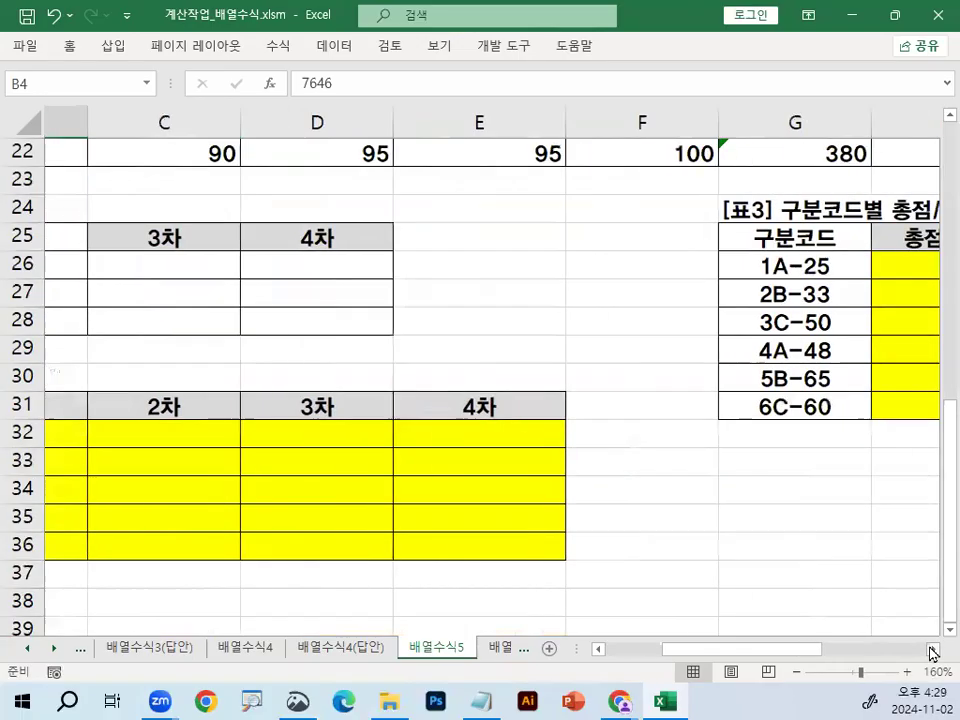
left_click(631, 270)
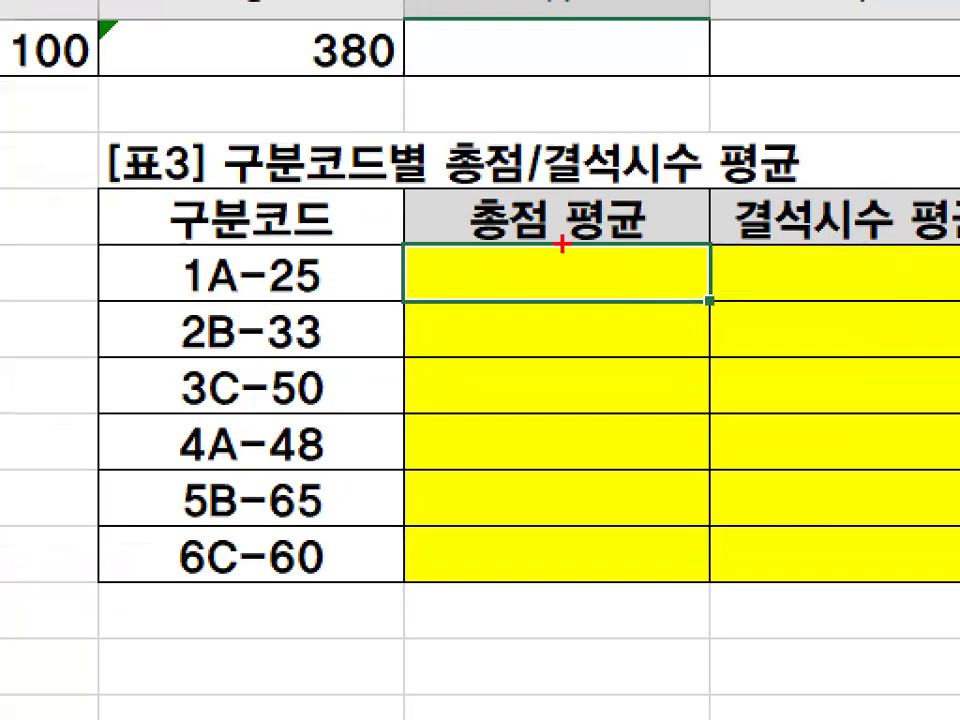
left_click_drag(538, 375, 652, 392)
mouse_move(437, 493)
left_mouse_down()
mouse_move(514, 231)
mouse_move(668, 545)
left_mouse_up()
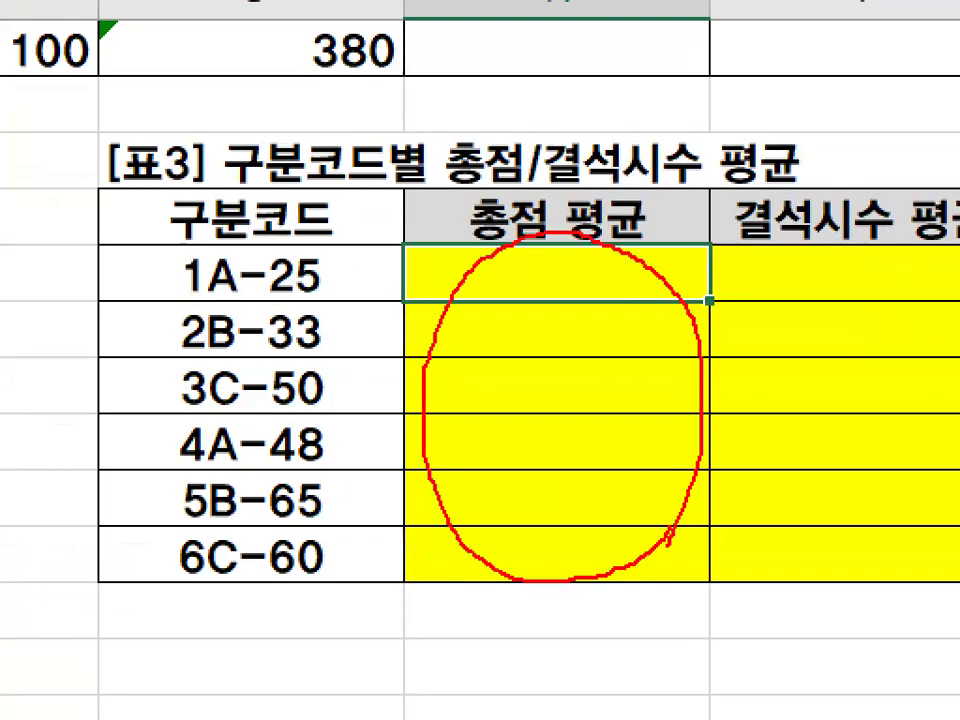
key("e")
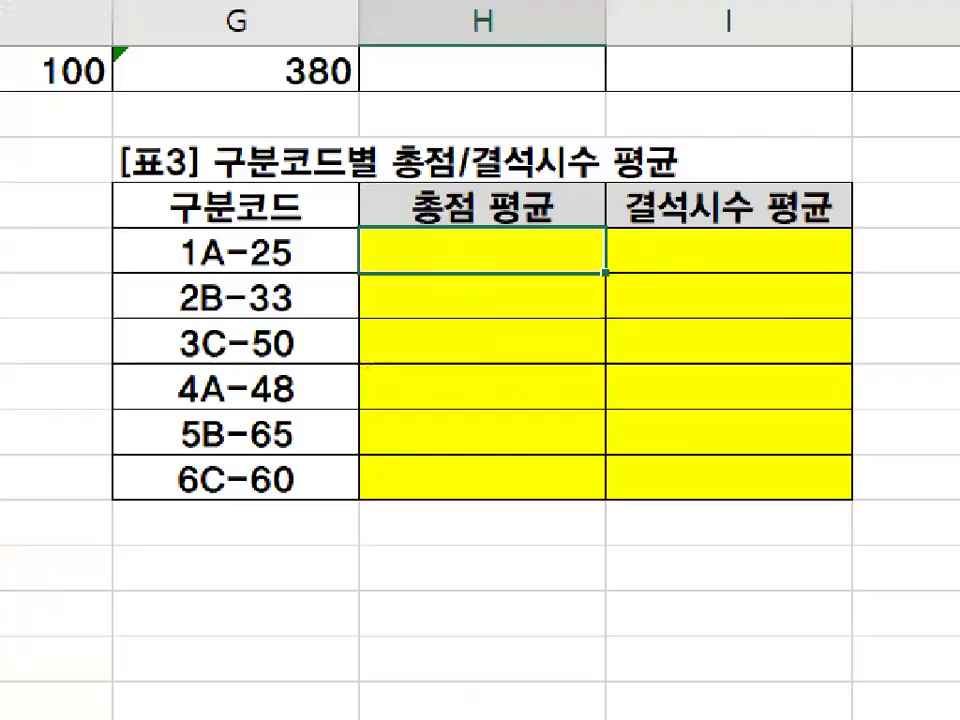
left_click_drag(959, 519, 759, 519)
left_click_drag(838, 490, 620, 512)
key("e")
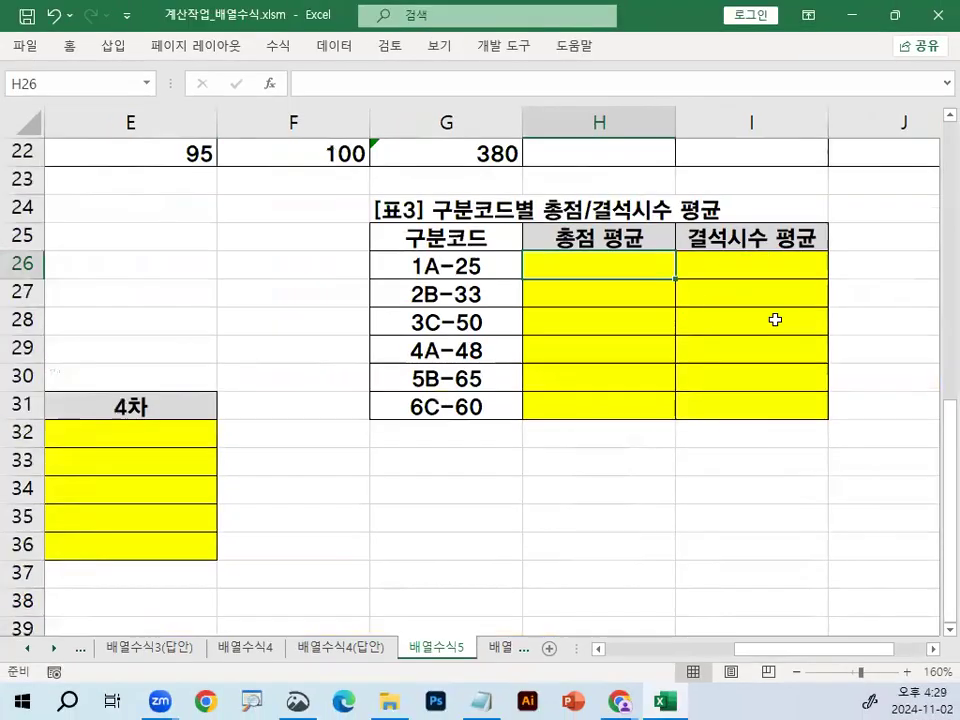
- Cross out the 결석시수 평균 column of 표3 in red with an arrow pointing to it, and clear the marks
left_click_drag(790, 192, 729, 320)
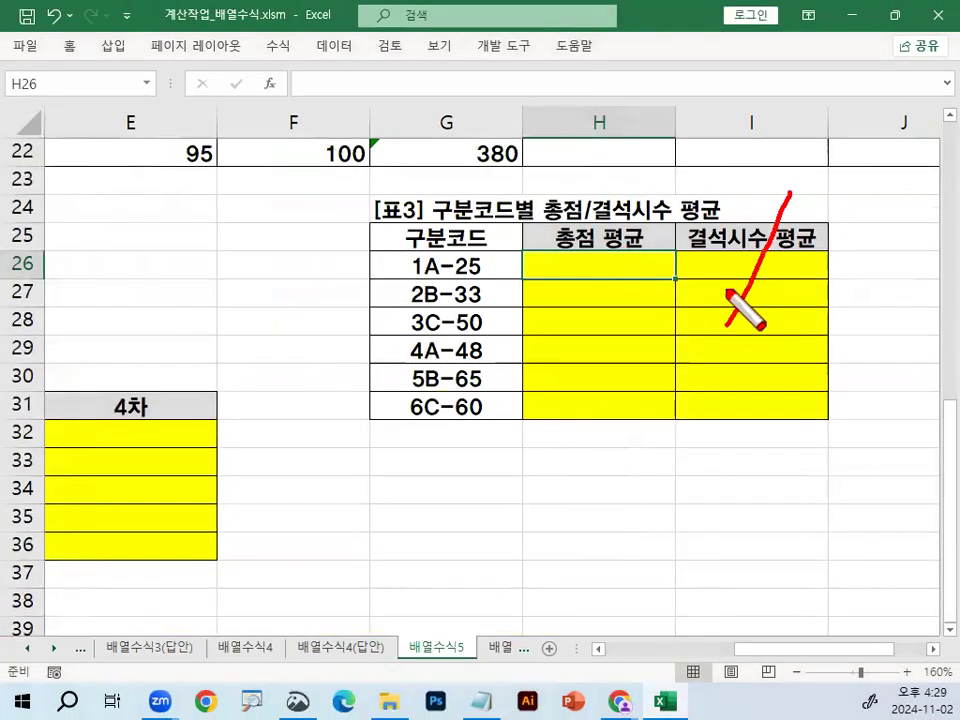
left_click_drag(716, 196, 830, 326)
mouse_move(703, 195)
left_mouse_down()
mouse_move(729, 214)
mouse_move(800, 143)
left_mouse_up()
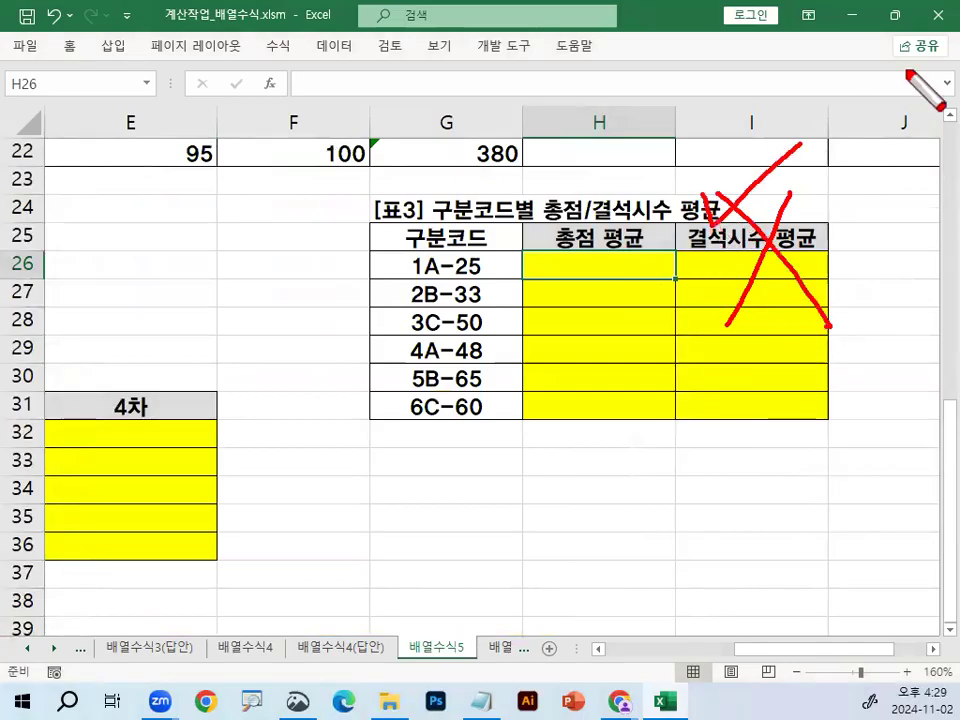
key("Escape")
- Select the two average headings H25:I25 of 표3 and circle 총점 and 결석시수 in red on a magnified view
left_click_drag(598, 237, 750, 237)
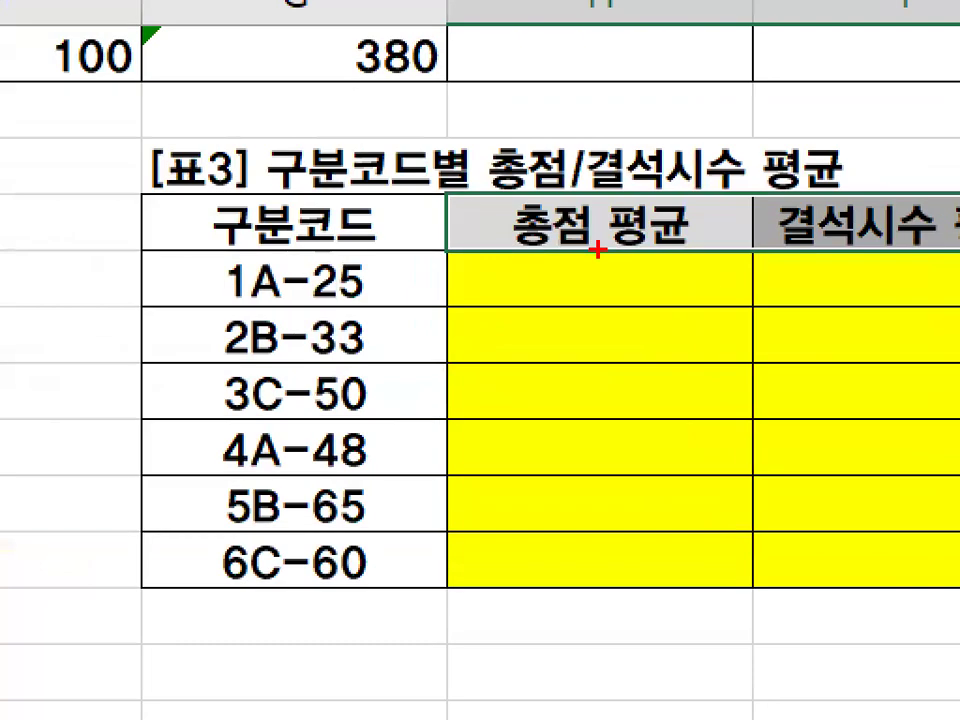
left_click_drag(598, 251, 545, 187)
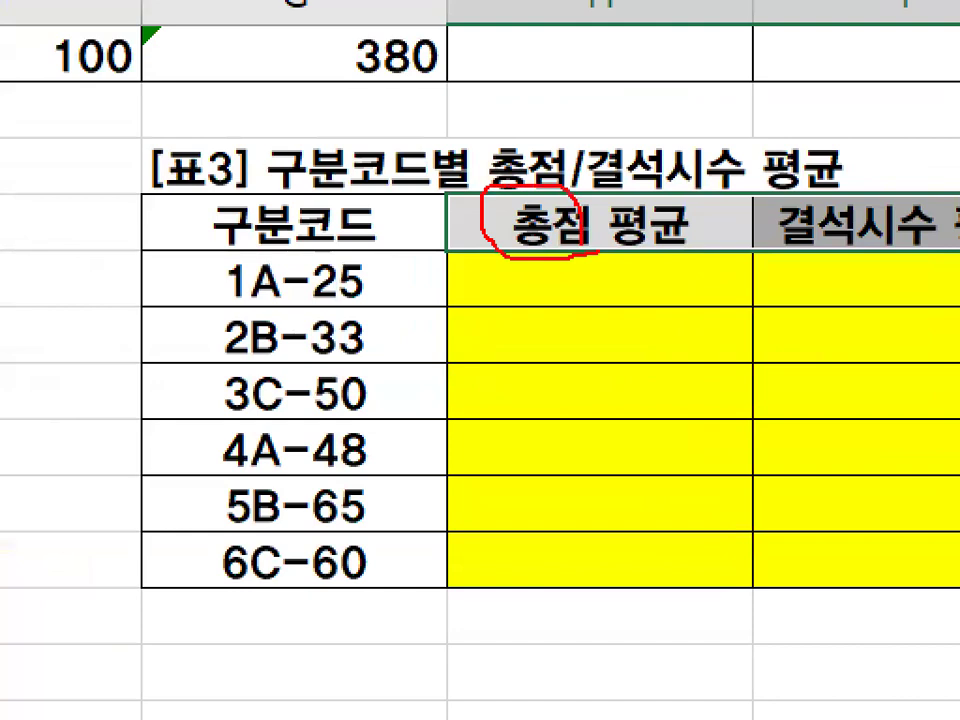
mouse_move(775, 215)
left_mouse_down()
mouse_move(755, 255)
mouse_move(955, 235)
left_mouse_up()
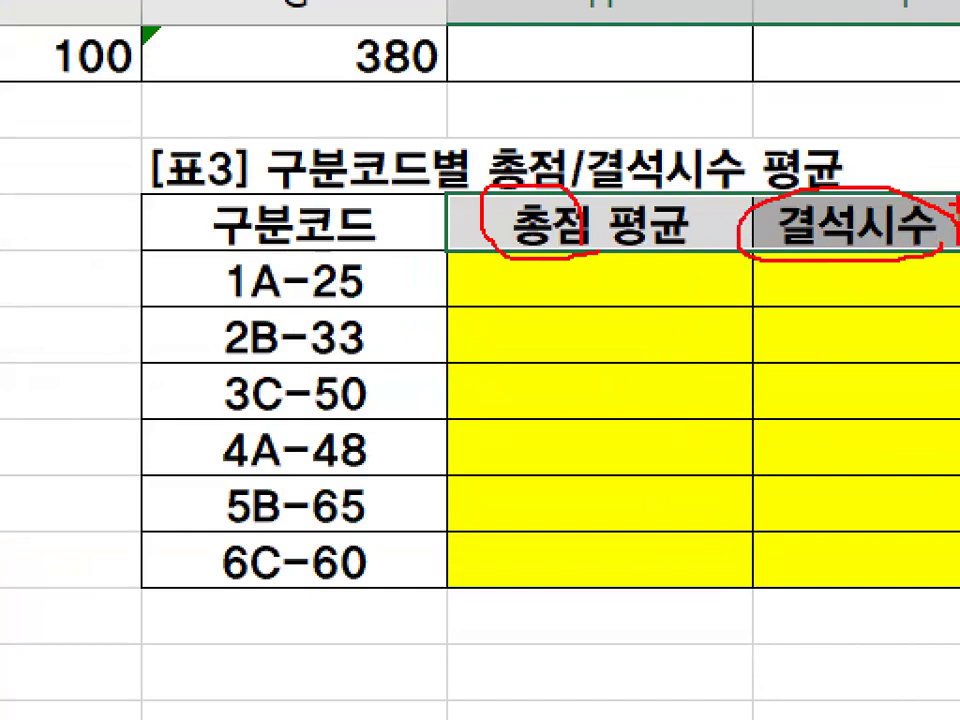
key("Escape")
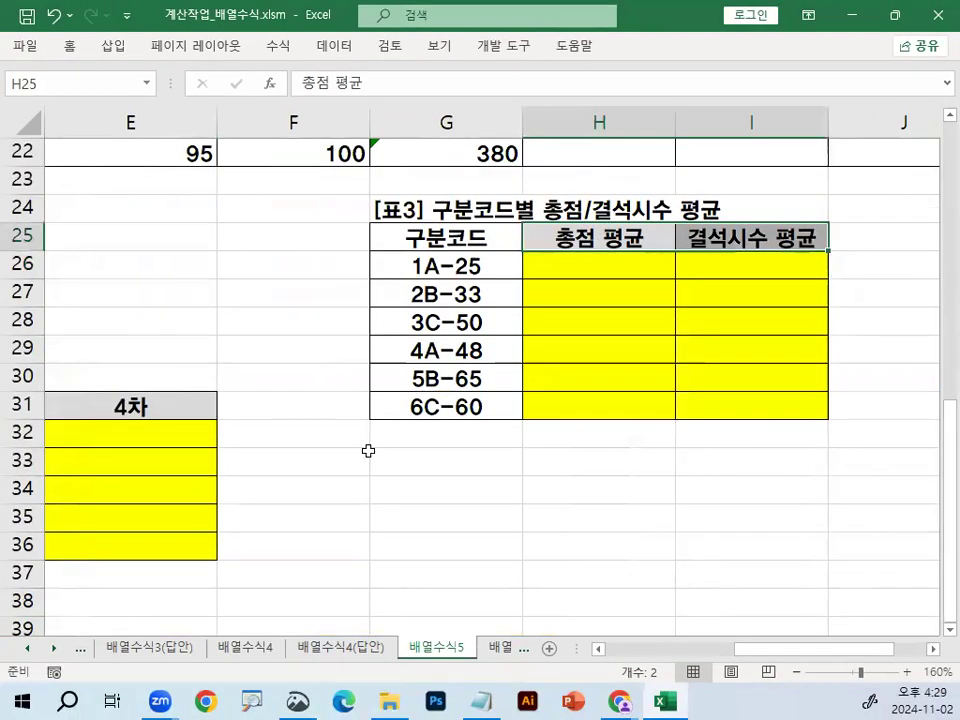
- Highlight the 총점 and 결석시수 headers and the scores G3:G15 in the upper table, and compare them with the average headings of 표3
scroll(402, 440, "up", 7)
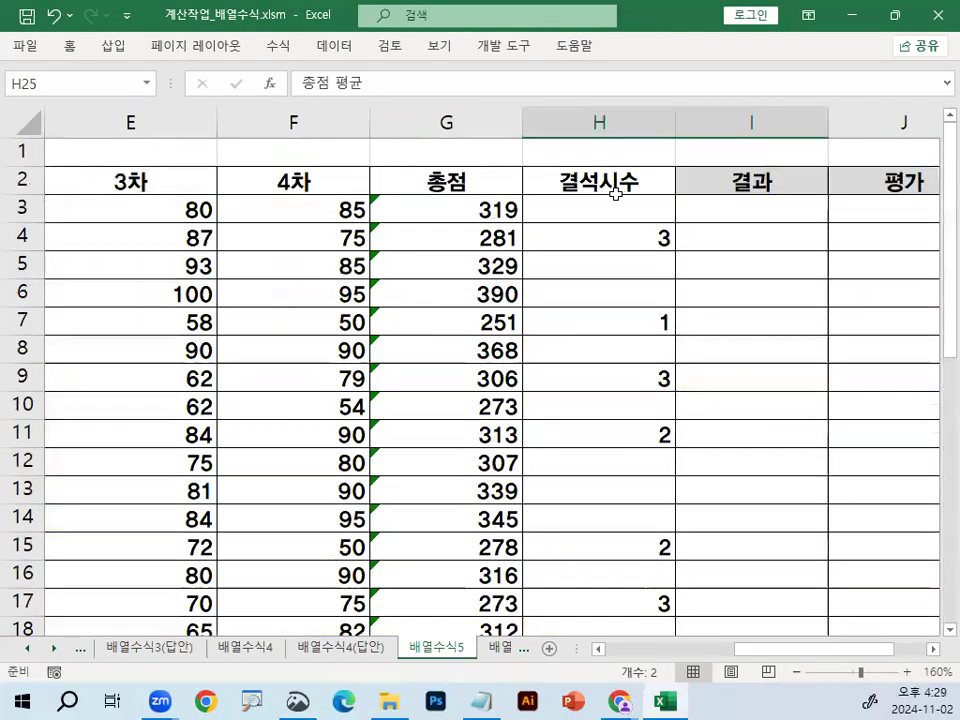
left_click_drag(440, 183, 580, 183)
left_click_drag(435, 207, 435, 542)
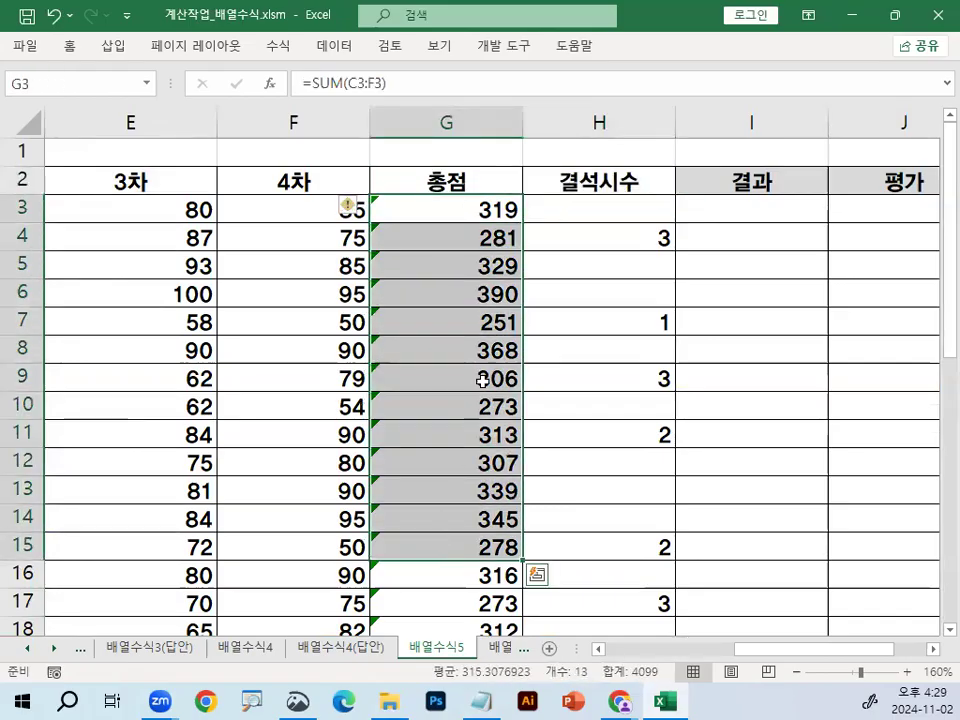
scroll(677, 437, "down", 5)
left_click(731, 410)
left_click_drag(823, 410, 827, 405)
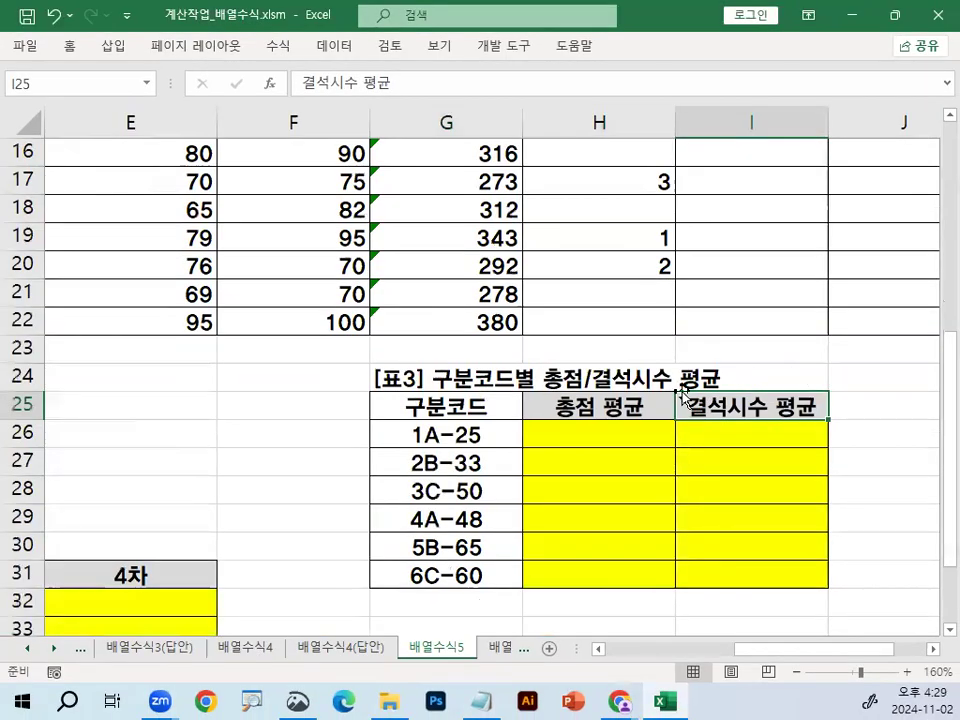
left_click(410, 400)
- Trace the 총점 평균 source range by selecting G3:G14 and all of column G, and circle the column letter G in red
scroll(338, 458, "up", 3)
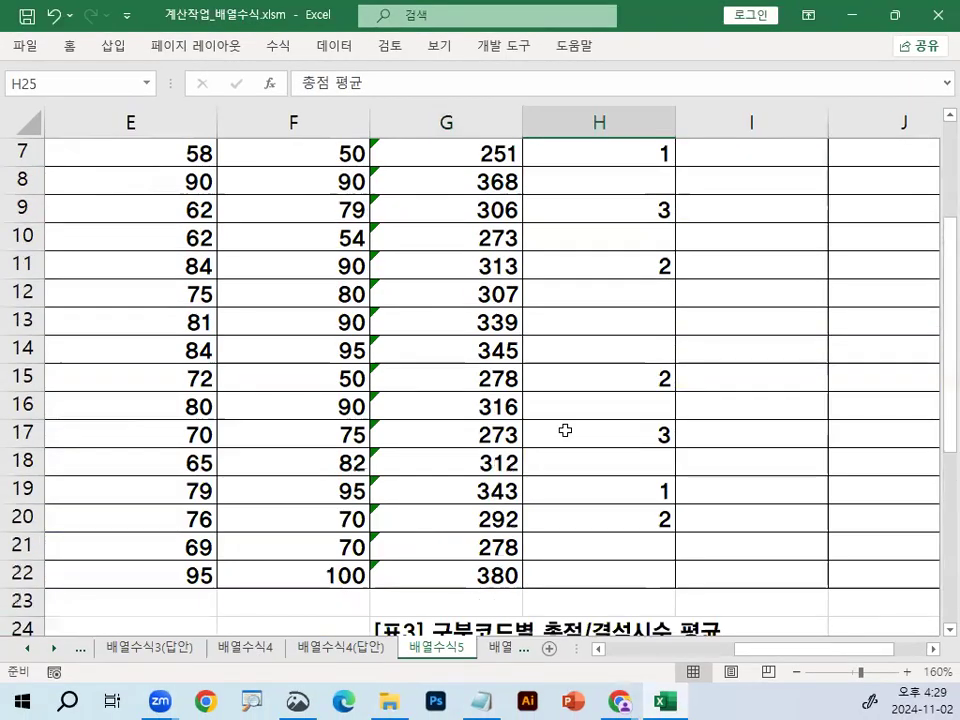
scroll(565, 430, "up", 2)
left_click_drag(446, 205, 443, 523)
scroll(688, 518, "down", 3)
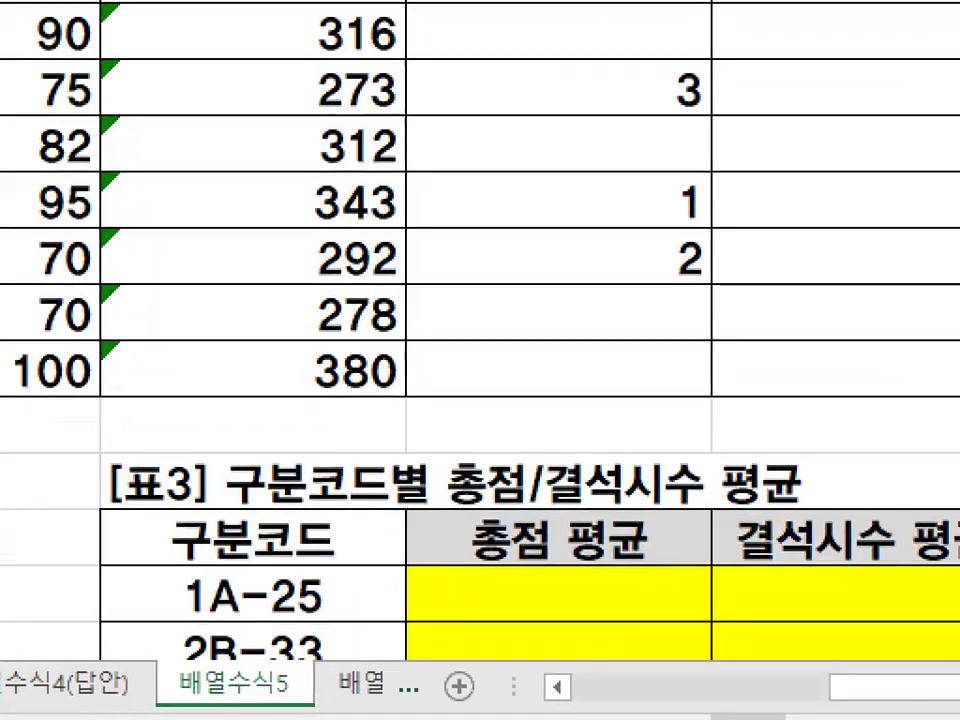
left_click_drag(612, 620, 560, 580)
scroll(579, 476, "up", 3)
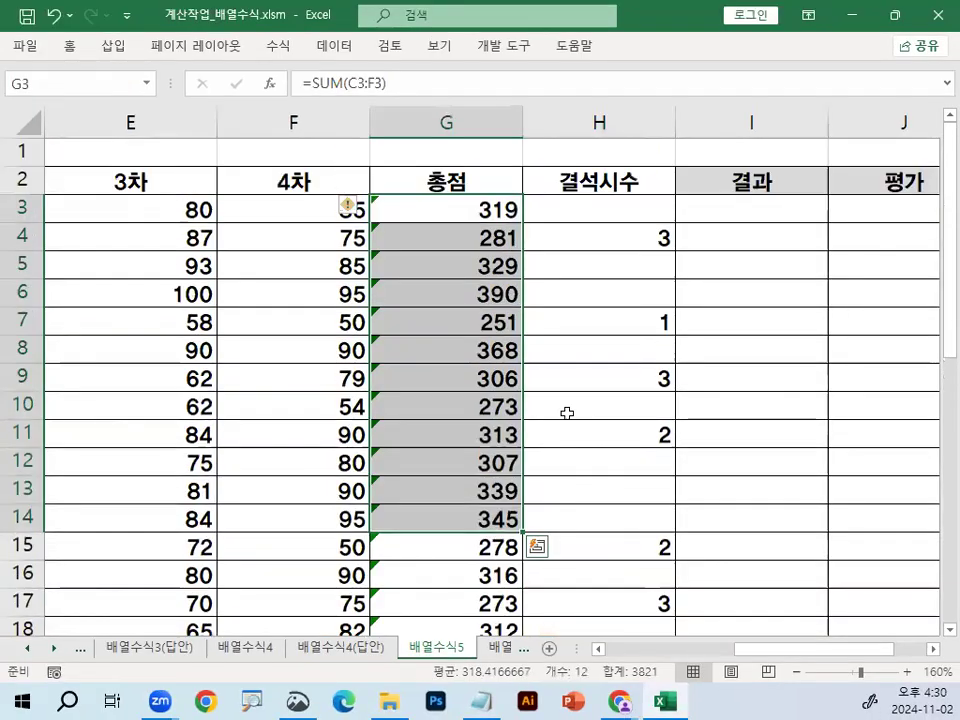
left_click(452, 124)
left_click_drag(459, 130, 429, 115)
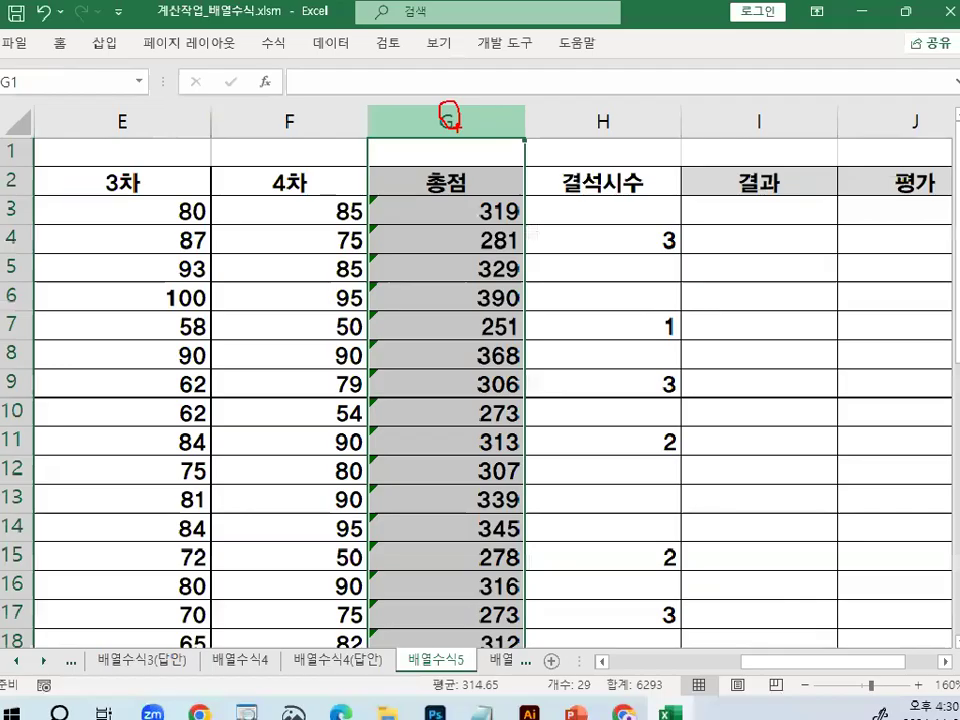
- Select answer cells in the 총점 평균 column of 표3 and draw a red mark from there towards 결석시수 평균
scroll(681, 462, "down", 5)
left_click(636, 440, "ctrl")
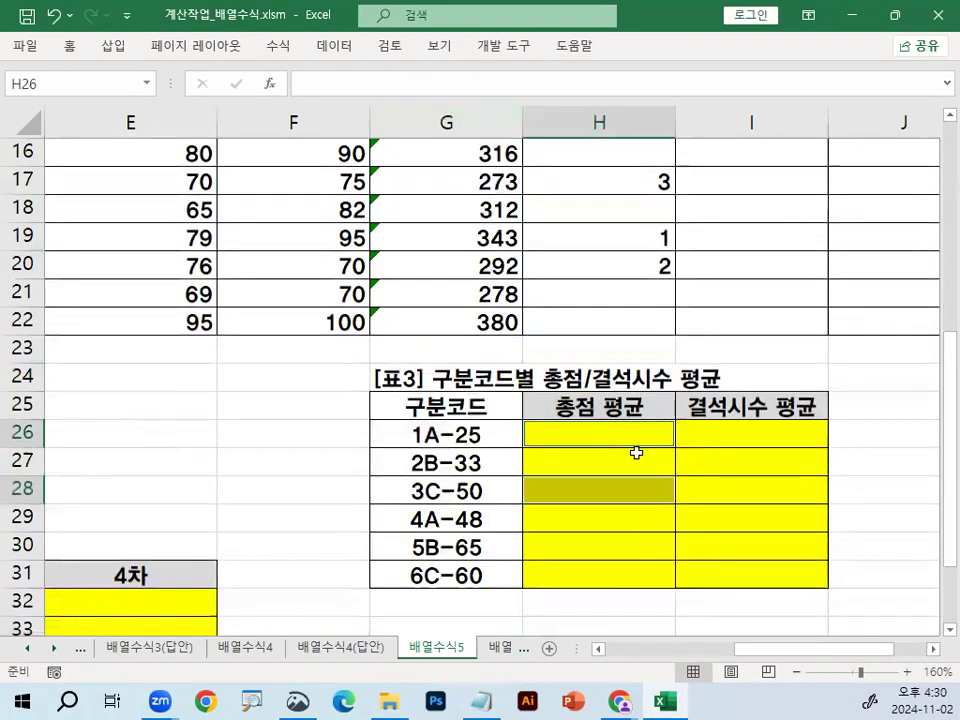
mouse_move(566, 448)
left_mouse_down()
mouse_move(735, 444)
mouse_move(724, 462)
left_mouse_up()
key("Escape")
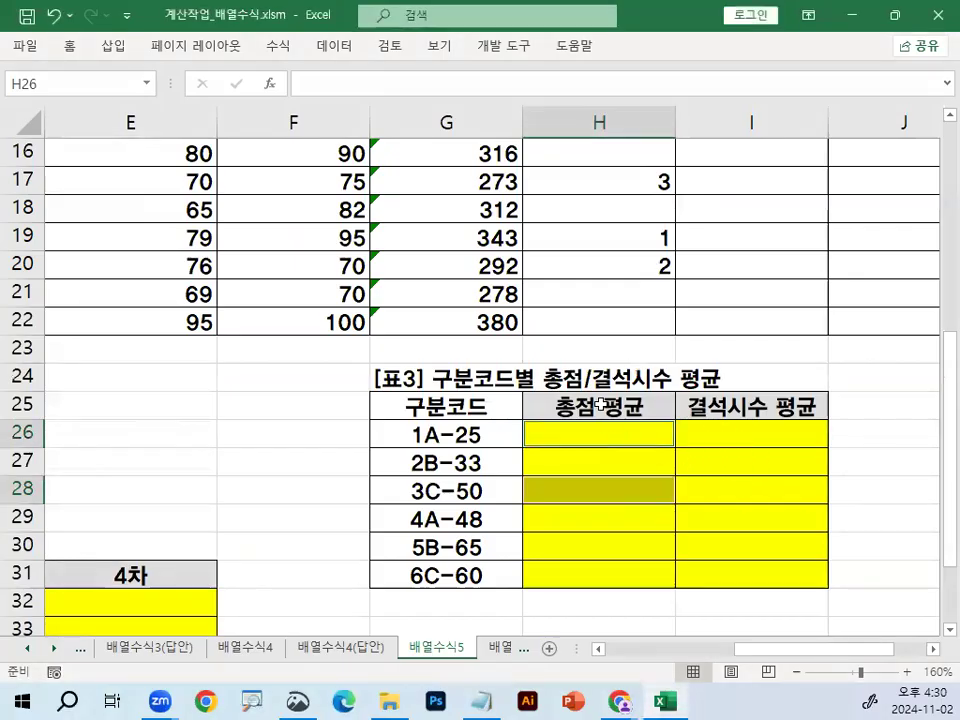
left_click(640, 406)
- Circle the 총점 and 결석시수 data columns of the upper table in red with an arrow from the first to the second, and clear the marks
scroll(606, 400, "up", 5)
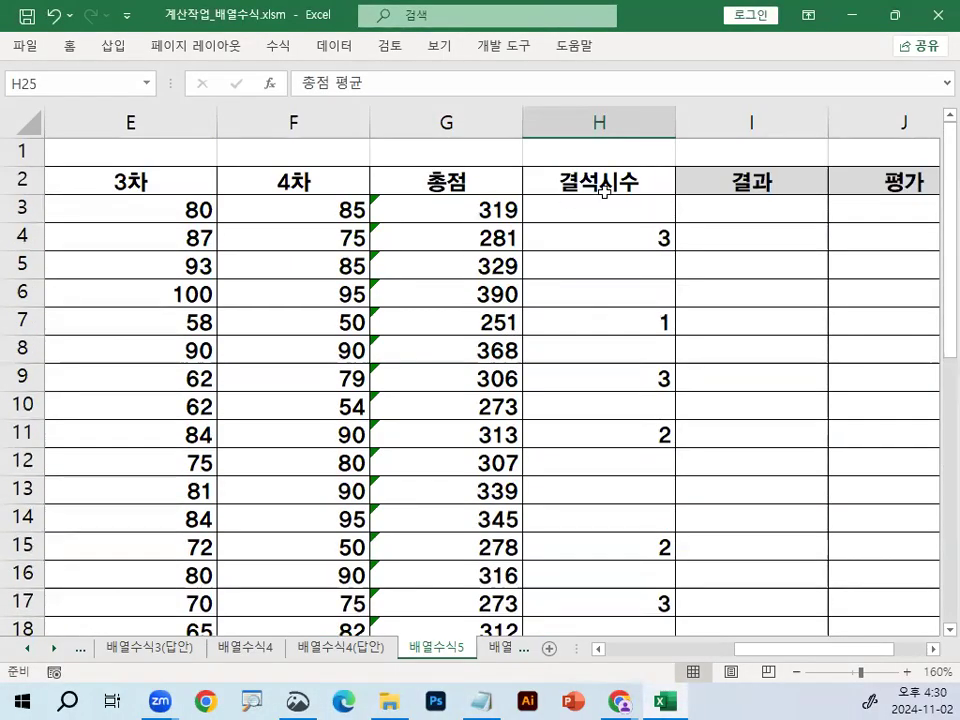
left_click(456, 214)
mouse_move(495, 410)
left_mouse_down()
mouse_move(400, 420)
mouse_move(527, 305)
left_mouse_up()
left_click_drag(531, 374, 522, 410)
mouse_move(484, 314)
left_mouse_down()
mouse_move(571, 315)
mouse_move(538, 355)
left_mouse_up()
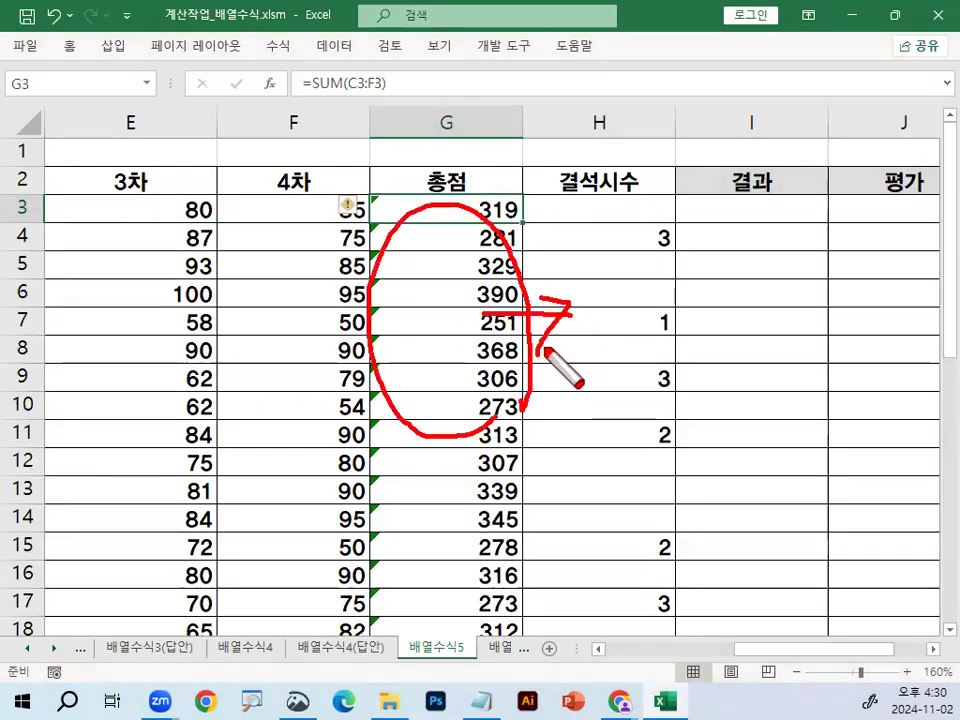
mouse_move(690, 403)
left_mouse_down()
mouse_move(617, 189)
mouse_move(707, 410)
left_mouse_up()
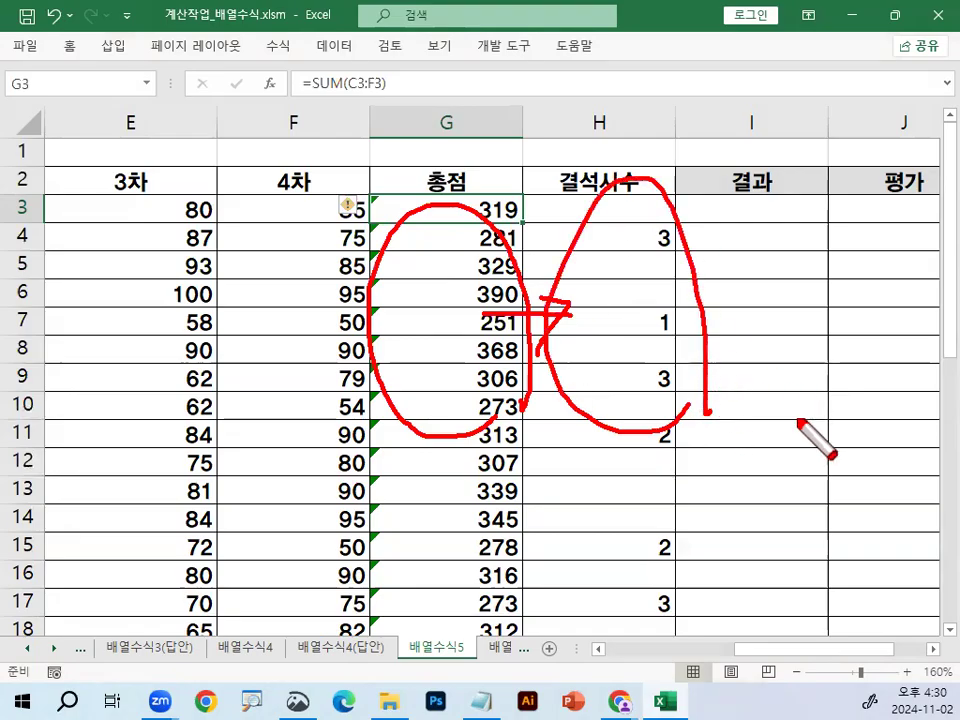
key("Escape")
- Point out answer cells H26 and I26 of 표3 and circle 총점 and 결석시수 in their headings on a magnified view
scroll(801, 405, "down", 6)
left_click(609, 381)
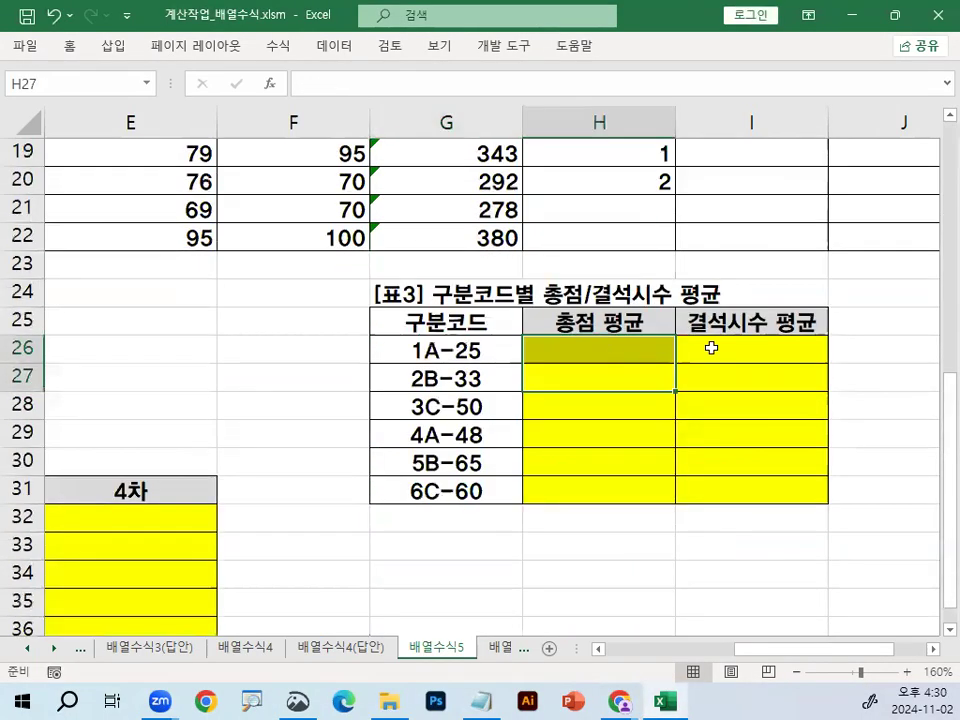
left_click(737, 343)
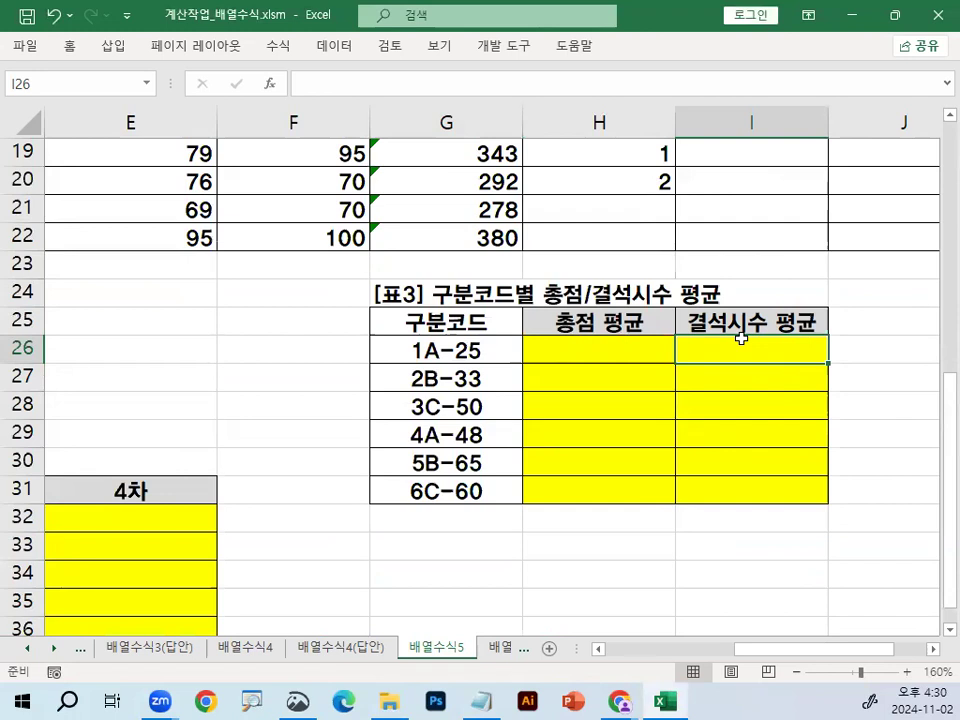
left_click(574, 343)
left_click(745, 340)
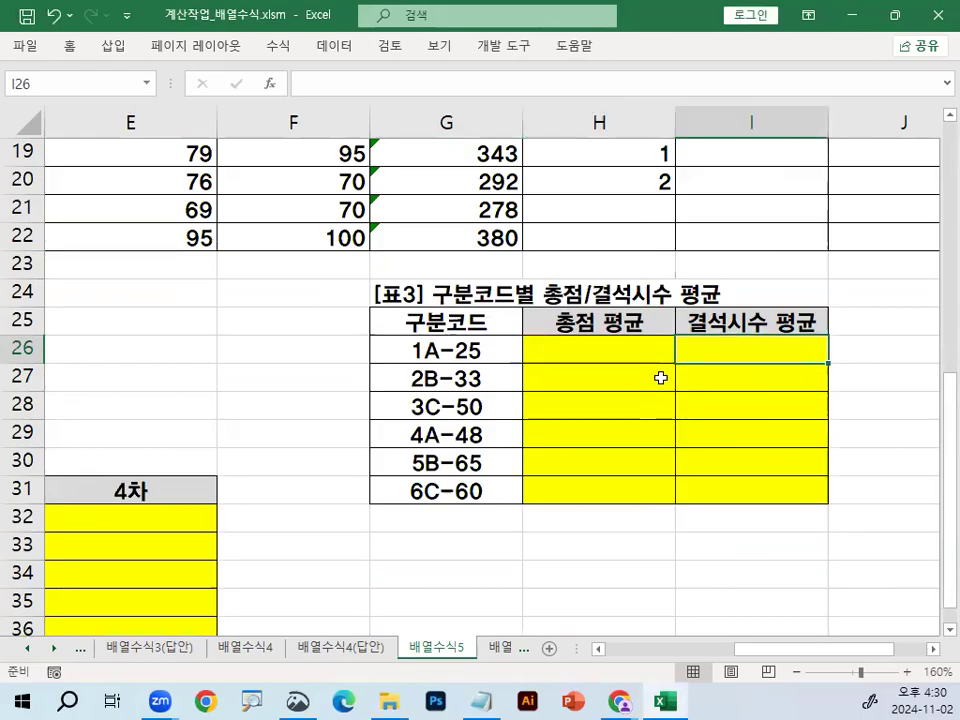
left_click(588, 320)
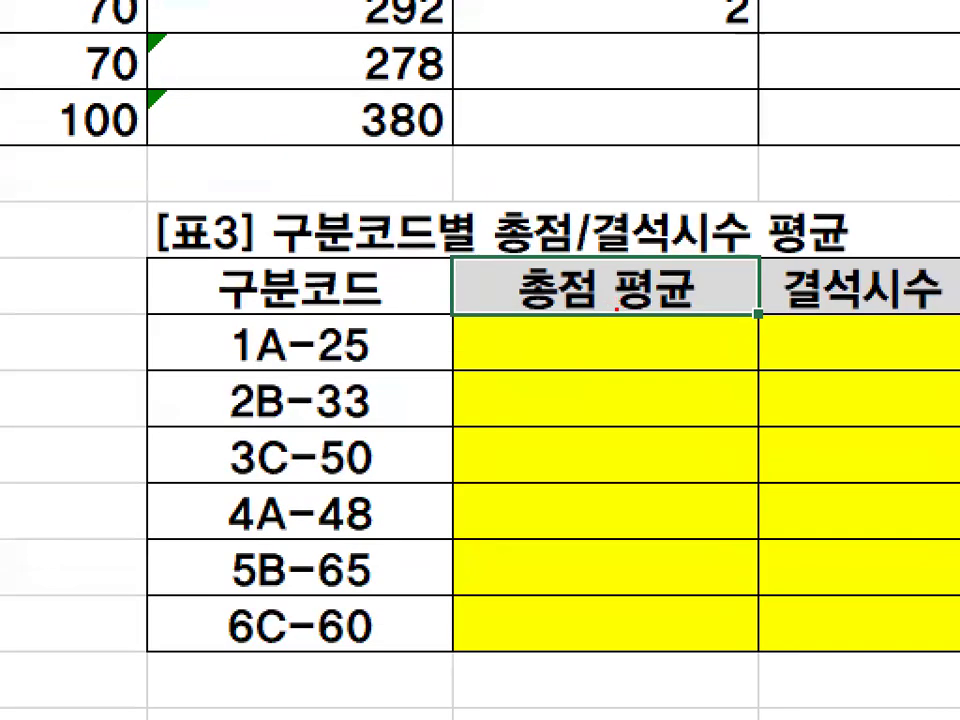
left_click_drag(553, 312, 600, 339)
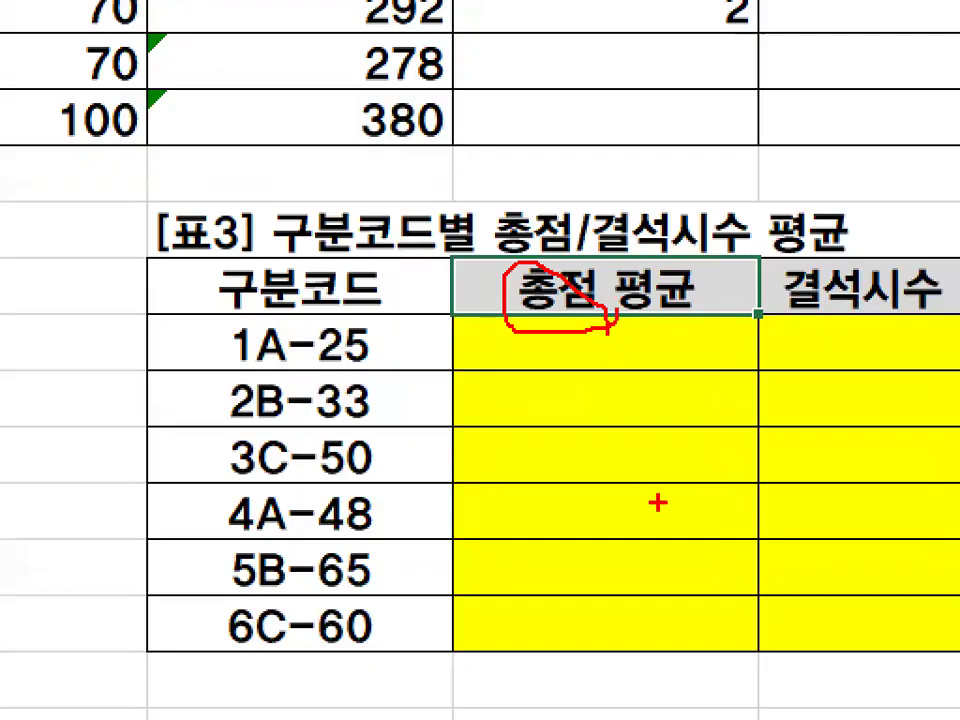
mouse_move(780, 280)
left_mouse_down()
mouse_move(840, 322)
mouse_move(895, 320)
left_mouse_up()
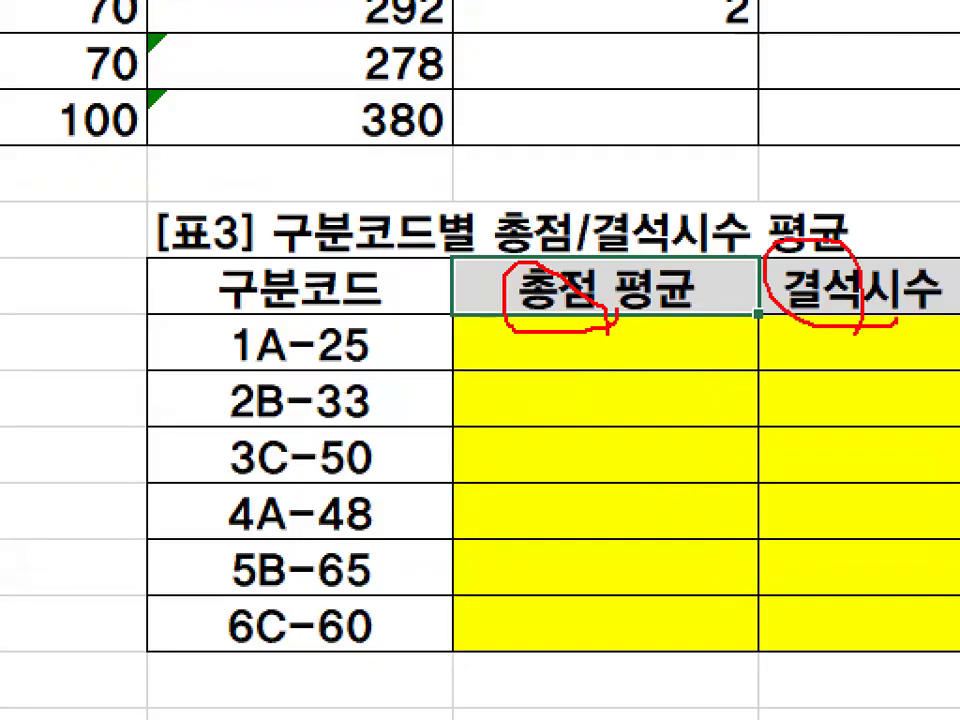
key("Escape")
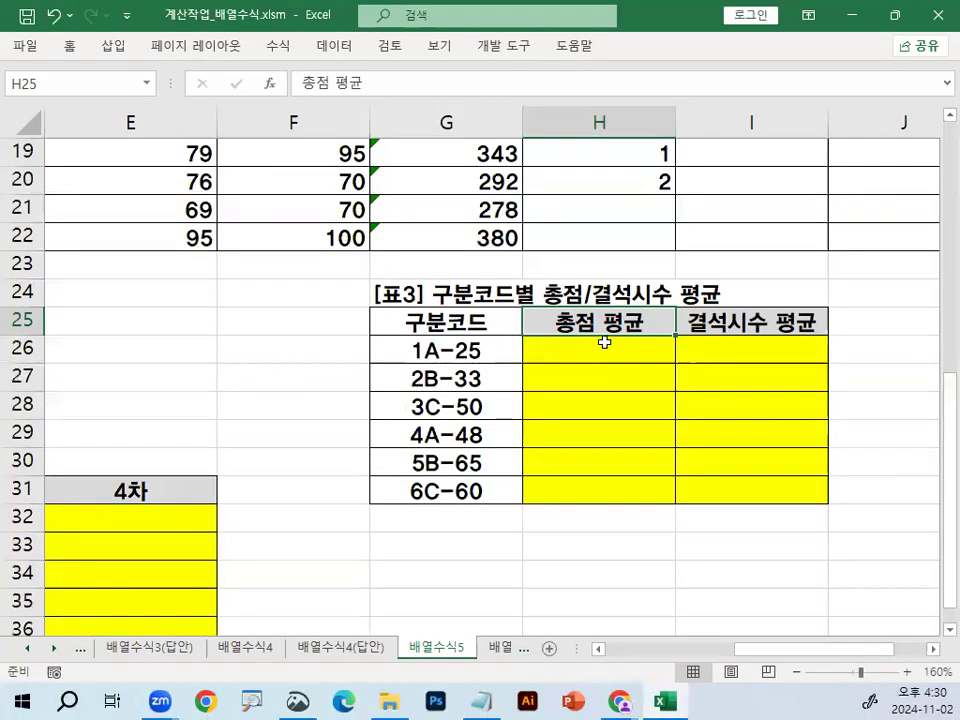
- Select the first 구분코드 cell, 1A-25, in 표3 and circle its code in red on a magnified view
left_click(482, 354)
left_click_drag(492, 351, 433, 338)
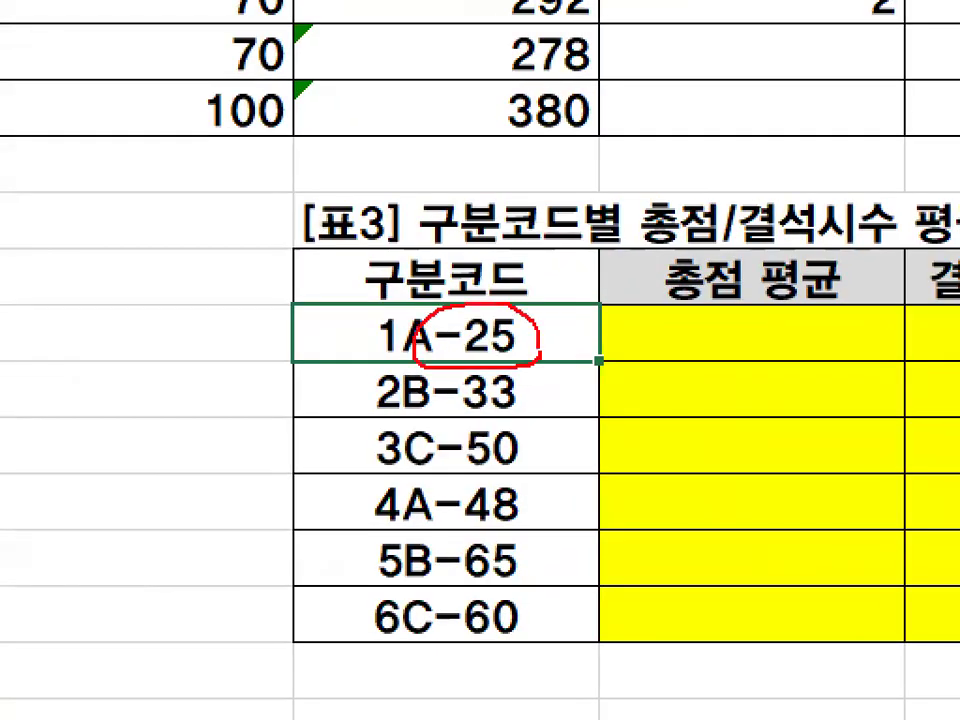
key("Escape")
key("ctrl+alt+g")
- Draw red arrows across the first-row answer cells of 표3, circle 1A-25 with an arrow pointing to it, and clear the marks
mouse_move(568, 364)
left_mouse_down()
mouse_move(731, 360)
mouse_move(731, 385)
left_mouse_up()
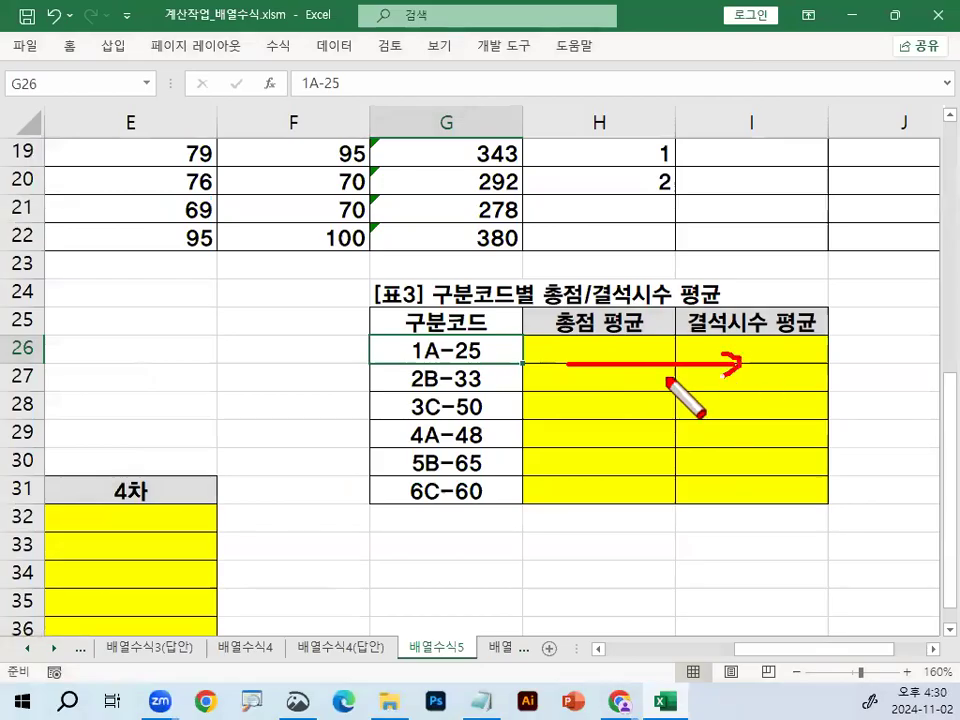
mouse_move(490, 358)
left_mouse_down()
mouse_move(470, 368)
mouse_move(418, 333)
mouse_move(486, 363)
left_mouse_up()
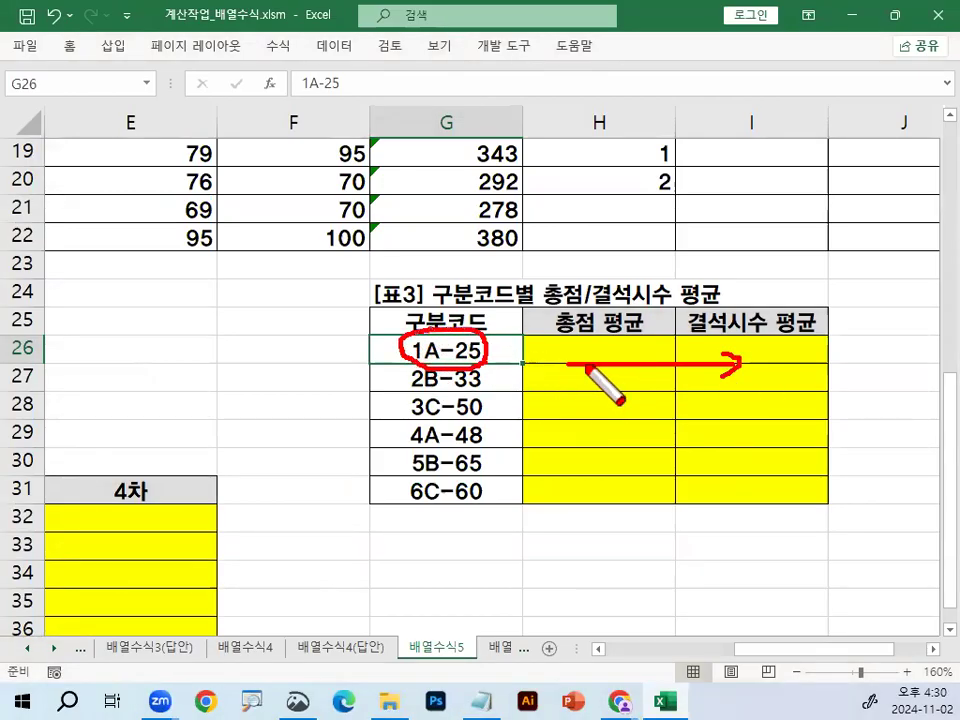
mouse_move(608, 370)
left_mouse_down()
mouse_move(735, 360)
mouse_move(712, 384)
left_mouse_up()
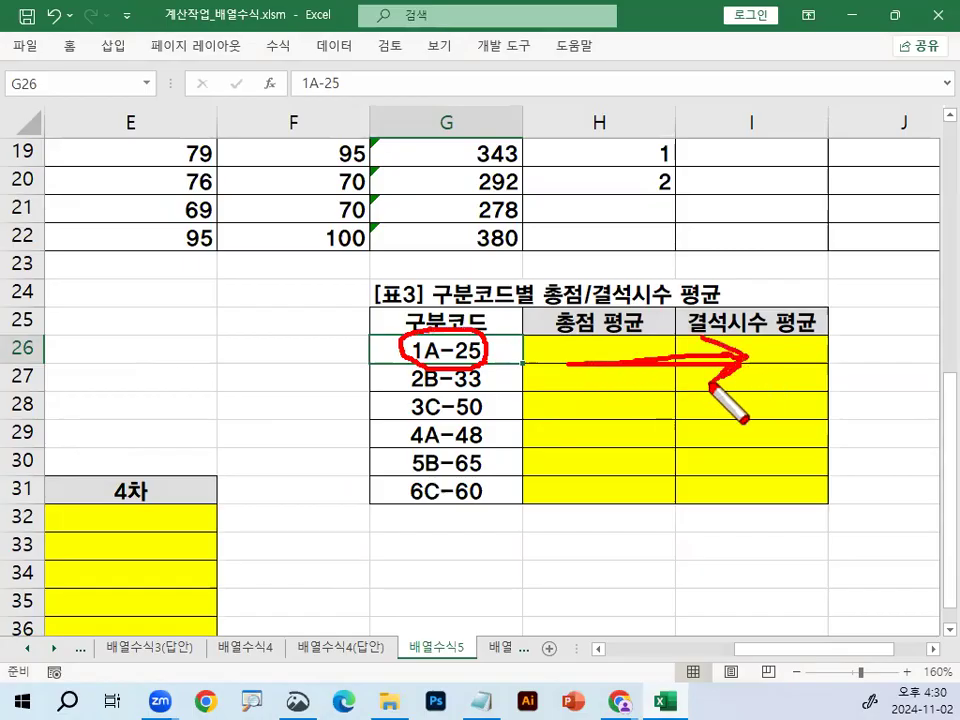
mouse_move(402, 366)
left_mouse_down()
mouse_move(482, 345)
mouse_move(490, 353)
left_mouse_up()
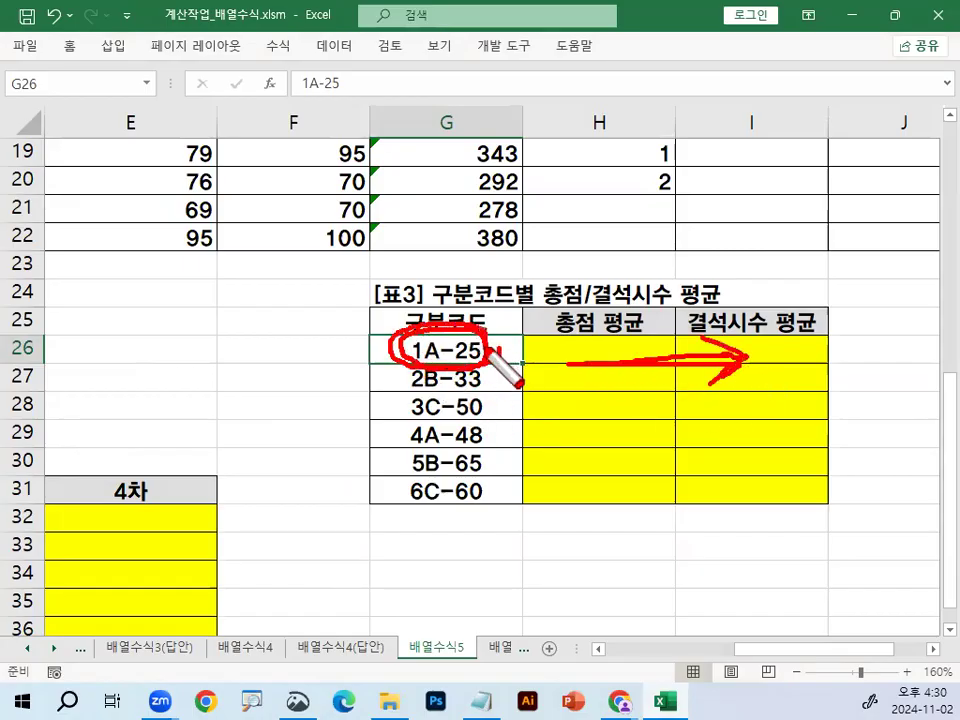
mouse_move(427, 295)
left_mouse_down()
mouse_move(448, 333)
mouse_move(551, 164)
left_mouse_up()
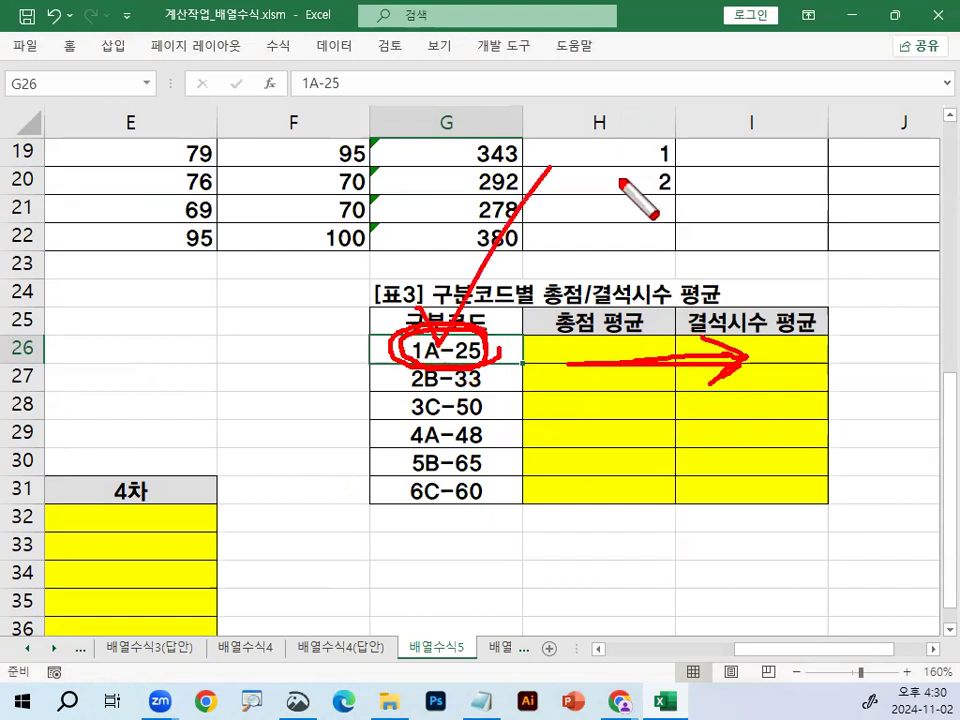
key("Escape")
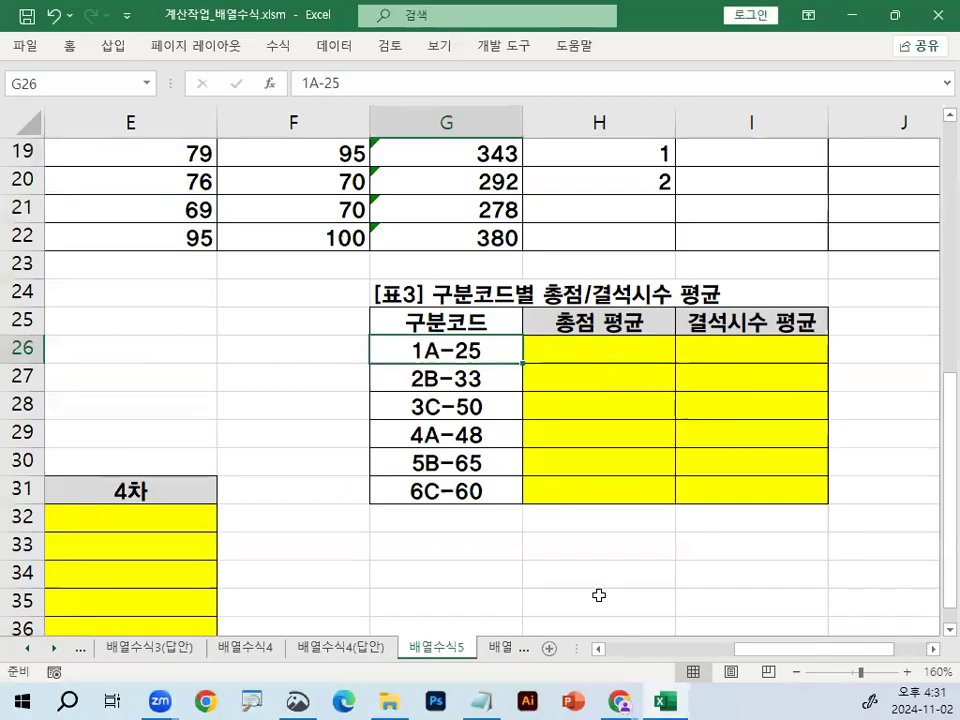
- Switch to the Notepad class notes and go through the 유형5 section down to the ROUND function notes
left_click(481, 701)
scroll(276, 265, "down", 1)
scroll(278, 265, "down", 2)
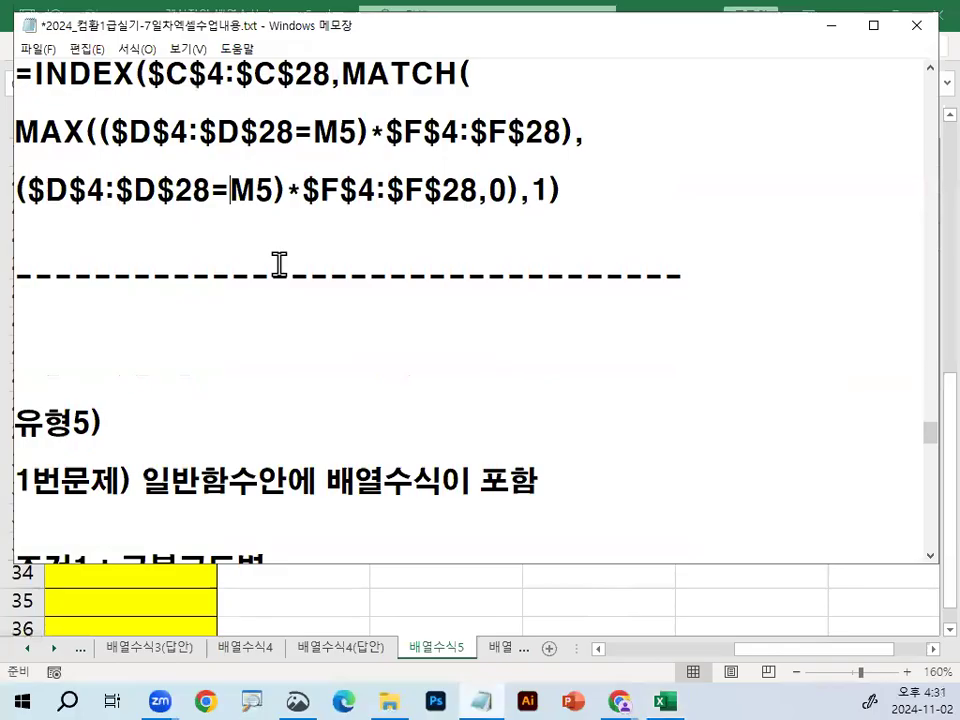
left_click_drag(413, 305, 524, 296)
left_click(532, 305)
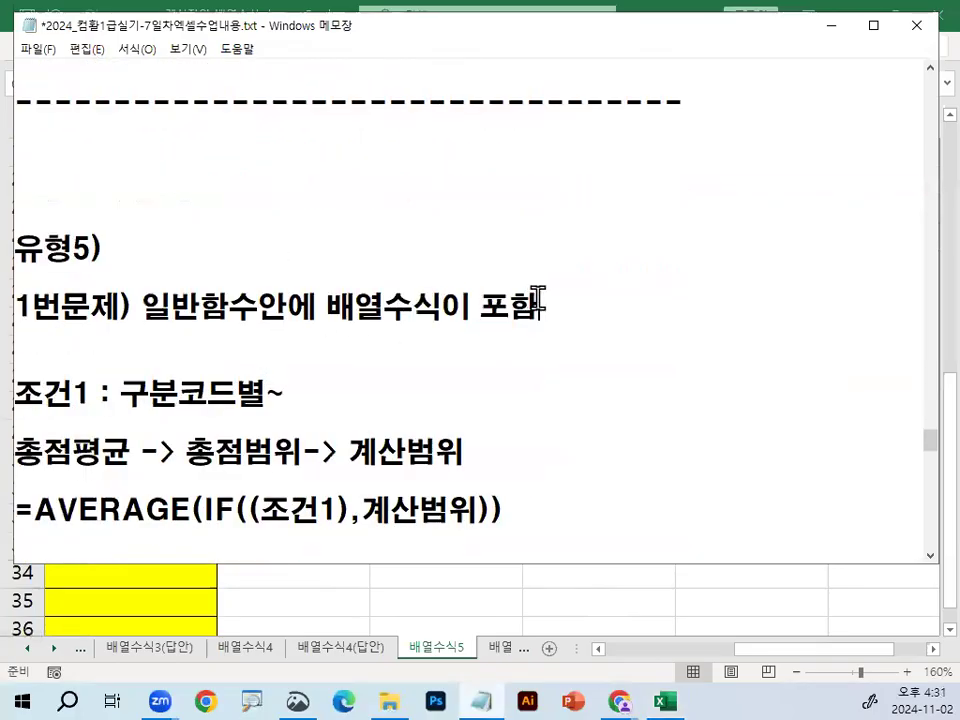
scroll(250, 366, "down", 4)
scroll(258, 372, "down", 2)
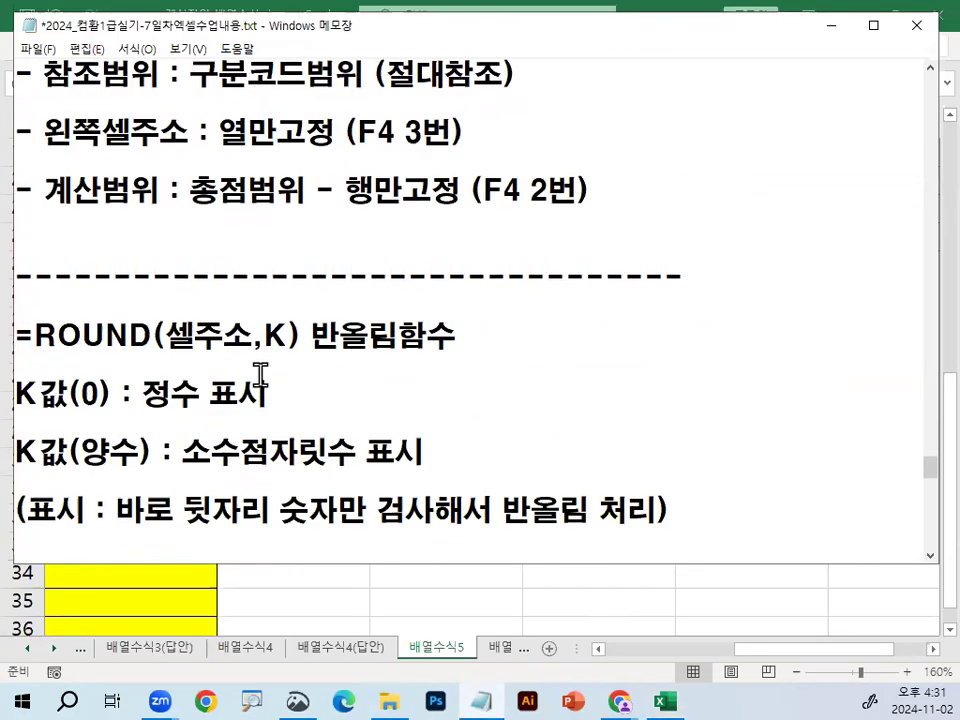
scroll(260, 374, "down", 2)
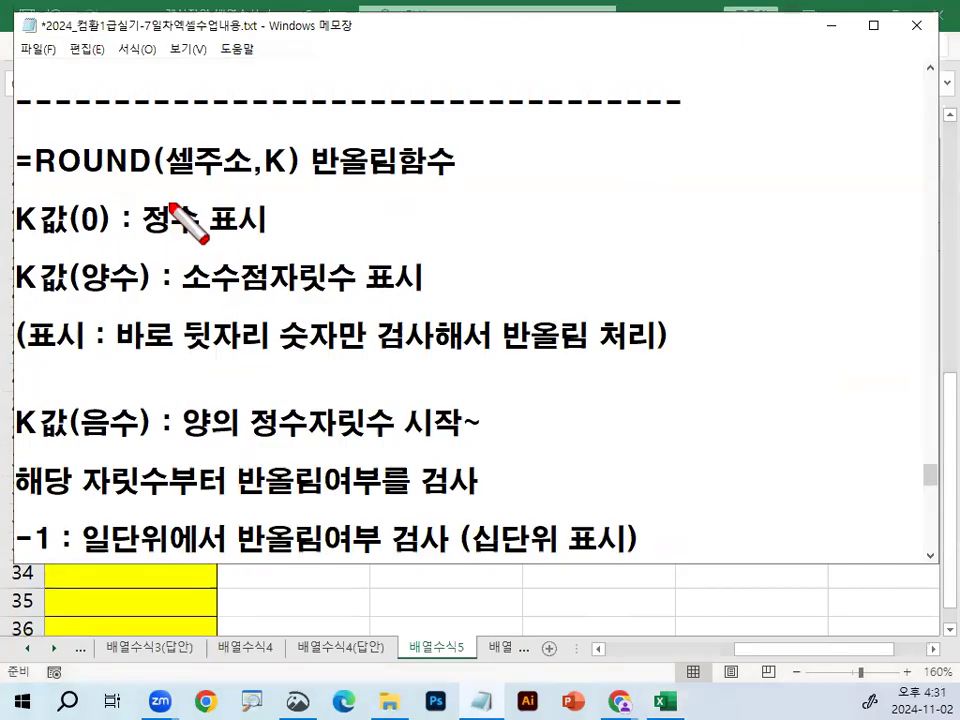
- Underline ROUND(셀주소,K) in red, circle 셀주소 with an arrow pointing to it, and clear the marks
left_click_drag(30, 178, 297, 177)
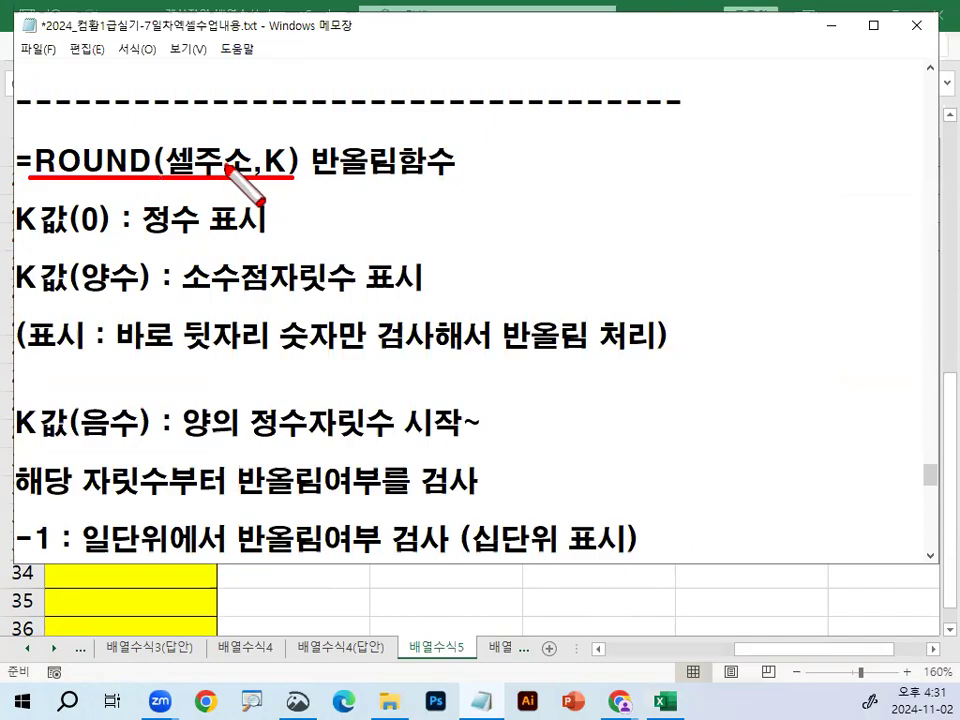
left_click_drag(168, 157, 240, 170)
left_click_drag(204, 117, 268, 62)
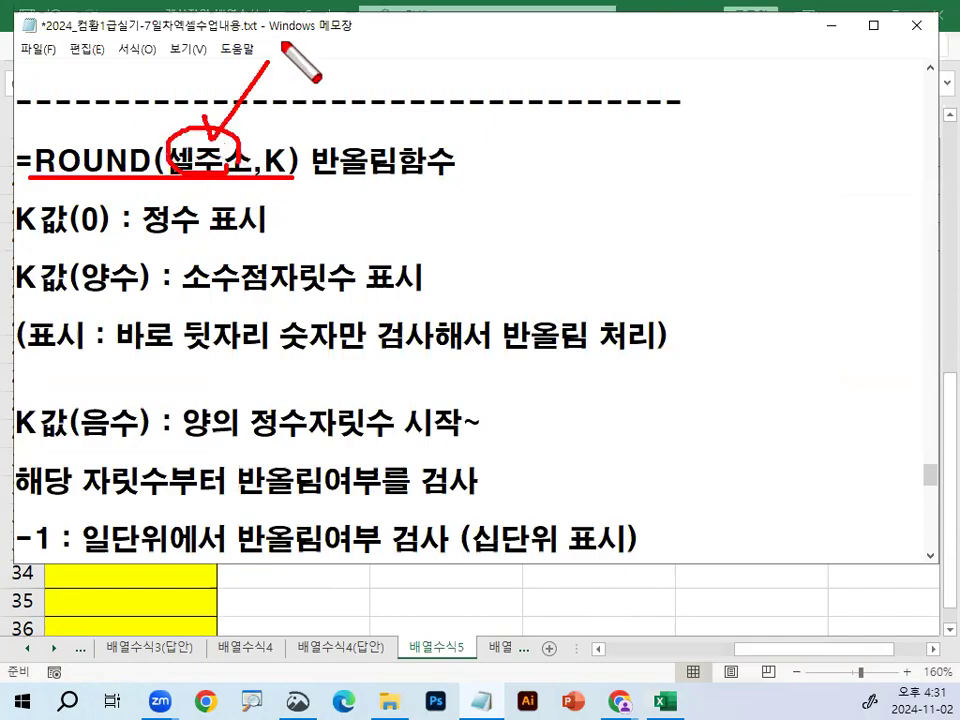
mouse_move(232, 166)
left_mouse_down()
mouse_move(158, 150)
mouse_move(249, 160)
left_mouse_up()
key("Escape")
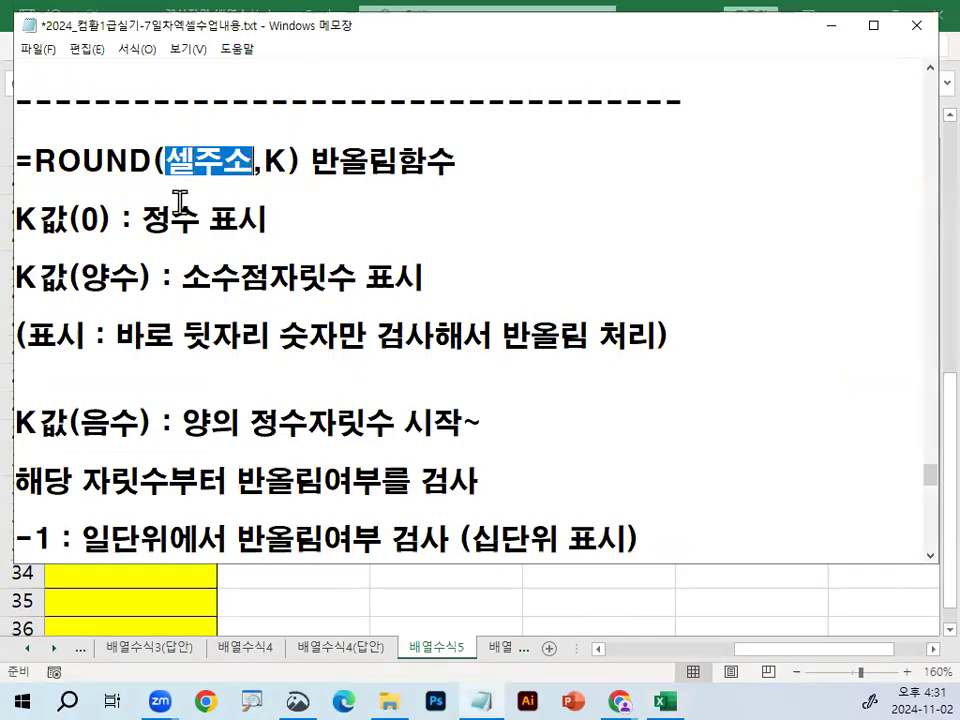
- Add the line "셀주소 : 결과값 출력" with blank space beneath it, directly under the ROUND formula note
left_click(237, 218)
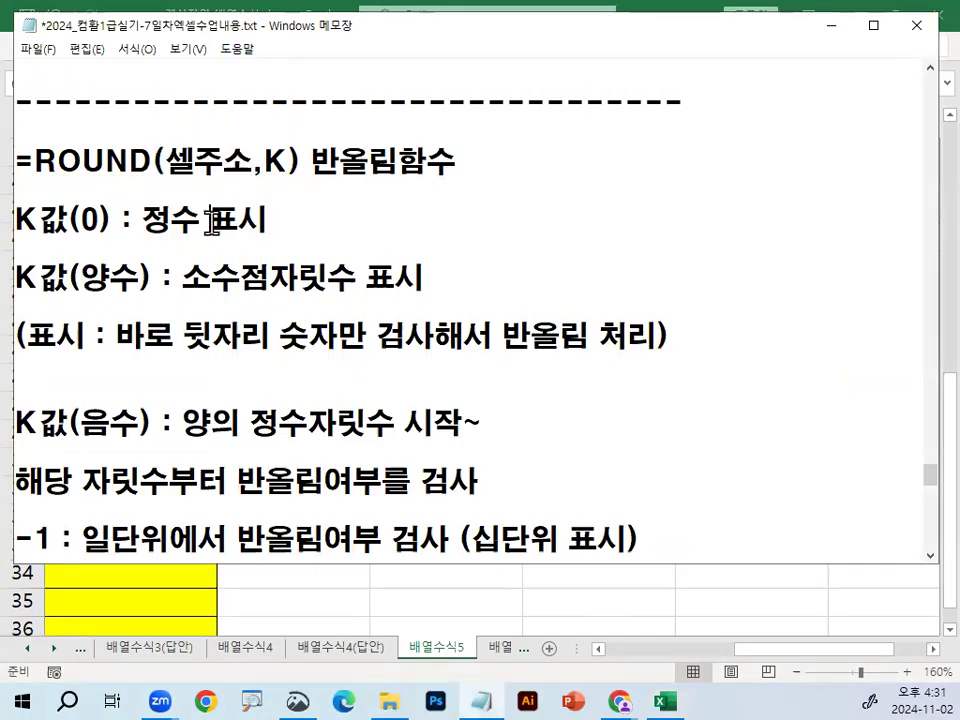
key("Return")
key("Return")
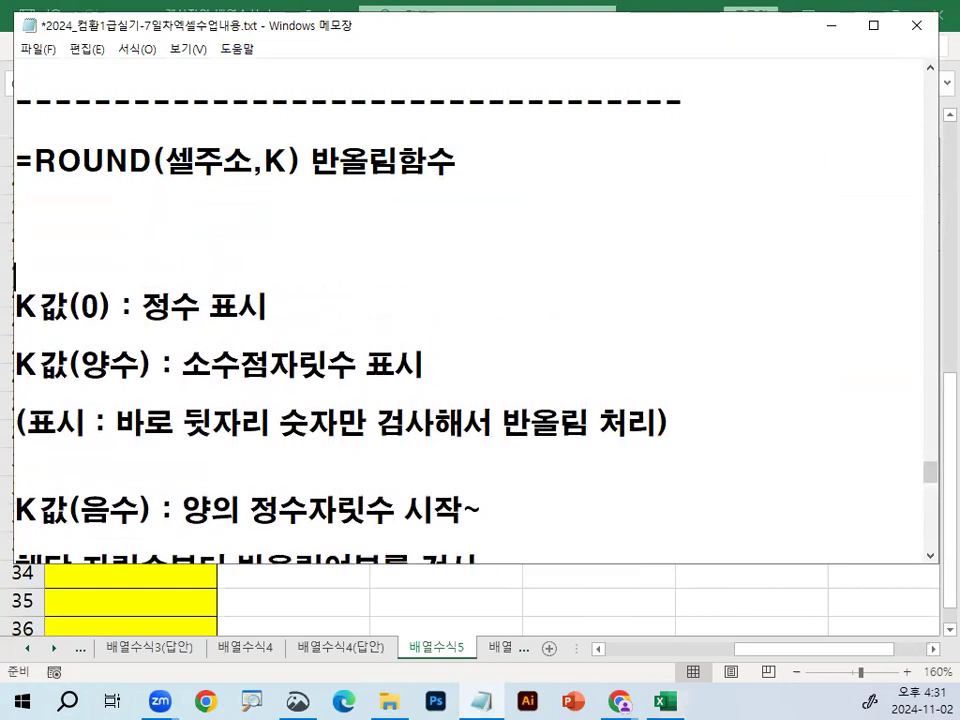
type("셀주소")
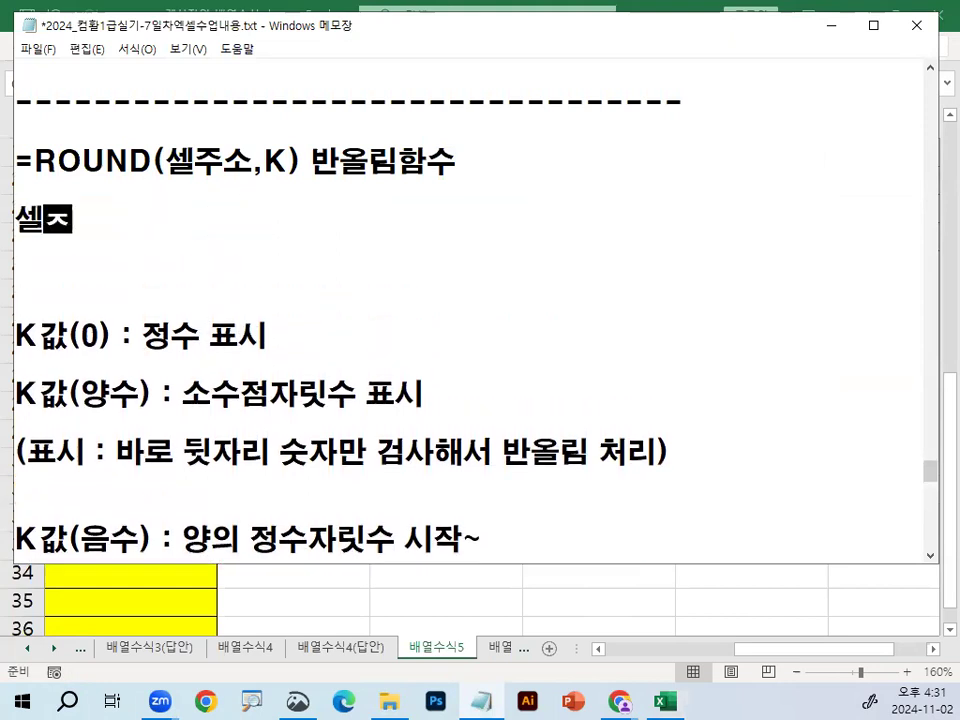
type(" : 결과값")
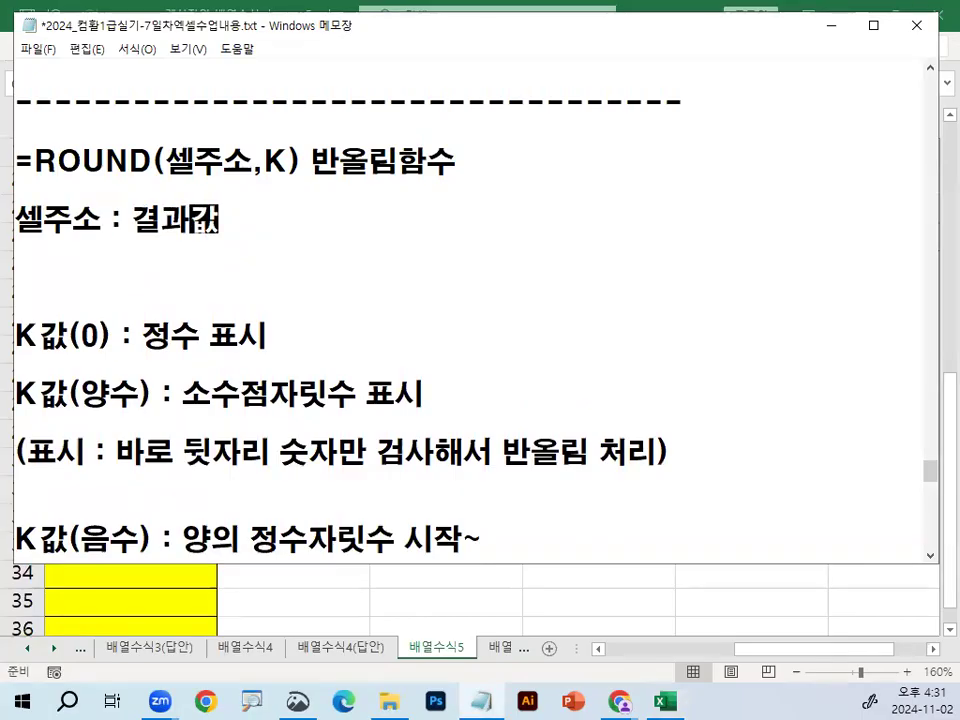
type(" 출력")
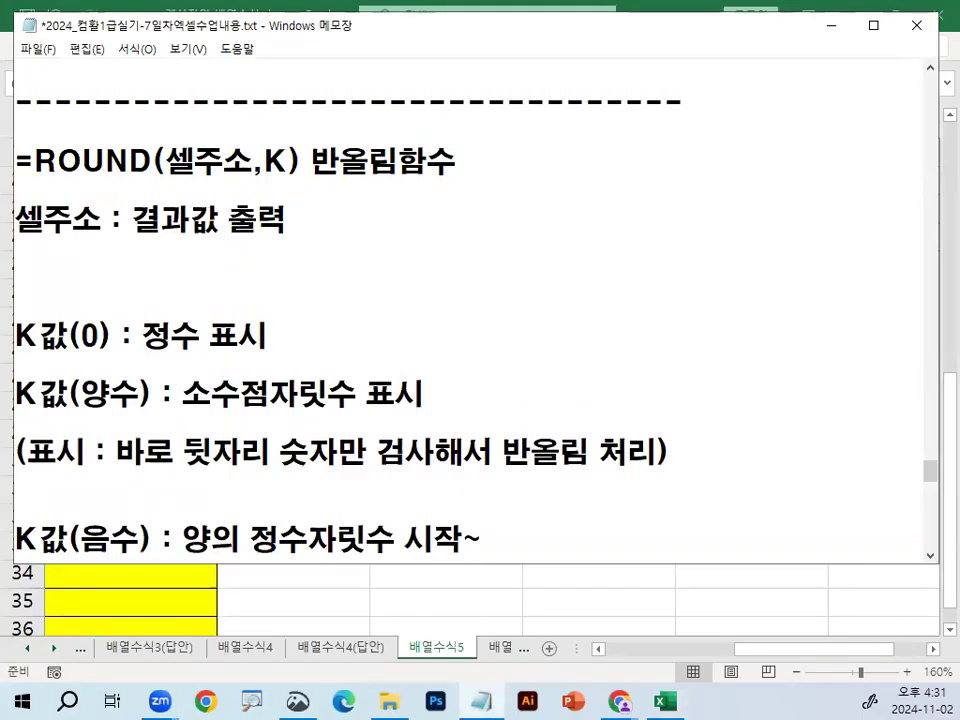
- Add the line "실전문제에서는 -> 배열수식, 함수식" below the 셀주소 explanation
key("Return")
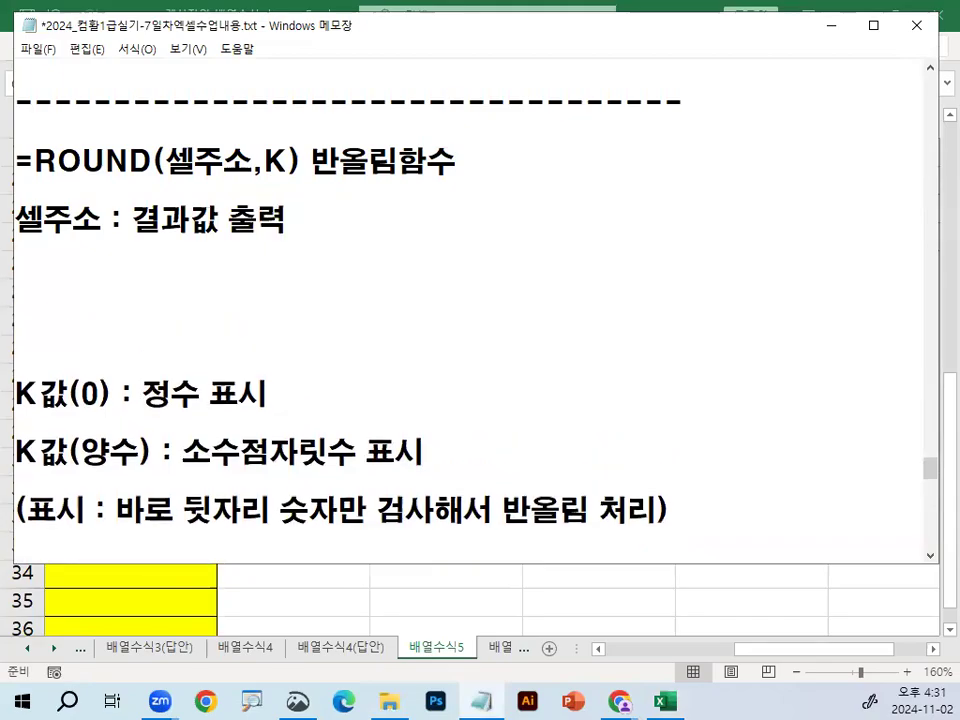
type("실전문제에서느는 ->")
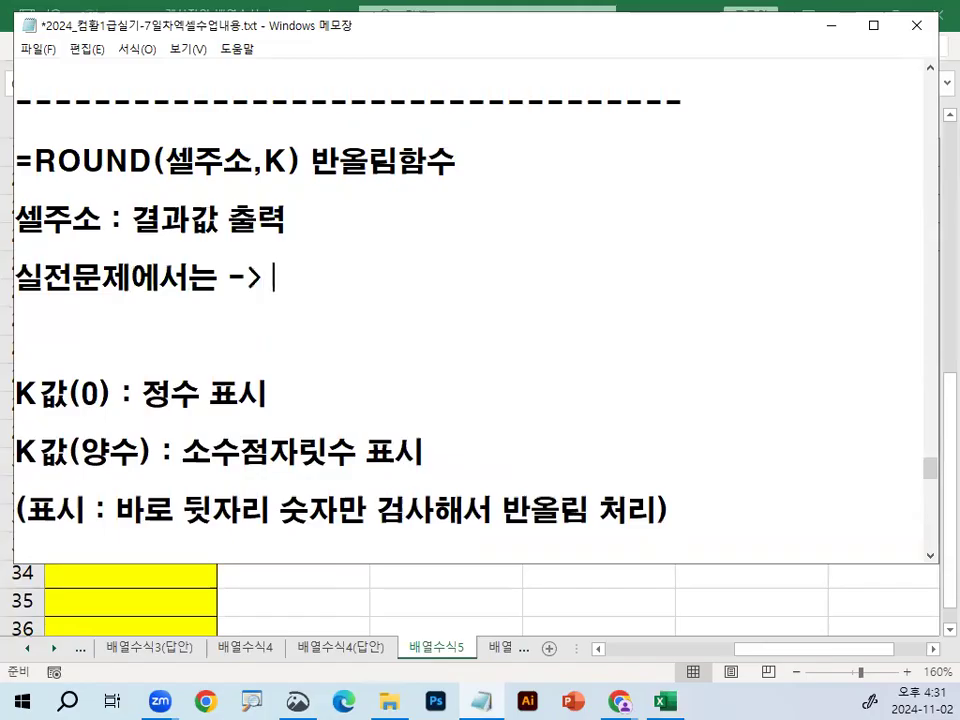
type(" 배열수")
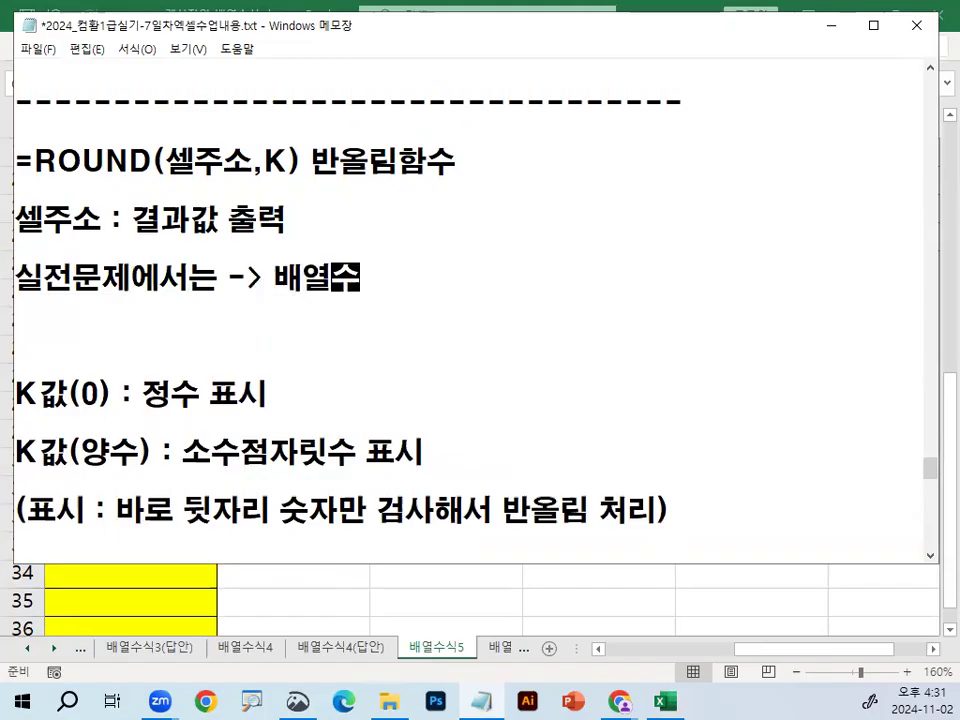
type("식,  함ㅅ")
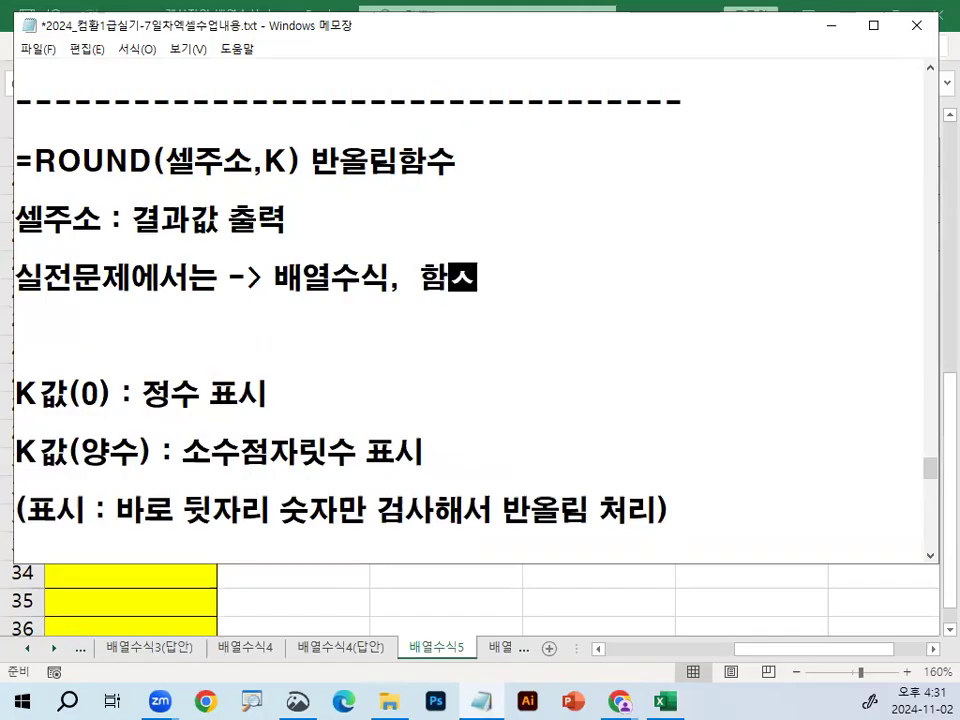
type("수식")
- Underline 배열수식, 함수식 in red, draw marks at both terms and above the ROUND arguments, and clear the marks
key("ctrl+2")
left_click_drag(282, 295, 514, 290)
mouse_move(482, 254)
left_mouse_down()
mouse_move(428, 288)
mouse_move(486, 262)
left_mouse_up()
left_click_drag(368, 262, 375, 297)
mouse_move(198, 112)
left_mouse_down()
mouse_move(203, 135)
mouse_move(238, 106)
left_mouse_up()
mouse_move(268, 125)
left_mouse_down()
mouse_move(271, 143)
mouse_move(302, 92)
left_mouse_up()
key("Escape")
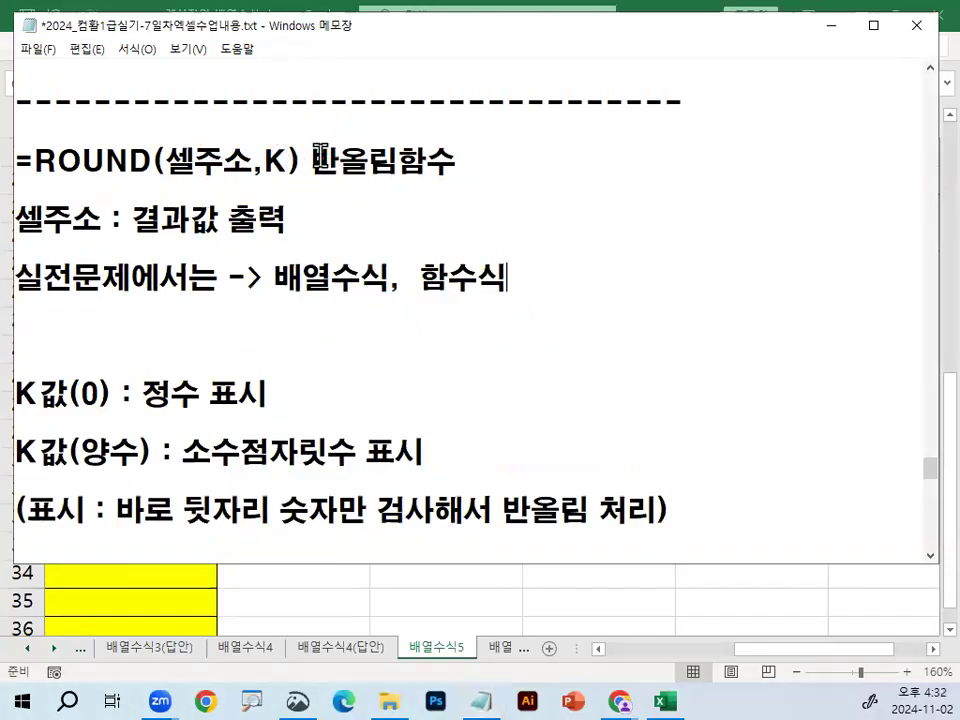
- Highlight 반올림함수 in the ROUND line, draw red marks beside it, clear them, and place the cursor on the blank line above K값(0)
left_click_drag(262, 158, 462, 158)
key("ctrl+2")
mouse_move(529, 134)
left_mouse_down()
mouse_move(548, 190)
mouse_move(532, 184)
mouse_move(545, 166)
left_mouse_up()
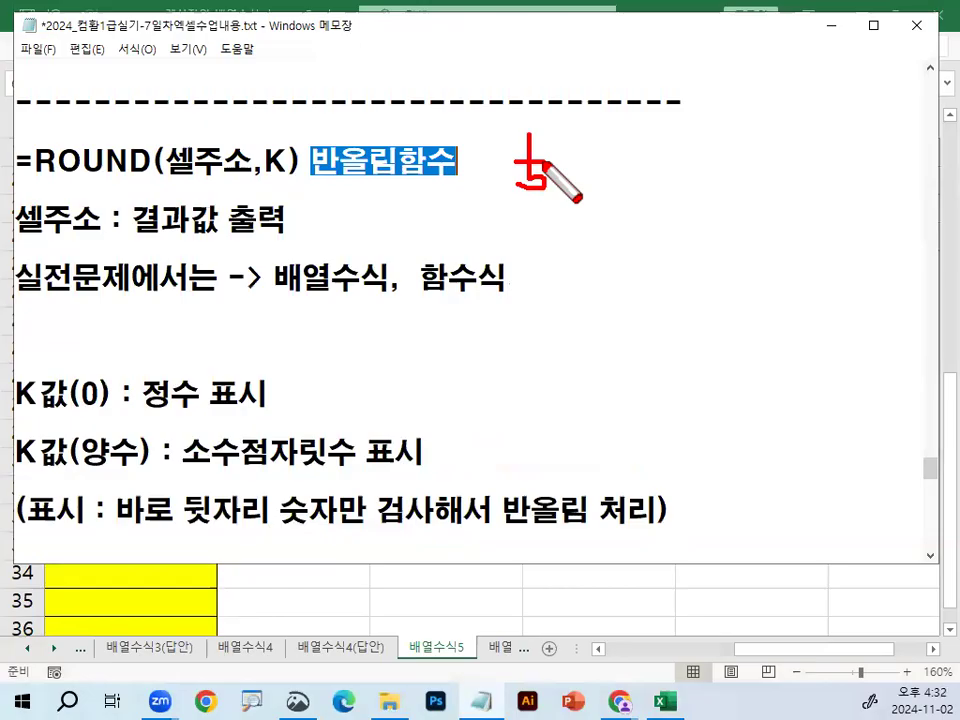
key("Escape")
left_click(50, 340)
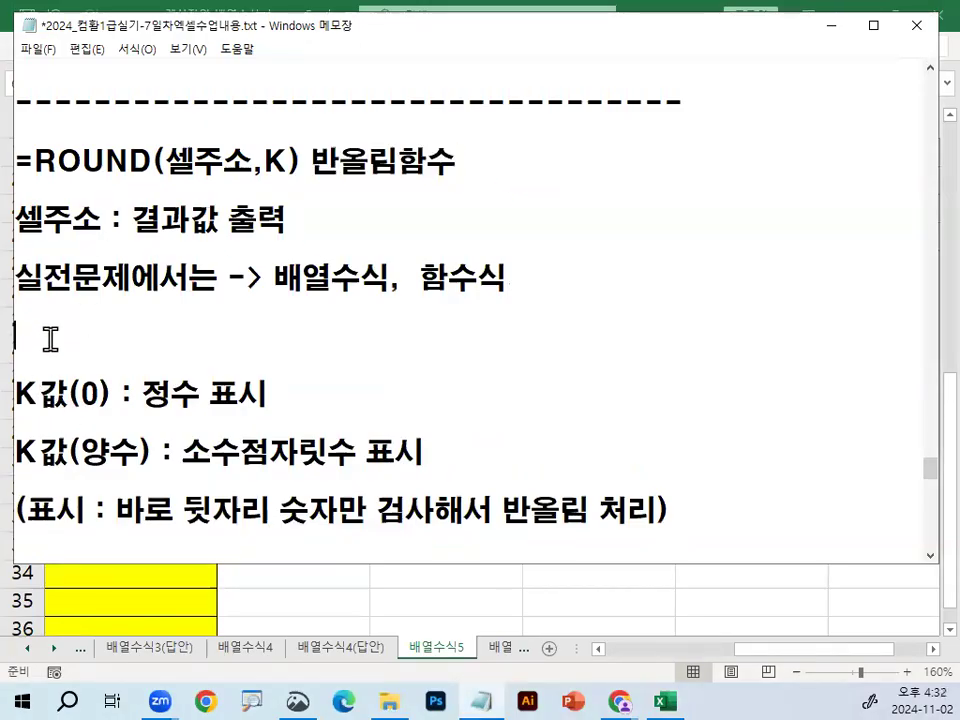
- Examine the notes on K값(0) and K값(양수), including the rule for rounding by the digit directly after the displayed place
scroll(75, 388, "down", 1)
double_click(90, 305)
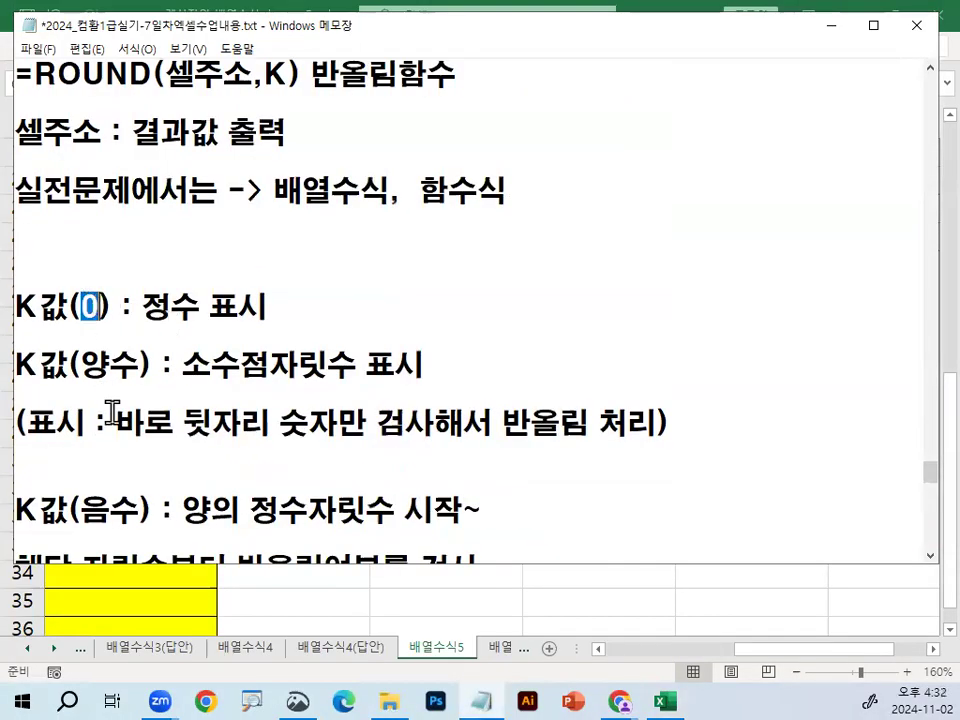
left_click_drag(141, 305, 285, 309)
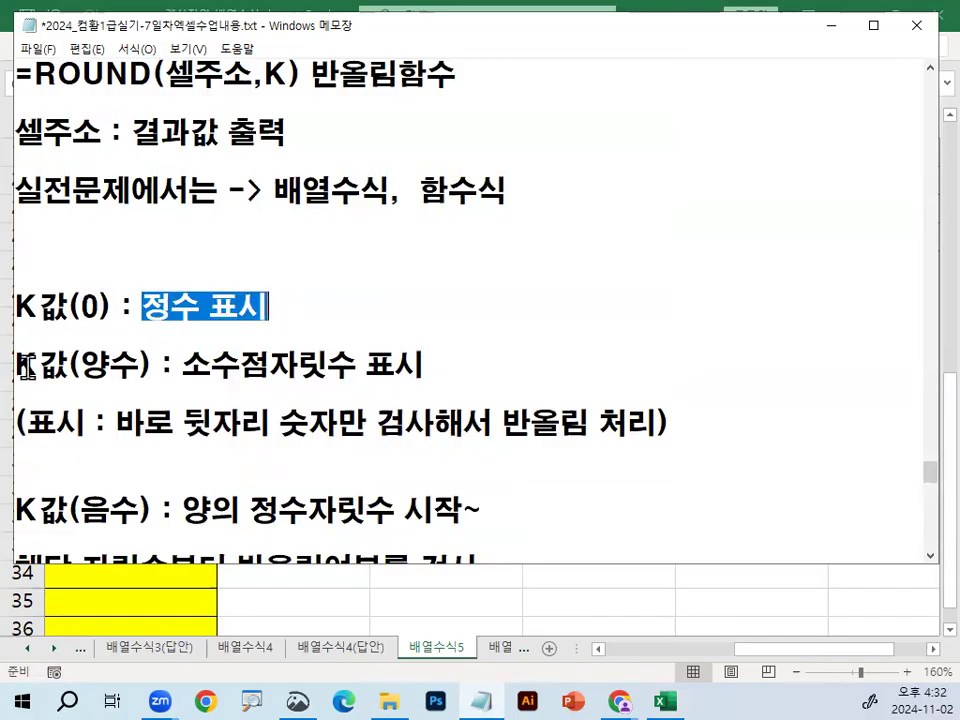
double_click(133, 364)
left_click_drag(181, 364, 439, 362)
left_click_drag(240, 306, 266, 306)
left_click(368, 364)
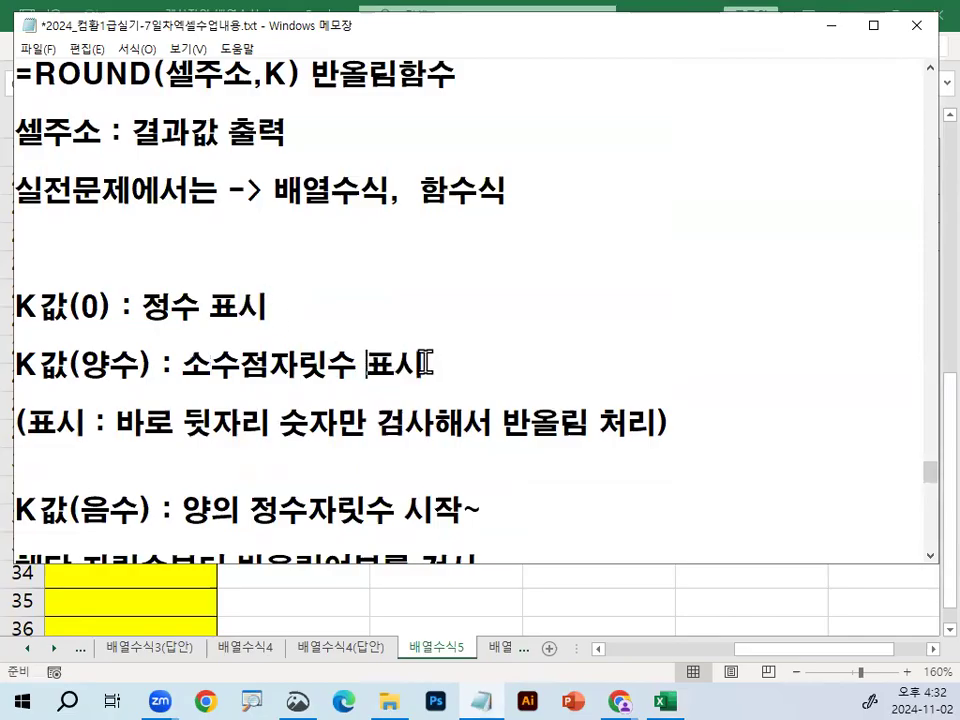
left_click_drag(396, 362, 435, 364)
left_click_drag(118, 424, 429, 420)
left_click_drag(501, 424, 658, 424)
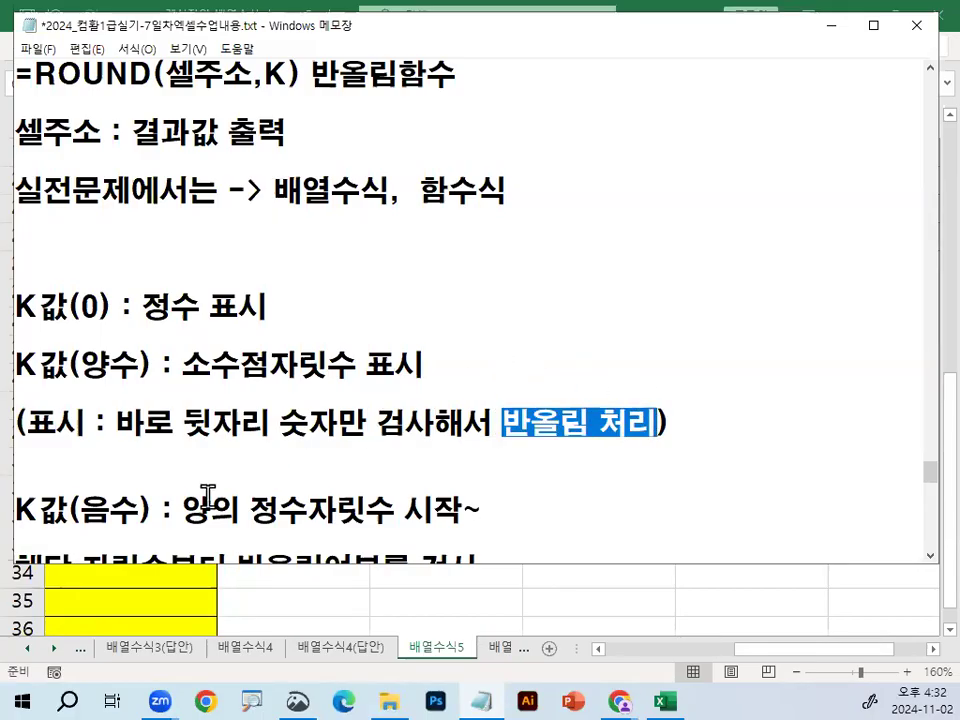
left_click_drag(116, 424, 316, 422)
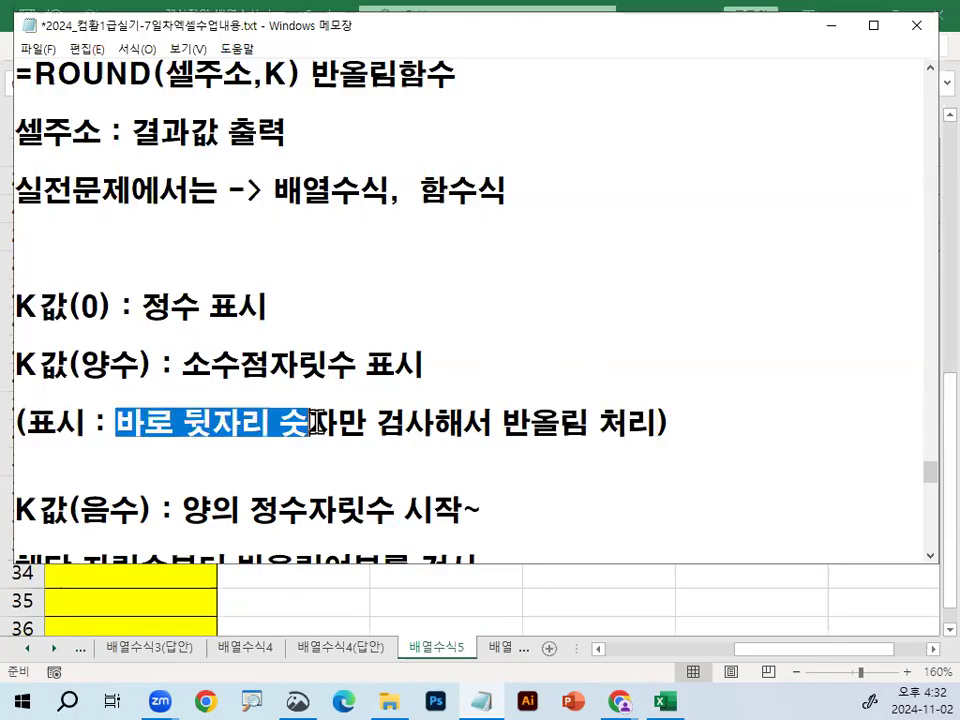
- Add the example =ROUND(23.45,0) on its own line below the K값(0) note
left_click(240, 459)
key("ctrl+z")
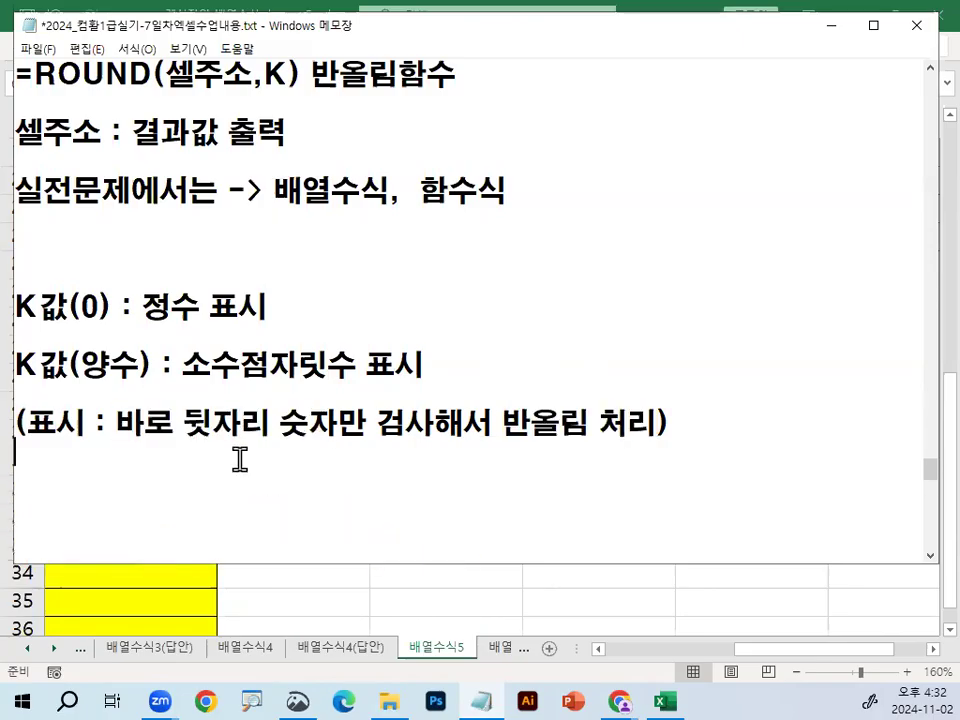
key("Return")
key("Return")
key("Up")
key("Up")
key("Up")
key("Up")
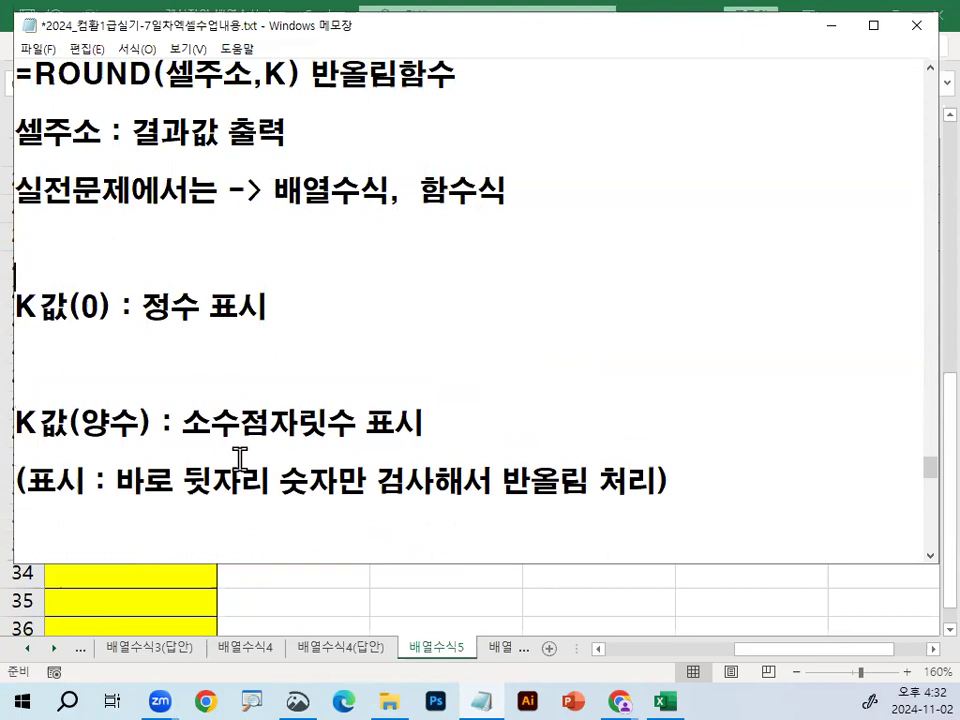
key("Delete")
key("Down")
type("=ROUND(23.45")
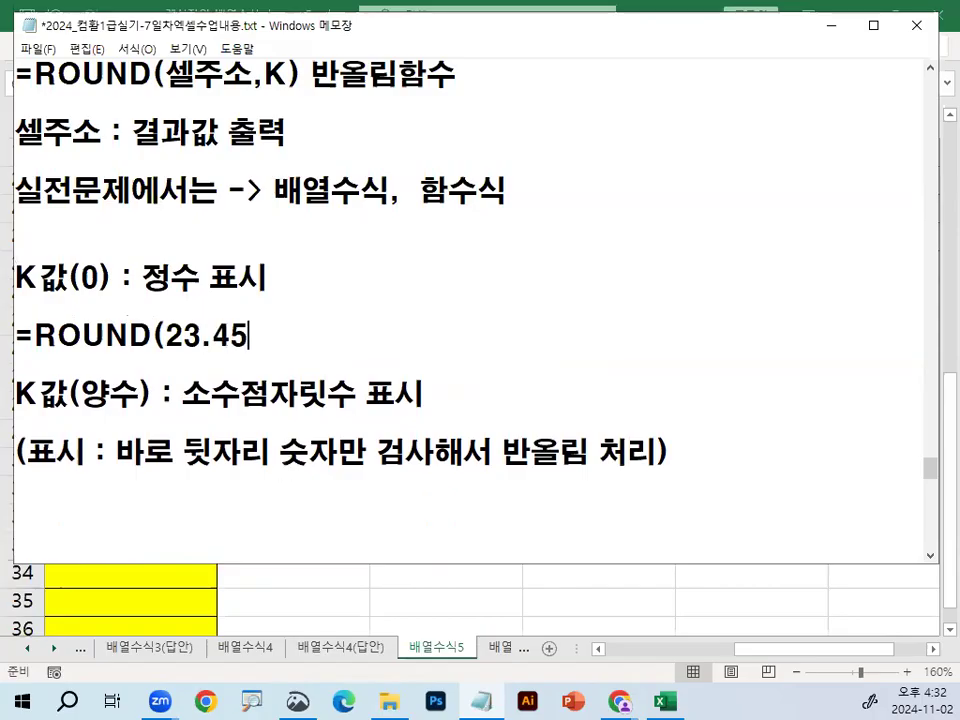
type(",0")
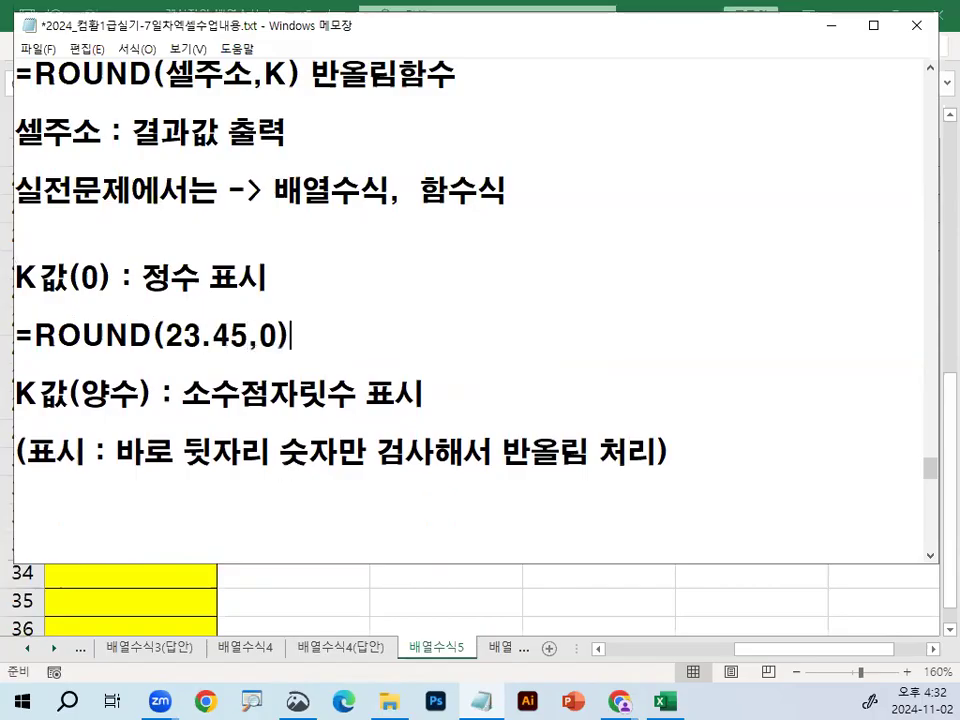
- Mark the number 23.45 and its decimal digits in the ROUND example with temporary red strokes, and clear them
left_click_drag(154, 344, 233, 346)
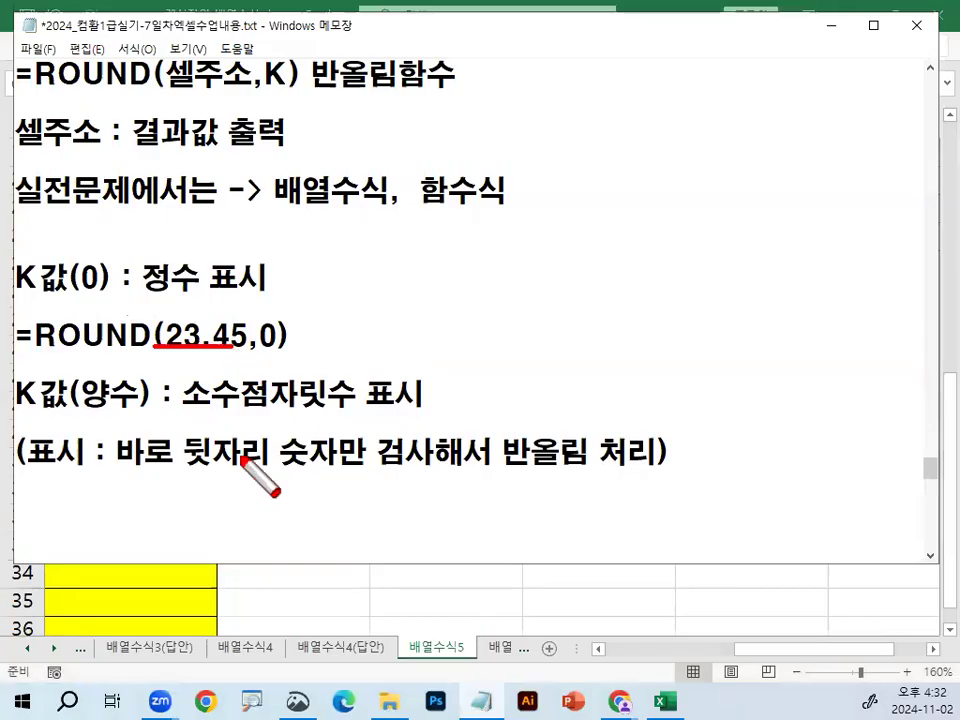
mouse_move(255, 292)
left_mouse_down()
mouse_move(265, 318)
mouse_move(313, 252)
left_mouse_up()
mouse_move(150, 290)
left_mouse_down()
mouse_move(207, 267)
mouse_move(215, 280)
mouse_move(297, 174)
left_mouse_up()
key("Escape")
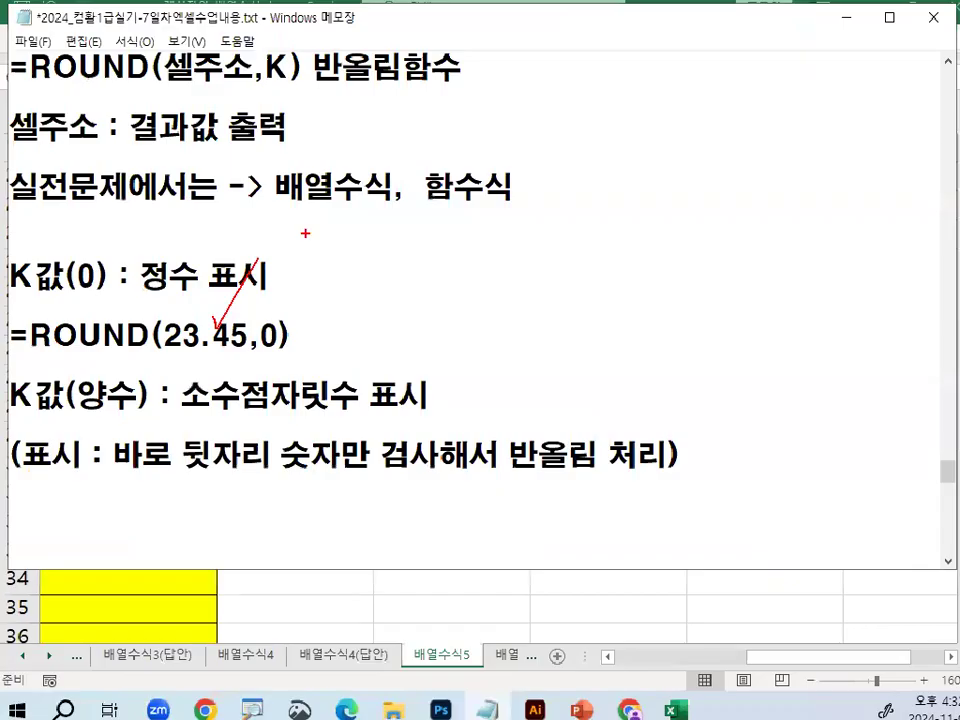
key("Escape")
mouse_move(246, 328)
left_mouse_down()
mouse_move(272, 322)
mouse_move(224, 397)
left_mouse_up()
left_click_drag(226, 337, 248, 380)
key("Escape")
- Complete the =ROUND(23.45,0) example with -> 23 and duplicate the whole line directly below it
left_click(377, 295)
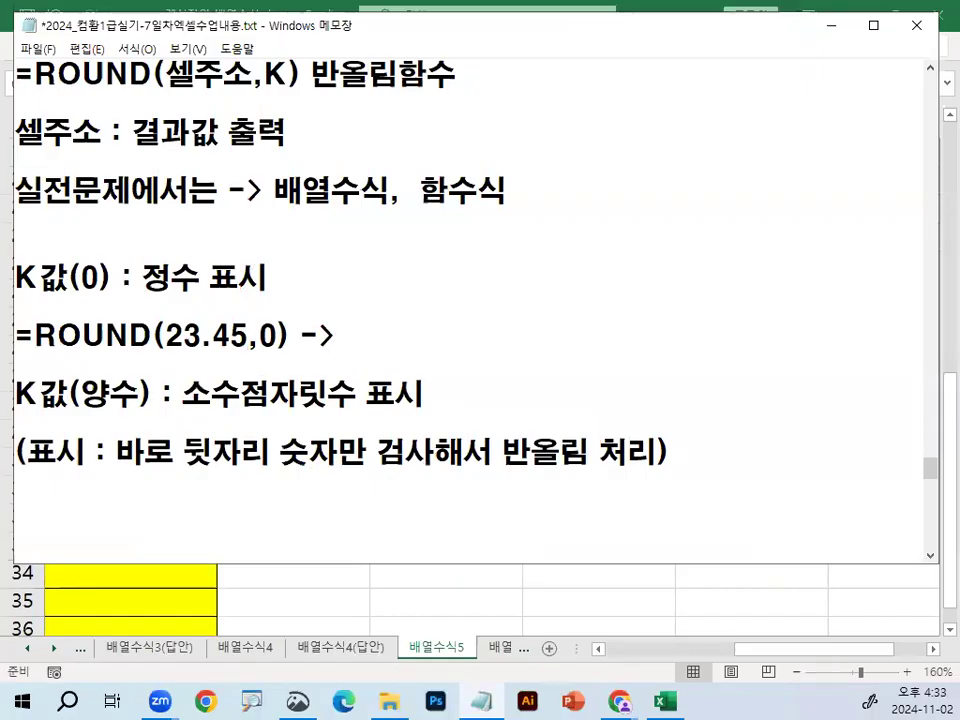
type("3")
key("Return")
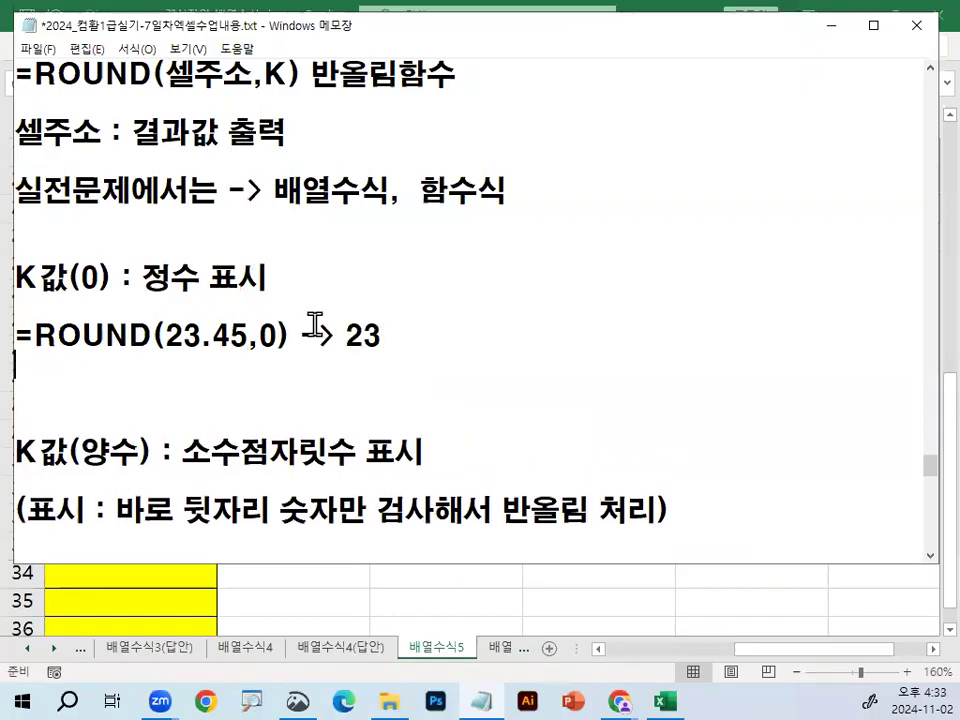
key("Up")
key("shift+End")
key("ctrl+c")
key("Down")
key("ctrl+v")
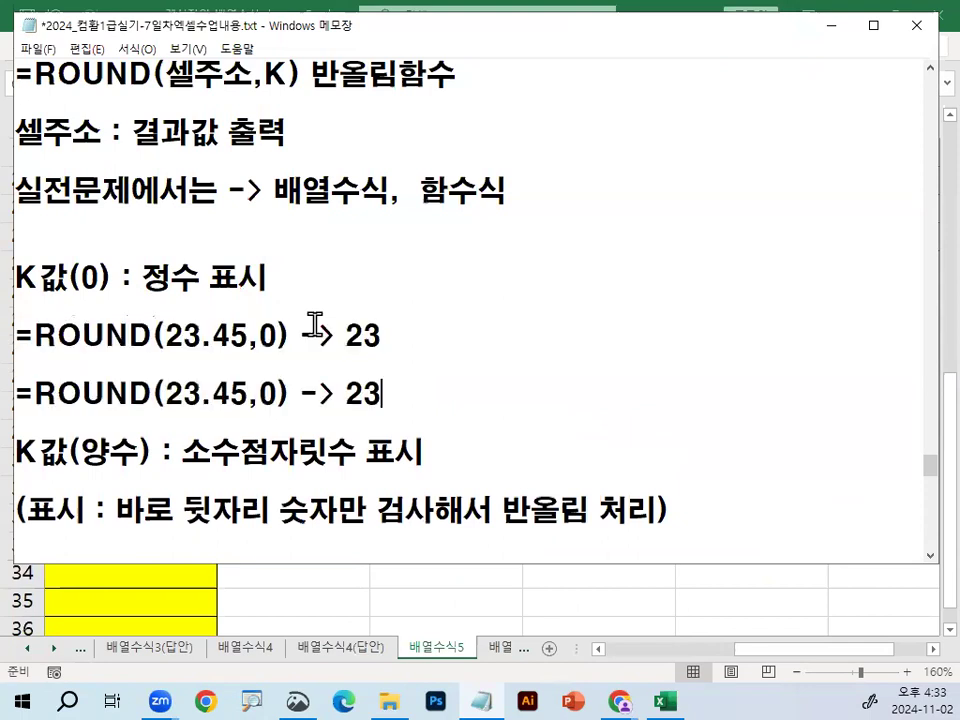
- Change the duplicated example to =ROUND(23.54,0) -> 24 and leave a blank line before the K값(양수) note
key("Delete")
key("Right")
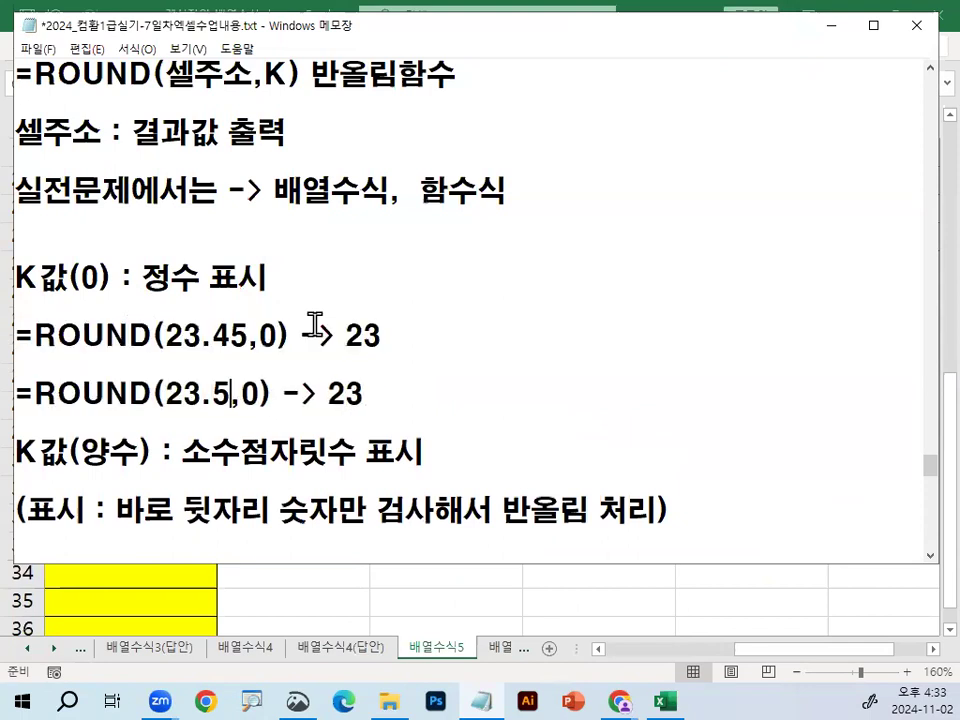
type("4")
left_click(153, 420)
key("Return")
left_click_drag(211, 393, 232, 393)
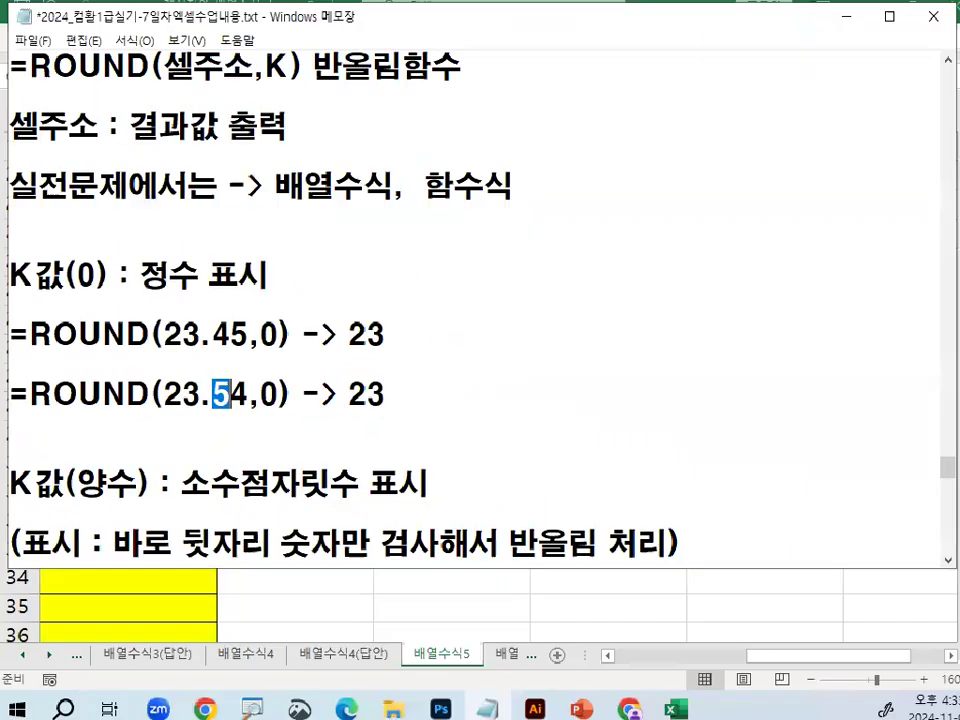
left_click_drag(168, 392, 210, 392)
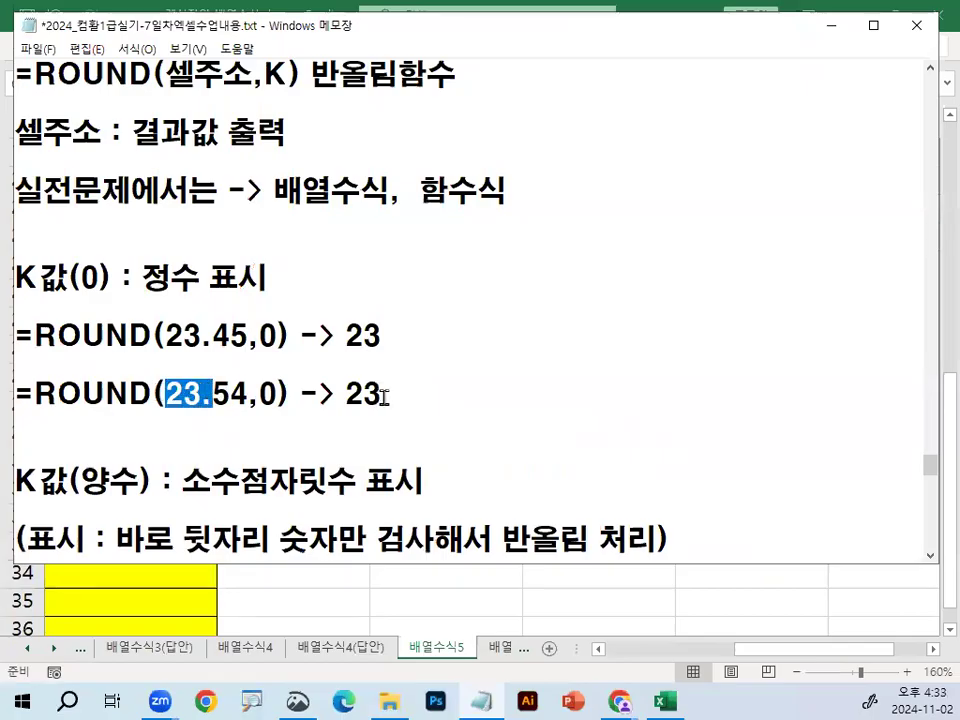
left_click_drag(345, 392, 381, 392)
type("24")
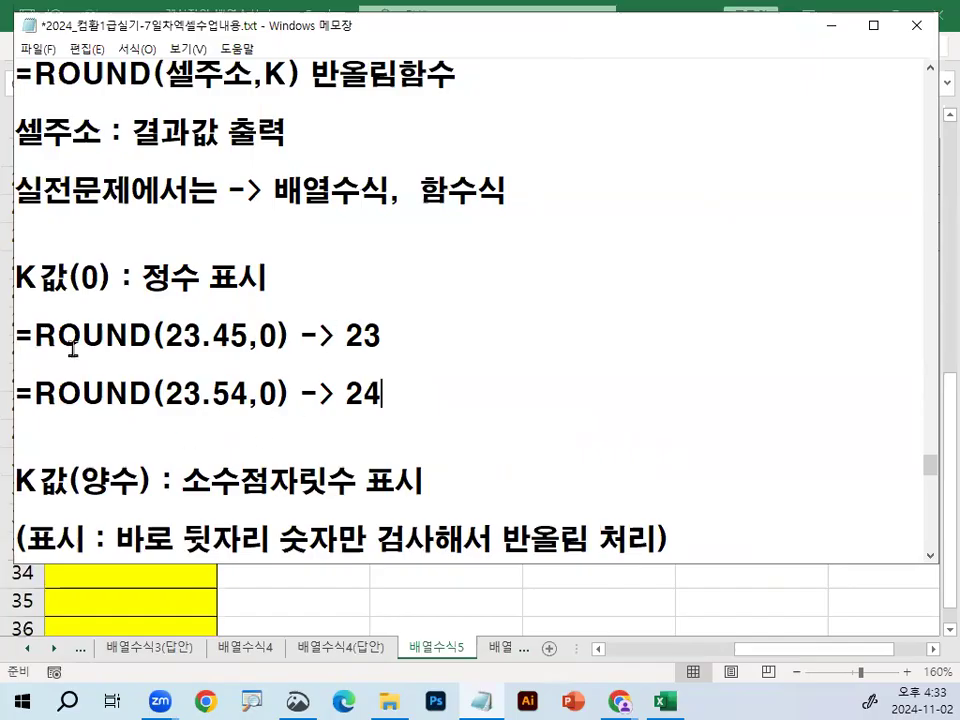
- Copy the =ROUND(23.45,0) -> 23 example to the line below the K값(양수) rounding rule
scroll(224, 322, "down", 1)
key("Down")
key("Down")
key("Down")
key("Down")
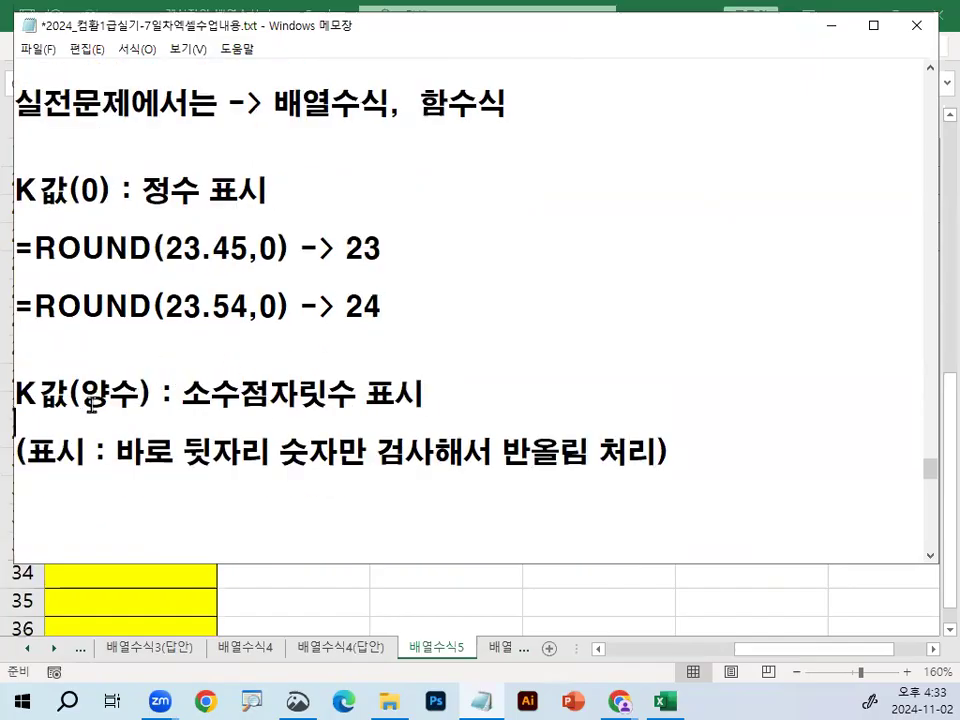
left_click_drag(83, 394, 134, 391)
left_click_drag(235, 383, 397, 385)
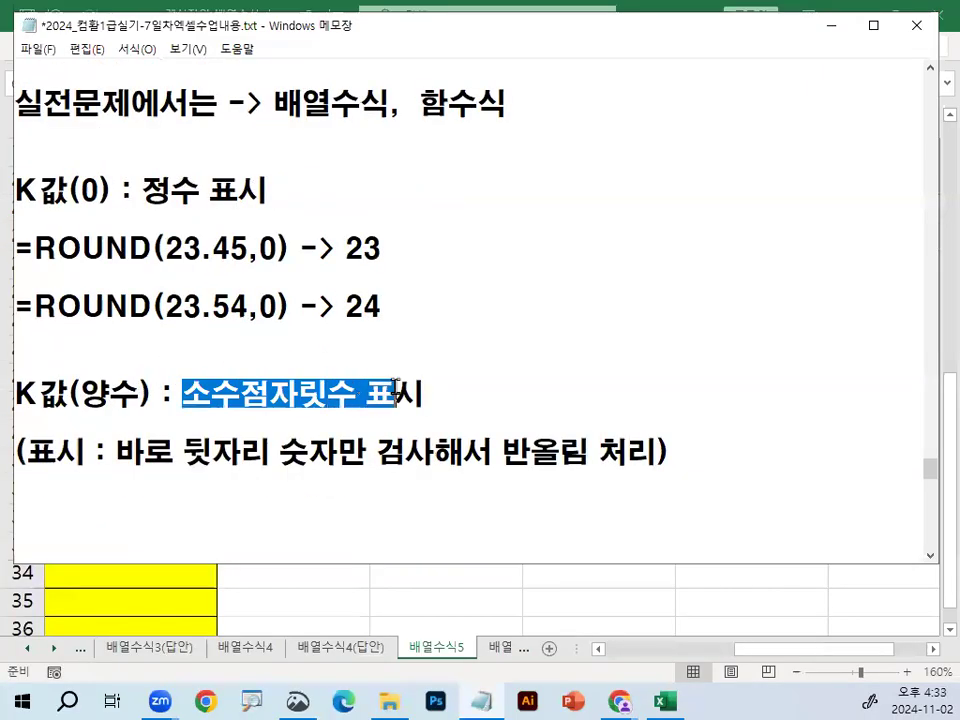
left_click_drag(16, 248, 461, 251)
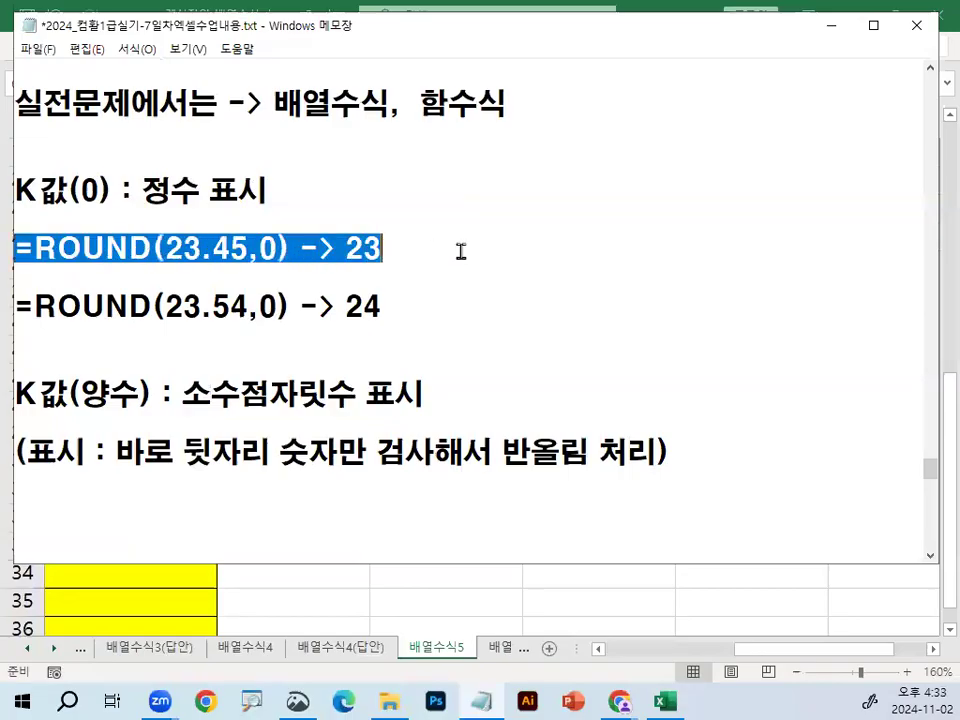
key("ctrl+x")
scroll(379, 334, "down", 2)
left_click(231, 251)
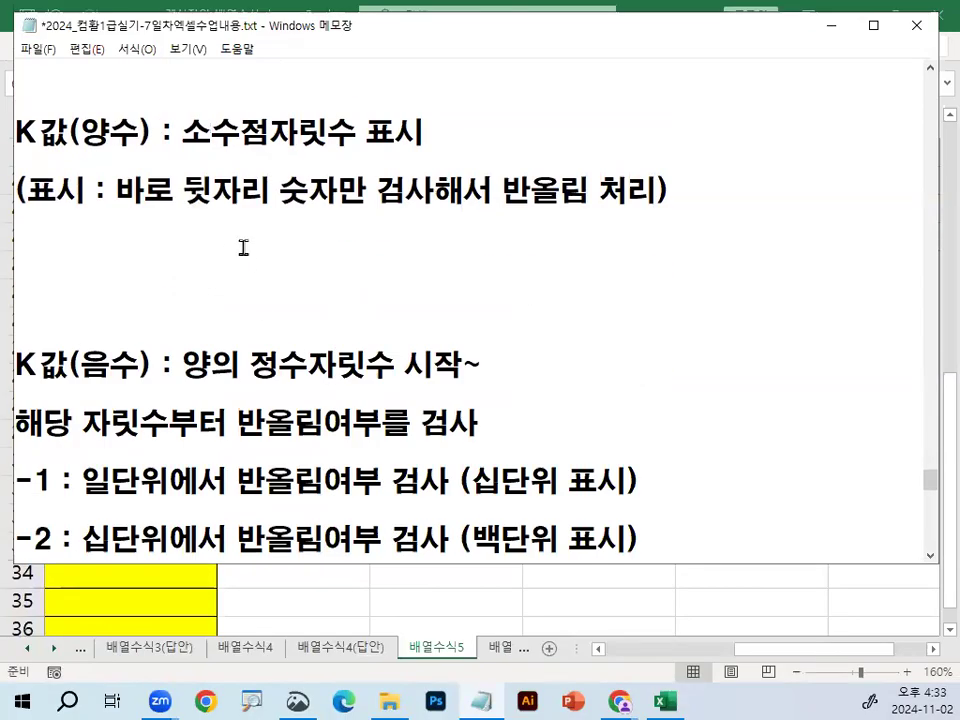
key("ctrl+v")
scroll(250, 258, "up", 1)
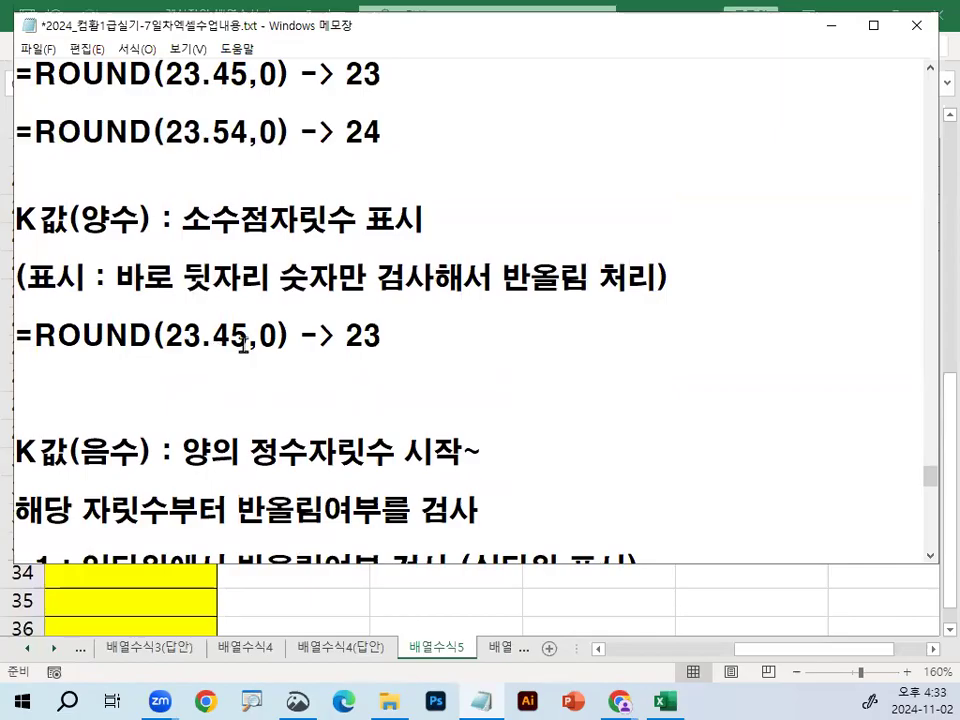
- Change the copied example to =ROUND(23.12,1) -> and remove its result
left_click_drag(216, 334, 249, 330)
type("12")
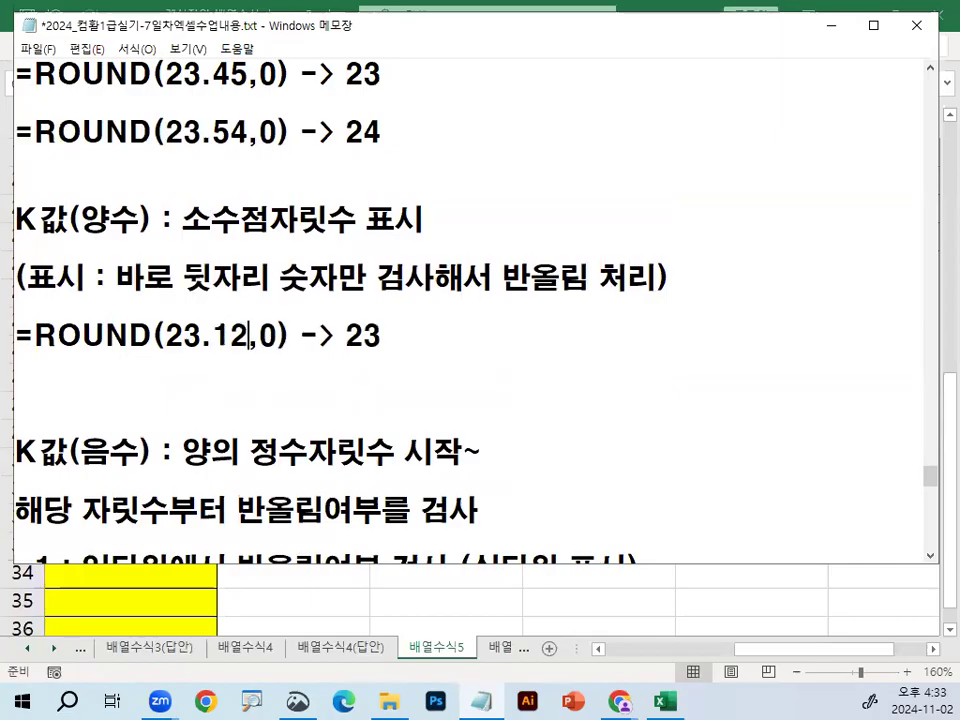
key("Right")
key("Delete")
type("1")
double_click(367, 311)
key("BackSpace")
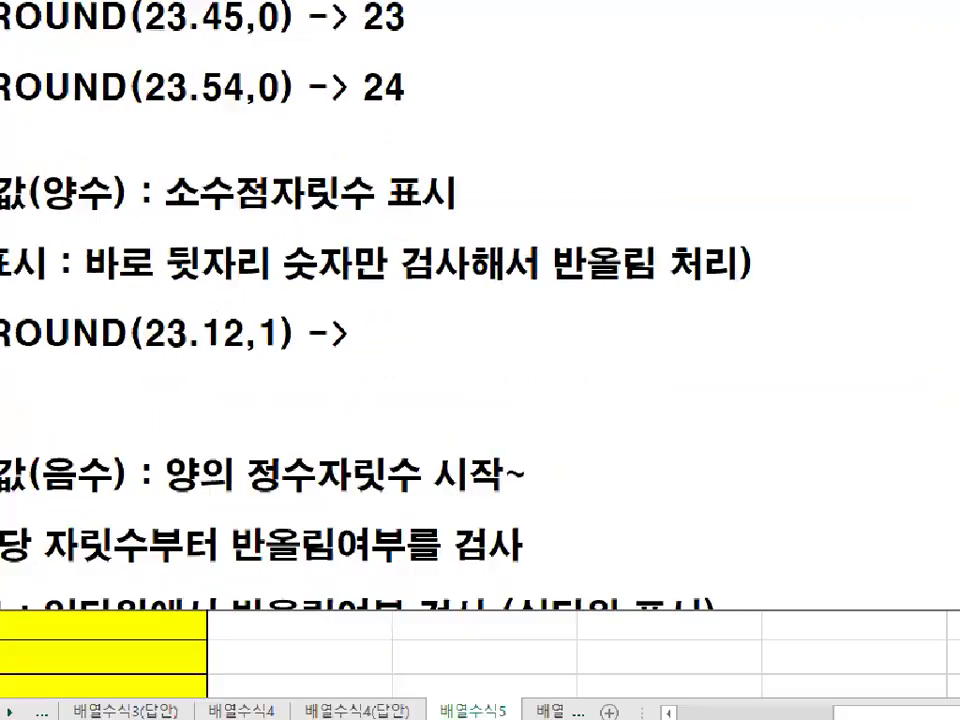
- Highlight the K value 1 and mark the decimal digits of 23.12 with temporary red strokes, and clear them
mouse_move(292, 352)
left_mouse_down()
mouse_move(276, 305)
mouse_move(276, 337)
left_mouse_up()
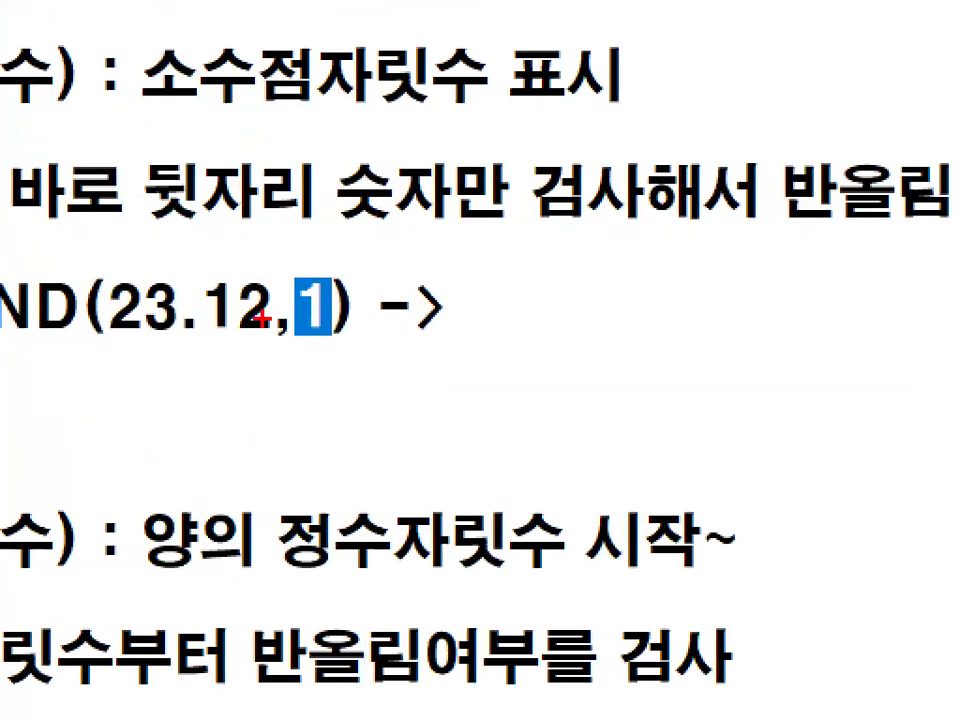
left_click_drag(306, 249, 218, 364)
left_click_drag(231, 263, 280, 385)
key("Escape")
- Extend the number in the positive-K example to three decimals, making it =ROUND(23.125,1)
left_click(250, 338)
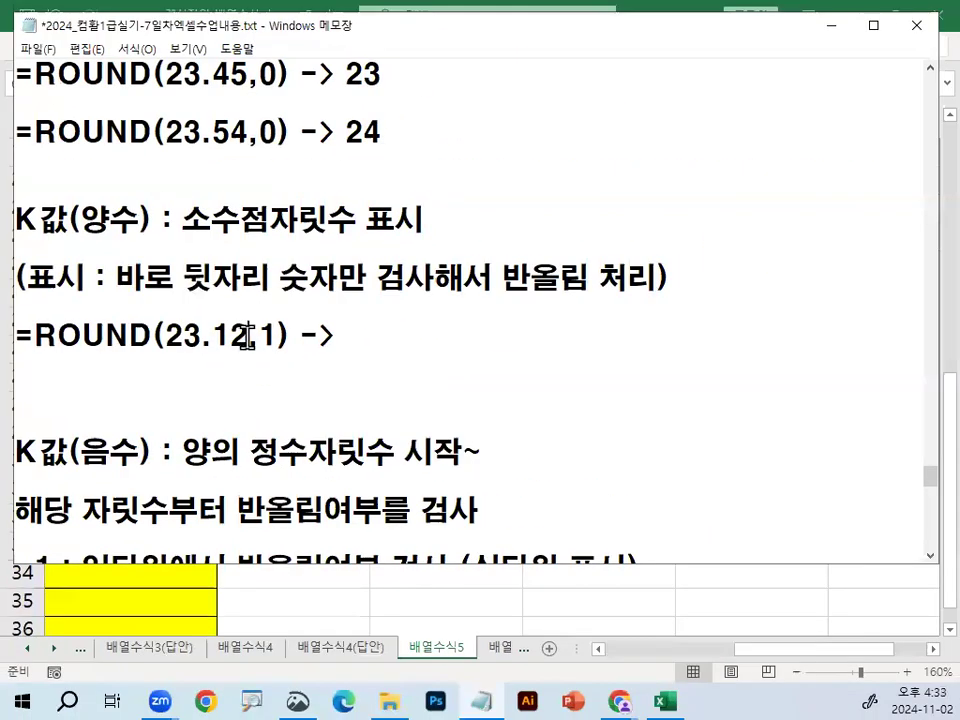
type("3")
key("BackSpace")
type("5")
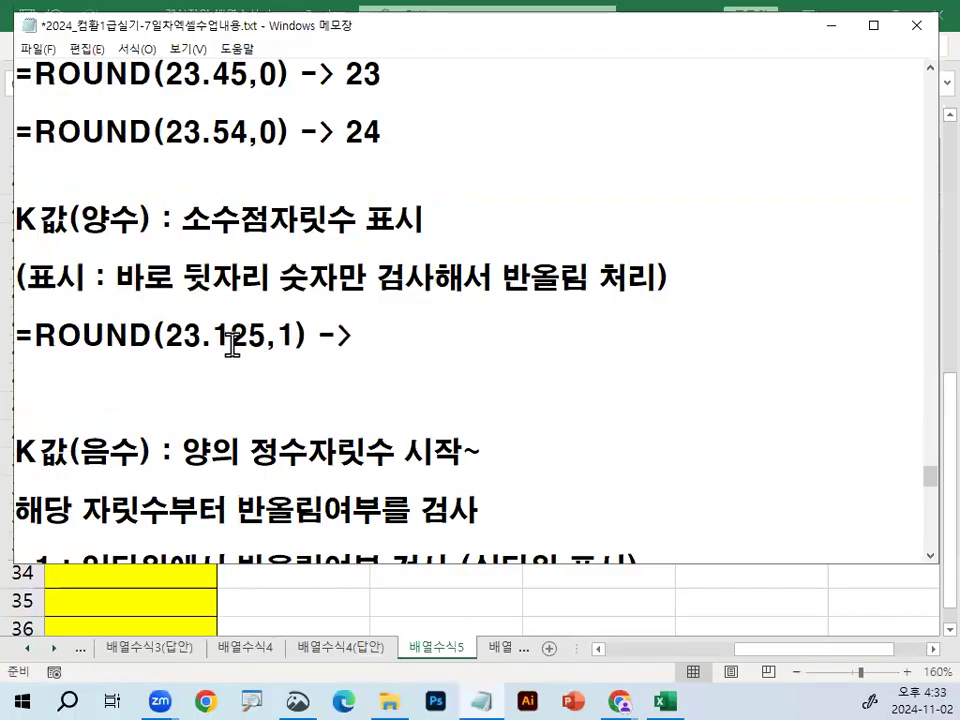
- Circle the first decimal of 23.125 and point out the second with temporary red strokes, and clear them
key("ctrl+1")
mouse_move(238, 348)
left_mouse_down()
mouse_move(205, 320)
mouse_move(258, 305)
mouse_move(378, 169)
left_mouse_up()
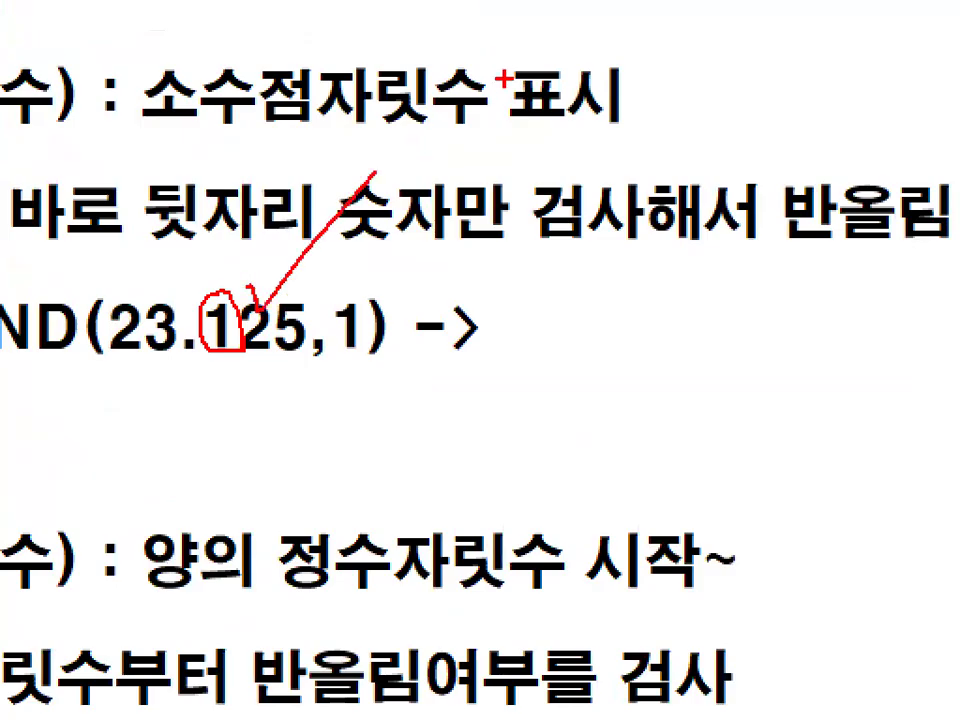
key("Escape")
left_click_drag(230, 334, 241, 334)
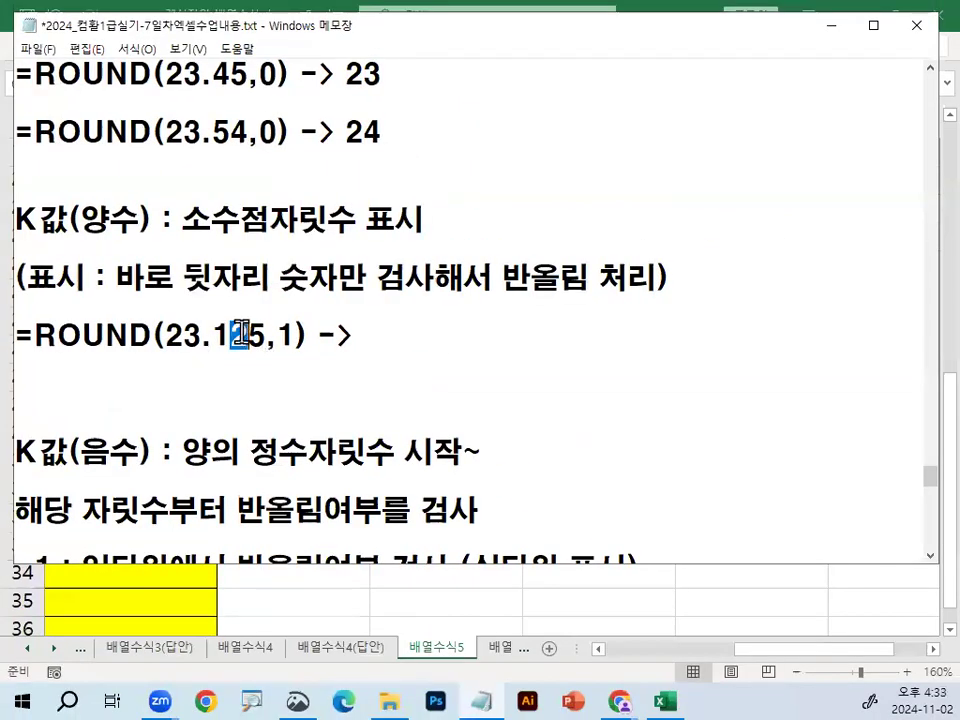
- Enter 23.1 as the result of =ROUND(23.125,1) and duplicate the whole example line directly below it
left_click(418, 331)
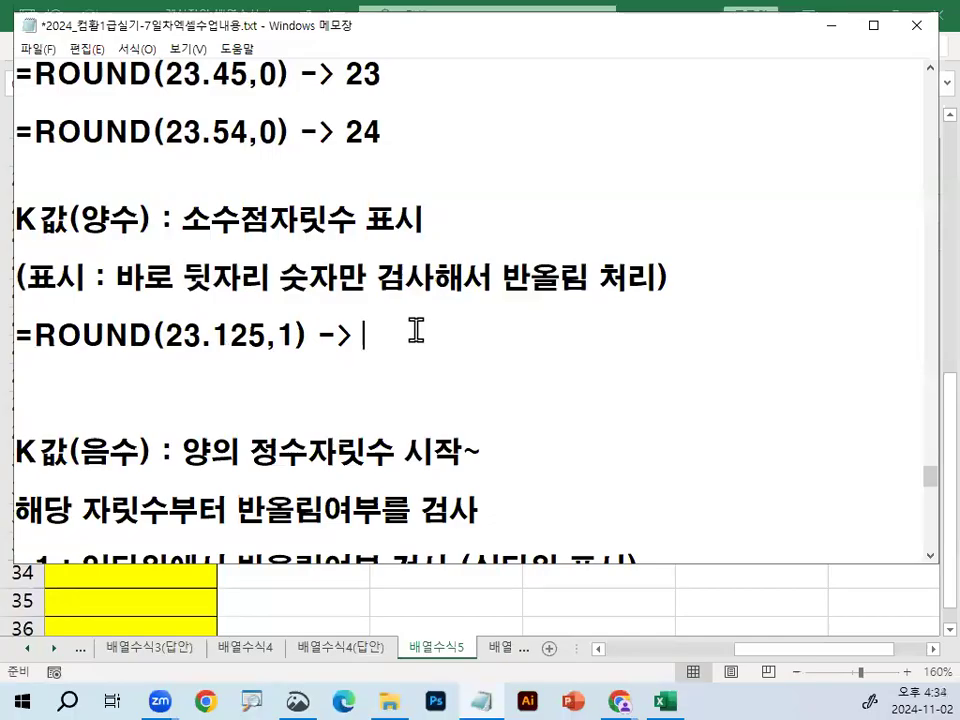
type("23.1")
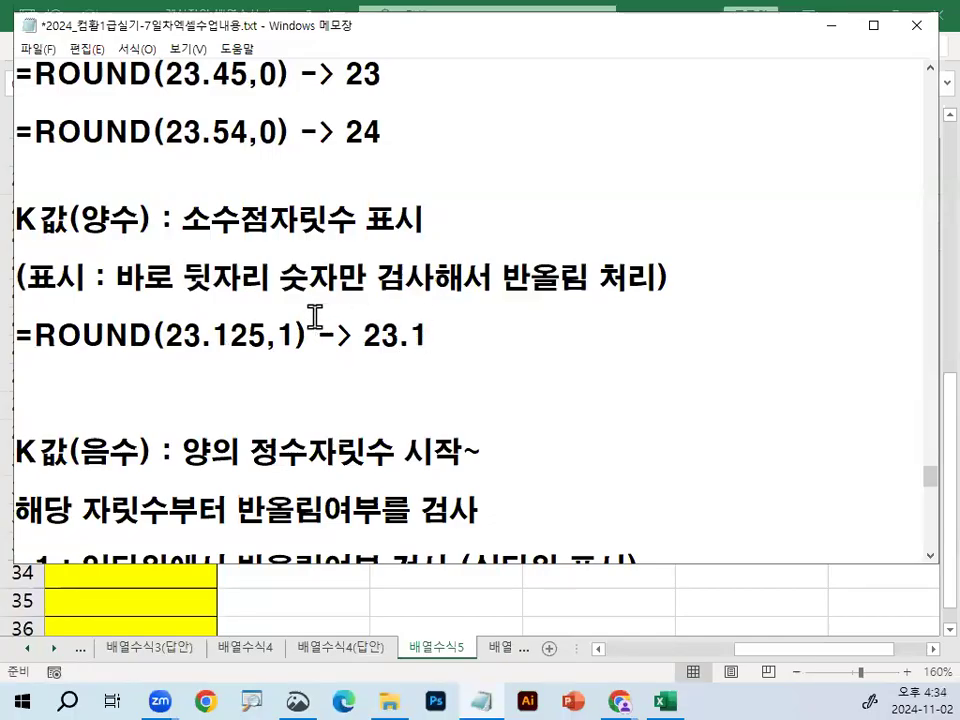
left_click_drag(229, 335, 248, 335)
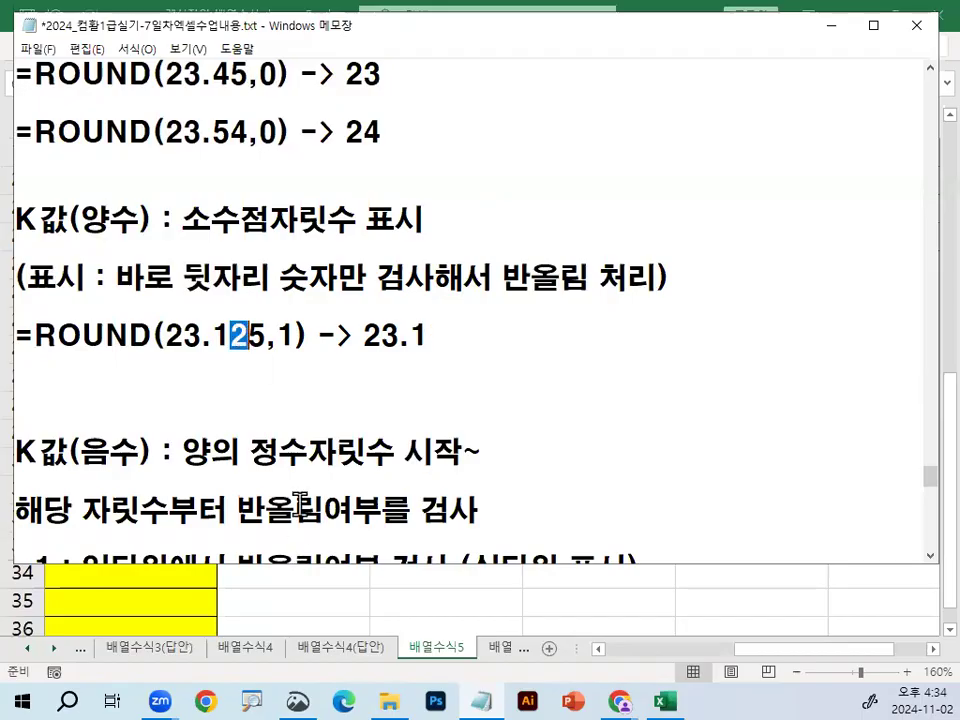
left_click_drag(12, 335, 452, 338)
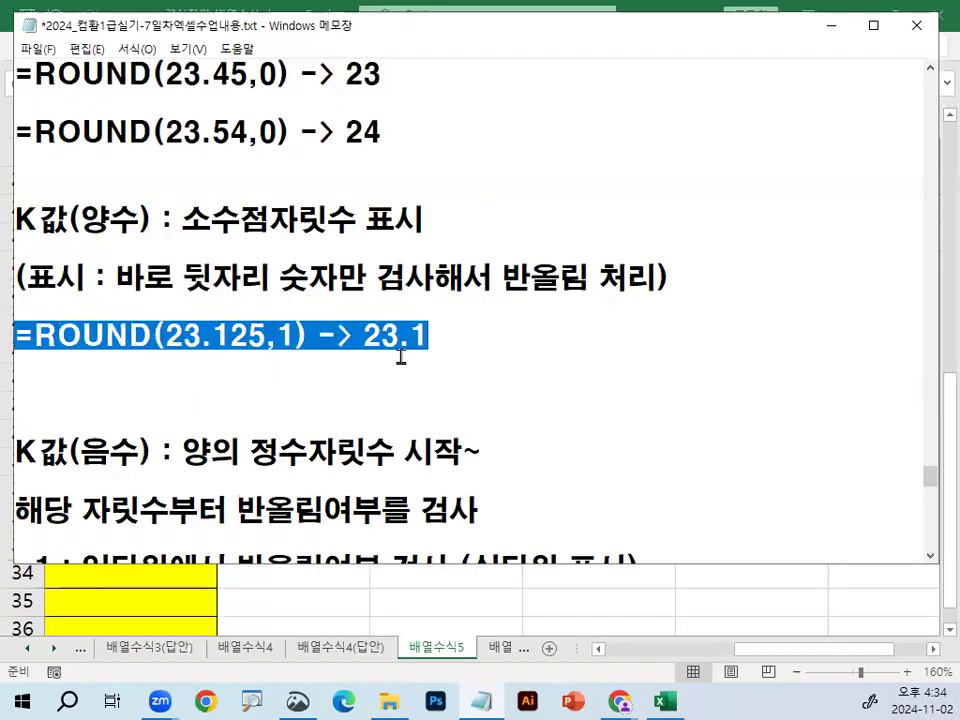
left_click(339, 363)
key("ctrl+v")
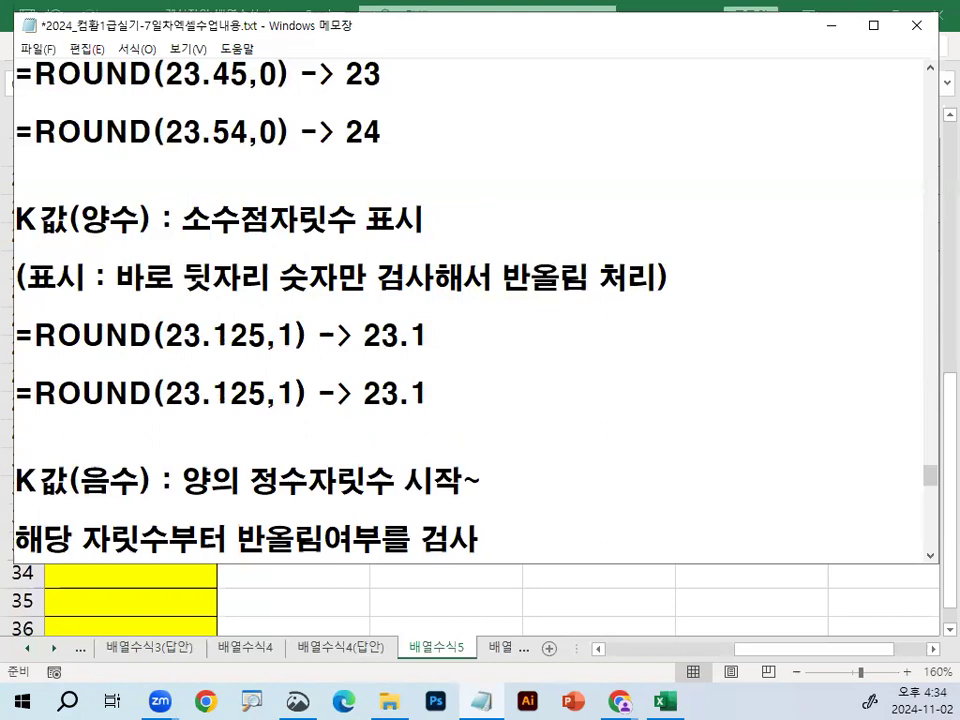
- Change the duplicated positive-K example to =ROUND(23.152,1) with the result 23.2, marking the second decimal with a temporary red stroke
key("BackSpace")
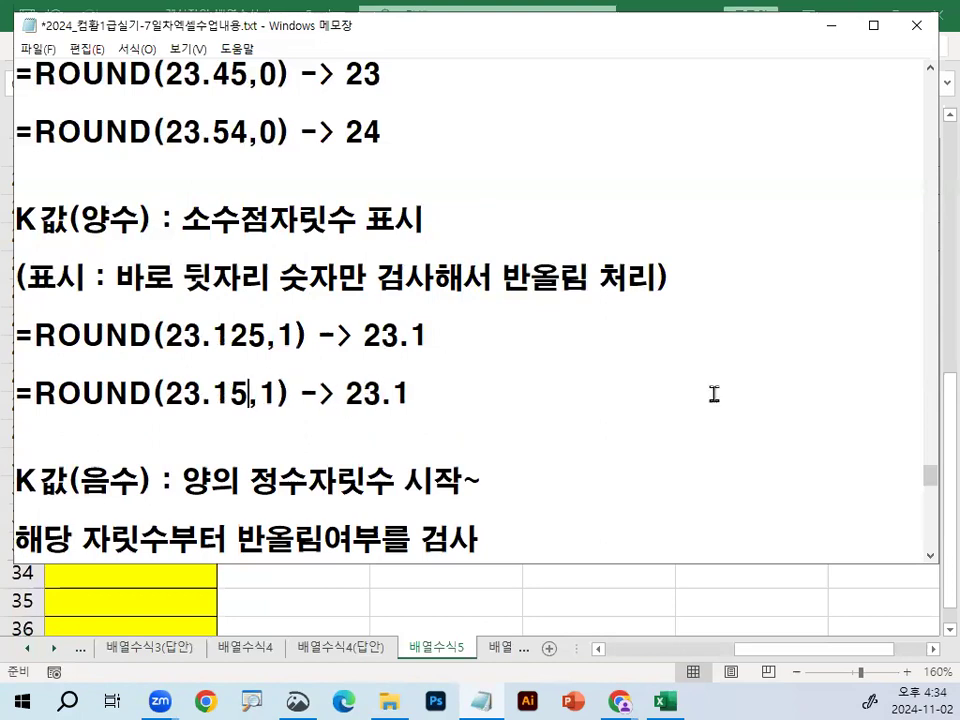
type("2")
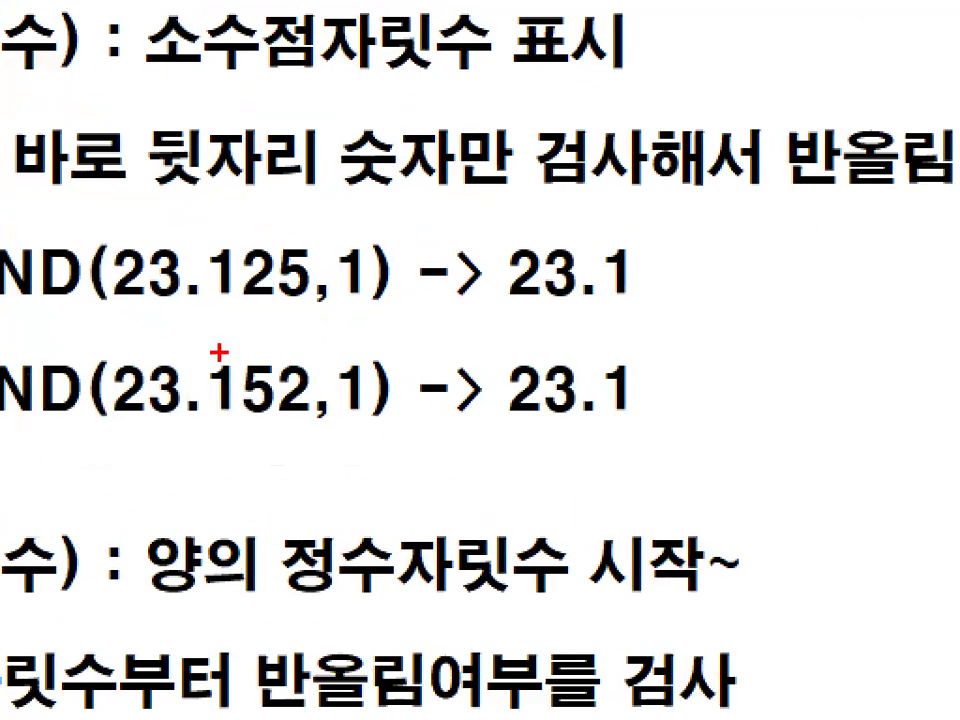
mouse_move(212, 360)
left_mouse_down()
mouse_move(256, 293)
mouse_move(264, 306)
left_mouse_up()
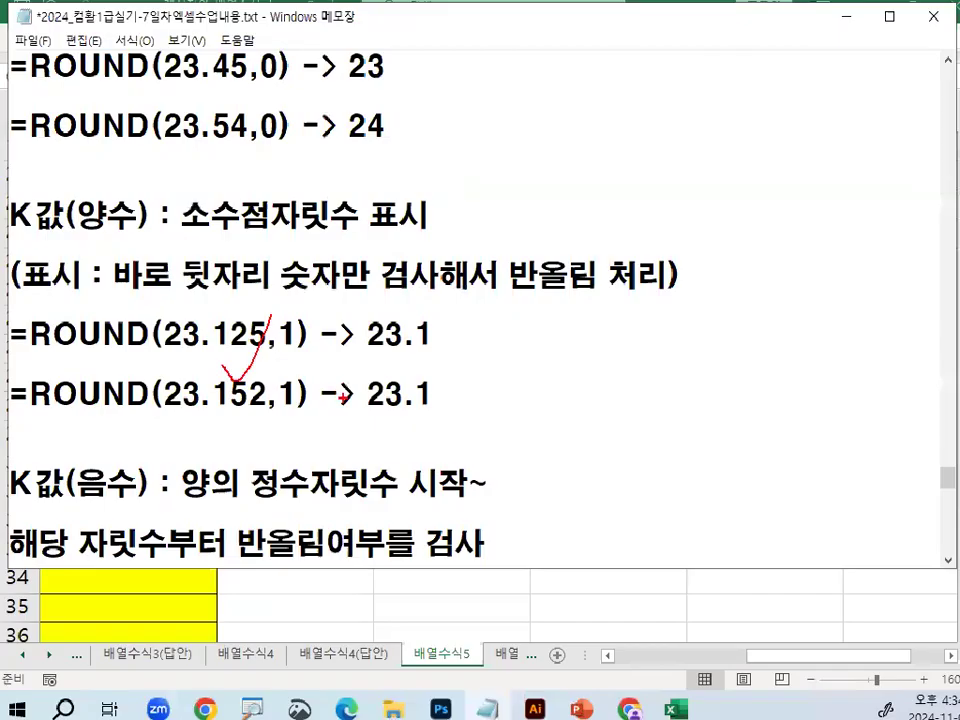
double_click(432, 391)
type("2")
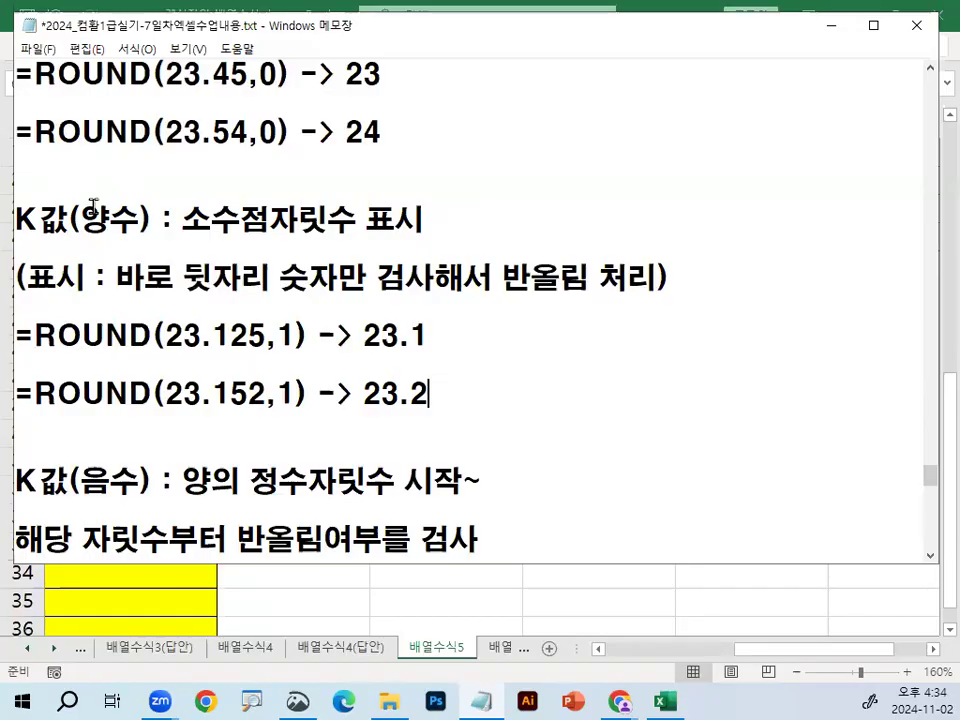
- Insert dashed separator lines below the positive-K examples and above the K값(양수) heading
double_click(128, 219)
left_click(81, 441)
key("Return")
type("----------------------------------")
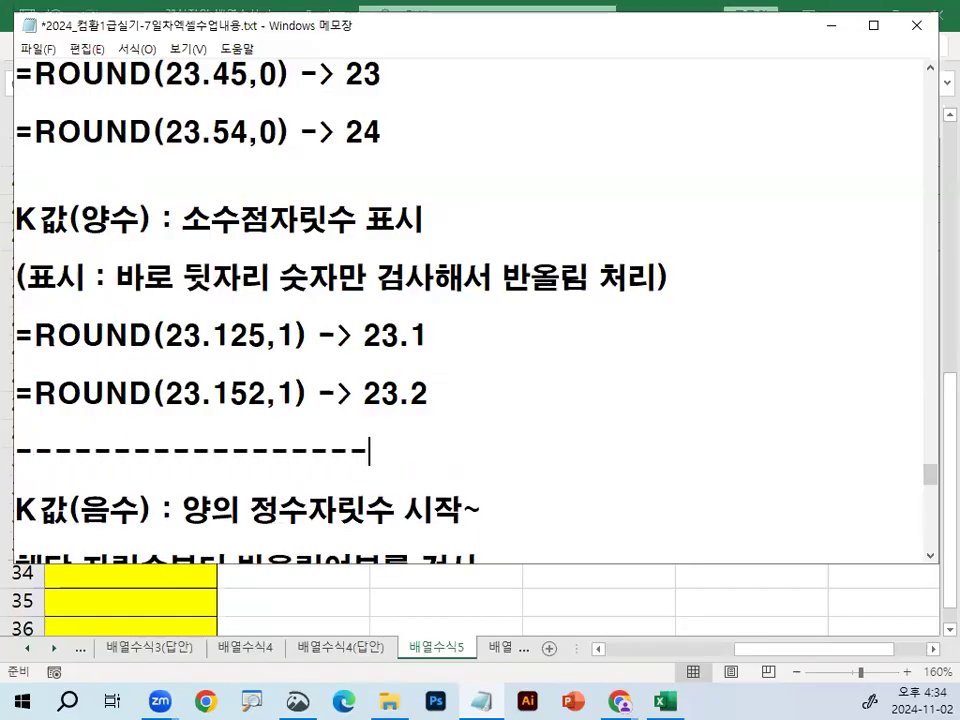
key("Up")
key("Up")
key("Home")
key("Return")
type("-------------------------------")
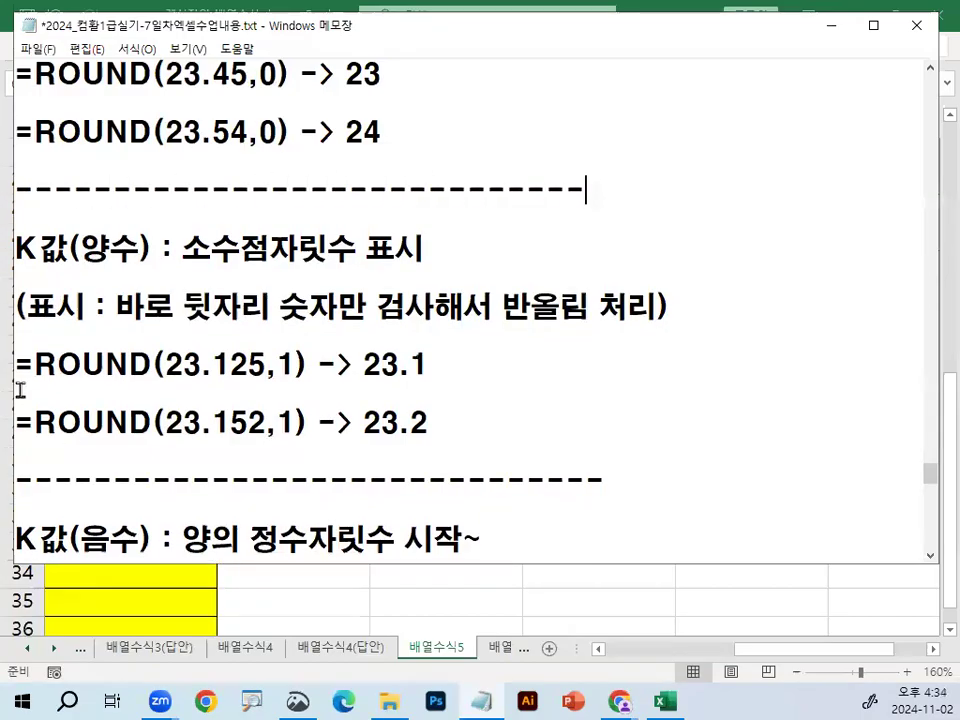
- Highlight the key phrases about the starting digit and rounding check in the K값(음수) explanation
scroll(200, 380, "down", 3)
left_click_drag(405, 277, 476, 273)
left_click_drag(82, 335, 354, 336)
left_click_drag(414, 336, 506, 336)
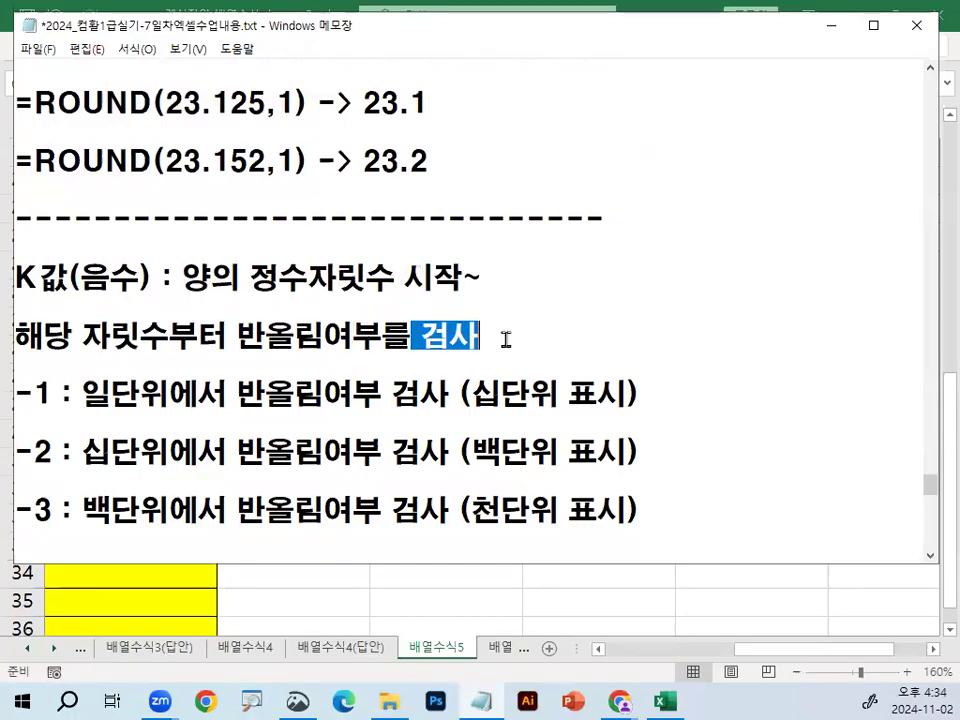
left_click(360, 274)
left_click_drag(405, 276, 488, 275)
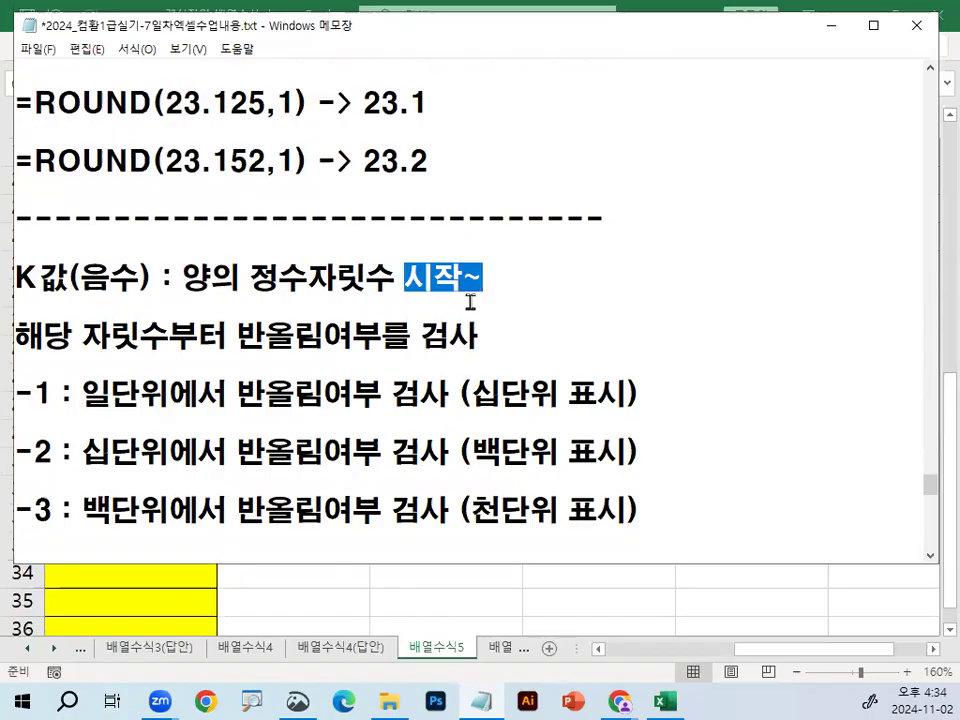
- Add 시작 directly after 검사 in the -1 line of the negative-K notes
left_click_drag(14, 393, 446, 395)
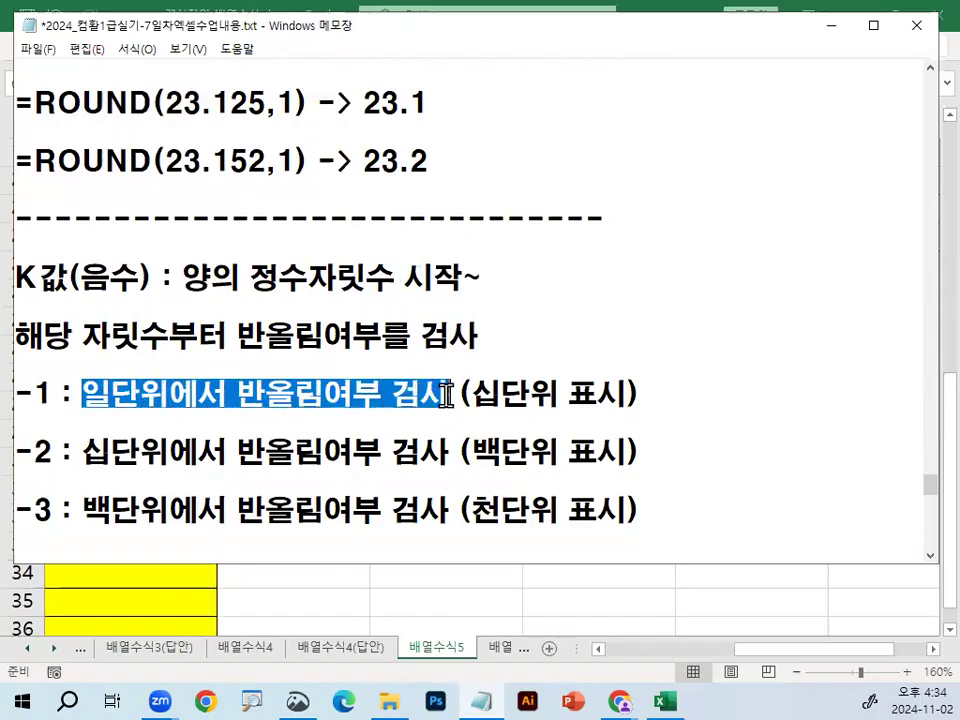
left_click(451, 394)
type("TLWKR")
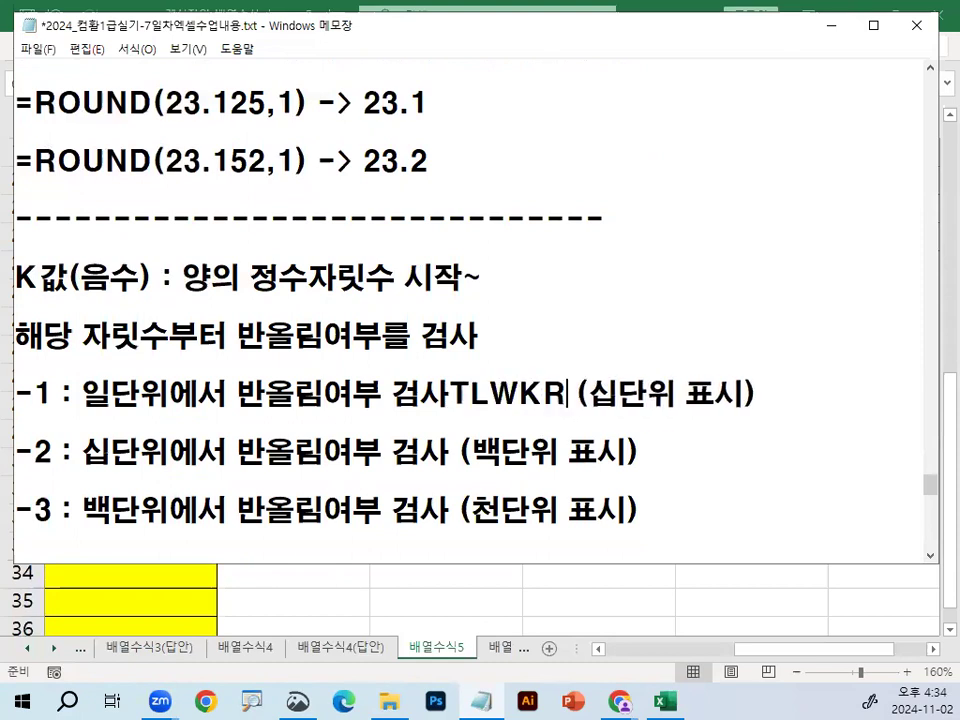
key("BackSpace")
key("BackSpace")
key("BackSpace")
key("BackSpace")
key("BackSpace")
key("Hangul")
type("시작")
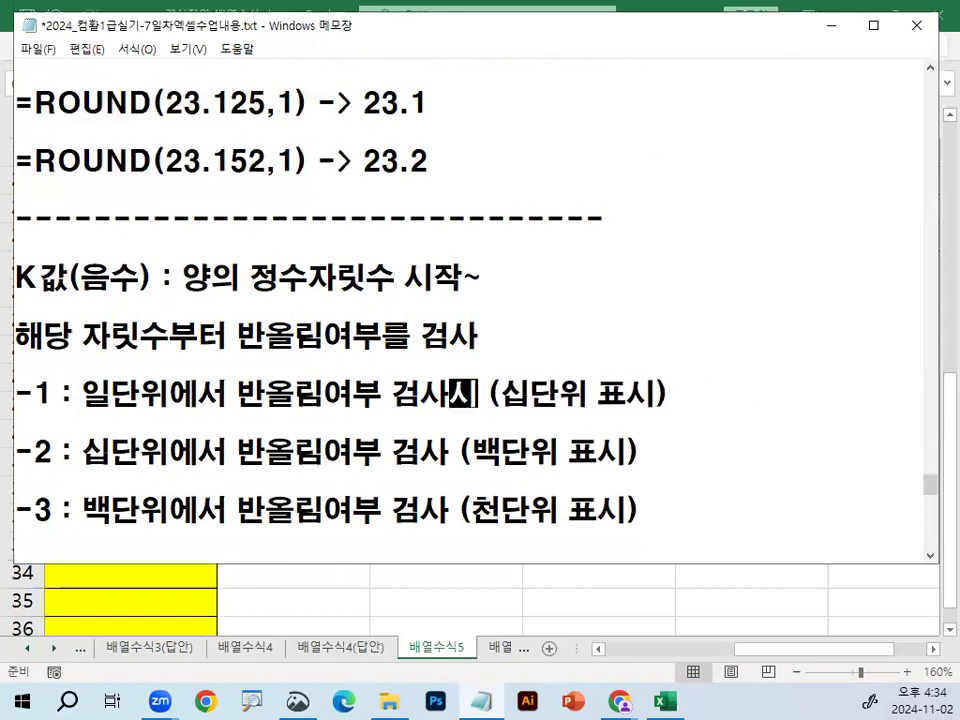
- Highlight the 십단위 표시 note of the -1 line and the digit-position wording of the -2 line
left_click_drag(532, 394, 680, 394)
left_click_drag(82, 452, 135, 452)
left_click_drag(228, 452, 619, 453)
- Copy the two positive-K ROUND example lines and paste them directly below the -3 line
scroll(580, 450, "down", 1)
left_click(288, 462)
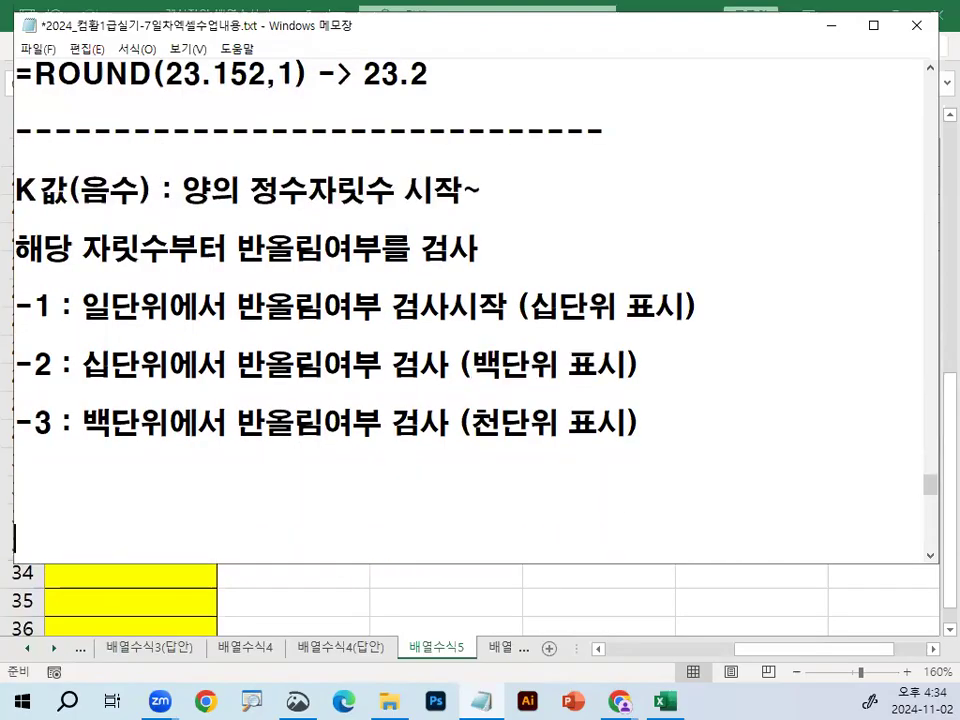
scroll(292, 455, "down", 1)
scroll(285, 435, "up", 2)
left_click_drag(15, 132, 450, 186)
key("ctrl+c")
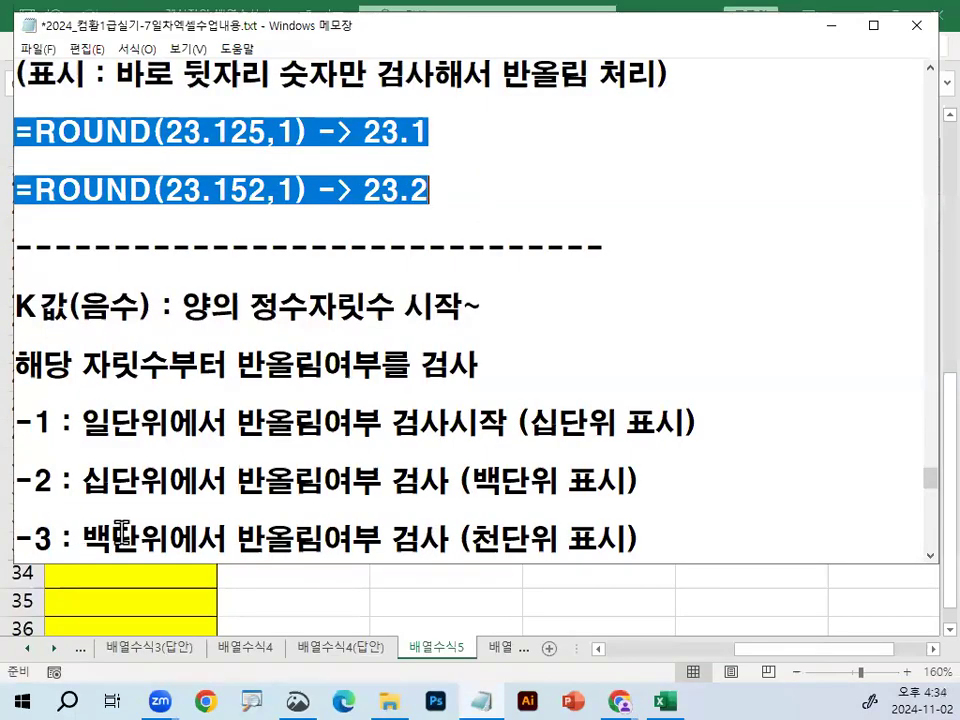
scroll(100, 420, "down", 2)
left_click(129, 440)
key("ctrl+v")
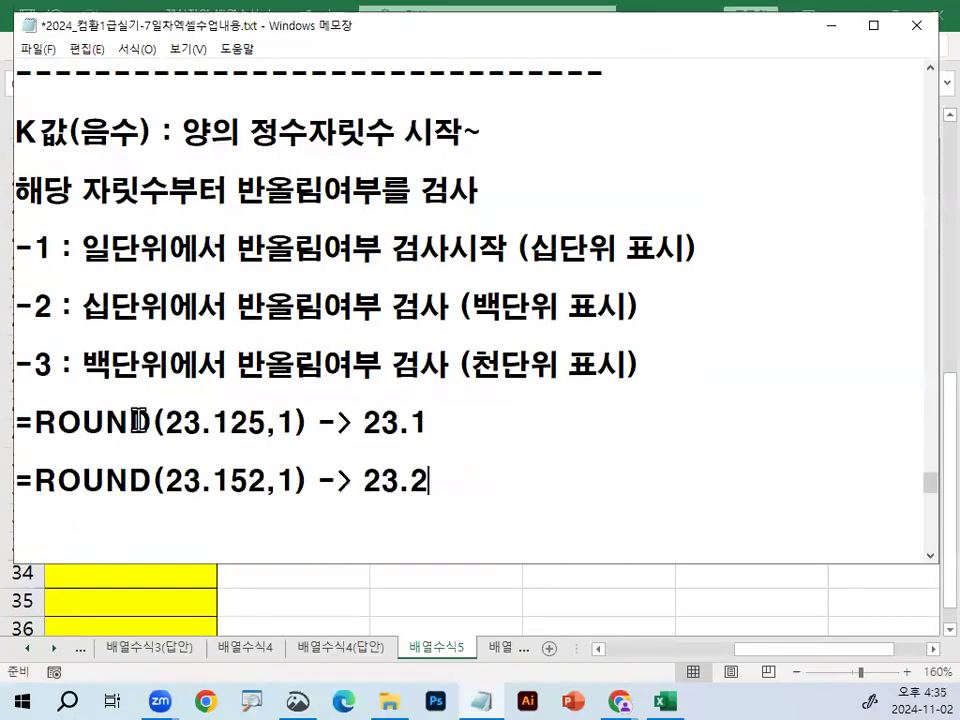
- Turn the first pasted example into =ROUND(123456.1,-2) and delete the second pasted example line
left_click_drag(167, 427, 710, 453)
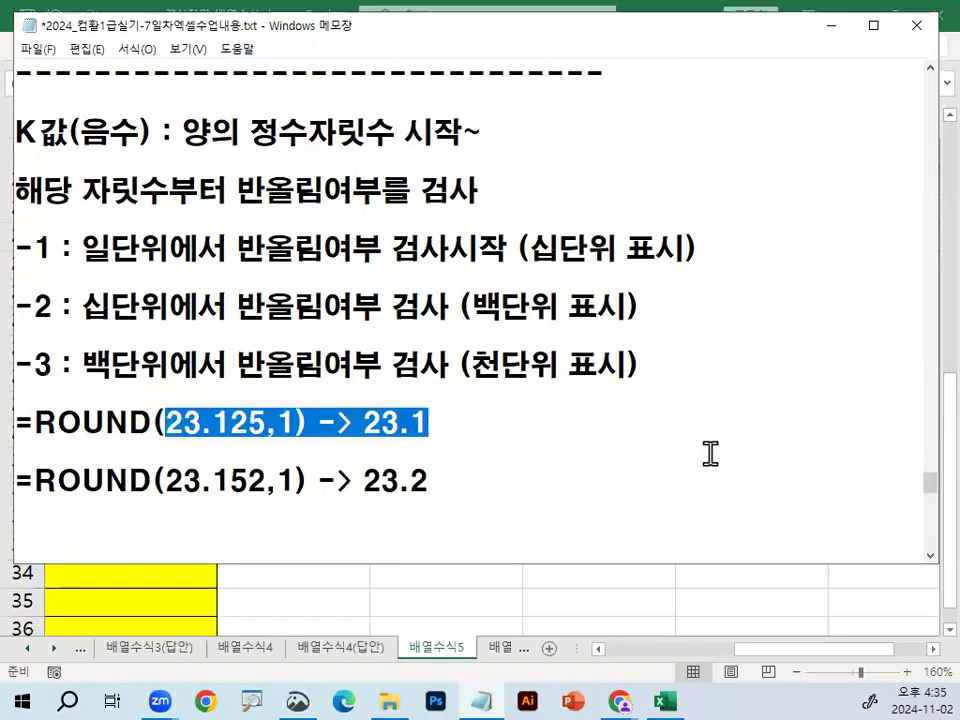
type("123456.1")
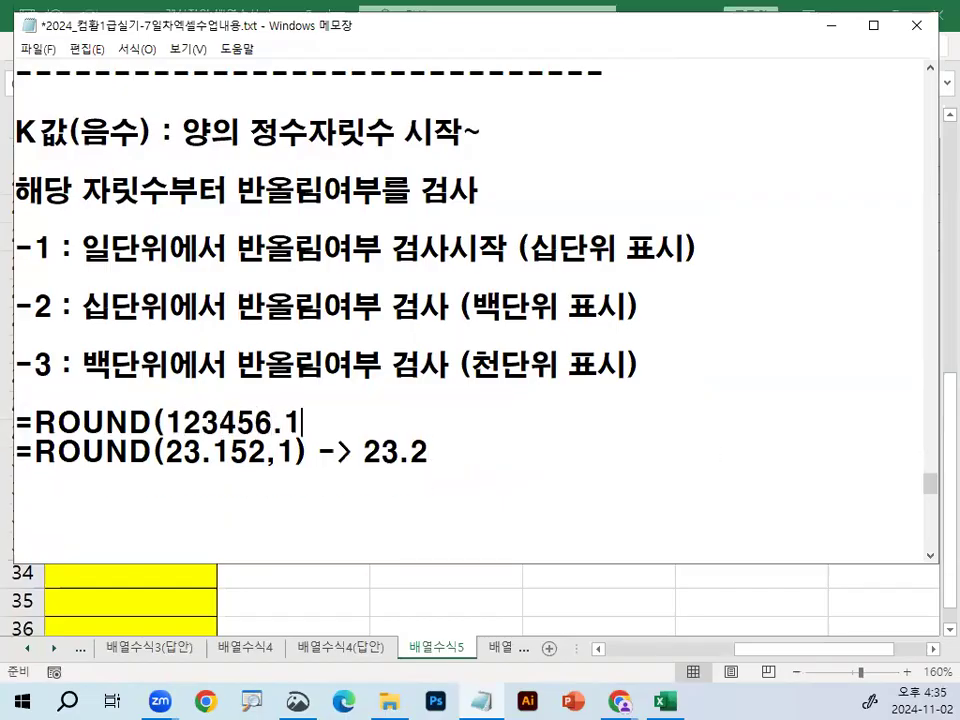
type(",-2)")
left_click(707, 452)
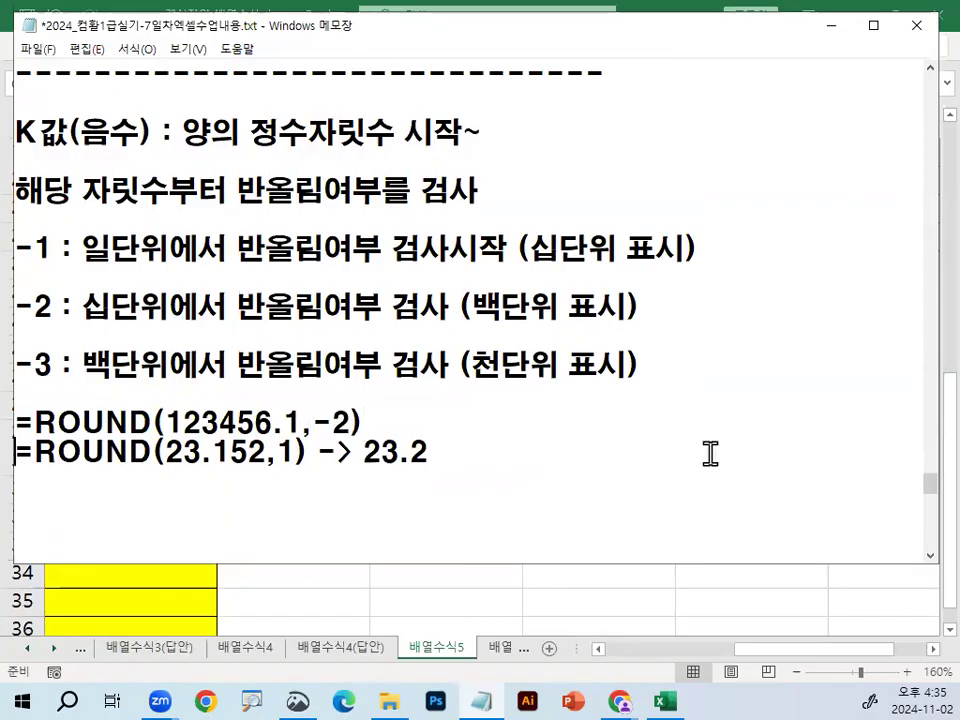
key("shift+Home")
key("BackSpace")
key("BackSpace")
scroll(370, 365, "down", 1)
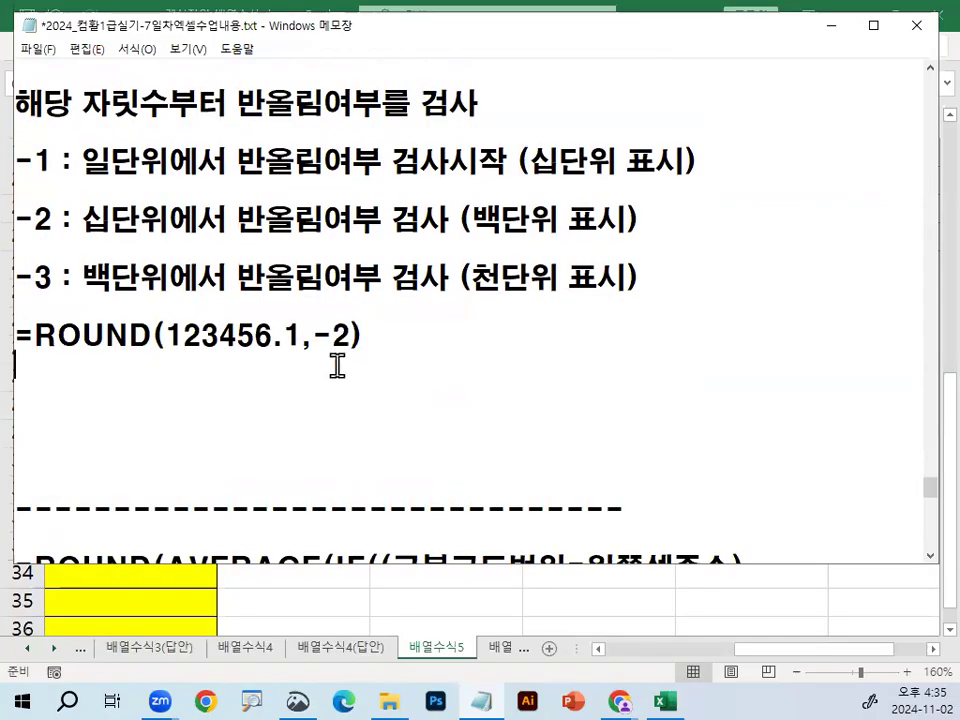
- Highlight 십단위 in the -2 line, circle the 5 and 4 of 123456.1 with temporary red strokes, and clear them
left_click_drag(86, 220, 166, 220)
mouse_move(243, 335)
left_mouse_down()
mouse_move(262, 336)
mouse_move(280, 282)
left_mouse_up()
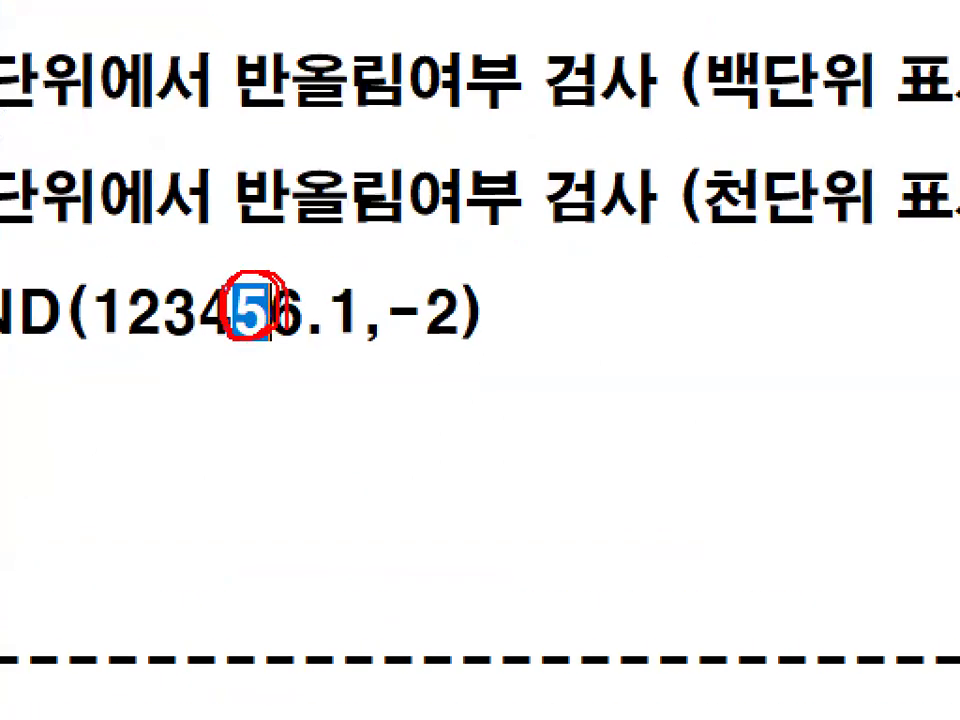
left_click_drag(248, 272, 333, 143)
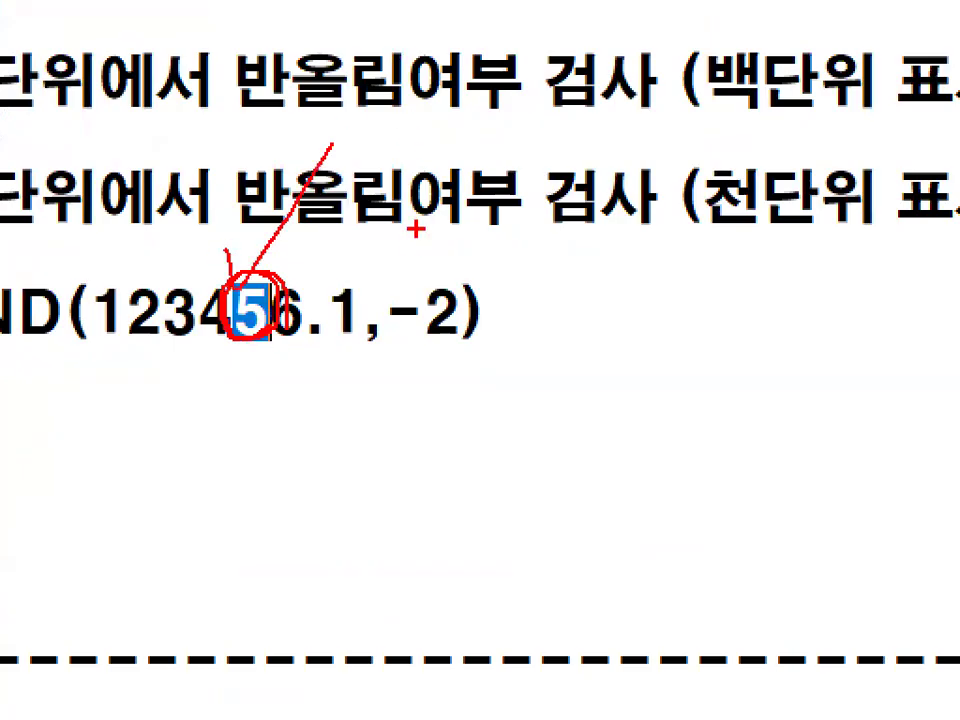
key("Escape")
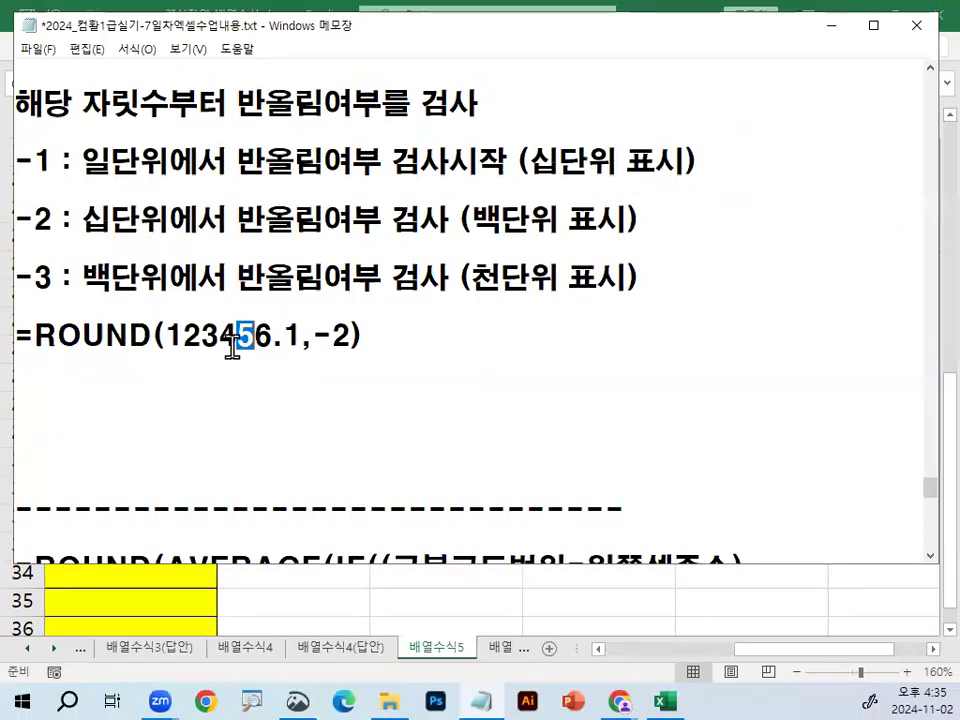
key("ctrl+1")
left_click(231, 343)
mouse_move(243, 345)
left_mouse_down()
mouse_move(197, 348)
mouse_move(247, 346)
left_mouse_up()
key("Escape")
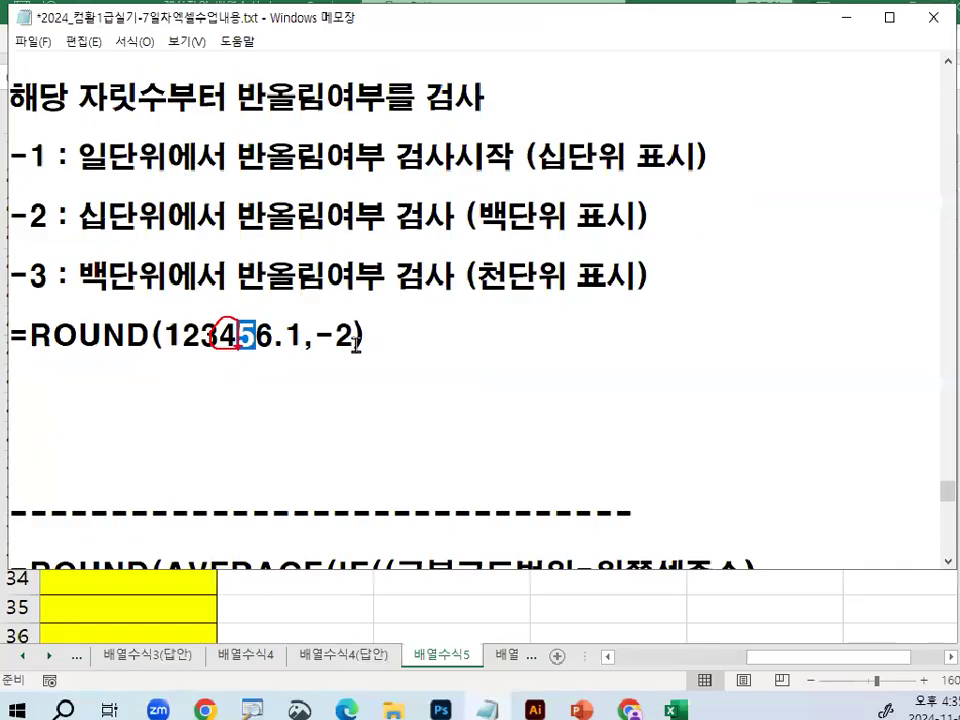
- Add -> 123500 as the result of =ROUND(123456.1,-2) and highlight its last three digits
left_click(396, 337)
type("-> ")
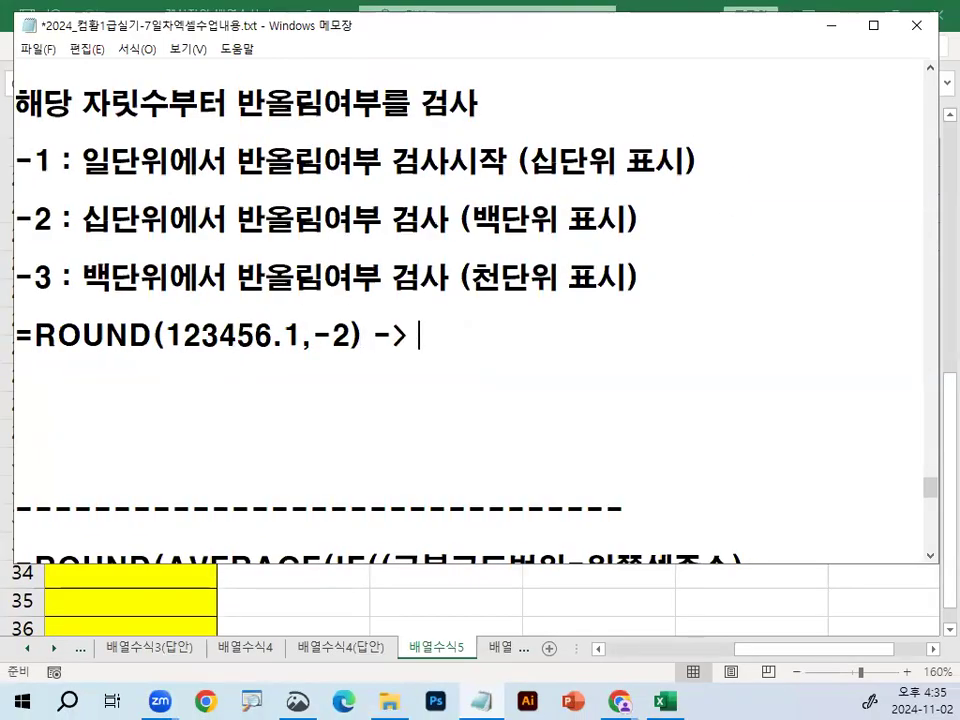
type("123")
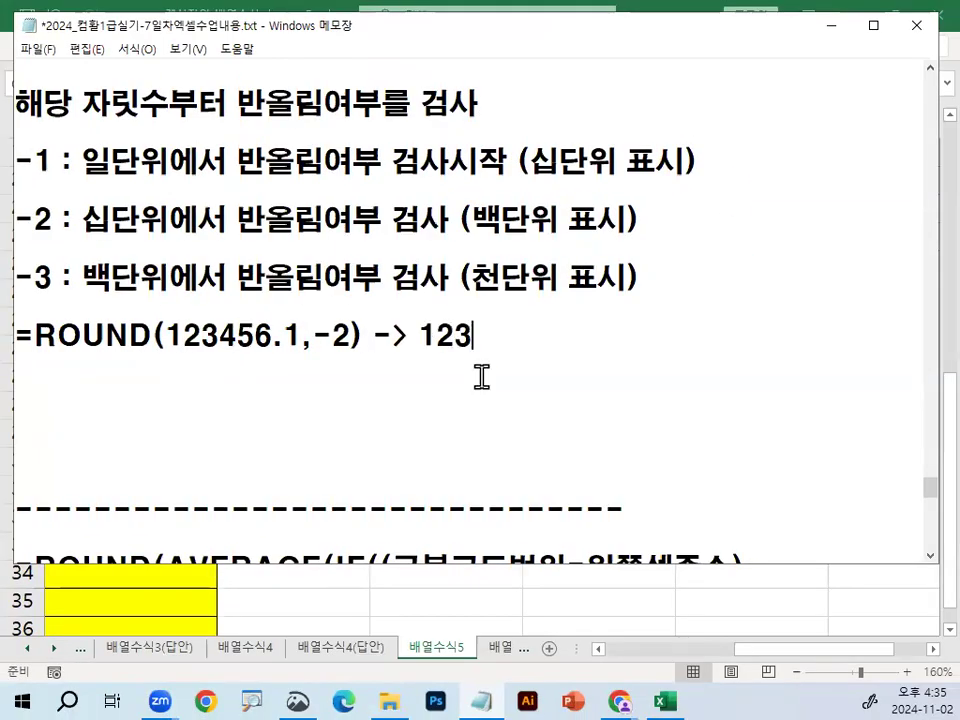
type("5")
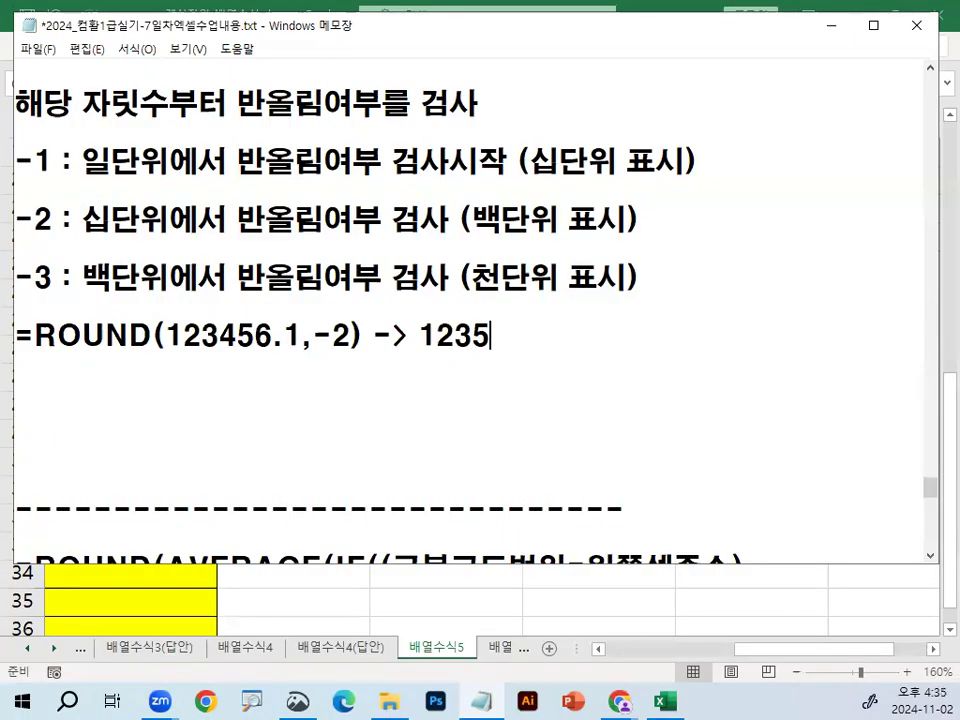
type("00")
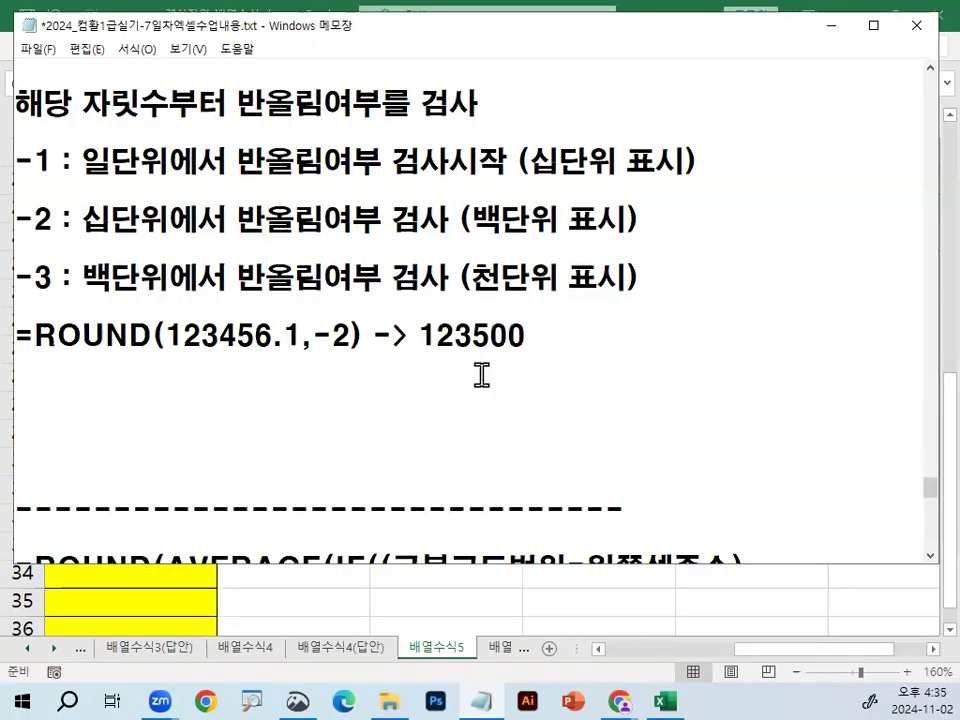
left_click_drag(228, 337, 275, 337)
left_click(479, 337)
left_click_drag(470, 337, 541, 336)
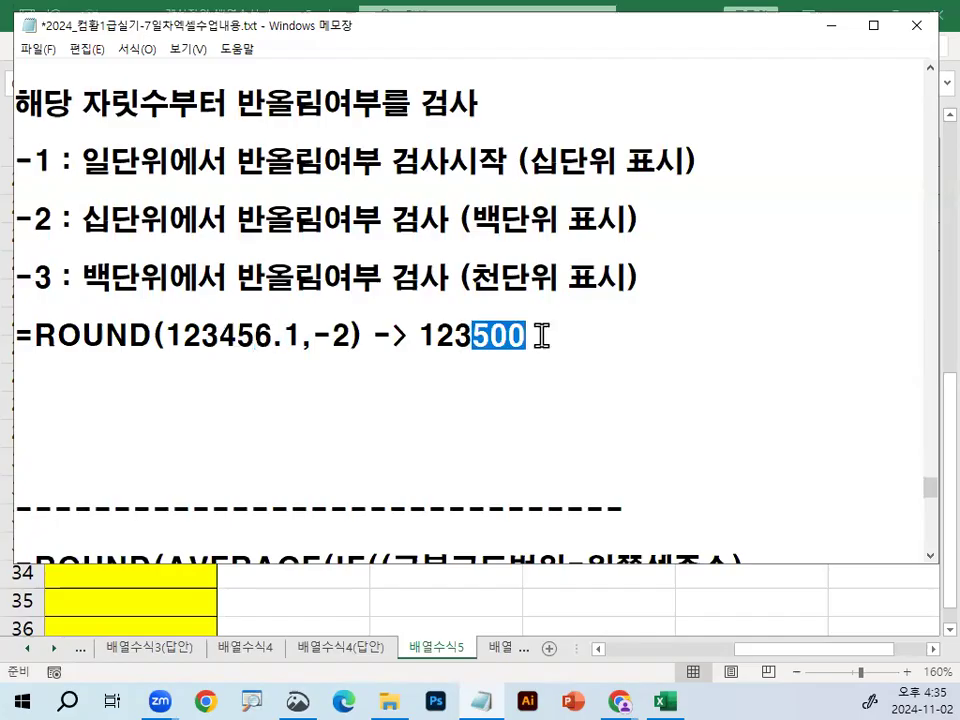
- Duplicate the whole =ROUND(123456.1,-2) example line directly below it
left_click(541, 336)
key("Home")
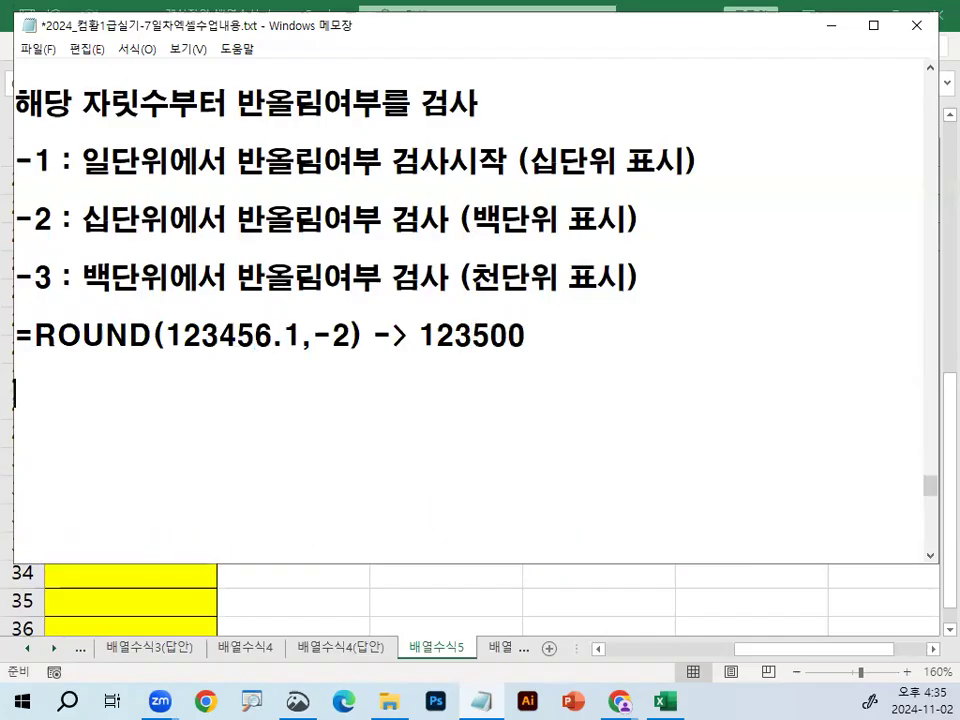
key("shift+End")
key("ctrl+c")
key("End")
key("Return")
key("ctrl+v")
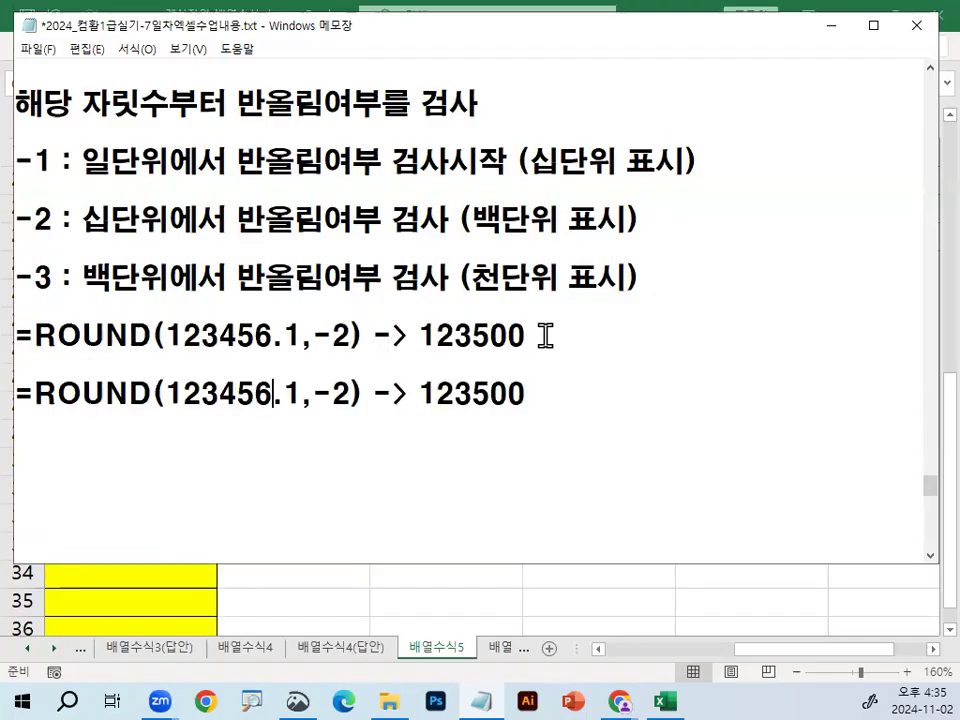
- Change the duplicated negative-K example to =ROUND(123436.1,-2) with the result 123400
key("Delete")
type("3")
mouse_move(272, 389)
left_mouse_down()
mouse_move(250, 401)
mouse_move(274, 363)
left_mouse_up()
left_click_drag(248, 391, 287, 391)
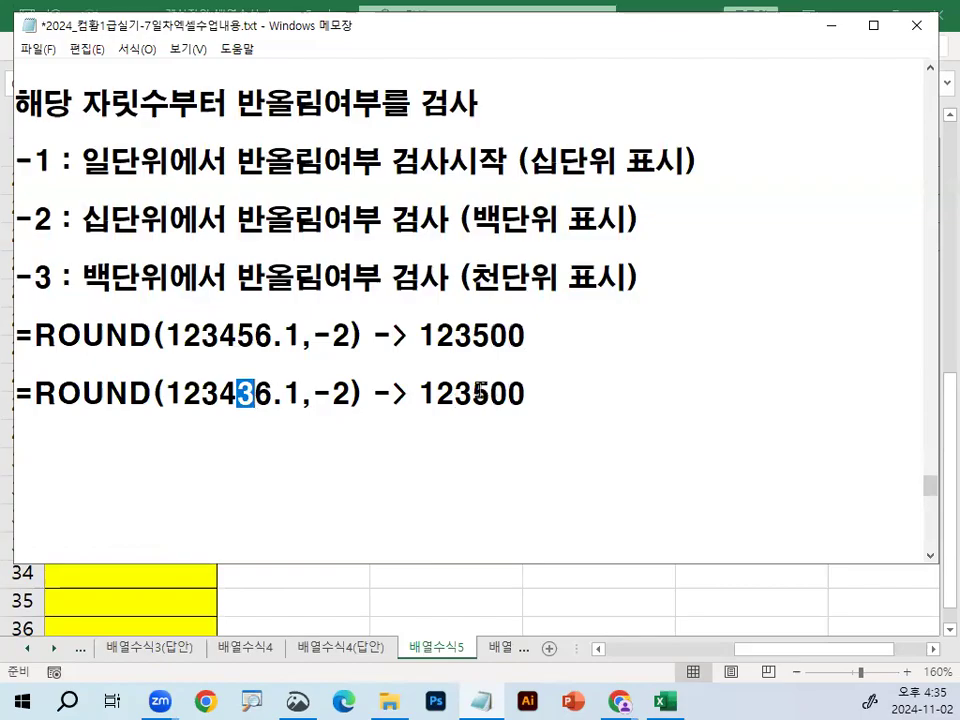
left_click_drag(470, 391, 487, 391)
type("4")
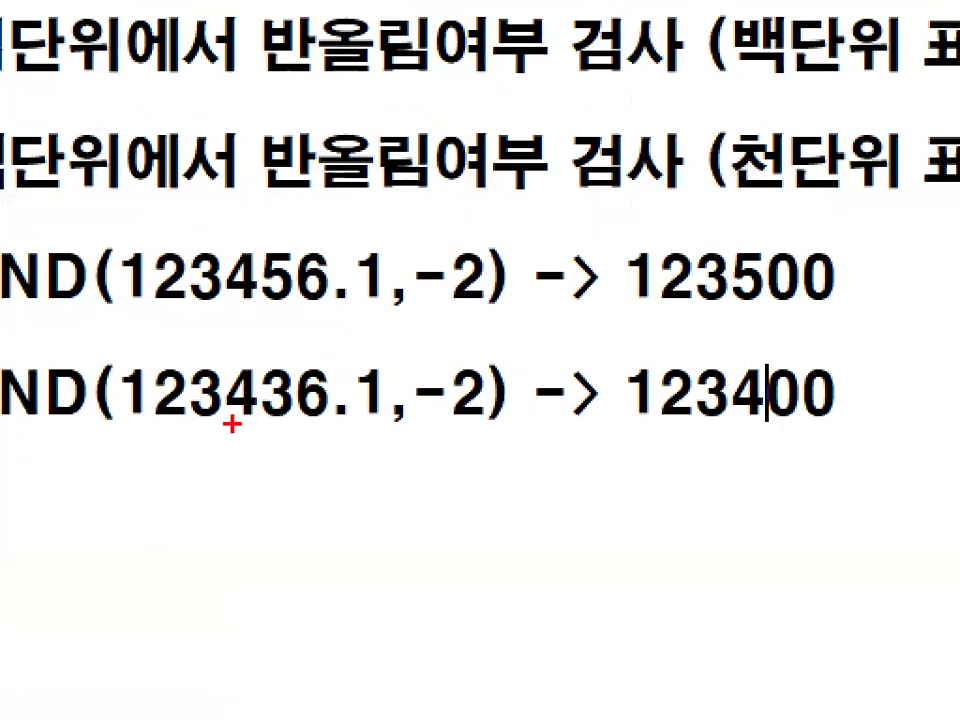
- Underline 436 and the result's 400 with temporary red strokes, clear them, and review the notes back to the positive-K heading
left_click_drag(232, 424, 338, 421)
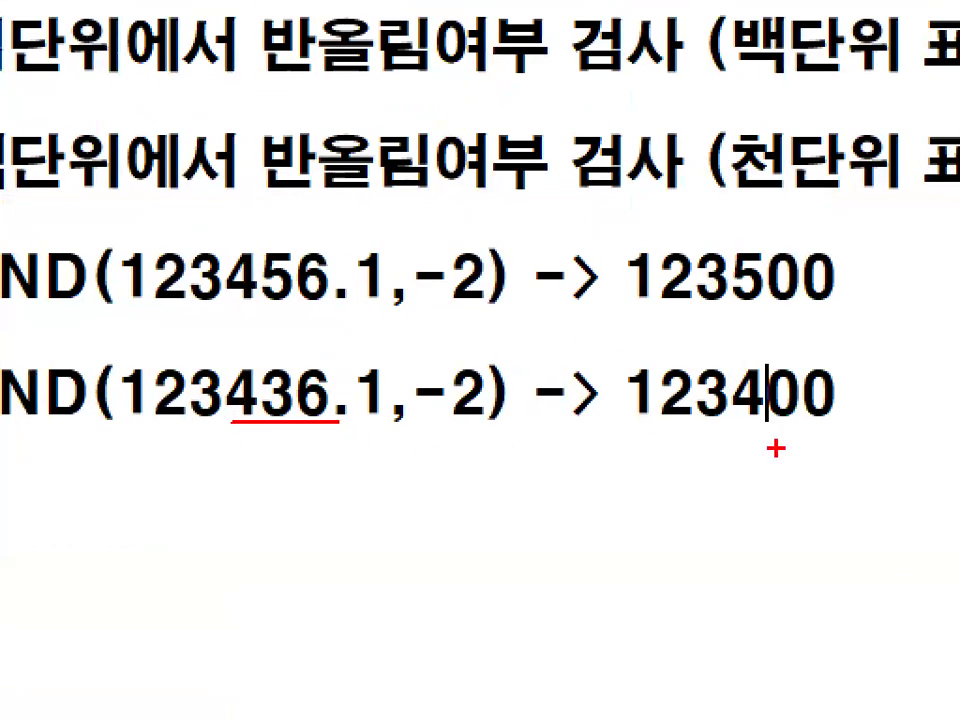
mouse_move(752, 430)
left_mouse_down()
mouse_move(845, 430)
mouse_move(814, 409)
left_mouse_up()
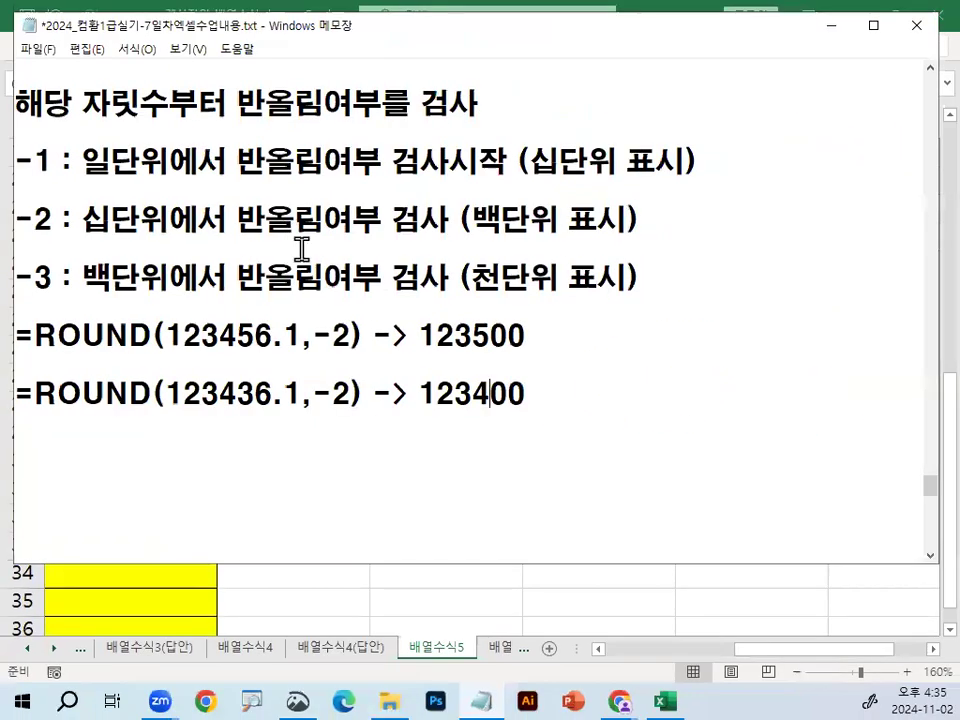
scroll(294, 42, "up", 1)
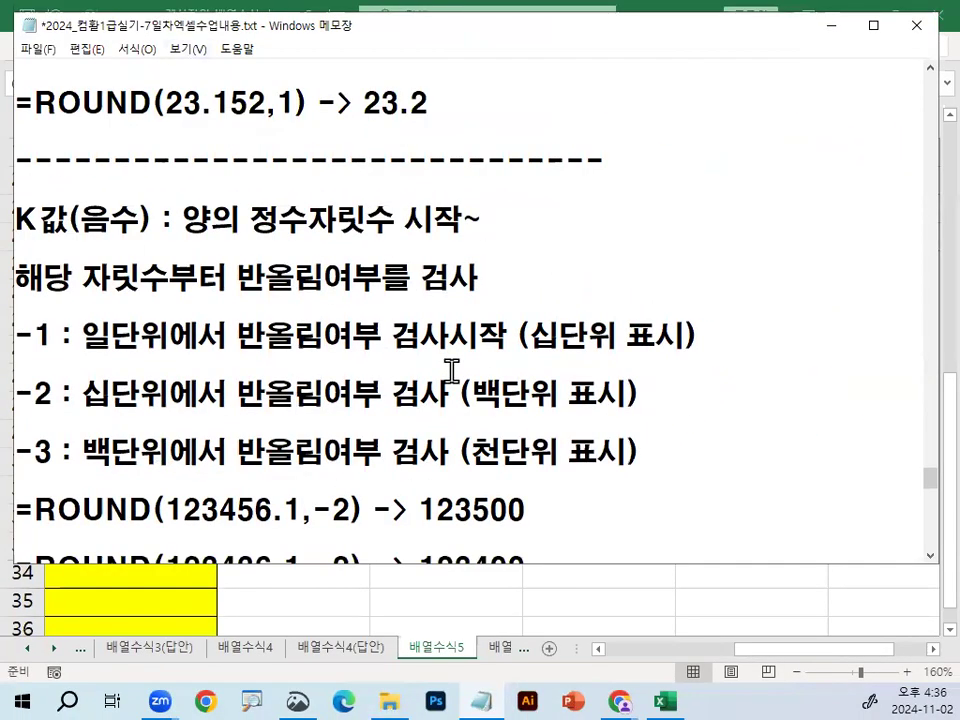
scroll(448, 390, "up", 2)
scroll(240, 252, "up", 1)
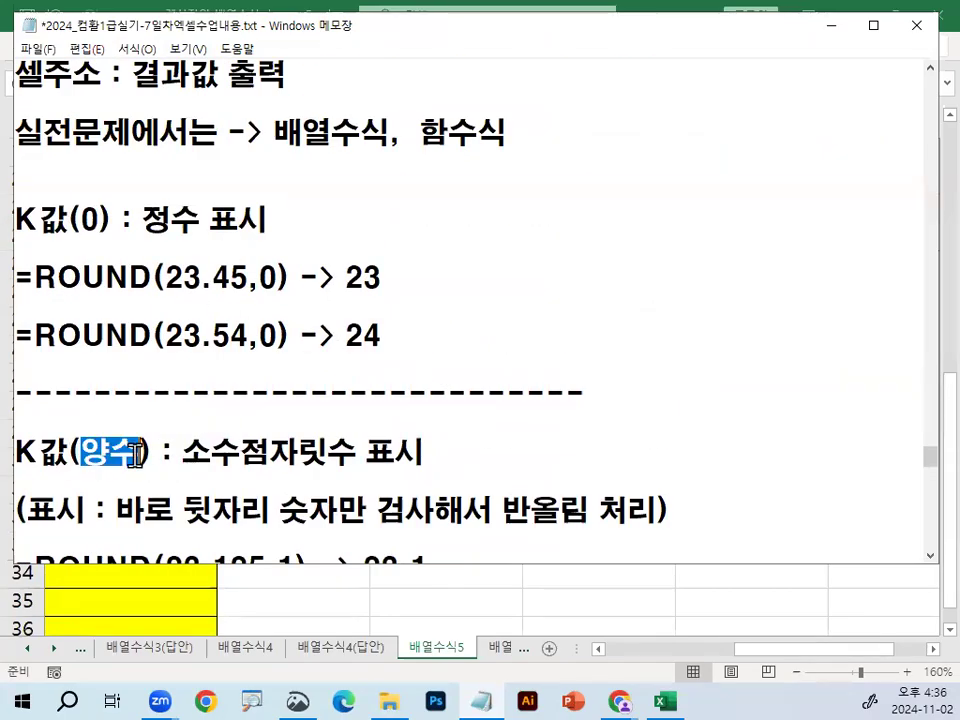
- Highlight 양수 and 음수 in the K-value headings and 자릿수 in the negative-K rule
double_click(128, 453)
scroll(140, 454, "down", 3)
double_click(92, 306)
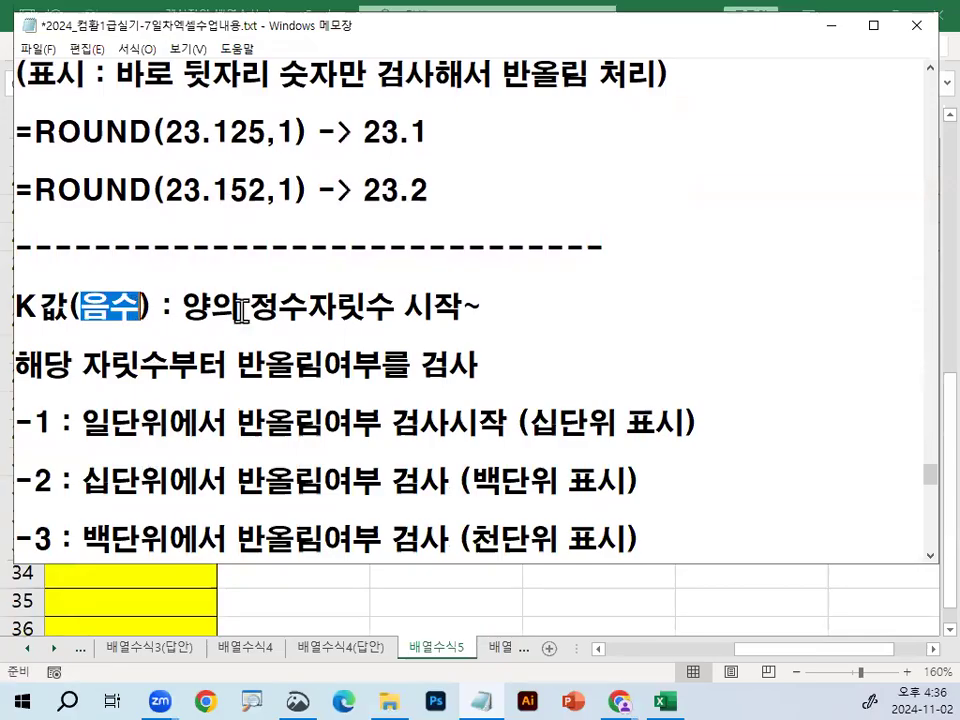
left_click_drag(308, 306, 398, 306)
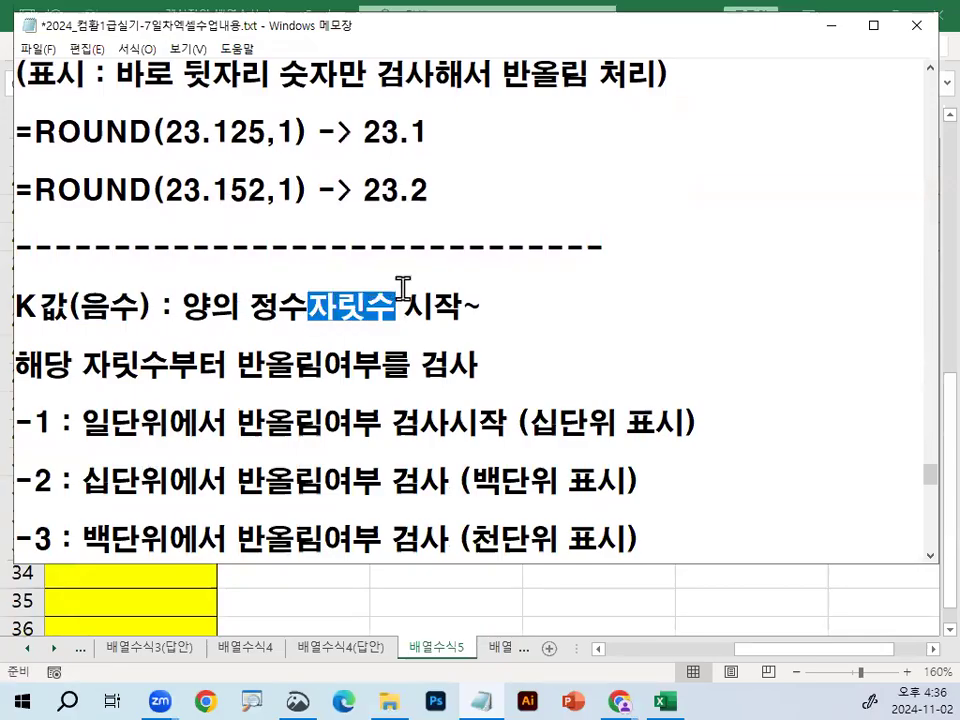
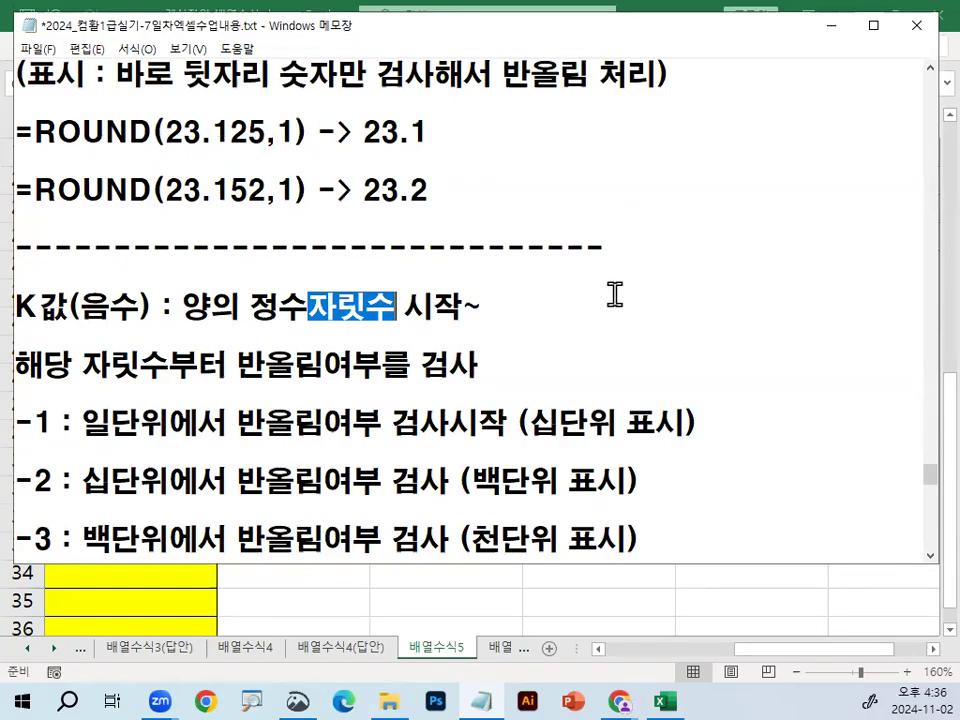
- Review the positive-K section by highlighting 양수, 소수점자릿수 표시 and the arguments of =ROUND(23.125,1)
scroll(467, 317, "up", 1)
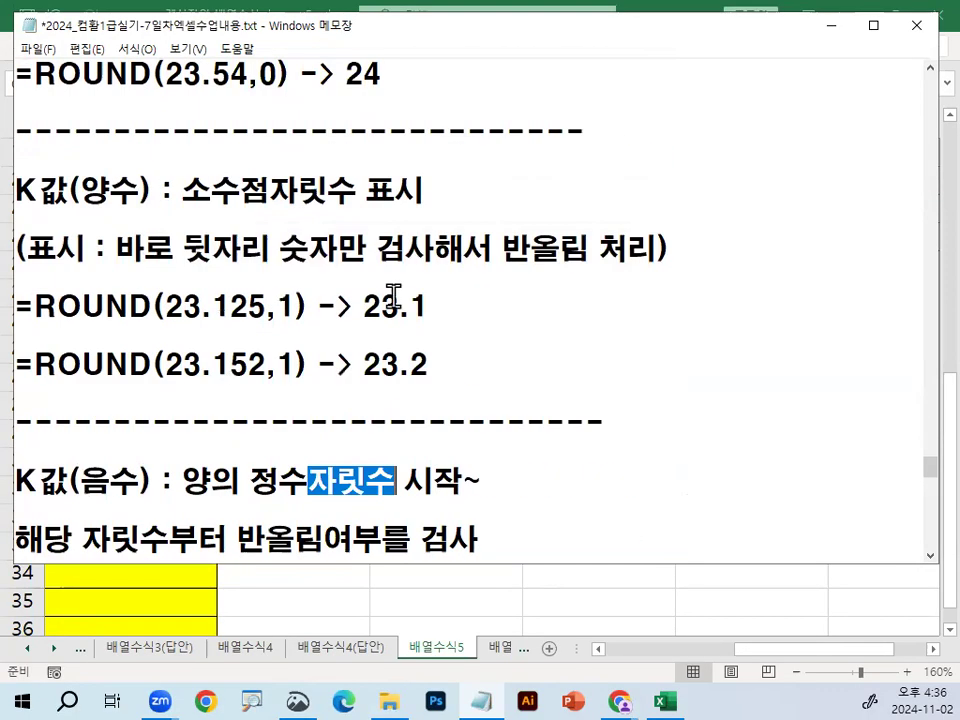
left_click_drag(80, 190, 152, 190)
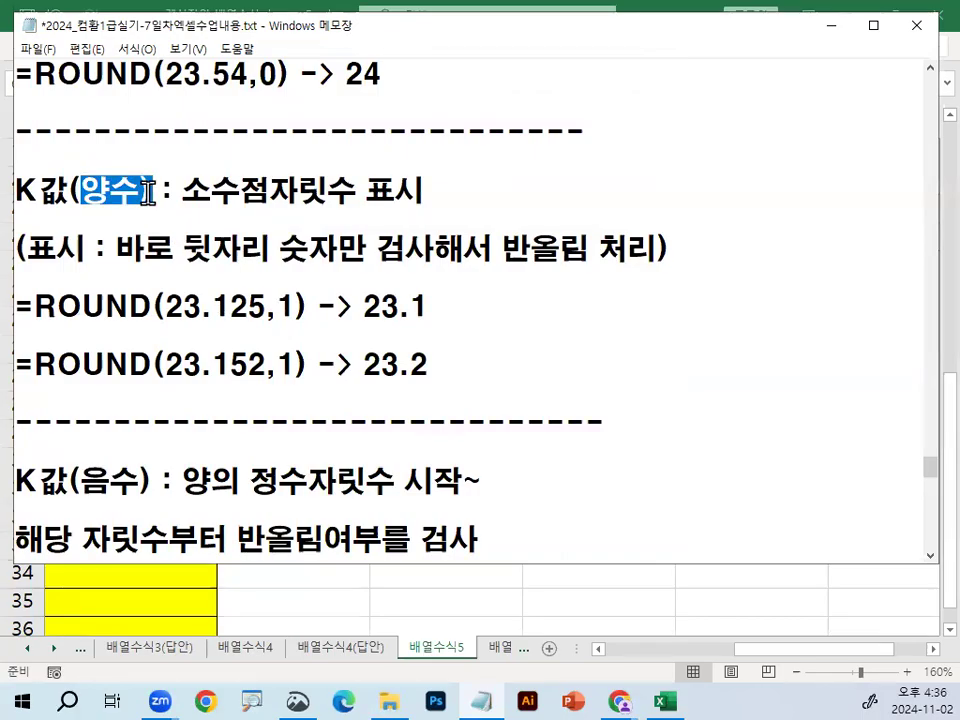
left_click_drag(279, 304, 288, 304)
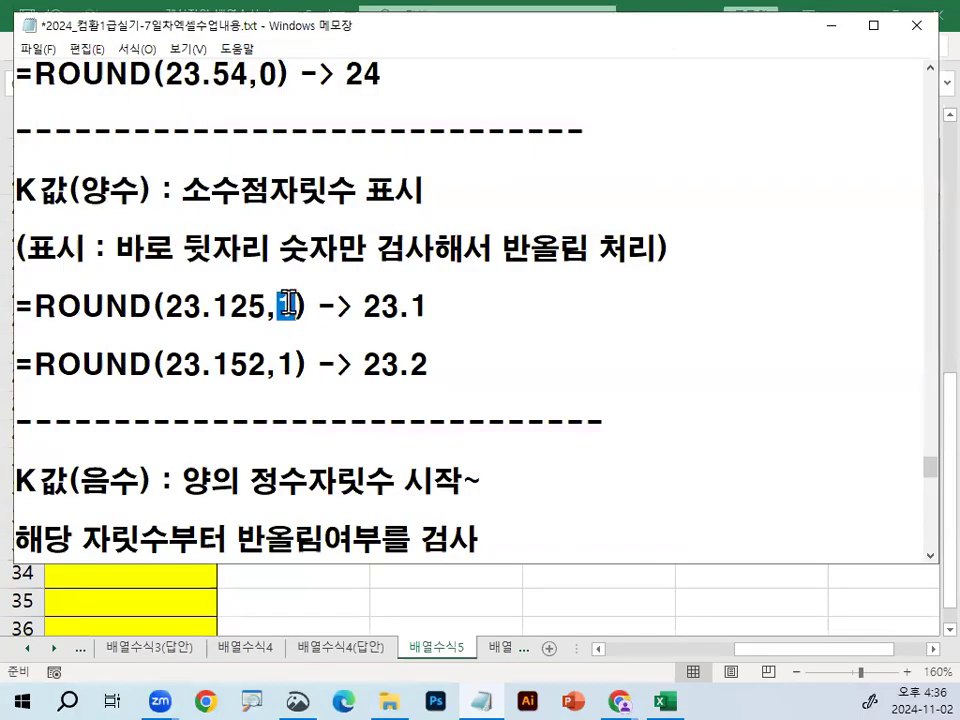
left_click_drag(166, 305, 290, 306)
double_click(130, 190)
left_click(185, 190)
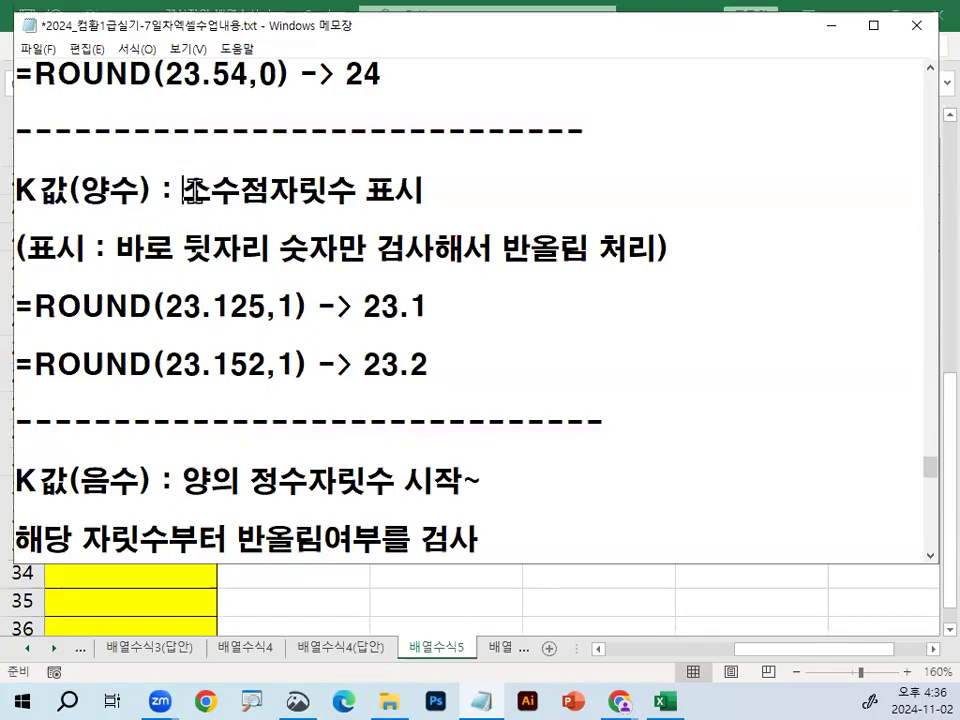
left_click_drag(185, 190, 456, 190)
double_click(289, 305)
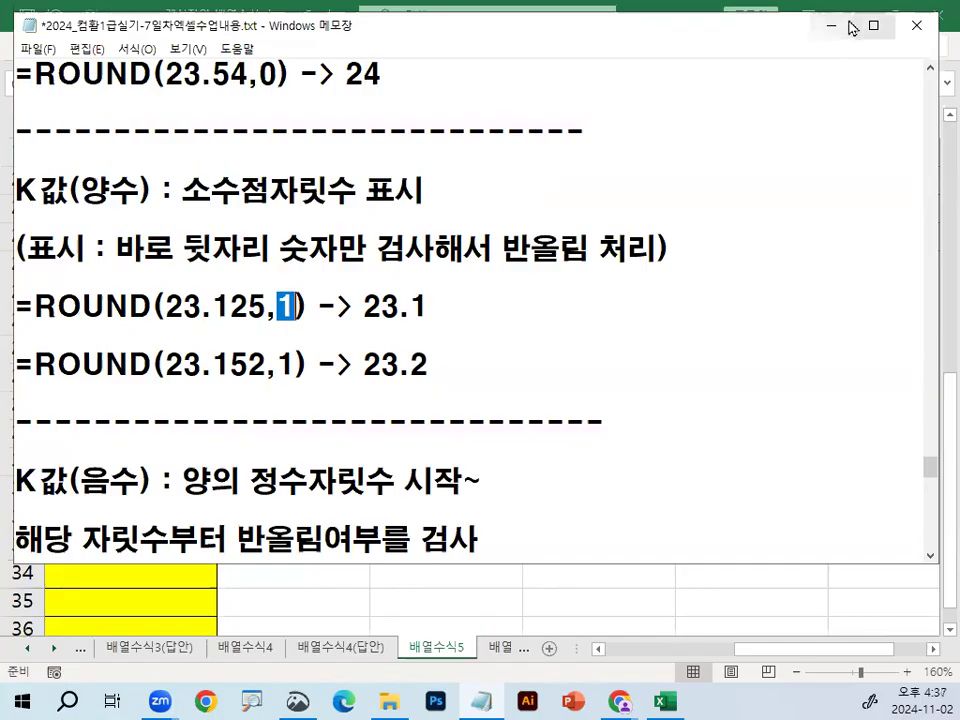
- Go back to the 유형5 section and highlight 구분코드별 and the 총점평균 line's 계산범위
scroll(451, 363, "down", 1)
scroll(451, 363, "up", 2)
scroll(451, 363, "up", 6)
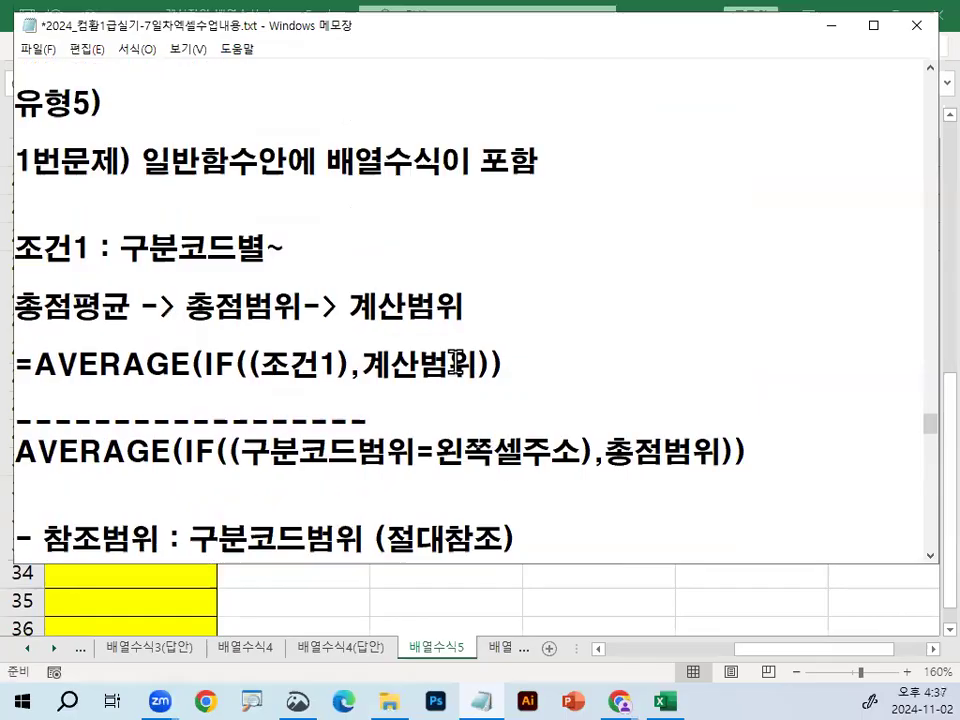
left_click(88, 213)
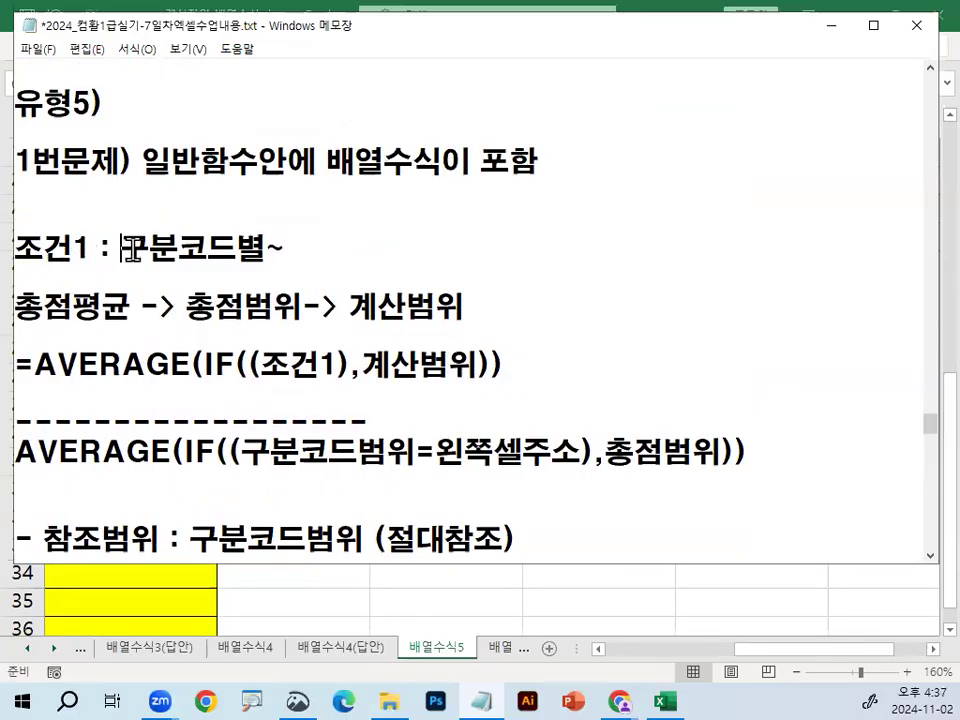
left_click_drag(128, 248, 272, 246)
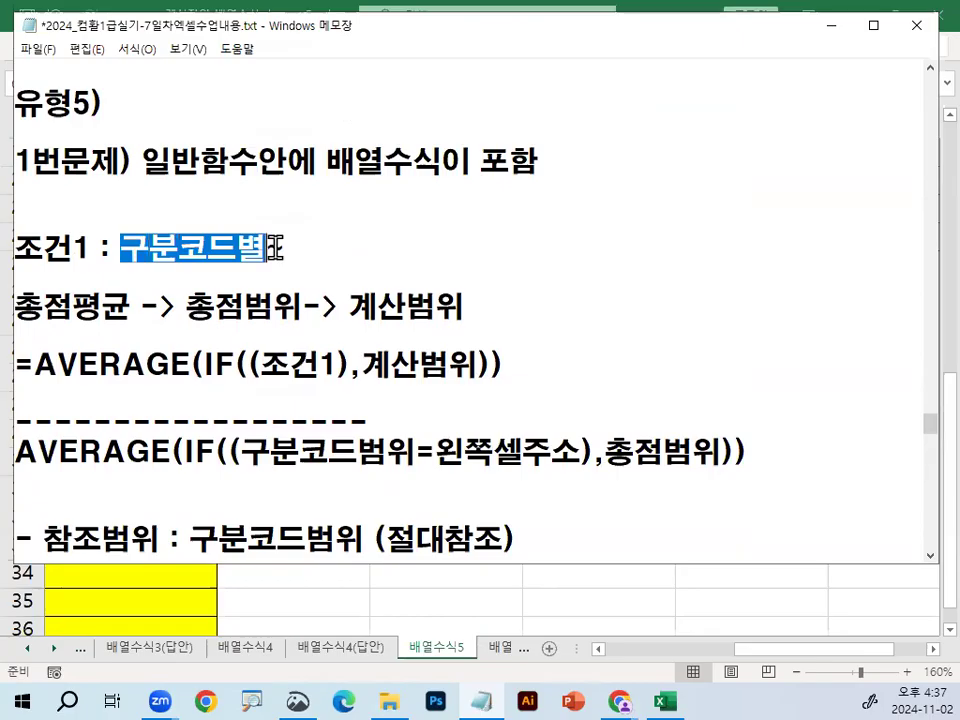
left_click_drag(18, 305, 466, 306)
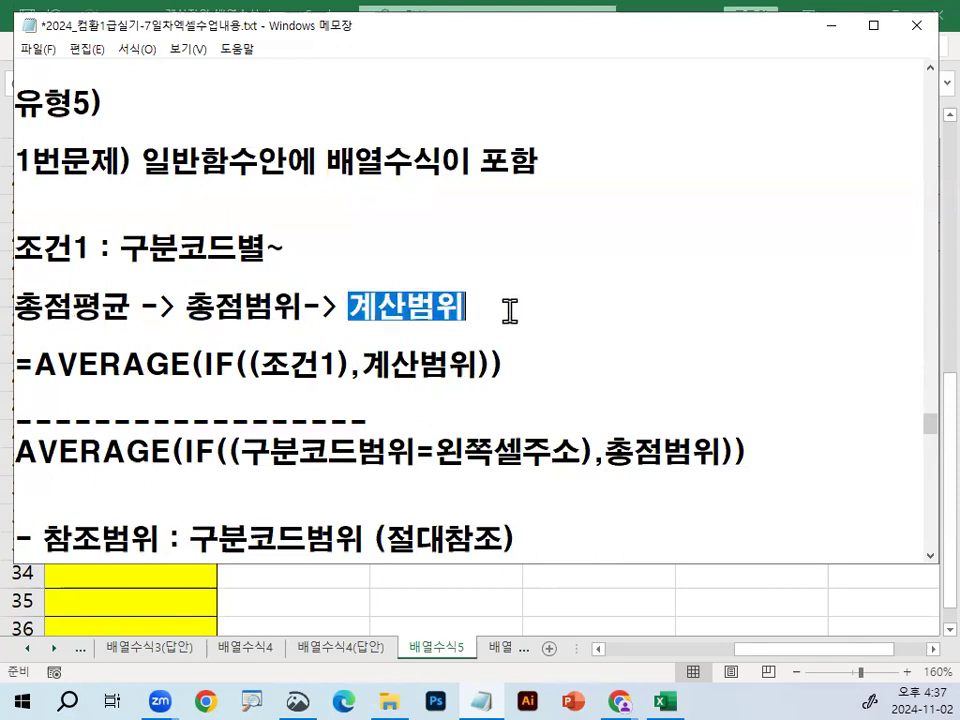
- Append (혼합참조지정-행만고정) after 계산범위 on the 총점평균 line
left_click(510, 310)
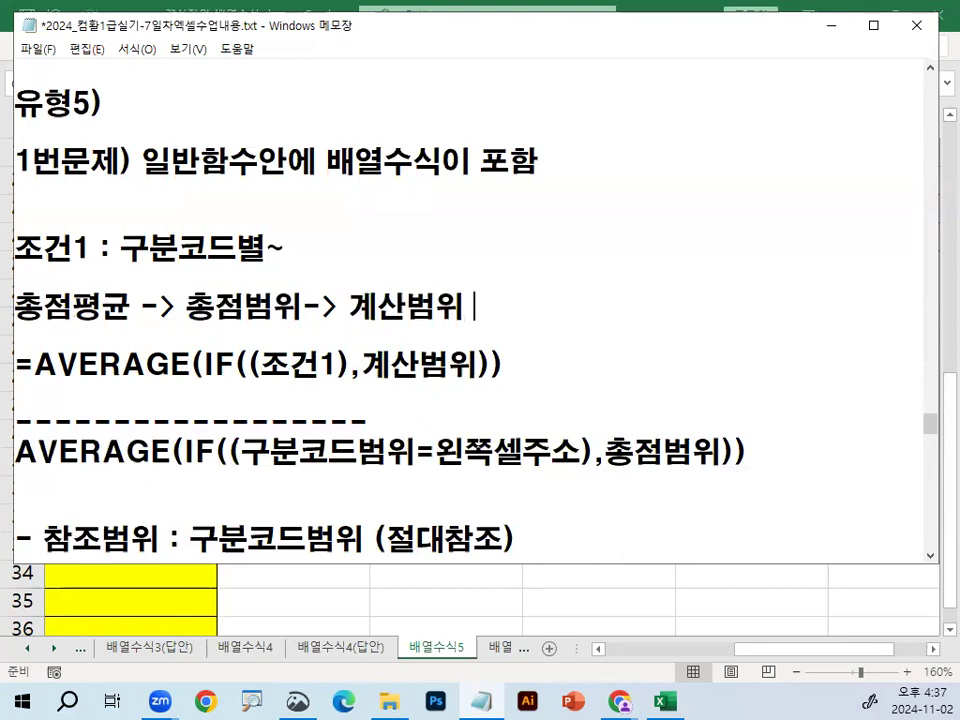
type("홉하")
key("BackSpace")
key("BackSpace")
type("혼합참조")
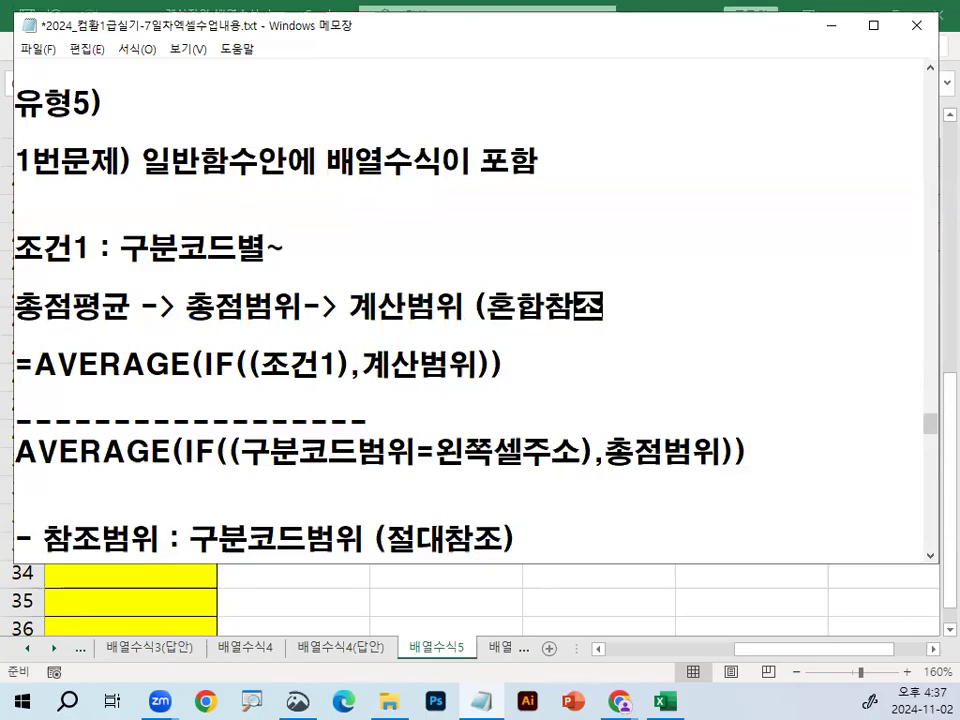
type("지정-행만ㄱ")
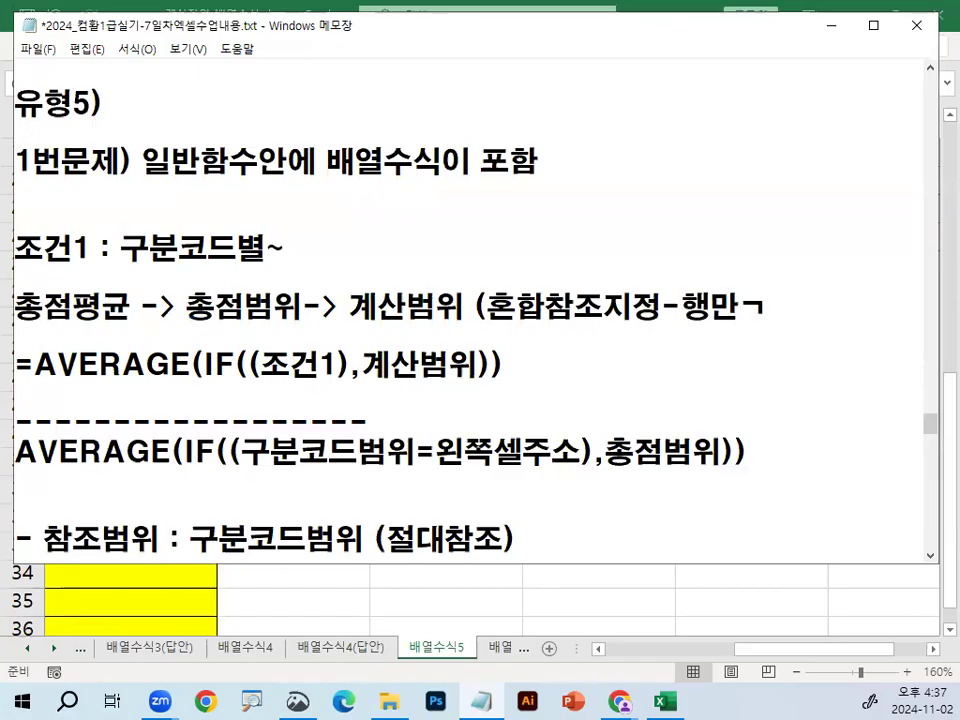
type("고정)")
- Add the line 옆에 결석시수 평균도 같이 구할수 있다. below the 총점평균 line, followed by an empty line
key("Return")
type("옆에 ")
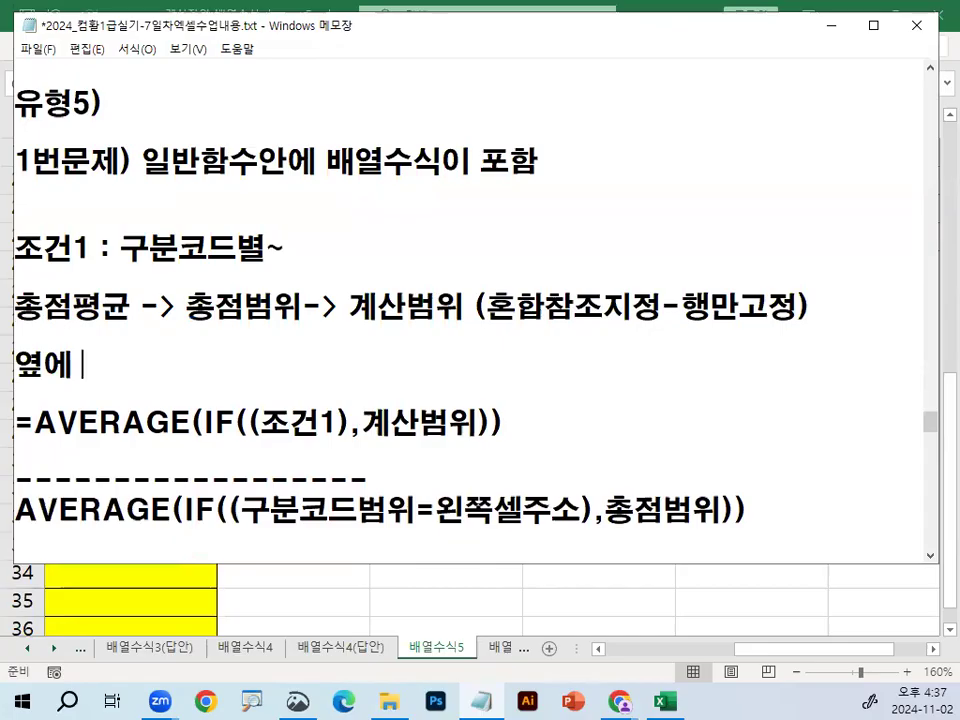
type("결석시수 ㅁ")
type("균도 같이 ")
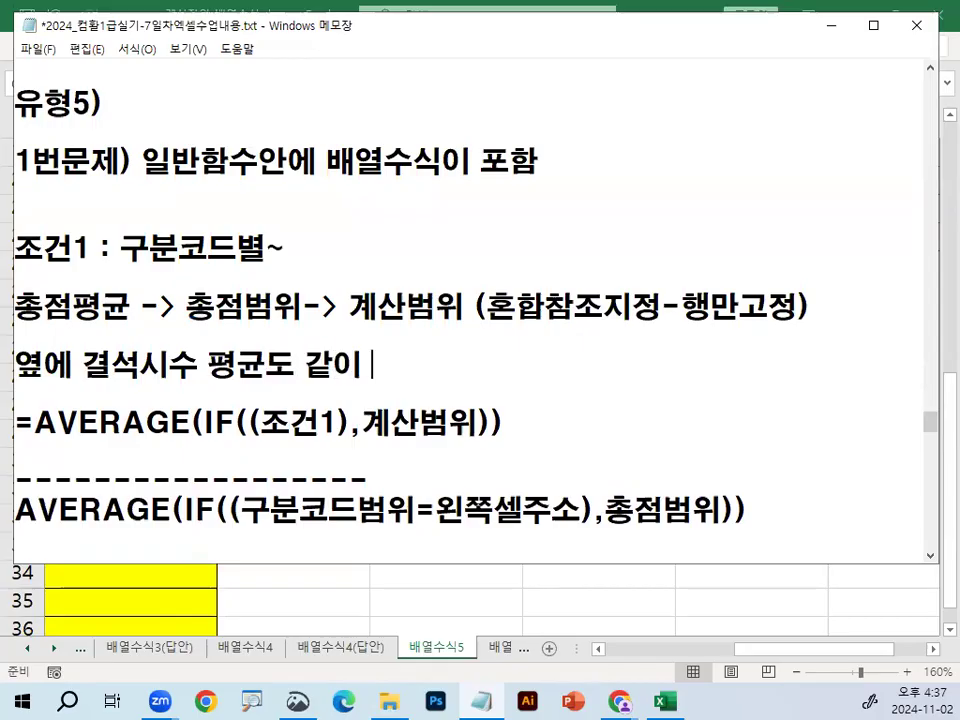
type("구할수 ㅇ")
type("다.")
key("Return")
- Mark 행, 결석시수 and the 혼합참조지정-행만고정 note with temporary red strokes and a rightward arrow, and clear them
key("ctrl+2")
mouse_move(497, 392)
left_mouse_down()
mouse_move(588, 383)
mouse_move(584, 414)
left_mouse_up()
mouse_move(712, 285)
left_mouse_down()
mouse_move(690, 302)
mouse_move(705, 325)
mouse_move(733, 312)
left_mouse_up()
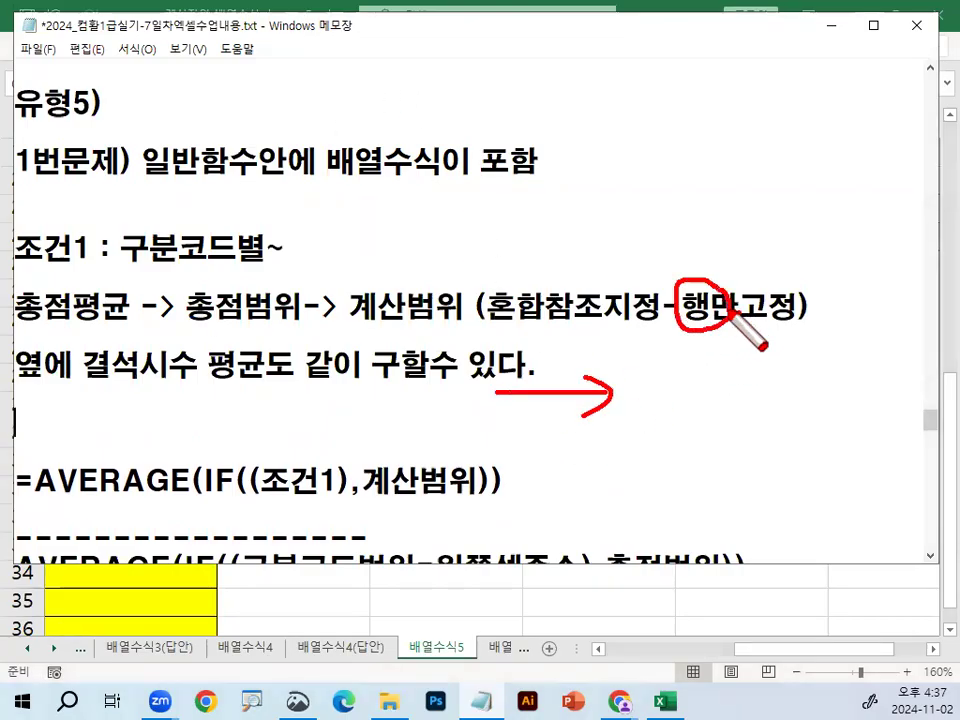
mouse_move(132, 384)
left_mouse_down()
mouse_move(112, 362)
mouse_move(134, 391)
left_mouse_up()
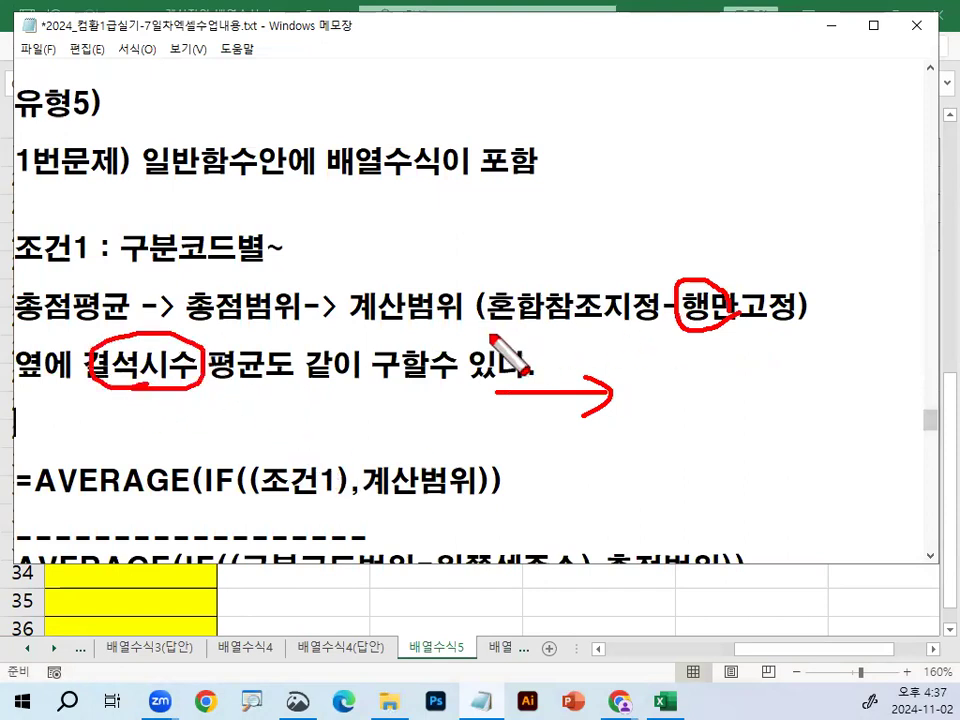
left_click_drag(490, 336, 812, 337)
key("Escape")
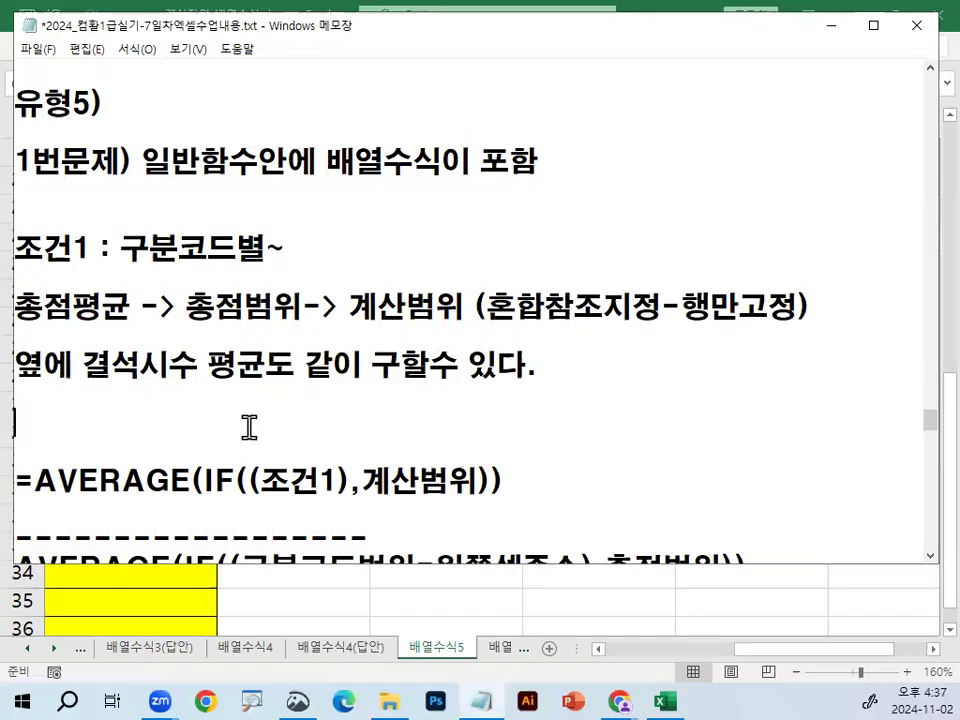
- Switch to the Excel workbook and mark code 1A-25 and the across and down fill directions in 표3 with temporary strokes, clearing them
key("alt+Tab")
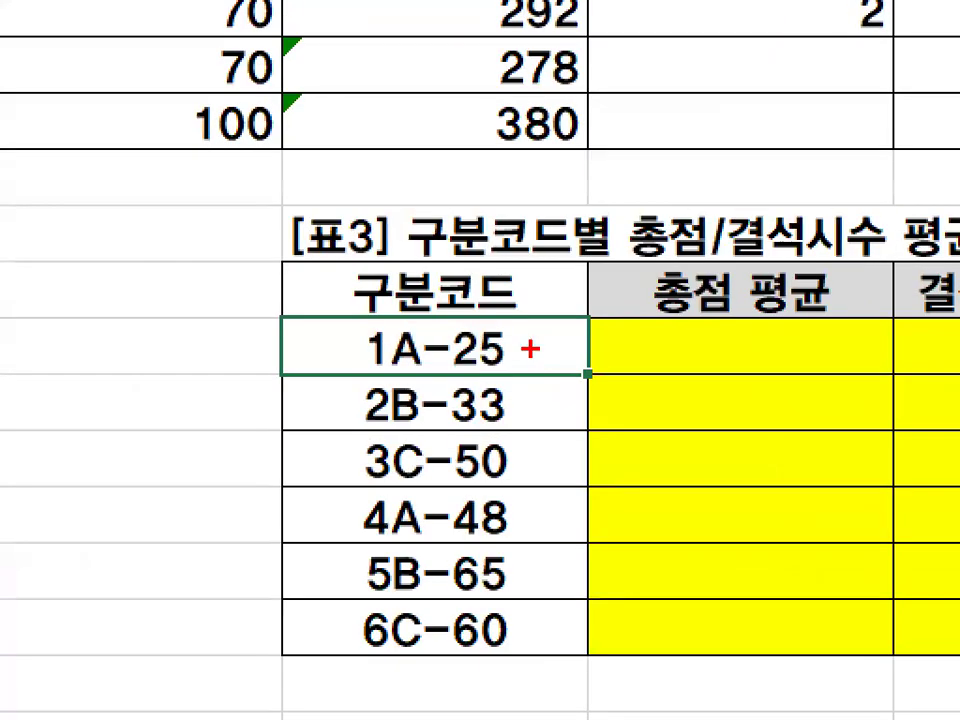
mouse_move(494, 352)
left_mouse_down()
mouse_move(406, 337)
mouse_move(471, 341)
left_mouse_up()
left_click_drag(684, 372, 950, 372)
left_click_drag(905, 338, 898, 396)
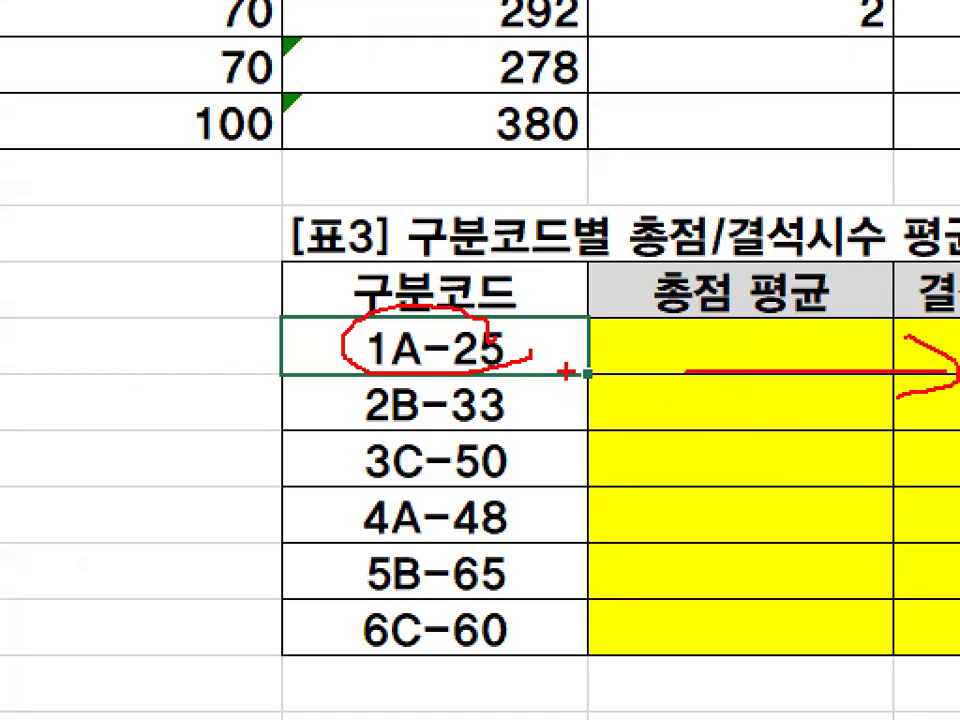
left_click_drag(520, 349, 662, 352)
left_click_drag(598, 252, 652, 326)
left_click_drag(660, 246, 595, 327)
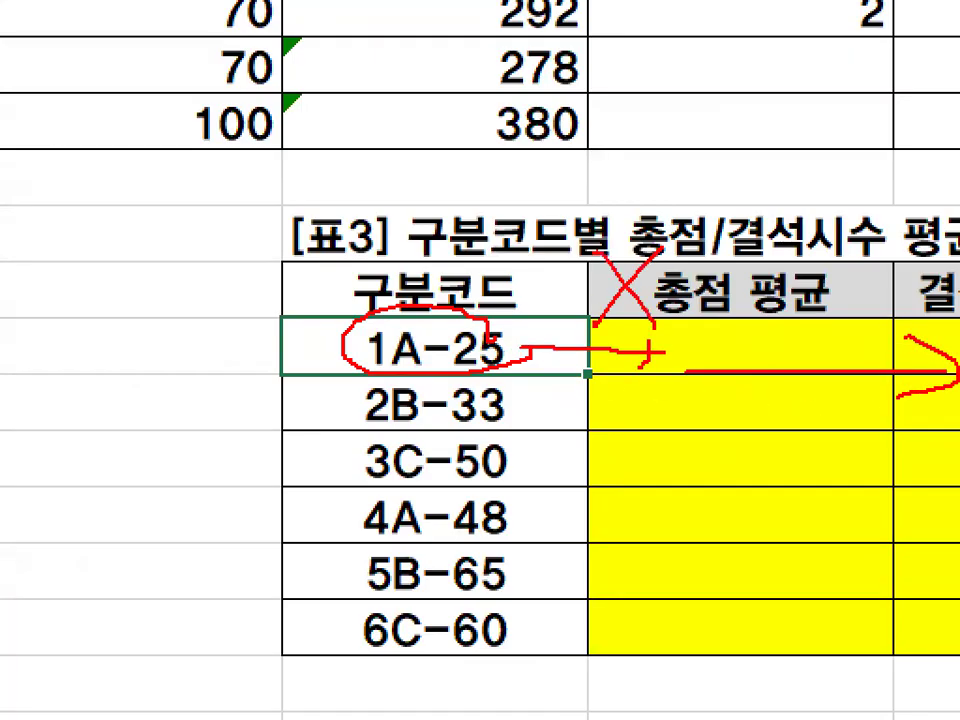
left_click_drag(346, 428, 345, 595)
left_click_drag(292, 565, 425, 483)
mouse_move(490, 388)
left_mouse_down()
mouse_move(296, 360)
mouse_move(511, 427)
left_mouse_up()
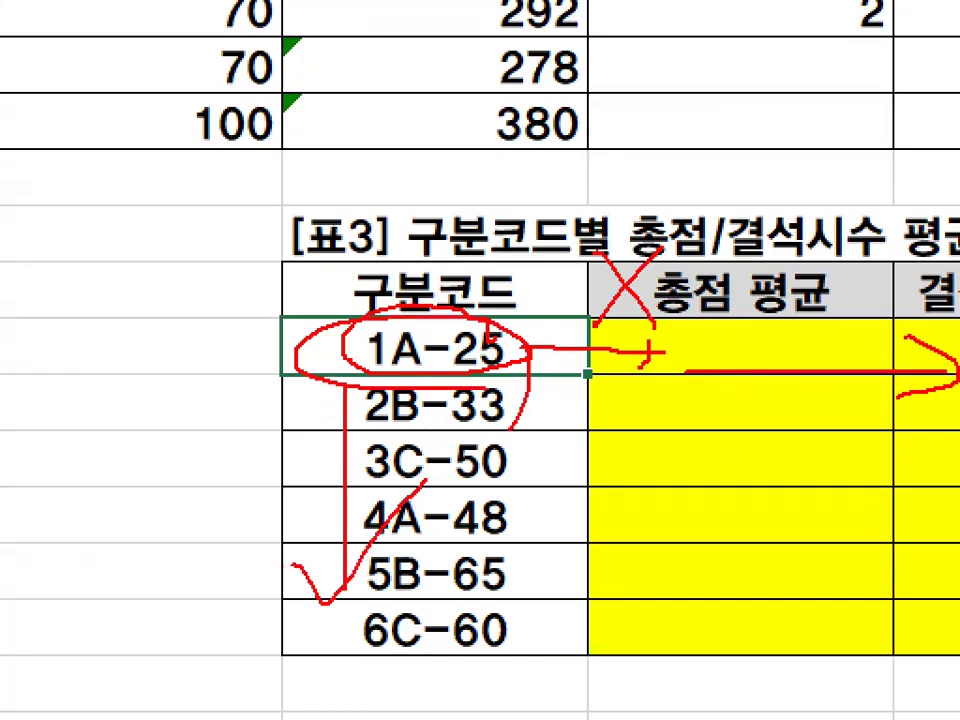
key("Escape")
- Illustrate the fill across 표3's 총점 평균 and 결석시수 평균 columns with temporary red strokes, clear them, and select cell H26
key("ctrl+1")
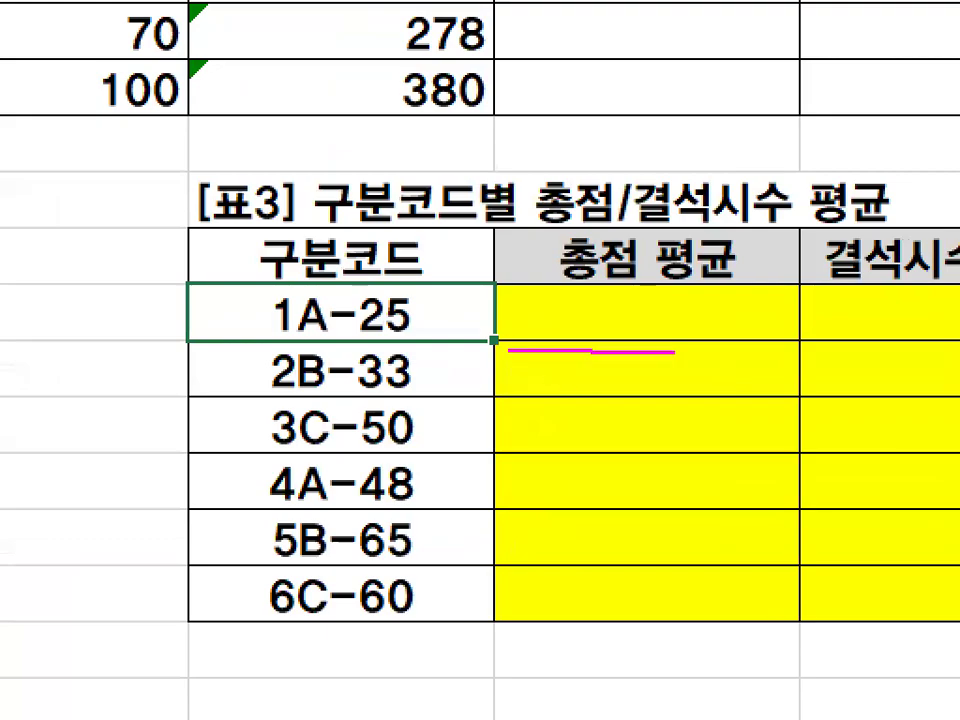
left_click_drag(578, 348, 766, 370)
left_click_drag(415, 288, 500, 328)
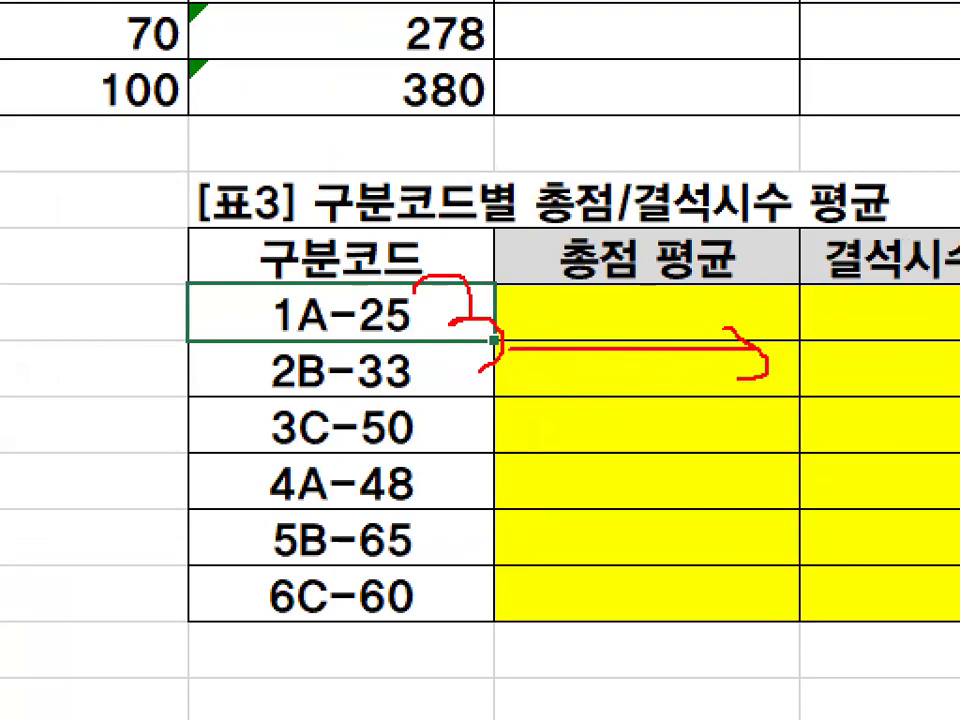
left_click_drag(722, 137, 648, 530)
left_click_drag(673, 171, 645, 562)
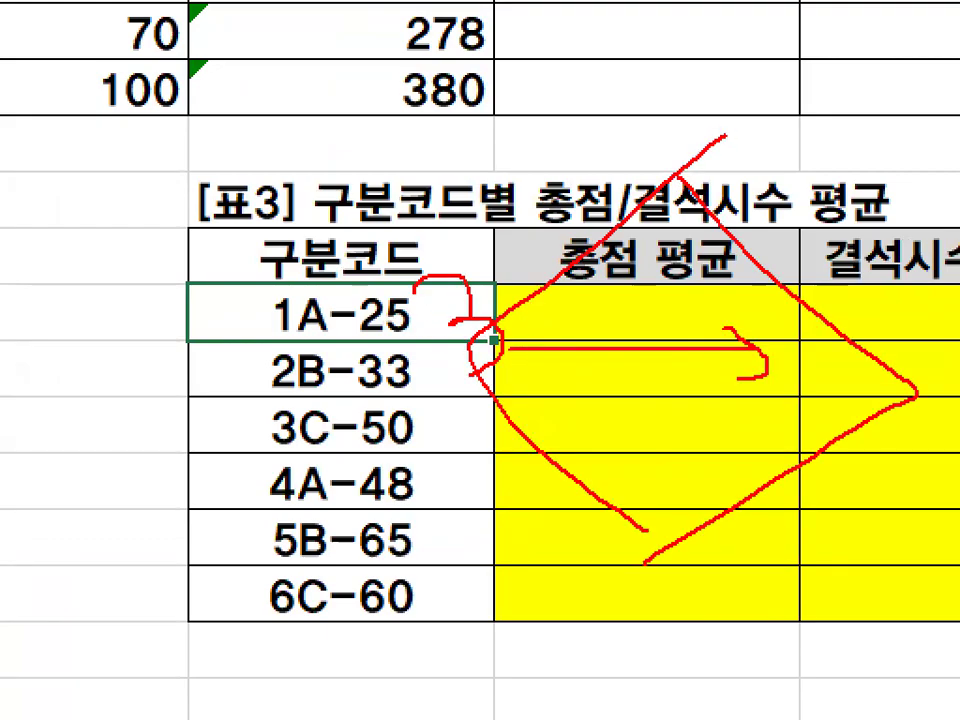
left_click_drag(672, 246, 772, 230)
left_click_drag(684, 315, 710, 352)
left_click_drag(686, 354, 765, 353)
left_click_drag(498, 290, 503, 411)
left_click_drag(529, 364, 529, 484)
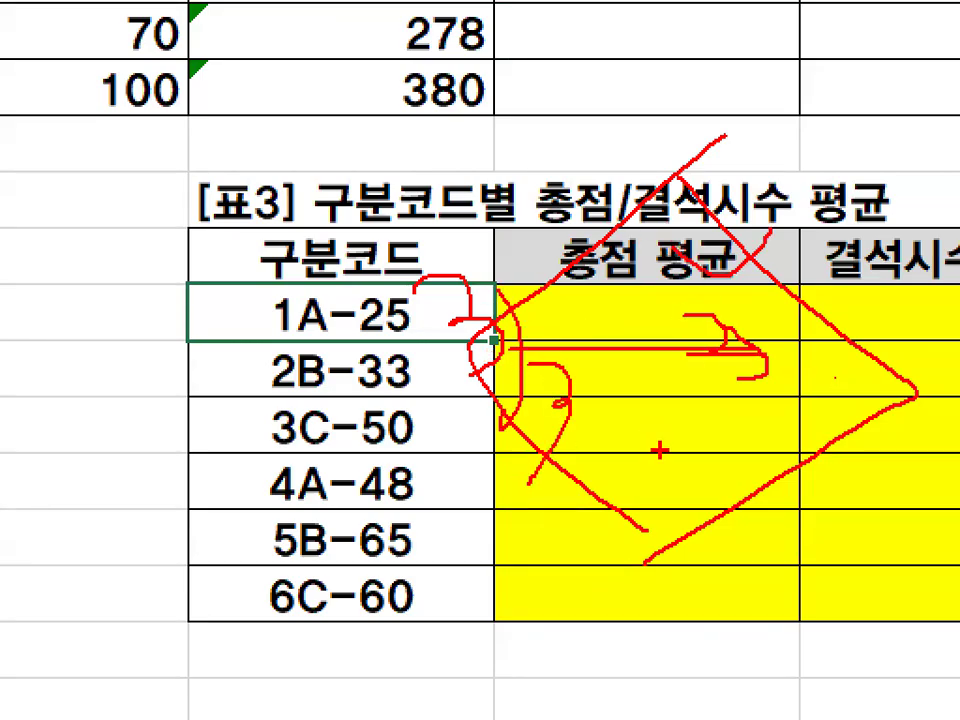
left_click_drag(430, 505, 640, 495)
left_click_drag(742, 232, 805, 268)
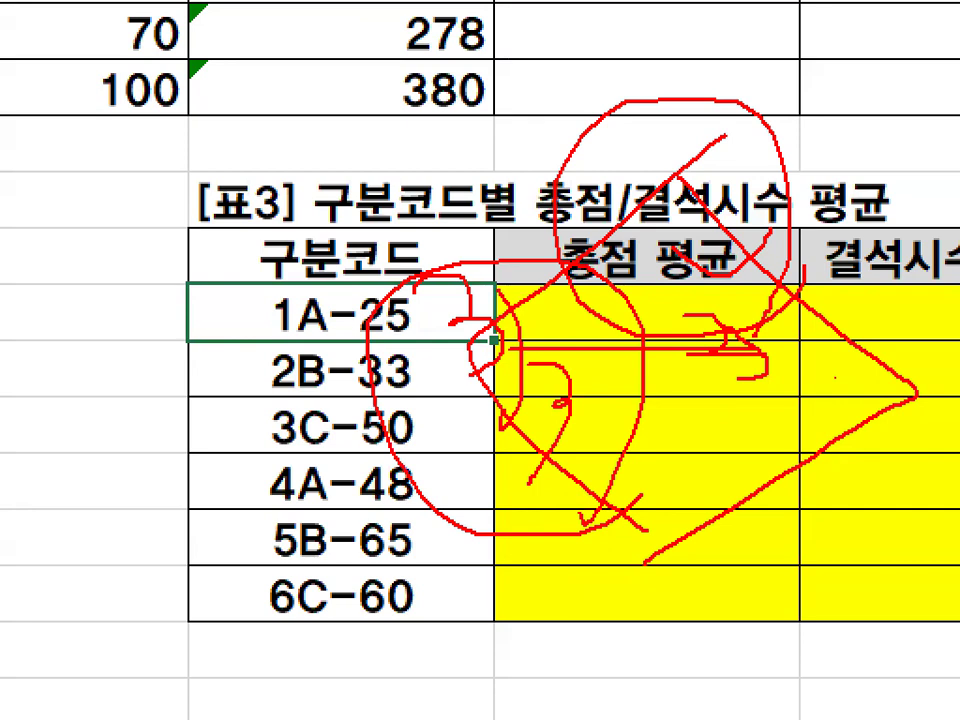
key("Escape")
left_click(609, 350)
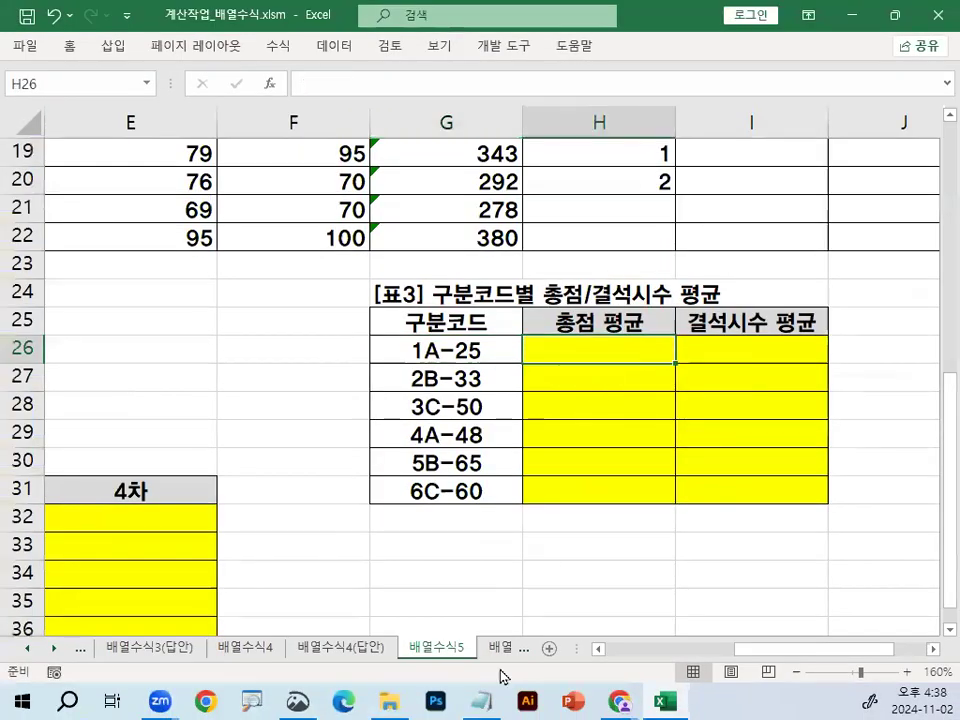
- Return to the Notepad notes and highlight (조건1), the paired parentheses and 계산범위 in the =AVERAGE(IF((조건1),계산범위)) template
left_click(481, 700)
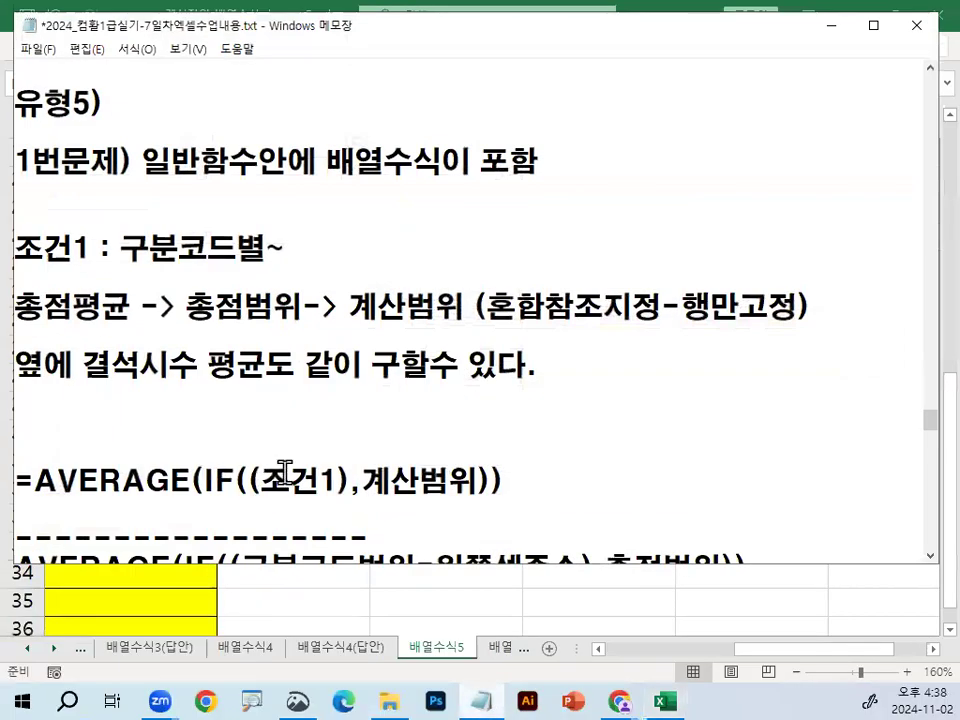
left_click_drag(56, 393, 352, 393)
scroll(355, 393, "down", 1)
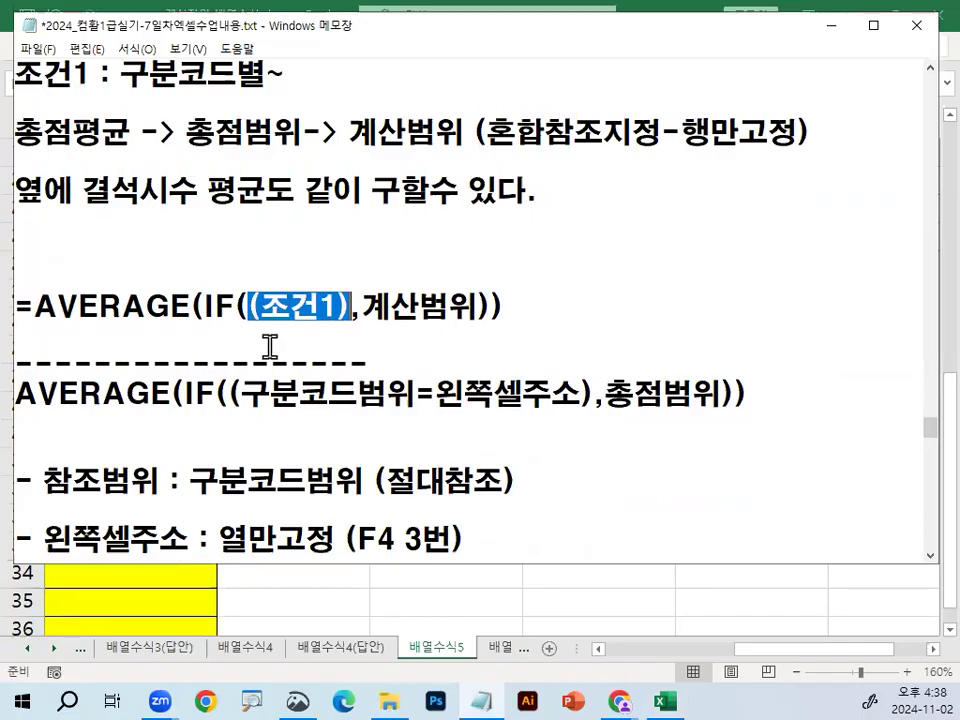
left_click_drag(238, 305, 268, 305)
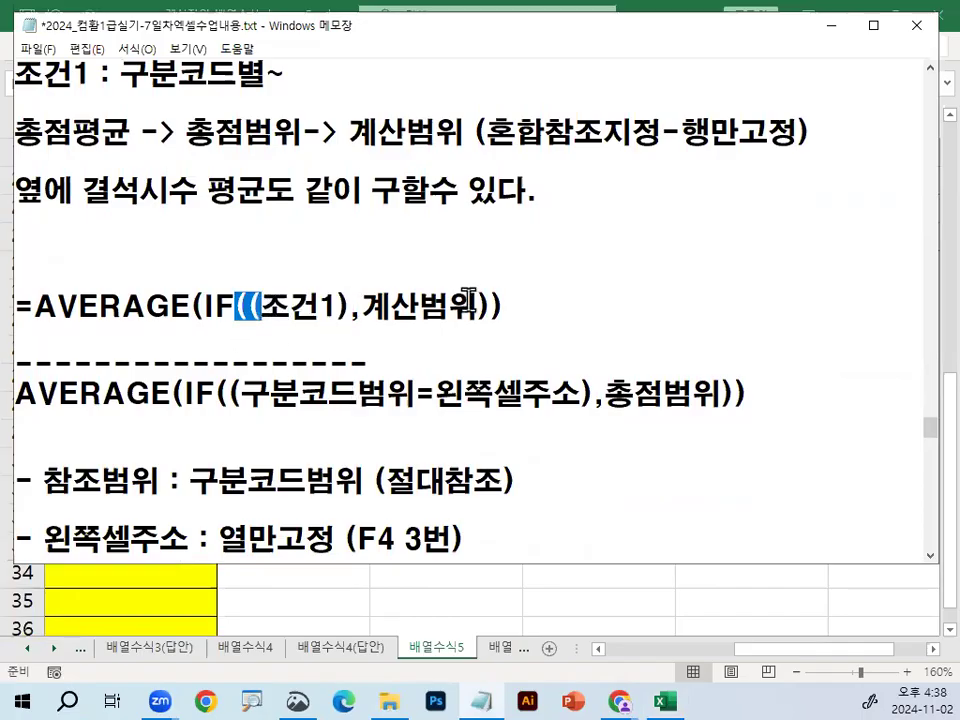
left_click_drag(478, 305, 506, 305)
left_click_drag(350, 306, 490, 310)
- Highlight 구분코드범위 and 왼쪽셀주소 in the AVERAGE(IF((구분코드범위=왼쪽셀주소),총점범위)) formula
left_click(186, 393)
scroll(273, 325, "down", 1)
left_click_drag(241, 306, 414, 306)
mouse_move(190, 393)
left_mouse_down()
mouse_move(521, 390)
mouse_move(189, 394)
left_mouse_up()
left_click_drag(434, 306, 582, 306)
- Mark the 왼쪽셀주소 : 열만고정 (F4 3번) note and 총점범위 in the AVERAGE(IF) formula with temporary red strokes, plus a rightward arrow
key("ctrl+2")
mouse_move(541, 377)
left_mouse_down()
mouse_move(665, 366)
mouse_move(651, 400)
left_mouse_up()
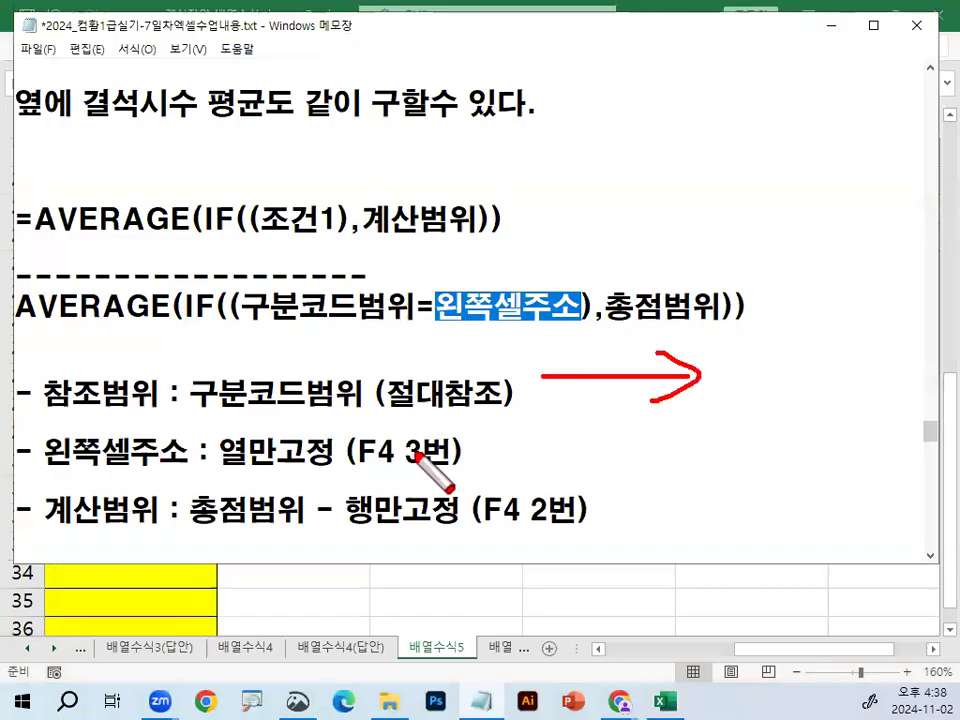
mouse_move(33, 466)
left_mouse_down()
mouse_move(77, 479)
mouse_move(468, 488)
mouse_move(420, 440)
mouse_move(453, 465)
left_mouse_up()
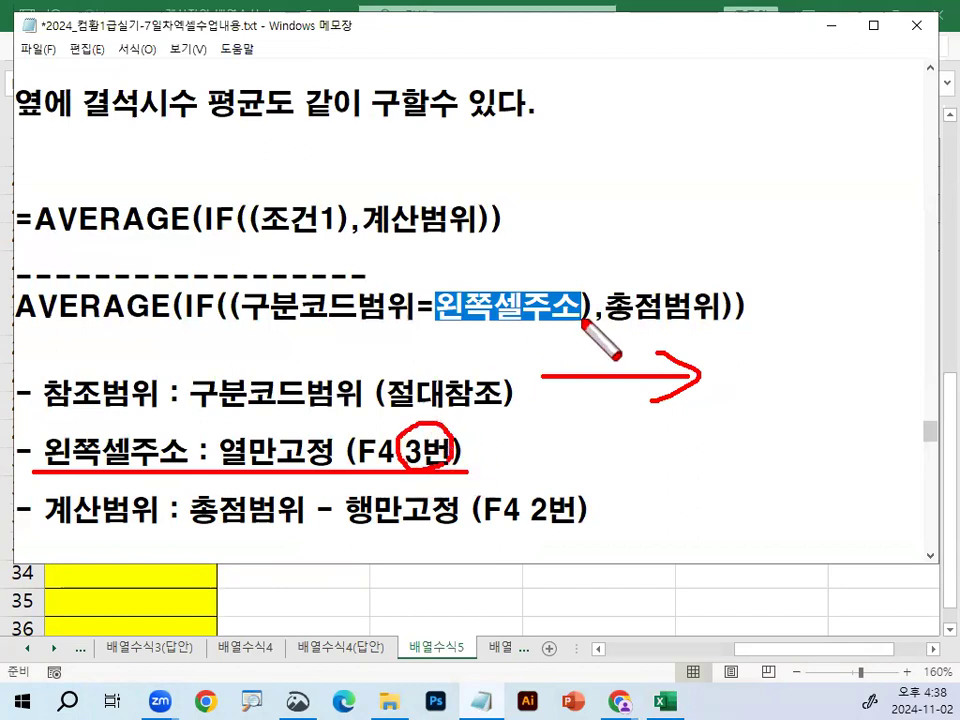
left_click_drag(605, 325, 703, 321)
left_click_drag(668, 266, 727, 237)
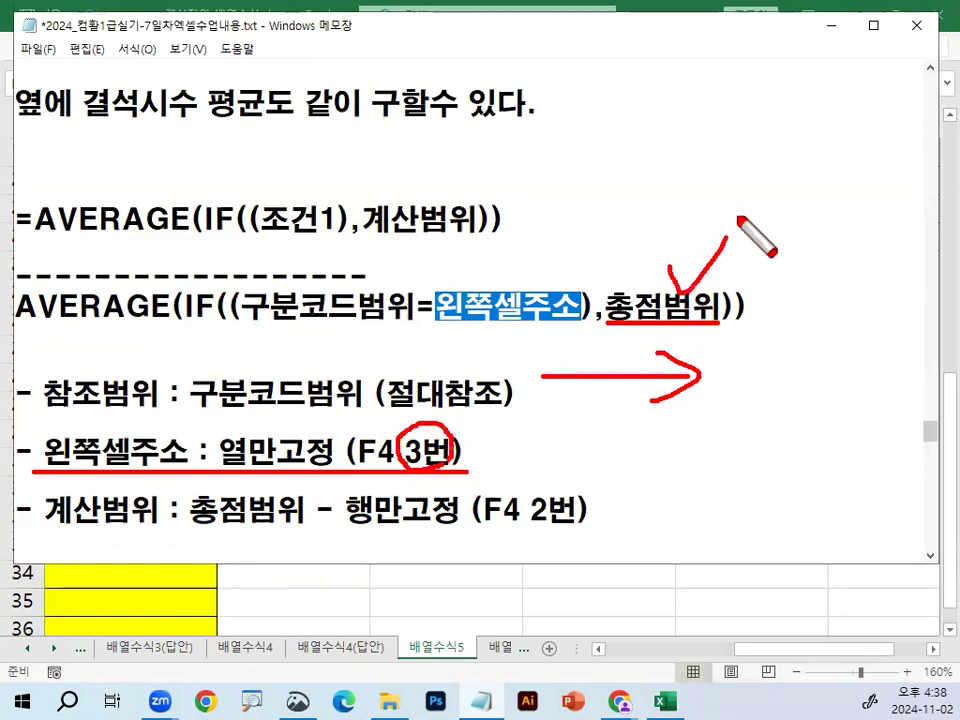
- Underline the 결석시수 평균 and 계산범위 행만고정 (F4 2번) notes, clear the strokes, and highlight the whole AVERAGE(IF) formula
left_click_drag(330, 524, 598, 531)
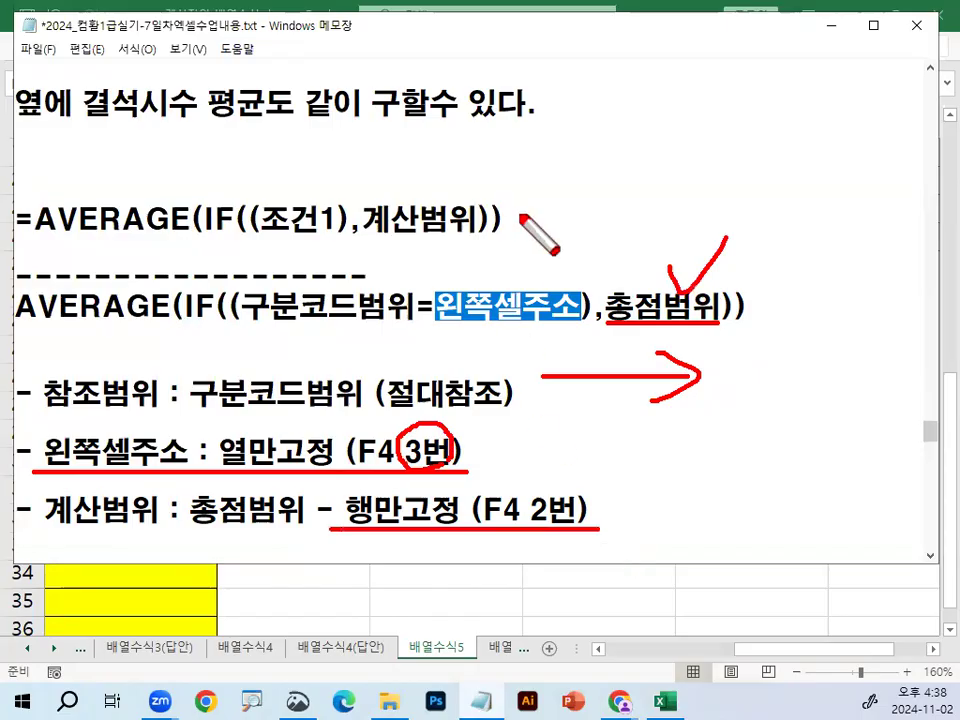
left_click_drag(99, 128, 550, 126)
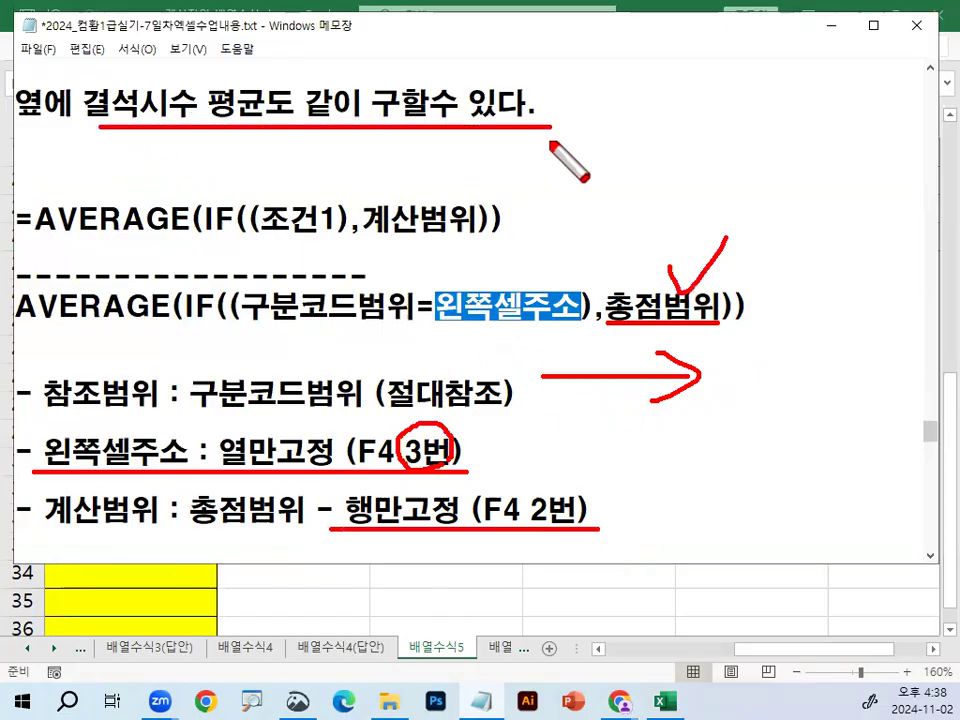
mouse_move(400, 537)
left_mouse_down()
mouse_move(334, 506)
mouse_move(448, 506)
mouse_move(428, 535)
left_mouse_up()
left_click_drag(60, 528, 268, 530)
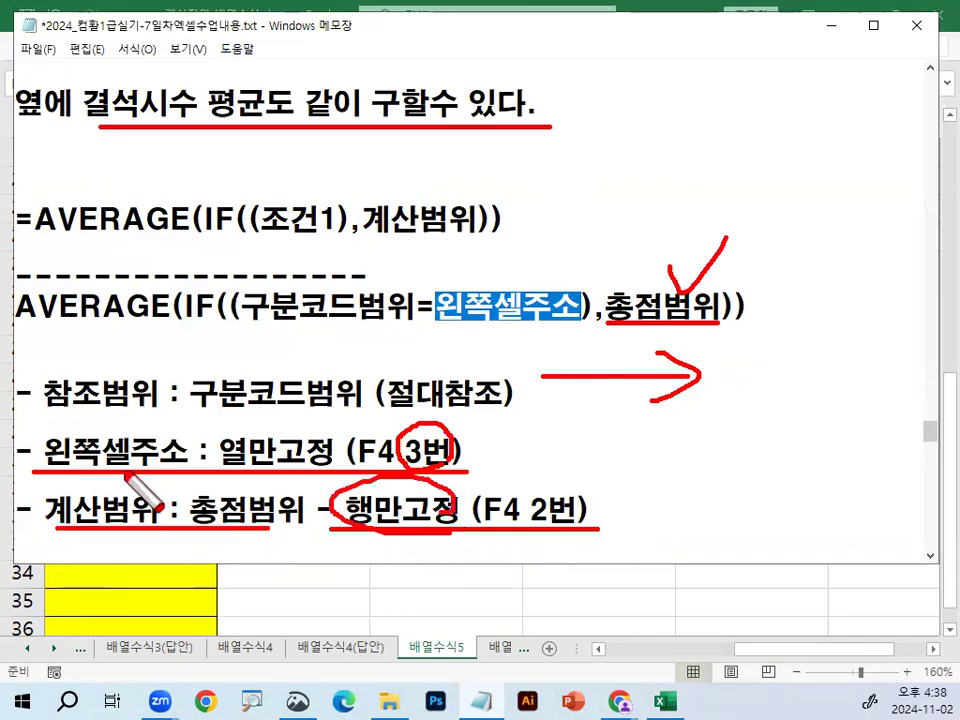
mouse_move(522, 381)
left_mouse_down()
mouse_move(597, 484)
mouse_move(586, 521)
mouse_move(585, 505)
left_mouse_up()
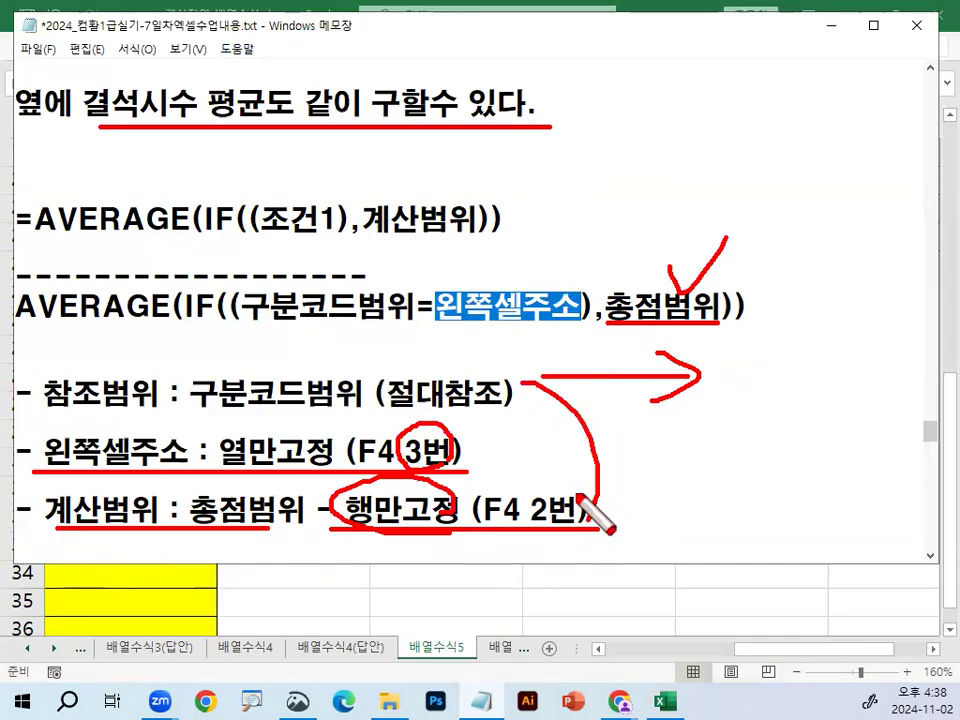
right_click(578, 508)
left_click_drag(20, 311, 779, 308)
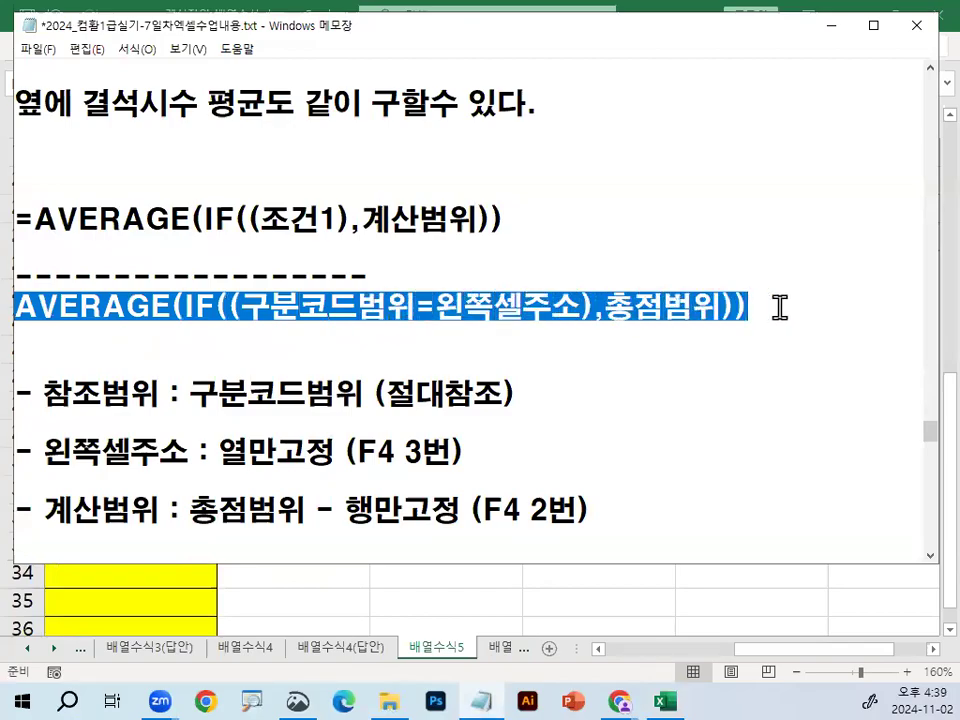
- Add the heading <최종식> on its own line between the dashed line and the =ROUND(AVERAGE(IF(...)),1) formula in the notes
scroll(559, 366, "down", 2)
scroll(559, 366, "down", 6)
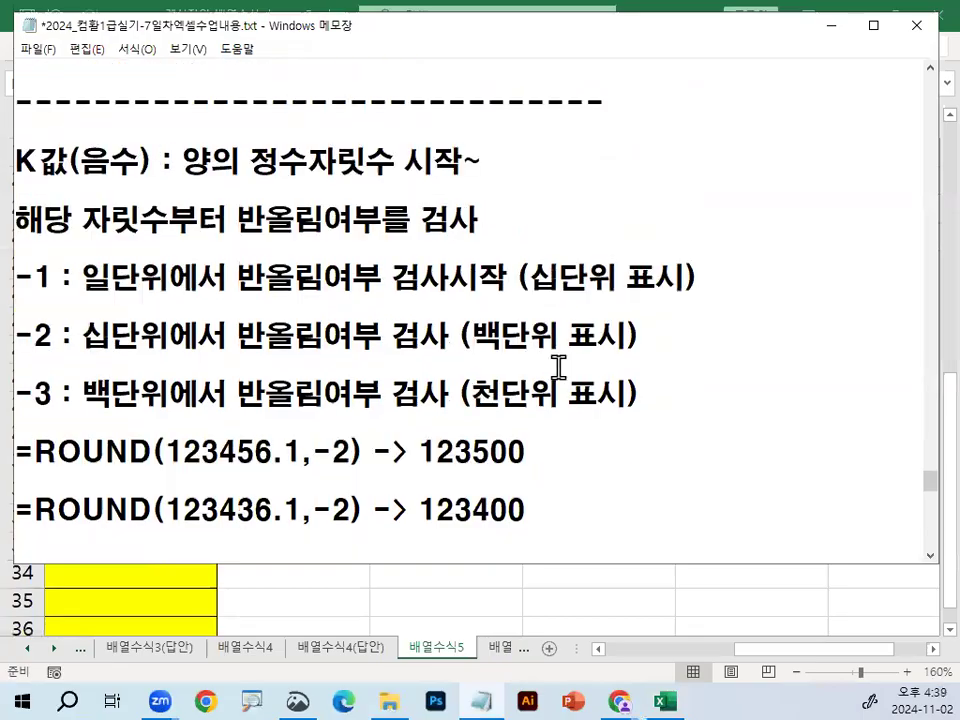
scroll(559, 367, "down", 2)
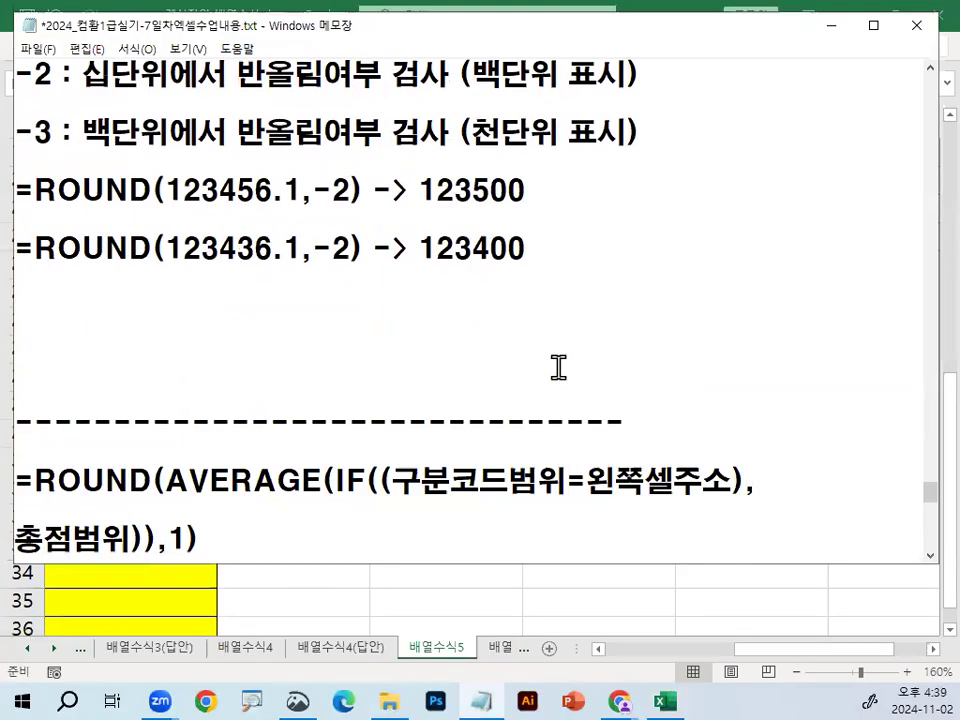
left_click(255, 431)
key("Return")
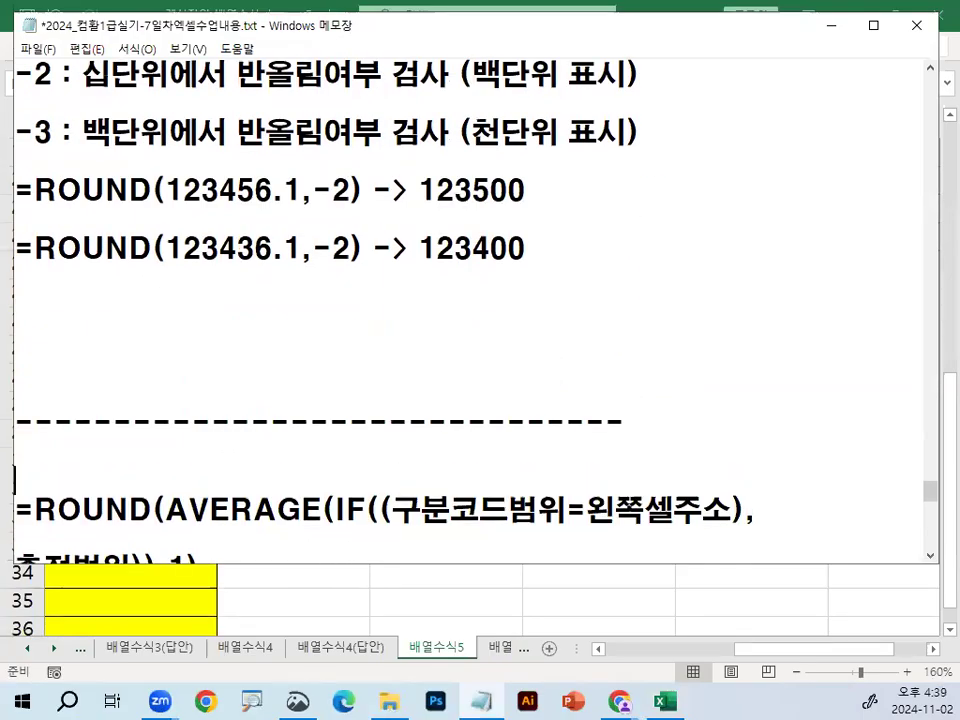
key("Return")
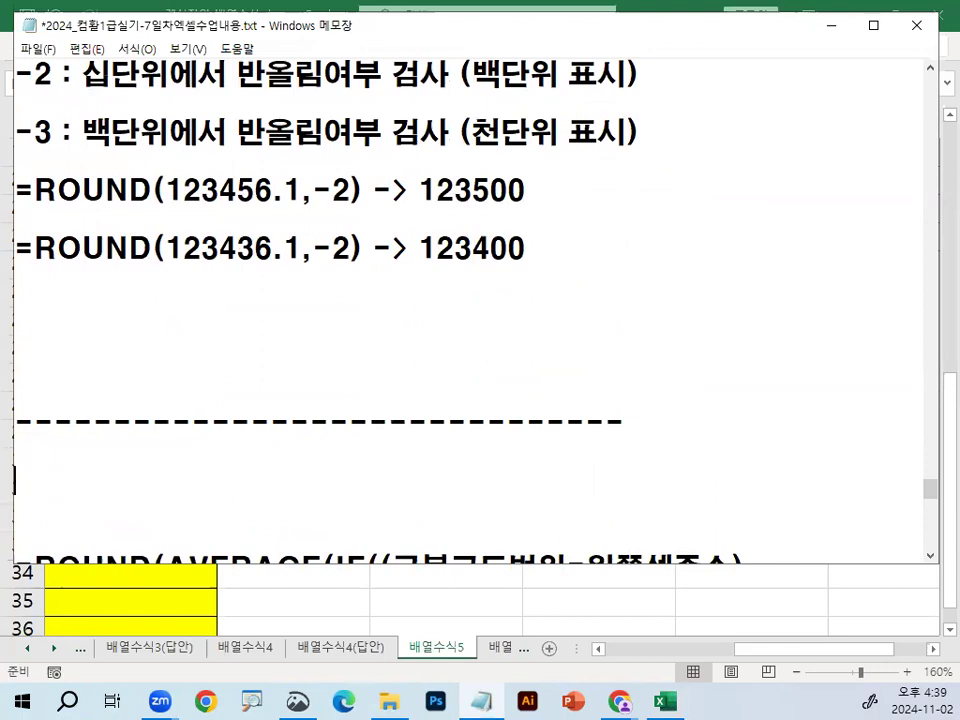
type("<최종식>")
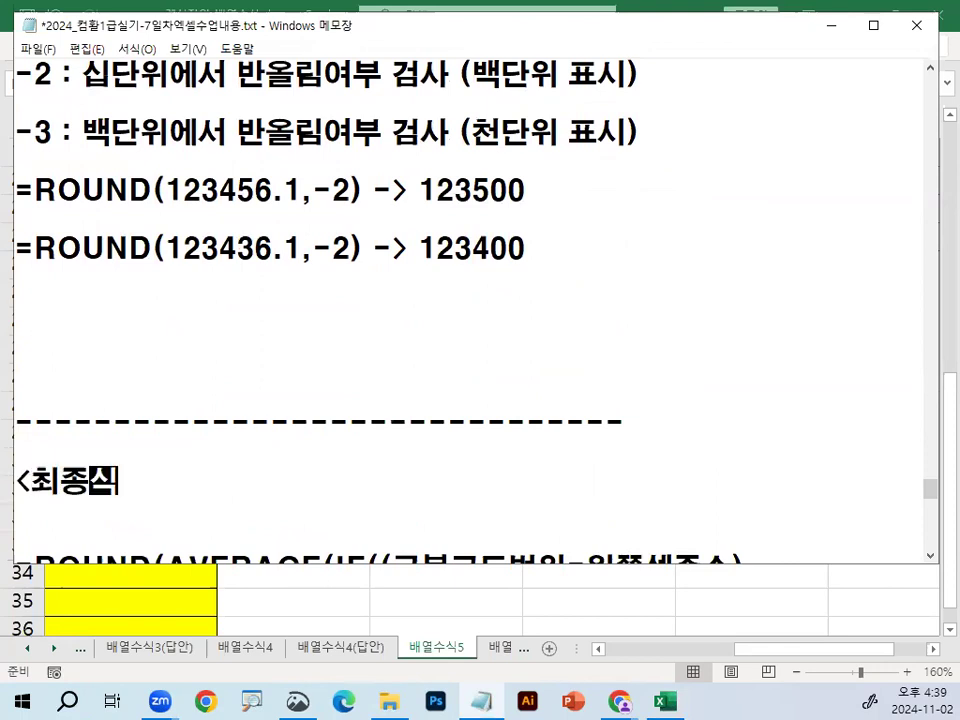
key("Down")
key("Down")
key("Down")
key("Down")
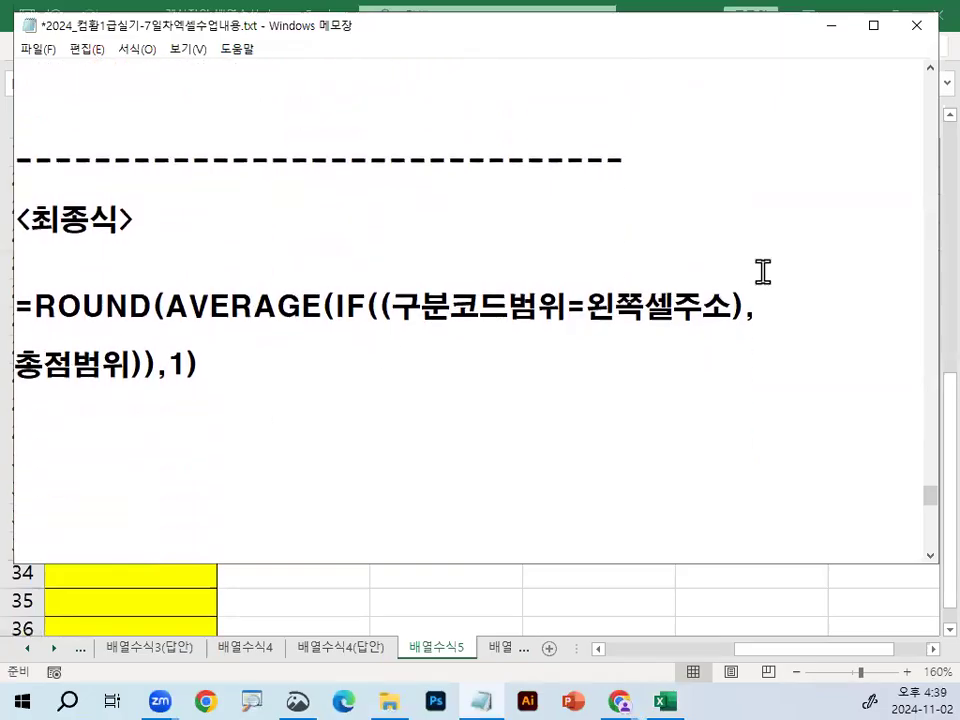
- Underline ROUND and the nested AVERAGE(IF) part of the 최종식 formula with temporary strokes, clear them, and highlight the full formula
left_click_drag(36, 326, 748, 330)
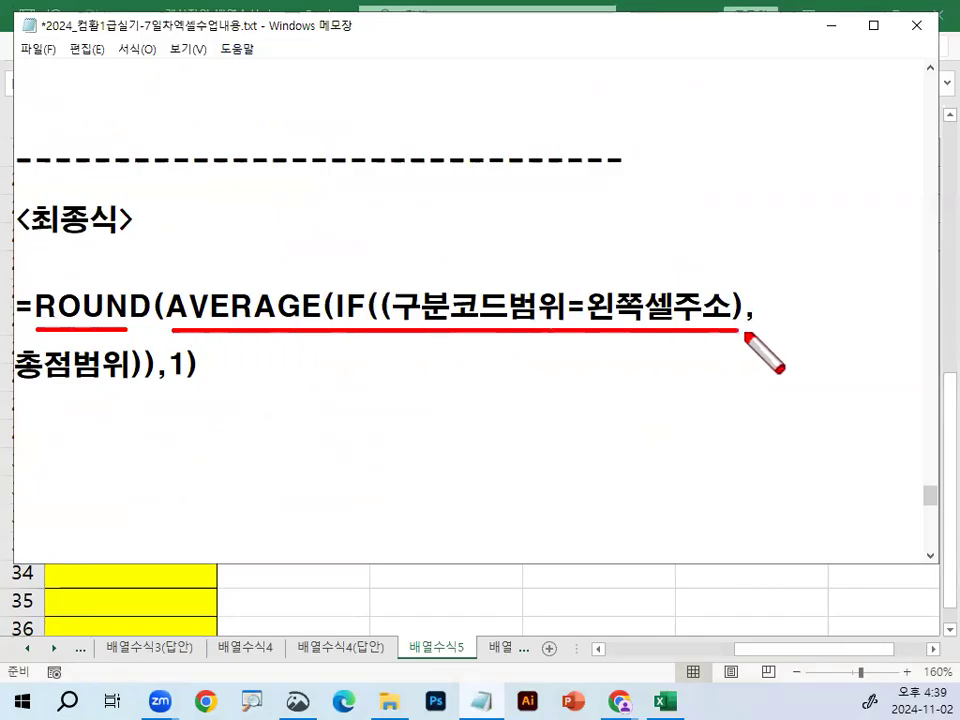
left_click_drag(18, 382, 147, 385)
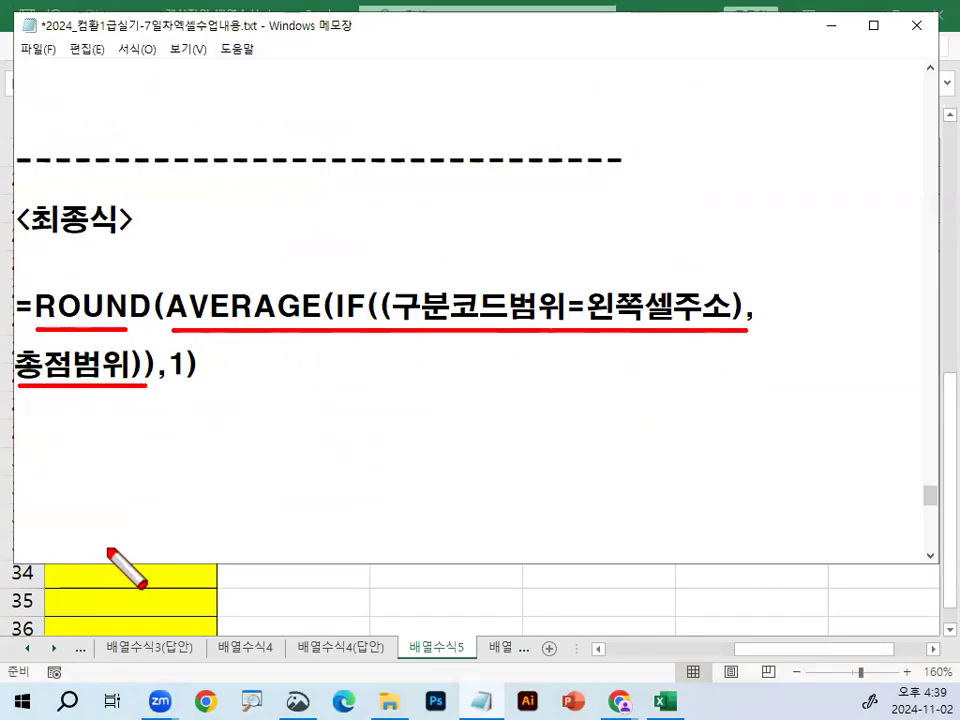
left_click_drag(174, 334, 194, 326)
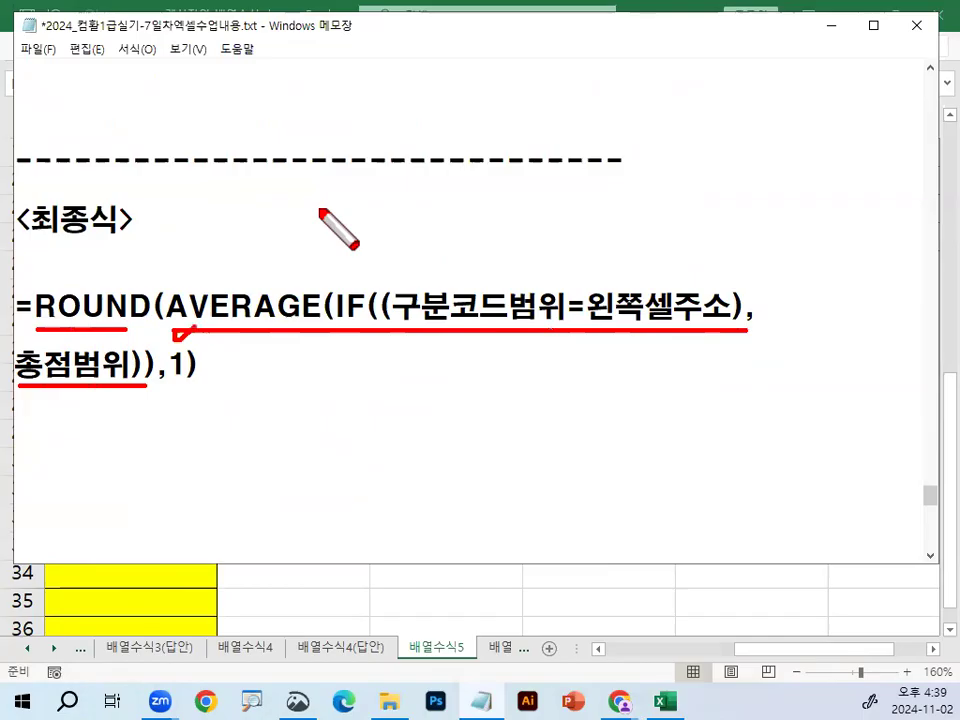
key("Escape")
left_click_drag(22, 309, 253, 371)
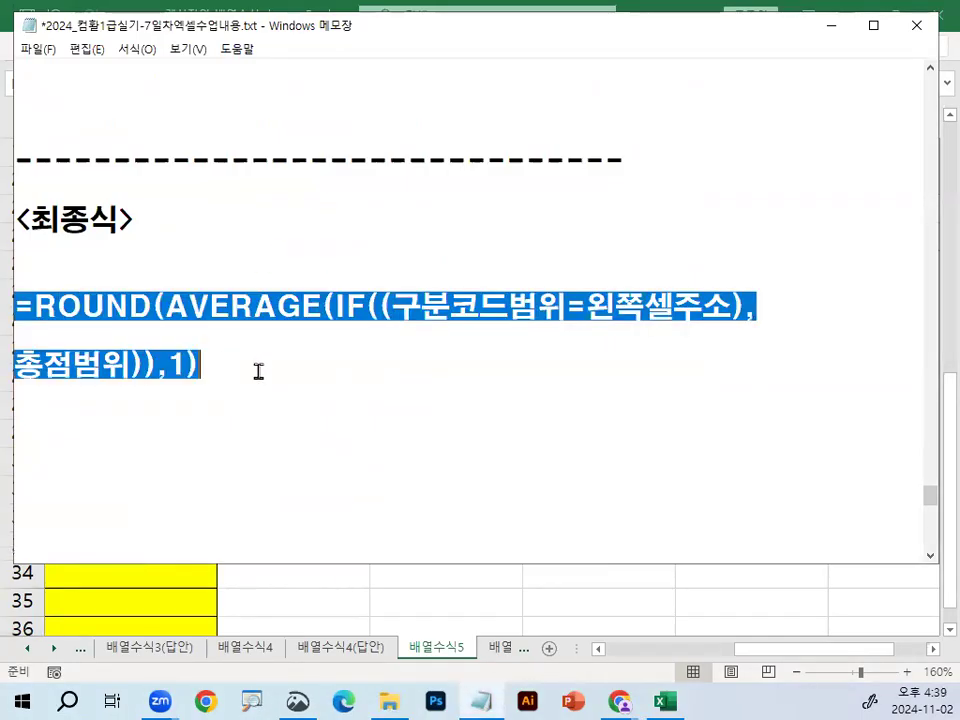
left_click(269, 410)
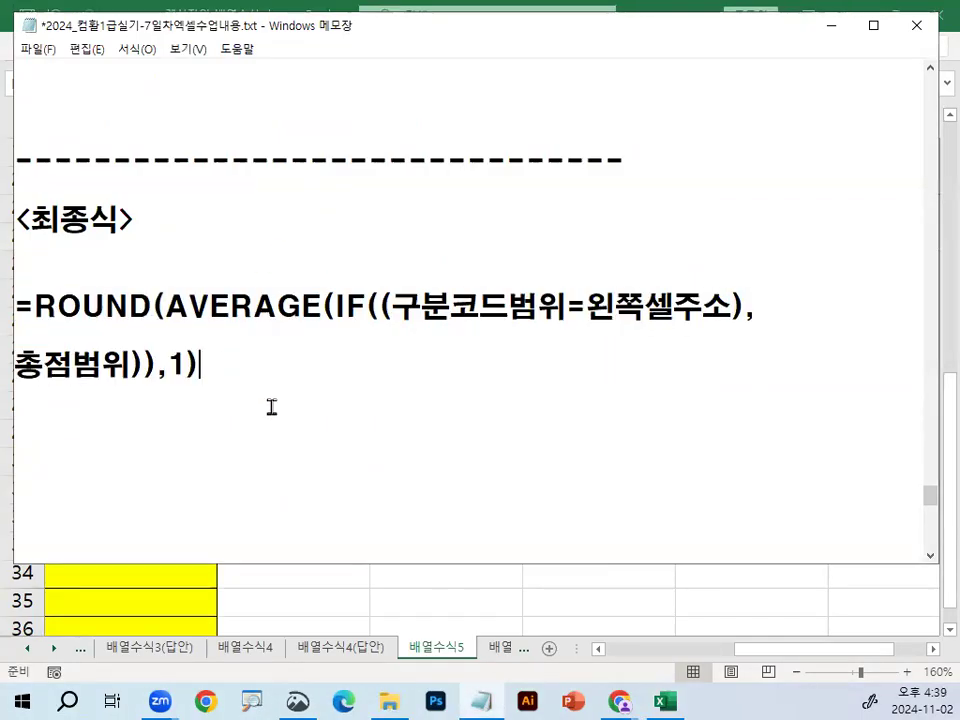
- Switch to the Excel workbook and begin the formula =ROUND(AVERAGE(IF(( in 표3's 총점 평균 cell for 1A-25
left_click(831, 25)
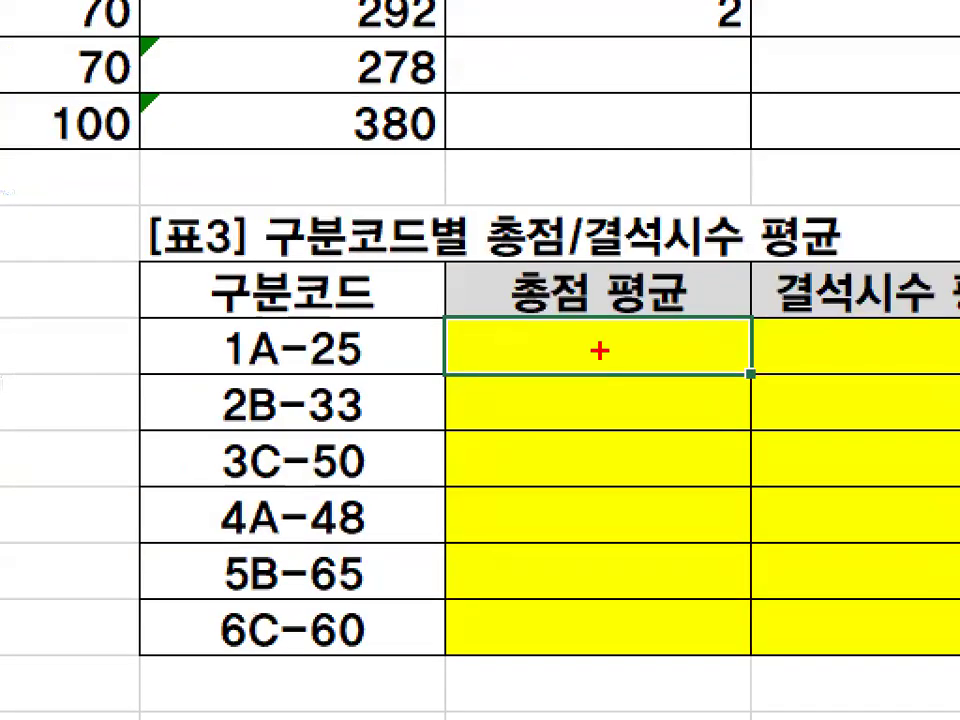
left_click_drag(557, 317, 651, 344)
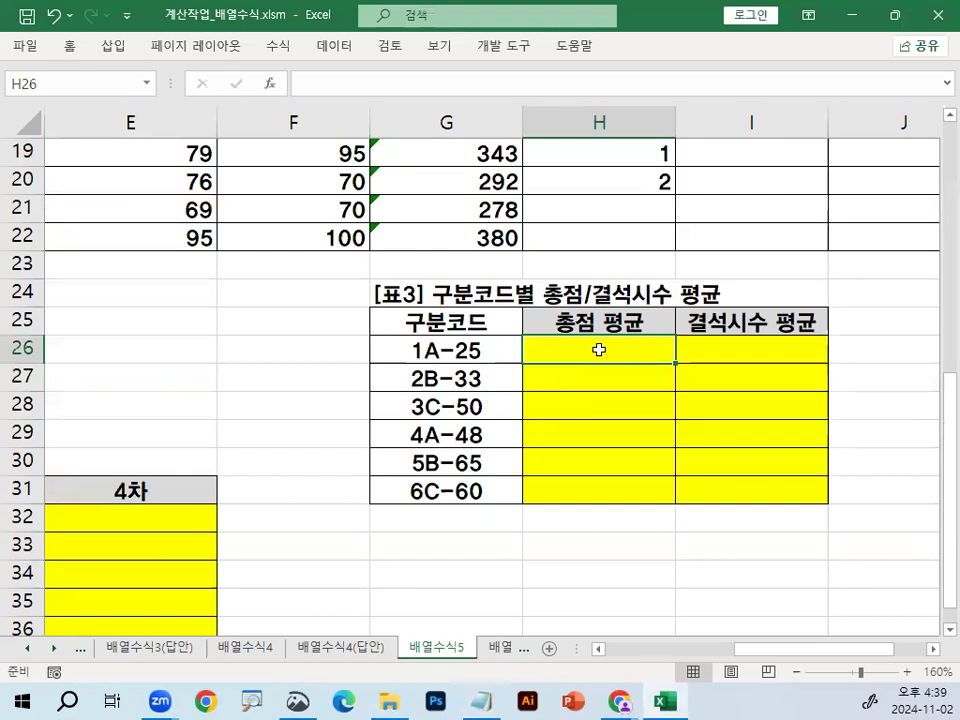
type("=")
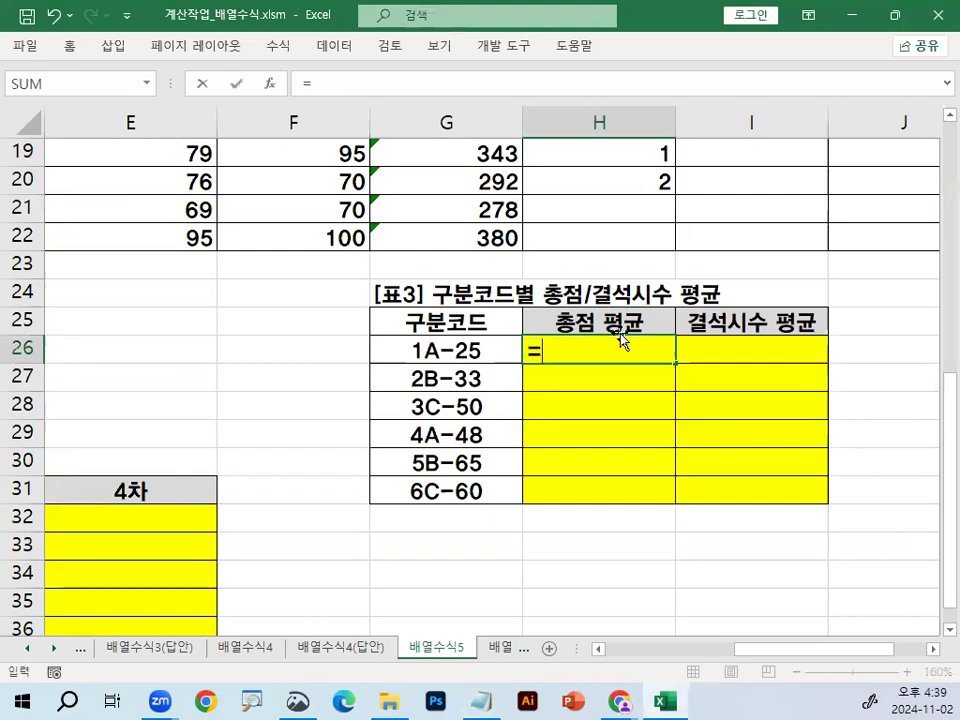
type("개")
key("BackSpace")
key("BackSpace")
type("RO")
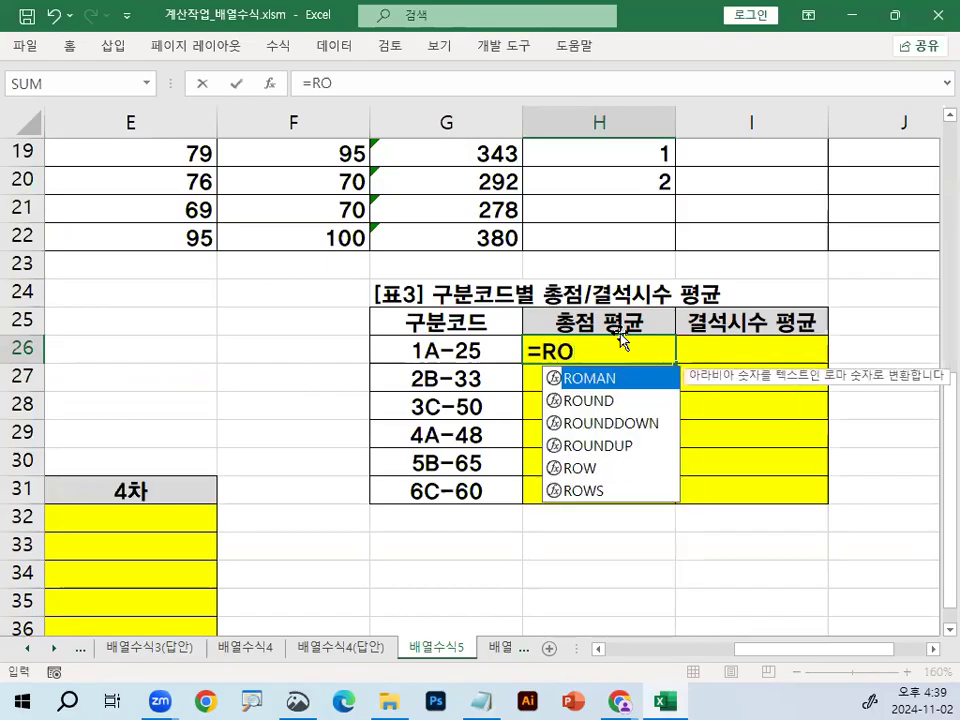
double_click(590, 400)
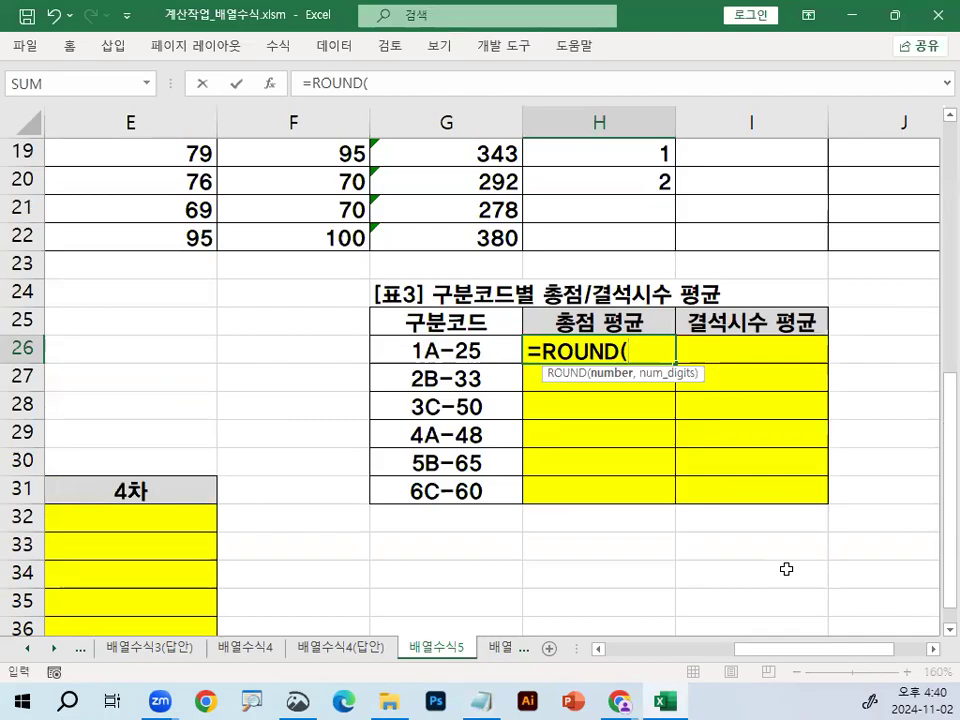
type("AV")
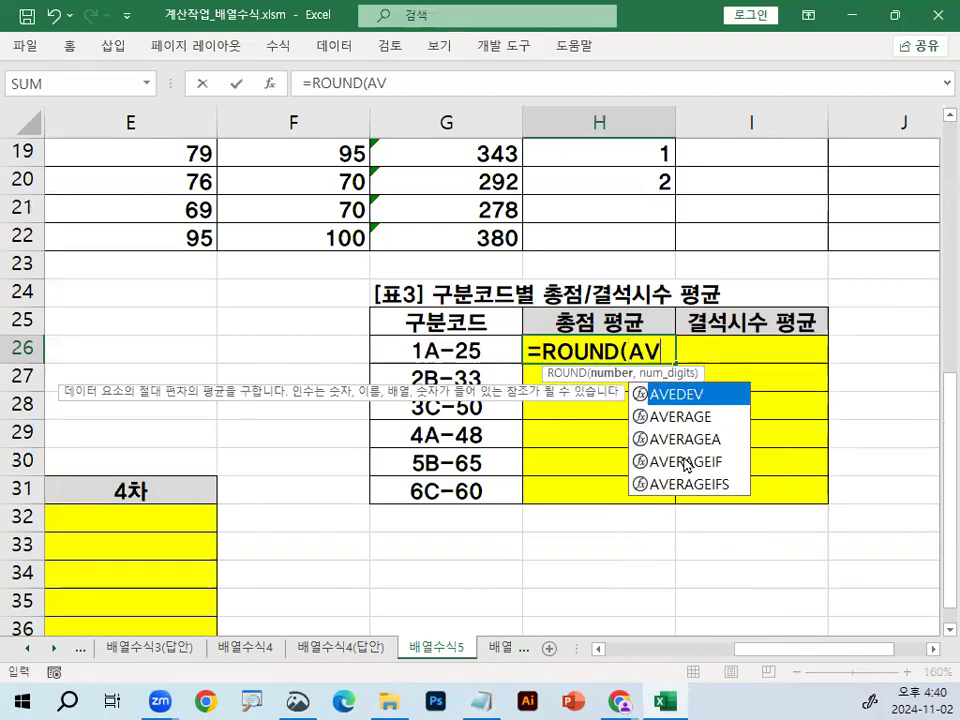
double_click(684, 420)
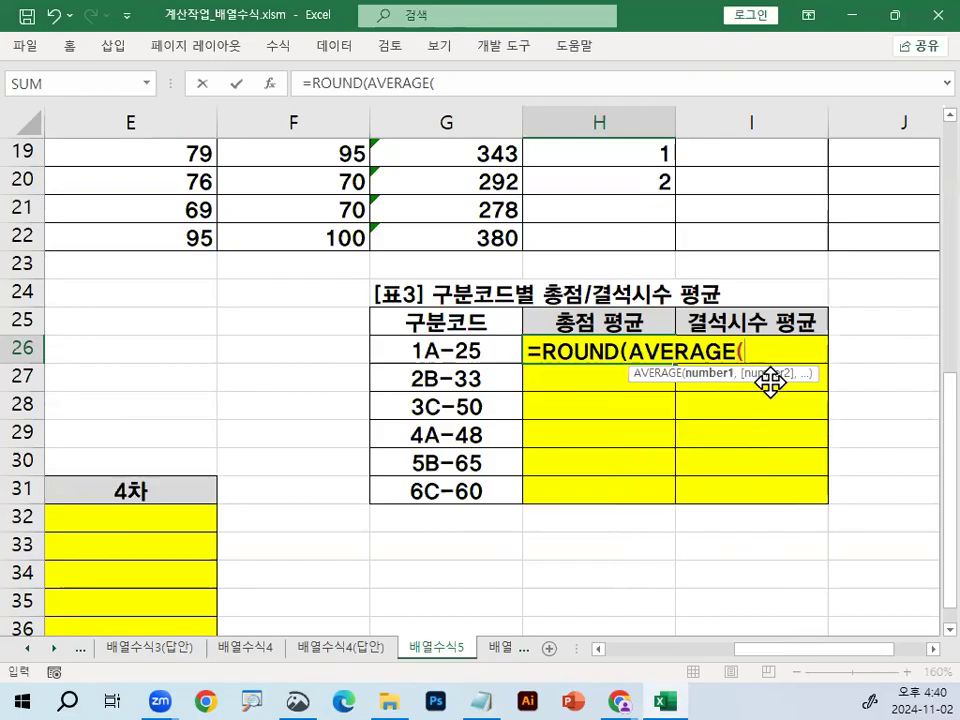
type("IF((")
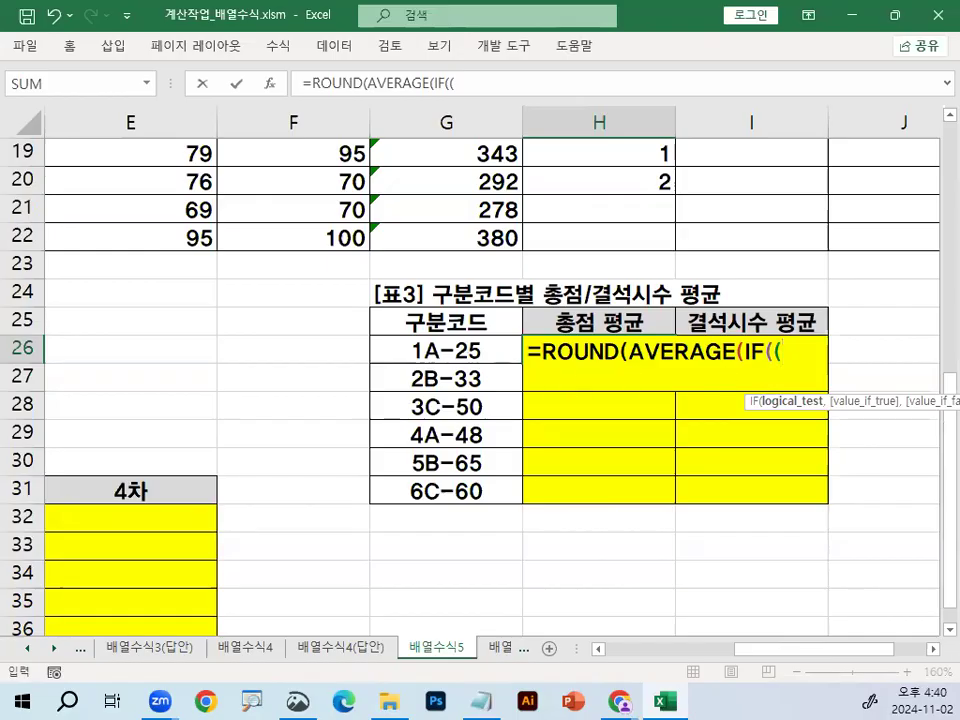
key("ctrl+1")
left_click(521, 315)
mouse_move(521, 315)
left_mouse_down()
mouse_move(493, 318)
mouse_move(478, 346)
left_mouse_up()
key("Escape")
key("ctrl+1")
left_click(474, 350)
key("Escape")
- Build the IF condition comparing 표1's 구분코드 range as absolute $A$3:$A$22 with the 1A-25 code in G26
left_click_drag(790, 649, 660, 652)
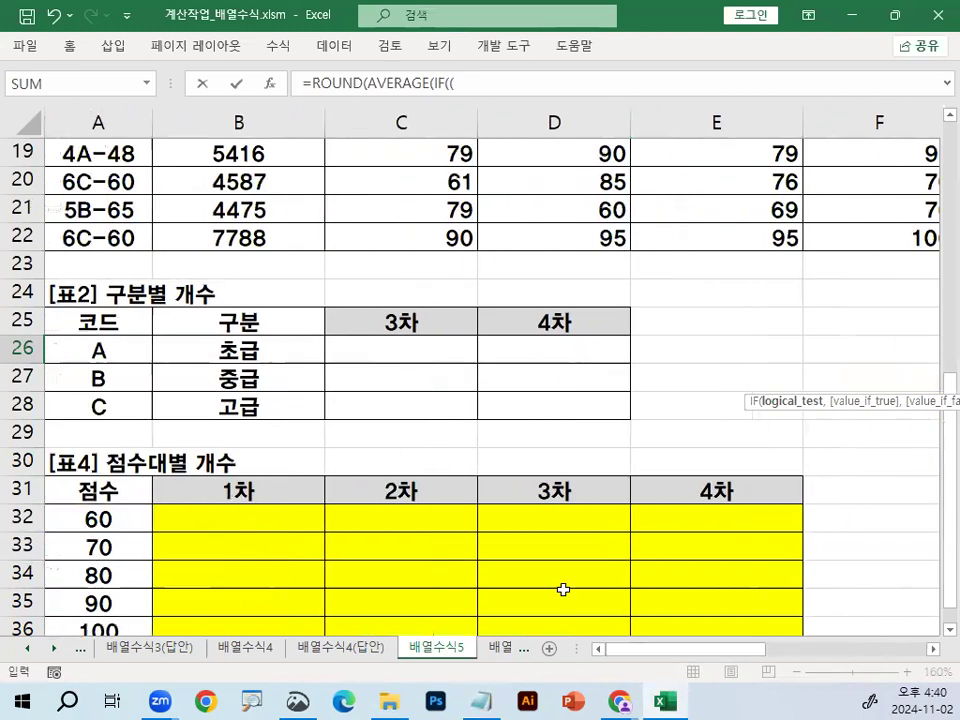
scroll(561, 578, "up", 6)
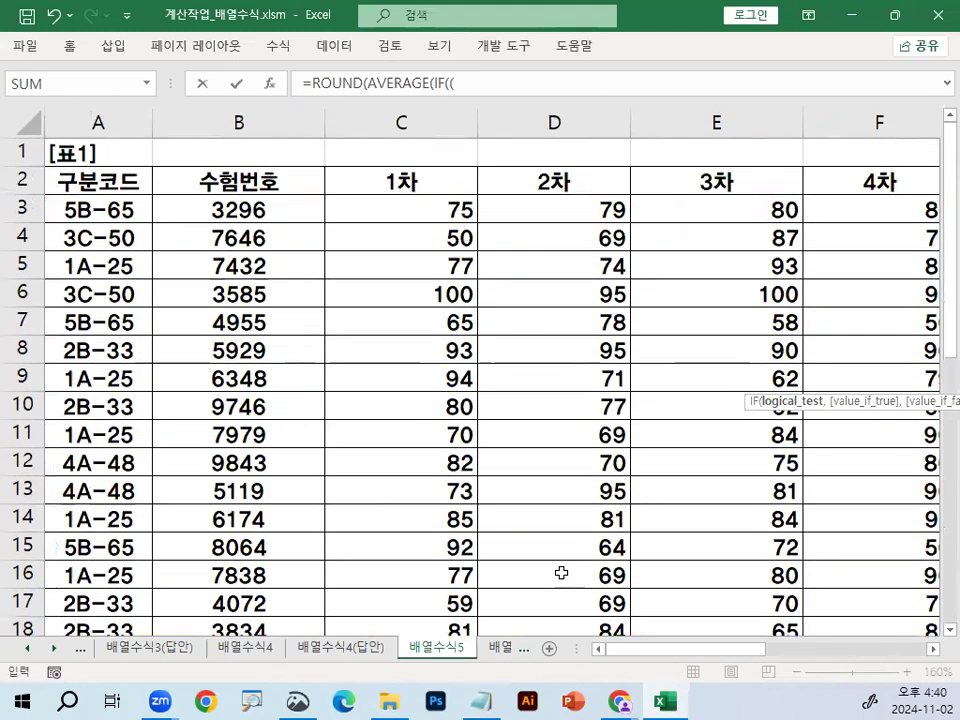
left_click_drag(113, 210, 92, 546)
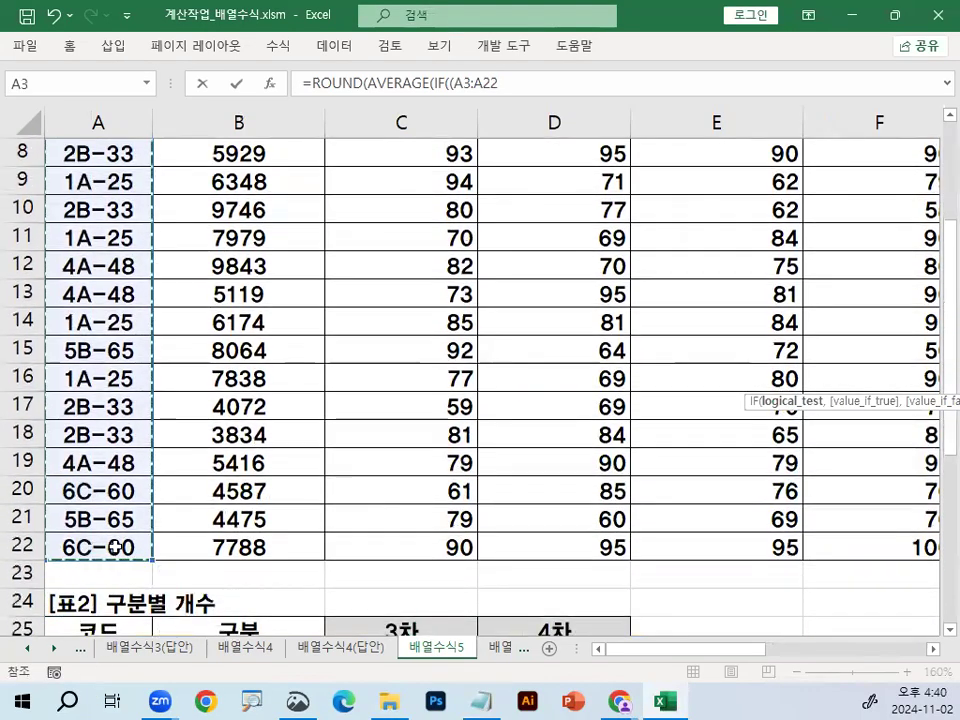
key("F4")
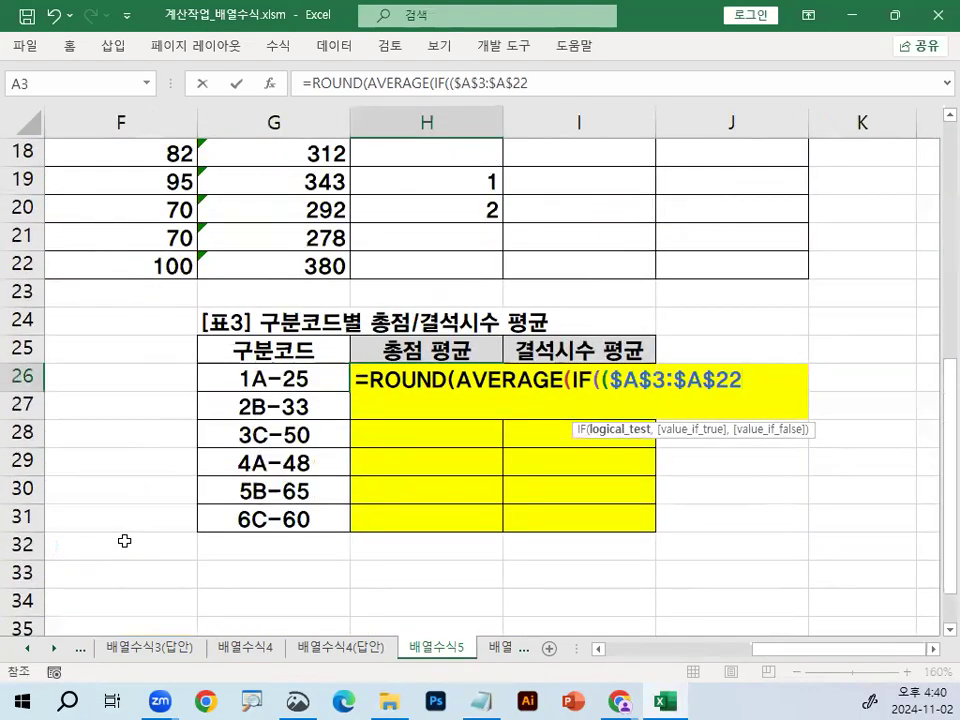
type("=")
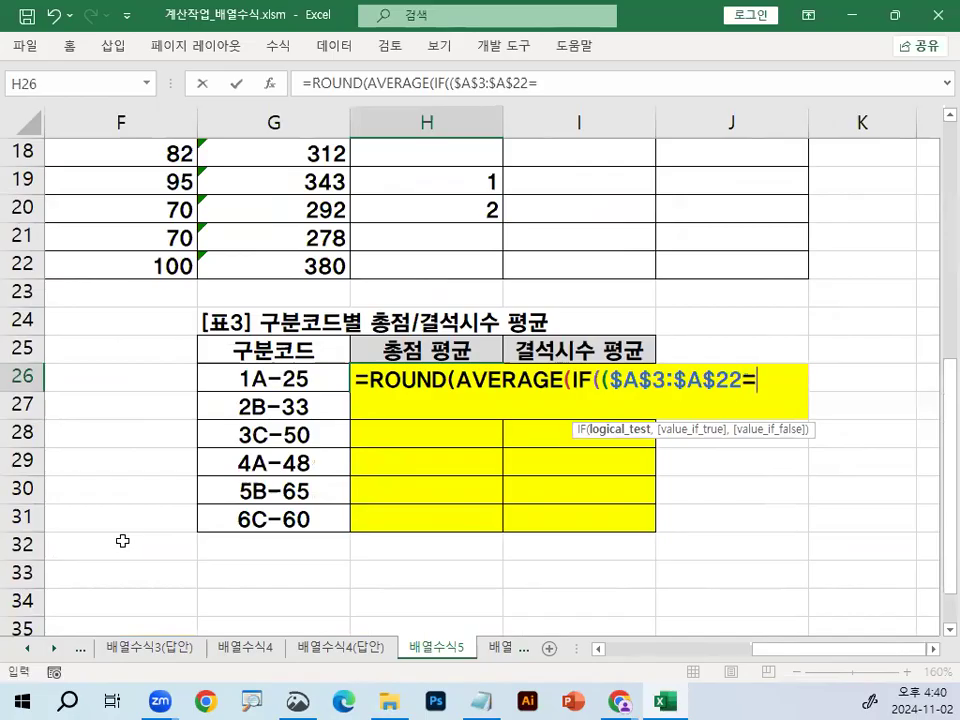
left_click(253, 378)
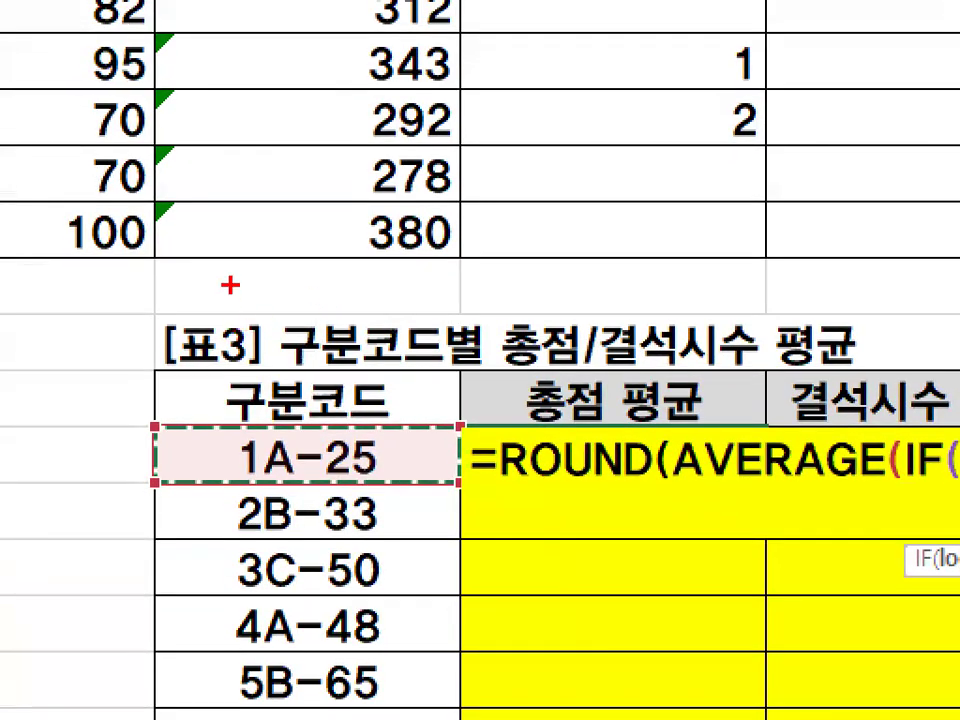
- Circle the G26 reference in the formula and mark the rightward fill direction with temporary red strokes
left_click_drag(219, 206, 344, 186)
left_click_drag(247, 233, 364, 223)
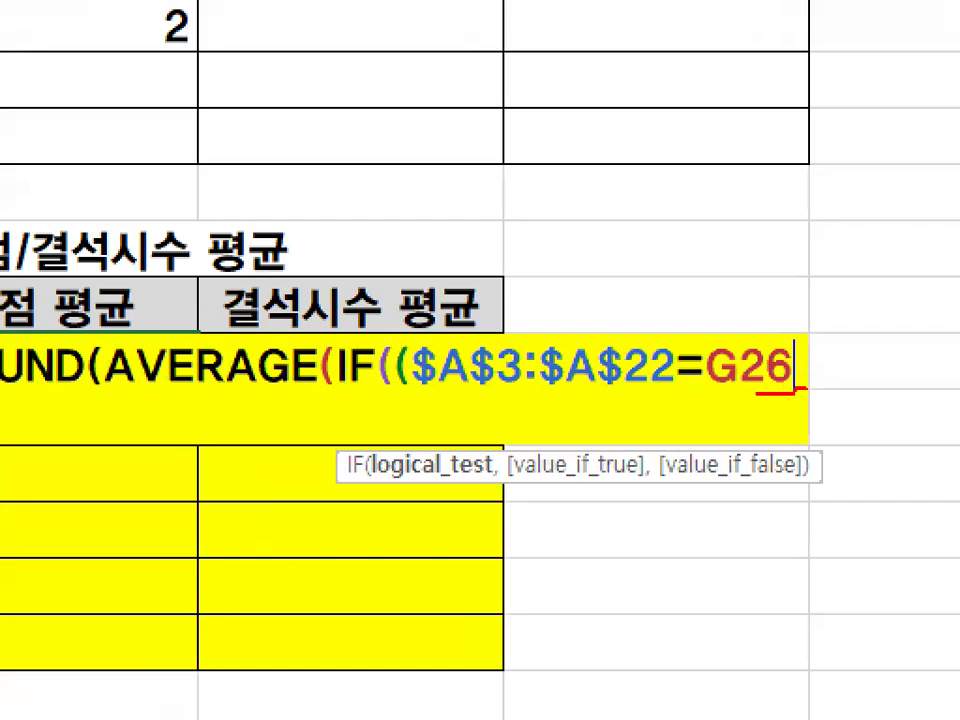
mouse_move(757, 393)
left_mouse_down()
mouse_move(720, 320)
mouse_move(780, 352)
left_mouse_up()
mouse_move(84, 411)
left_mouse_down()
mouse_move(278, 411)
mouse_move(285, 437)
left_mouse_up()
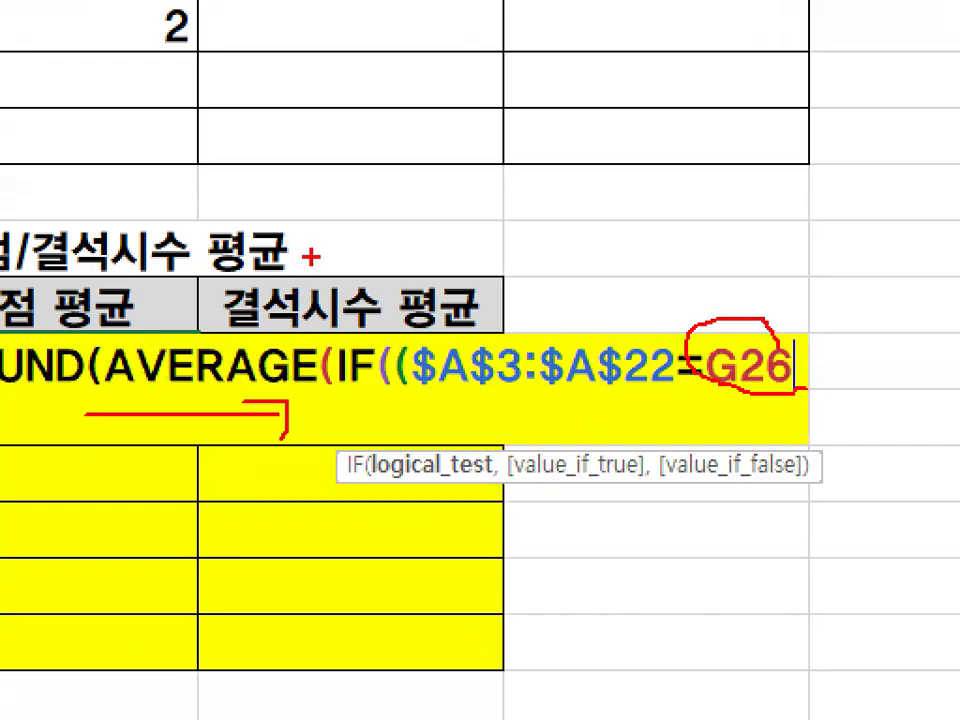
- Check-mark the 결석시수 평균 header and go over the G26 circle with temporary red strokes, clearing them all
left_click_drag(316, 250, 422, 148)
mouse_move(784, 381)
left_mouse_down()
mouse_move(721, 379)
mouse_move(785, 356)
left_mouse_up()
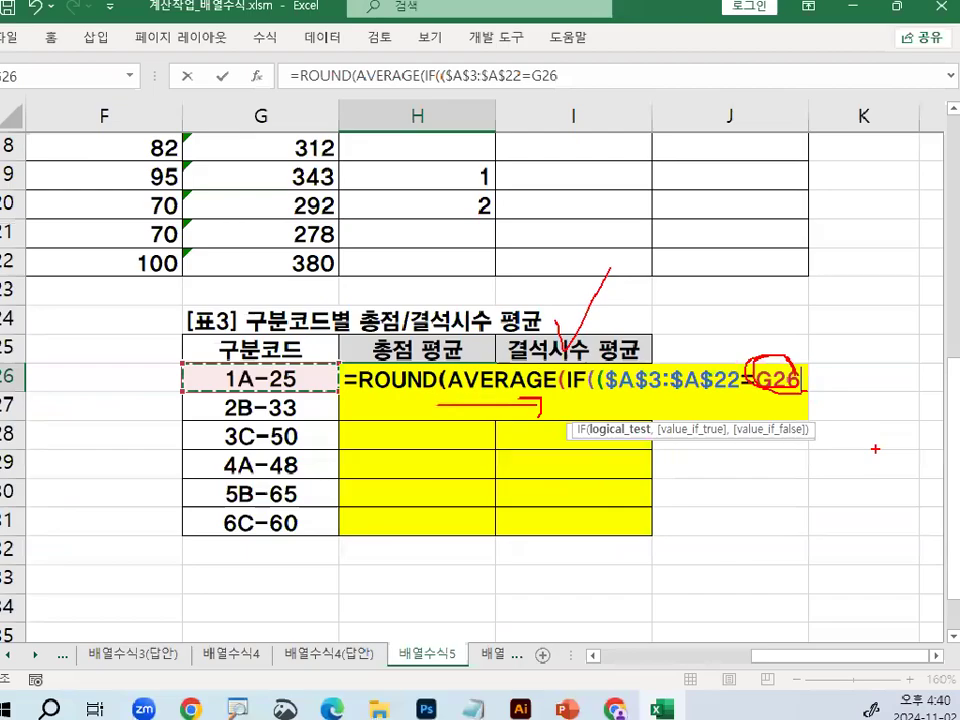
key("Escape")
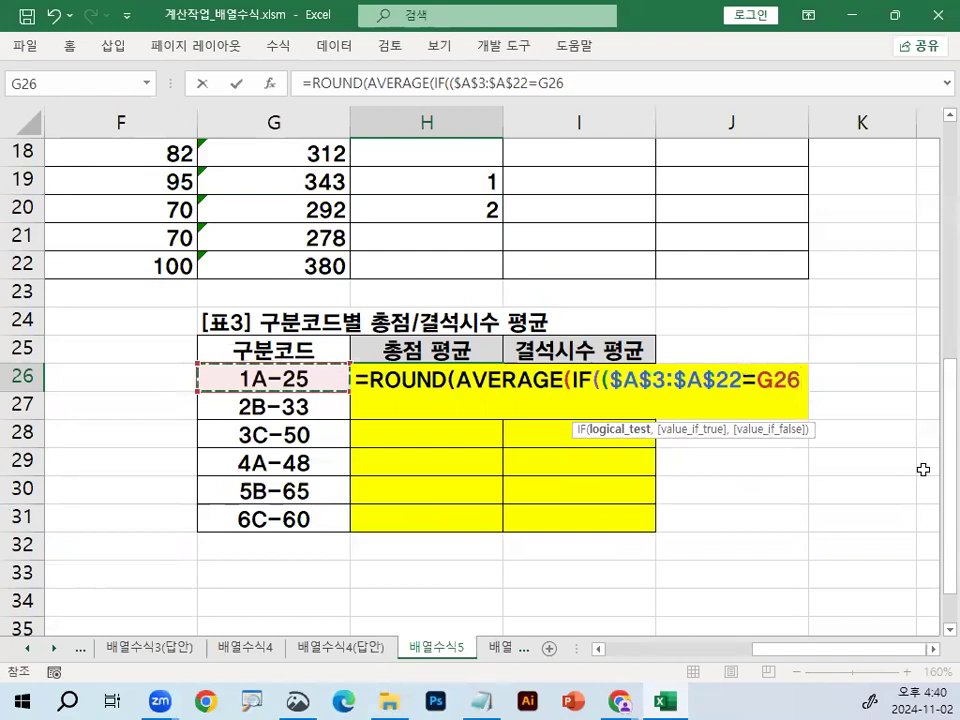
- Fix only the column of the code reference as $G26, close the IF condition, and move on to its value_if_true argument
key("F4")
key("F4")
key("F4")
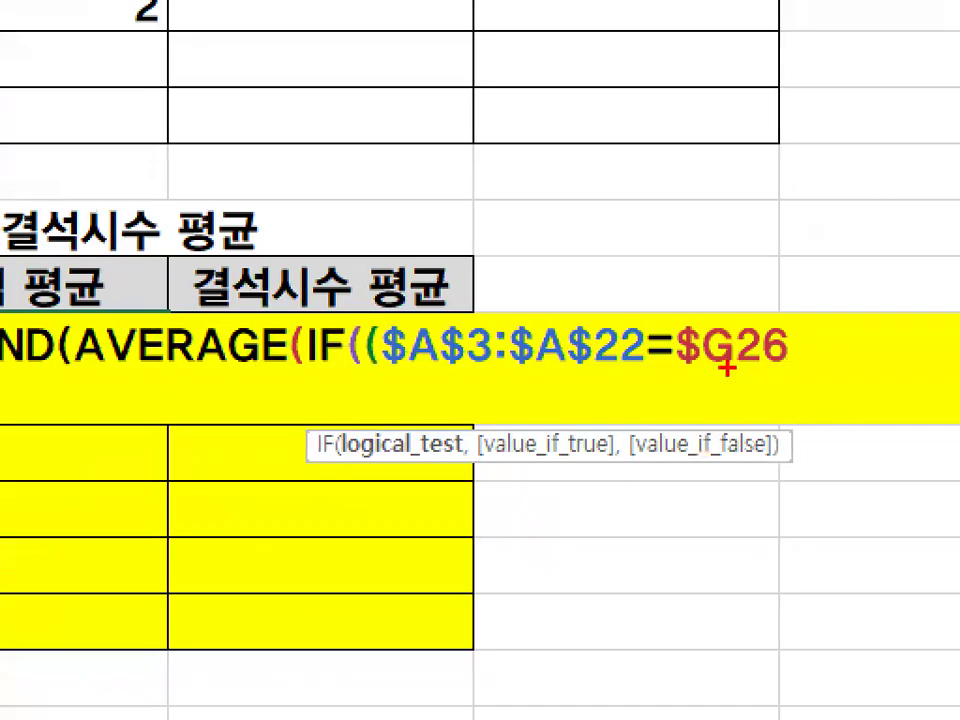
left_click_drag(759, 352, 761, 367)
left_click_drag(684, 320, 789, 200)
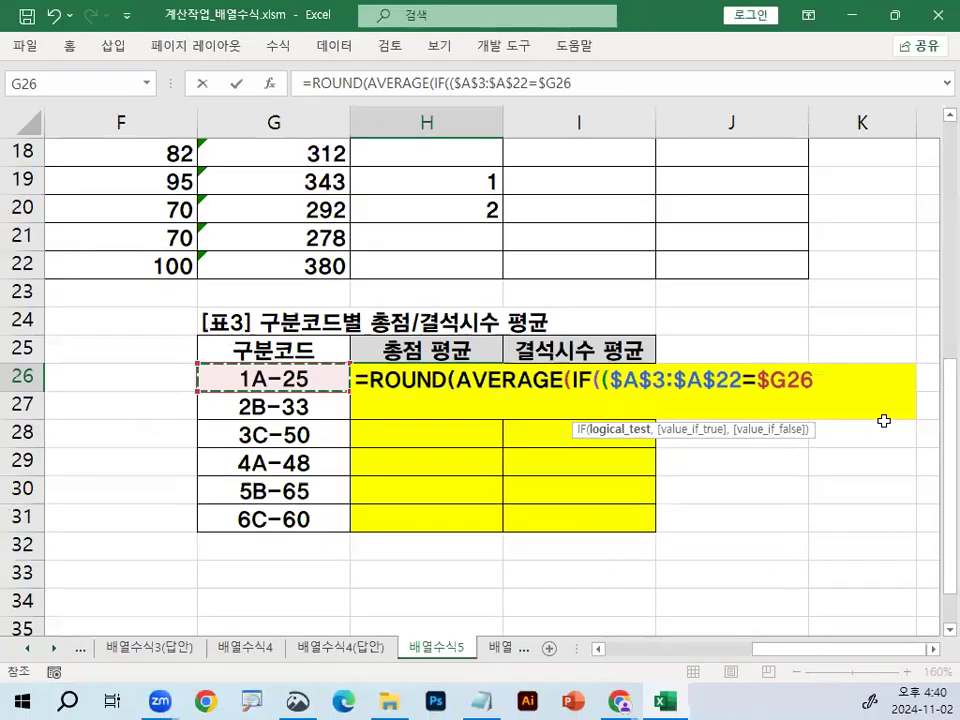
type(")")
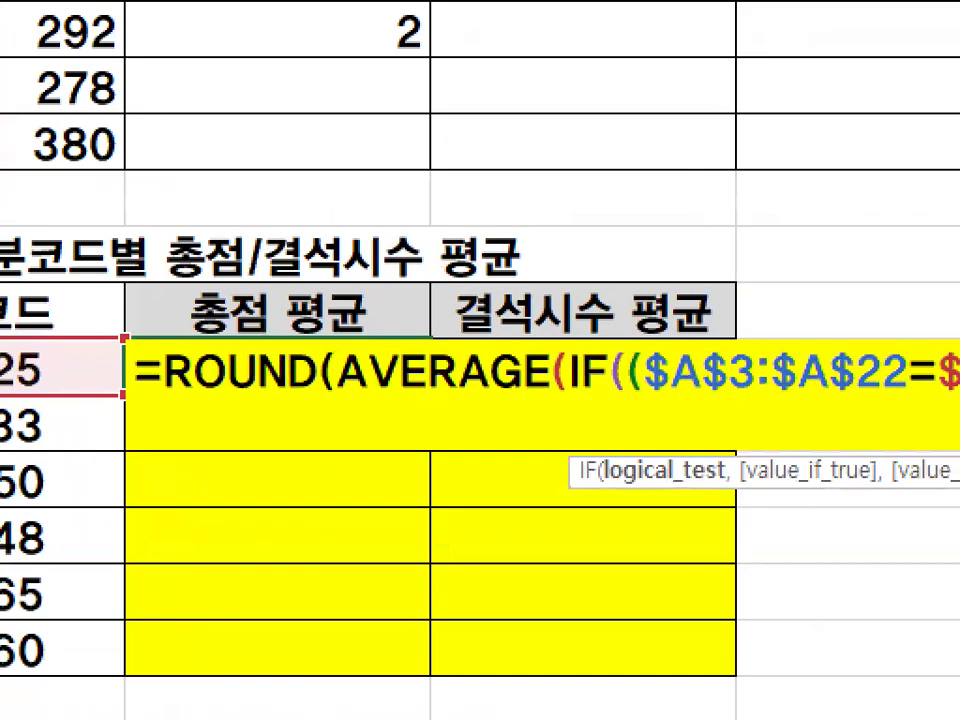
mouse_move(565, 370)
left_mouse_down()
mouse_move(566, 382)
mouse_move(589, 377)
mouse_move(558, 350)
left_mouse_up()
type(",")
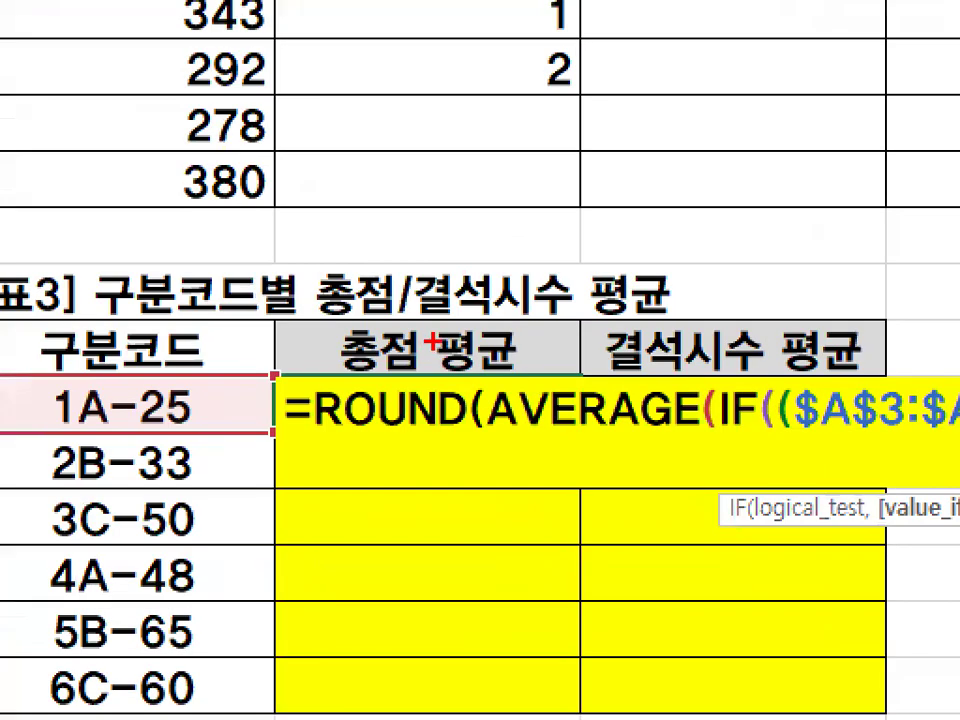
- Supply 표1's 총점 range as the IF's true value, fixing only its rows as G$3:G$22
mouse_move(429, 350)
left_mouse_down()
mouse_move(385, 366)
mouse_move(431, 350)
mouse_move(345, 310)
mouse_move(325, 345)
mouse_move(365, 302)
left_mouse_up()
scroll(132, 324, "up", 6)
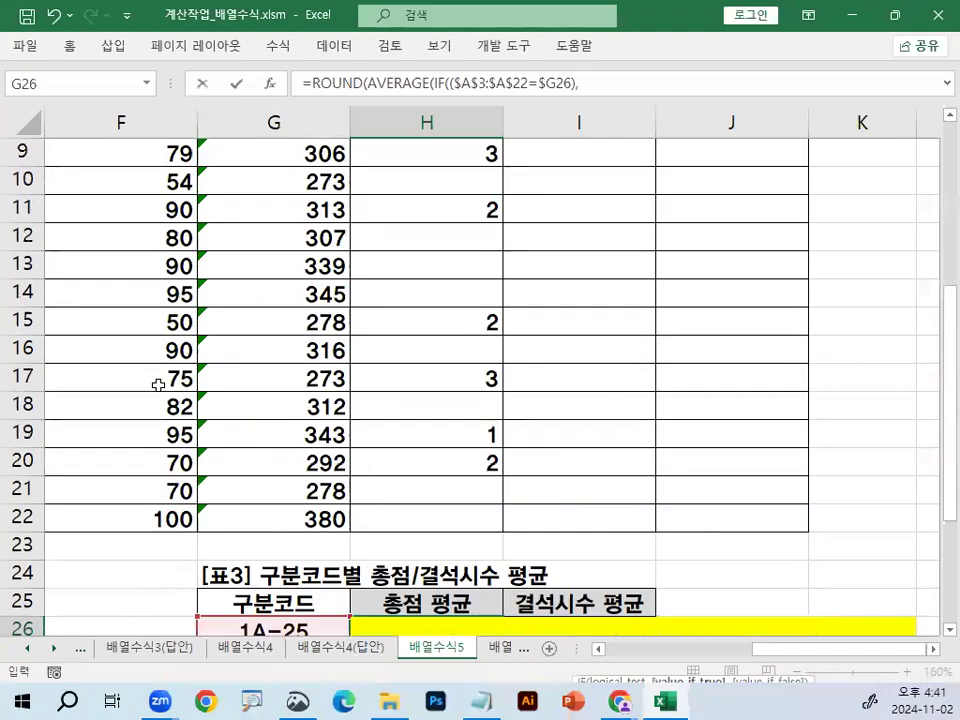
left_click_drag(248, 218, 285, 574)
key("F4")
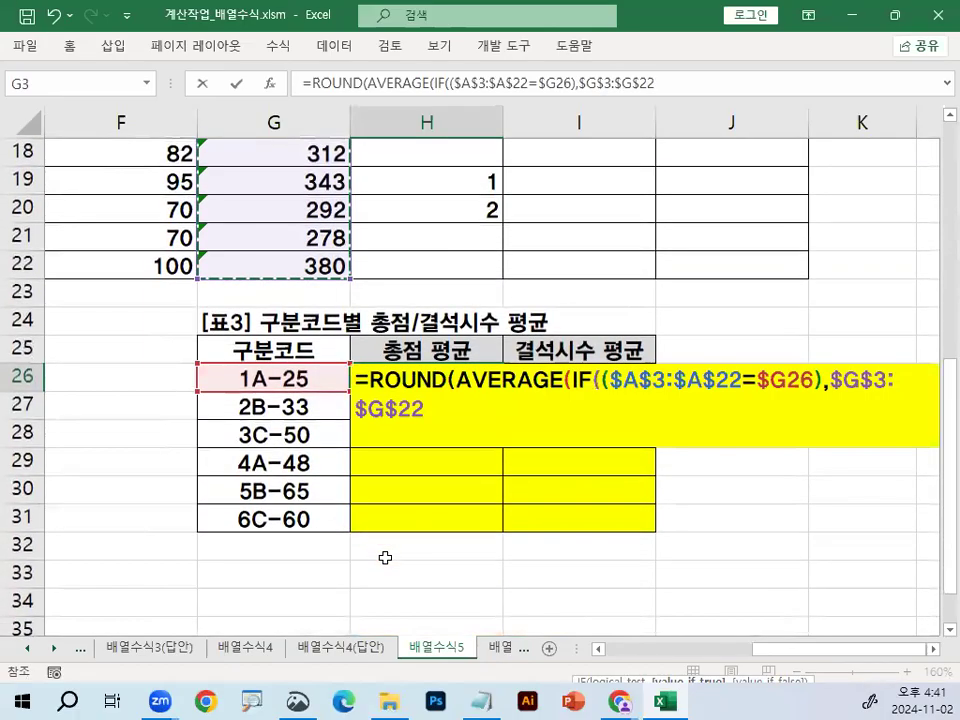
key("F4")
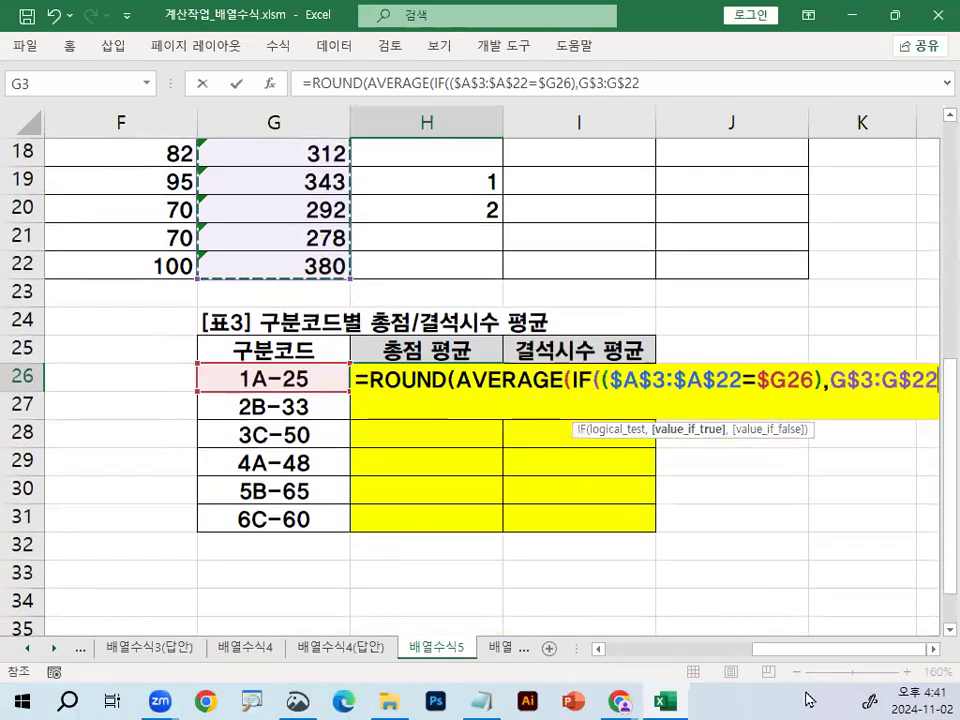
- Underline the G$3:G$22 range in the formula and check-mark its unfixed column with temporary red strokes, clearing them
double_click(932, 652)
key("ctrl+1")
left_click(604, 397)
left_click_drag(450, 393, 645, 393)
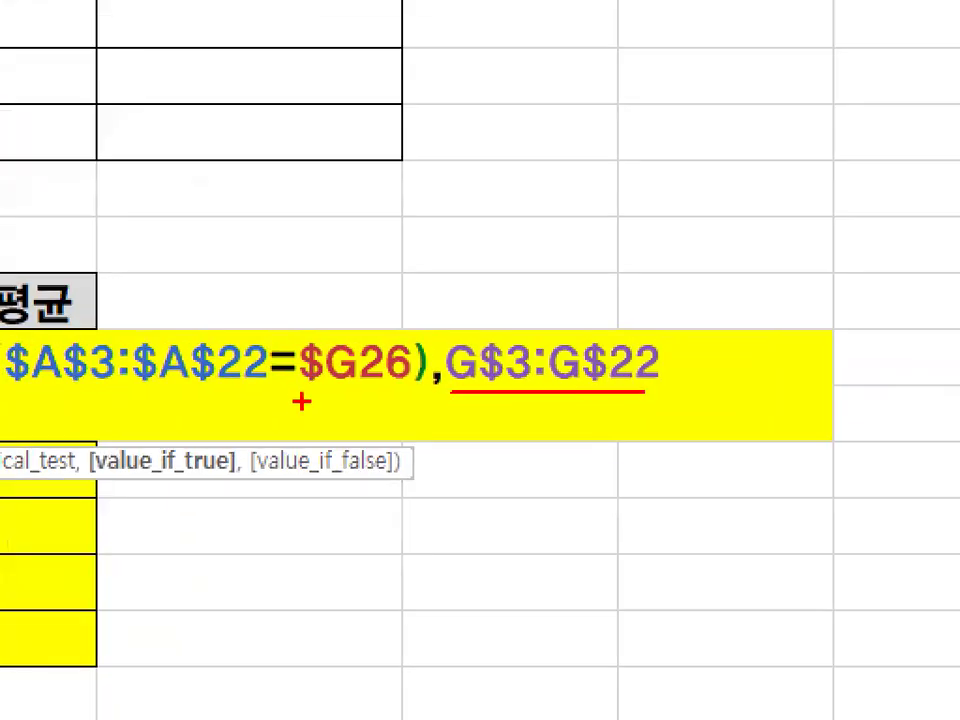
left_click_drag(443, 311, 490, 280)
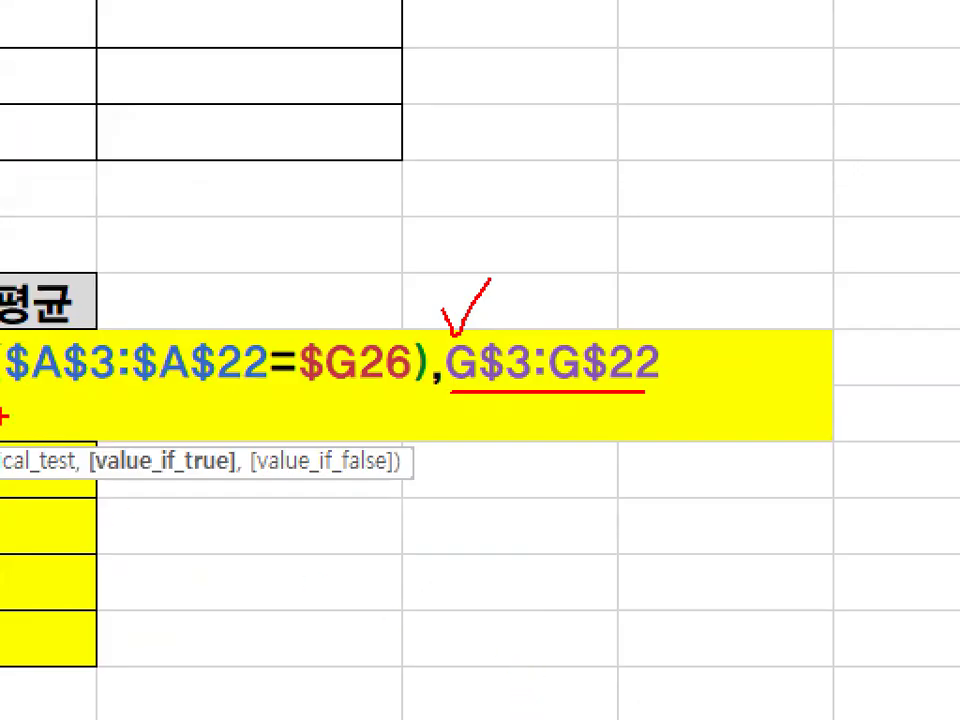
key("Escape")
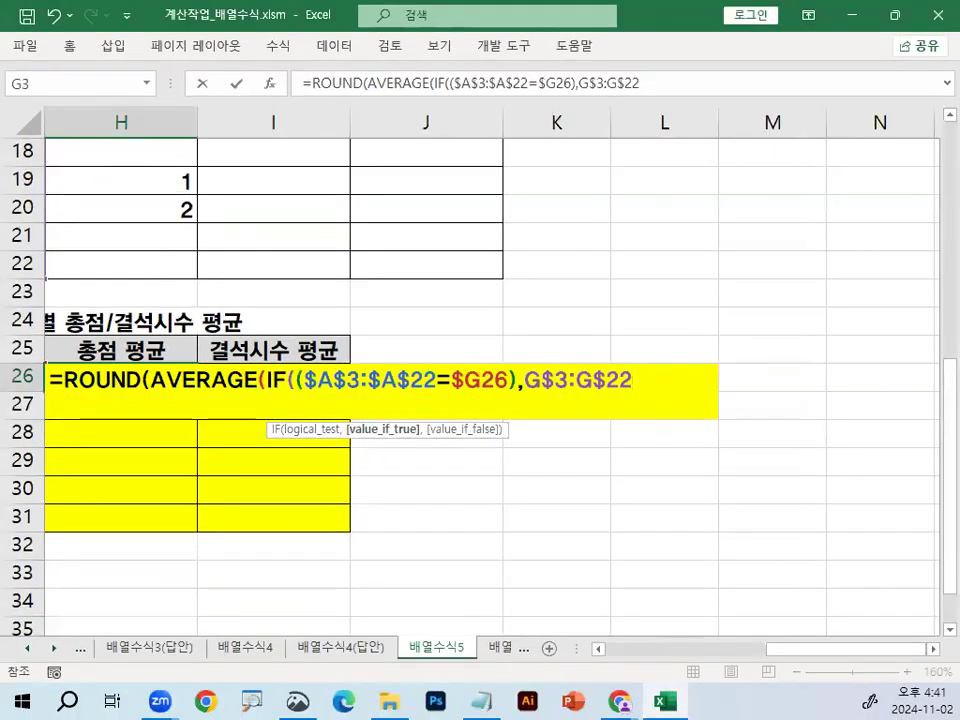
- Close the IF and AVERAGE functions and underline the complete AVERAGE part with a temporary red stroke
type("))")
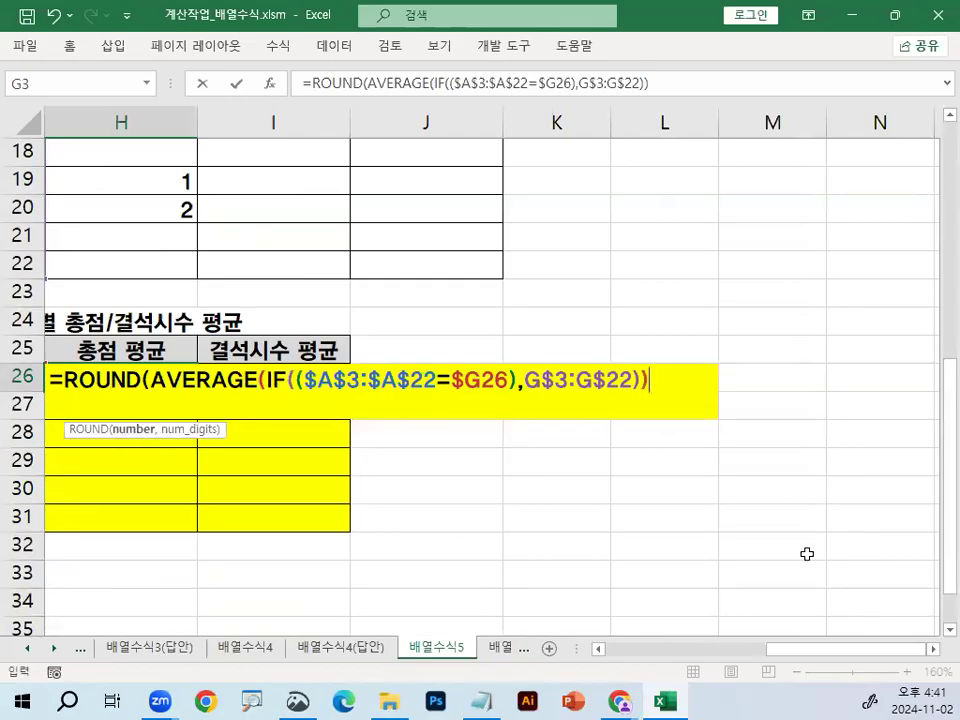
key("ctrl+1")
mouse_move(301, 385)
left_mouse_down()
mouse_move(320, 384)
mouse_move(350, 345)
left_mouse_up()
key("Escape")
key("ctrl+2")
left_click_drag(160, 396, 645, 397)
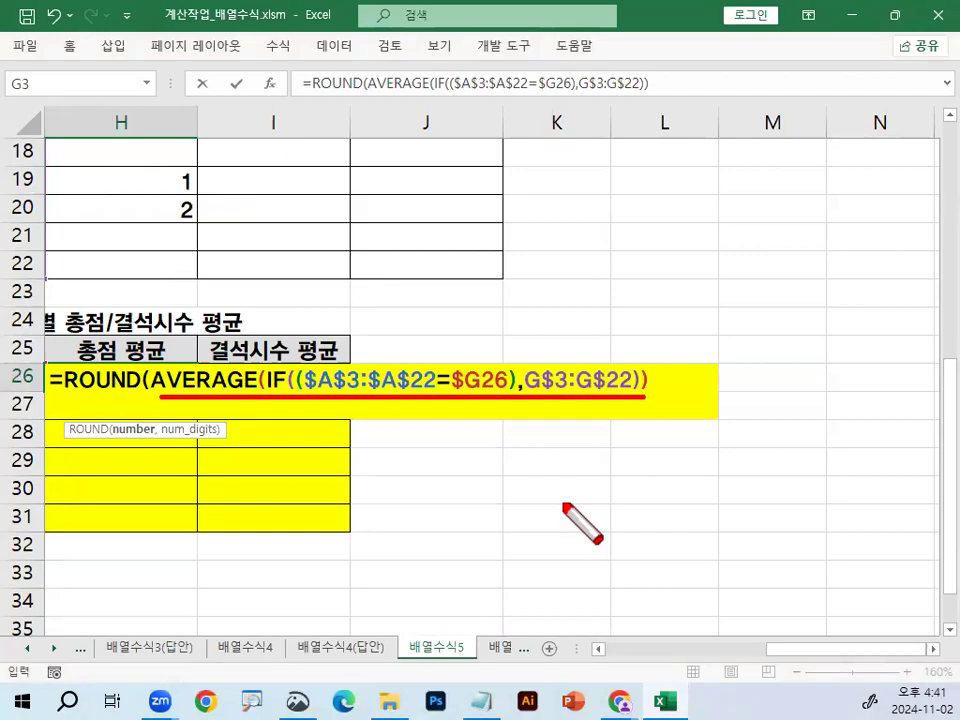
key("Escape")
- Complete ROUND with 1 decimal digit, enter it as an array formula, and fill it across H26:I31 in 표3
type(",")
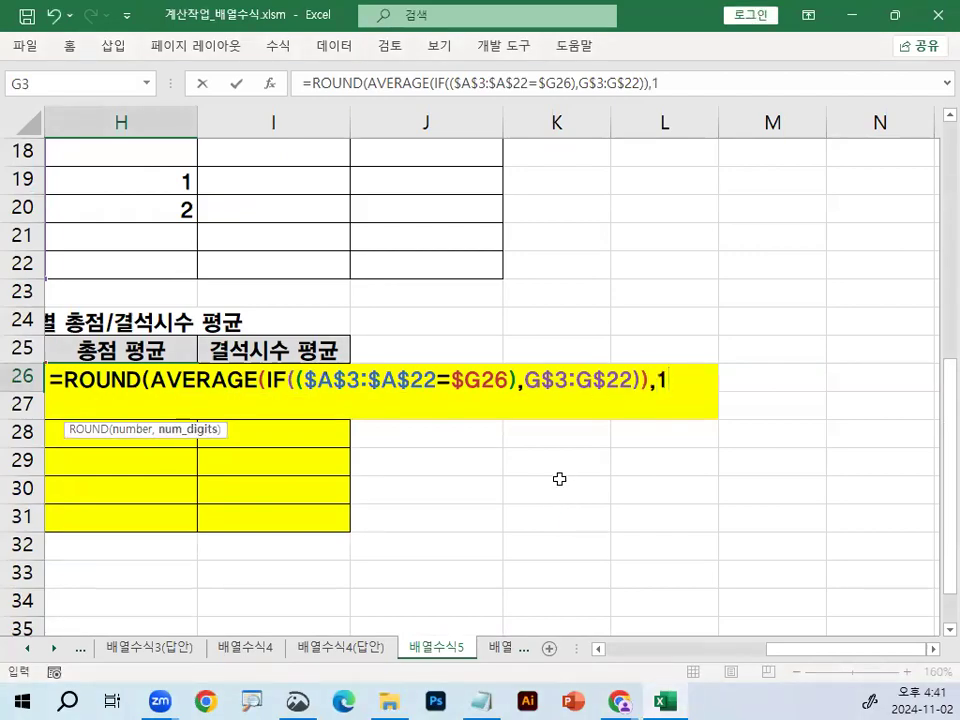
type("1)")
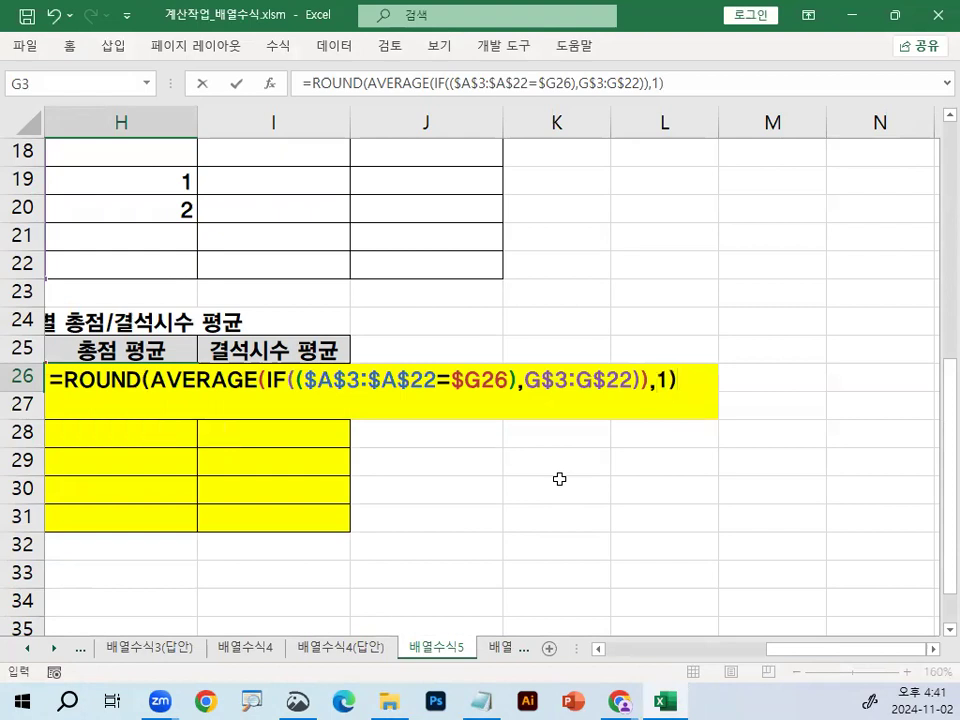
key("ctrl+shift+Return")
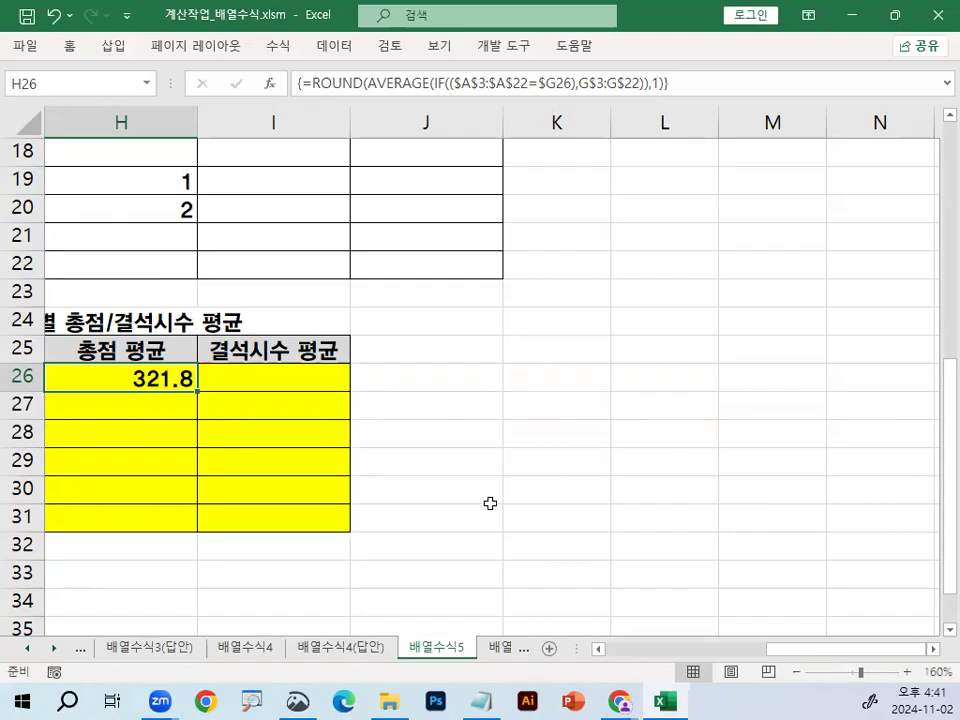
left_click_drag(198, 391, 340, 528)
left_click(155, 378)
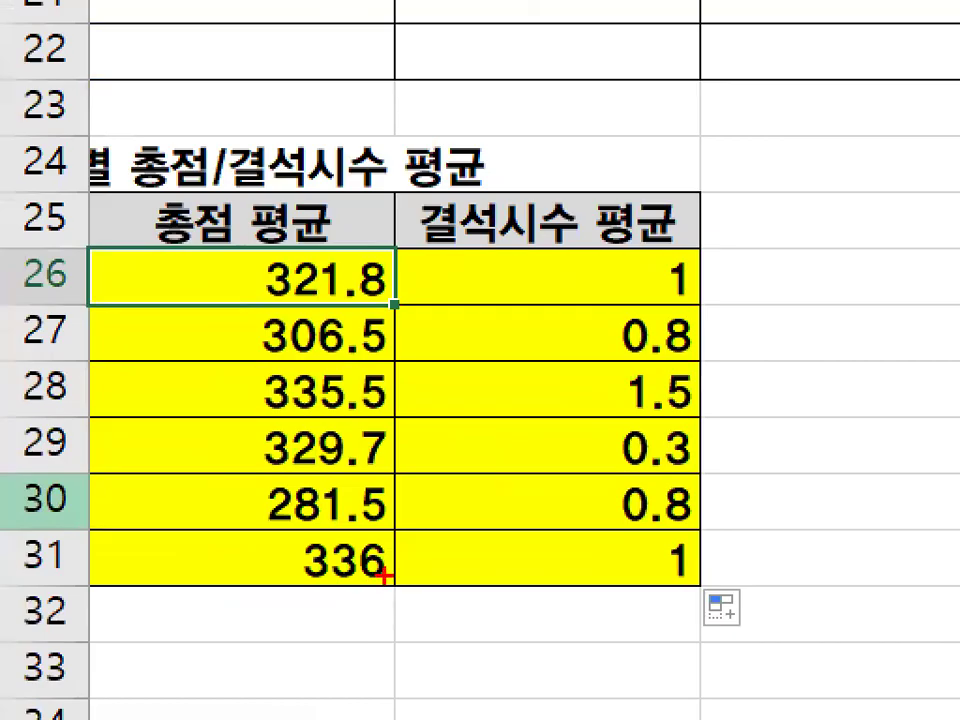
- Circle the 총점 평균 result in row 31 and annotate beside it with temporary red strokes, clearing them
left_click_drag(320, 585, 397, 571)
left_click_drag(297, 550, 357, 533)
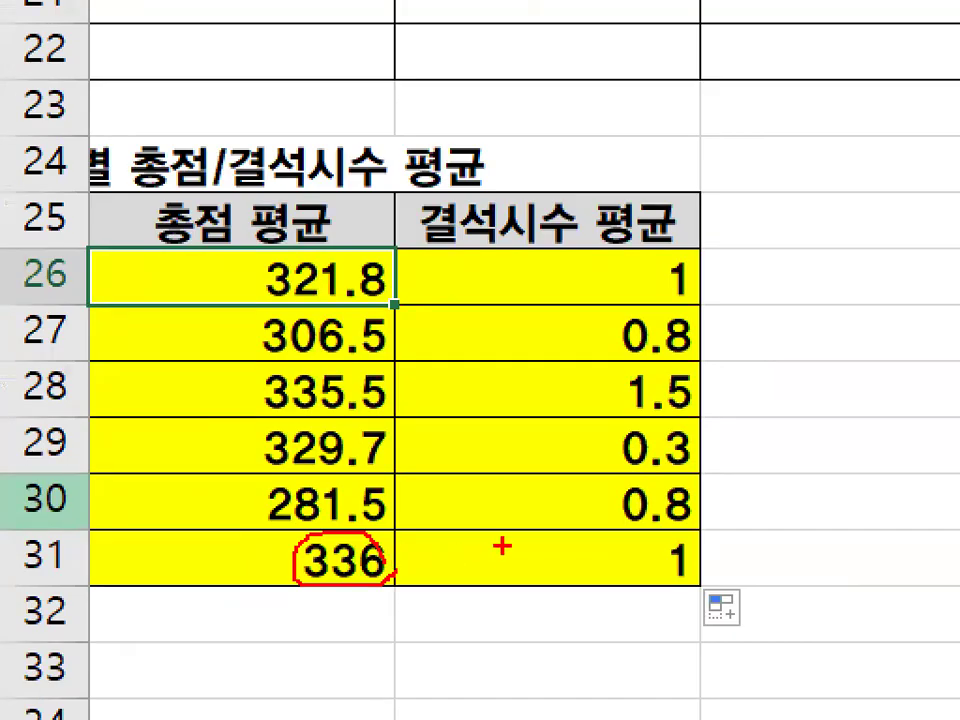
left_click_drag(355, 527, 378, 590)
left_click_drag(482, 556, 484, 577)
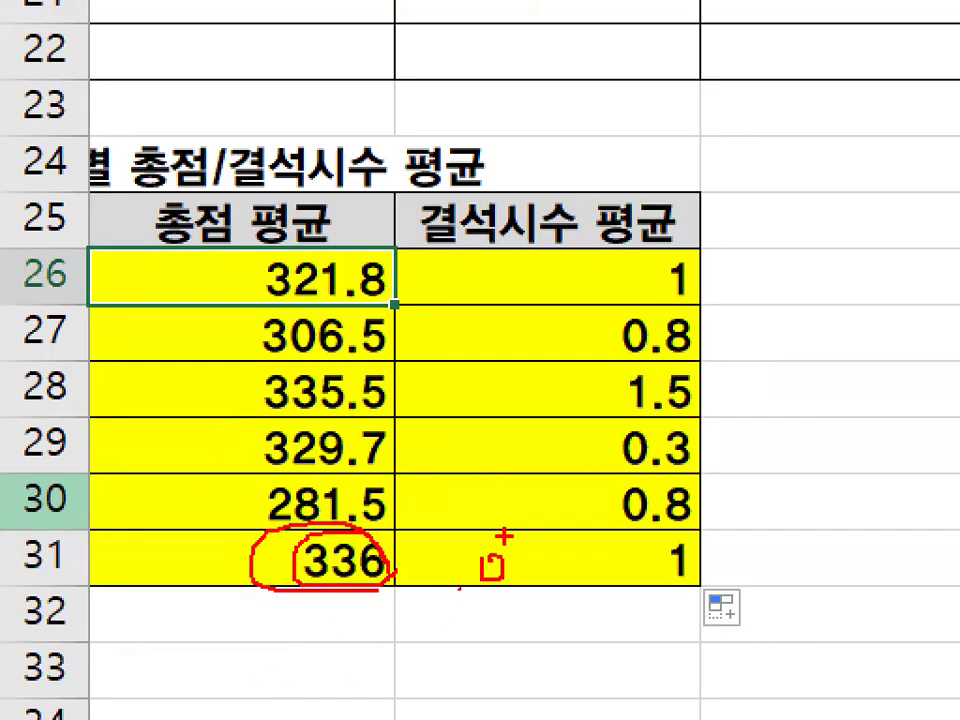
key("Escape")
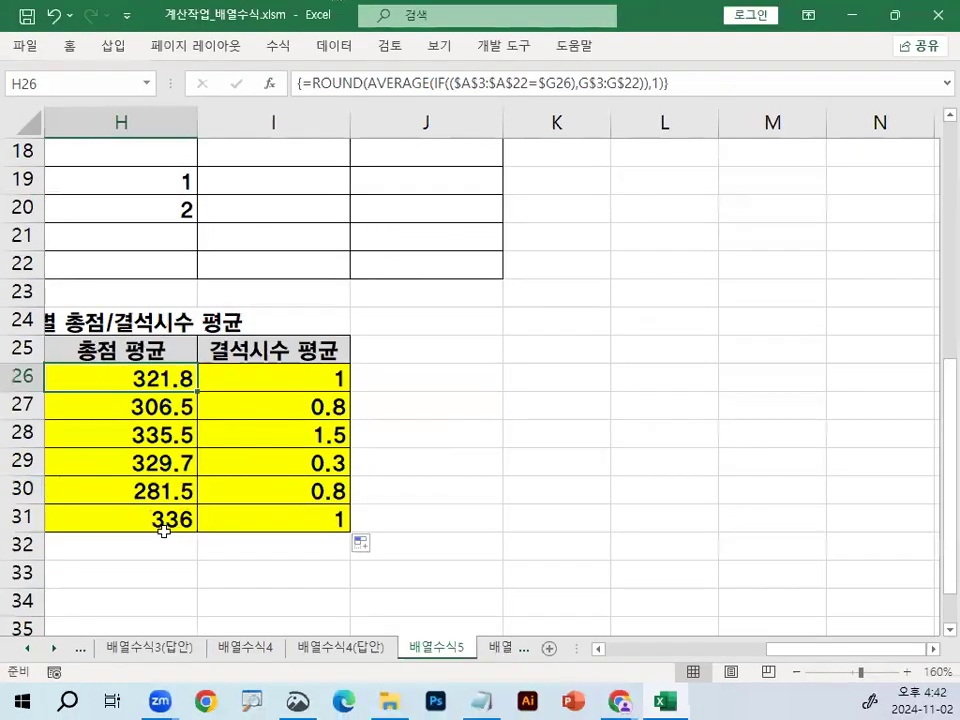
- Inspect the array formulas in 총점 평균 cells H31 and H26 and view the filled 표3 results up close
left_click(164, 528)
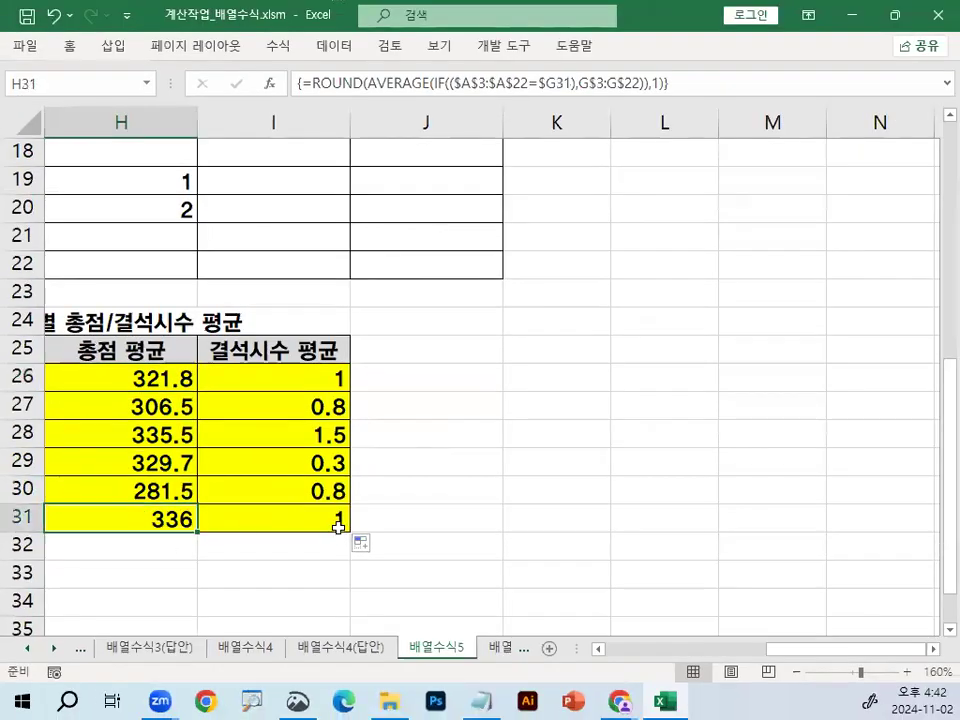
key("ctrl+1")
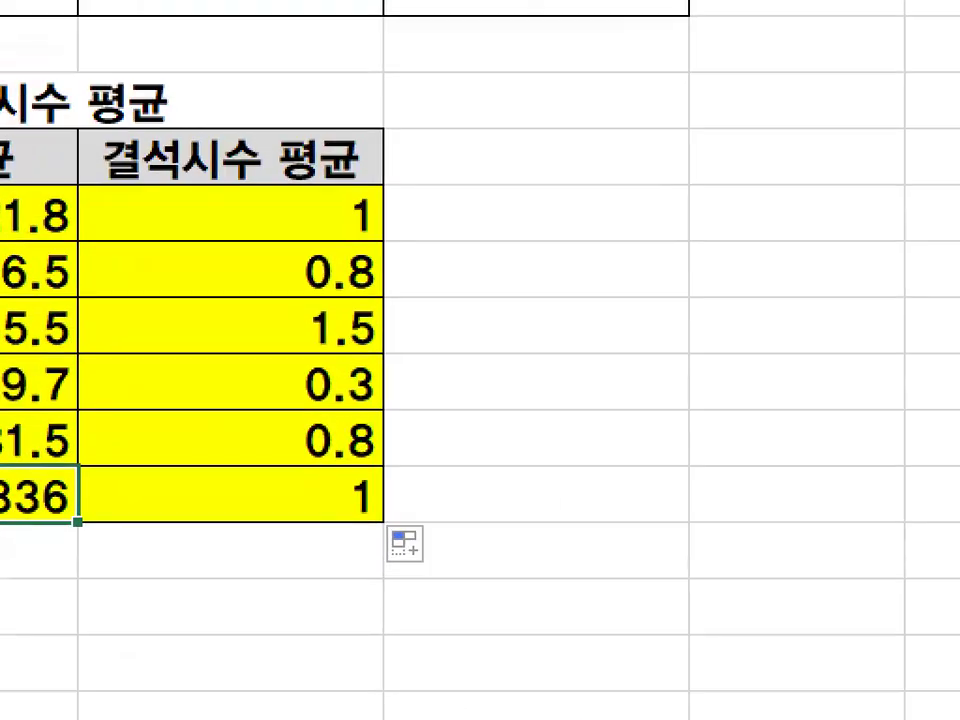
key("Escape")
left_click(148, 380)
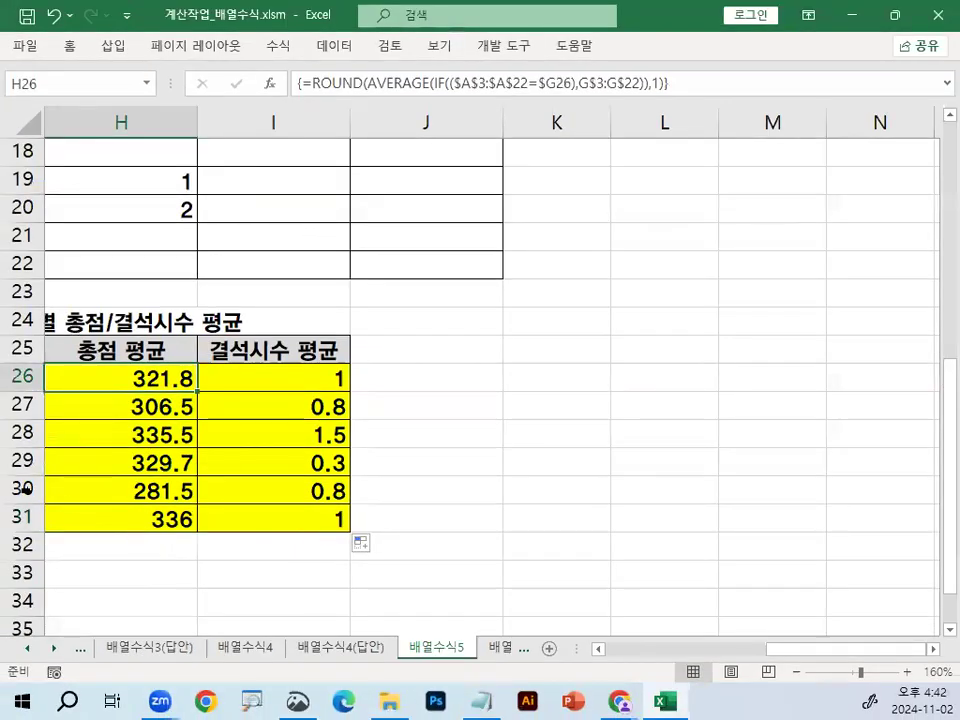
key("ctrl+1")
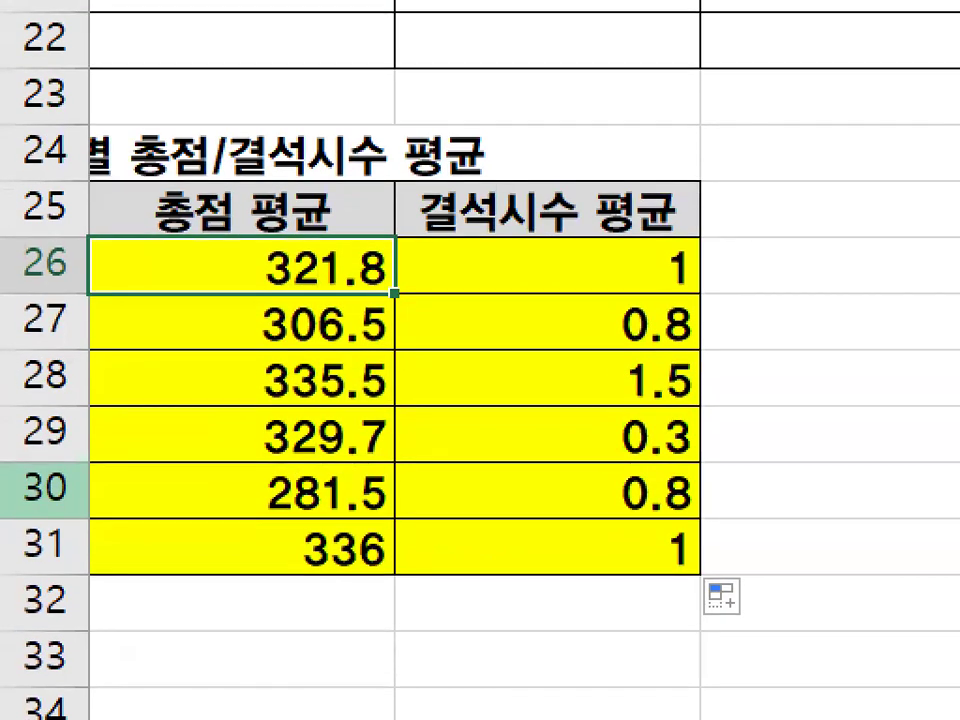
key("Escape")
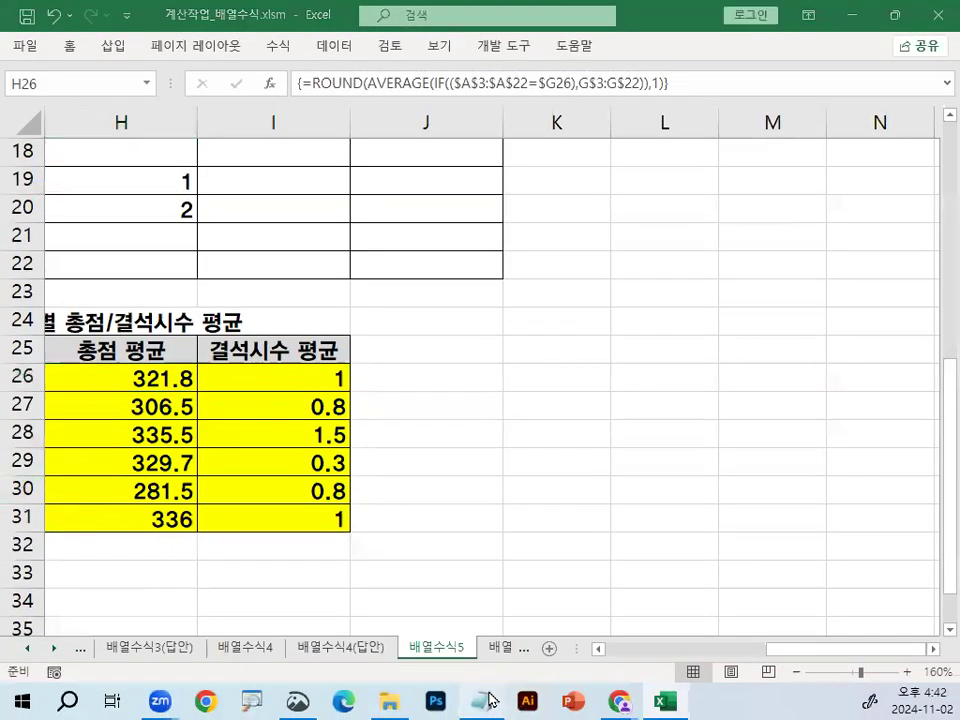
- Switch to the Notepad class notes, record =ROUND(AVERAGE(IF(($A$3:$A$22=$G26), G$3:G$22)),1) under 최종식, and go to the line above 2번문제
key("alt+Tab")
type("=ROUND(AVERAGE(IF(($A$3:$A$22=$G26), G$3:G$22)),1)")
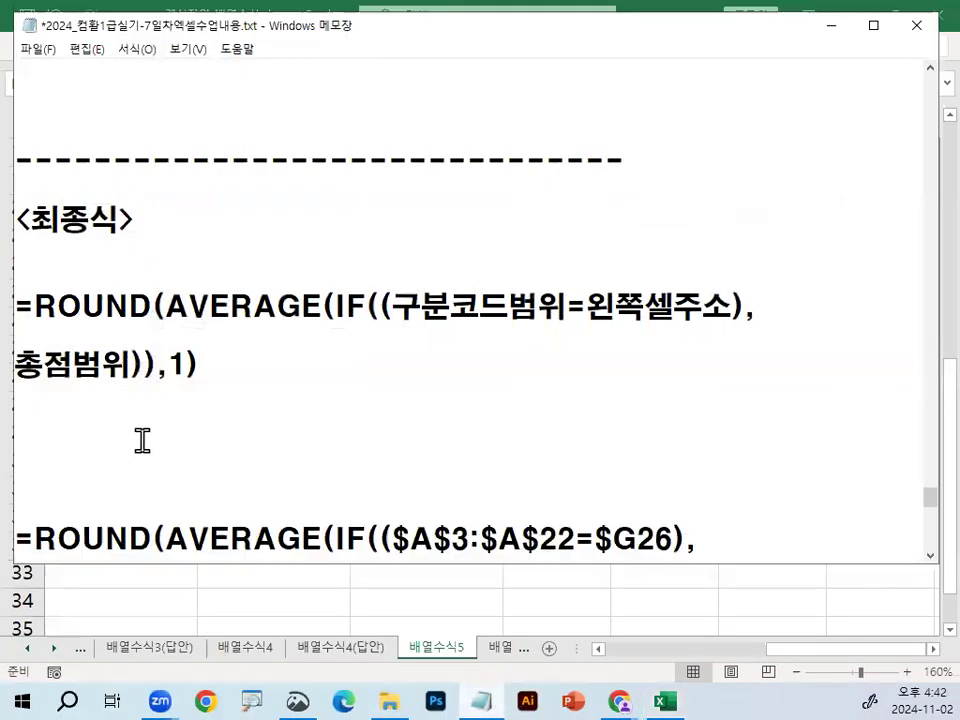
key("Down")
key("Down")
key("Down")
key("Down")
key("Down")
key("Down")
key("Down")
key("Down")
key("Down")
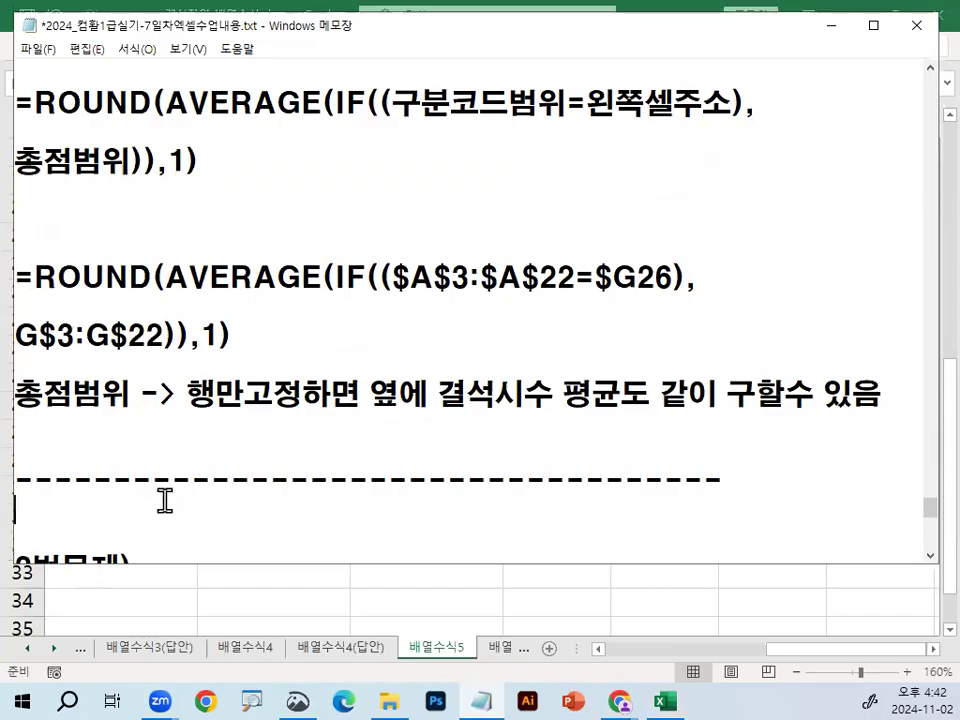
scroll(142, 505, "down", 1)
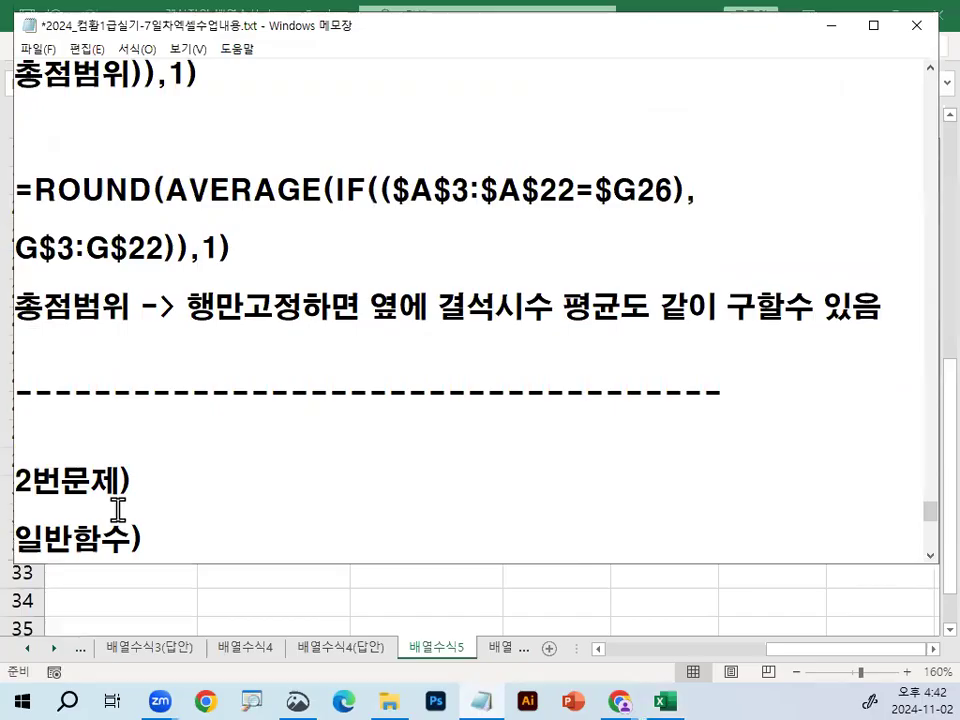
- Add FIND on a new line below the separator above 2번문제 and erase the word
key("Return")
type("FIND")
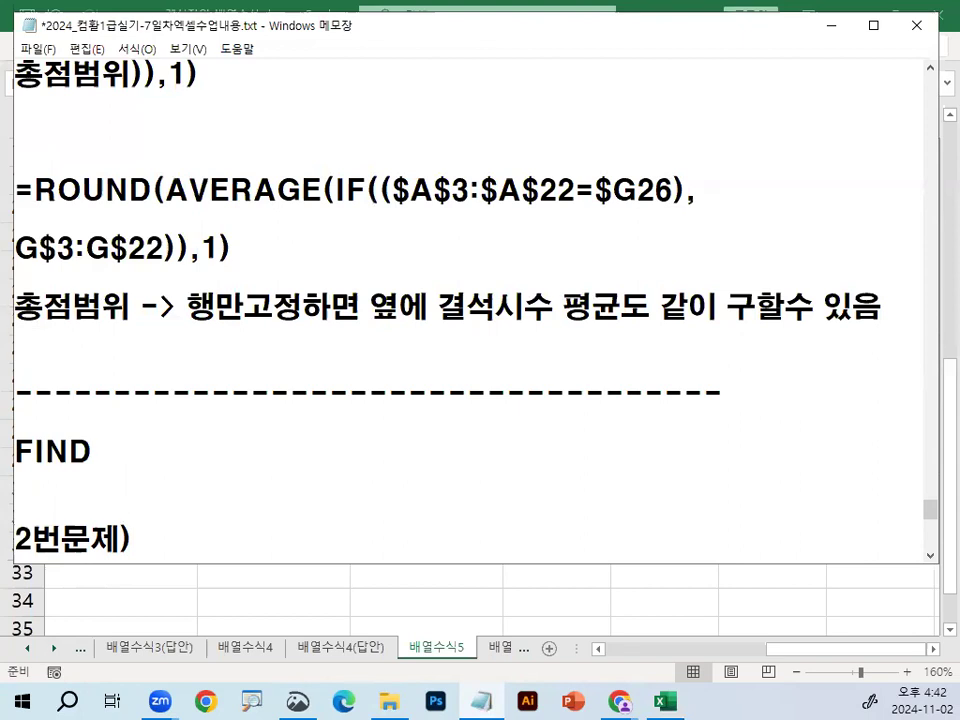
key("BackSpace")
key("BackSpace")
key("BackSpace")
key("BackSpace")
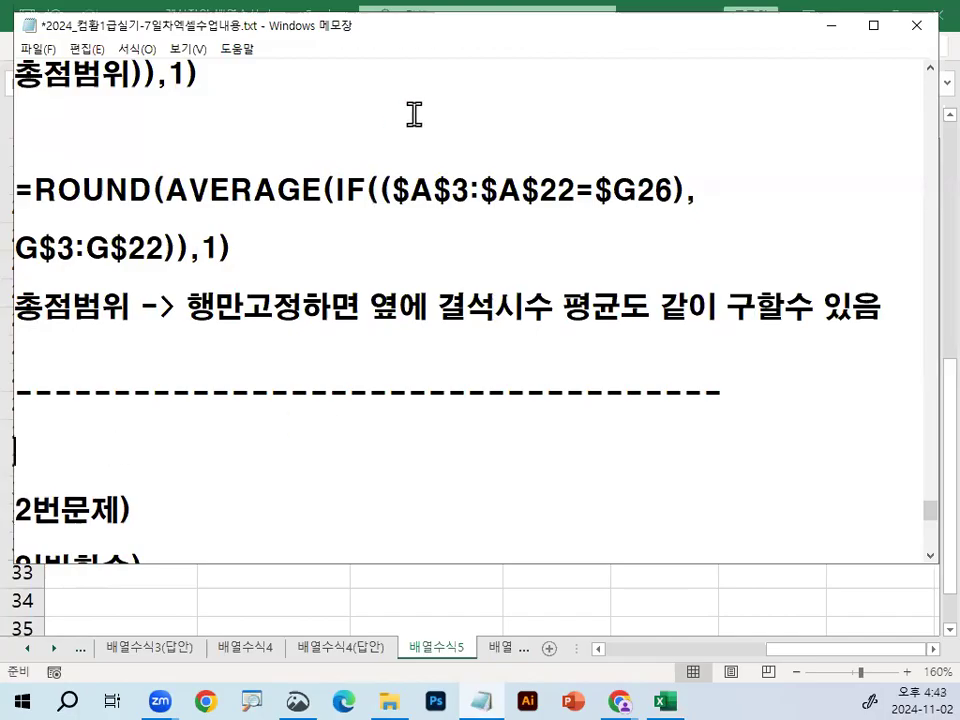
- Write a circled 33, a 4, and a curved arrow over the notes' formula area with temporary red strokes
key("ctrl+2")
mouse_move(454, 80)
left_mouse_down()
mouse_move(486, 103)
mouse_move(470, 120)
left_mouse_up()
mouse_move(500, 77)
left_mouse_down()
mouse_move(507, 133)
mouse_move(551, 121)
left_mouse_up()
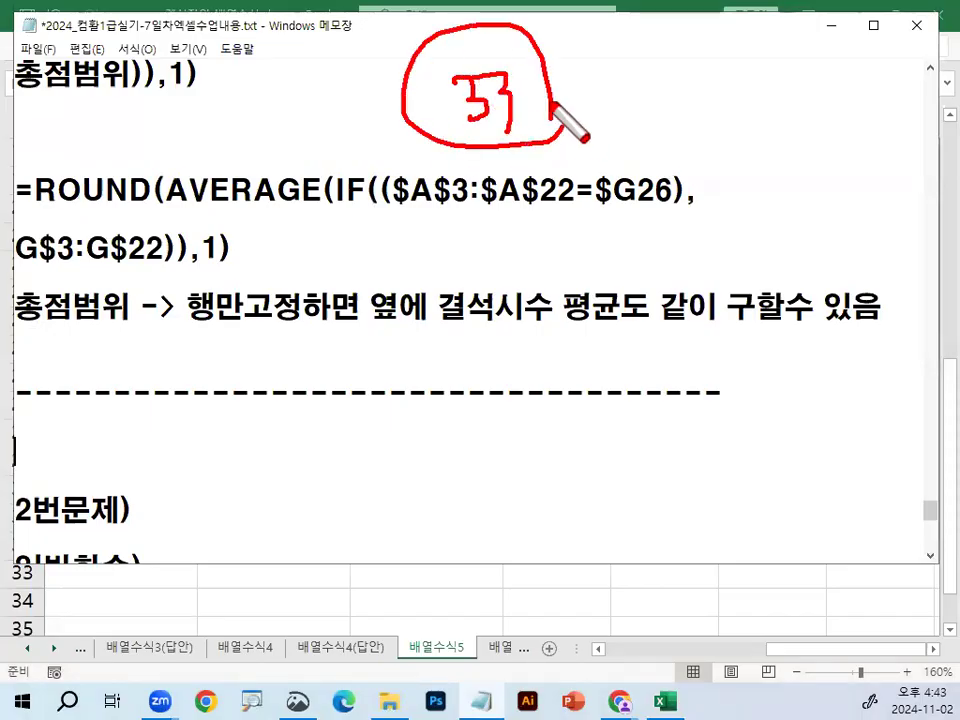
key("Escape")
key("ctrl+2")
mouse_move(538, 110)
left_mouse_down()
mouse_move(588, 145)
mouse_move(565, 157)
left_mouse_up()
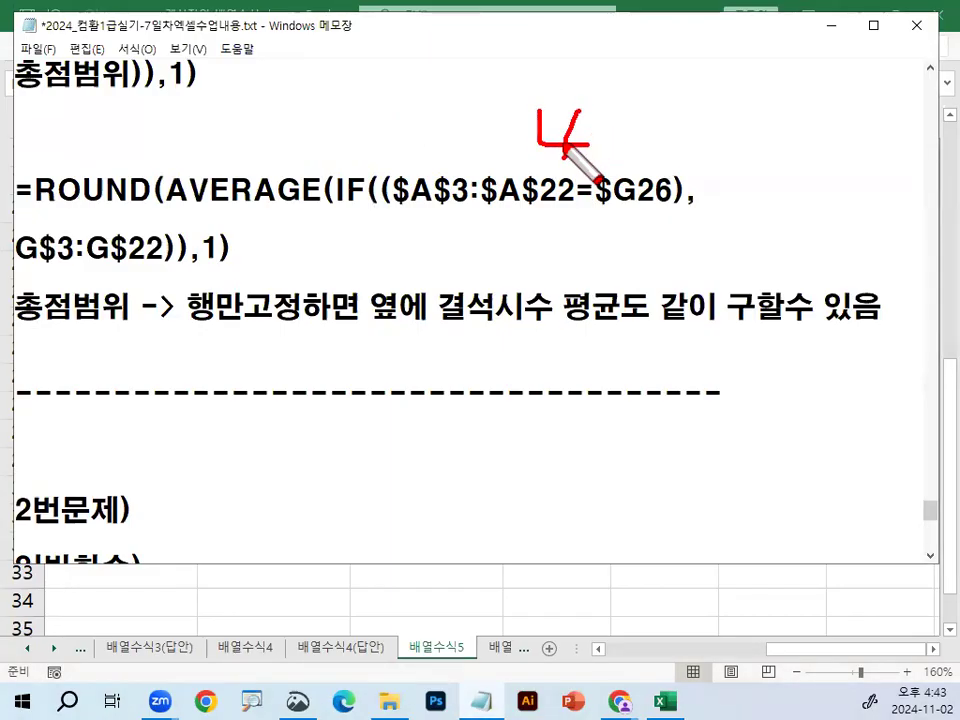
key("Escape")
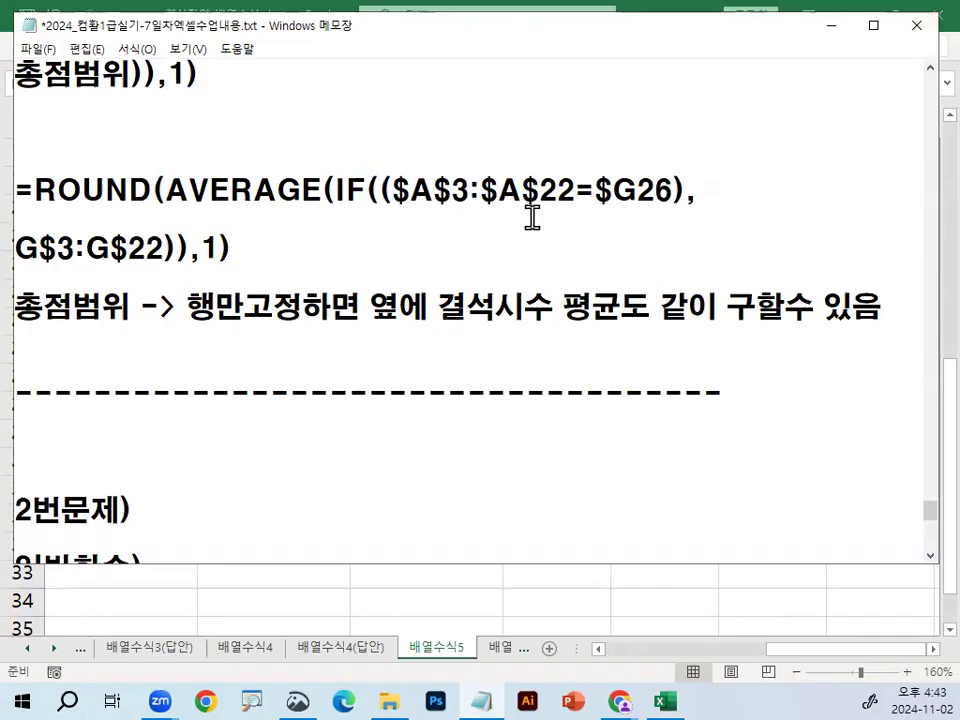
mouse_move(596, 80)
left_mouse_down()
mouse_move(645, 222)
mouse_move(625, 237)
left_mouse_up()
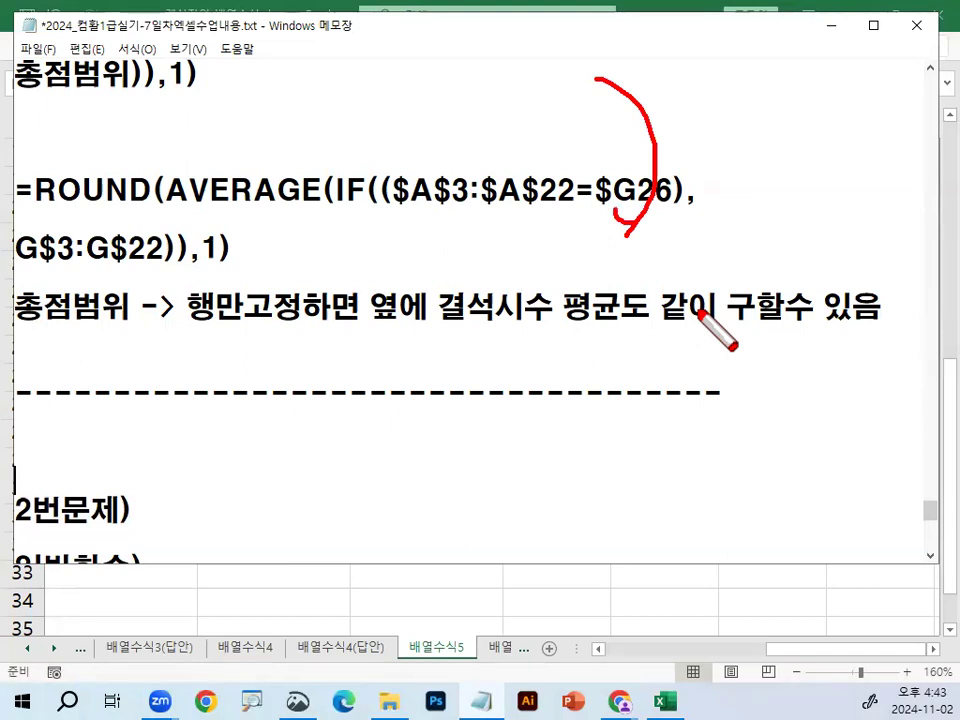
- Clear the red strokes from the notes and return to the Excel worksheet with the 표3 averages
key("Escape")
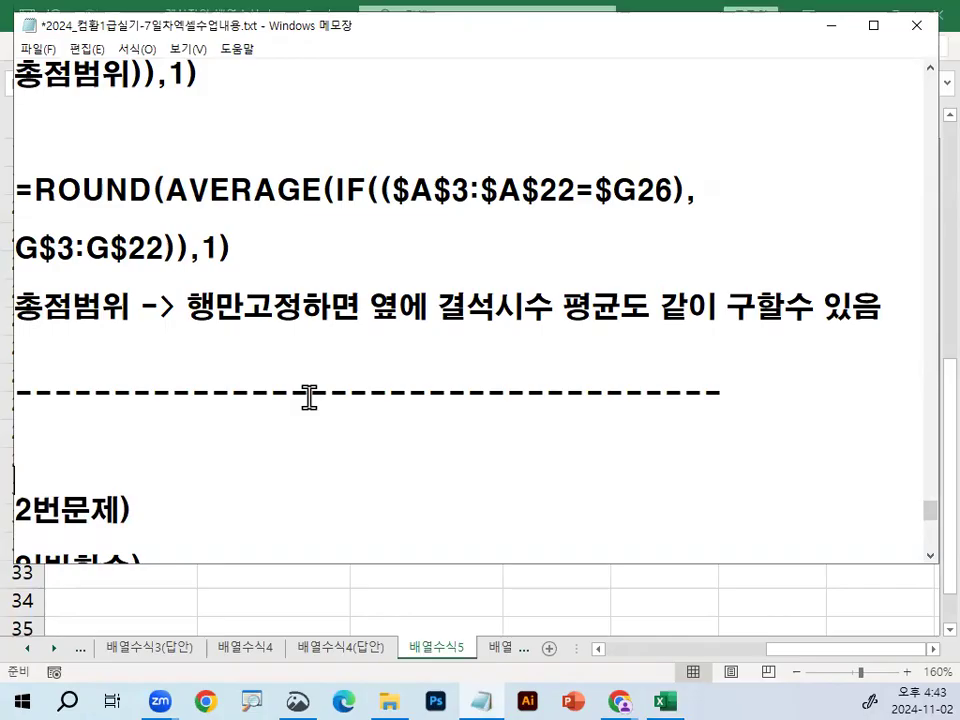
scroll(300, 440, "down", 1)
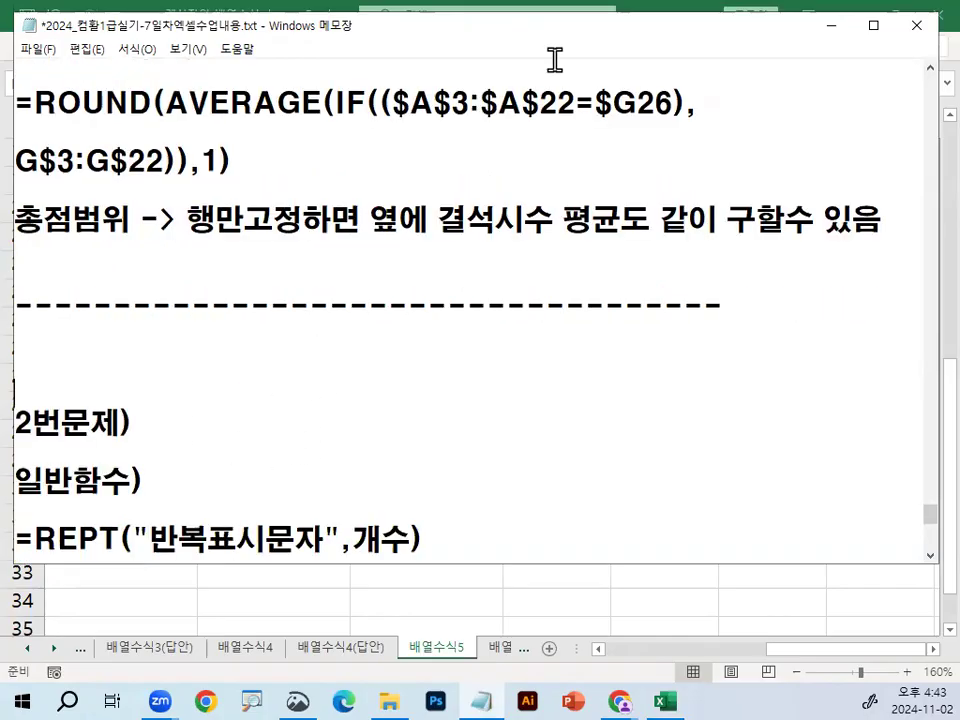
left_click(828, 30)
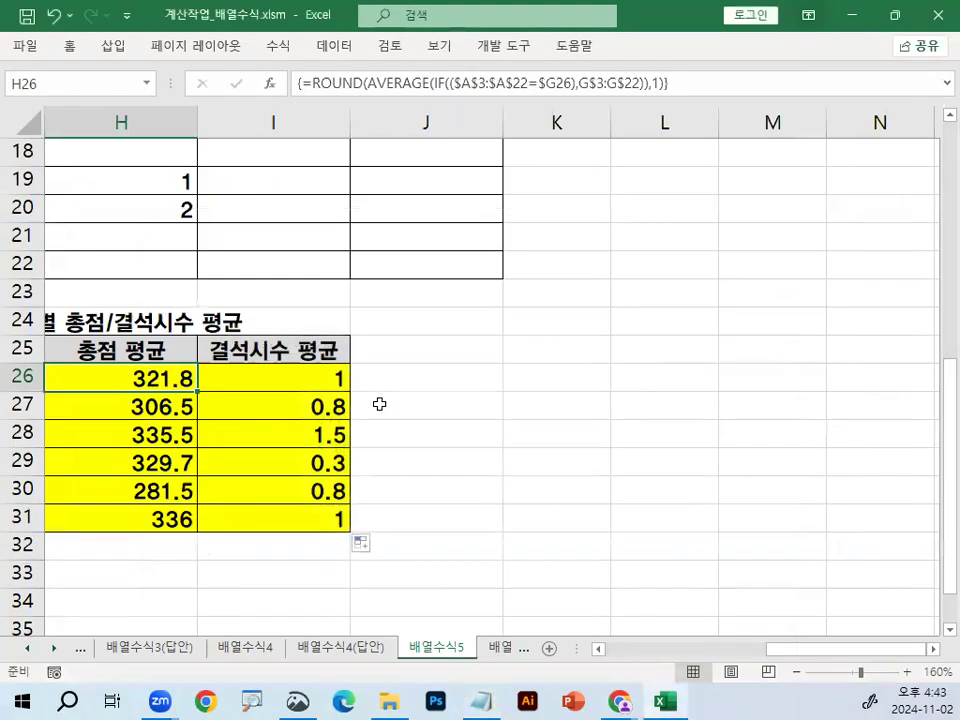
left_click(520, 379)
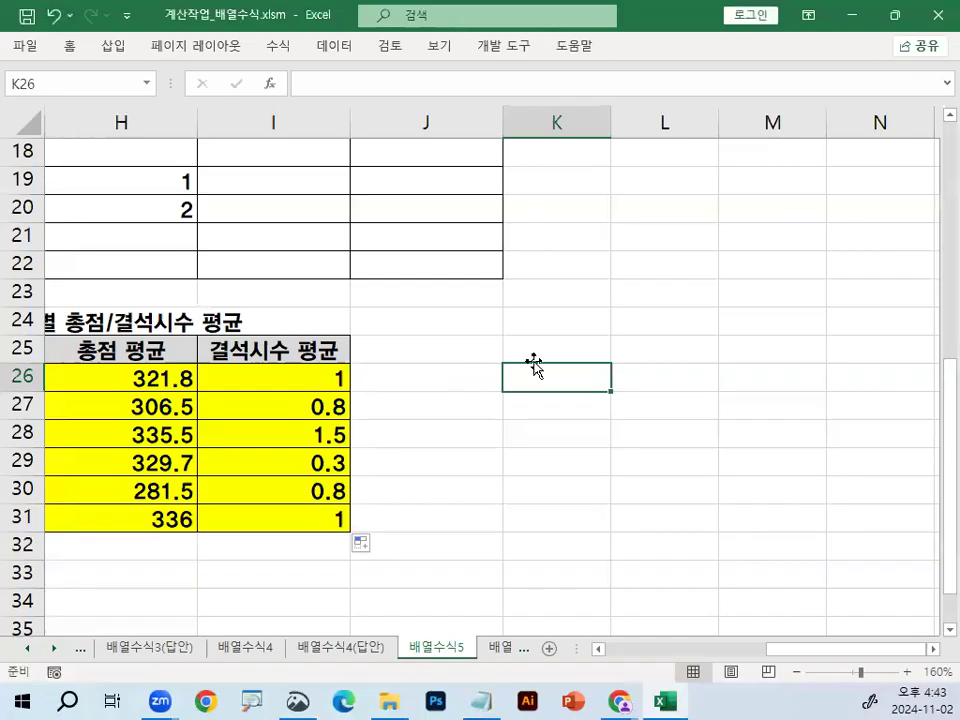
left_click(459, 451)
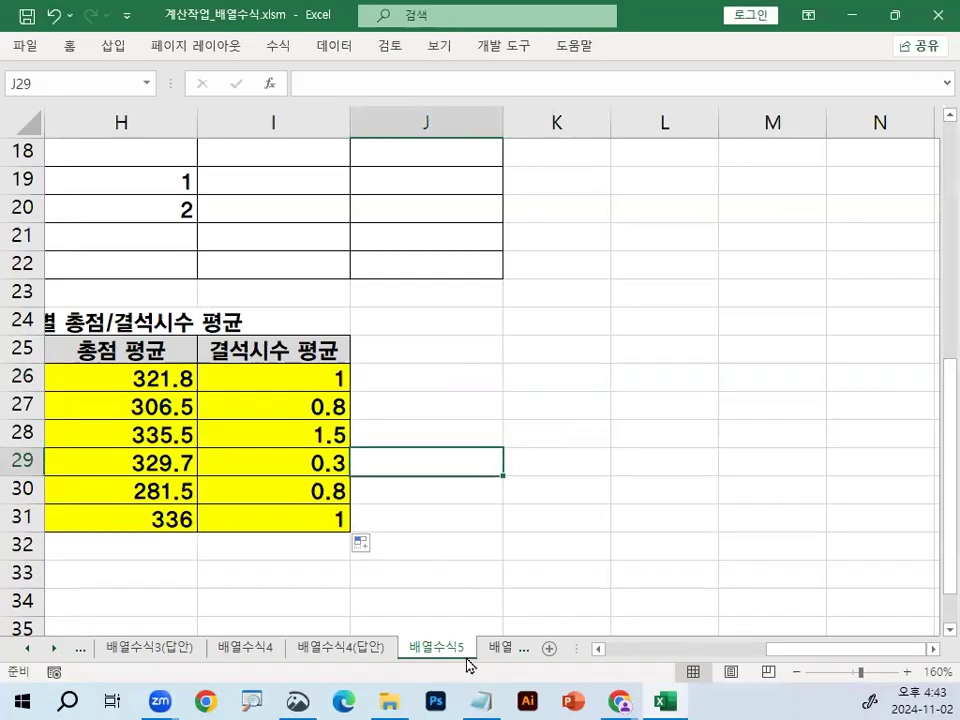
- Switch to the Notepad class notes and review the REPT syntax and its description under 2번문제
left_click(490, 700)
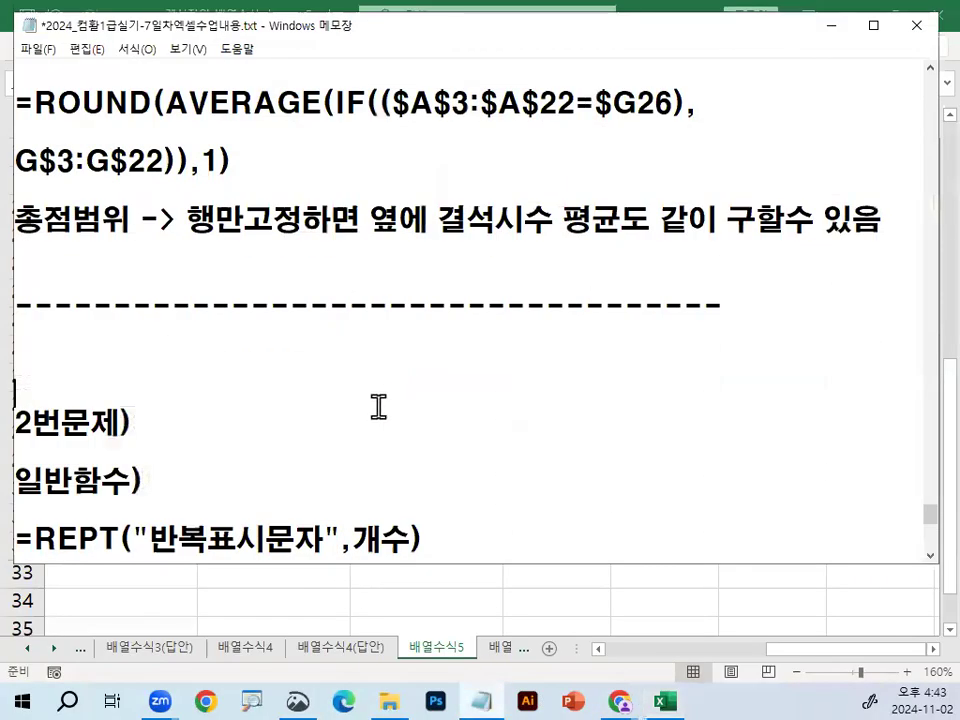
scroll(378, 409, "down", 2)
left_click_drag(36, 276, 166, 262)
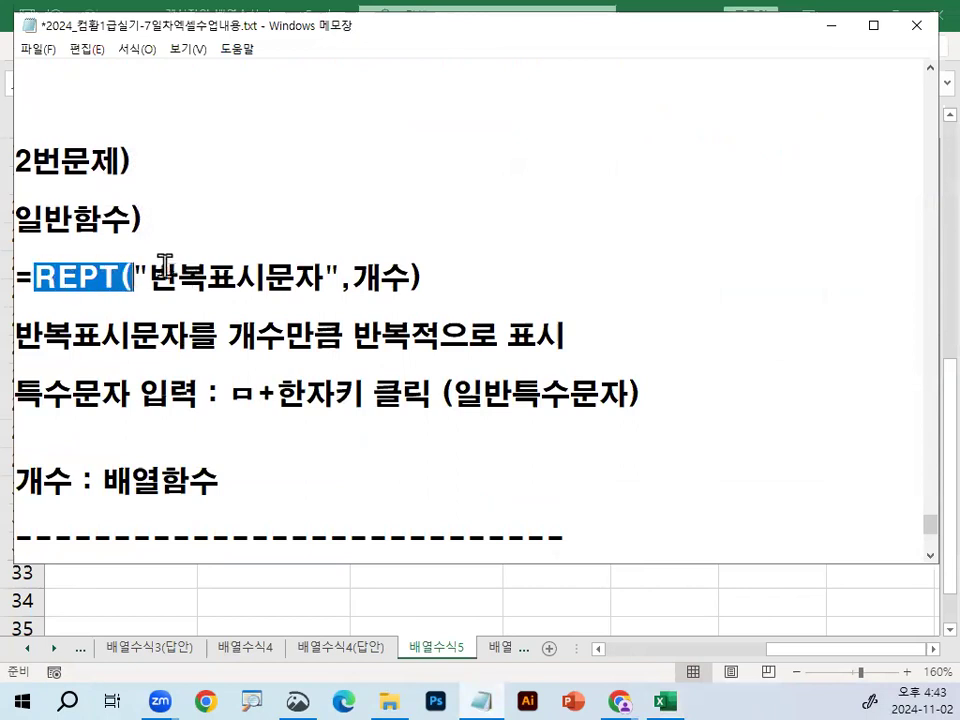
left_click_drag(34, 276, 398, 272)
left_click_drag(14, 336, 227, 337)
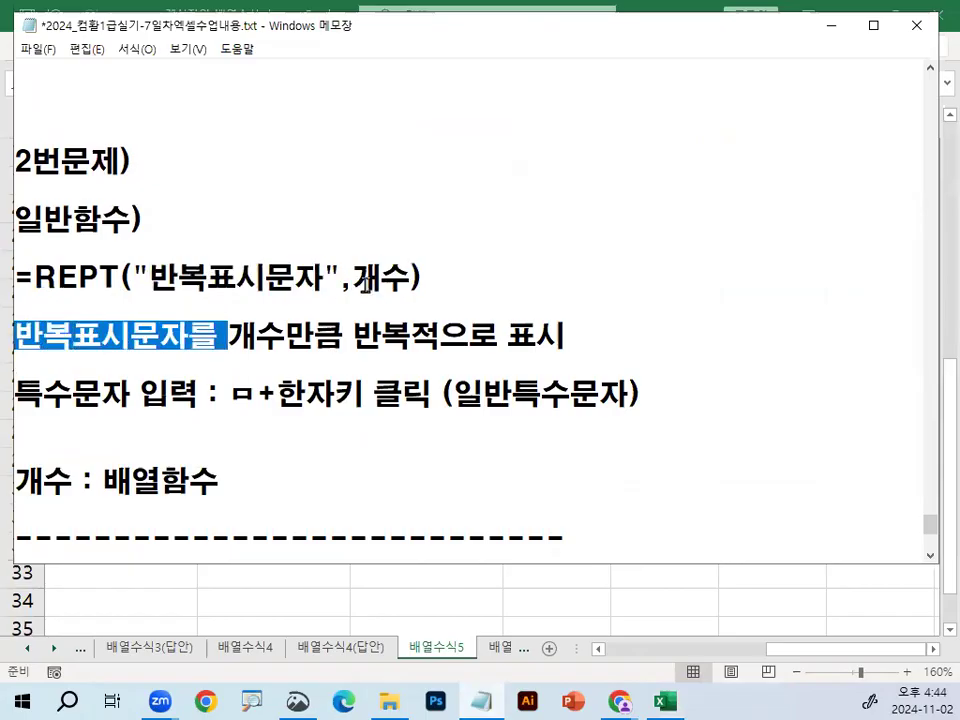
left_click_drag(352, 276, 410, 276)
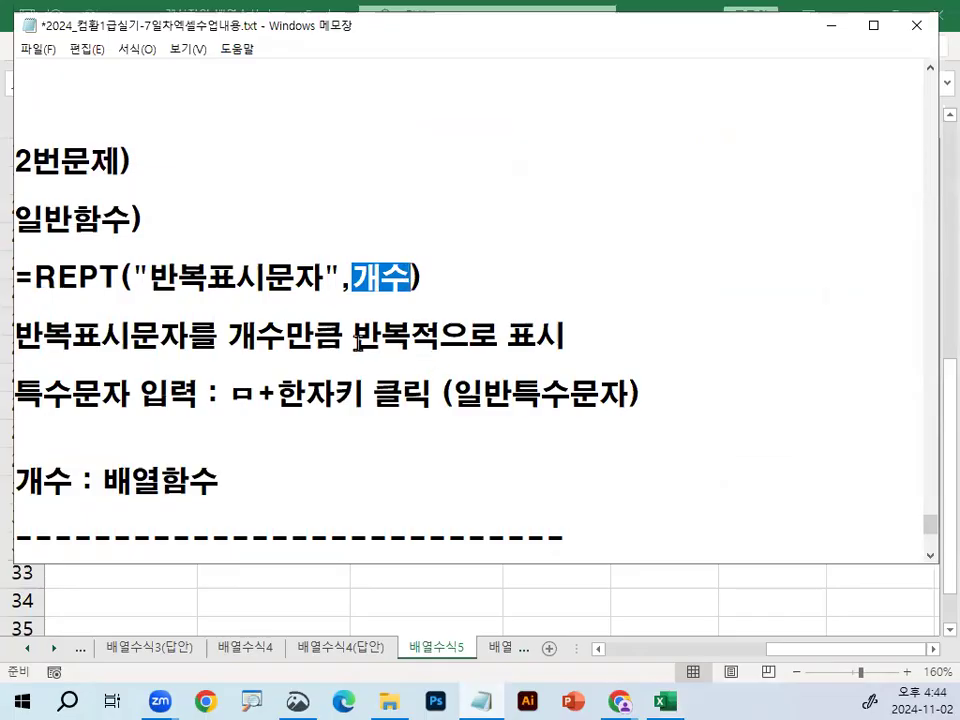
left_click_drag(352, 336, 541, 336)
key("shift+Home")
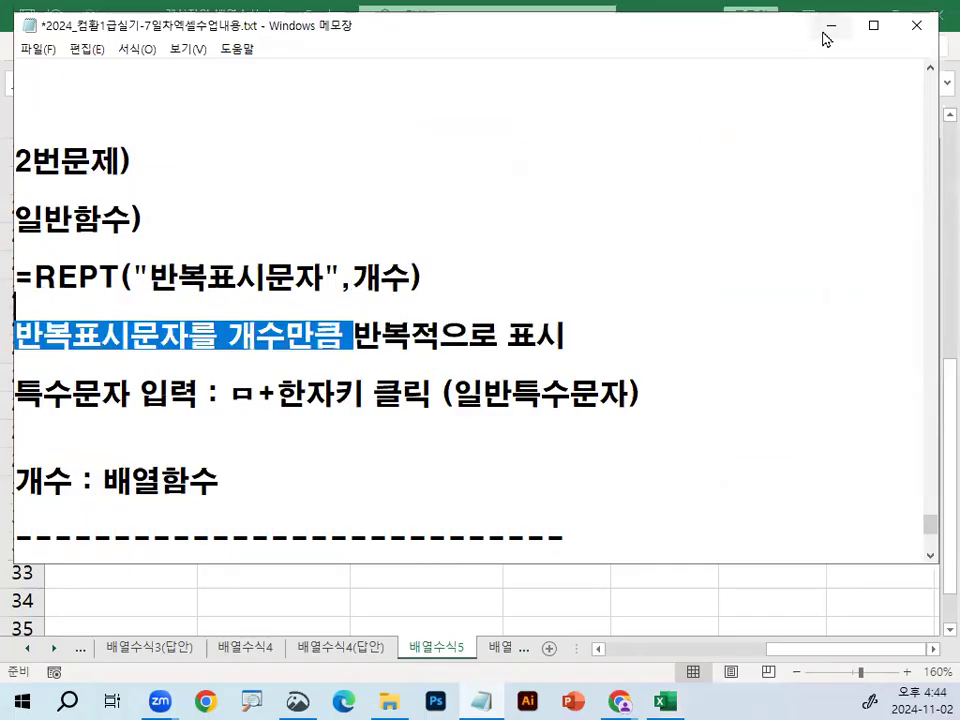
- Switch back to Excel and enter the headings 투표인원 in J38 and 투표율 in K38 in the empty area below 표3
left_click(829, 25)
scroll(578, 407, "down", 5)
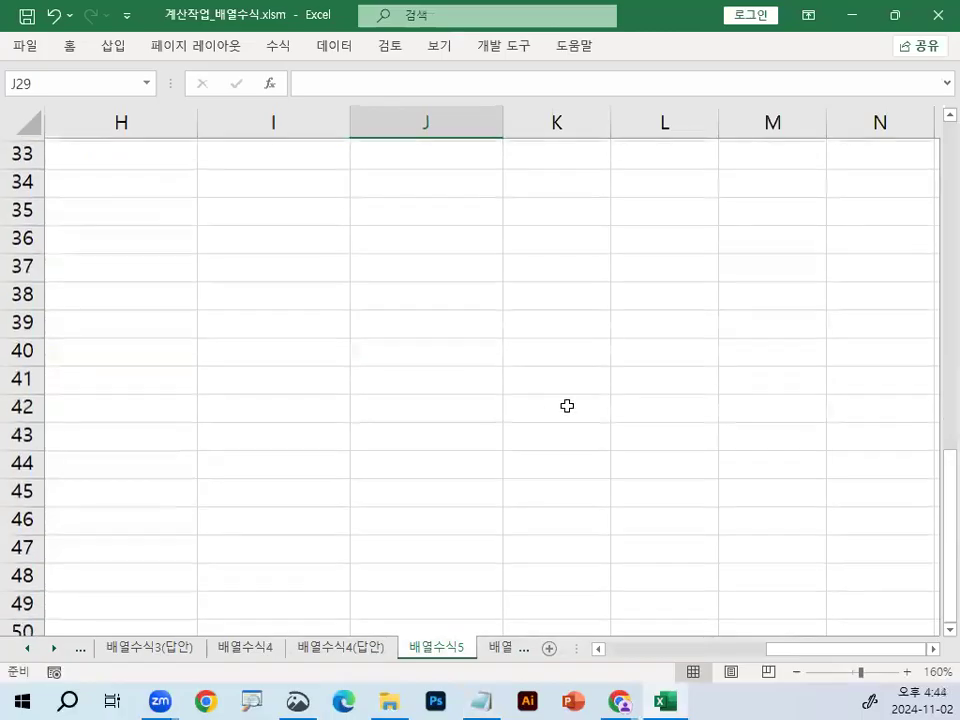
left_click(419, 286)
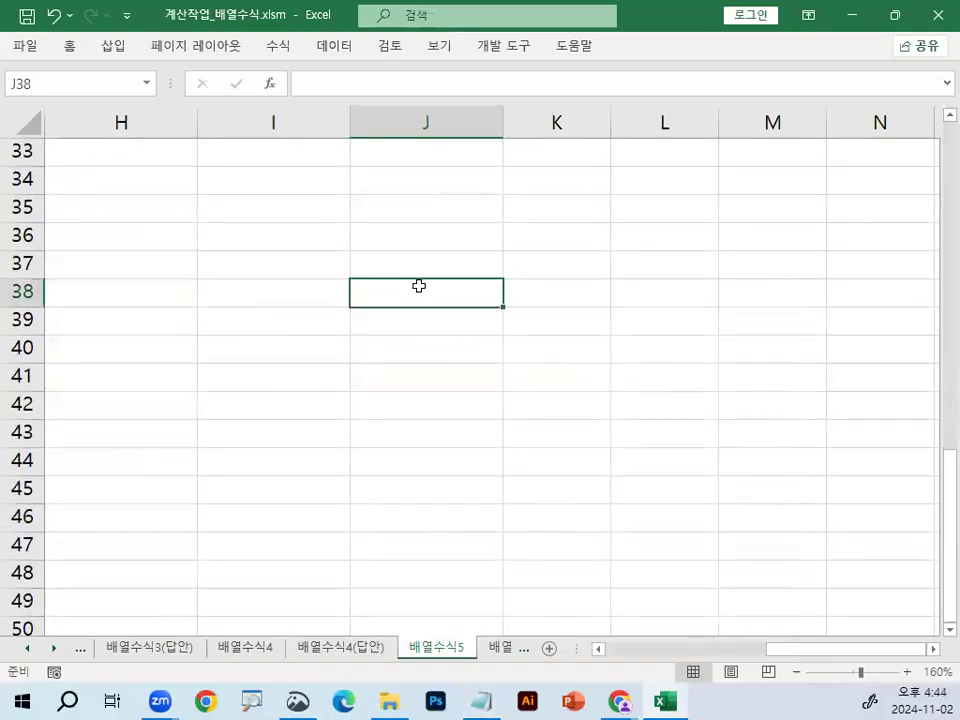
type("TJ")
key("BackSpace")
key("BackSpace")
key("Hangul")
type("서")
key("BackSpace")
key("BackSpace")
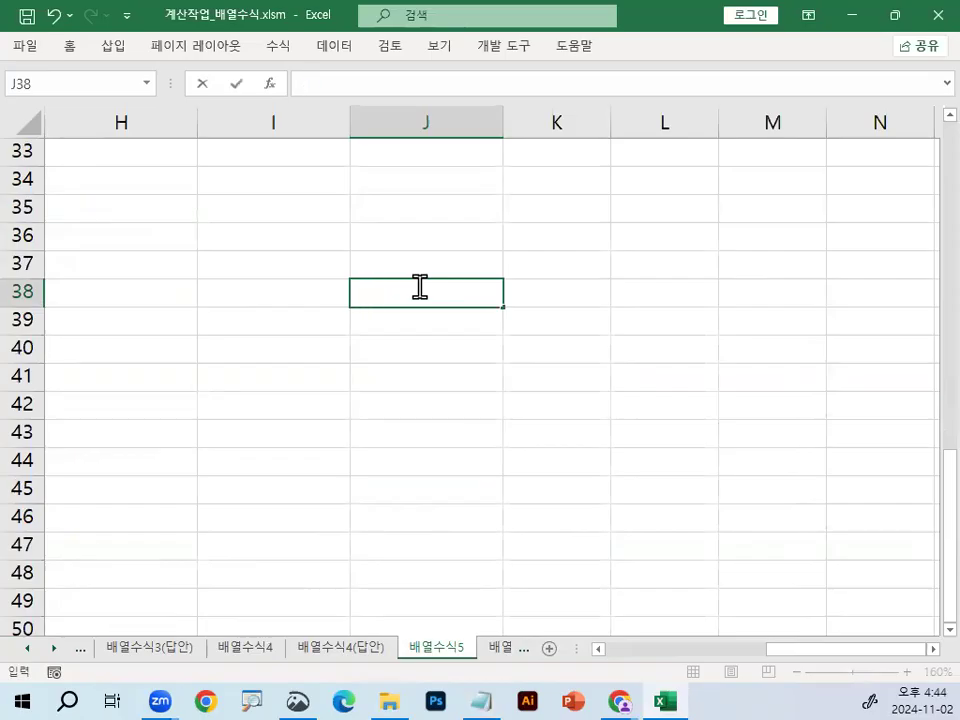
type("투표인원")
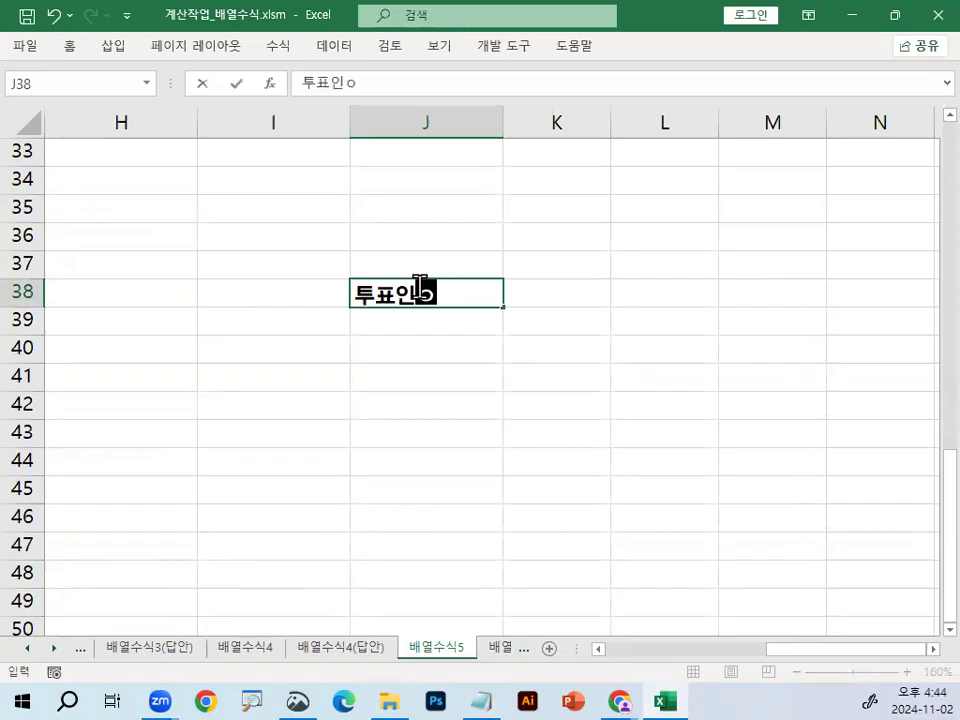
key("Tab")
type("투푱ㅍ")
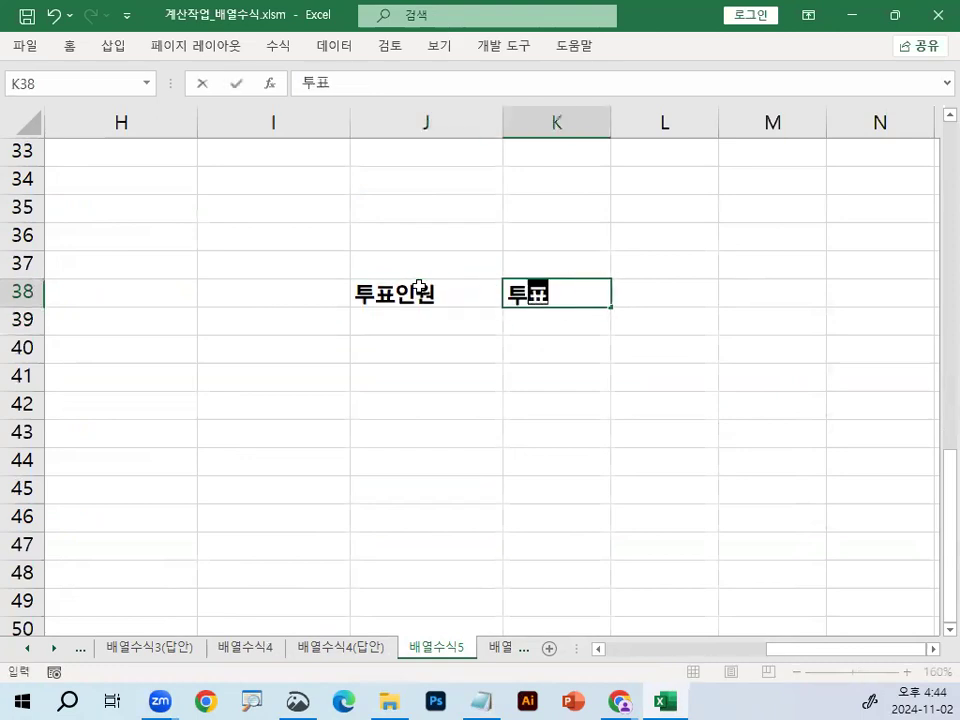
key("BackSpace")
key("BackSpace")
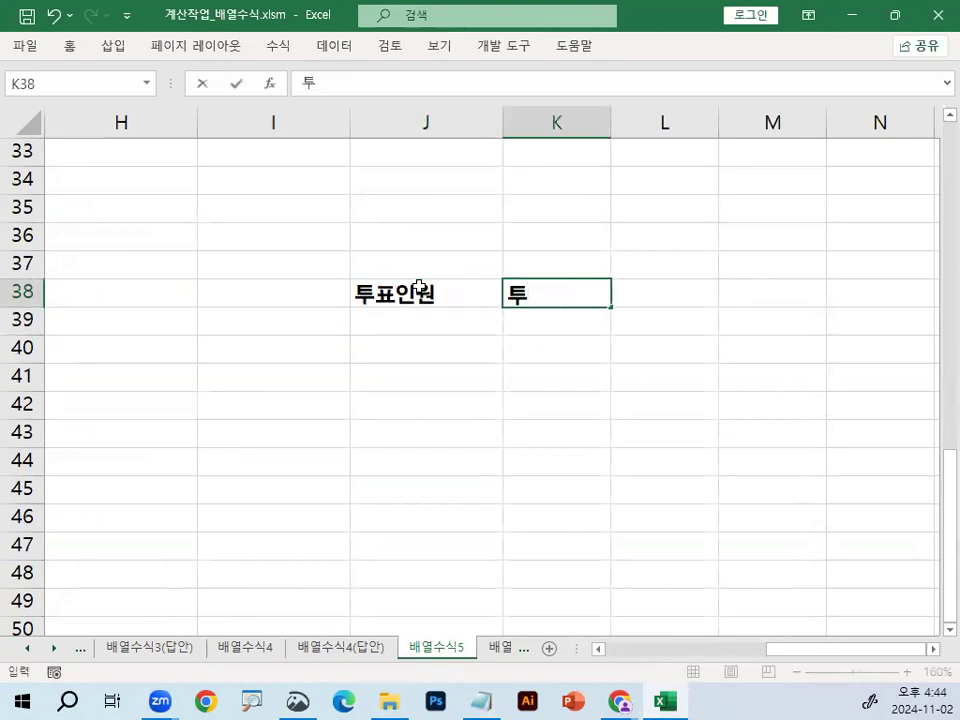
type("표율")
key("Return")
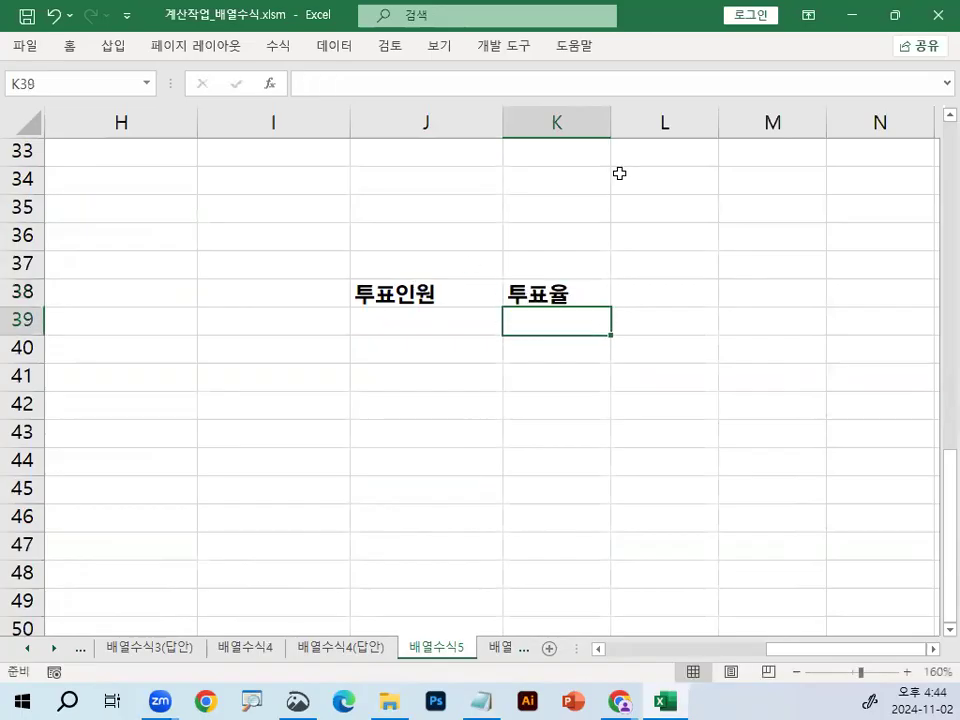
- Mark the cells beneath the 투표인원 and 투표율 headings with temporary red strokes and clear them
left_click(540, 355)
key("ctrl+1")
left_click(416, 324)
left_click_drag(416, 324, 429, 328)
mouse_move(621, 332)
left_mouse_down()
mouse_move(883, 317)
mouse_move(852, 354)
mouse_move(838, 354)
left_mouse_up()
left_click_drag(395, 305, 424, 322)
key("Escape")
- Enter 5, 10 and 15 under 투표인원 in J39:J41
left_click(420, 323)
type("5")
key("Return")
type("10")
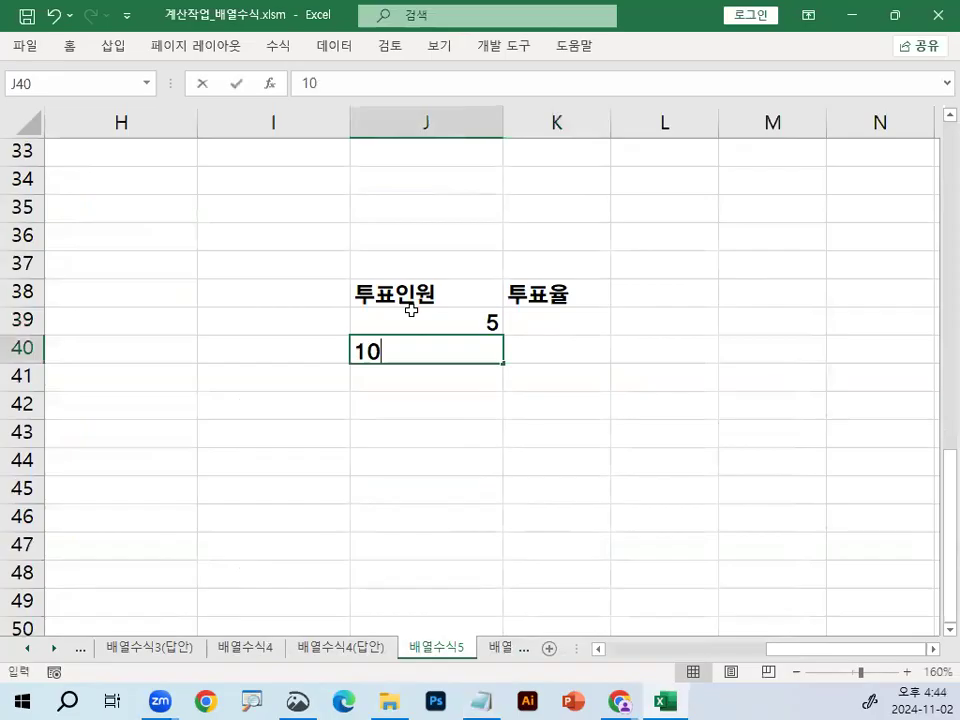
key("Return")
type("15")
key("Return")
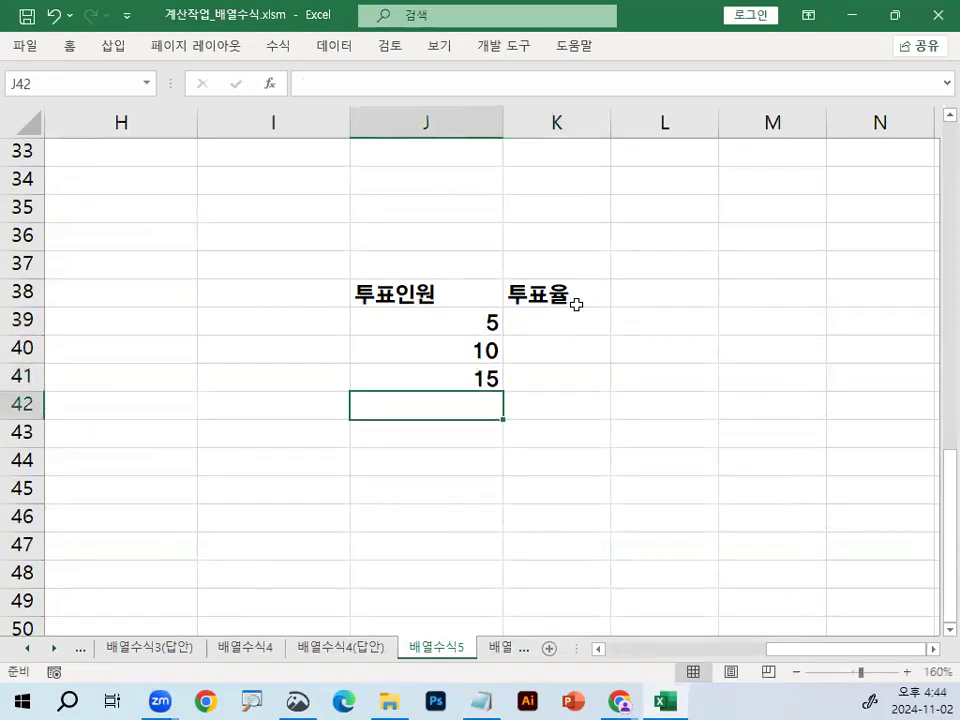
- Insert the special character ■ in K39 and link it to the 5 in J39 with temporary red strokes
left_click(544, 330)
type("ㅁ")
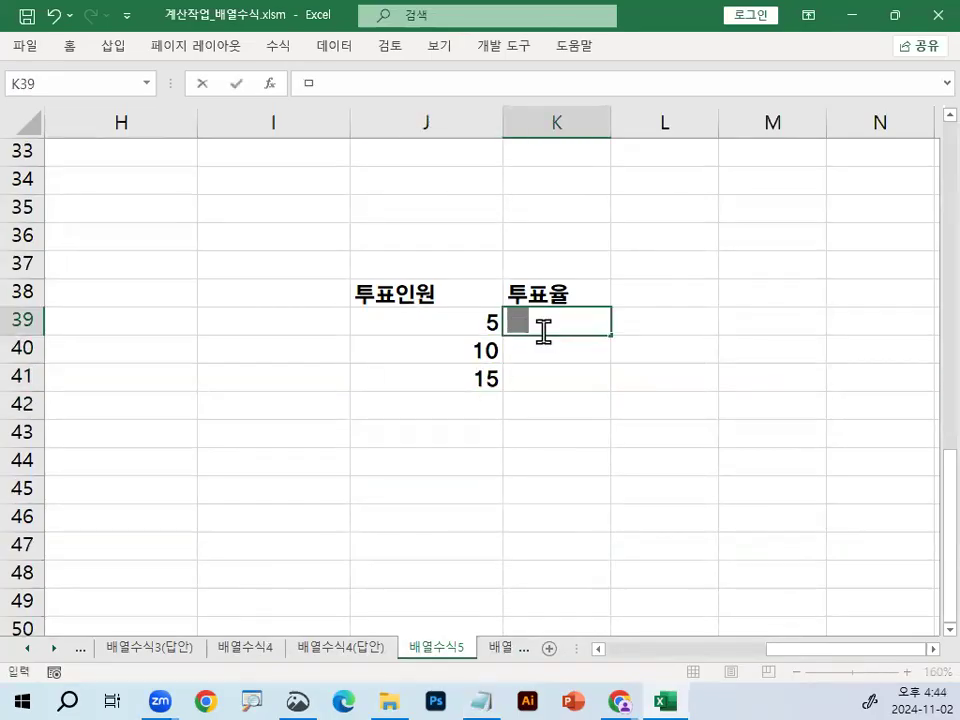
key("Hangul_Hanja")
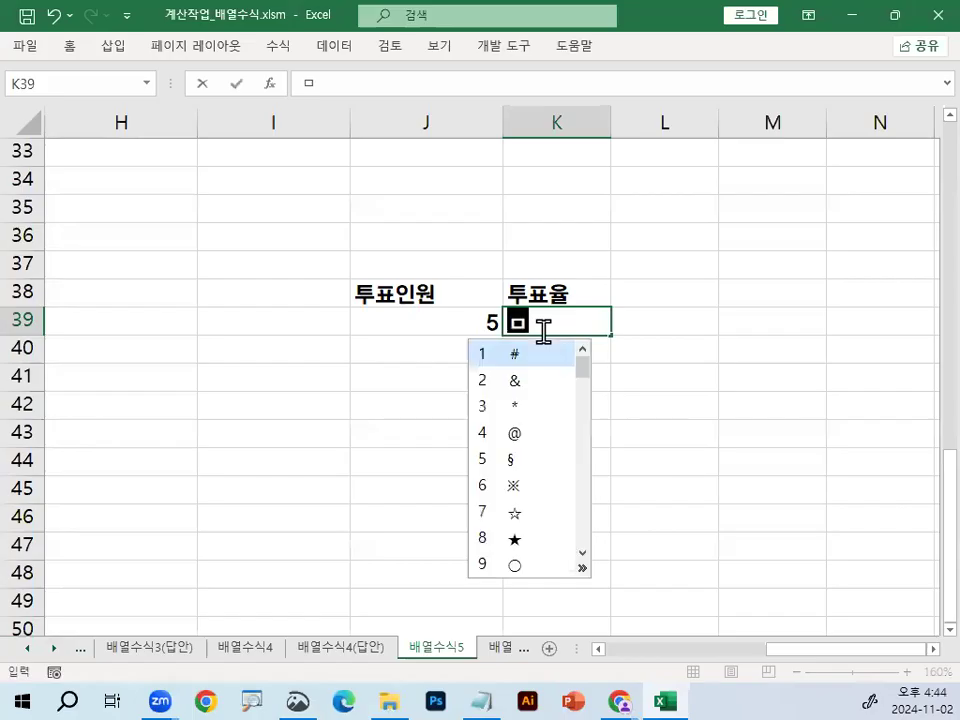
left_click(582, 571)
left_click(504, 491)
left_click_drag(502, 313, 476, 299)
mouse_move(535, 329)
left_mouse_down()
mouse_move(748, 320)
mouse_move(733, 342)
left_mouse_up()
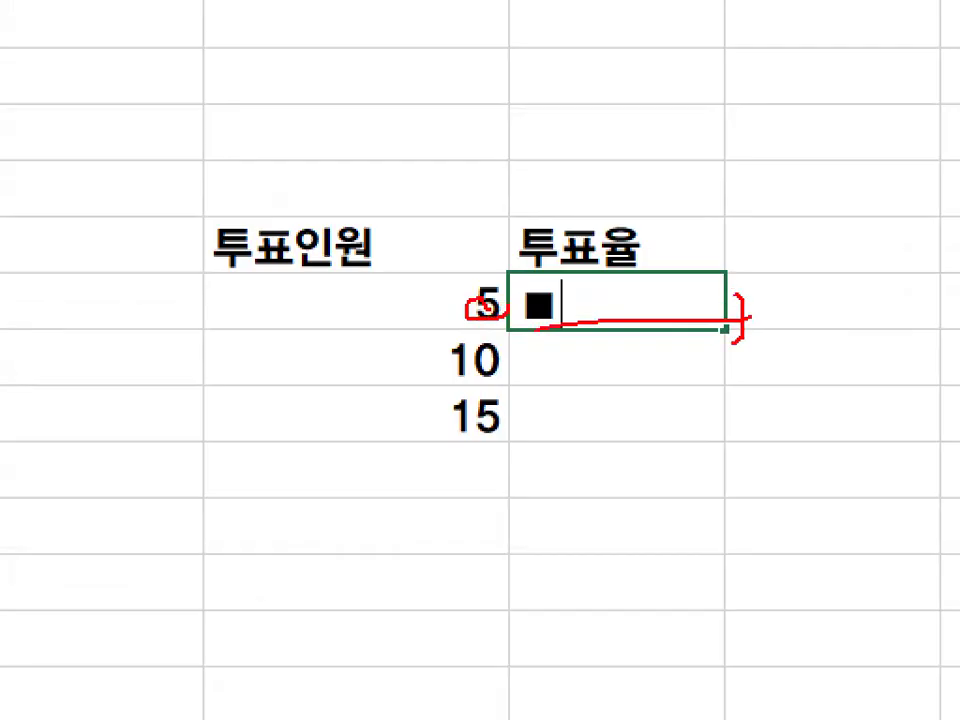
key("Escape")
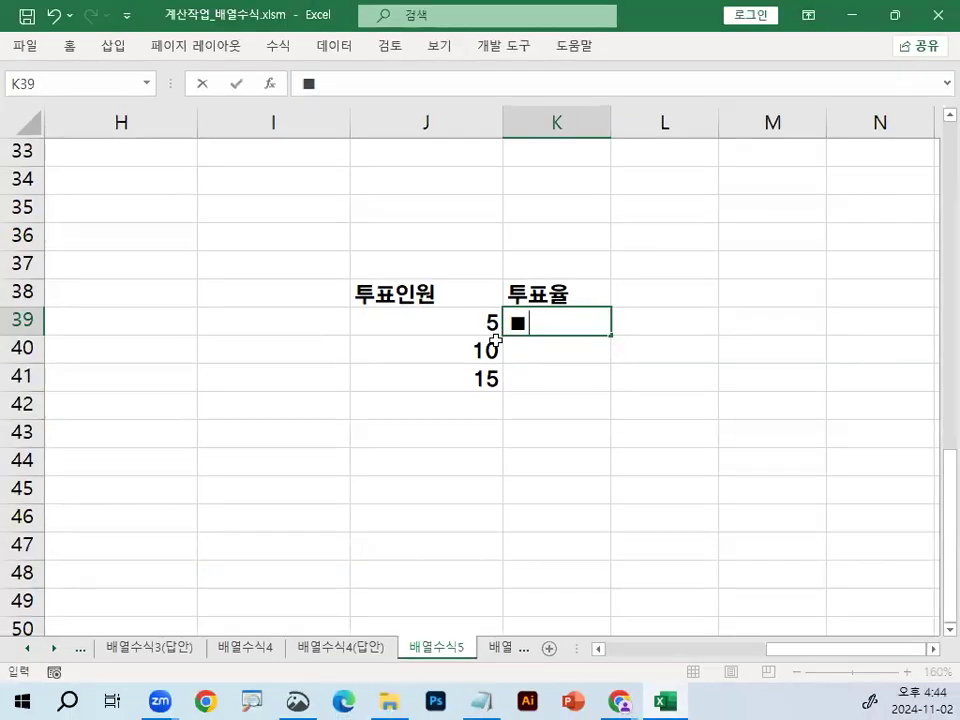
- Try repeating ■ five times by hand in K39 and discard the edit
key("shift+Left")
double_click(525, 320)
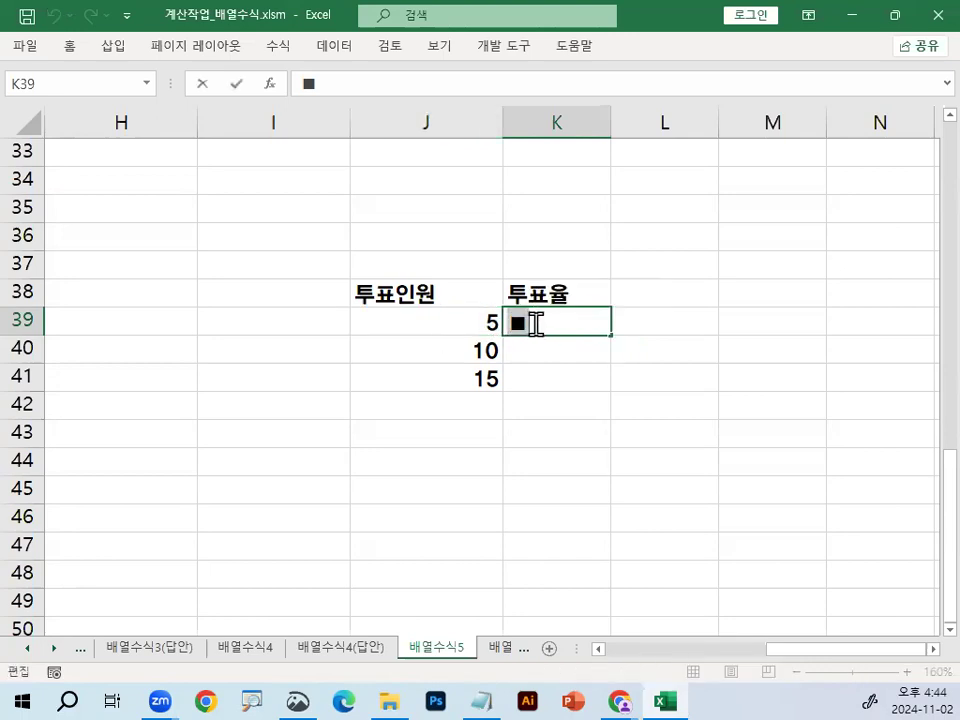
type("■■■■")
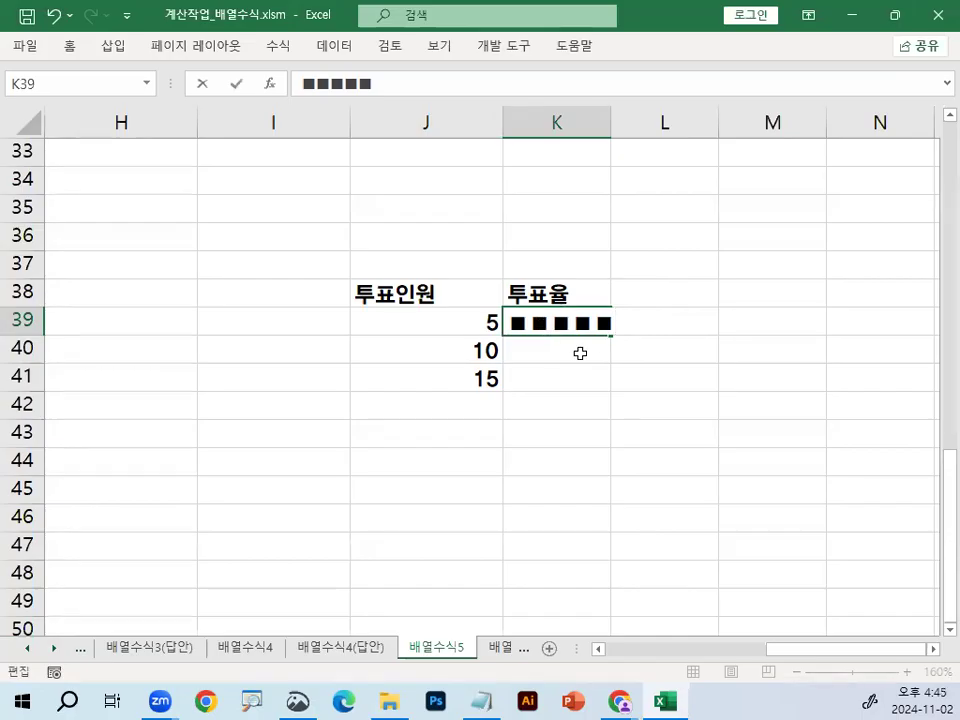
key("Escape")
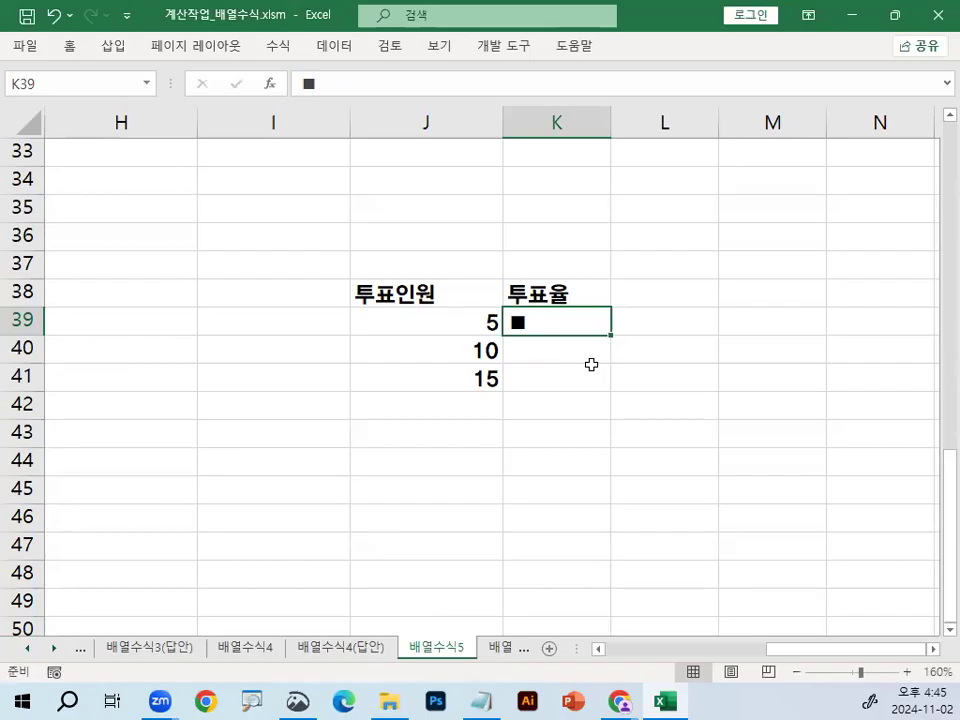
- Start the formula =REPT( in K39 in place of the ■ character
type("=\\")
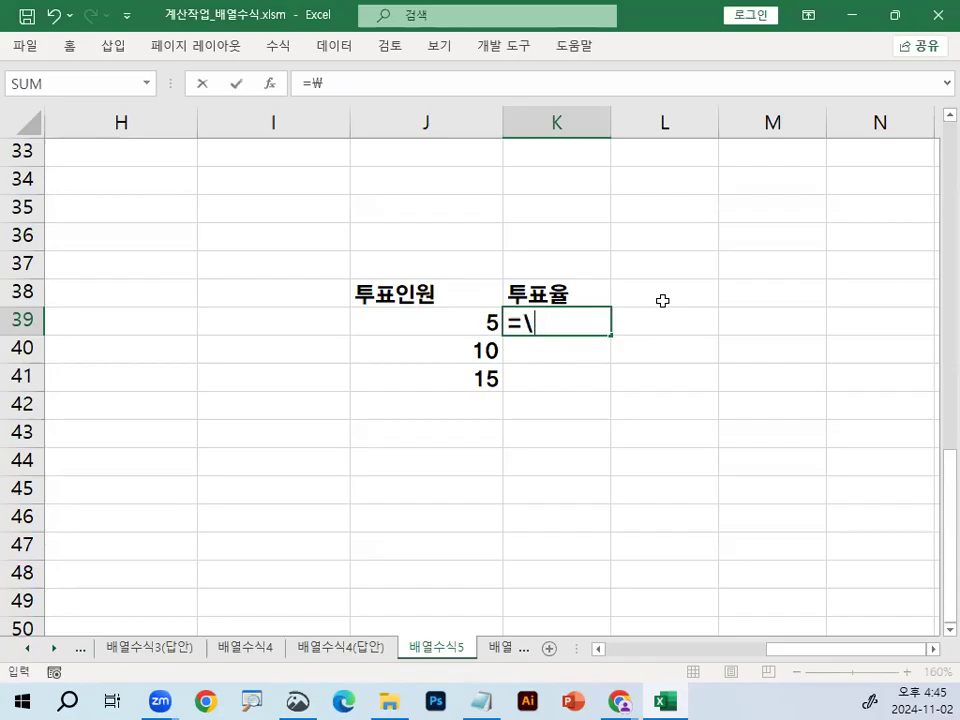
key("BackSpace")
type("RE")
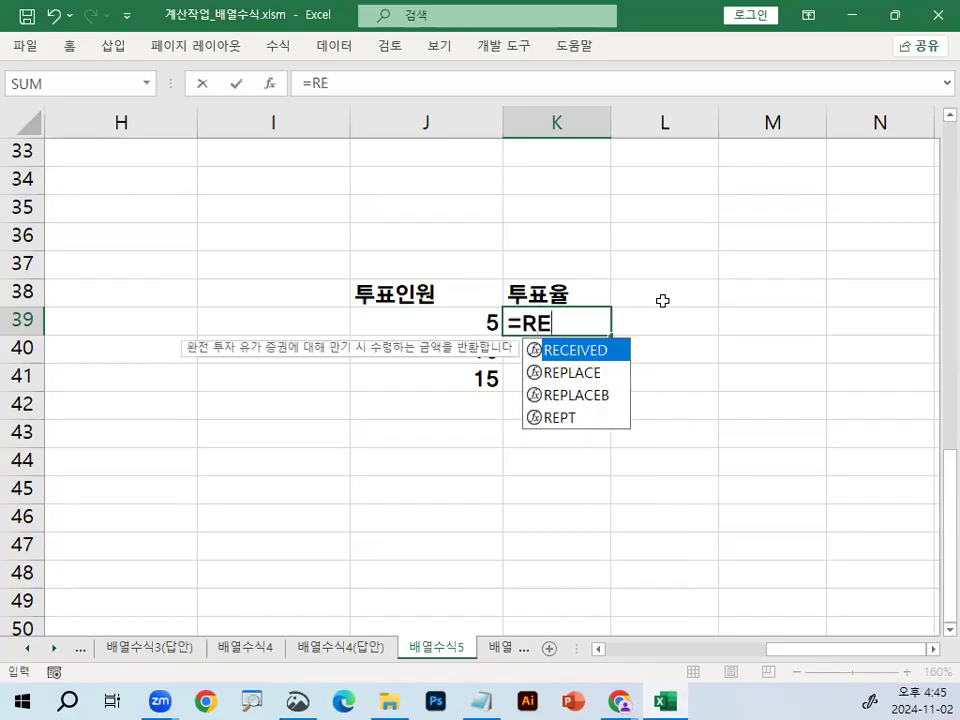
type("PT")
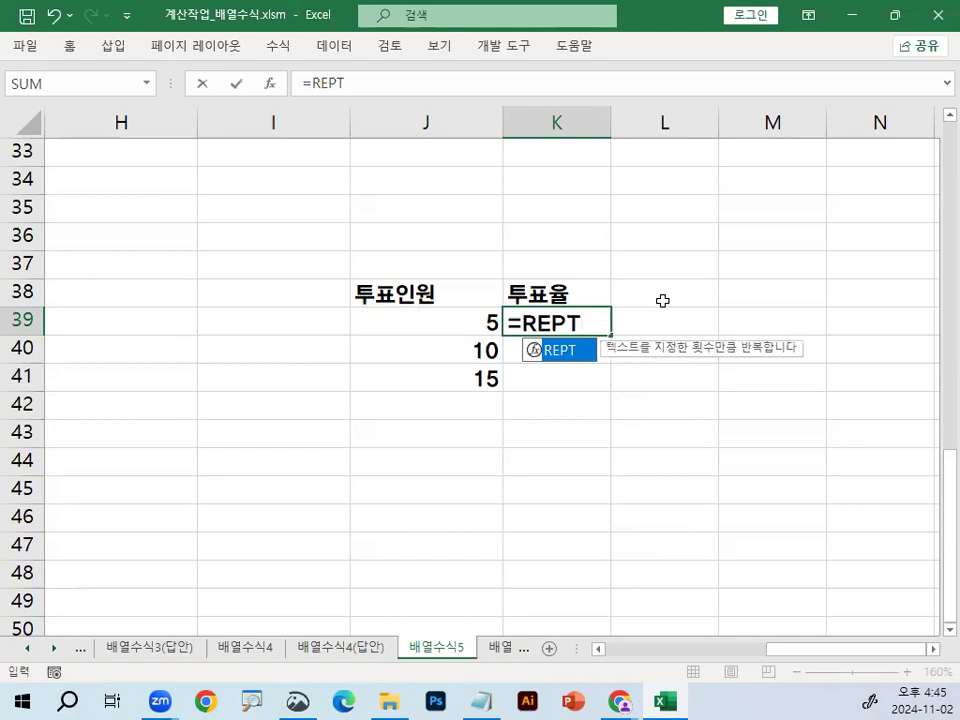
key("Escape")
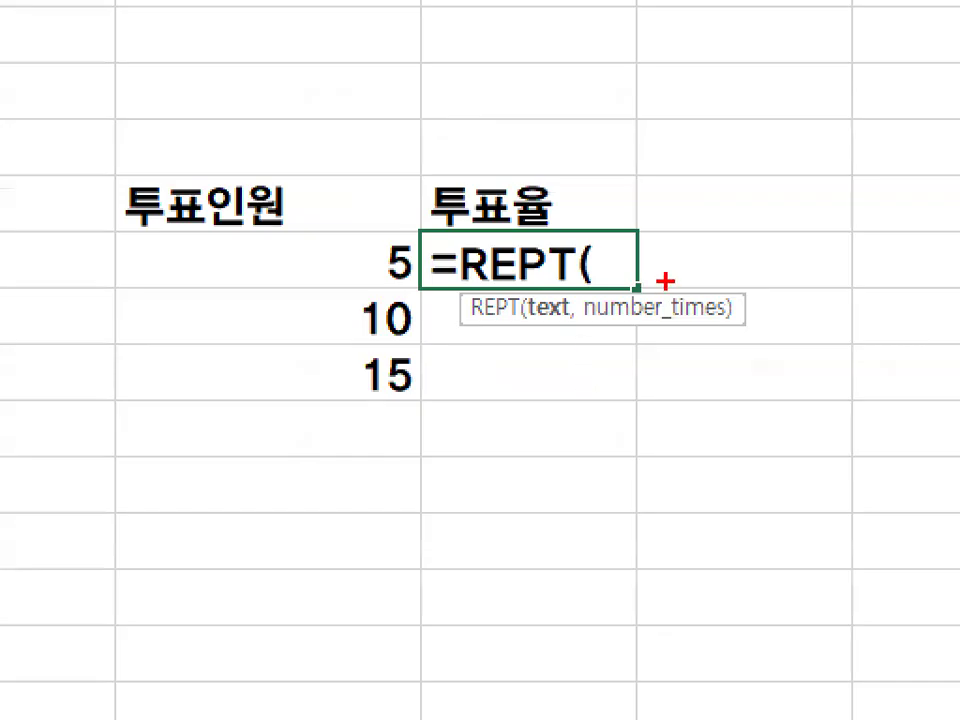
- Sketch a shaded square between circled quotation marks below the REPT formula with temporary red strokes and clear the drawing
mouse_move(633, 329)
left_mouse_down()
mouse_move(604, 335)
mouse_move(623, 326)
left_mouse_up()
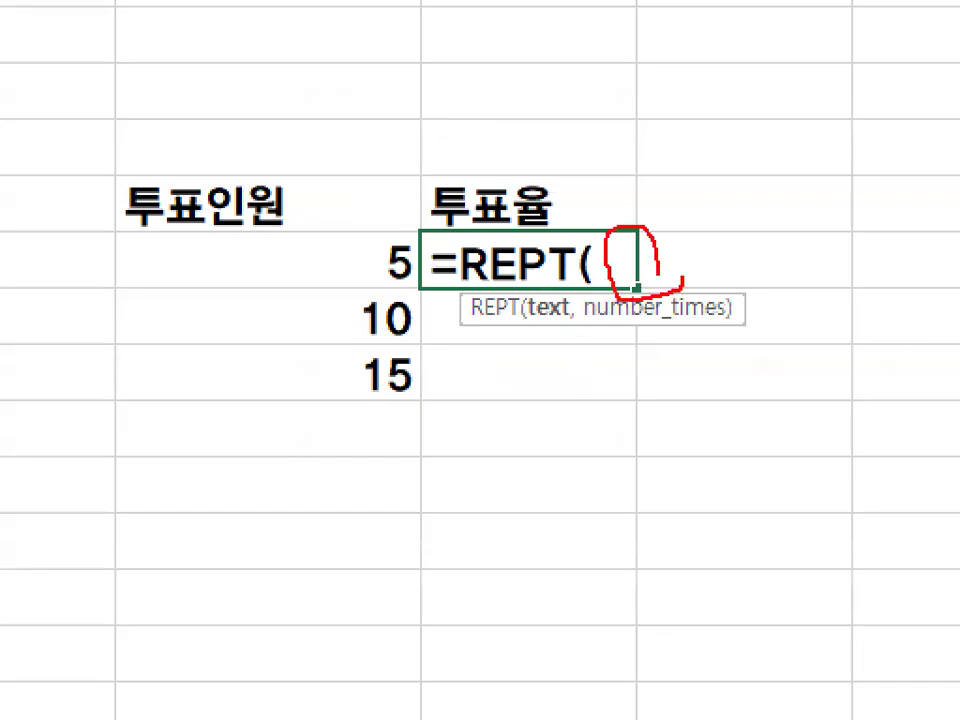
mouse_move(581, 392)
left_mouse_down()
mouse_move(581, 485)
mouse_move(692, 388)
mouse_move(612, 501)
left_mouse_up()
left_click_drag(632, 427, 600, 462)
left_click_drag(647, 392, 613, 487)
left_click_drag(675, 392, 647, 512)
left_click_drag(685, 422, 678, 520)
mouse_move(528, 355)
left_mouse_down()
mouse_move(519, 382)
mouse_move(546, 386)
left_mouse_up()
mouse_move(731, 356)
left_mouse_down()
mouse_move(720, 396)
mouse_move(751, 400)
left_mouse_up()
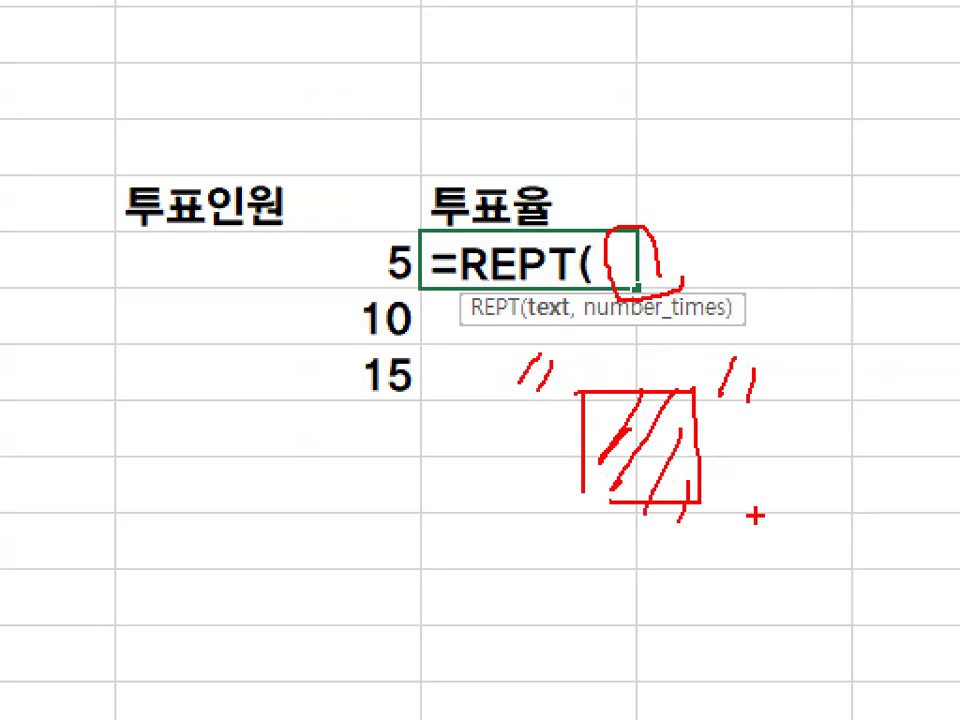
mouse_move(548, 342)
left_mouse_down()
mouse_move(580, 393)
mouse_move(563, 385)
left_mouse_up()
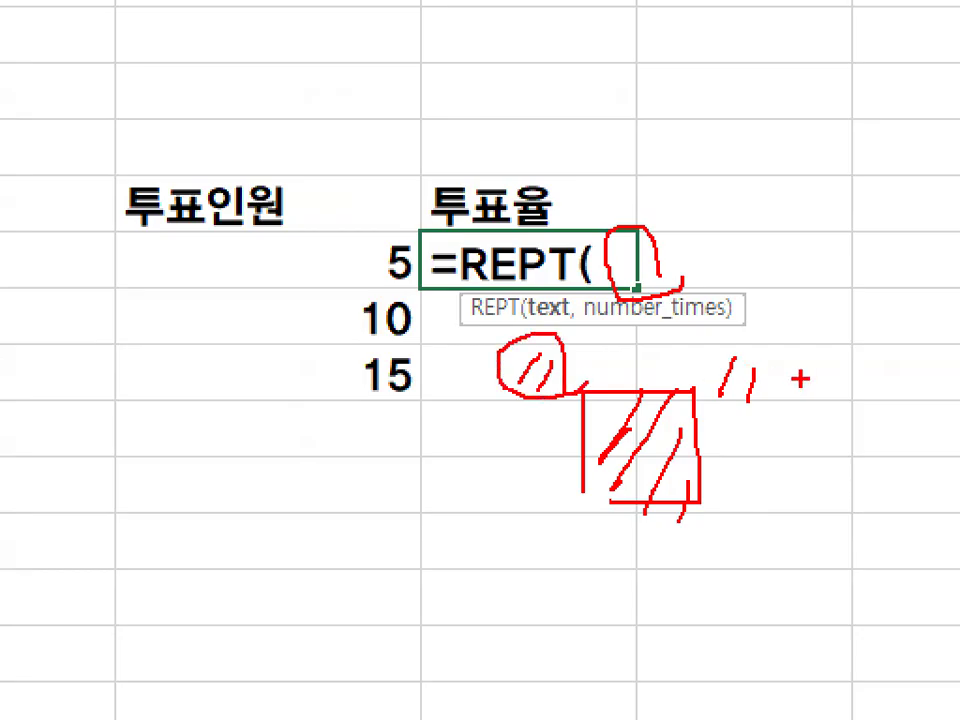
left_click_drag(712, 350, 810, 395)
key("Escape")
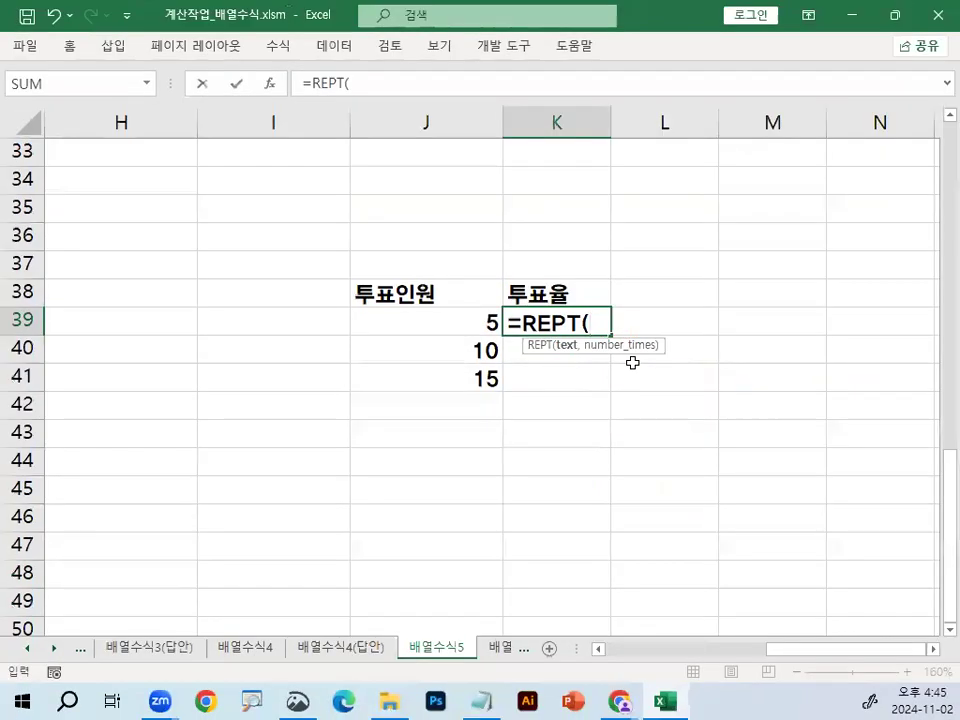
- Complete the K39 formula as =REPT("■",J39), entering the special character ■ as the repeated text
type("\"A")
key("BackSpace")
type("ㅁ")
key("Hangul_Hanja")
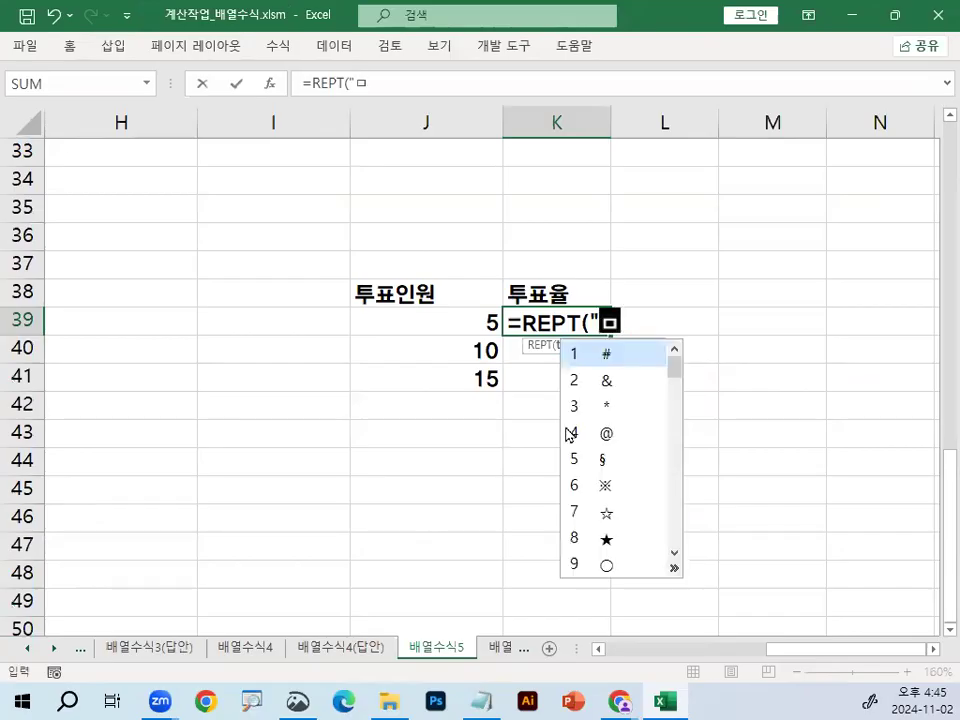
left_click(673, 568)
left_click(502, 484)
type("\",")
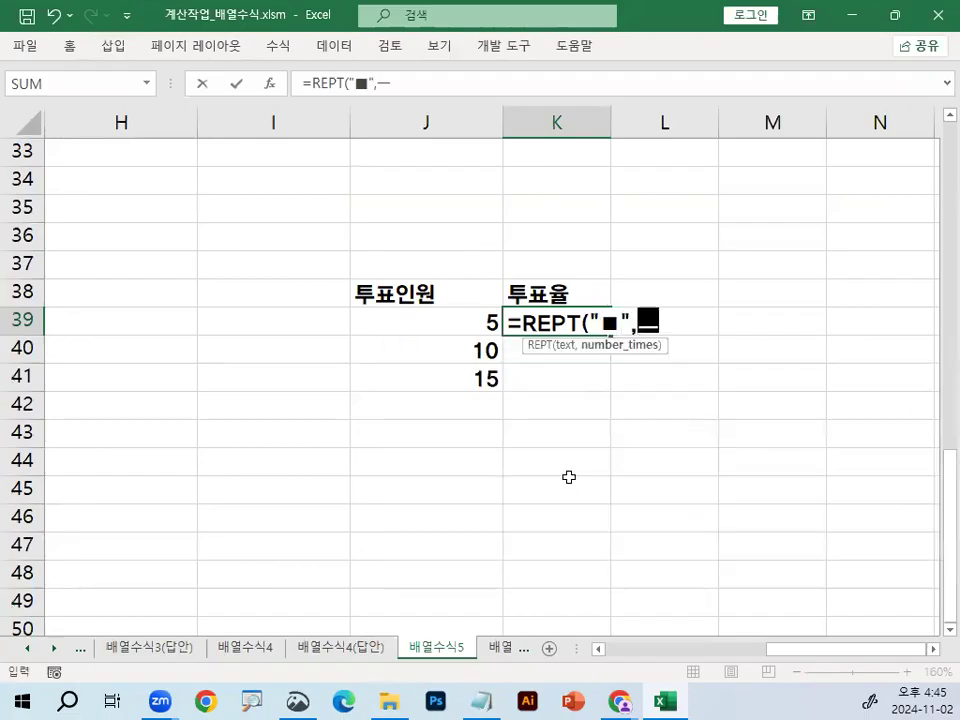
left_click(428, 328)
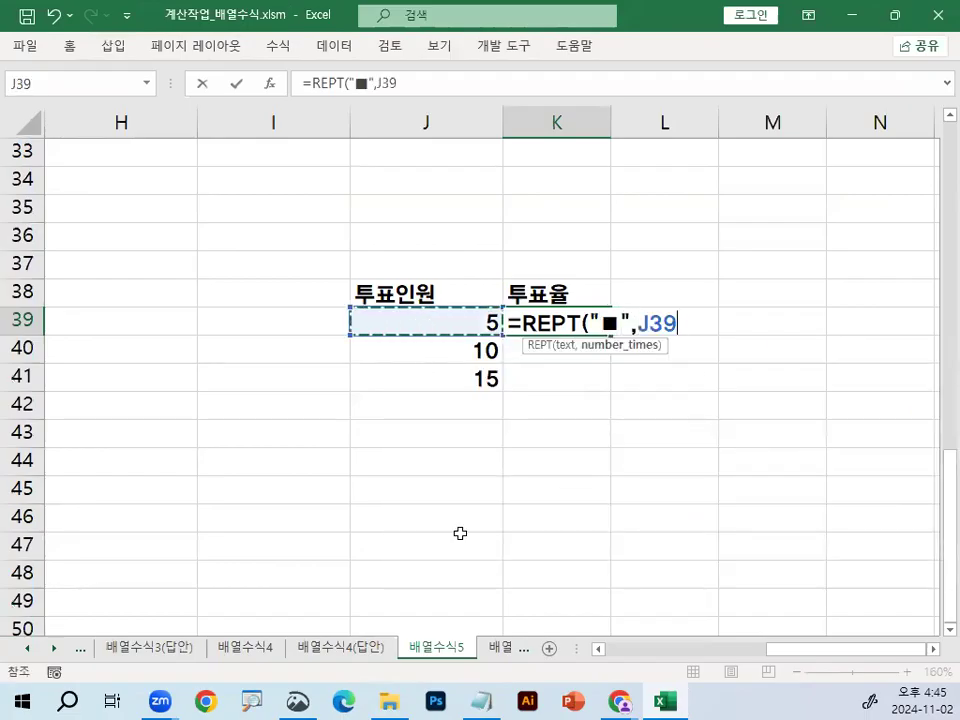
type(")")
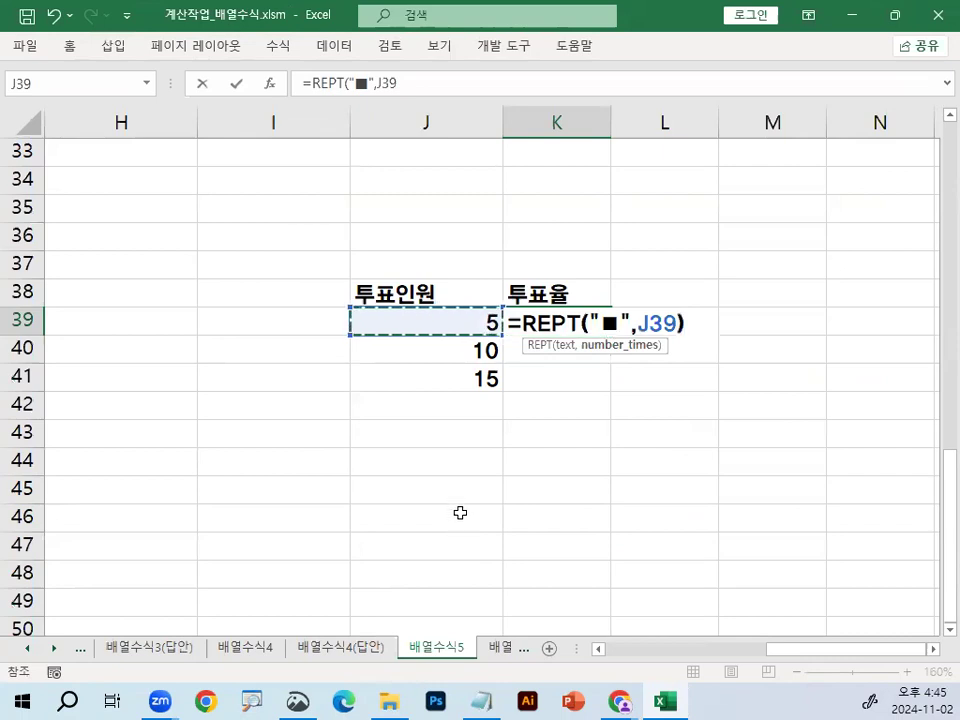
key("Return")
- Fill the REPT formula from K39 down to K41
left_click(598, 330)
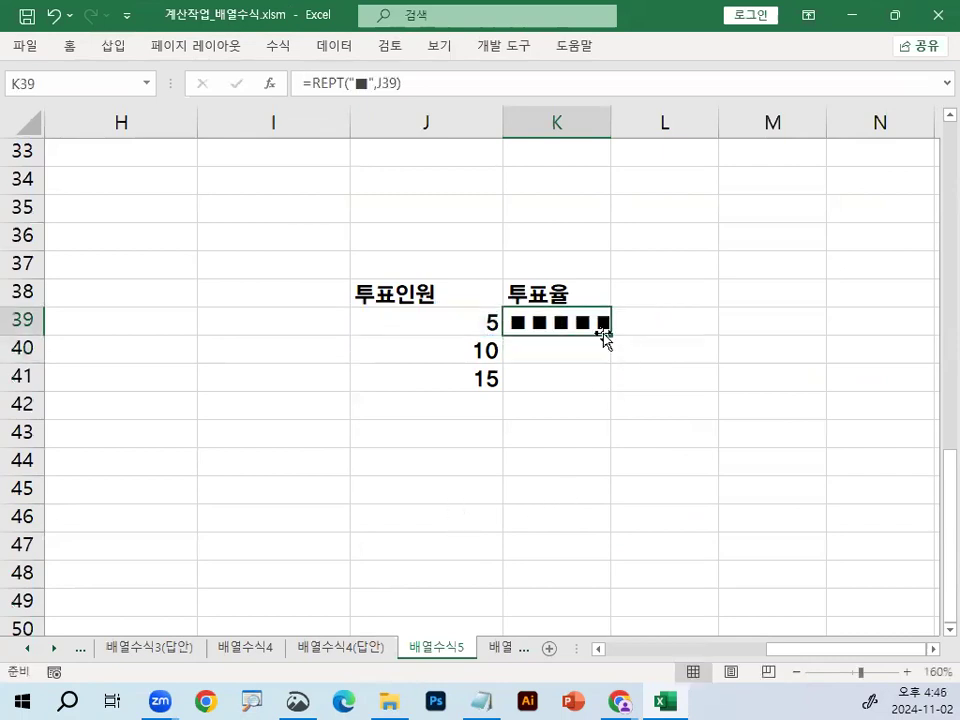
left_click_drag(611, 334, 610, 389)
left_click(650, 460)
- Change the 투표인원 values in J39:J41 to 1, 2 and 3
left_click(484, 349)
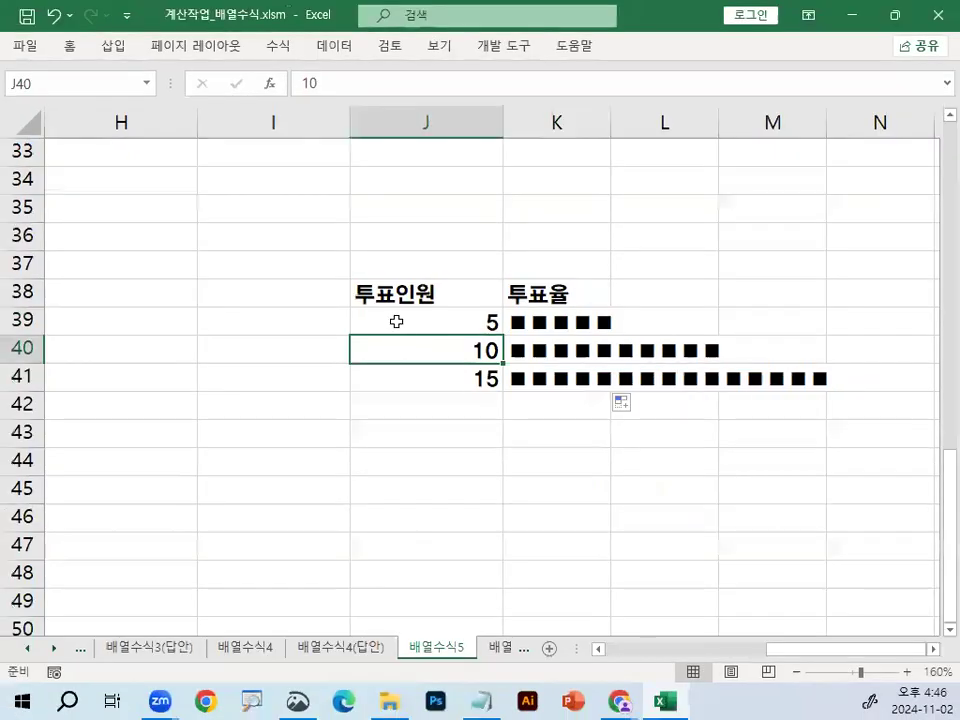
left_click(252, 234)
type("1")
key("Return")
type("2")
key("Return")
type("2")
key("BackSpace")
type("3")
key("Return")
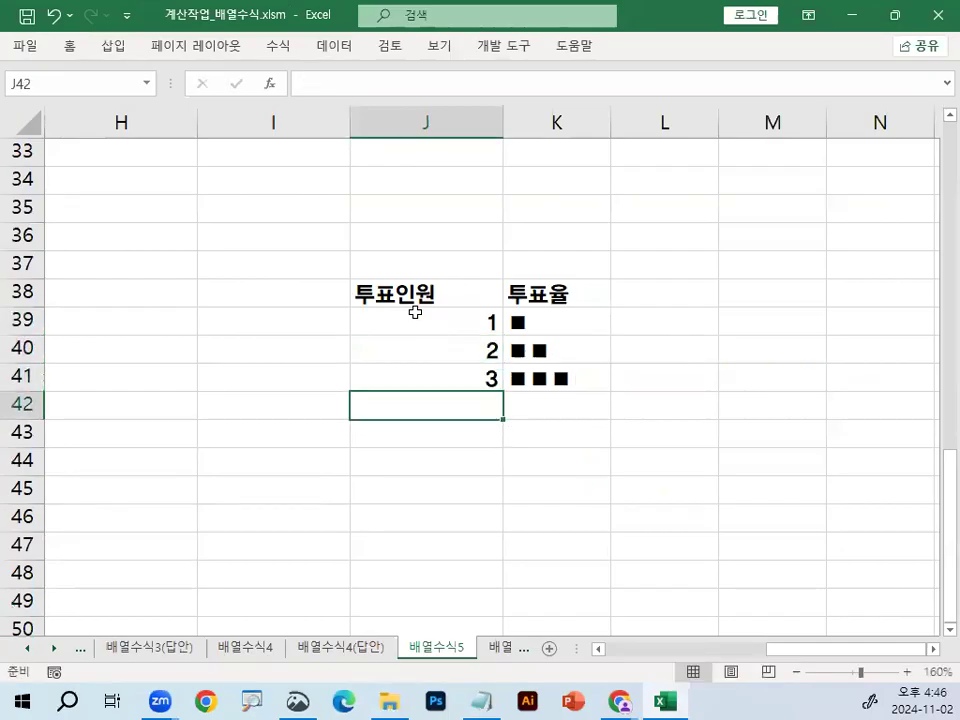
- Mark the ■ cells K39:K41 with a temporary red stroke and delete the whole example in J38:K41
left_click_drag(535, 322, 531, 380)
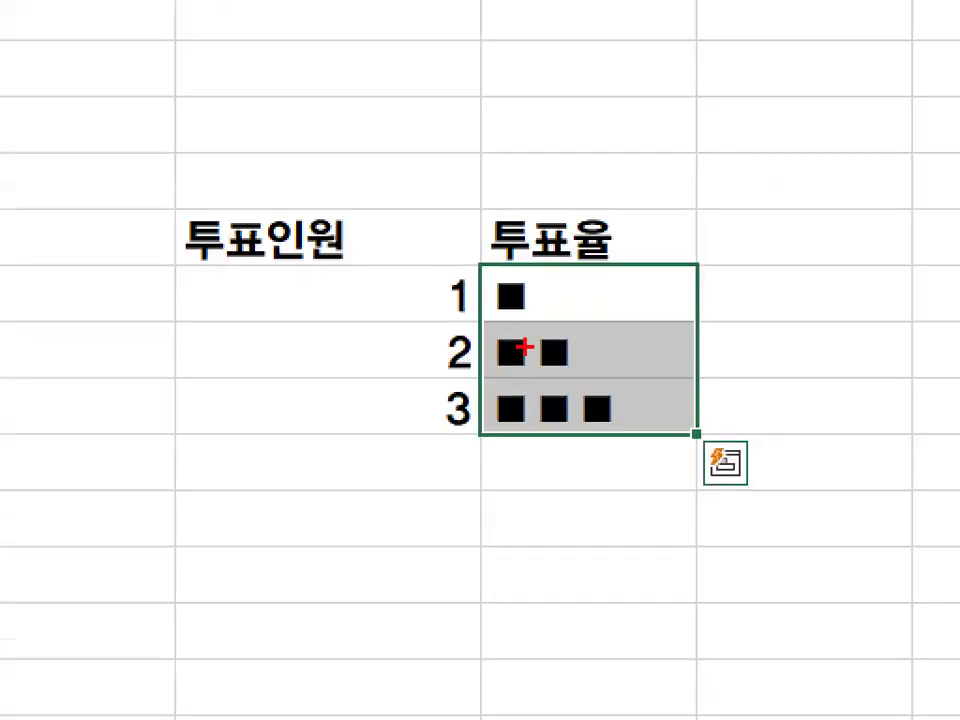
left_click_drag(845, 350, 822, 455)
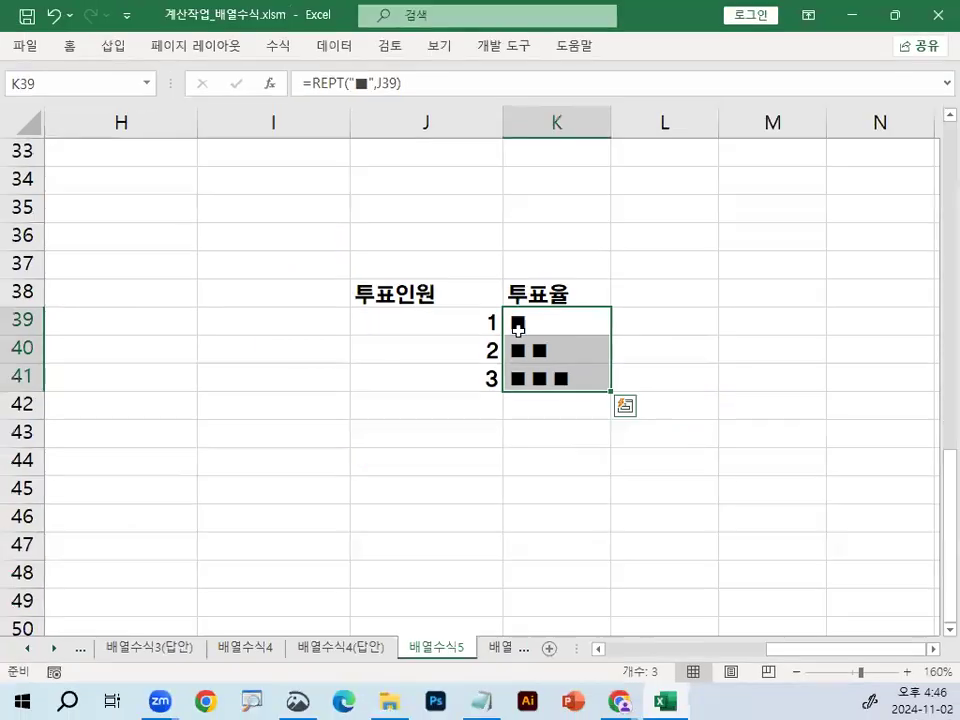
left_click(584, 302)
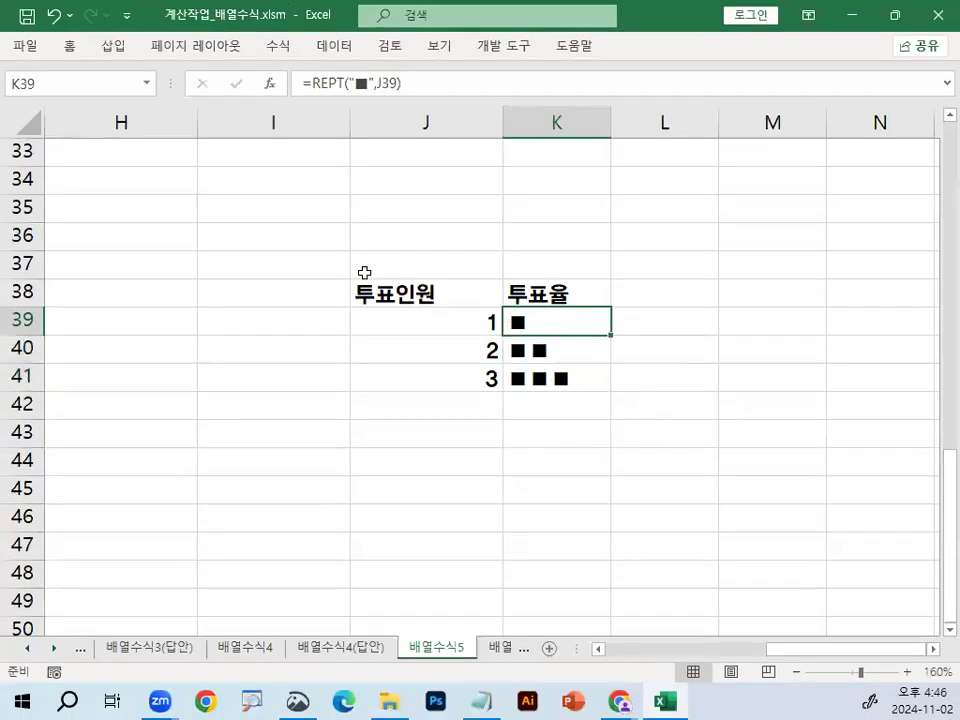
left_click_drag(400, 292, 568, 360)
key("Delete")
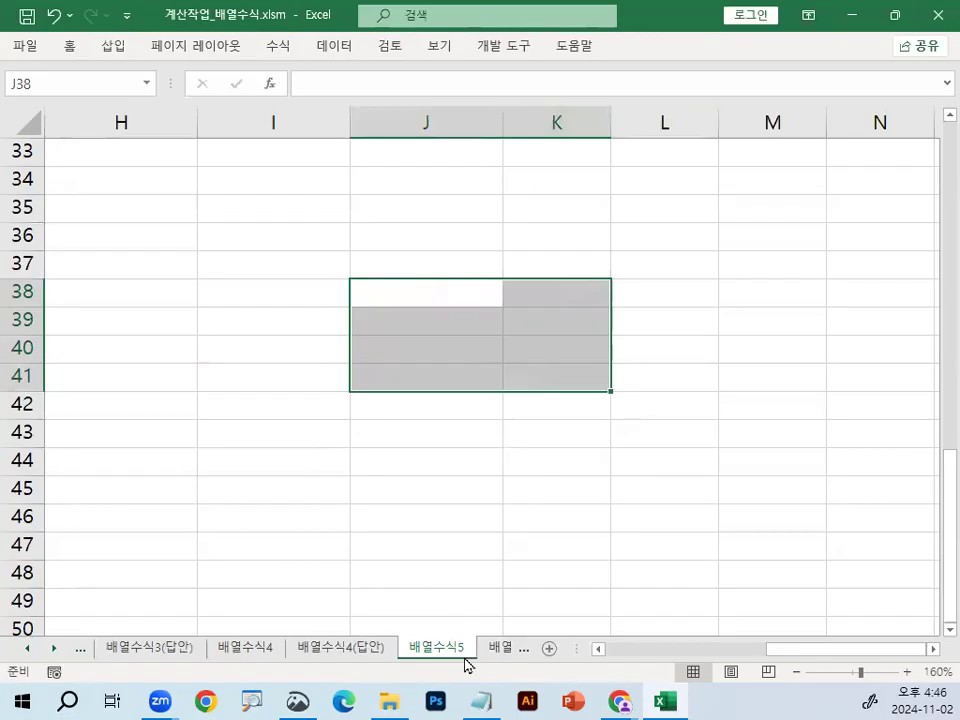
- Switch to the Notepad class notes and circle and tick the 개수 argument of REPT with red strokes
left_click(481, 700)
left_click(268, 330)
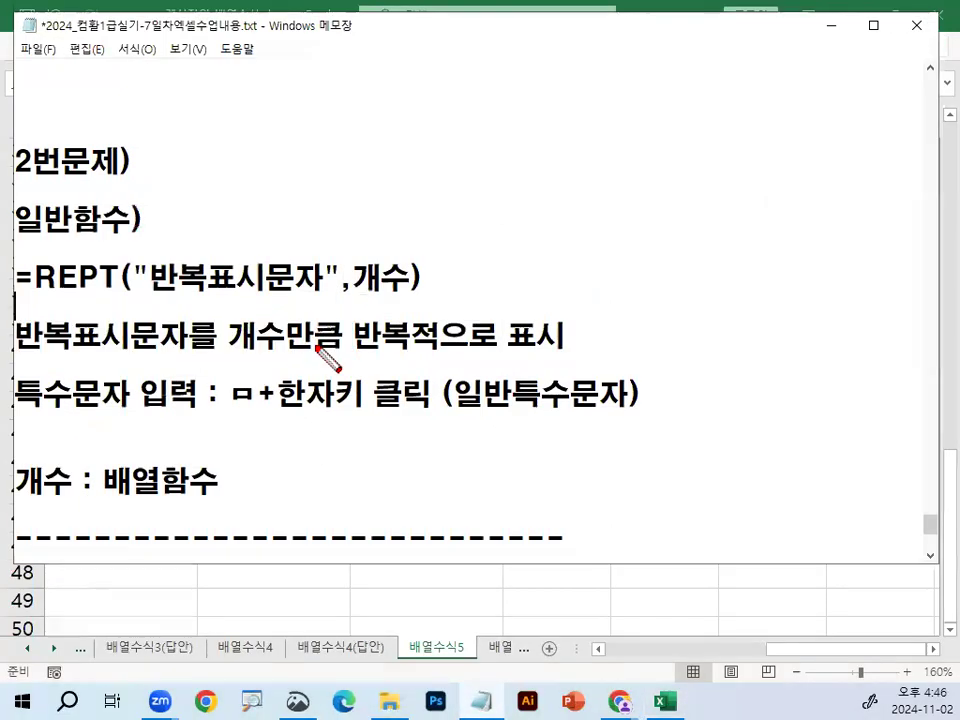
mouse_move(402, 272)
left_mouse_down()
mouse_move(388, 300)
mouse_move(373, 253)
mouse_move(414, 288)
left_mouse_up()
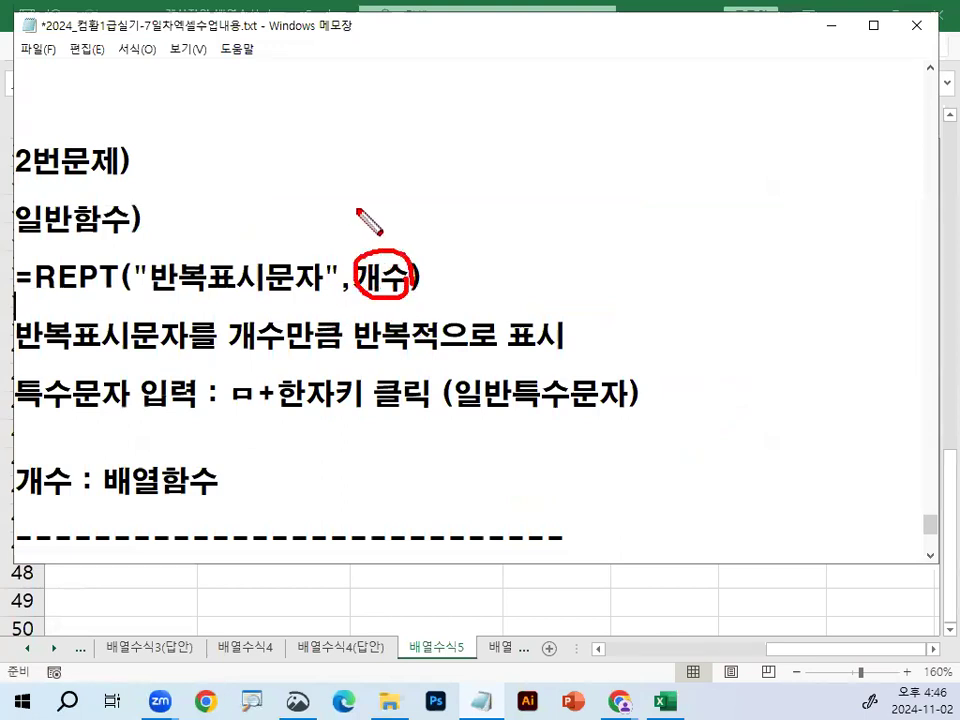
left_click_drag(356, 208, 464, 112)
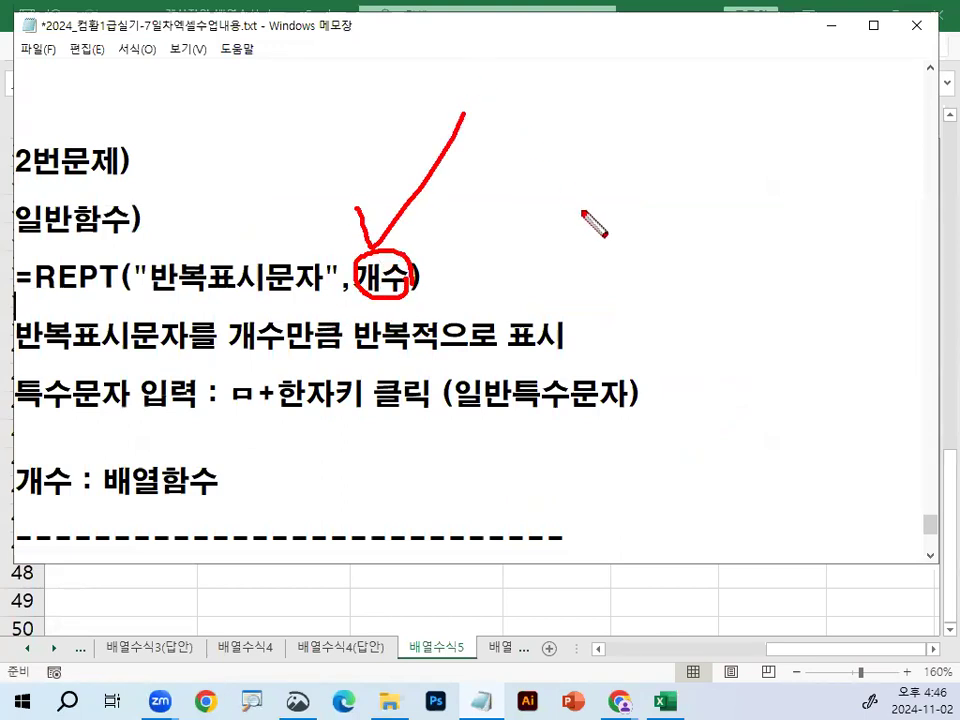
left_click_drag(393, 253, 443, 186)
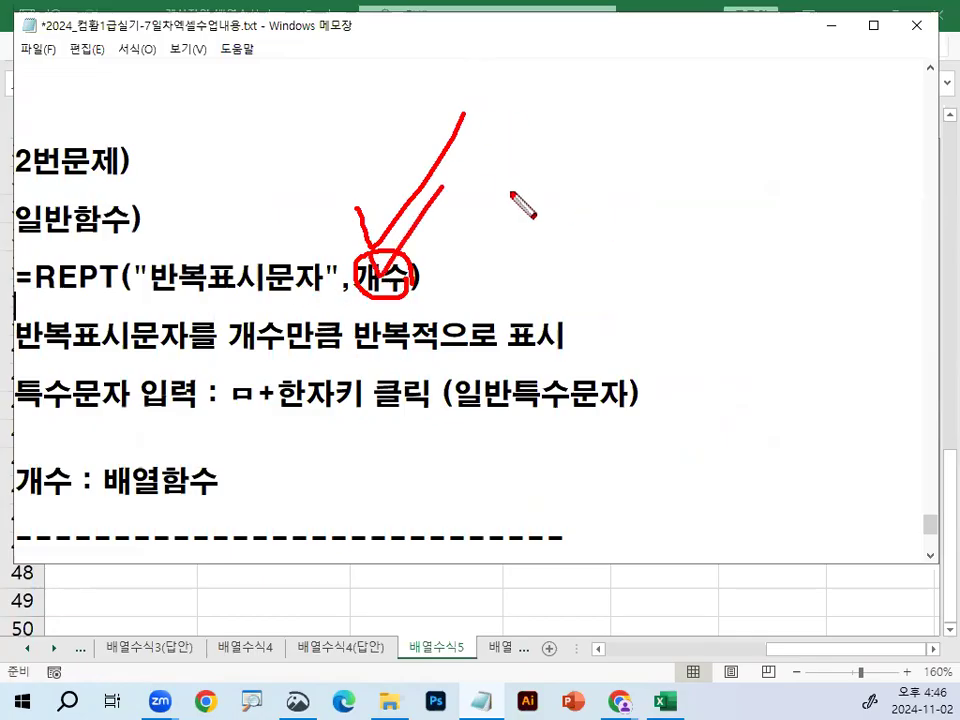
- Mark 반복표시문자, the 개수 : 배열함수 line and the ㅁ+한자키 special-character note with red strokes, and clear all the drawings
left_click_drag(12, 503, 230, 505)
mouse_move(308, 300)
left_mouse_down()
mouse_move(246, 242)
mouse_move(300, 289)
left_mouse_up()
left_click_drag(224, 410, 345, 410)
left_click_drag(437, 418, 625, 419)
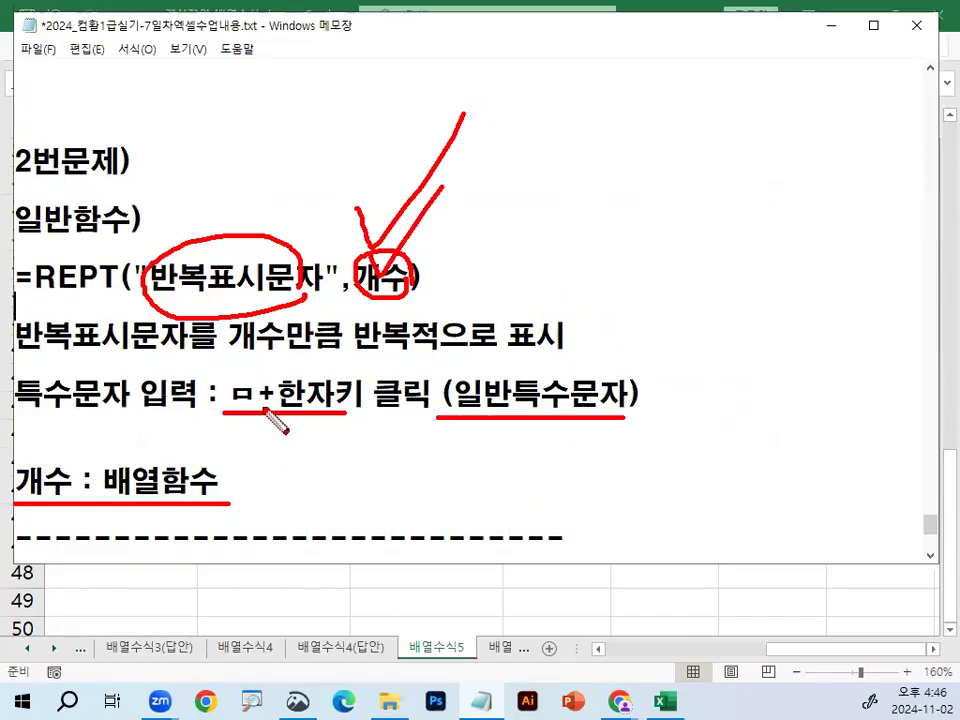
left_click_drag(227, 401, 267, 408)
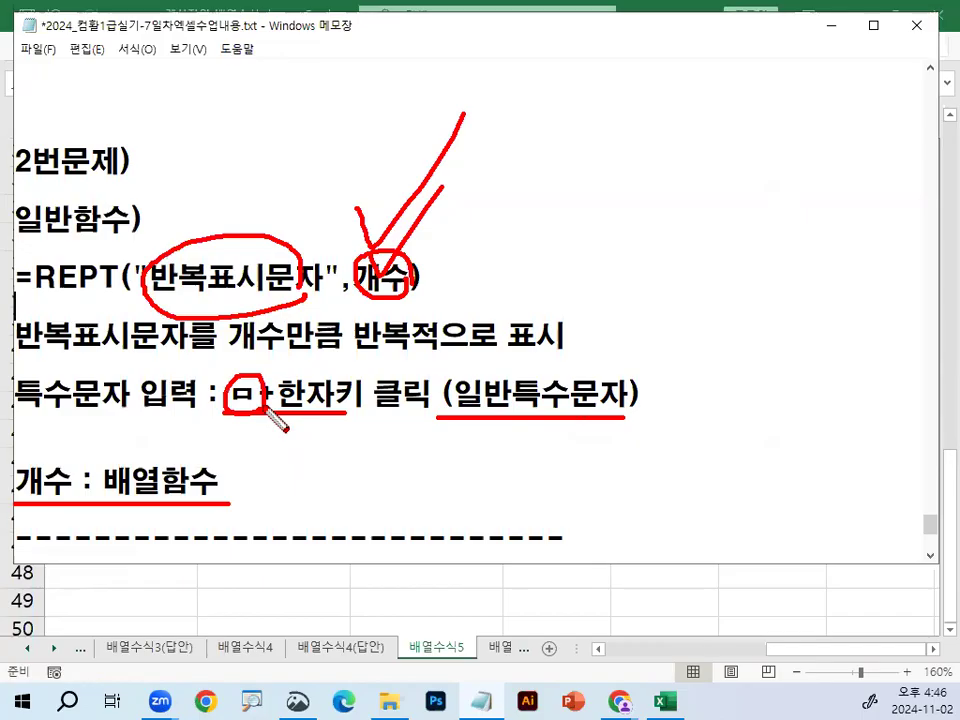
left_click_drag(322, 352, 437, 268)
left_click_drag(585, 398, 578, 420)
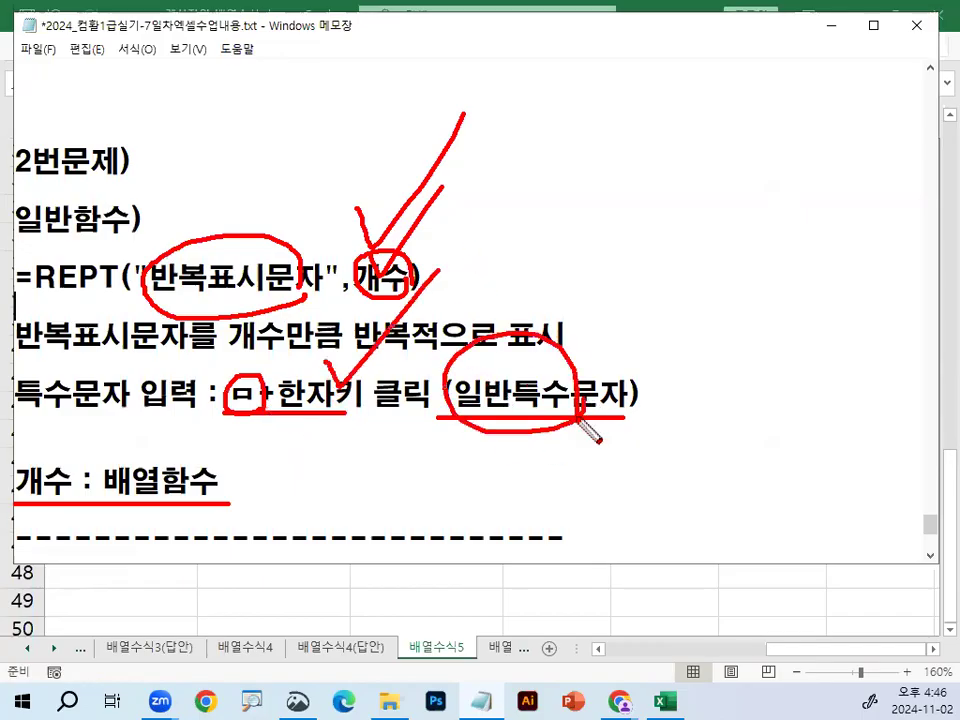
key("Escape")
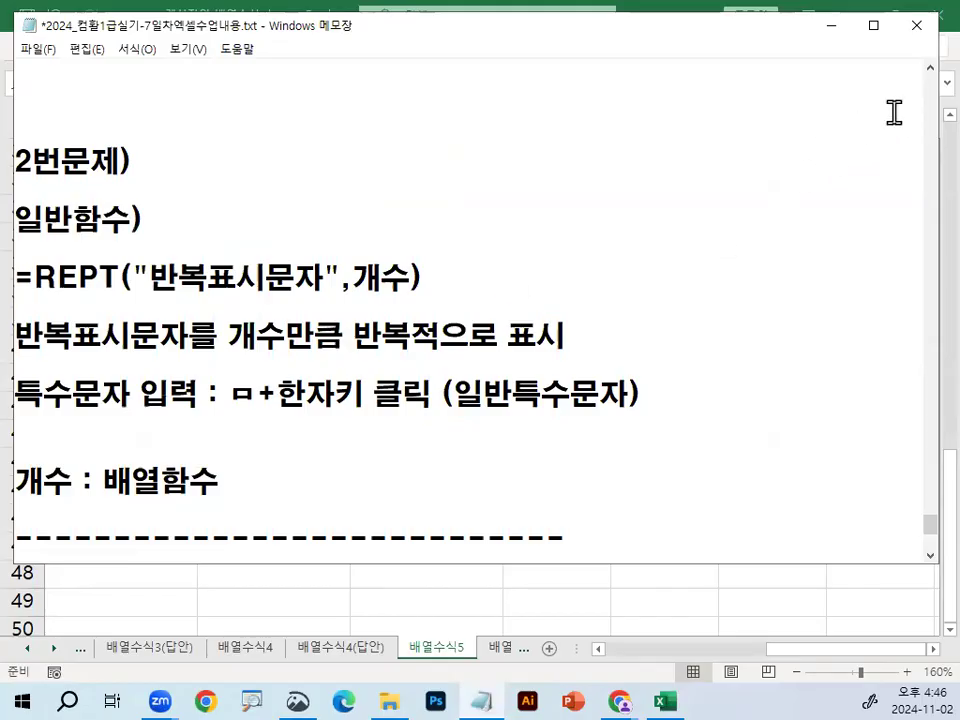
- Minimize the notes, select B32 in [표4] 점수대별 개수 in Excel and circle the 1차 result cells with a temporary red stroke
left_click(829, 25)
left_click(458, 539)
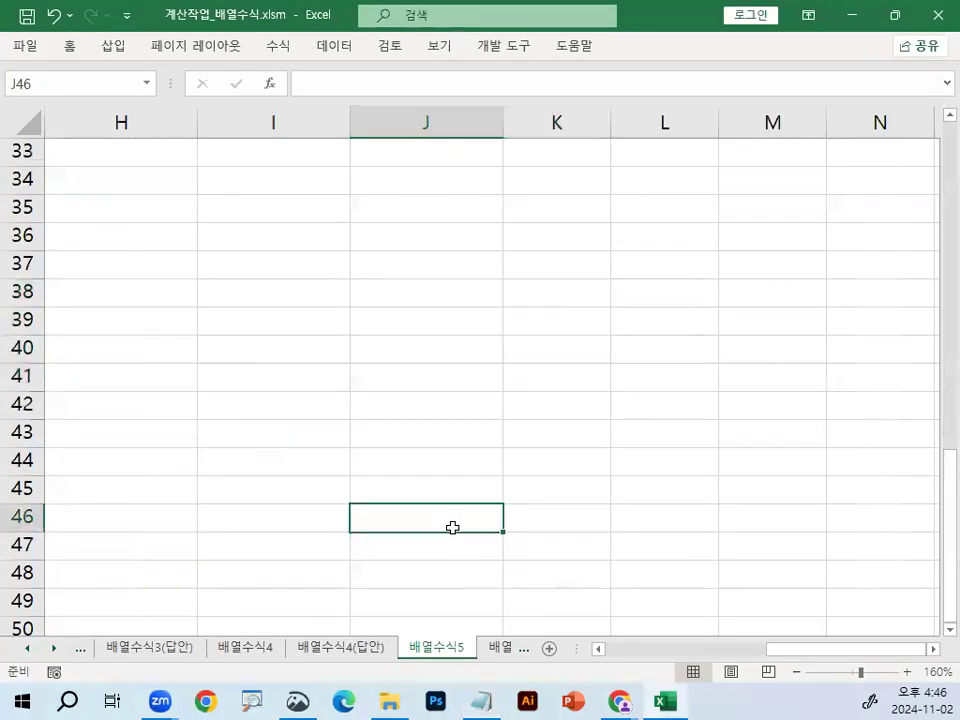
scroll(452, 516, "up", 4)
left_click_drag(808, 652, 461, 613)
left_click(229, 458)
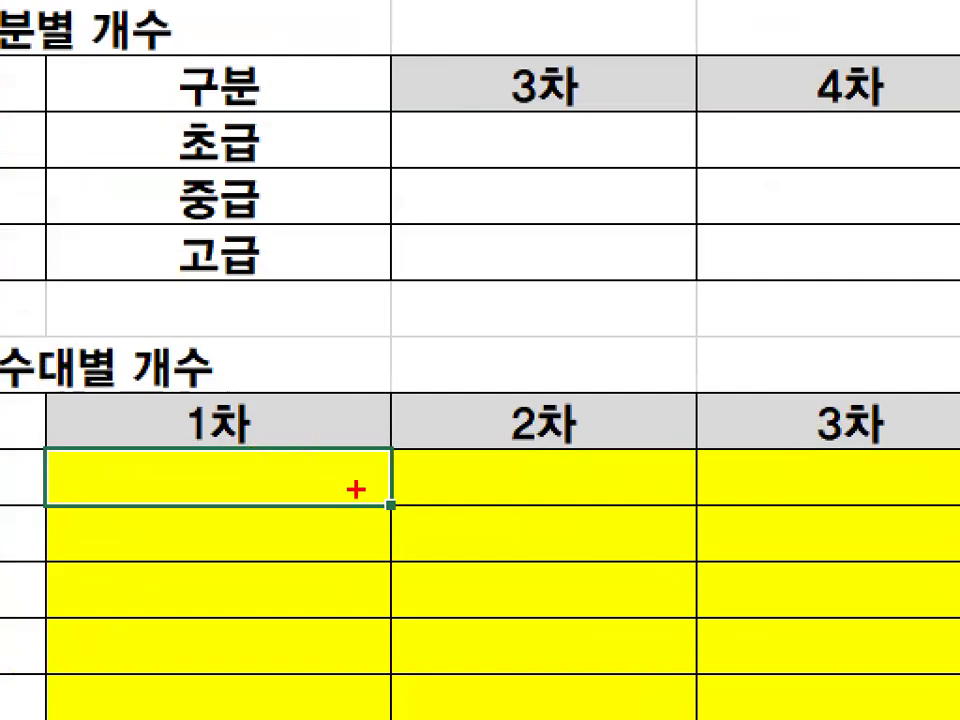
mouse_move(320, 512)
left_mouse_down()
mouse_move(214, 450)
mouse_move(336, 527)
left_mouse_up()
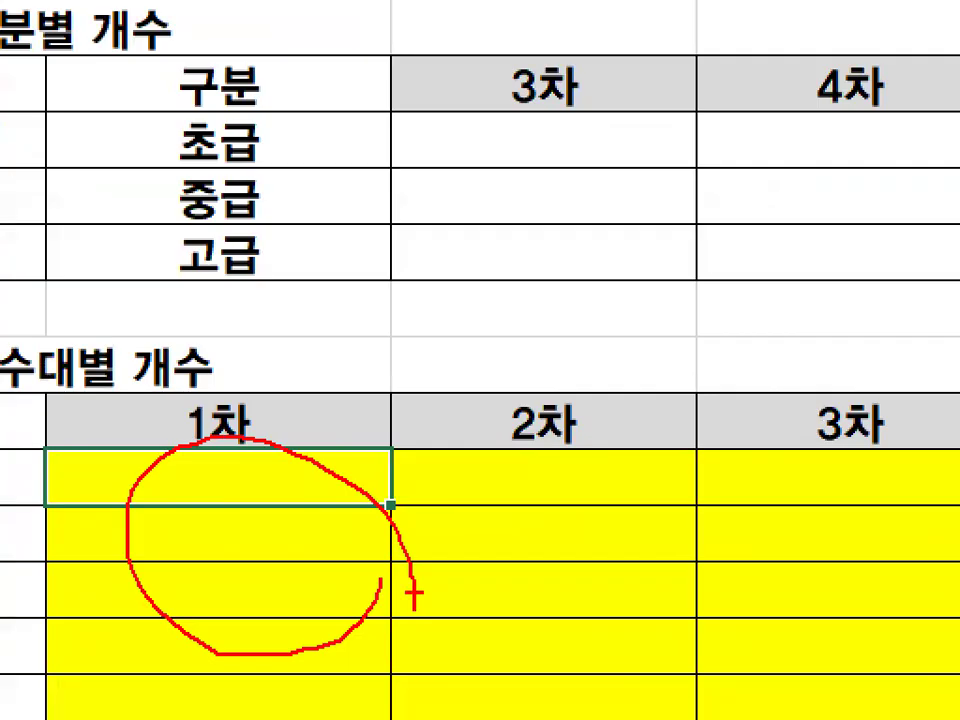
key("Escape")
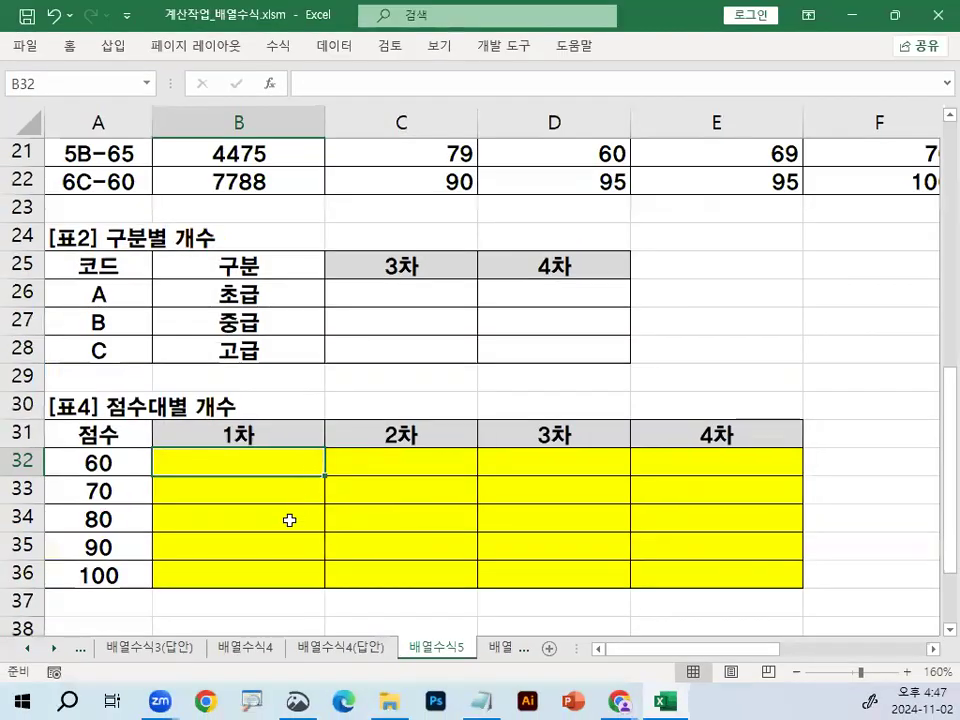
- Select the 점수 values in A32:A36 and circle them with a temporary red stroke
left_click_drag(105, 462, 103, 574)
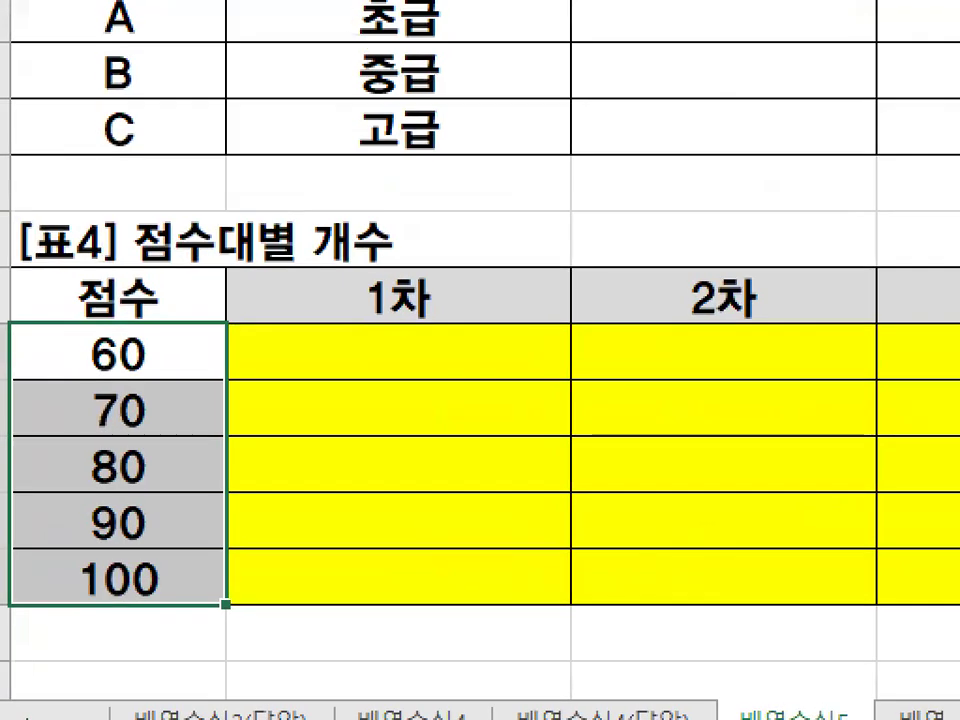
mouse_move(212, 605)
left_mouse_down()
mouse_move(14, 335)
mouse_move(246, 622)
left_mouse_up()
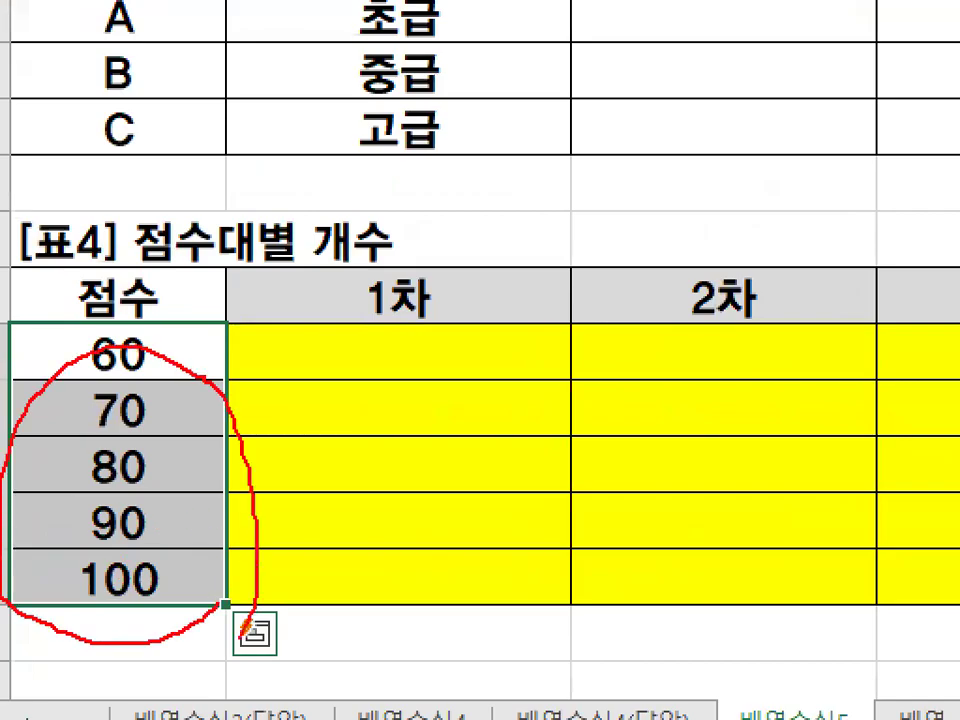
key("Escape")
- Select the 1차 scores in C3:C22 and tick the 1차, 2차, 3차 and 4차 headers of [표4] with temporary red strokes
scroll(486, 585, "up", 7)
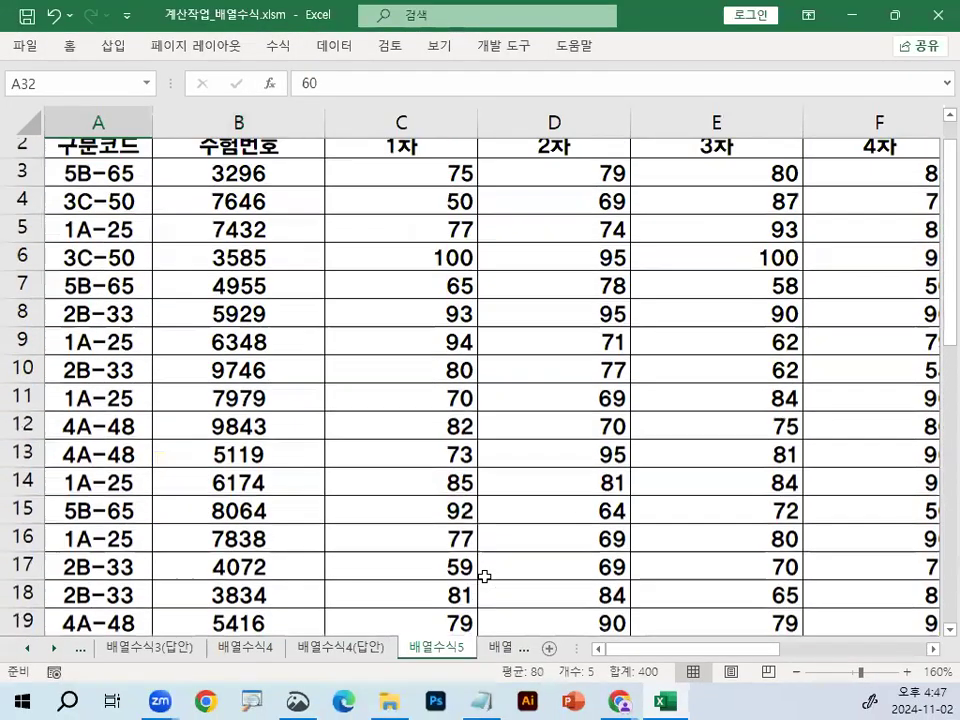
mouse_move(415, 209)
left_mouse_down()
mouse_move(414, 655)
mouse_move(435, 582)
mouse_move(418, 576)
left_mouse_up()
scroll(414, 542, "down", 4)
key("ctrl+2")
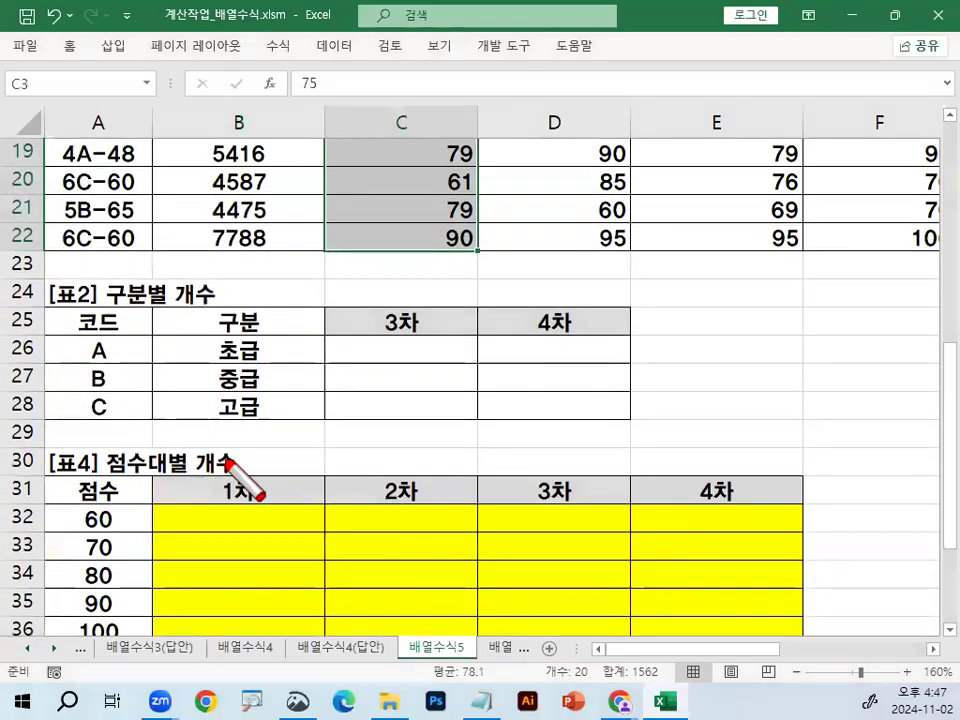
left_click_drag(230, 462, 302, 395)
mouse_move(385, 425)
left_mouse_down()
mouse_move(398, 460)
mouse_move(440, 420)
left_mouse_up()
left_click_drag(557, 450, 625, 420)
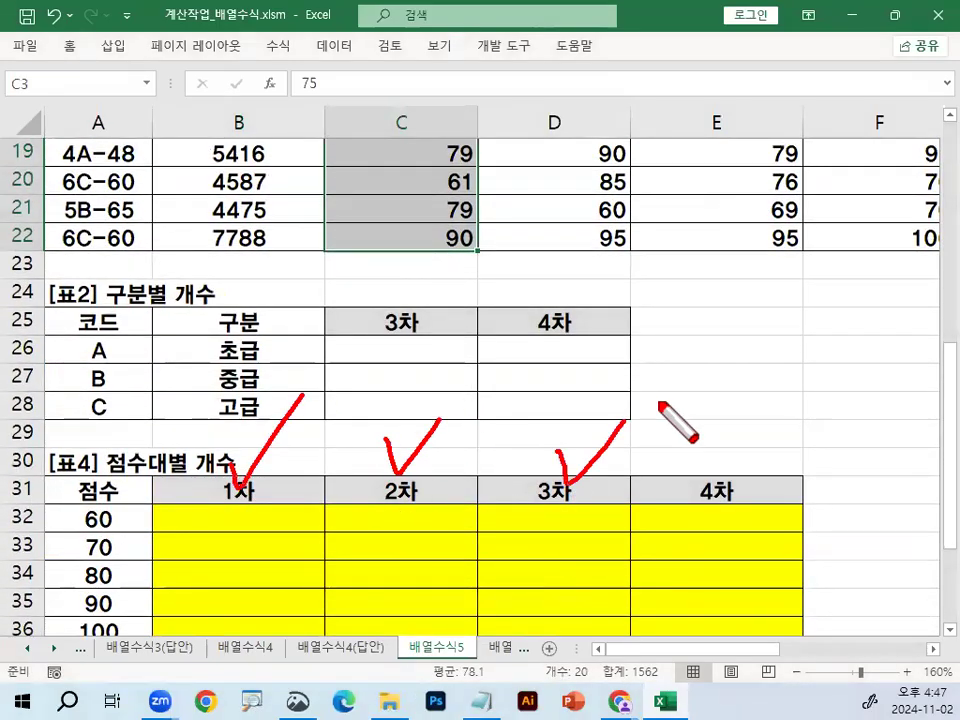
left_click_drag(705, 452, 748, 440)
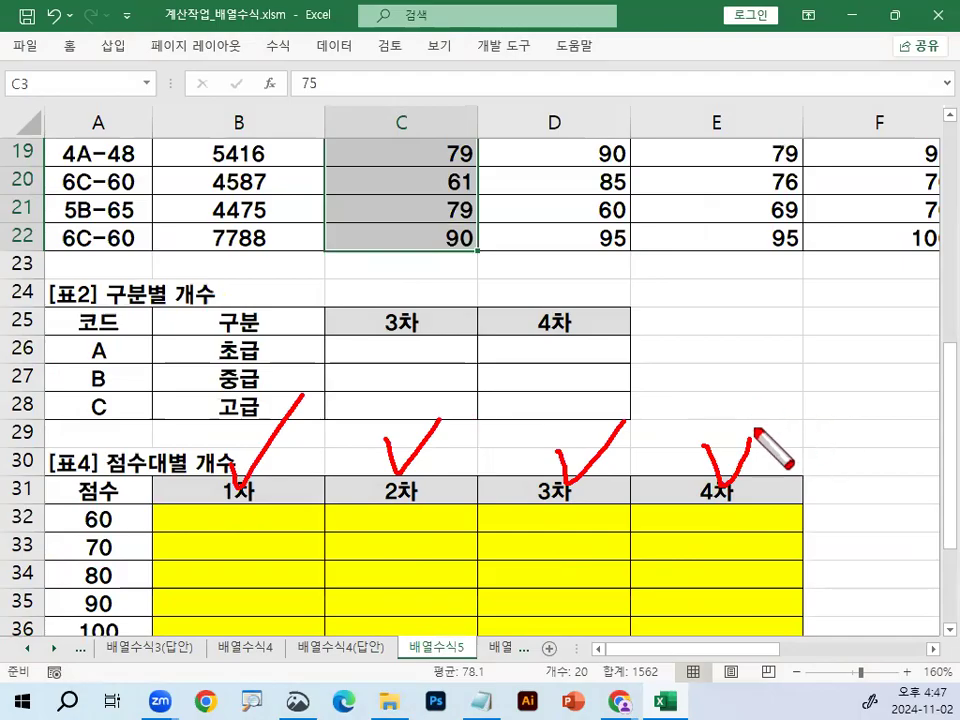
- Sketch a red downward arrow along the 1차 cells of [표4] with an X below it, and clear the drawing
scroll(338, 493, "down", 2)
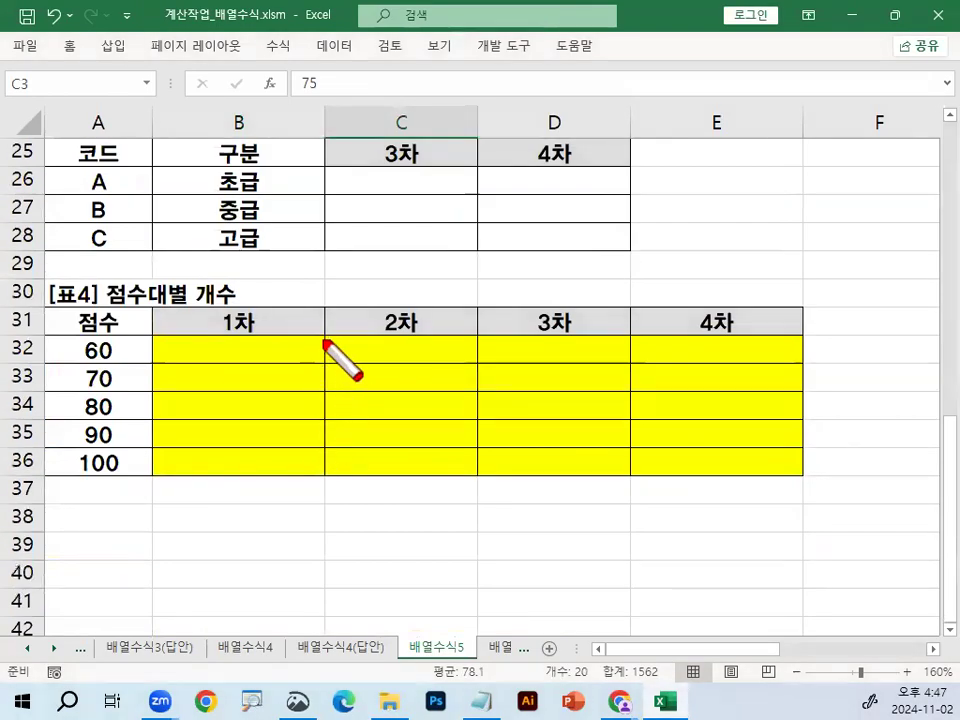
mouse_move(326, 340)
left_mouse_down()
mouse_move(321, 472)
mouse_move(348, 438)
left_mouse_up()
left_click_drag(412, 478, 349, 521)
mouse_move(352, 476)
left_mouse_down()
mouse_move(412, 518)
mouse_move(420, 507)
left_mouse_up()
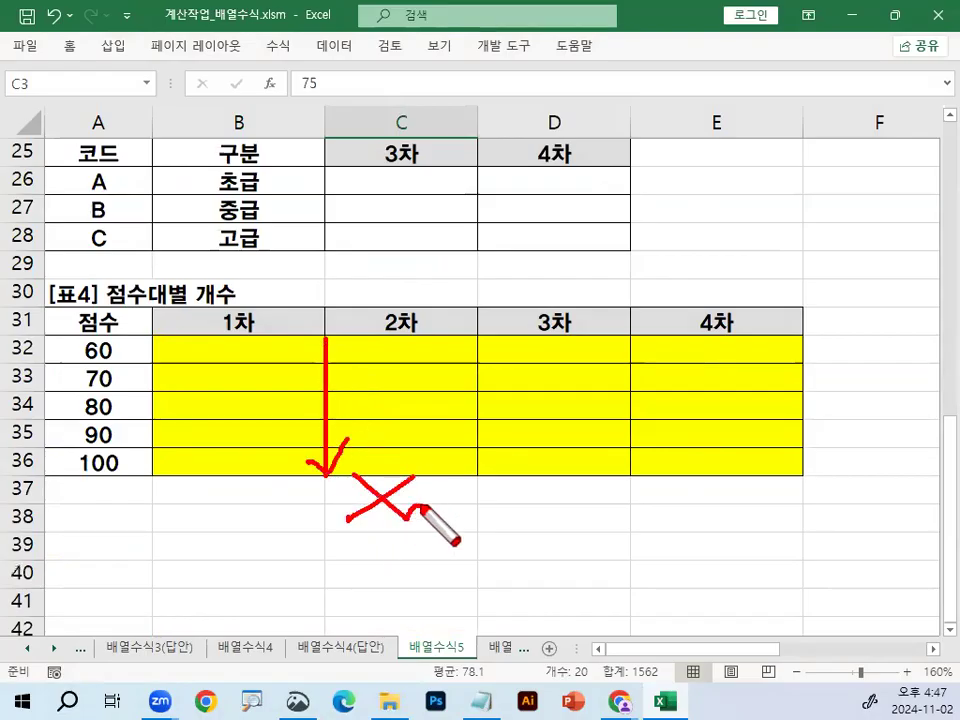
key("Escape")
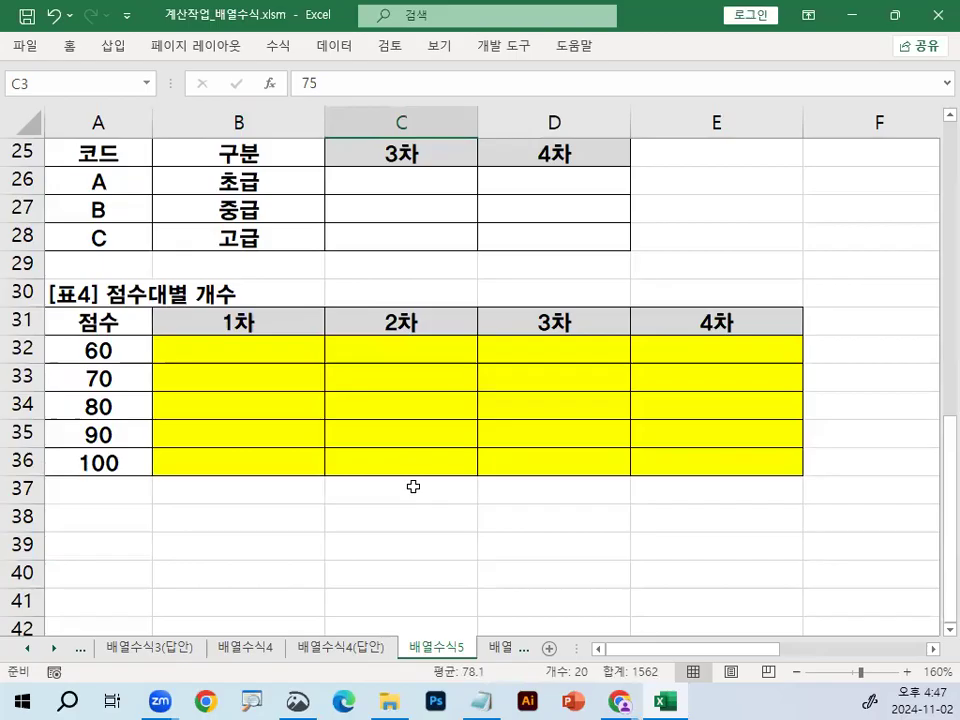
- Select B32:E36, narrow the selection to B32:B36, and mark the 1차 header and the 점수 values 60 to 100 with red strokes
left_click_drag(279, 352, 684, 456)
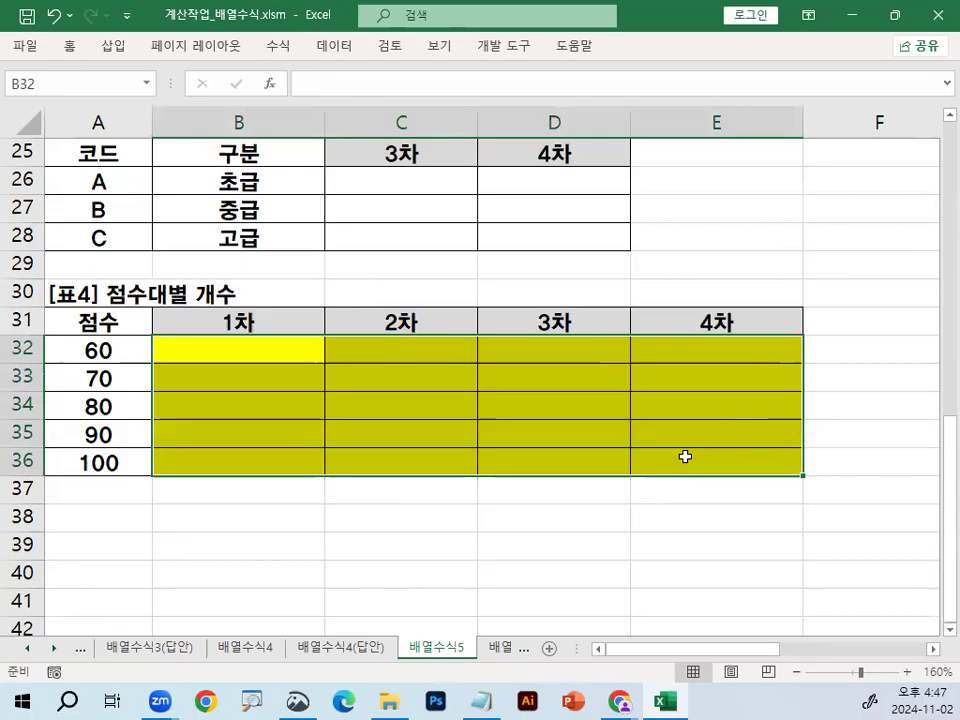
left_click_drag(296, 351, 308, 446)
key("ctrl+2")
mouse_move(246, 318)
left_mouse_down()
mouse_move(250, 335)
mouse_move(261, 325)
left_mouse_up()
mouse_move(228, 256)
left_mouse_down()
mouse_move(245, 300)
mouse_move(325, 207)
left_mouse_up()
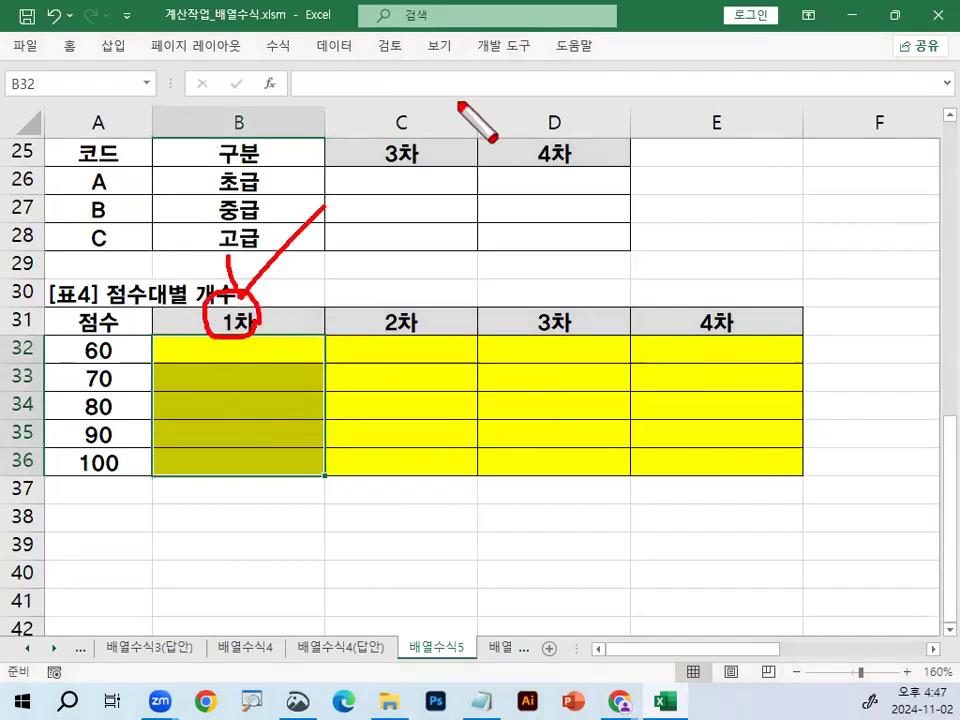
mouse_move(129, 457)
left_mouse_down()
mouse_move(76, 486)
mouse_move(72, 330)
mouse_move(150, 462)
left_mouse_up()
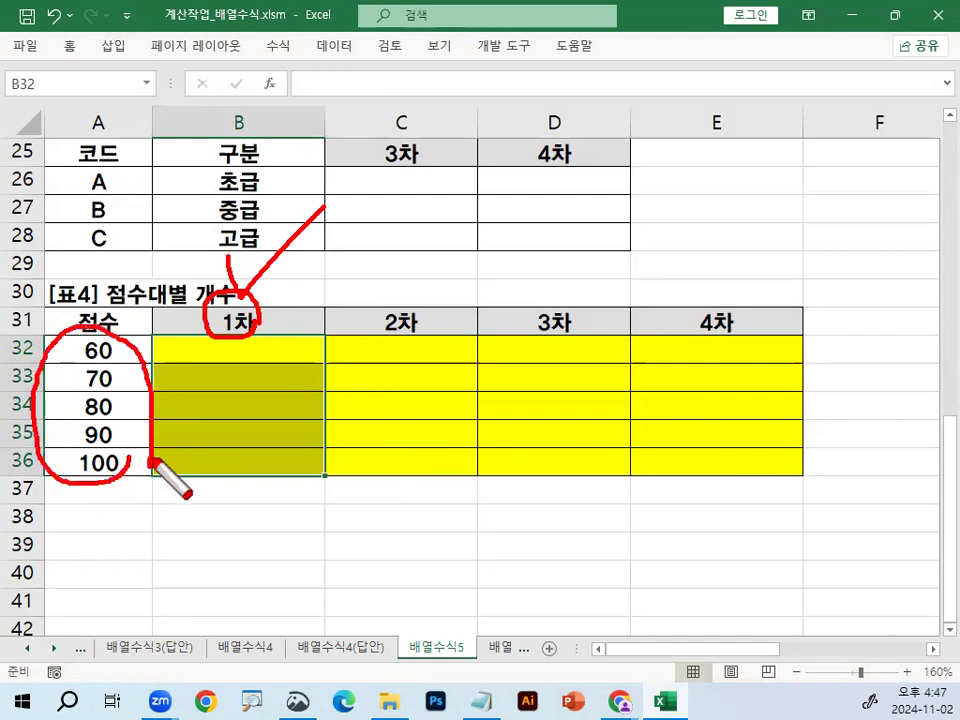
- Tick the 점수 values of [표4], sketch a red arrow beneath the table from 1차 towards 4차, and clear the drawing
left_click_drag(78, 398, 128, 353)
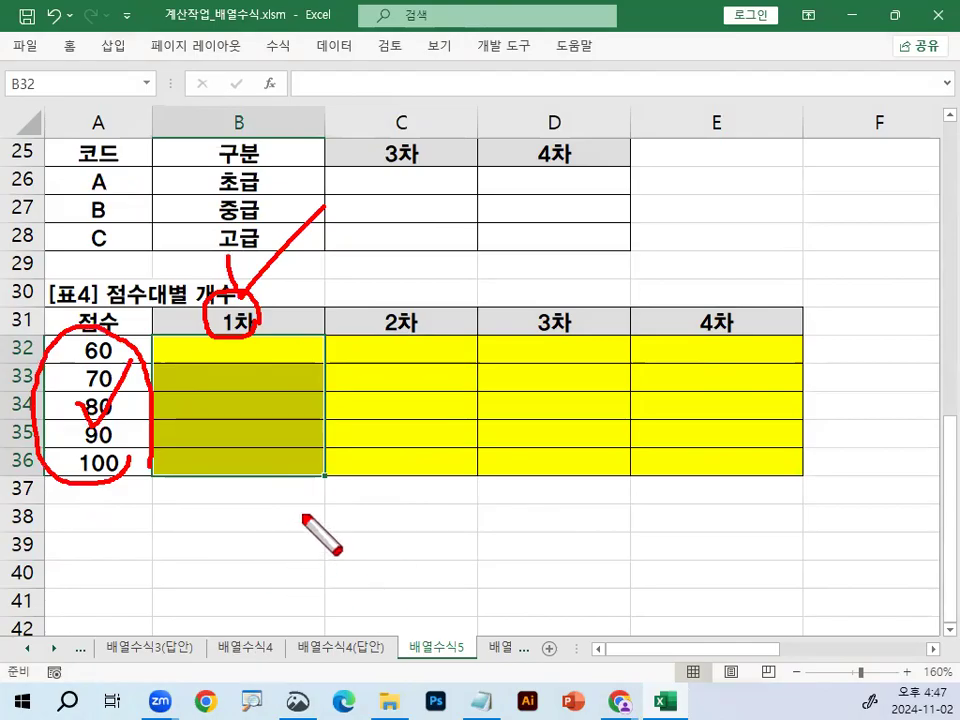
mouse_move(315, 478)
left_mouse_down()
mouse_move(349, 489)
mouse_move(527, 497)
mouse_move(668, 490)
mouse_move(634, 512)
left_mouse_up()
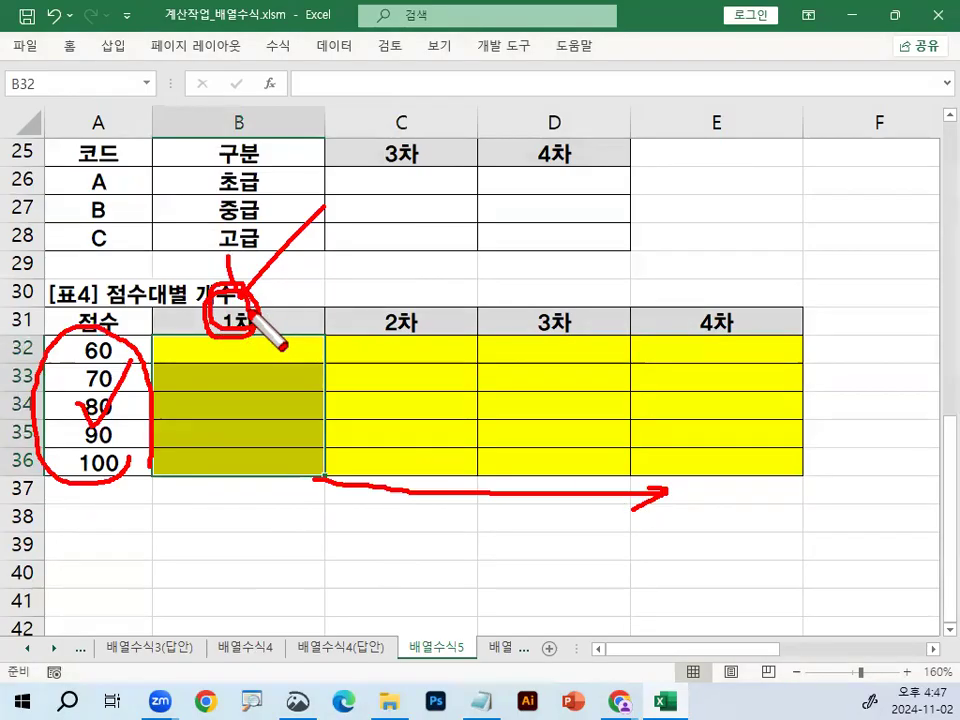
key("Escape")
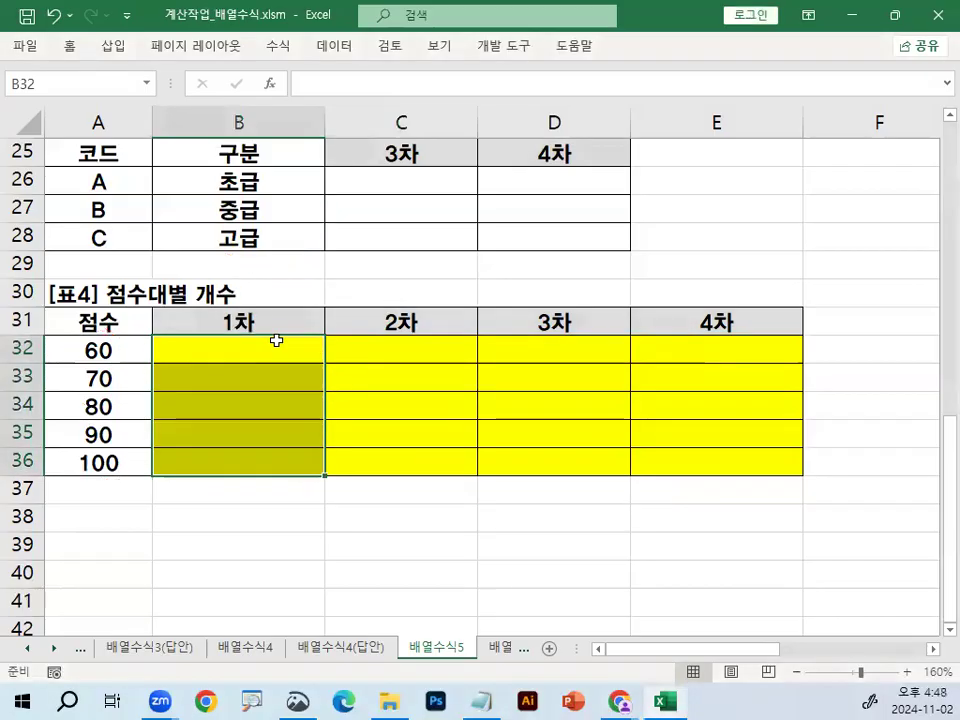
- Sketch a red downward arrow along the 1차 scores of [표1] and circle the column letter C
scroll(375, 390, "up", 8)
scroll(403, 316, "up", 1)
key("ctrl+2")
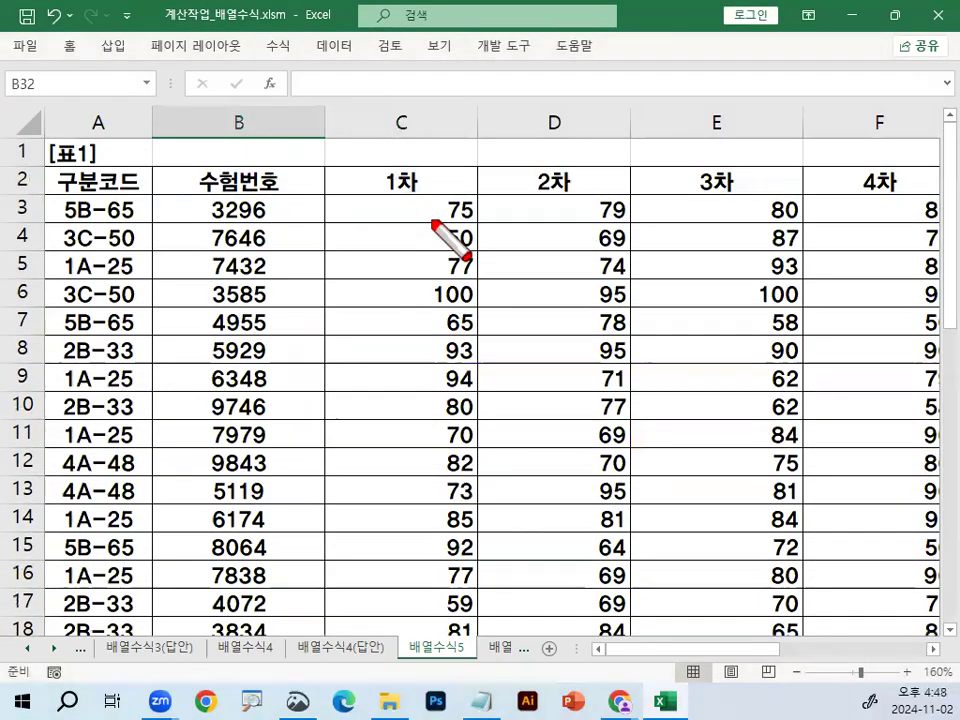
mouse_move(399, 208)
left_mouse_down()
mouse_move(399, 502)
mouse_move(407, 473)
left_mouse_up()
mouse_move(426, 100)
left_mouse_down()
mouse_move(403, 144)
mouse_move(430, 118)
left_mouse_up()
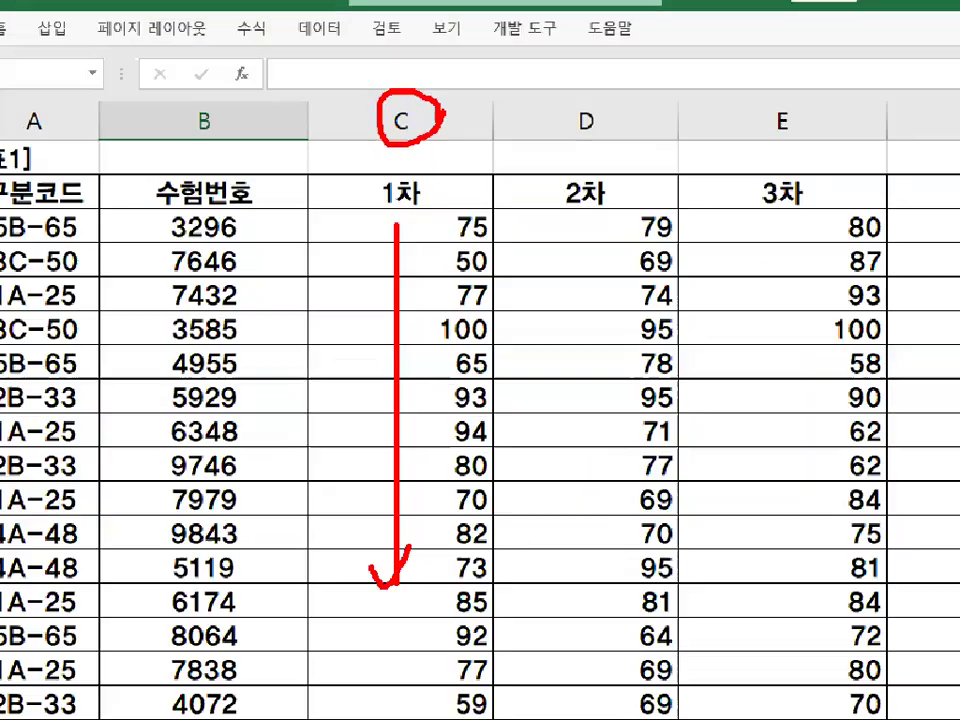
- Sketch a red arrow from 1차 towards 2차 in [표1], cross out the 2차 header, circle column C again, and clear the drawing
left_click_drag(441, 116, 423, 105)
left_click_drag(345, 208, 646, 208)
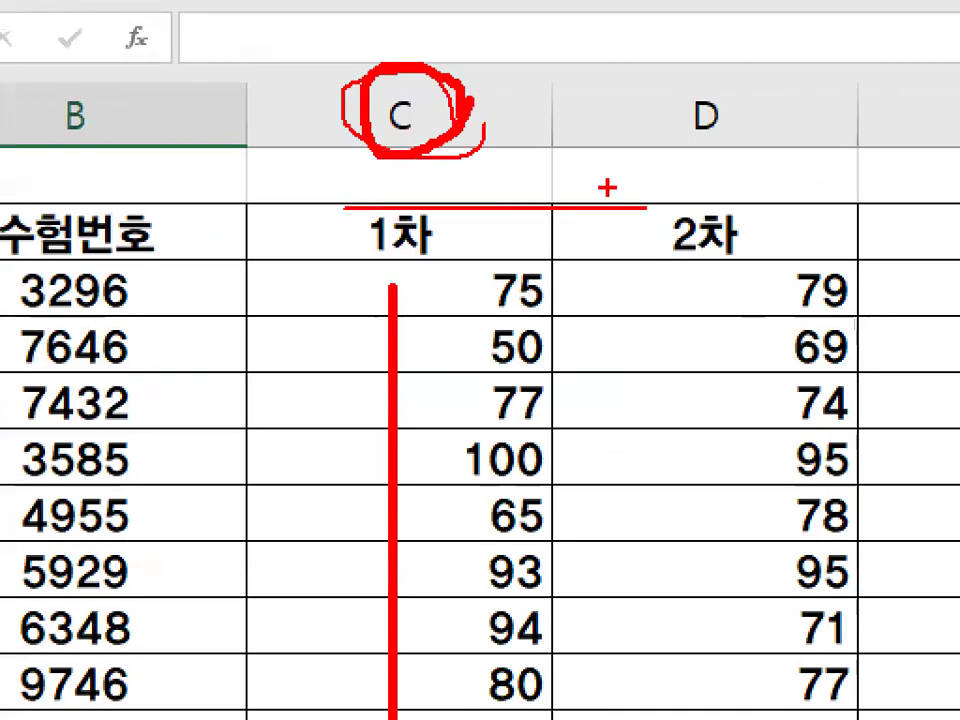
left_click_drag(780, 150, 665, 278)
left_click_drag(653, 148, 768, 308)
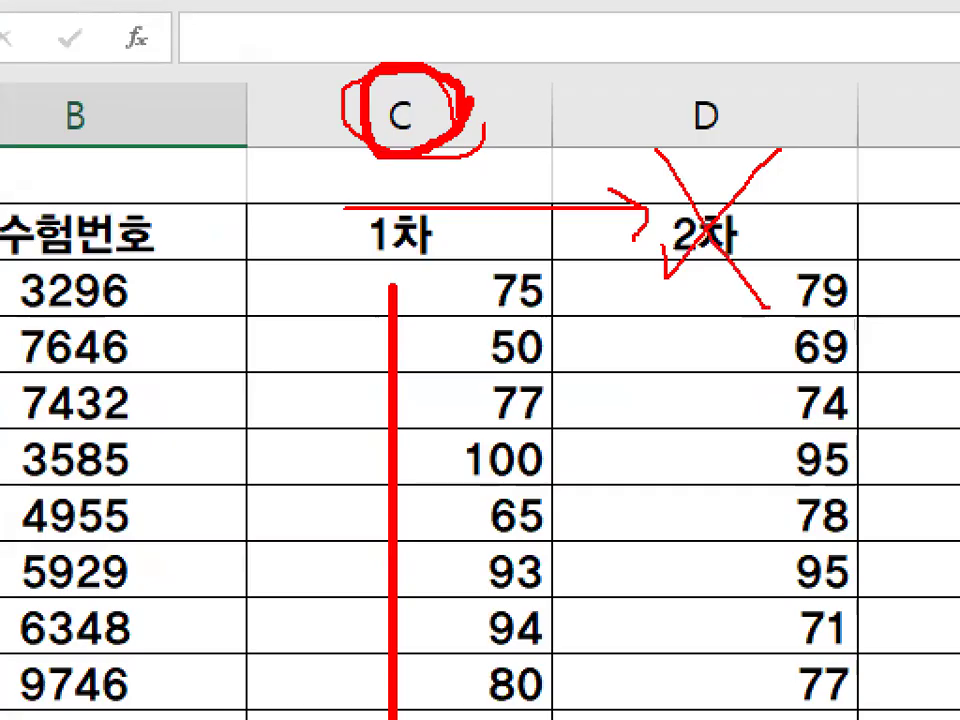
key("Escape")
key("ctrl+1")
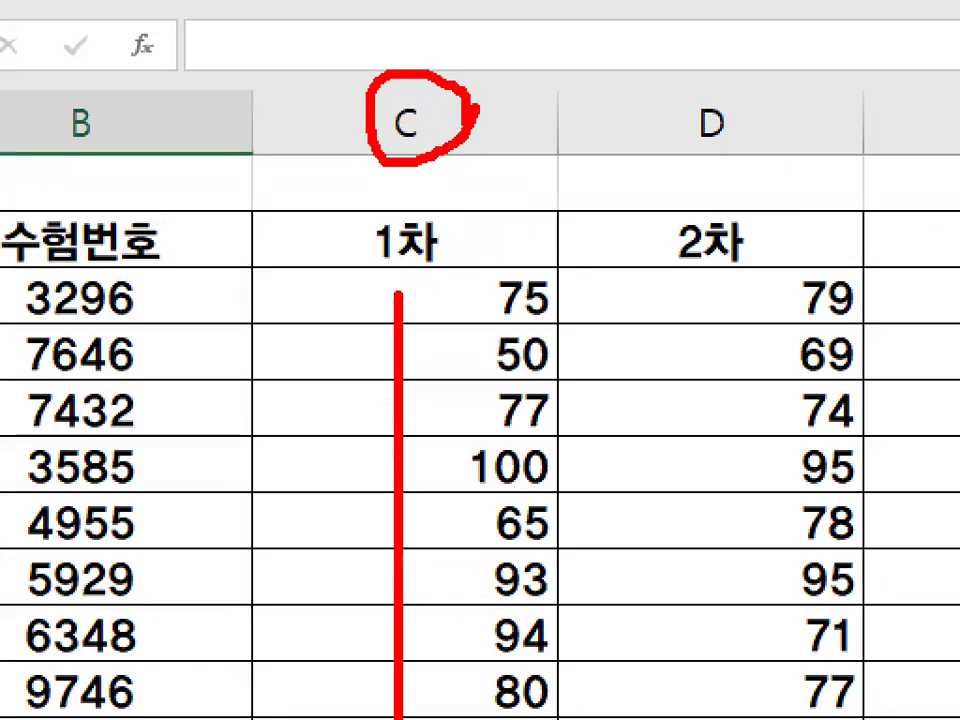
left_click_drag(366, 105, 440, 158)
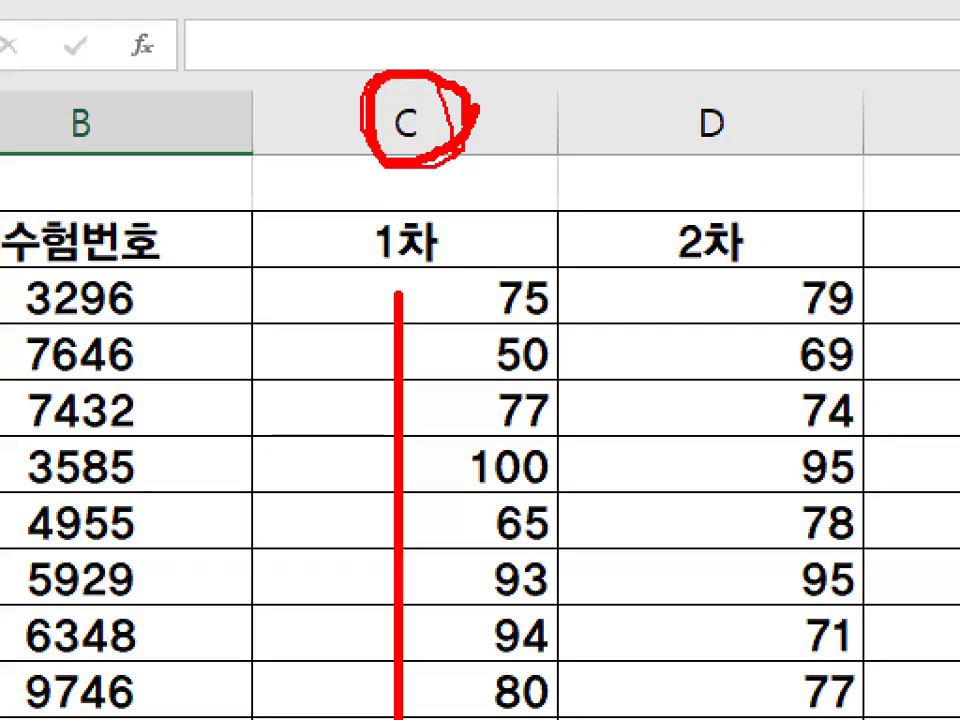
key("Escape")
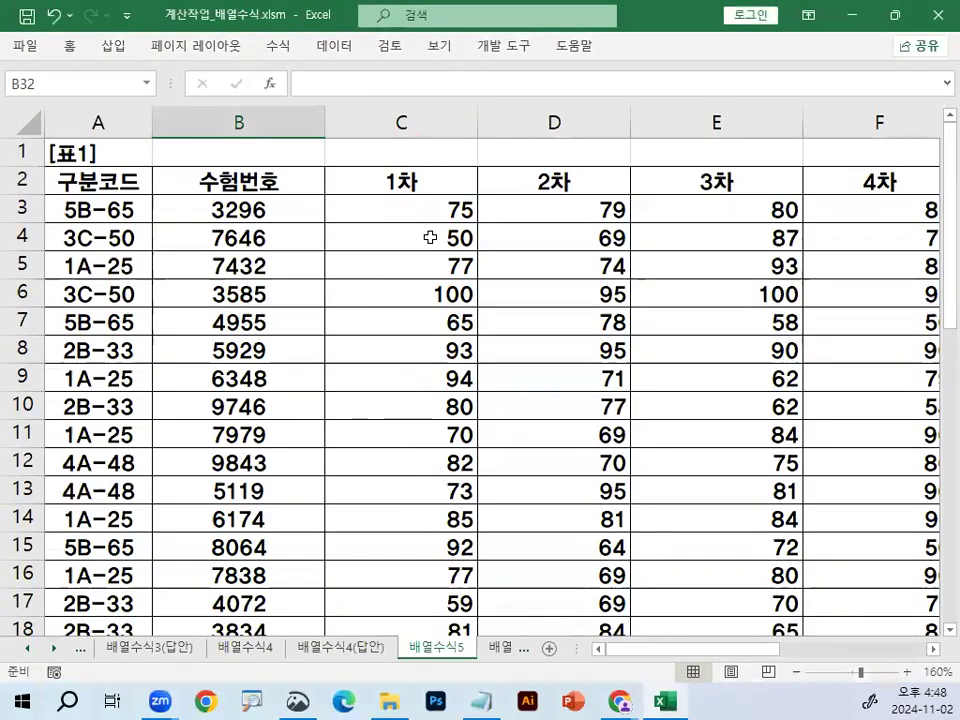
- Switch to the Notepad lesson notes and insert blank lines below the 절대참조 note, above the REPT formula with cell references
key("alt+Tab")
scroll(386, 461, "down", 1)
scroll(386, 461, "down", 1)
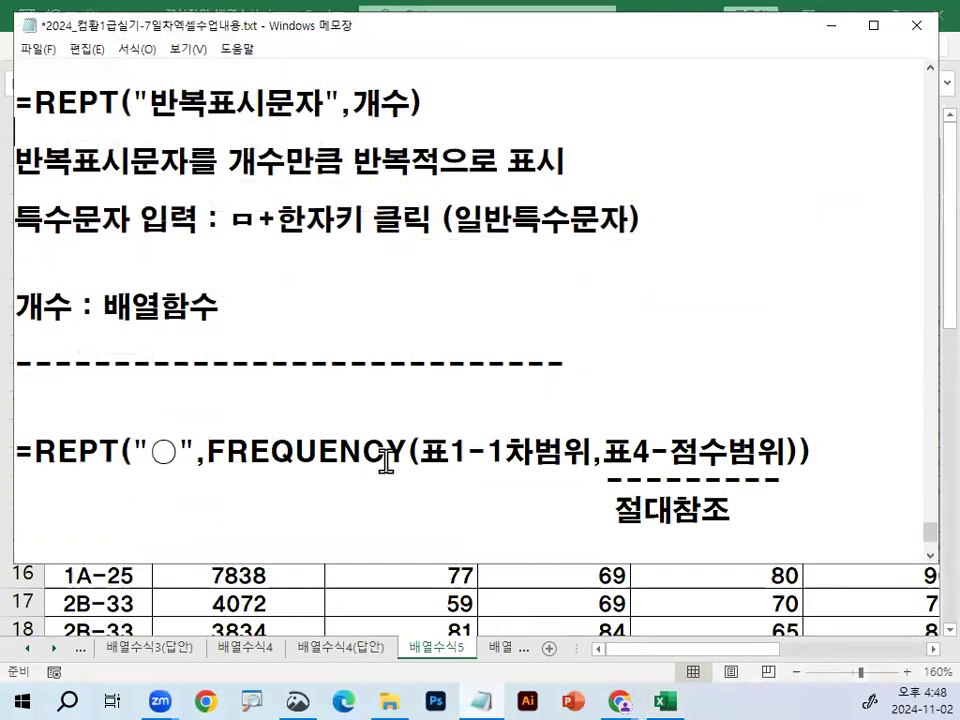
scroll(386, 461, "down", 1)
left_click(279, 450)
key("Return")
key("Return")
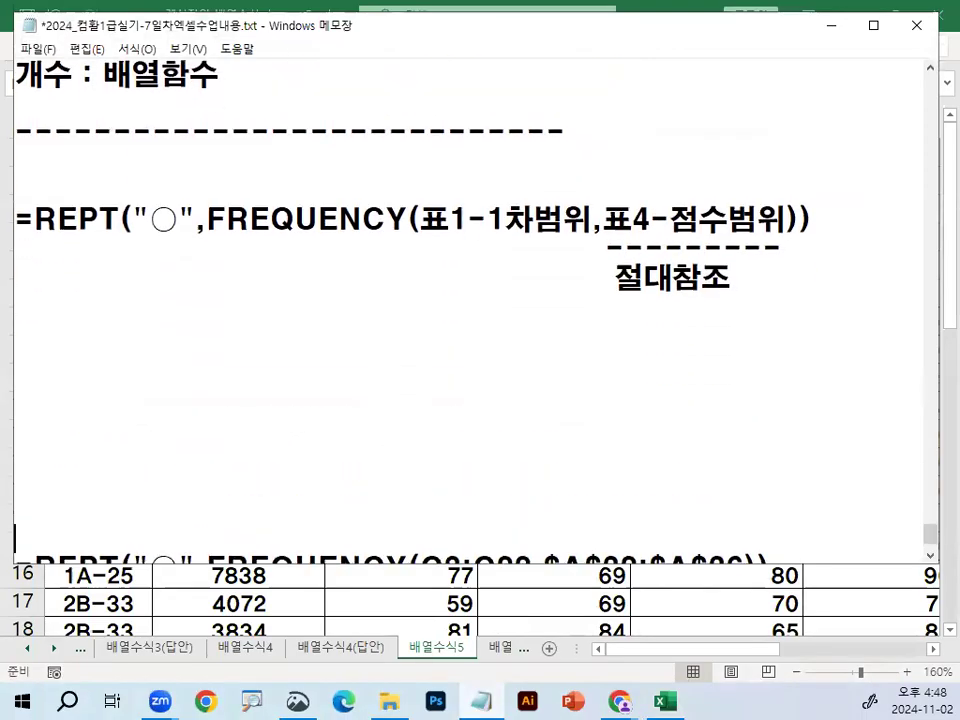
- Review the REPT and FREQUENCY formula in the notes by highlighting its function, symbol, 표1-1차범위, 표4-점수범위 and the 절대참조 note
scroll(248, 414, "up", 1)
left_click_drag(38, 306, 100, 306)
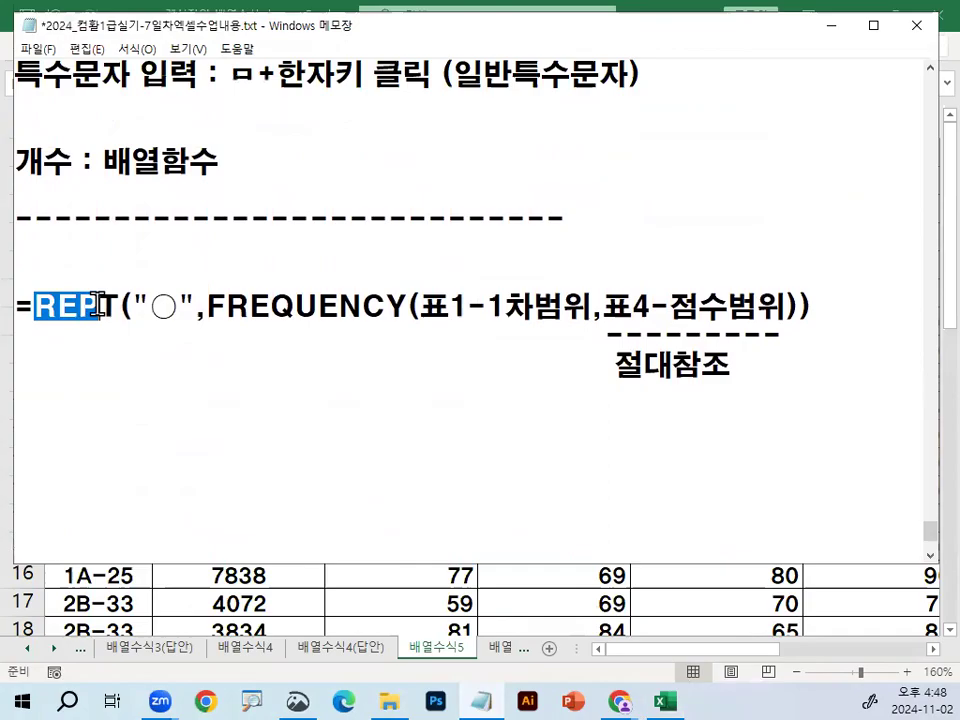
double_click(163, 306)
left_click(145, 306)
left_click_drag(133, 306, 583, 308)
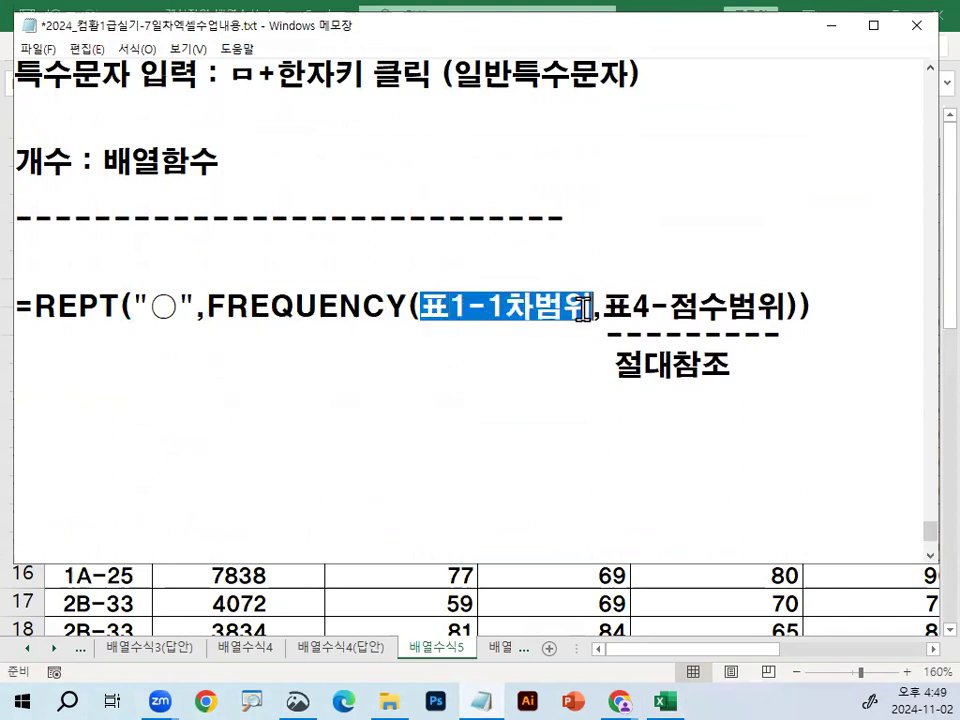
left_click_drag(420, 306, 768, 302)
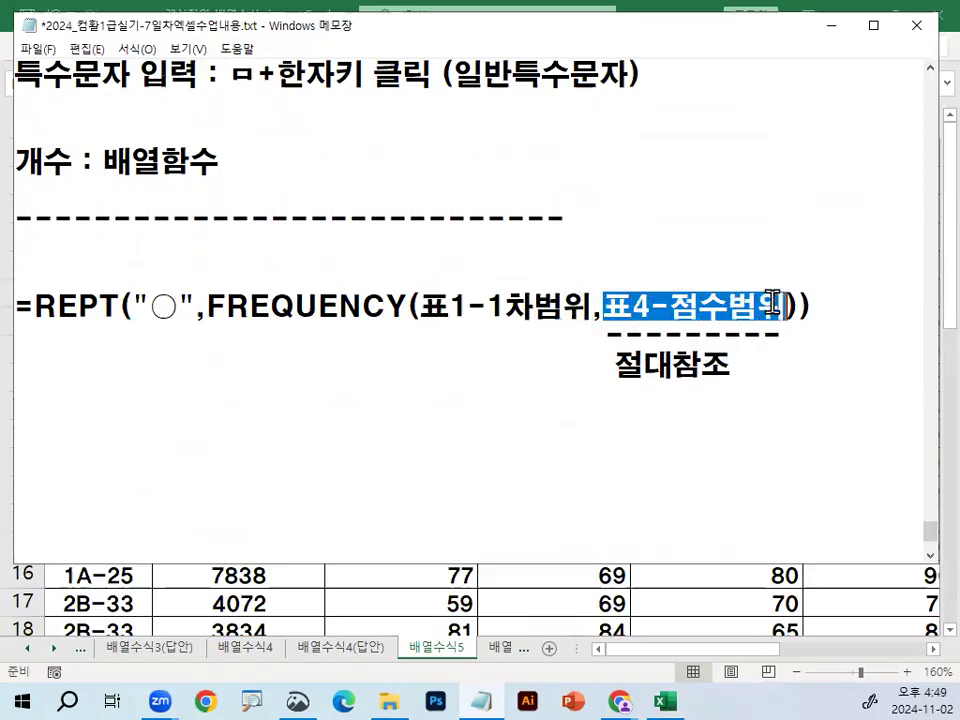
left_click_drag(670, 306, 757, 304)
left_click_drag(606, 364, 735, 364)
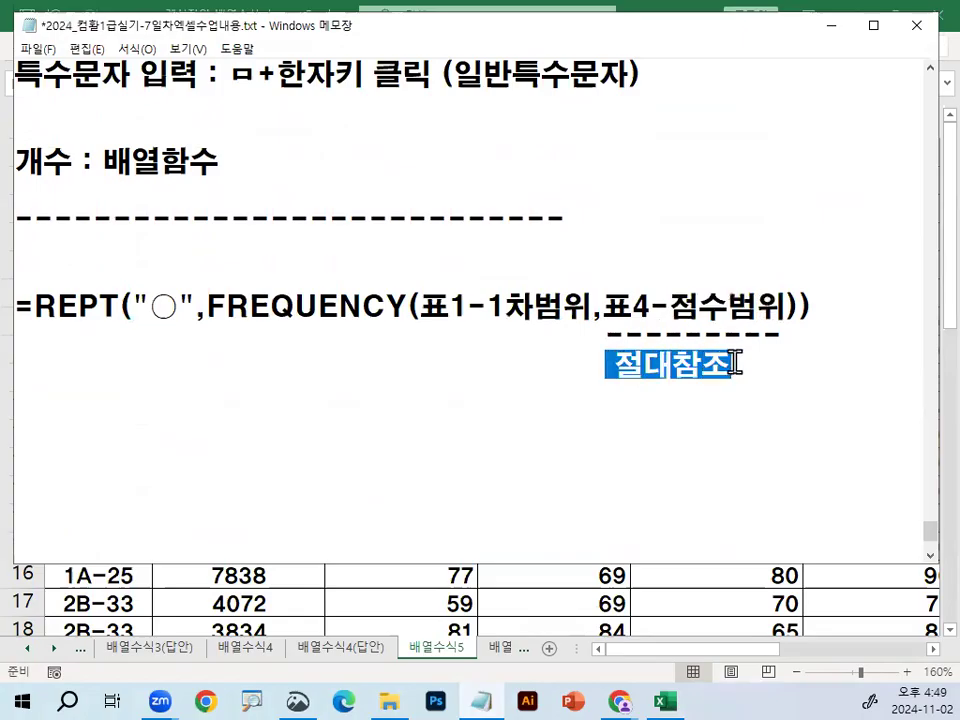
- Return to Excel, mark [표4] with a red arrow from 1차 to 2차, circle and tick the 점수 values, and clear the drawing
left_click(829, 25)
scroll(190, 458, "down", 7)
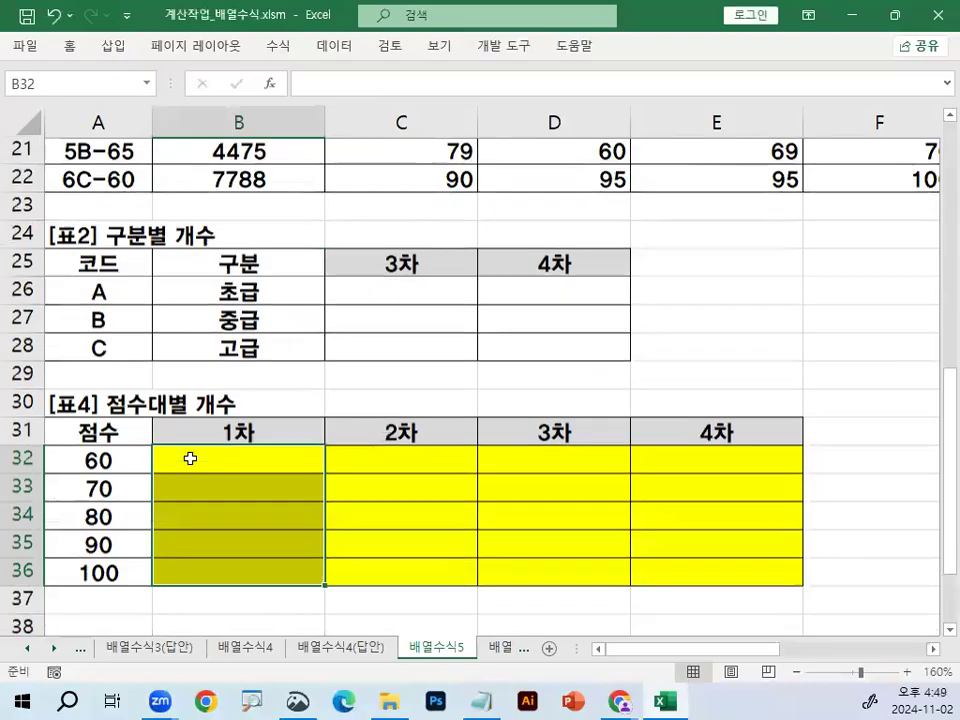
left_click_drag(183, 452, 463, 458)
mouse_move(112, 545)
left_mouse_down()
mouse_move(101, 557)
mouse_move(73, 422)
mouse_move(114, 564)
left_mouse_up()
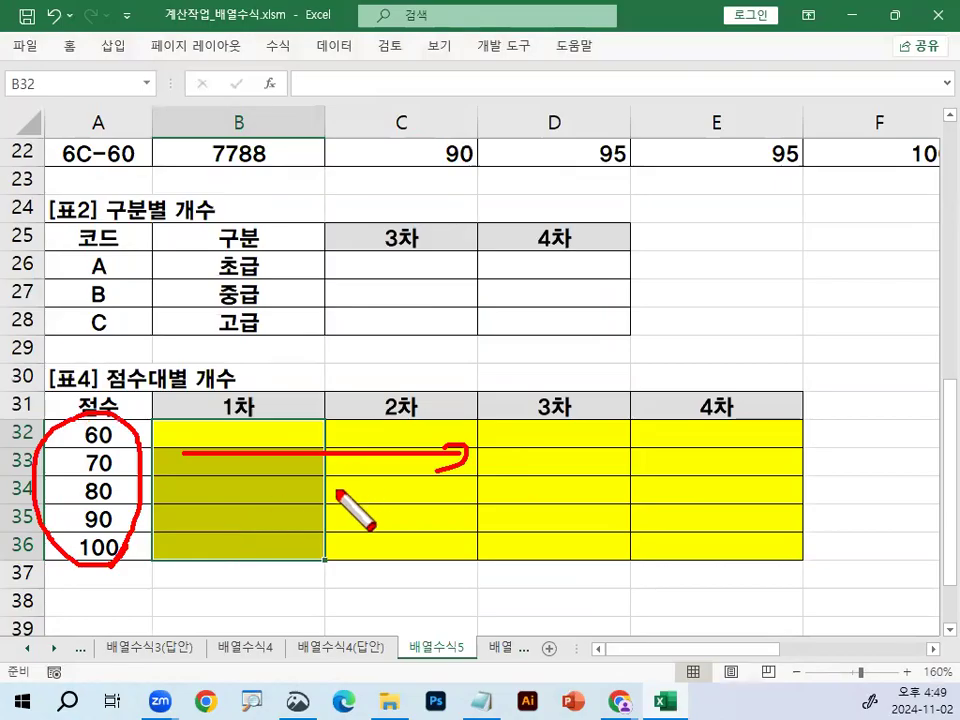
left_click_drag(62, 425, 138, 352)
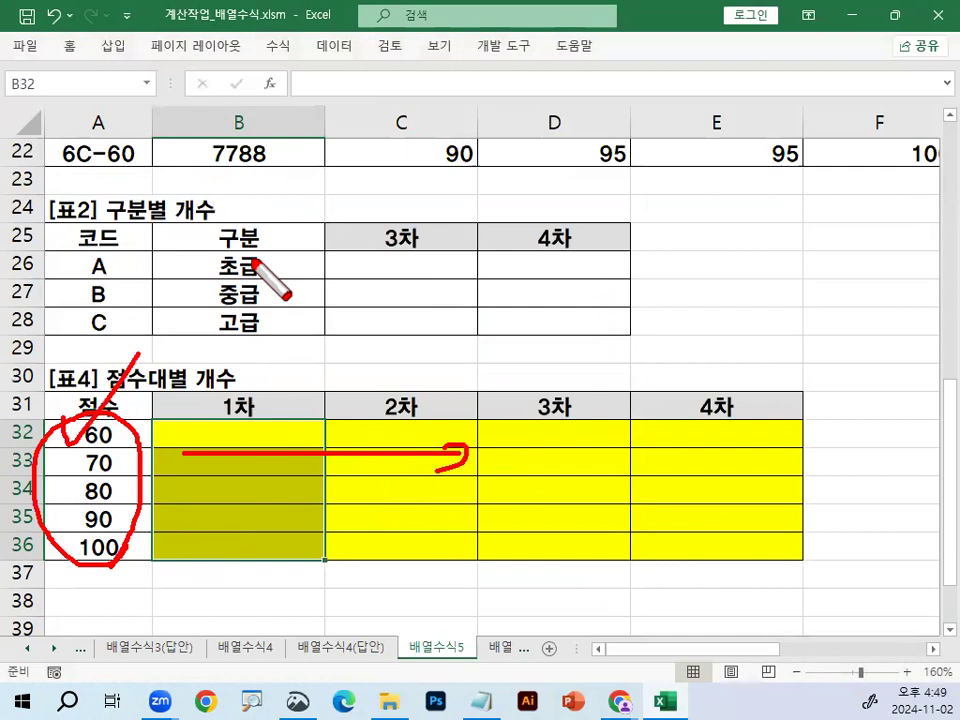
key("Escape")
- Switch to the Notepad notes and add the line "또는 열만고정 (혼합참조)" below the 절대참조 note
left_click(492, 700)
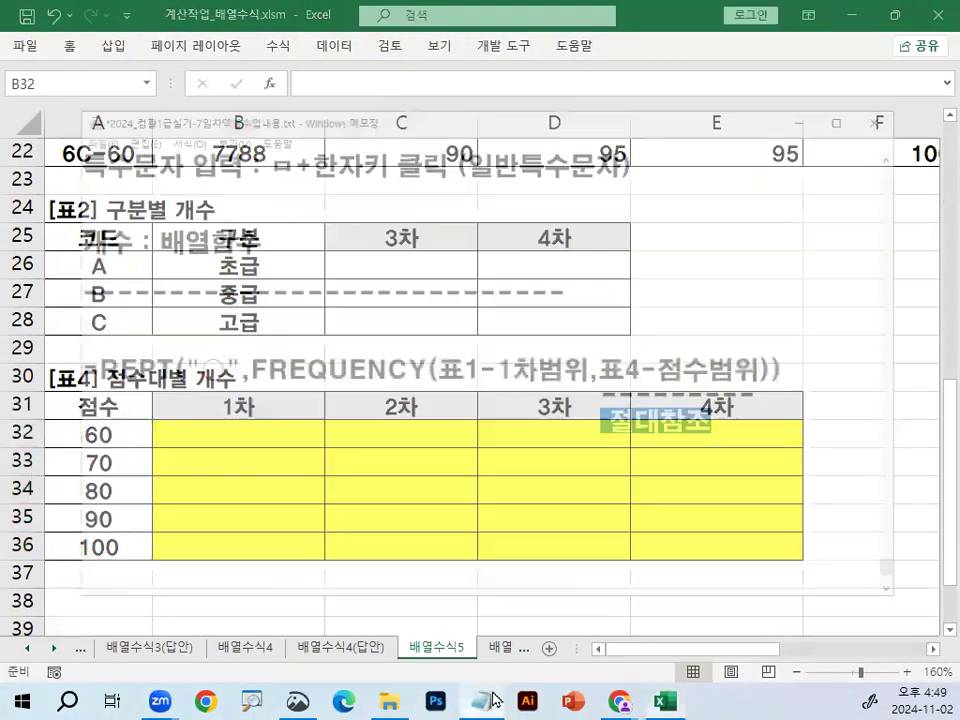
left_click(806, 375)
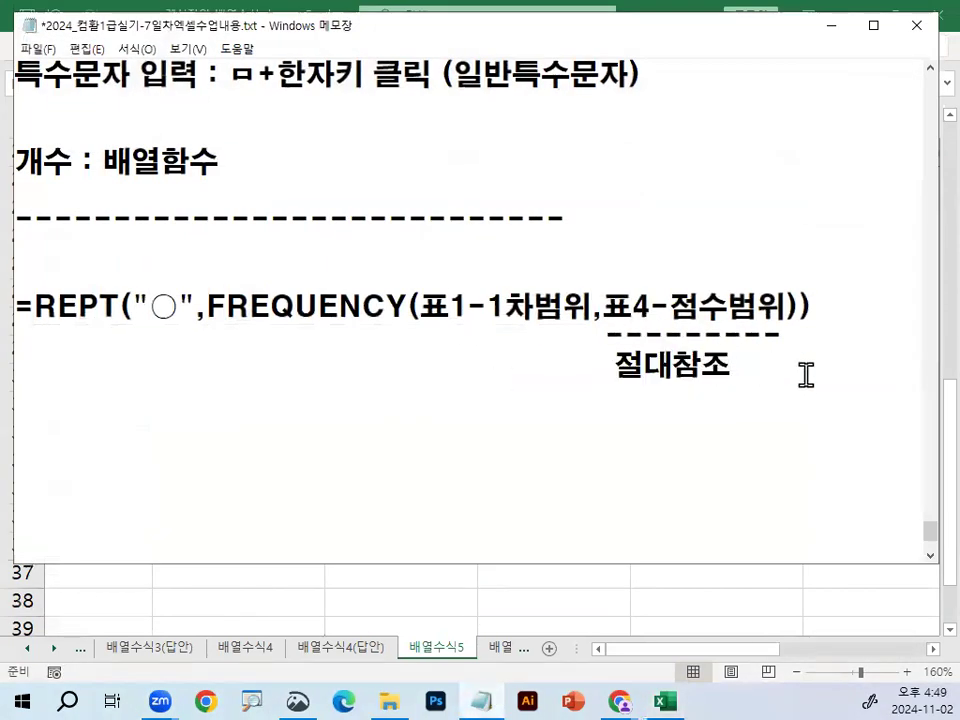
type("eh")
key("BackSpace")
key("BackSpace")
type("또는 열만고정 ")
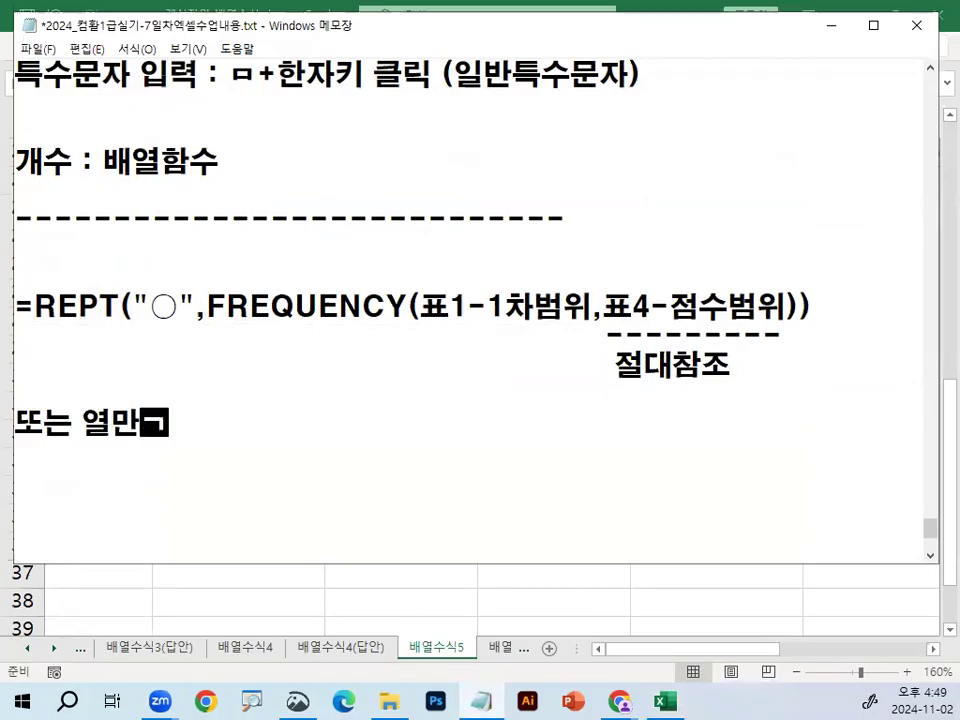
type("(호ㅗㄴ")
key("BackSpace")
key("BackSpace")
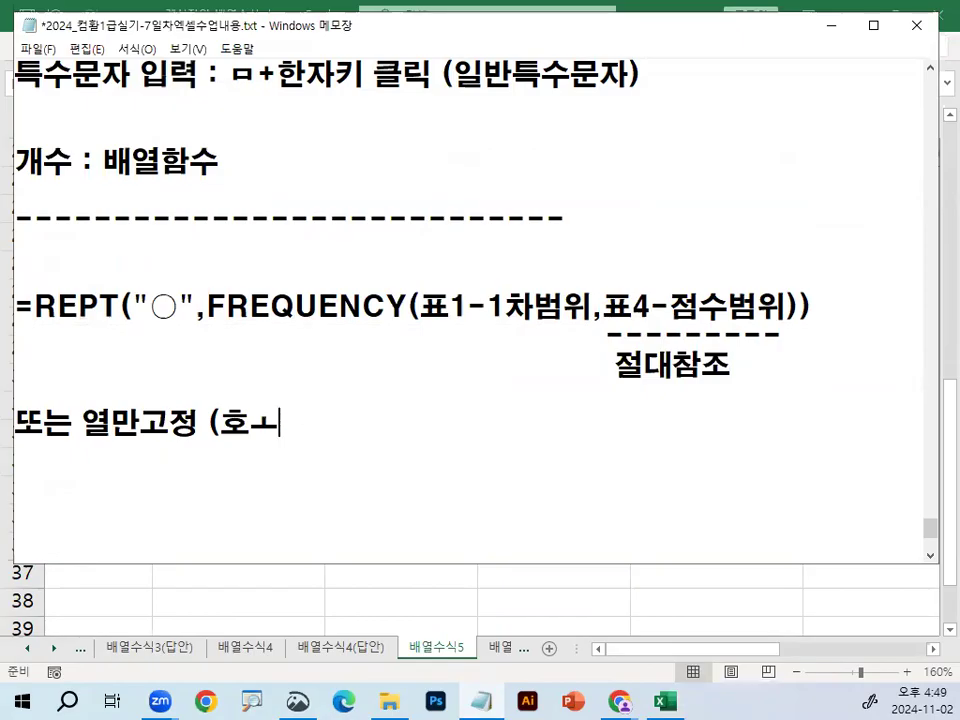
type("ㅗㄴ")
key("BackSpace")
key("BackSpace")
key("BackSpace")
type("혼합참조)")
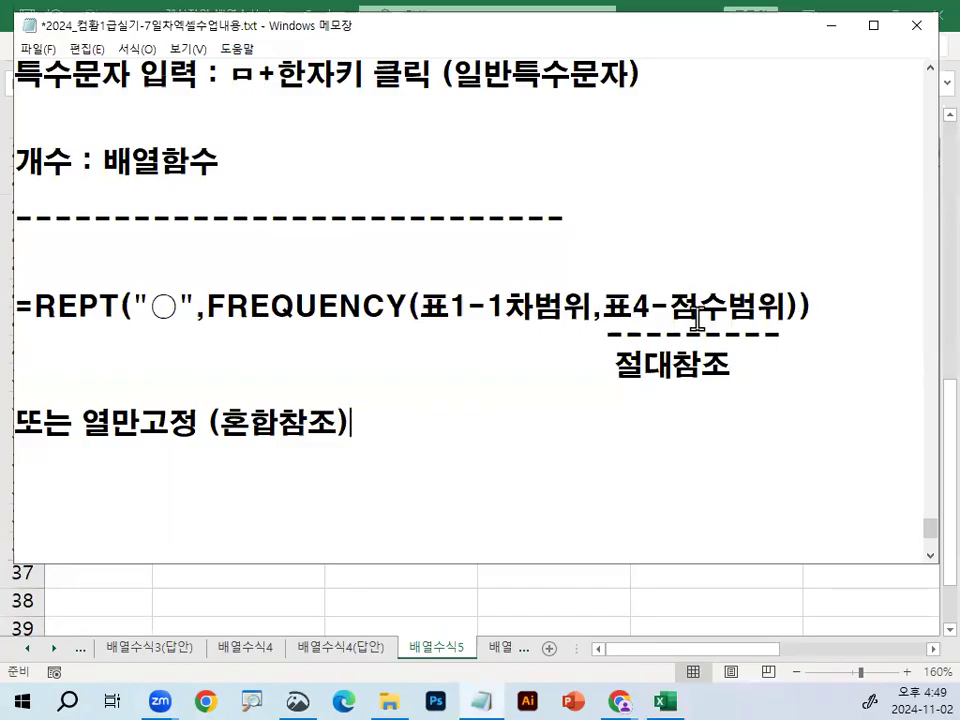
- Highlight the 표4-점수범위 argument of the formula and the 열만고정 (혼합참조) note for review
left_click_drag(604, 306, 812, 306)
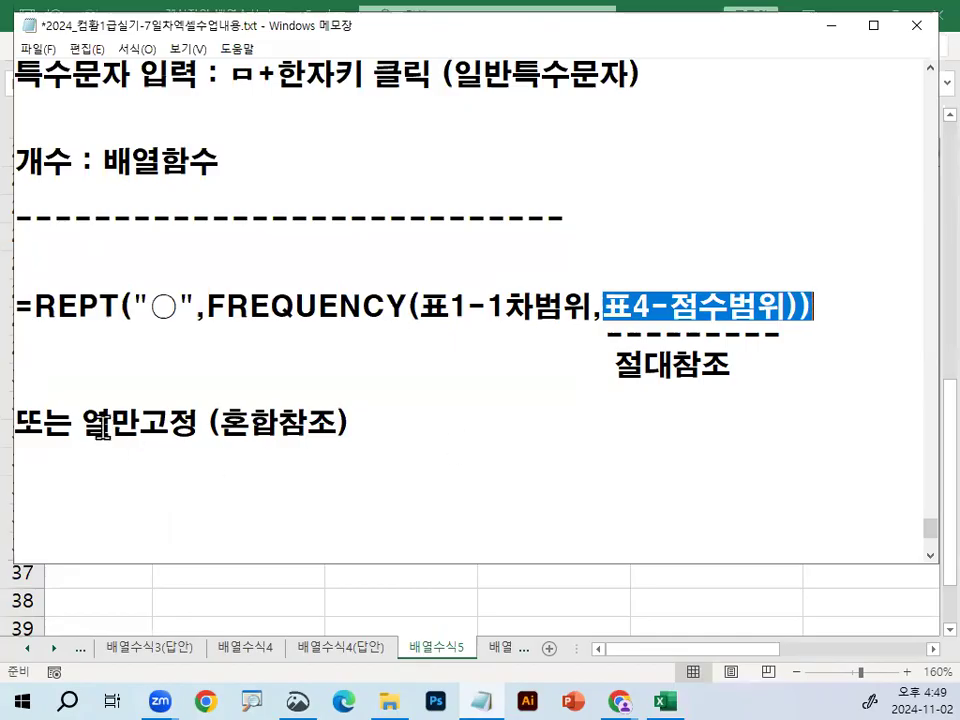
left_click_drag(110, 421, 296, 432)
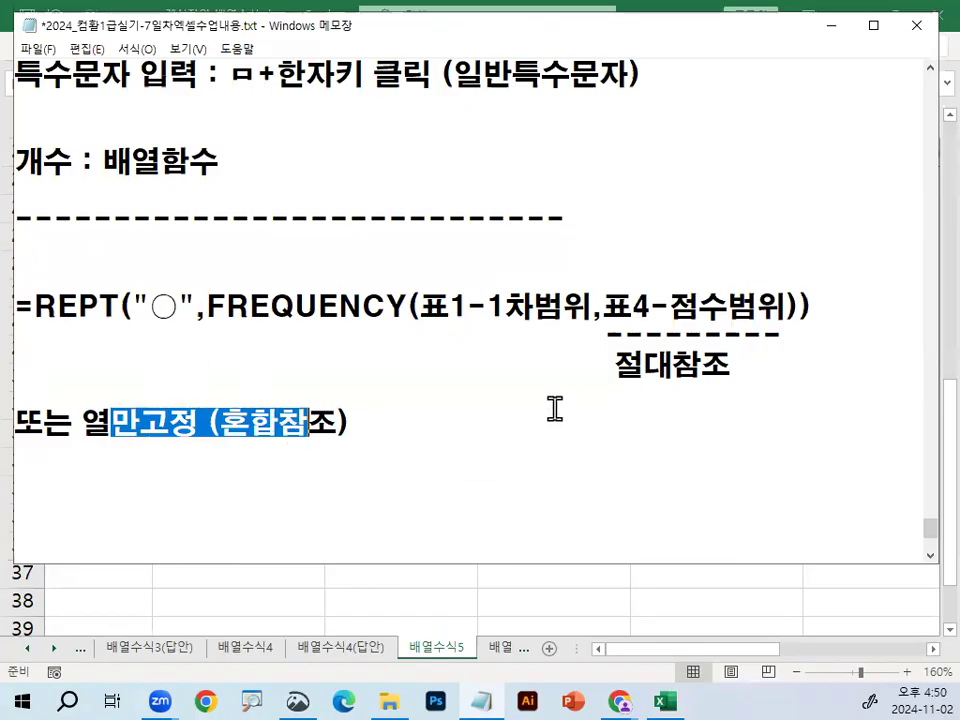
left_click_drag(78, 423, 158, 423)
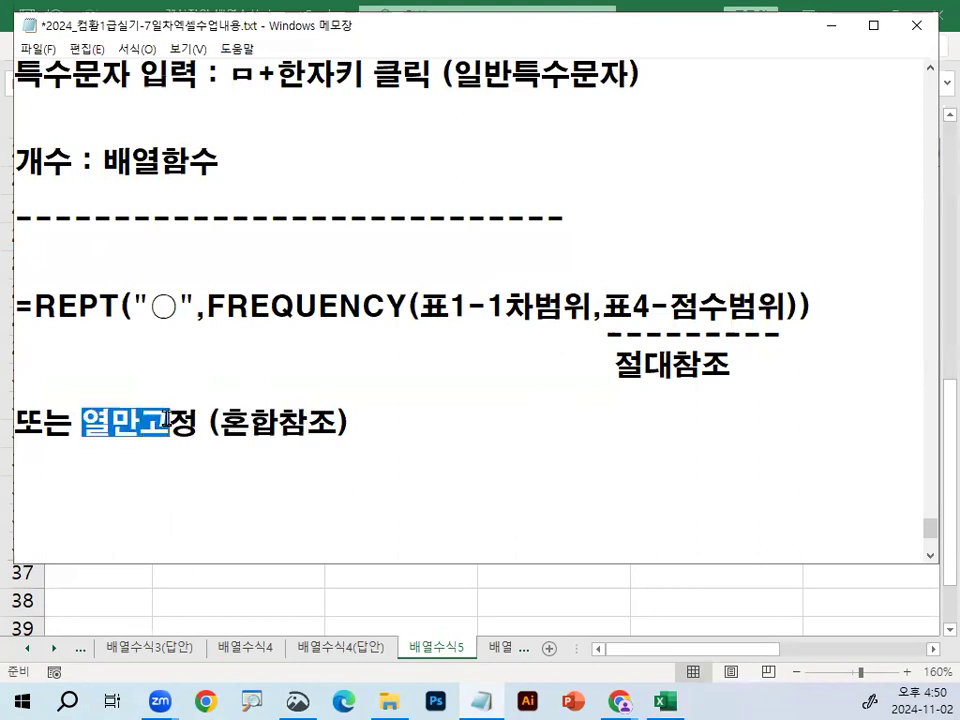
left_click(382, 426)
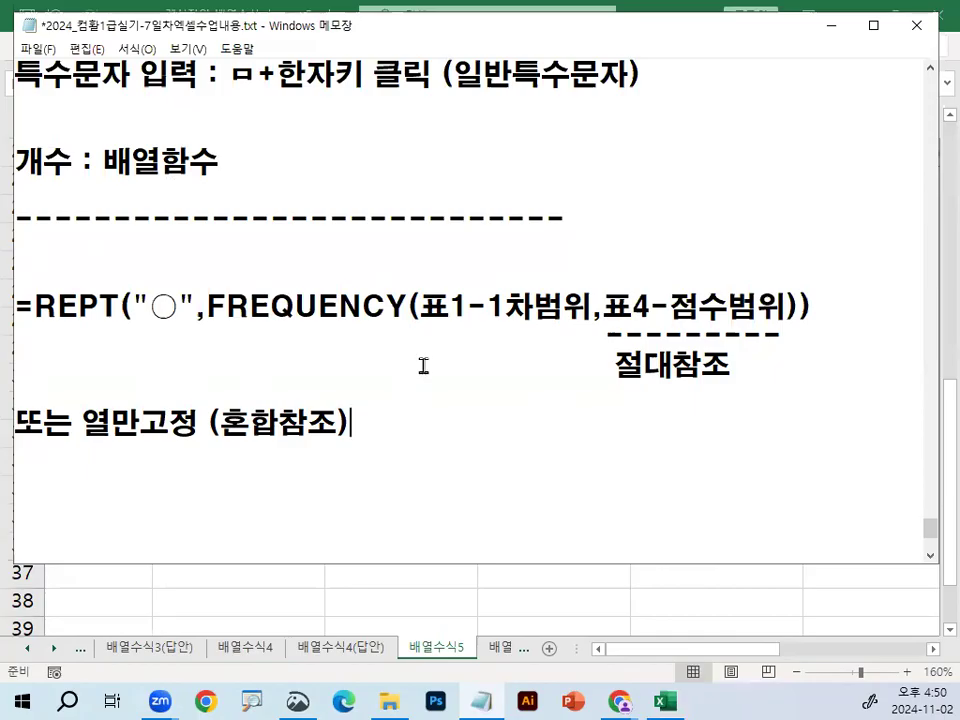
- Switch to Excel, select B32:B36, sketch a red downward arrow along the 1차 cells, and clear the drawing
left_click(665, 701)
left_click_drag(212, 433, 206, 532)
mouse_move(156, 316)
left_mouse_down()
mouse_move(120, 480)
mouse_move(143, 571)
left_mouse_up()
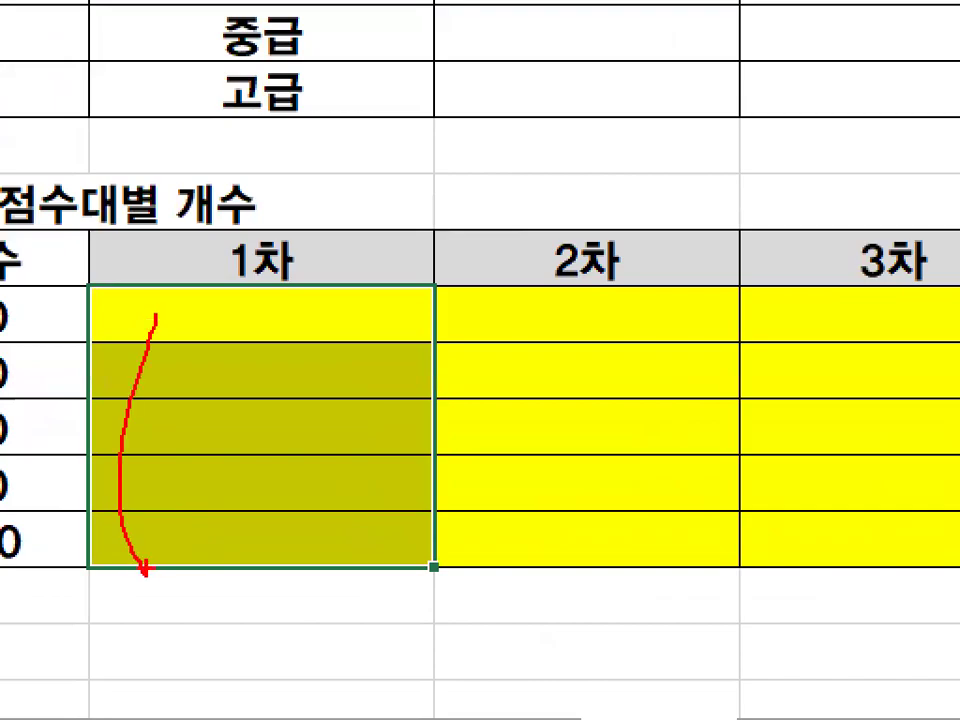
key("Escape")
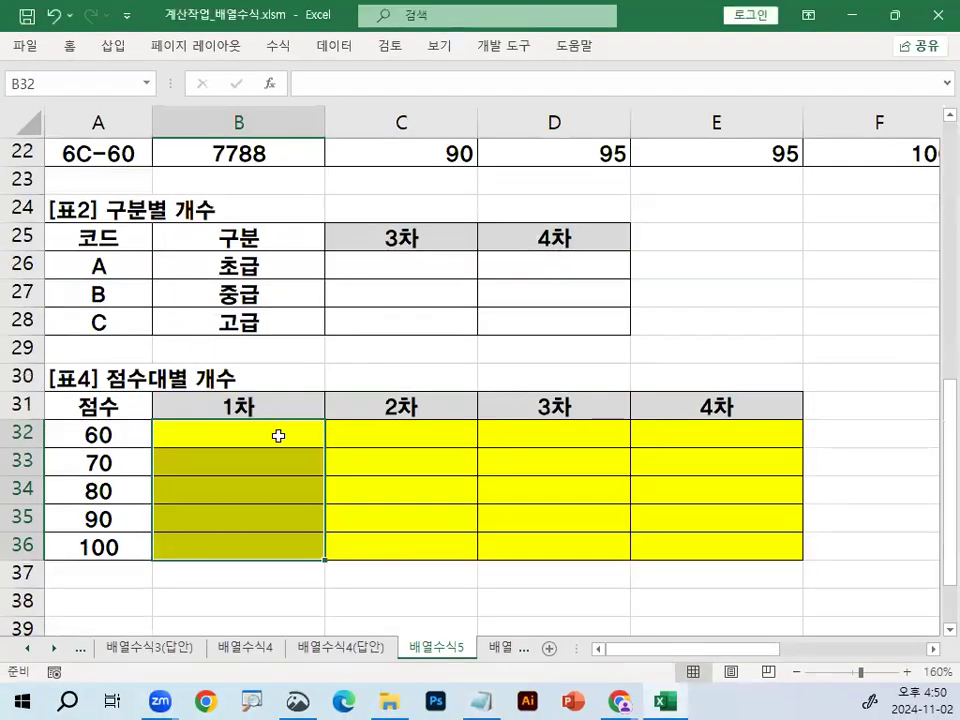
- Select only cell B32, tick it with a temporary red stroke, and clear the drawing
left_click(278, 436)
left_click_drag(251, 412, 324, 341)
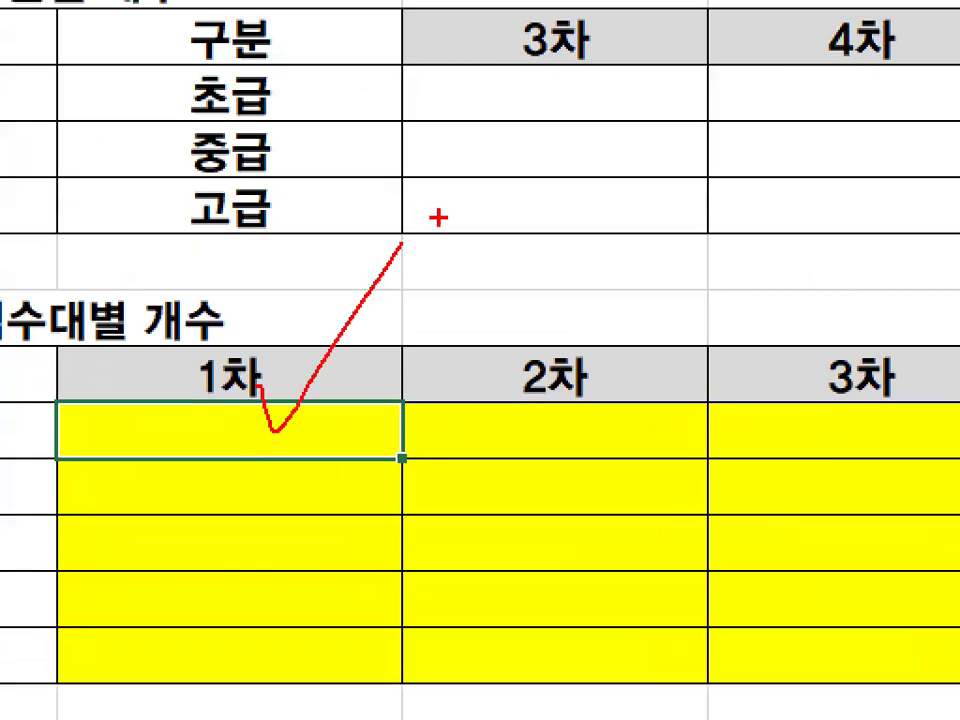
key("Escape")
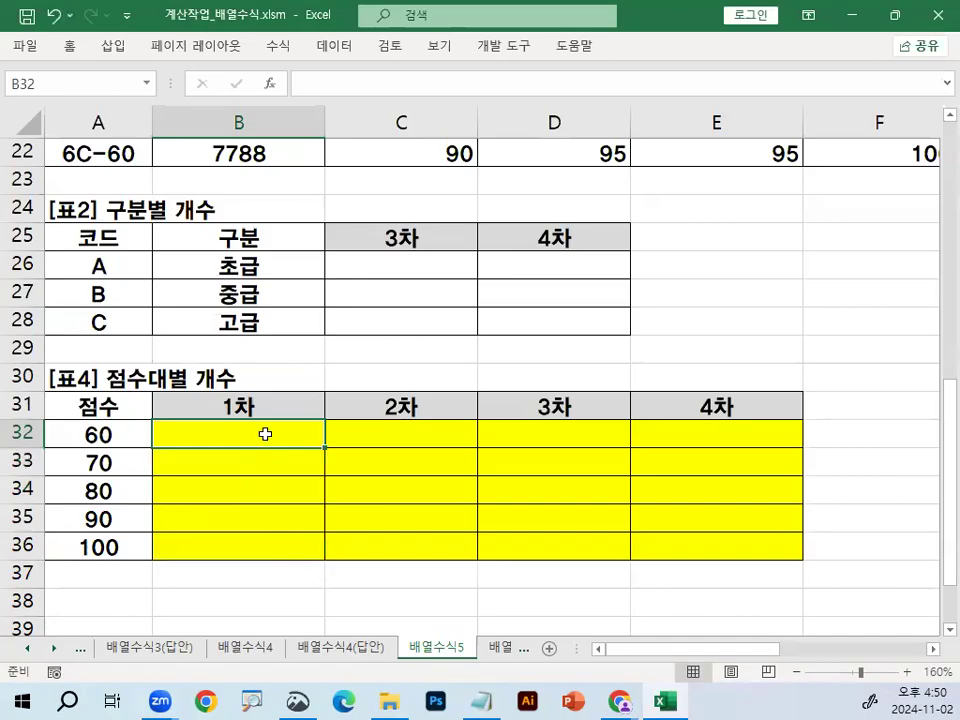
- Select B32:B36 in the [표4] 1차 column and start the formula =REPT(
left_click_drag(265, 434, 272, 535)
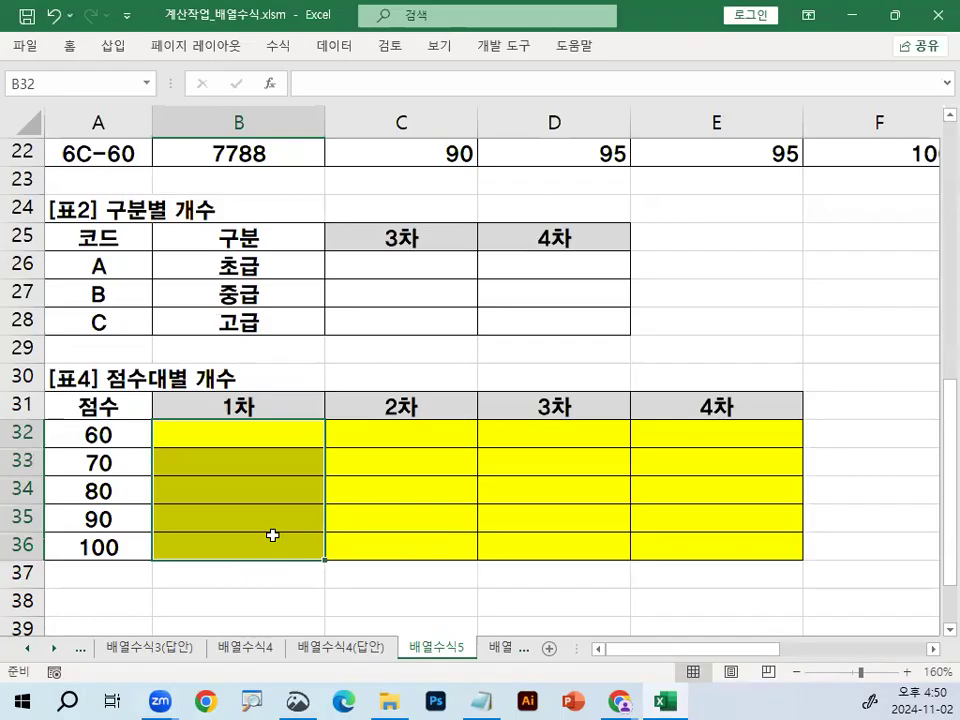
type("=")
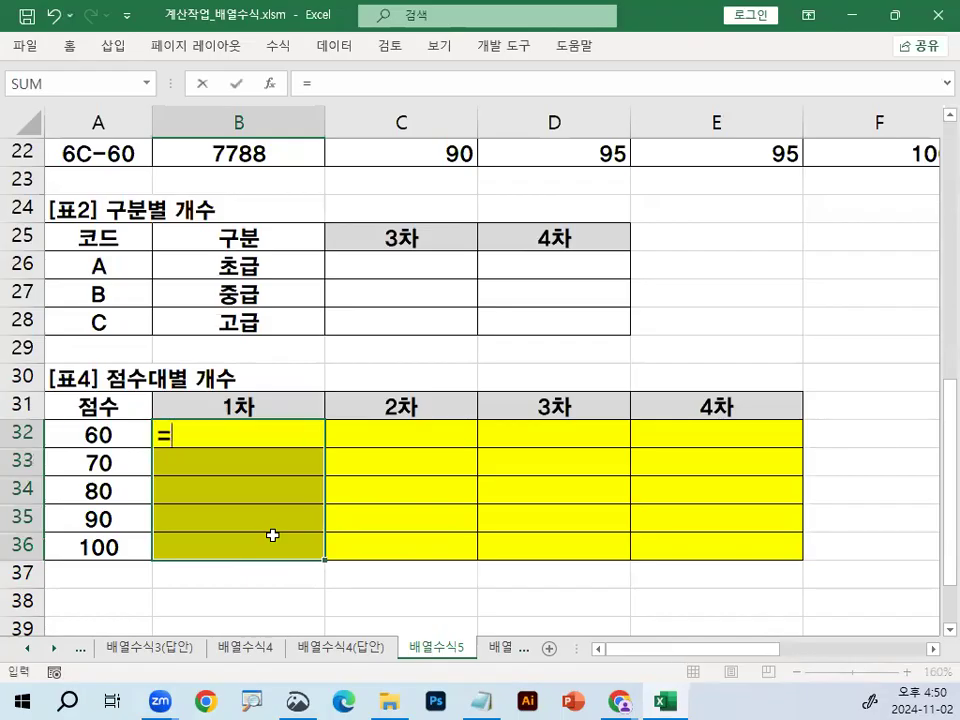
type("ㄱㄷ")
key("BackSpace")
key("BackSpace")
type("REPT(")
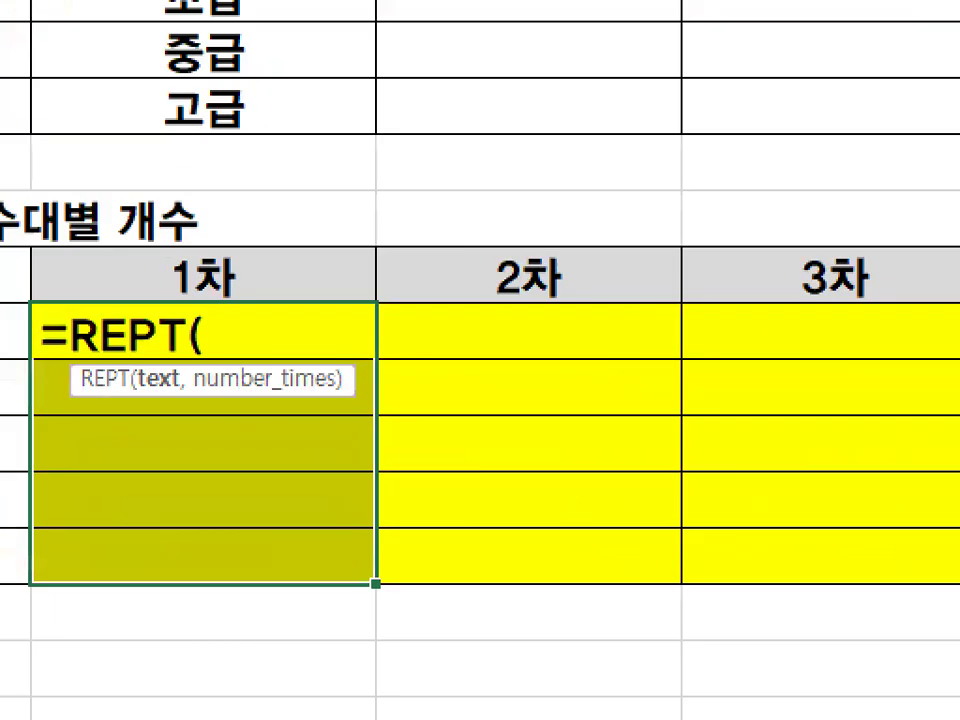
- Insert the special character "○" in quotation marks as REPT's text argument
type("\"")
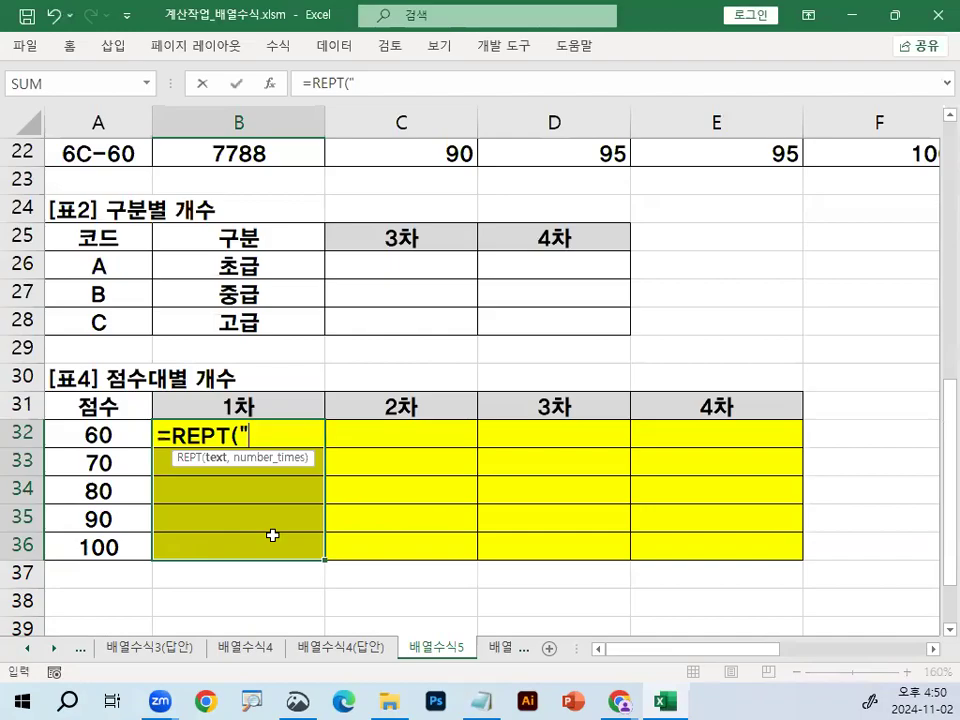
type("a")
key("BackSpace")
key("Hangul")
type("ㅁ")
key("Hangul_Hanja")
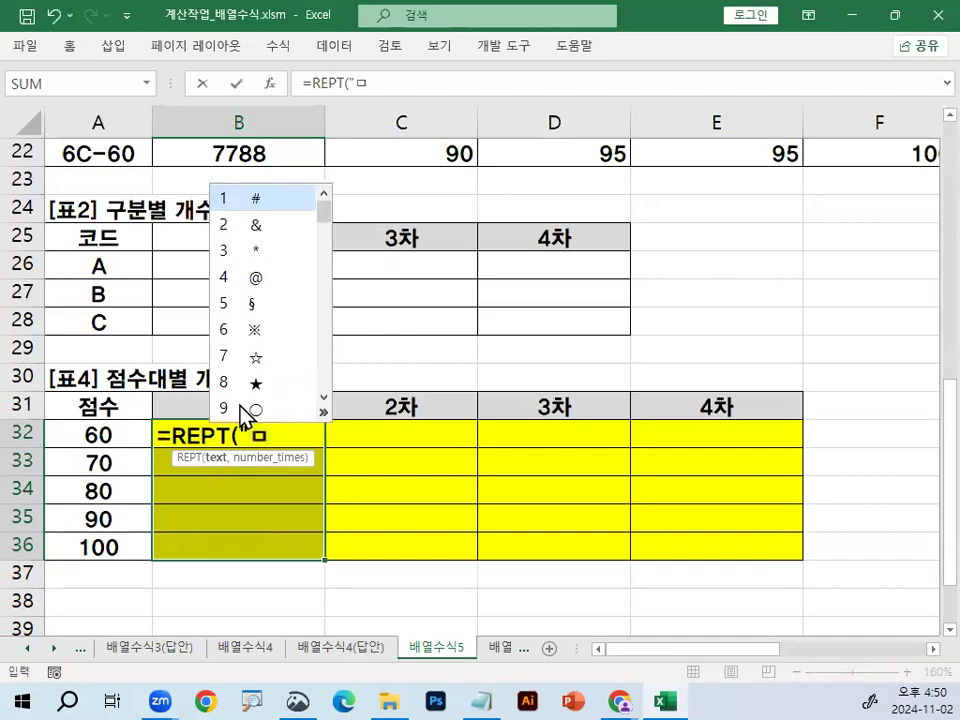
left_click(258, 408)
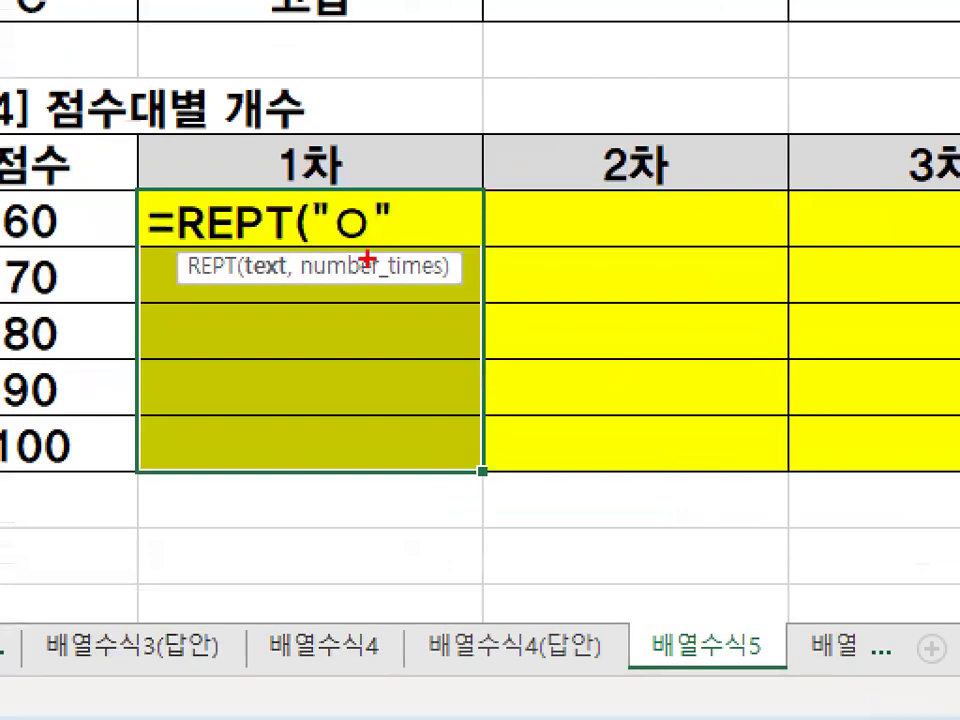
mouse_move(399, 229)
left_mouse_down()
mouse_move(315, 250)
mouse_move(408, 238)
left_mouse_up()
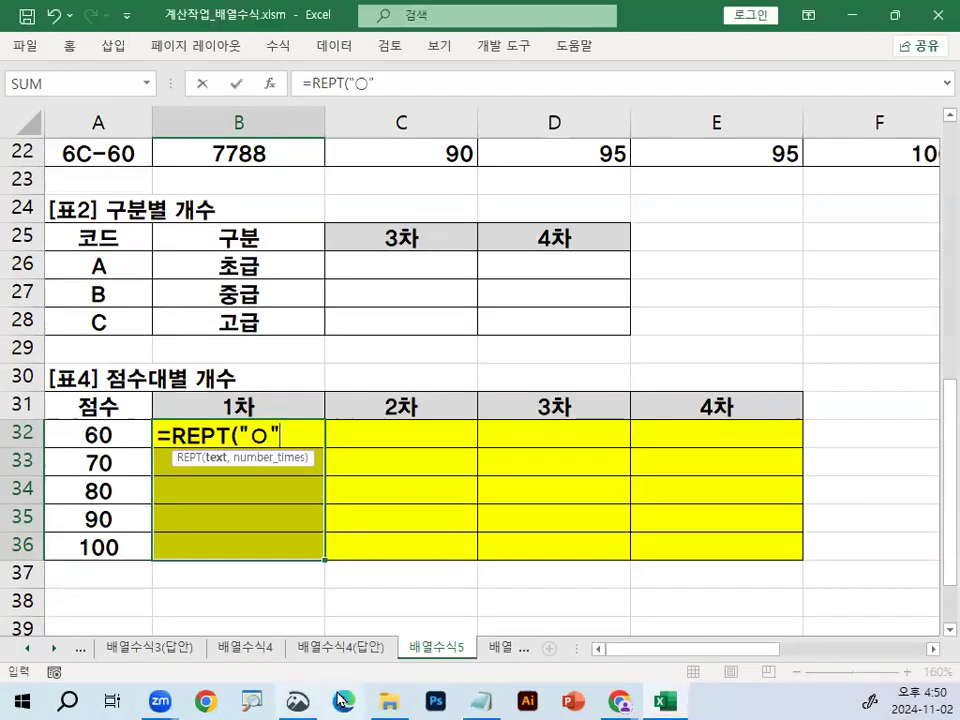
- Nest FREQUENCY( as REPT's repeat count and temporarily mark the 점수 cells with red strokes
type(",")
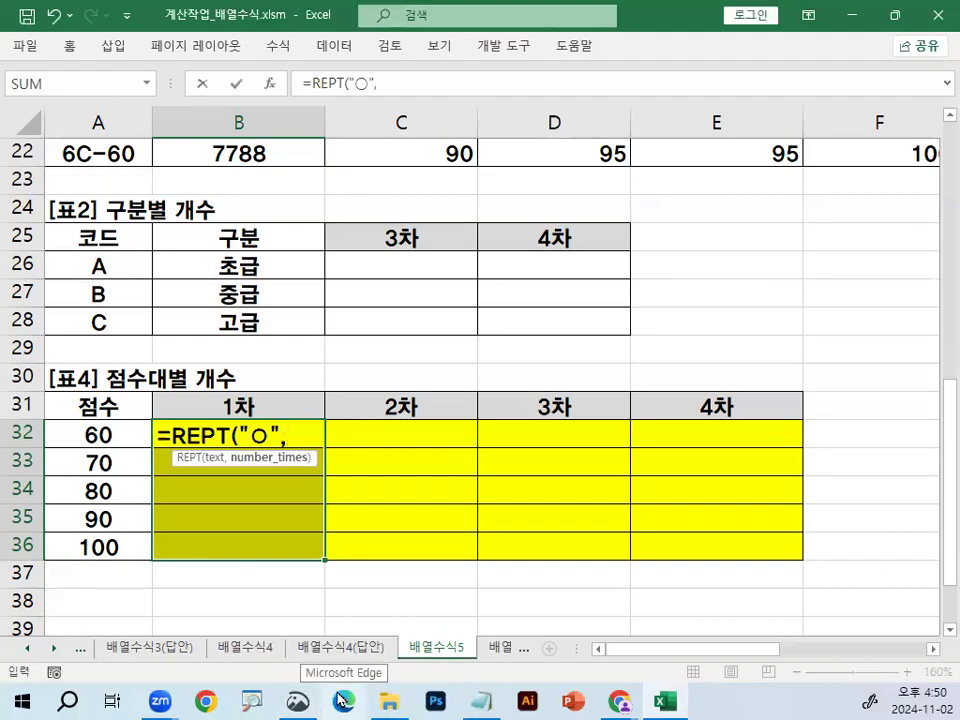
type("ㄹ")
key("BackSpace")
type("FR")
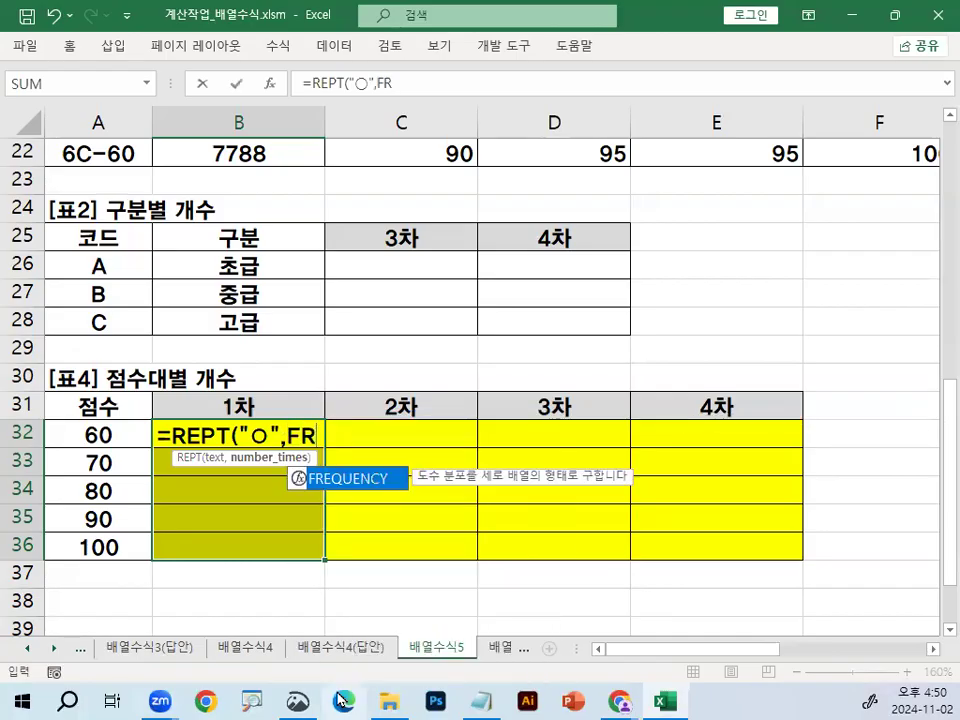
double_click(347, 478)
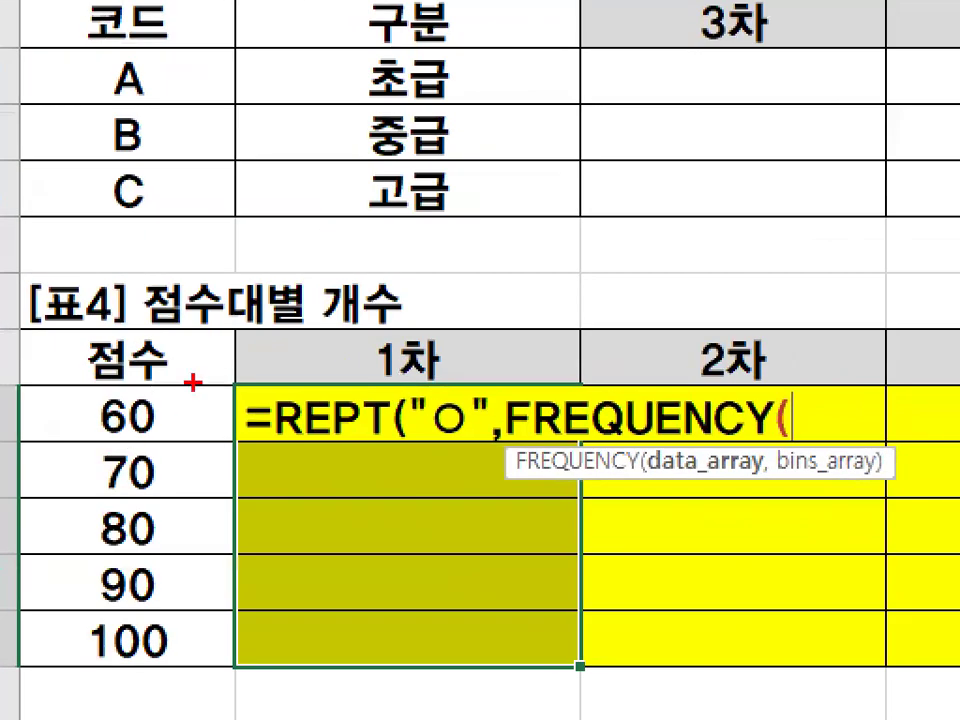
left_click_drag(133, 417, 50, 538)
left_click_drag(95, 350, 130, 472)
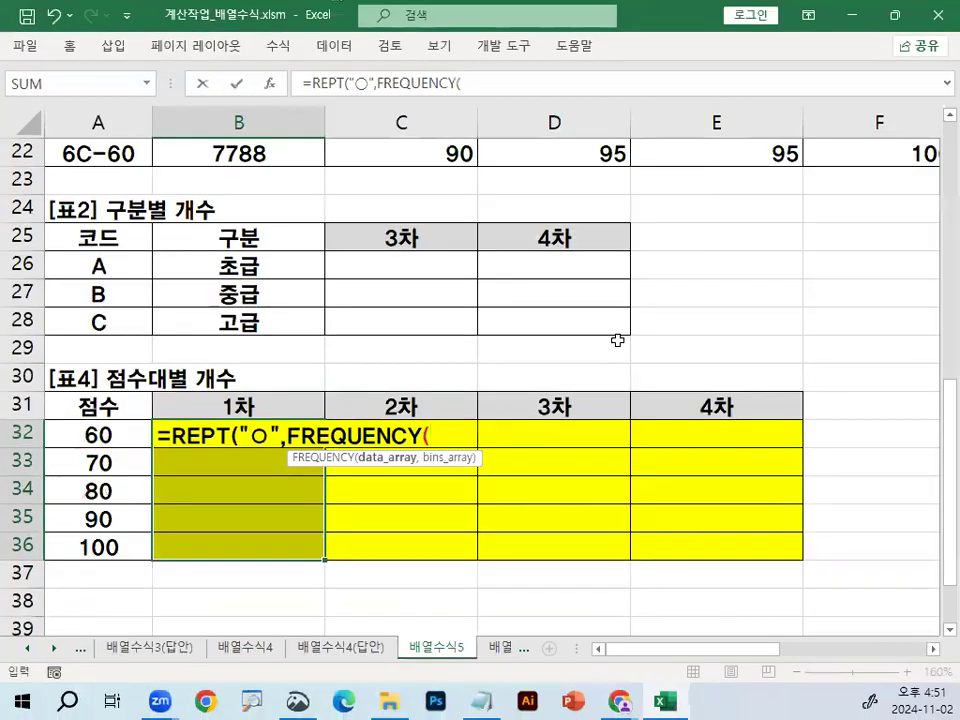
- Set FREQUENCY's data array to the 표1 1차 scores in C3:C22
scroll(617, 339, "up", 3)
scroll(617, 339, "up", 4)
left_click_drag(435, 208, 441, 580)
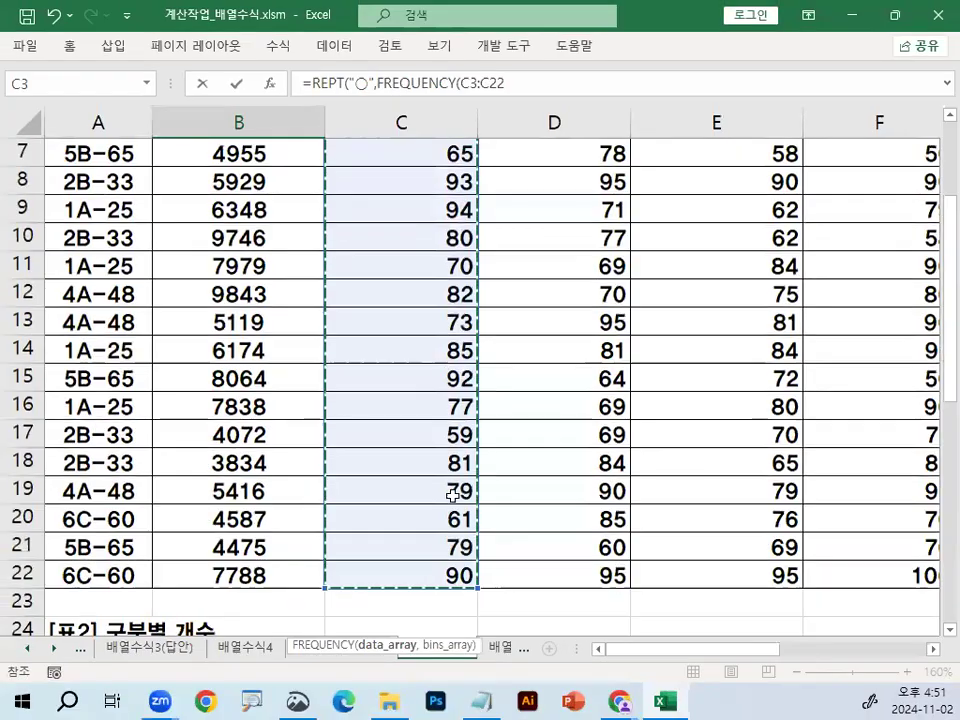
scroll(450, 478, "down", 2)
scroll(449, 476, "down", 3)
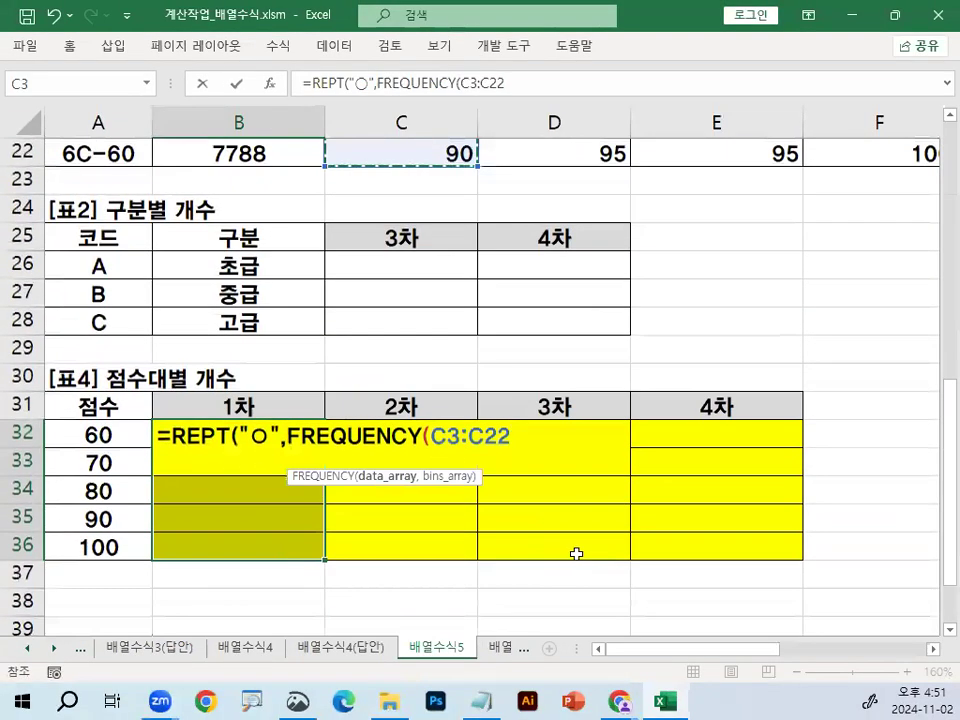
type(",")
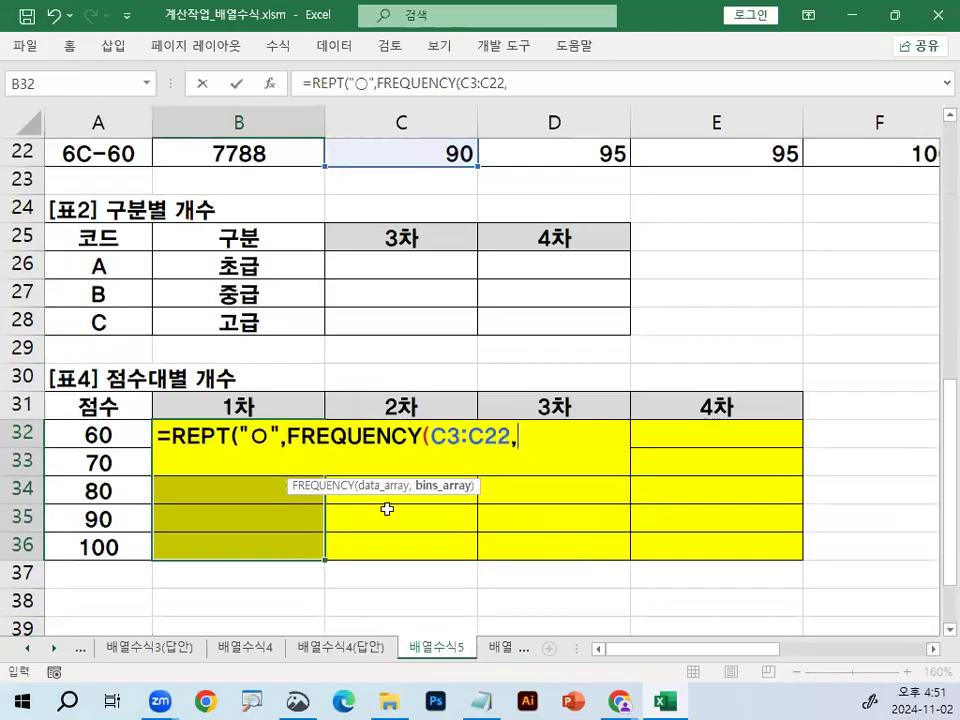
- Set FREQUENCY's bins array to the [표4] 점수 cells as the absolute reference $A$32:$A$36
left_click_drag(98, 432, 100, 546)
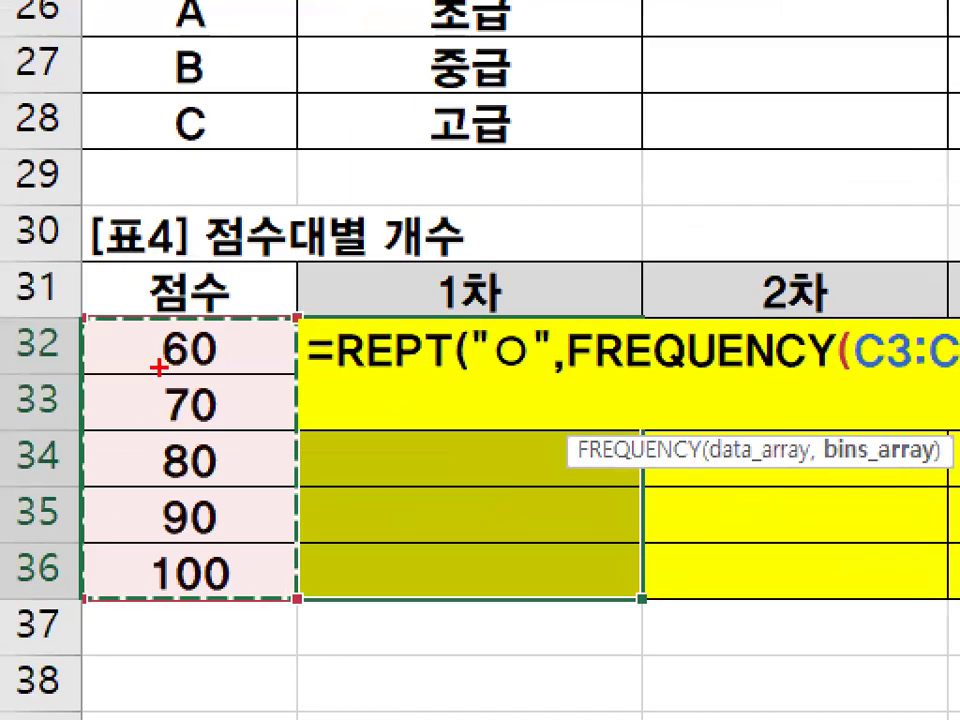
mouse_move(158, 368)
left_mouse_down()
mouse_move(101, 454)
mouse_move(77, 583)
left_mouse_up()
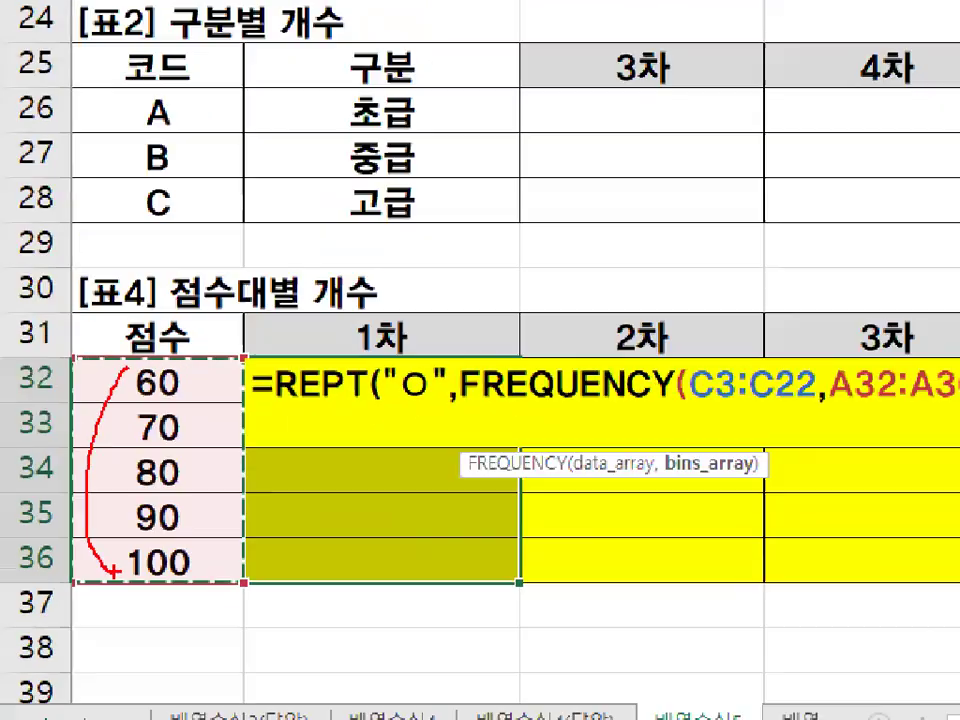
key("F4")
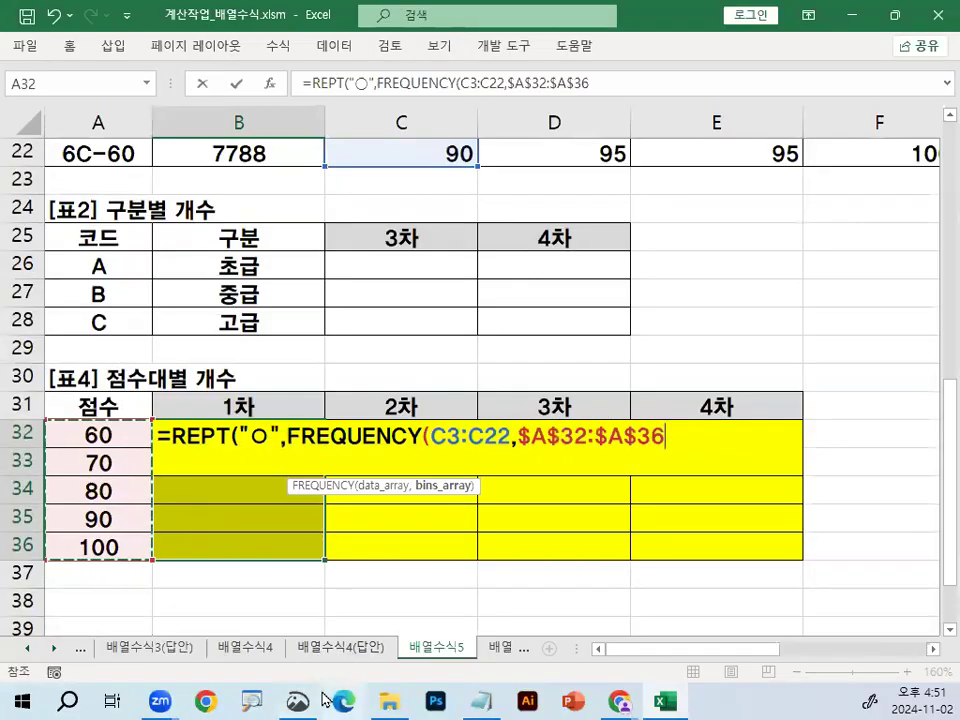
mouse_move(323, 697)
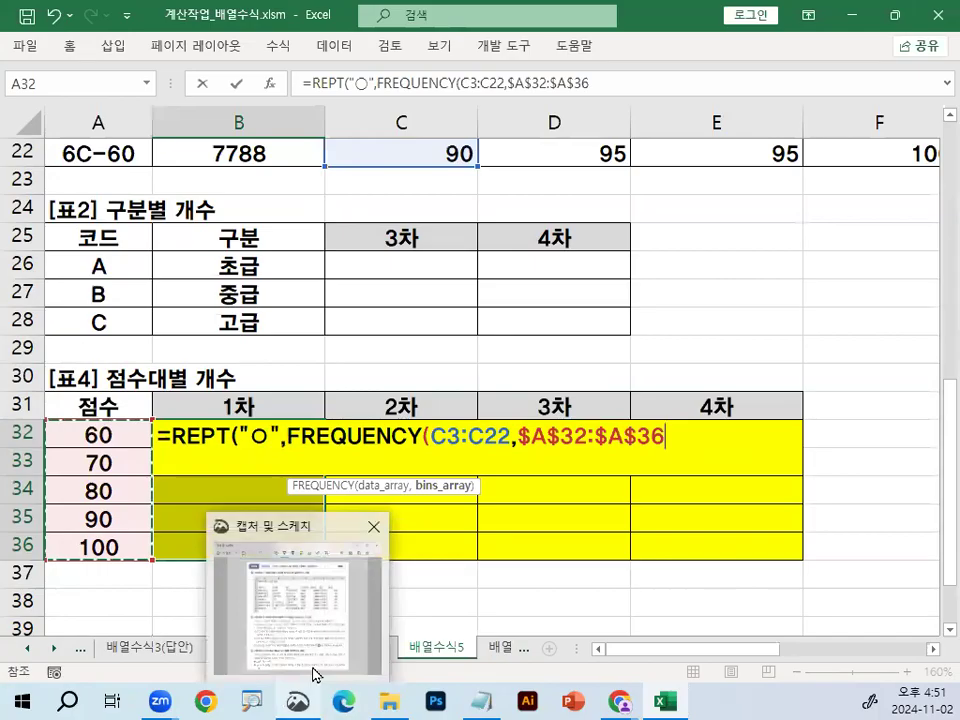
- Close both functions, enter the formula as an array formula in B32:B36, and fill it across to column E
type(")")
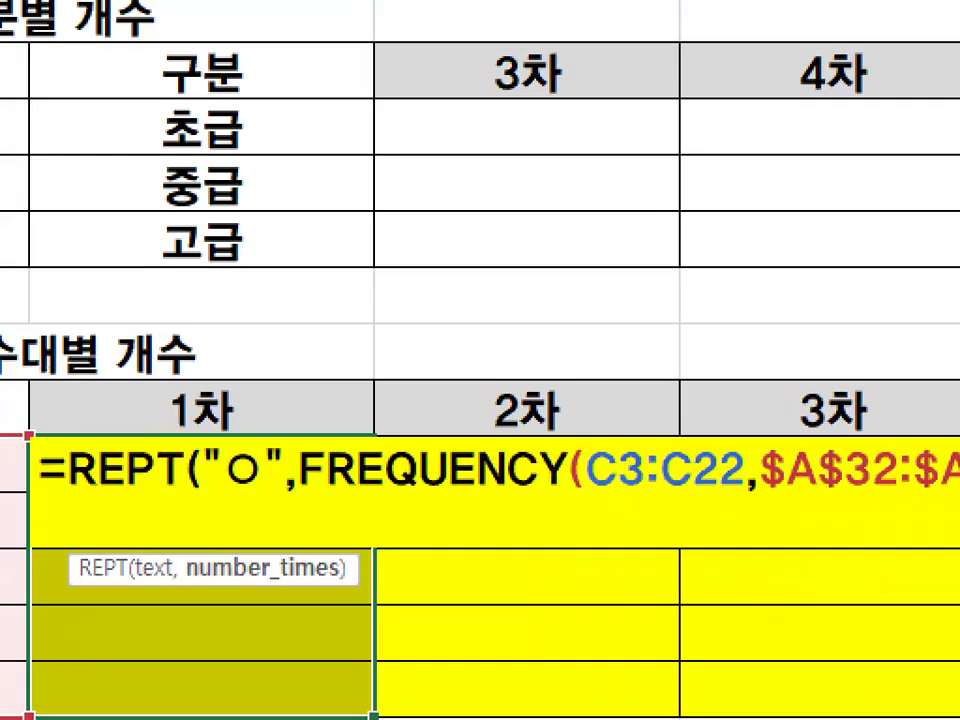
left_click_drag(279, 435, 262, 418)
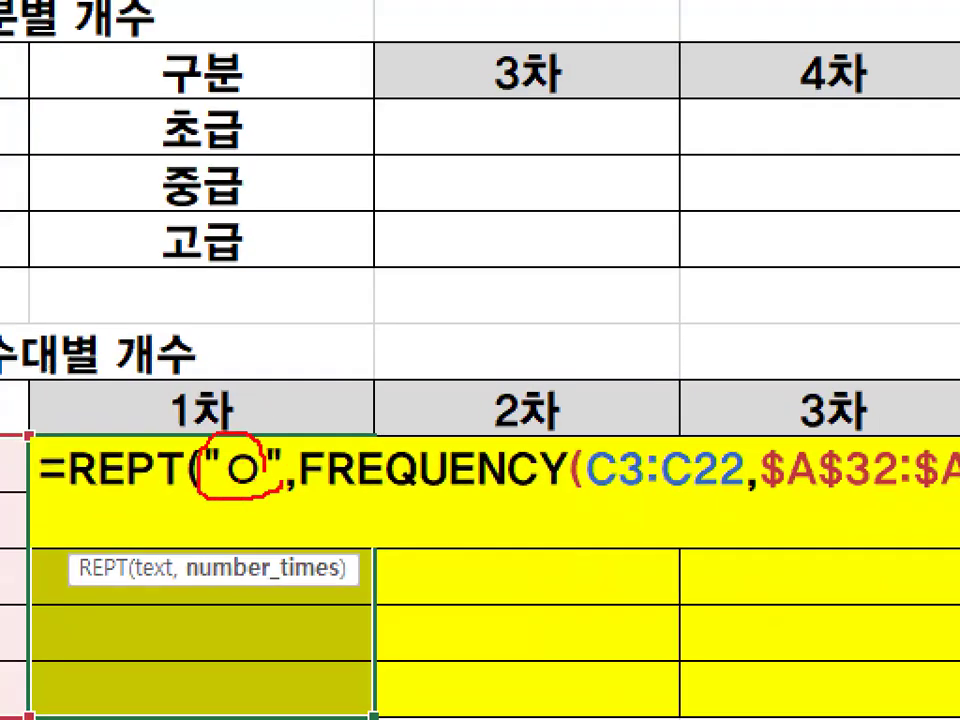
key("Escape")
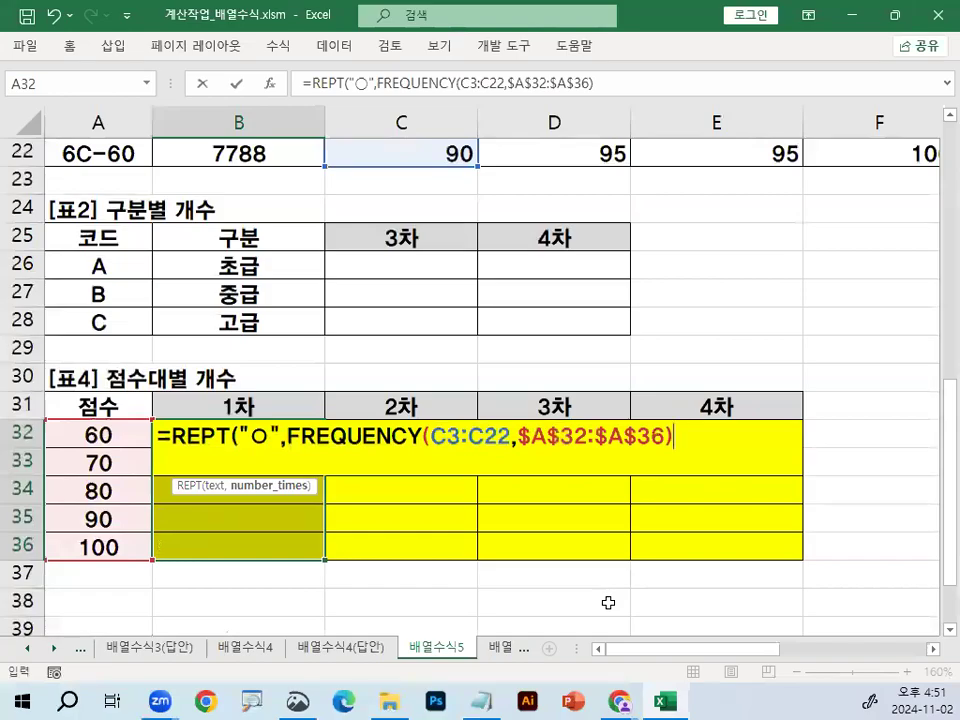
type(")")
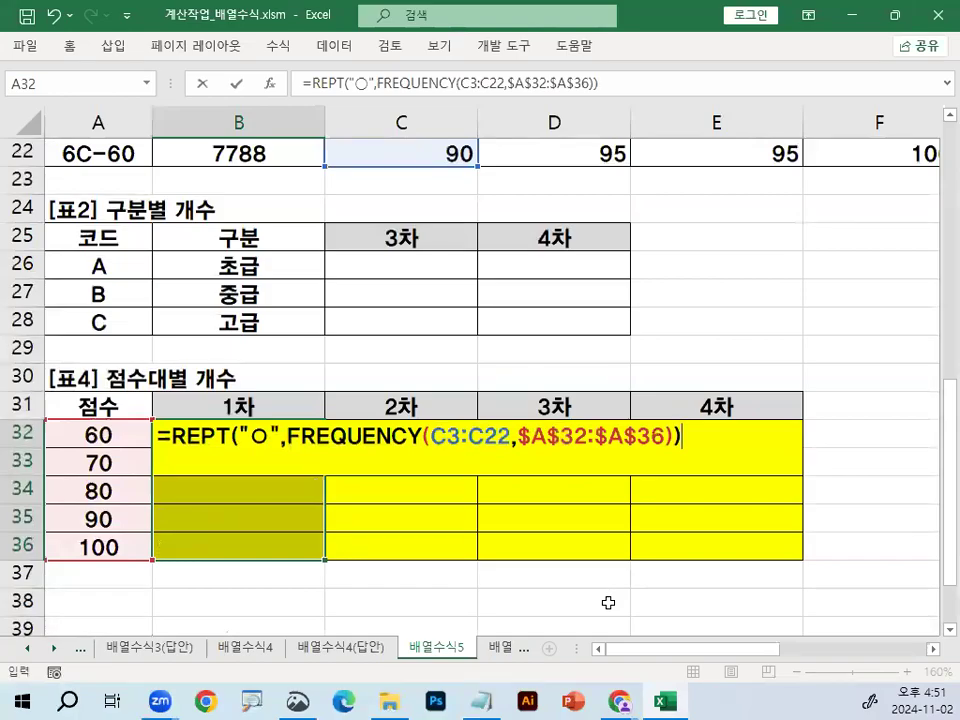
key("ctrl+shift+Return")
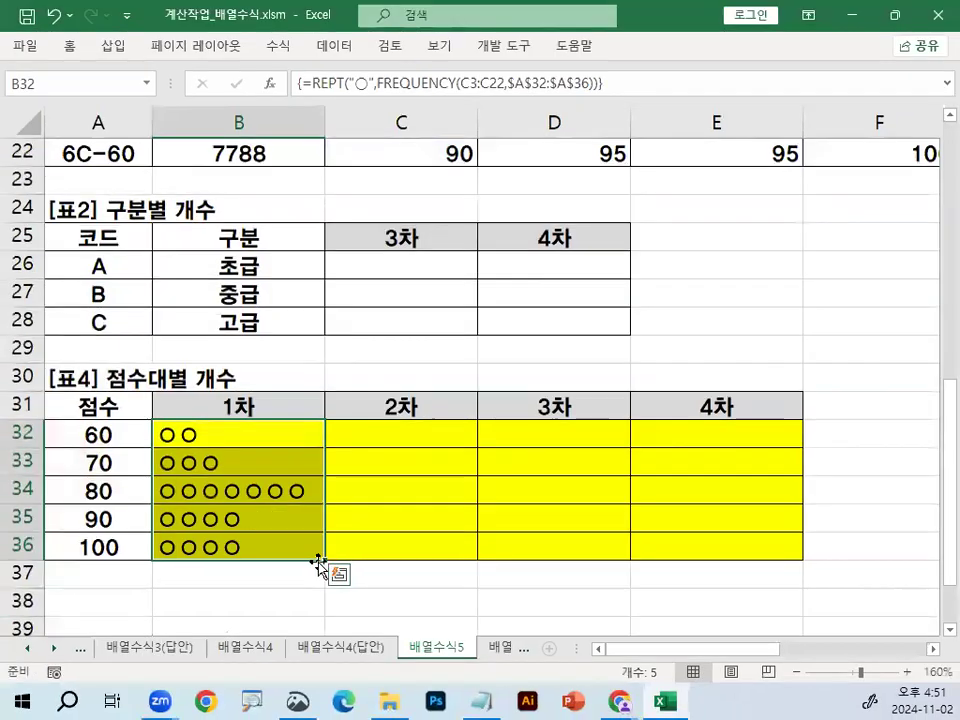
left_click_drag(325, 558, 750, 559)
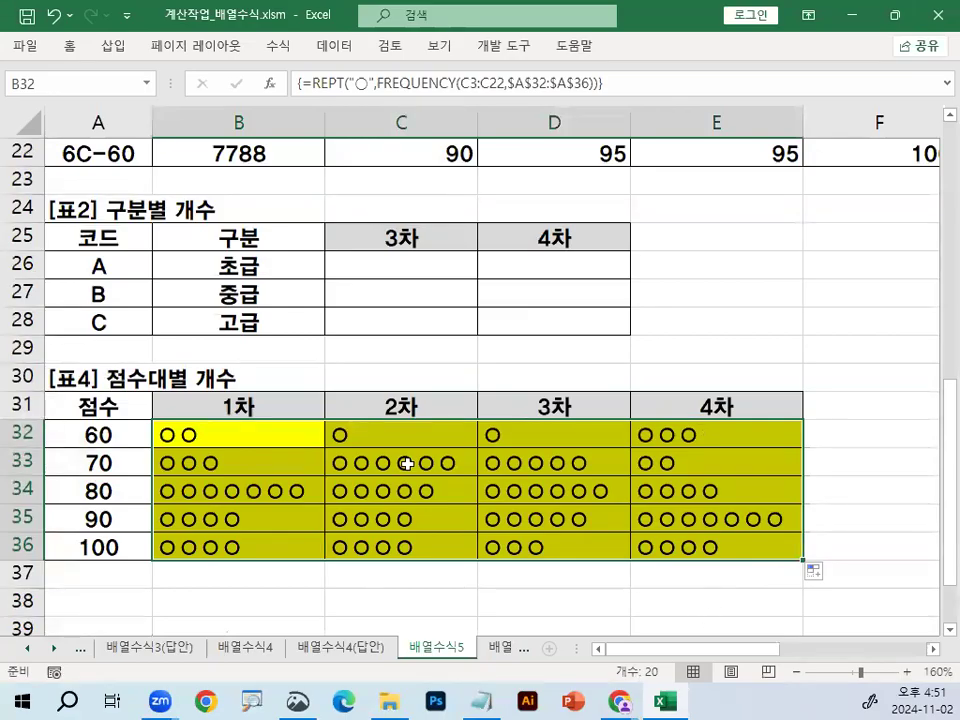
- Copy B32's formula =REPT("○",FREQUENCY(C3:C22,$A$32:$A$36)) into the Notepad notes below the 혼합참조 line and remove the extra blank line
left_click(280, 436)
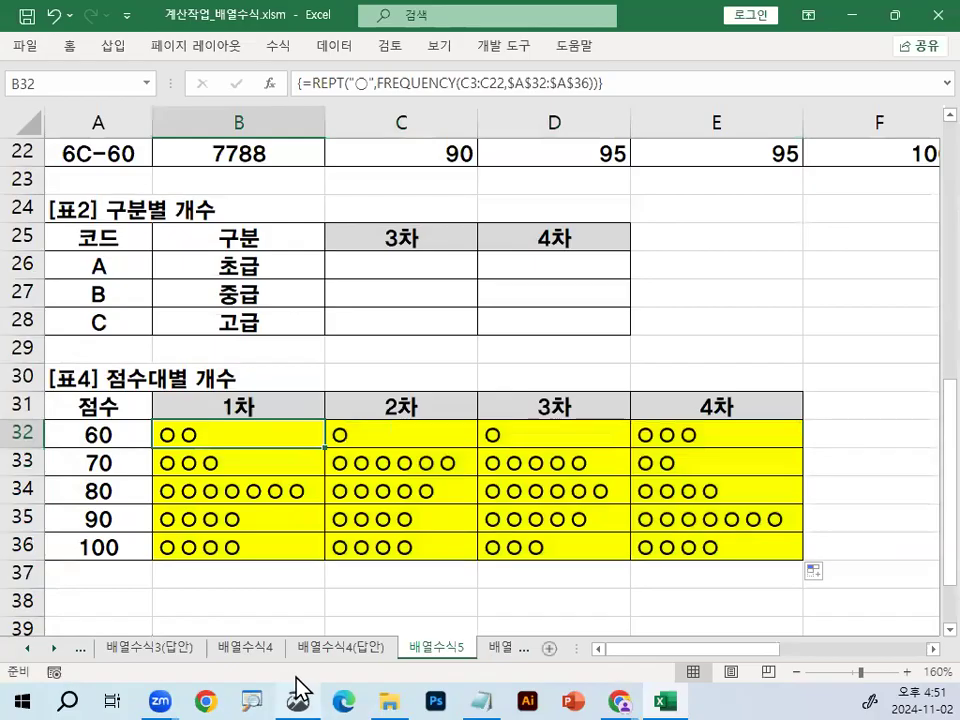
mouse_move(298, 690)
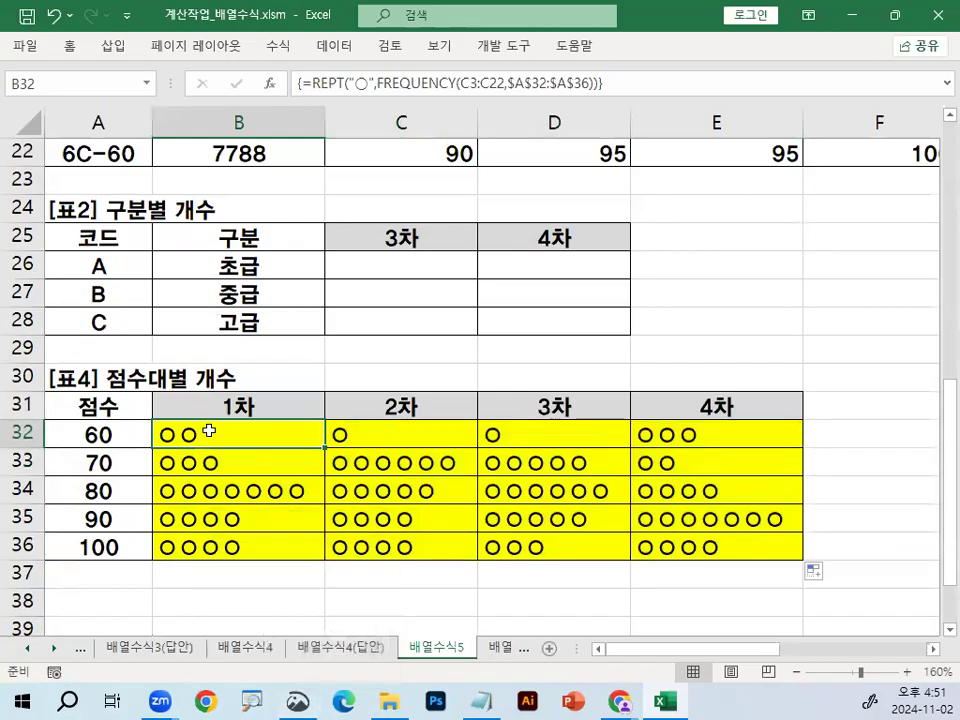
left_click(488, 702)
left_click(294, 535)
type("=REPT(\"○\",FREQUENCY(C3:C22,$A$32:$A$36))")
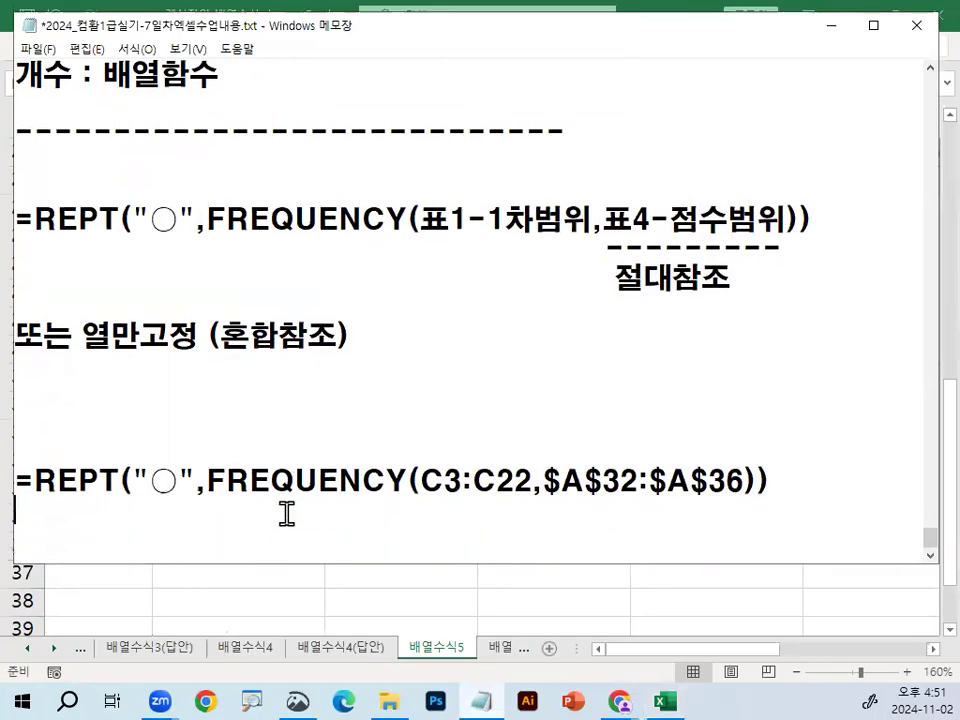
key("BackSpace")
key("Delete")
scroll(286, 513, "down", 2)
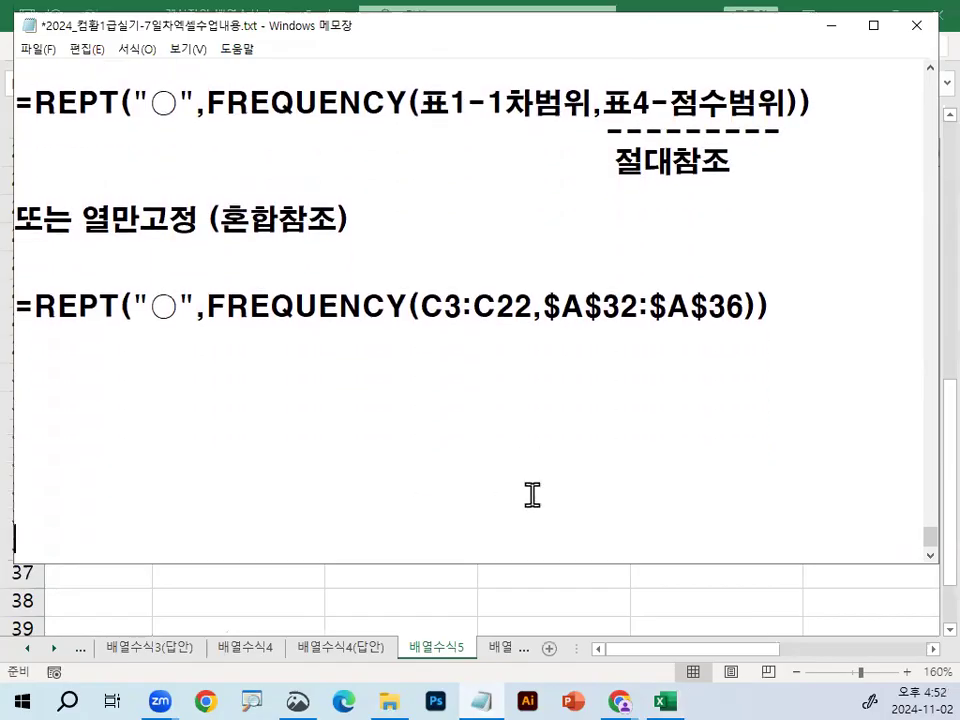
- Duplicate the REPT formula on a new line below and write "또는" between the two formulas
left_click_drag(16, 307, 784, 304)
key("ctrl+c")
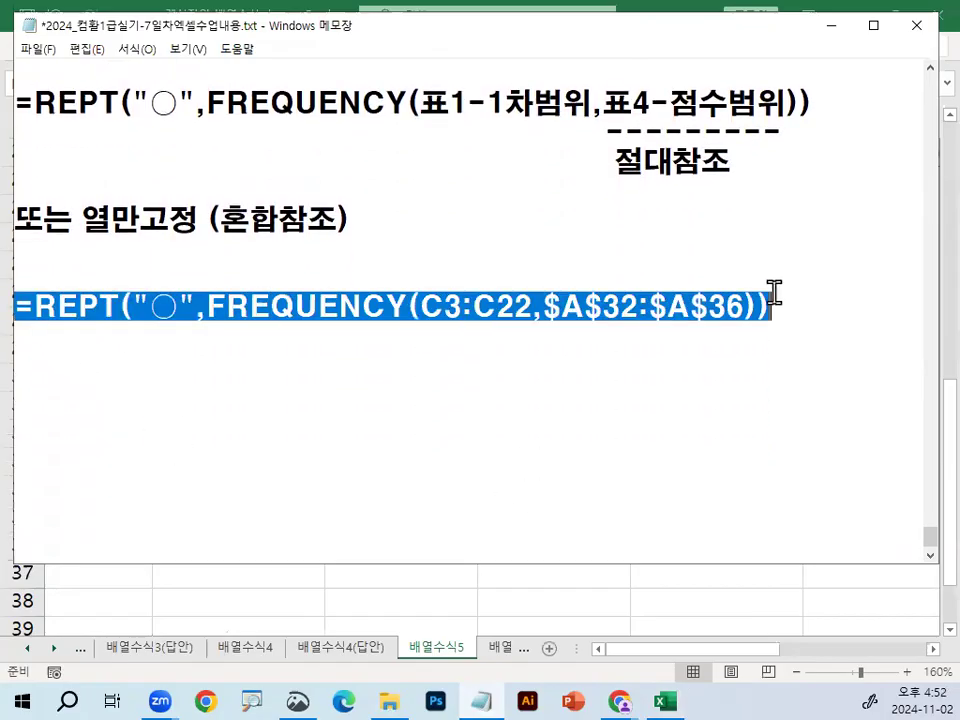
left_click(371, 364)
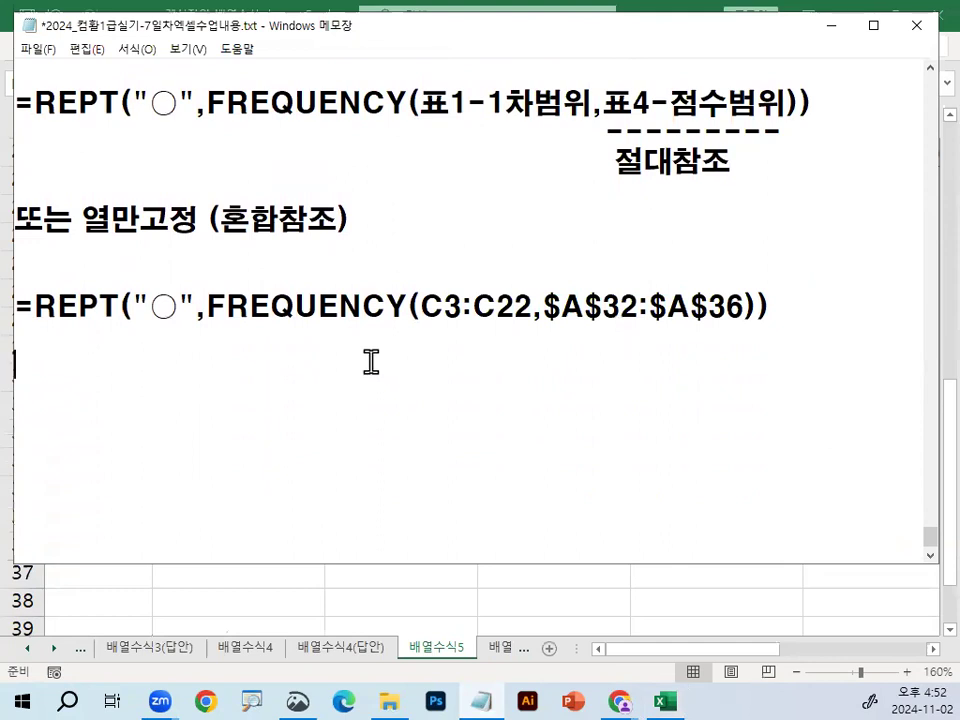
key("ctrl+v")
key("Up")
key("Return")
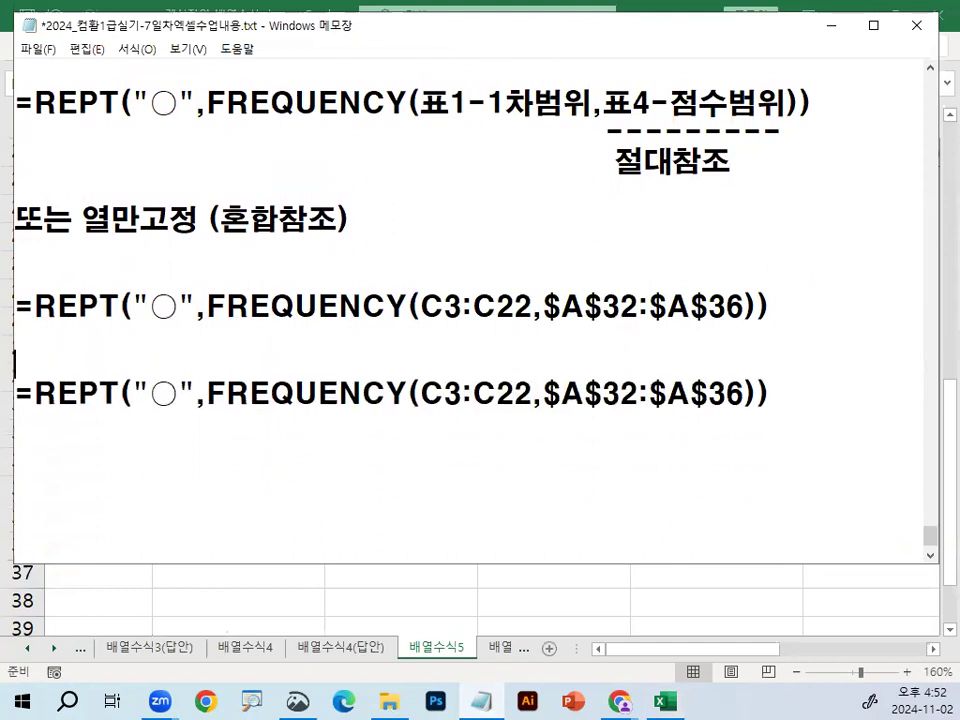
type("또는")
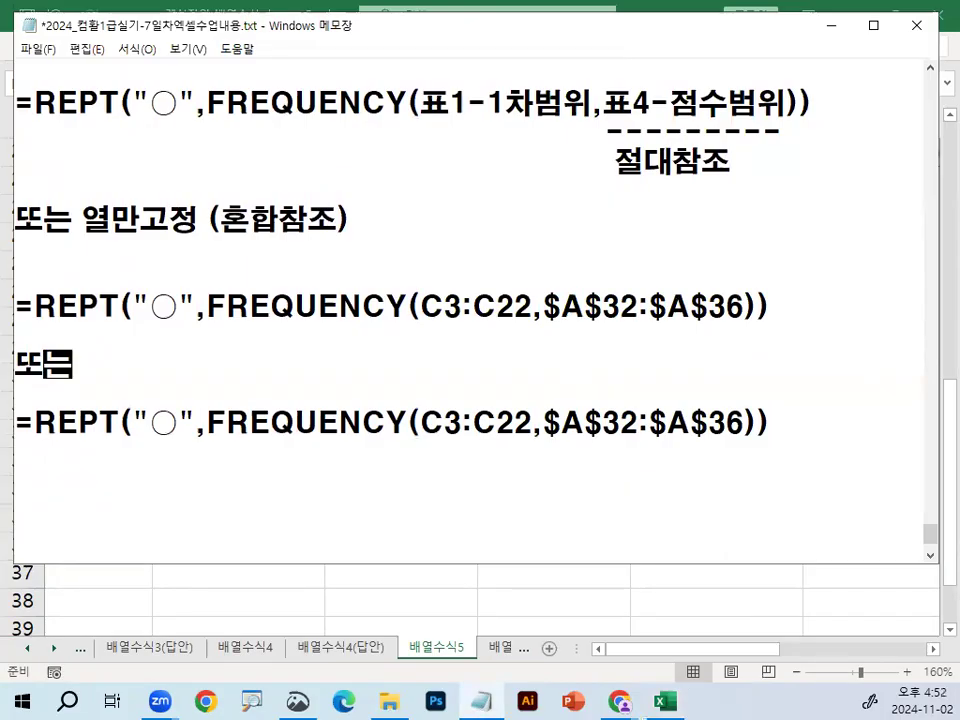
- Place the text cursor between C and 3 in the C3 reference of the second REPT formula
left_click(418, 423)
left_click_drag(418, 423, 456, 421)
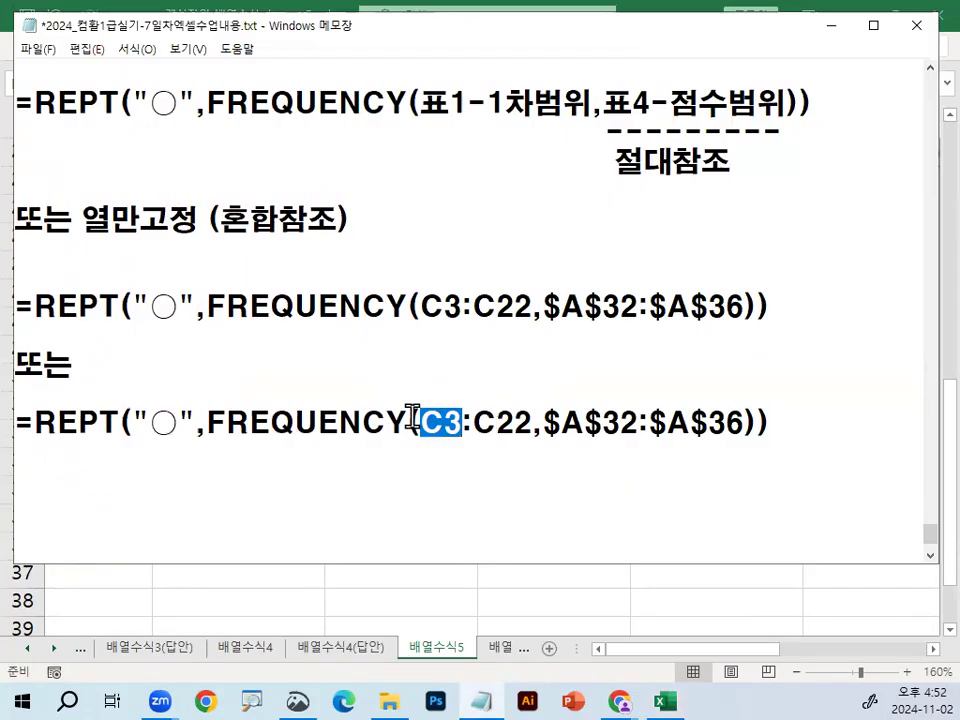
left_click(437, 421)
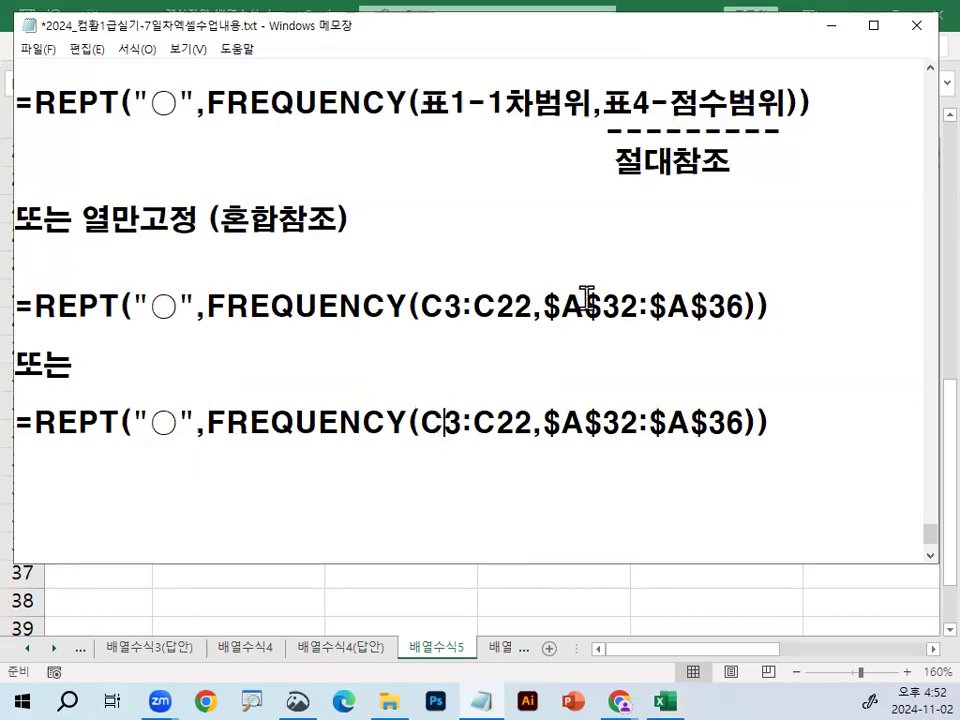
- Examine the 1차 and 2차 score columns of the source table in the Excel workbook and return to the Notepad notes
left_click(829, 25)
scroll(395, 289, "up", 7)
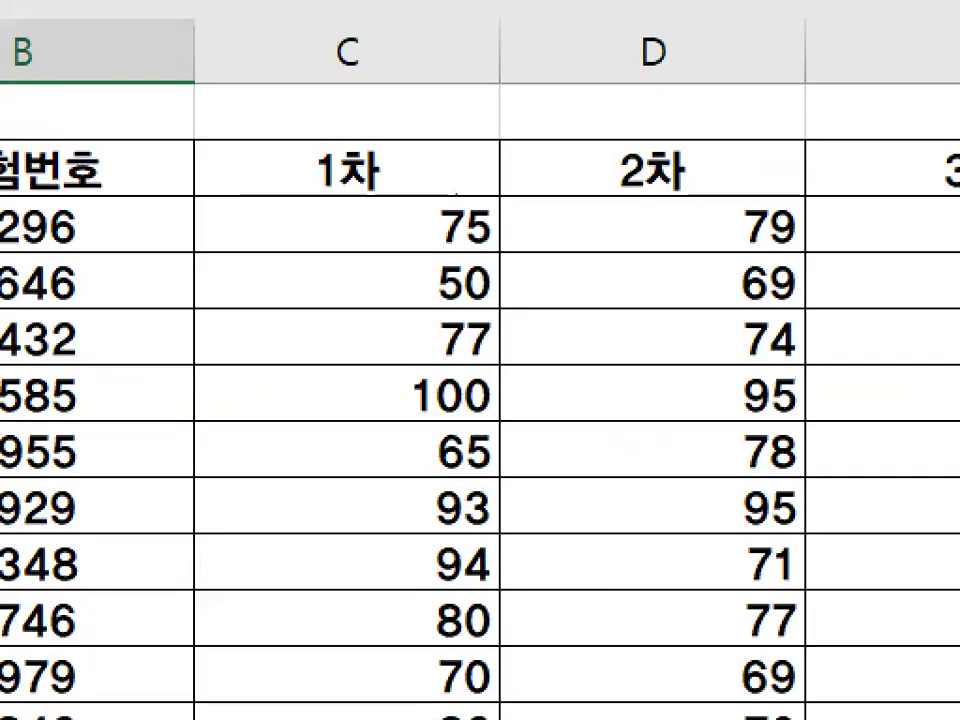
left_click_drag(436, 223, 524, 223)
mouse_move(594, 234)
left_mouse_down()
mouse_move(680, 234)
mouse_move(685, 278)
left_mouse_up()
key("Escape")
left_click(485, 700)
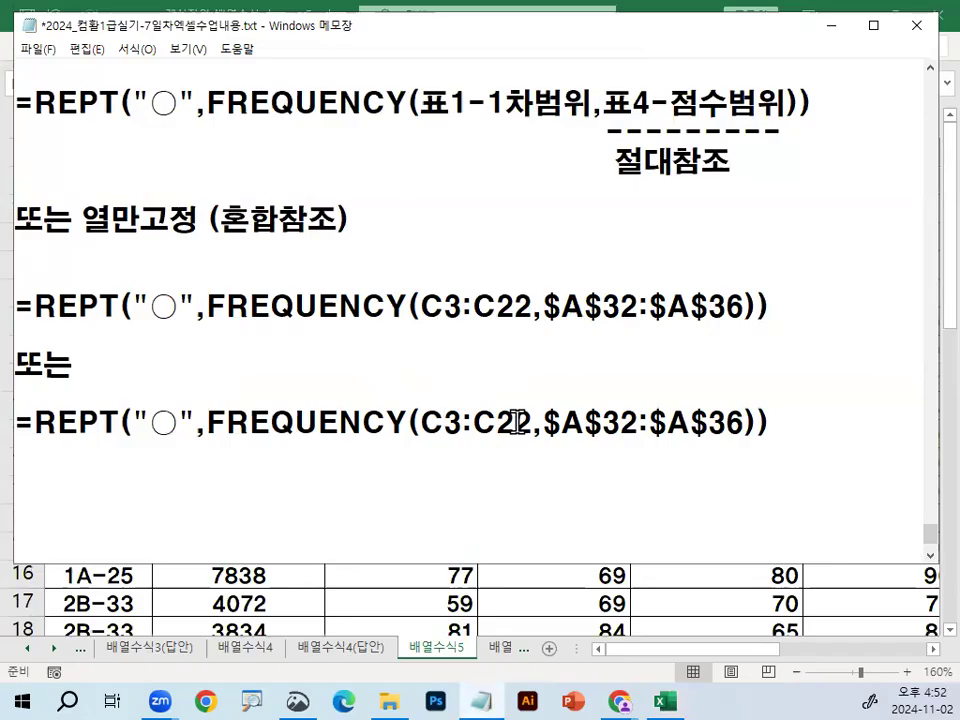
- Change the second REPT formula's references to the mixed references C$3:C$22 and $A32:$A36
type("$A")
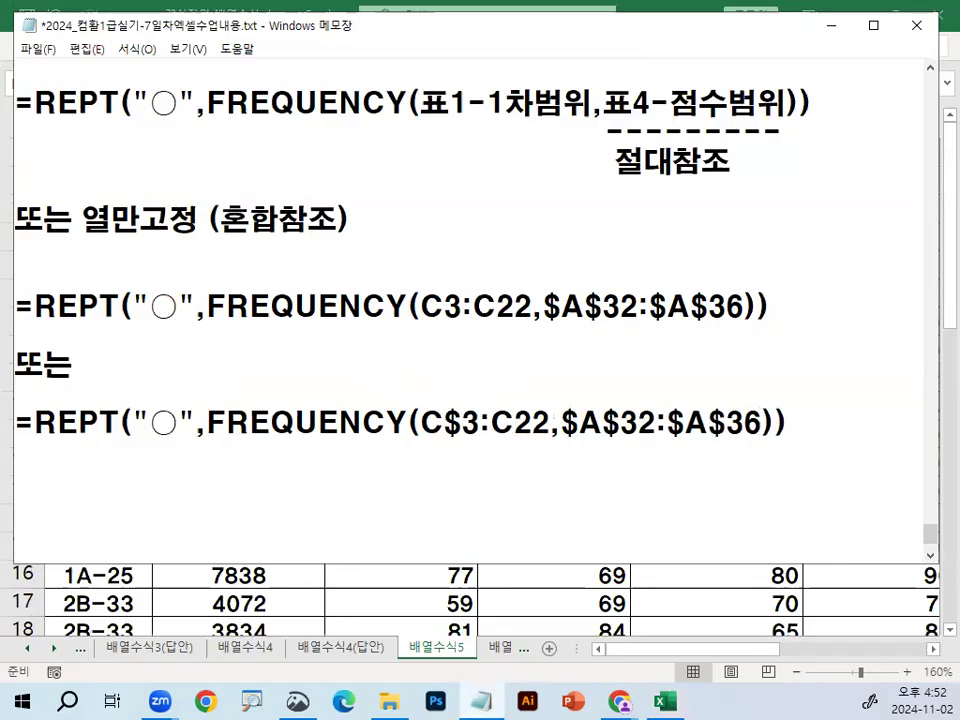
type("$")
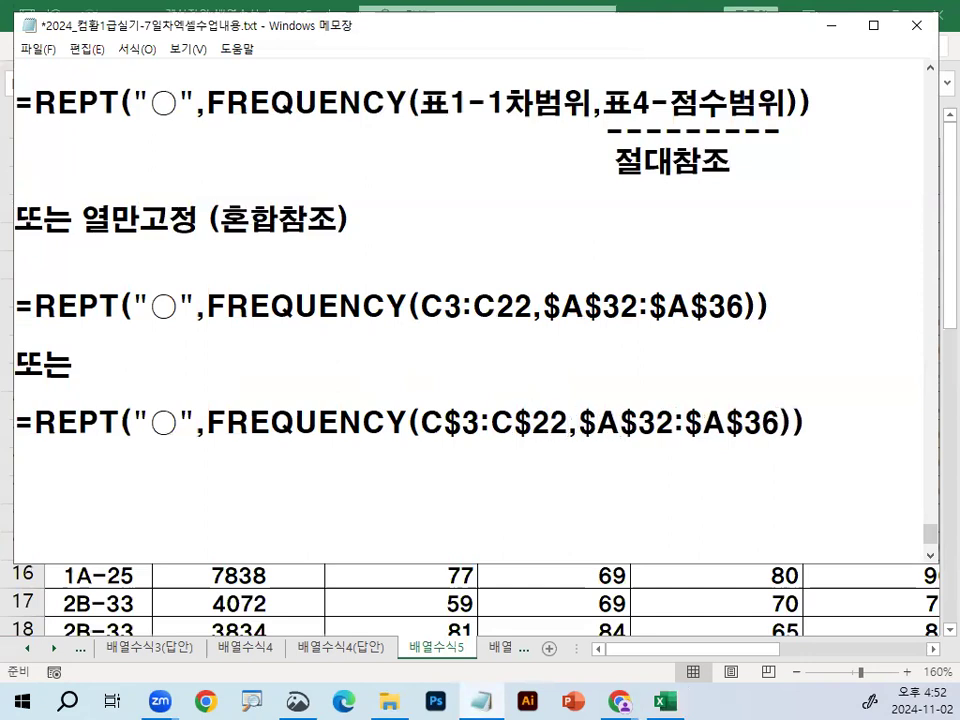
key("Delete")
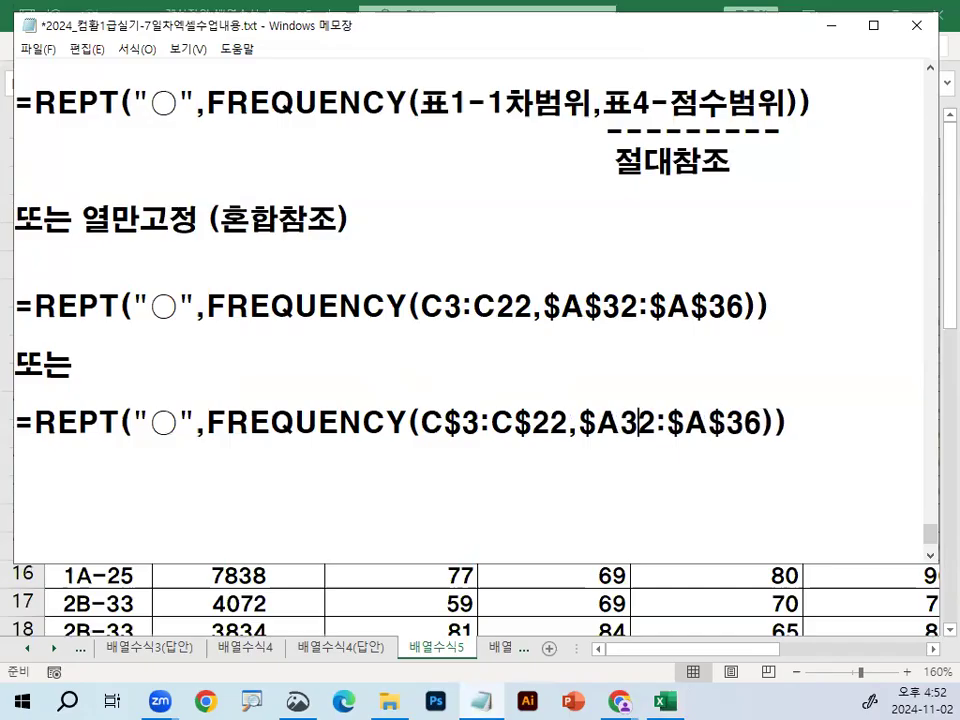
key("Delete")
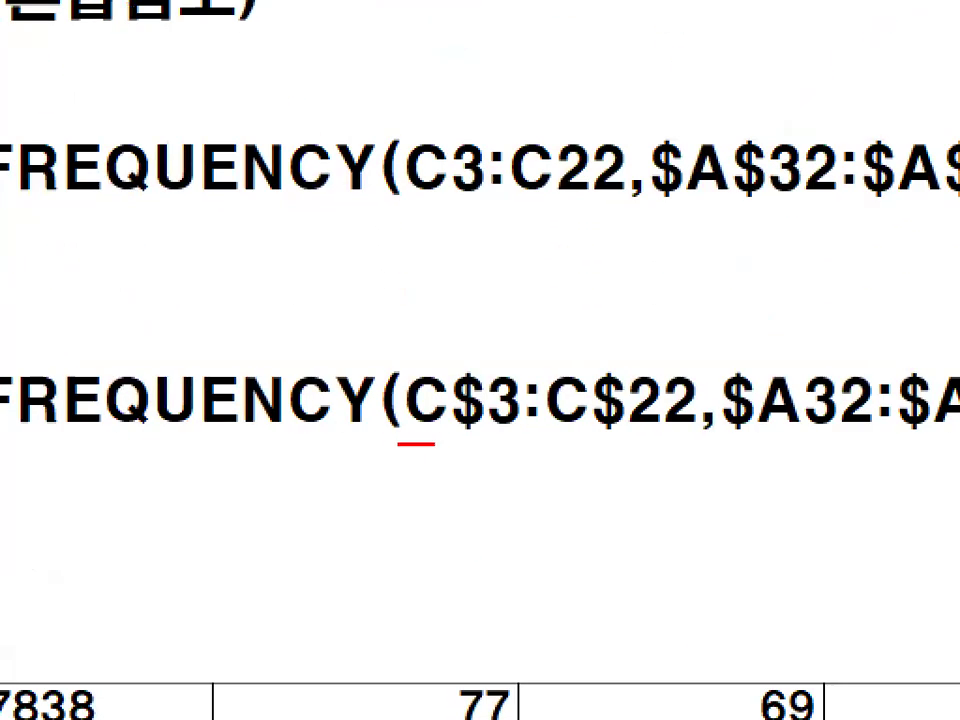
- Mark the mixed references C$3:C$22 and $A32:$A36 in the second formula with red underlines and circles, and clear the marks
left_click_drag(435, 443, 591, 443)
left_click_drag(737, 443, 956, 443)
key("Escape")
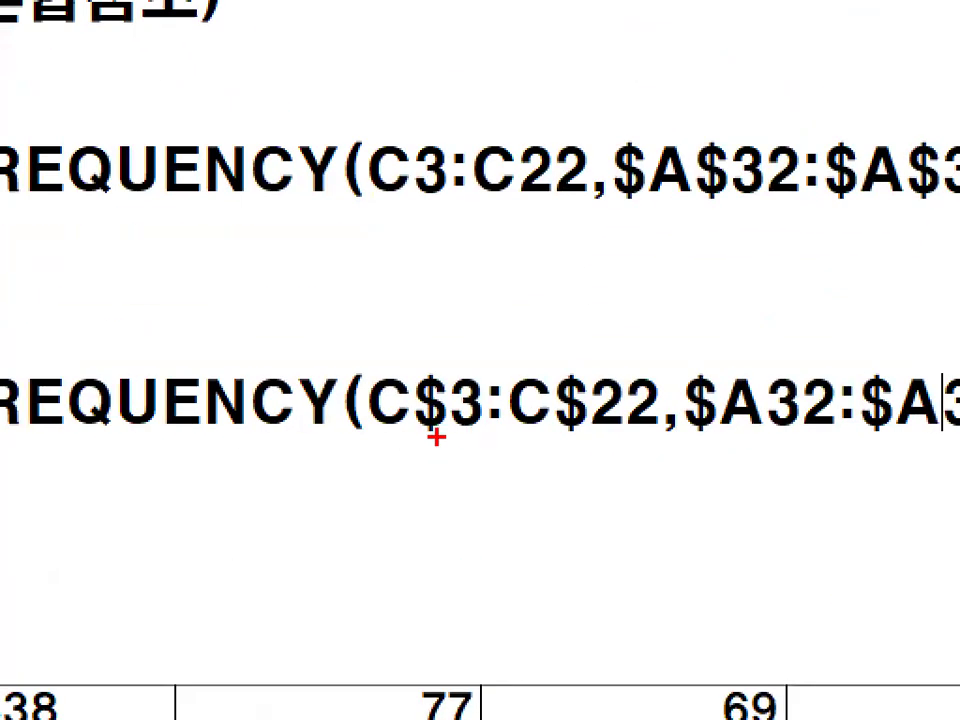
left_click_drag(429, 437, 520, 433)
left_click_drag(399, 425, 402, 420)
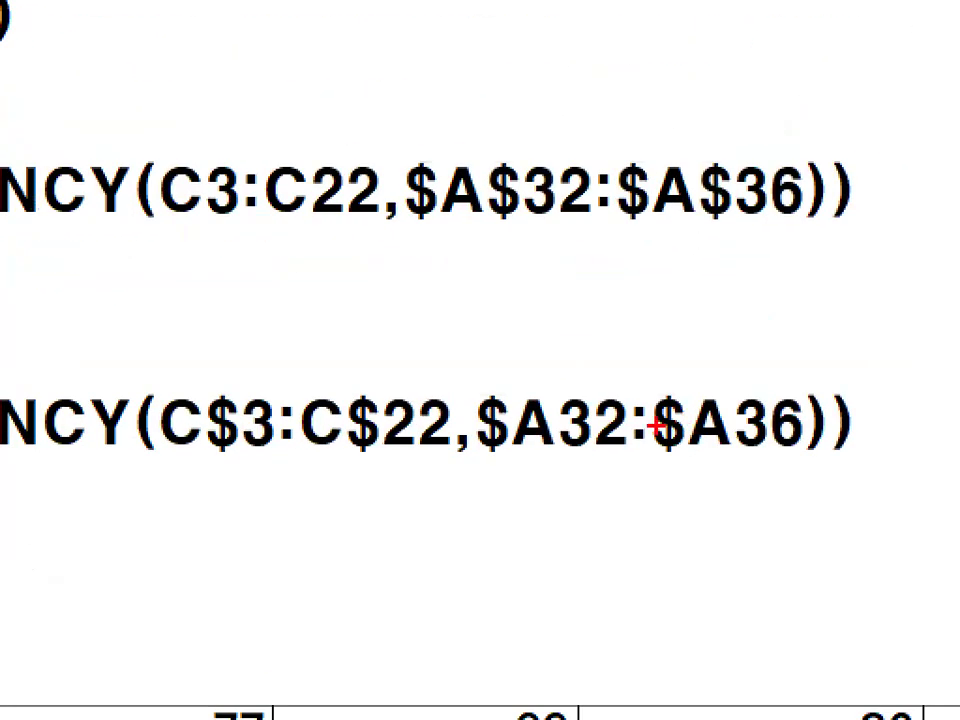
mouse_move(594, 437)
left_mouse_down()
mouse_move(717, 436)
mouse_move(798, 455)
left_mouse_up()
mouse_move(548, 396)
left_mouse_down()
mouse_move(548, 446)
mouse_move(550, 400)
left_mouse_up()
mouse_move(700, 390)
left_mouse_down()
mouse_move(738, 445)
mouse_move(705, 383)
left_mouse_up()
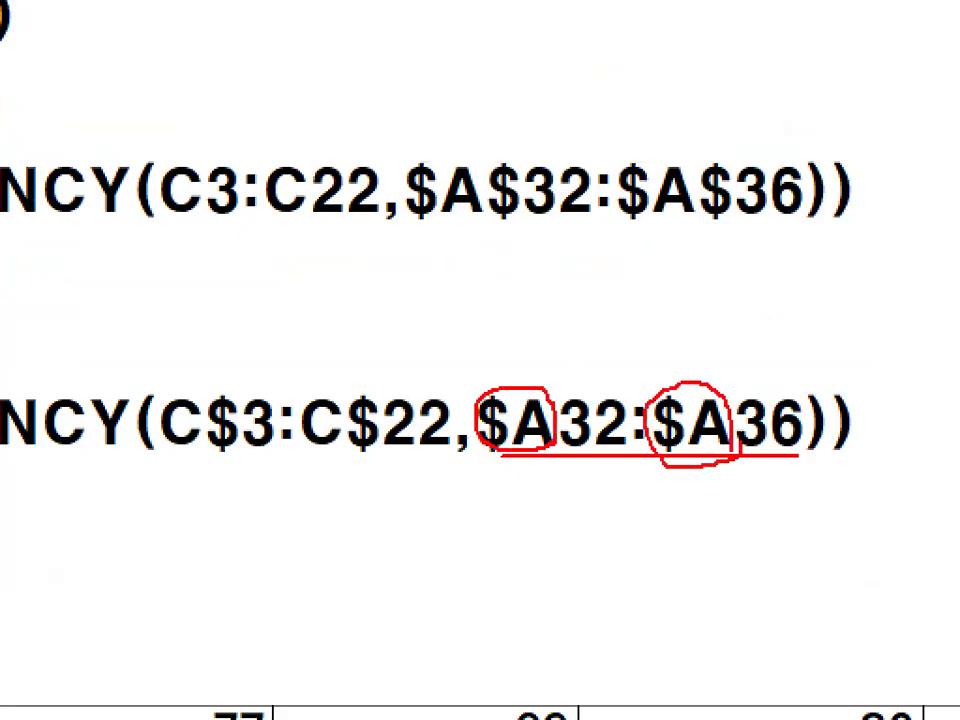
key("Escape")
- Underline the FREQUENCY arguments of both REPT formulas in red with the screen pen and clear the underlines
key("ctrl+2")
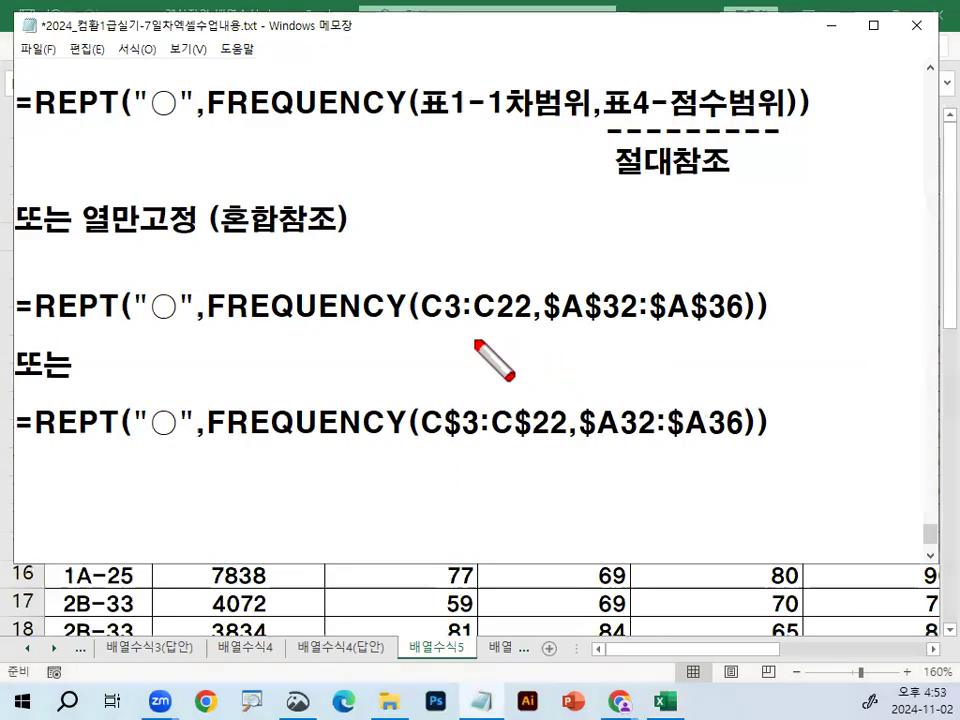
left_click_drag(413, 330, 777, 327)
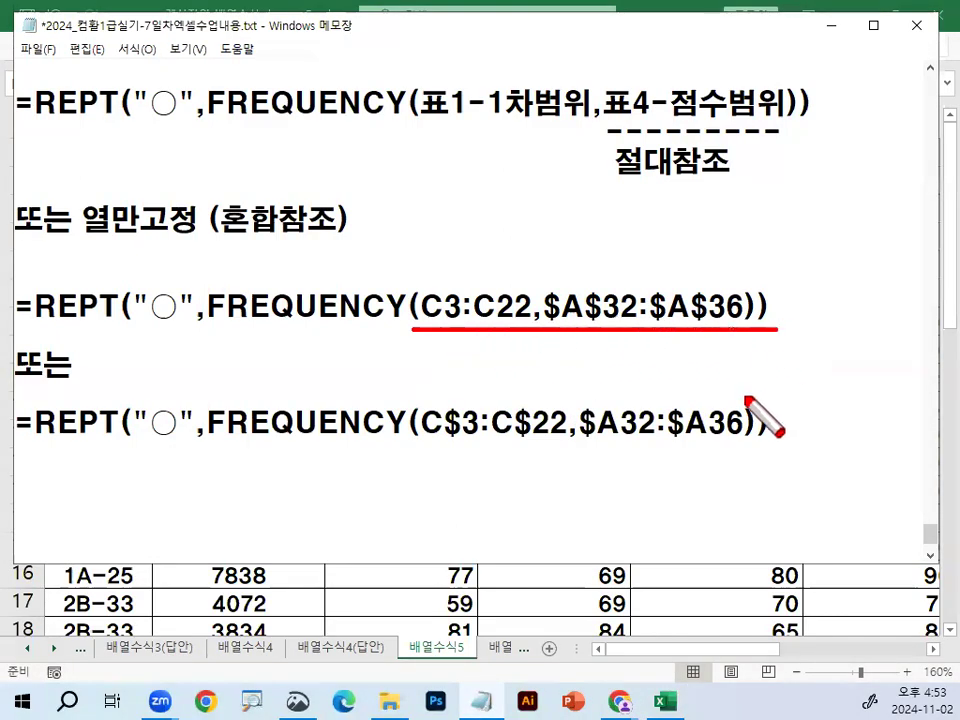
left_click_drag(403, 455, 787, 455)
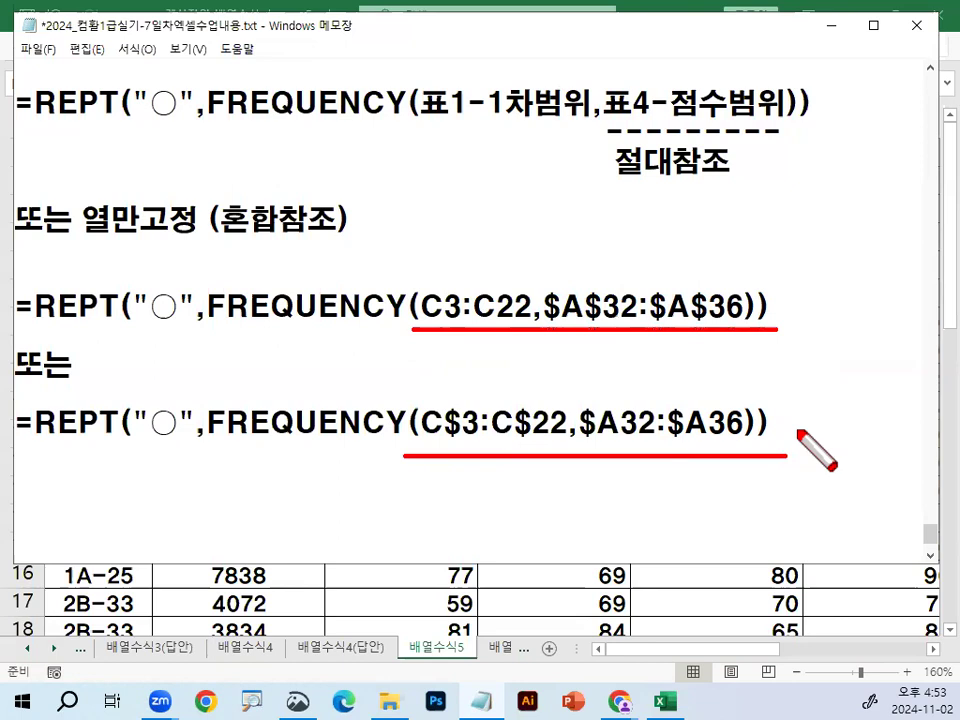
key("Escape")
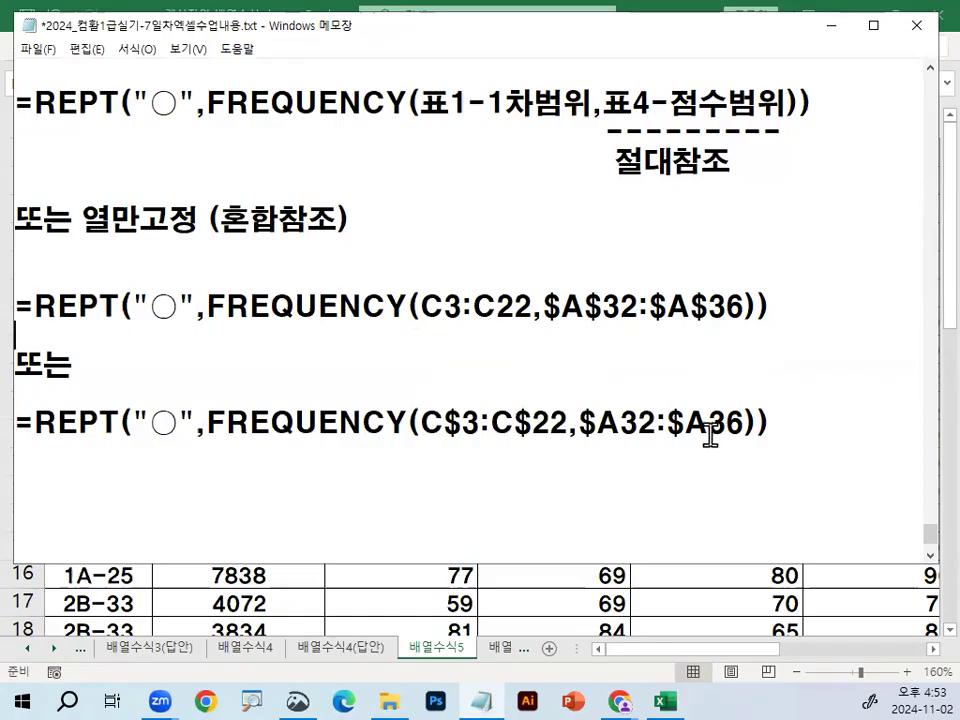
- Handwrite +α and × in red below the second formula and clear the drawing
left_click_drag(381, 479, 451, 490)
left_click_drag(423, 465, 426, 518)
mouse_move(518, 465)
left_mouse_down()
mouse_move(511, 490)
mouse_move(528, 518)
left_mouse_up()
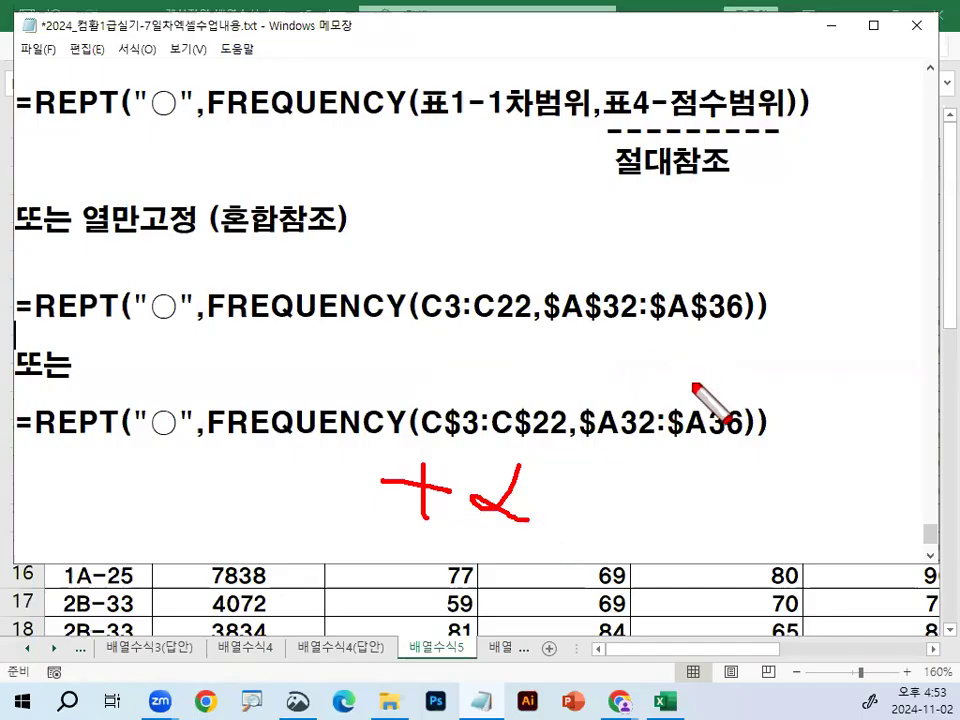
mouse_move(646, 469)
left_mouse_down()
mouse_move(619, 506)
mouse_move(647, 510)
left_mouse_up()
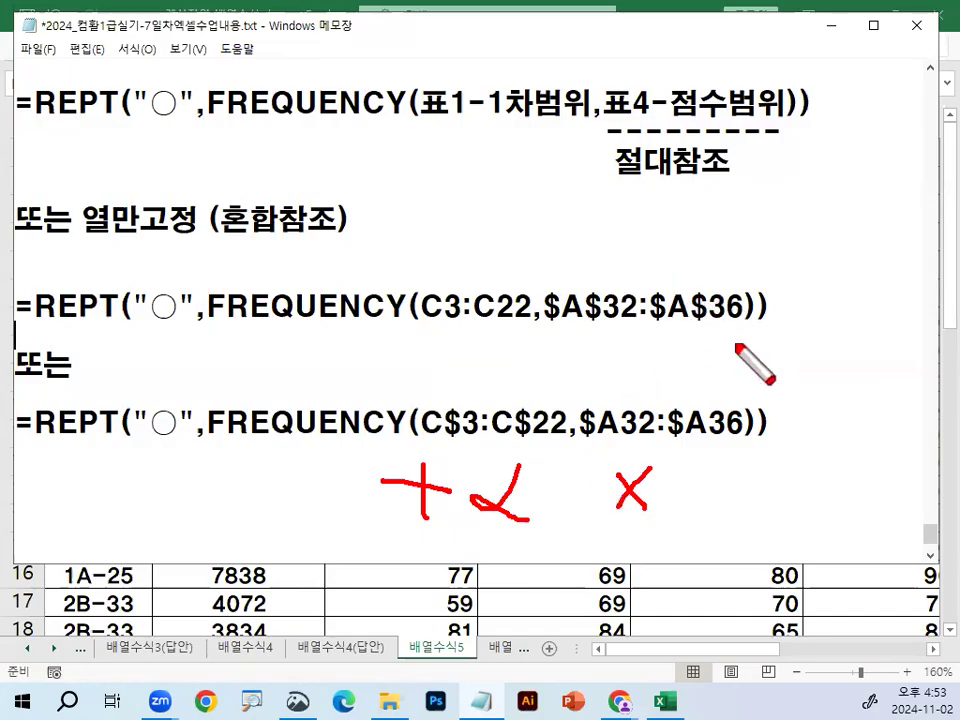
key("Escape")
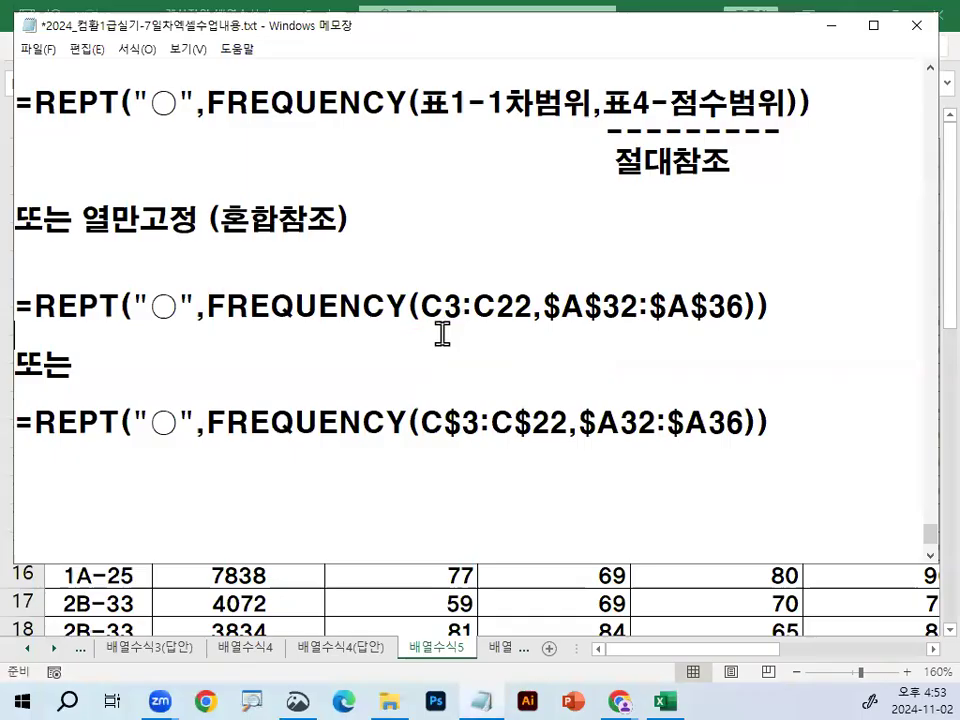